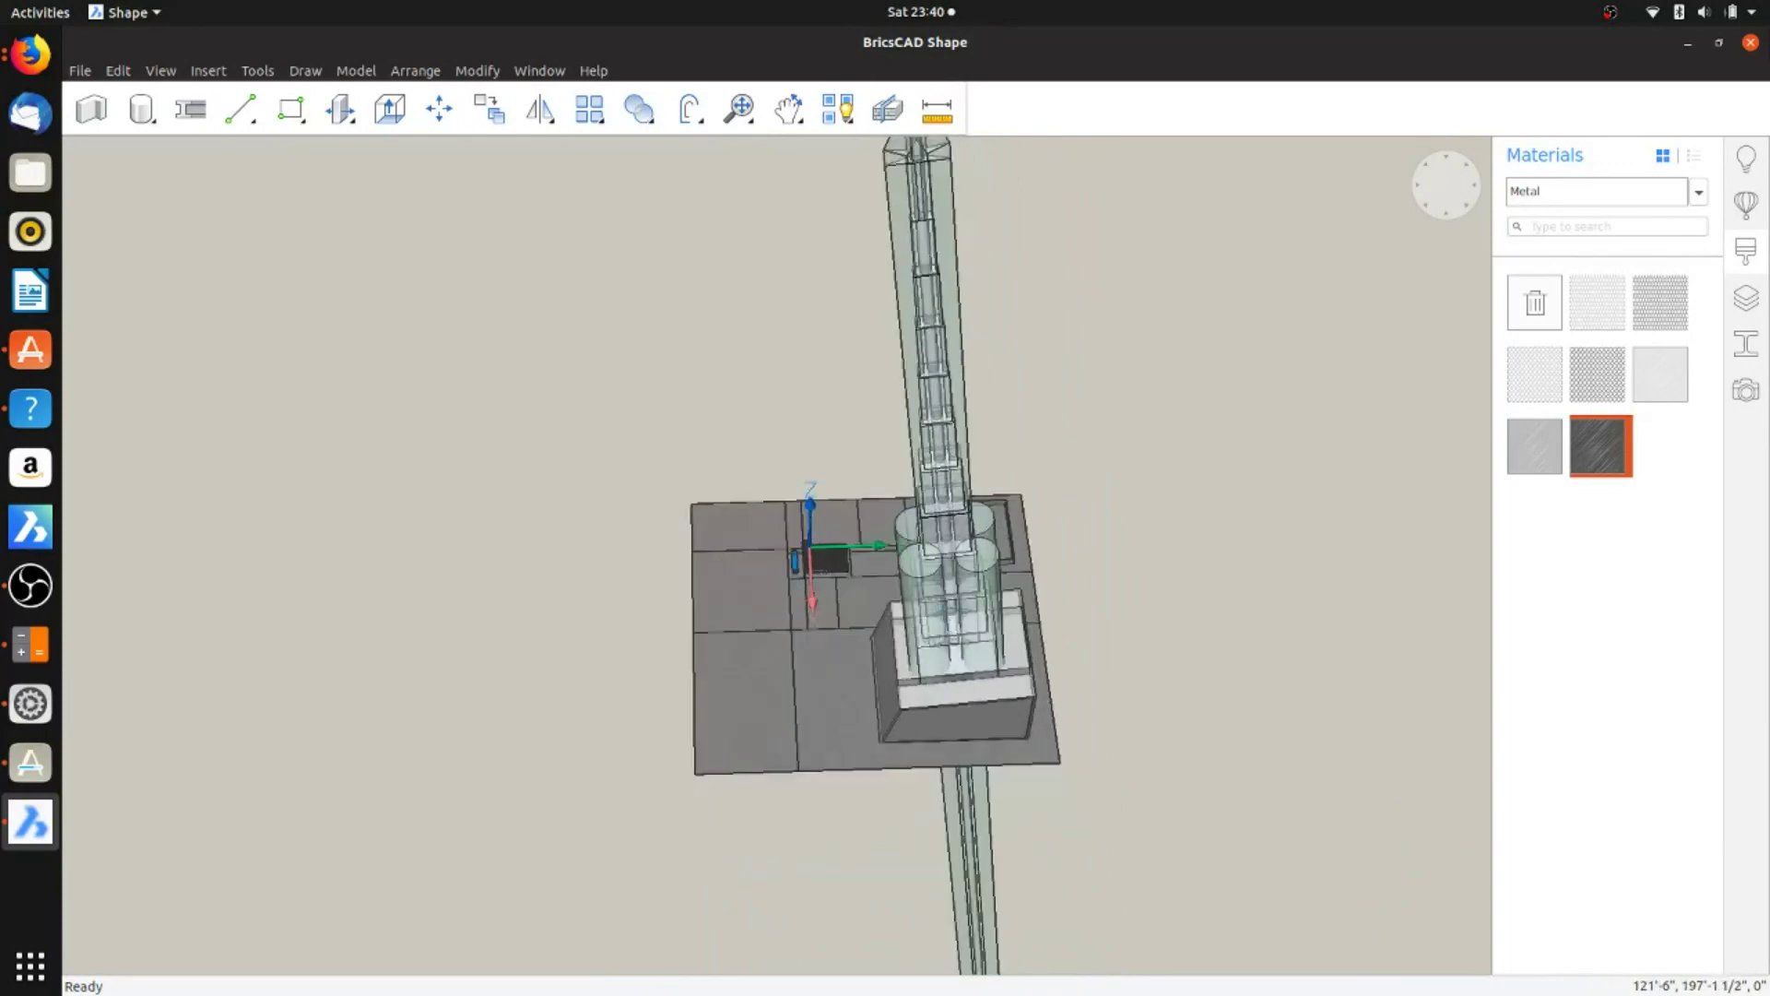
pyautogui.moveTo(952, 525)
pyautogui.keyDown('shift'); pyautogui.mouseDown(button='middle')
pyautogui.moveTo(950, 479)
pyautogui.moveTo(932, 523)
pyautogui.mouseUp(button='middle'); pyautogui.keyUp('shift')
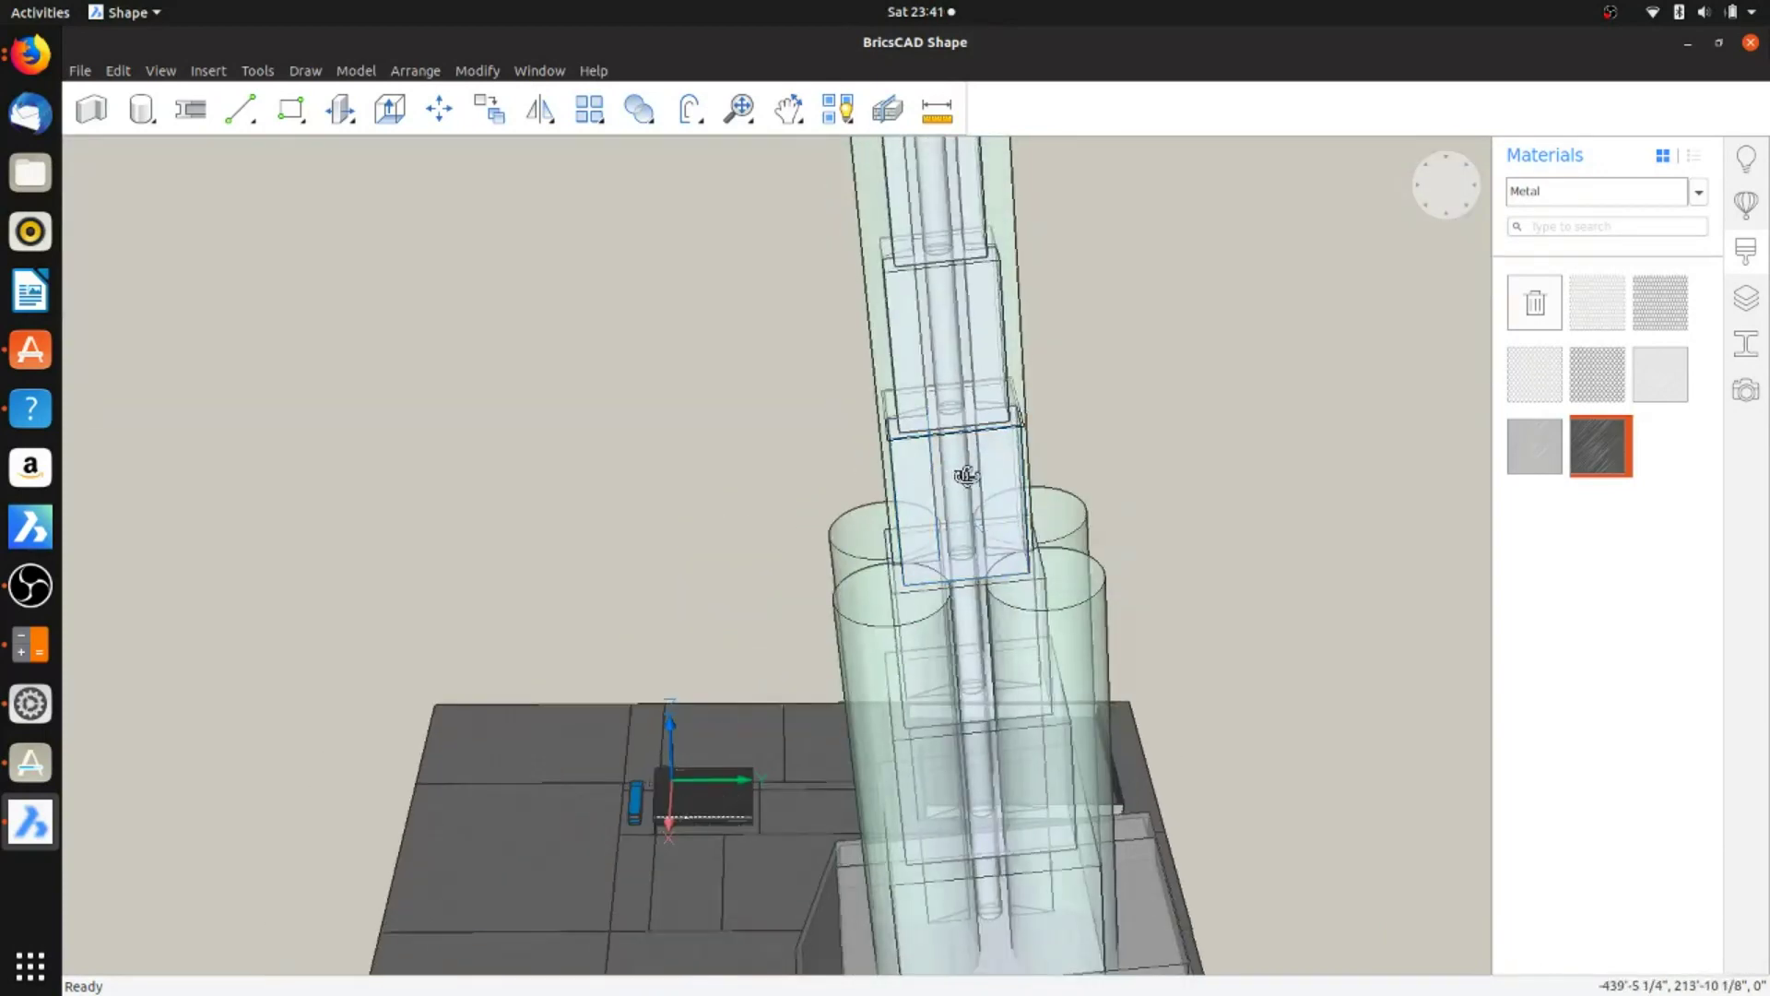
pyautogui.keyDown('shift'); pyautogui.moveTo(1178, 414); pyautogui.dragTo(1150, 529, button='middle'); pyautogui.keyUp('shift')
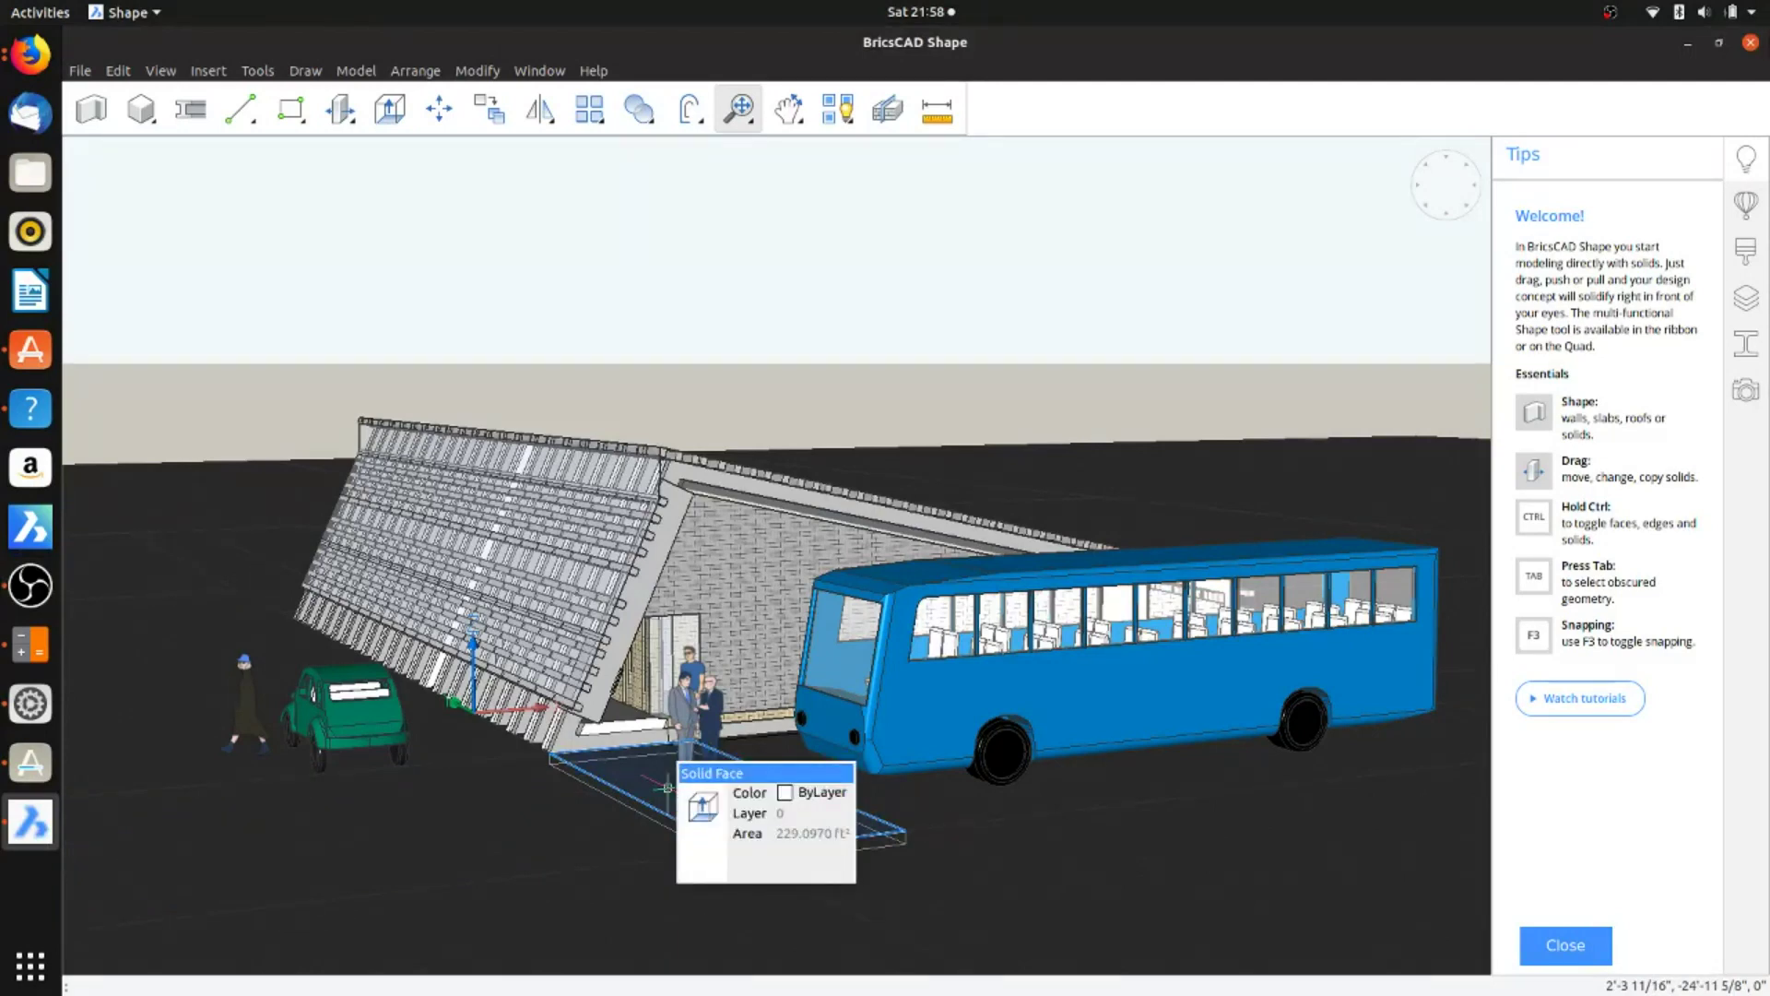
pyautogui.keyDown('shift'); pyautogui.moveTo(668, 787); pyautogui.dragTo(397, 729, button='middle'); pyautogui.keyUp('shift')
pyautogui.scroll(3, 836, 714)
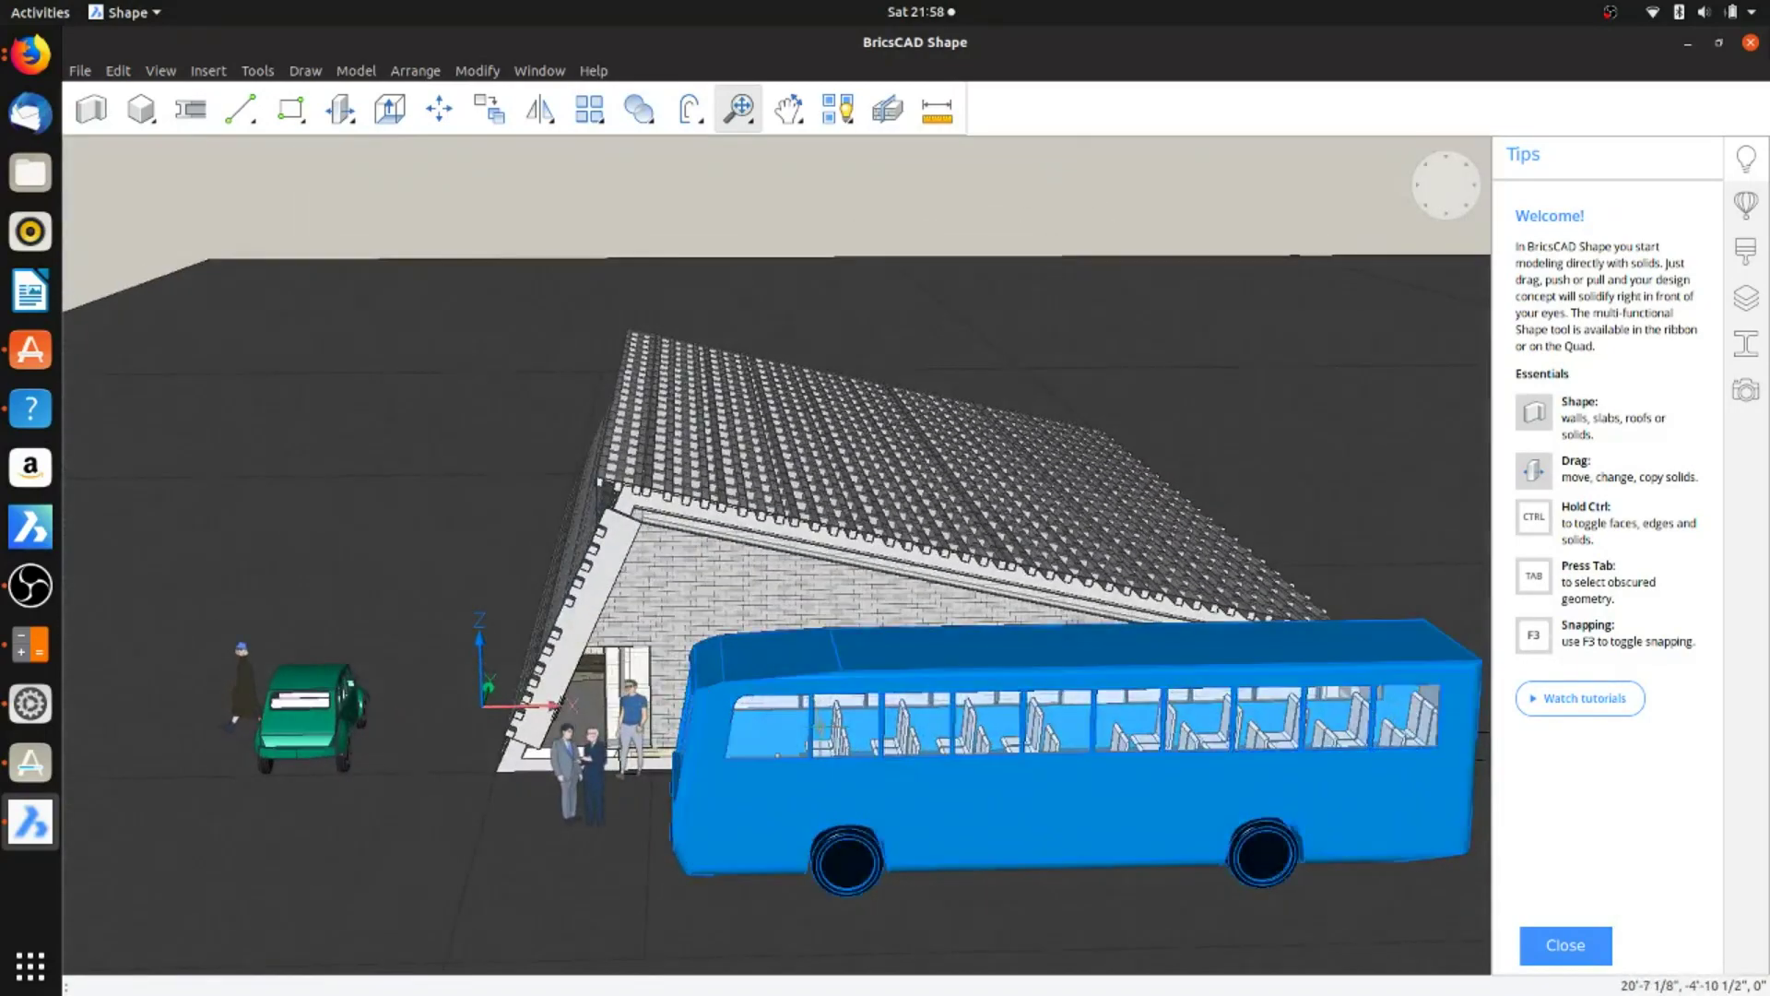
pyautogui.keyDown('shift'); pyautogui.moveTo(835, 715); pyautogui.dragTo(804, 678, button='middle'); pyautogui.keyUp('shift')
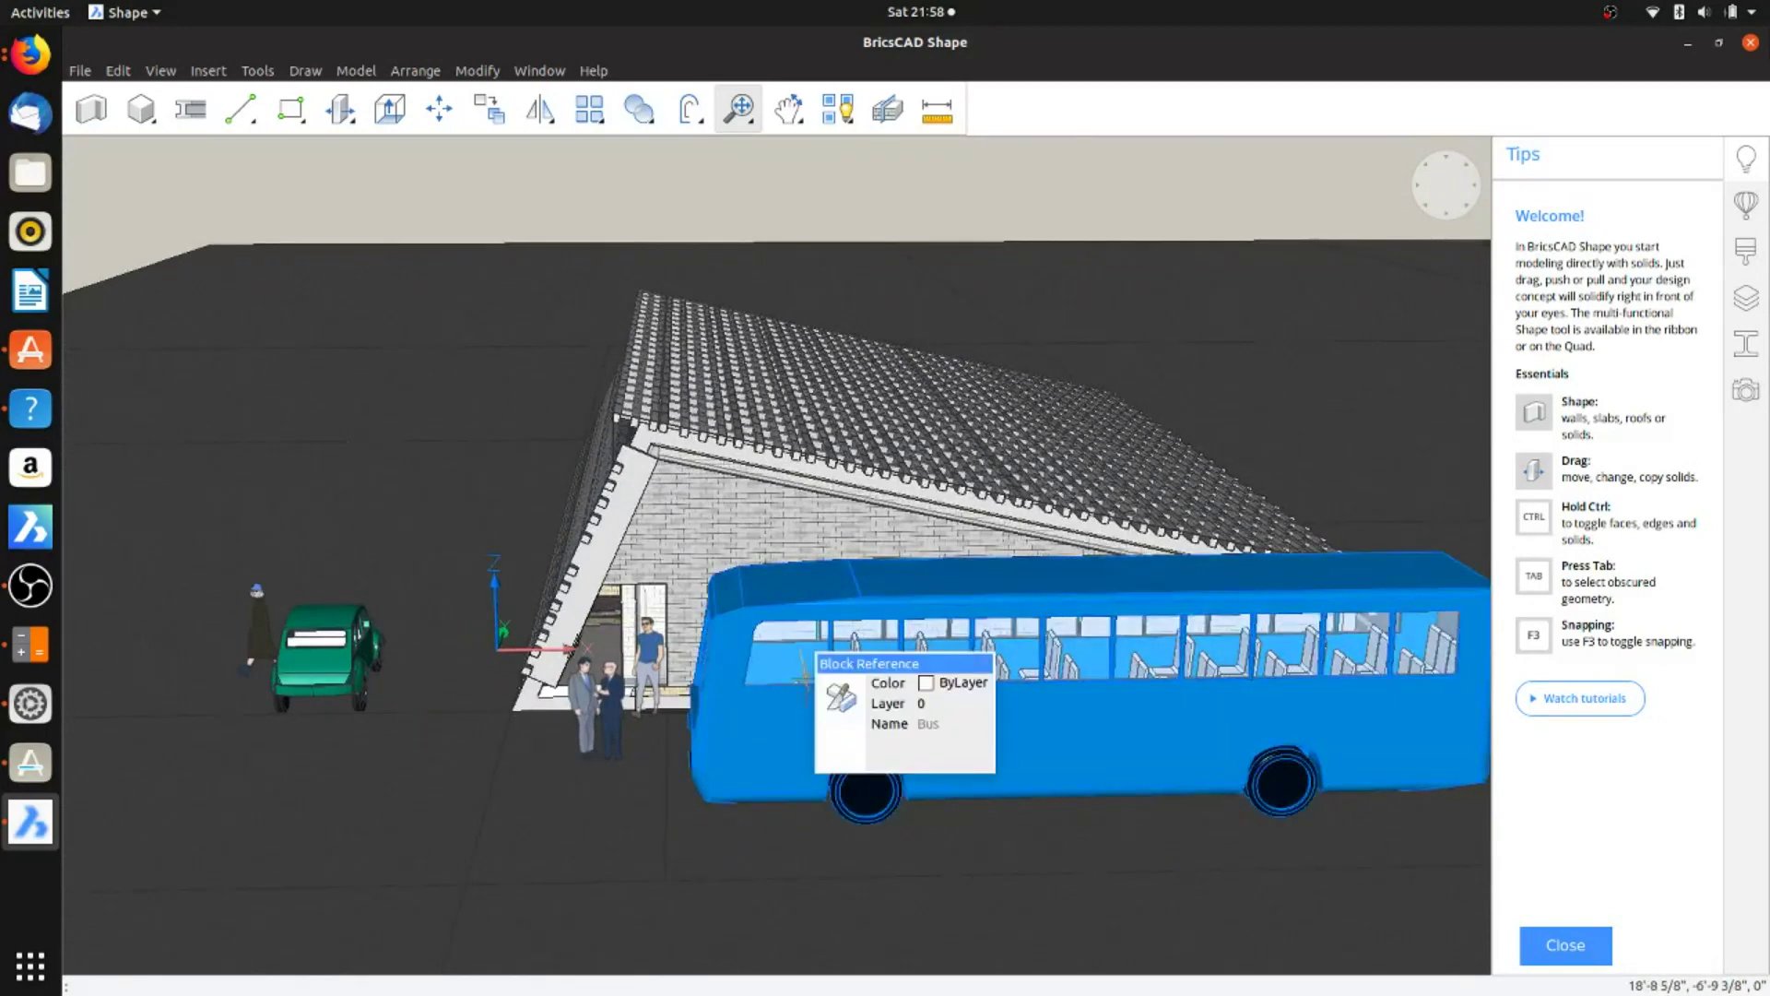
pyautogui.keyDown('shift'); pyautogui.moveTo(806, 679); pyautogui.dragTo(765, 748, button='middle'); pyautogui.keyUp('shift')
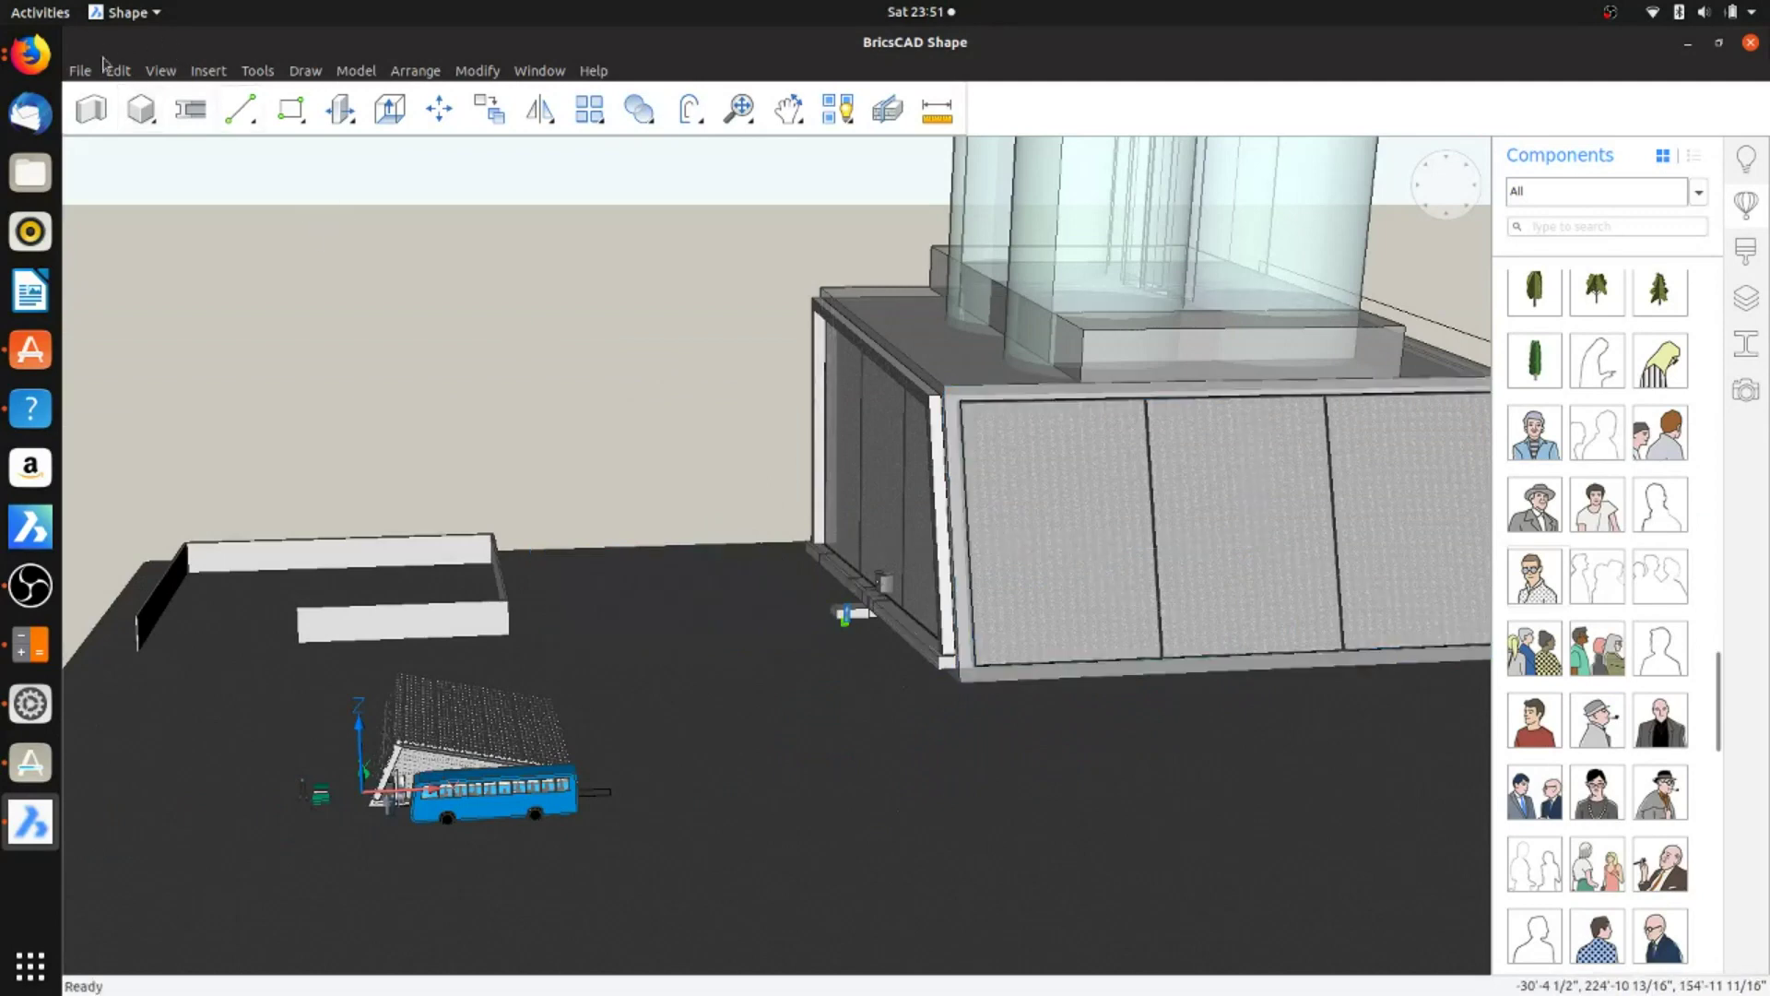
# Step: Examine the glass tower, its panelled base and the shafts under the ground slab from several sides and distances
pyautogui.click(79, 71)
pyautogui.click(118, 222)
pyautogui.scroll(-10, 893, 708)
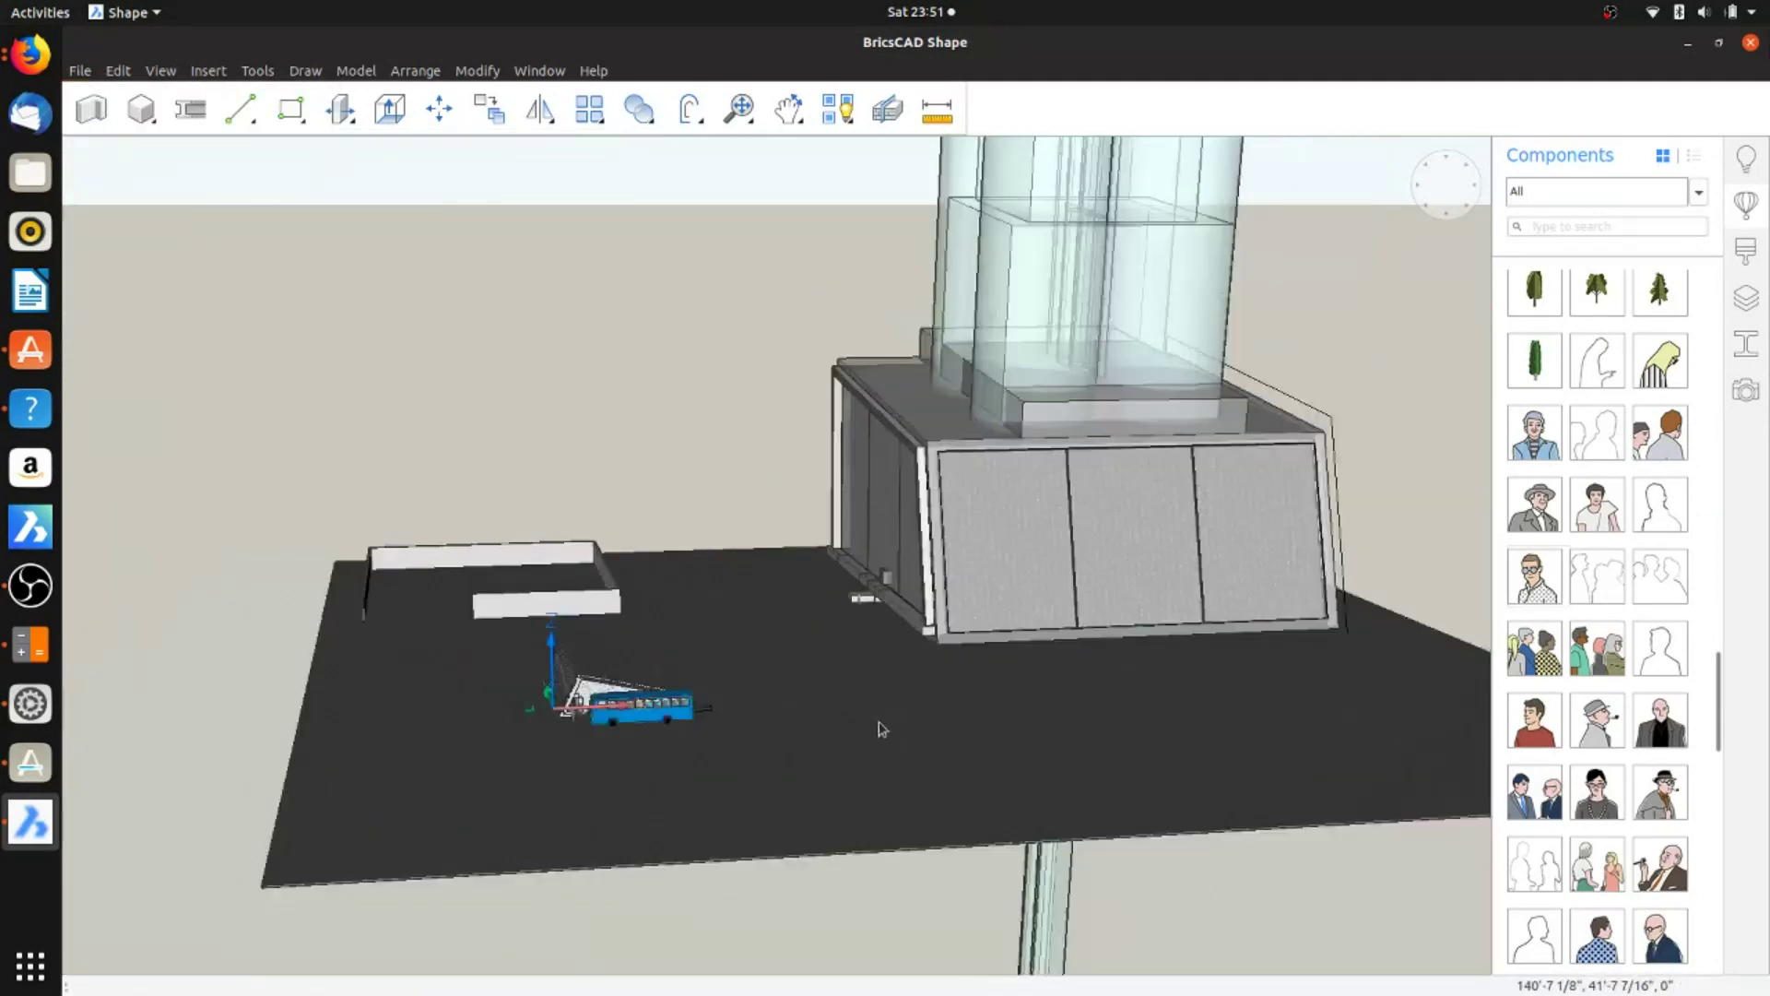
pyautogui.scroll(5, 918, 662)
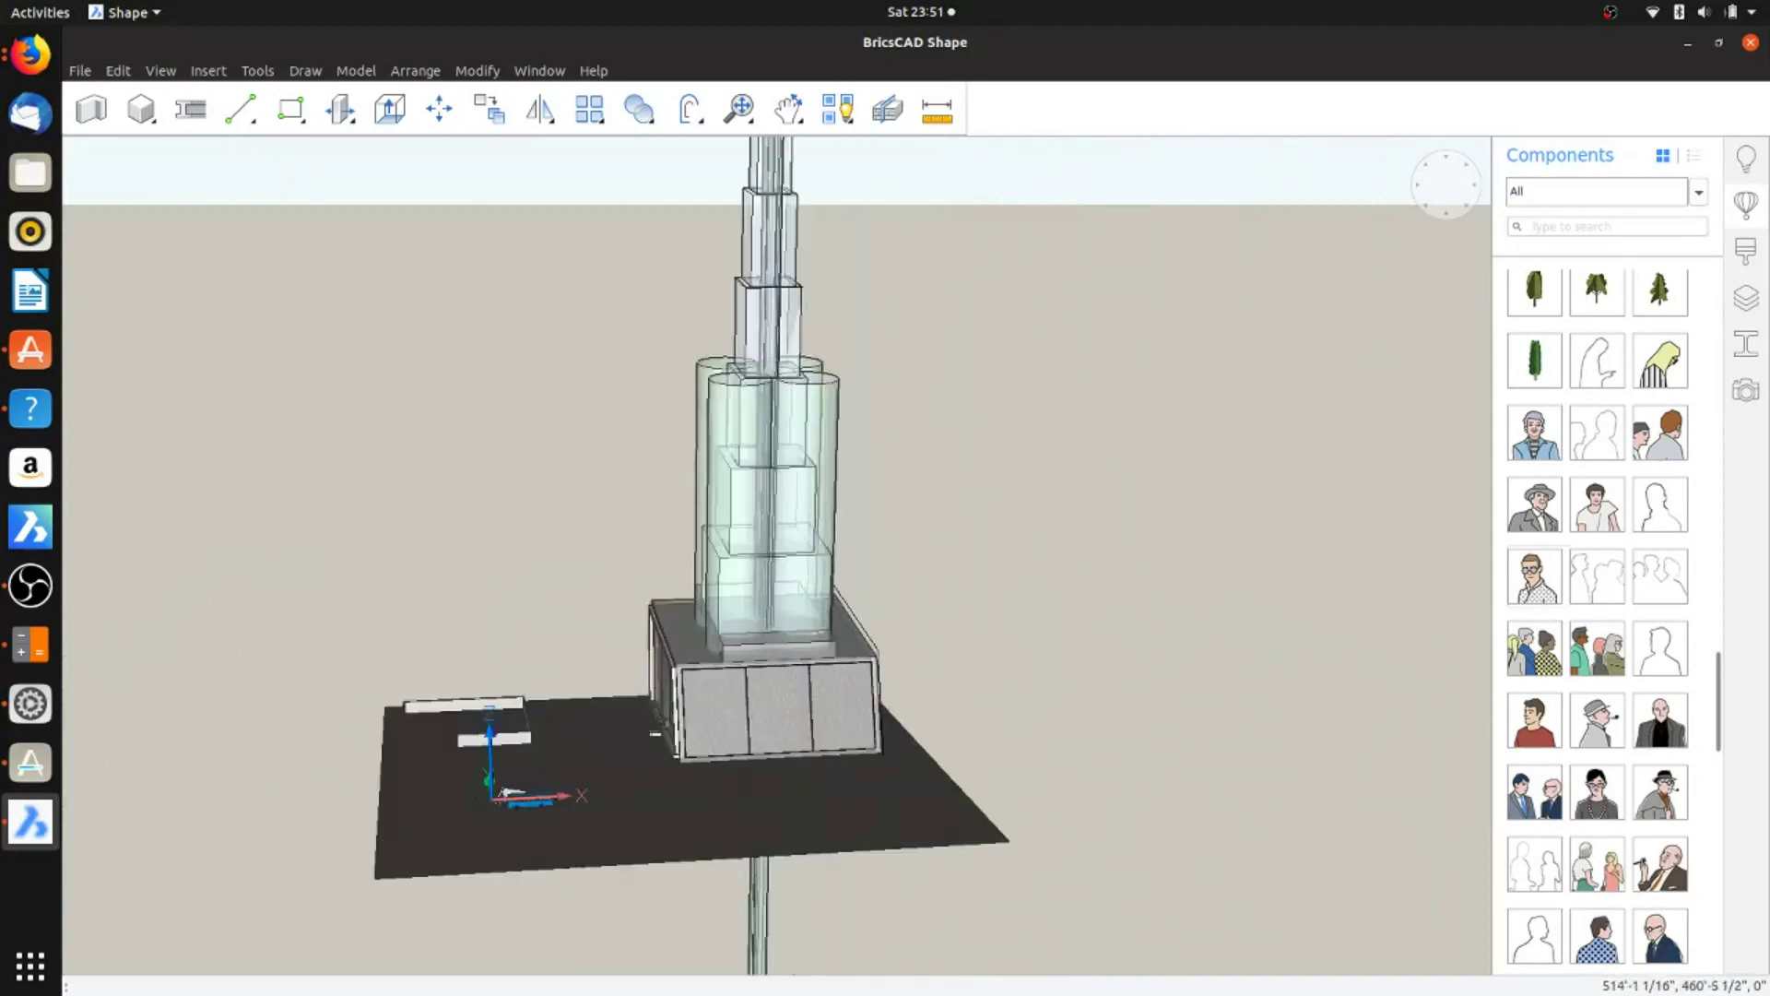
pyautogui.moveTo(664, 735); pyautogui.dragTo(757, 751, button='middle')
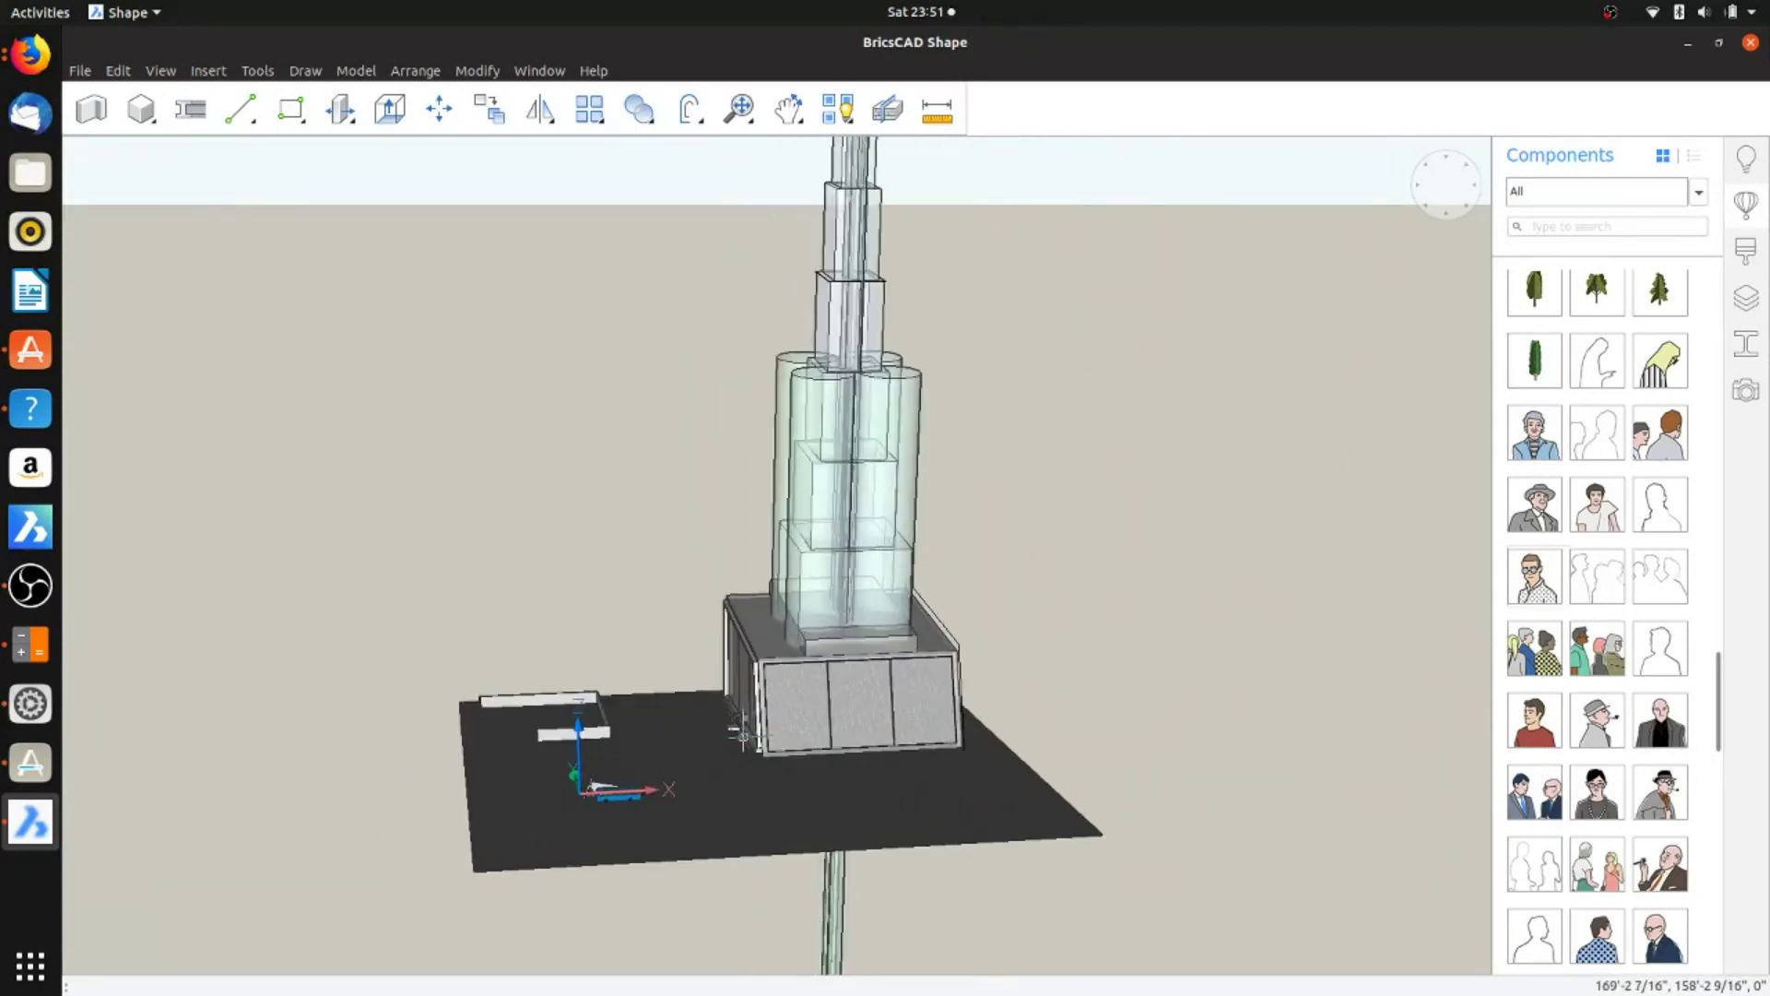
pyautogui.scroll(-2, 751, 747)
pyautogui.keyDown('shift'); pyautogui.moveTo(741, 745); pyautogui.dragTo(655, 640, button='middle'); pyautogui.keyUp('shift')
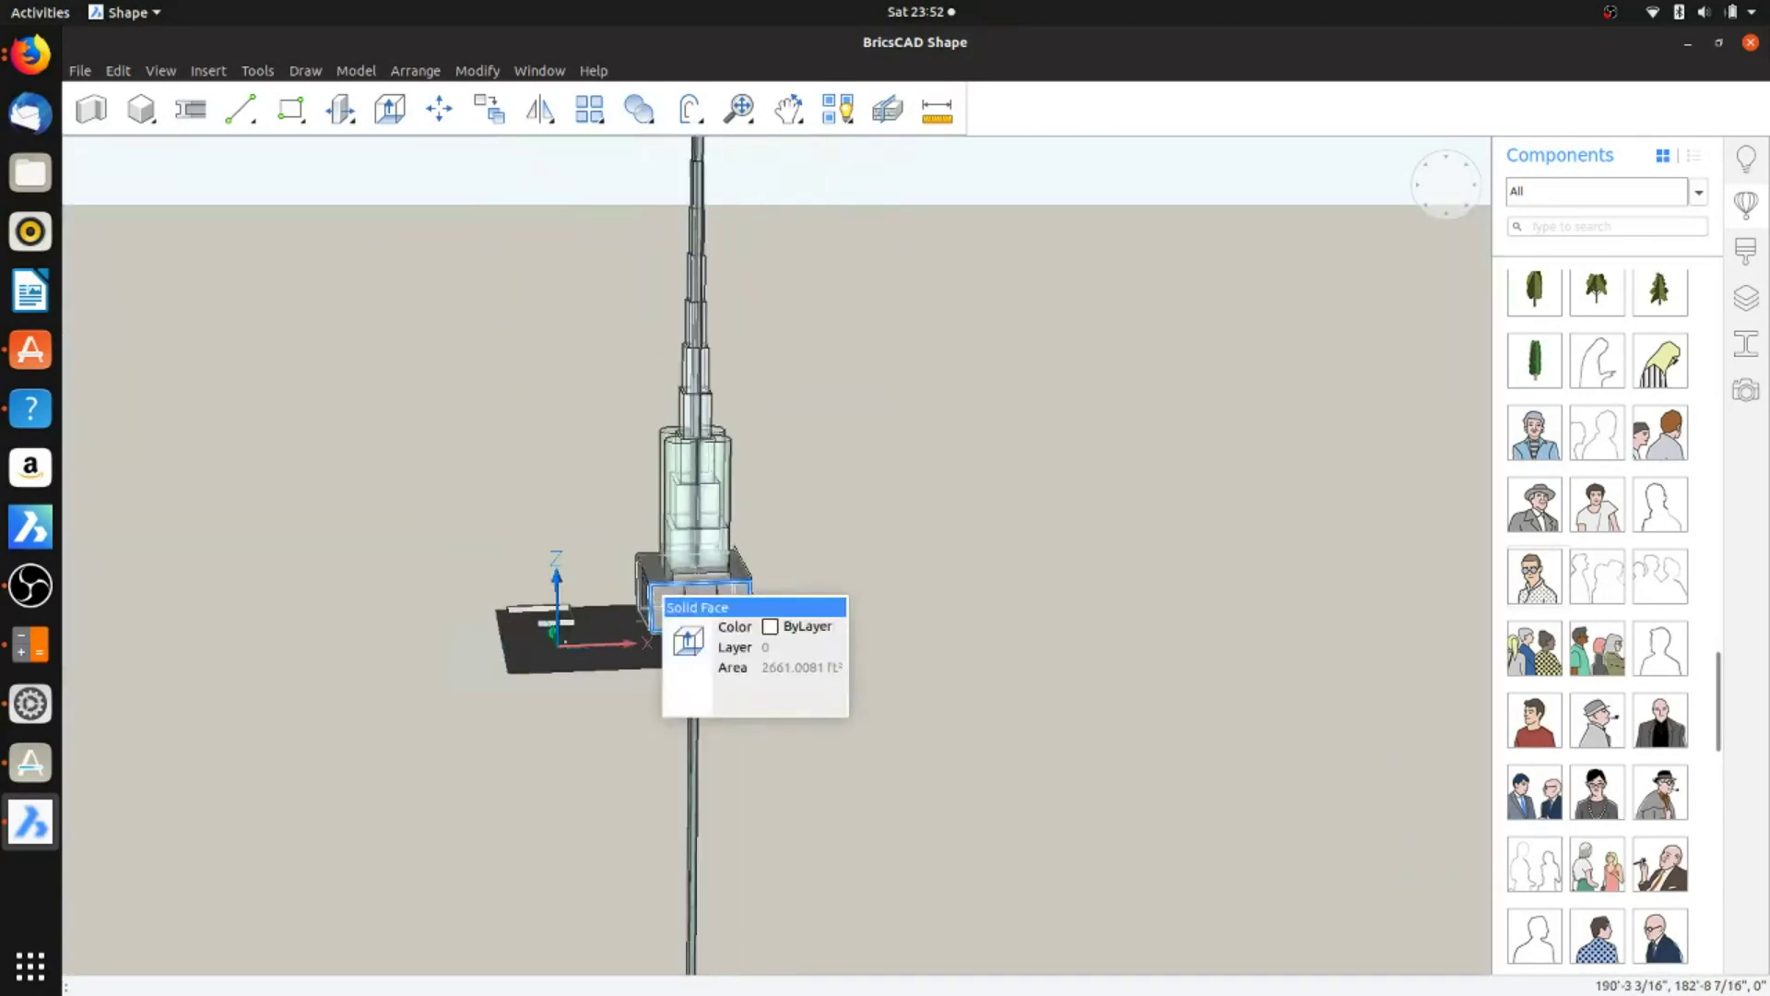
pyautogui.scroll(5, 710, 615)
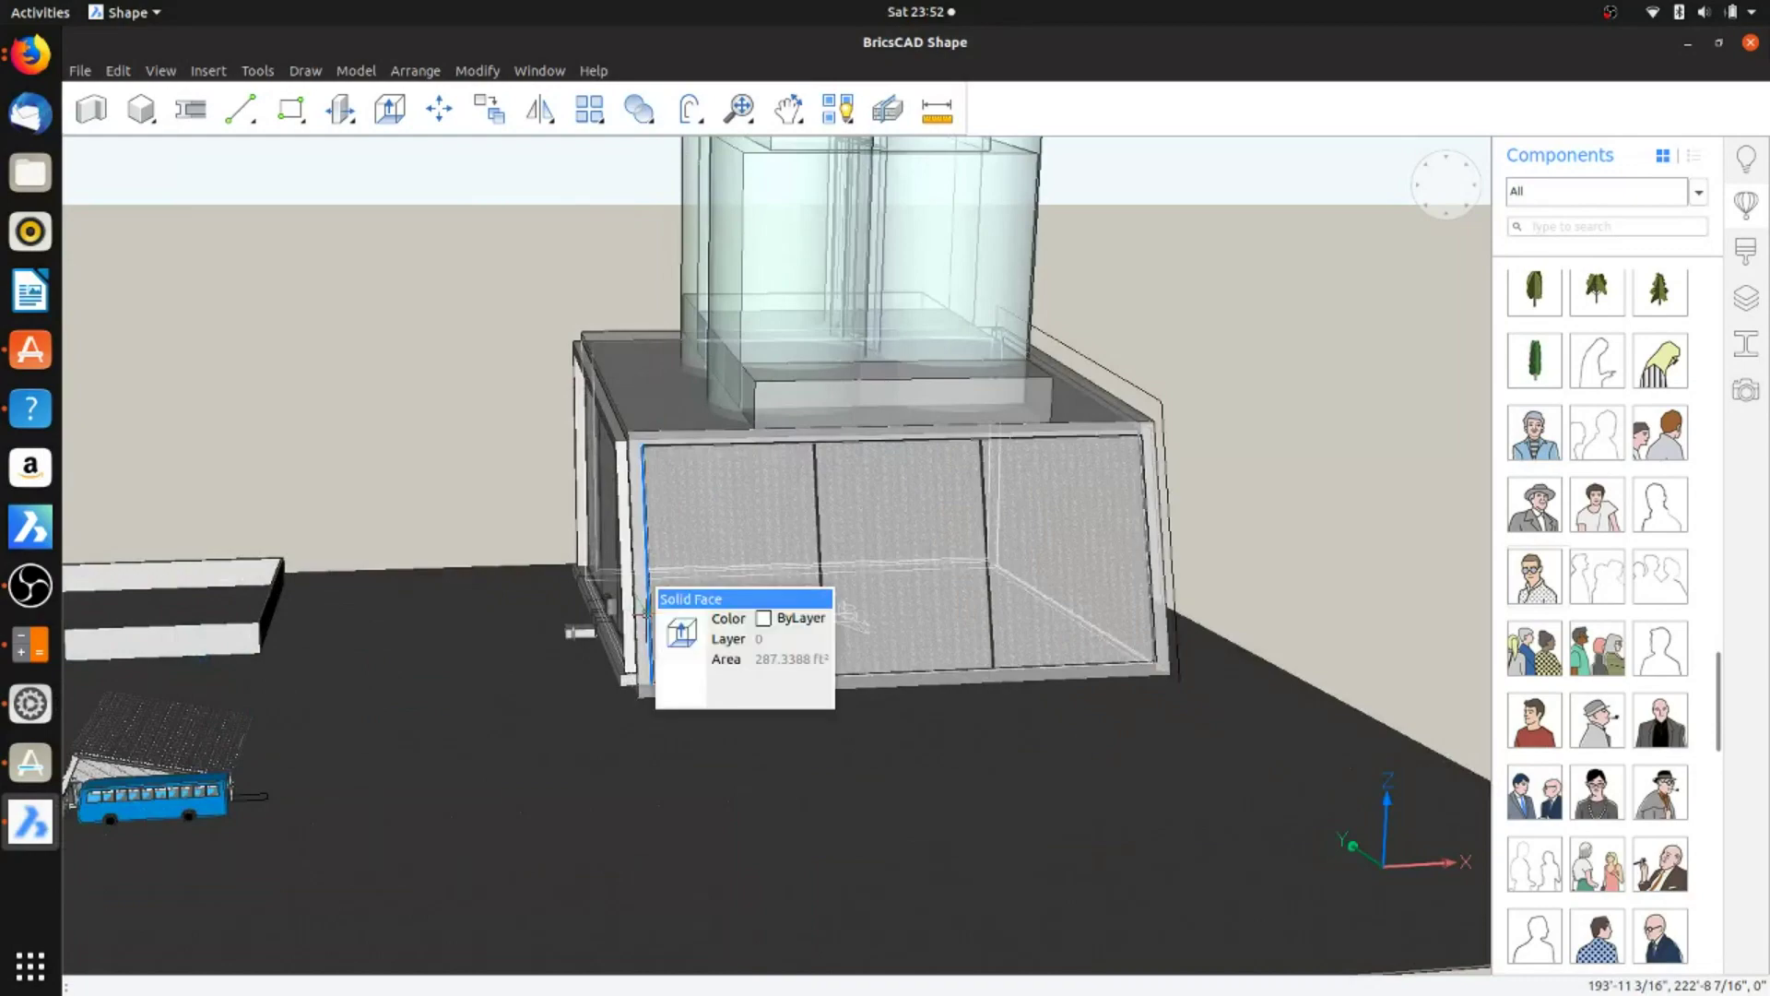
pyautogui.keyDown('shift'); pyautogui.moveTo(646, 613); pyautogui.dragTo(1040, 606, button='middle'); pyautogui.keyUp('shift')
pyautogui.scroll(-8, 1039, 605)
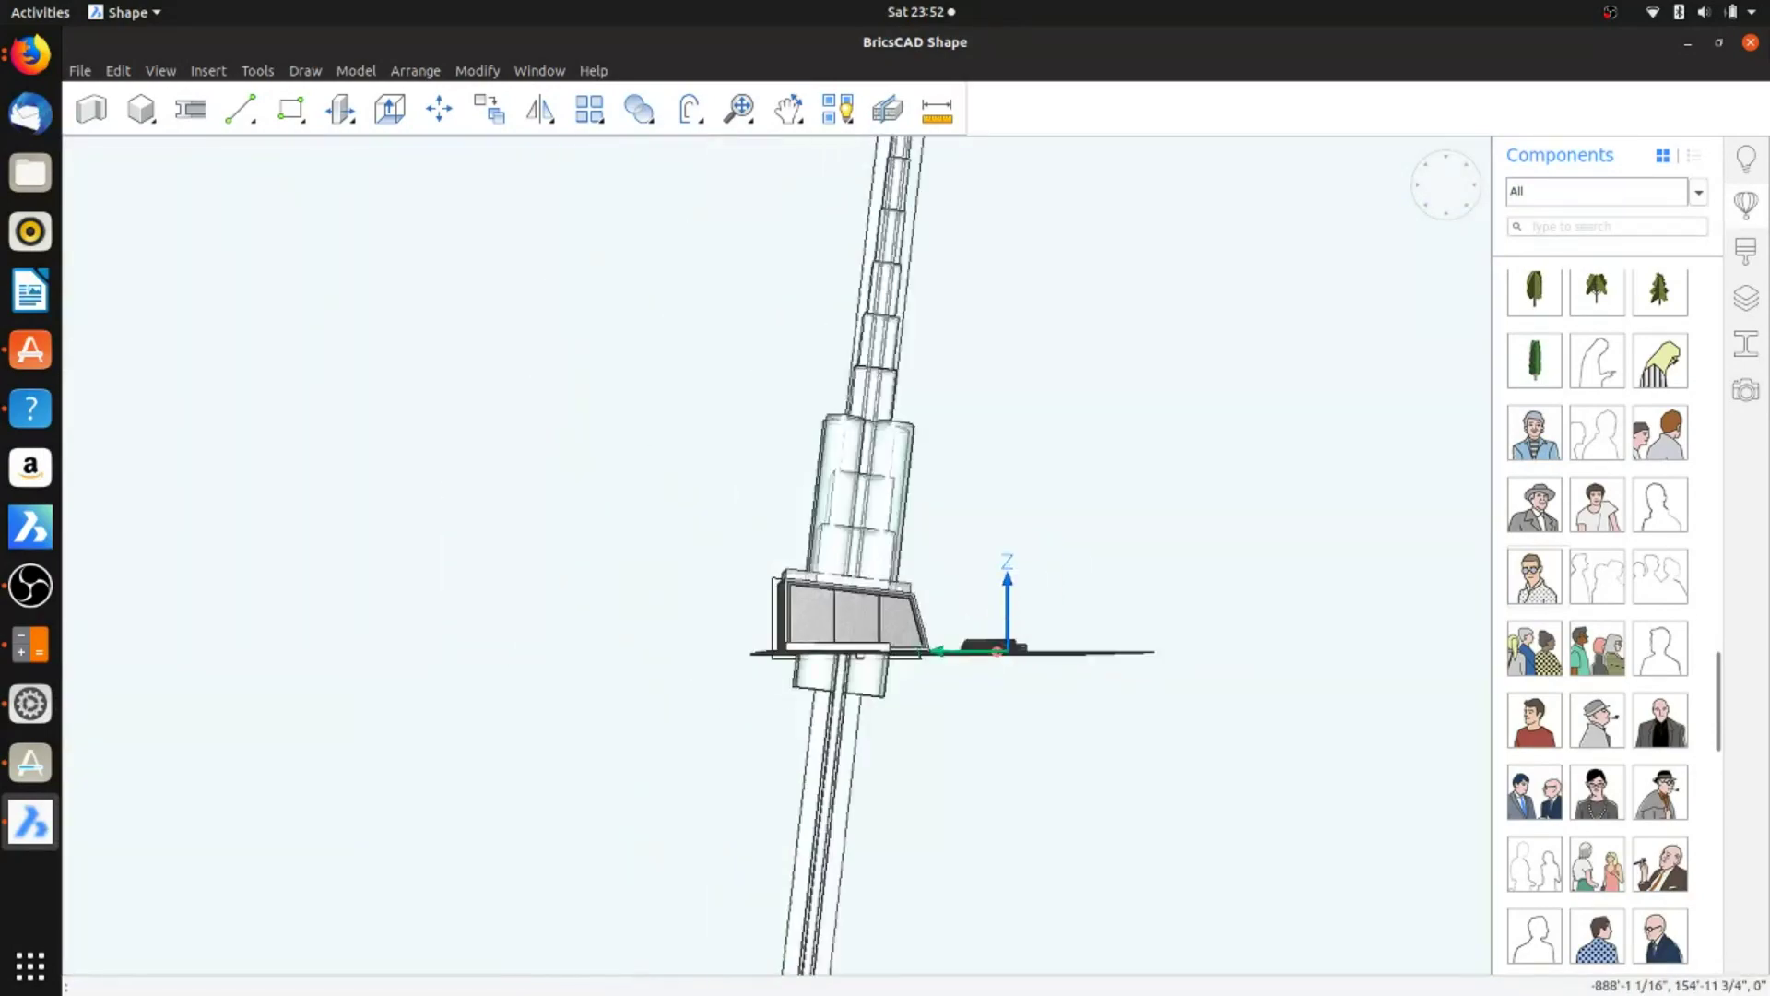
pyautogui.scroll(-2, 1005, 650)
pyautogui.scroll(-2, 1003, 682)
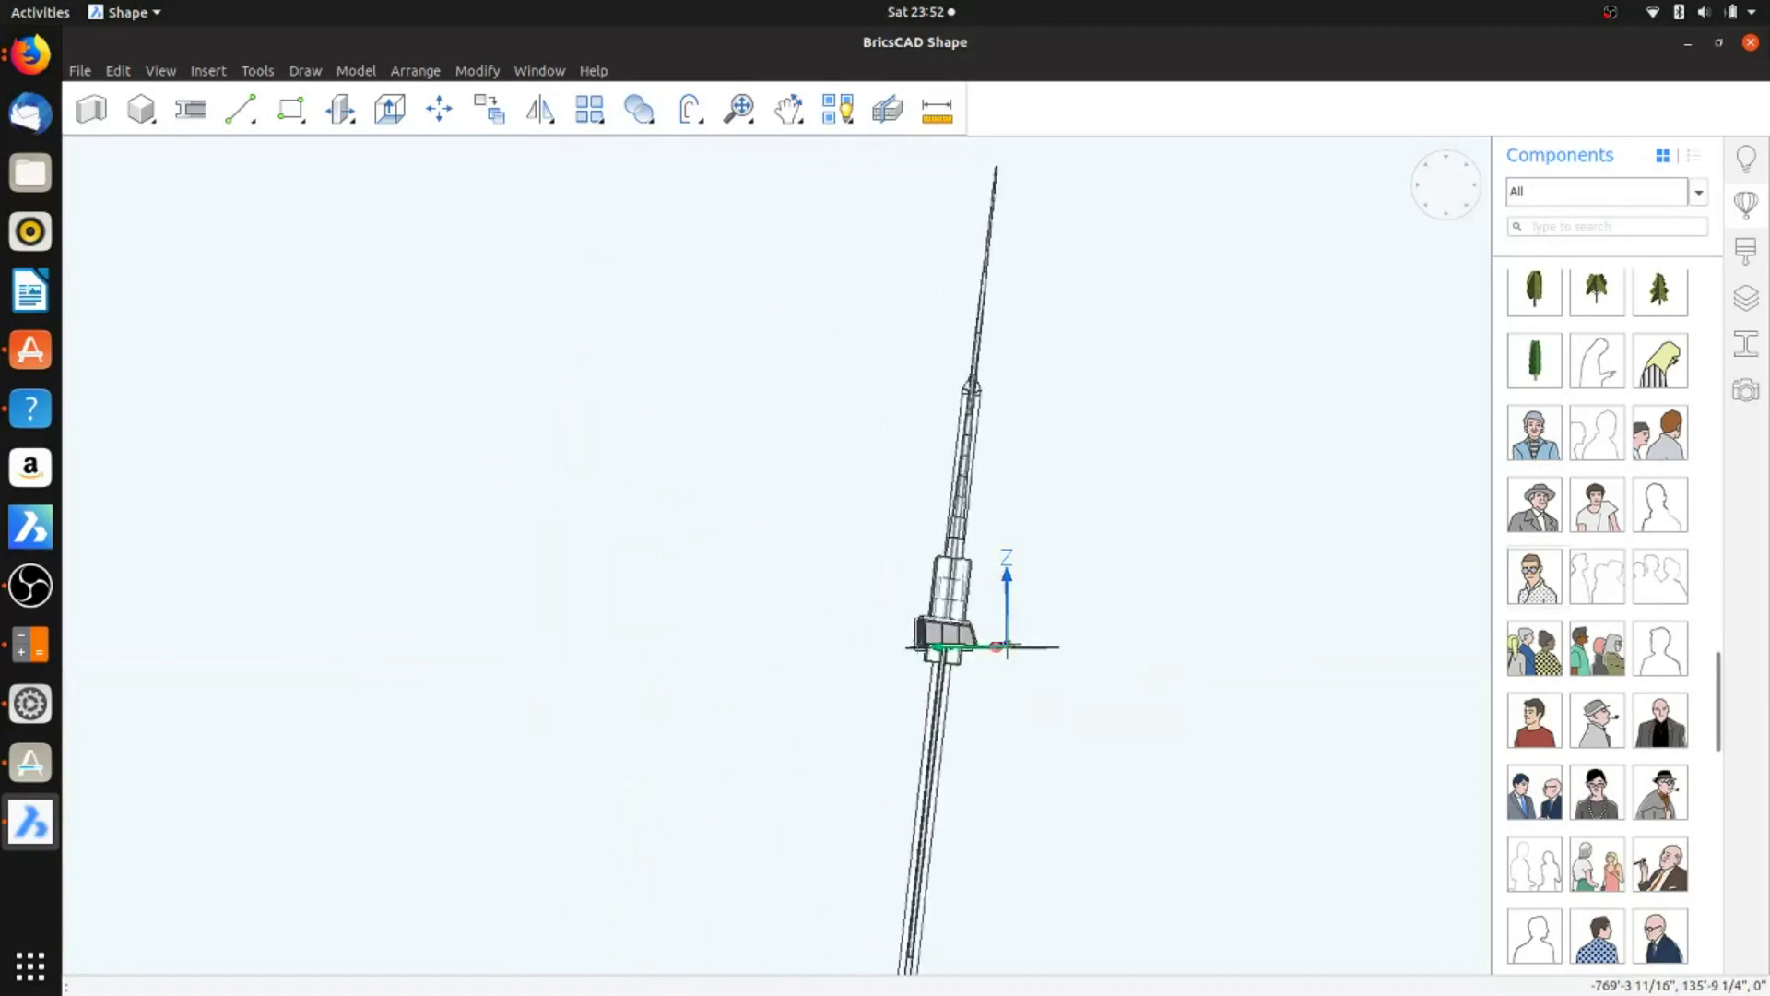
pyautogui.keyDown('shift'); pyautogui.moveTo(1001, 657); pyautogui.dragTo(935, 579, button='middle'); pyautogui.keyUp('shift')
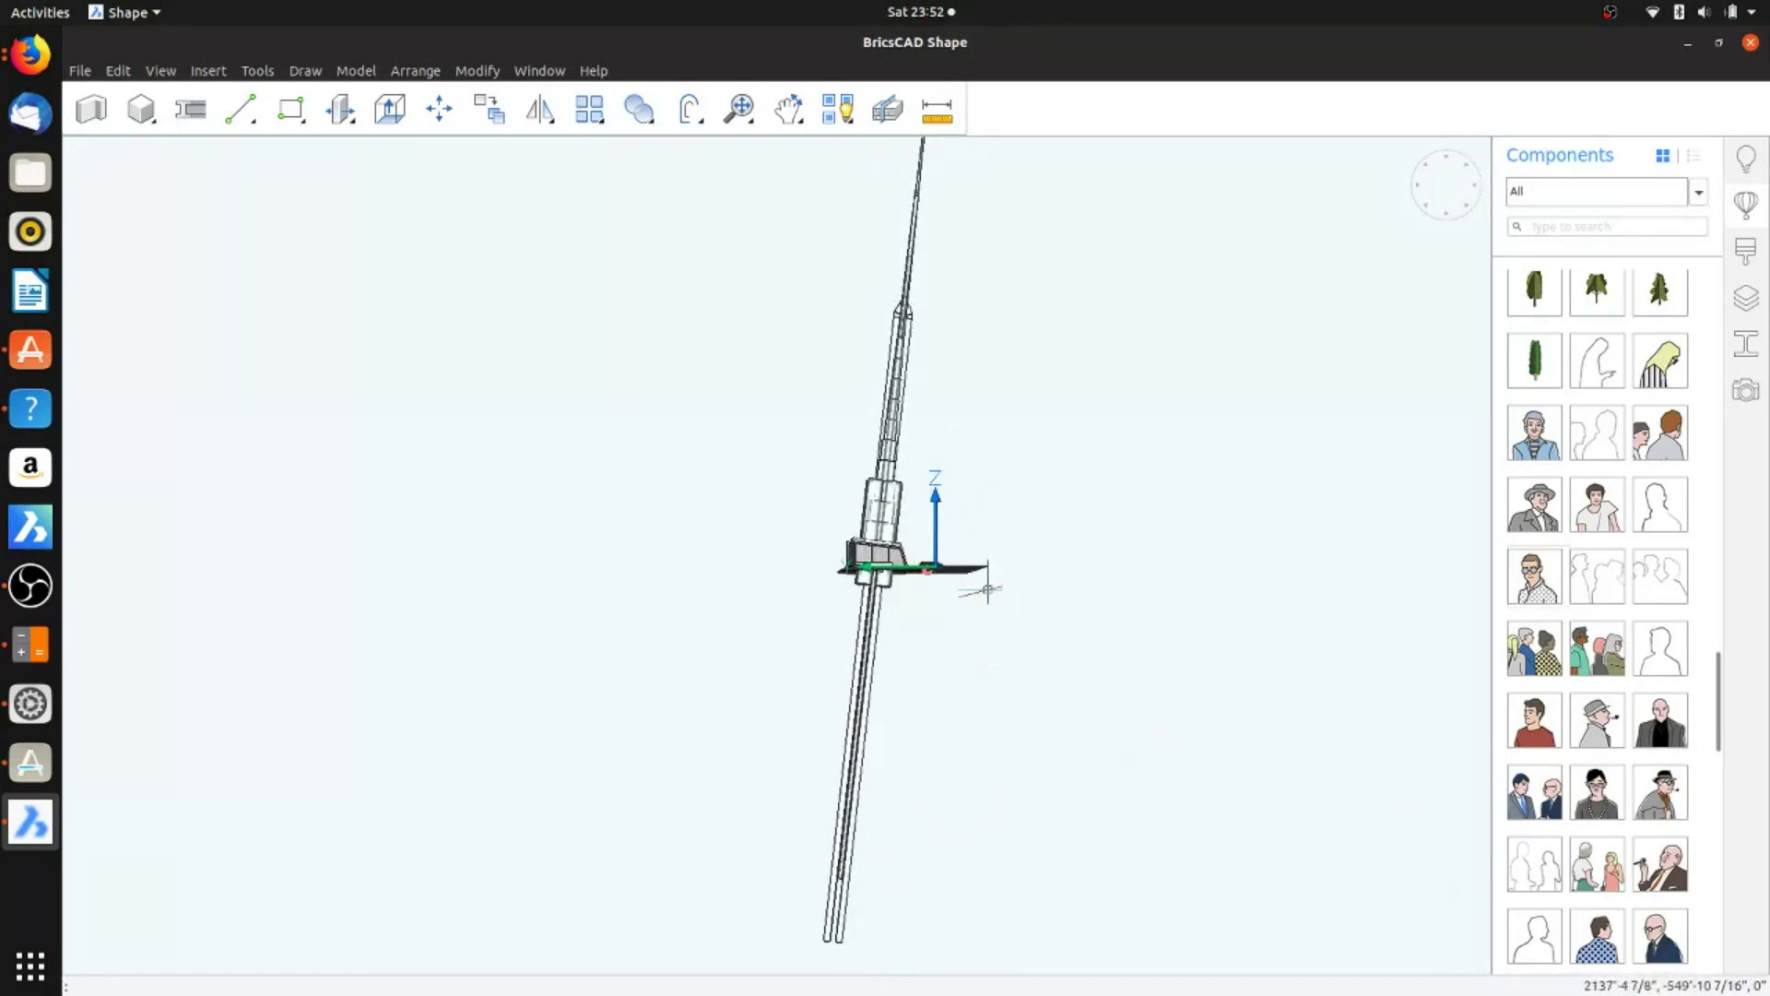
pyautogui.scroll(1, 992, 596)
pyautogui.scroll(3, 903, 578)
pyautogui.moveTo(666, 489)
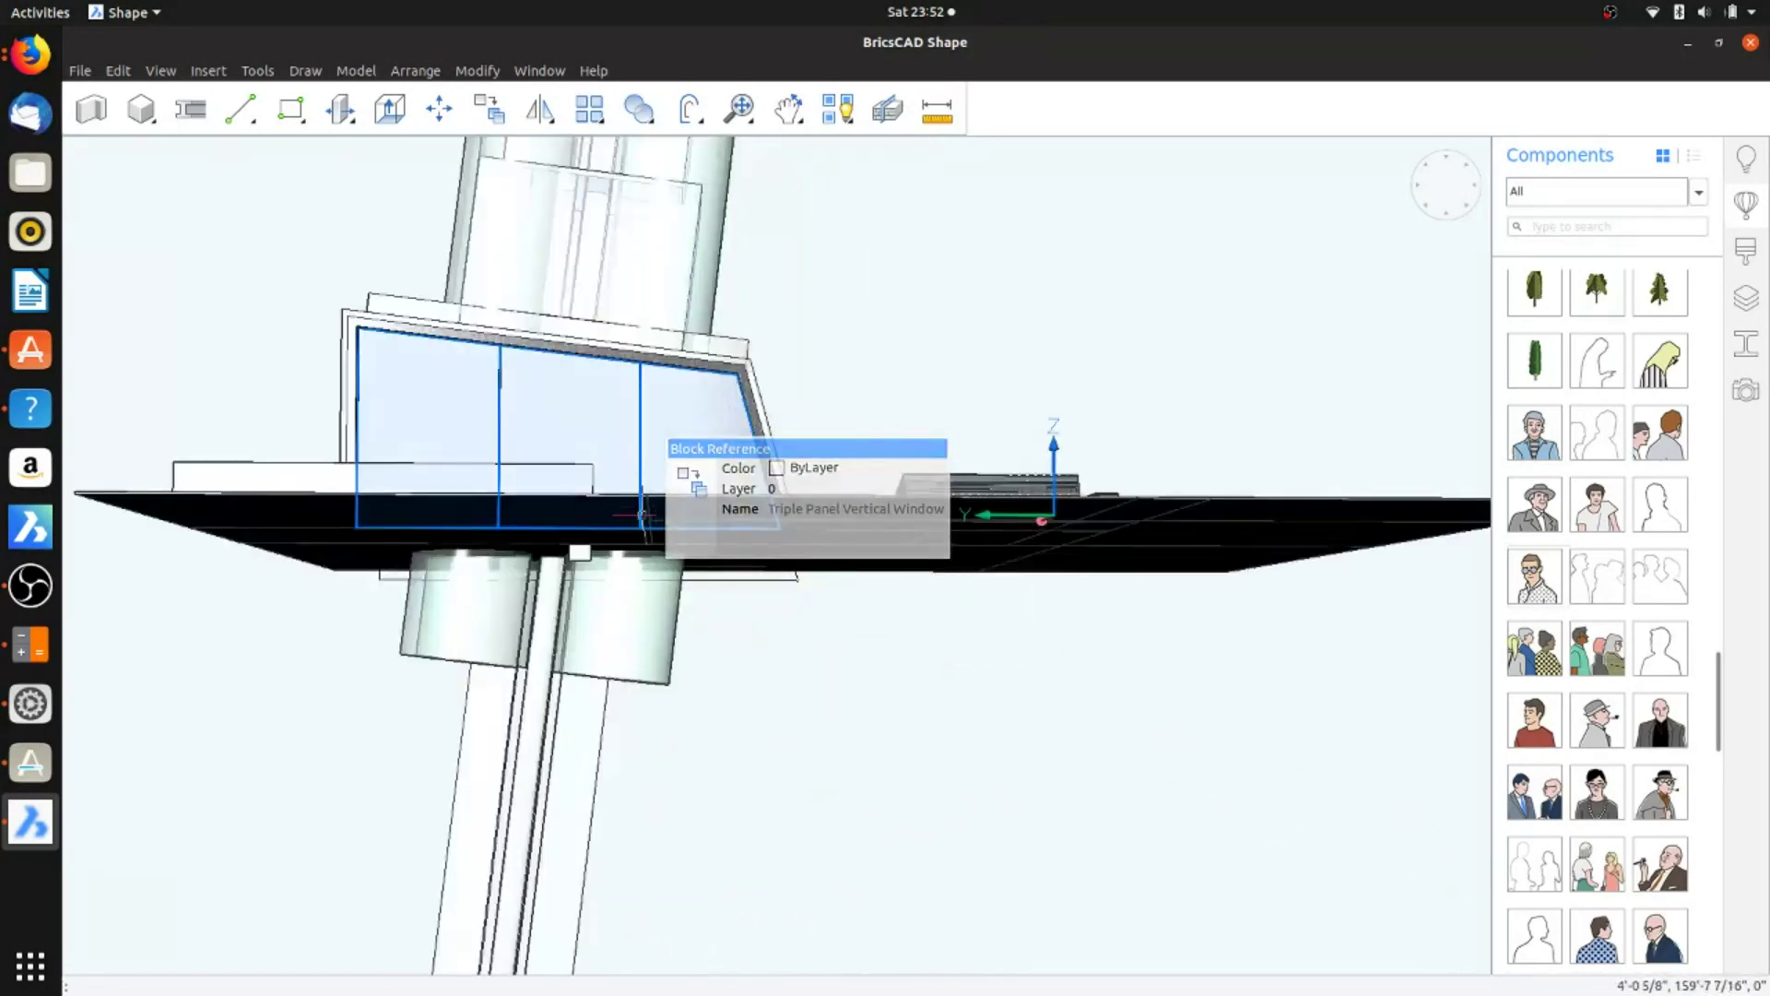
pyautogui.keyDown('shift'); pyautogui.moveTo(665, 488); pyautogui.dragTo(619, 738, button='middle'); pyautogui.keyUp('shift')
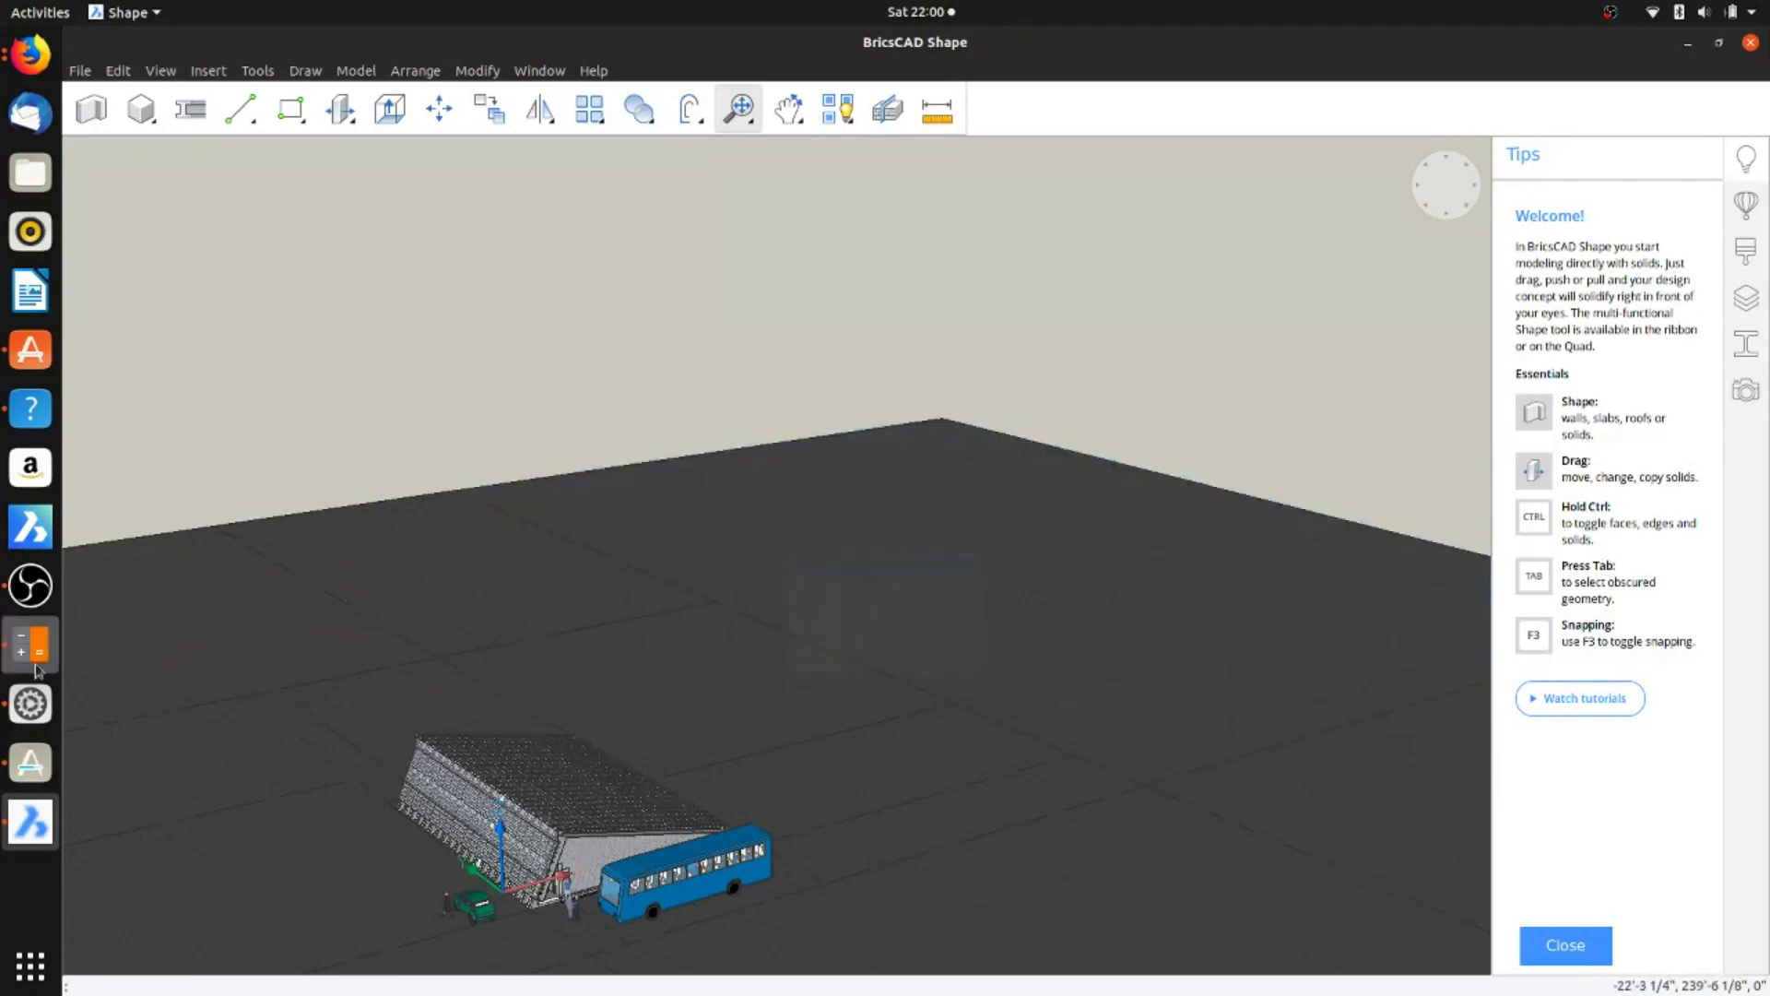
# Step: Switch to Firefox and look over the Shape user interface help article and the Learn BricsCAD Shape page
pyautogui.click(30, 55)
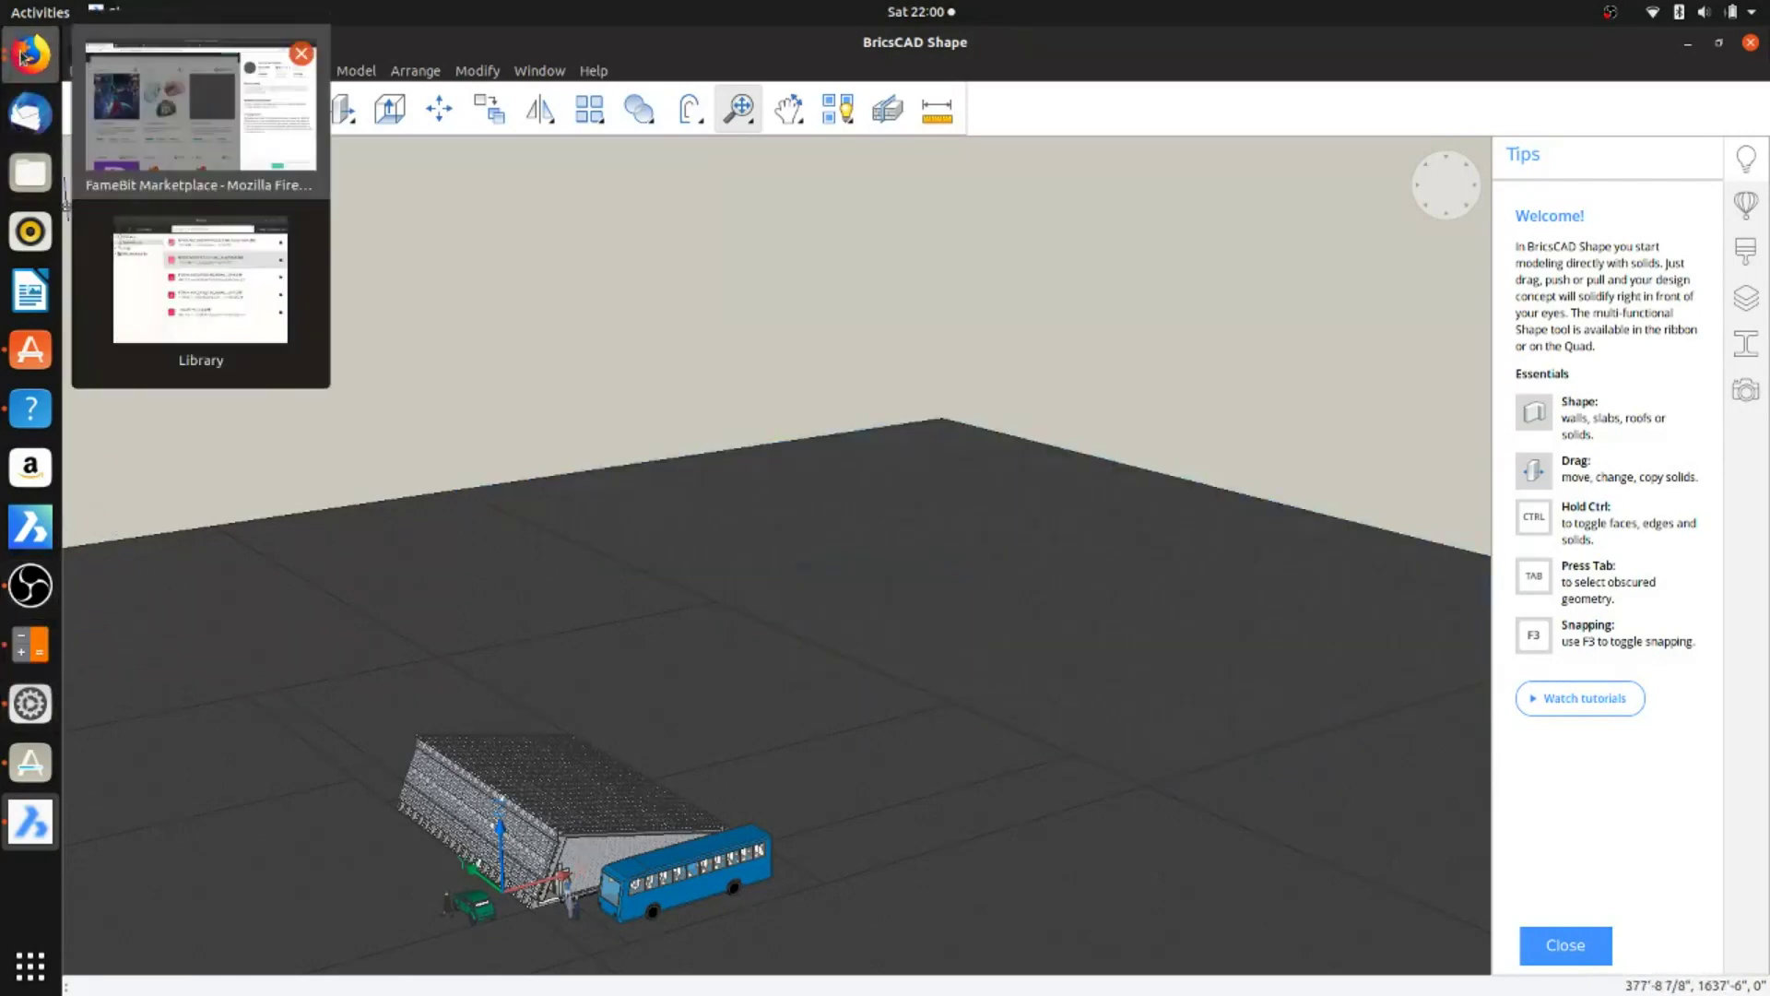
pyautogui.click(220, 143)
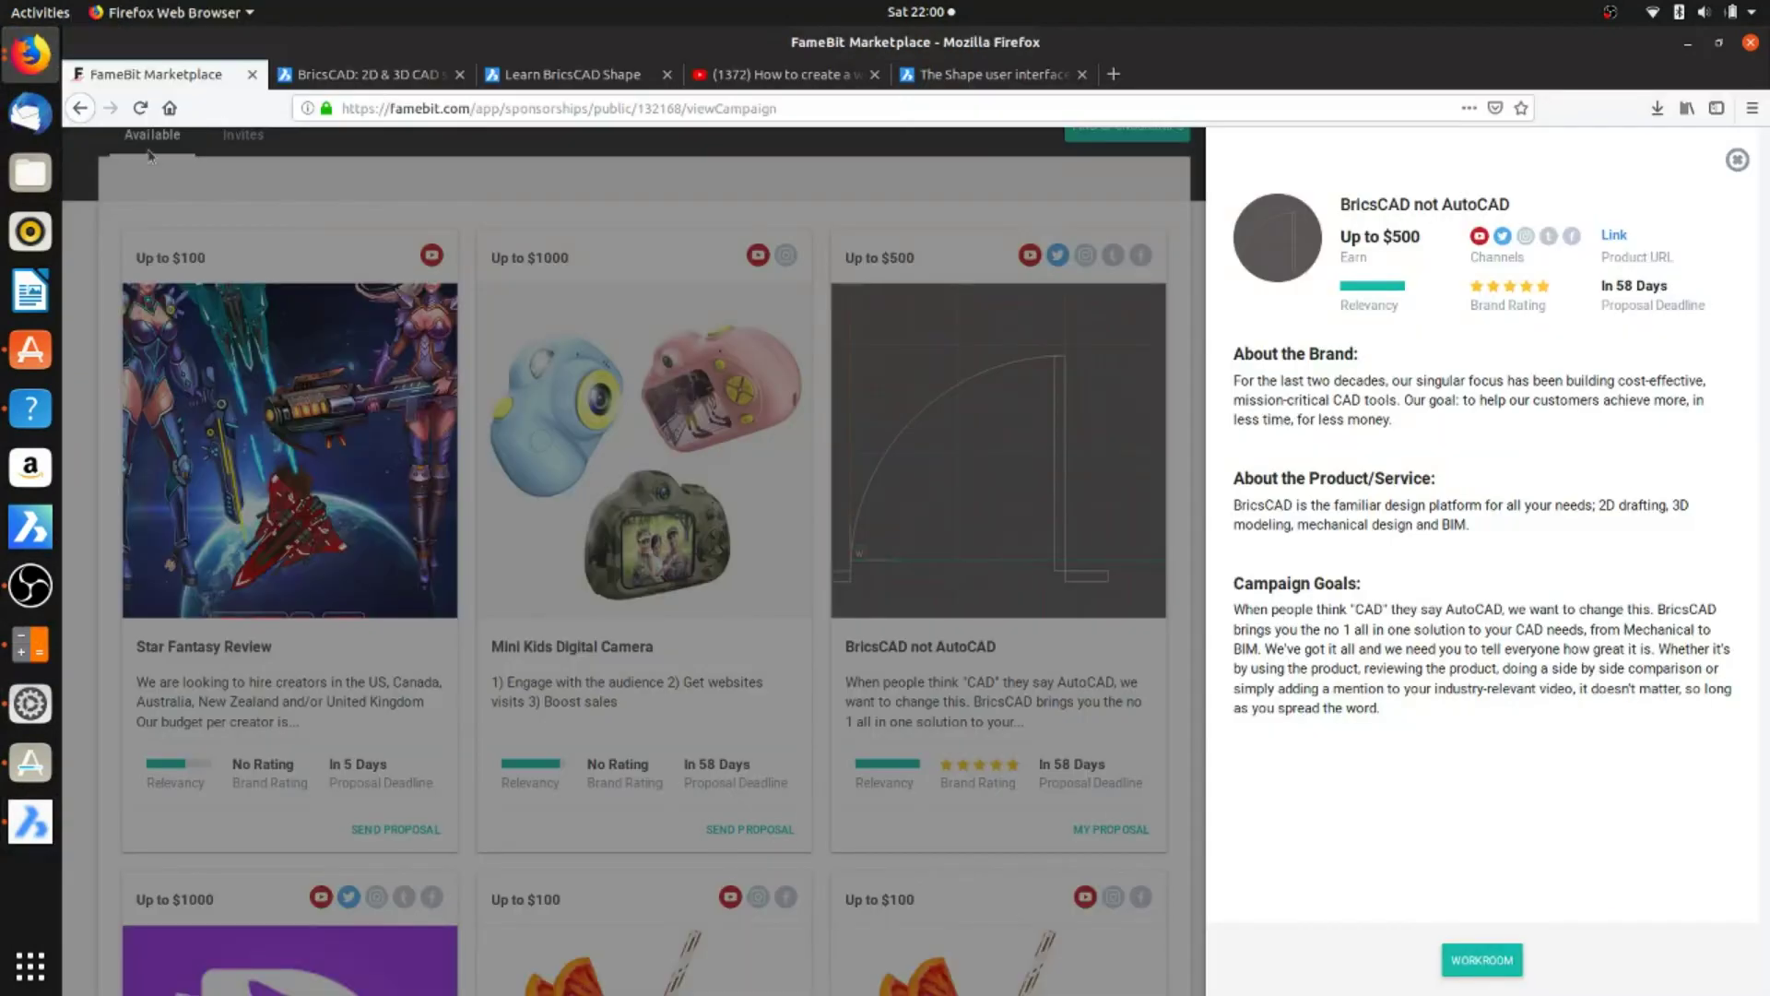
pyautogui.click(972, 82)
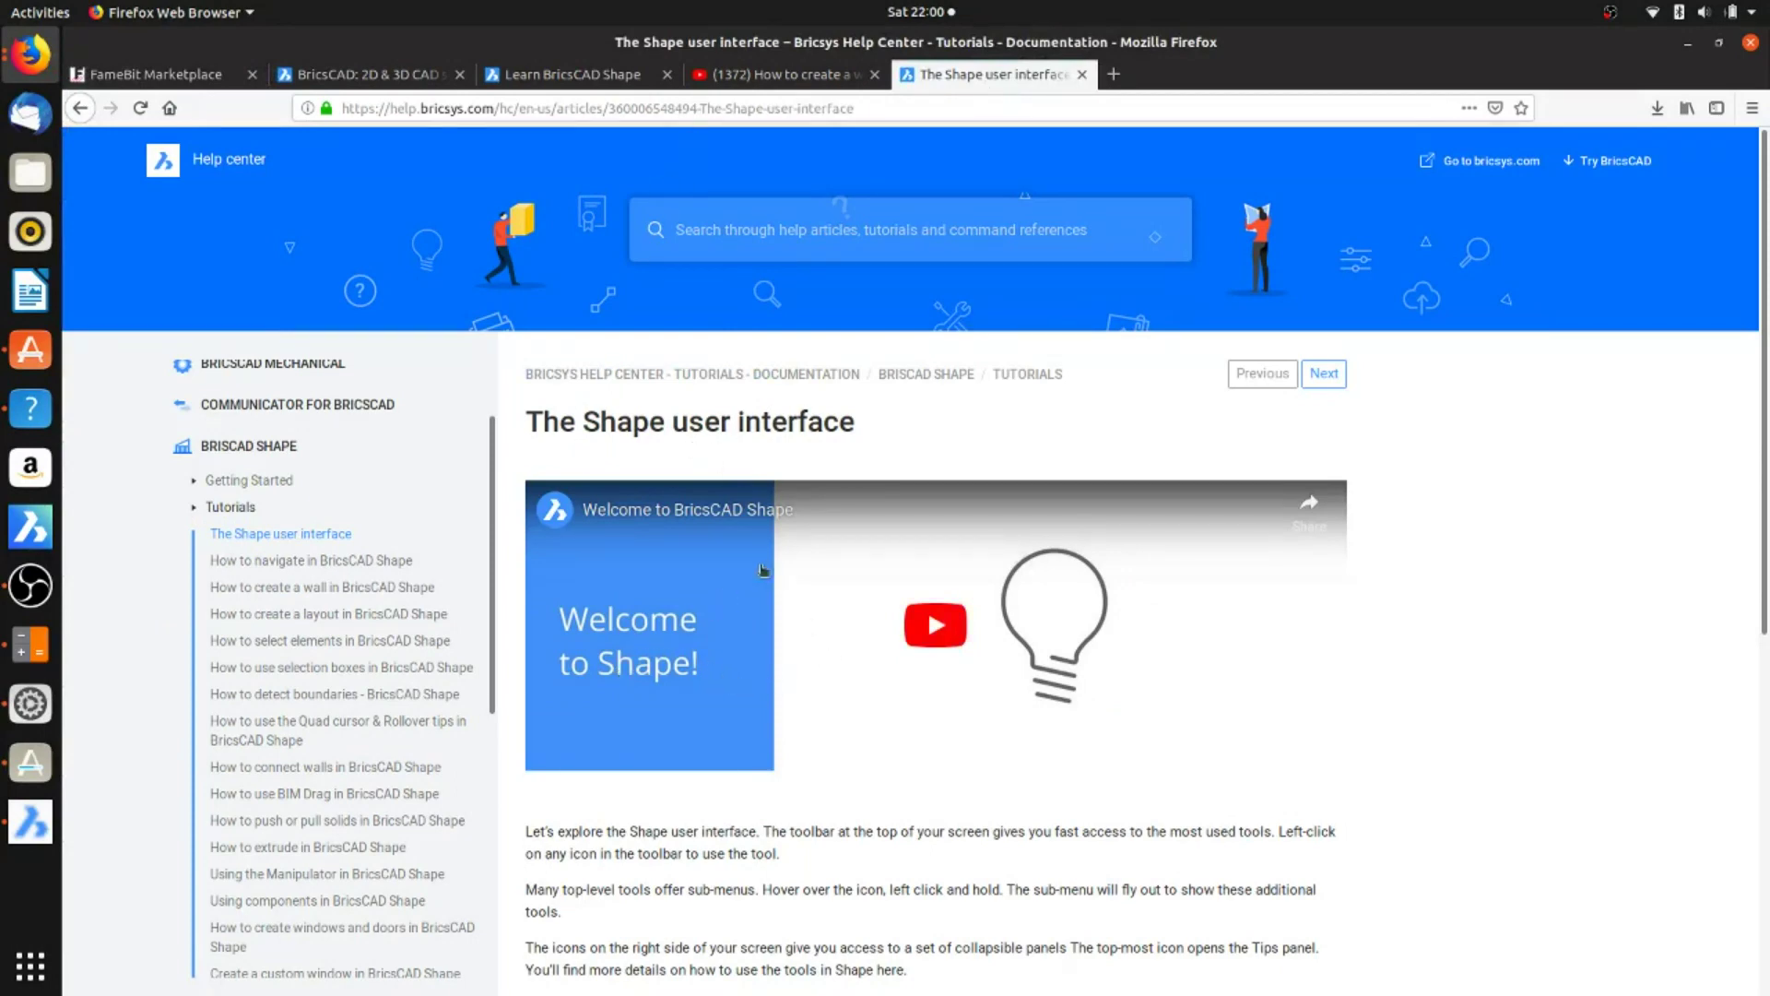
pyautogui.scroll(-5, 757, 573)
pyautogui.scroll(2, 930, 607)
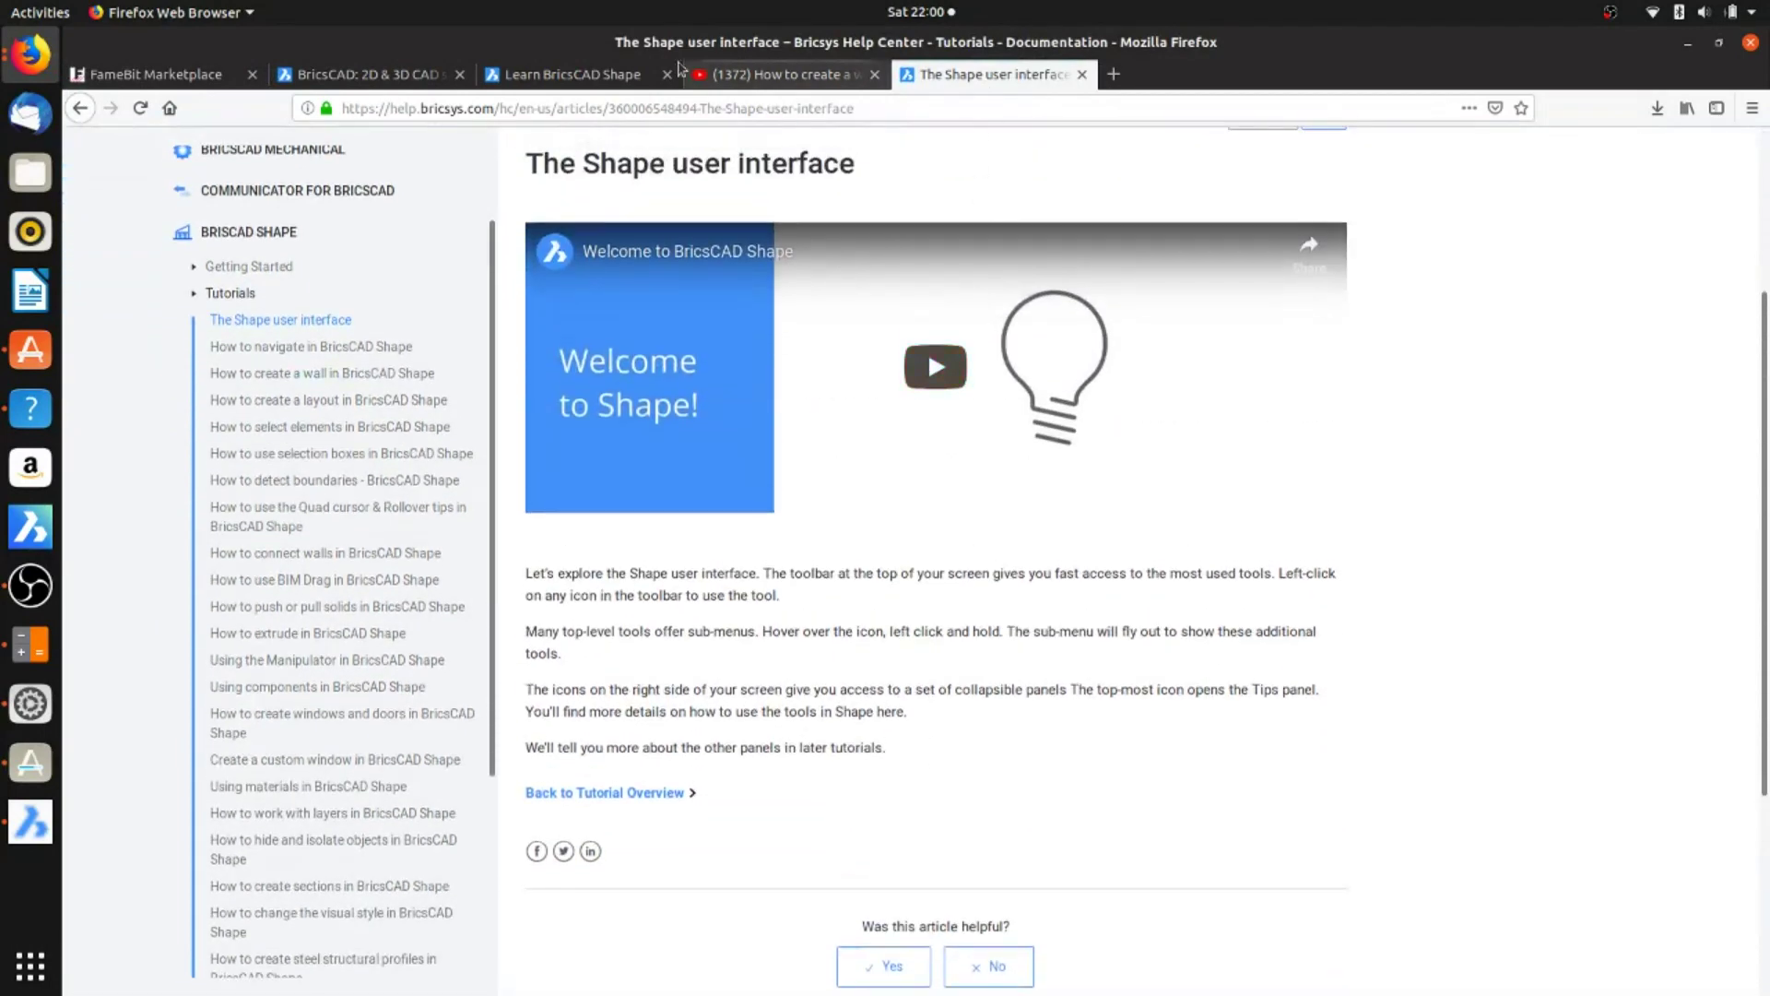
pyautogui.click(544, 75)
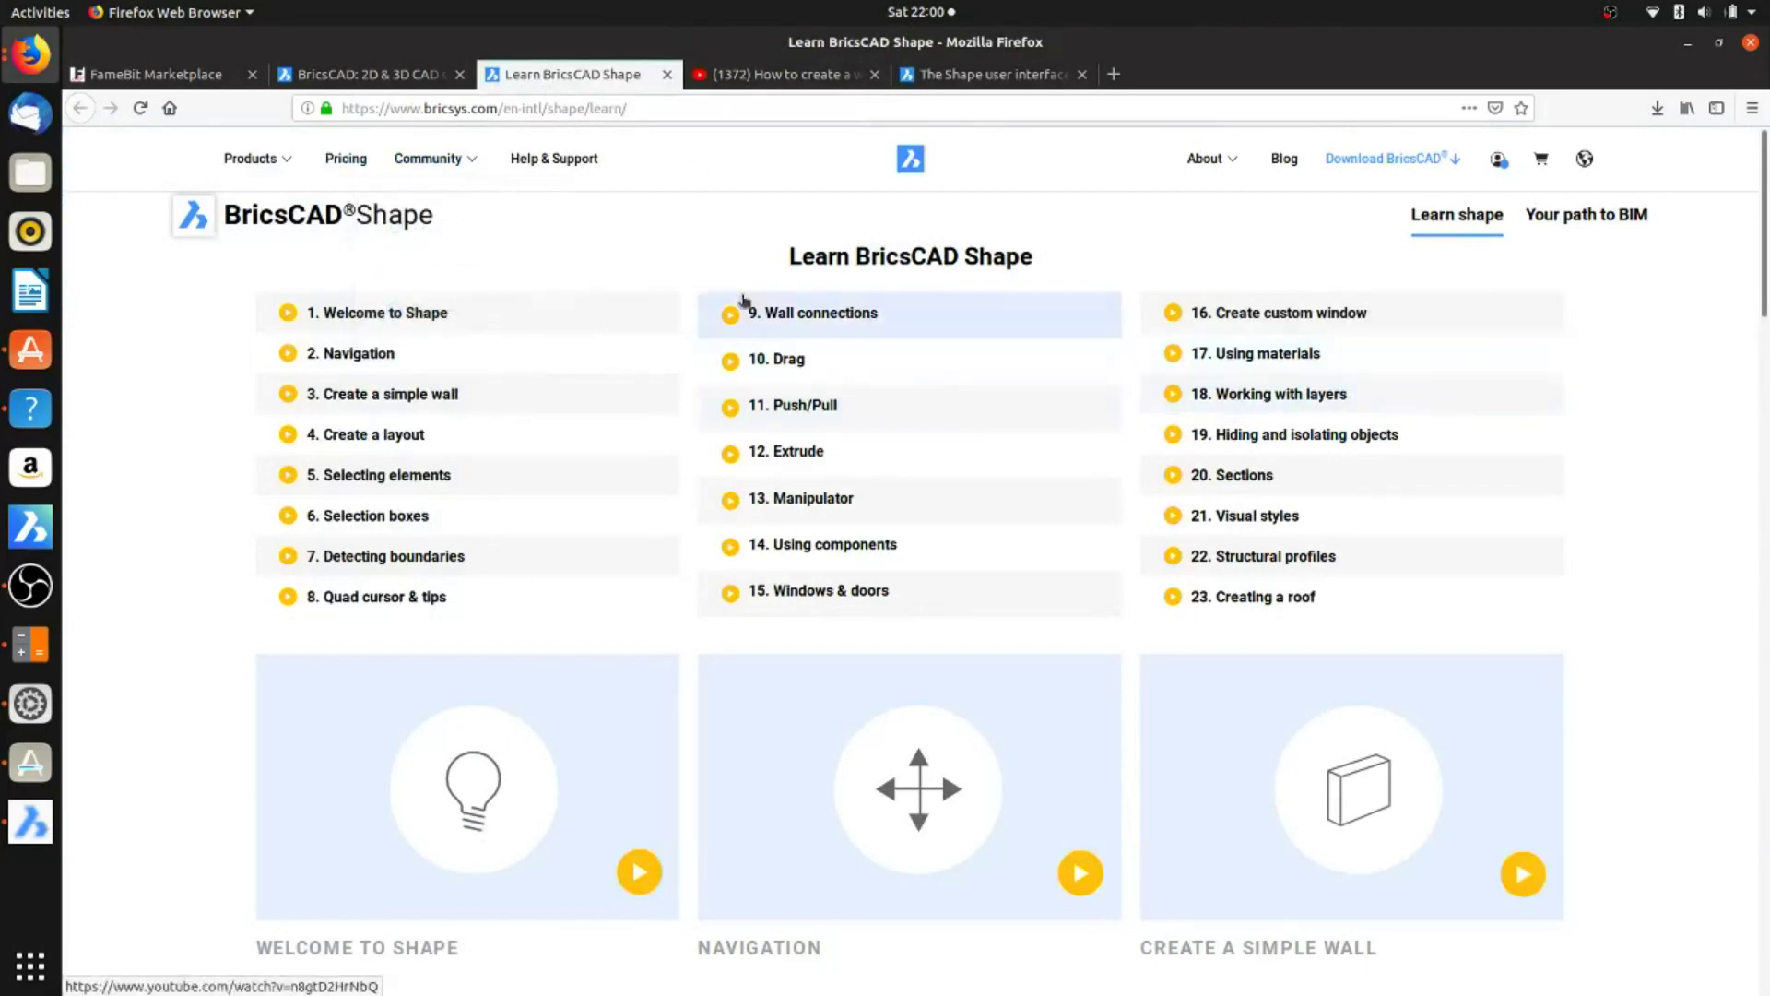
# Step: Review the prices and features of the BricsCAD editions in the Bricsys store, from Classic through Communicator
pyautogui.click(403, 75)
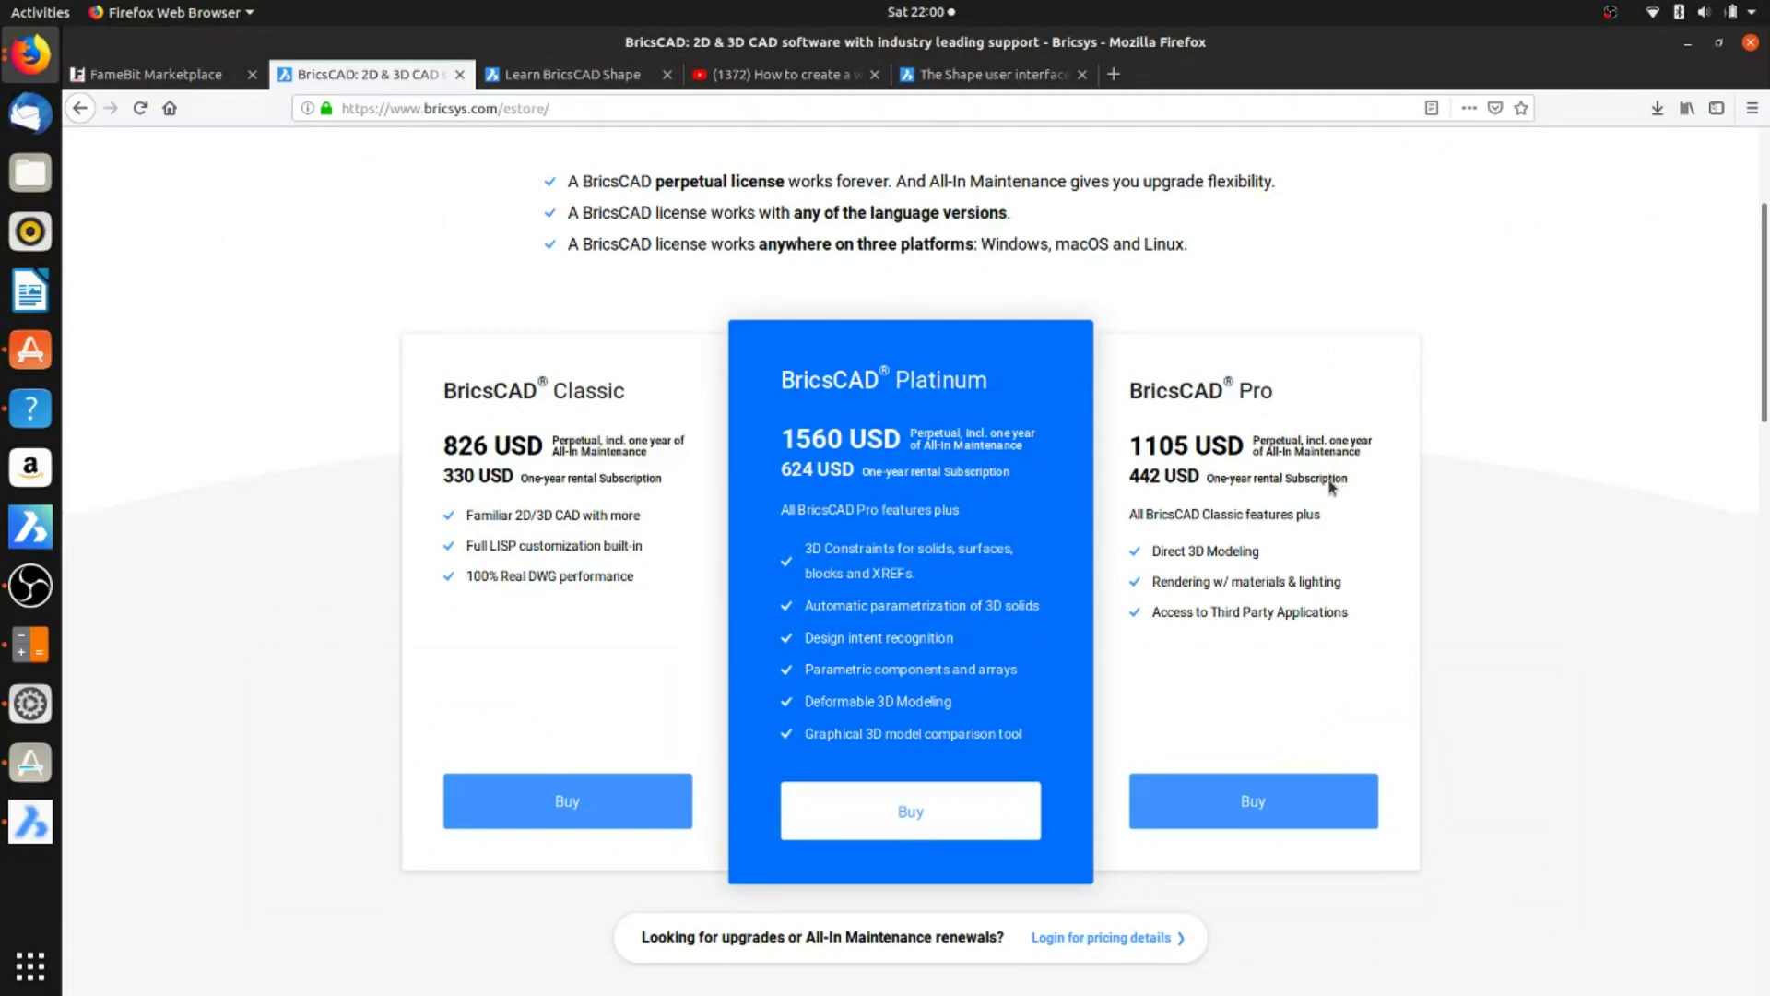
pyautogui.scroll(1, 1343, 485)
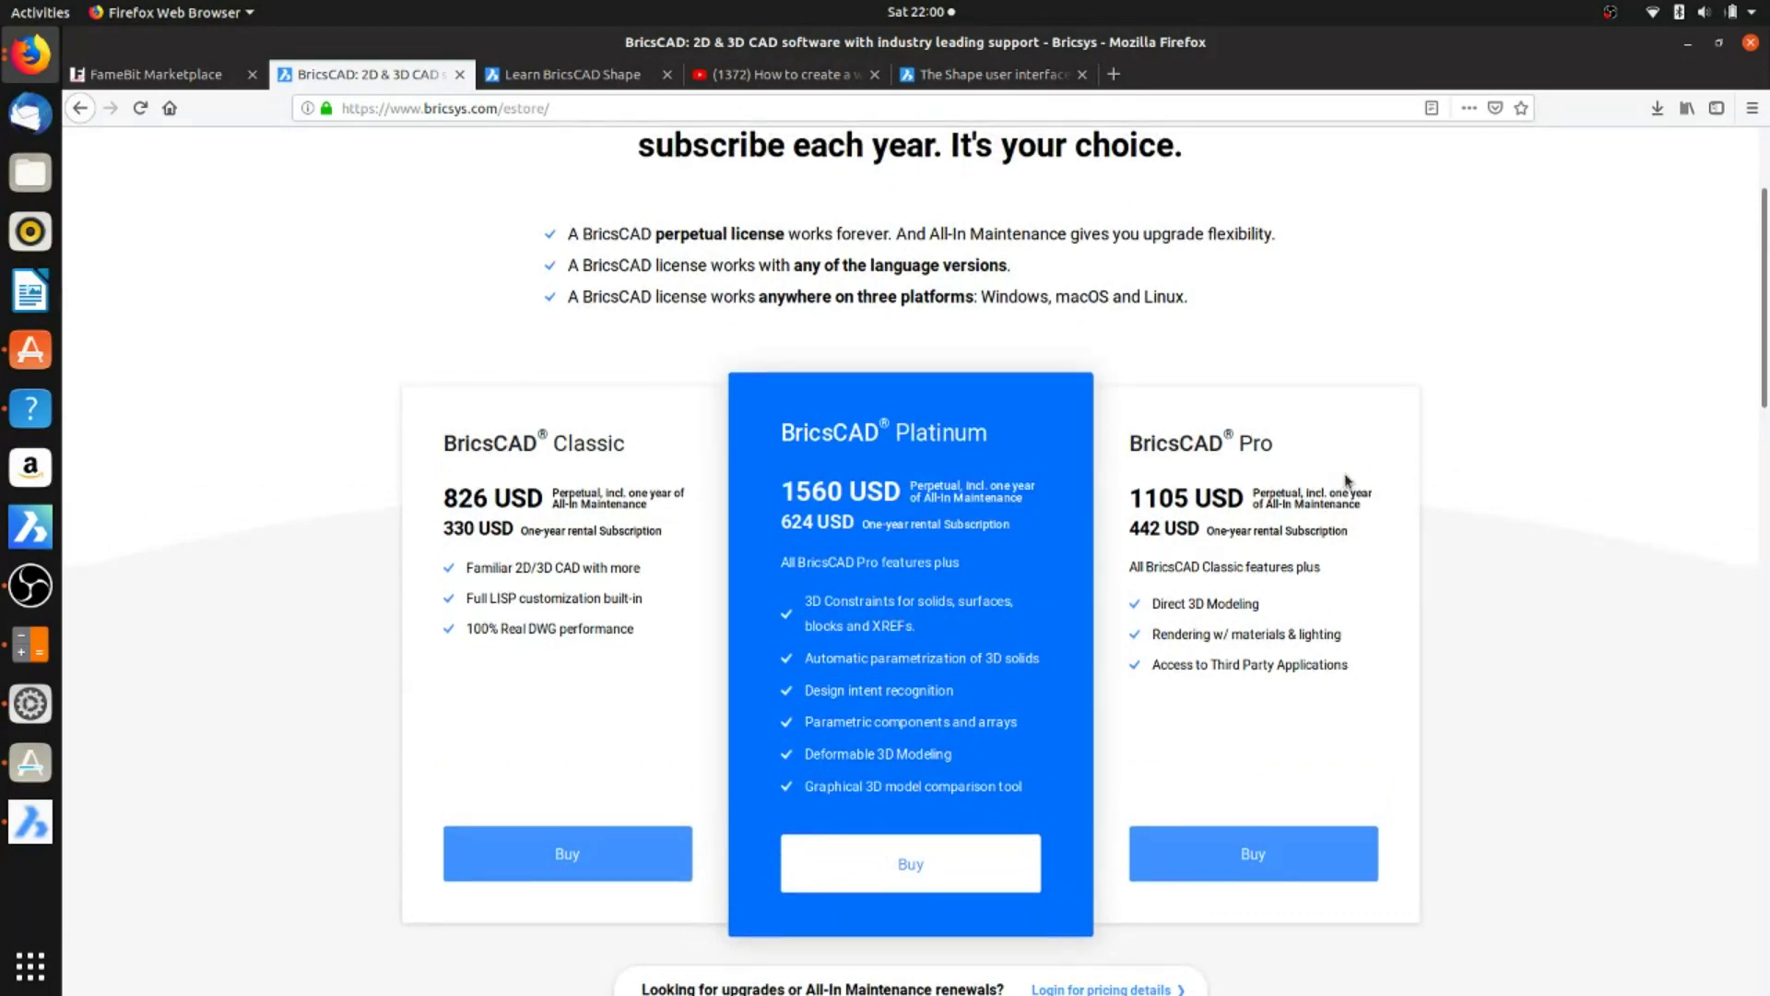
pyautogui.scroll(-10, 1356, 480)
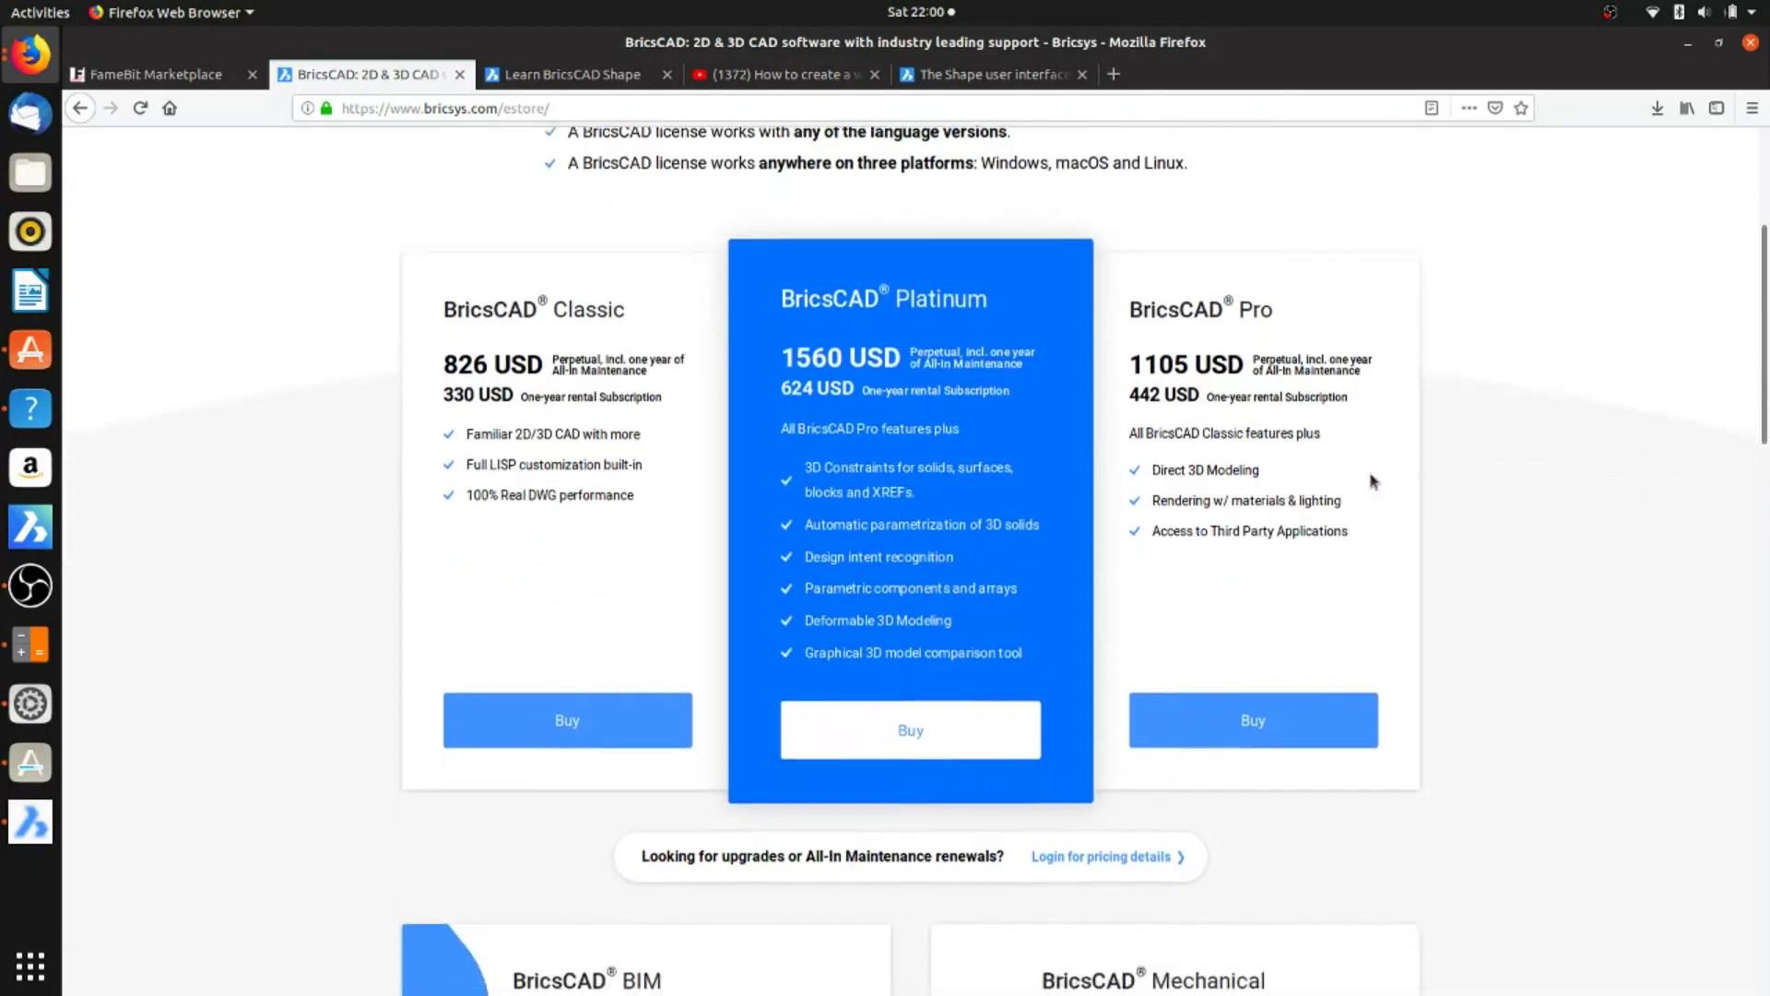
pyautogui.scroll(-4, 1450, 464)
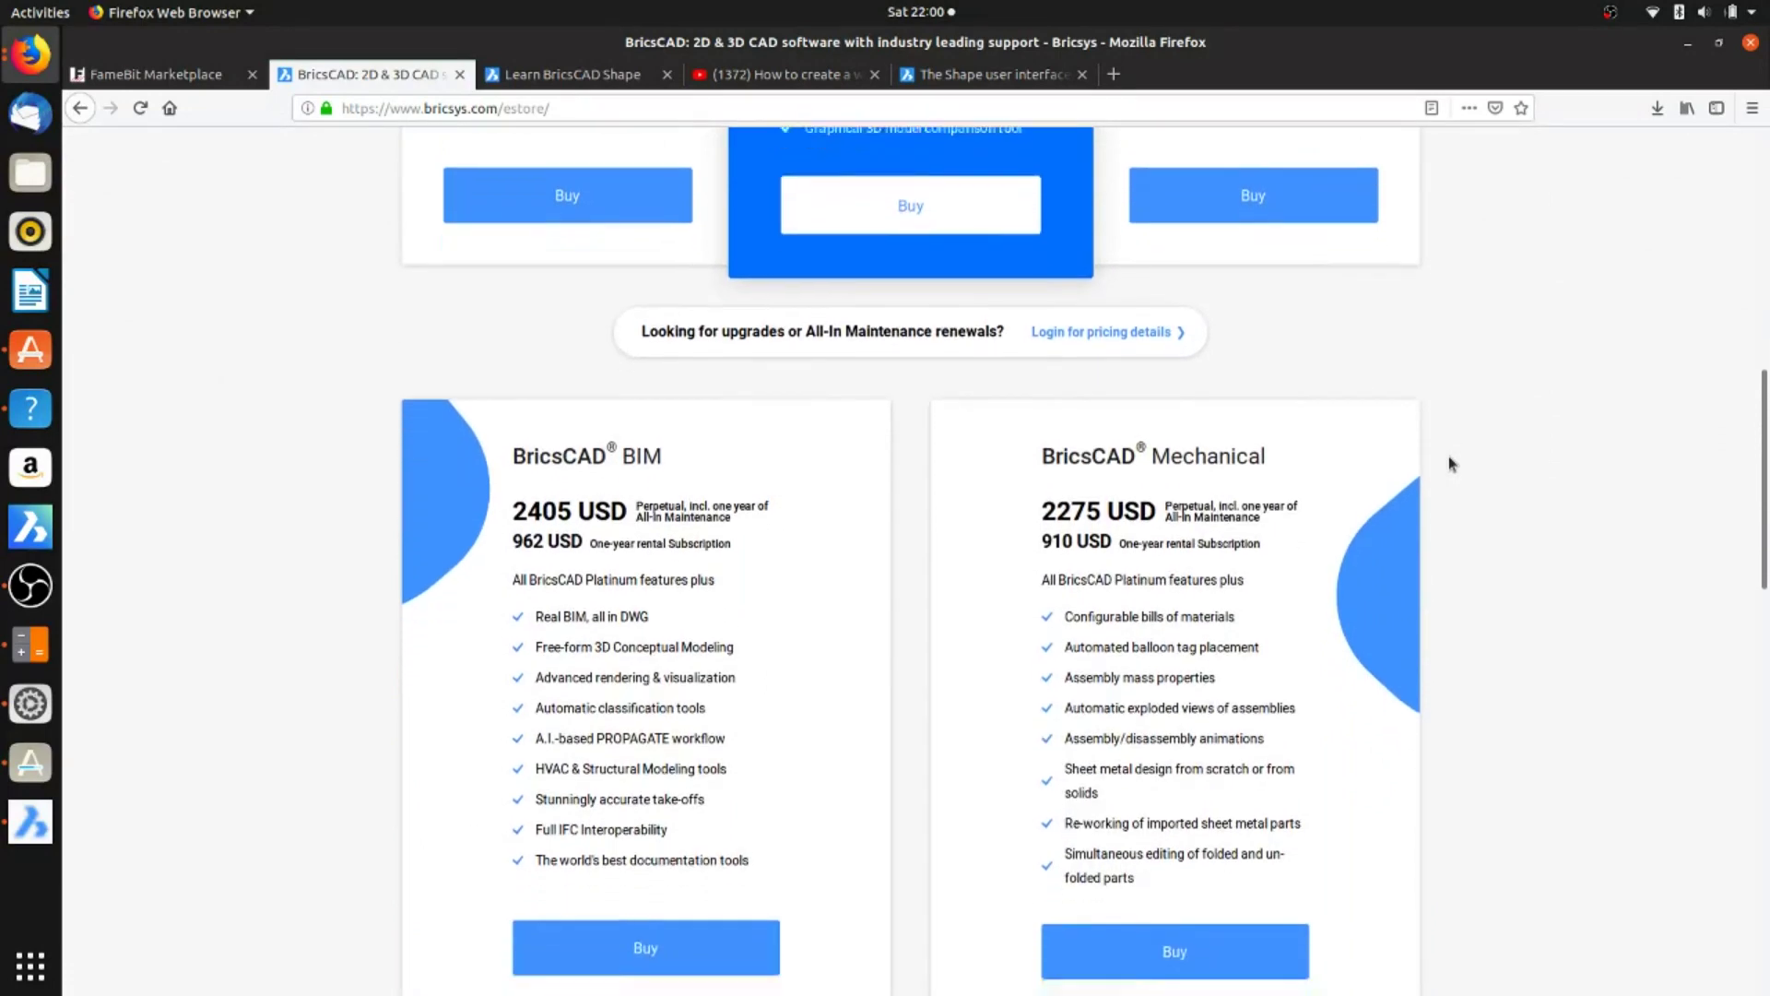
pyautogui.scroll(-7, 1452, 464)
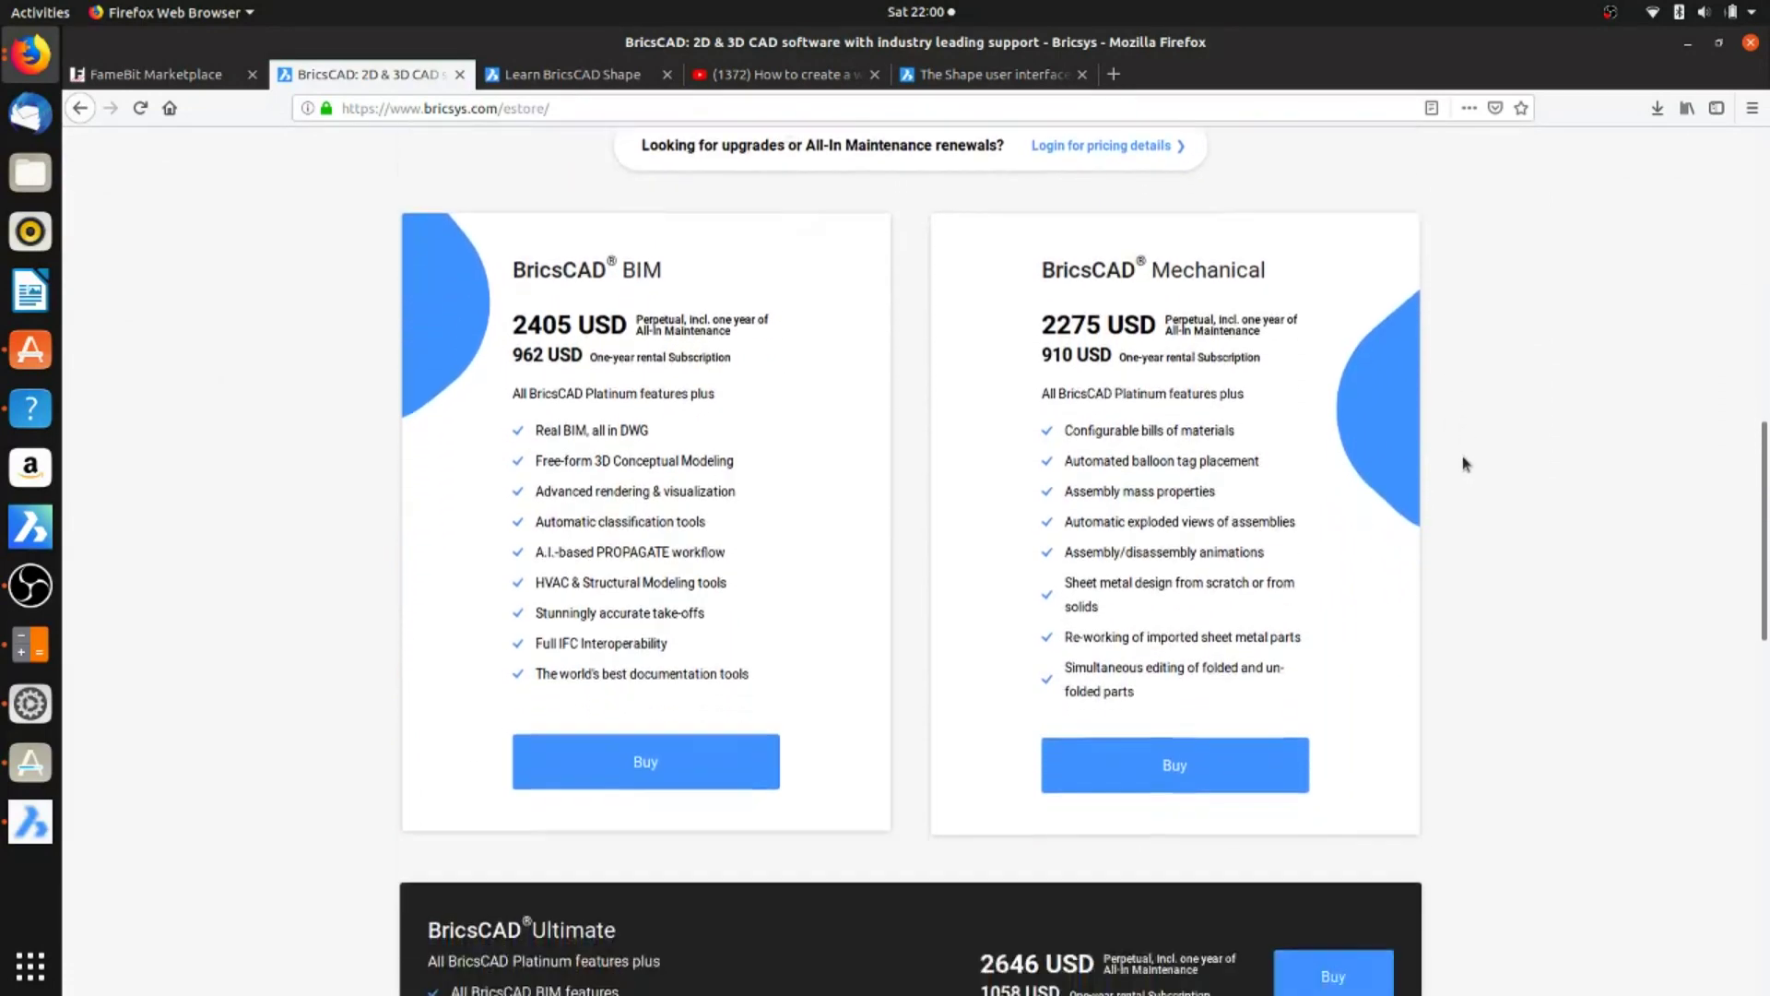
pyautogui.scroll(-3, 1465, 461)
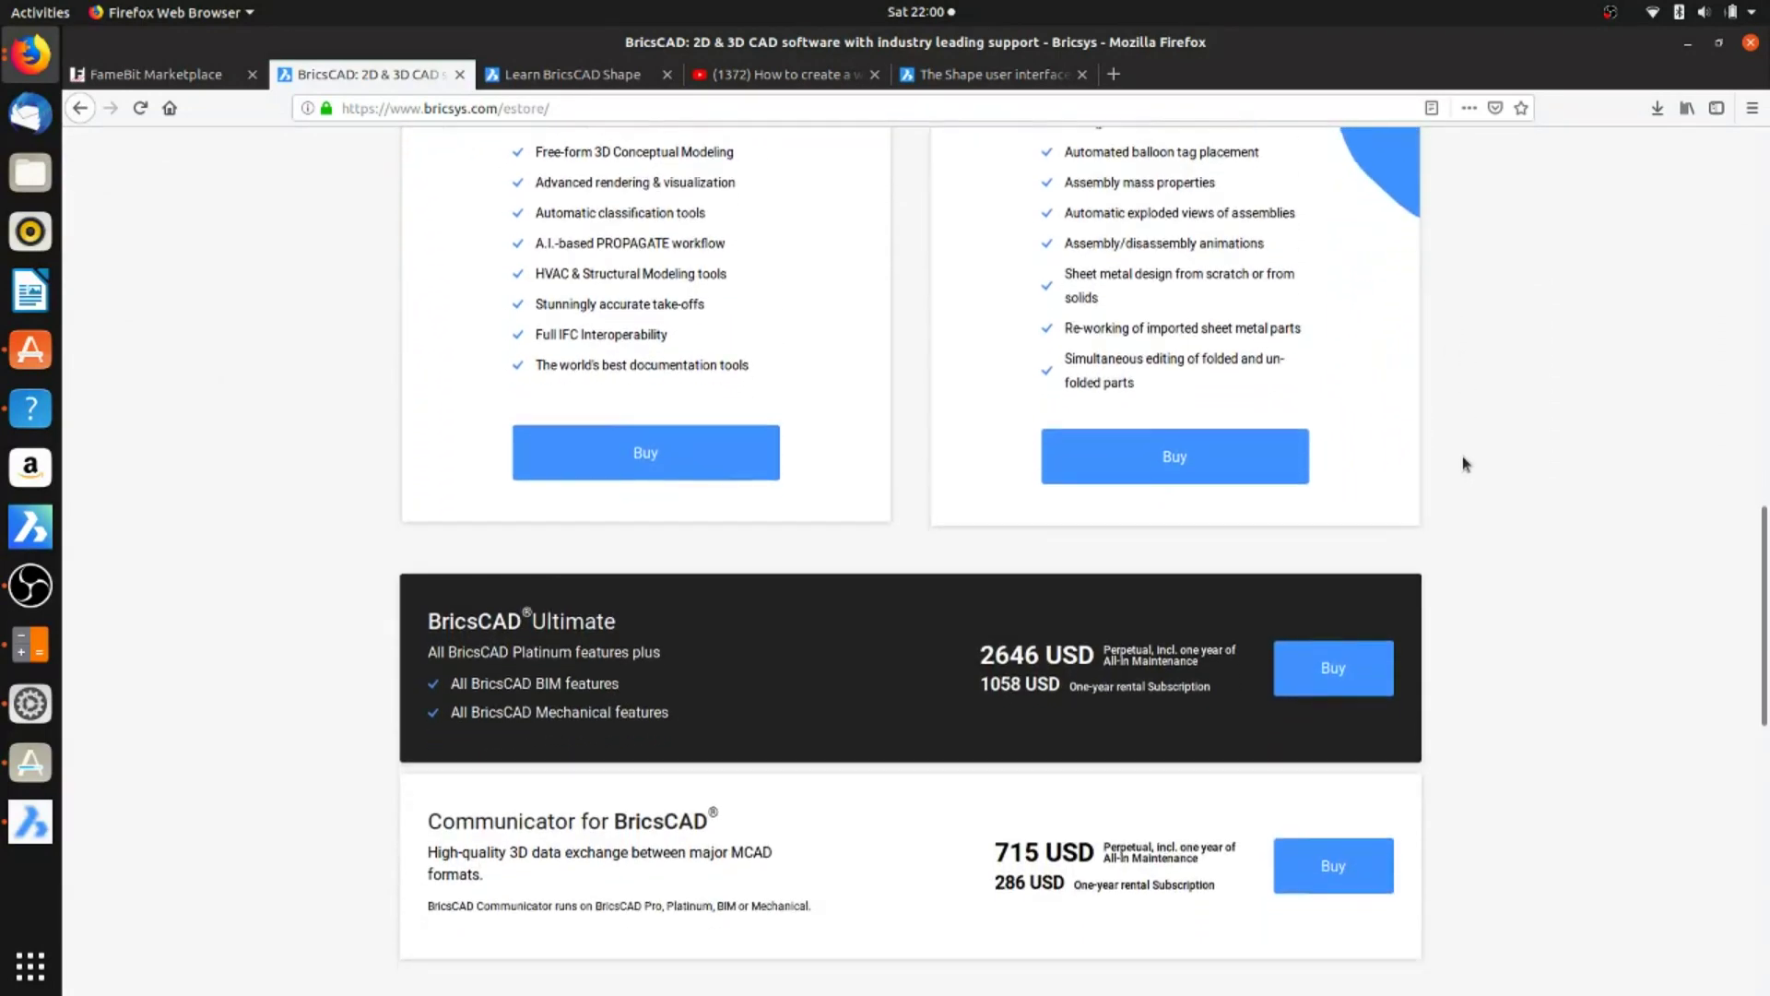
pyautogui.scroll(-2, 1473, 464)
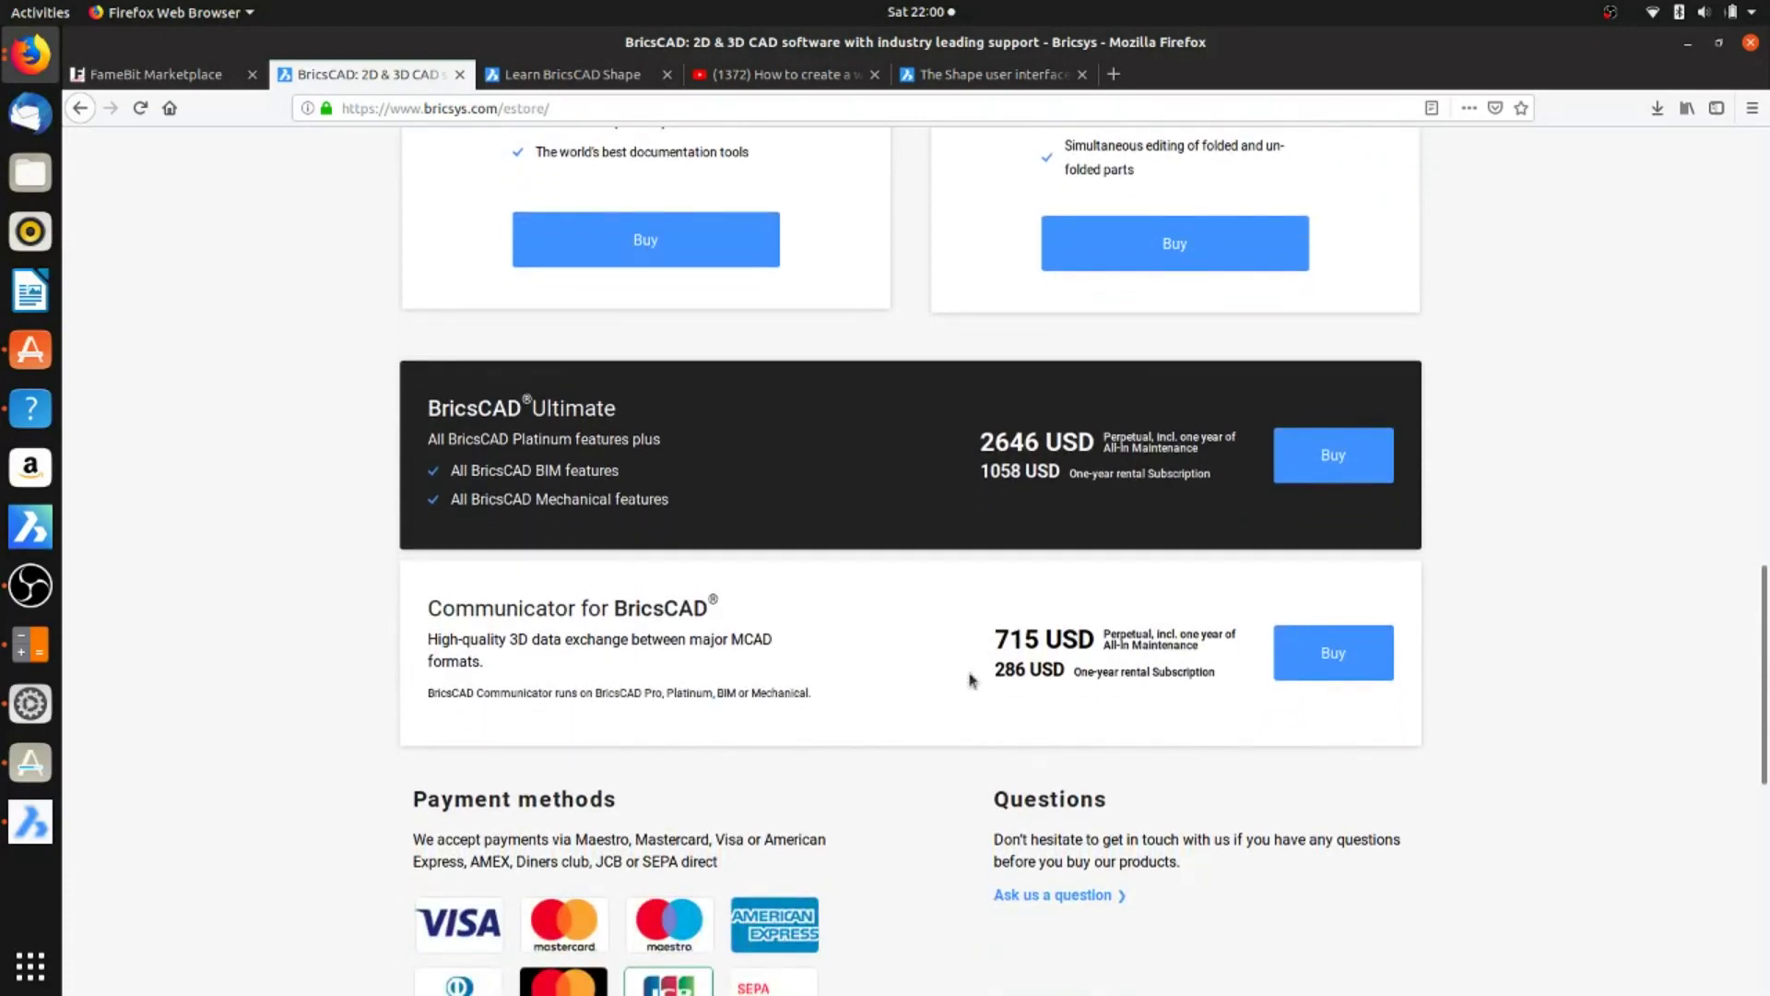
# Step: Revisit the Shape user interface article and browse the Learn BricsCAD Shape video tutorials from Welcome to Shape to Creating a roof
pyautogui.click(993, 78)
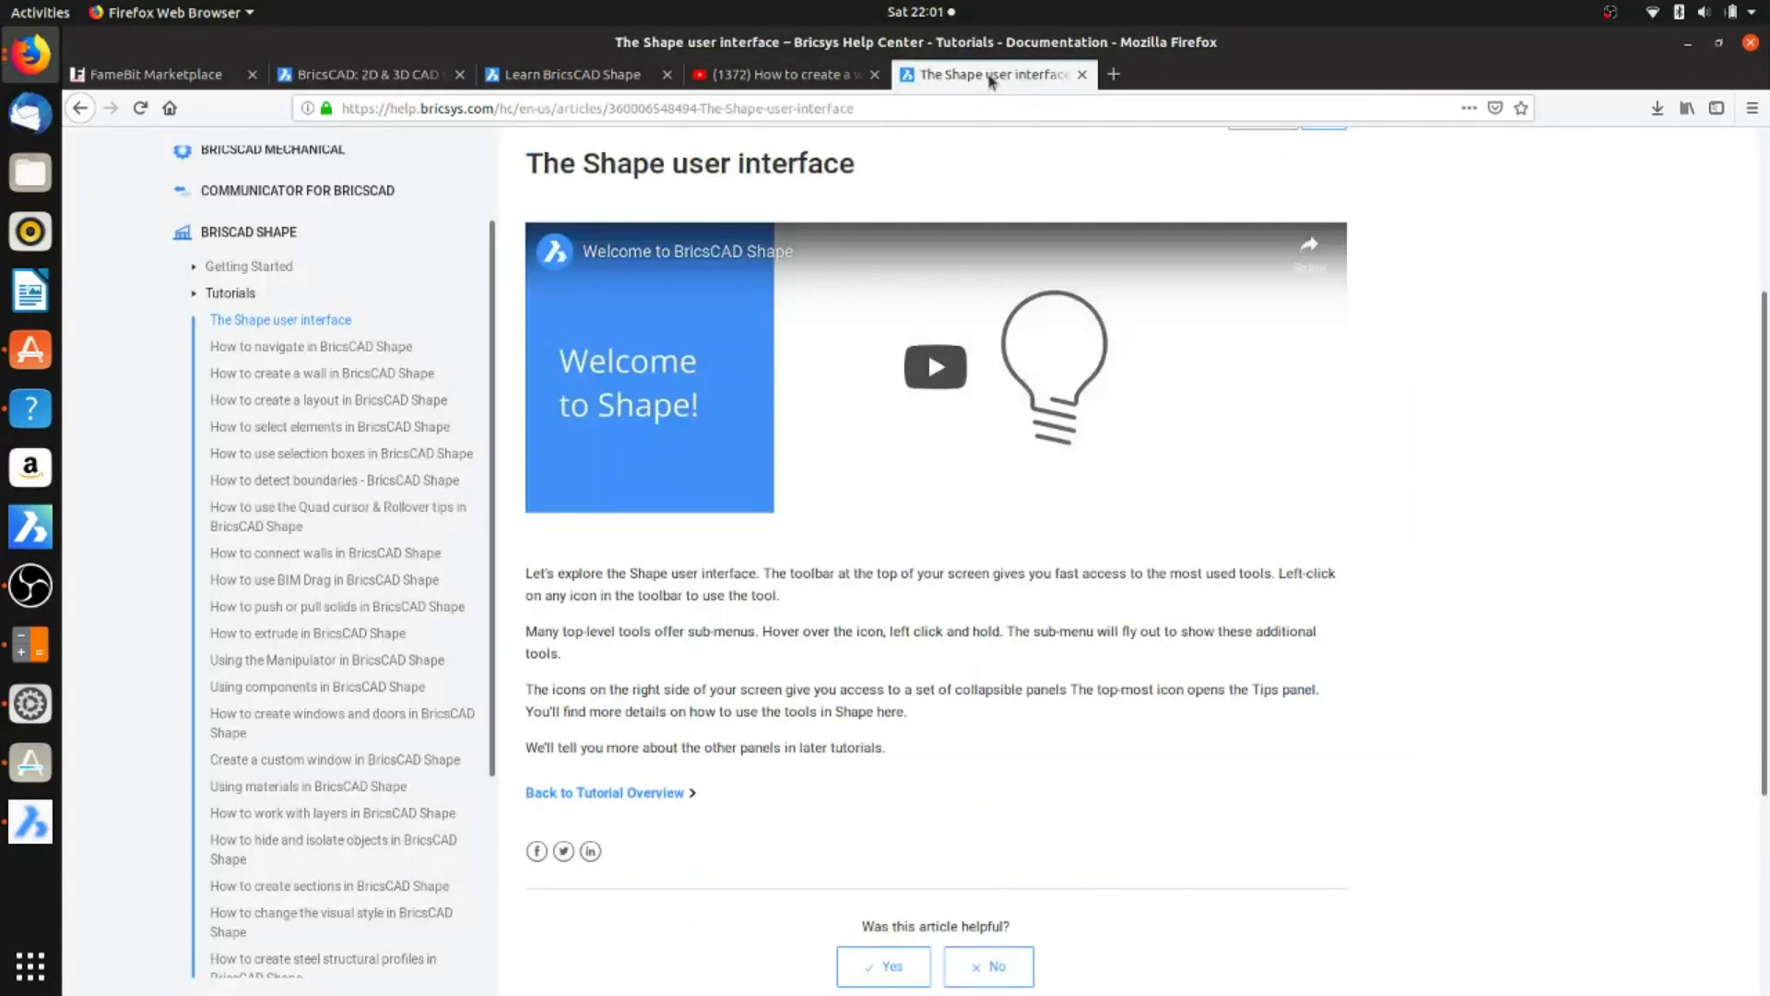
pyautogui.click(584, 78)
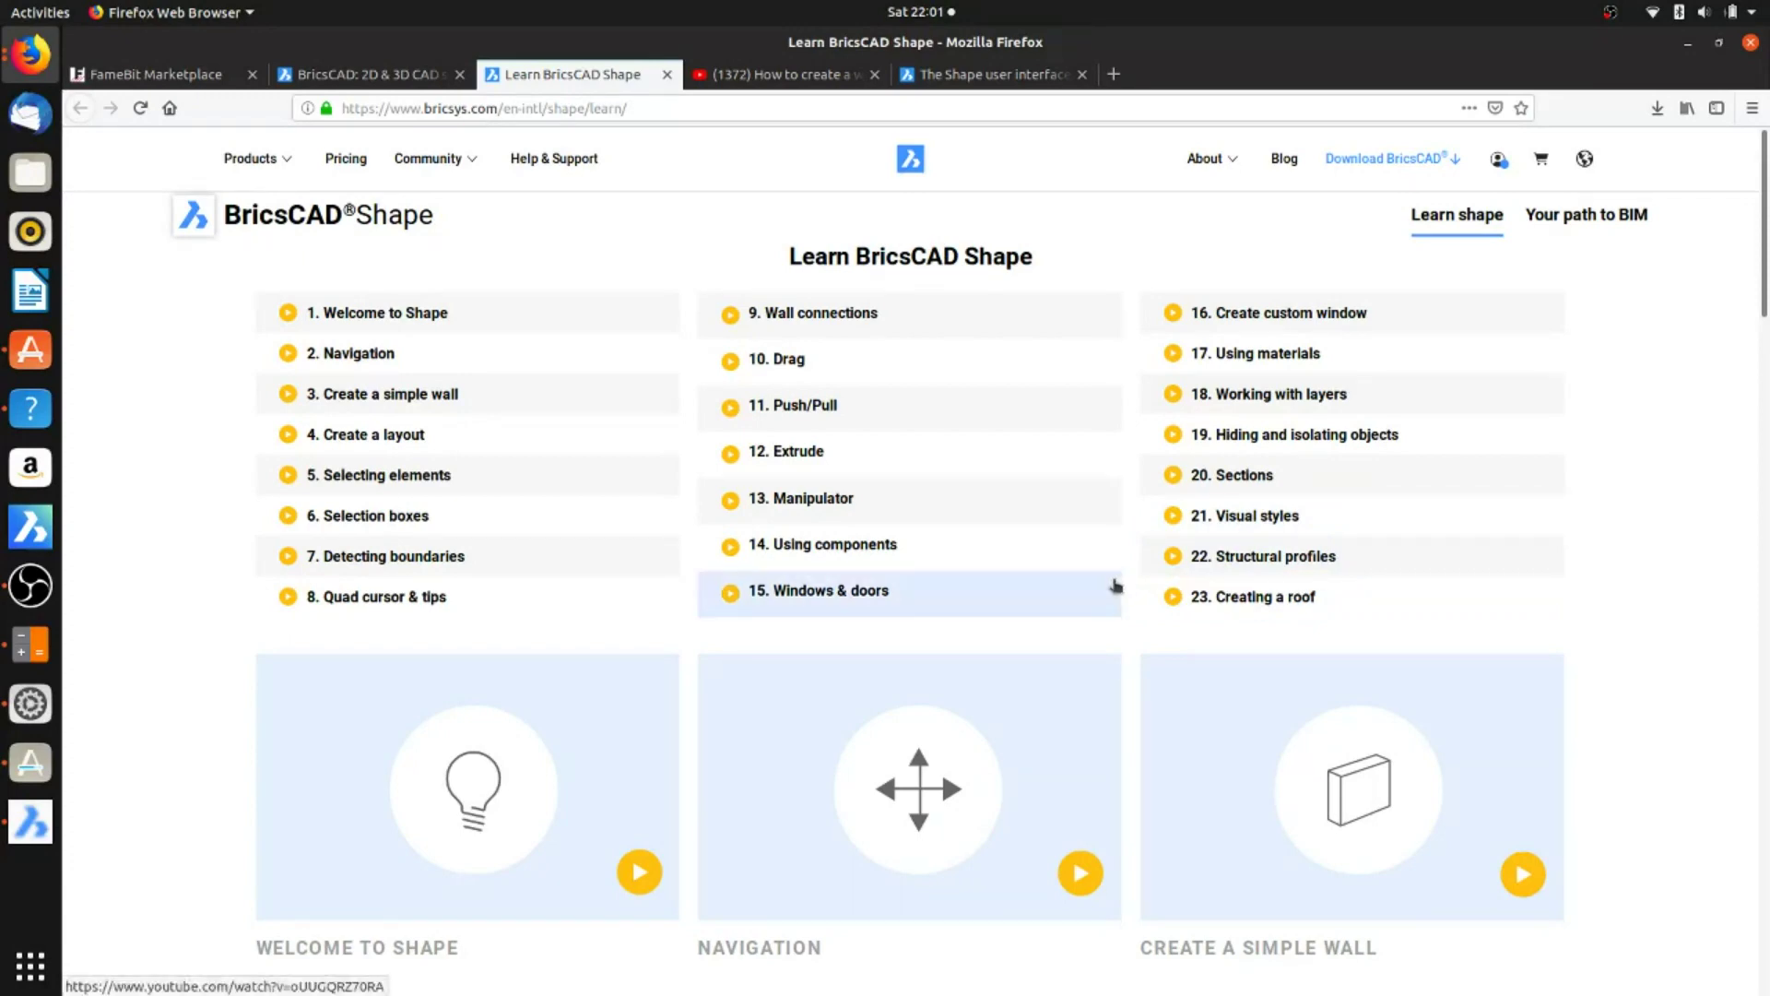
pyautogui.scroll(-5, 1134, 585)
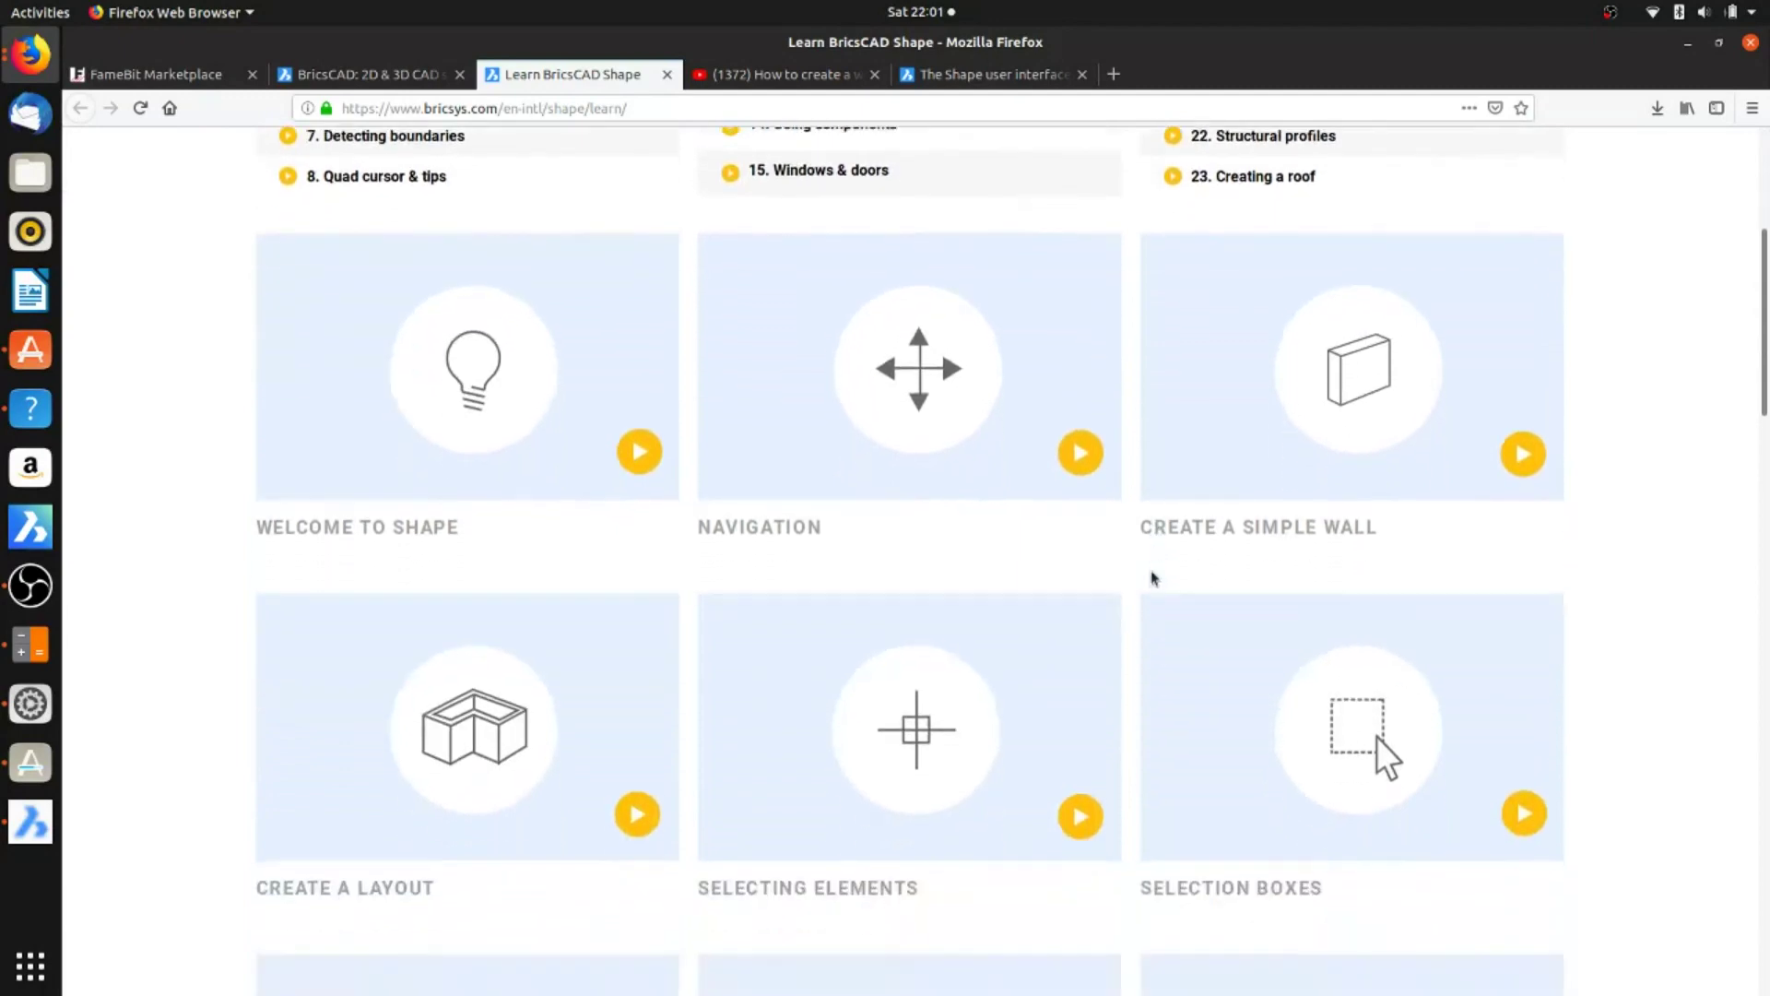
pyautogui.scroll(-5, 1152, 579)
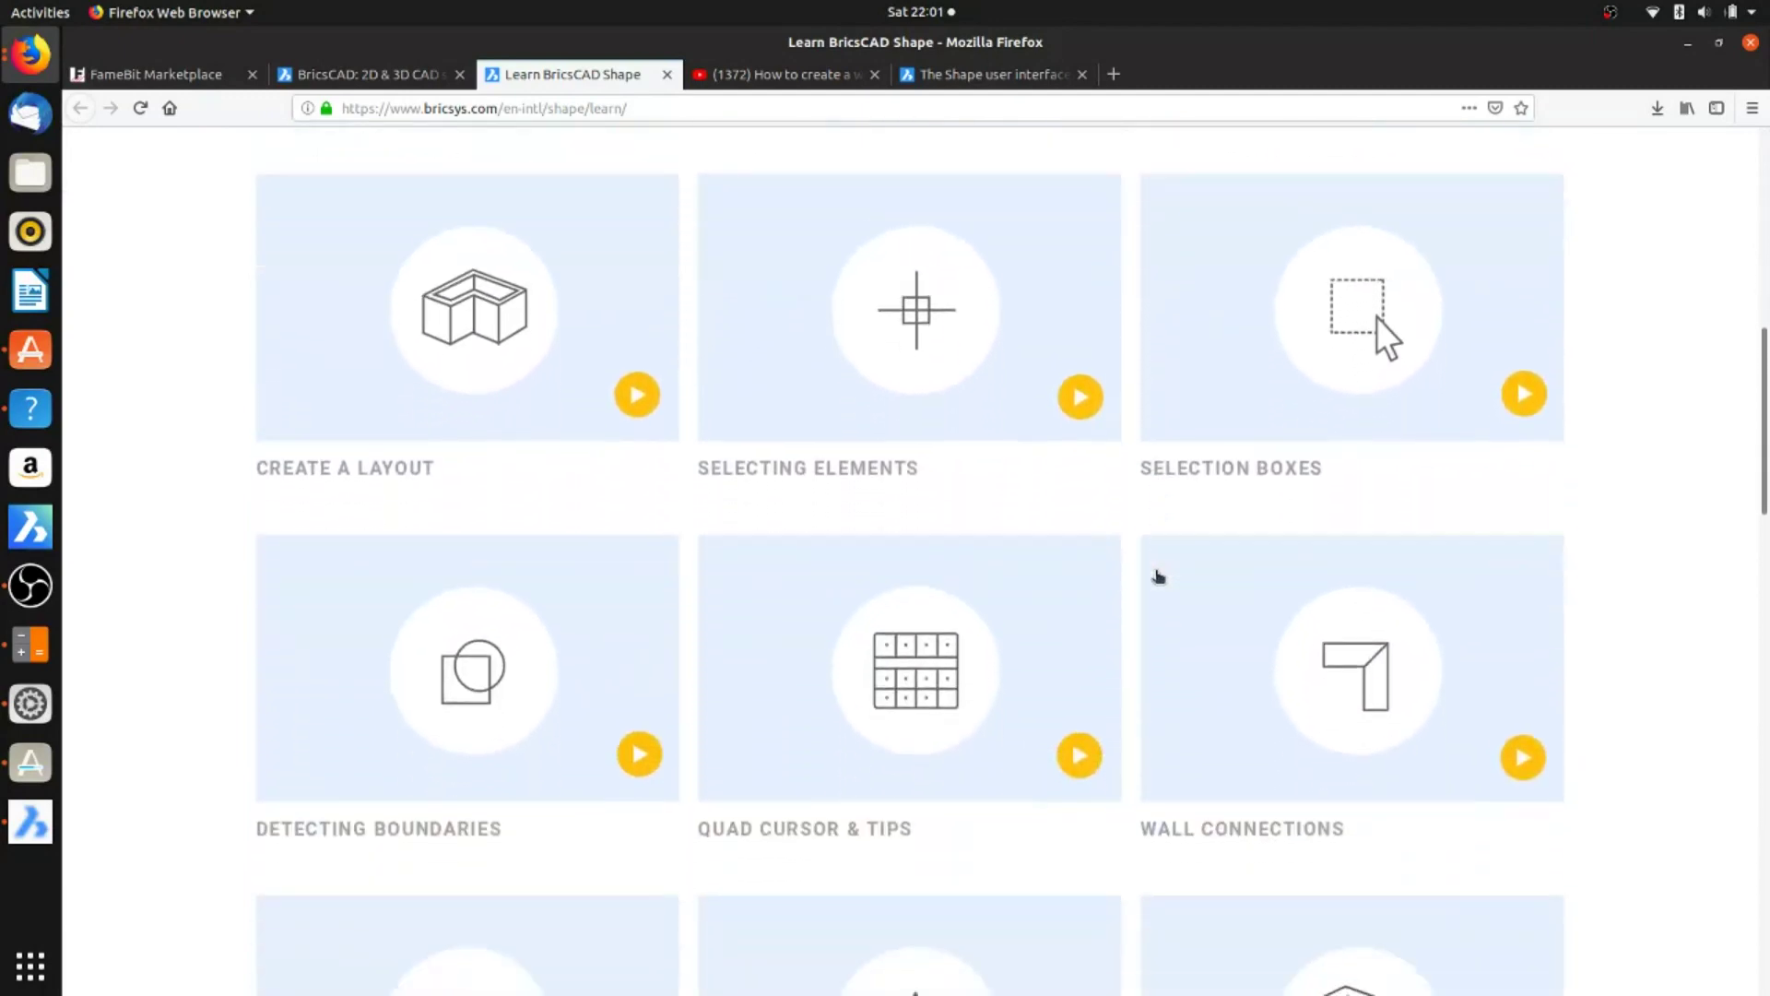
pyautogui.scroll(-5, 1159, 576)
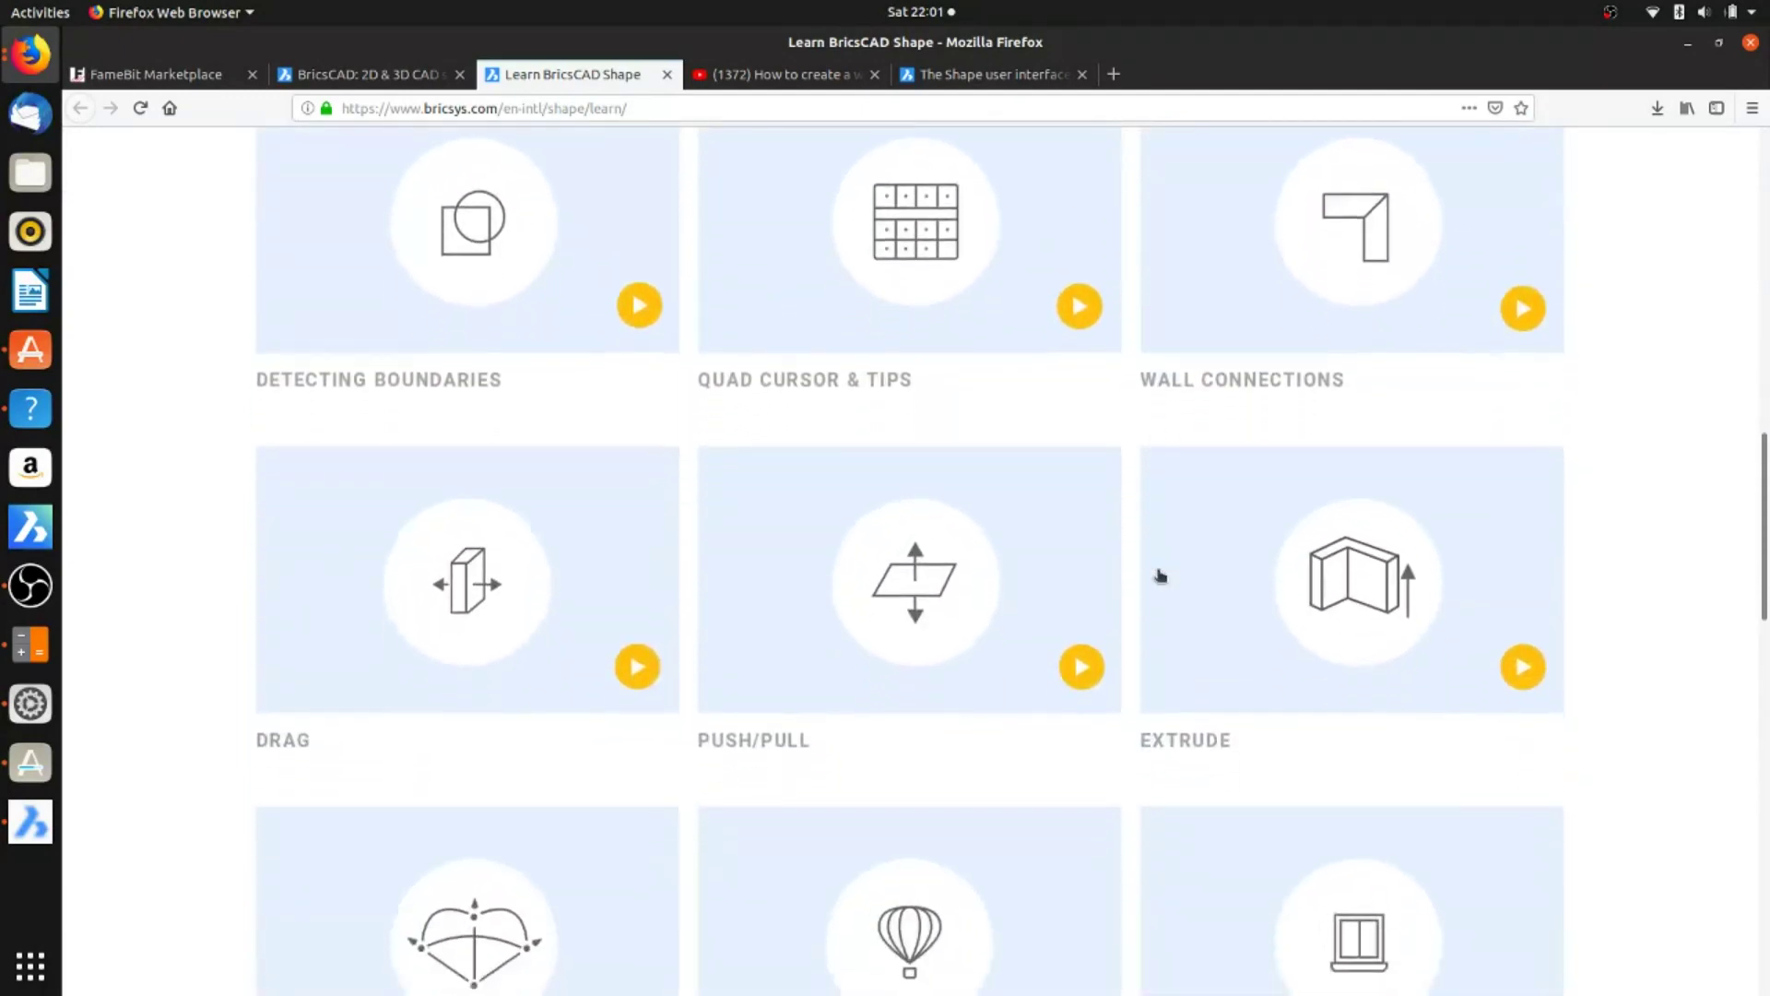
pyautogui.scroll(-6, 1161, 576)
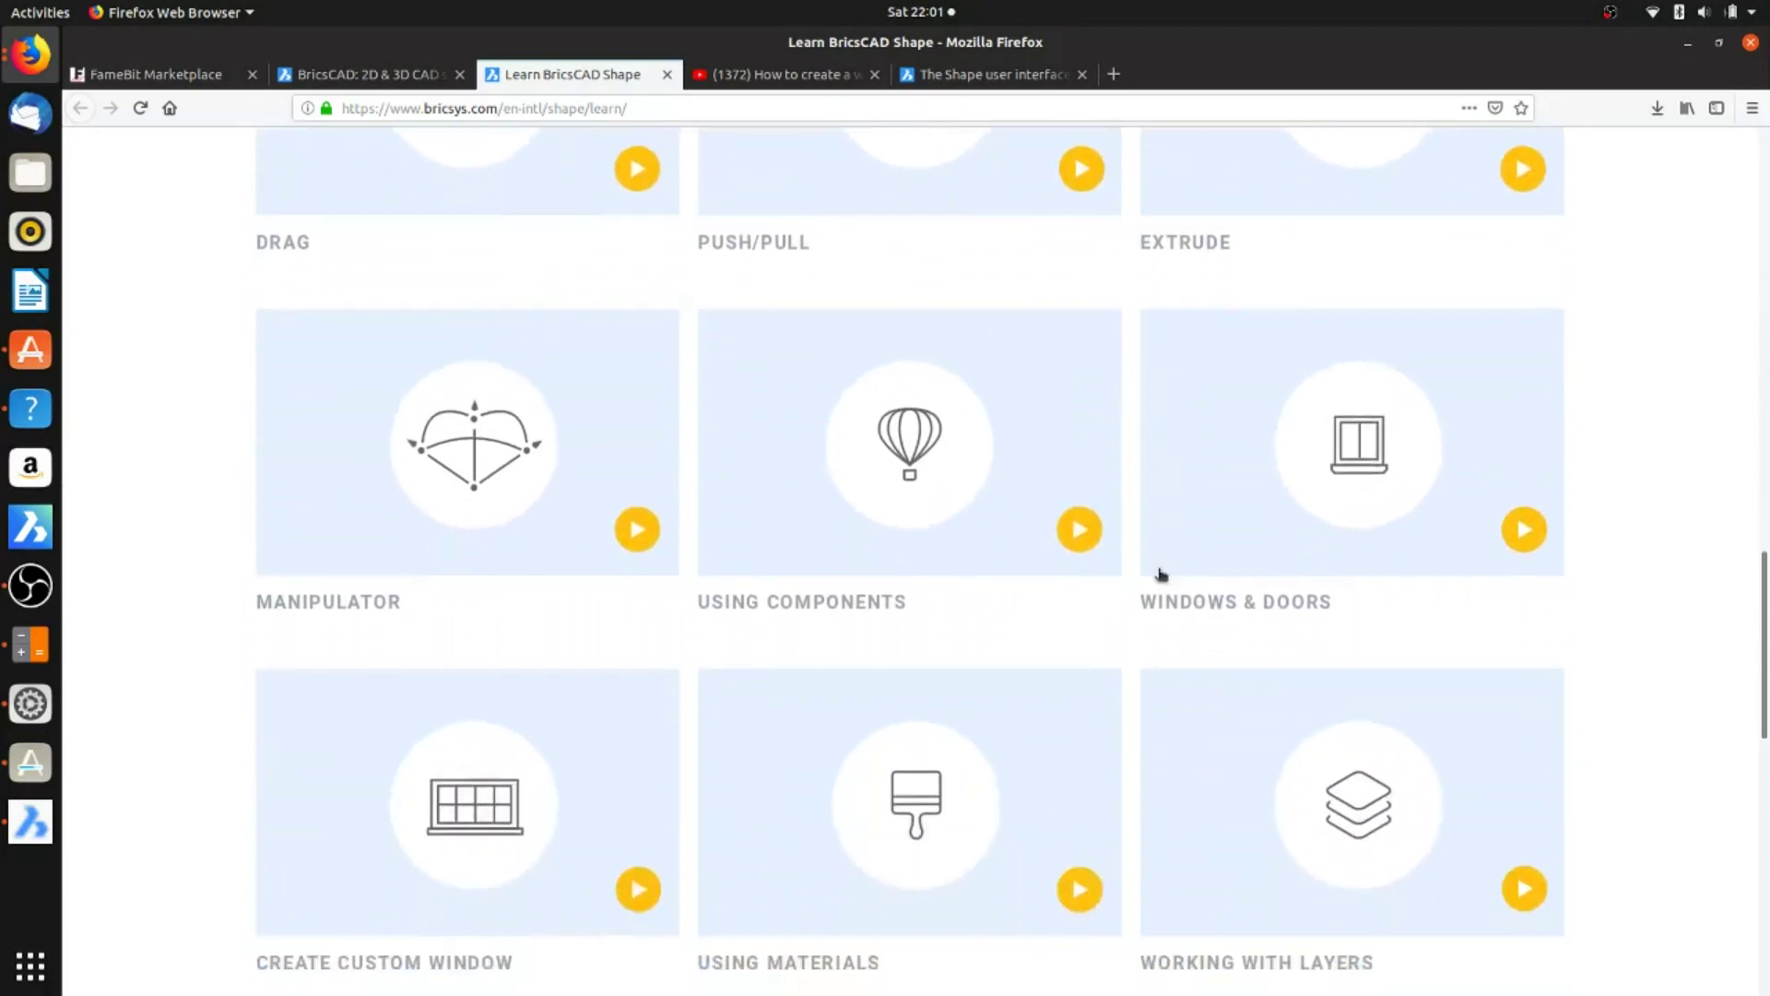
pyautogui.scroll(-3, 1161, 574)
pyautogui.scroll(-5, 1161, 574)
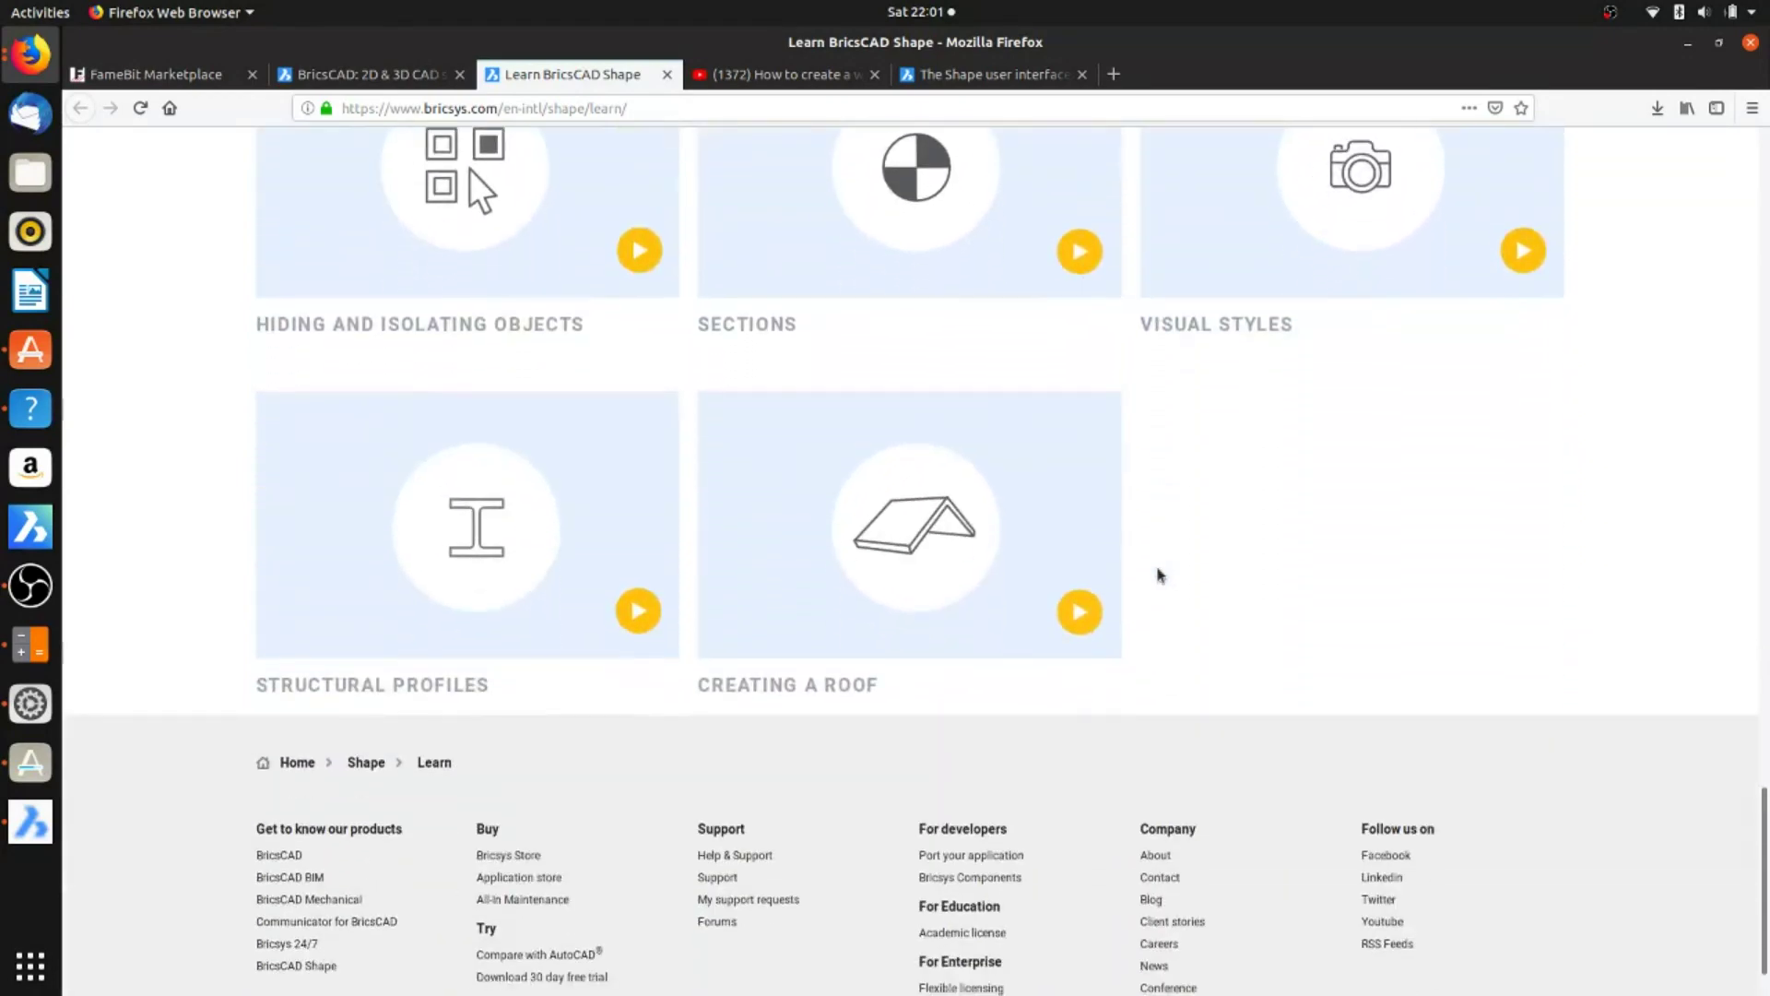
pyautogui.scroll(6, 1161, 574)
pyautogui.scroll(8, 1161, 574)
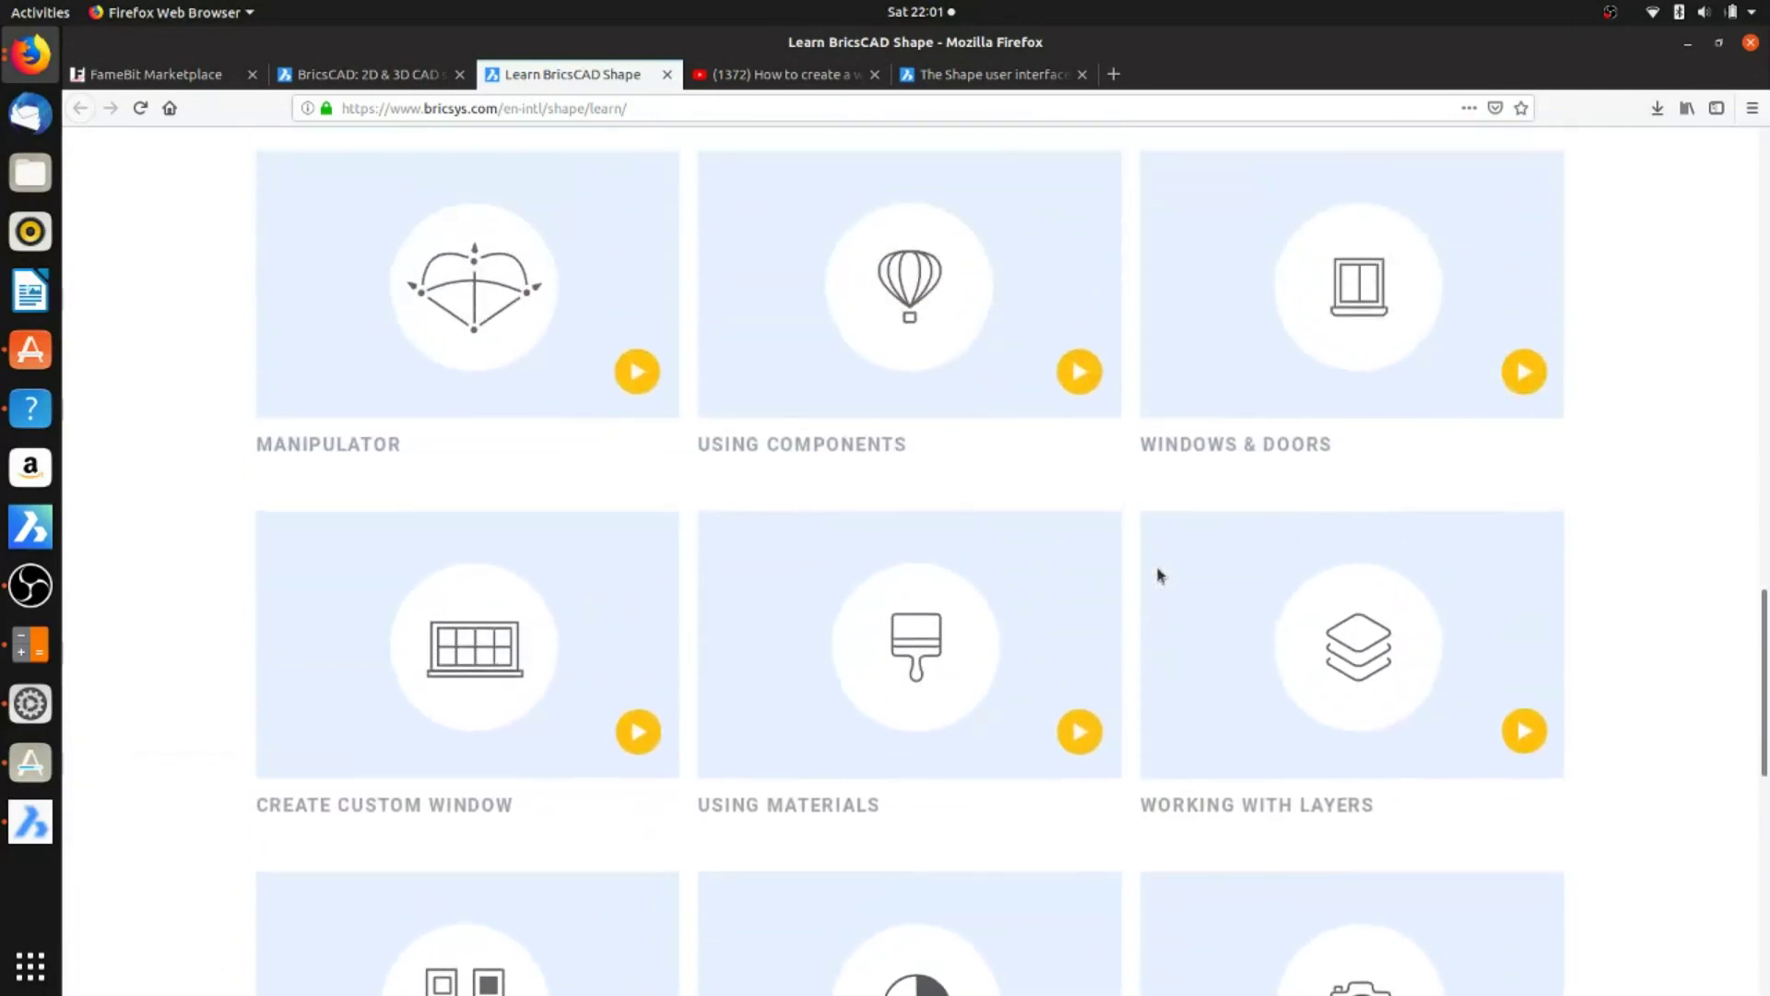
# Step: Look through the Learn BricsCAD Shape tutorial thumbnails again, covering wall creation, layouts, components, materials, layers, sections and visual styles
pyautogui.scroll(7, 1160, 574)
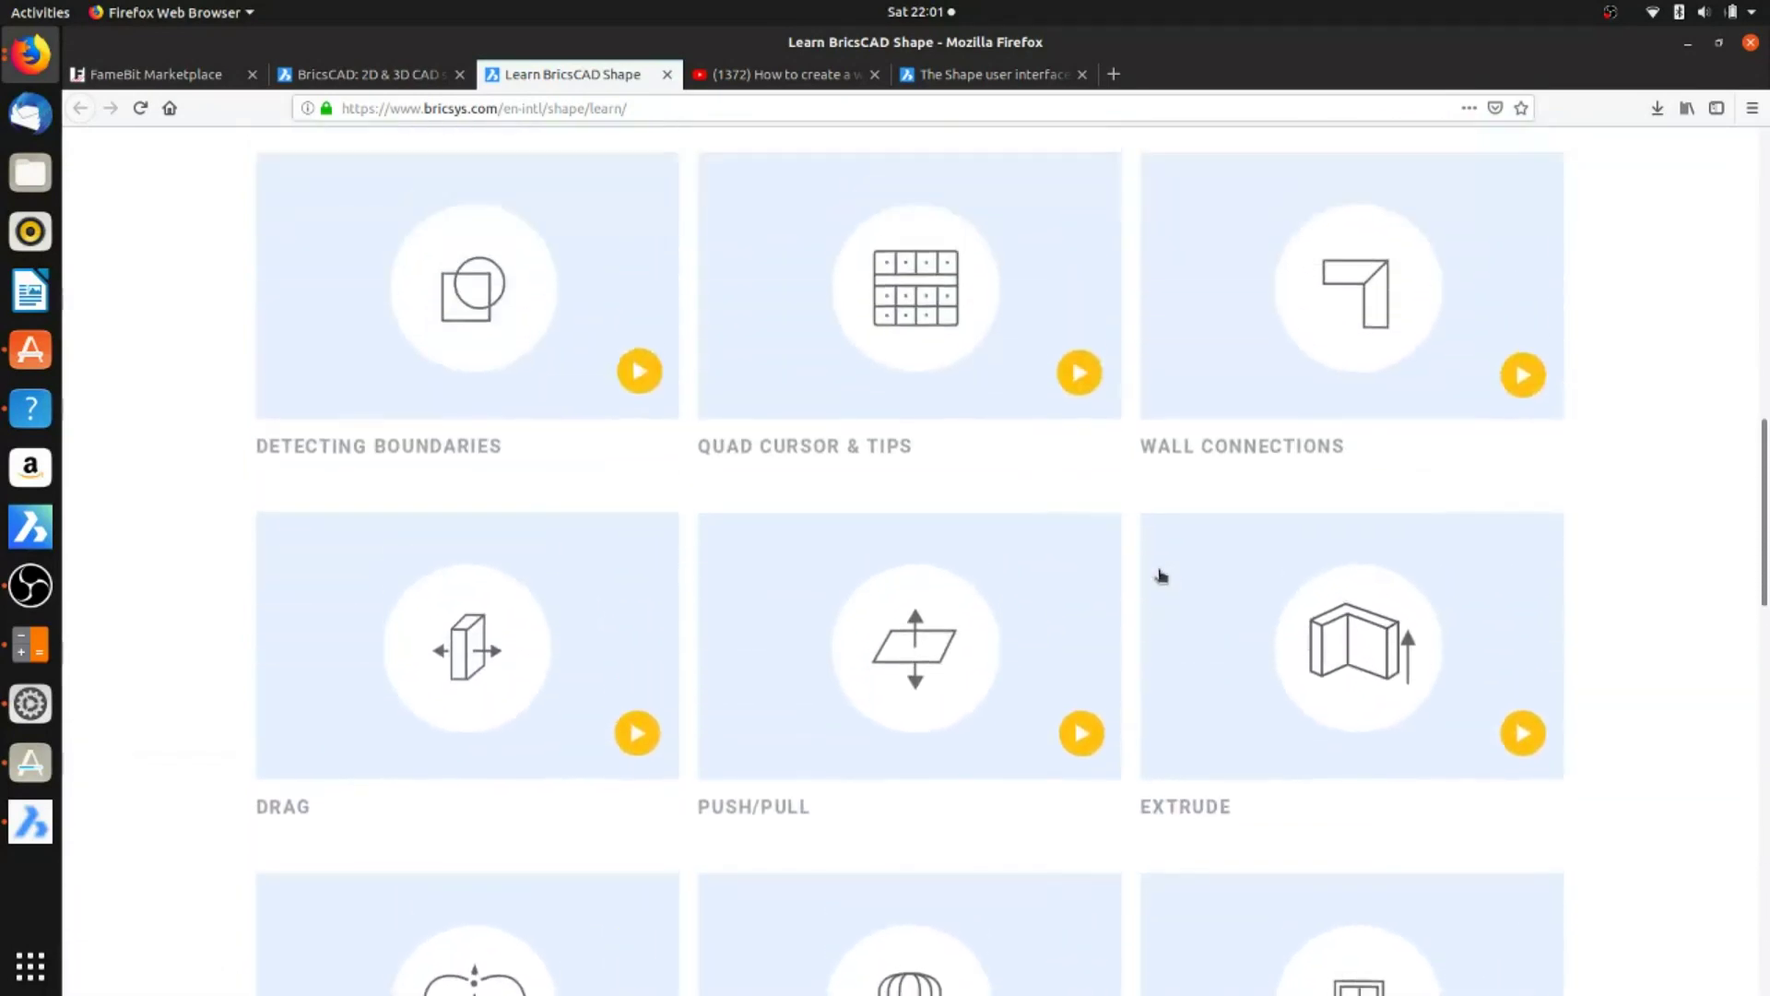
pyautogui.scroll(4, 1160, 574)
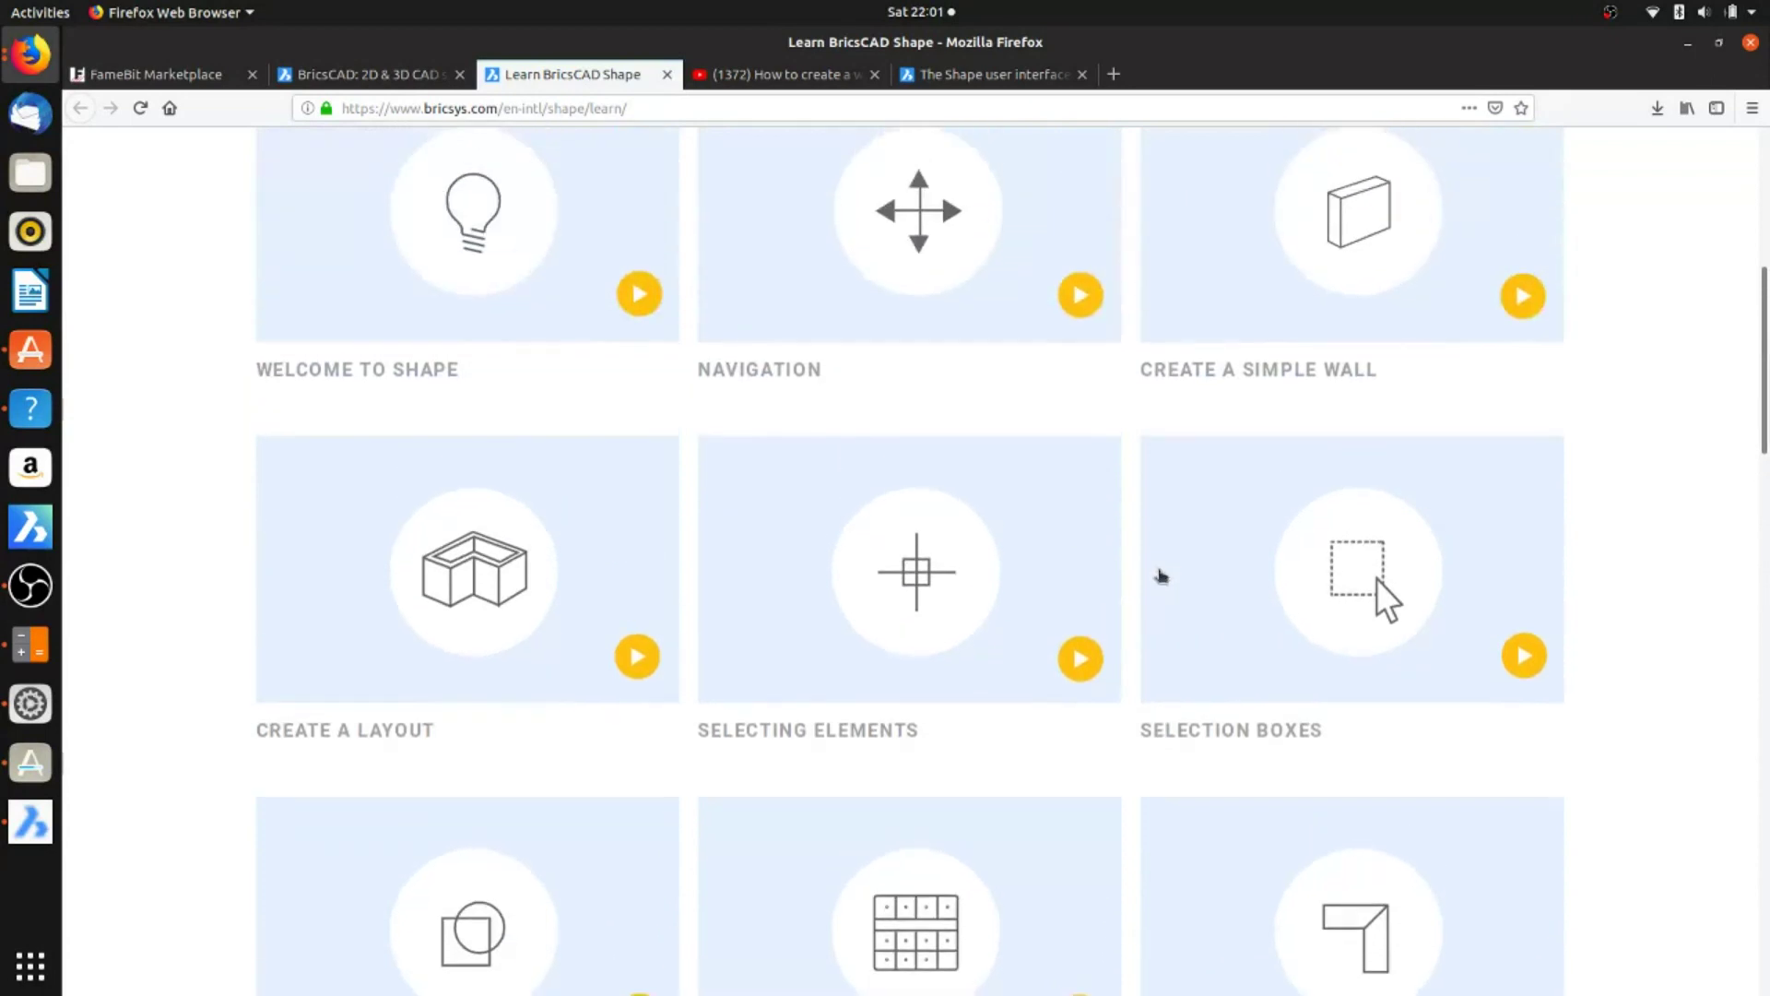
pyautogui.scroll(1, 1155, 576)
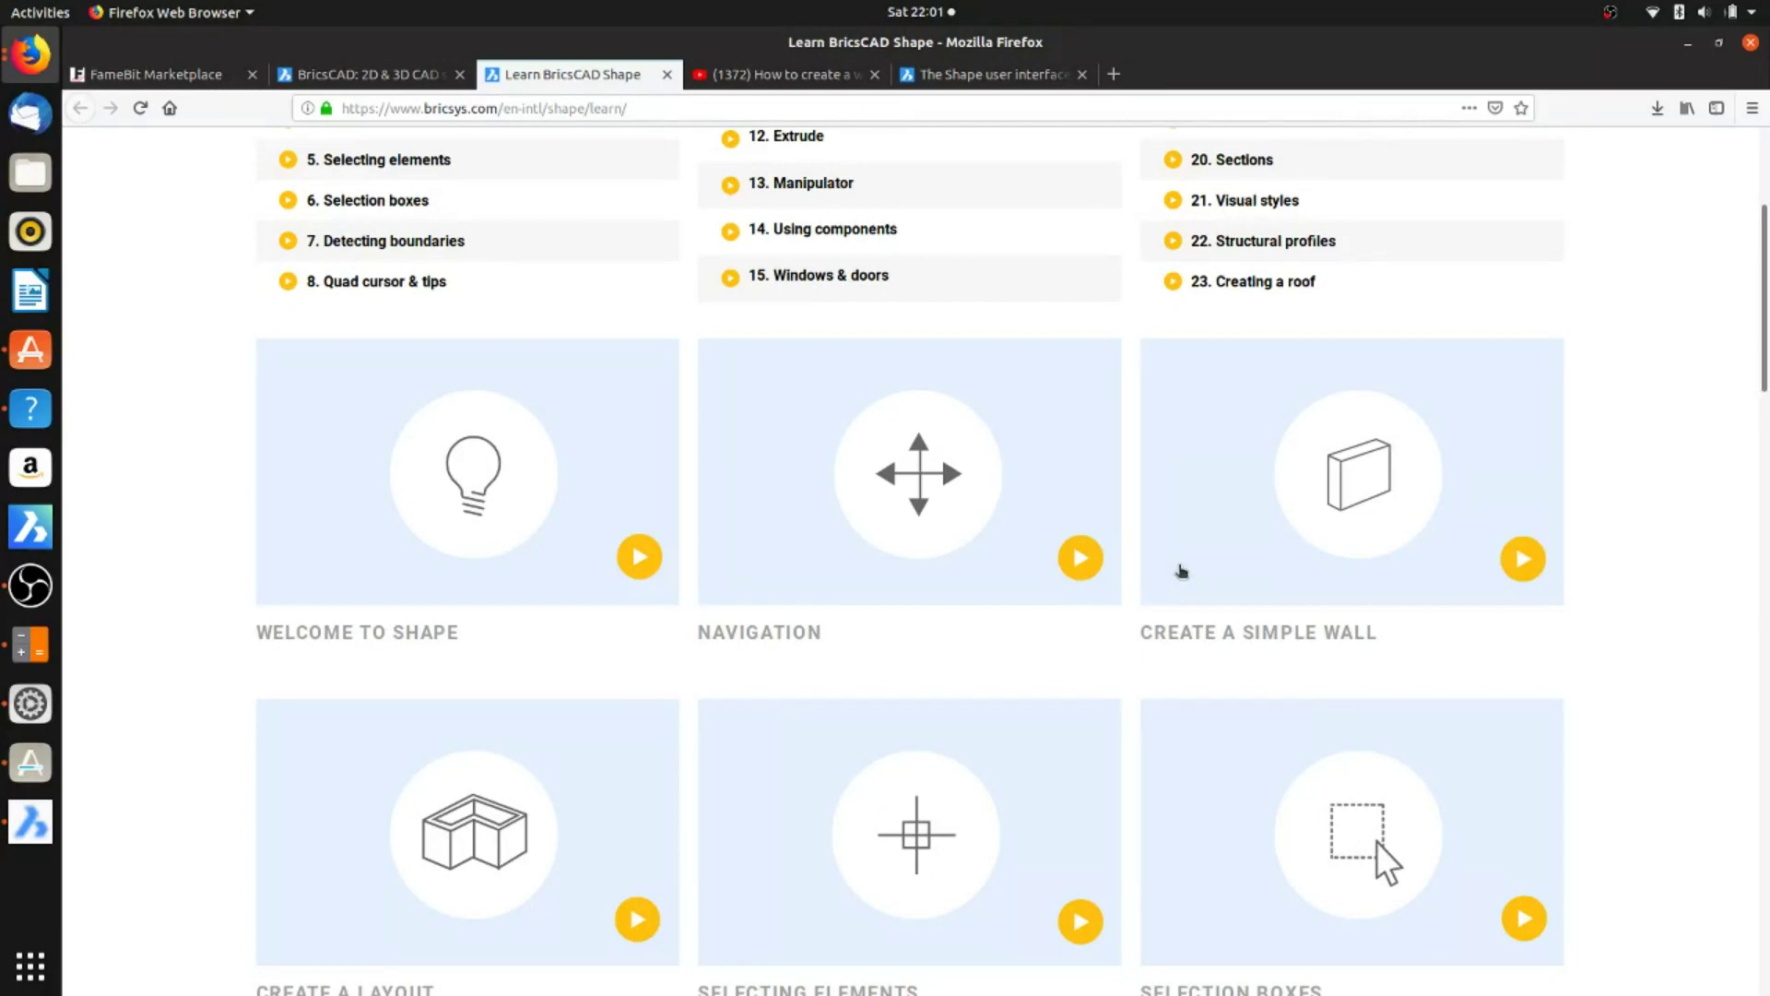
pyautogui.scroll(-7, 1191, 564)
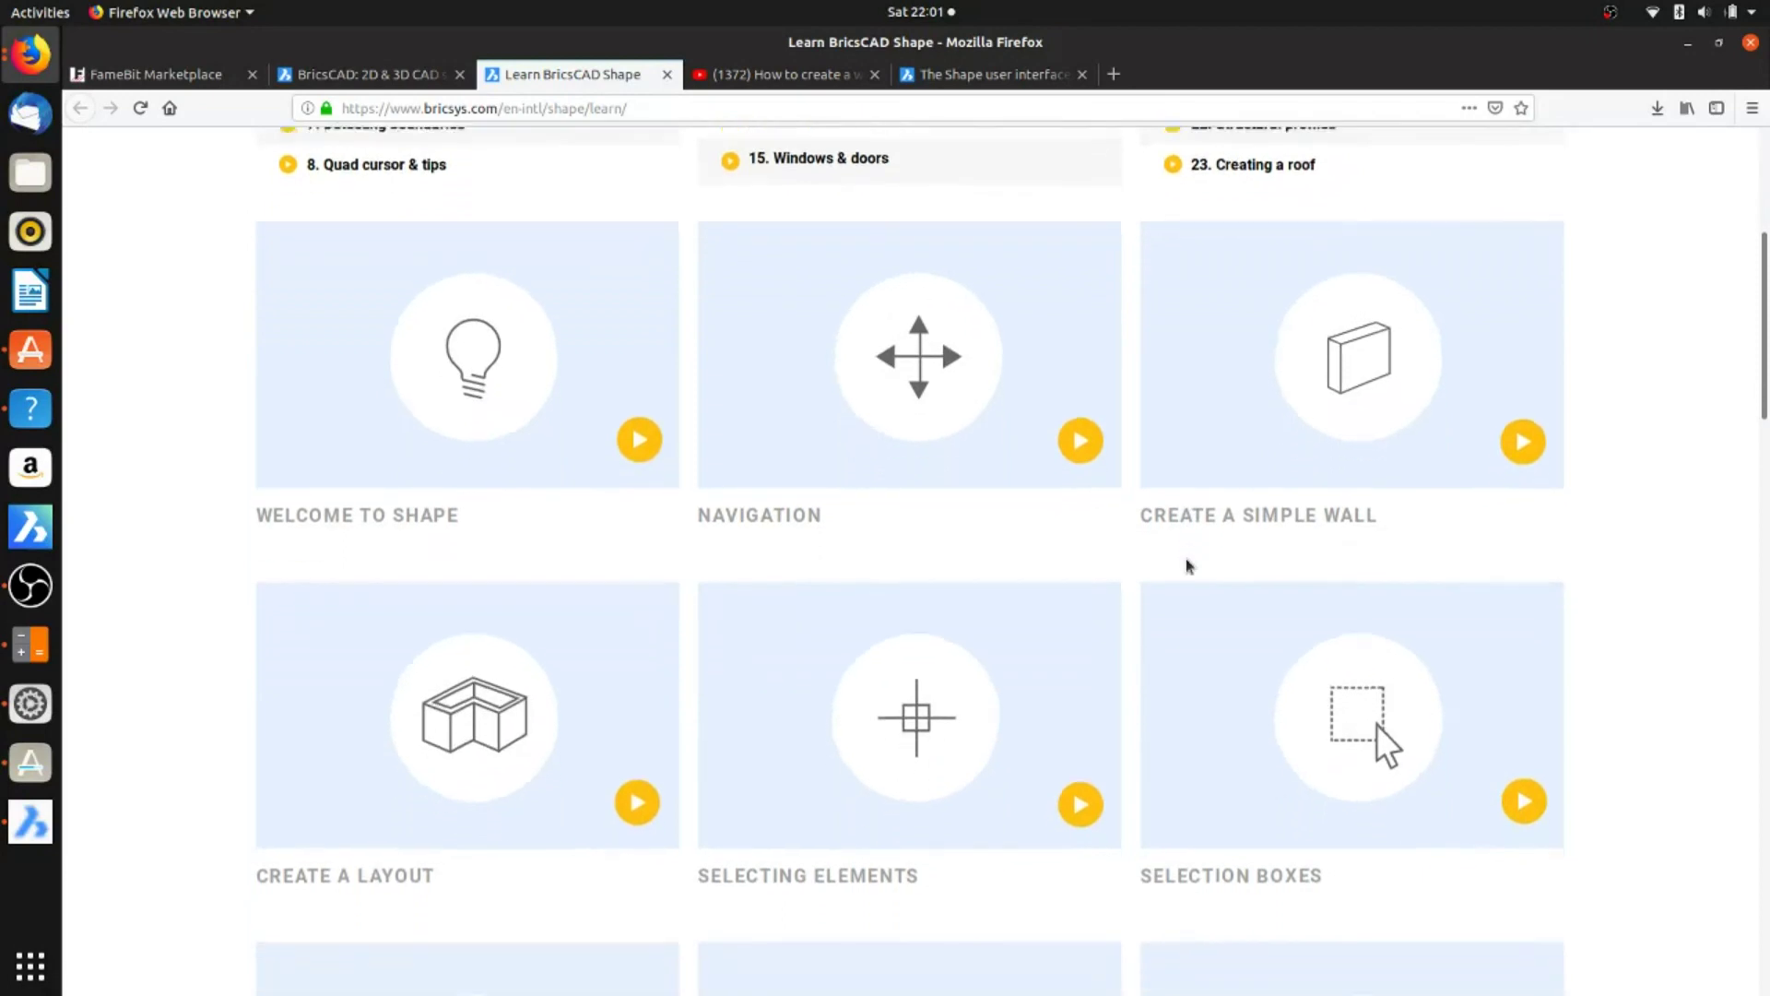
pyautogui.scroll(-10, 1201, 558)
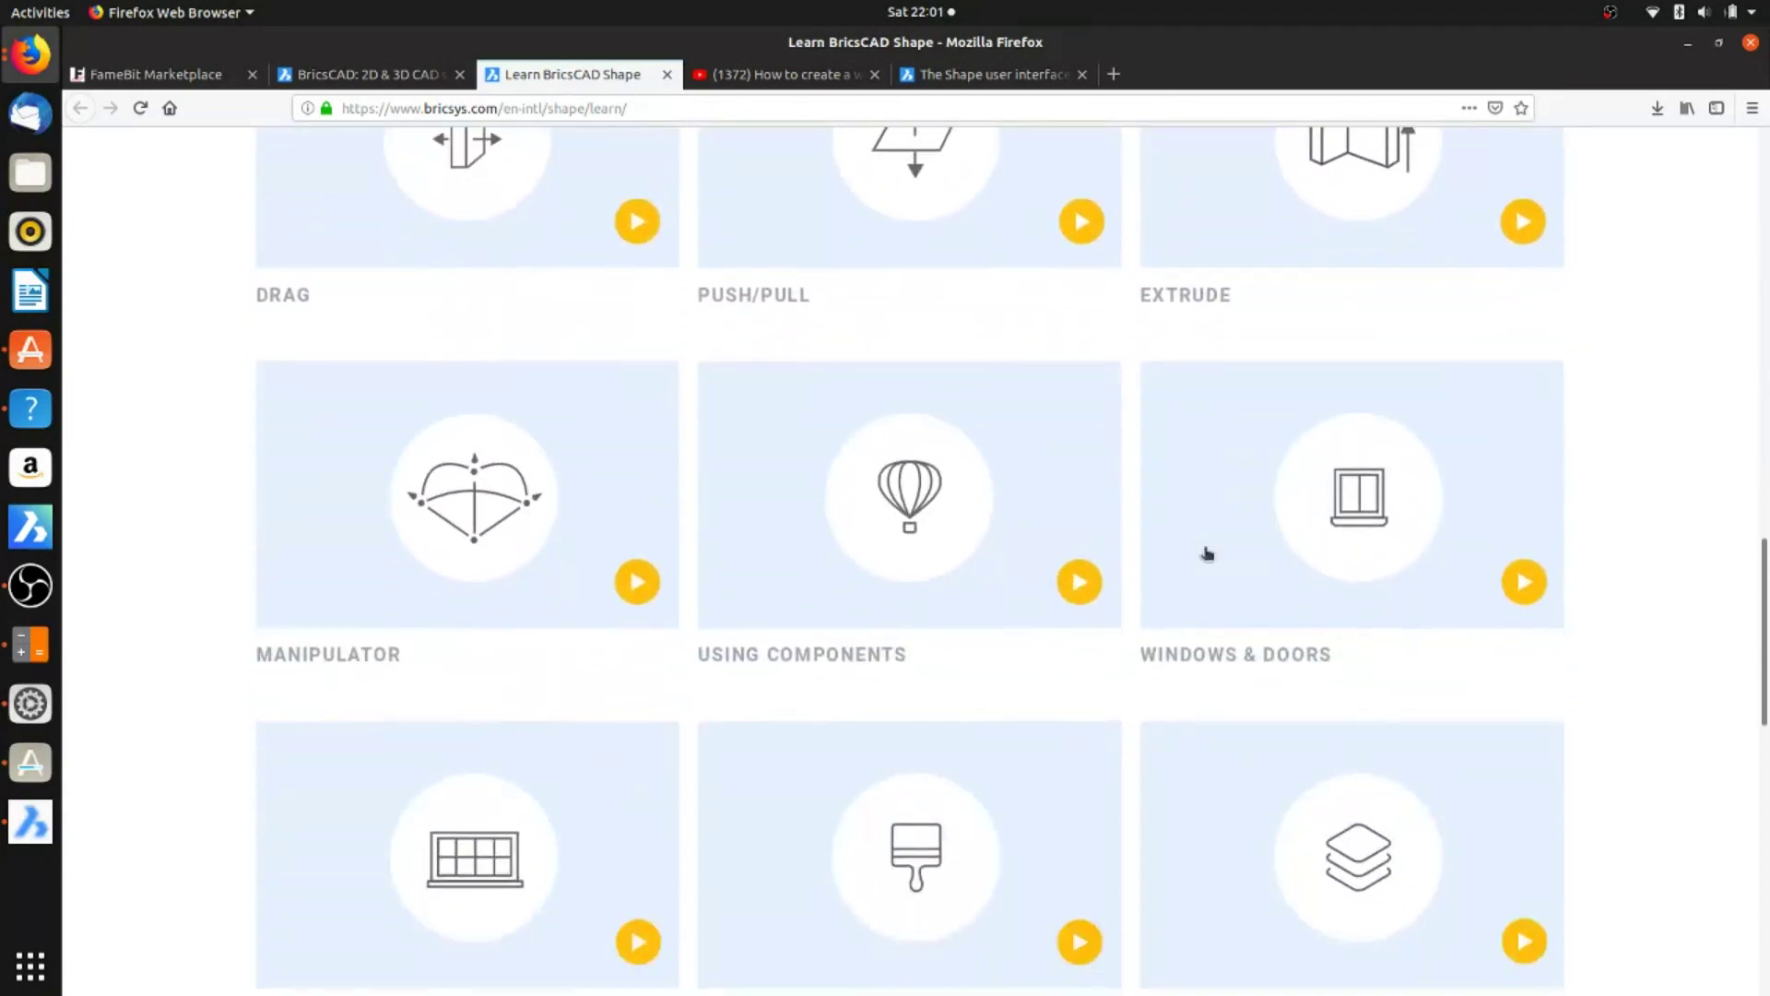
pyautogui.scroll(-6, 1211, 553)
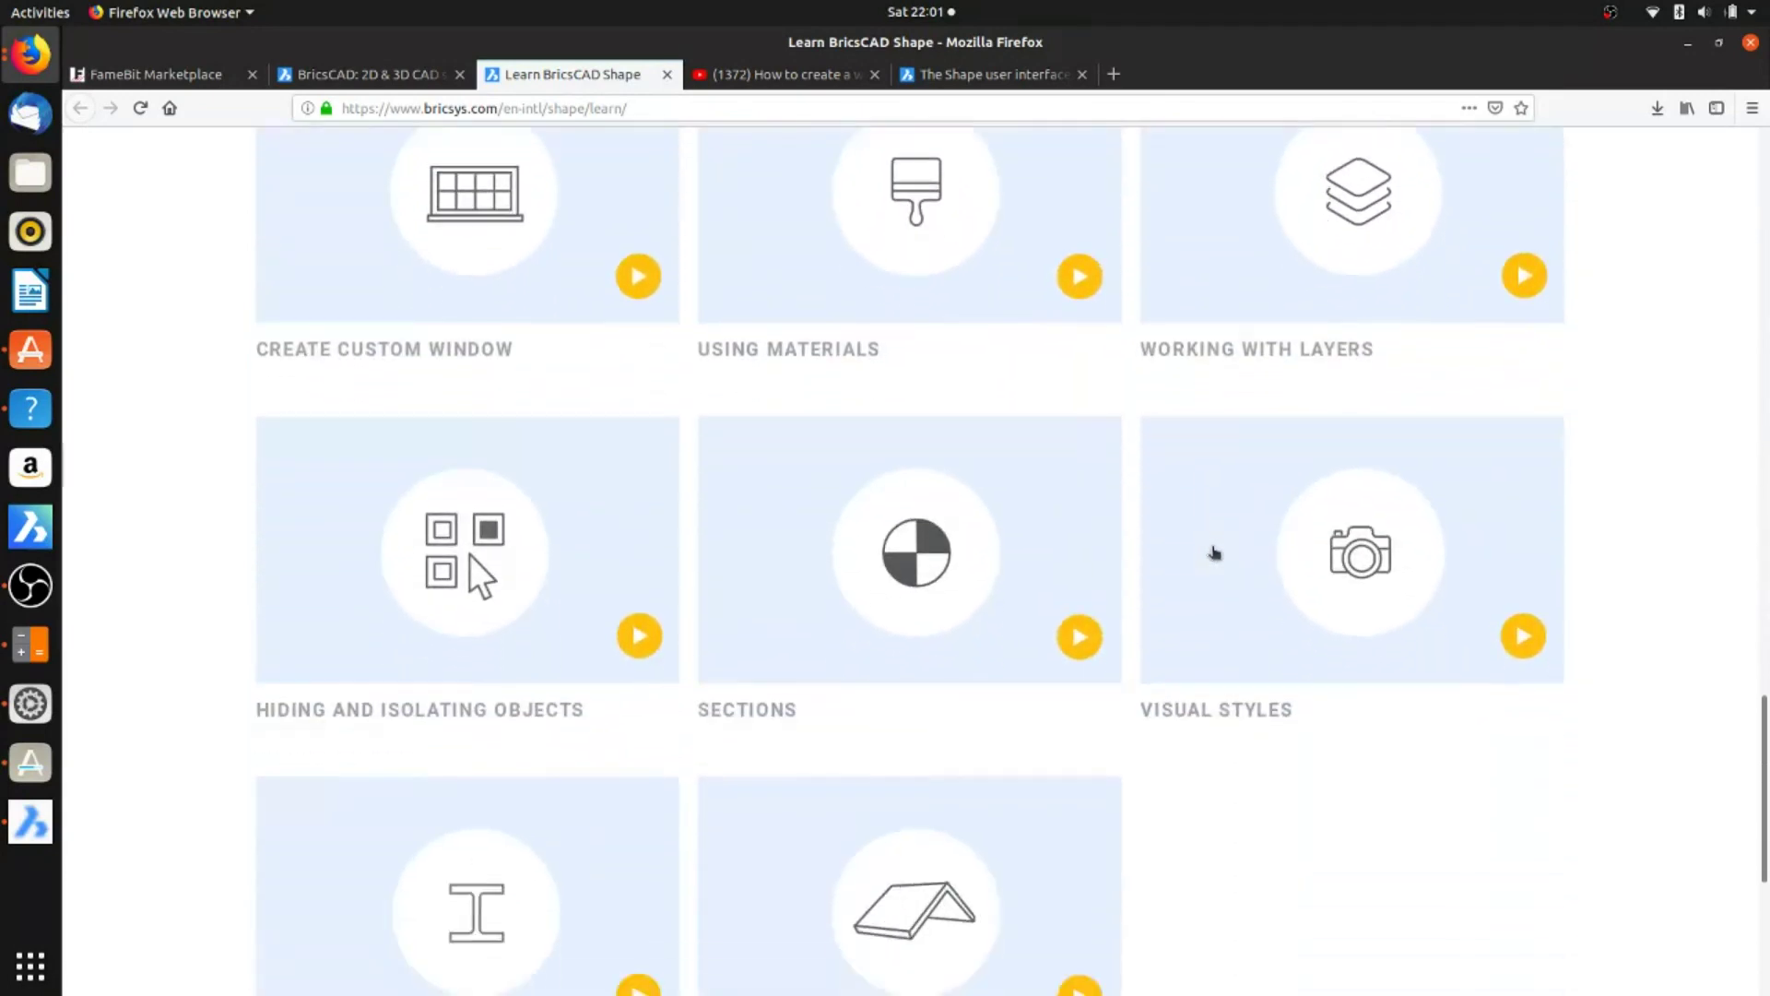
pyautogui.scroll(10, 1213, 552)
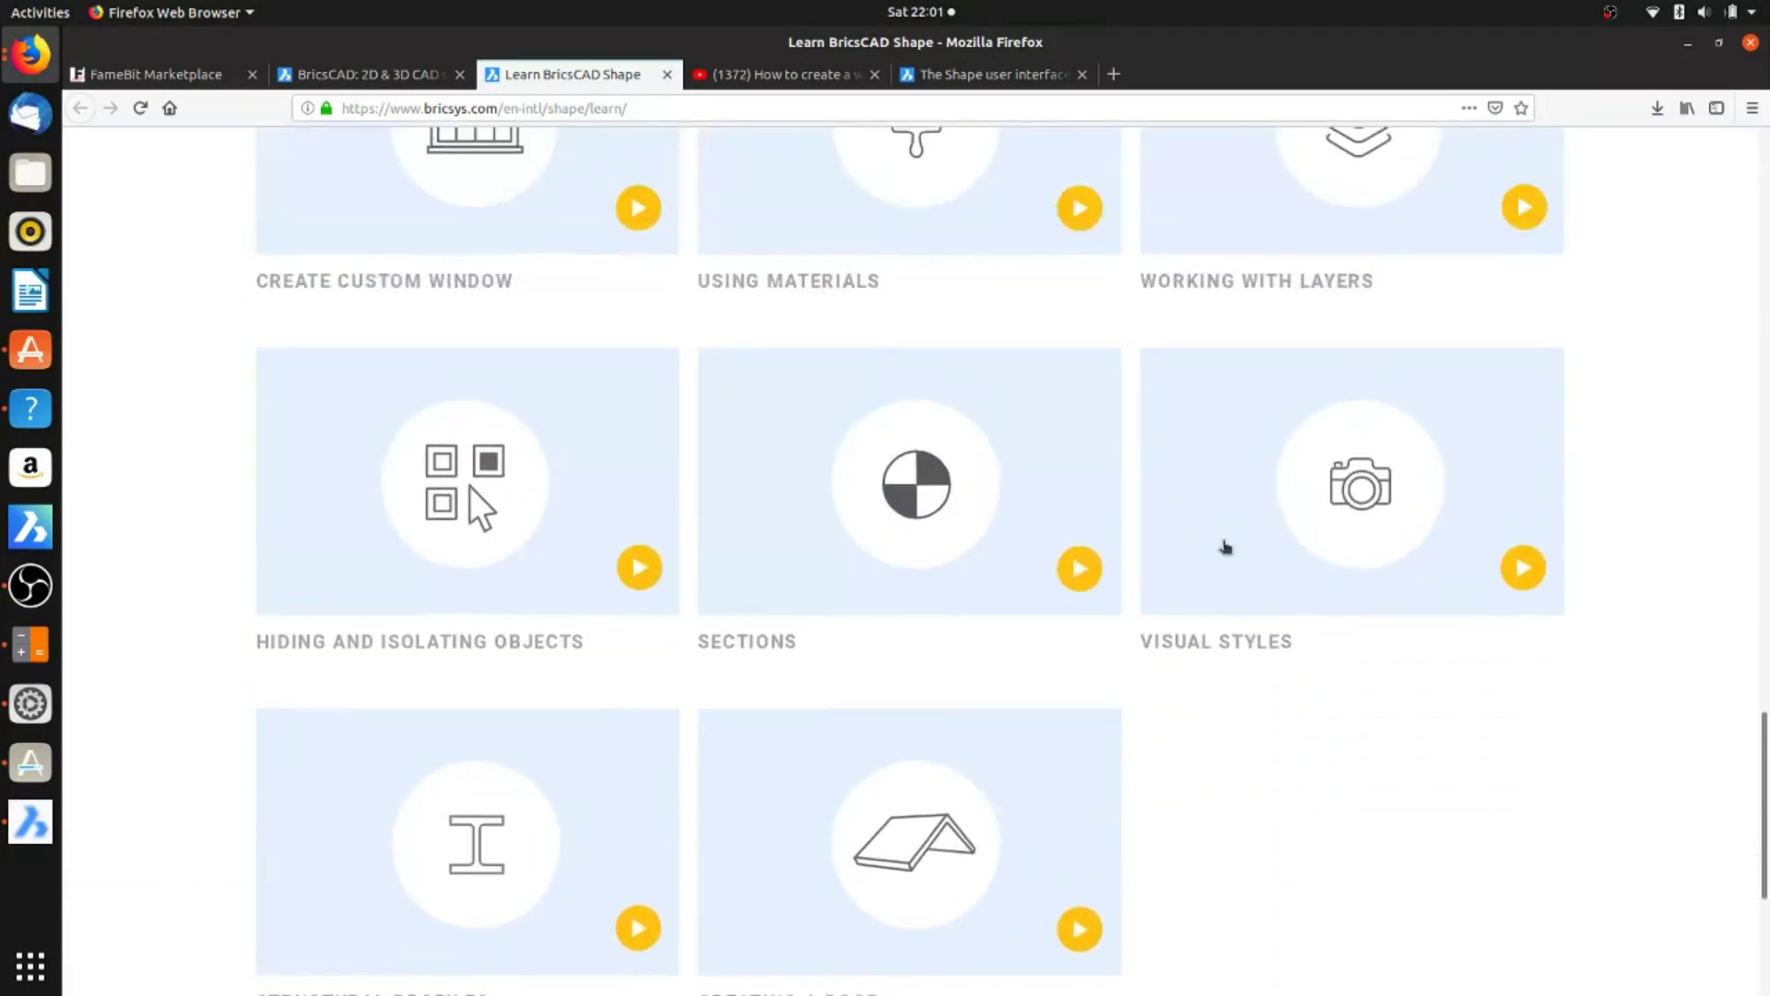
pyautogui.scroll(10, 1226, 547)
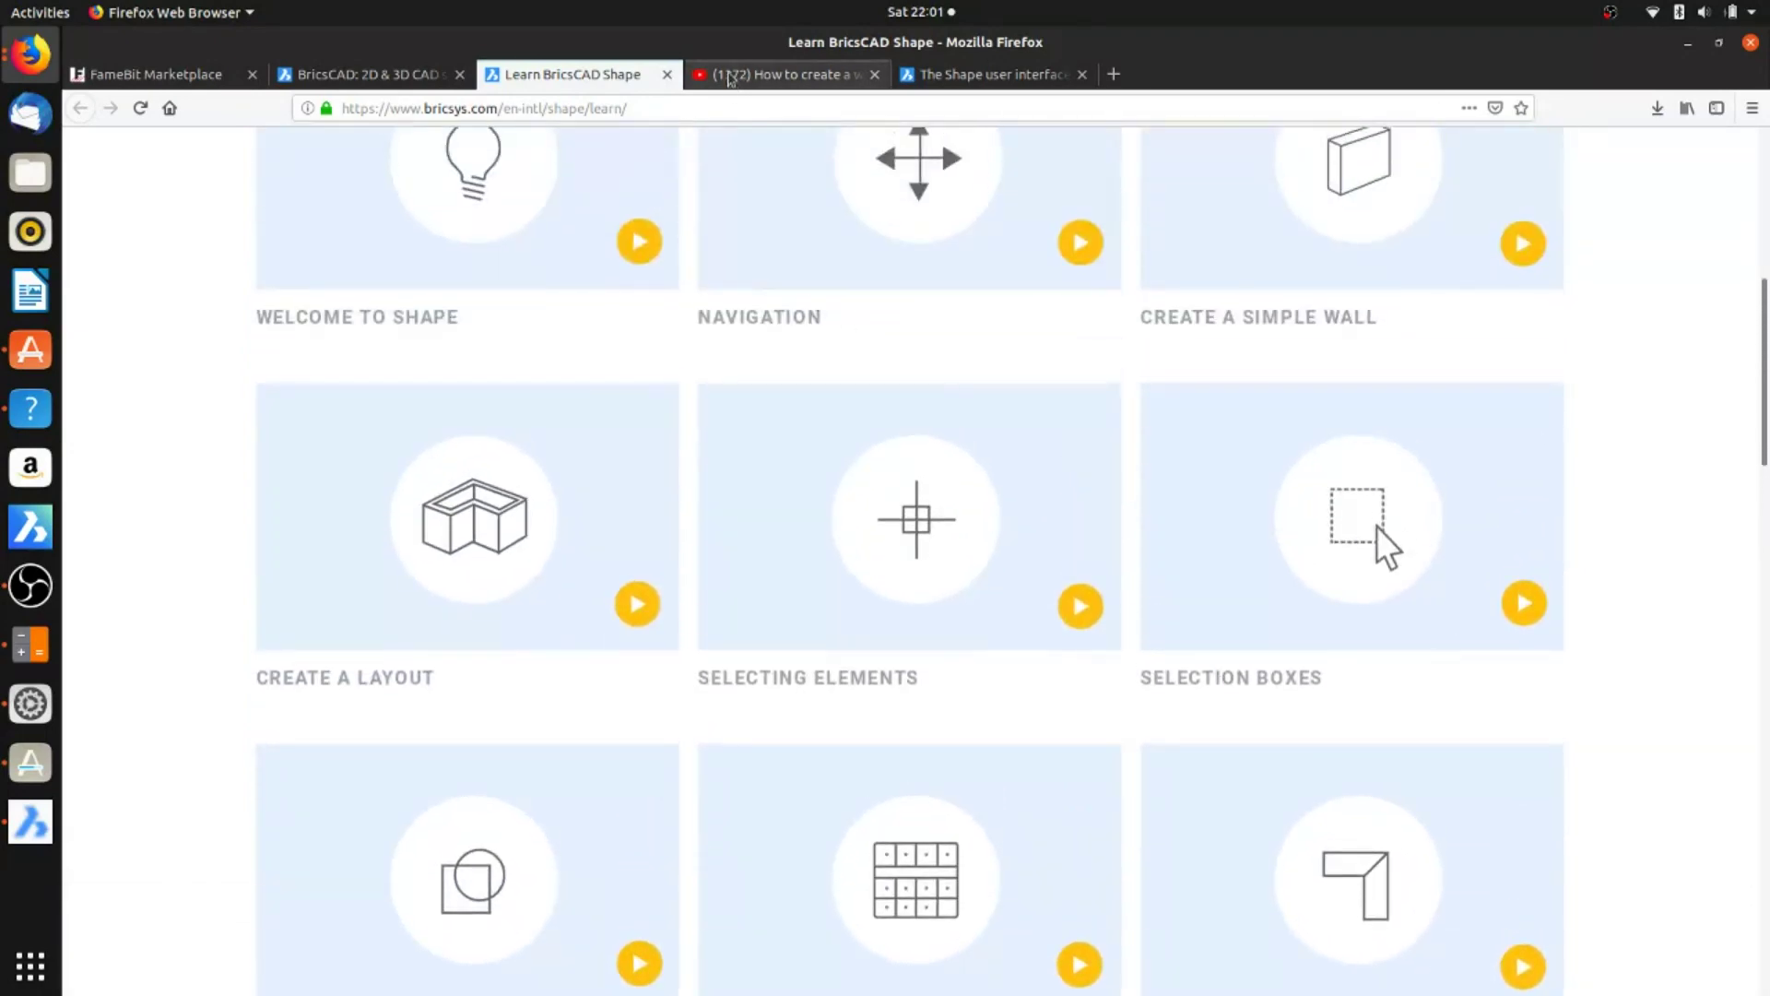
# Step: Launch BricsCAD V18 in trial mode to look at its drawing templates and 2D Drafting workspace, and close it to return to Shape
pyautogui.click(32, 825)
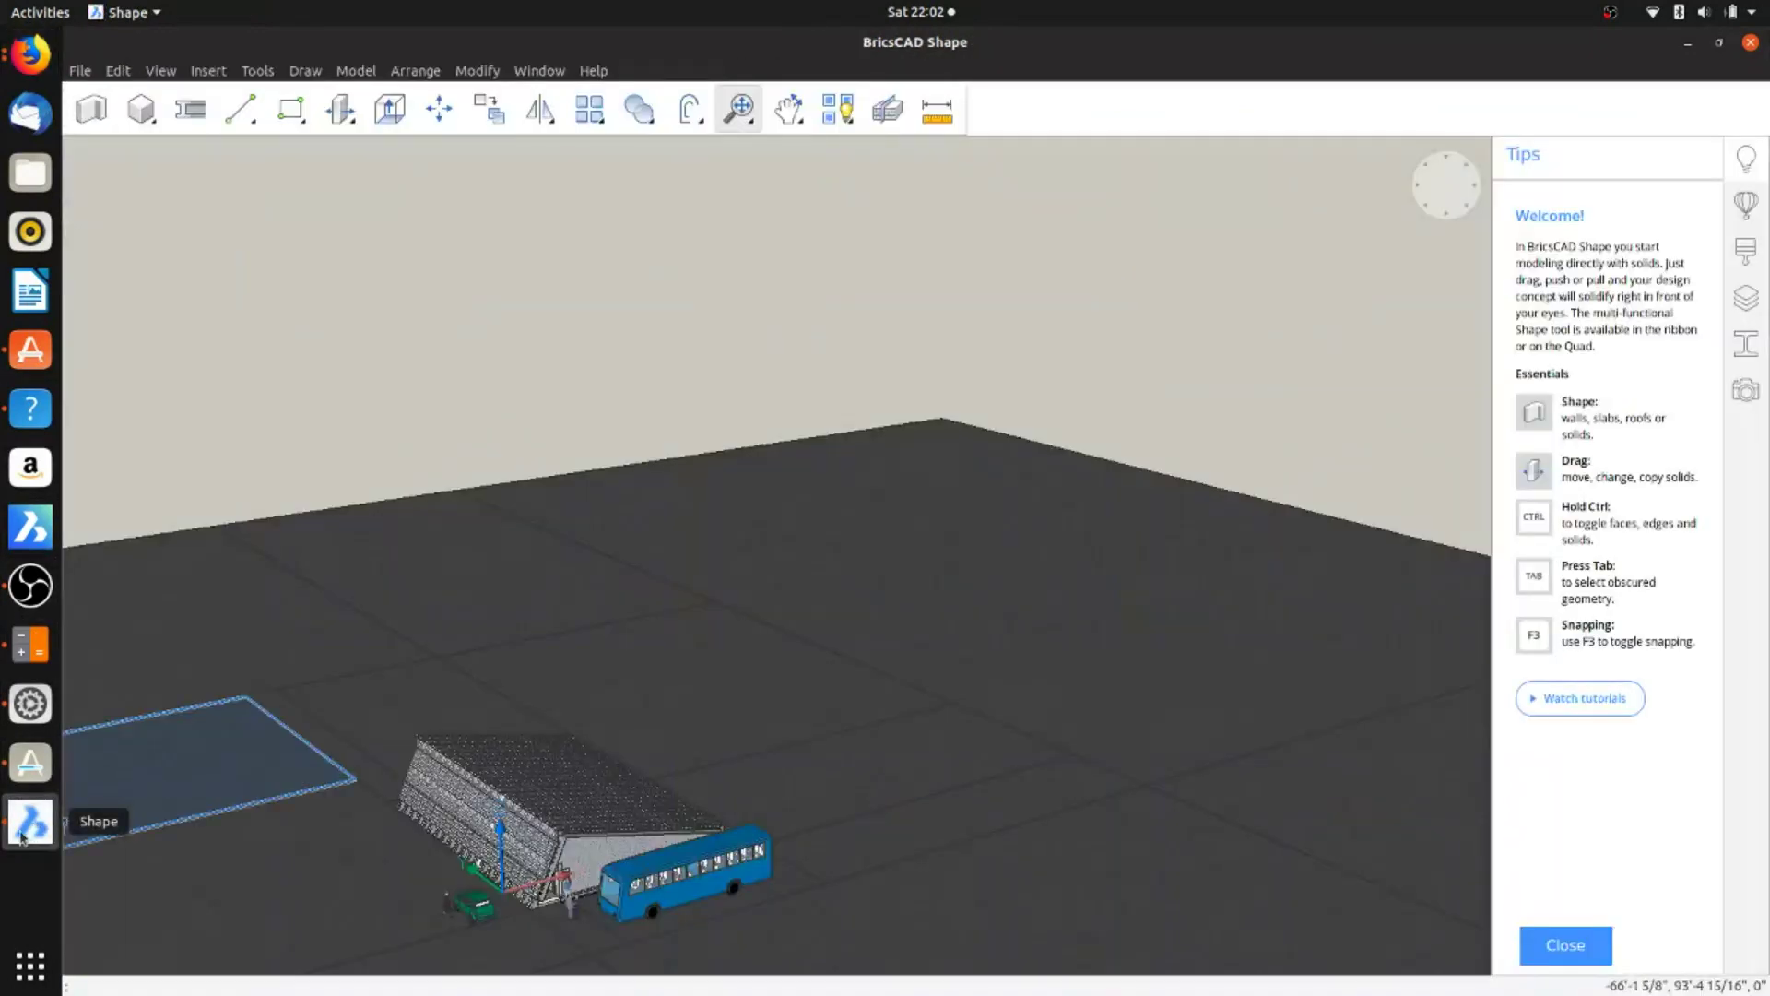
pyautogui.click(32, 528)
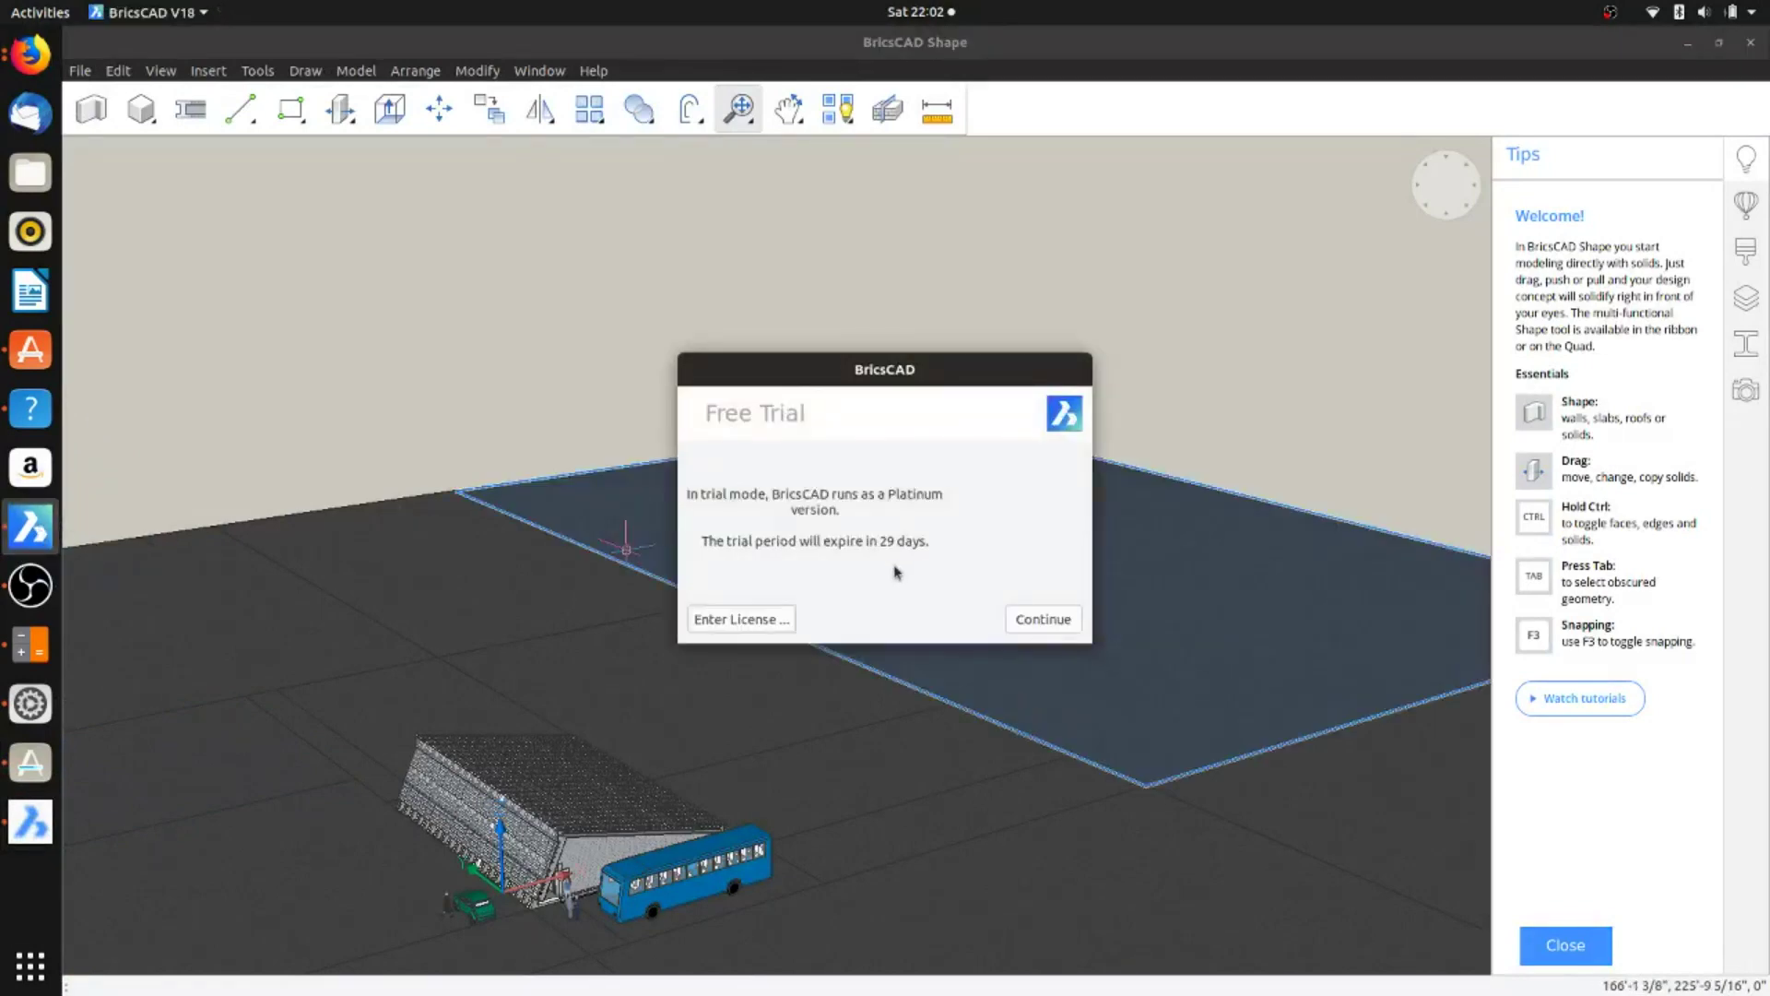
pyautogui.click(1035, 627)
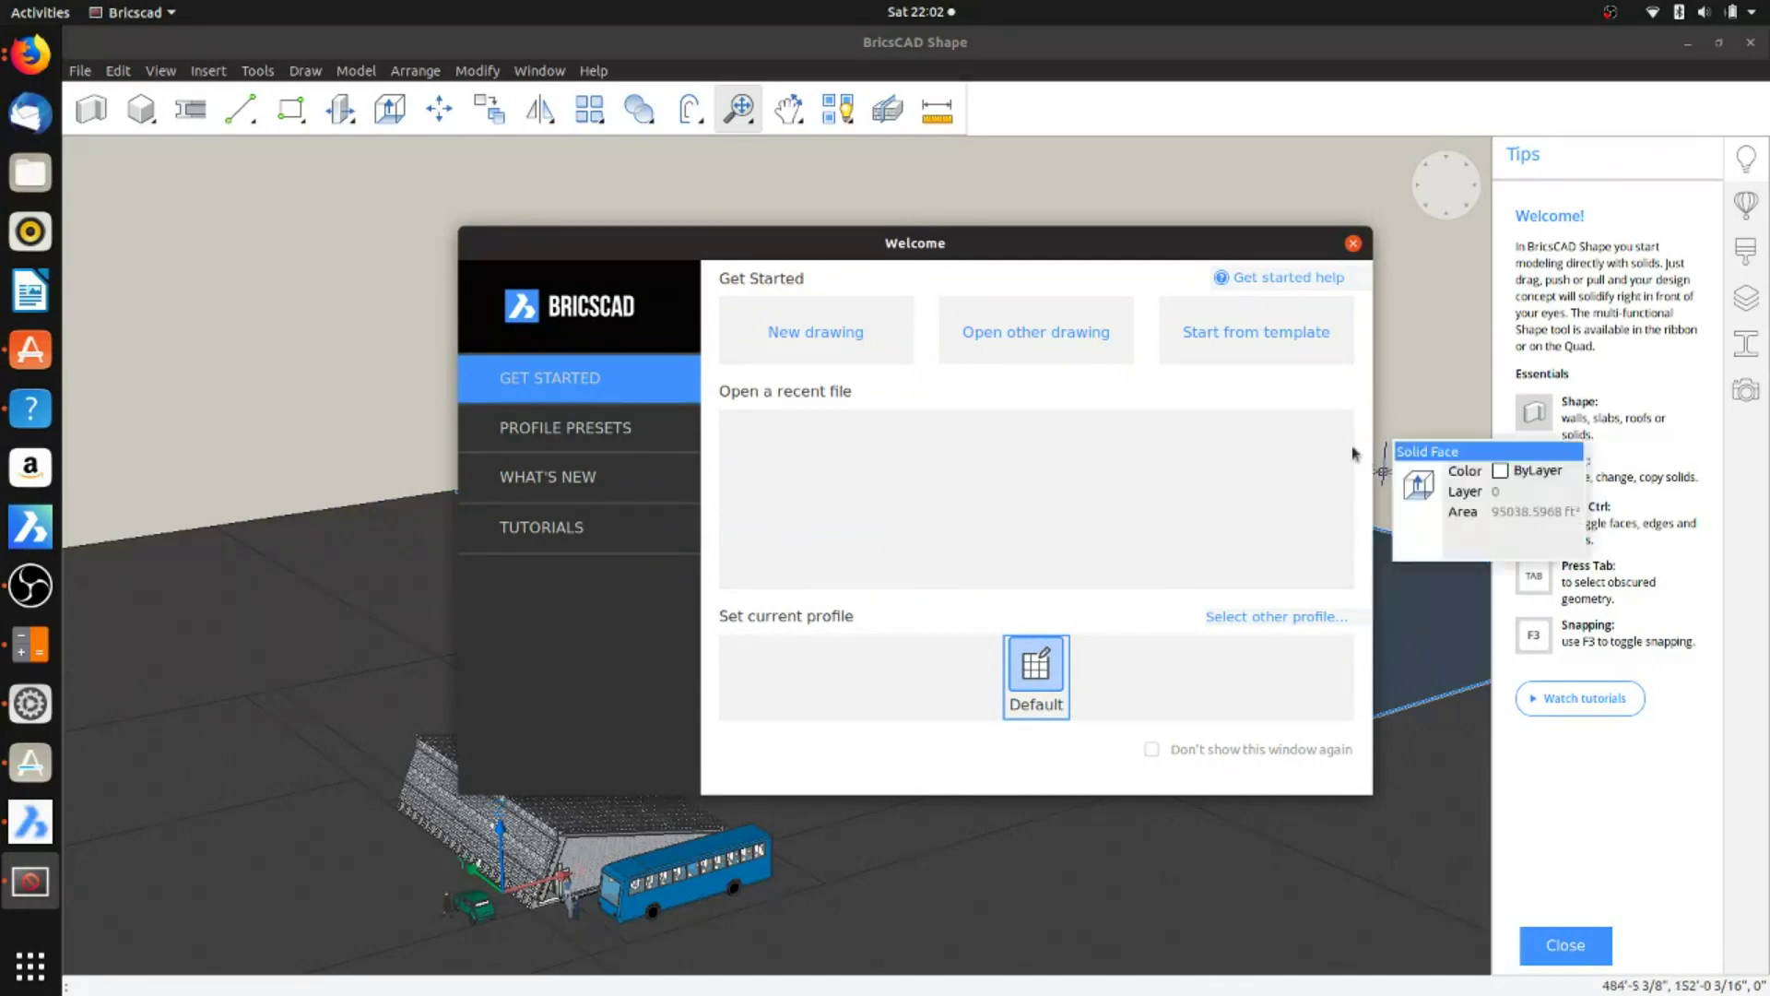
pyautogui.click(1272, 351)
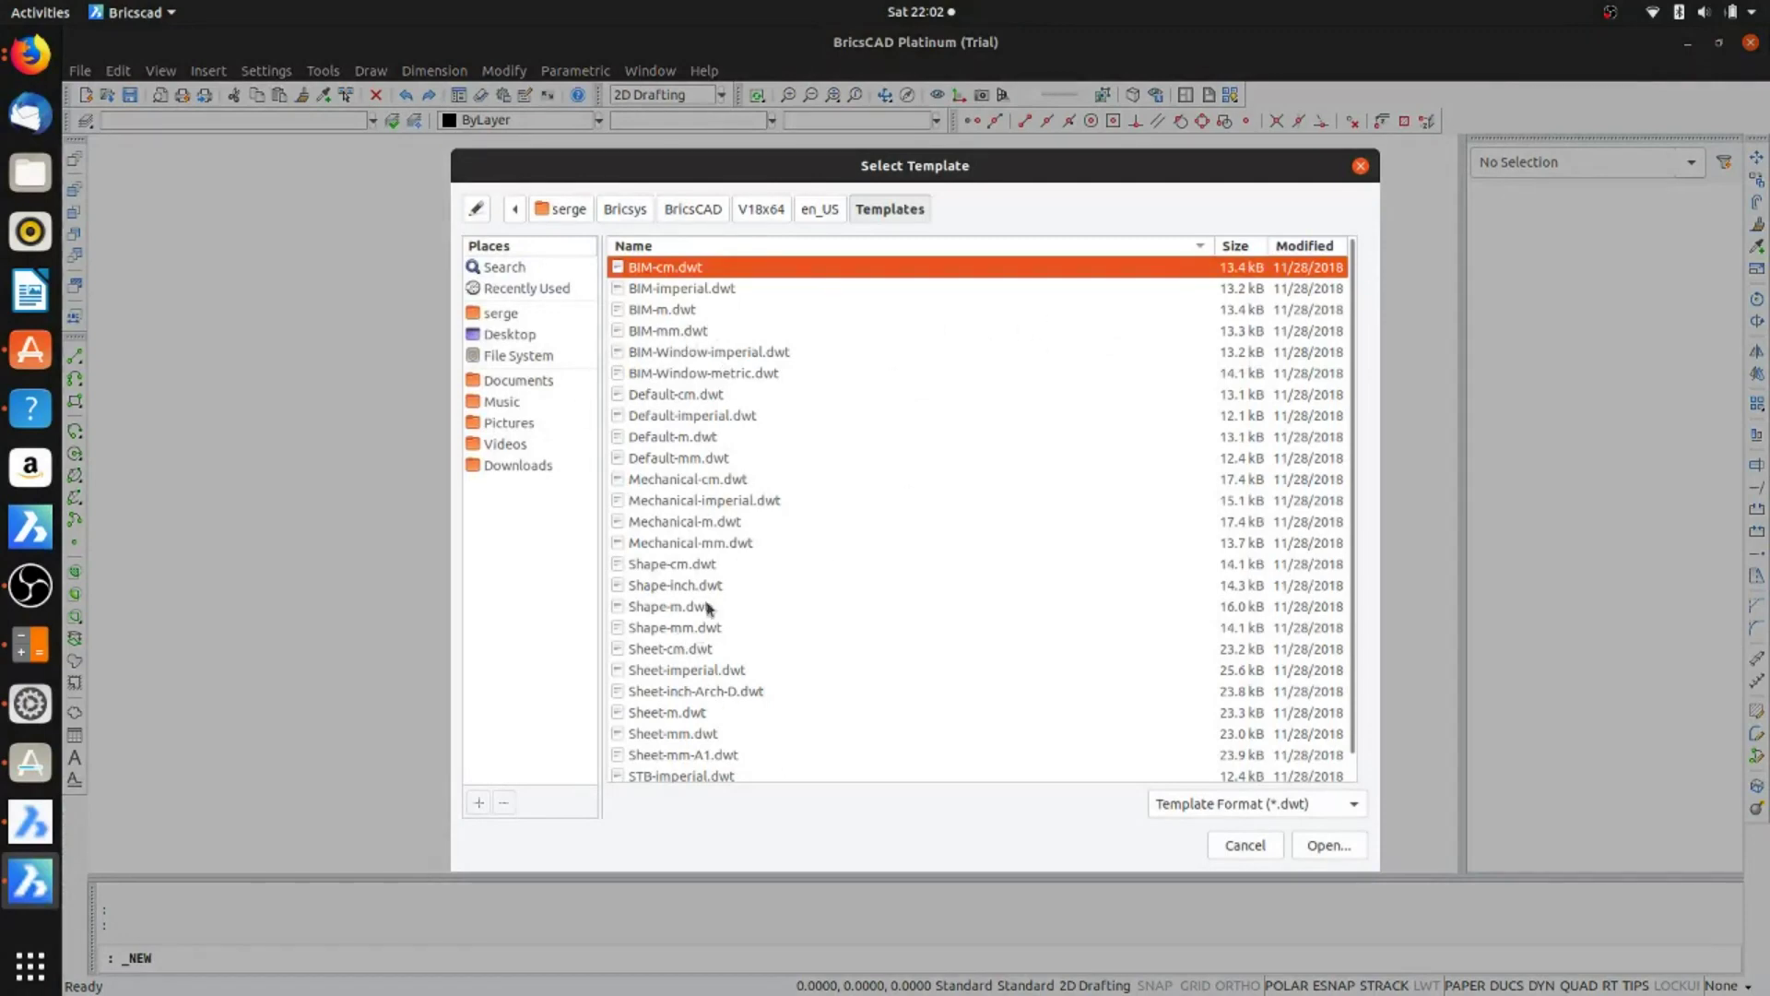
pyautogui.click(1361, 167)
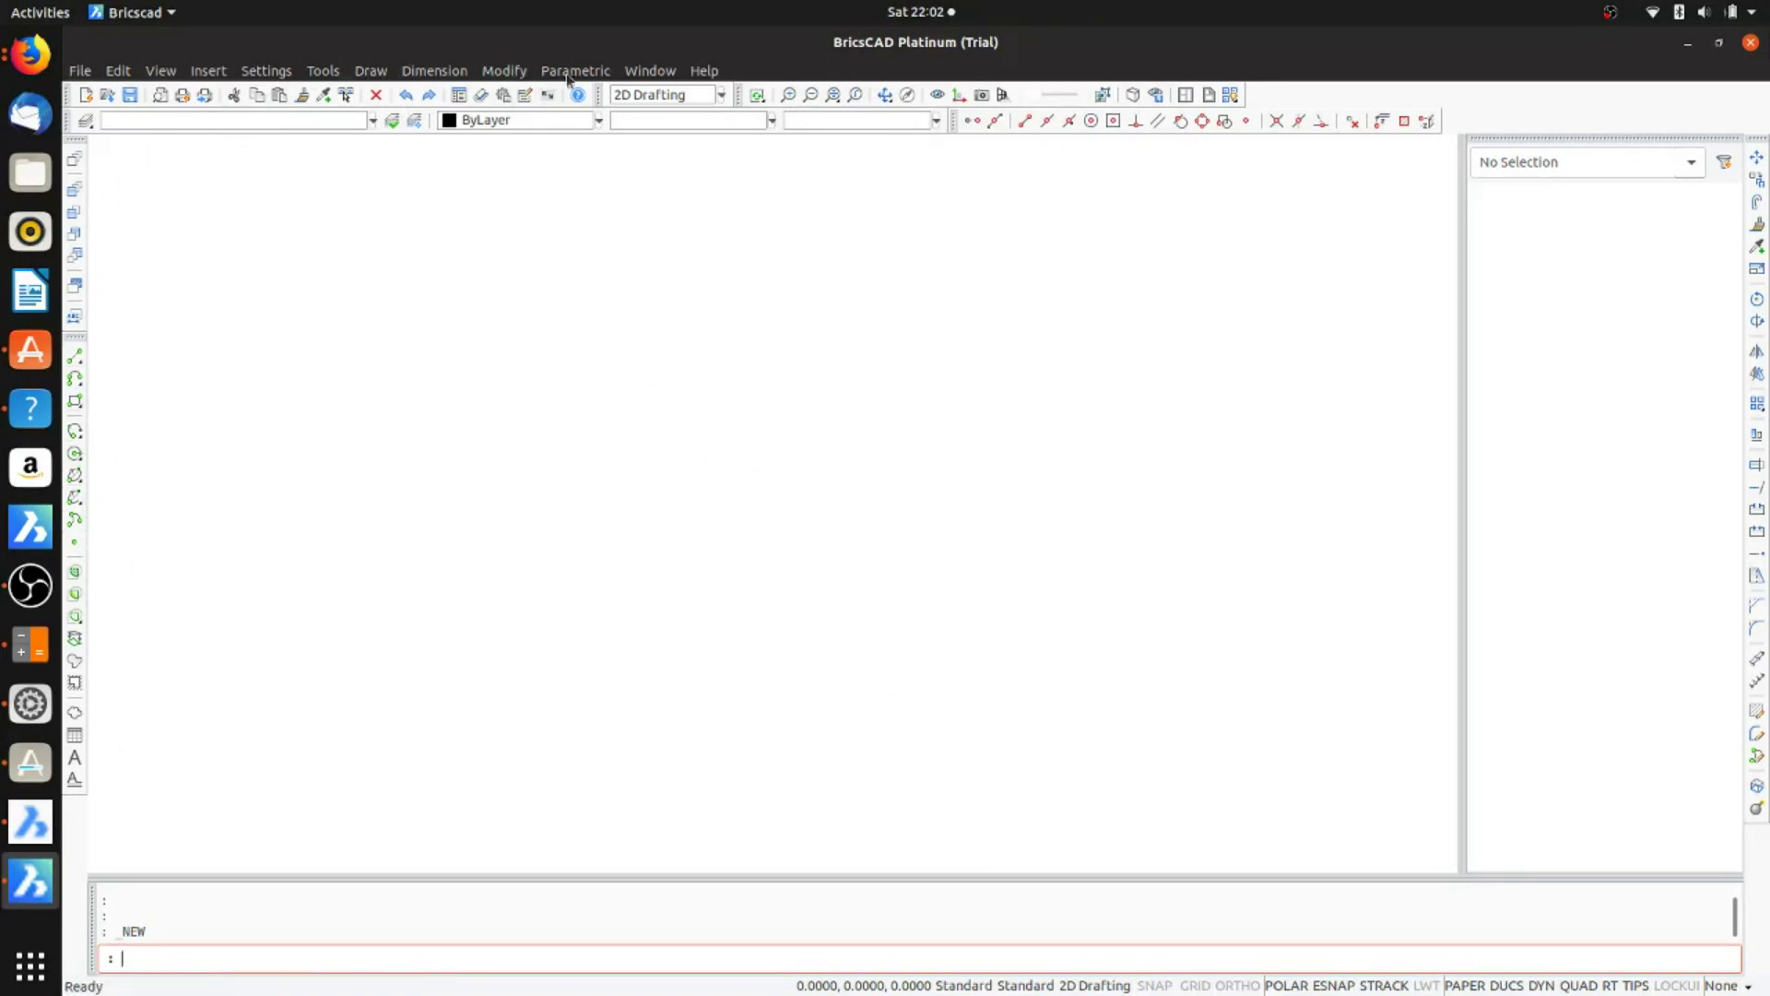
pyautogui.click(1751, 45)
# Step: Model a box about 217 ft by 190 ft and 85 ft high on the large empty ground area away from the example house
pyautogui.moveTo(857, 596); pyautogui.dragTo(880, 514, button='middle')
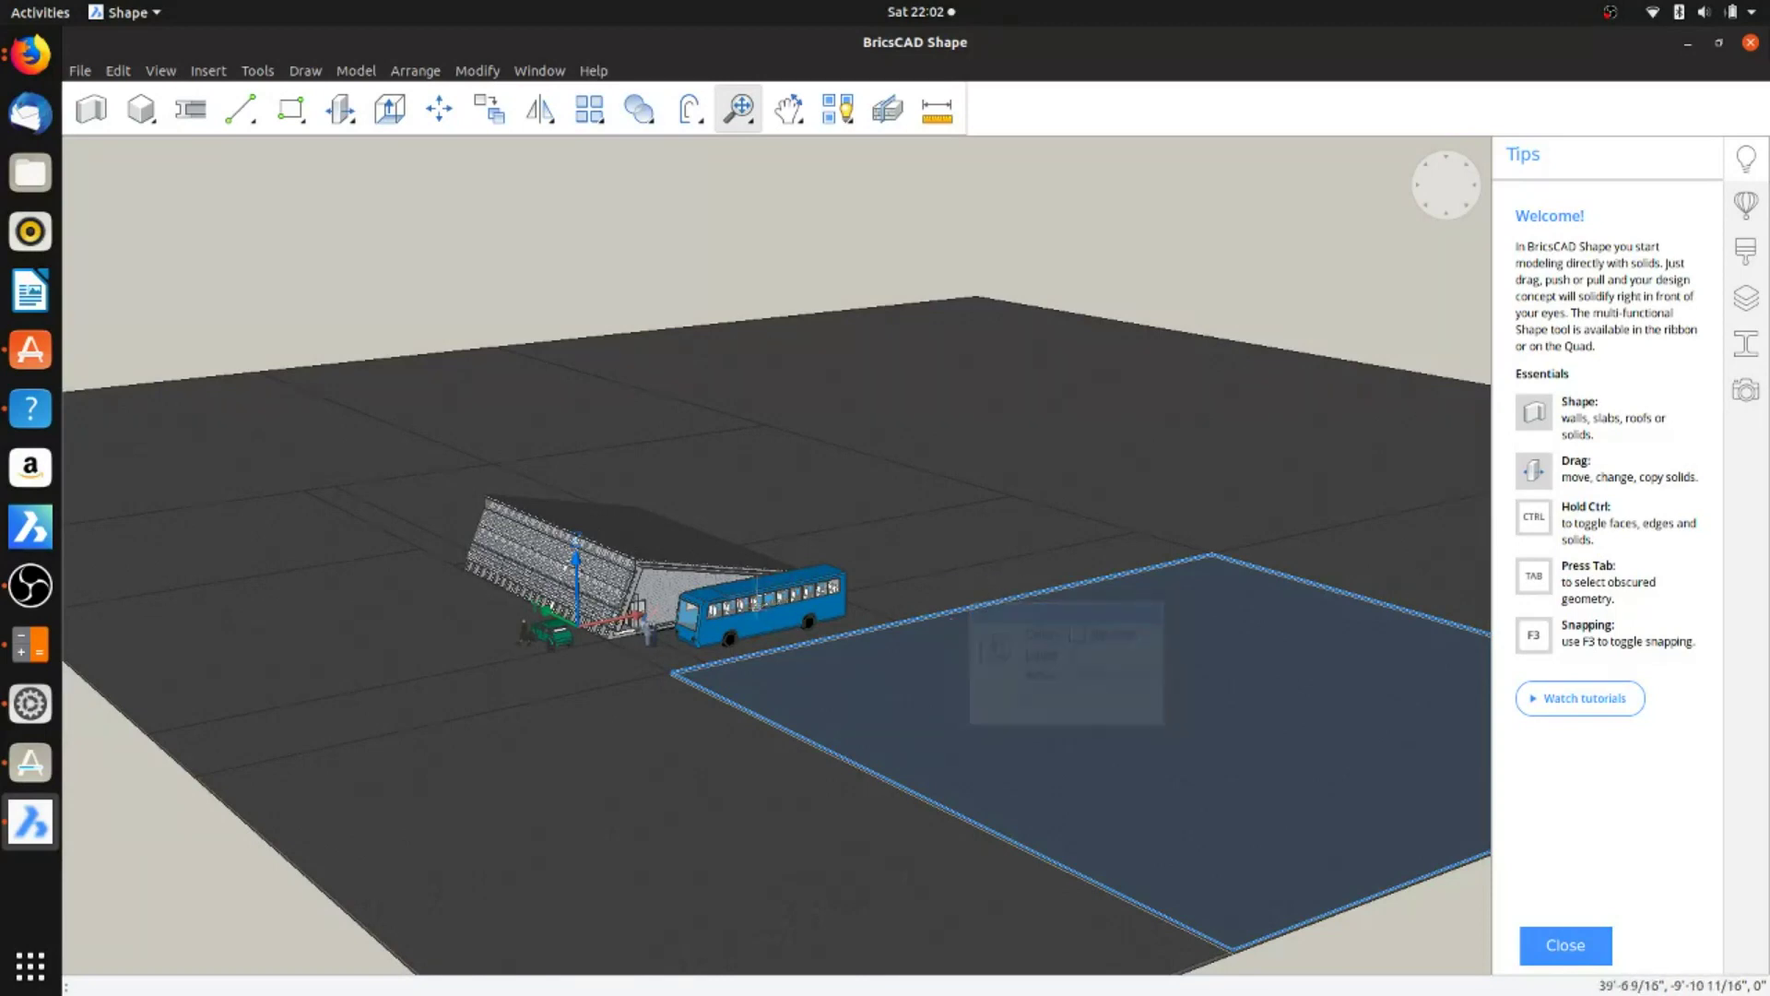
pyautogui.scroll(4, 712, 590)
pyautogui.moveTo(708, 578)
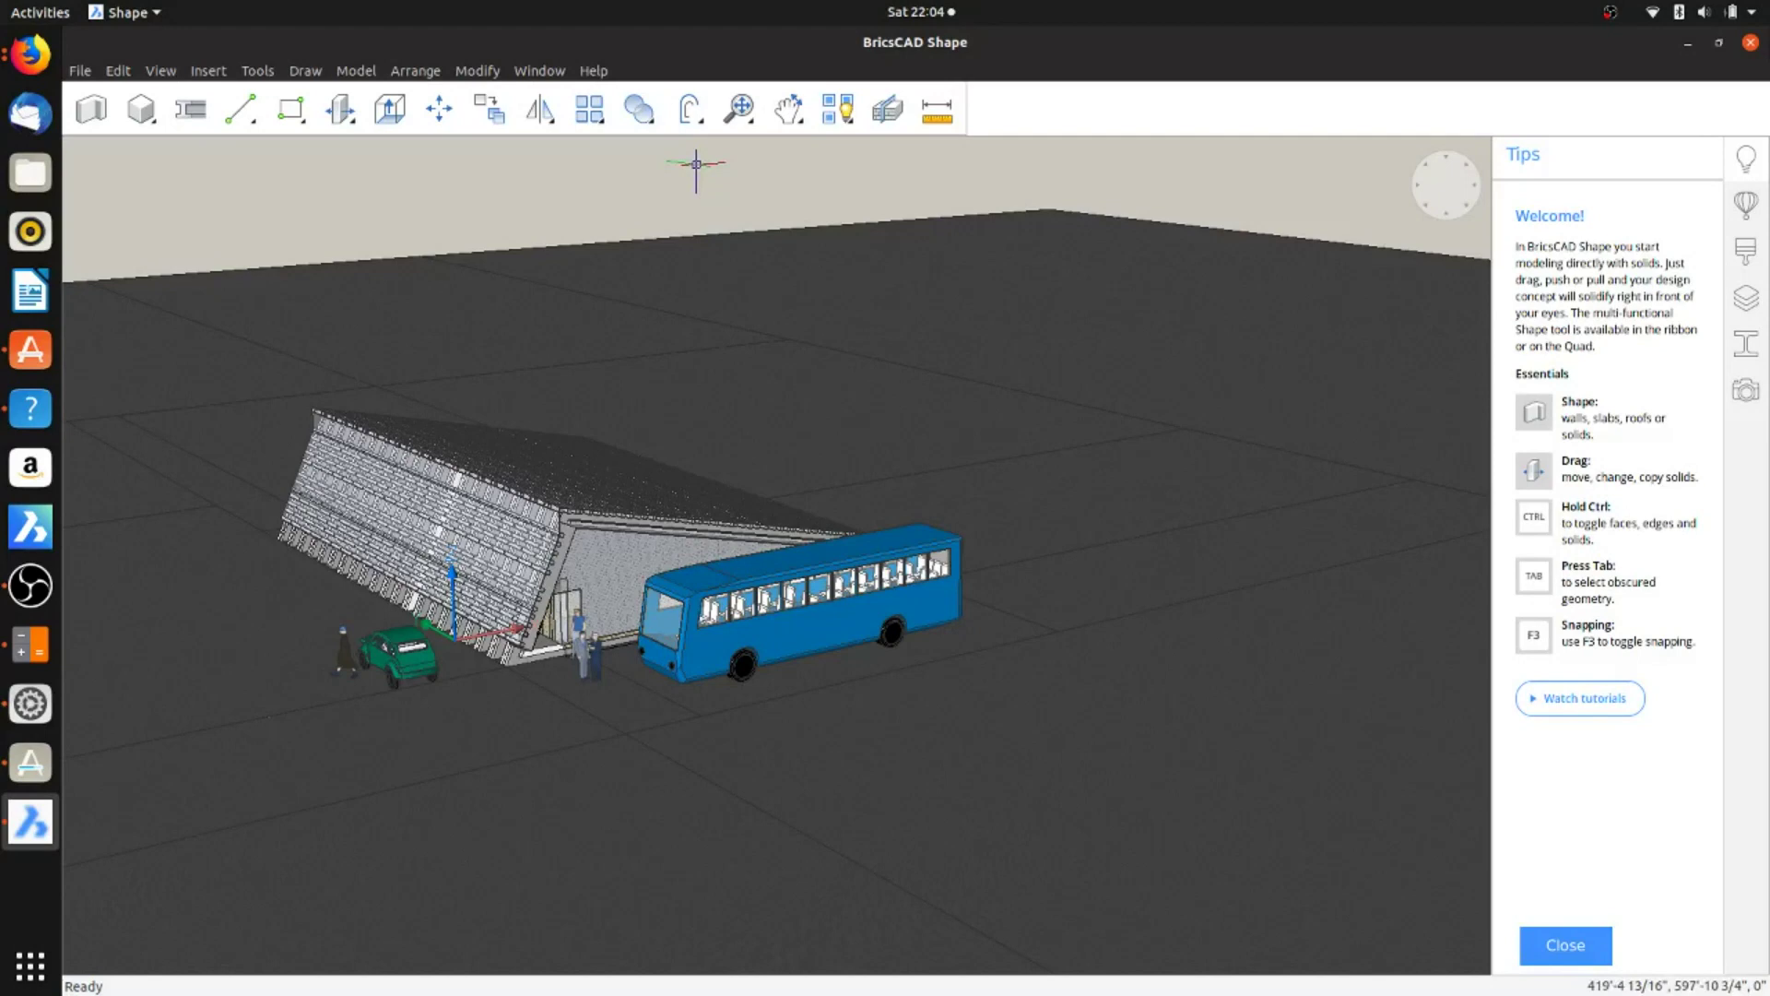
pyautogui.moveTo(799, 430)
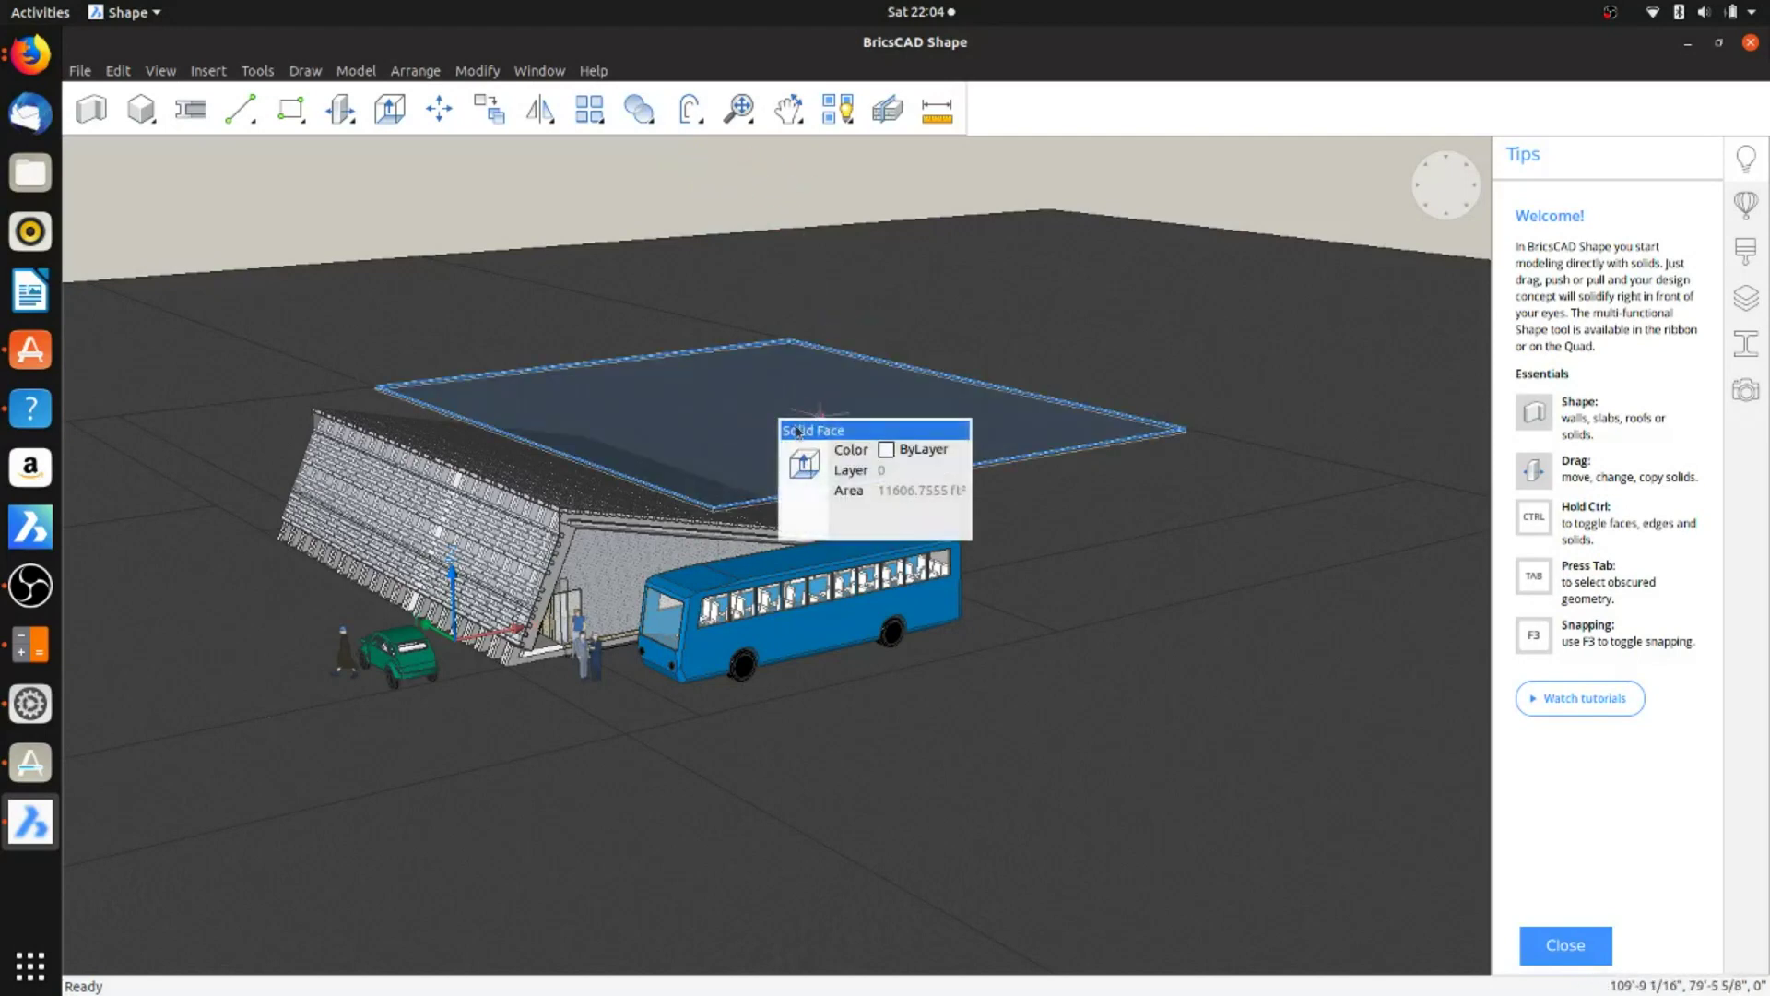
pyautogui.scroll(10, 794, 408)
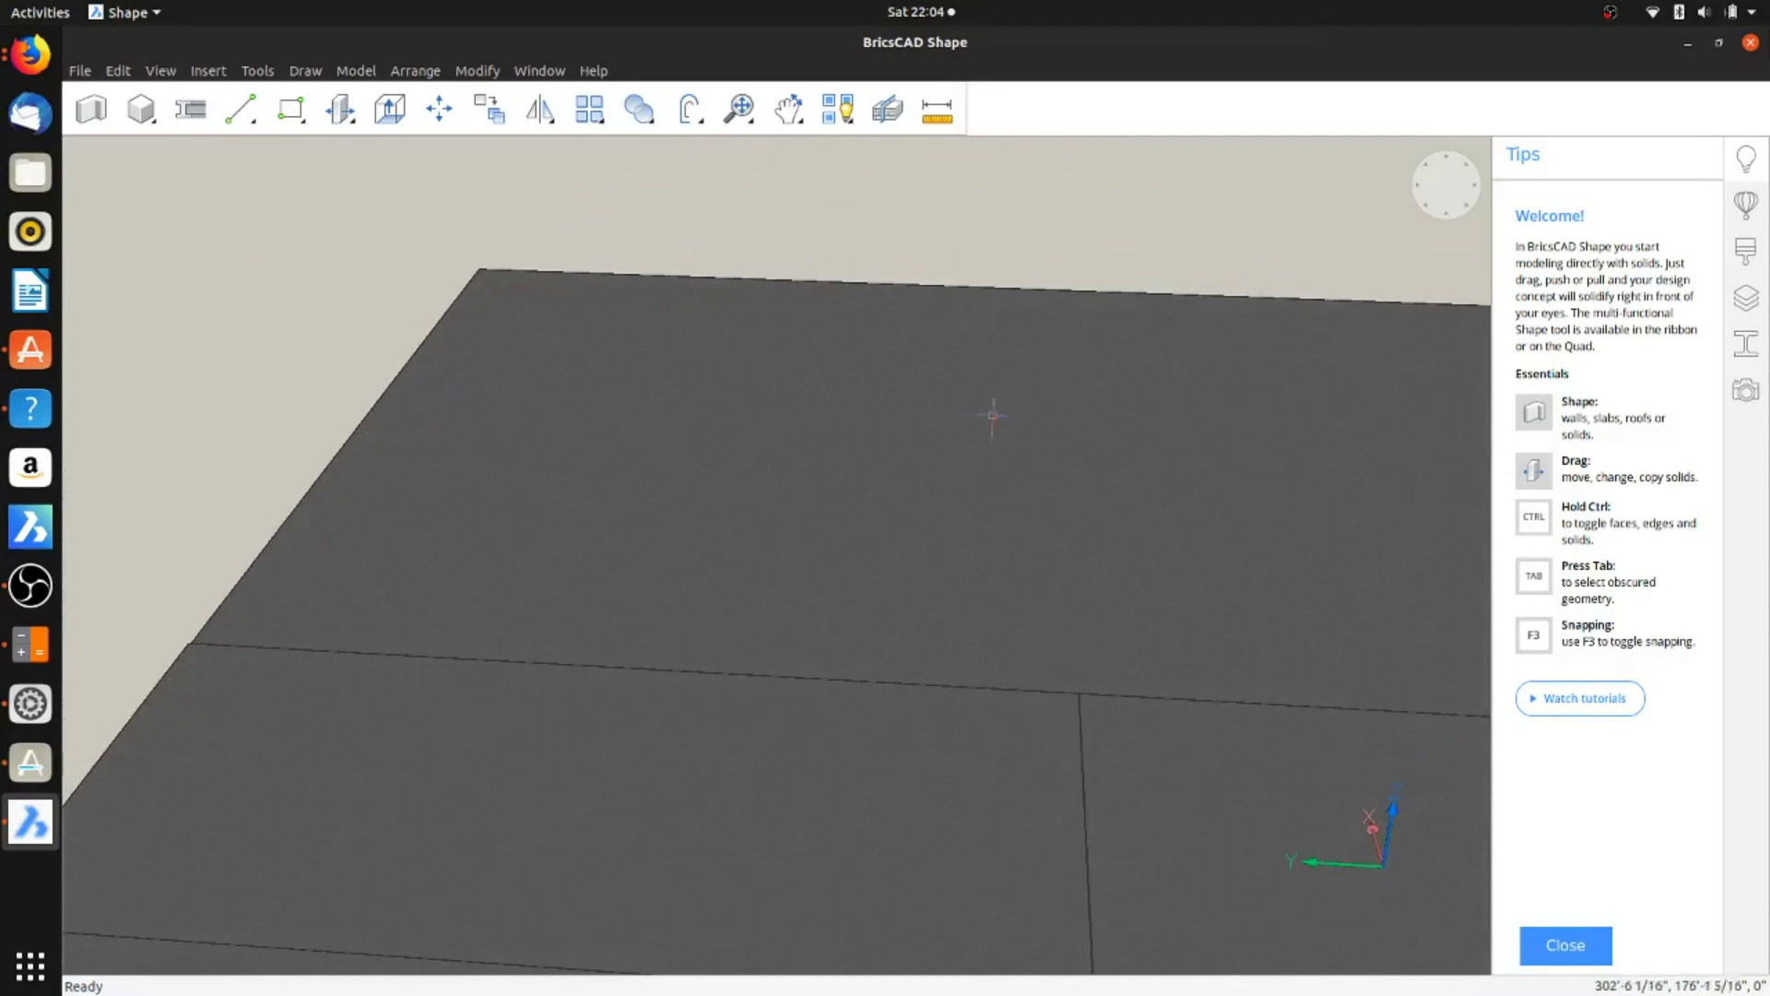
pyautogui.keyDown('shift'); pyautogui.moveTo(993, 415); pyautogui.dragTo(1019, 458, button='middle'); pyautogui.keyUp('shift')
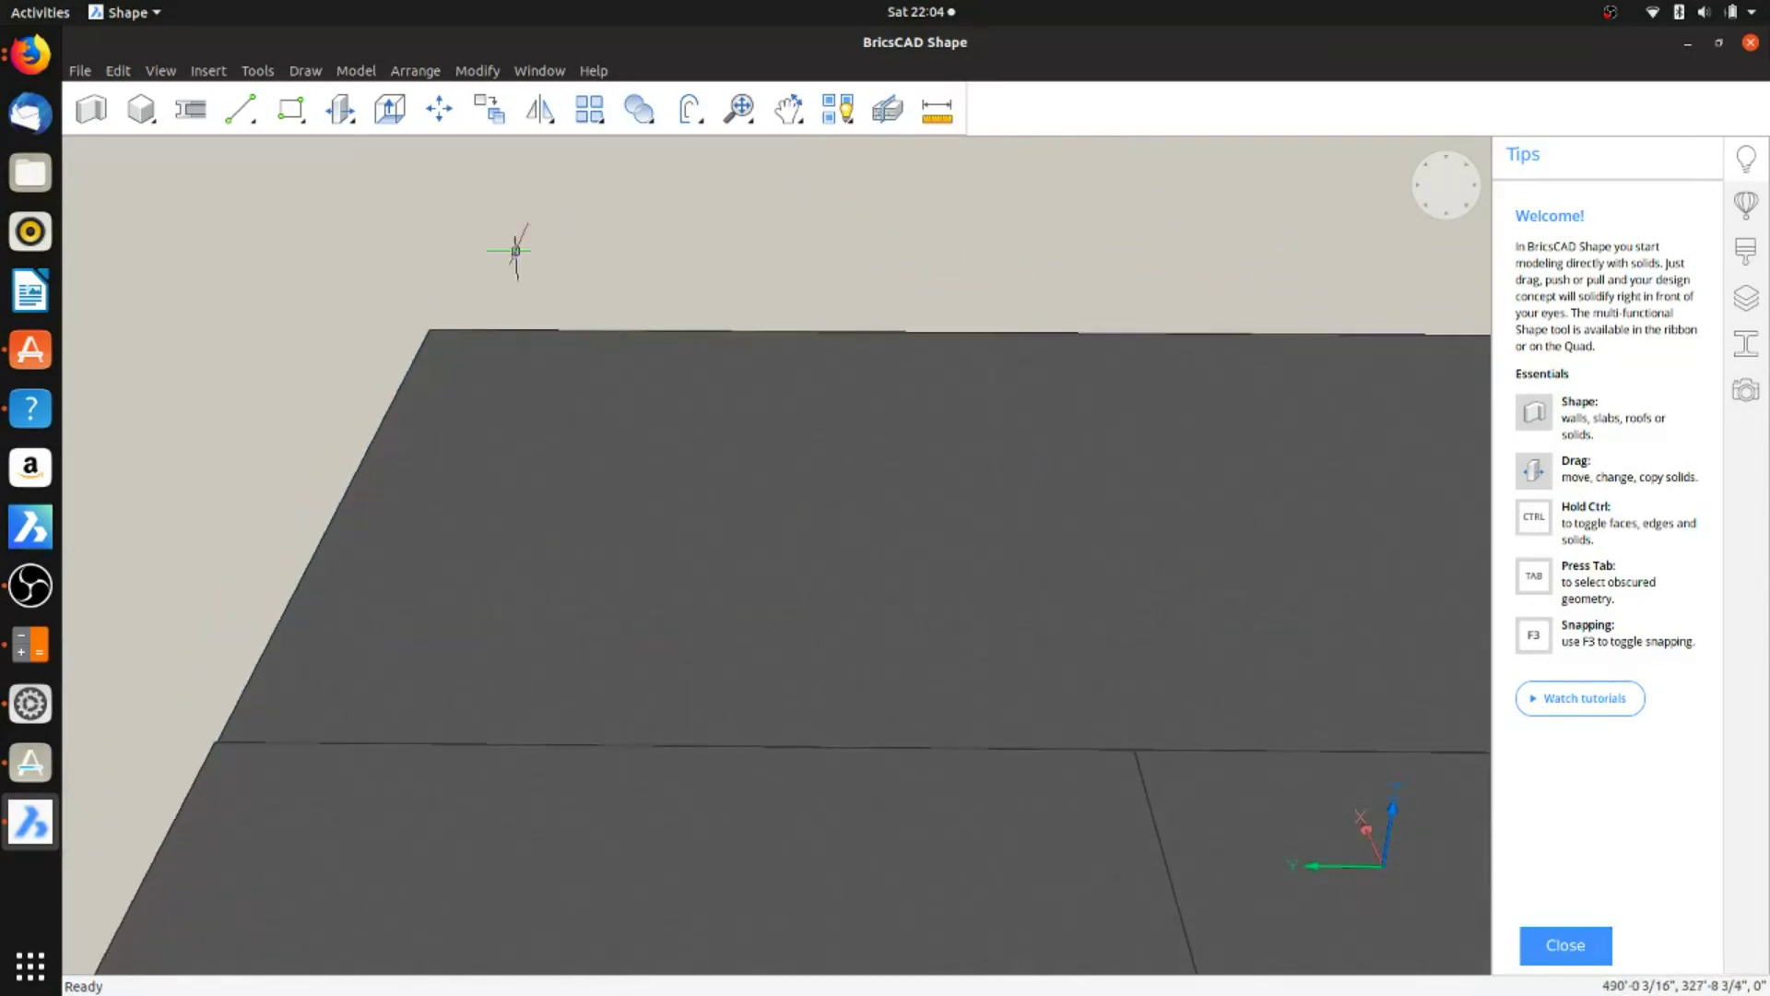
pyautogui.click(138, 109)
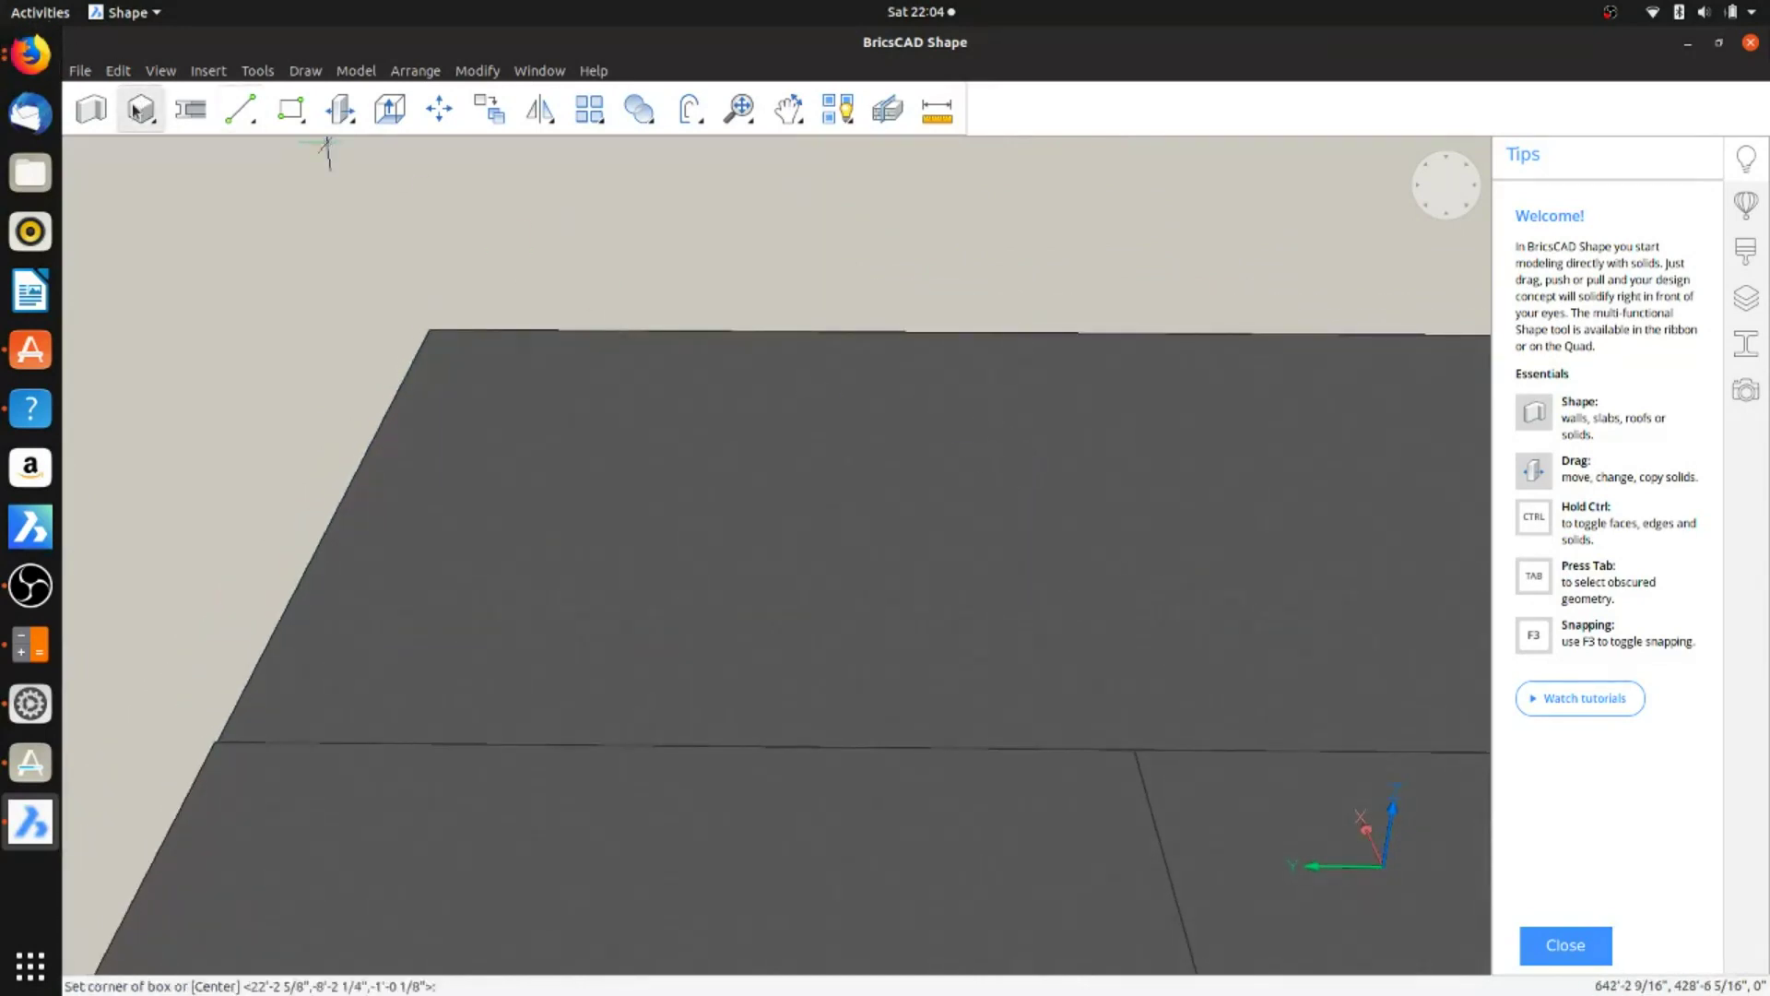
pyautogui.click(541, 380)
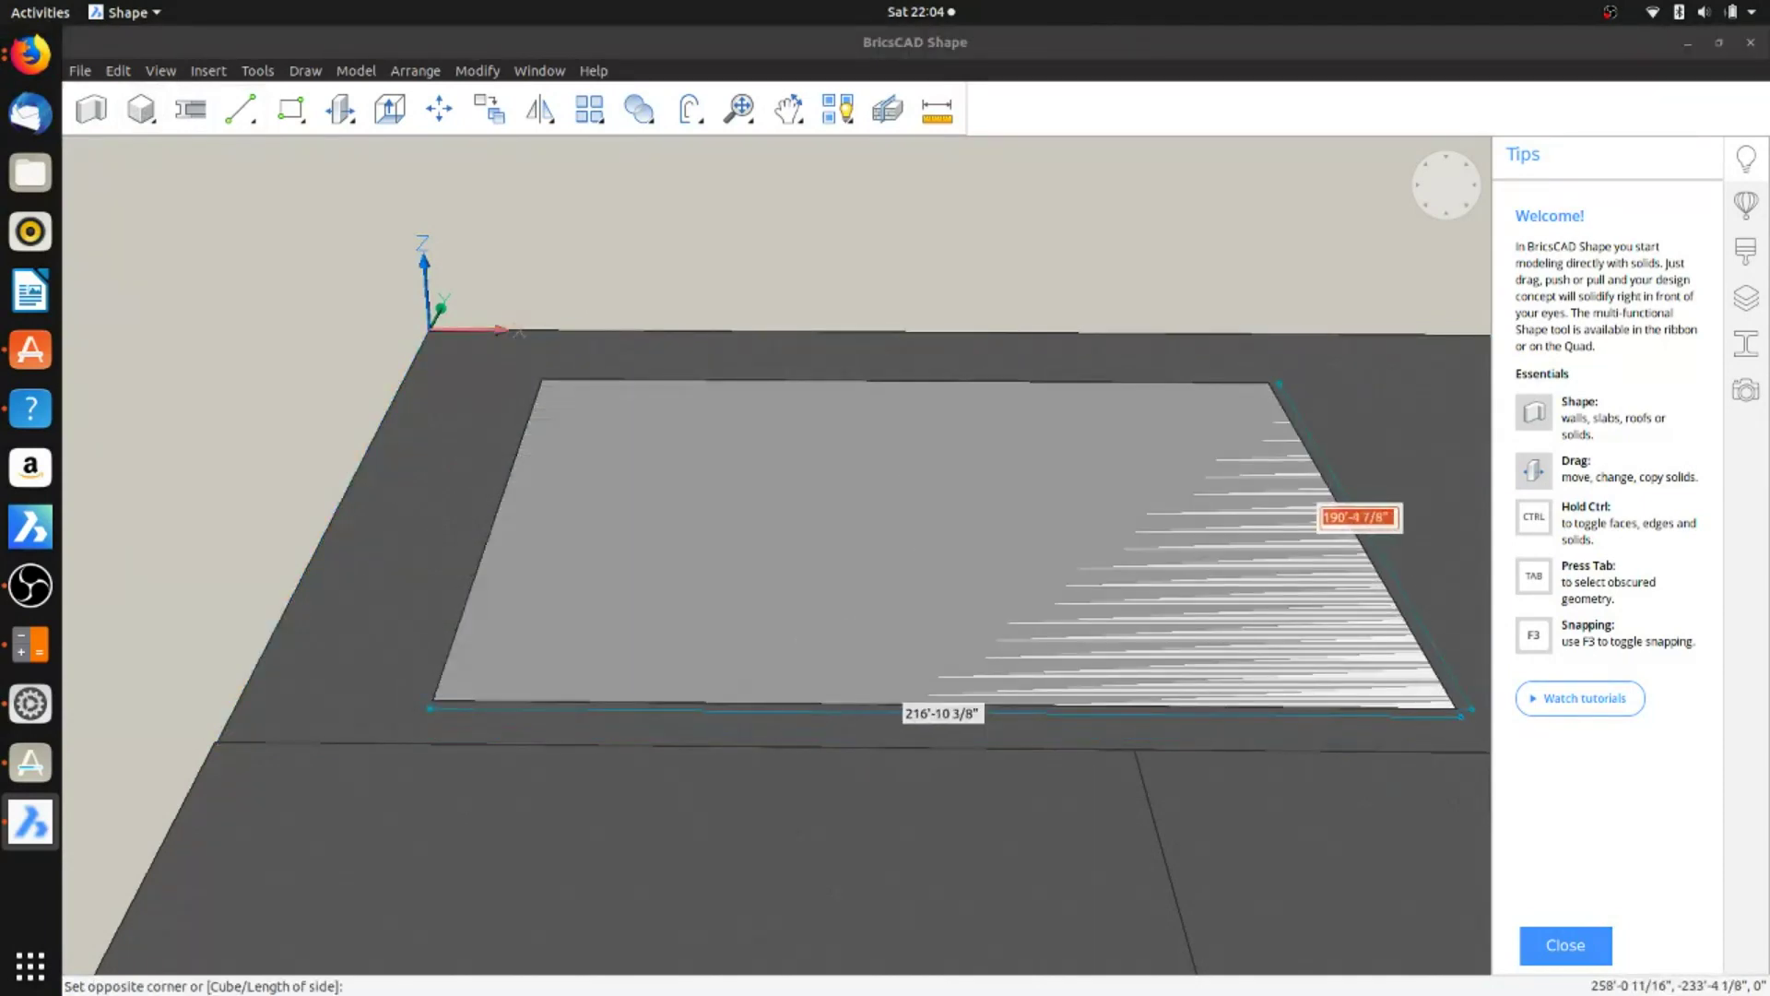
pyautogui.click(1471, 709)
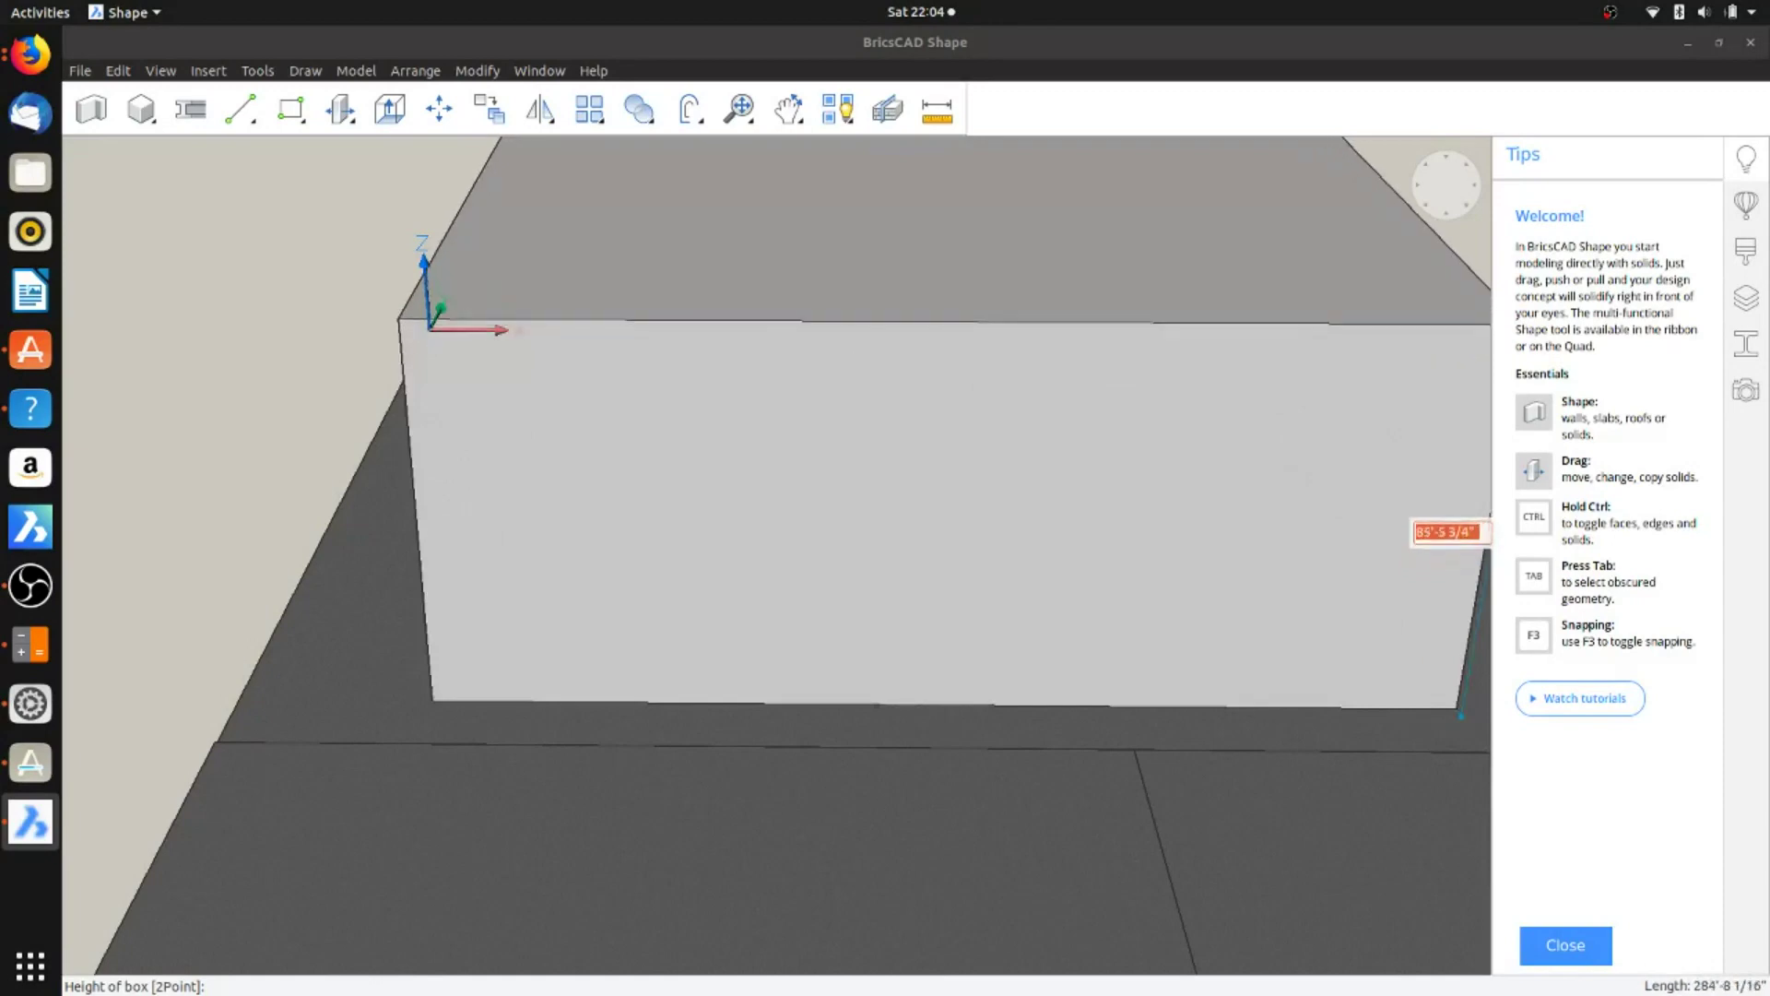
pyautogui.click(1287, 318)
# Step: Rotate the box's top face about its short edge with the manipulator to give the roof a shallow slope
pyautogui.keyDown('shift'); pyautogui.moveTo(1288, 311); pyautogui.dragTo(802, 375, button='middle'); pyautogui.keyUp('shift')
pyautogui.keyDown('shift'); pyautogui.moveTo(1012, 415); pyautogui.dragTo(809, 438, button='middle'); pyautogui.keyUp('shift')
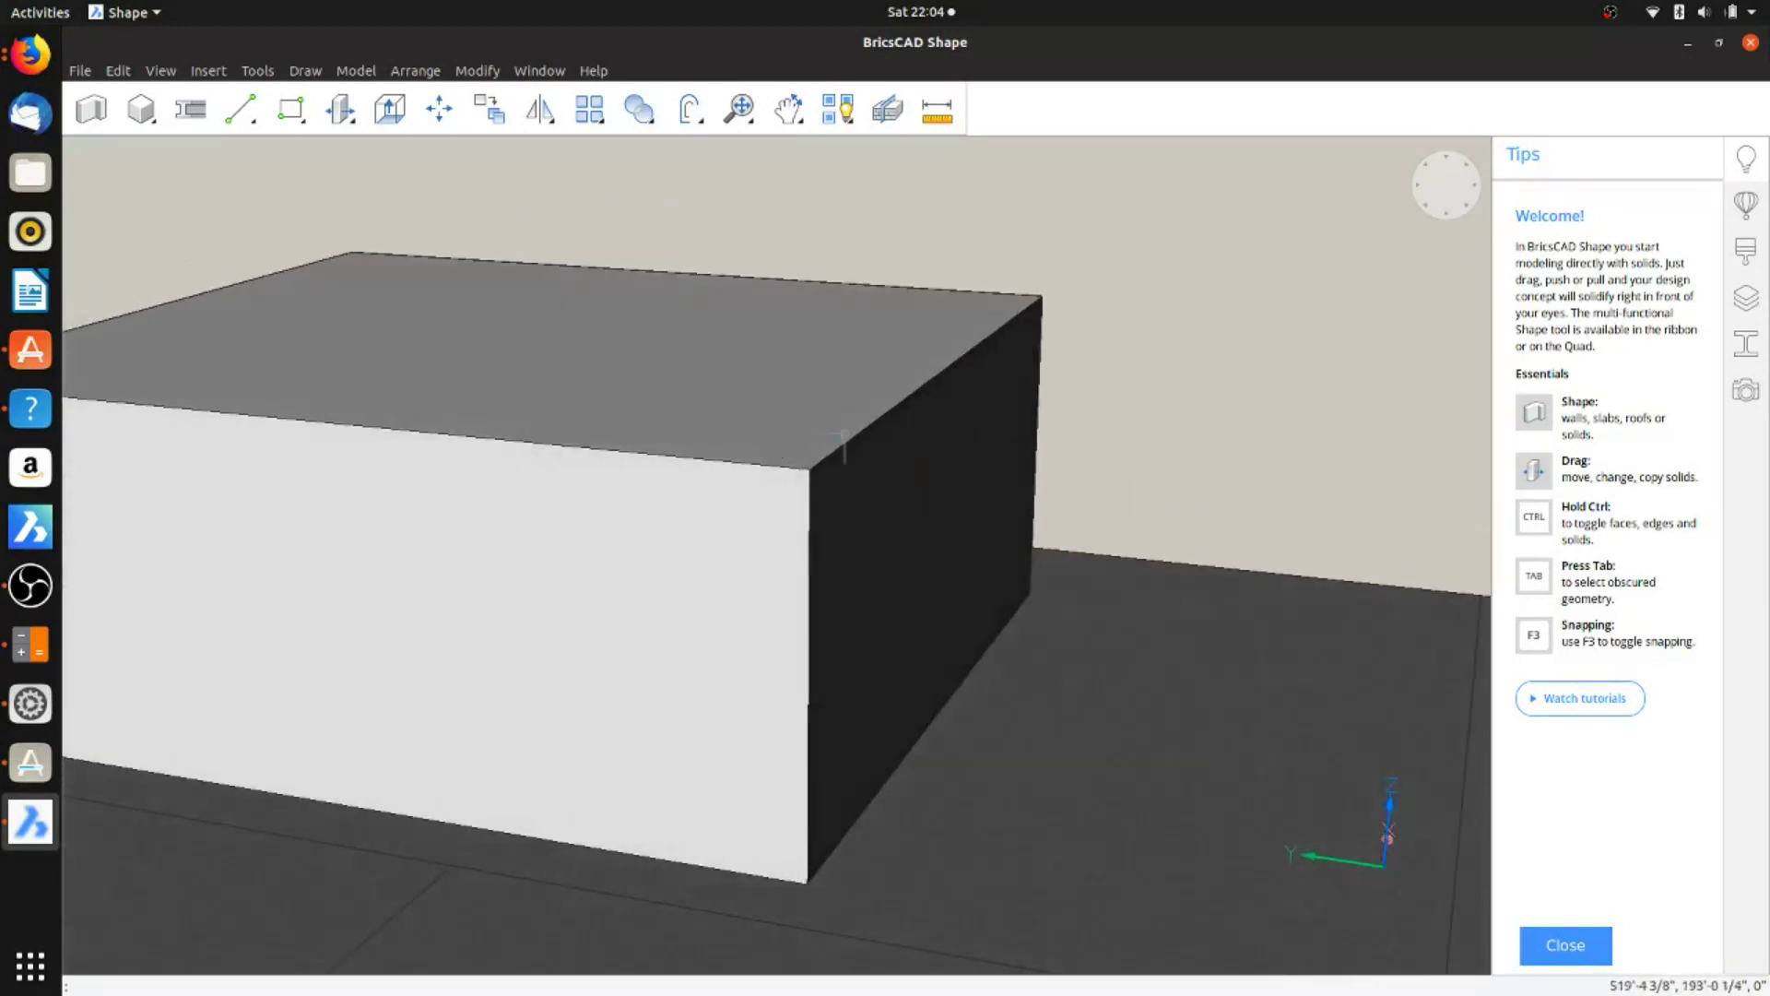
pyautogui.moveTo(925, 382)
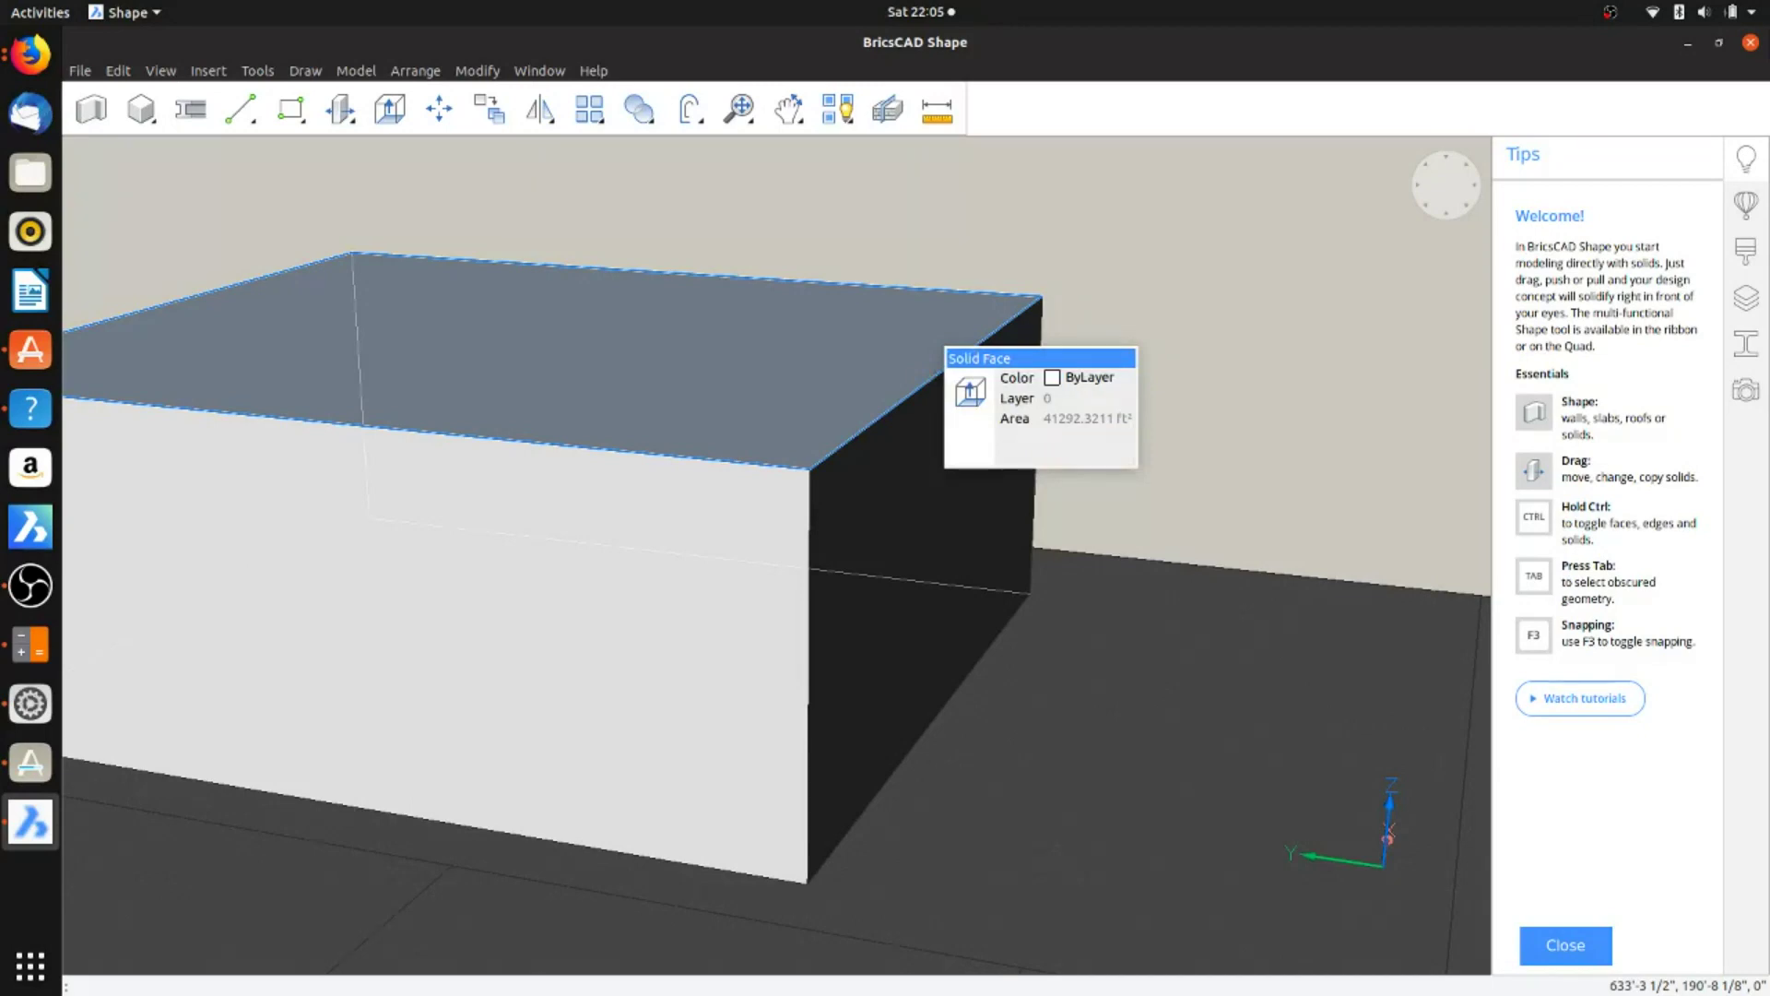
pyautogui.click(933, 366)
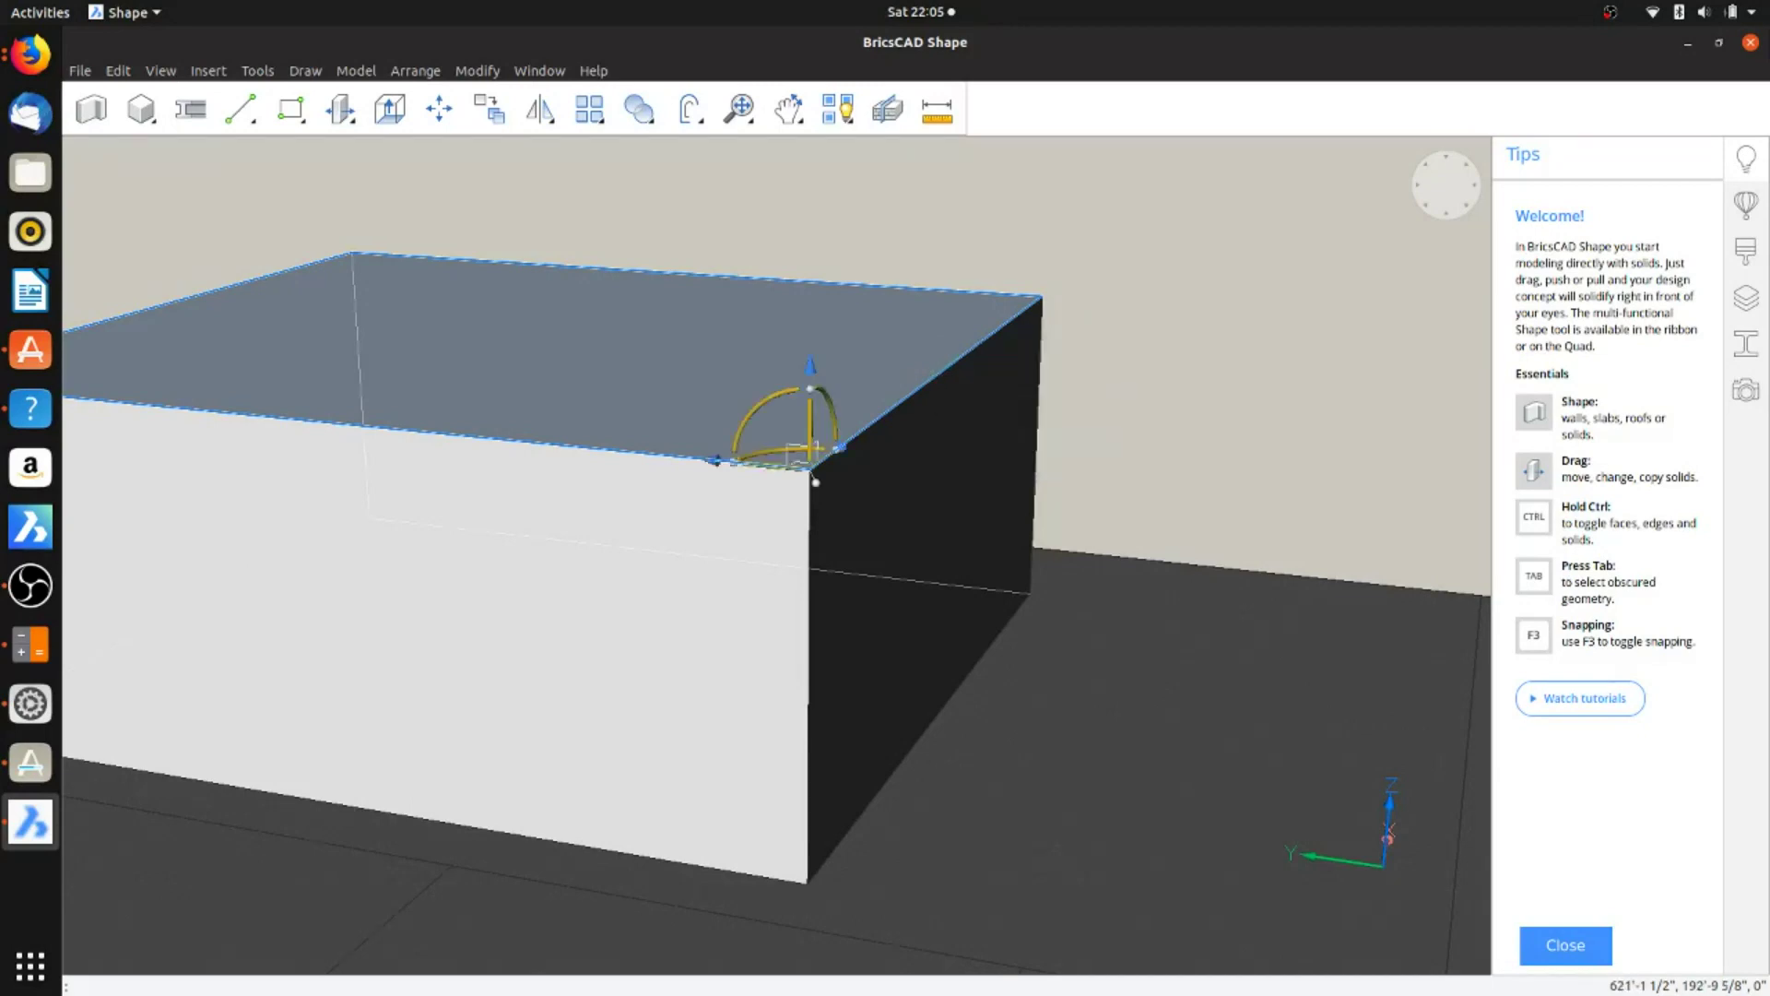
pyautogui.click(815, 481)
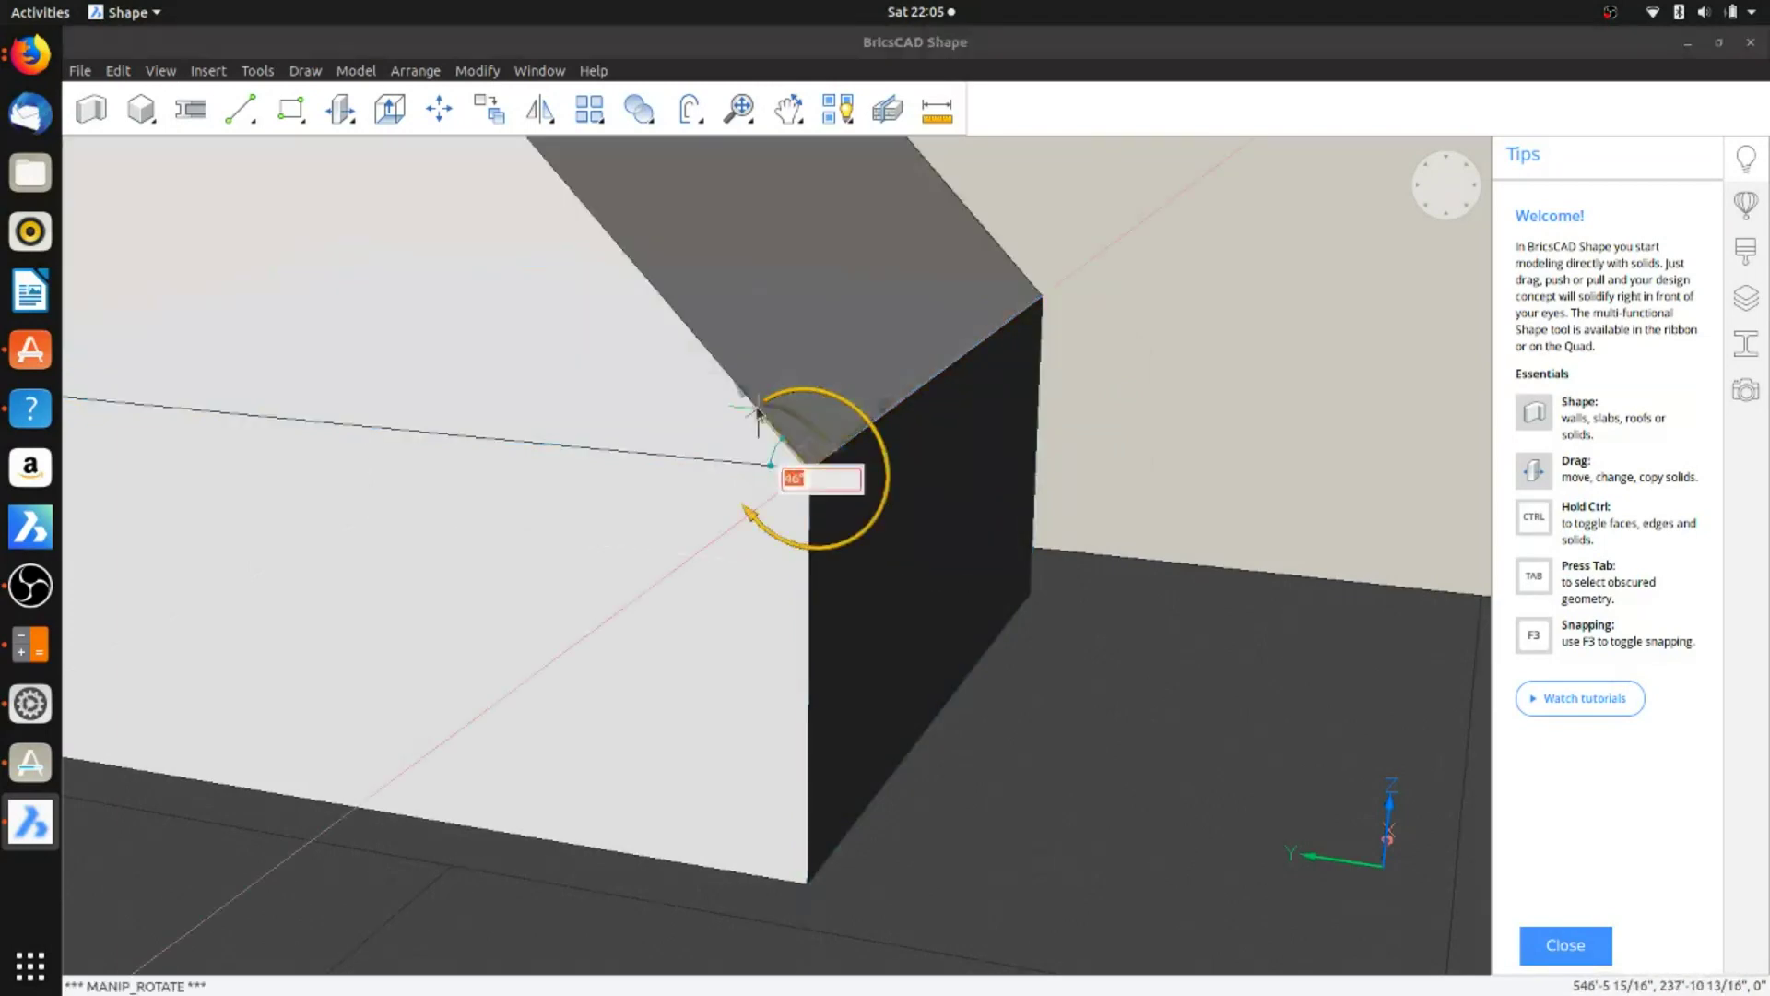
pyautogui.moveTo(733, 412); pyautogui.dragTo(623, 436)
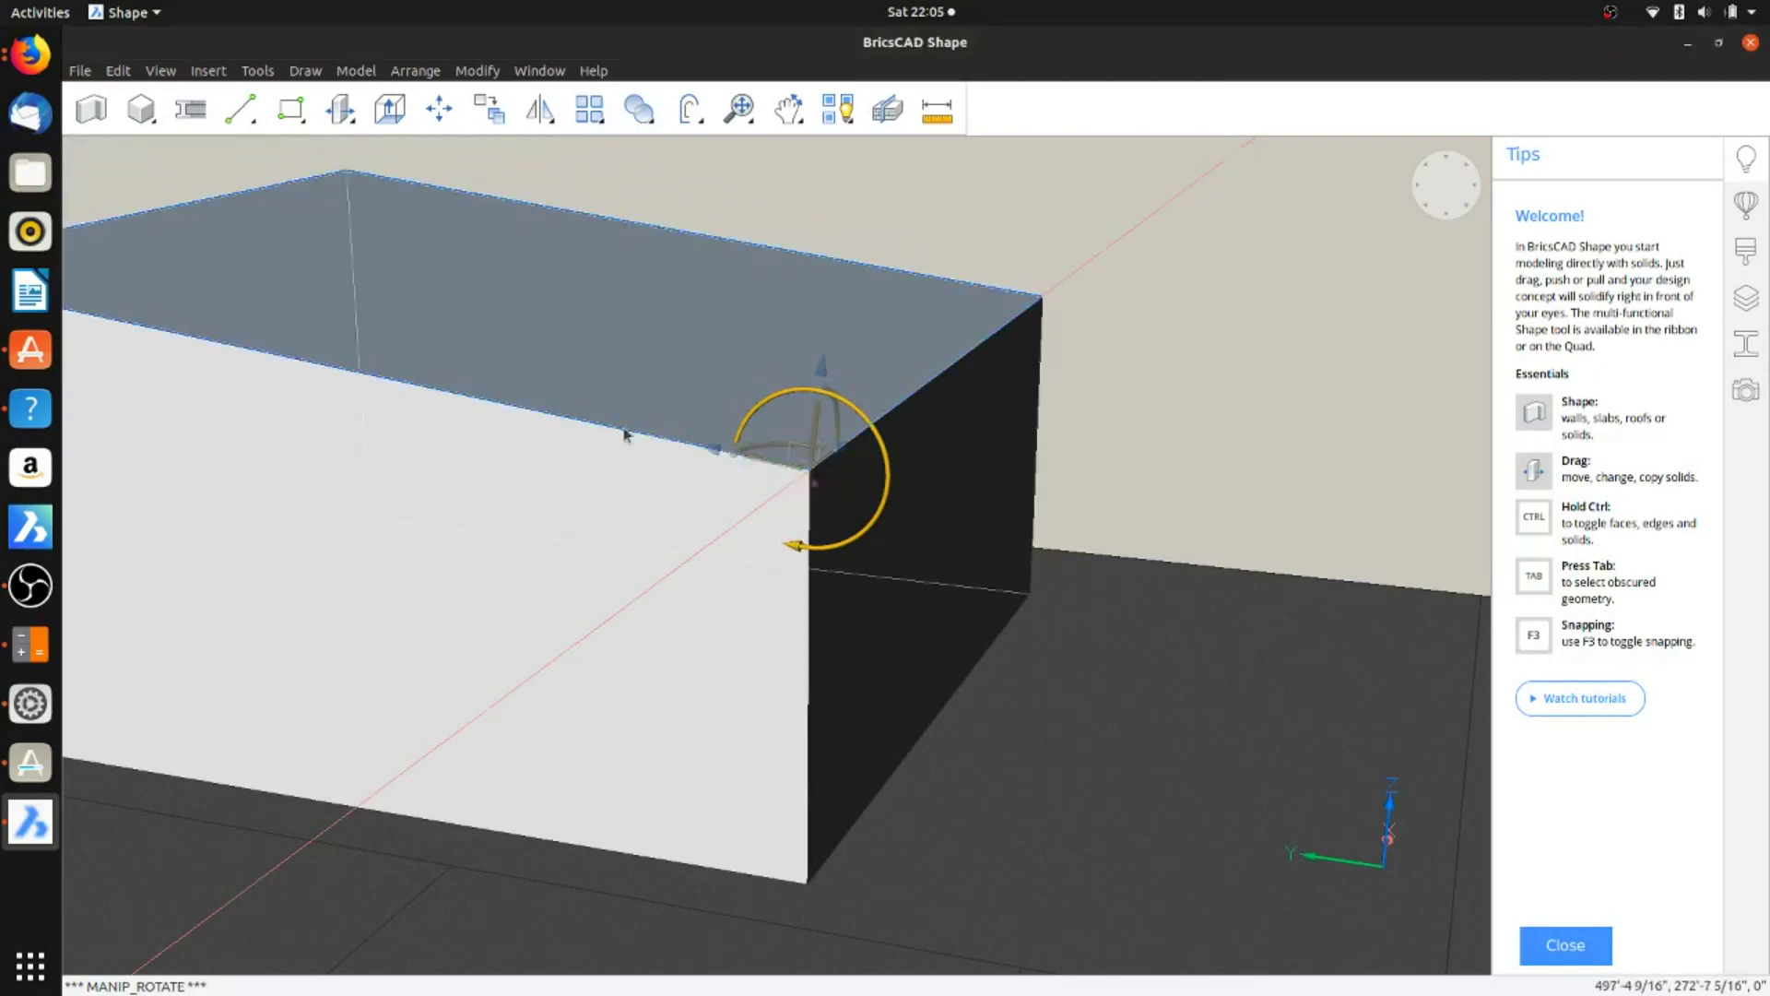
# Step: Lean the box's end face inward by 15 degrees about its bottom edge using the manipulator
pyautogui.moveTo(1104, 390); pyautogui.dragTo(1026, 413, button='middle')
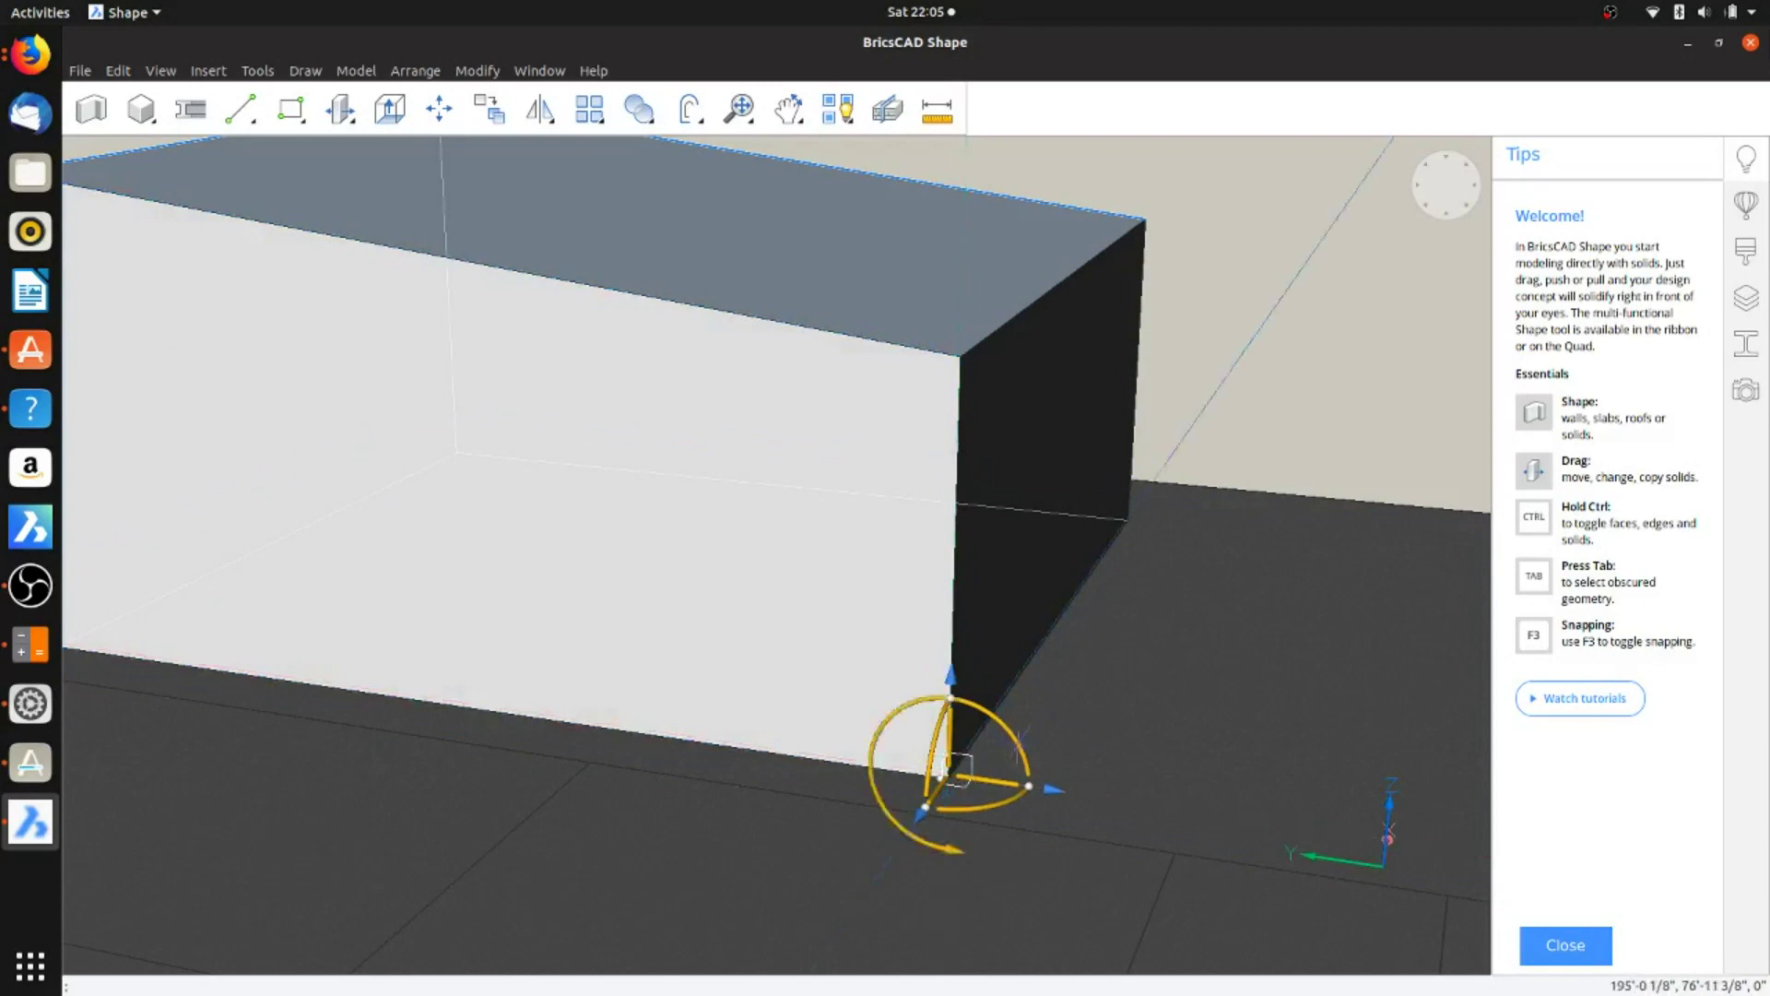
pyautogui.keyDown('shift'); pyautogui.moveTo(1009, 733); pyautogui.dragTo(537, 505, button='middle'); pyautogui.keyUp('shift')
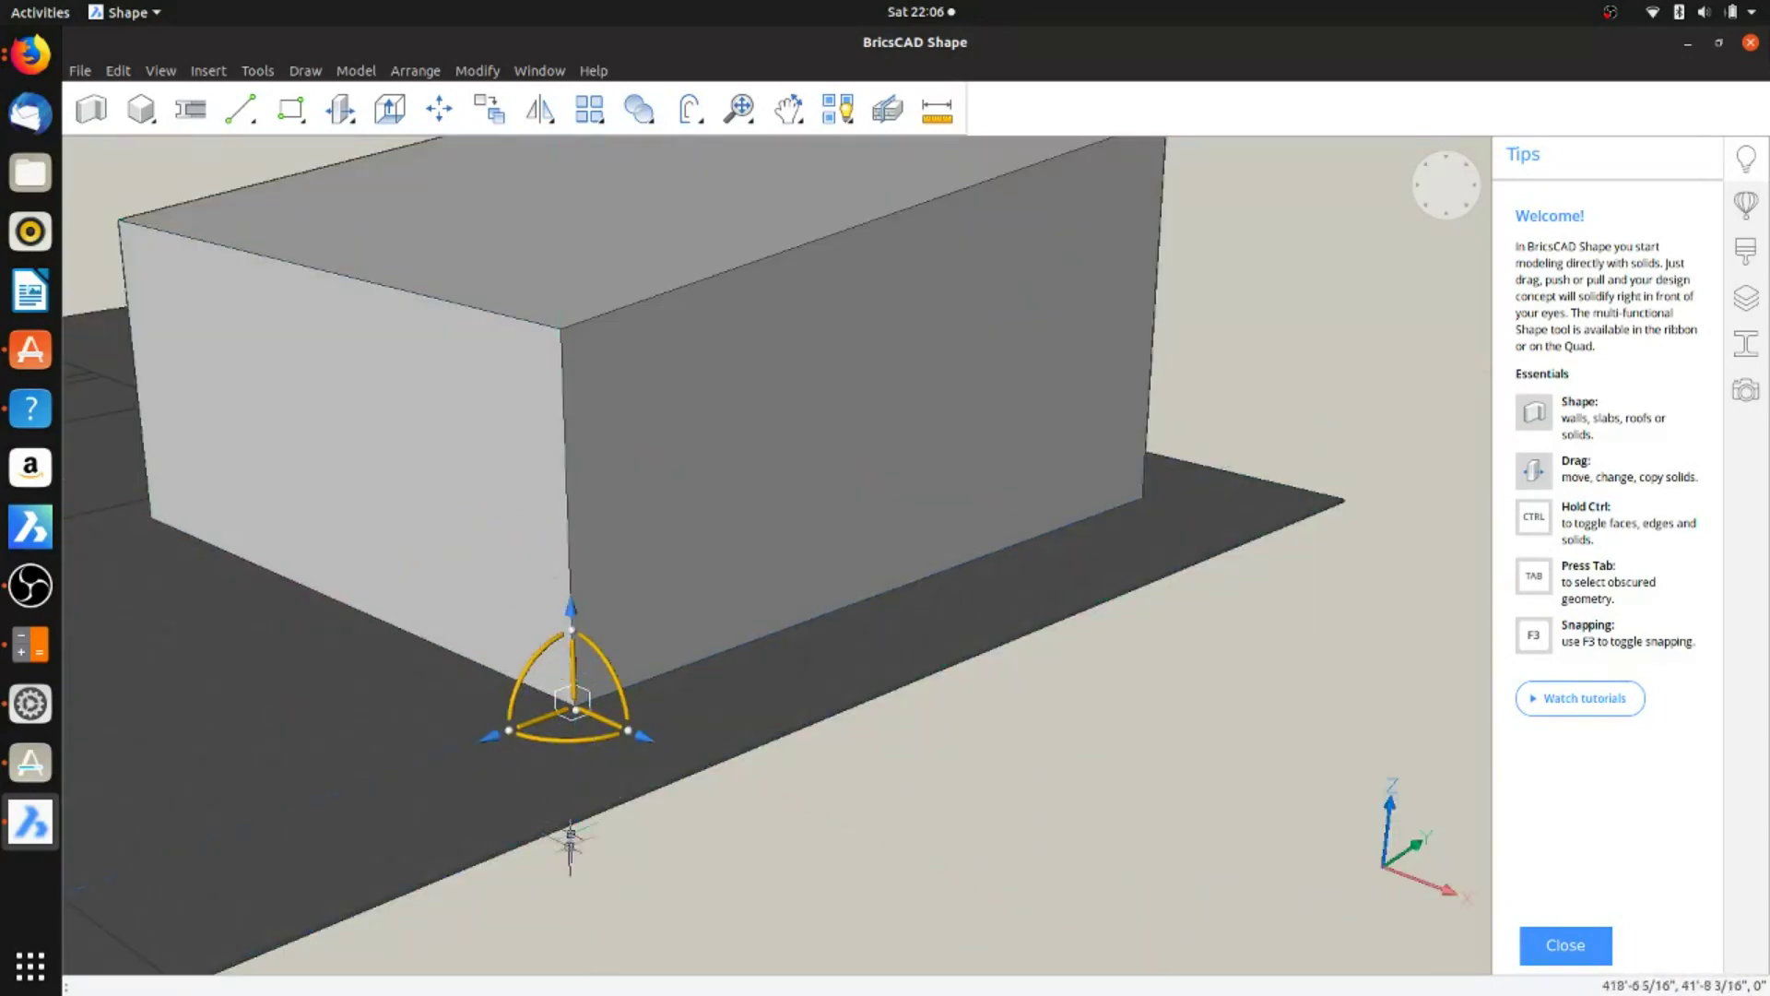
pyautogui.click(513, 657)
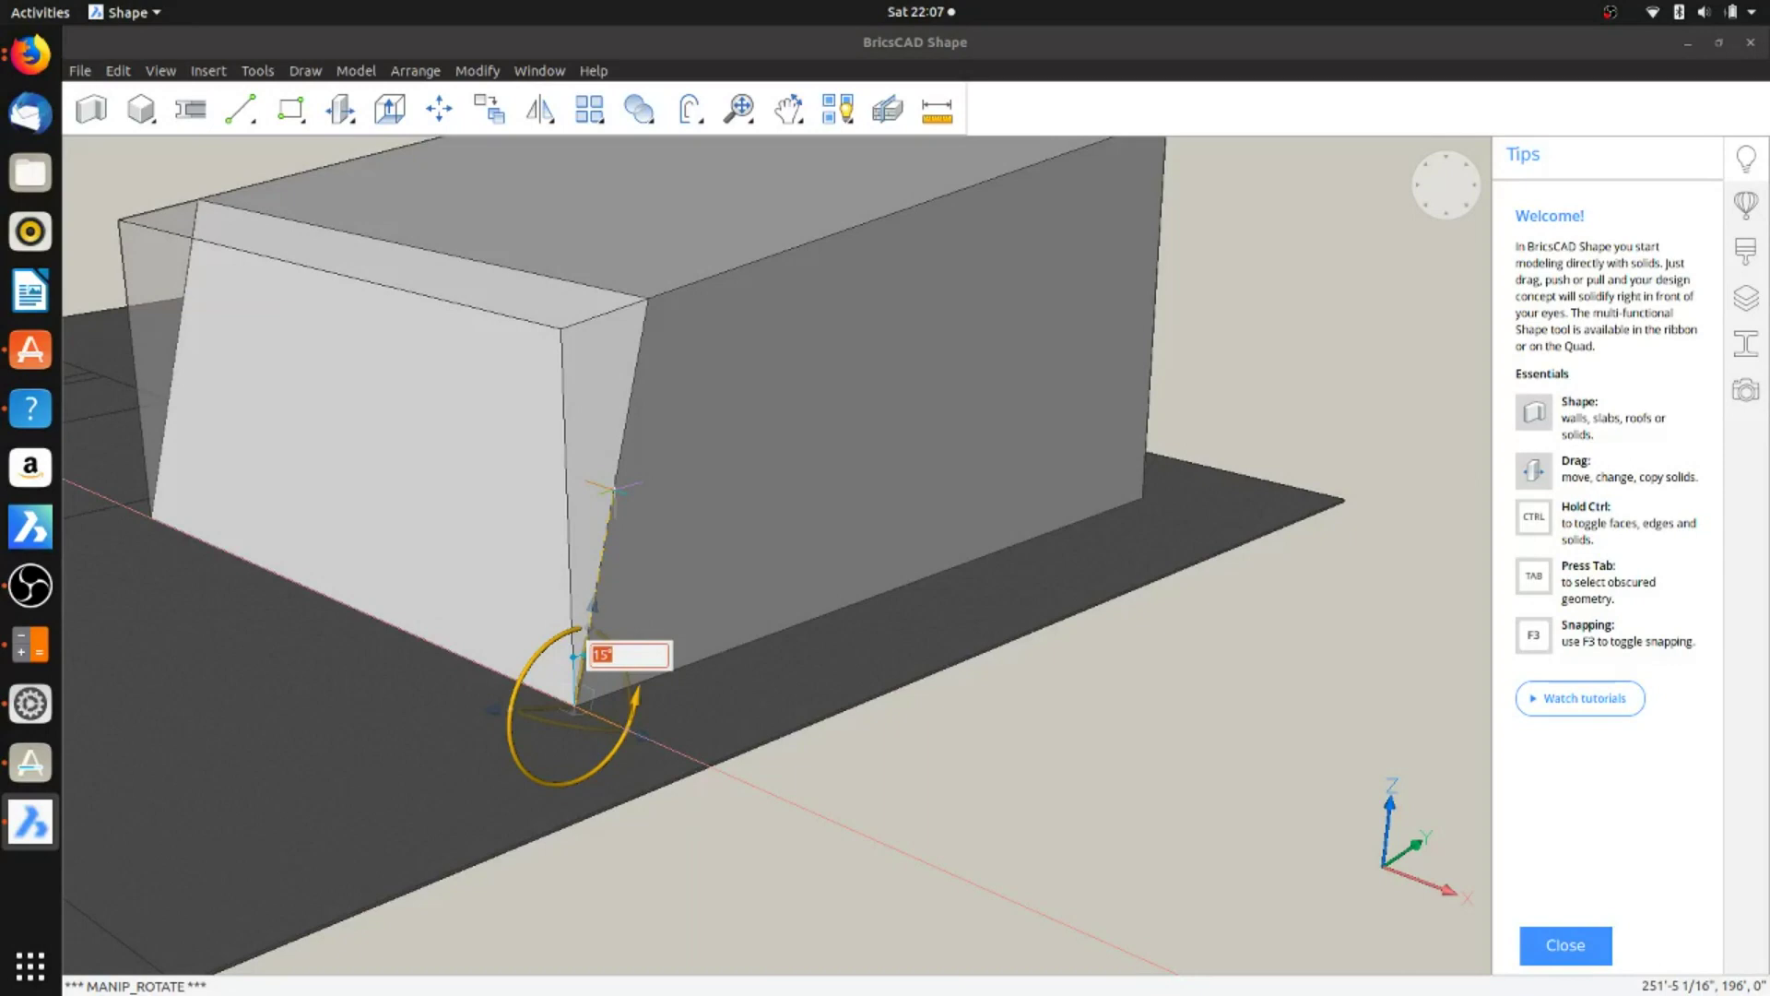
pyautogui.click(613, 487)
# Step: Lean the opposite end face of the box inward about its bottom edge and clear the face selection
pyautogui.keyDown('shift'); pyautogui.moveTo(982, 429); pyautogui.dragTo(765, 430, button='middle'); pyautogui.keyUp('shift')
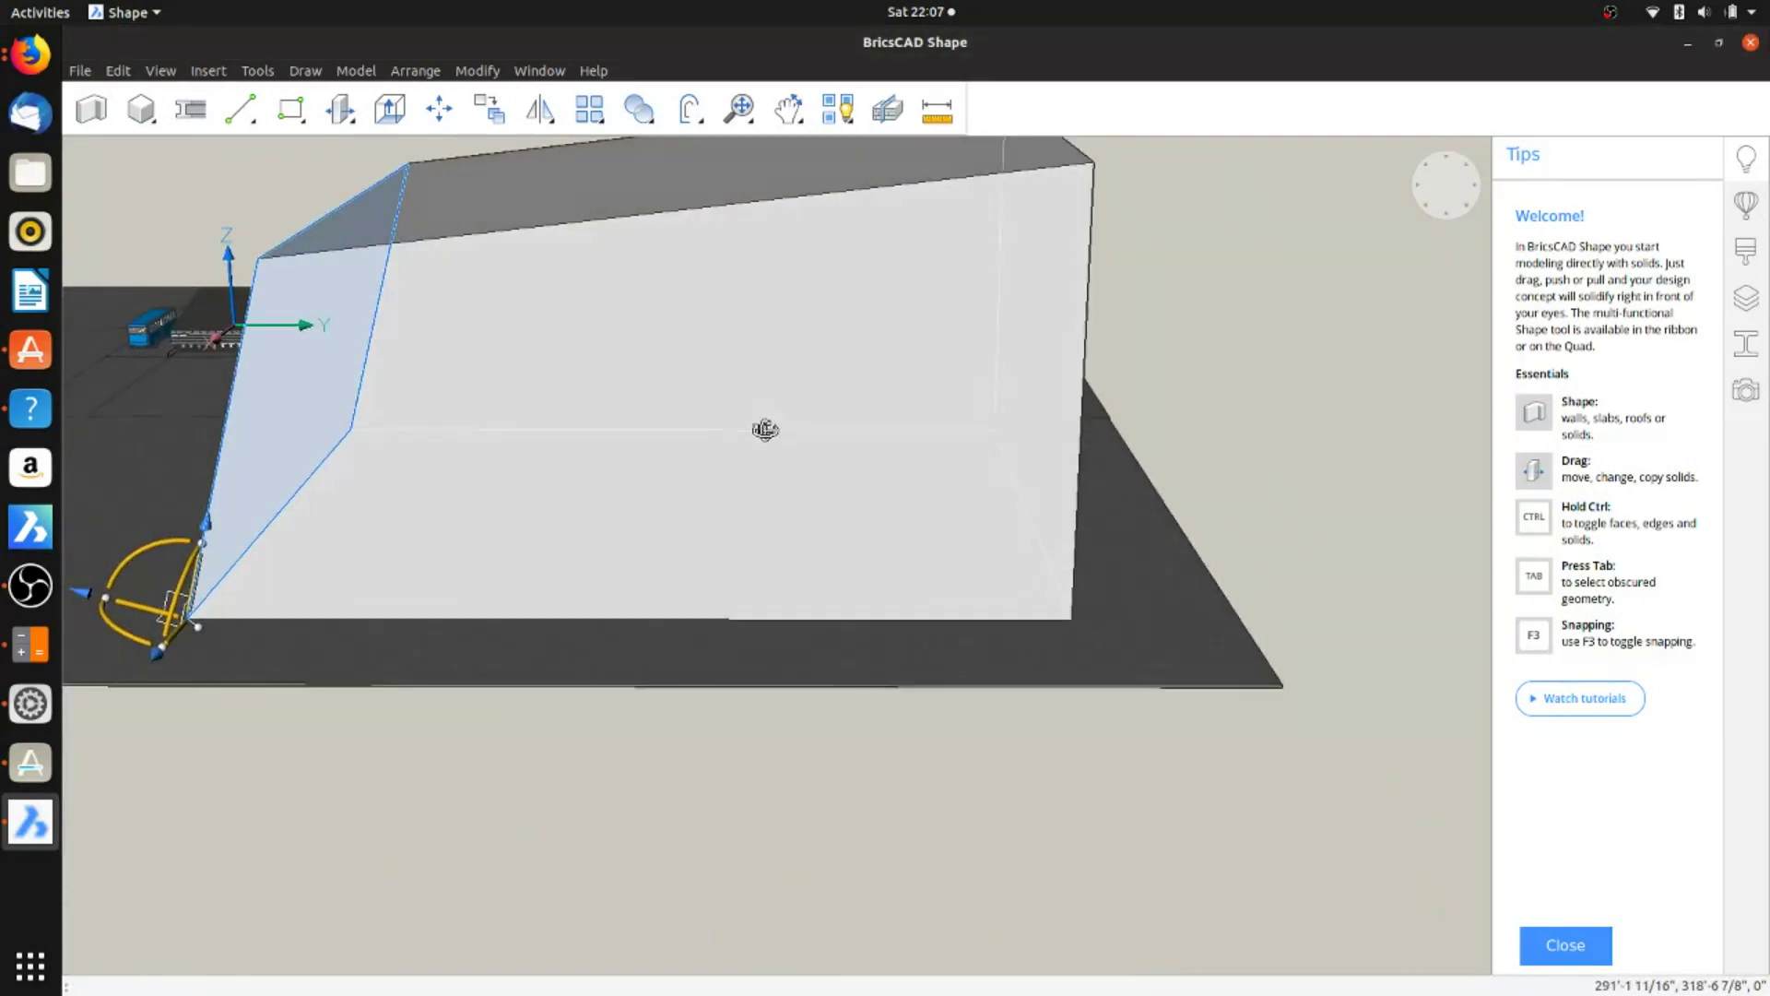
pyautogui.keyDown('shift'); pyautogui.moveTo(1007, 565); pyautogui.dragTo(664, 581, button='middle'); pyautogui.keyUp('shift')
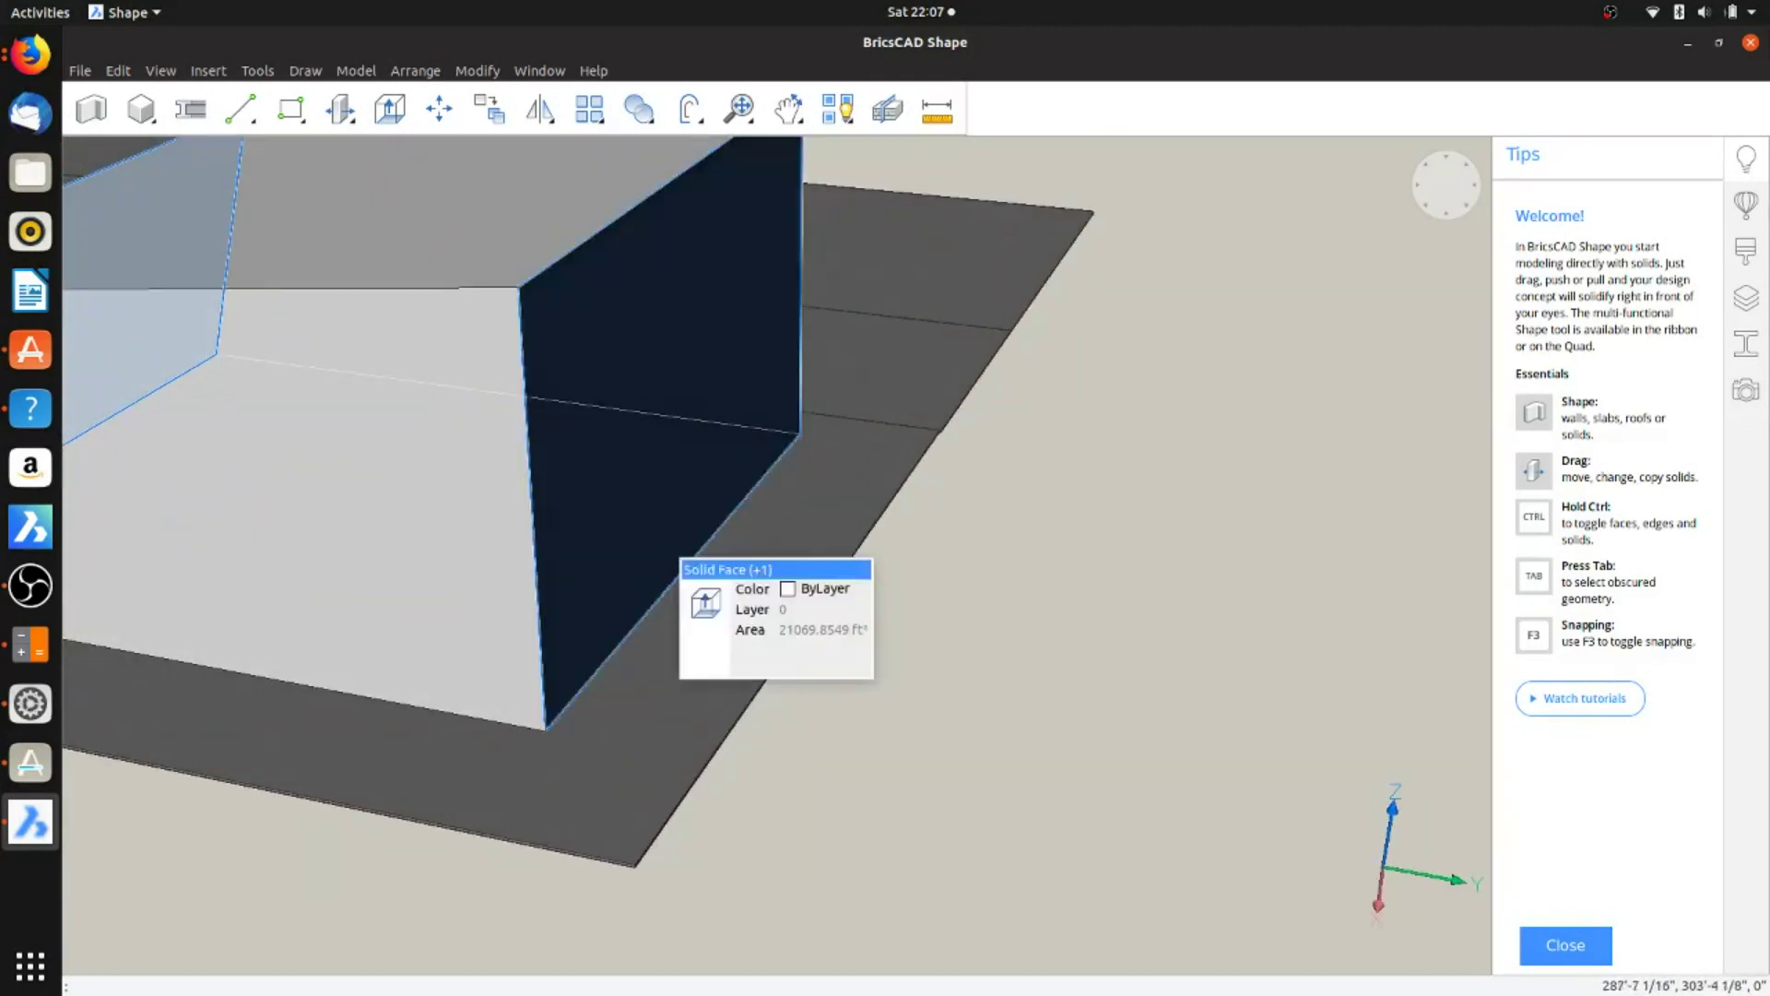
pyautogui.press('Tab')
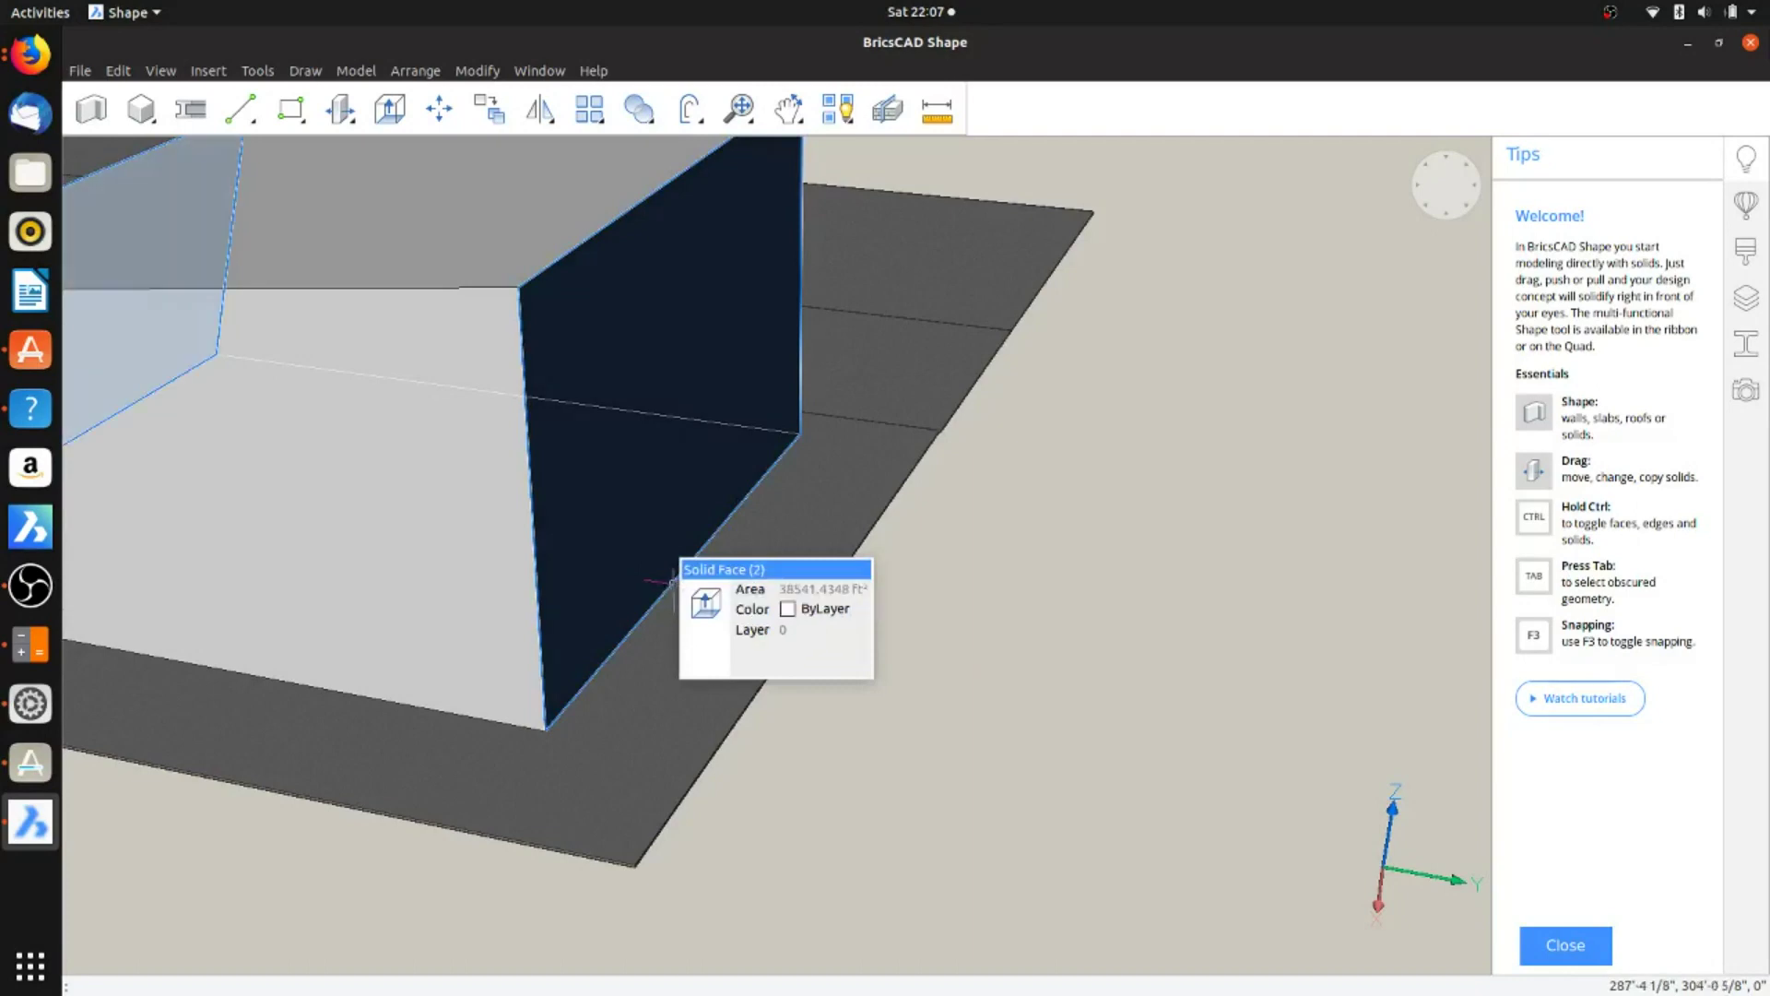
pyautogui.click(664, 586)
pyautogui.moveTo(1035, 406); pyautogui.dragTo(996, 332)
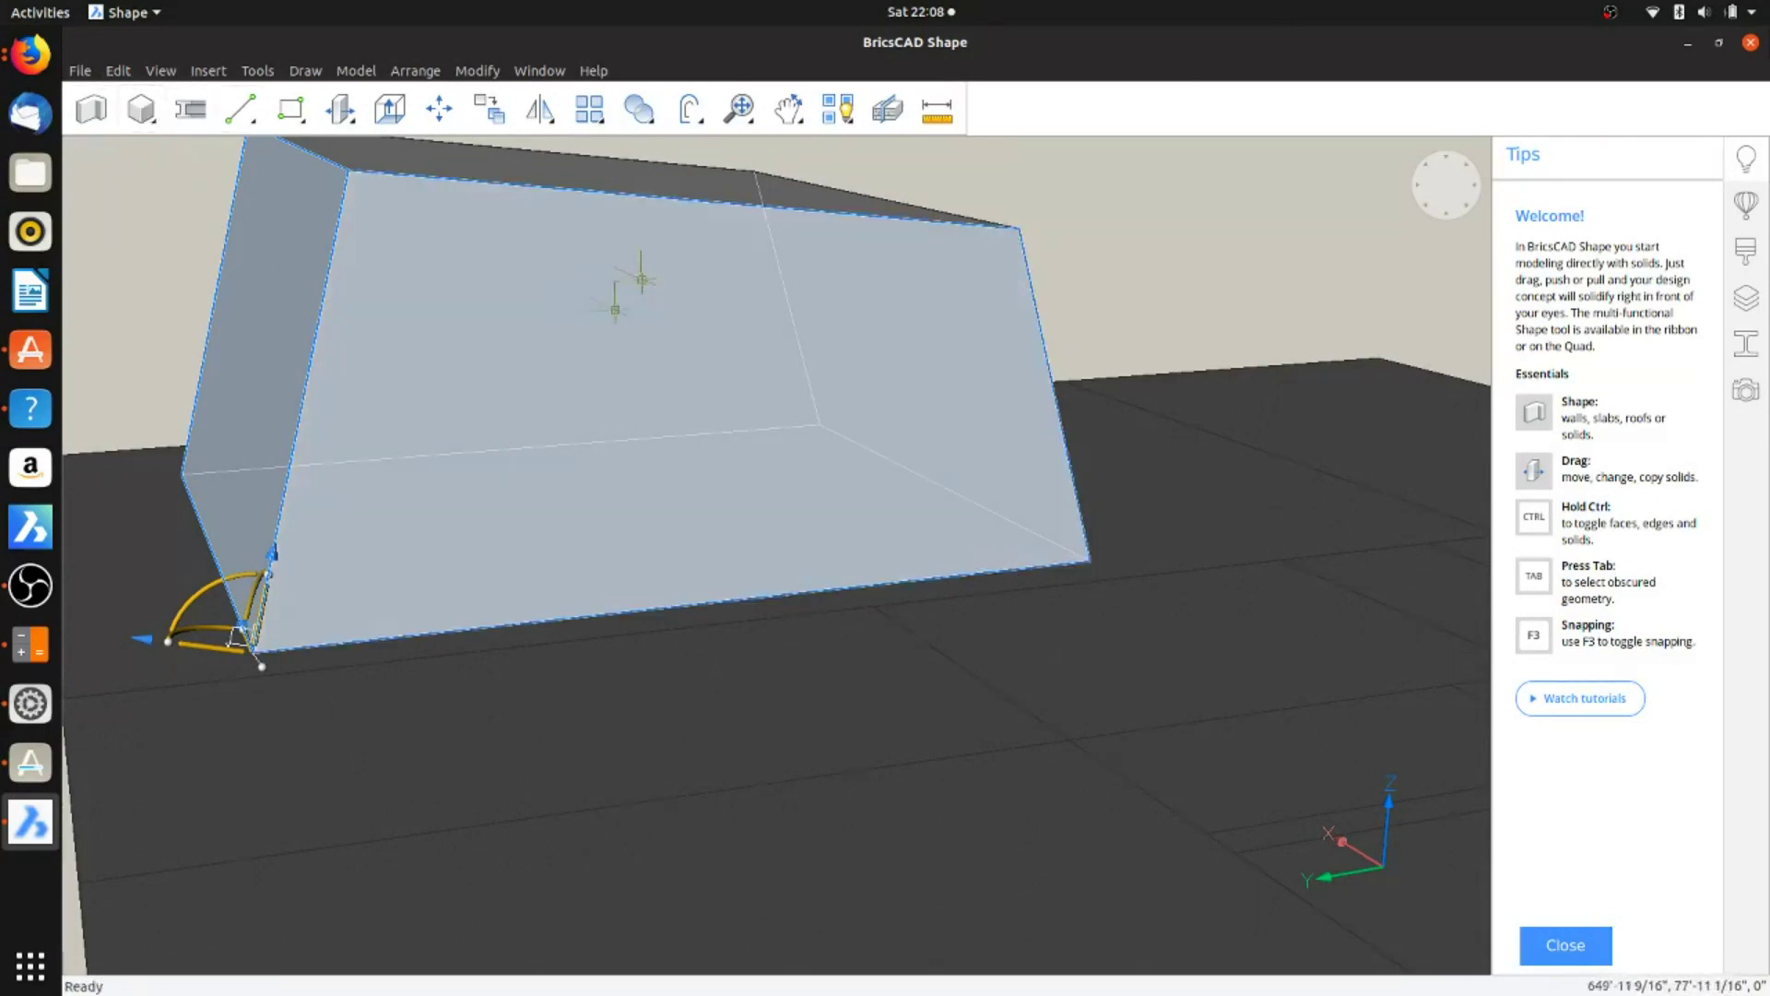
pyautogui.press('Escape')
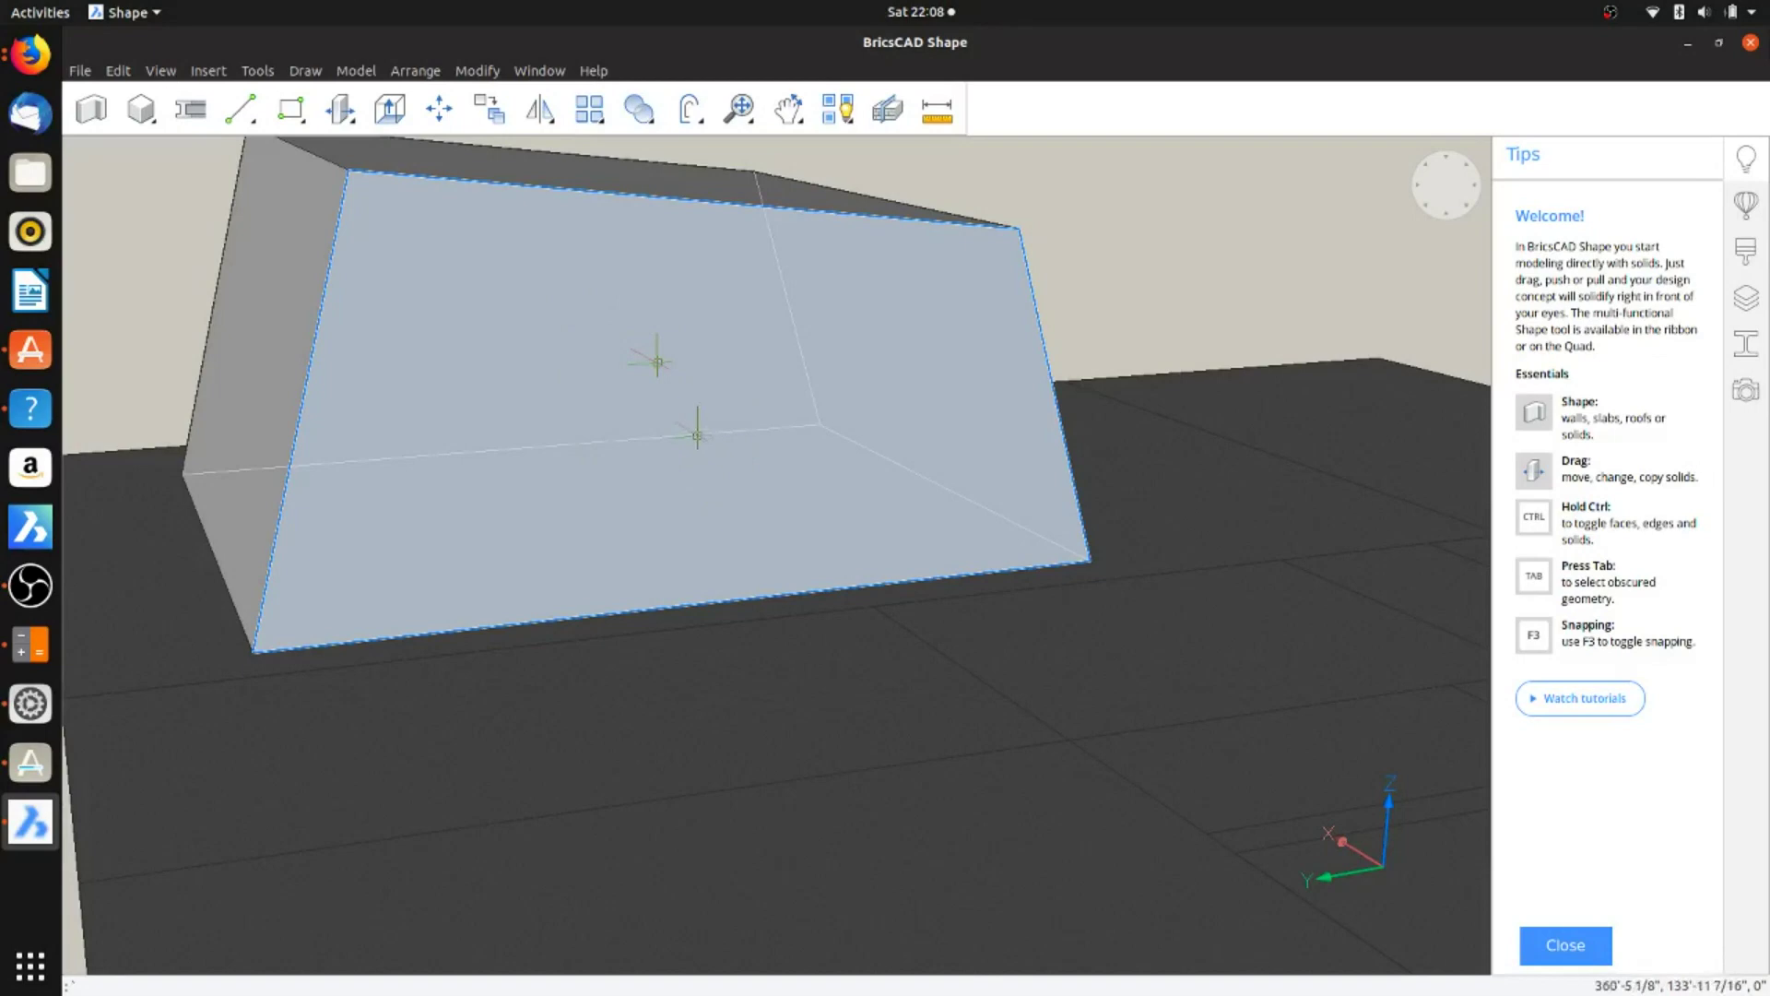
# Step: Offset the outline of the box's large front face inward by about 3'-7 7/16"
pyautogui.moveTo(719, 447)
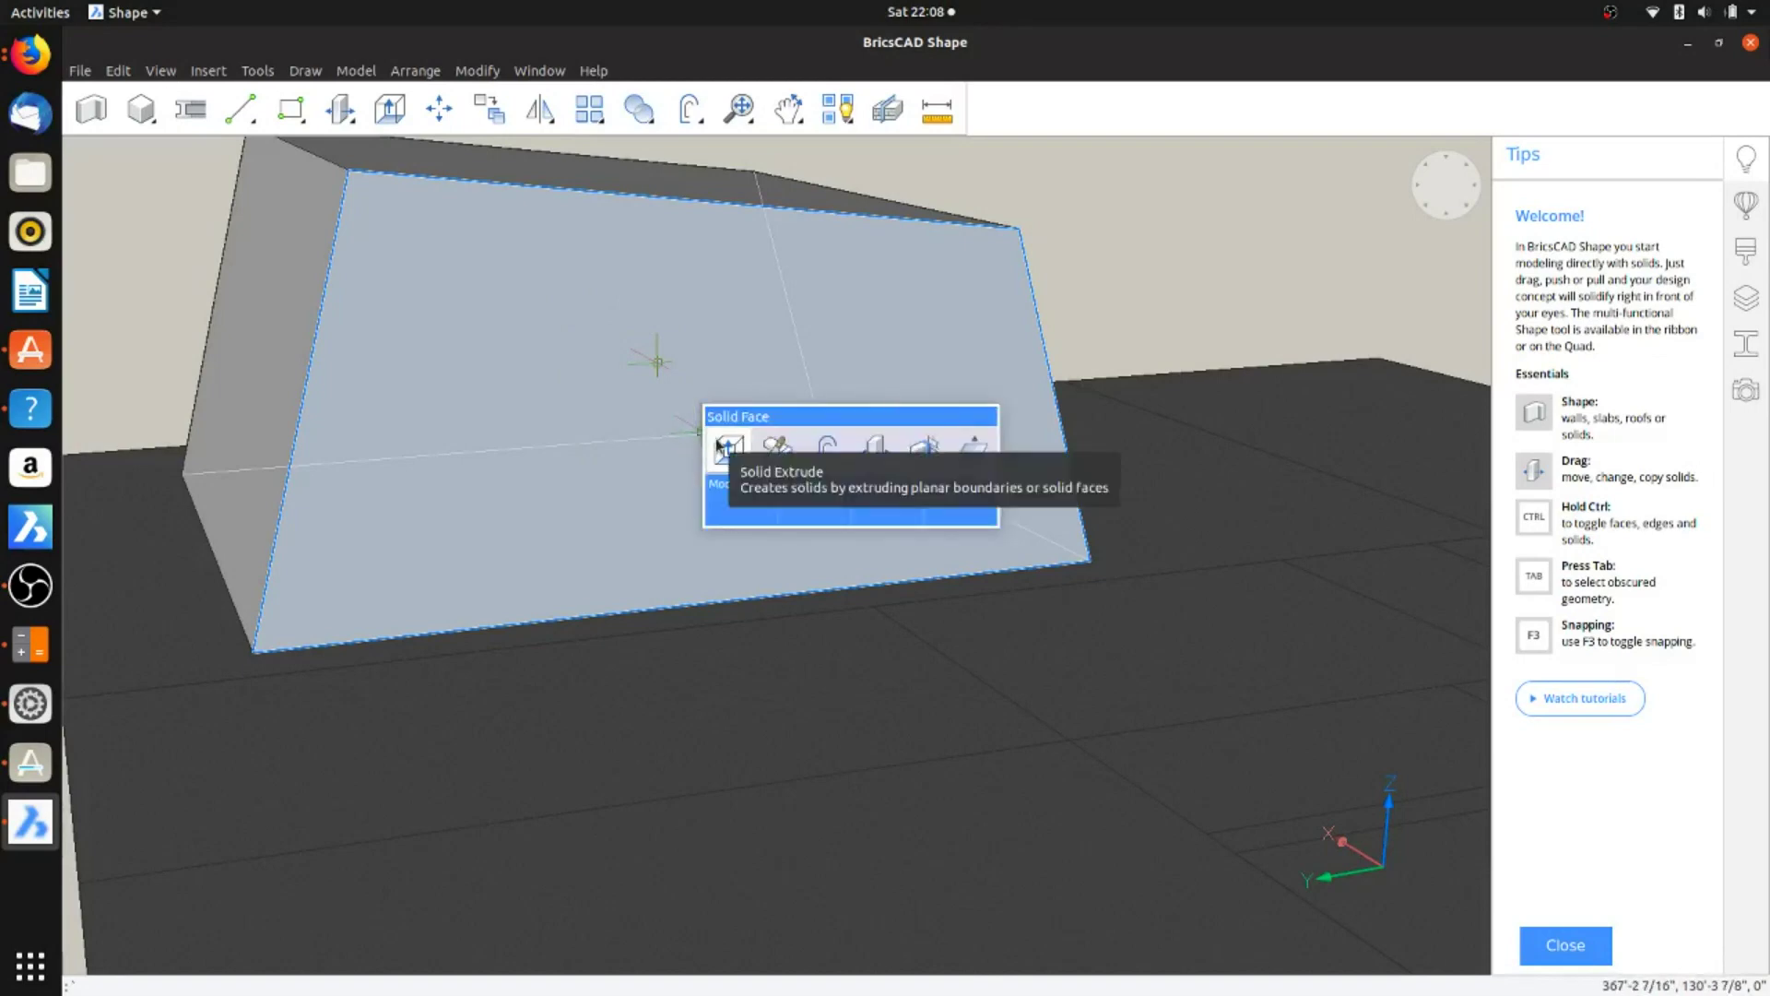
pyautogui.click(827, 450)
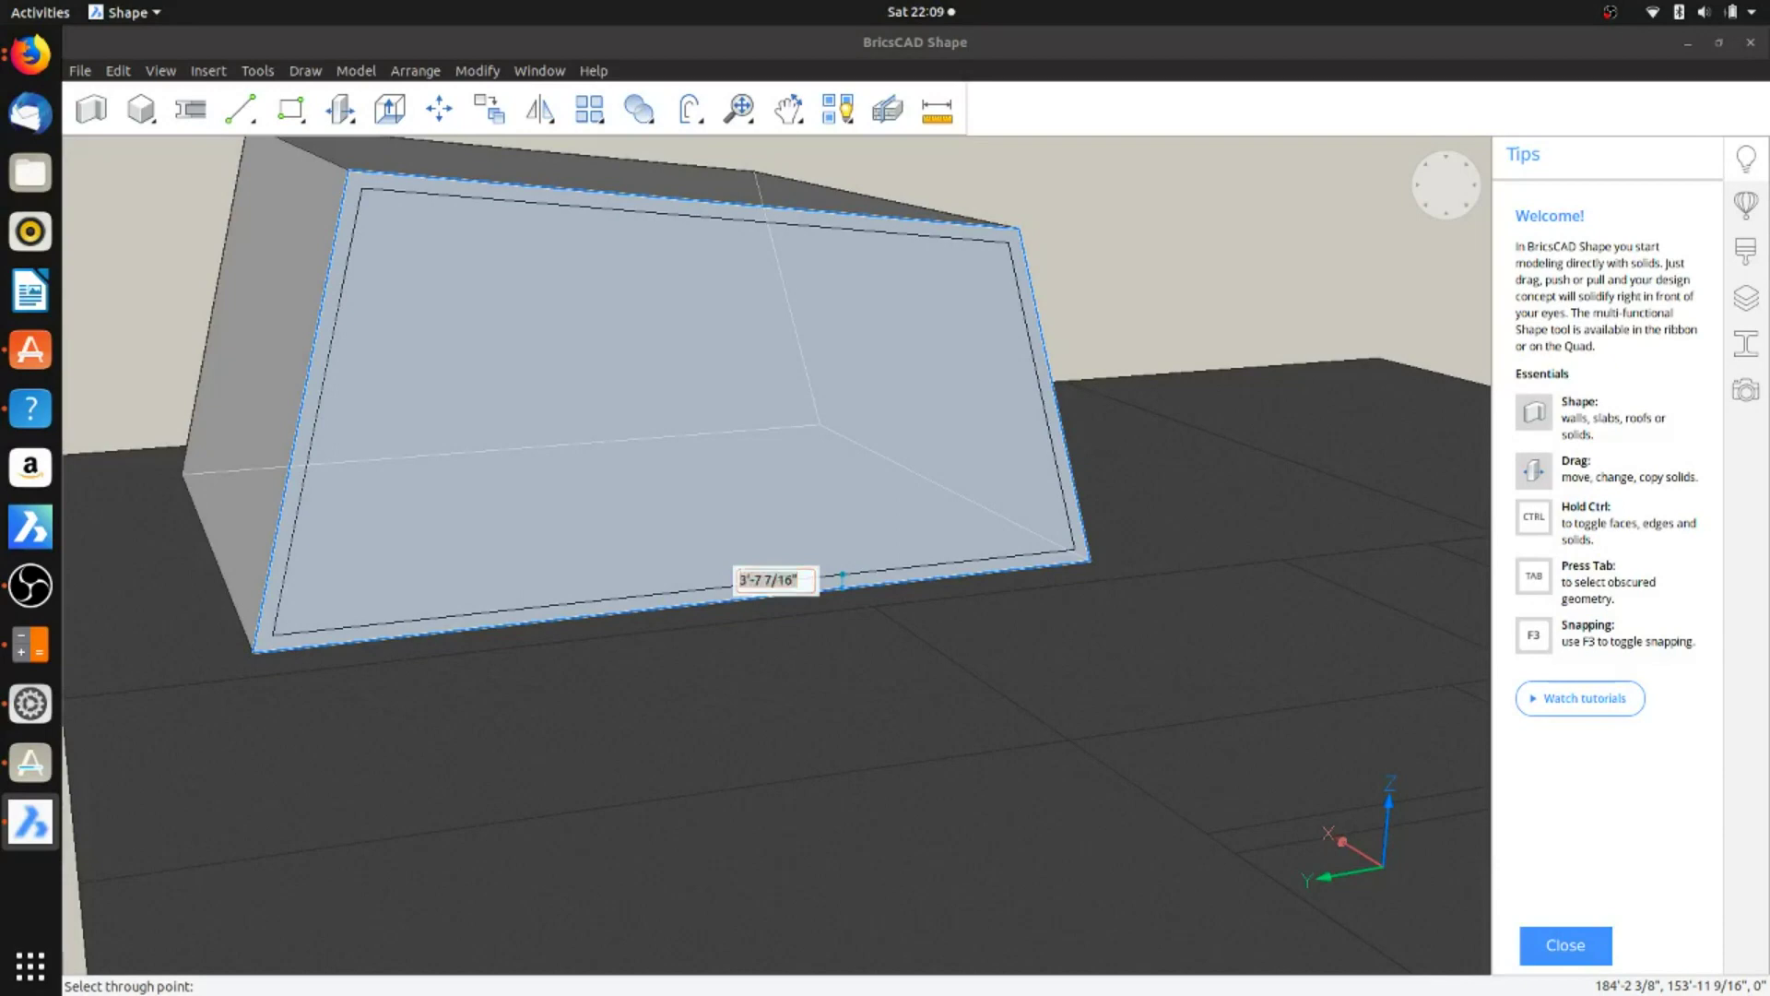
pyautogui.click(842, 578)
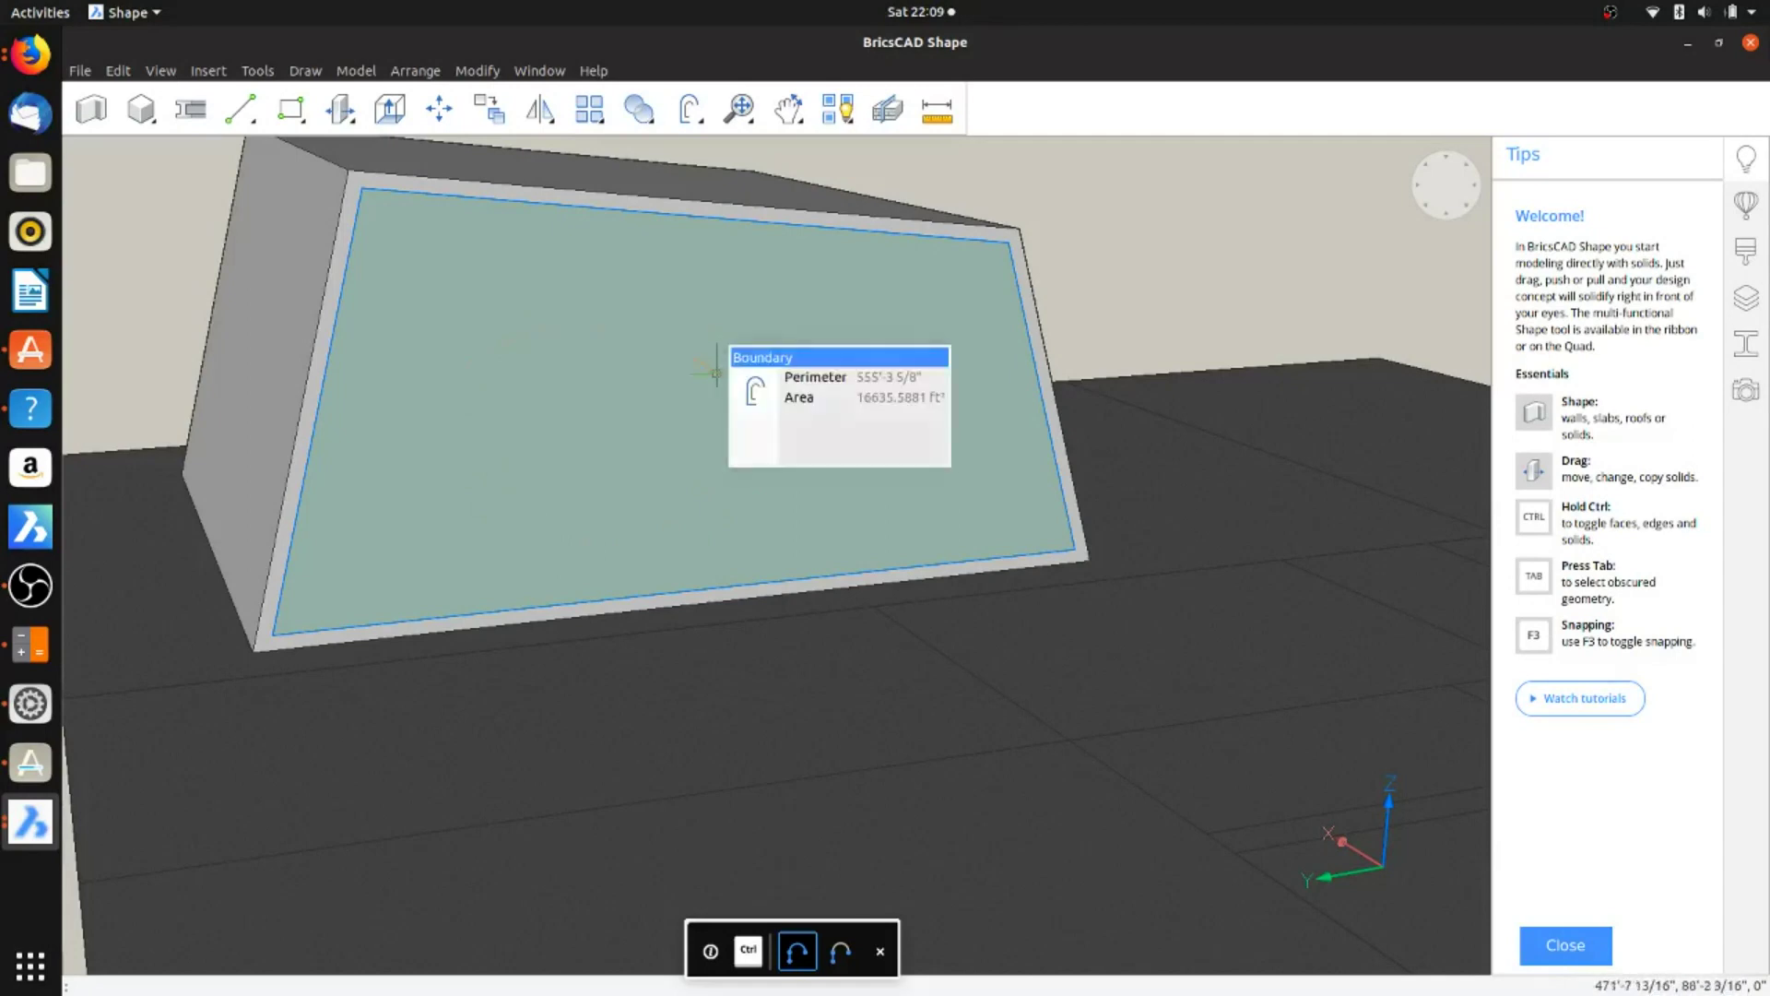
# Step: Extrude the inner boundary on the front face through the whole box to hollow it into an open-ended shell
pyautogui.moveTo(701, 374)
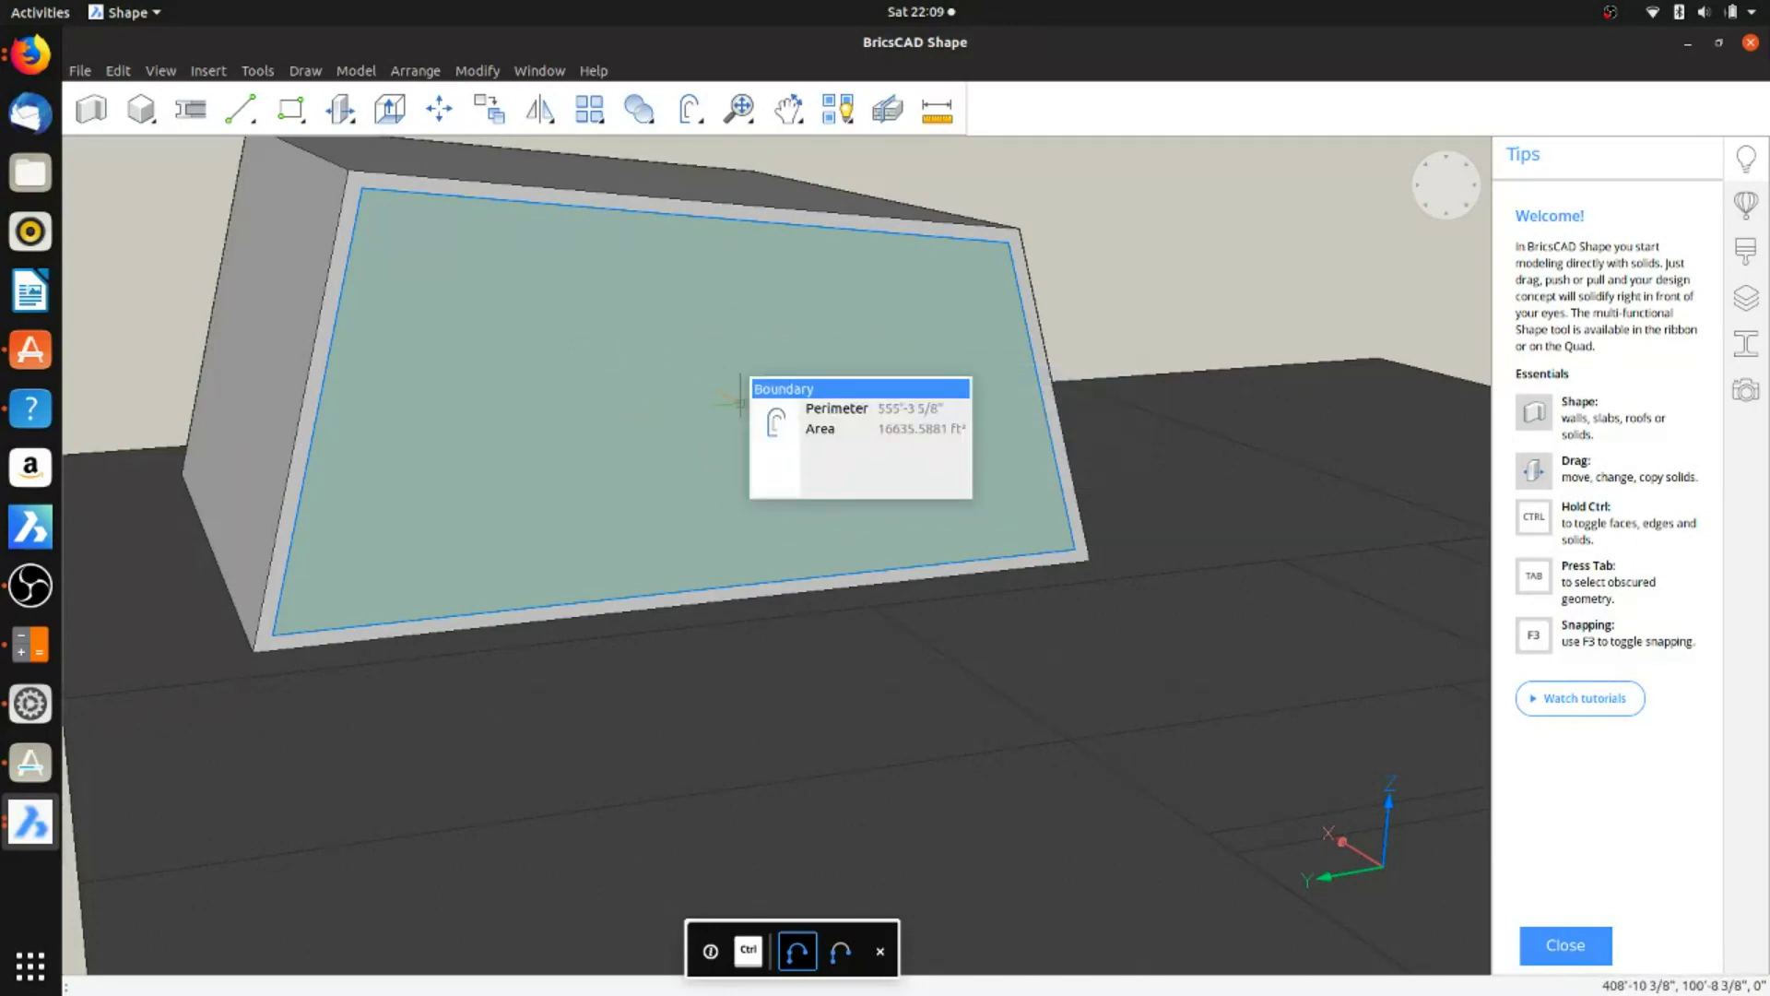
pyautogui.moveTo(771, 415)
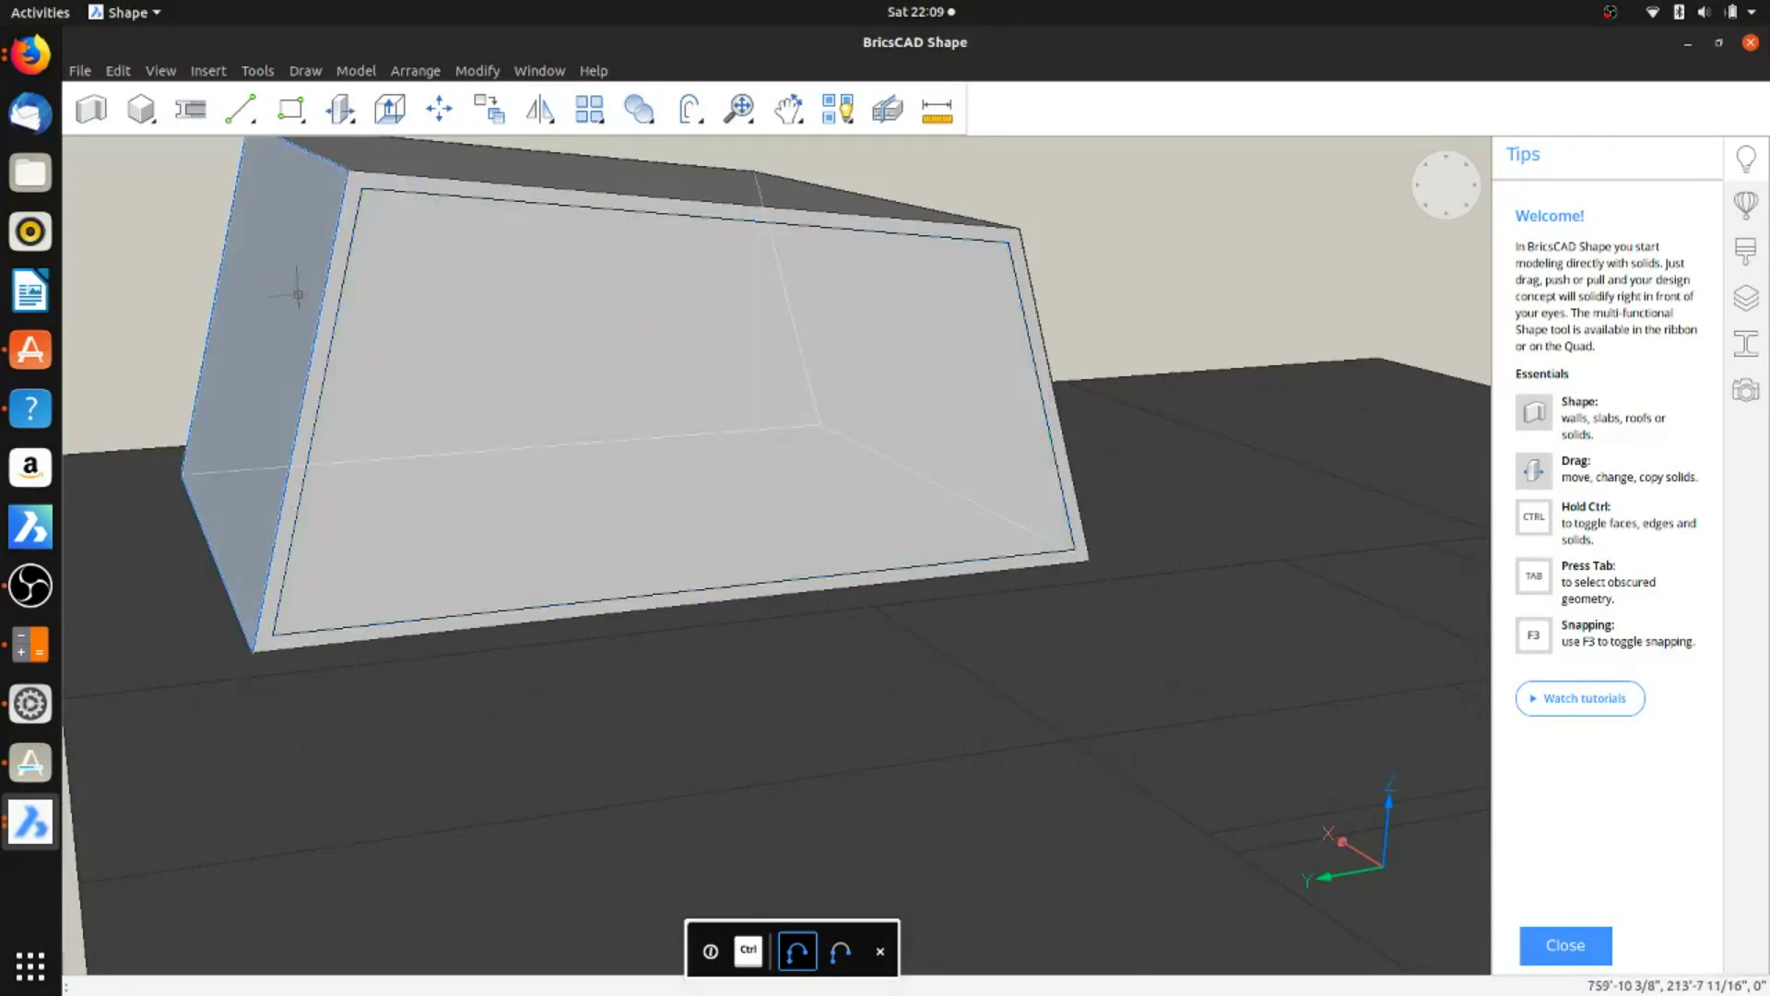
pyautogui.moveTo(327, 313)
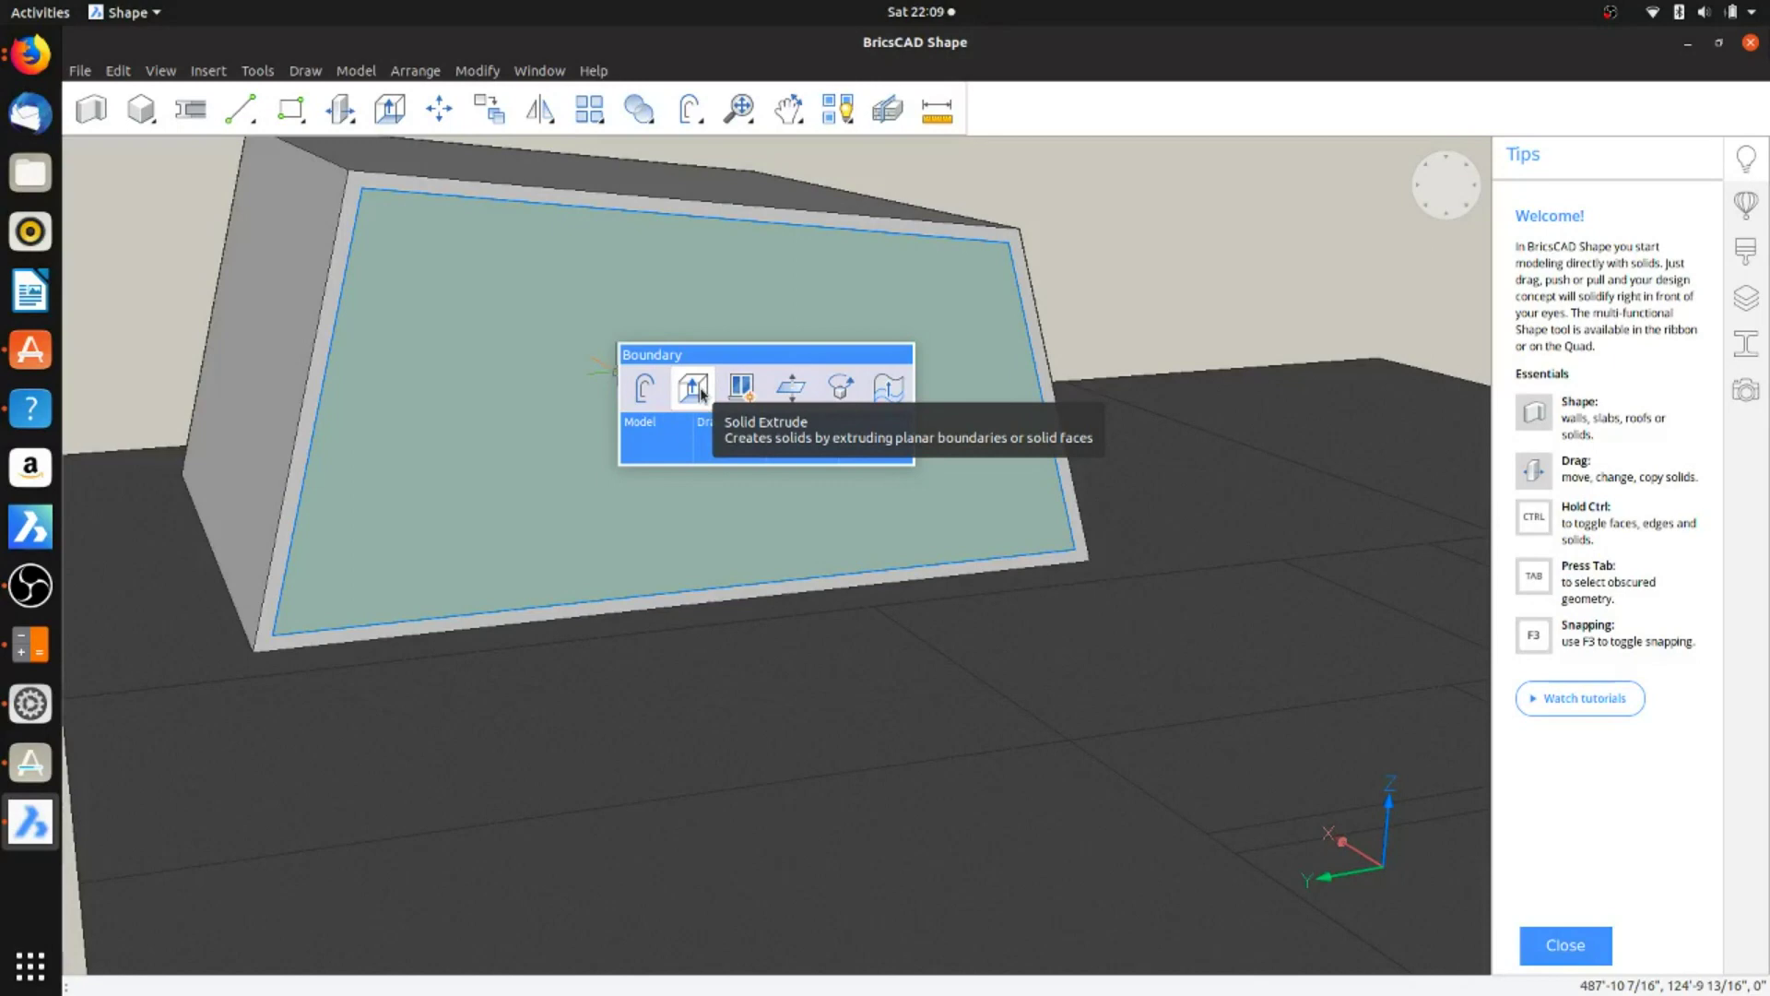
pyautogui.click(701, 393)
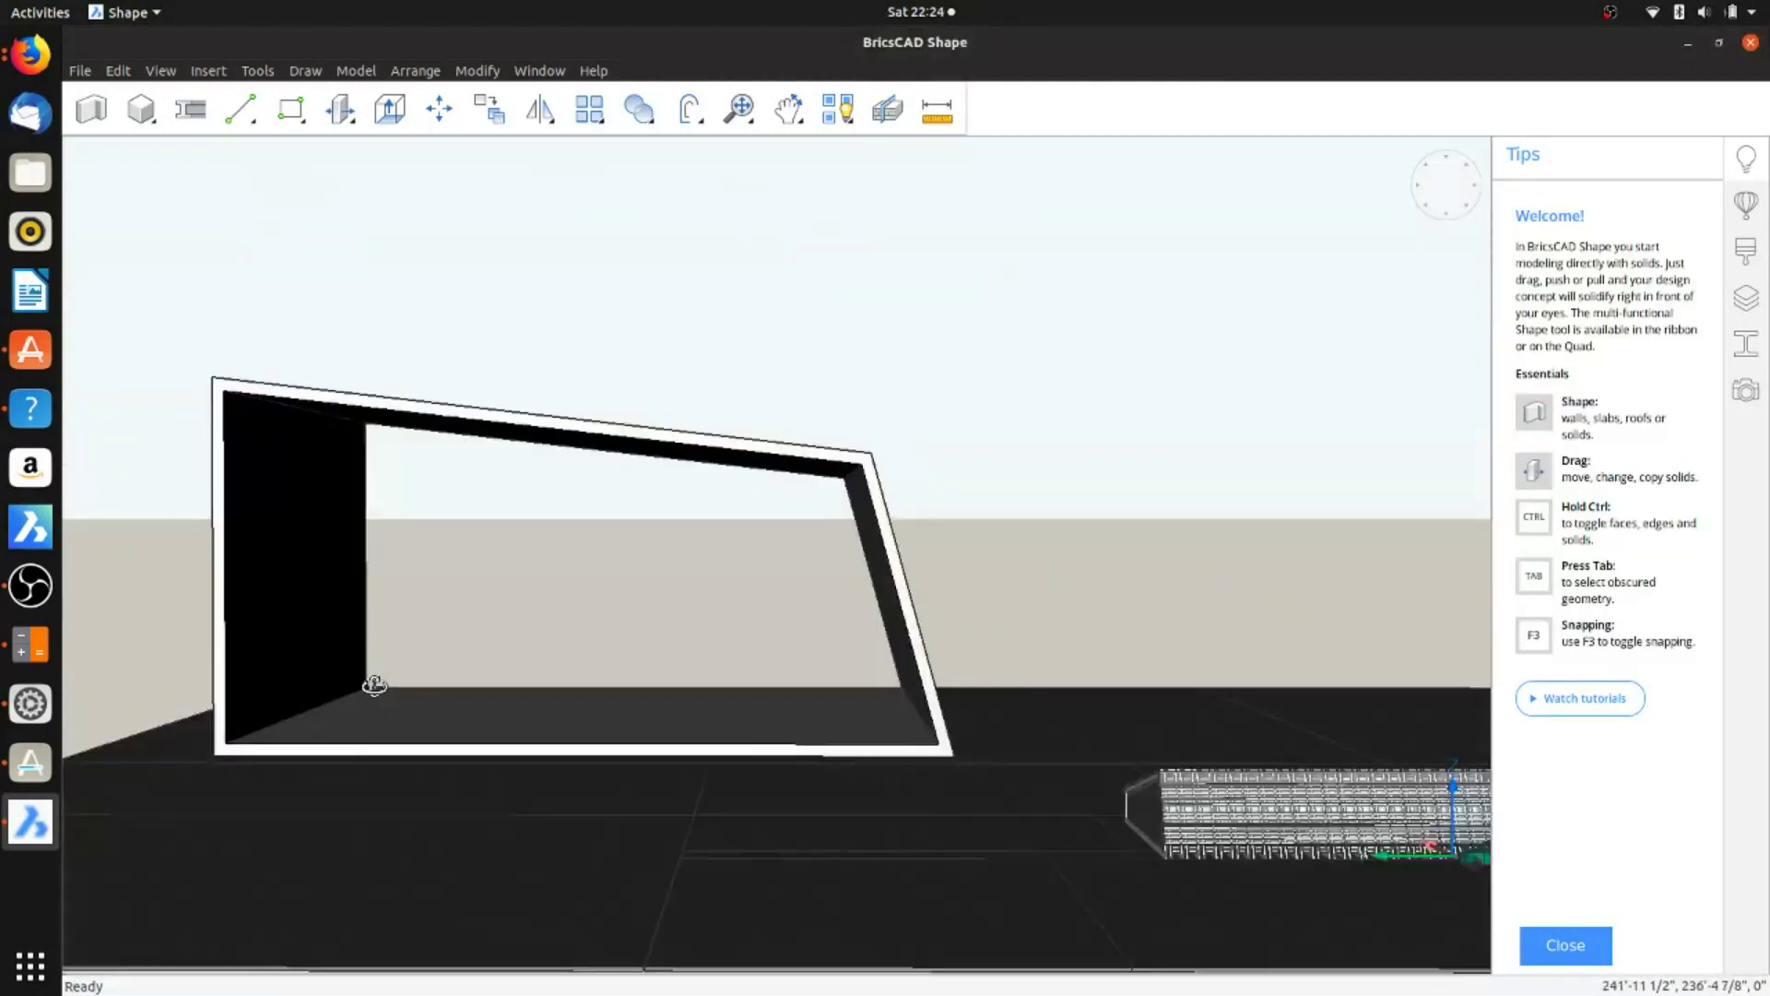
pyautogui.keyDown('shift'); pyautogui.moveTo(374, 685); pyautogui.dragTo(456, 718, button='middle'); pyautogui.keyUp('shift')
pyautogui.moveTo(602, 676)
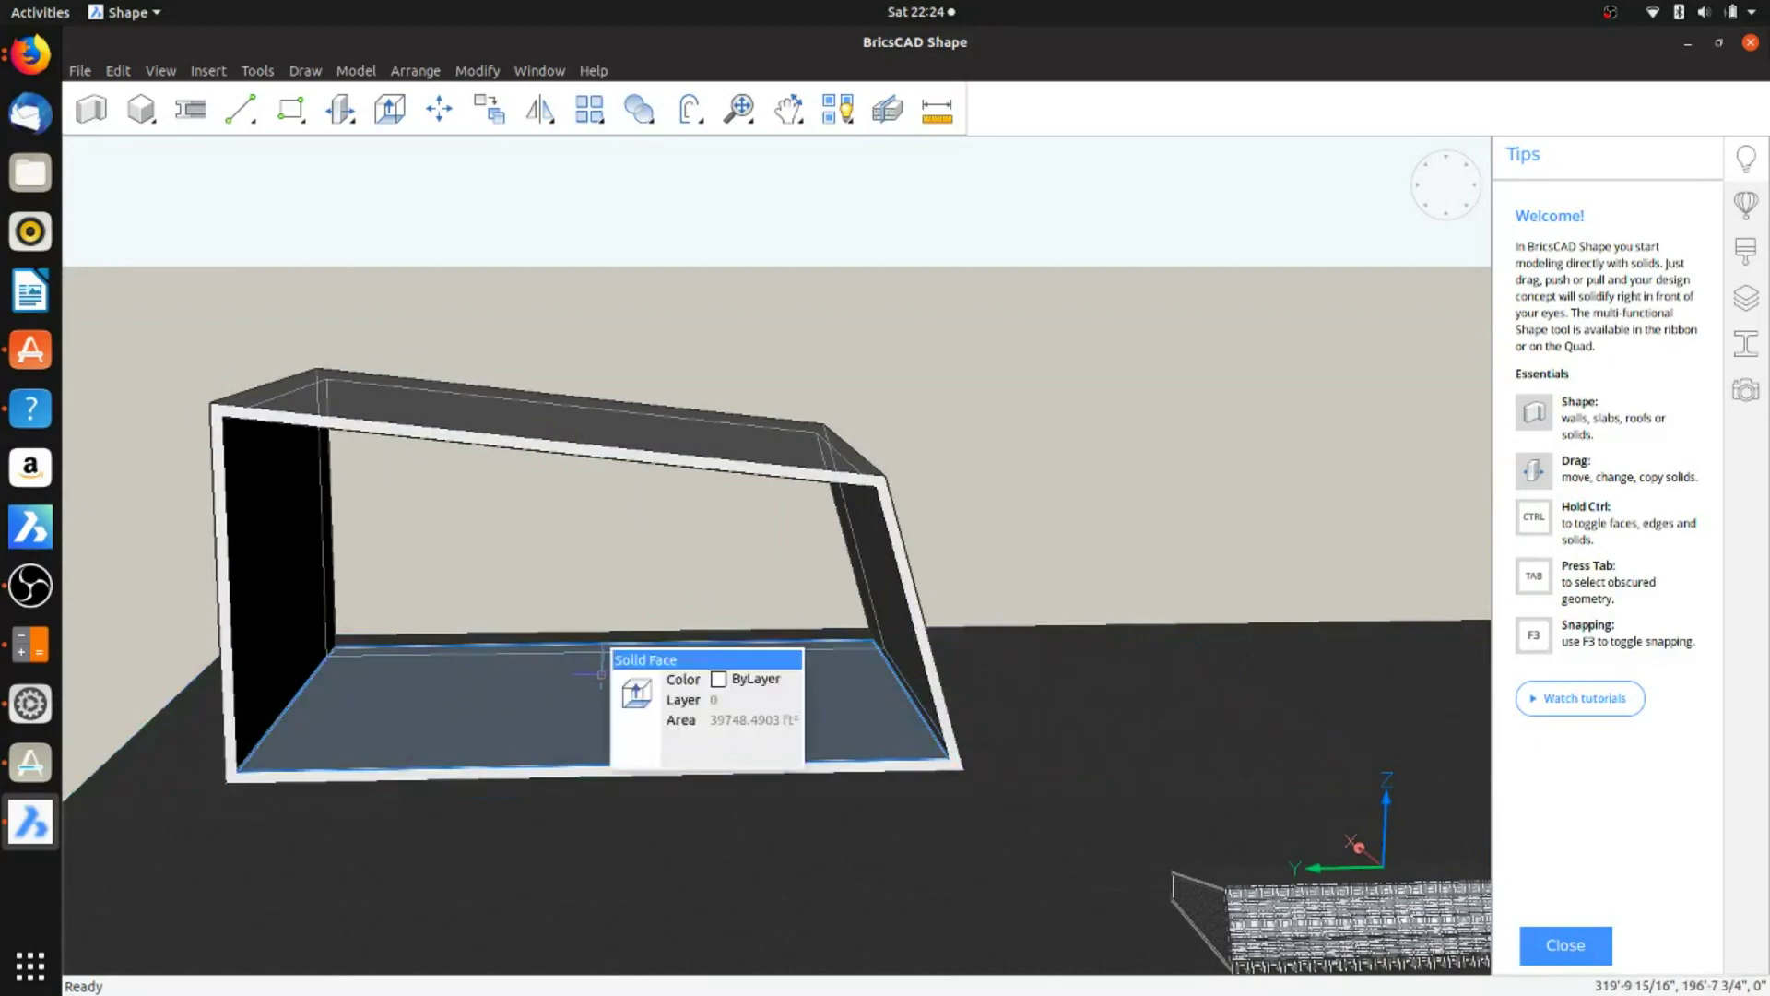
pyautogui.click(733, 698)
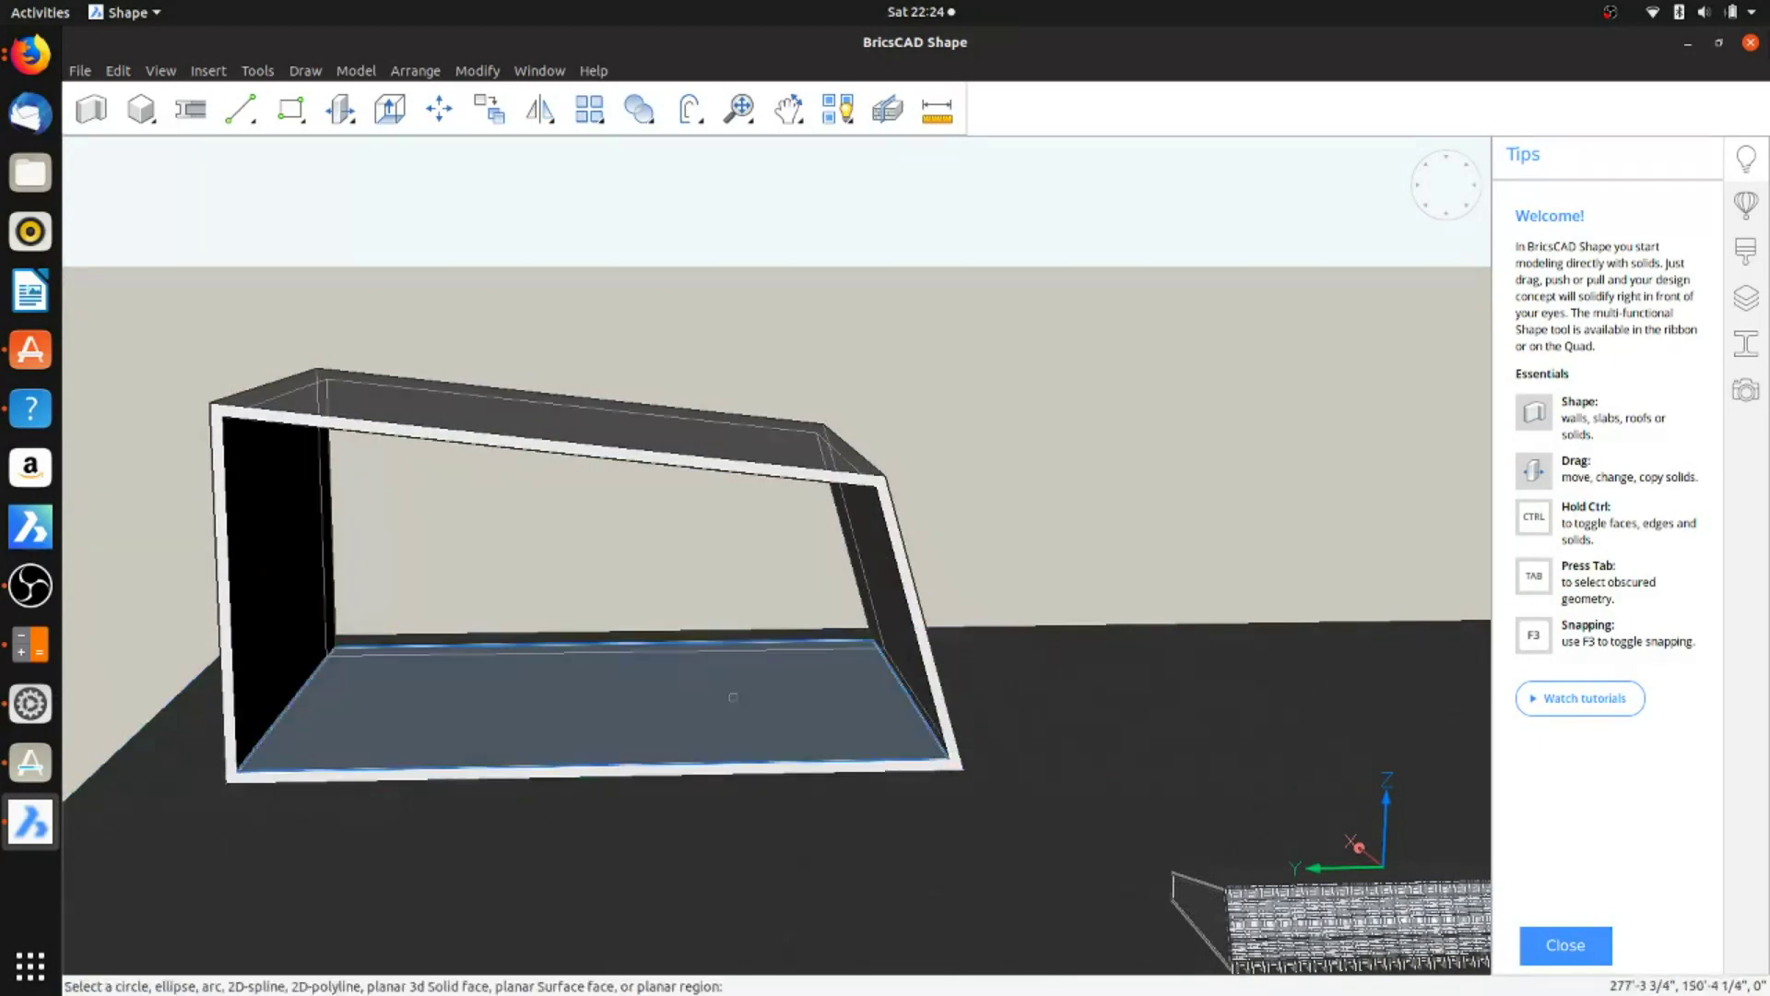
pyautogui.click(726, 697)
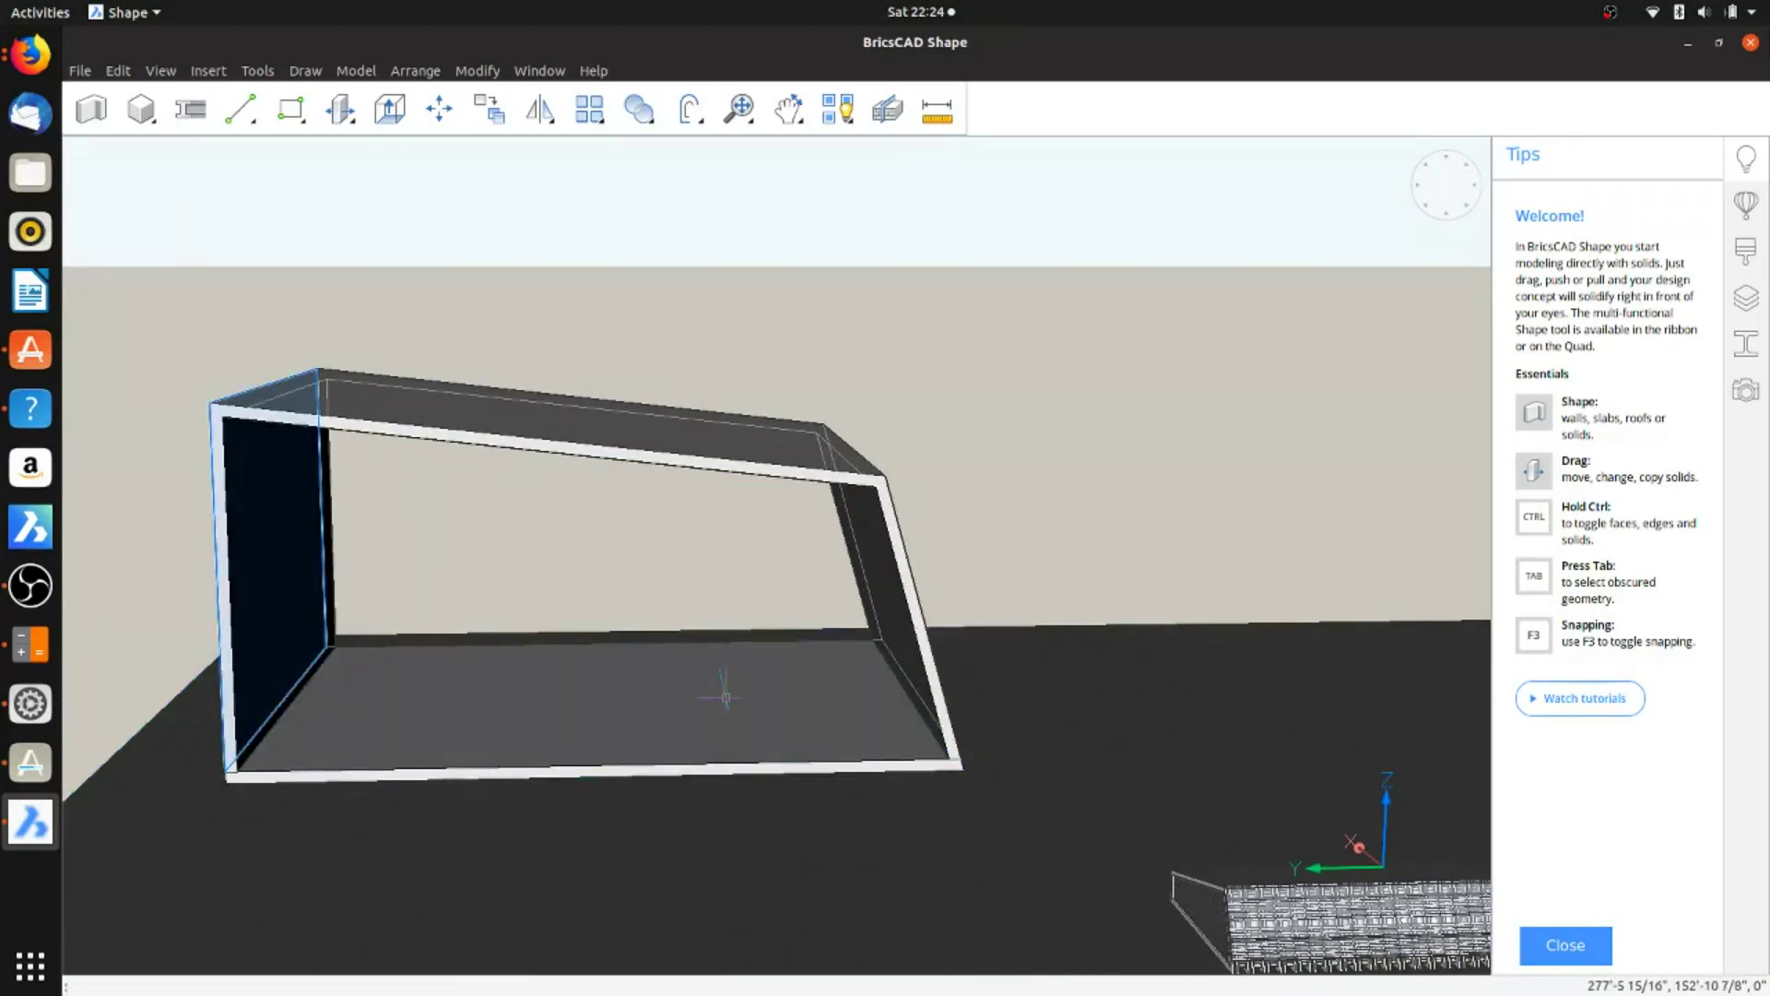
pyautogui.click(705, 686)
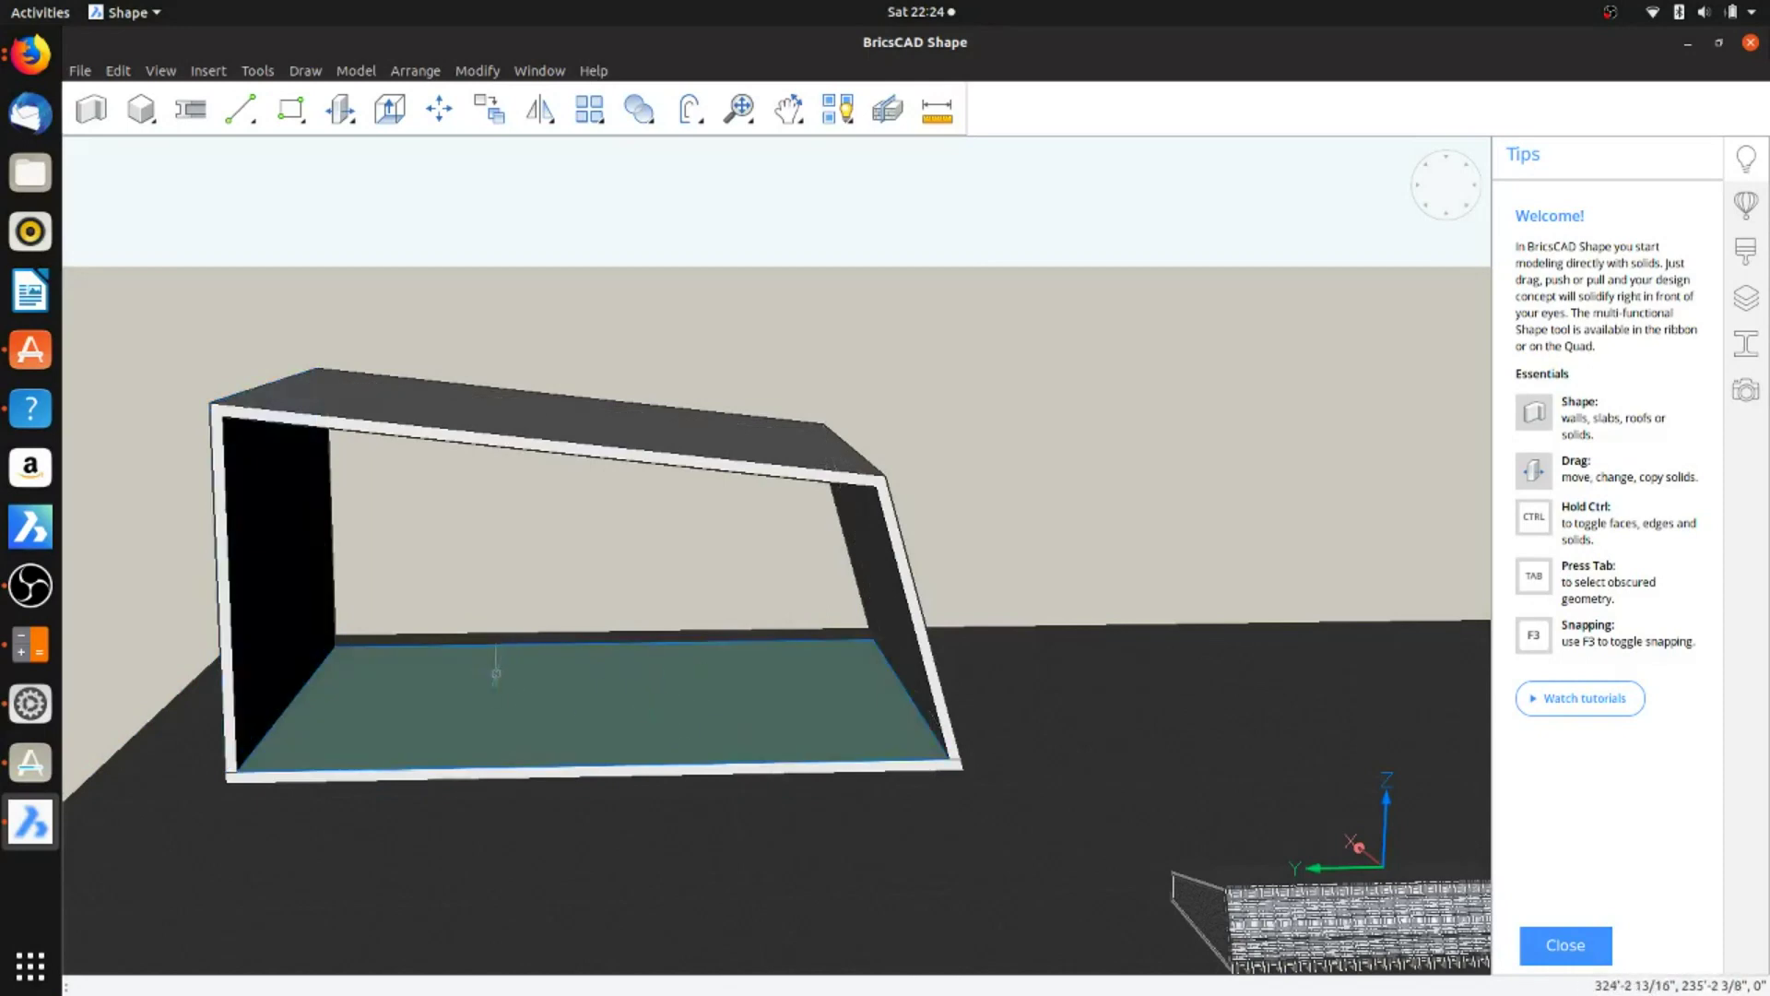
# Step: Examine the hollow shell's interior floor, walls and open ends from several angles
pyautogui.moveTo(530, 671); pyautogui.dragTo(513, 767, button='middle')
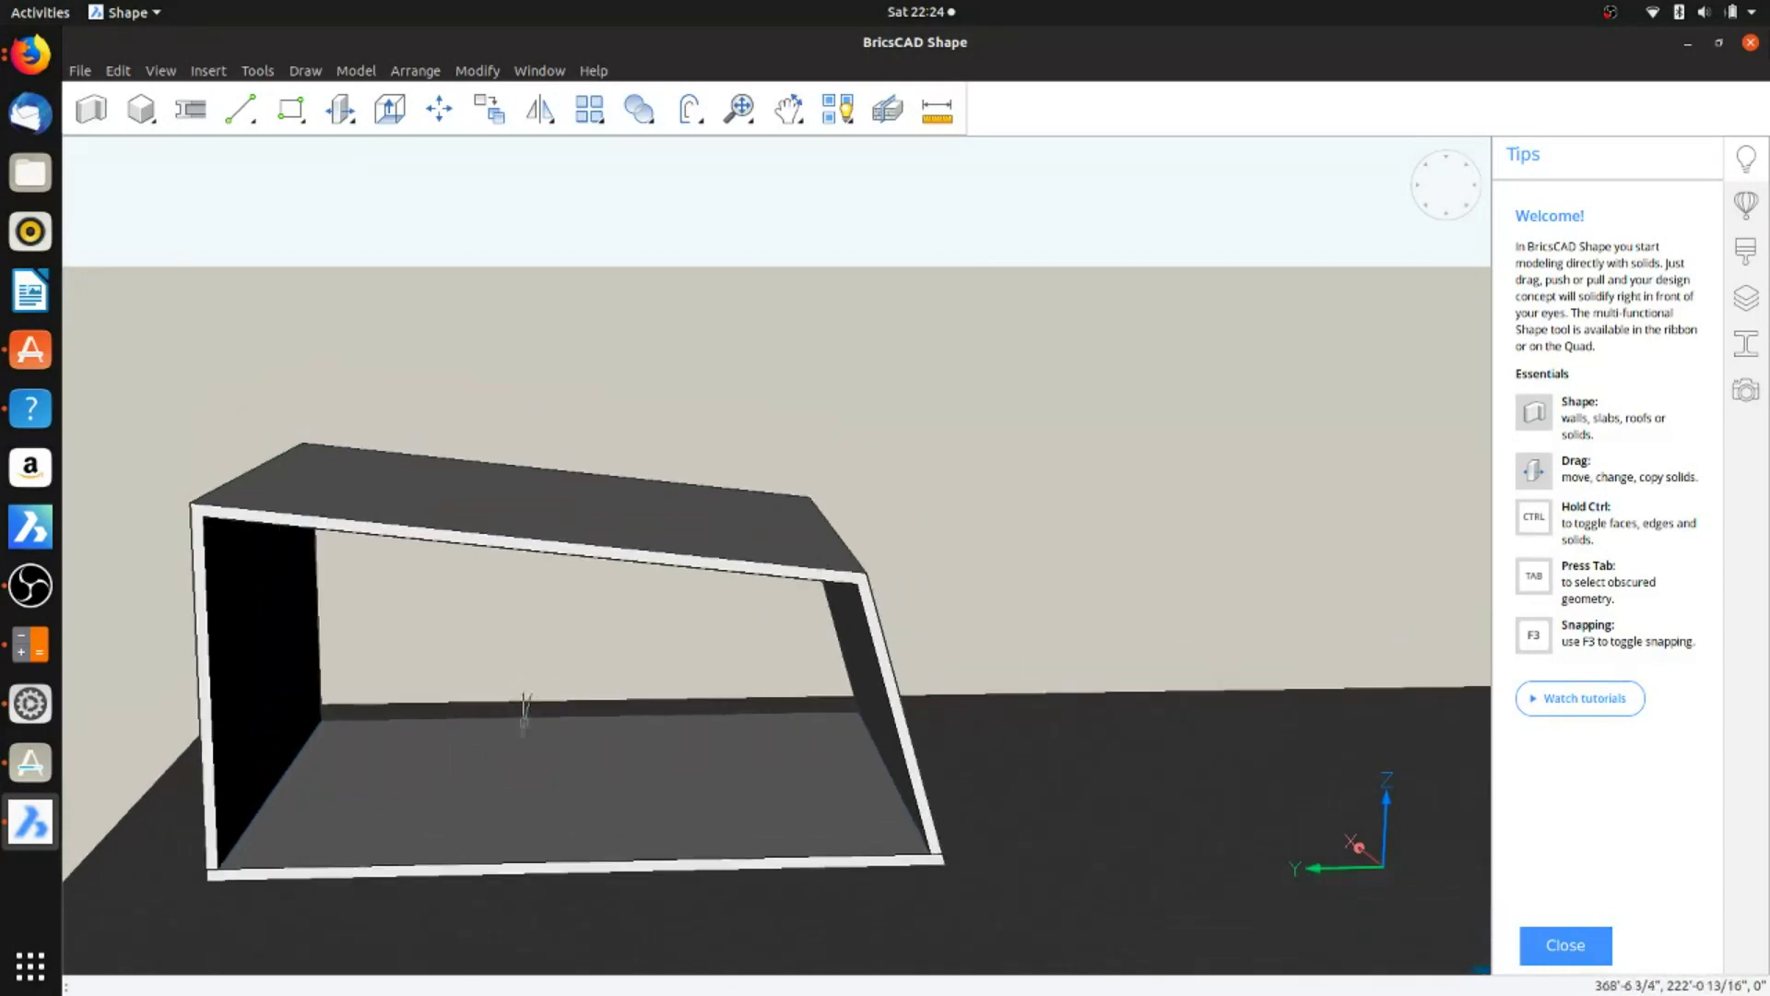
pyautogui.scroll(5, 443, 621)
pyautogui.keyDown('shift'); pyautogui.moveTo(454, 621); pyautogui.dragTo(848, 750, button='middle'); pyautogui.keyUp('shift')
pyautogui.scroll(-3, 977, 802)
pyautogui.scroll(-2, 977, 805)
pyautogui.moveTo(977, 829); pyautogui.dragTo(912, 821, button='middle')
pyautogui.scroll(5, 890, 814)
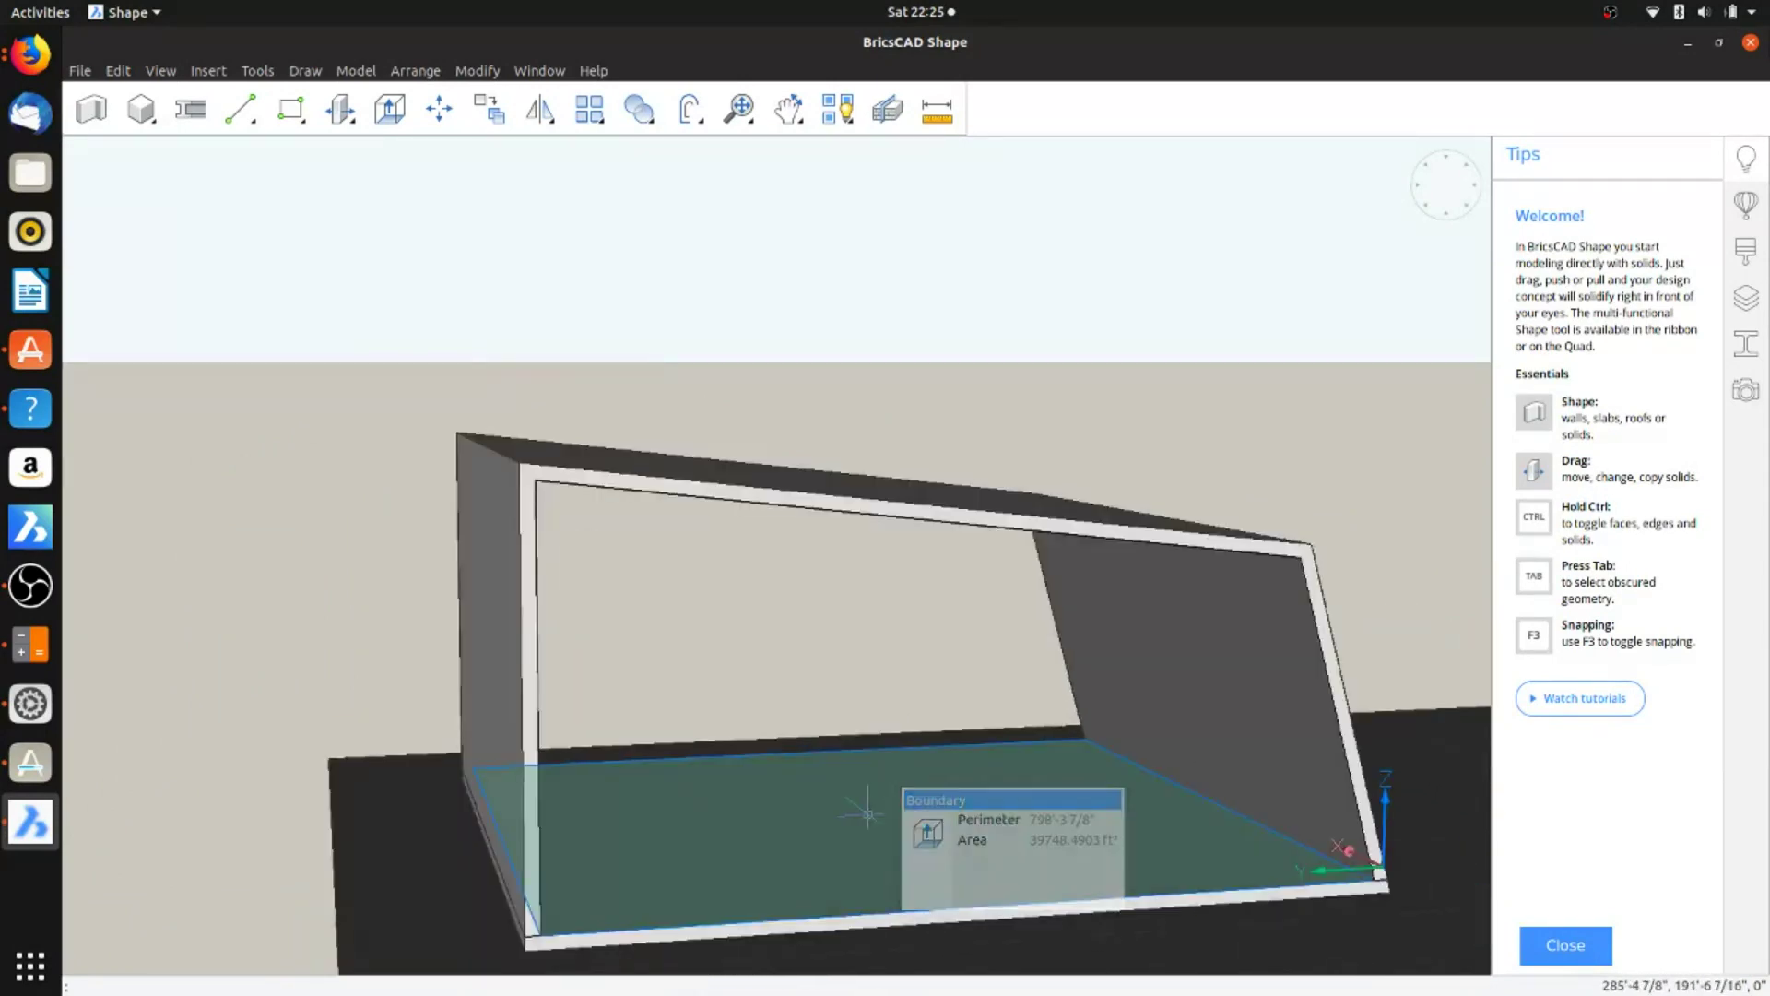
pyautogui.keyDown('shift'); pyautogui.moveTo(861, 806); pyautogui.dragTo(798, 826, button='middle'); pyautogui.keyUp('shift')
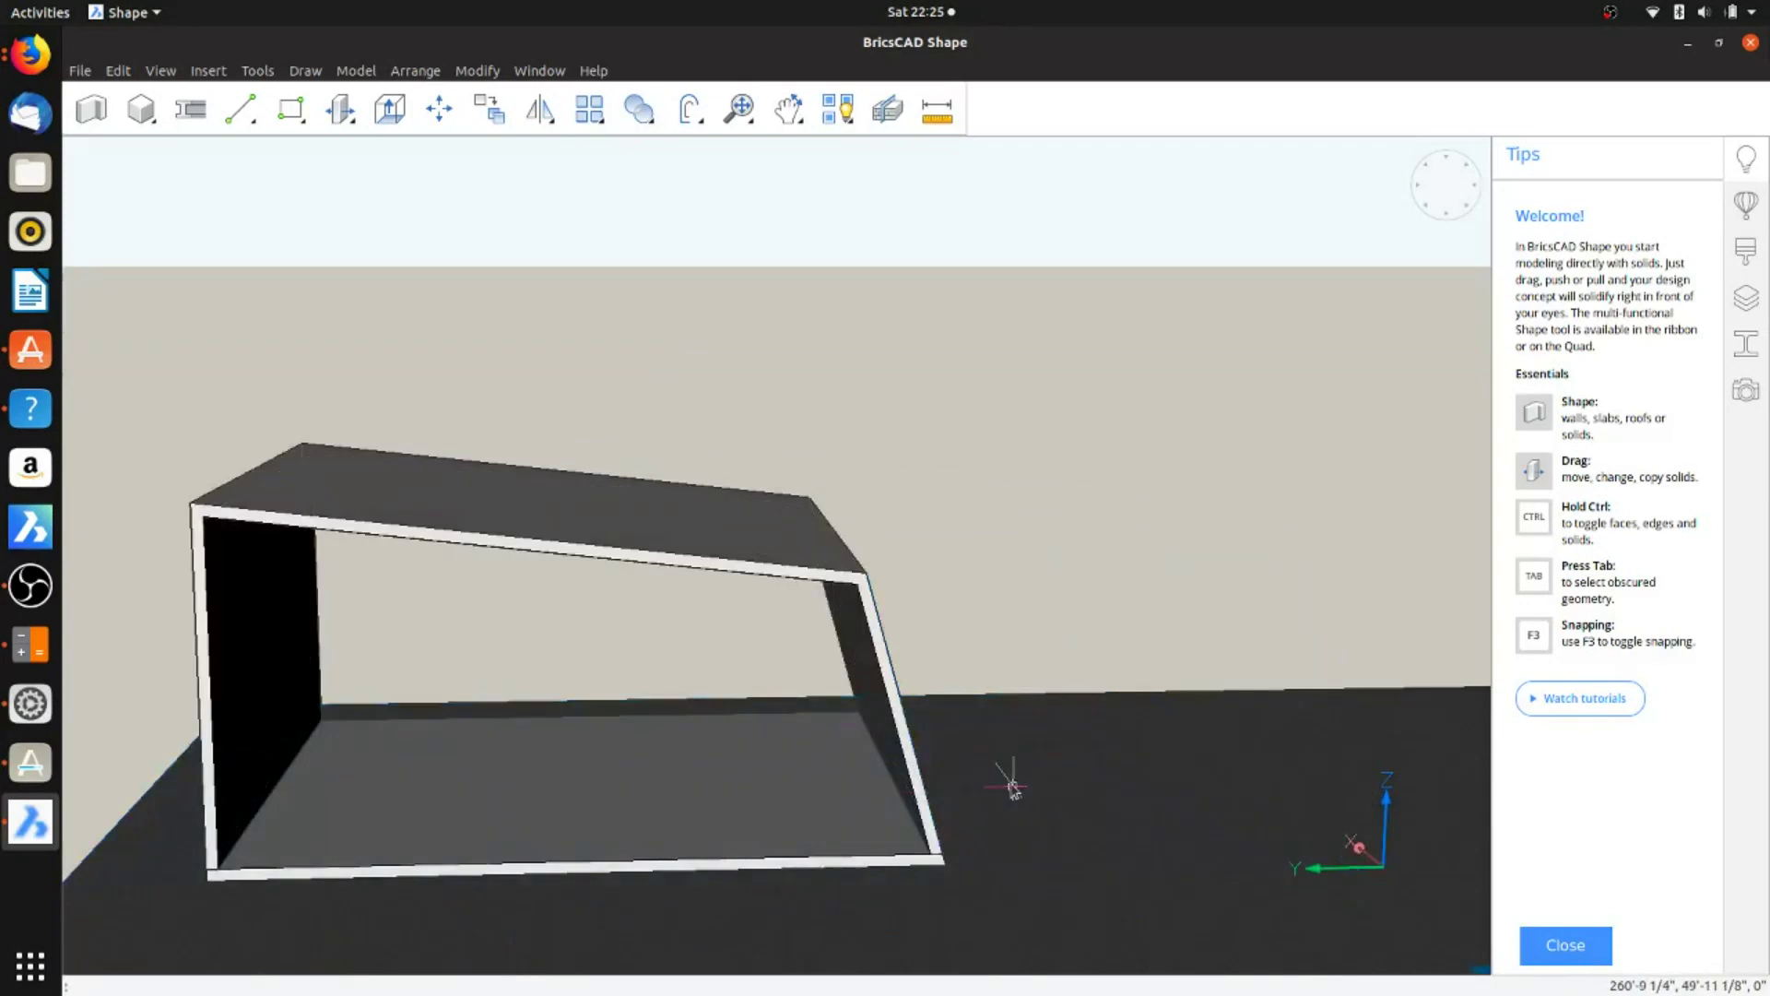
pyautogui.moveTo(1003, 876); pyautogui.dragTo(1019, 786, button='middle')
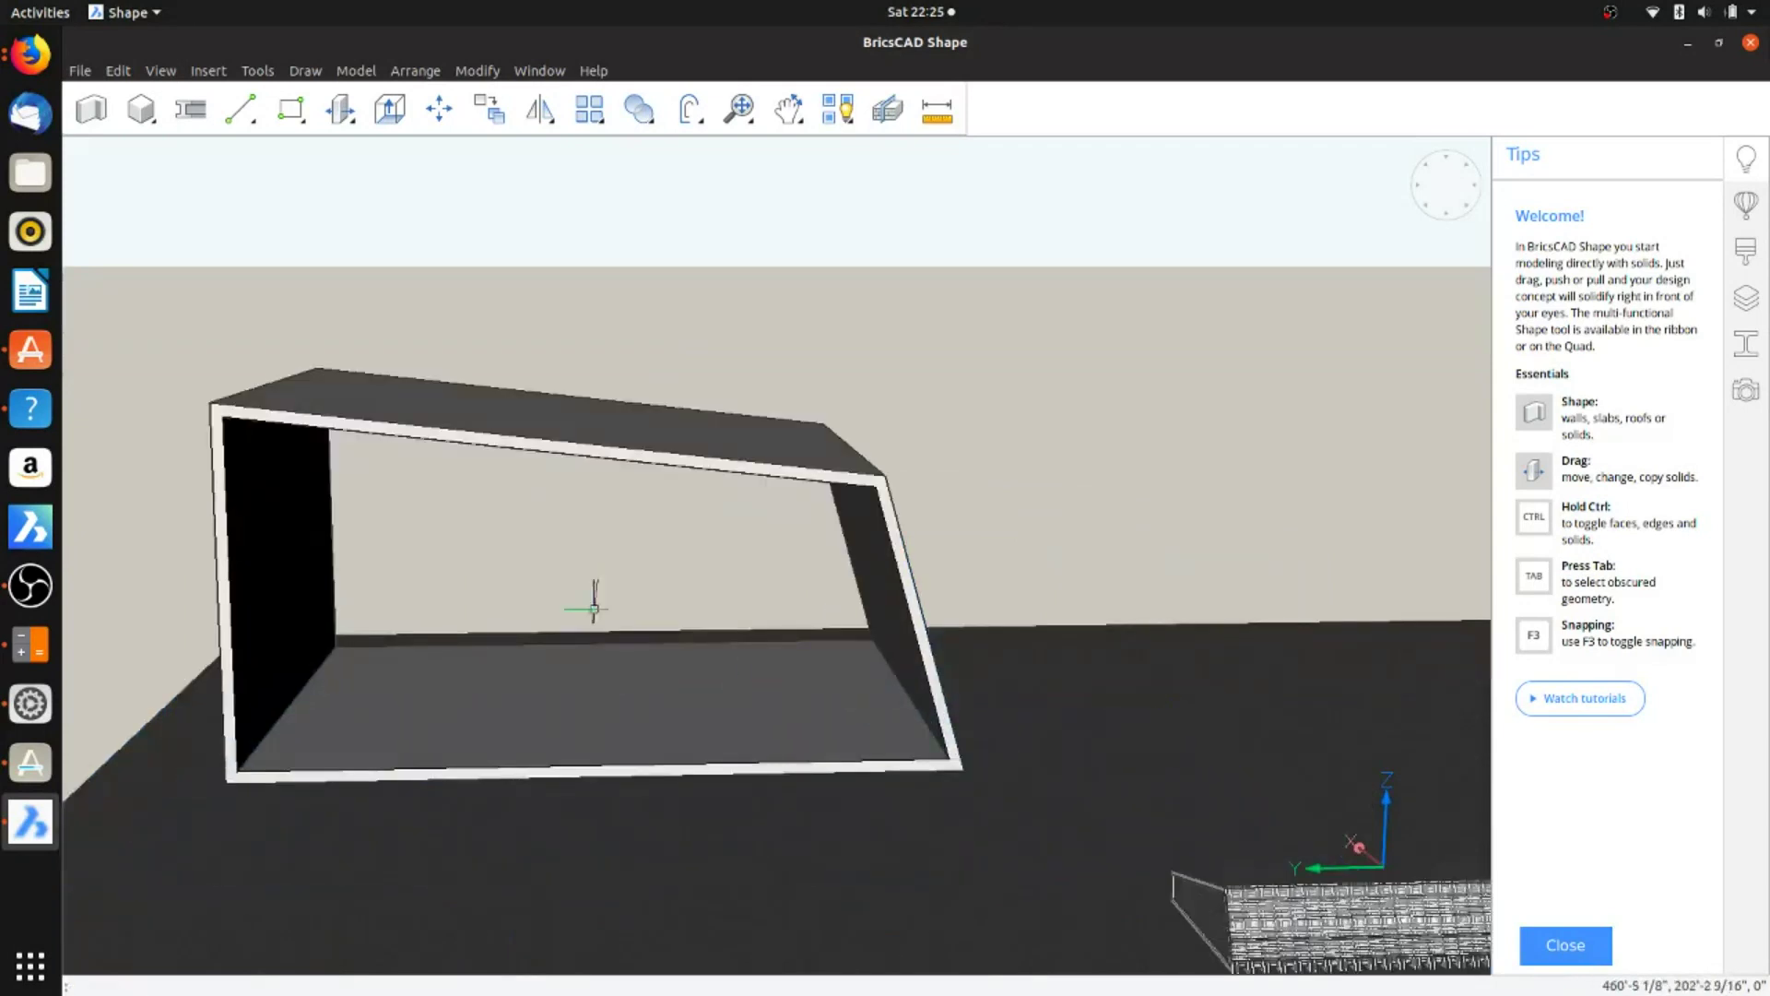
pyautogui.click(112, 71)
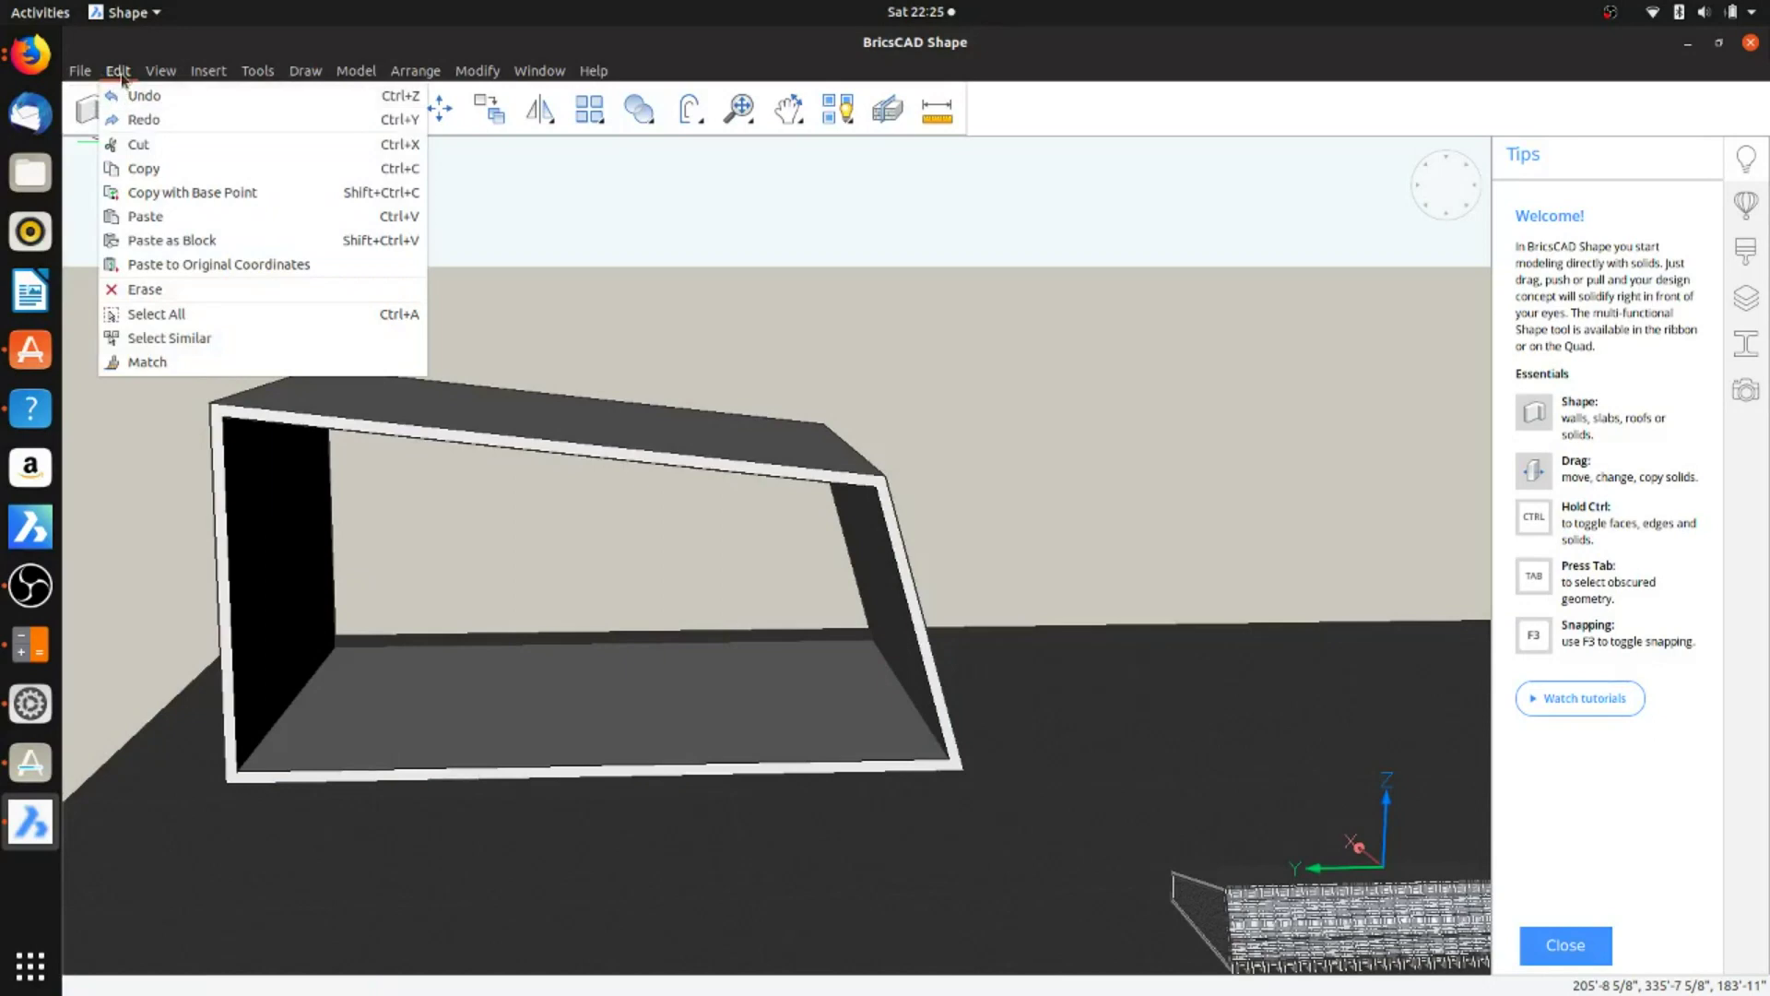
pyautogui.click(560, 574)
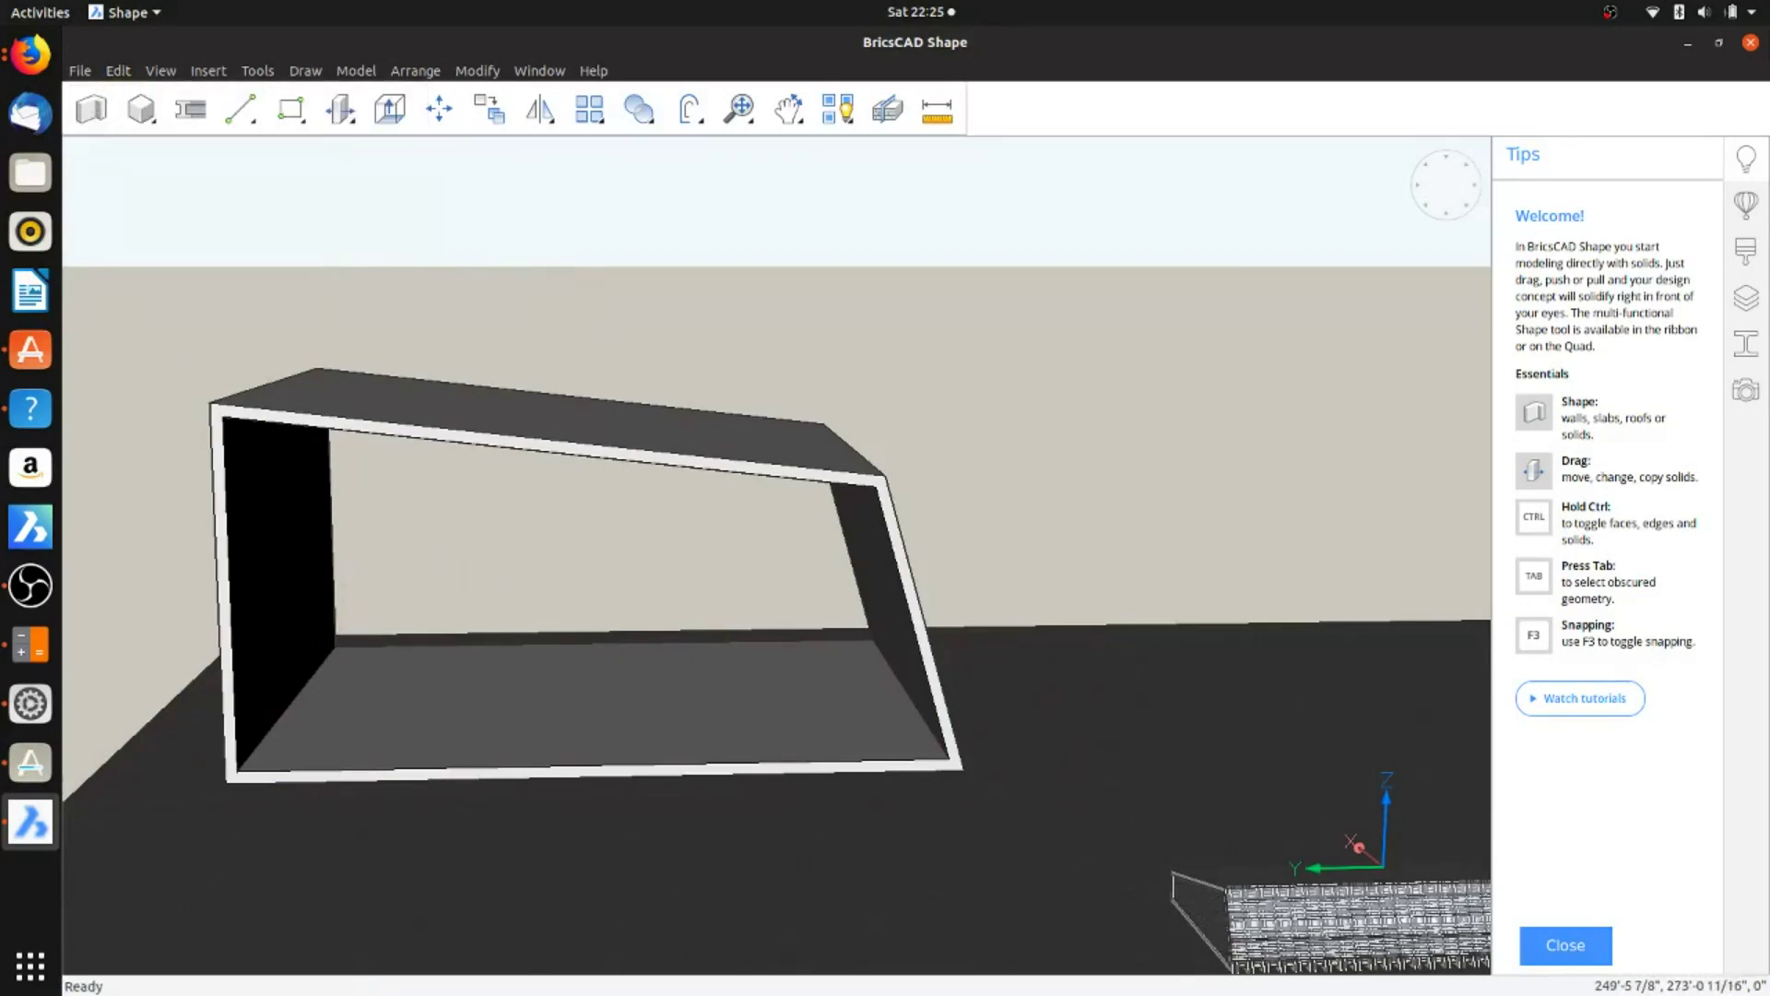
# Step: Offset the outline of the shell's front rim face inward by about 1'-4 13/16"
pyautogui.scroll(5, 364, 719)
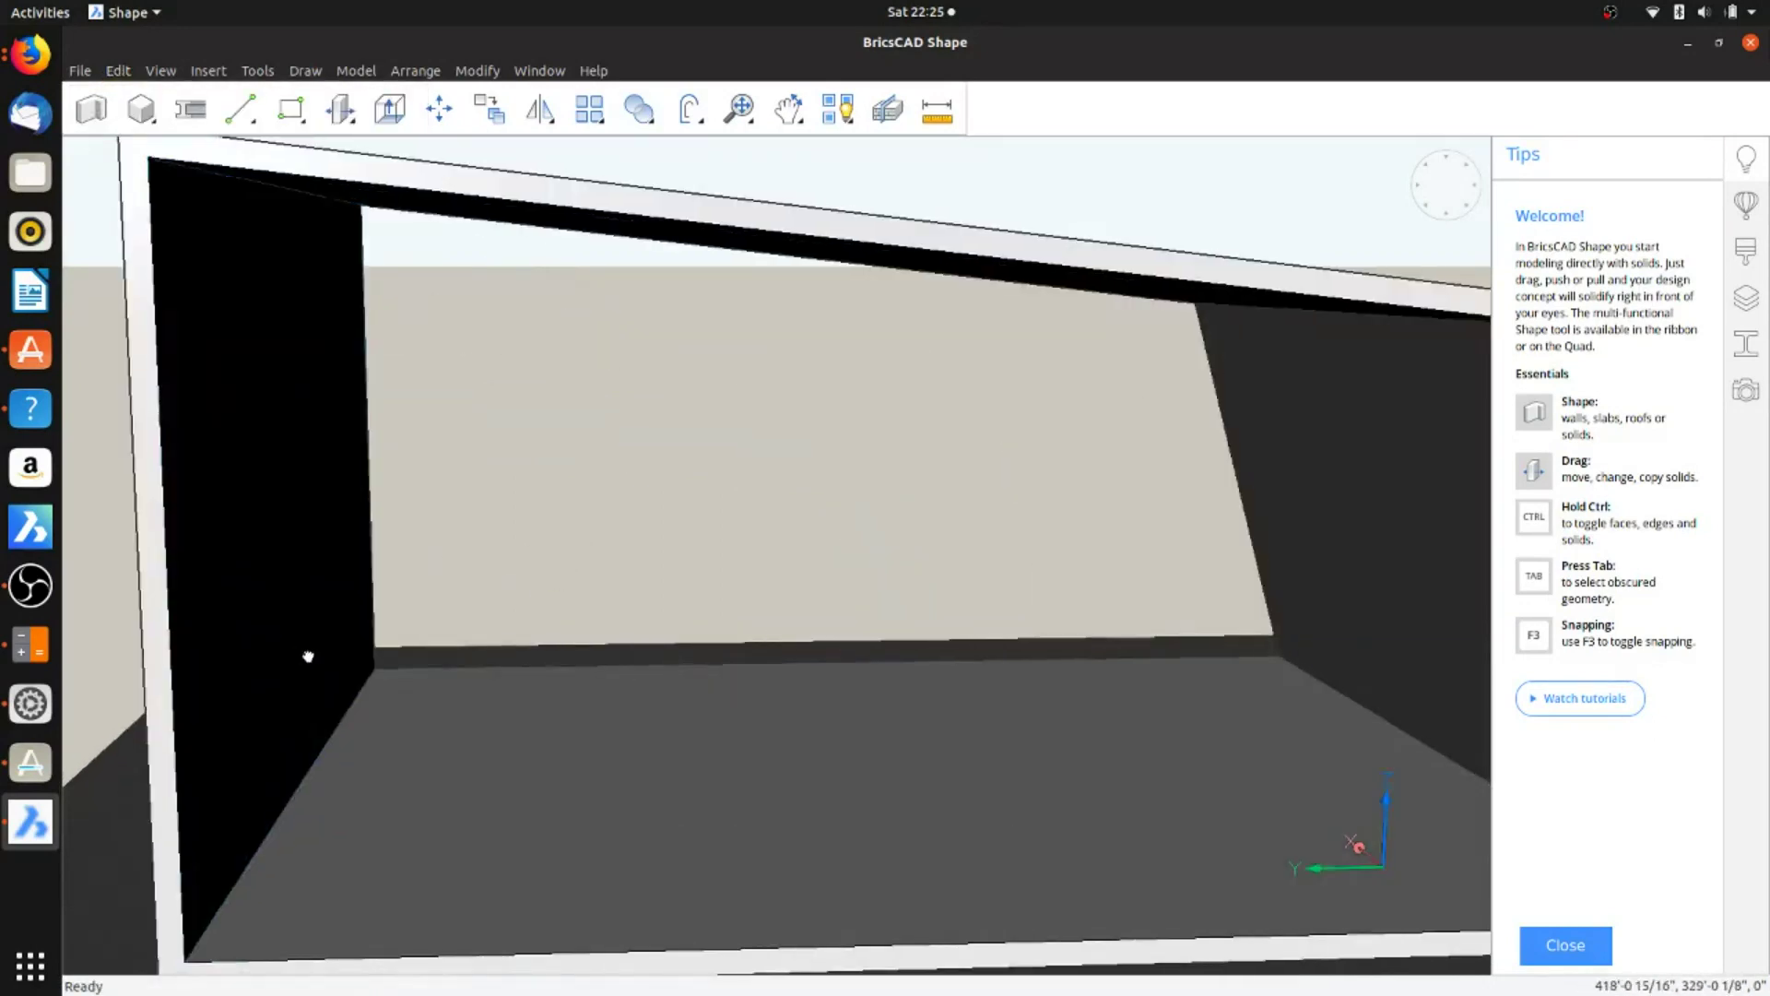
pyautogui.scroll(-5, 395, 648)
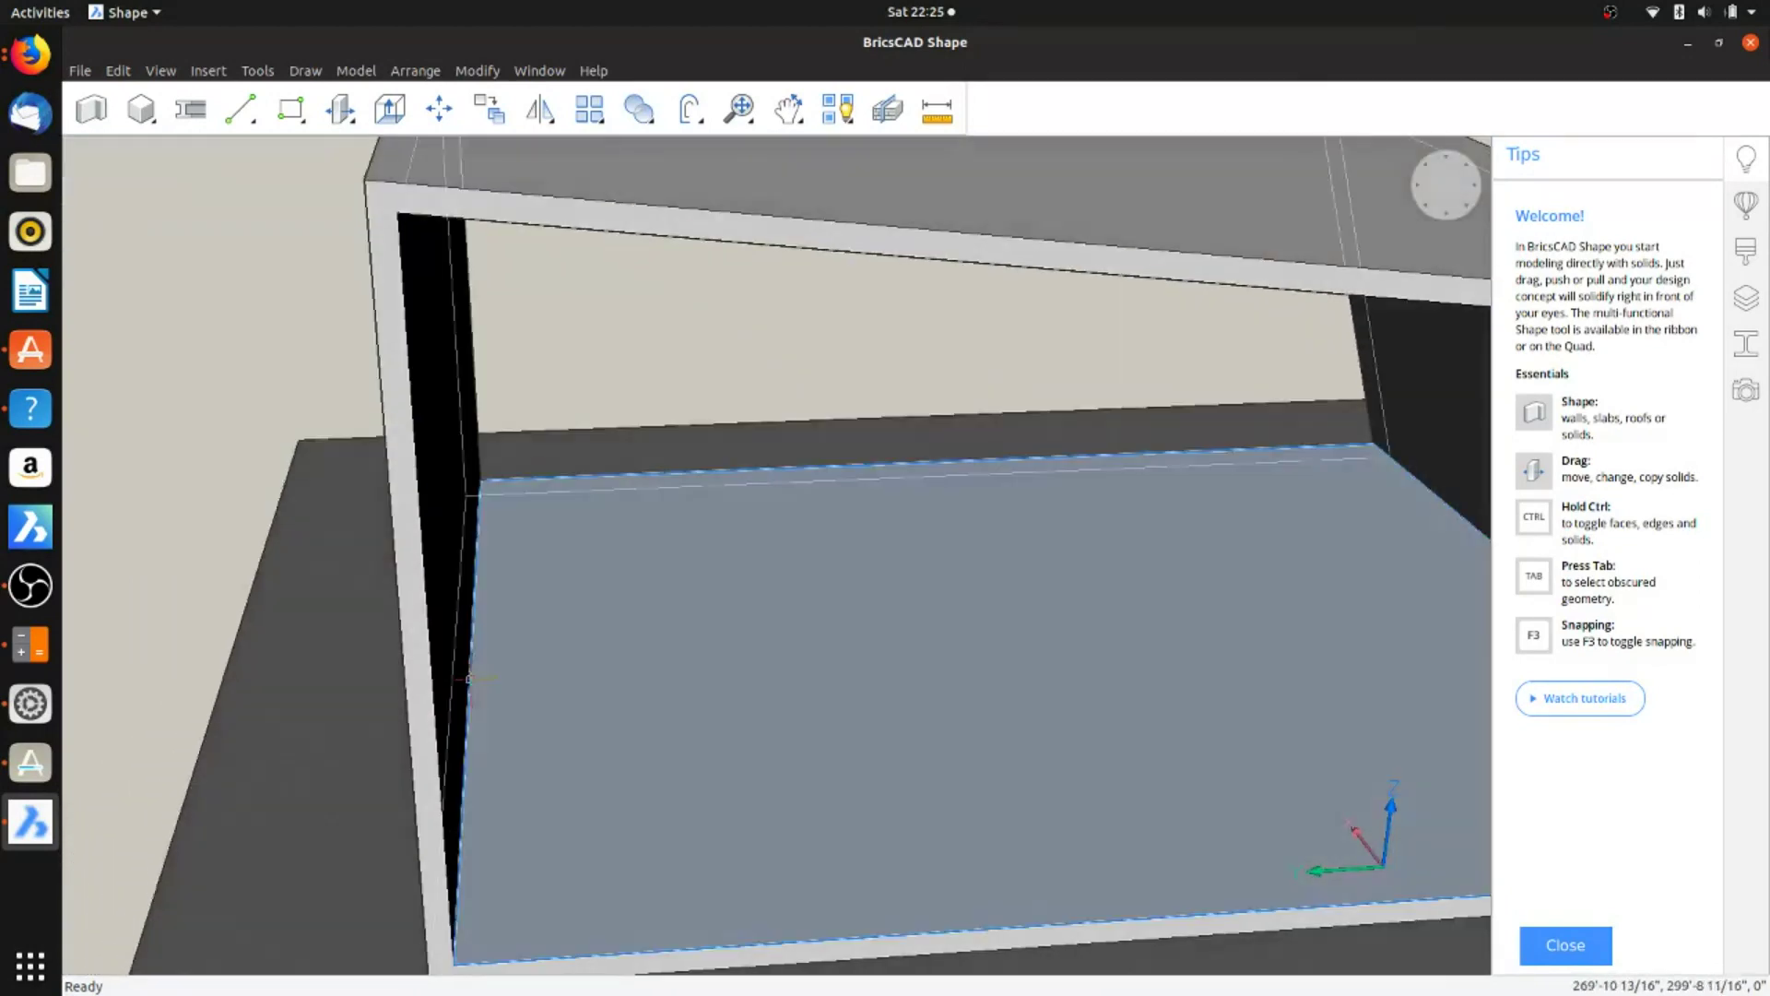
pyautogui.scroll(-5, 468, 677)
pyautogui.moveTo(434, 548); pyautogui.dragTo(414, 509, button='middle')
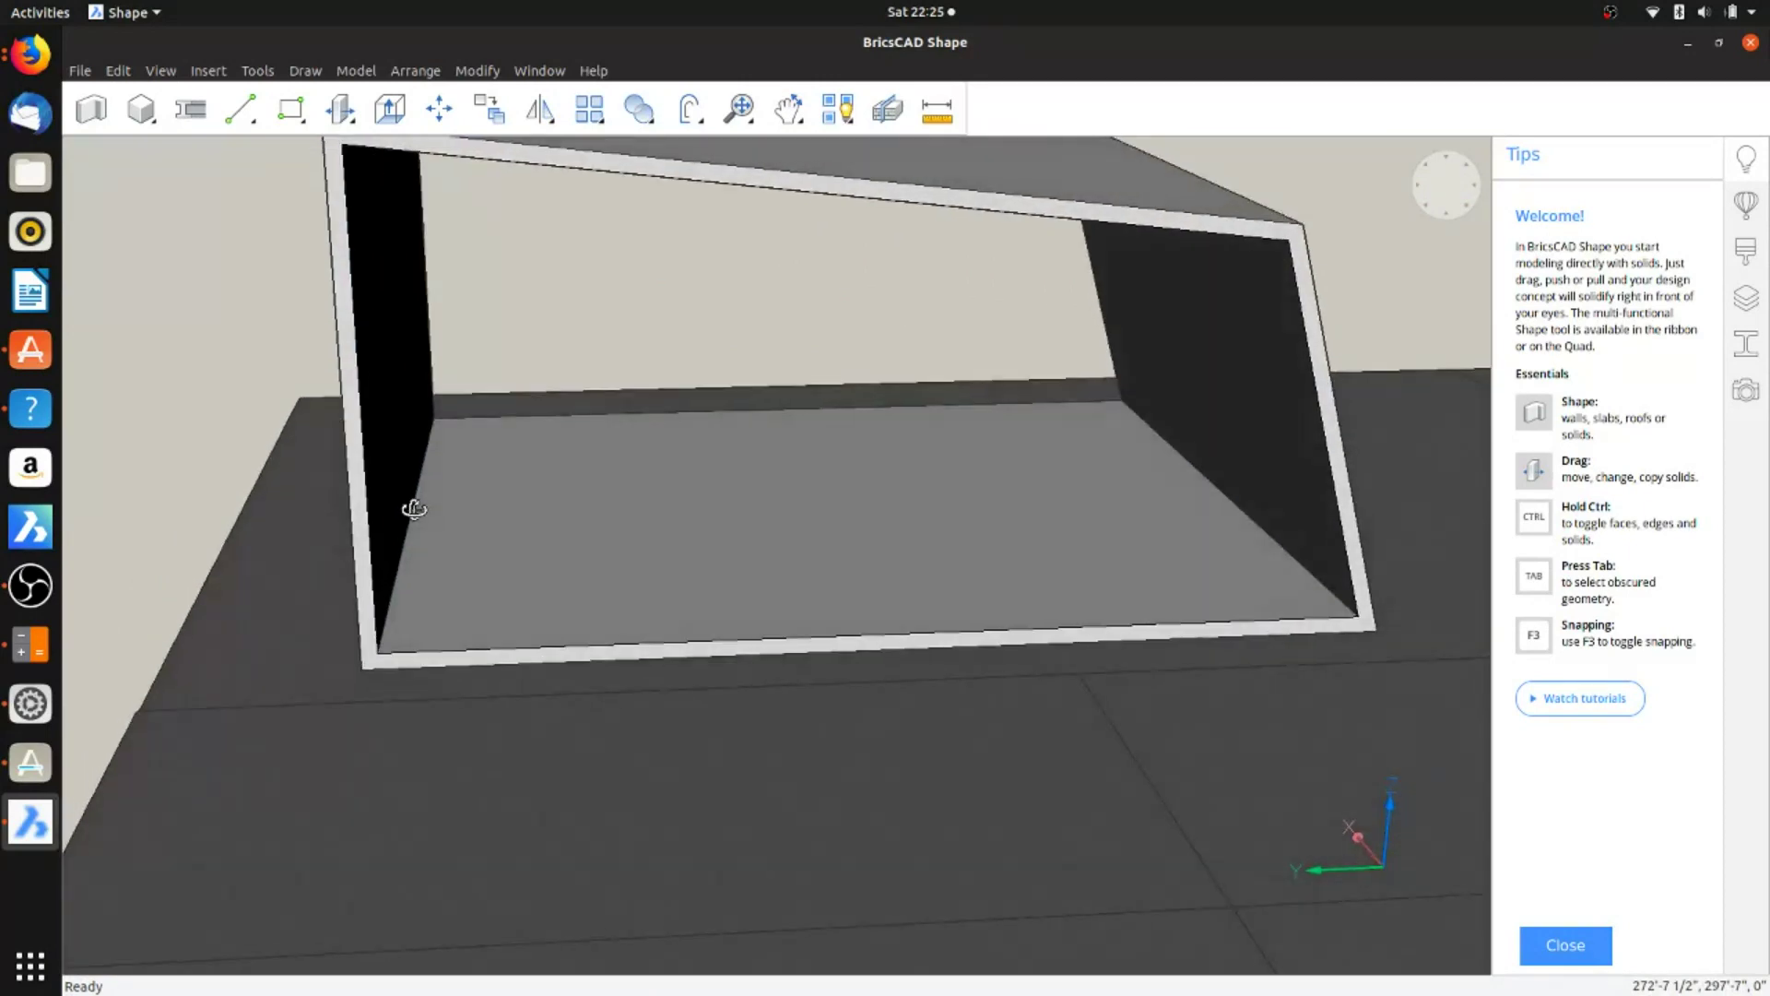
pyautogui.moveTo(375, 395)
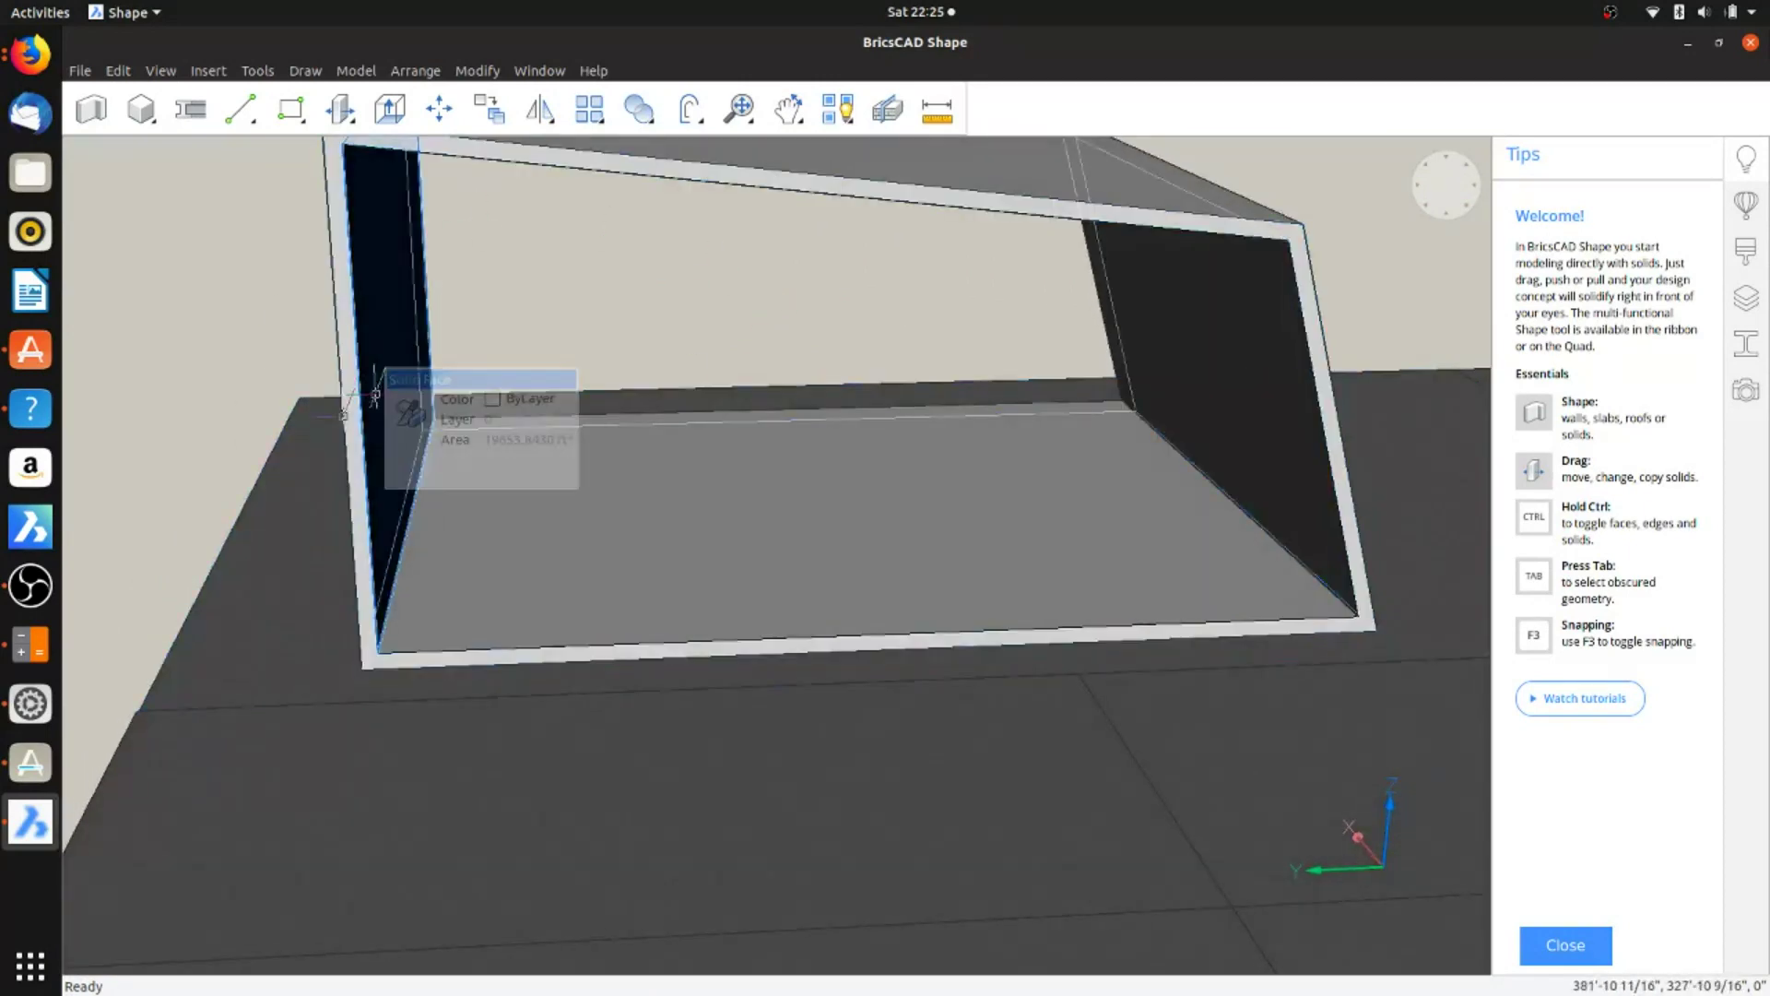
pyautogui.scroll(3, 375, 395)
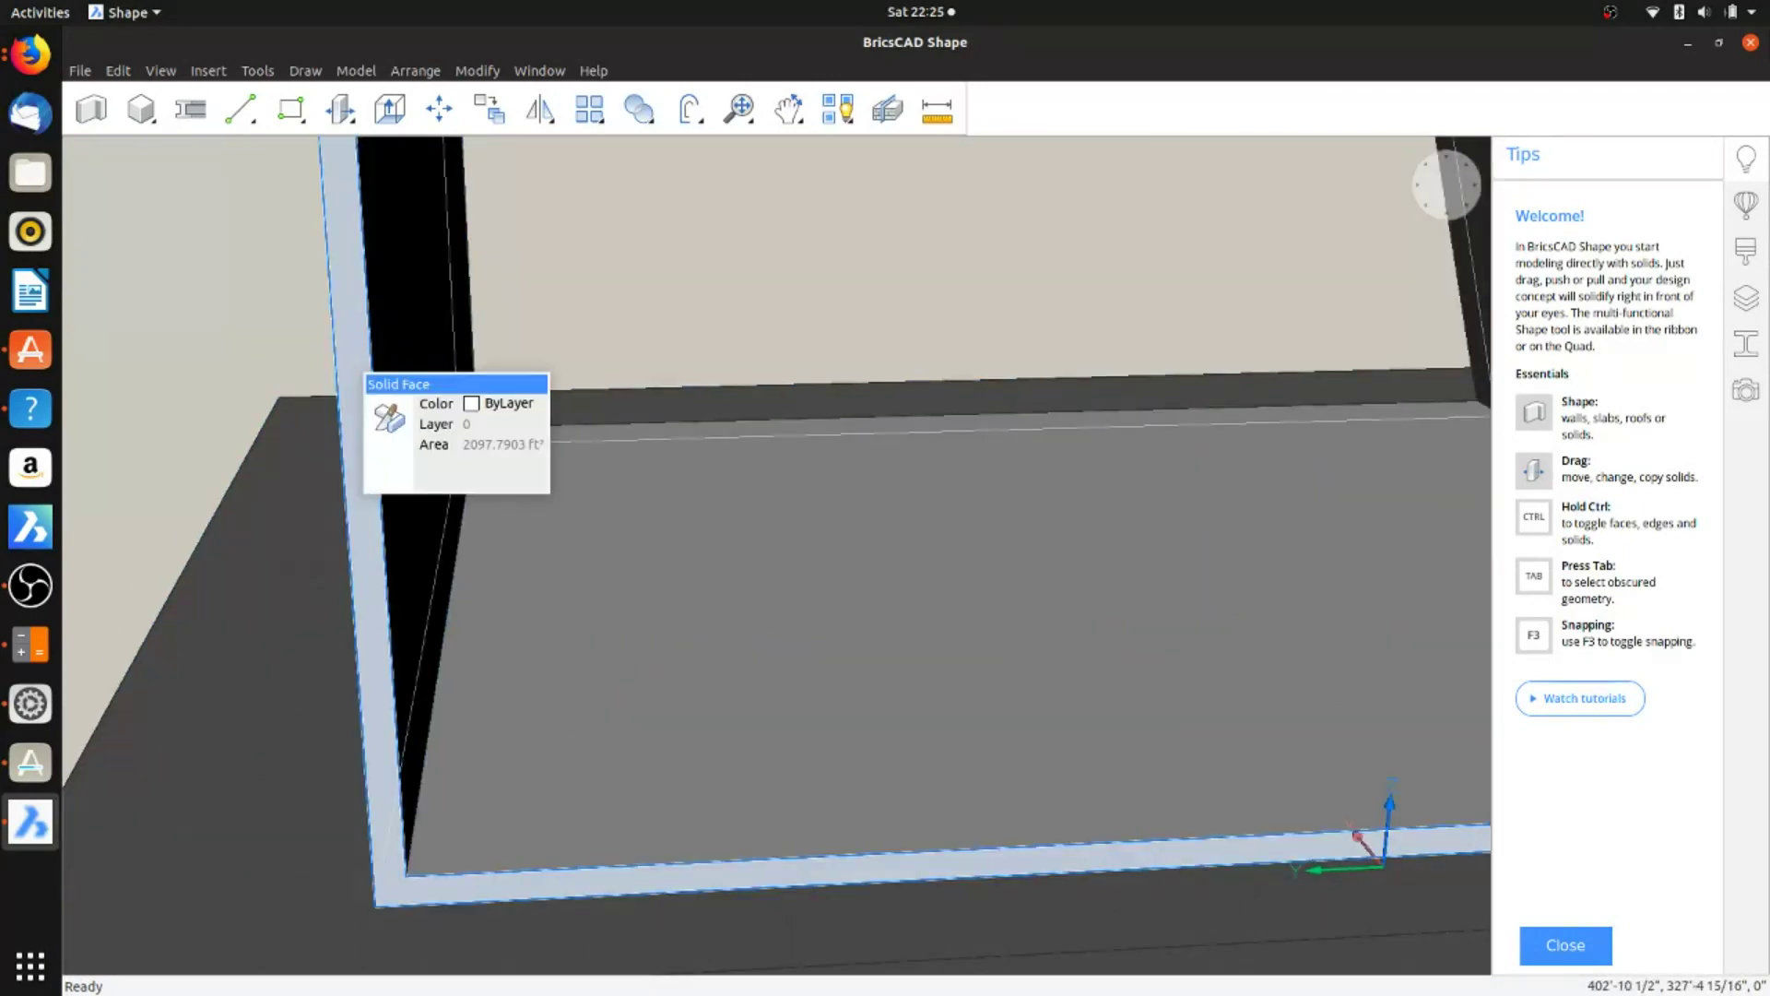
pyautogui.click(392, 417)
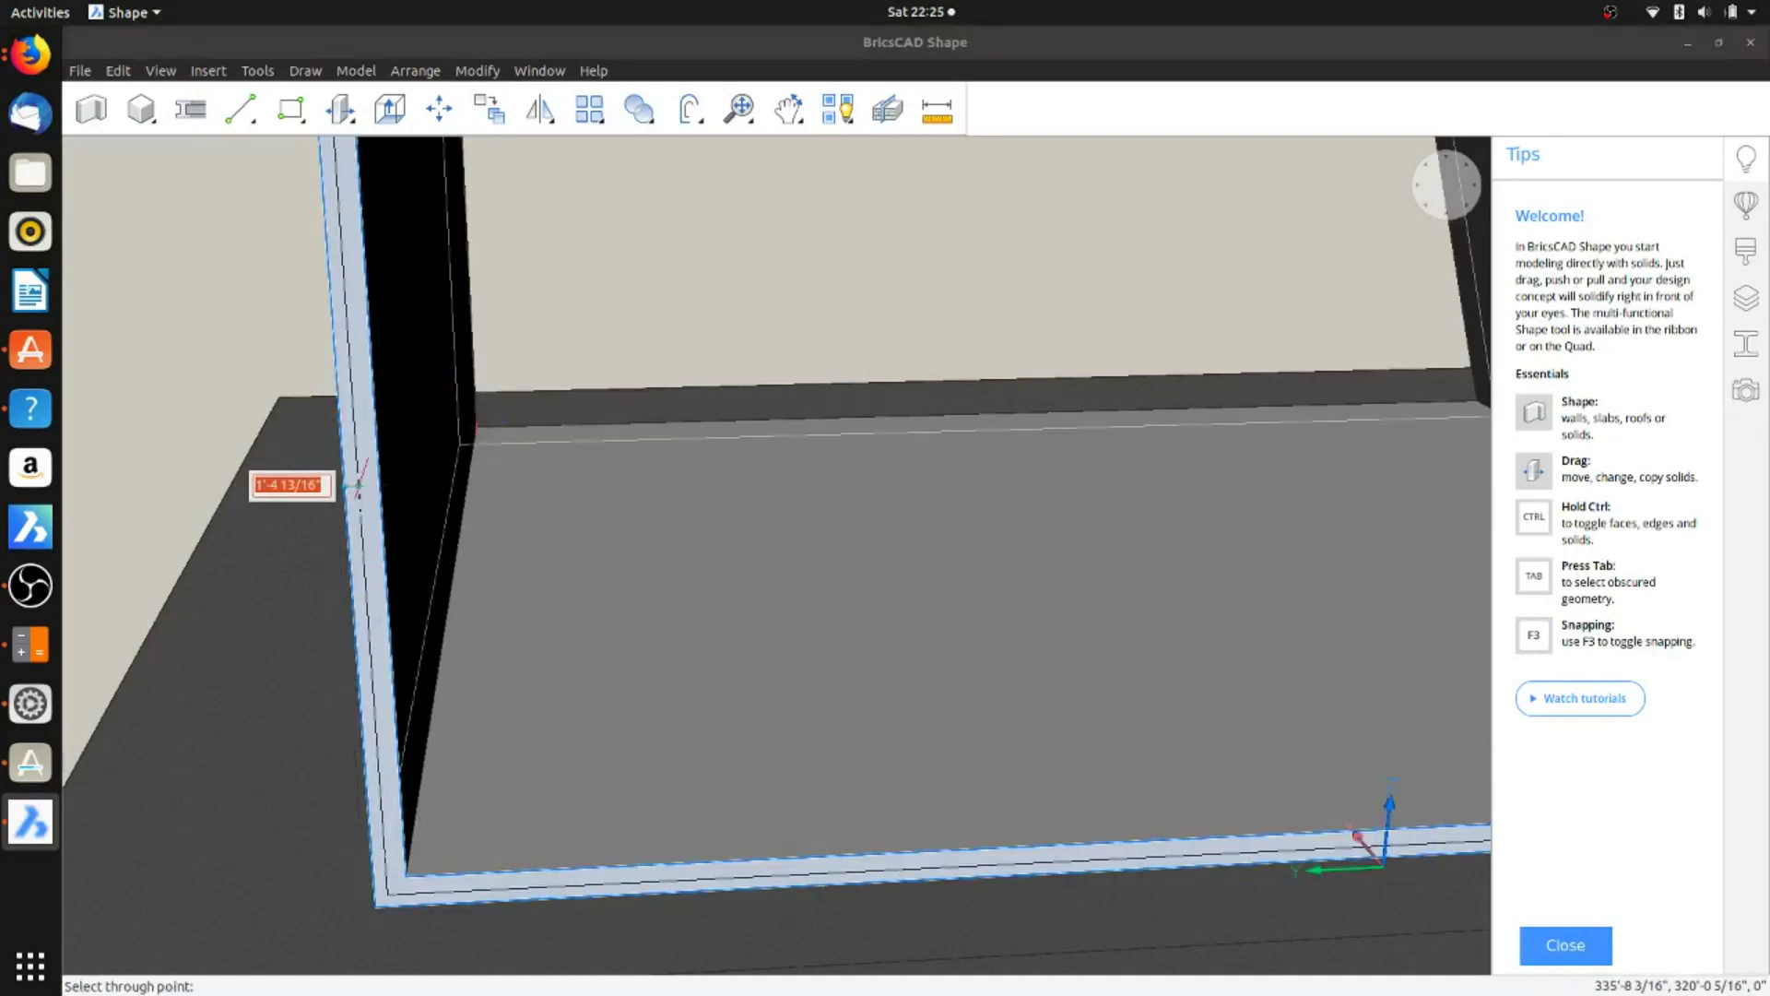
pyautogui.click(359, 486)
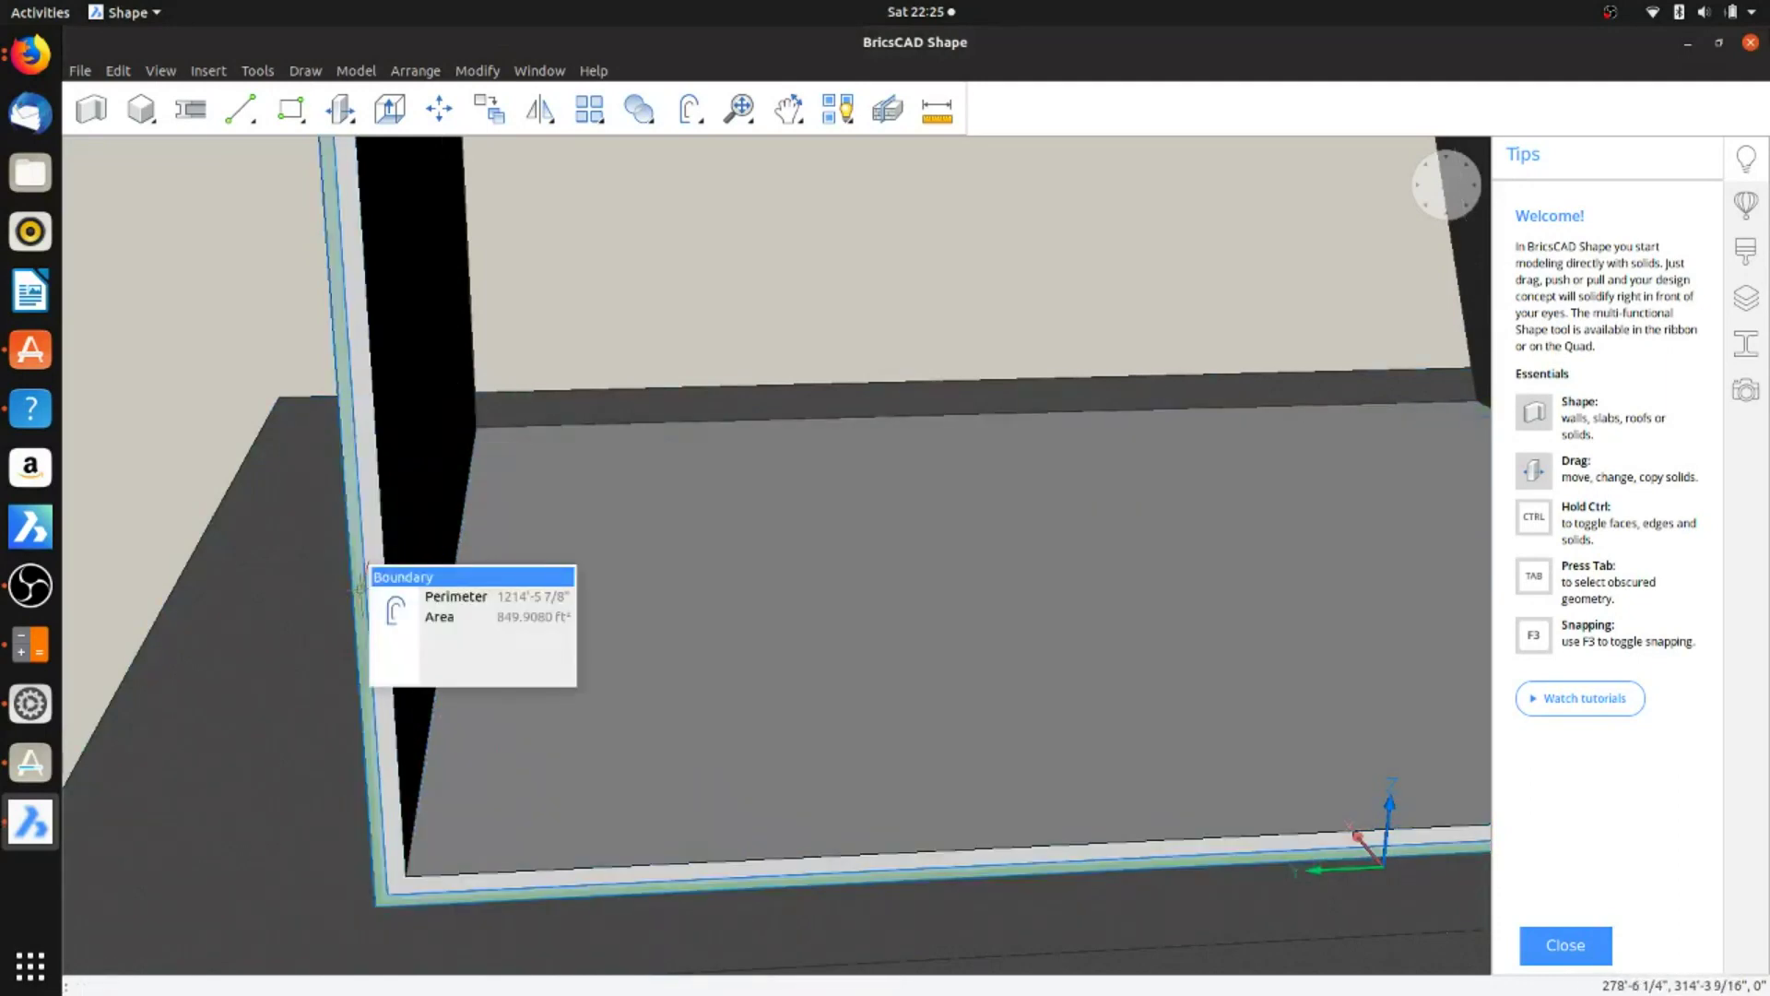
# Step: Extrude the offset polyline on the front rim outward into a thin panel that closes the shell's front opening
pyautogui.moveTo(393, 610)
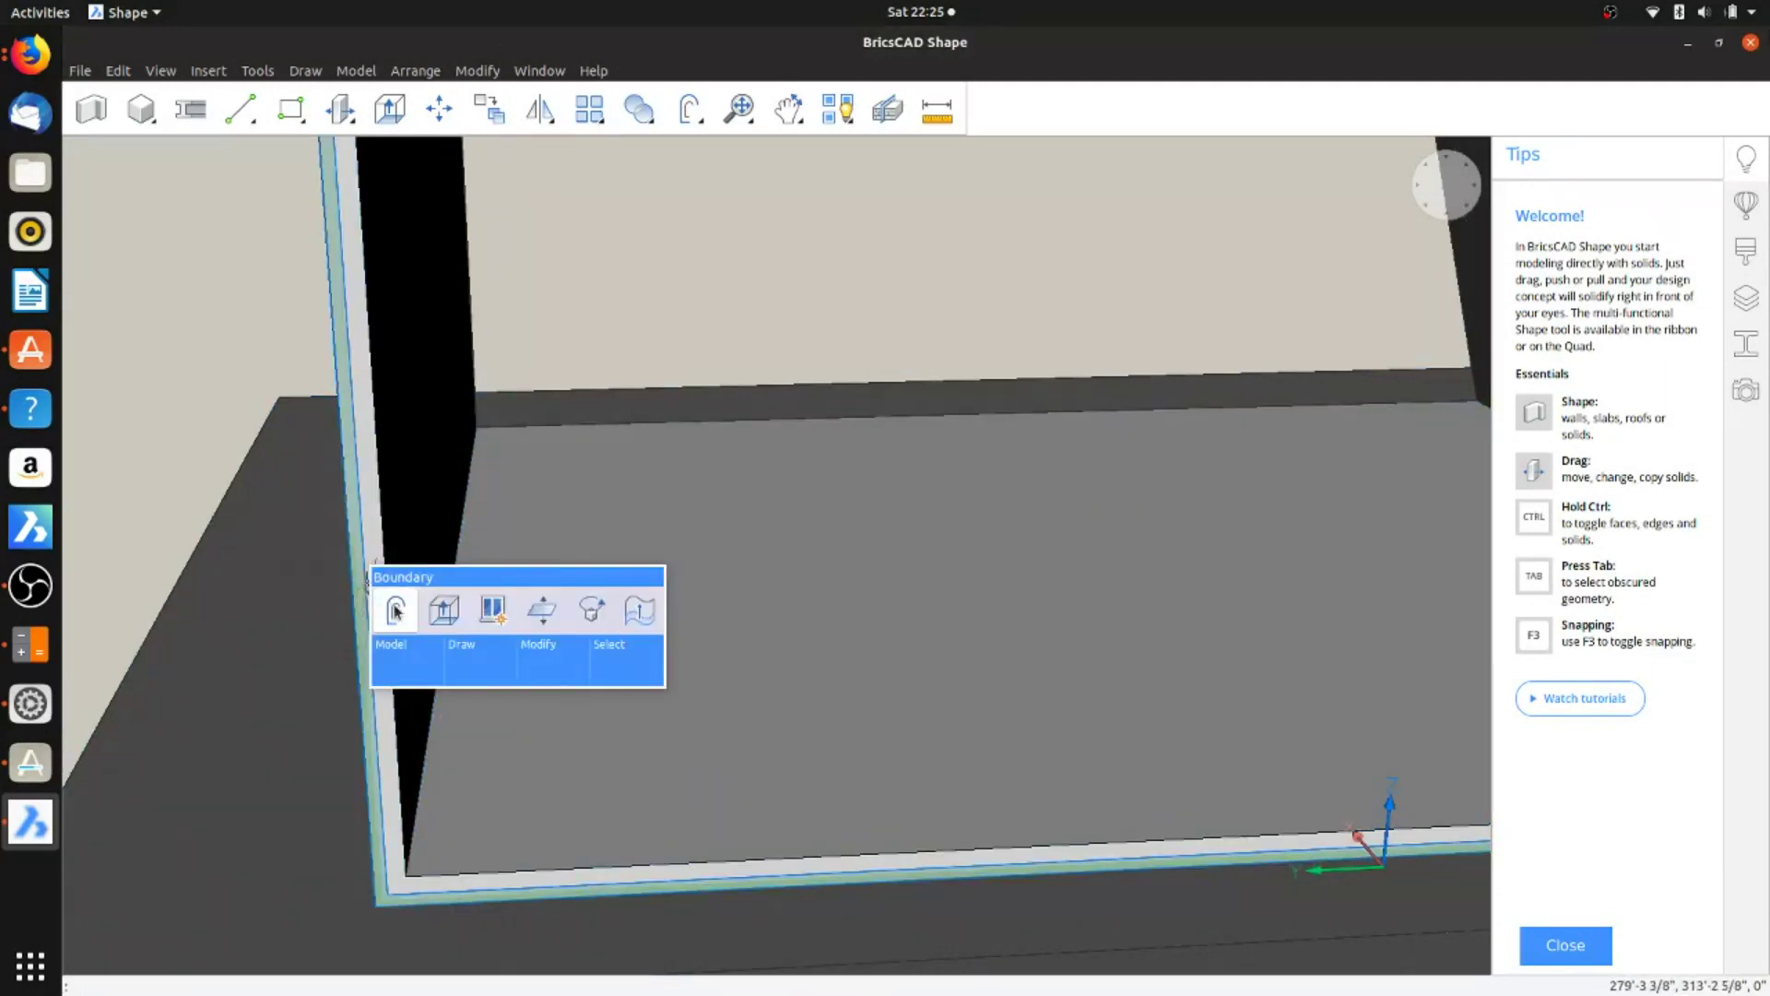
pyautogui.scroll(-2, 374, 489)
pyautogui.scroll(-3, 387, 533)
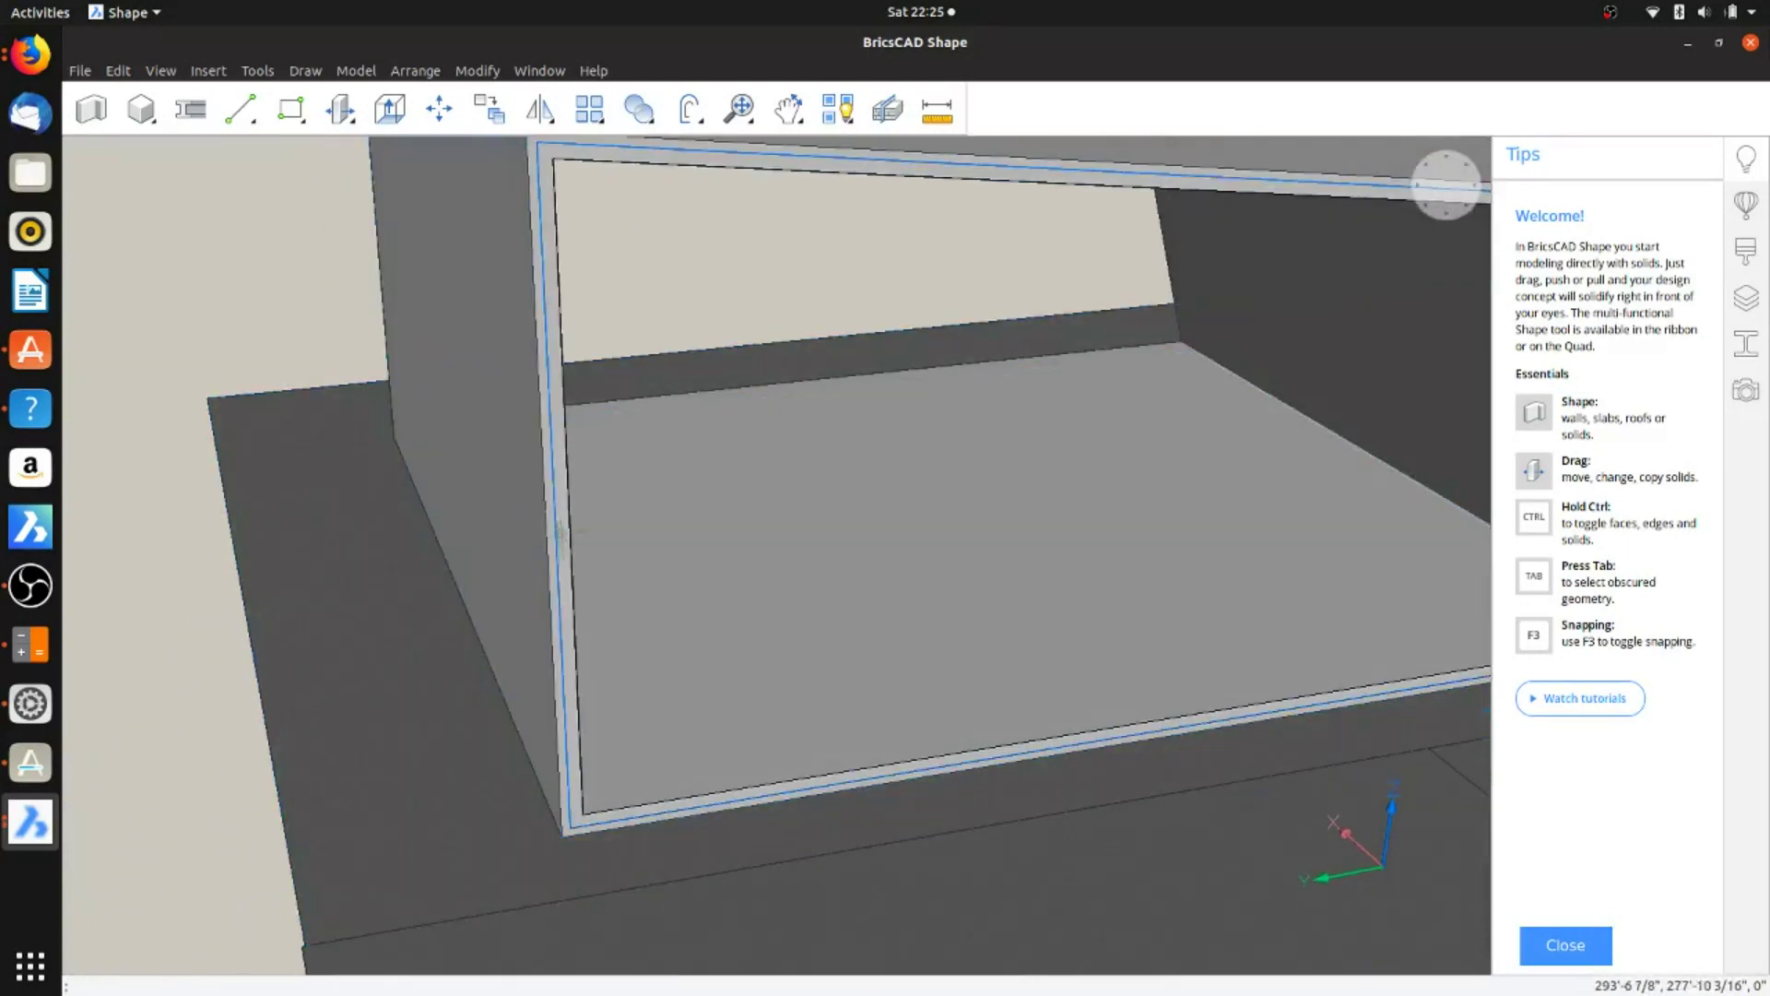
pyautogui.scroll(2, 558, 532)
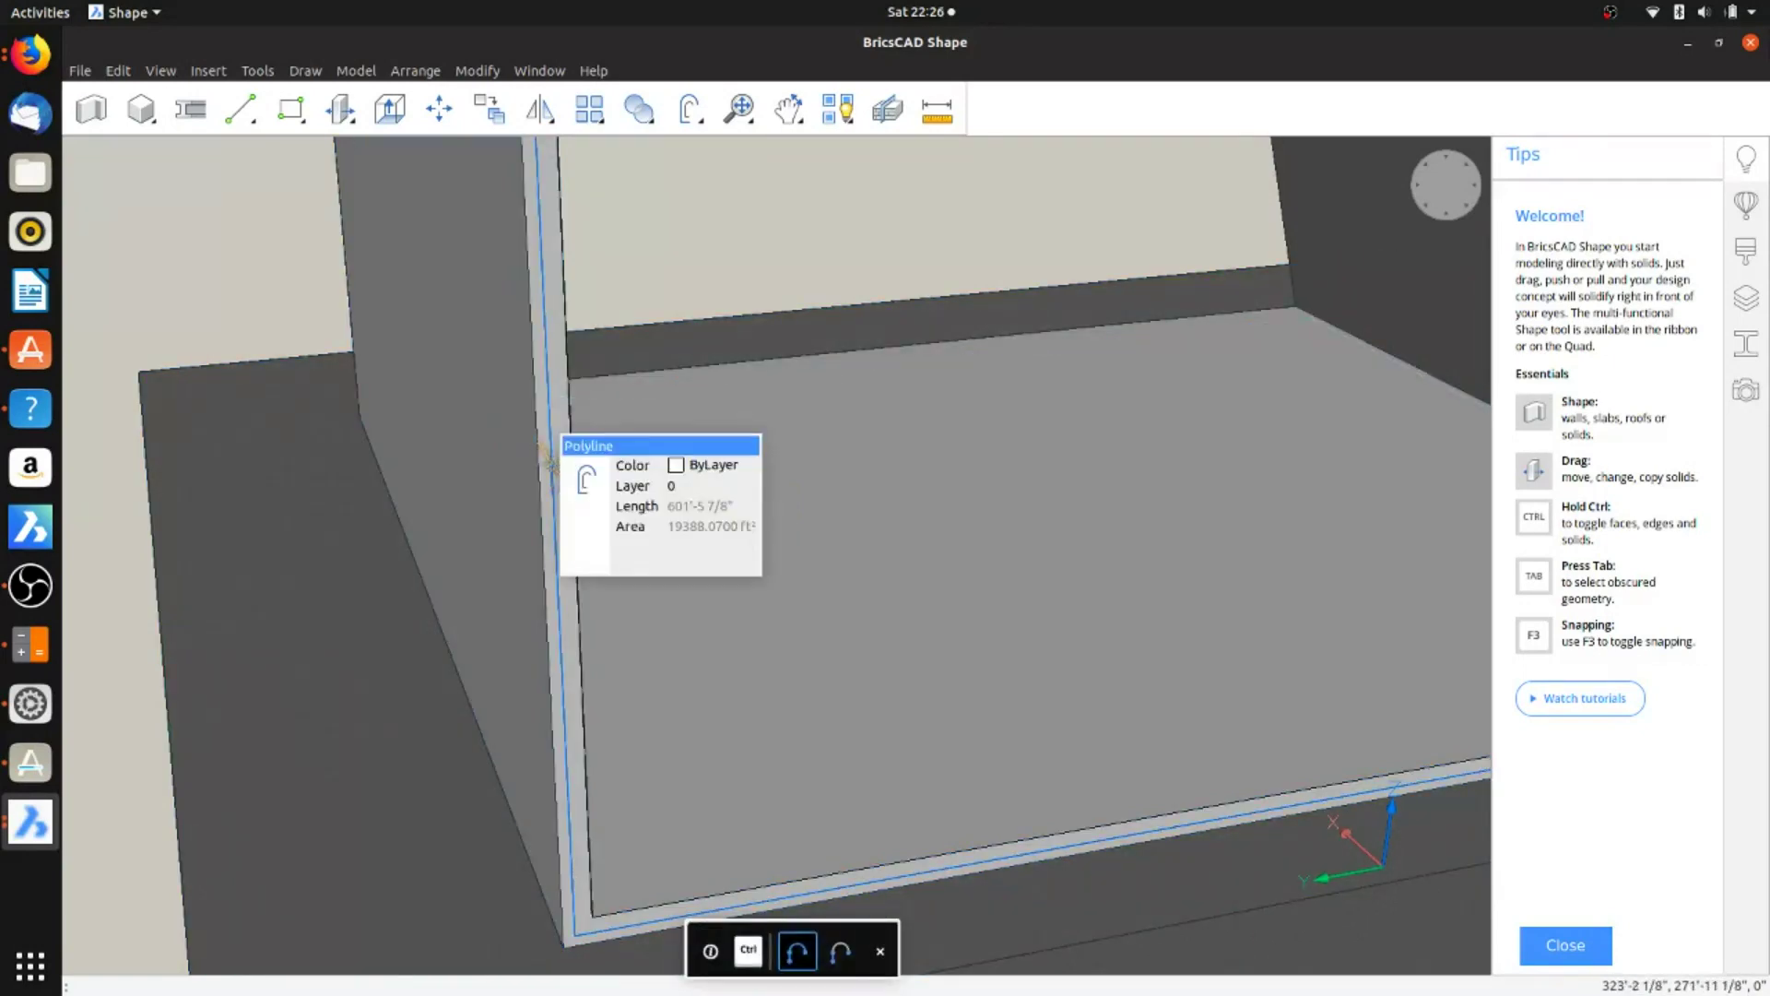
pyautogui.moveTo(584, 495)
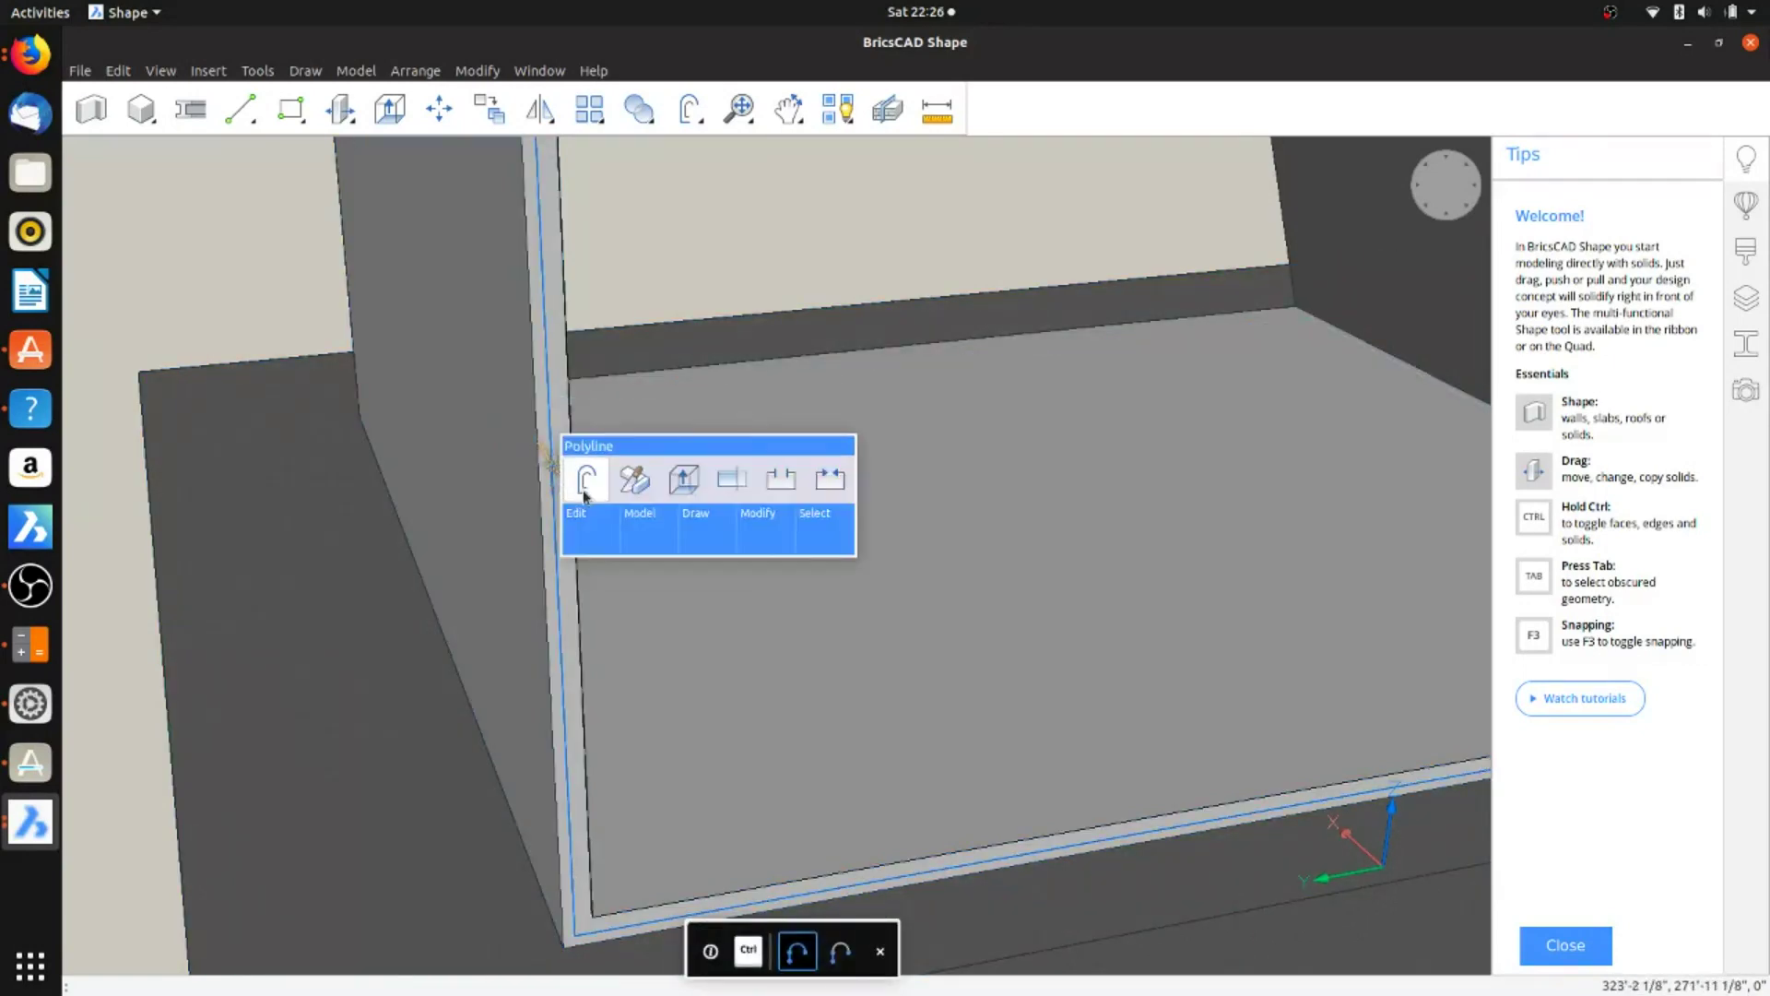
pyautogui.click(687, 489)
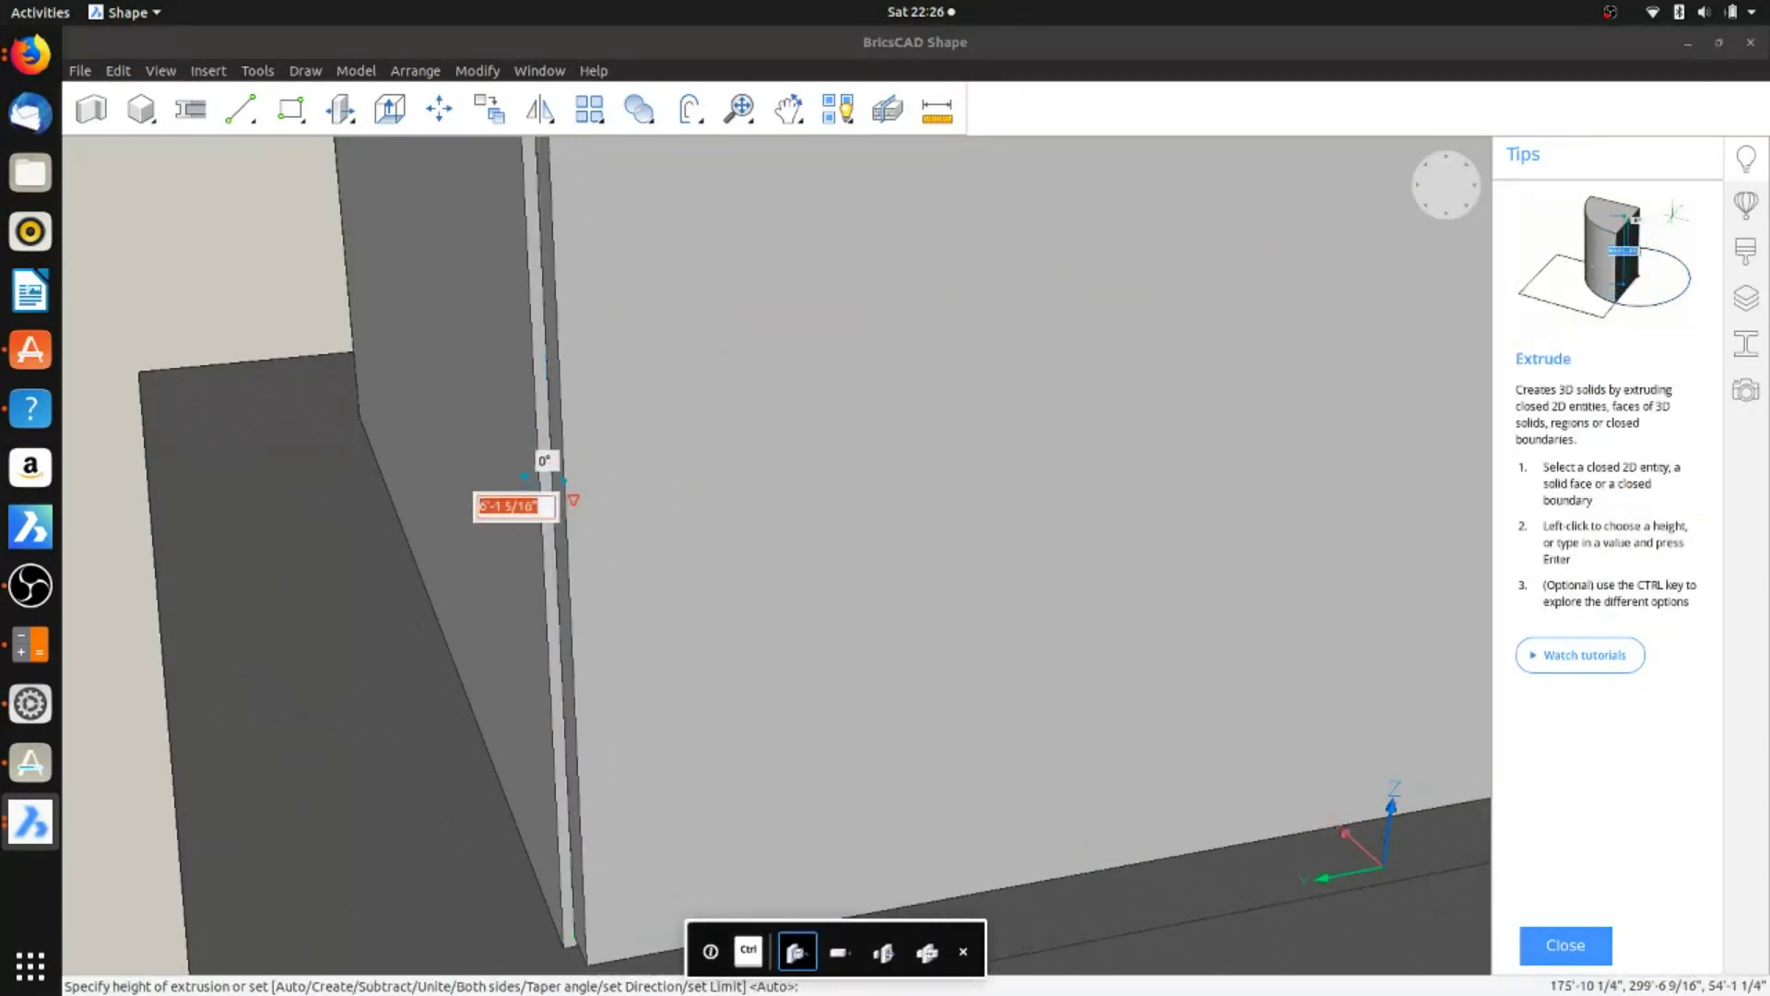
pyautogui.click(556, 470)
# Step: Push the front panel's inner face 190'-1 11/16" through the shell to its opposite open end
pyautogui.keyDown('shift'); pyautogui.moveTo(846, 585); pyautogui.dragTo(992, 602, button='middle'); pyautogui.keyUp('shift')
pyautogui.moveTo(900, 531)
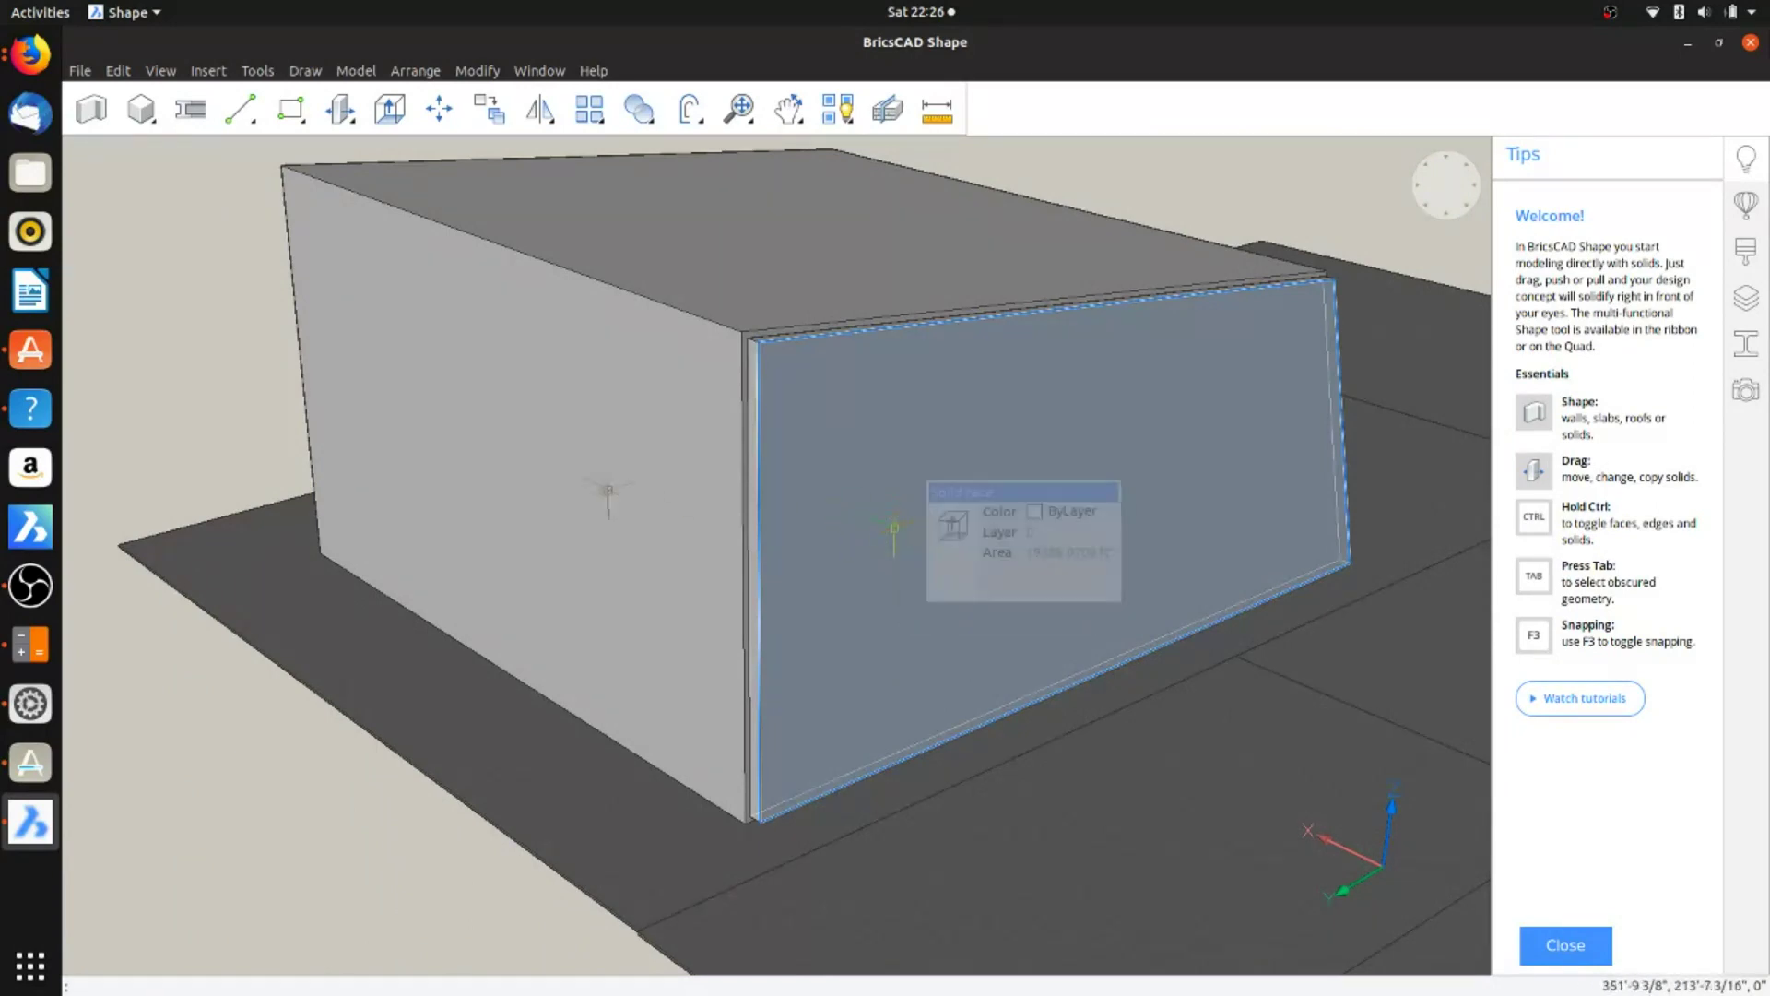
pyautogui.keyDown('shift'); pyautogui.moveTo(367, 367); pyautogui.dragTo(885, 341, button='middle'); pyautogui.keyUp('shift')
pyautogui.keyDown('shift'); pyautogui.moveTo(203, 375); pyautogui.dragTo(565, 296, button='middle'); pyautogui.keyUp('shift')
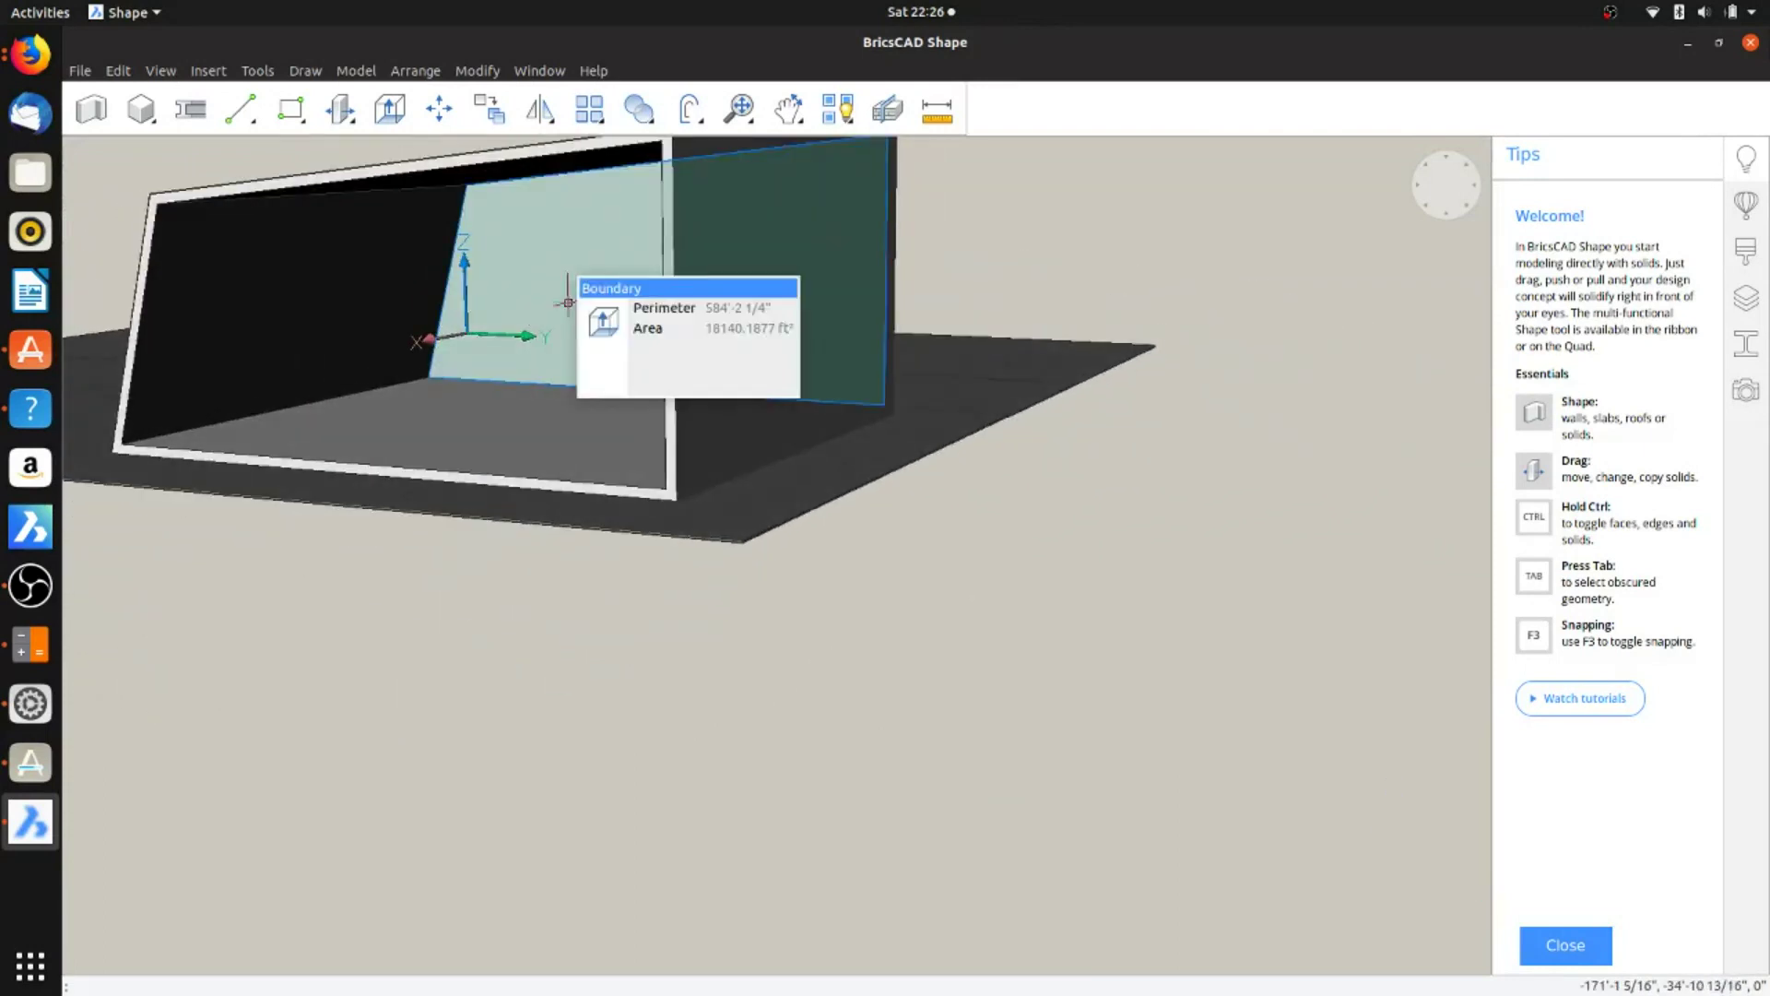
pyautogui.moveTo(622, 329)
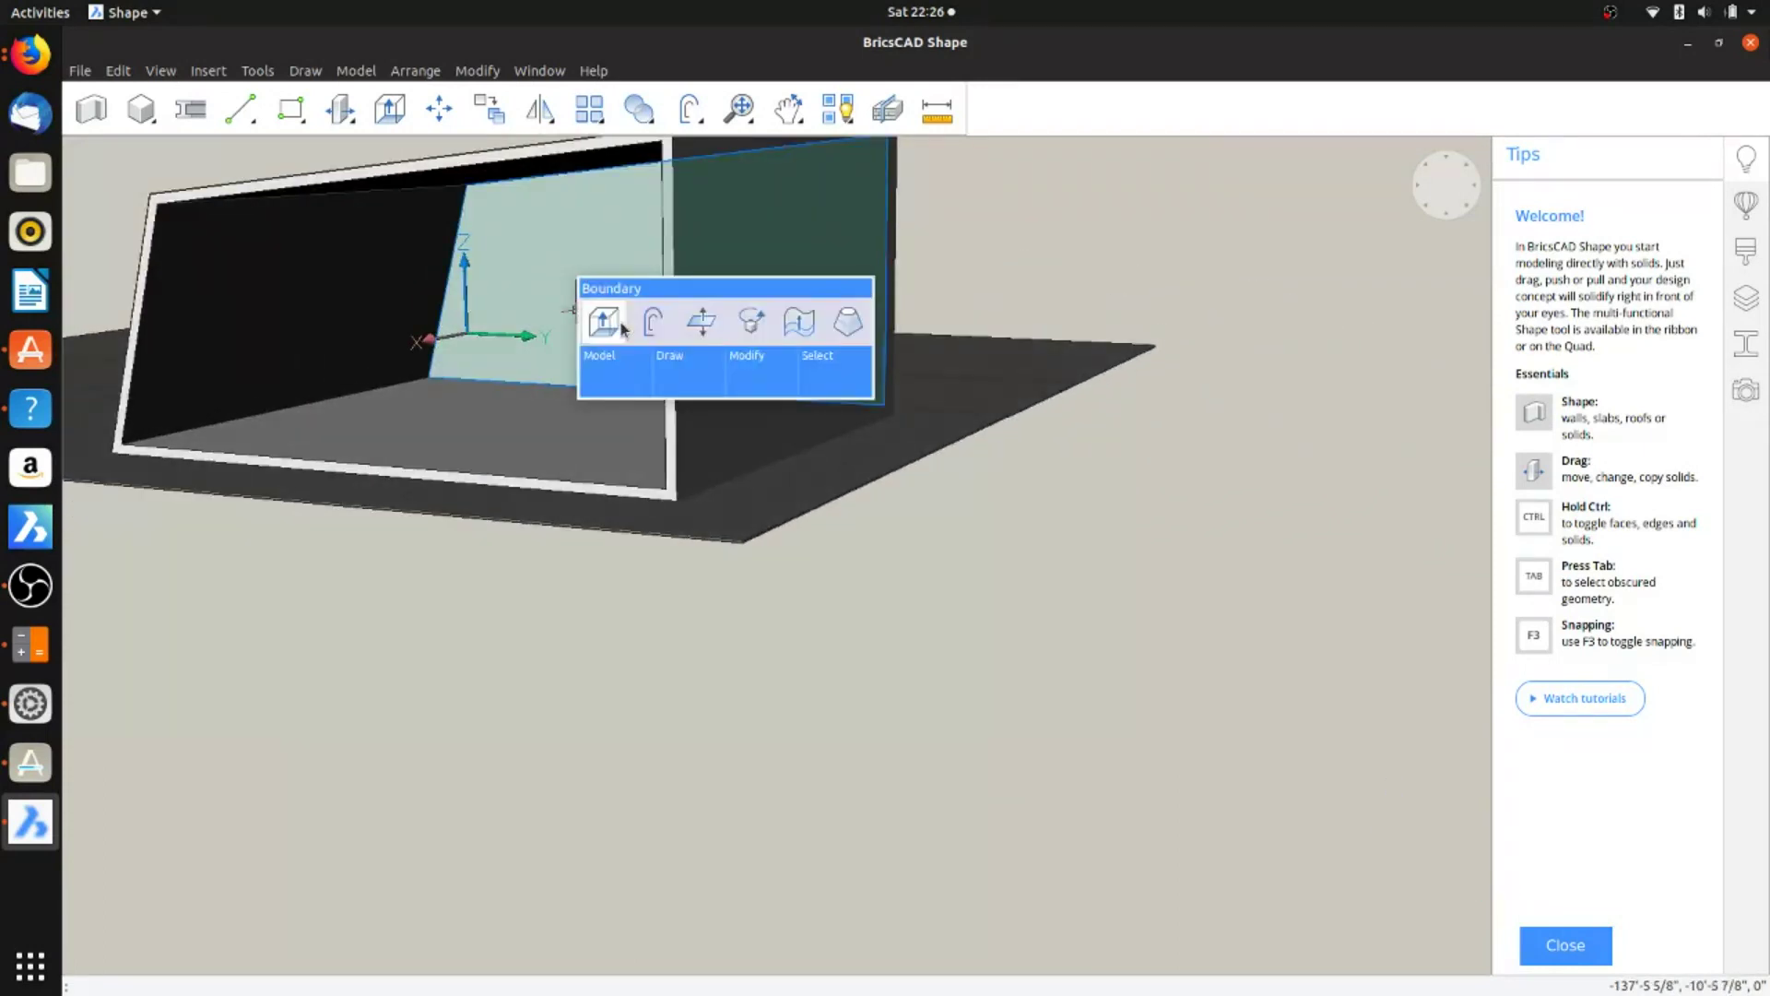
pyautogui.click(698, 328)
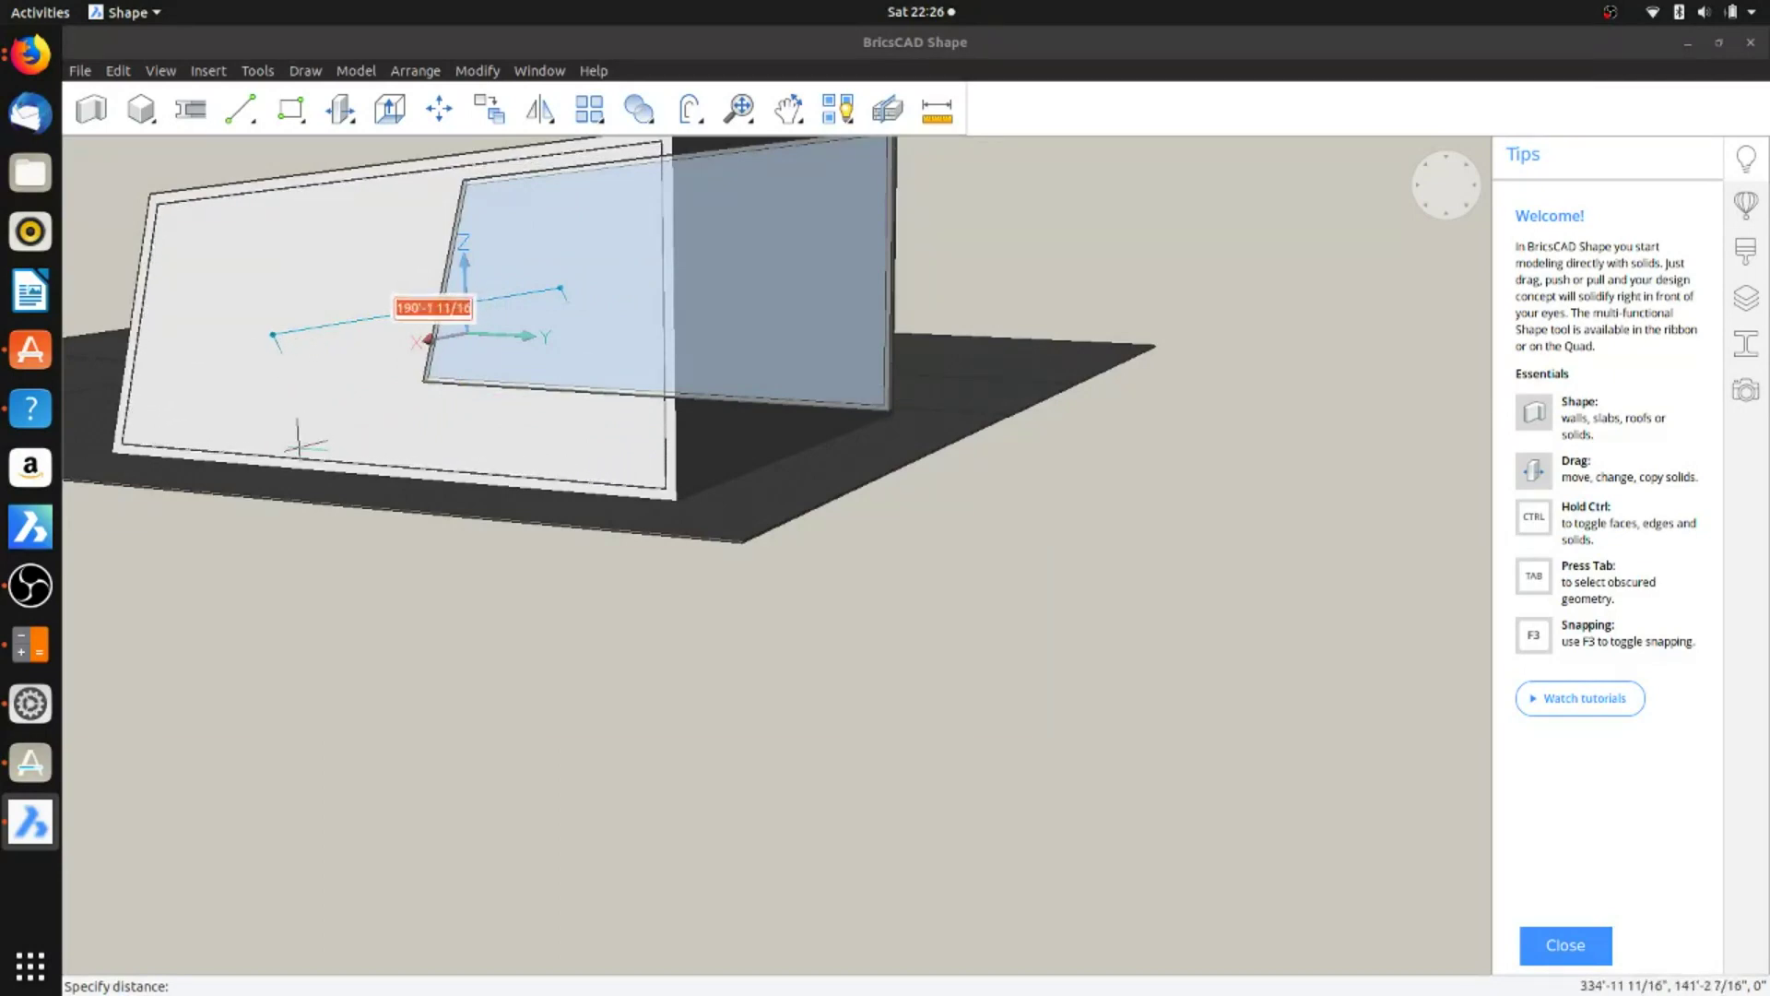
pyautogui.click(297, 445)
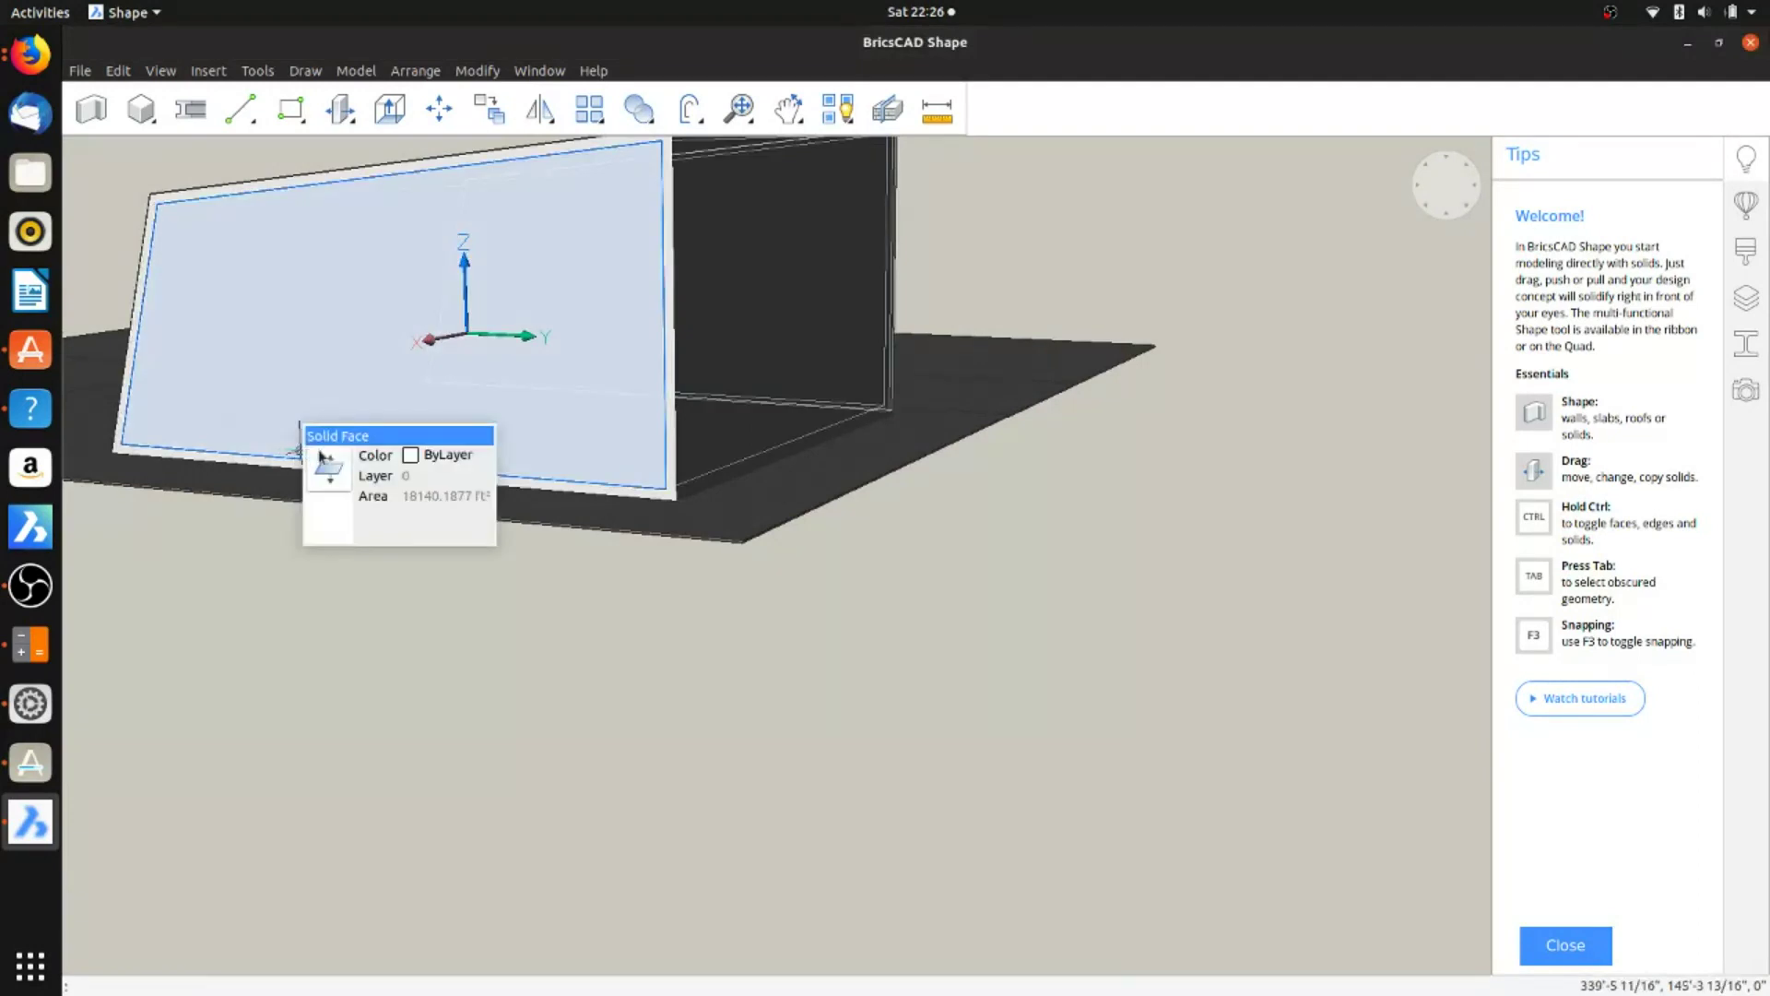
pyautogui.keyDown('shift'); pyautogui.moveTo(297, 444); pyautogui.dragTo(845, 377, button='middle'); pyautogui.keyUp('shift')
pyautogui.moveTo(862, 367)
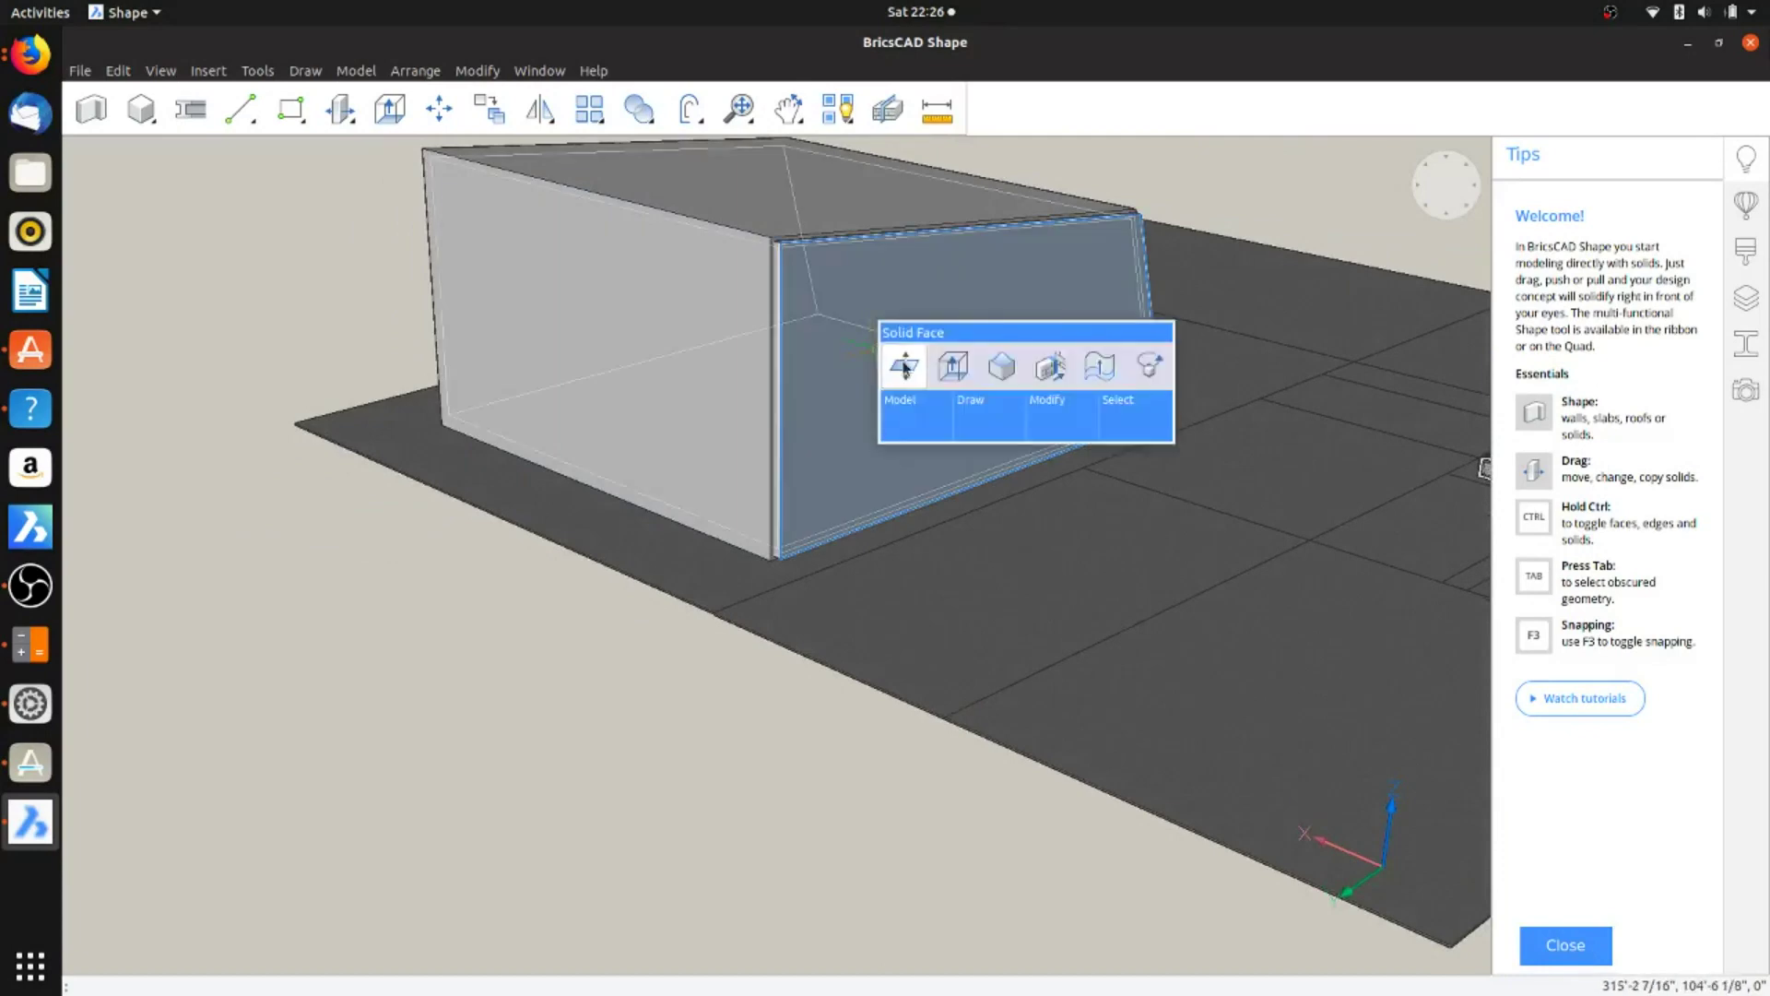
# Step: Extrude the panel face at the shell's open end by about 3'-10 13/16"
pyautogui.click(942, 369)
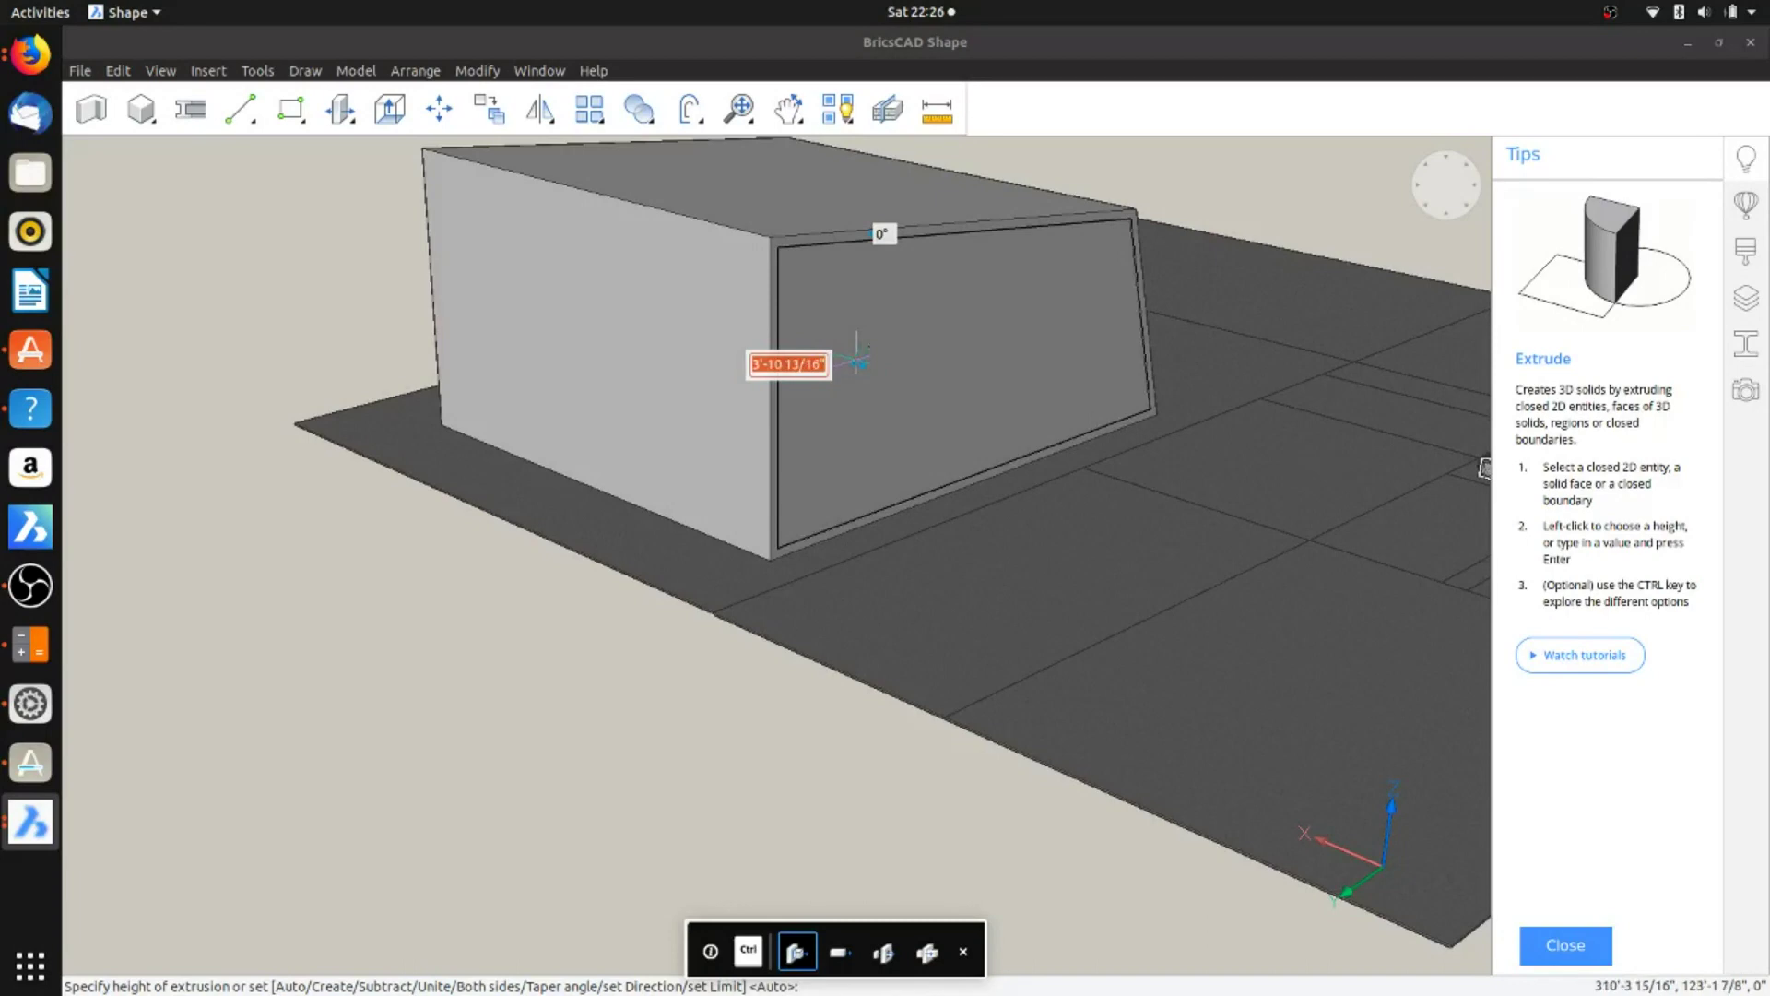
pyautogui.click(856, 359)
pyautogui.scroll(5, 880, 400)
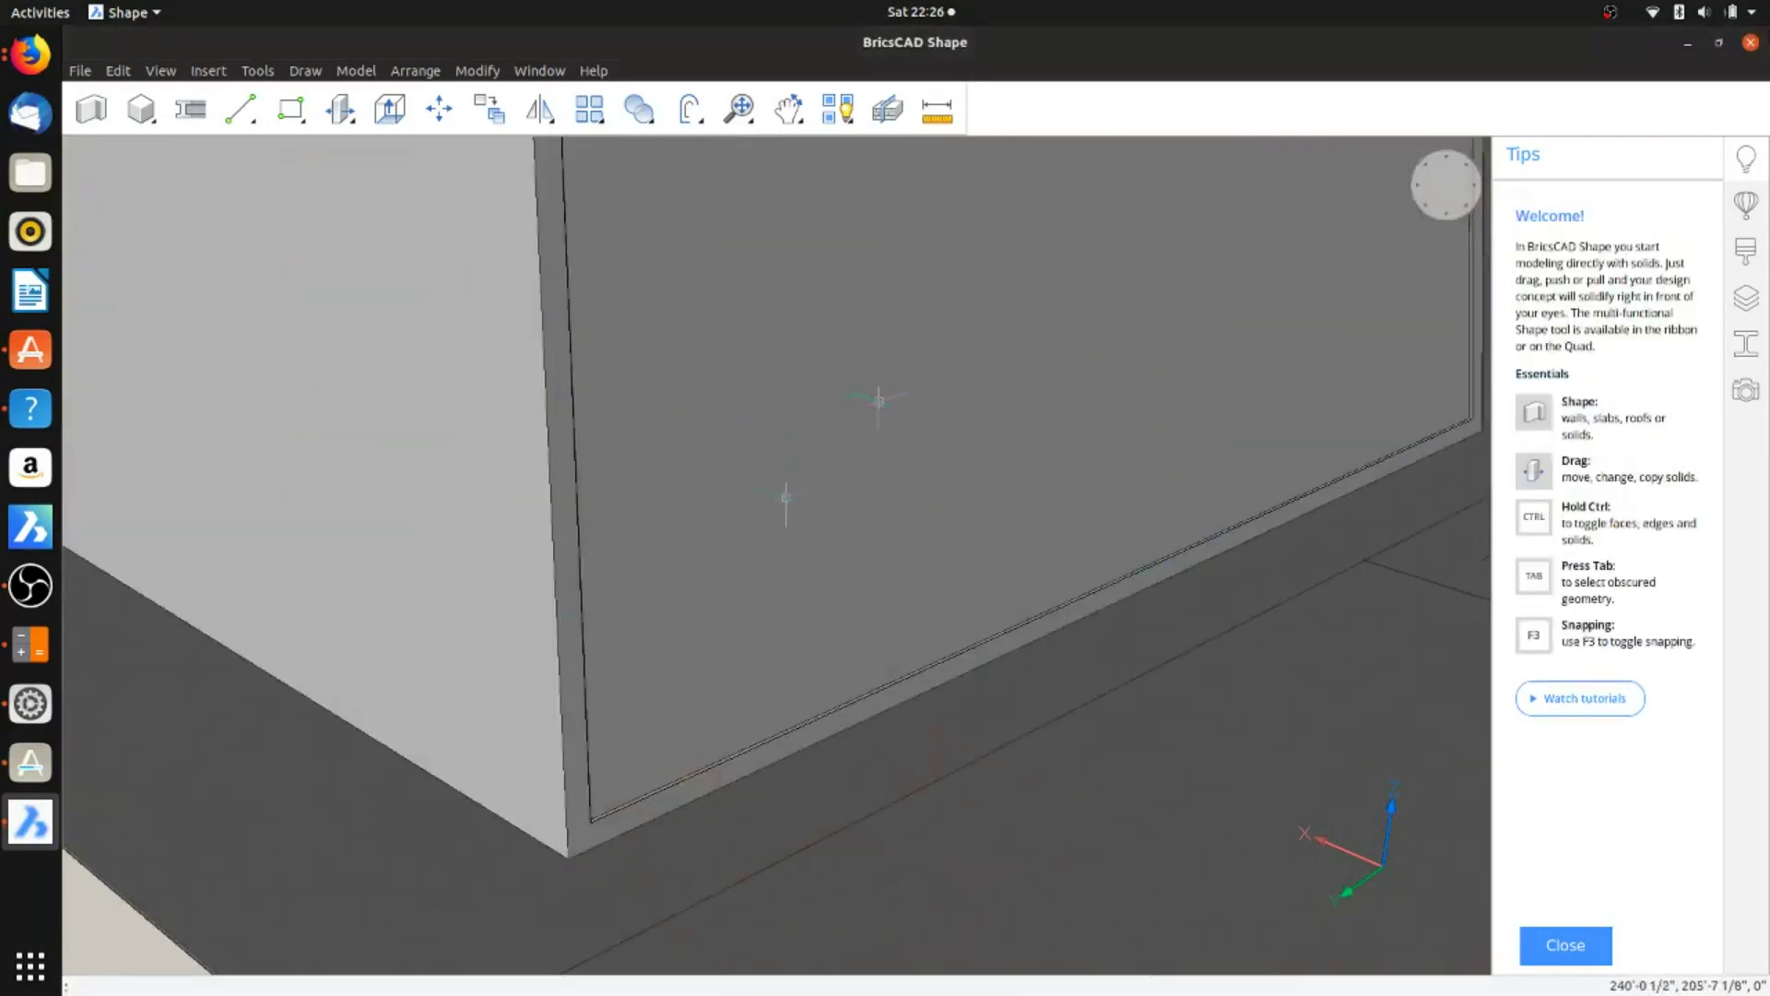
pyautogui.scroll(-6, 786, 498)
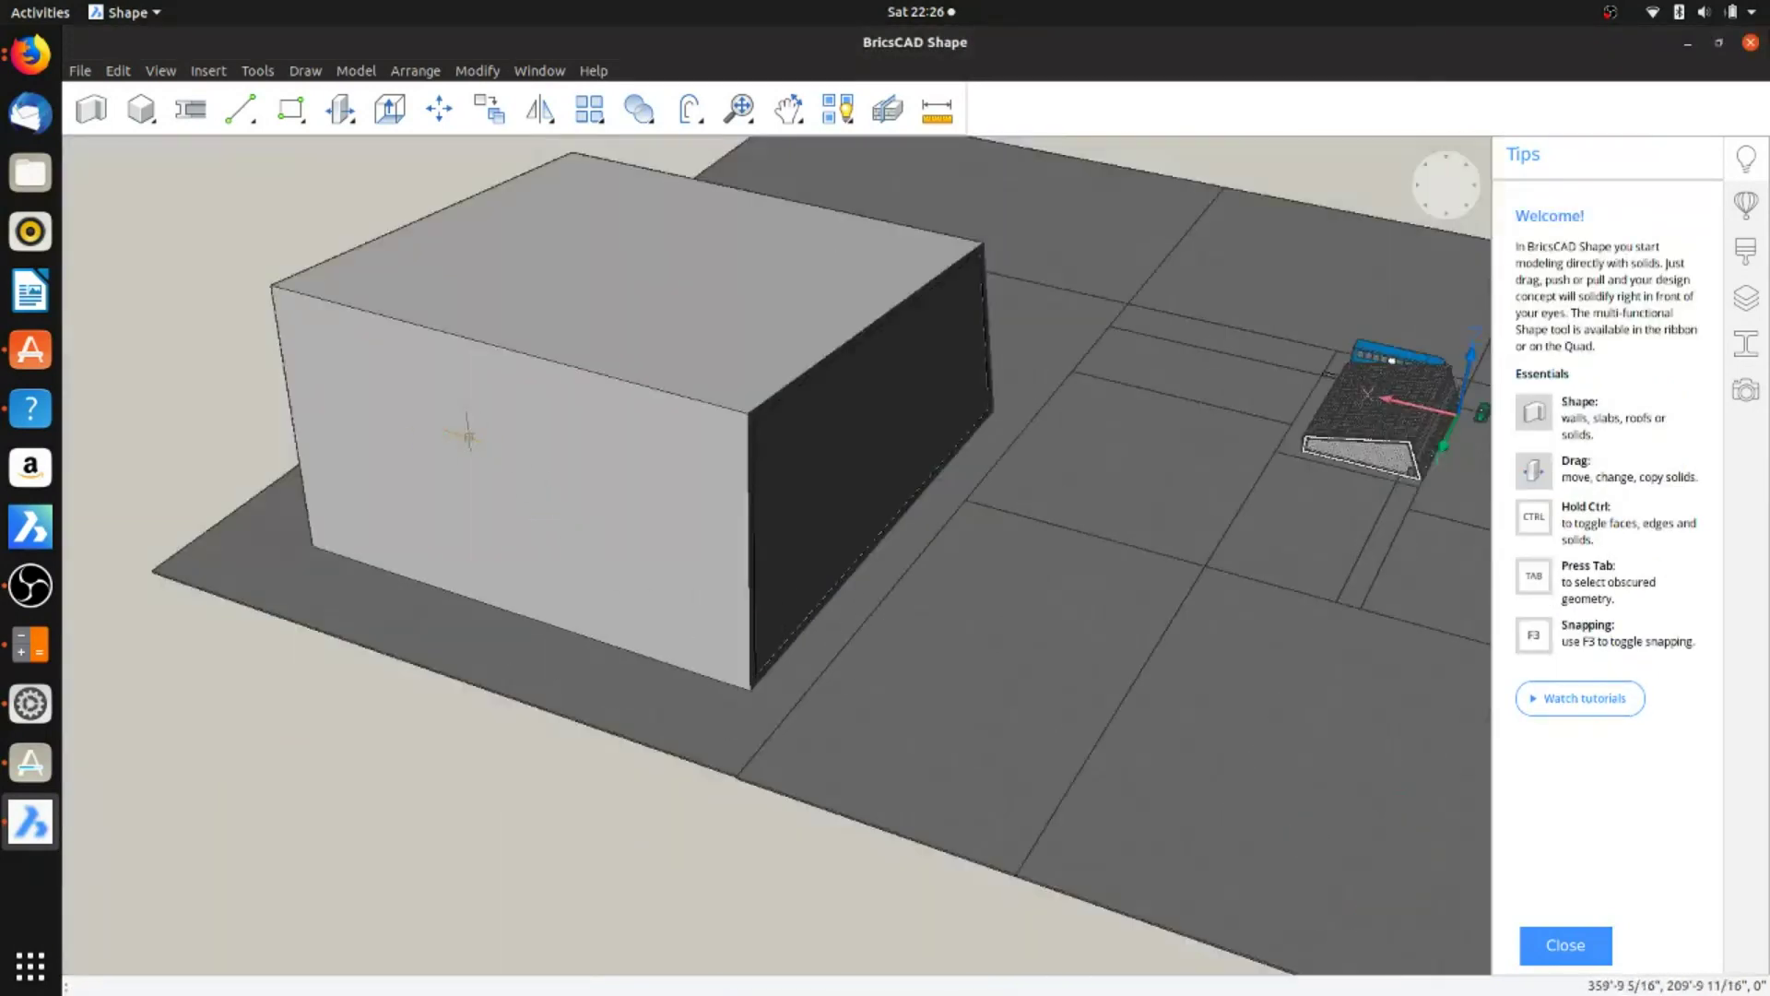
# Step: Examine the closed box from its sides and from above, and look over the available solid primitives
pyautogui.keyDown('shift'); pyautogui.moveTo(468, 437); pyautogui.dragTo(766, 462, button='middle'); pyautogui.keyUp('shift')
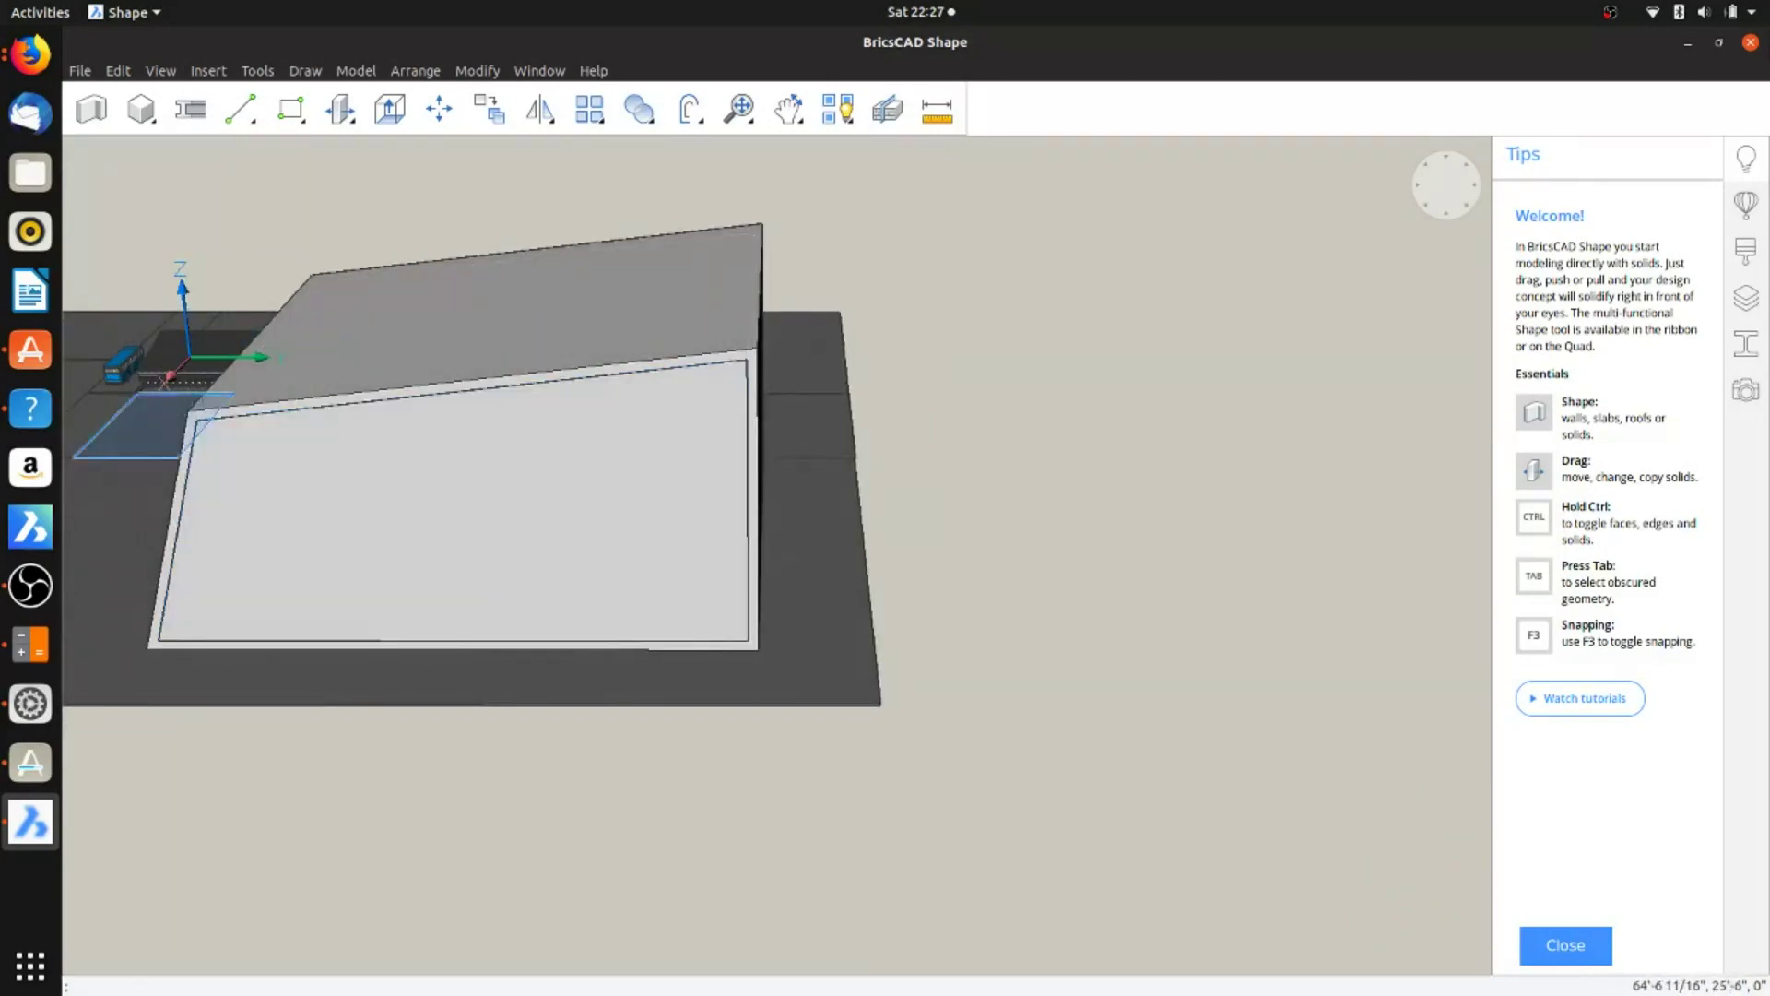
pyautogui.keyDown('shift'); pyautogui.moveTo(260, 391); pyautogui.dragTo(553, 382, button='middle'); pyautogui.keyUp('shift')
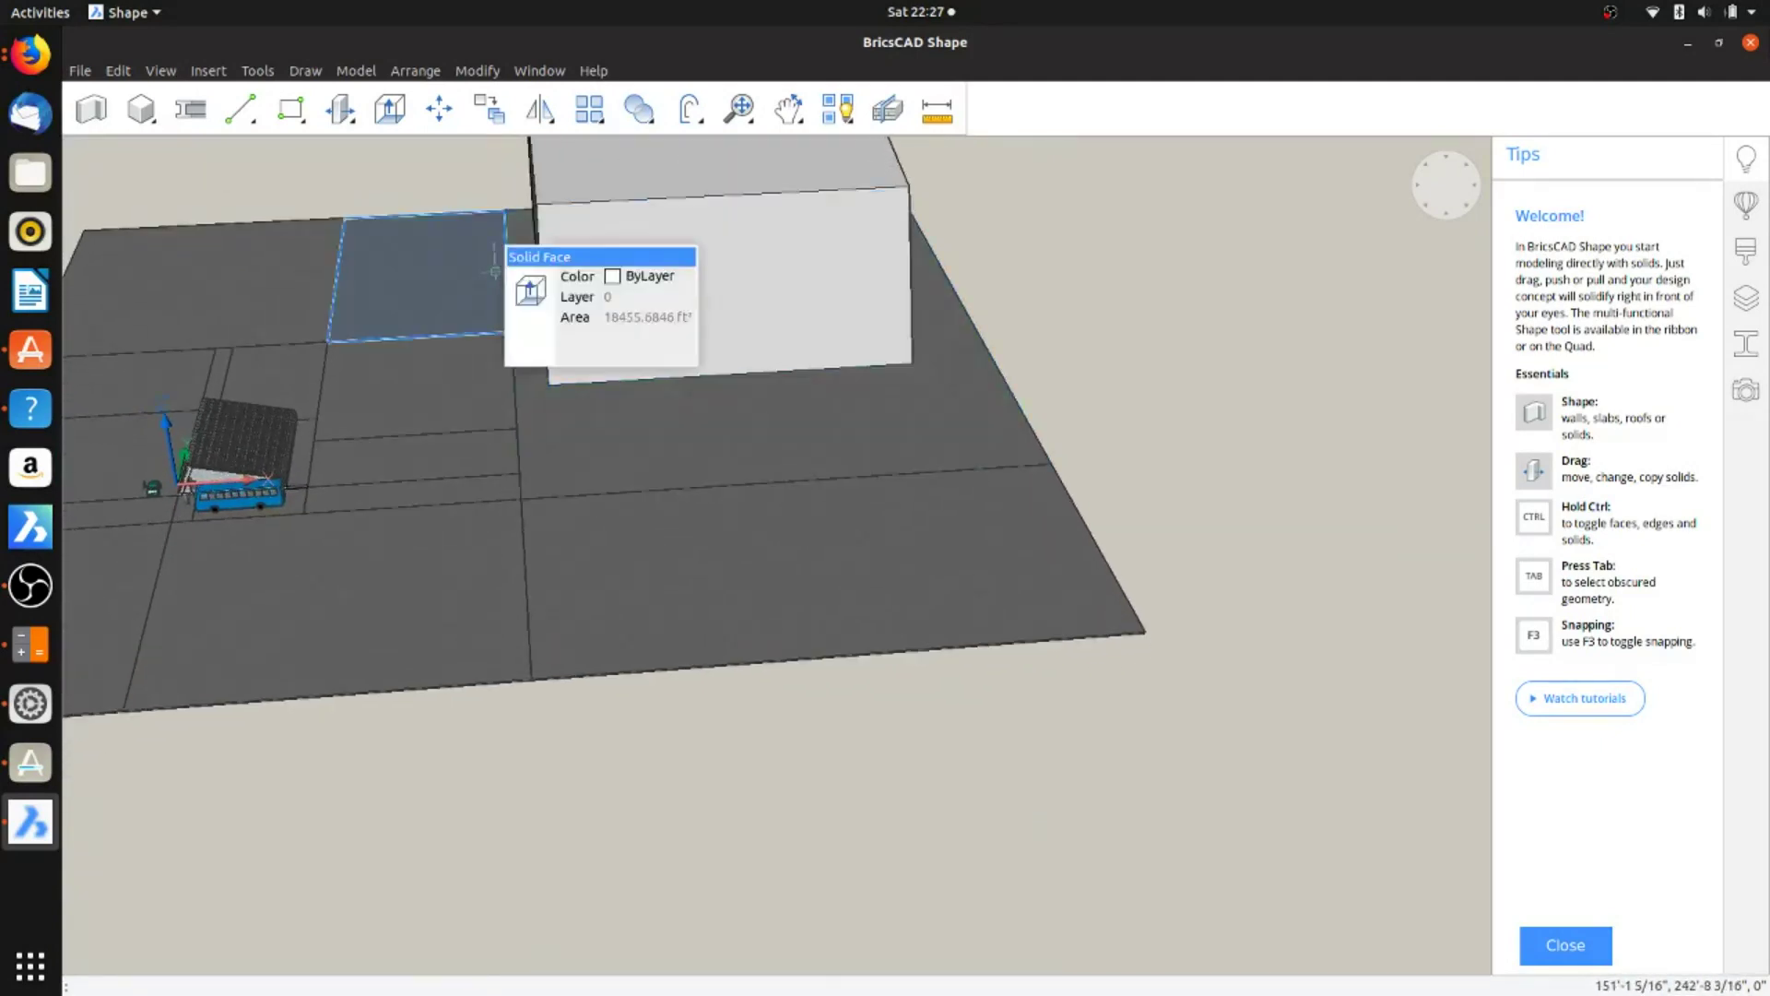
pyautogui.keyDown('shift'); pyautogui.moveTo(518, 316); pyautogui.dragTo(1054, 403, button='middle'); pyautogui.keyUp('shift')
pyautogui.keyDown('shift'); pyautogui.moveTo(821, 363); pyautogui.dragTo(815, 611, button='middle'); pyautogui.keyUp('shift')
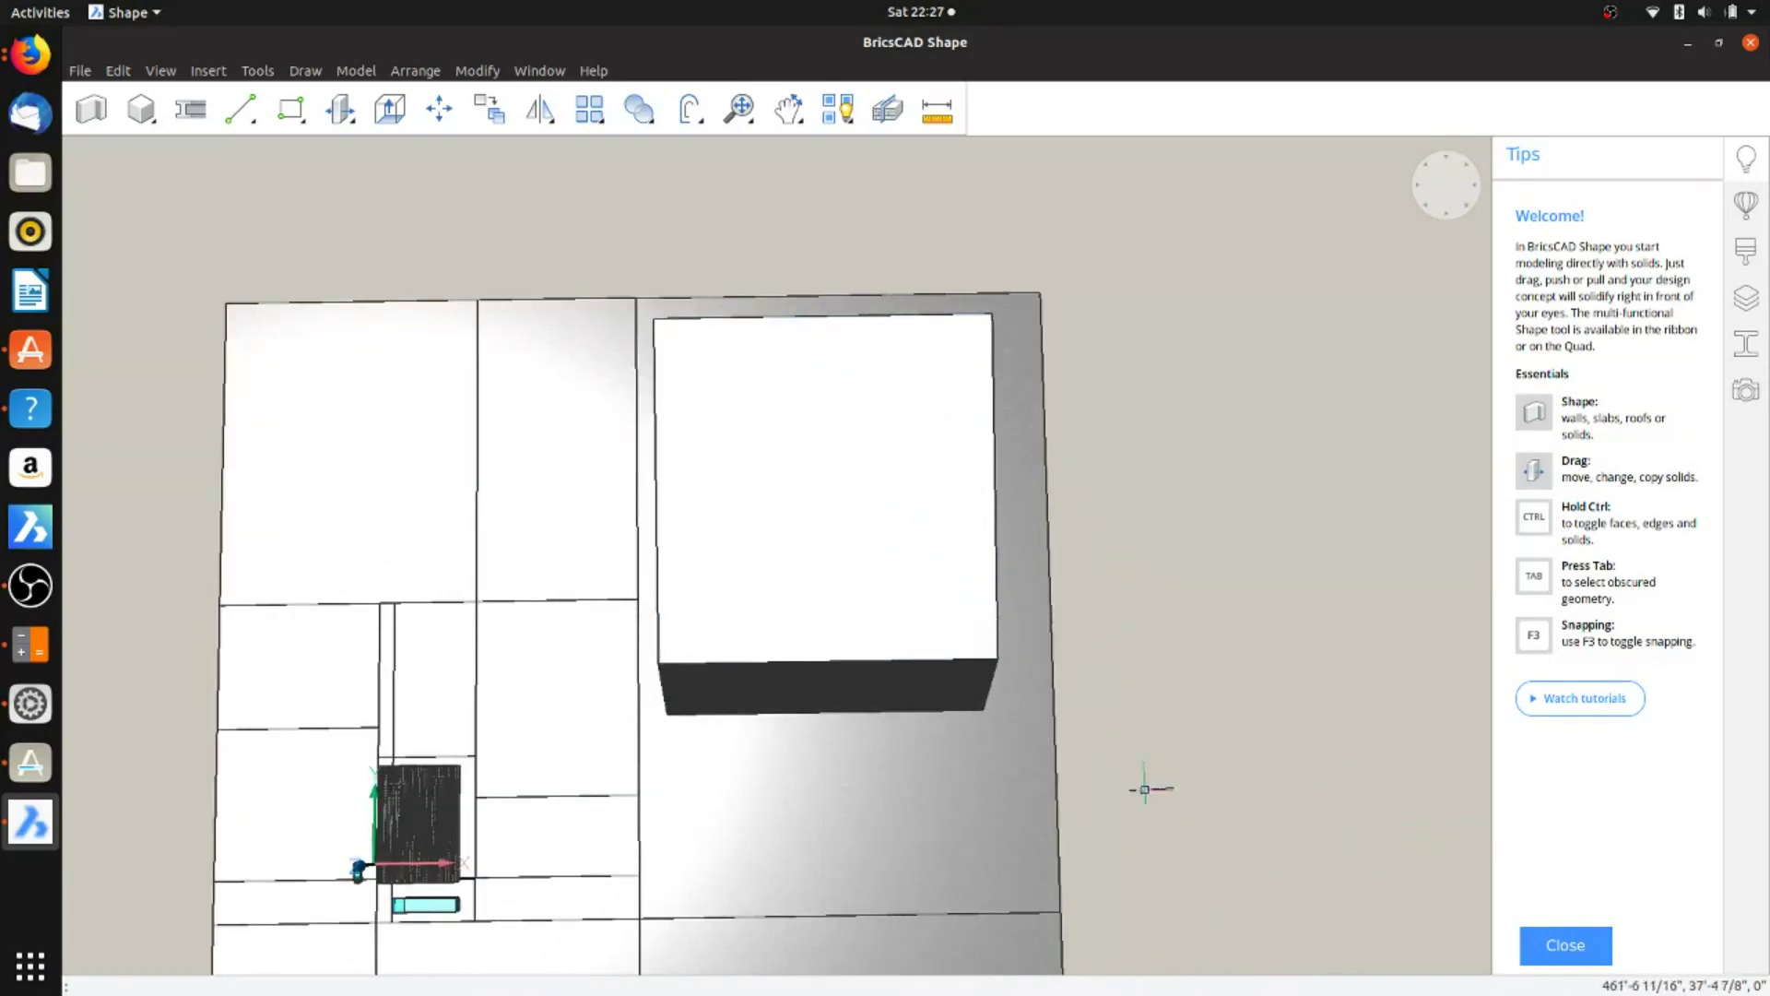
pyautogui.moveTo(1003, 586)
pyautogui.moveTo(949, 526)
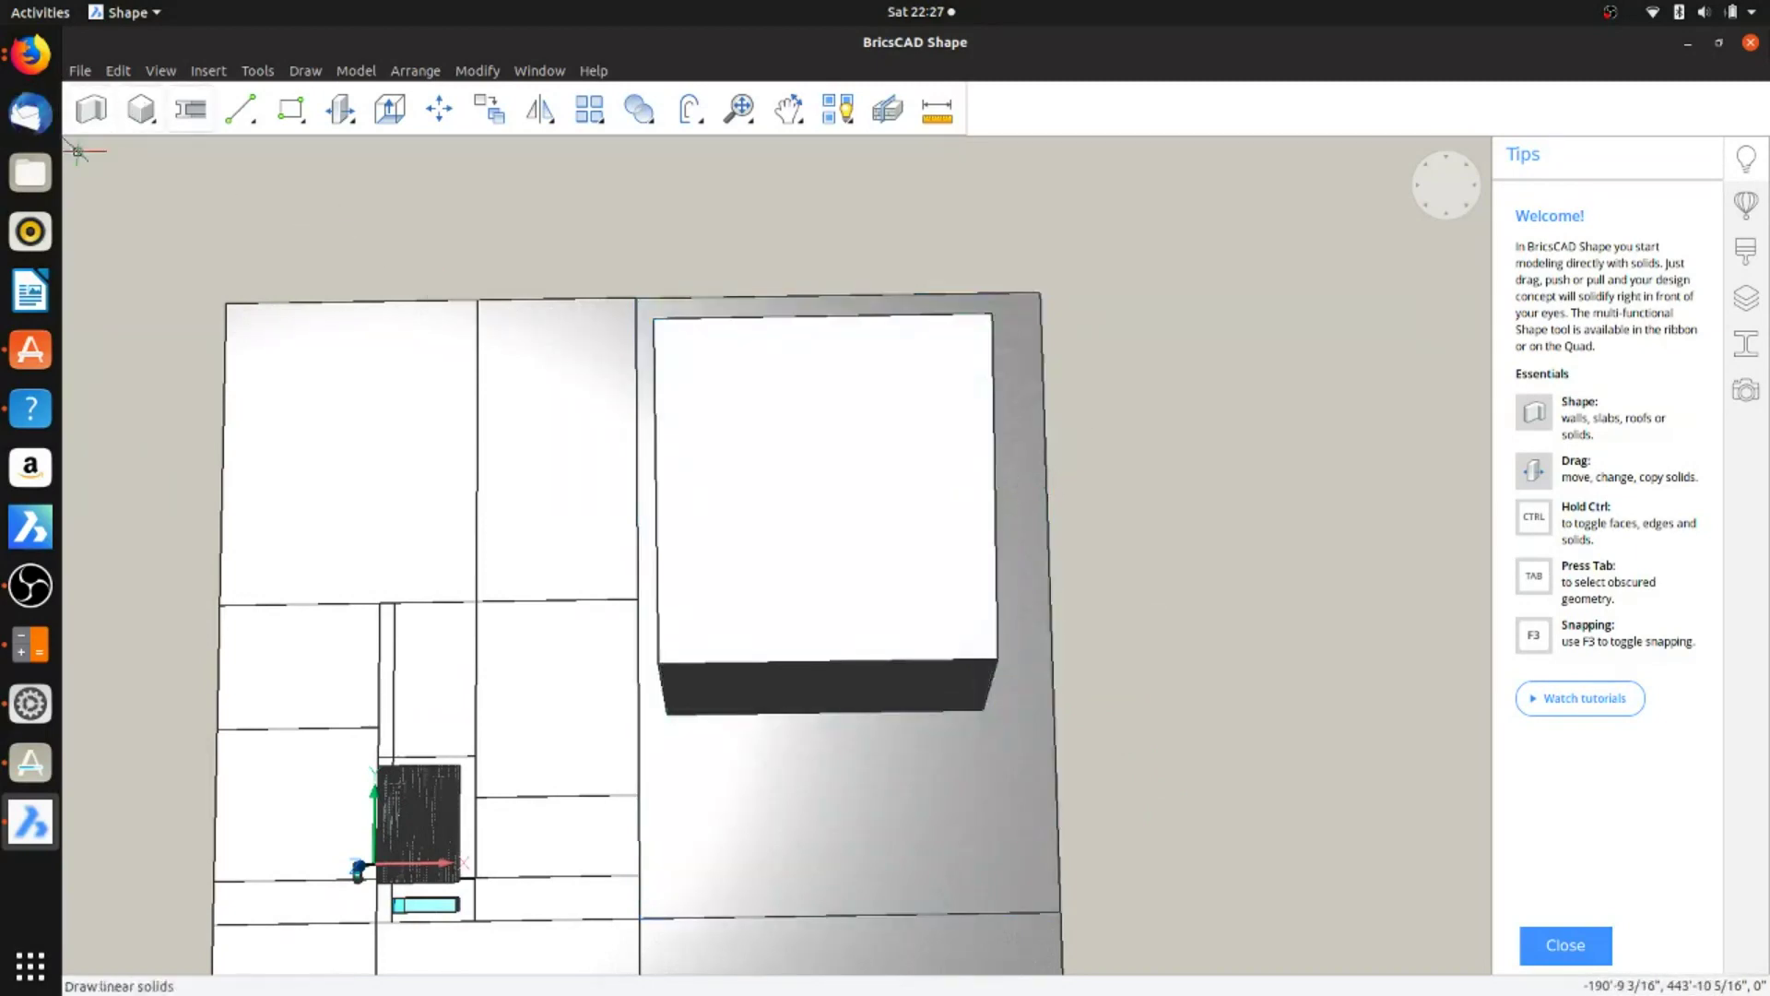
pyautogui.click(145, 109)
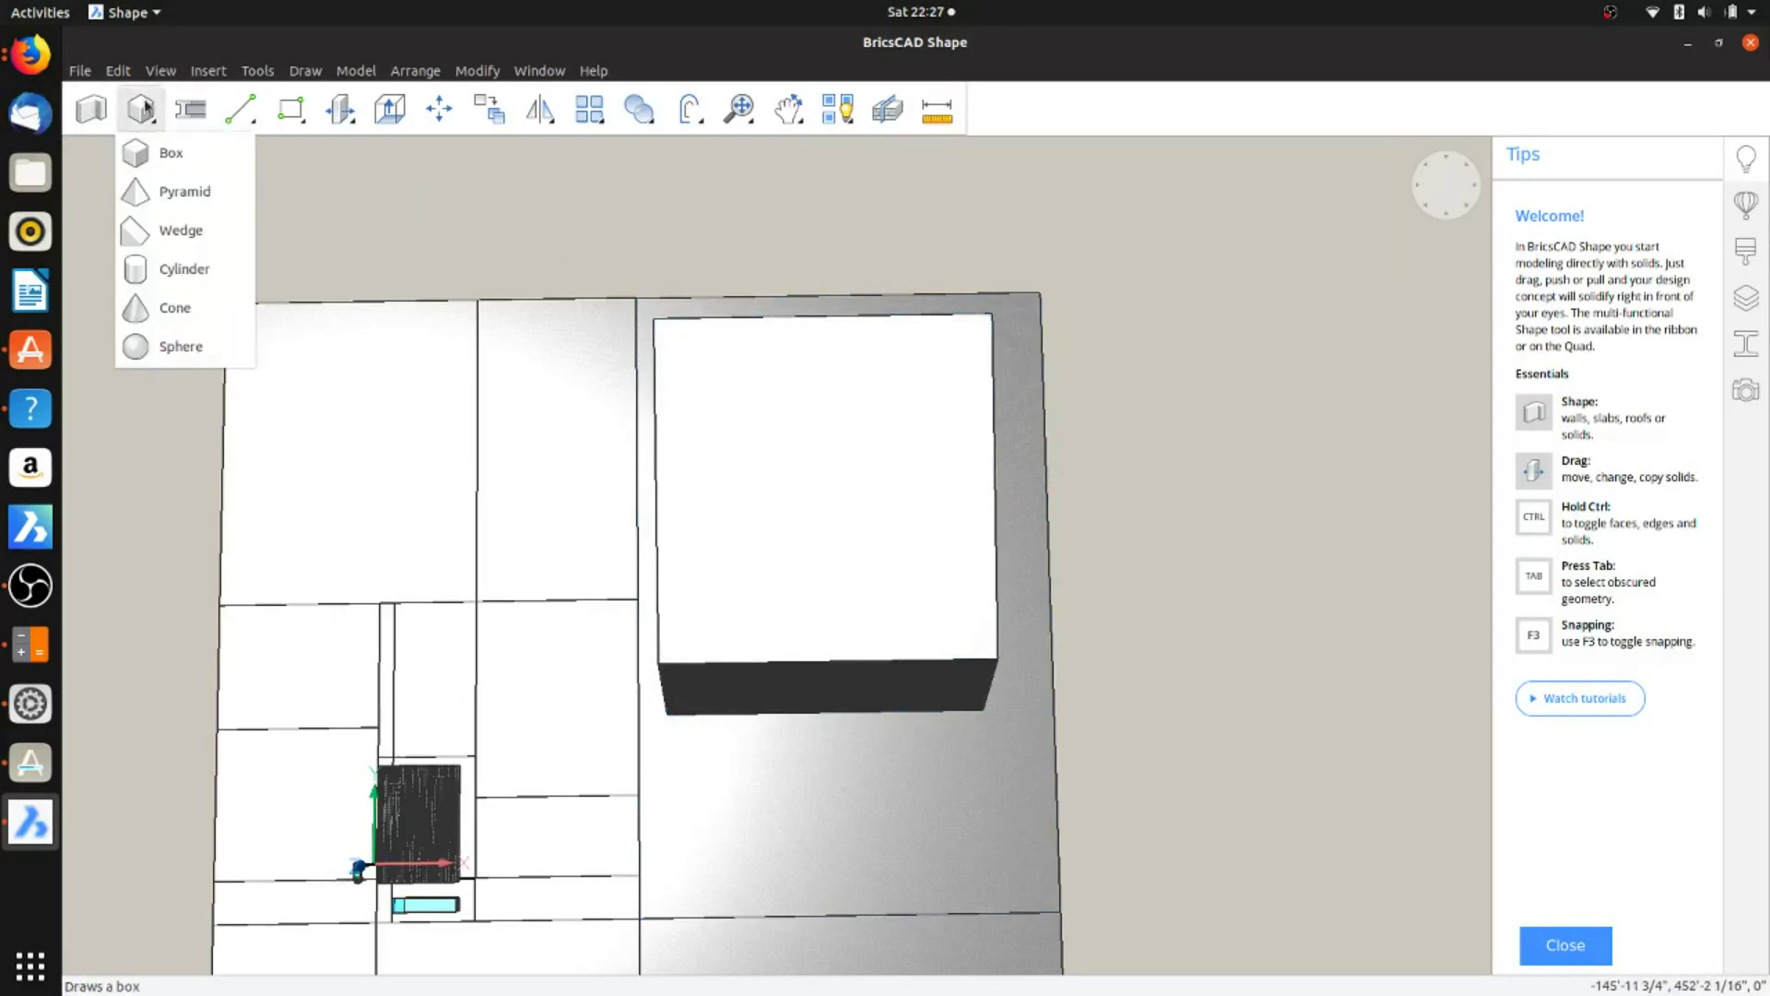
pyautogui.click(145, 109)
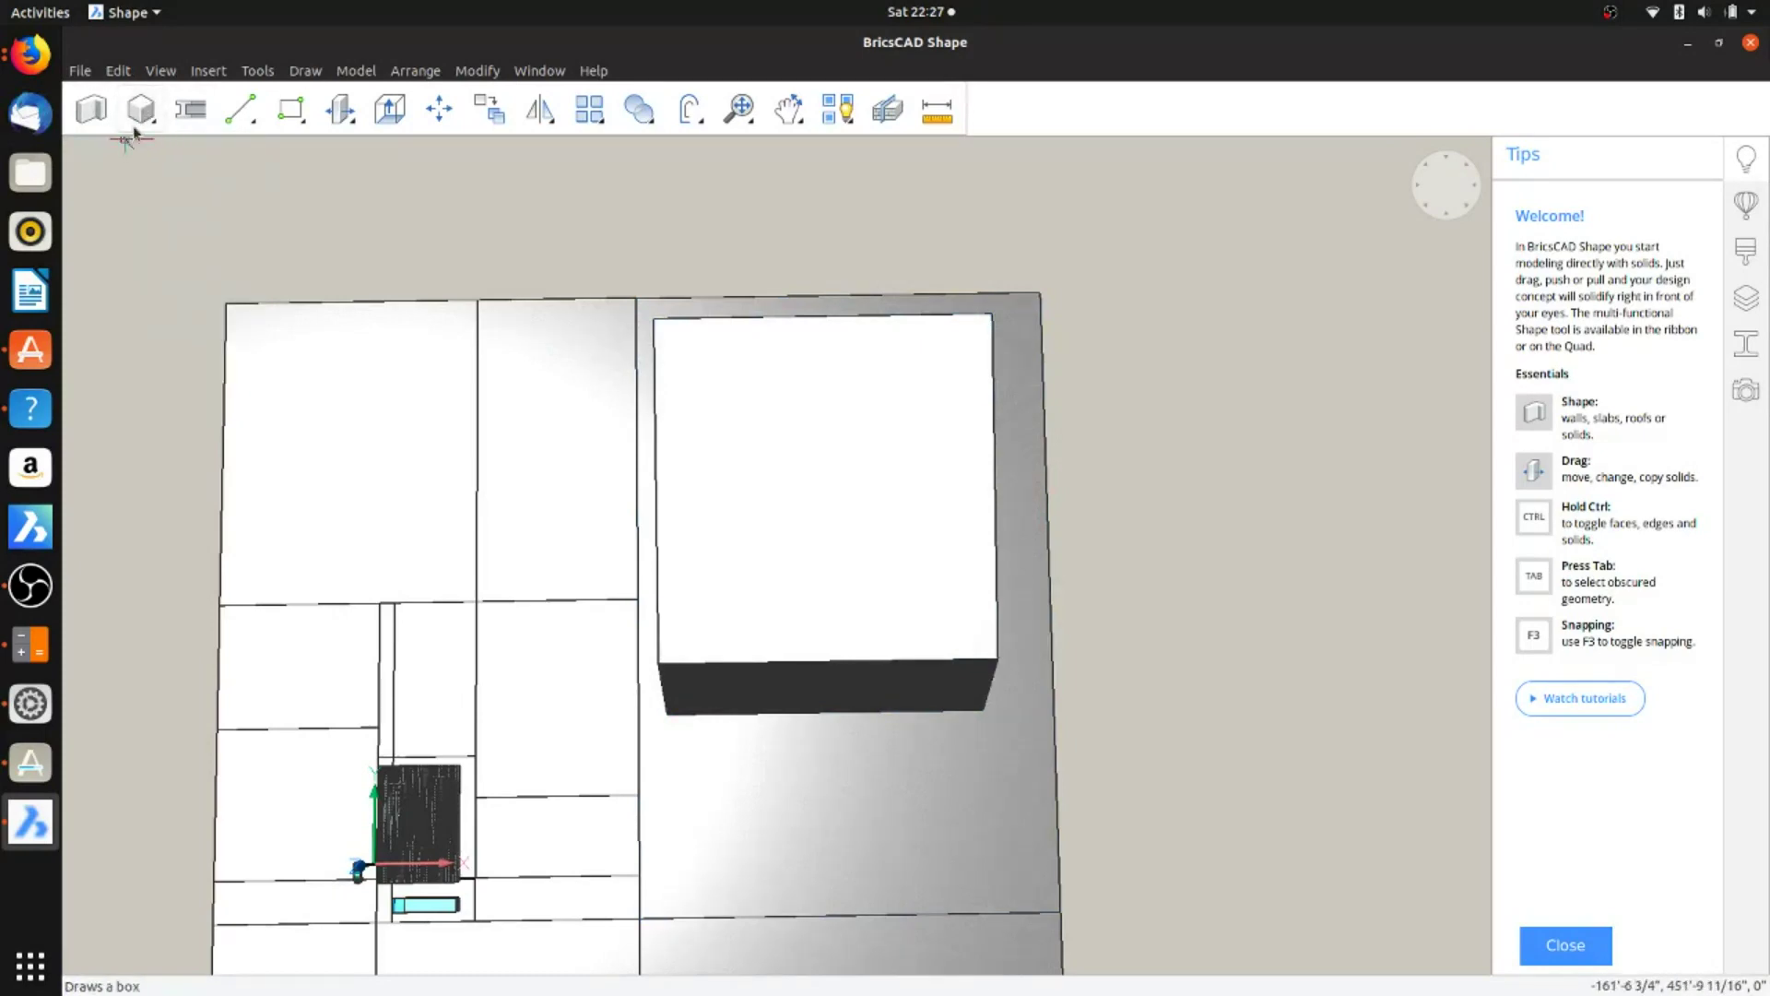
pyautogui.click(142, 111)
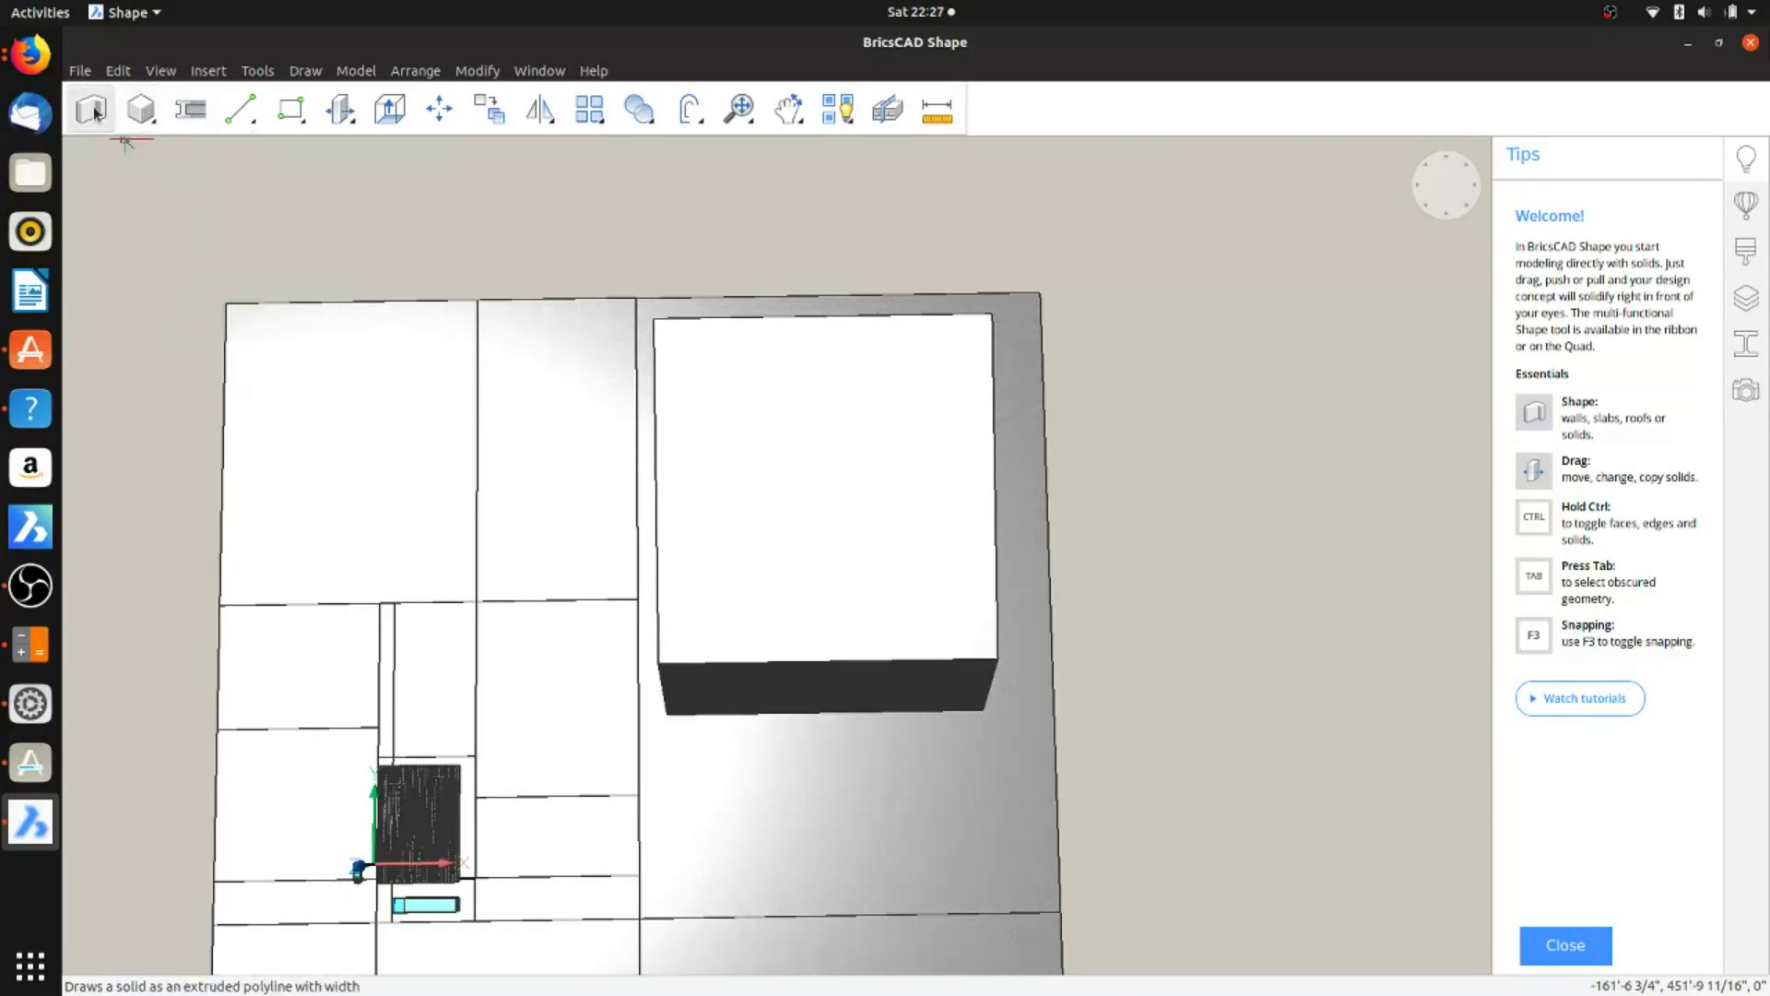
# Step: Draw an open four-segment wall with the Shape tool on the far empty ground plot, with the side facing the box about 137' long
pyautogui.click(96, 111)
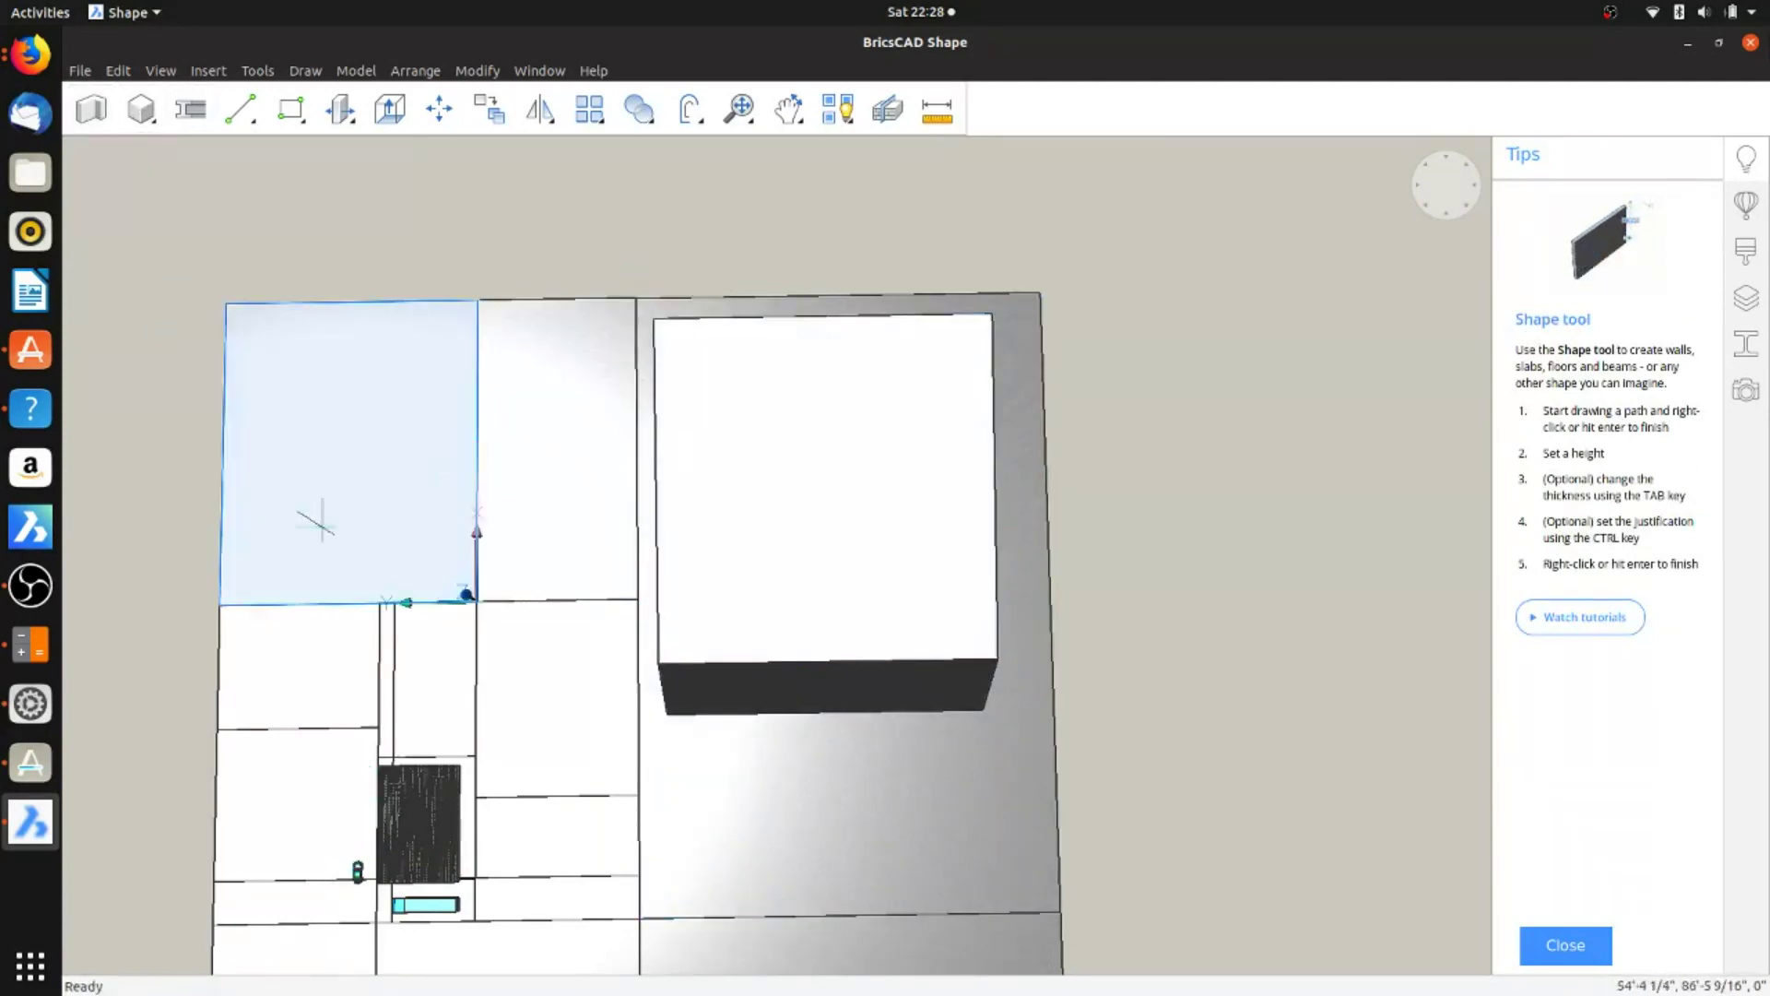
pyautogui.click(251, 572)
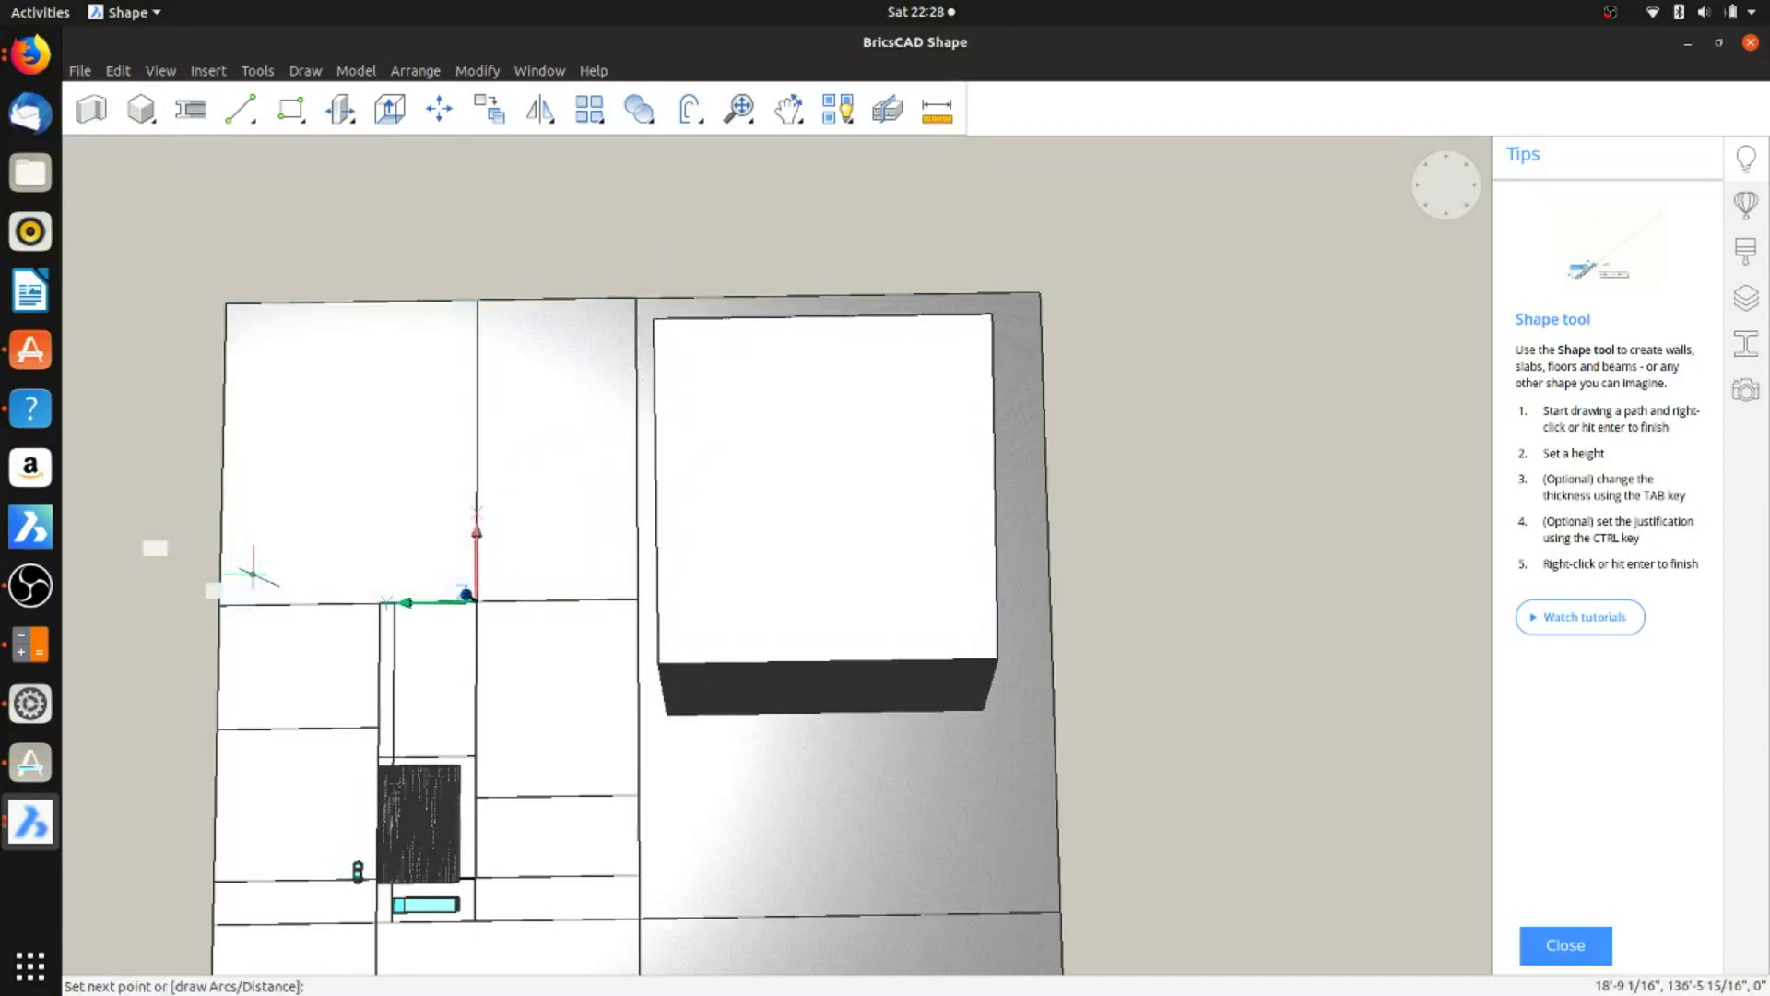
pyautogui.click(257, 346)
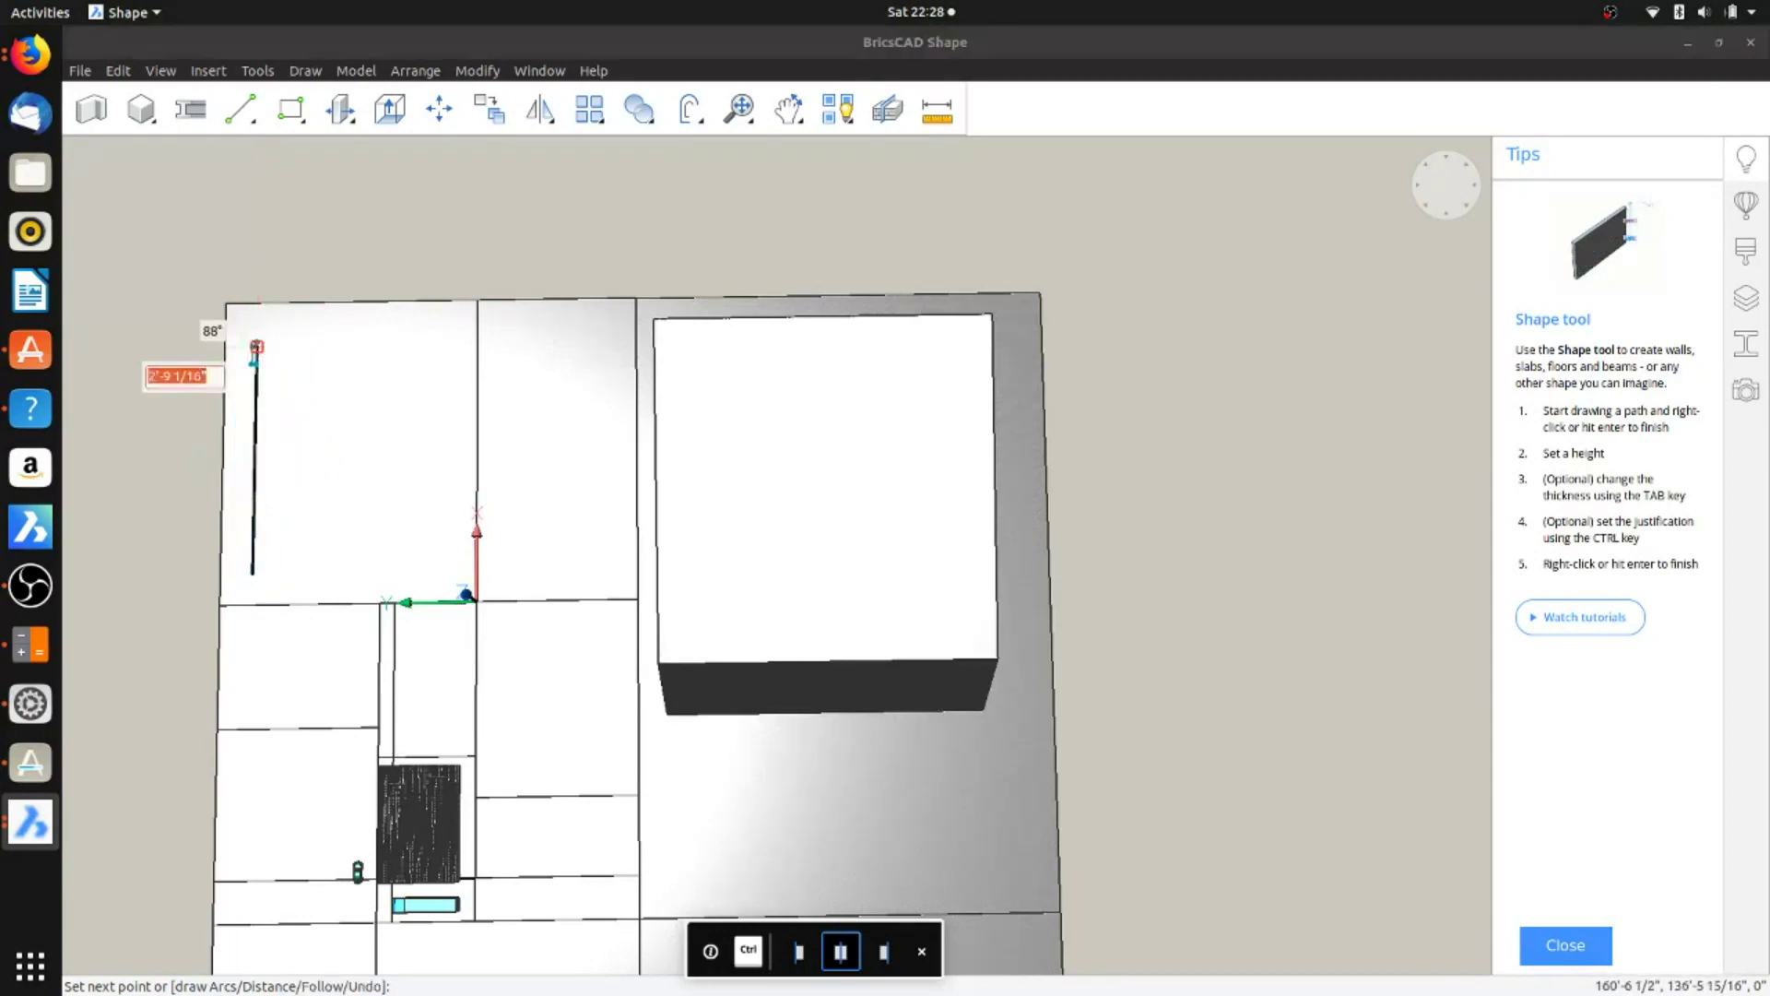
pyautogui.click(450, 344)
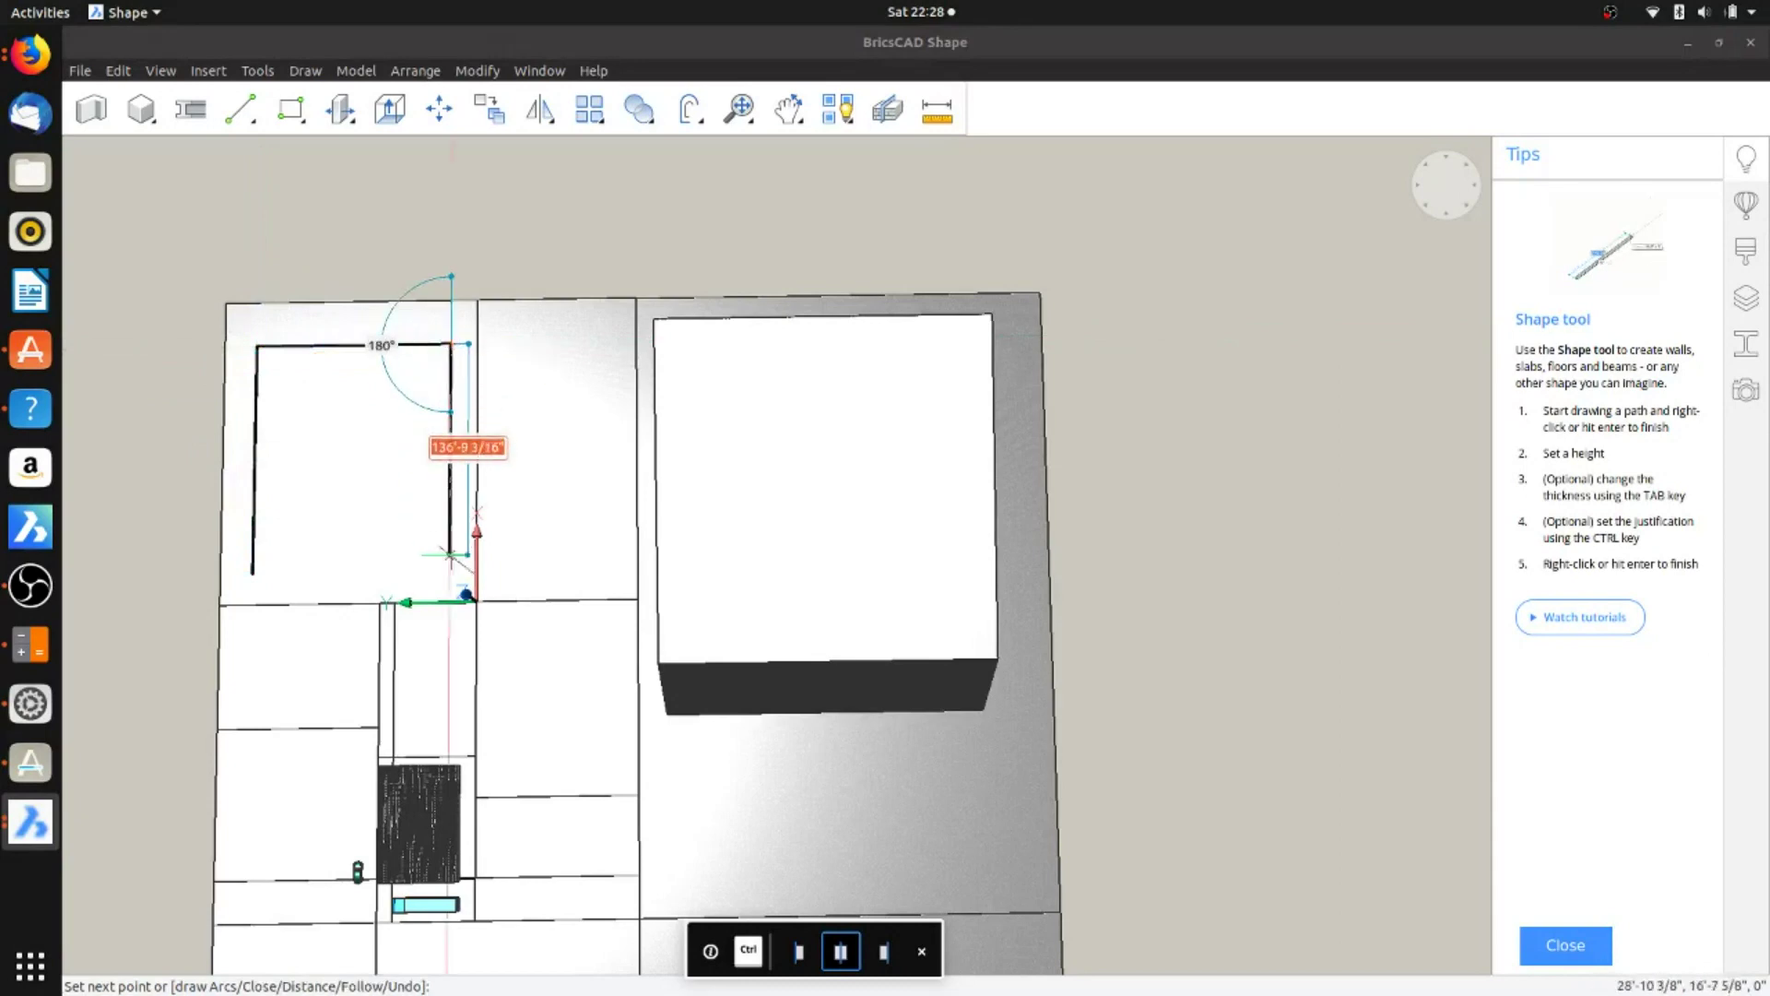
pyautogui.click(450, 564)
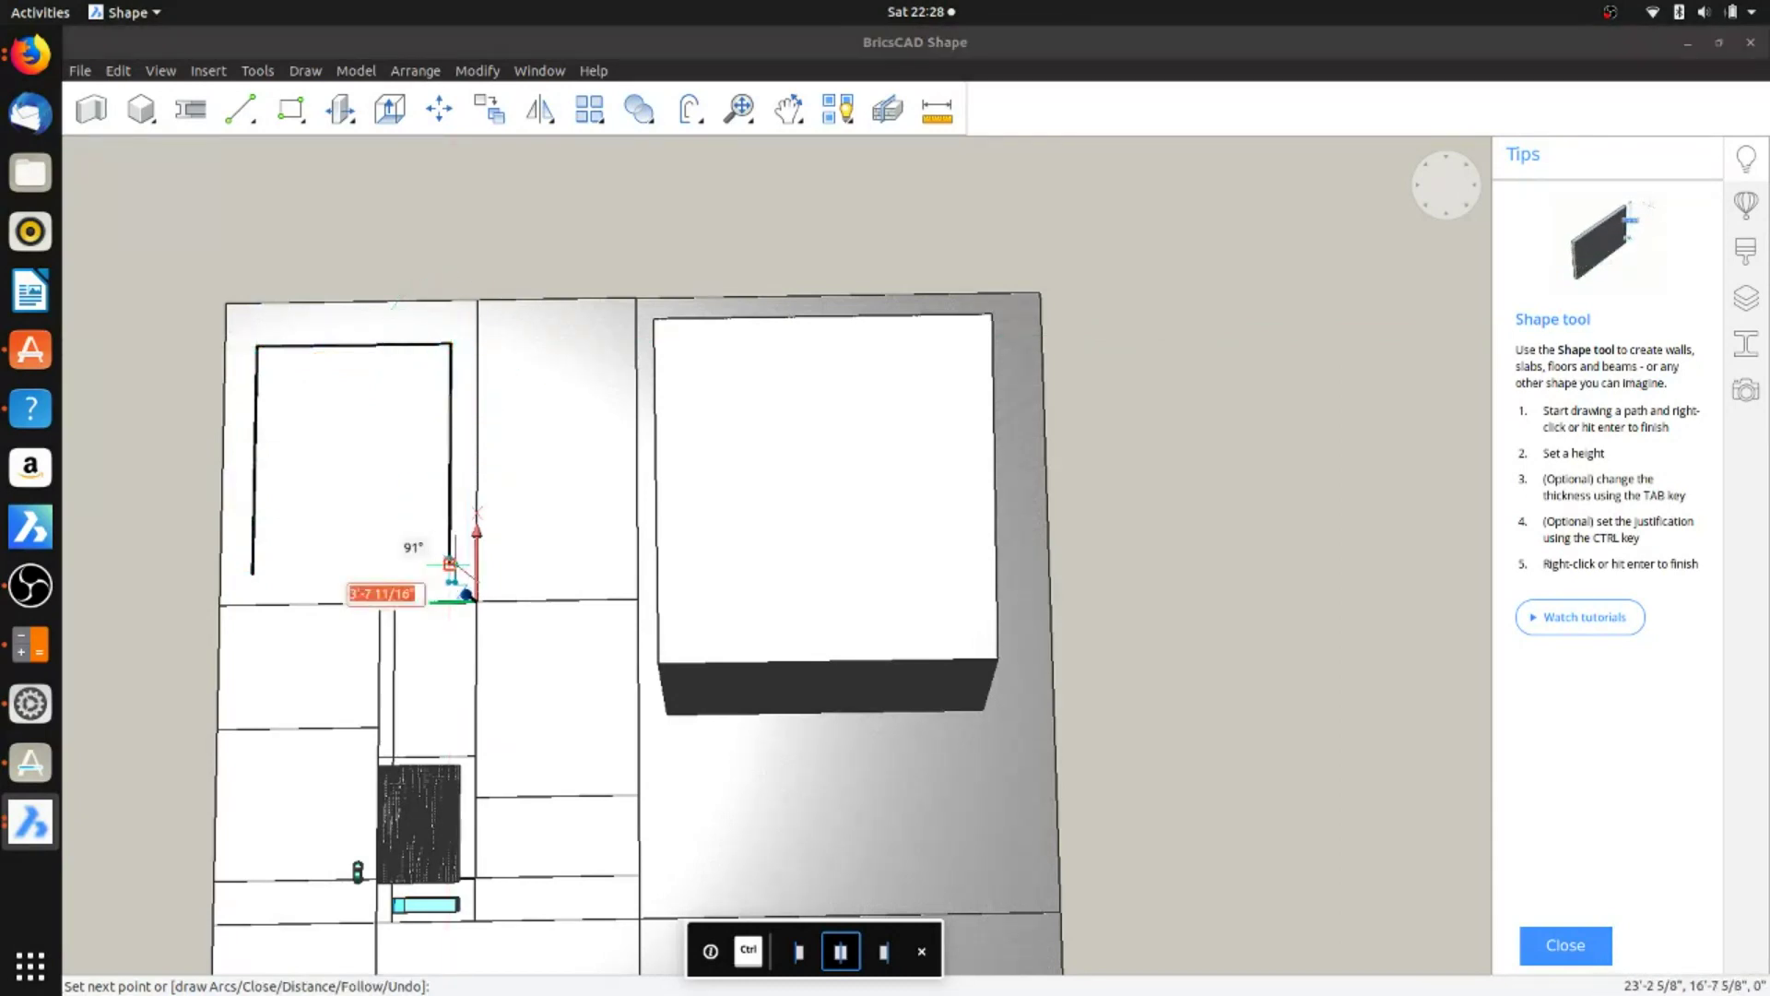
pyautogui.click(335, 564)
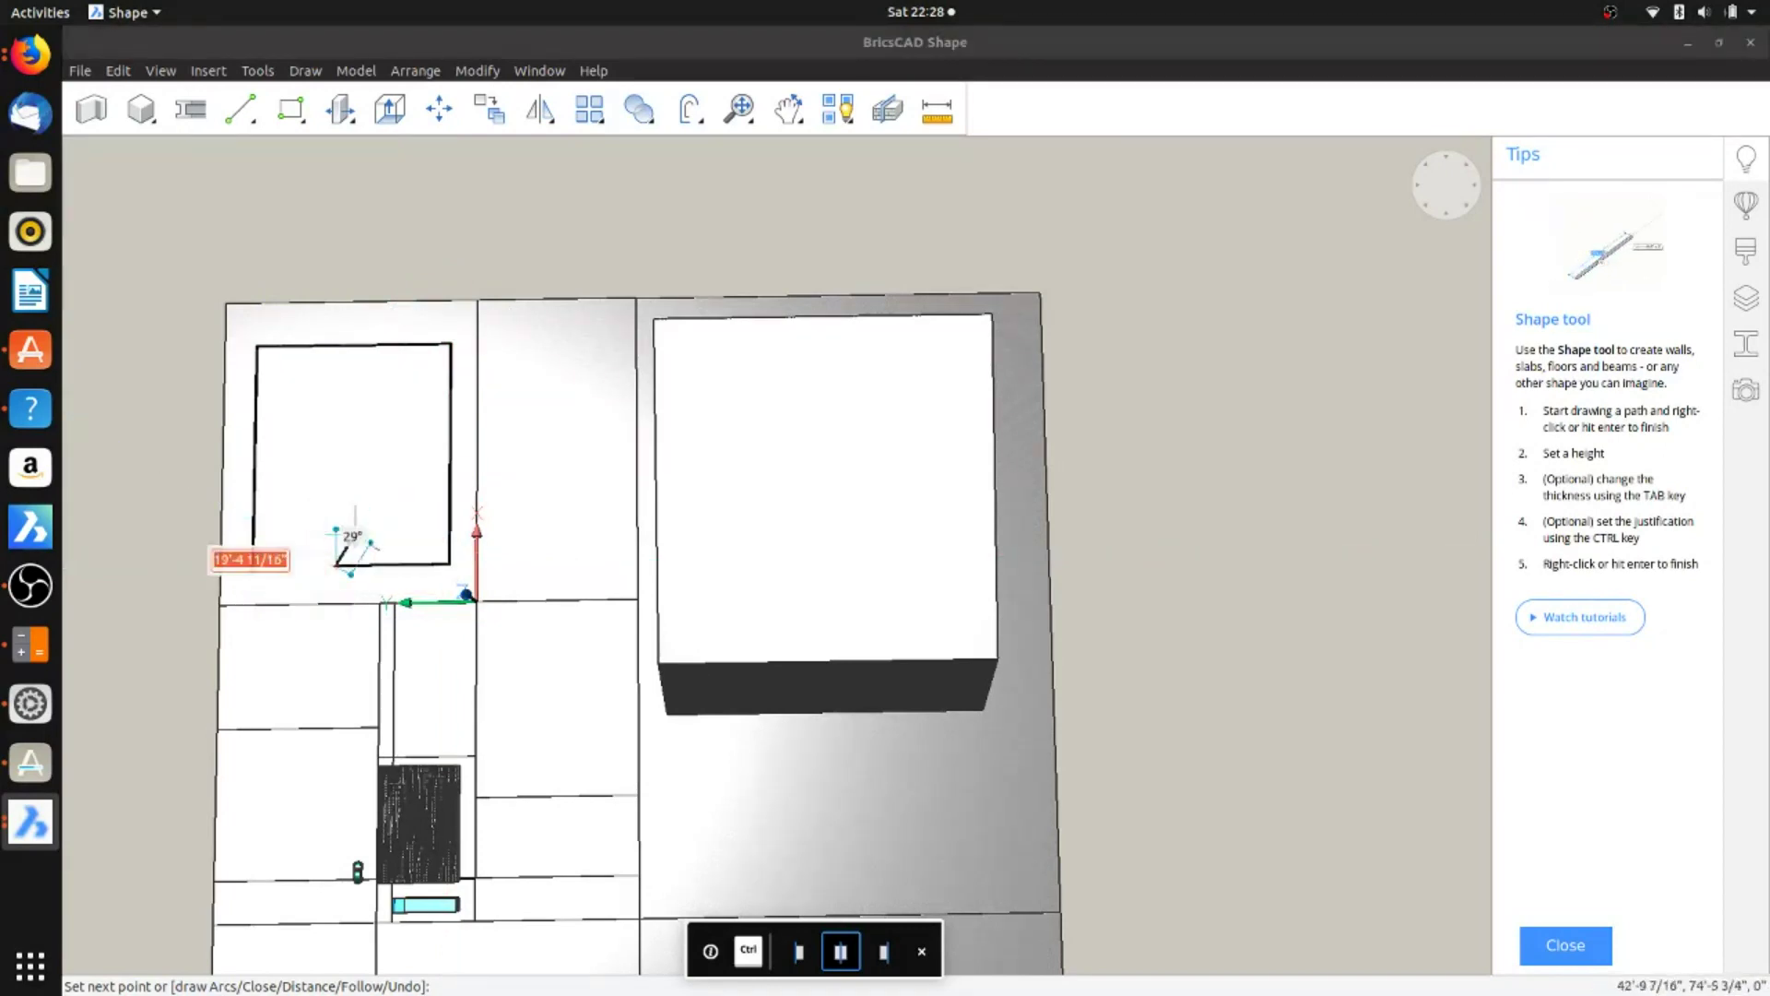
pyautogui.rightClick(343, 519)
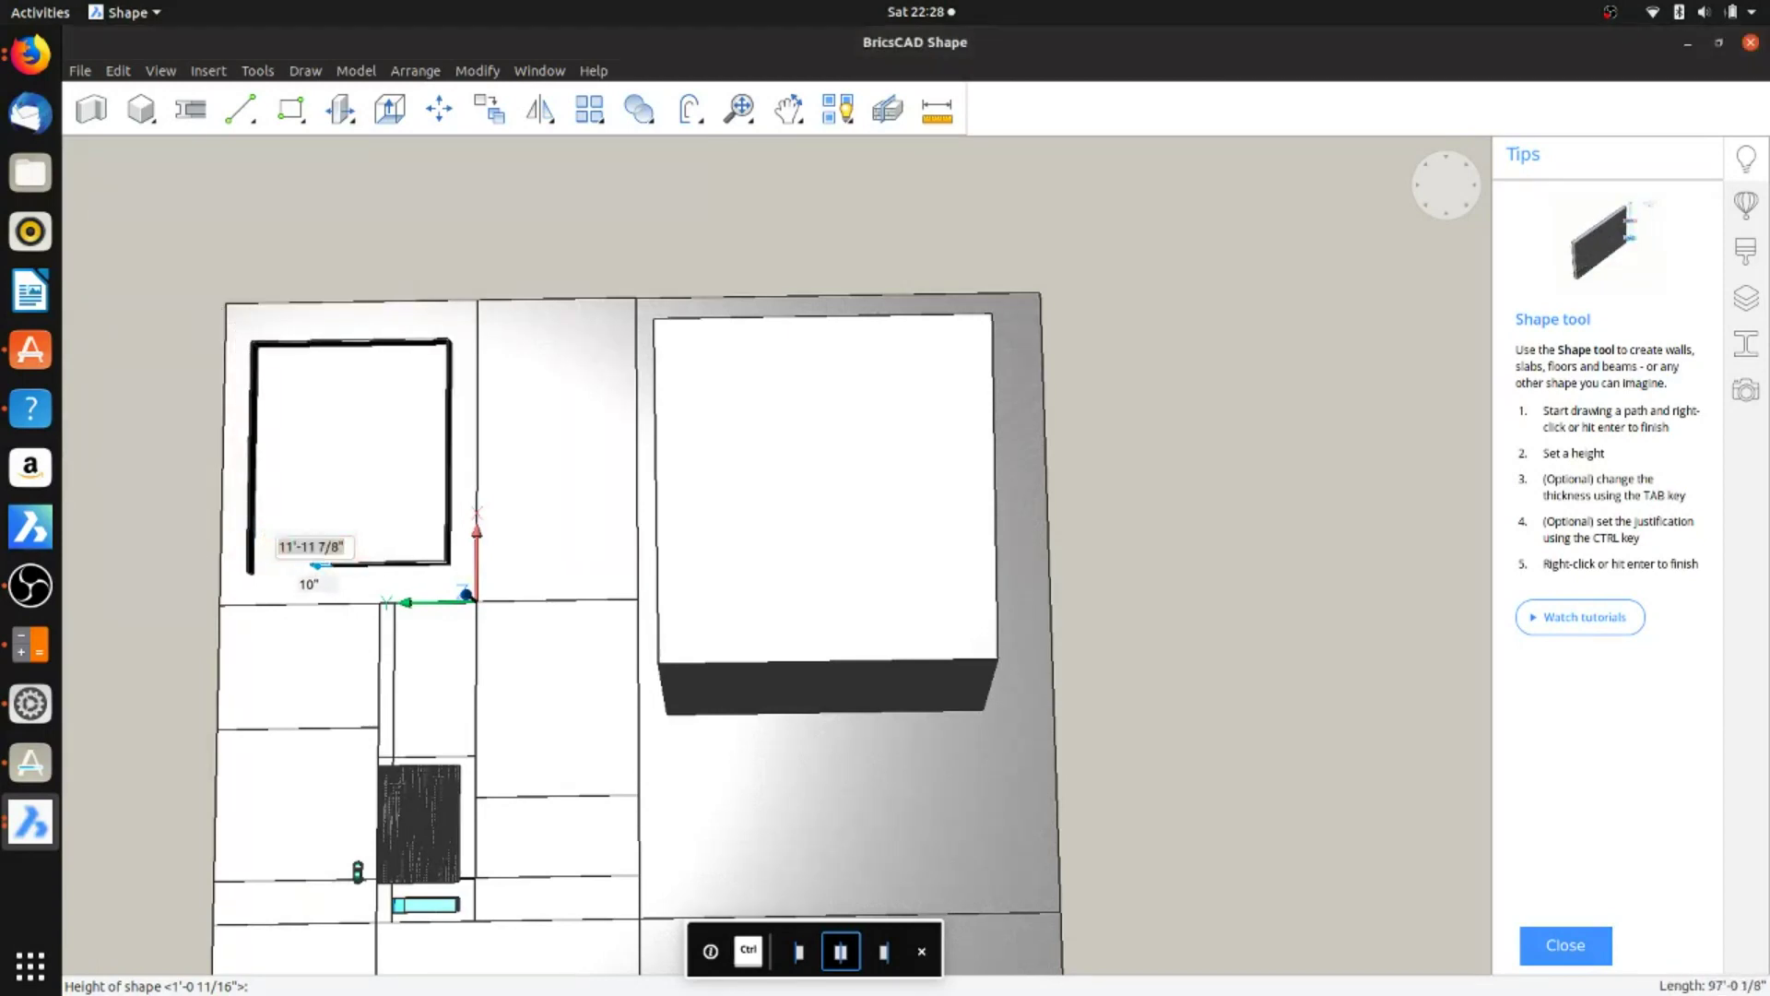
pyautogui.press('Escape')
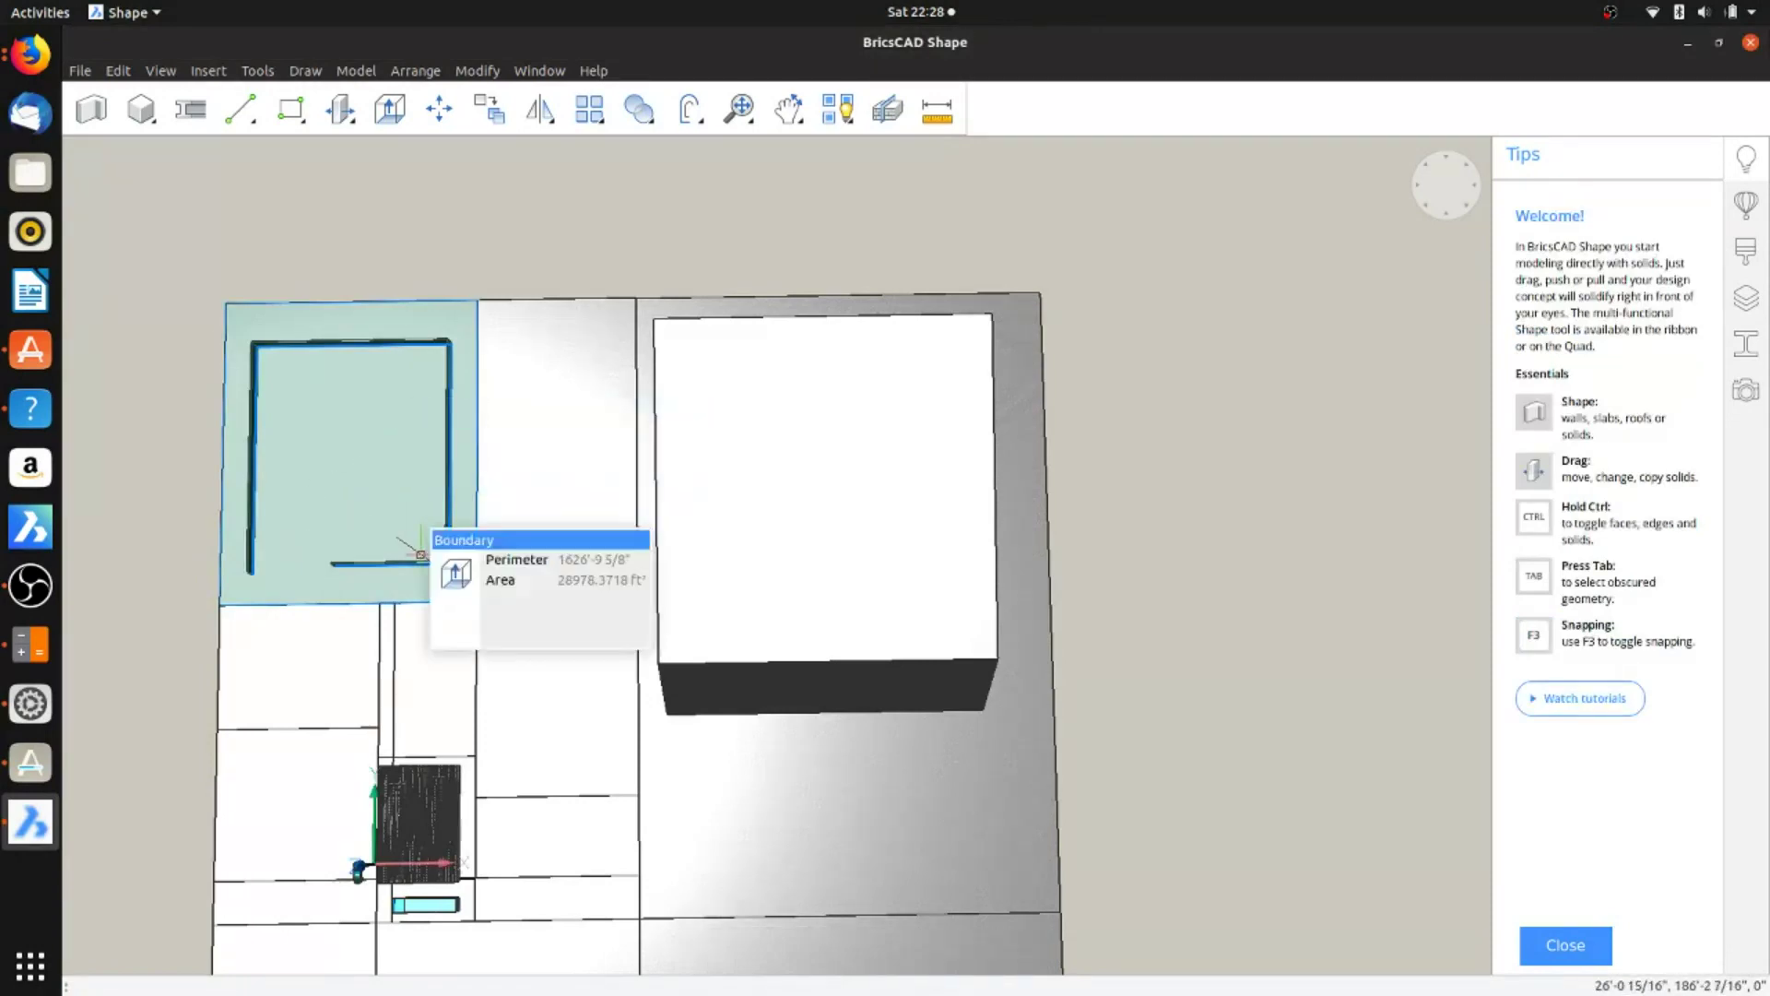
pyautogui.keyDown('shift'); pyautogui.moveTo(447, 542); pyautogui.dragTo(453, 398, button='middle'); pyautogui.keyUp('shift')
pyautogui.scroll(10, 434, 478)
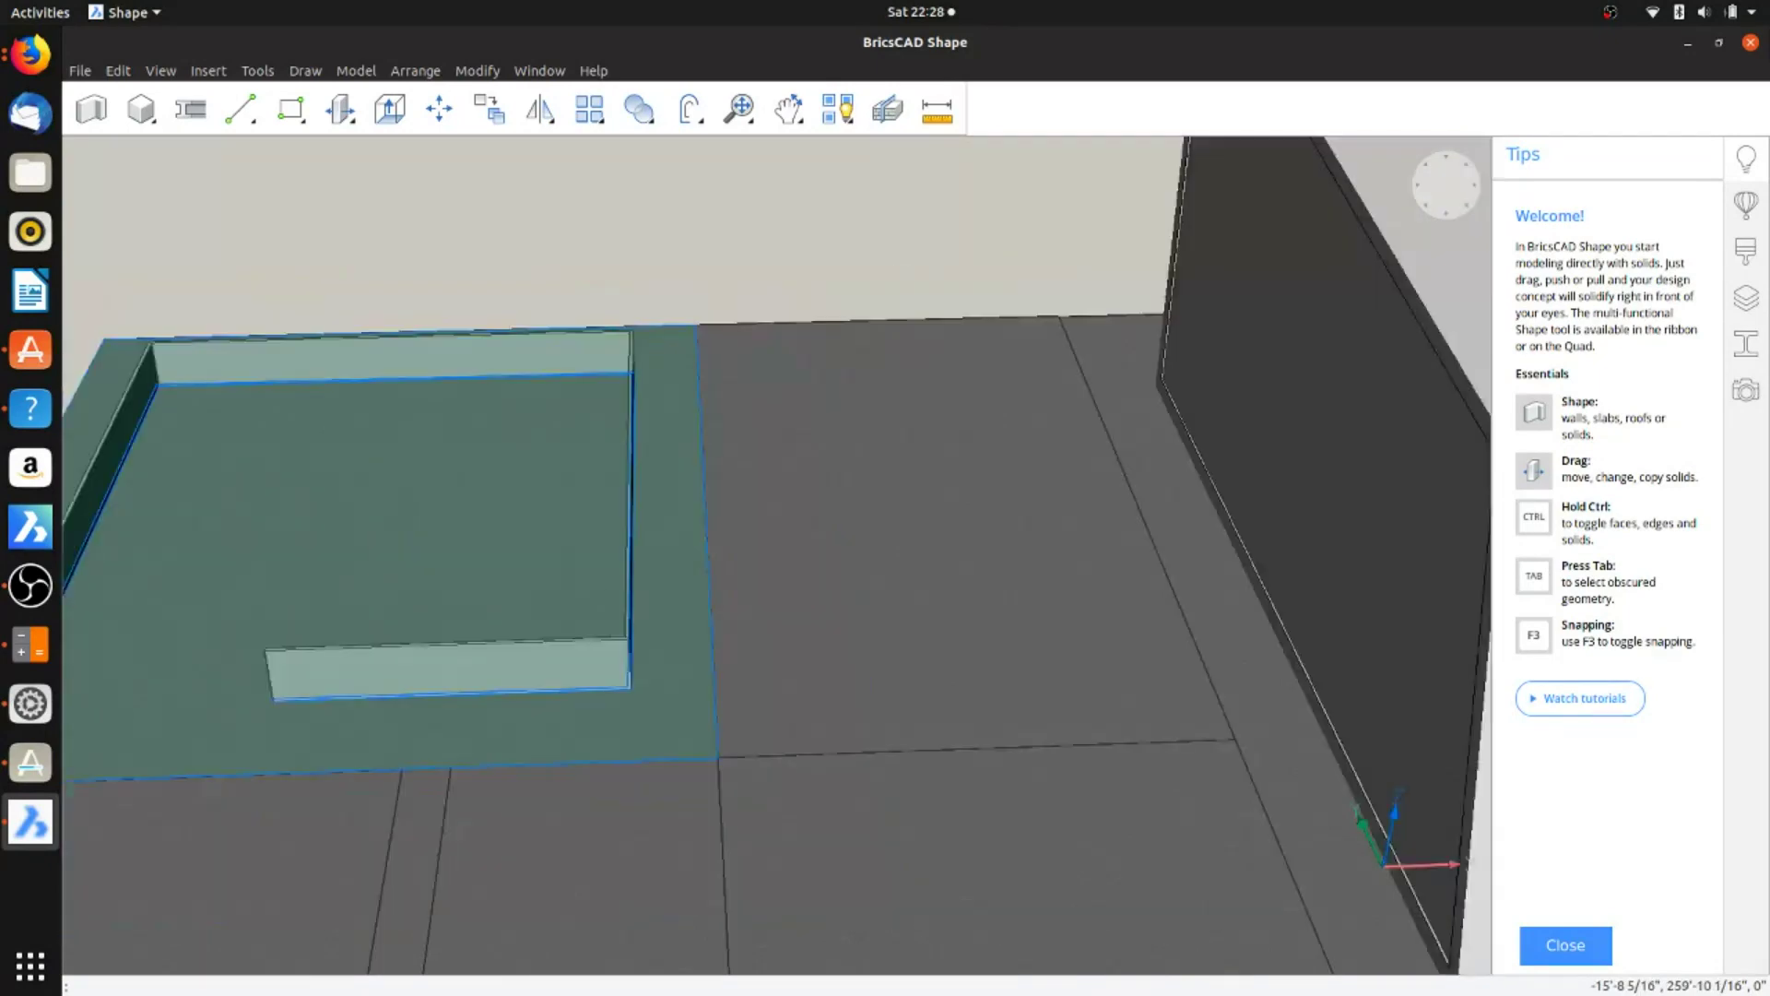
pyautogui.scroll(-8, 434, 478)
pyautogui.keyDown('shift'); pyautogui.moveTo(522, 446); pyautogui.dragTo(572, 476, button='middle'); pyautogui.keyUp('shift')
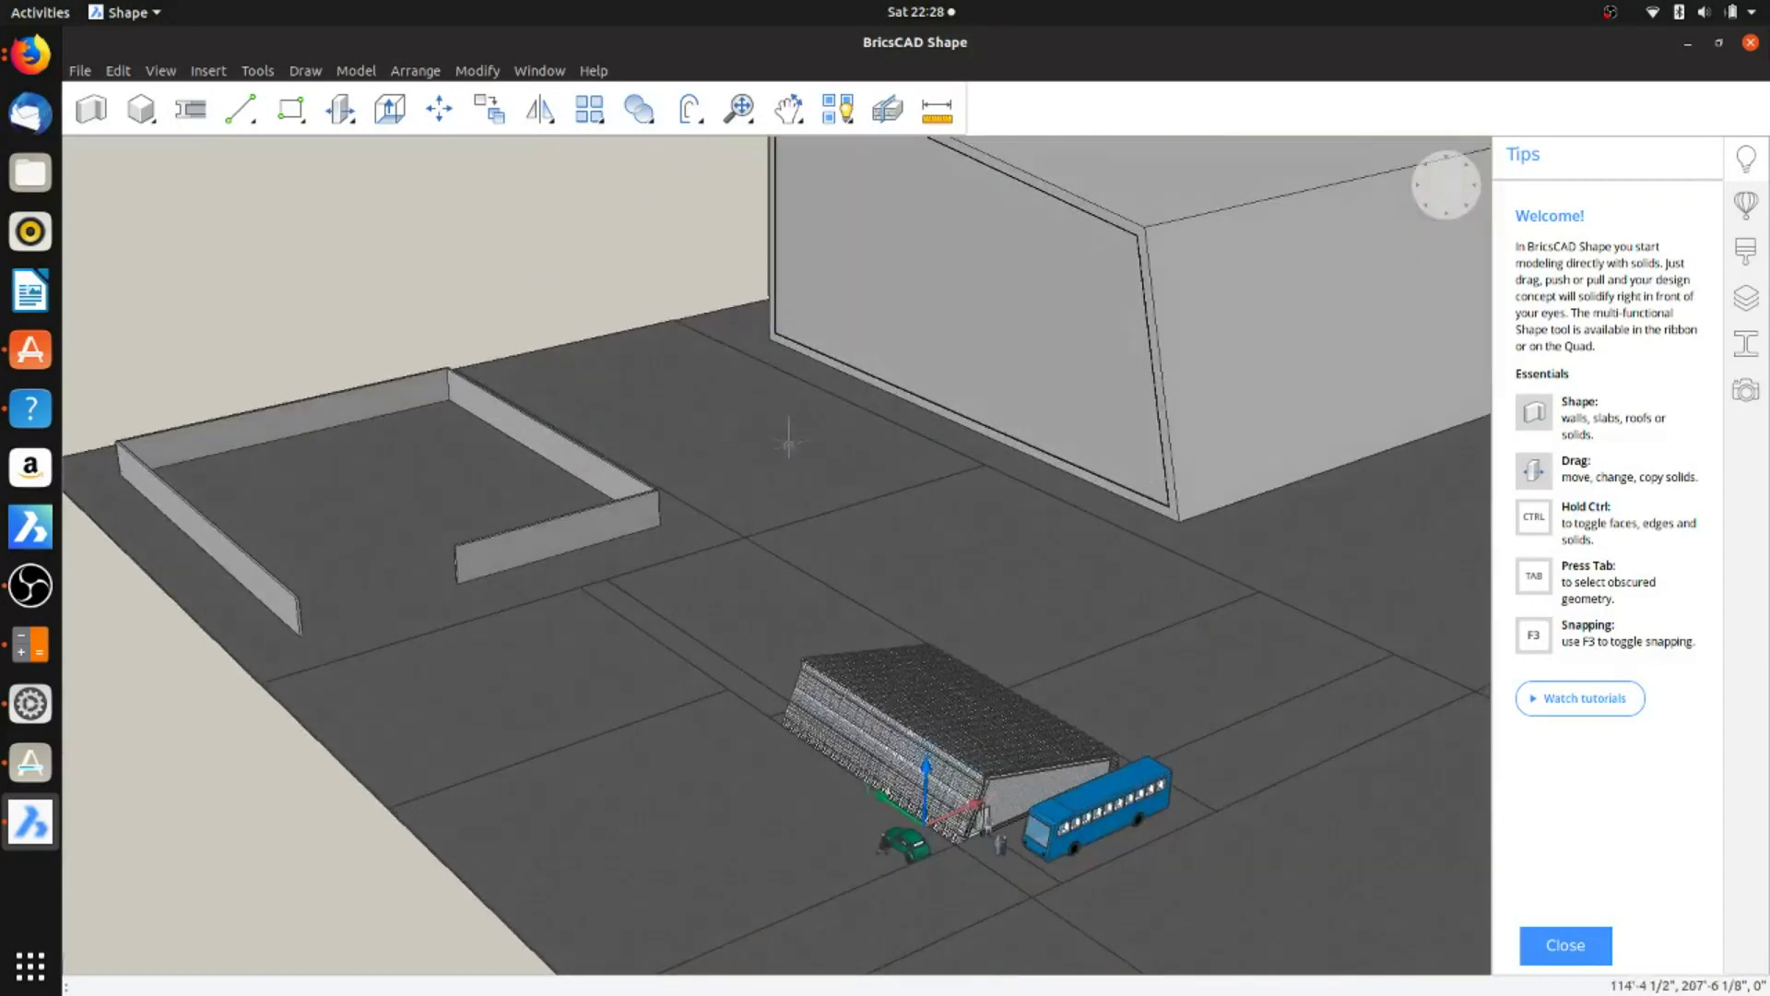
# Step: Draw a low box about 107'-4 9/16" by 111'-4 1/16" on the middle of the large box's top face
pyautogui.keyDown('shift'); pyautogui.moveTo(938, 799); pyautogui.dragTo(1059, 754, button='middle'); pyautogui.keyUp('shift')
pyautogui.keyDown('shift'); pyautogui.moveTo(643, 396); pyautogui.dragTo(629, 625, button='middle'); pyautogui.keyUp('shift')
pyautogui.keyDown('shift'); pyautogui.moveTo(816, 502); pyautogui.dragTo(703, 551, button='middle'); pyautogui.keyUp('shift')
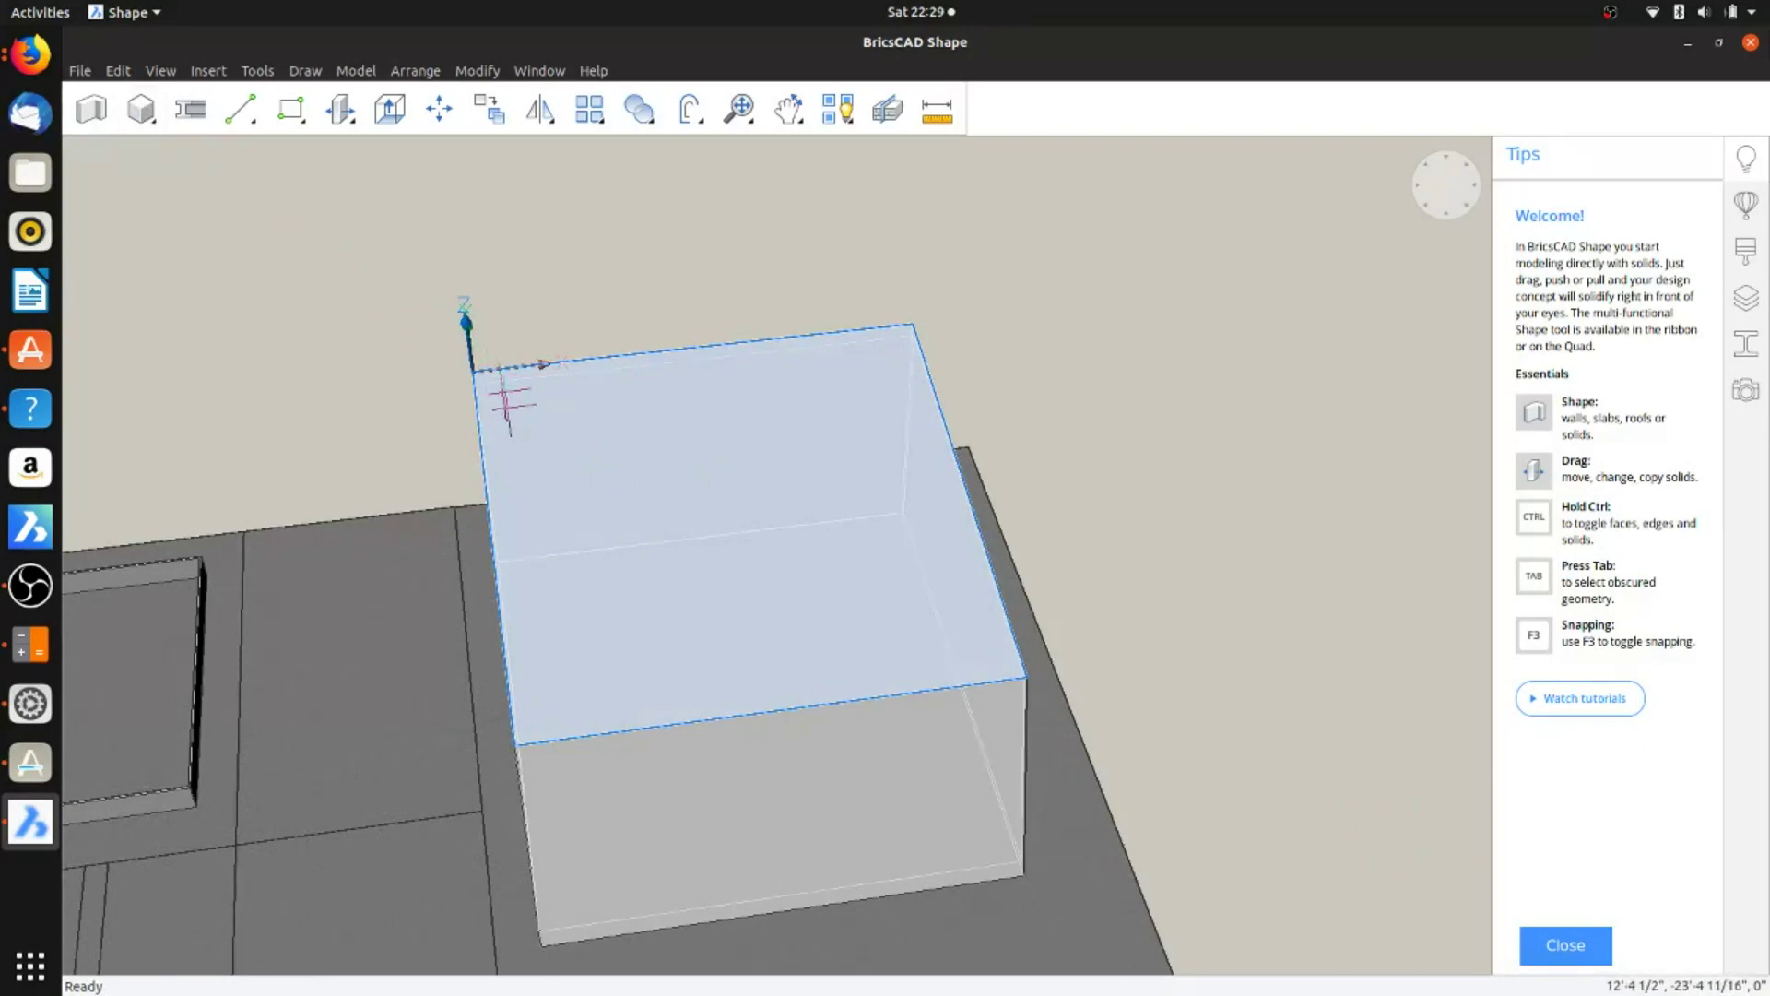
pyautogui.click(592, 442)
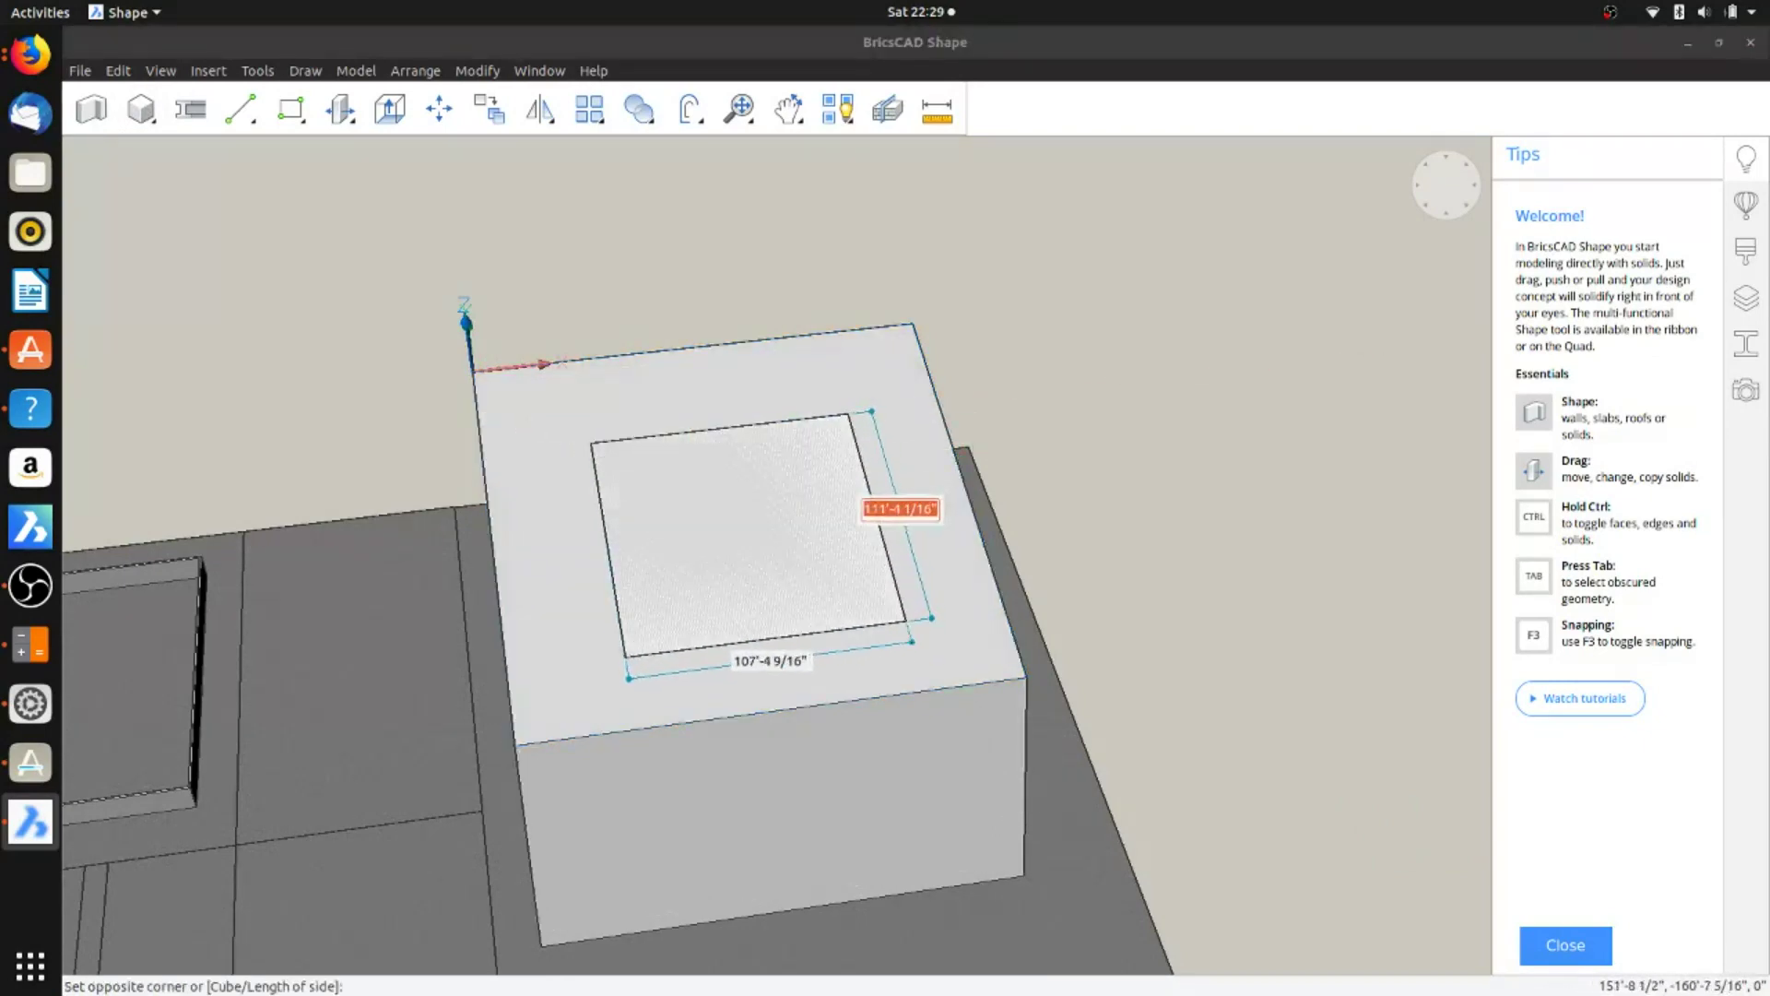
pyautogui.click(904, 623)
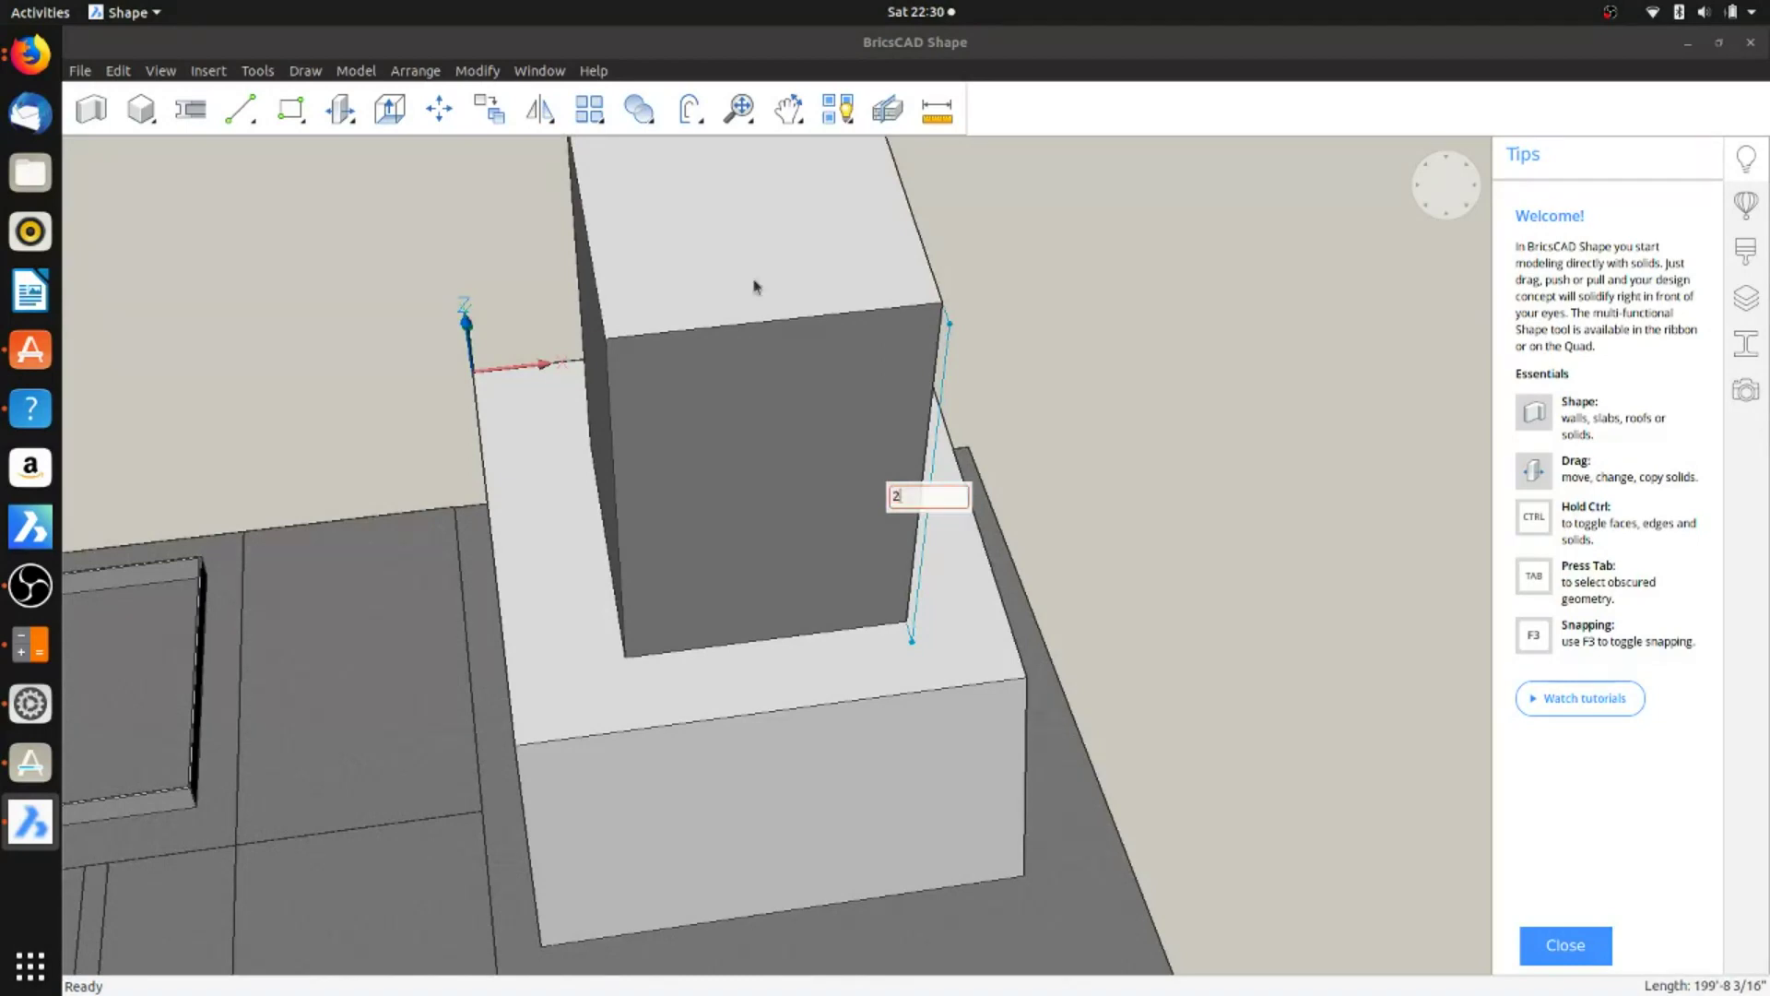
pyautogui.press('Return')
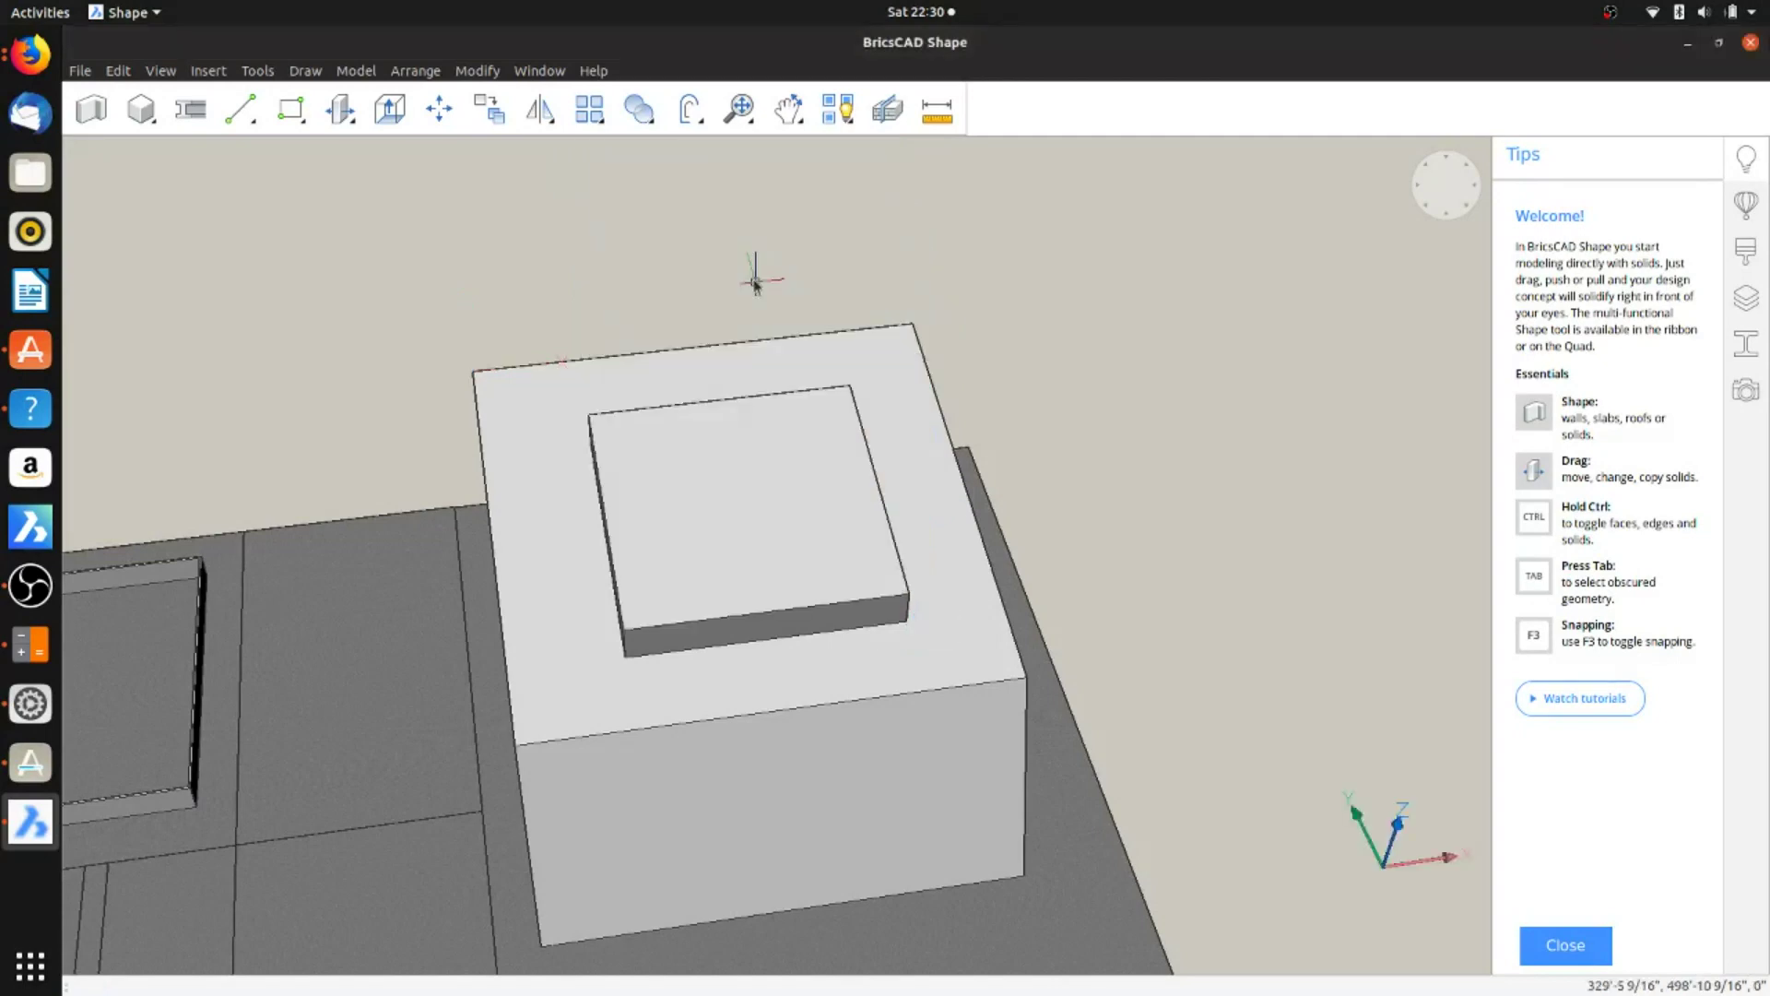
# Step: Extrude the top face of the low box upward by 90
pyautogui.keyDown('shift'); pyautogui.moveTo(751, 482); pyautogui.dragTo(703, 553, button='middle'); pyautogui.keyUp('shift')
pyautogui.moveTo(702, 566)
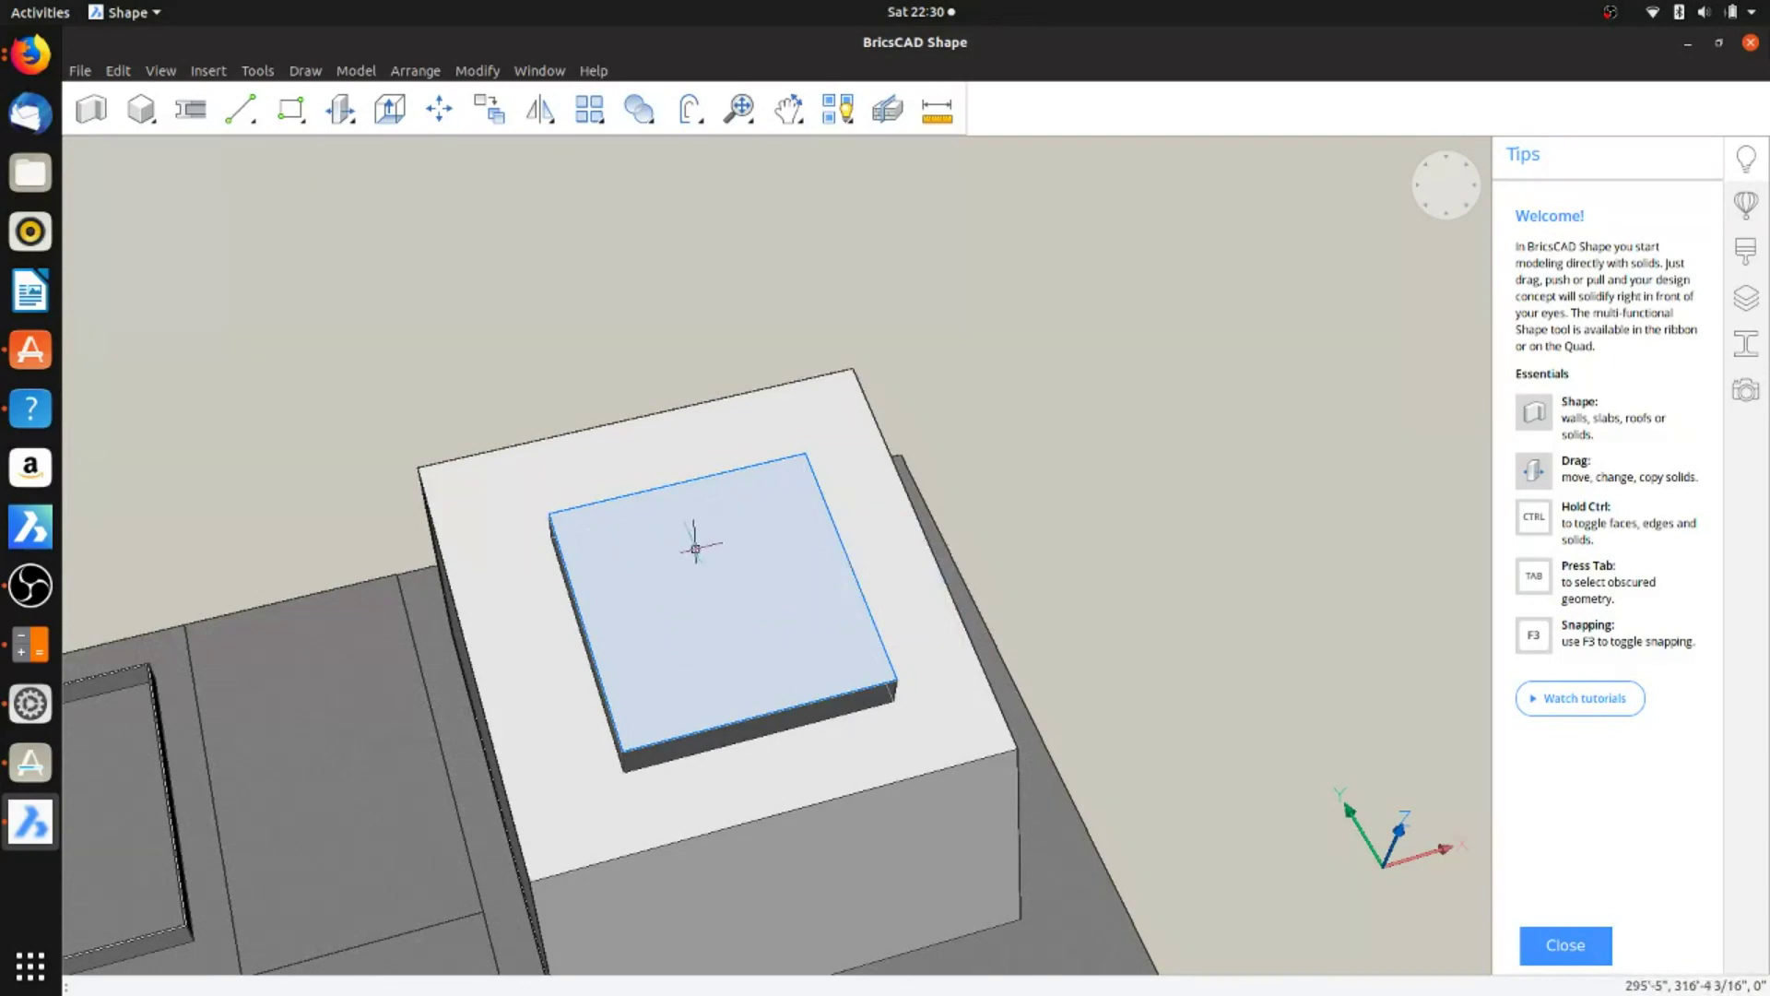
pyautogui.keyDown('shift'); pyautogui.moveTo(672, 672); pyautogui.dragTo(742, 530, button='middle'); pyautogui.keyUp('shift')
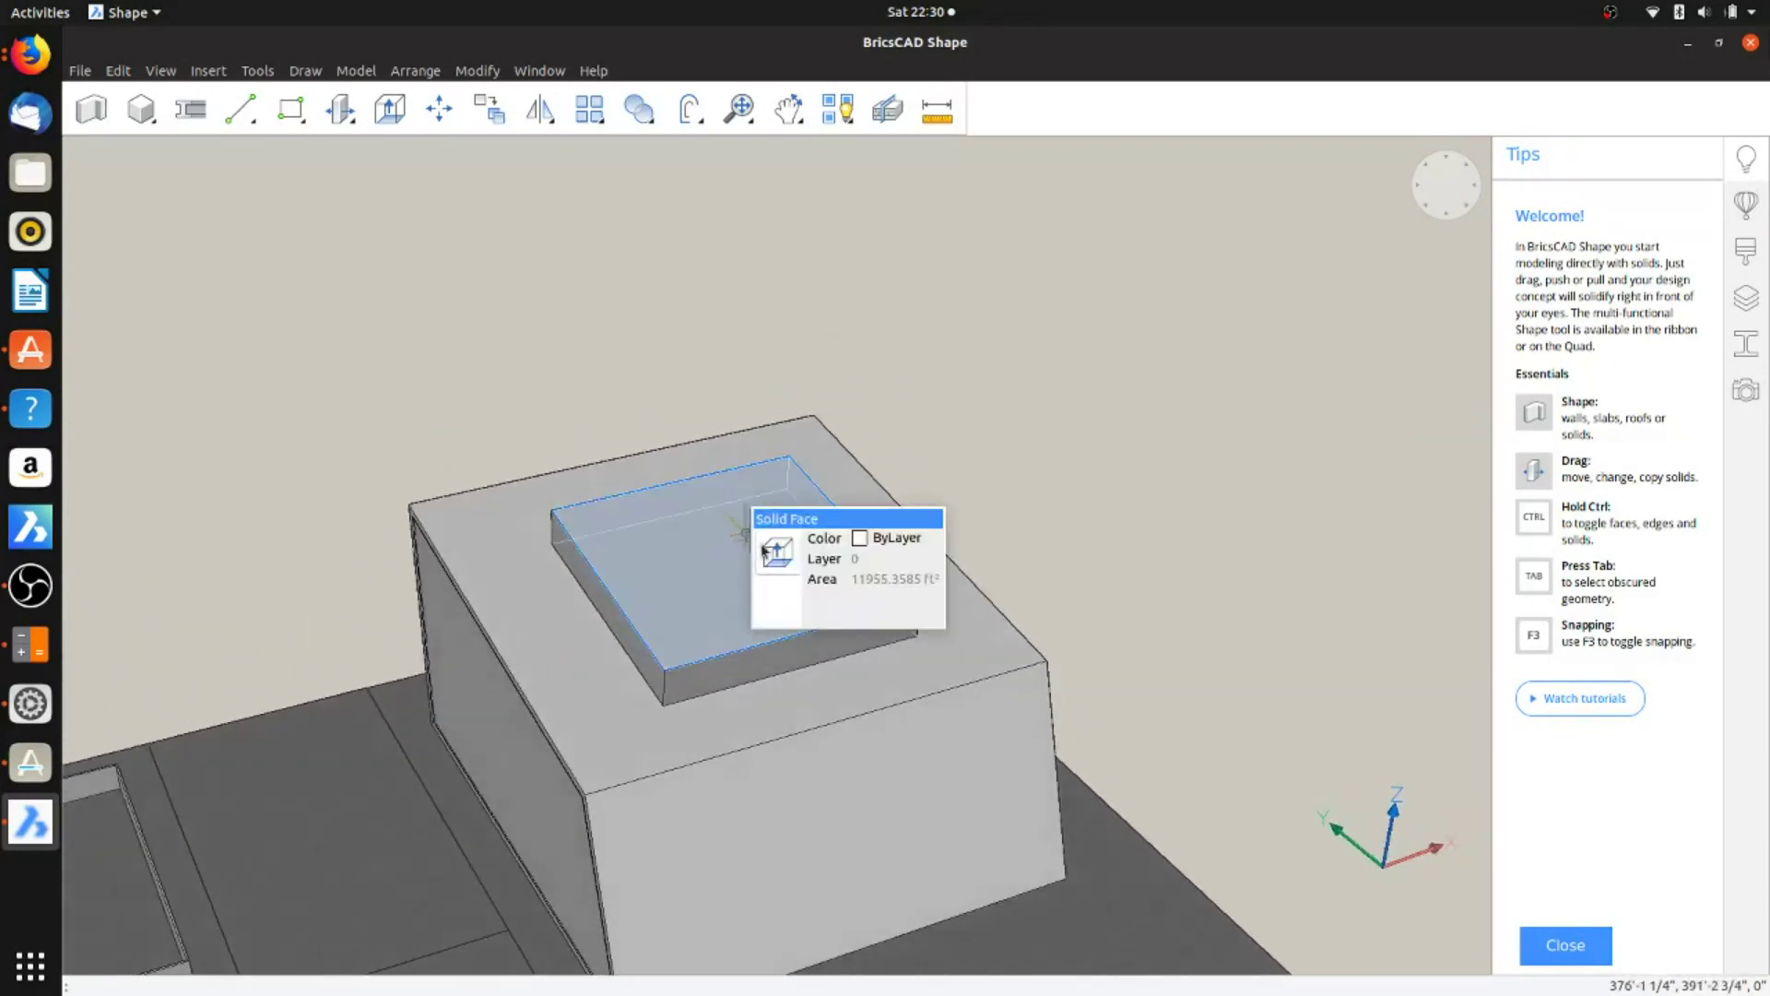
pyautogui.click(791, 559)
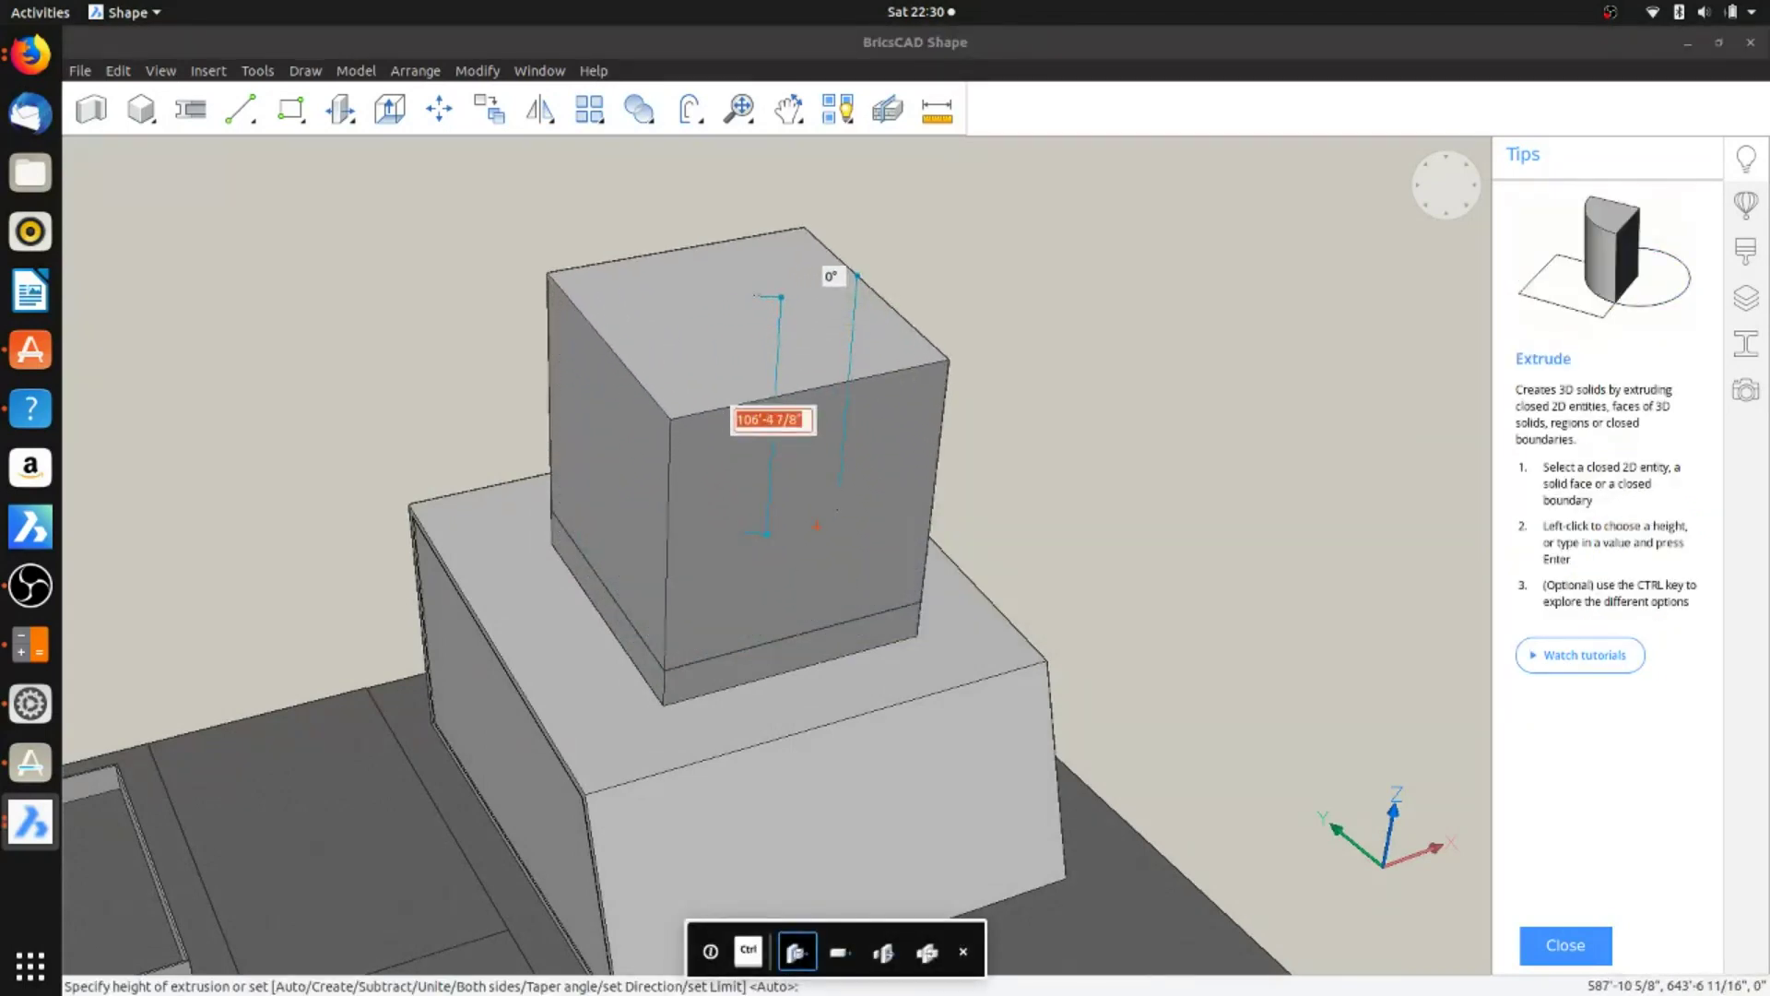
pyautogui.write('100')
pyautogui.press('BackSpace')
pyautogui.press('BackSpace')
pyautogui.press('BackSpace')
pyautogui.write('90')
pyautogui.press('Return')
pyautogui.click(818, 411)
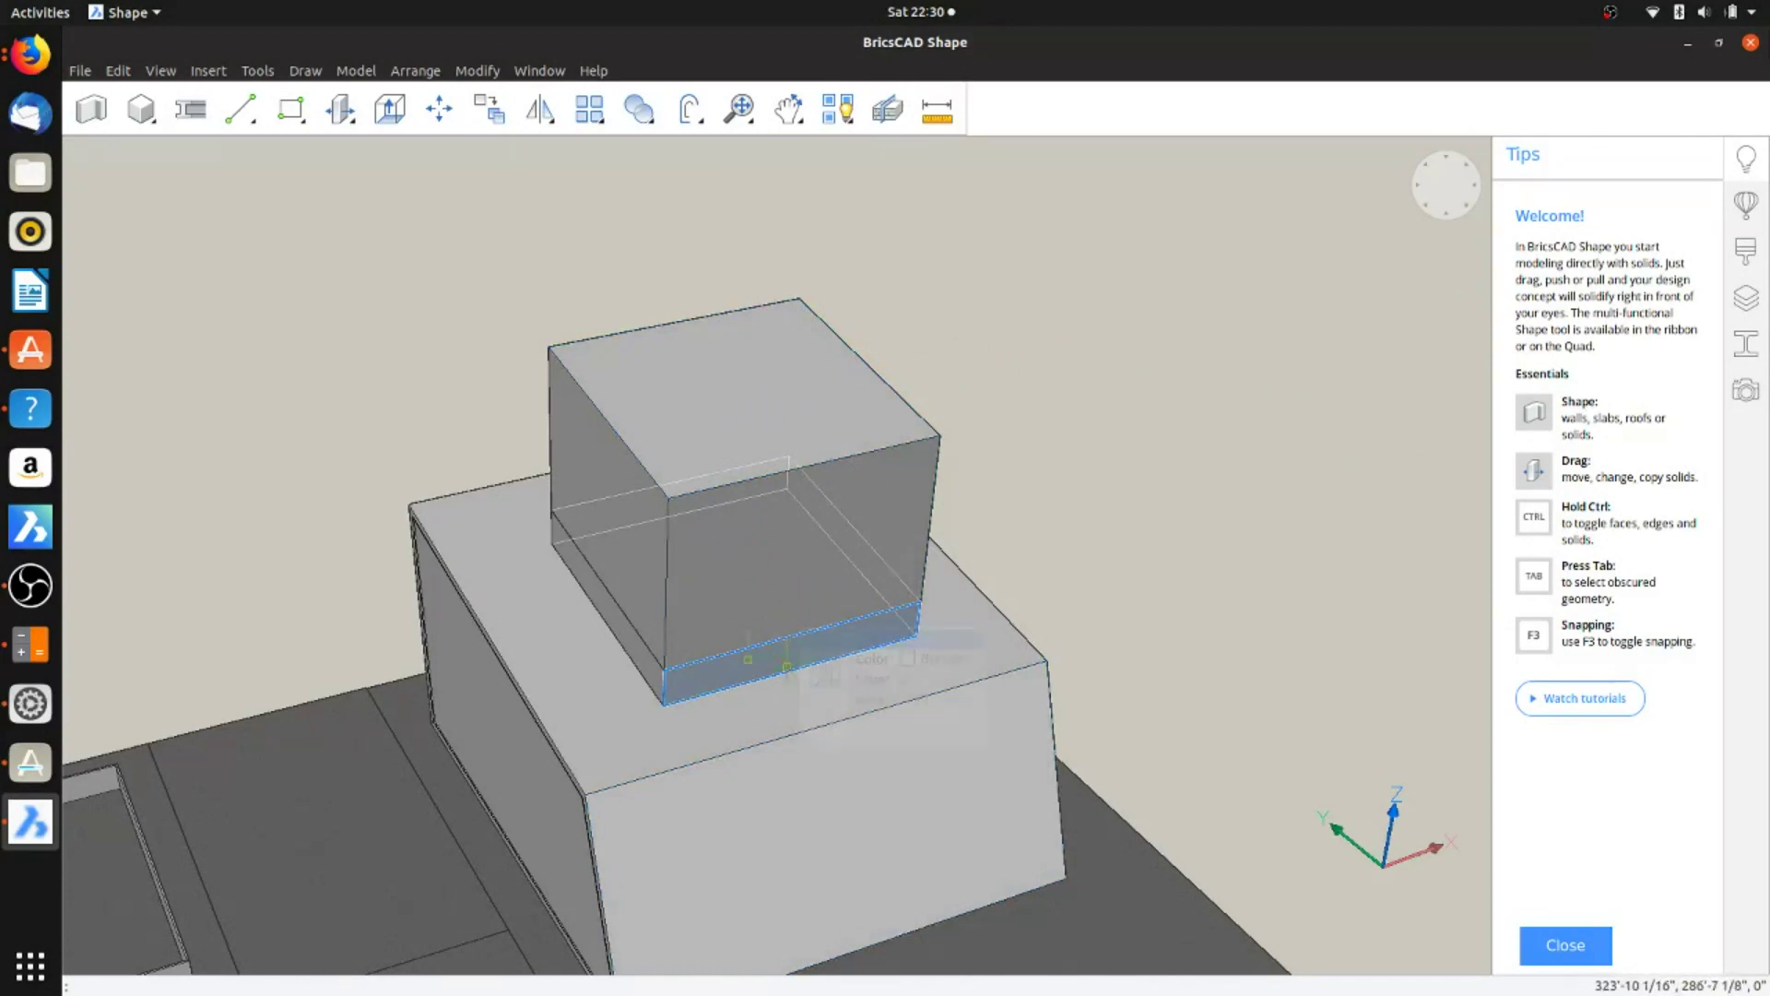
# Step: Extrude the low box's narrow side face outward by about 32'-2 11/16" along the large box's top
pyautogui.moveTo(787, 666)
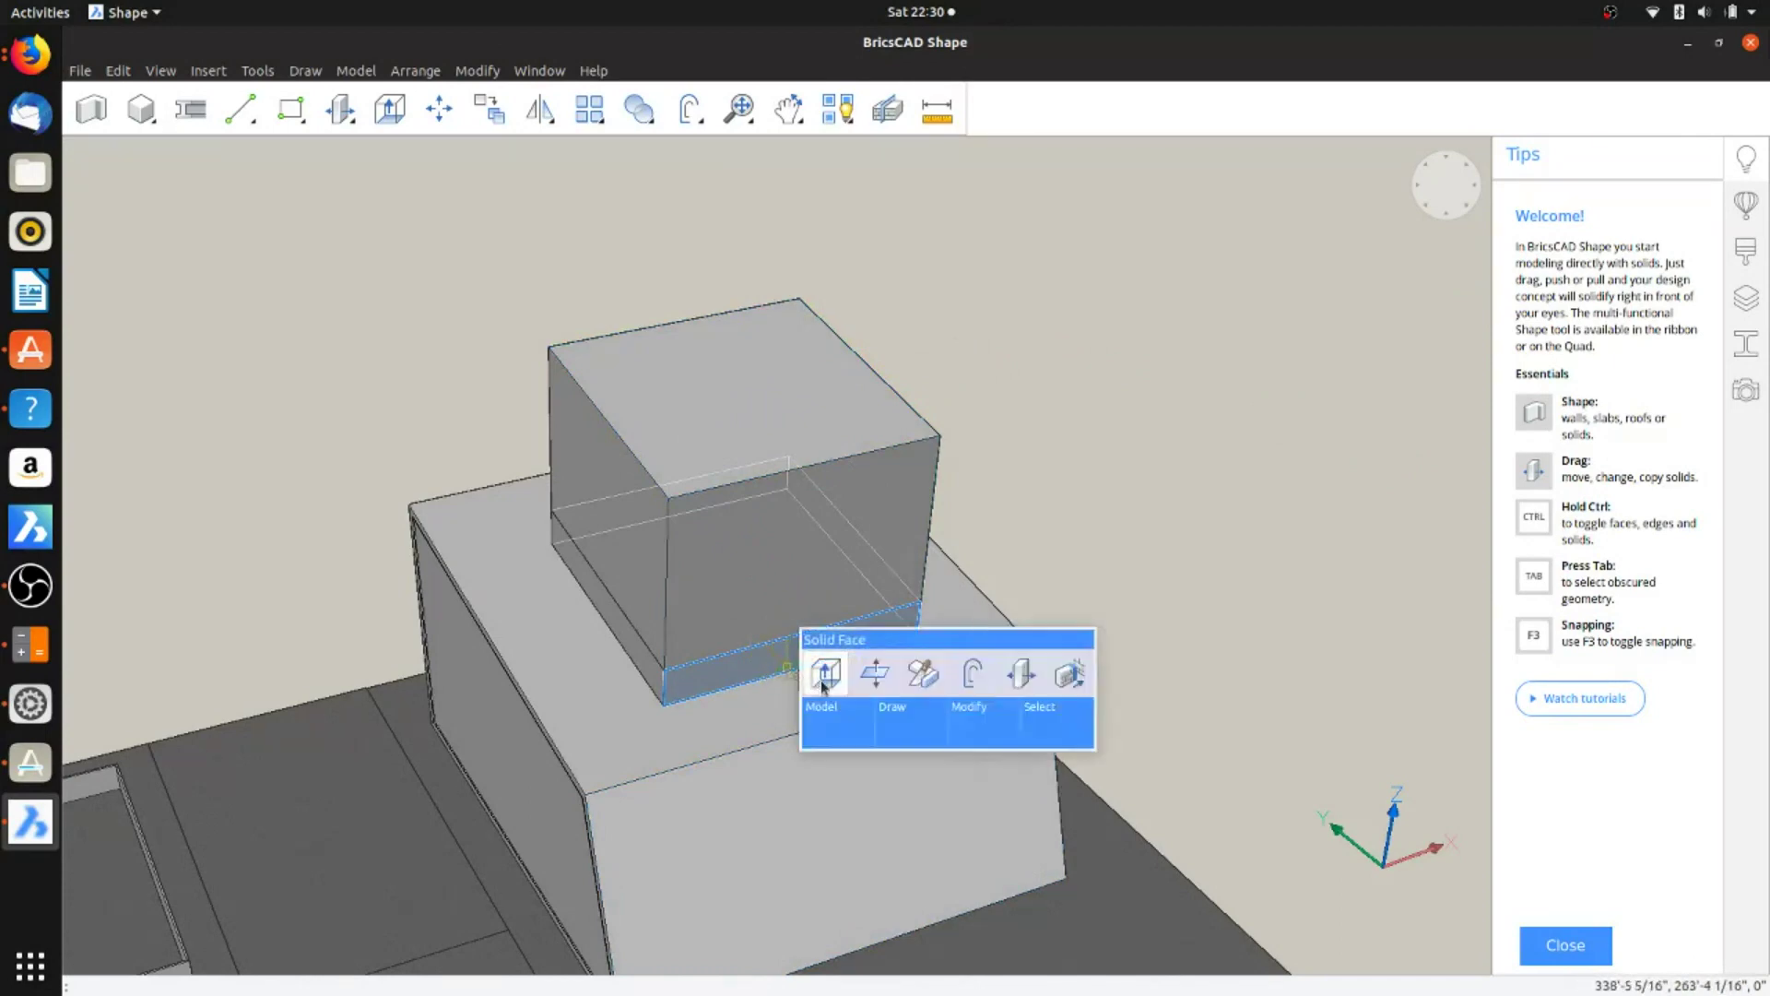
pyautogui.click(823, 682)
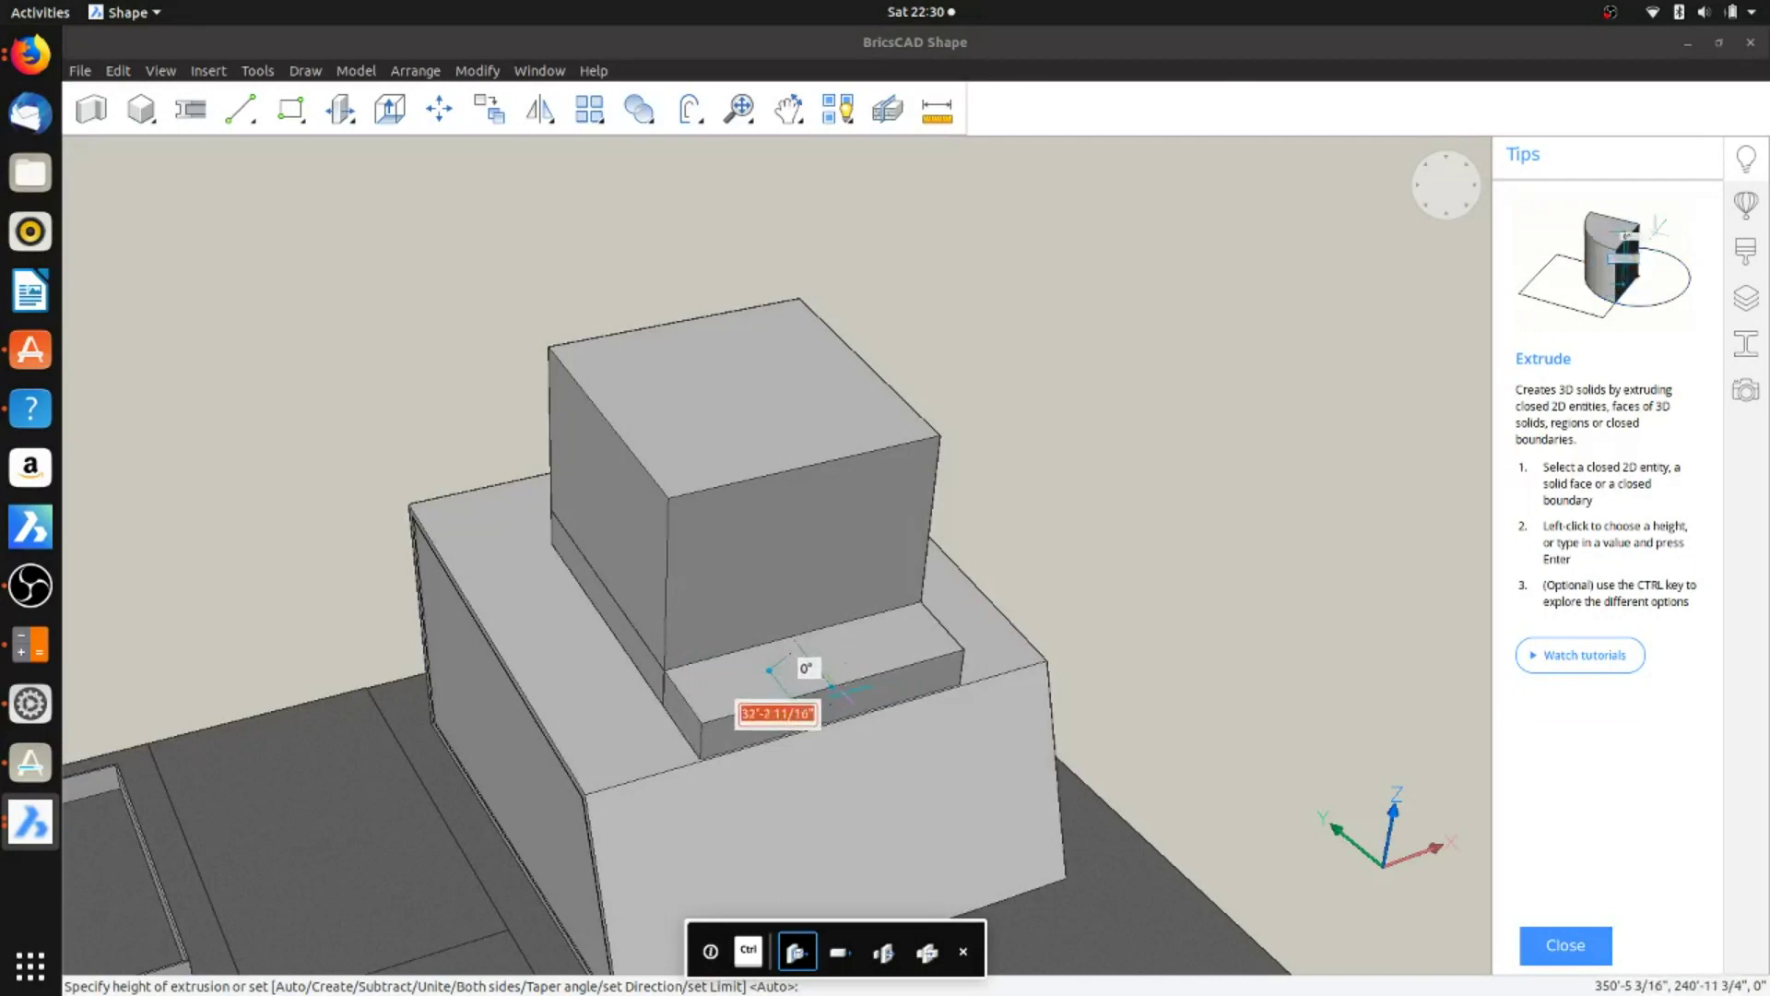
pyautogui.click(769, 670)
# Step: Extrude the low box's opposite narrow side face outward by about 44'-0 3/8"
pyautogui.keyDown('shift'); pyautogui.moveTo(775, 673); pyautogui.dragTo(559, 588, button='middle'); pyautogui.keyUp('shift')
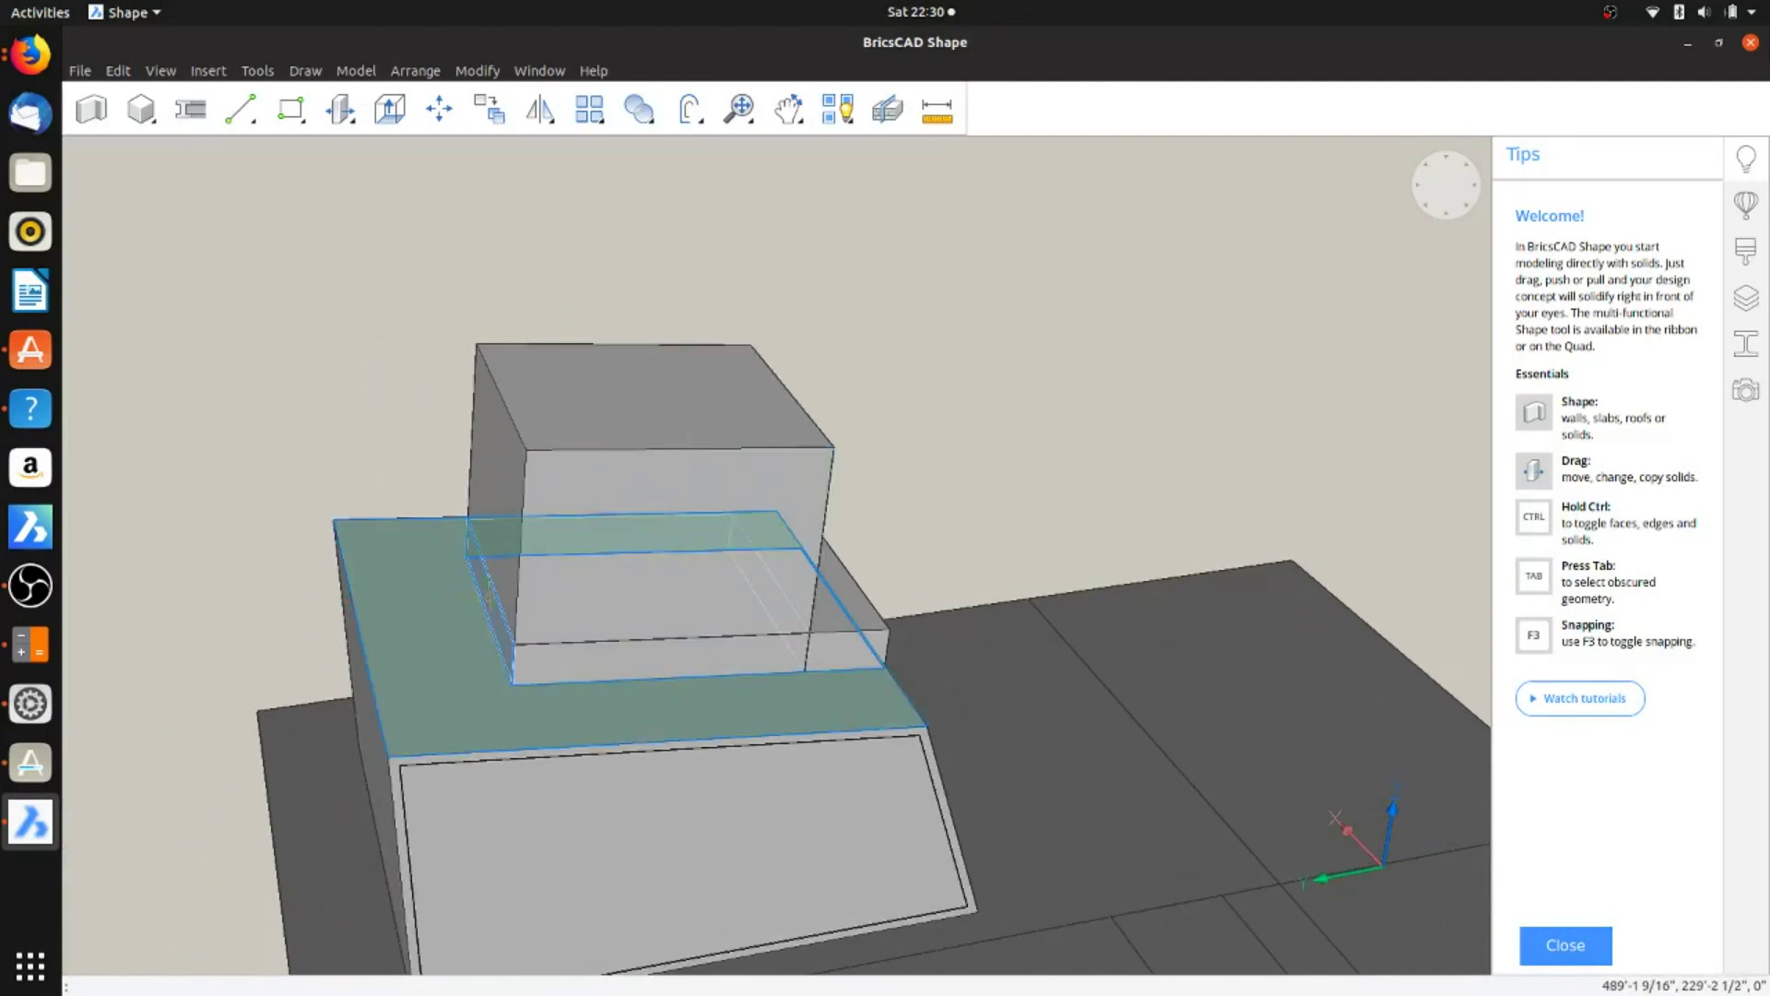
pyautogui.click(522, 619)
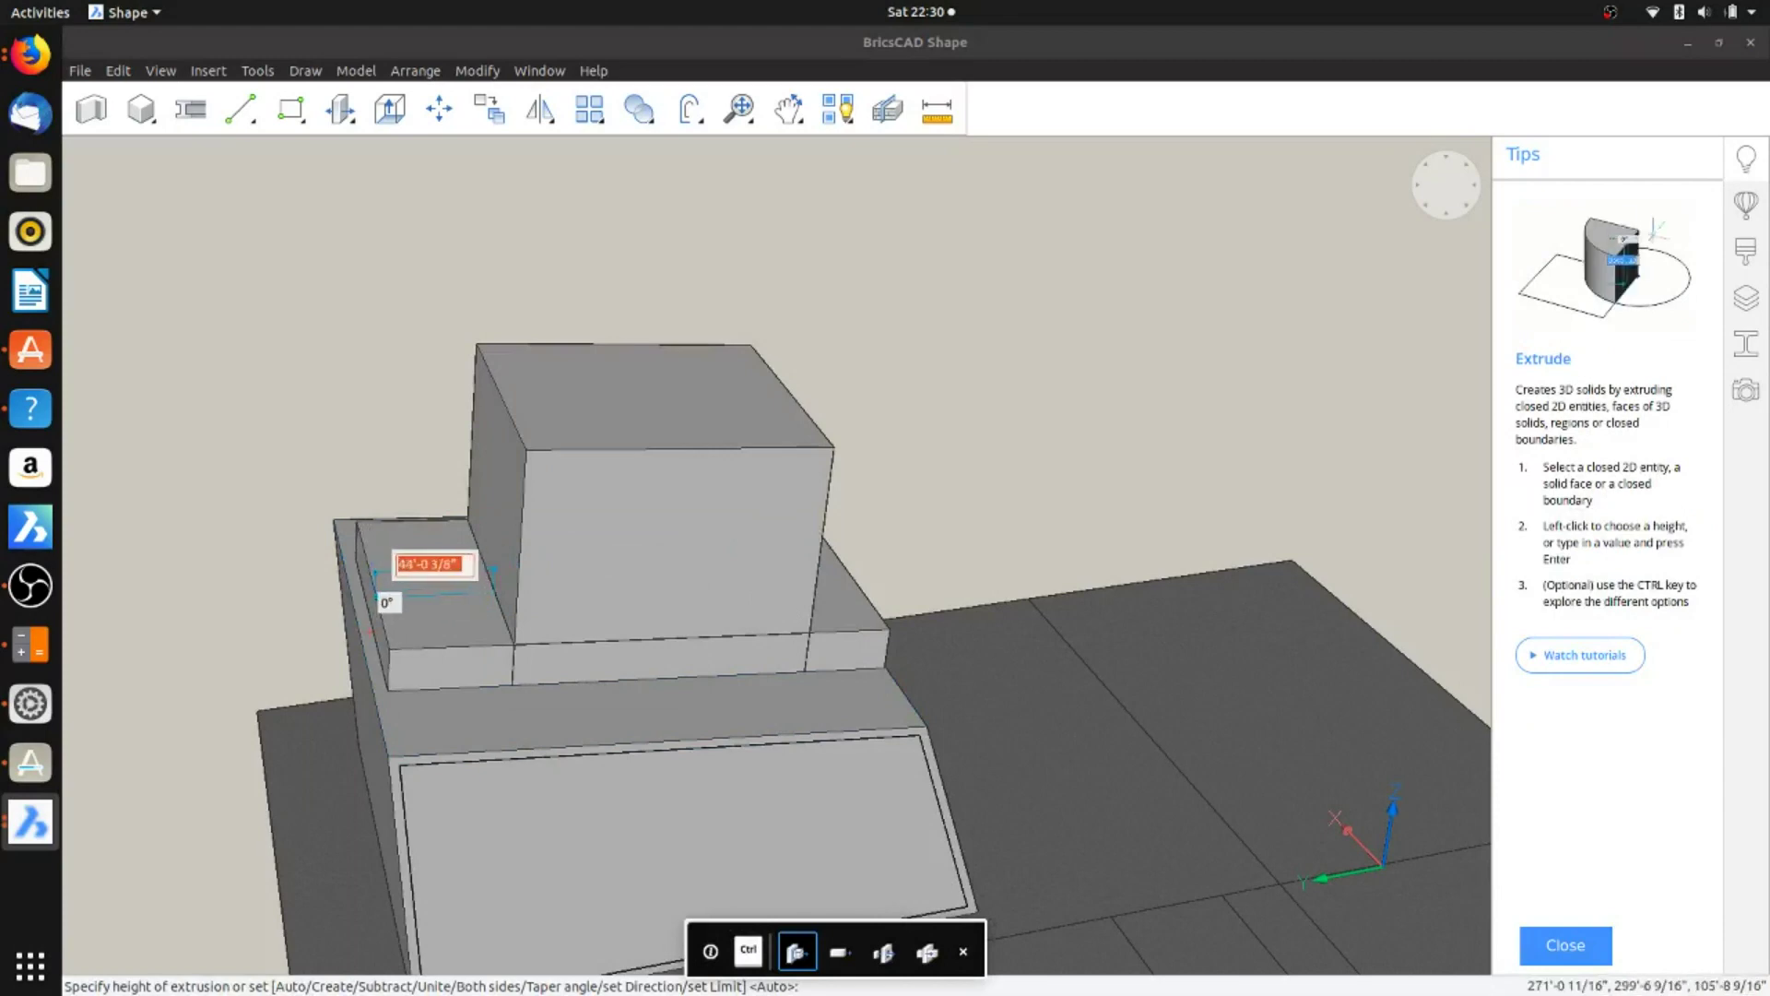
pyautogui.press('Escape')
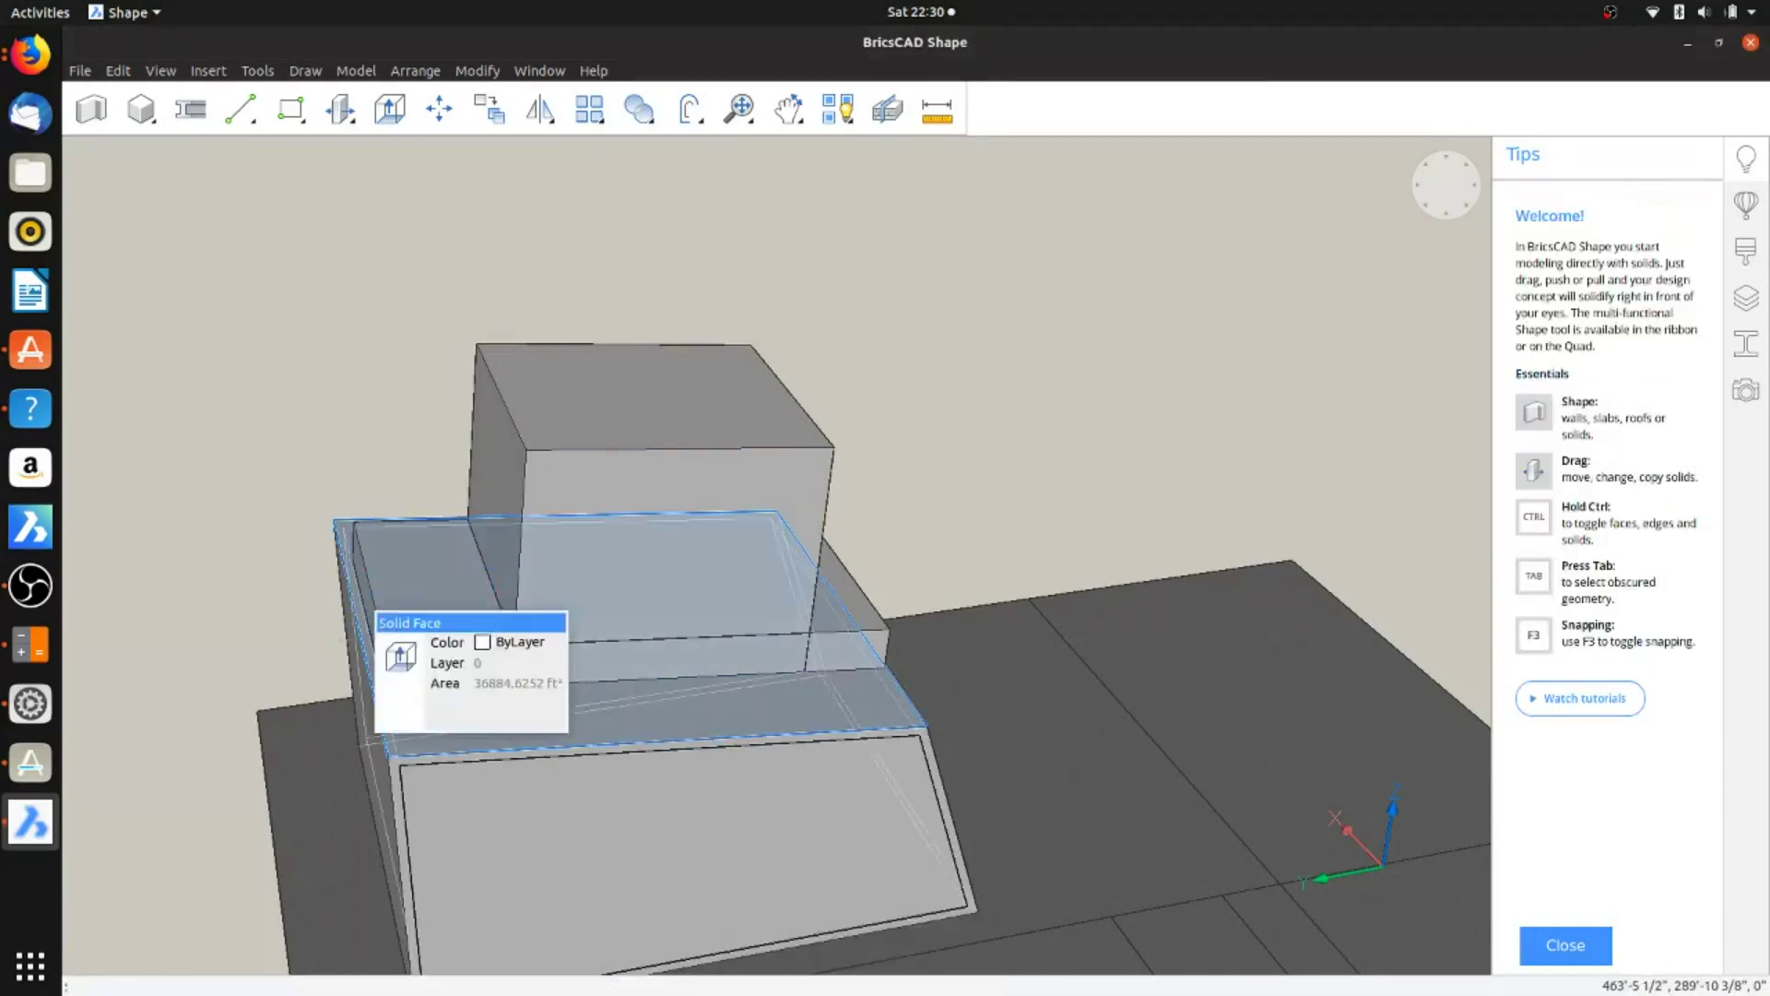
pyautogui.moveTo(677, 574)
pyautogui.keyDown('shift'); pyautogui.moveTo(678, 574); pyautogui.dragTo(581, 452, button='middle'); pyautogui.keyUp('shift')
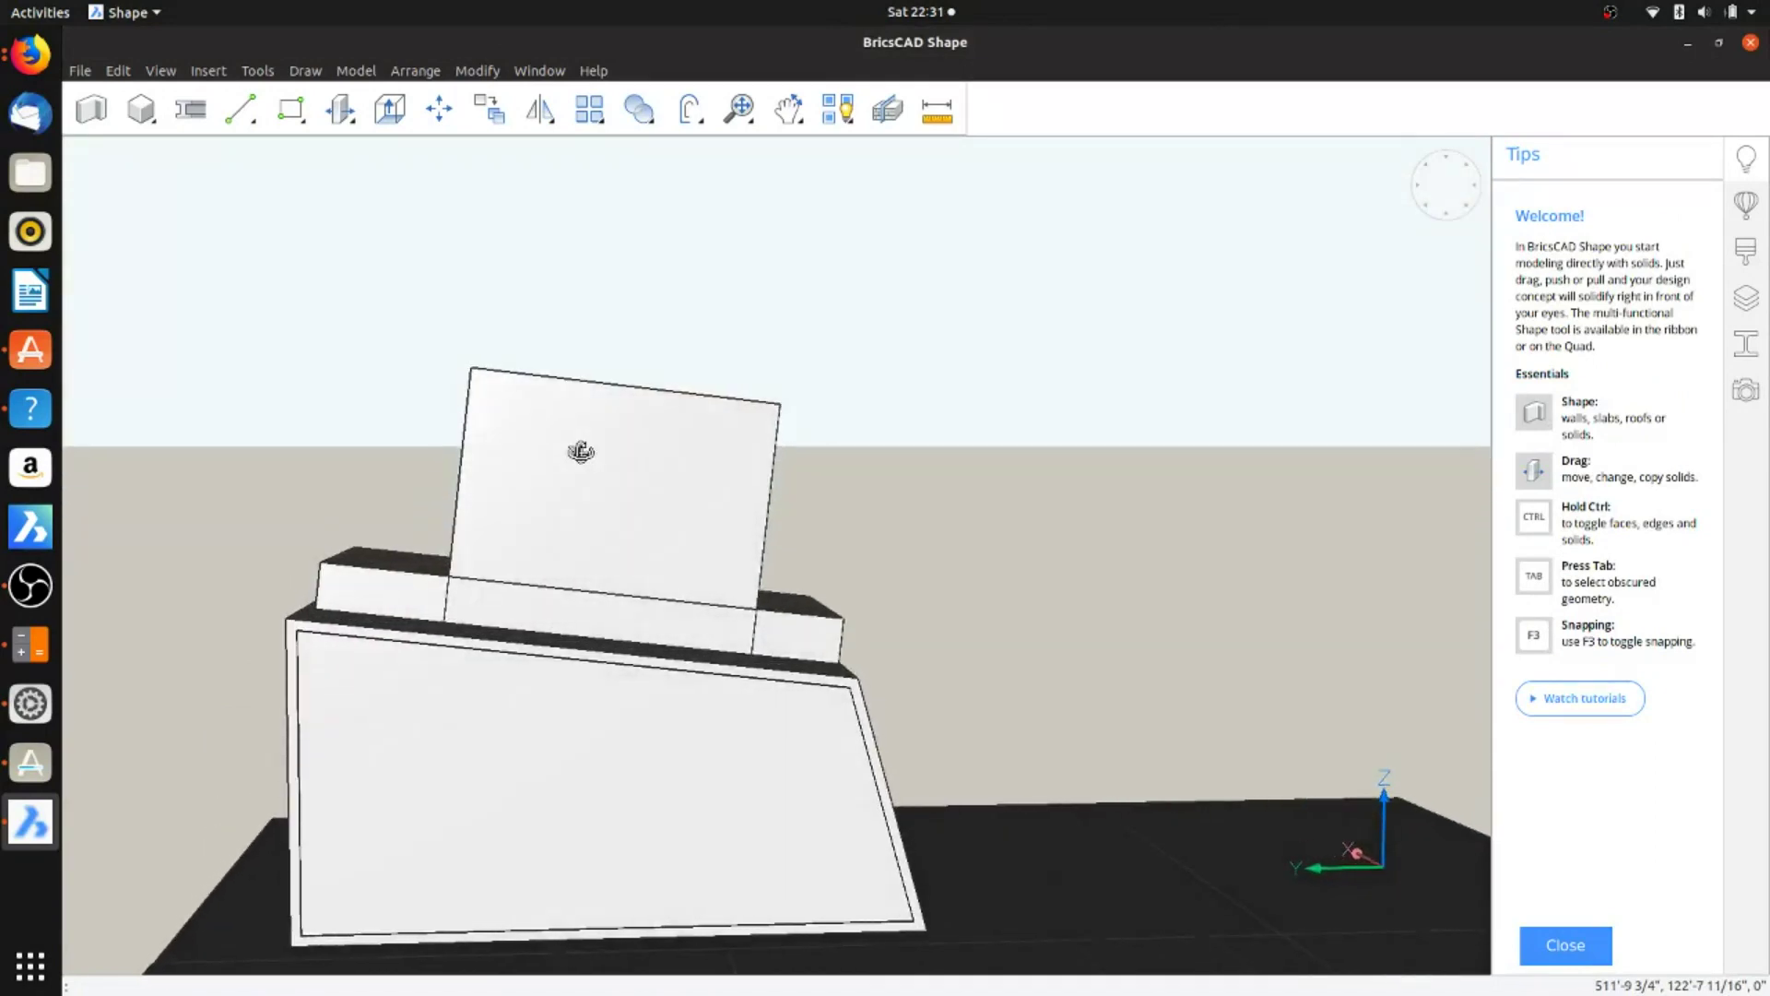
pyautogui.moveTo(581, 452)
pyautogui.keyDown('shift'); pyautogui.mouseDown(button='middle')
pyautogui.moveTo(590, 572)
pyautogui.moveTo(604, 407)
pyautogui.moveTo(603, 437)
pyautogui.mouseUp(button='middle'); pyautogui.keyUp('shift')
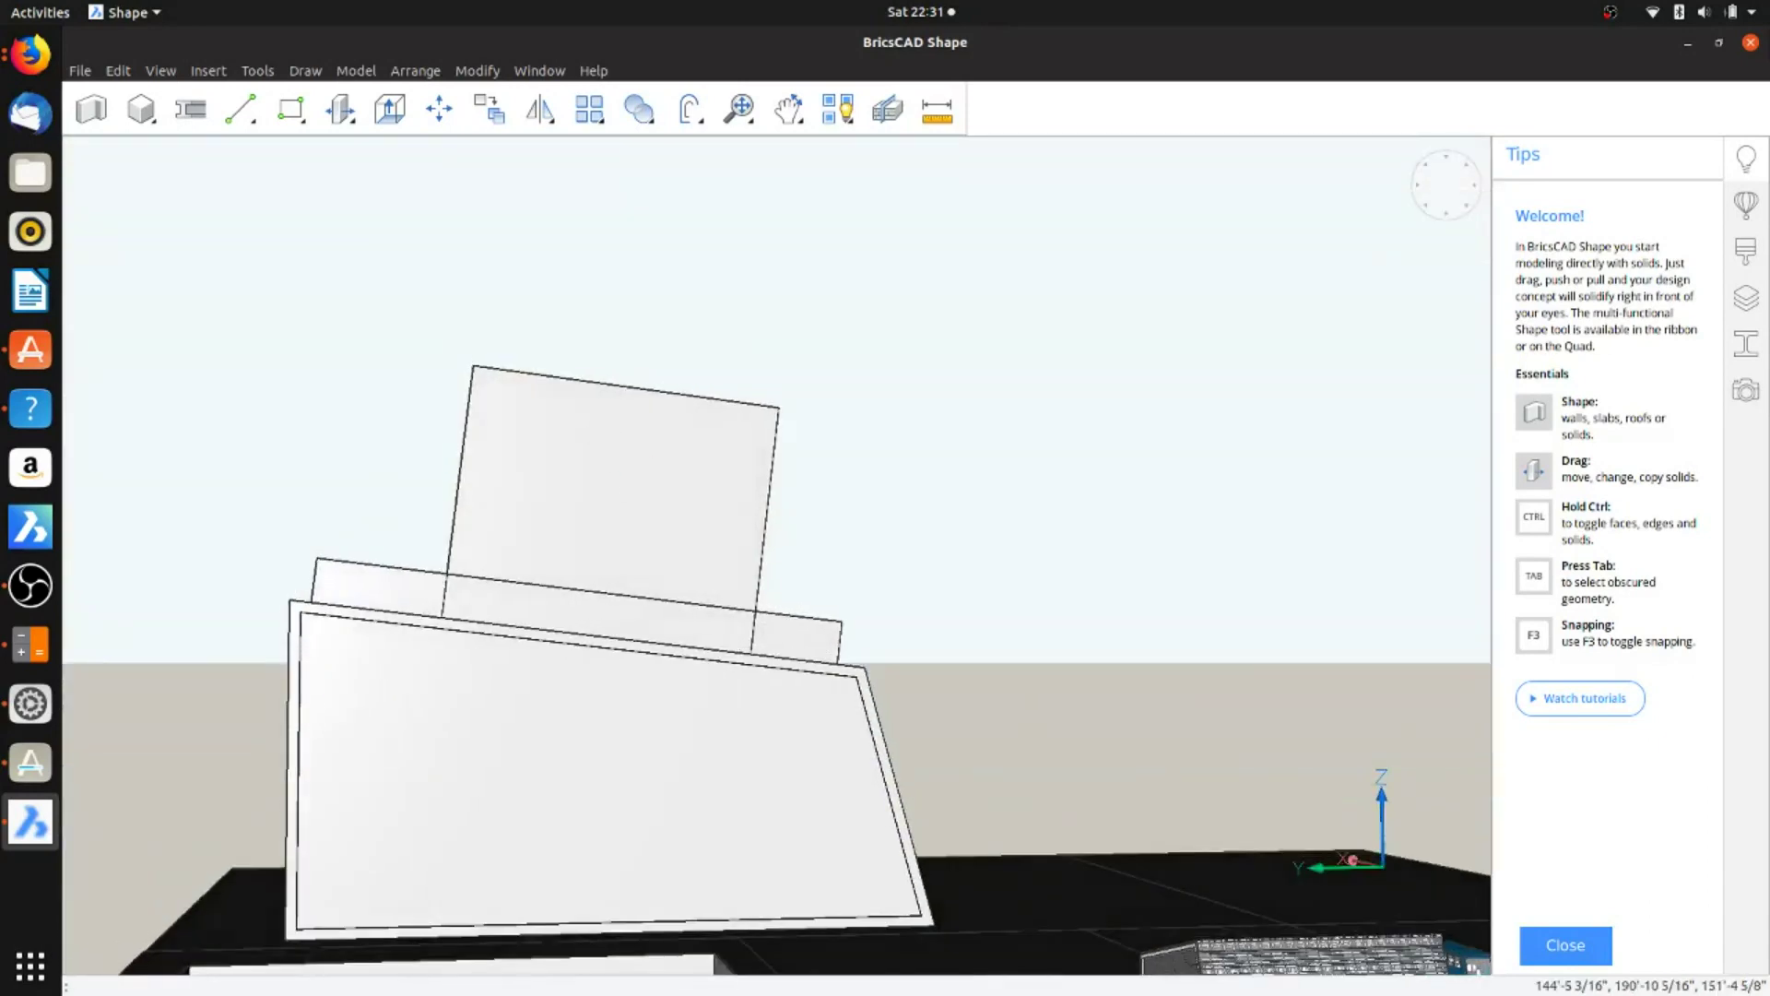
pyautogui.scroll(-5, 636, 496)
pyautogui.scroll(6, 658, 519)
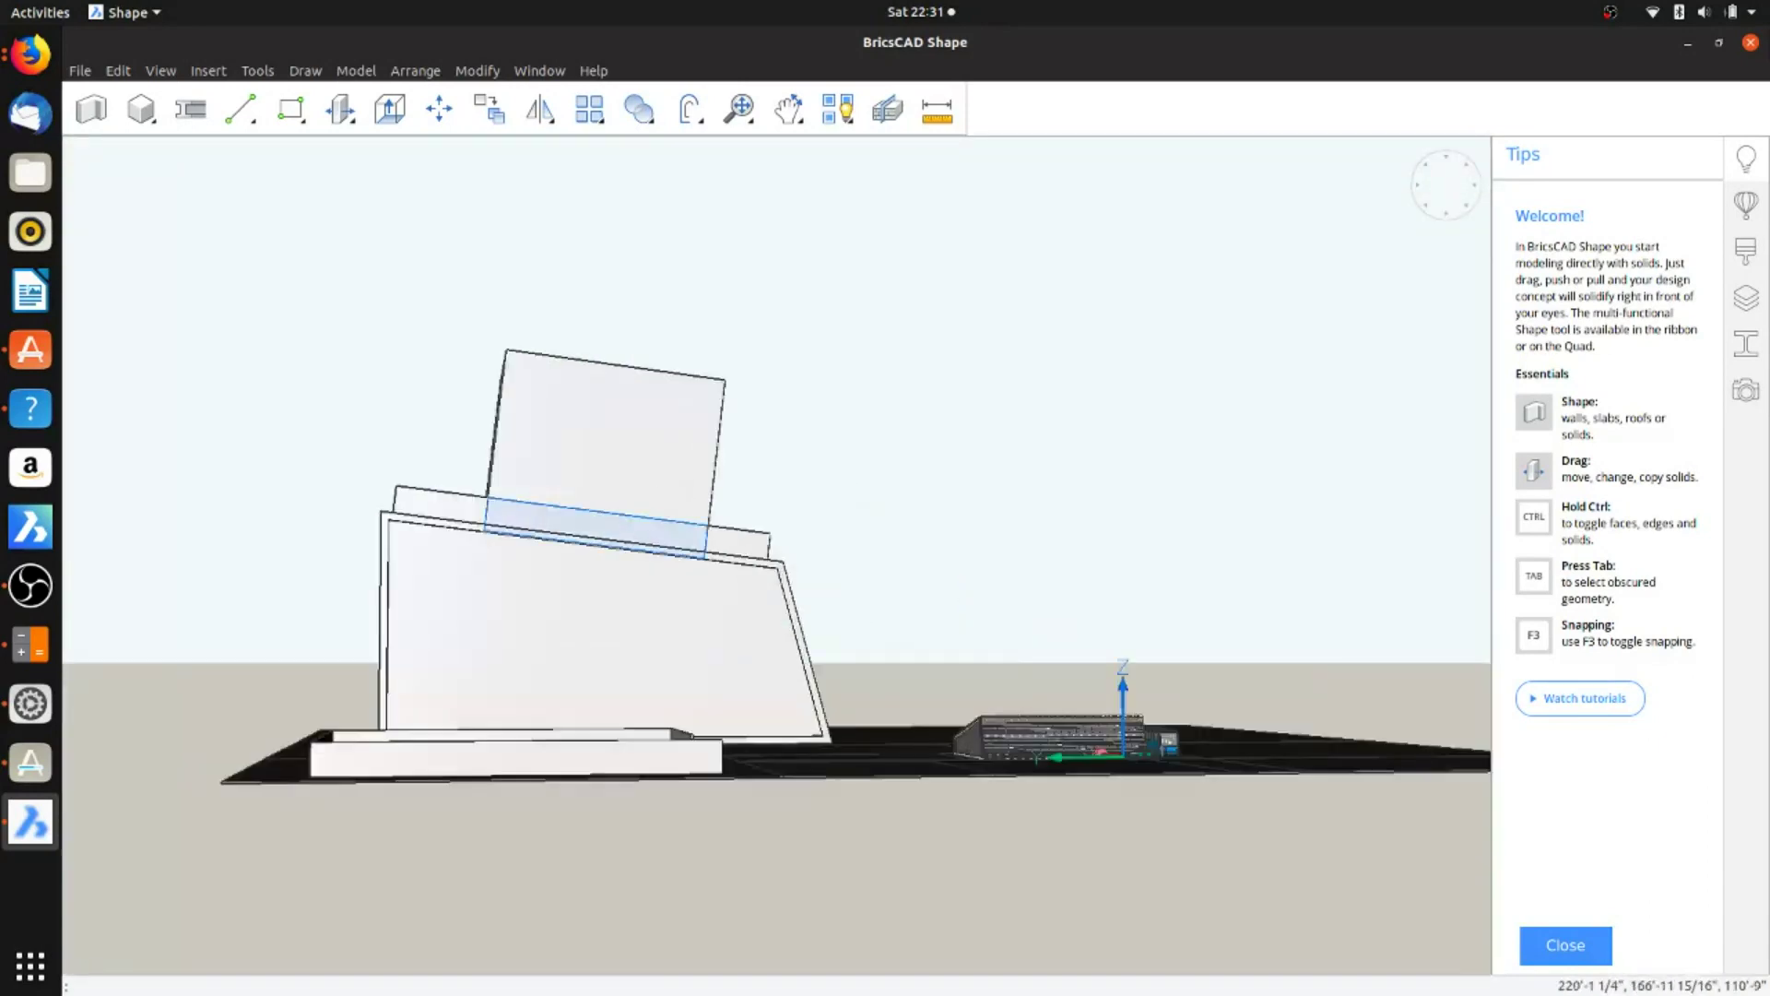
pyautogui.keyDown('shift'); pyautogui.moveTo(656, 513); pyautogui.dragTo(416, 421, button='middle'); pyautogui.keyUp('shift')
pyautogui.scroll(-4, 632, 553)
pyautogui.scroll(2, 566, 529)
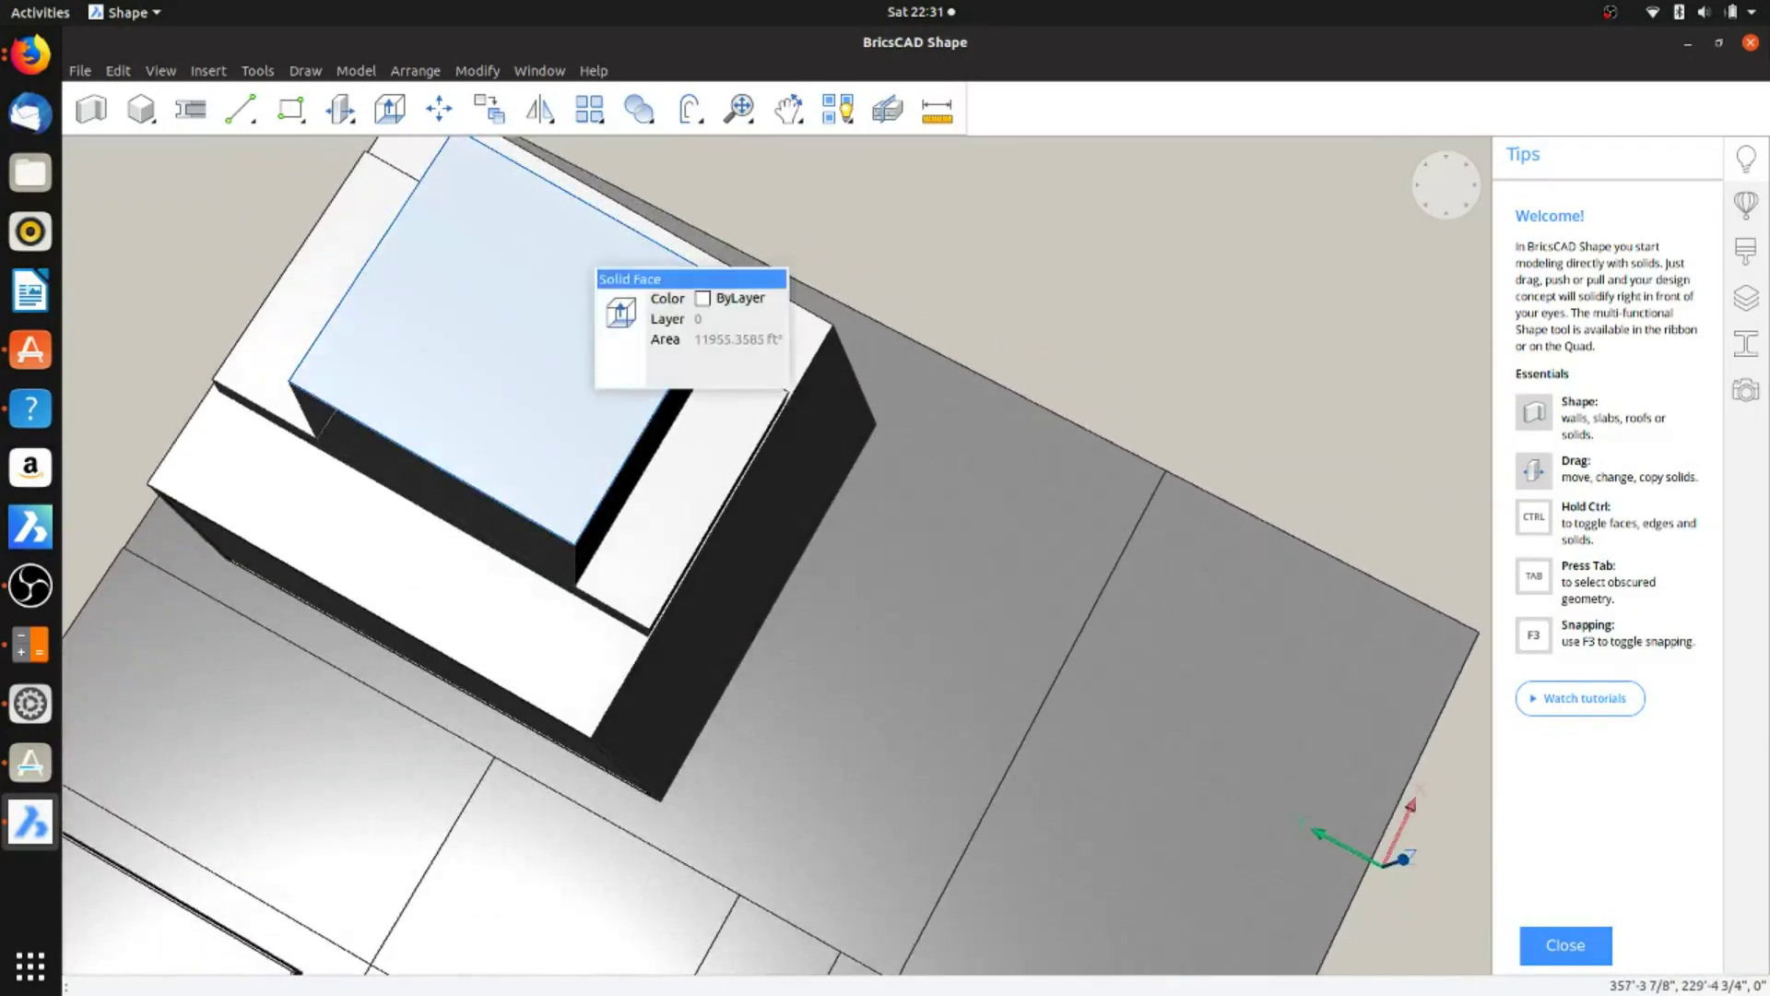
pyautogui.keyDown('shift'); pyautogui.moveTo(590, 277); pyautogui.dragTo(375, 328, button='middle'); pyautogui.keyUp('shift')
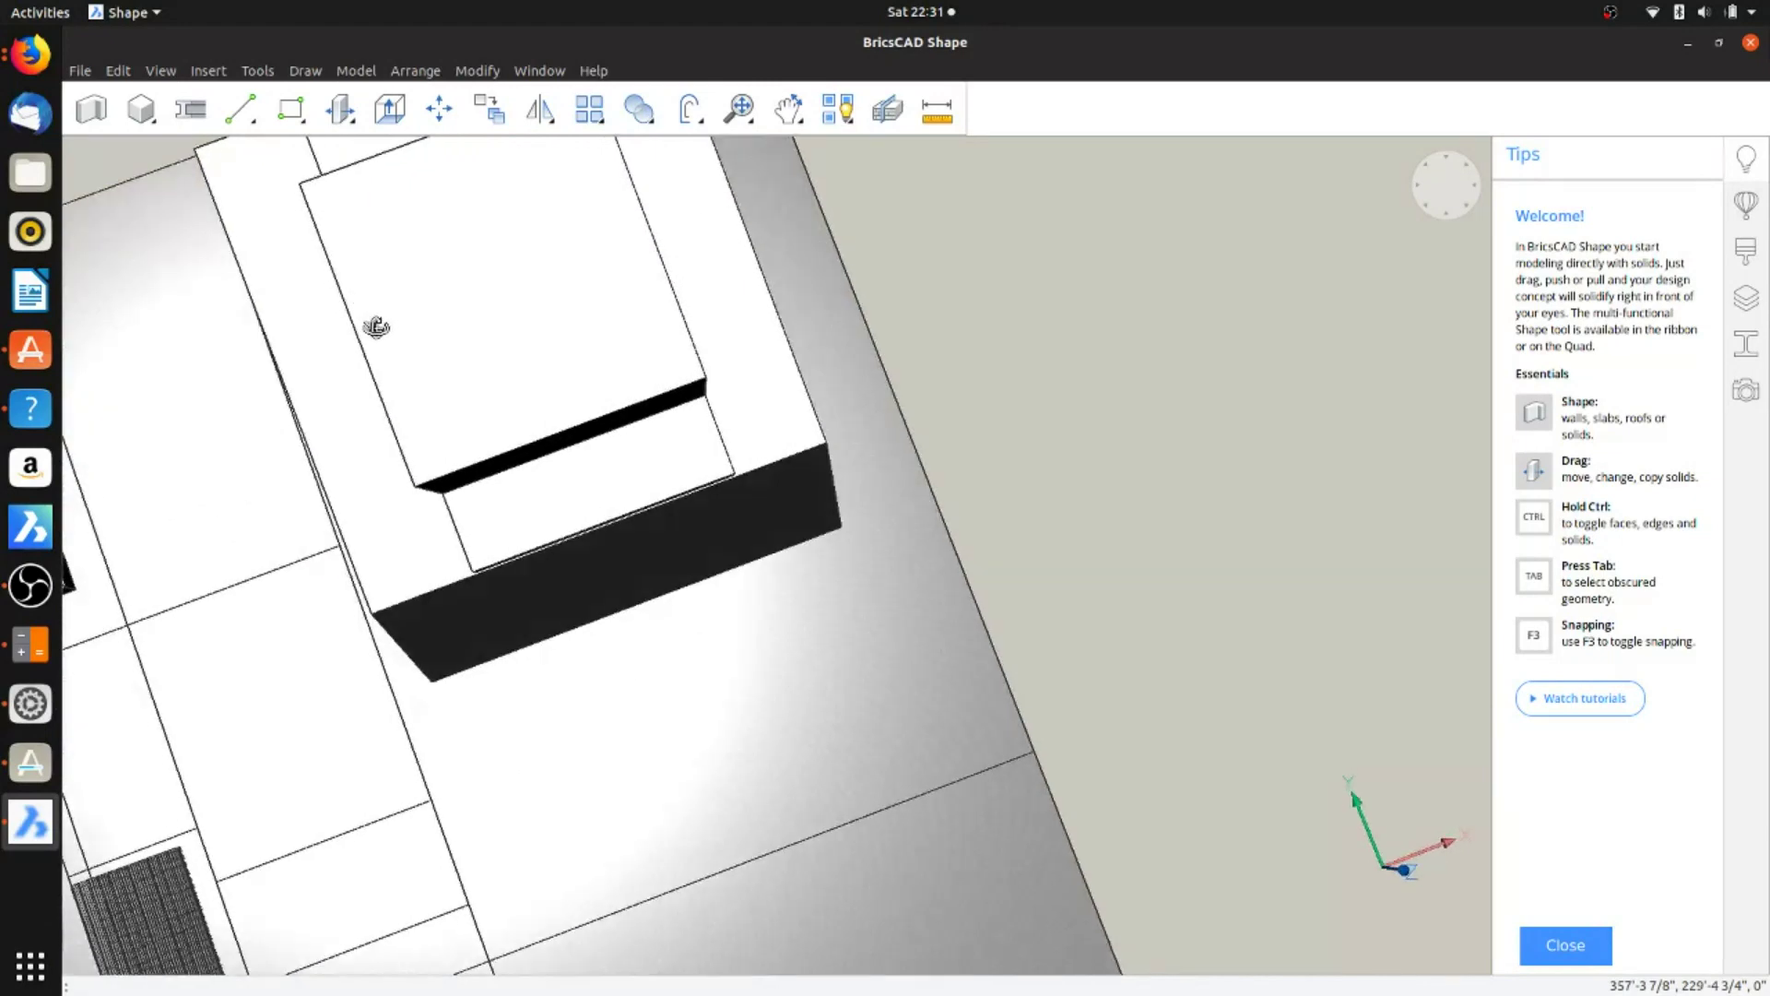
pyautogui.moveTo(506, 237)
pyautogui.keyDown('shift'); pyautogui.mouseDown(button='middle')
pyautogui.moveTo(553, 369)
pyautogui.moveTo(442, 344)
pyautogui.mouseUp(button='middle'); pyautogui.keyUp('shift')
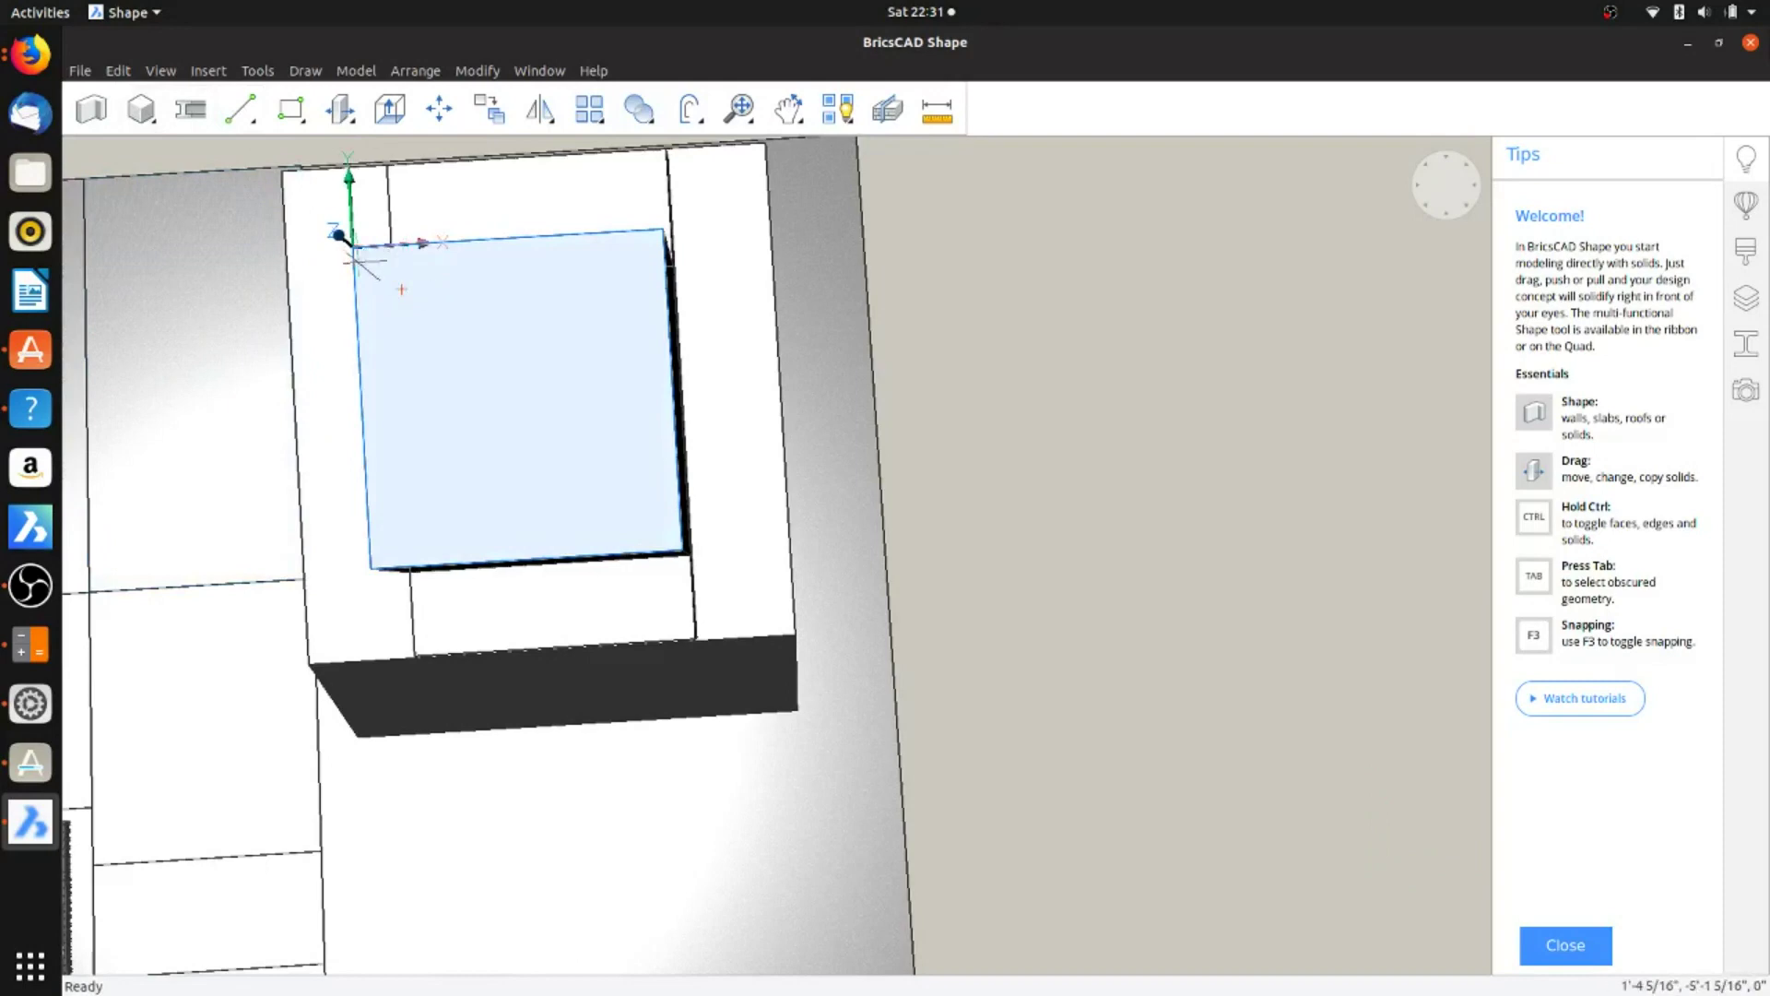
pyautogui.click(375, 268)
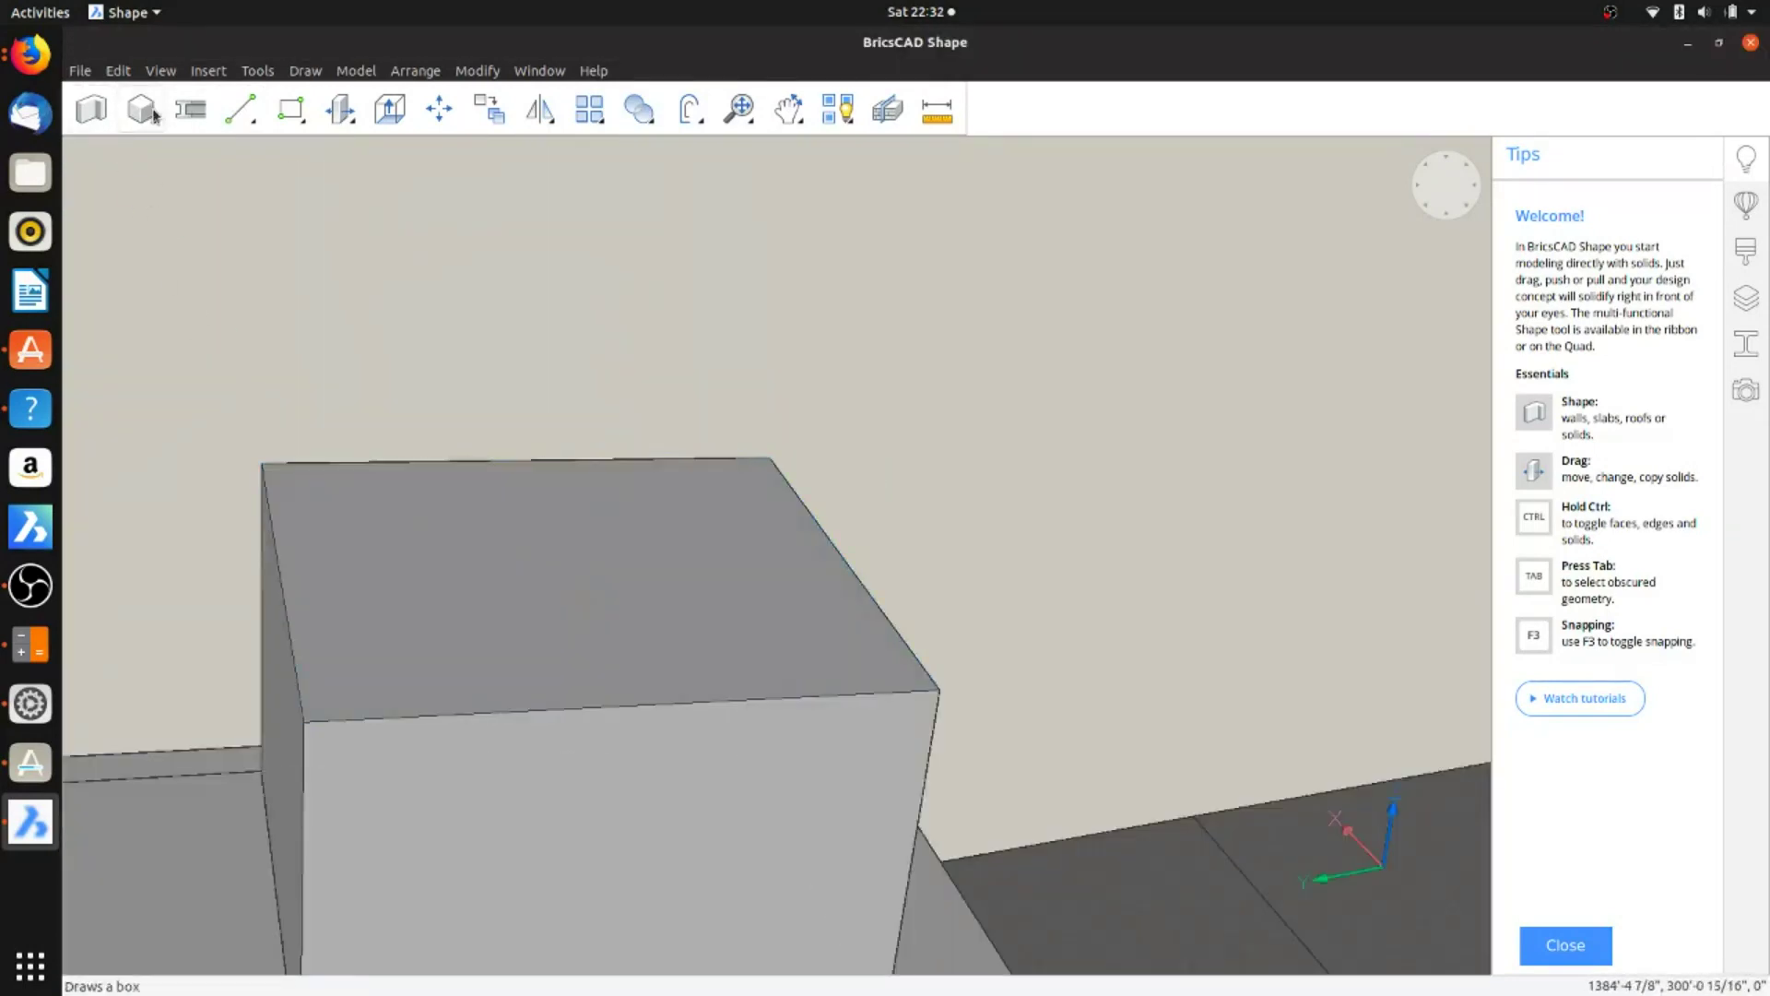
# Step: Draw a box about 90'-4 13/16" by 82'-8 7/16" inset on the tall box's top face, with a height of 1000
pyautogui.click(321, 493)
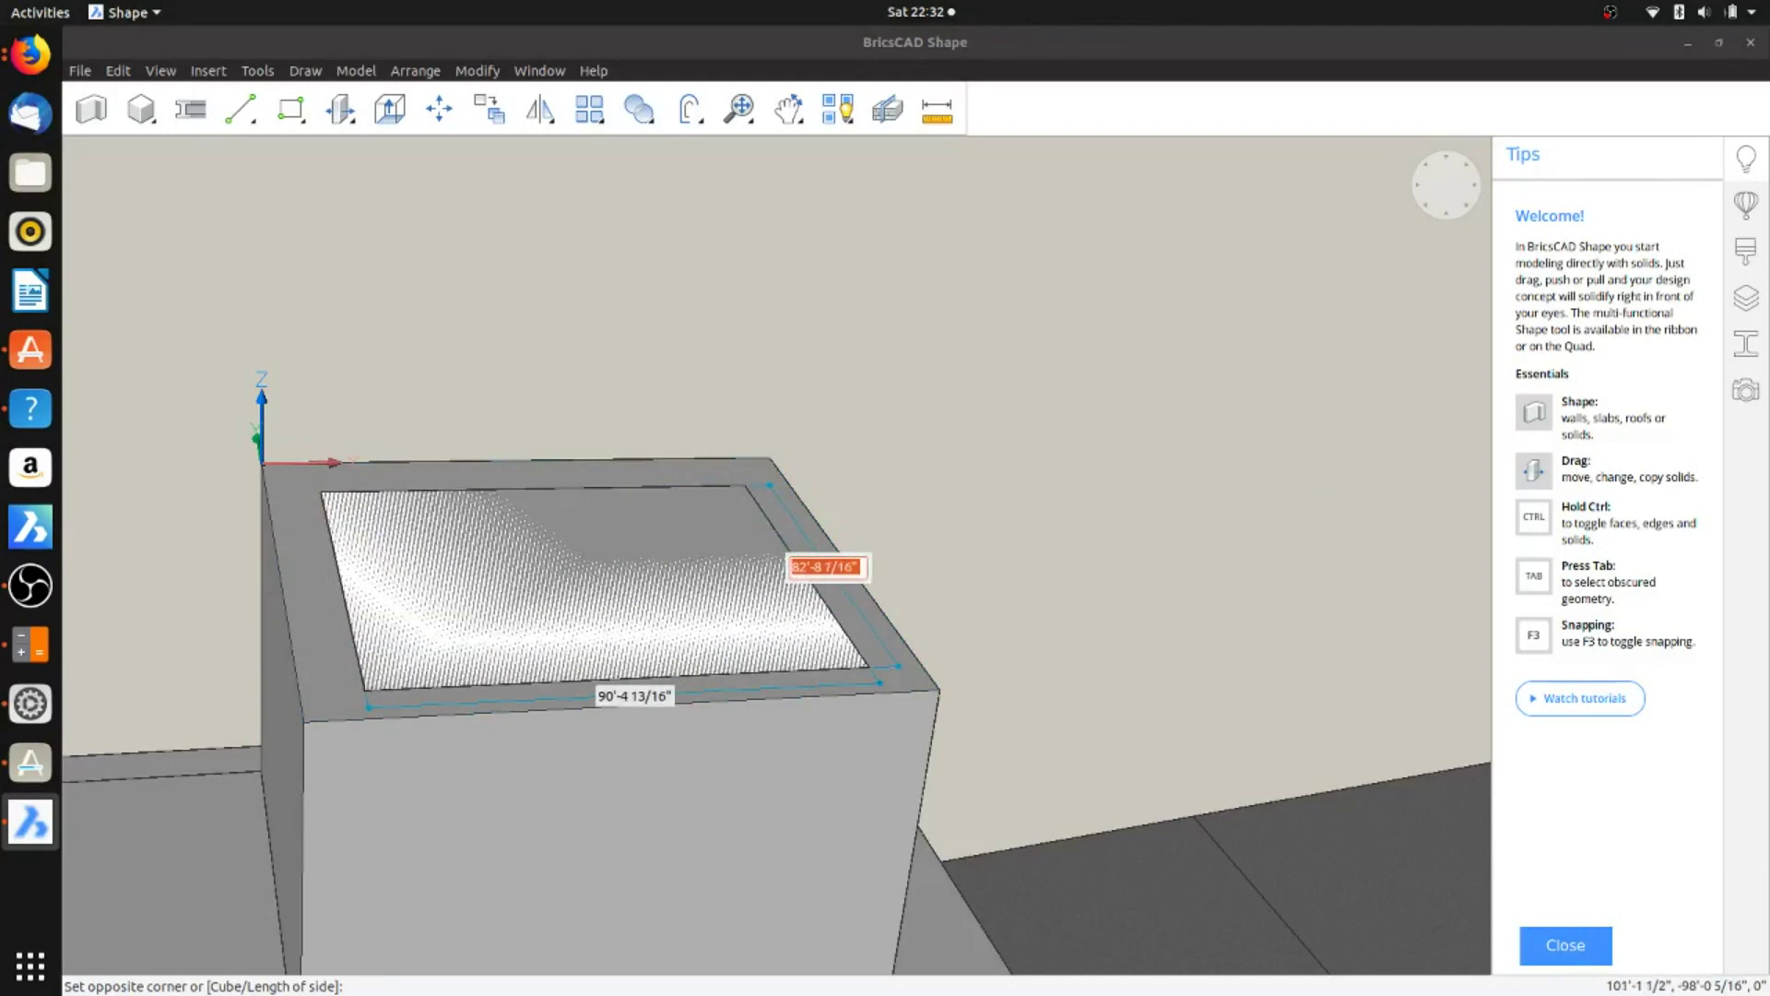
pyautogui.click(869, 661)
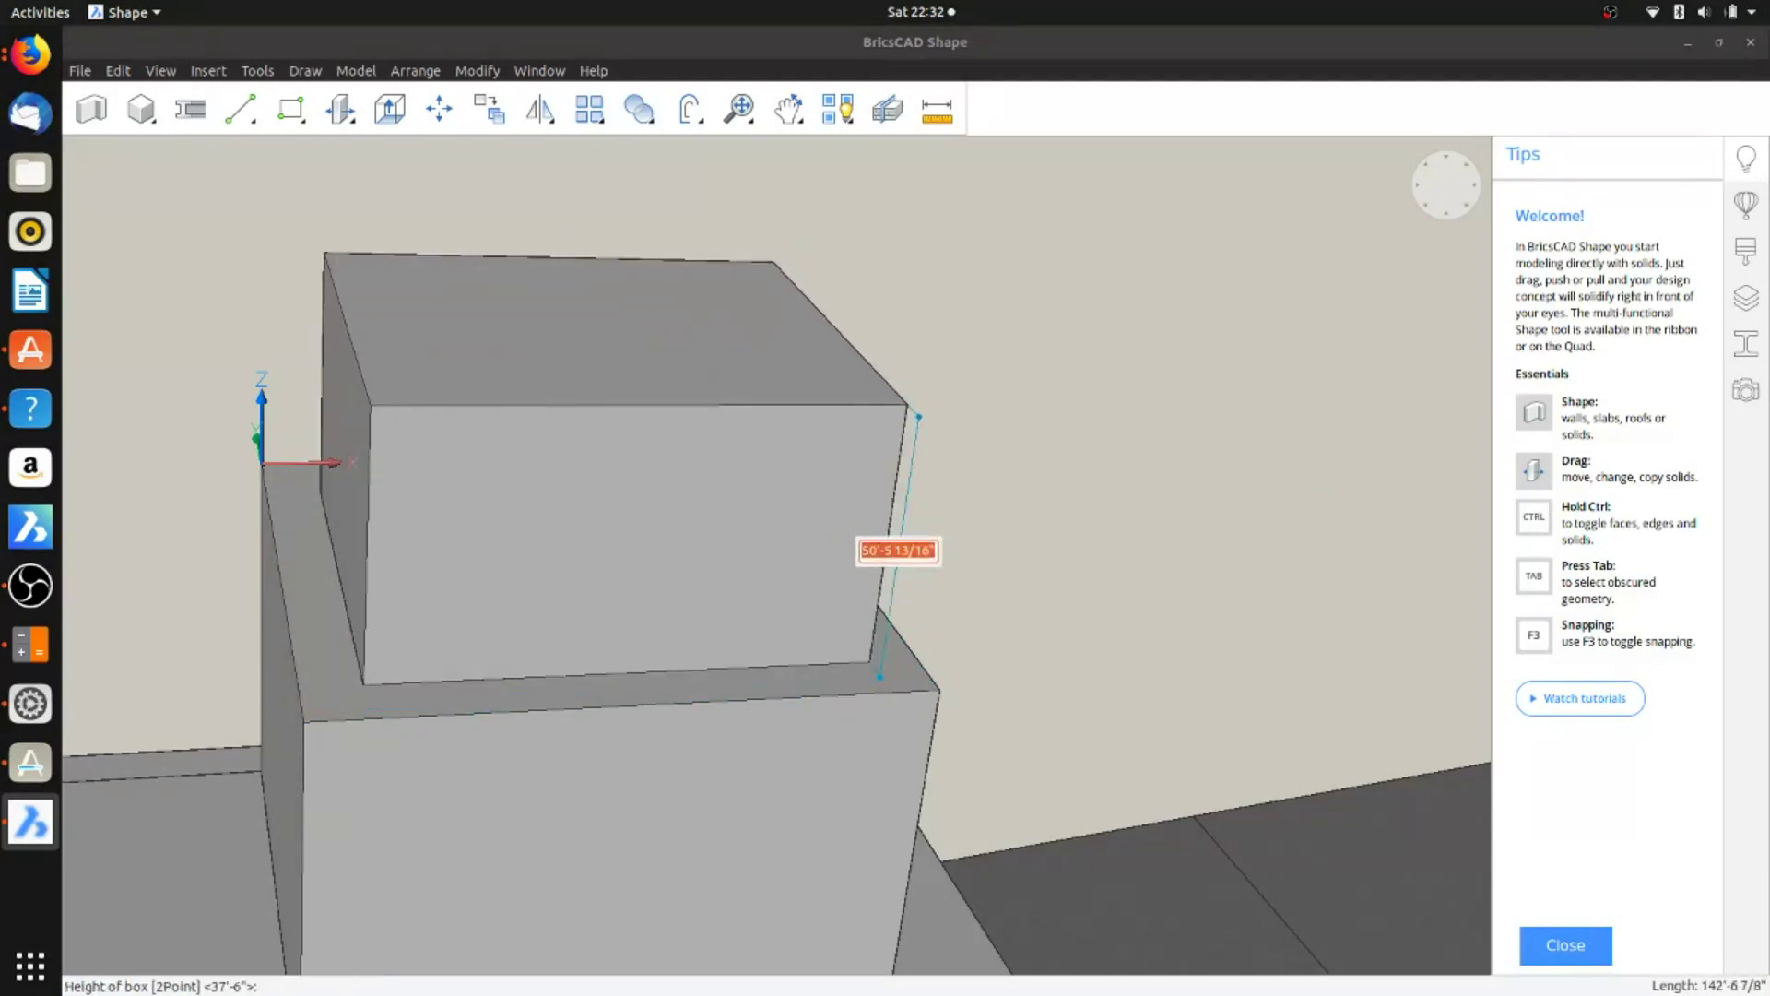
pyautogui.write('1000')
pyautogui.press('Return')
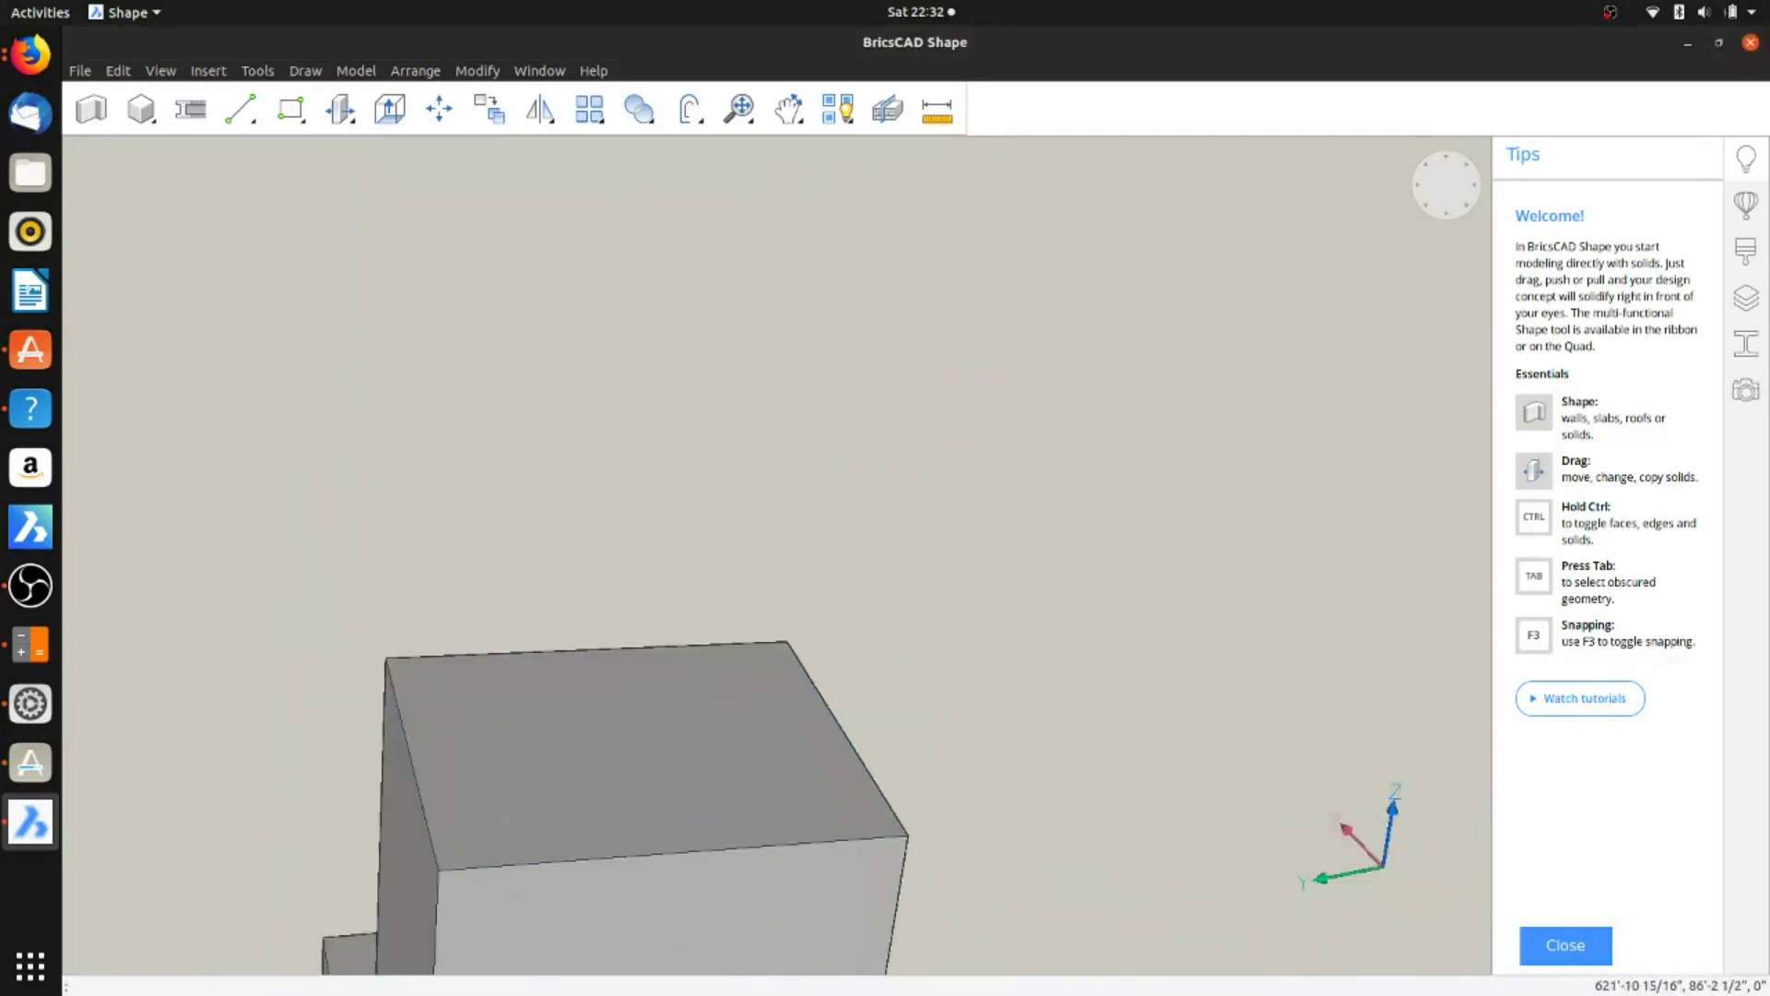
# Step: Stack a smaller box about 76'-4 1/16" by 62'-9 3/16" on the tower's top face, with a height of 1000
pyautogui.scroll(2, 563, 714)
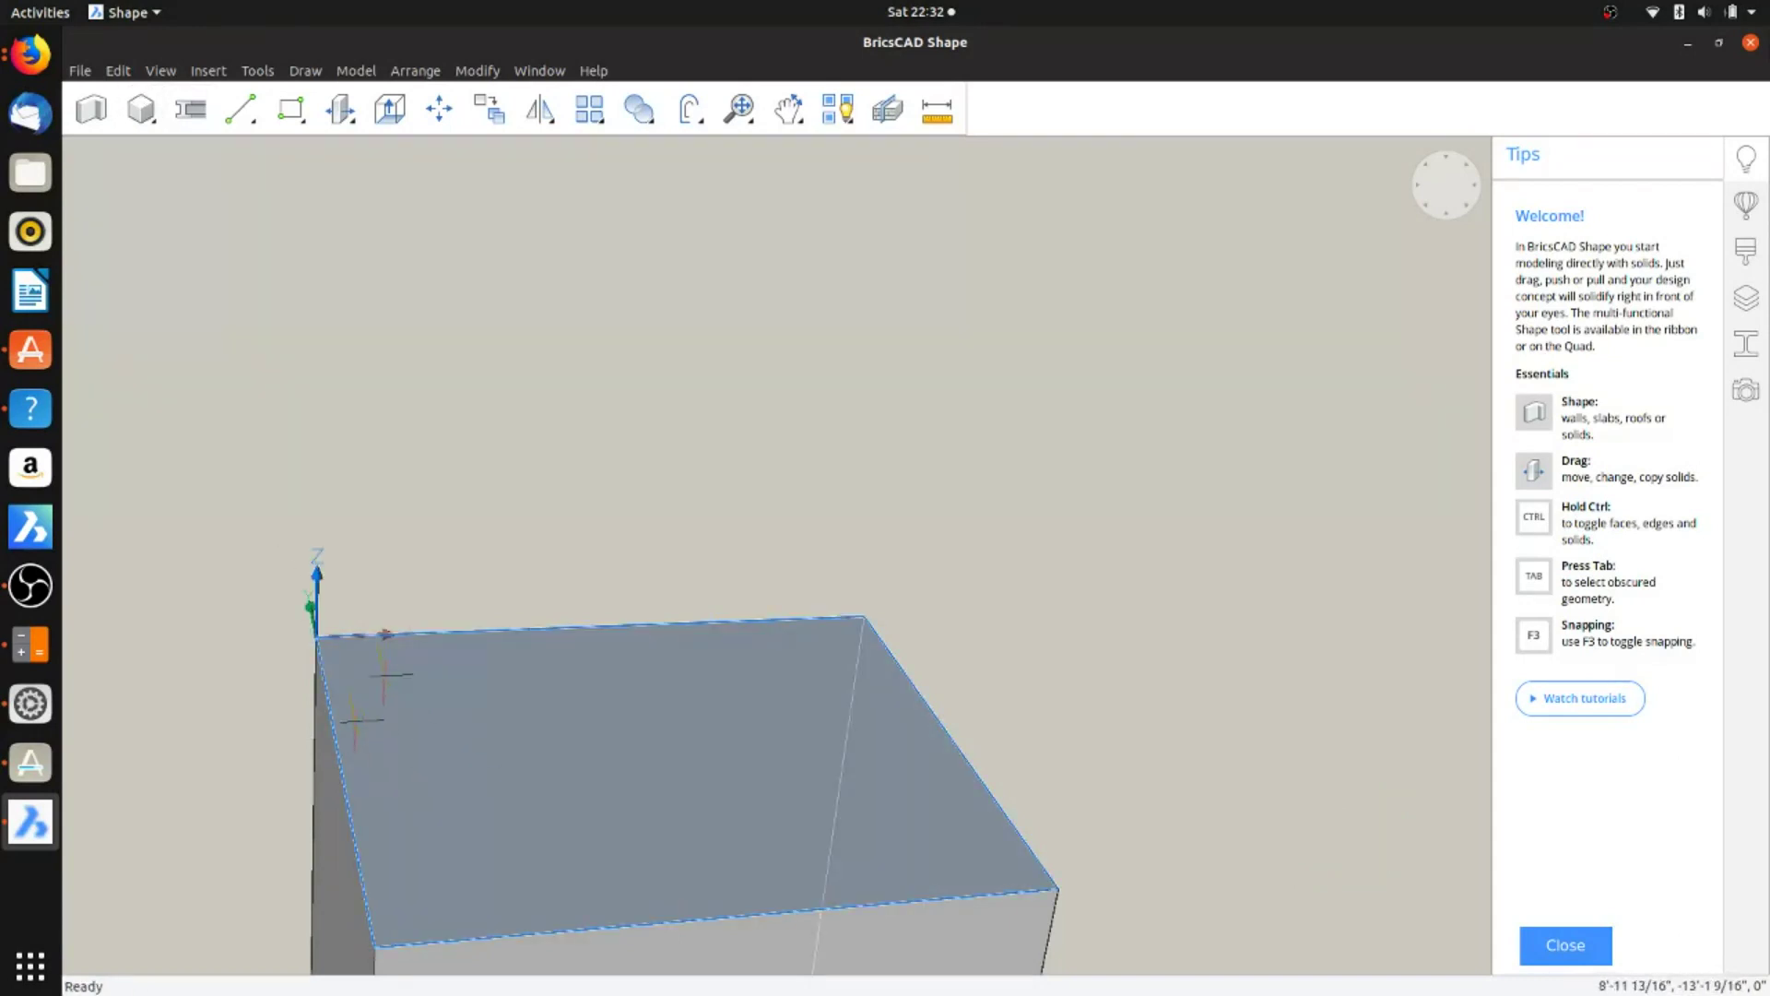
pyautogui.click(376, 662)
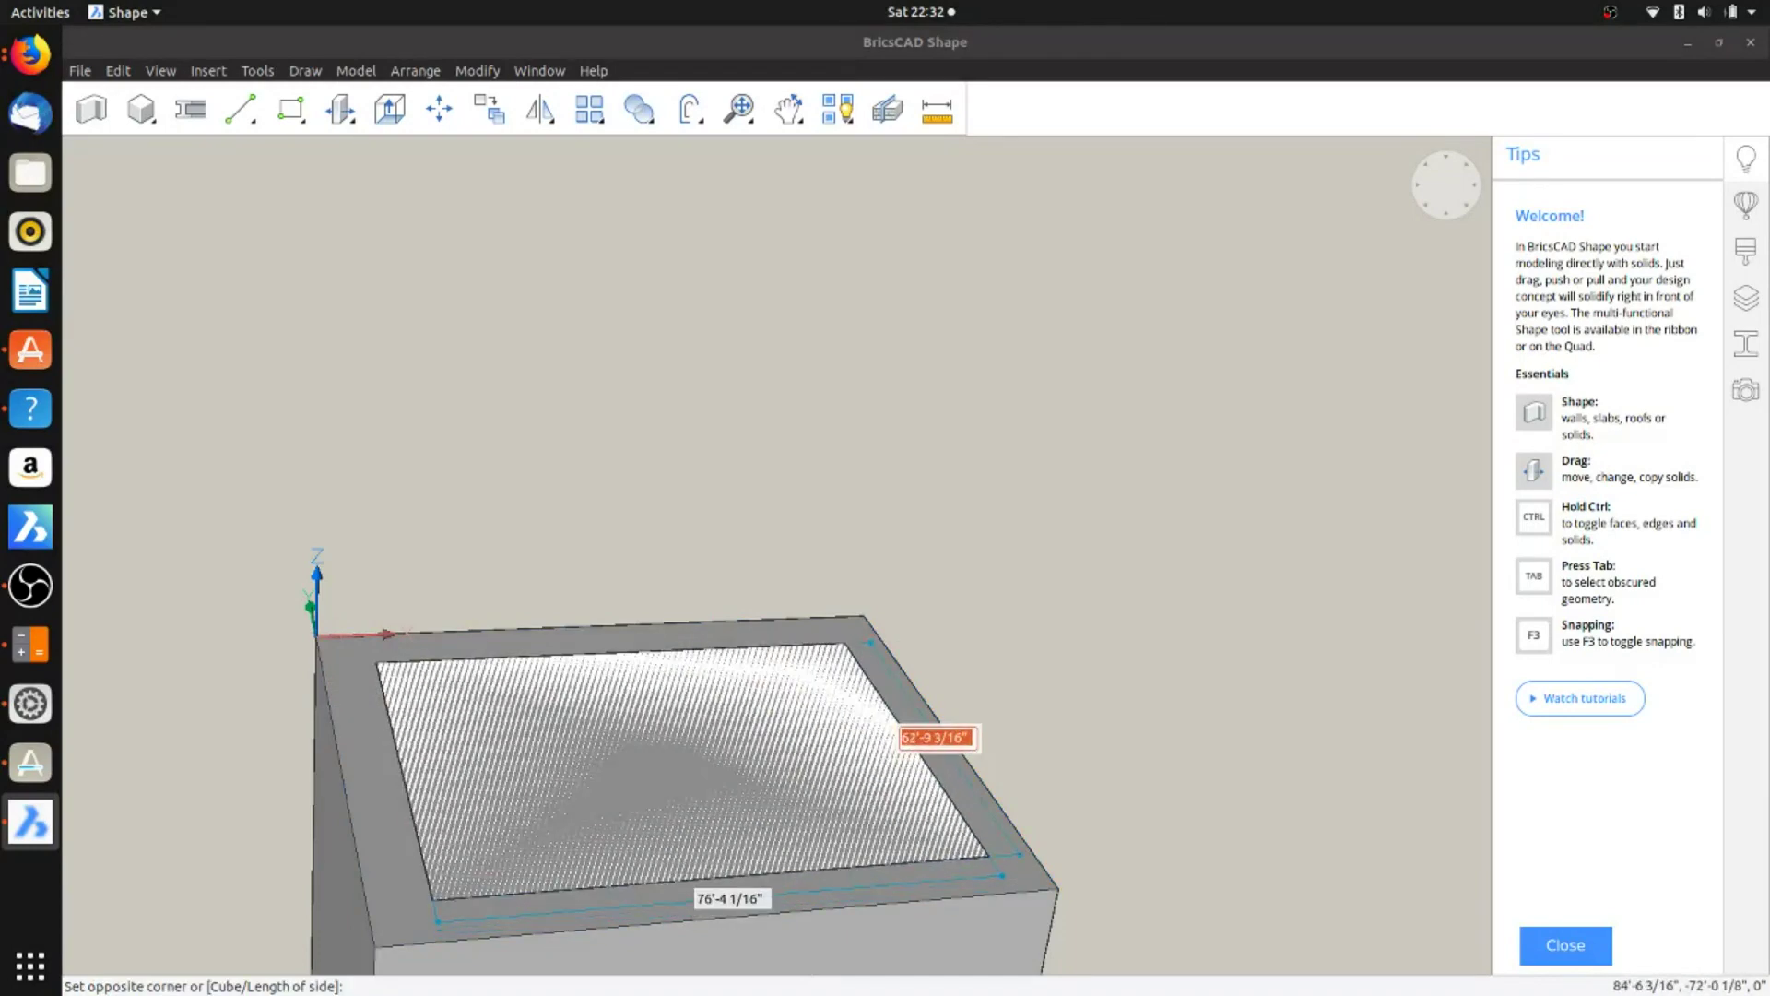
pyautogui.click(994, 859)
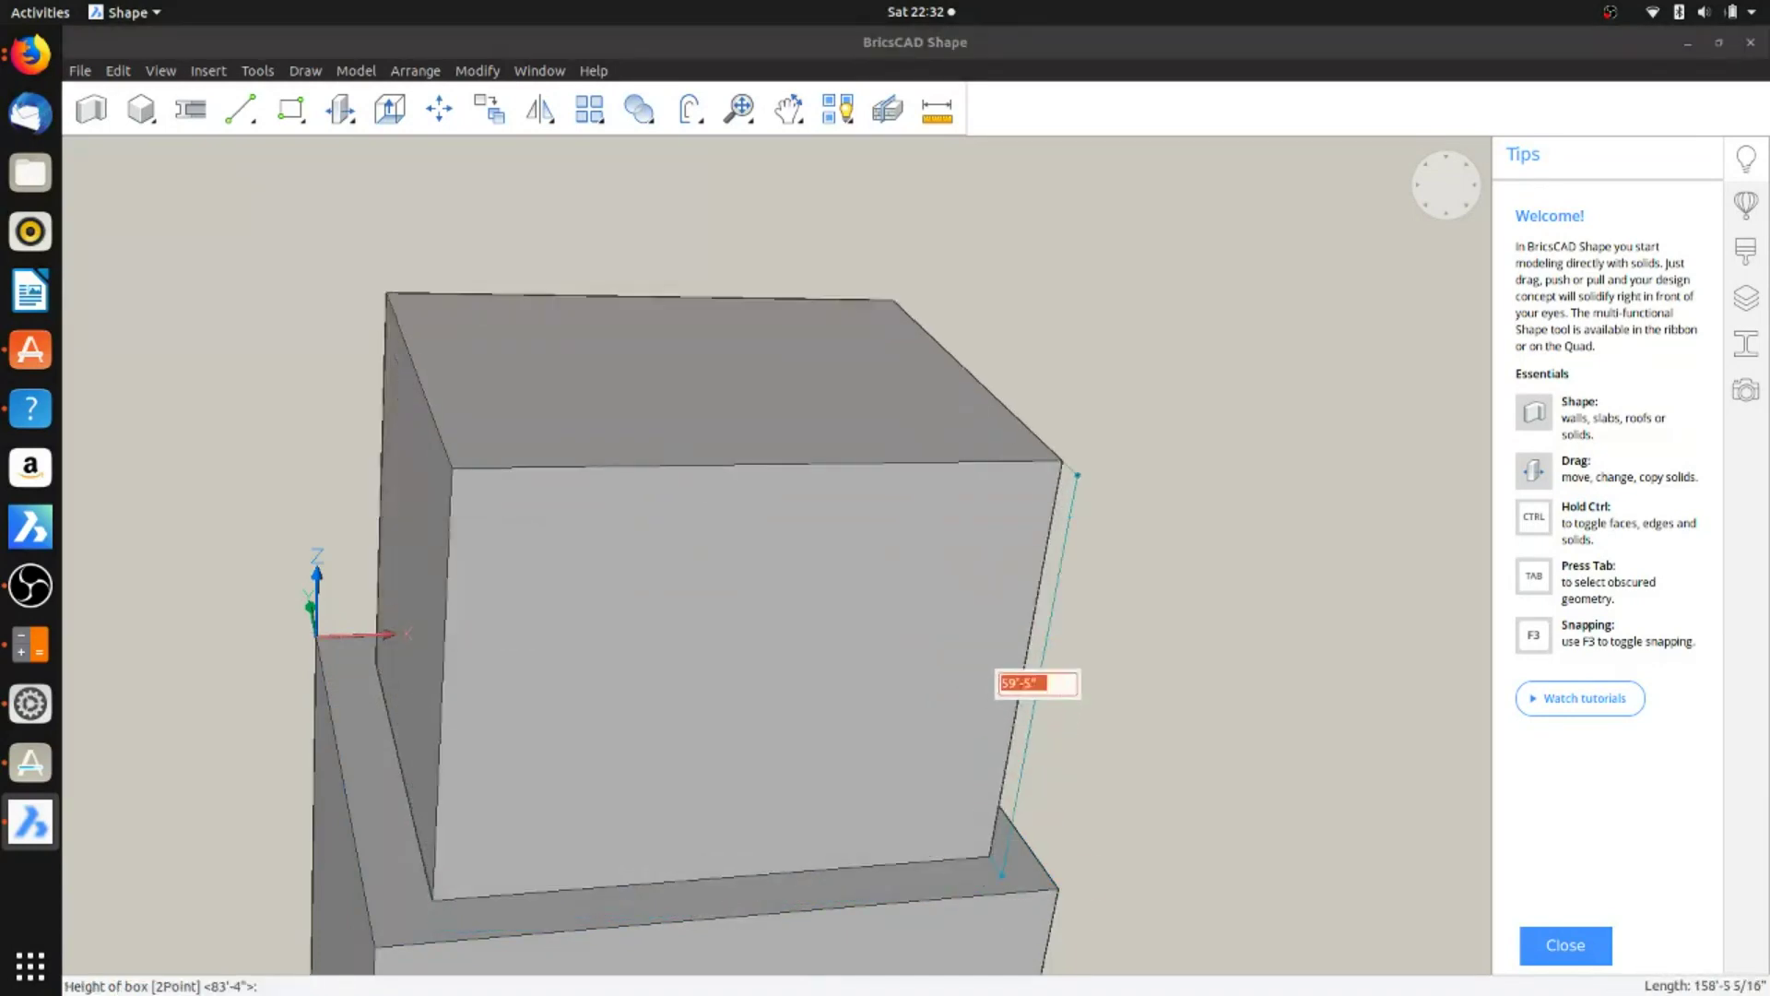
pyautogui.write('1000')
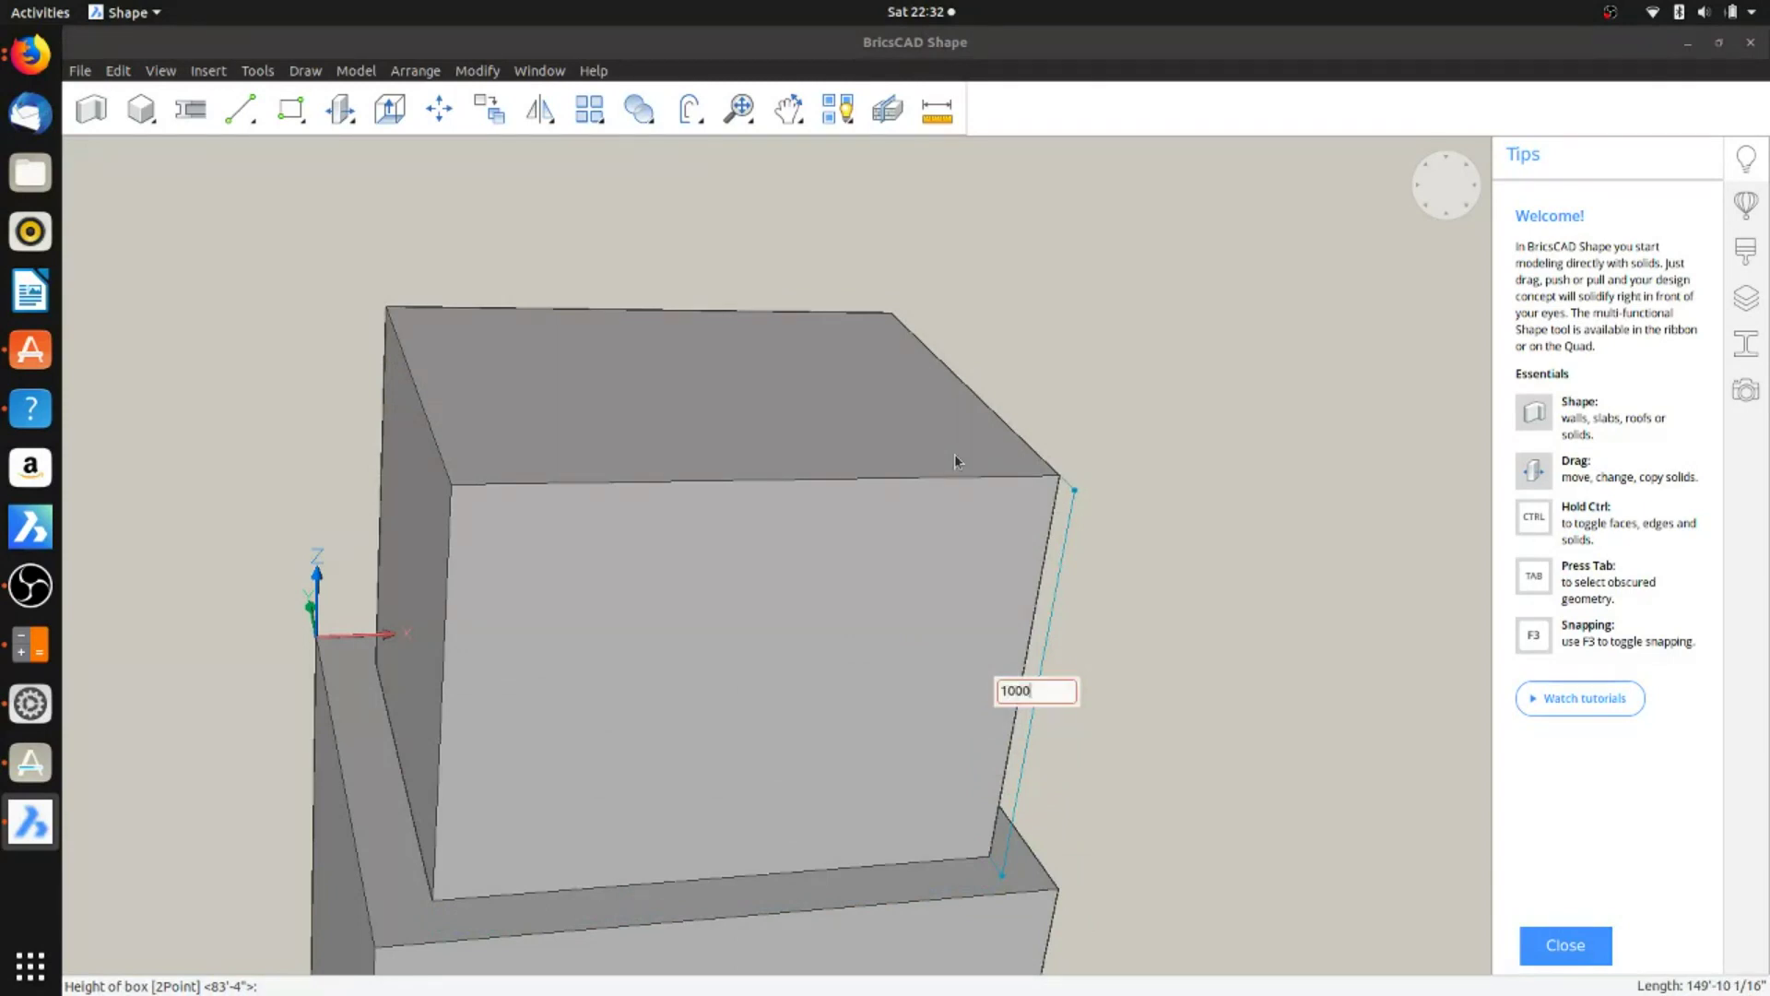
pyautogui.press('Return')
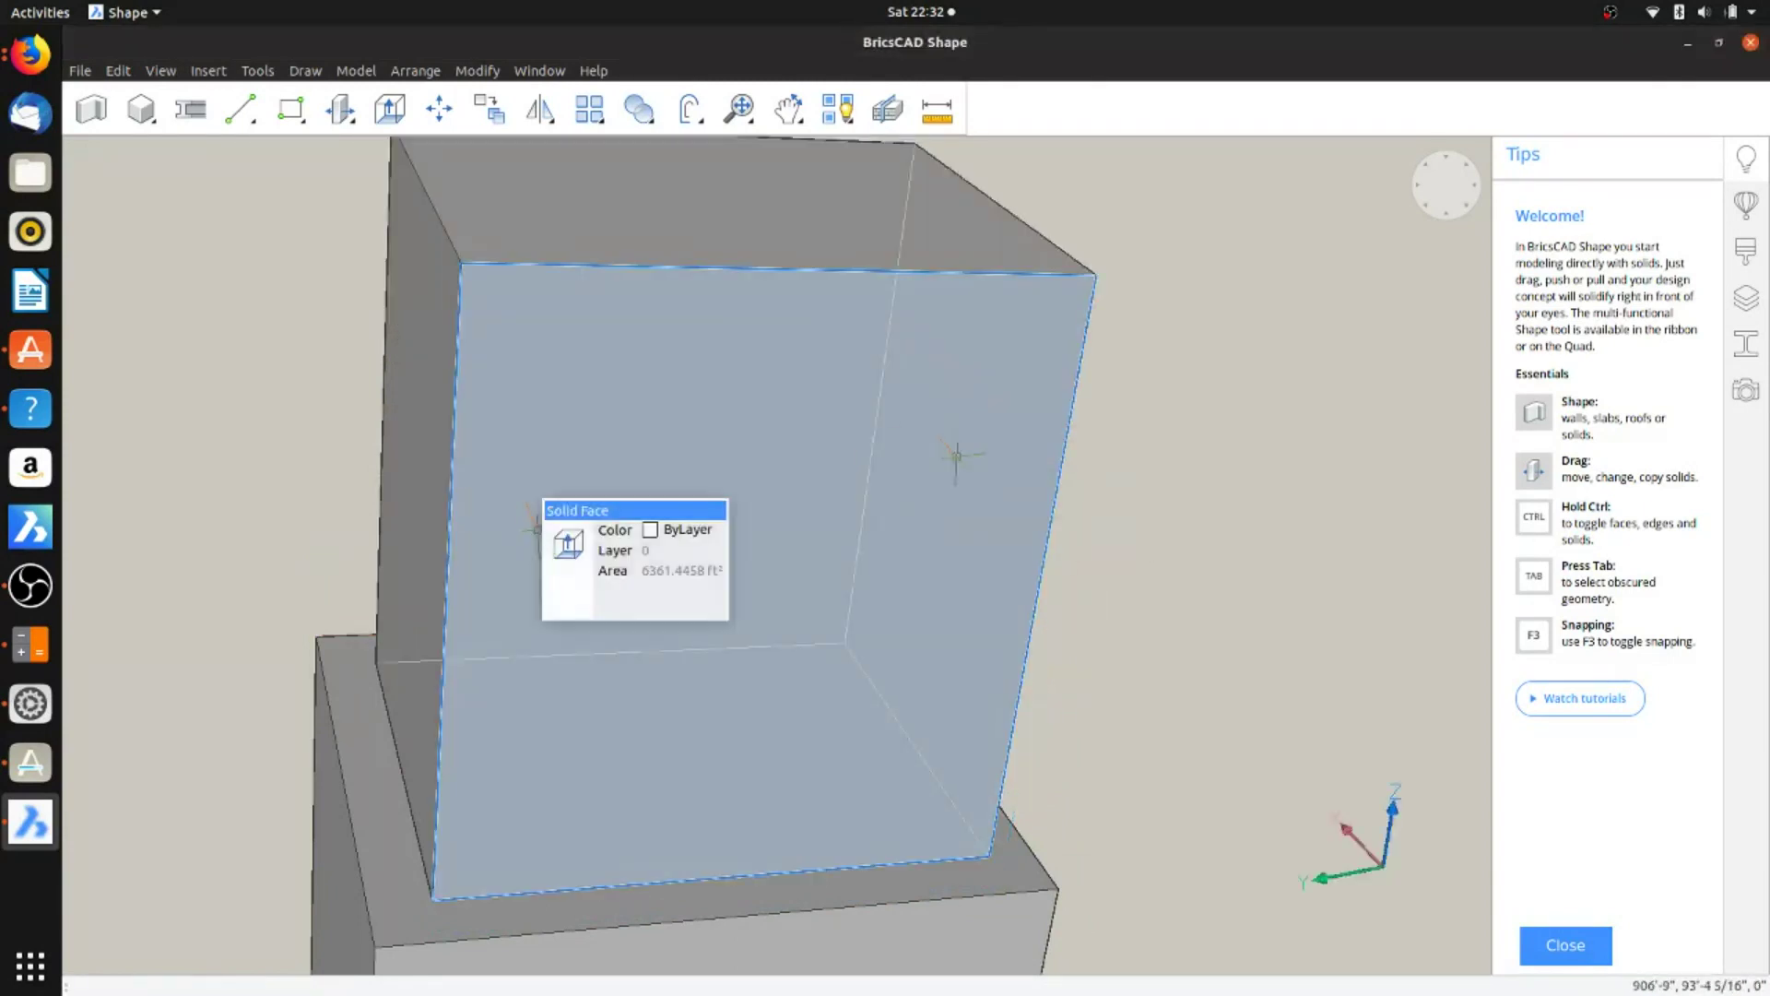
# Step: Add another inset box about 62'-5" by 50'-8 3/4" on the tower's top face, with a height of 1000
pyautogui.keyDown('shift'); pyautogui.moveTo(956, 455); pyautogui.dragTo(901, 711, button='middle'); pyautogui.keyUp('shift')
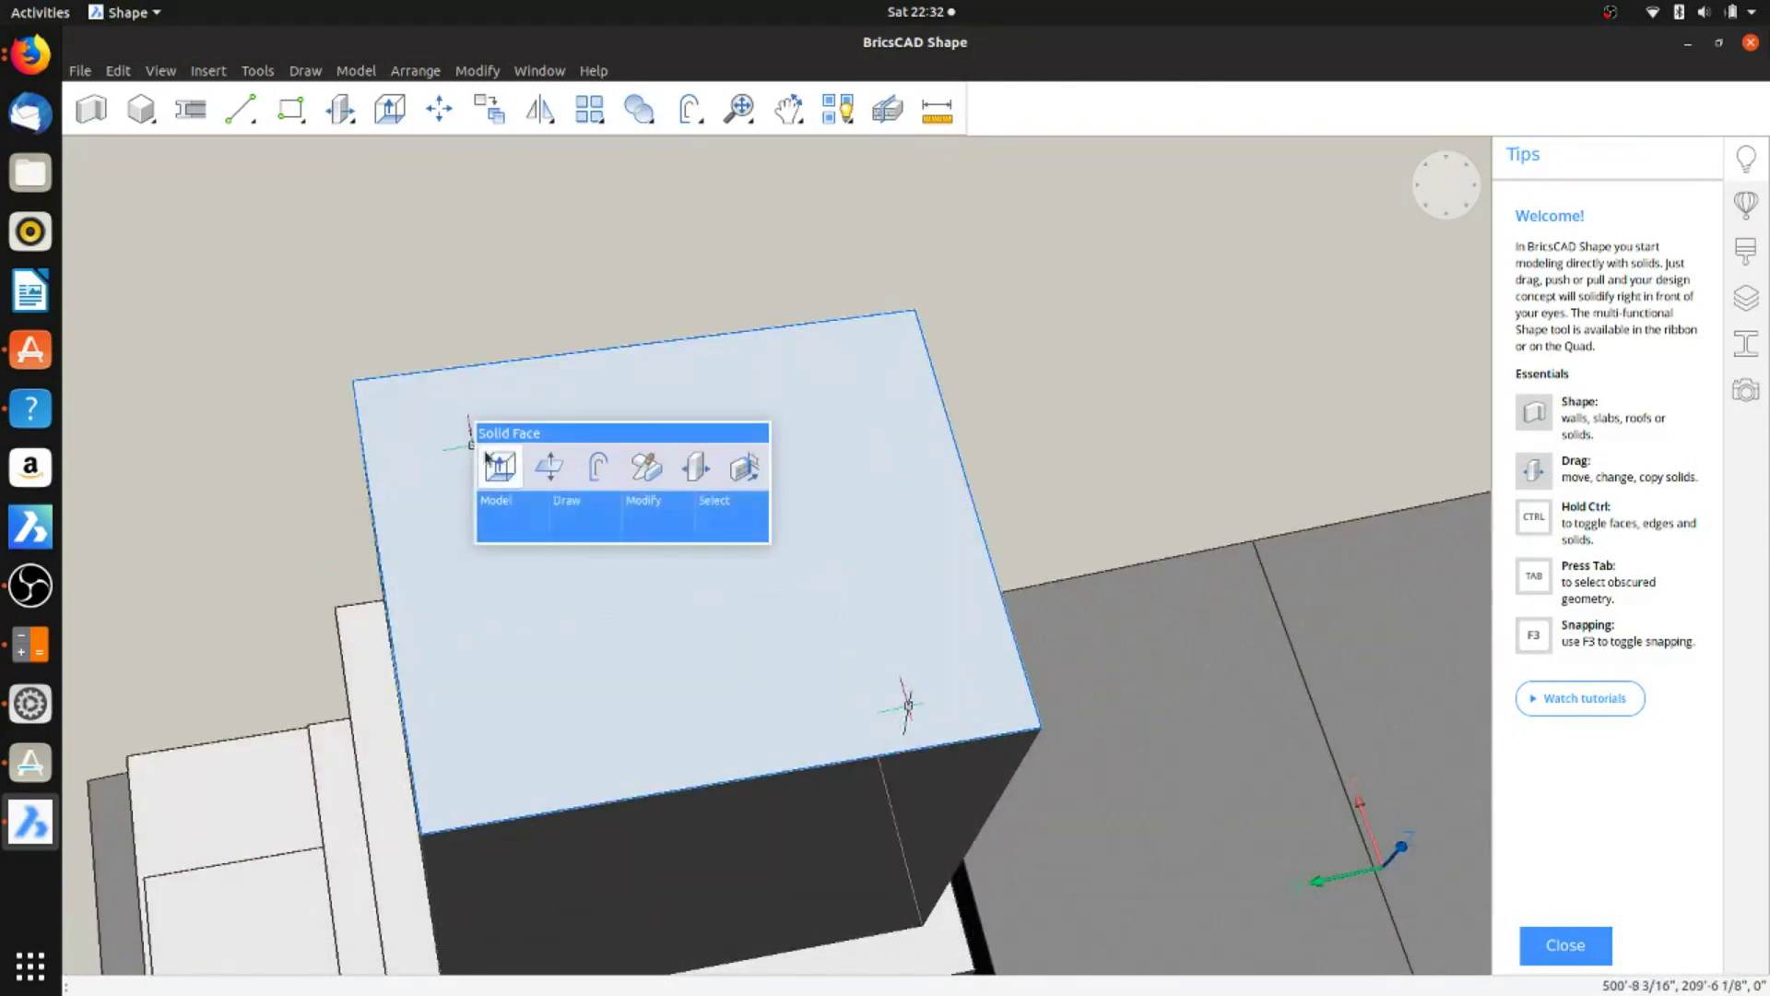
pyautogui.click(233, 118)
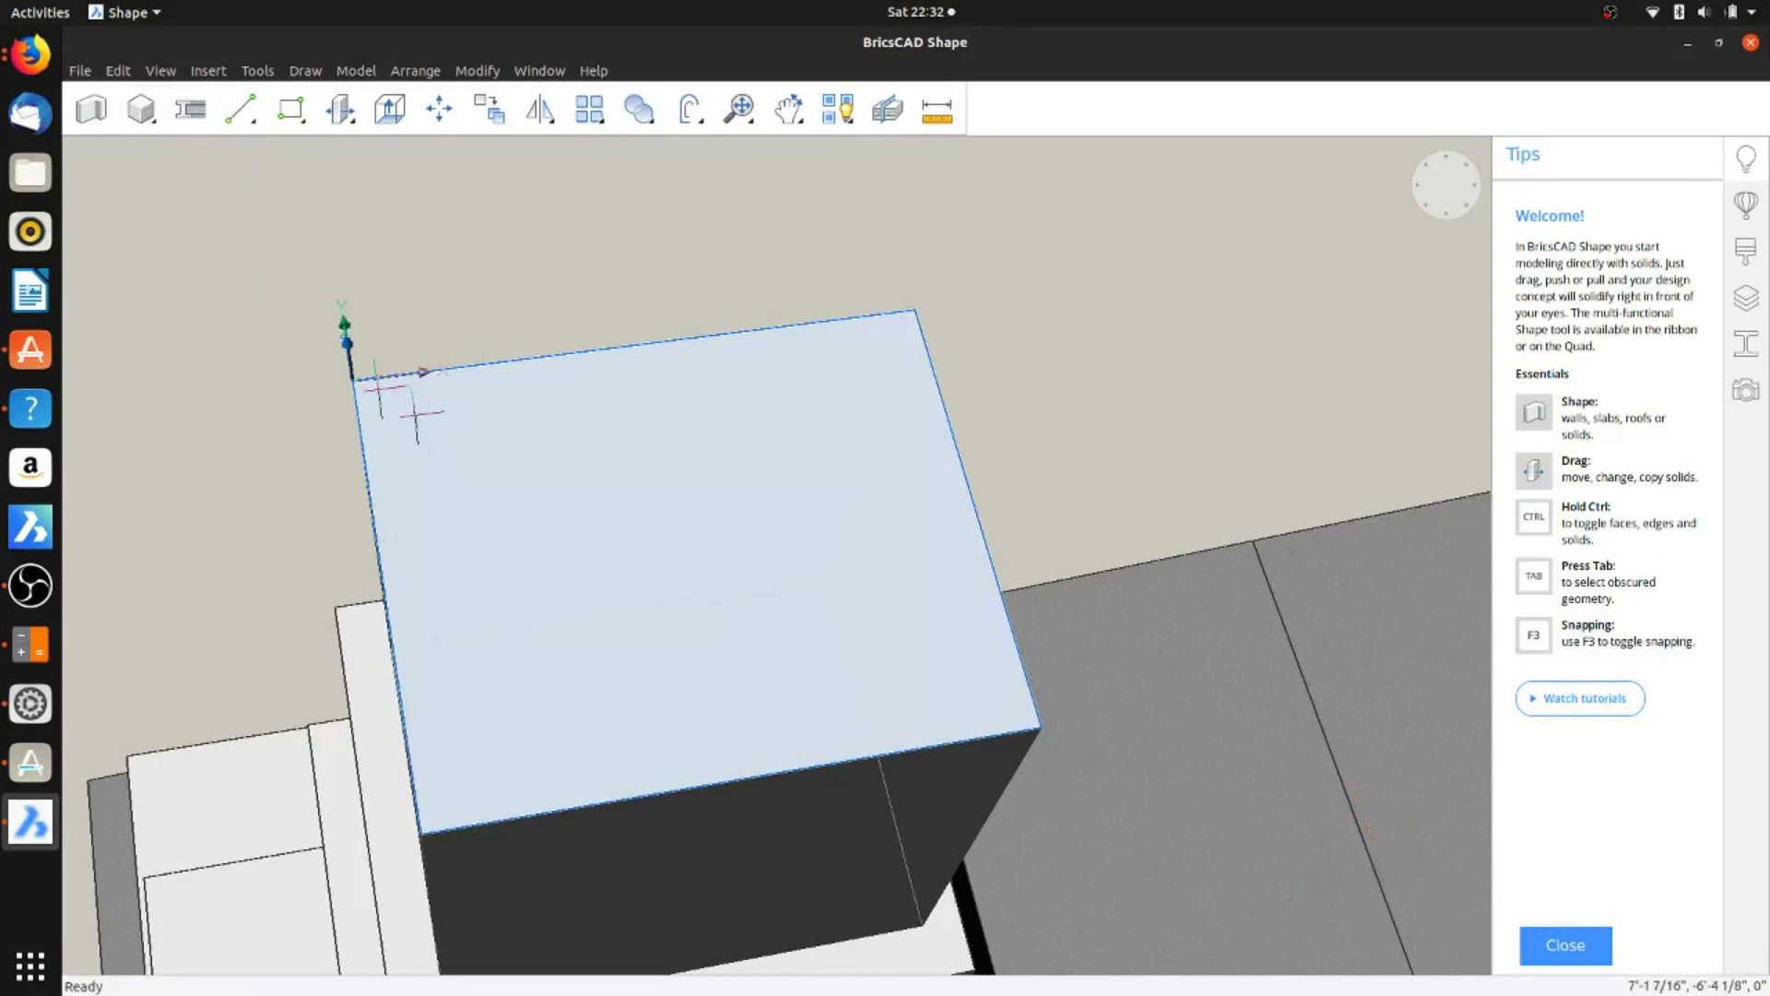
pyautogui.click(416, 414)
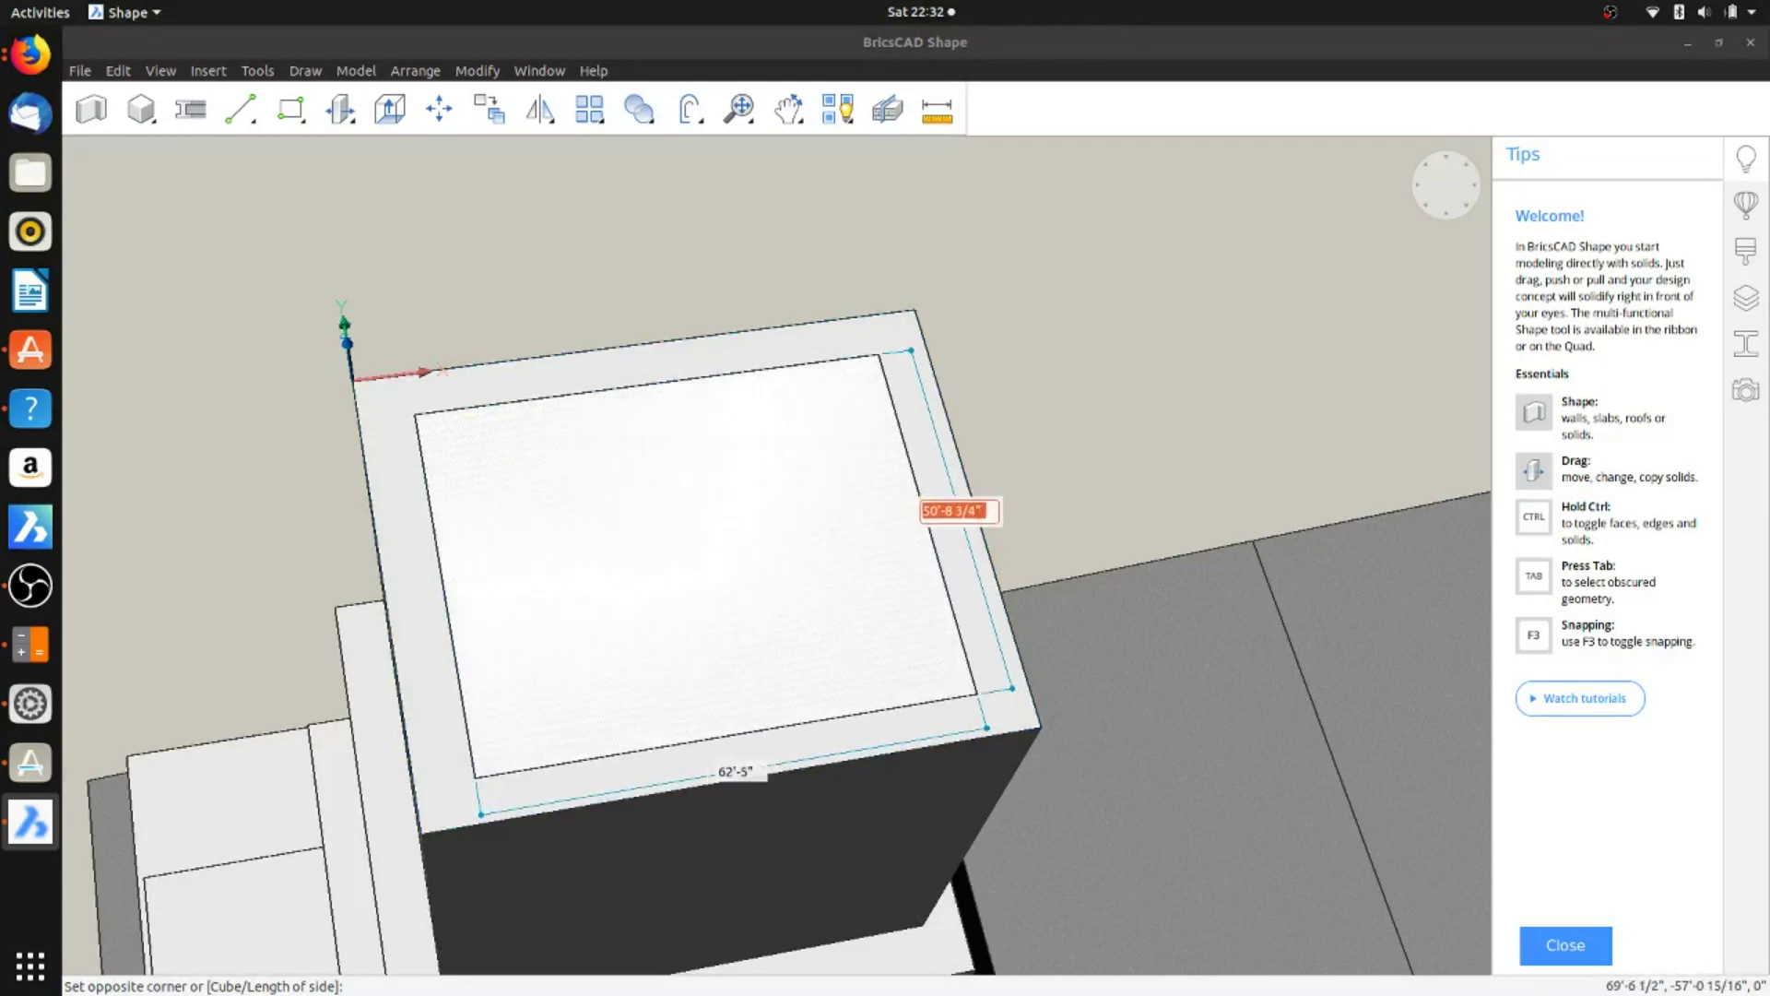
pyautogui.click(977, 696)
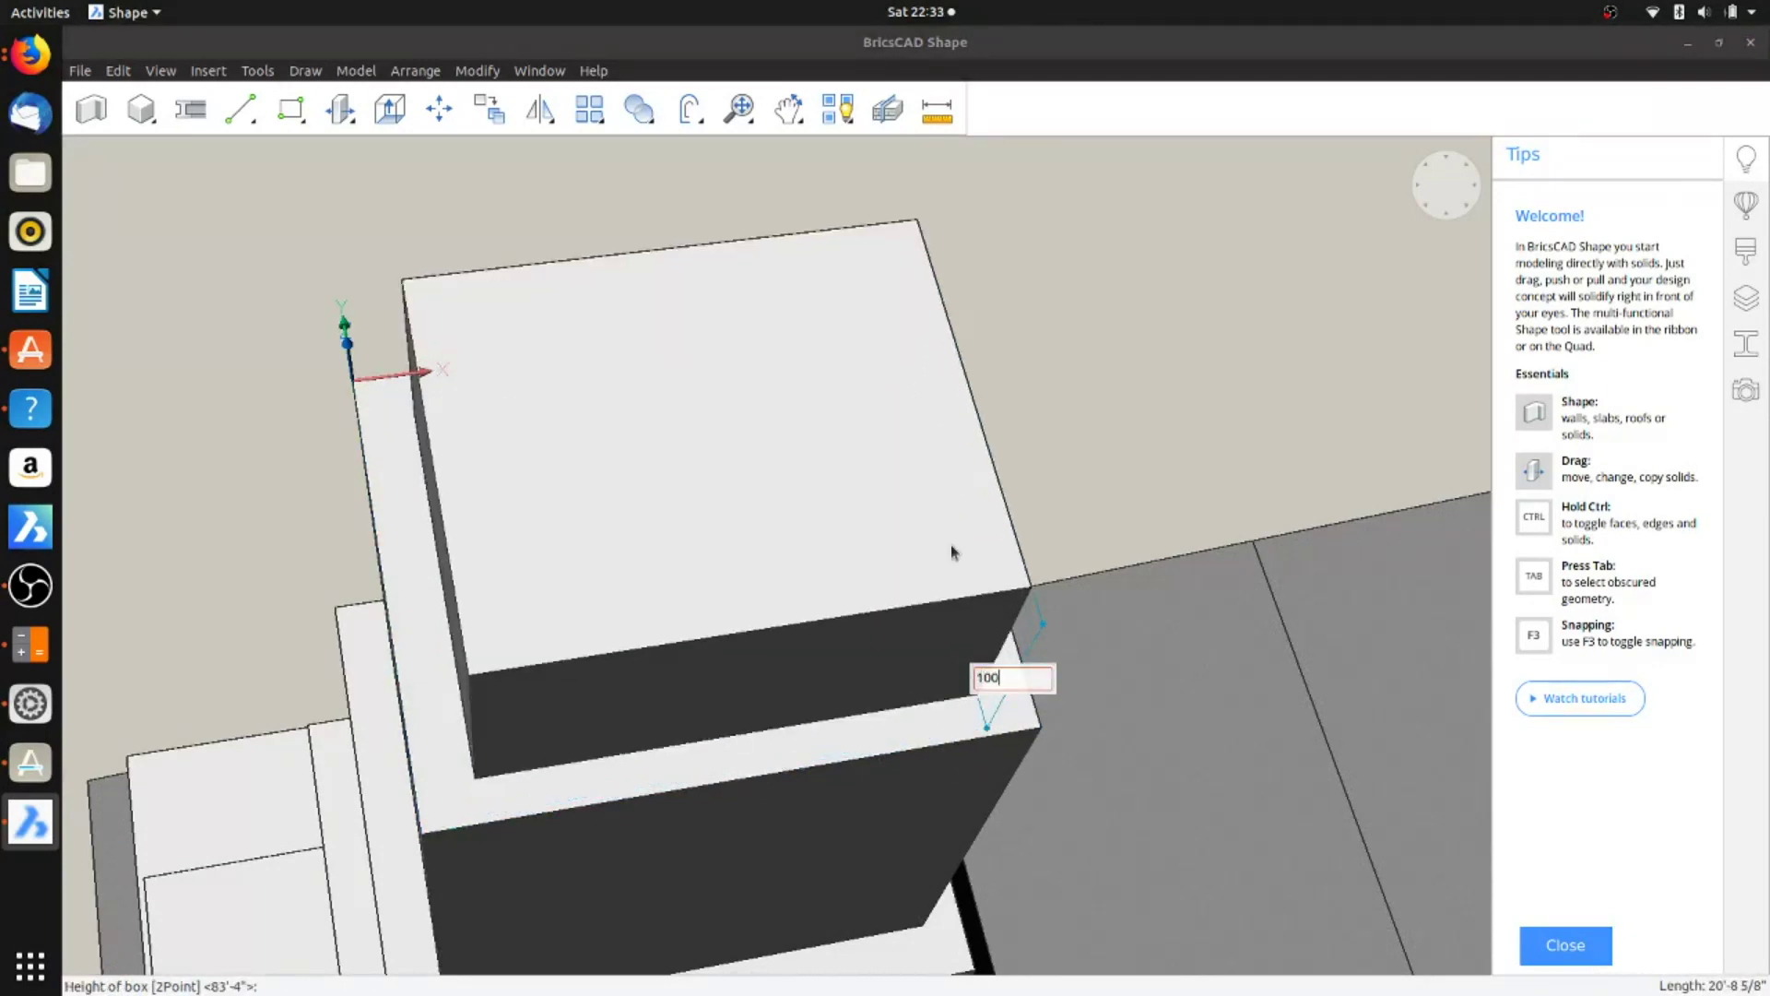
pyautogui.write('1000')
pyautogui.press('Return')
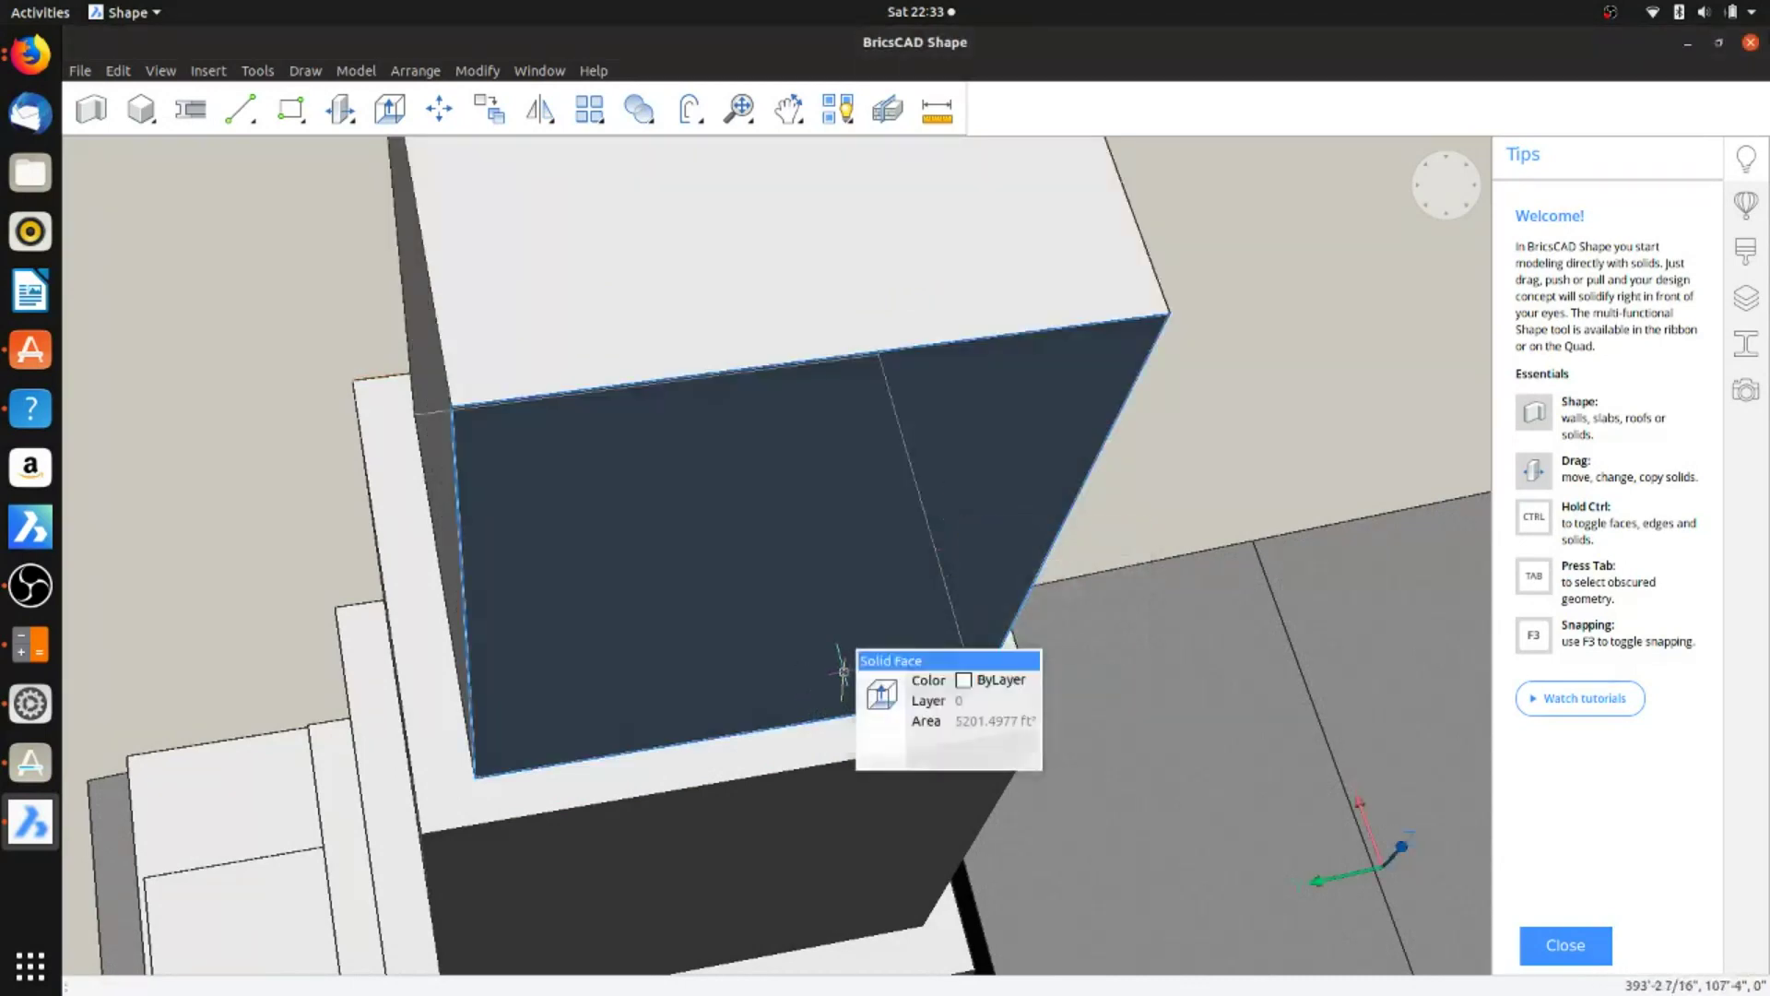
# Step: Offset the outline of the tower's top face inward by about 5' and extrude the inner boundary upward by 1000
pyautogui.scroll(-5, 822, 590)
pyautogui.scroll(-5, 794, 659)
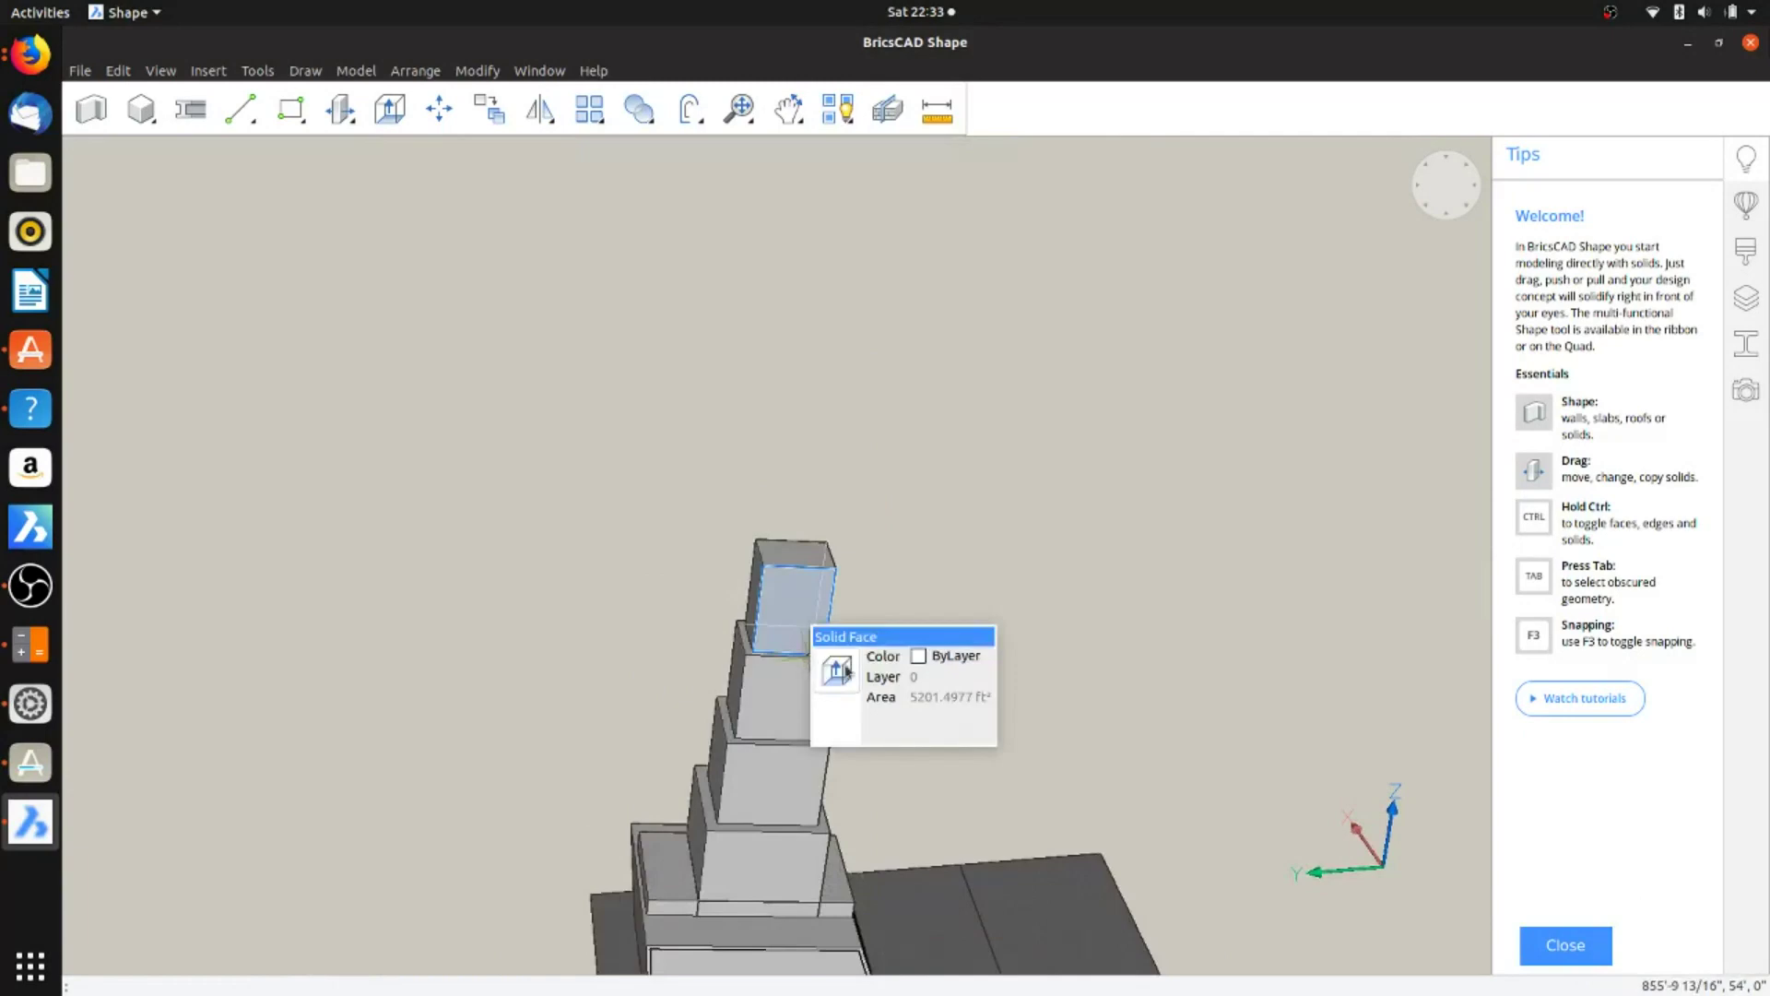
pyautogui.scroll(5, 779, 645)
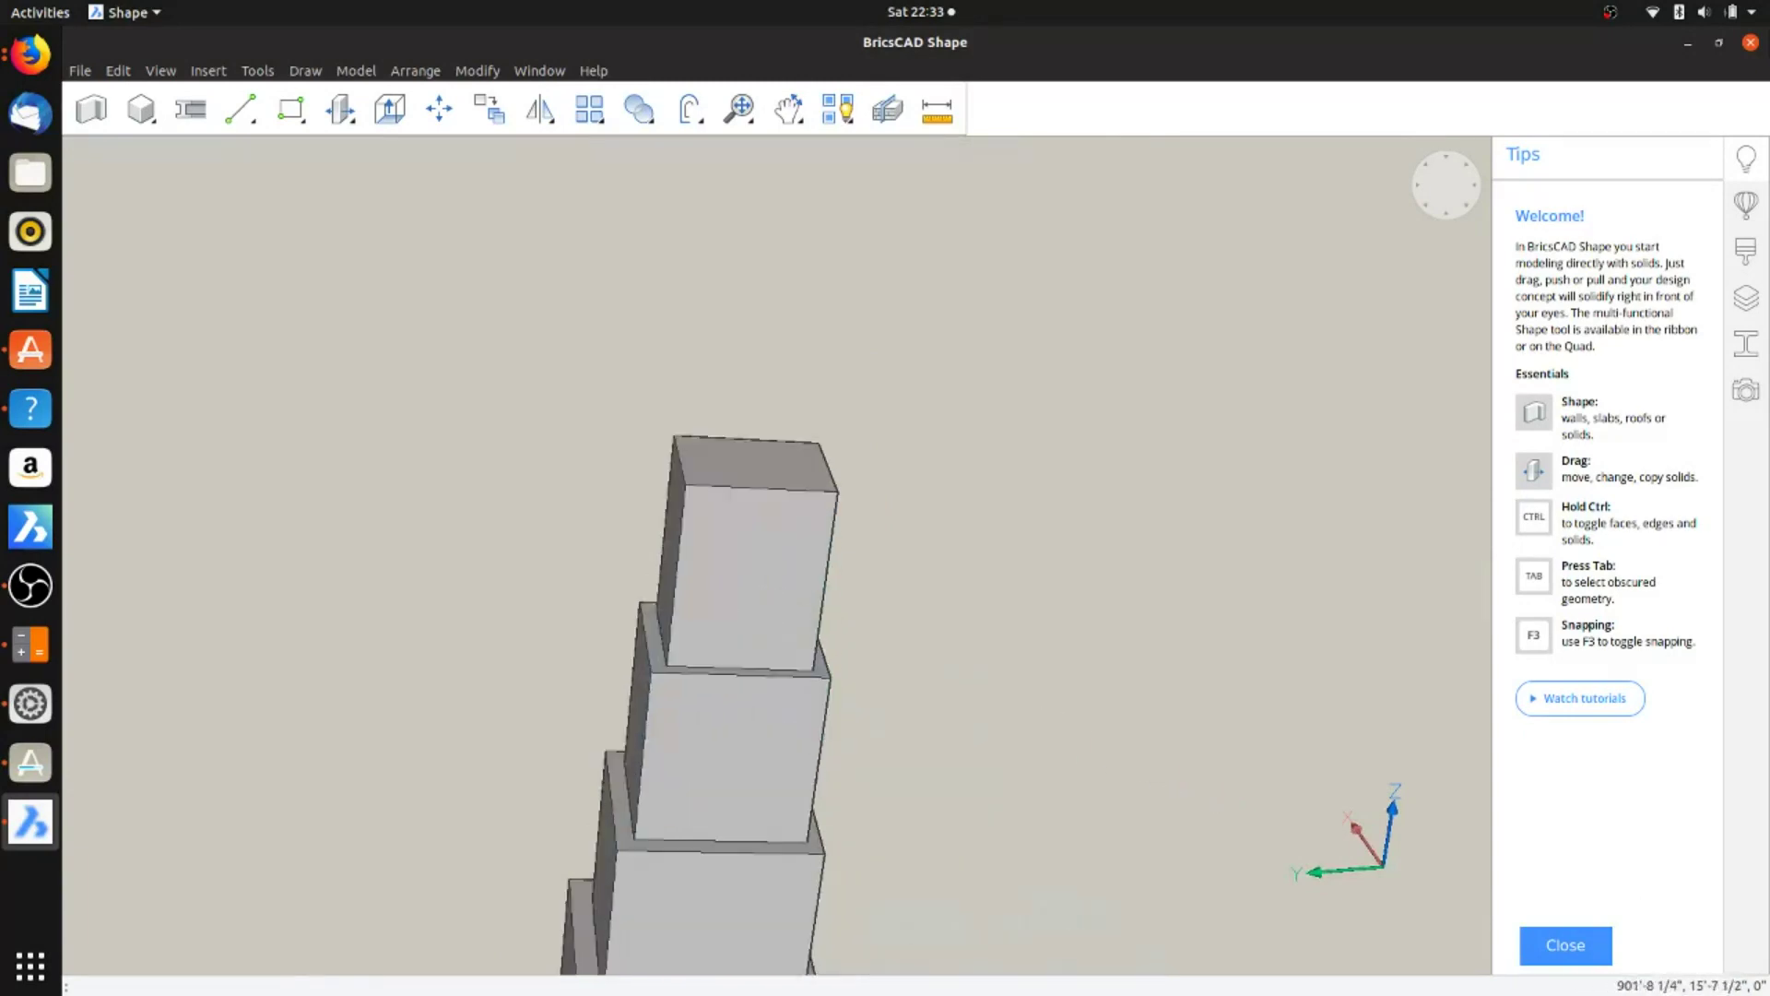
pyautogui.moveTo(774, 461); pyautogui.dragTo(678, 890, button='middle')
pyautogui.keyDown('shift'); pyautogui.moveTo(687, 774); pyautogui.dragTo(715, 554, button='middle'); pyautogui.keyUp('shift')
pyautogui.moveTo(743, 371)
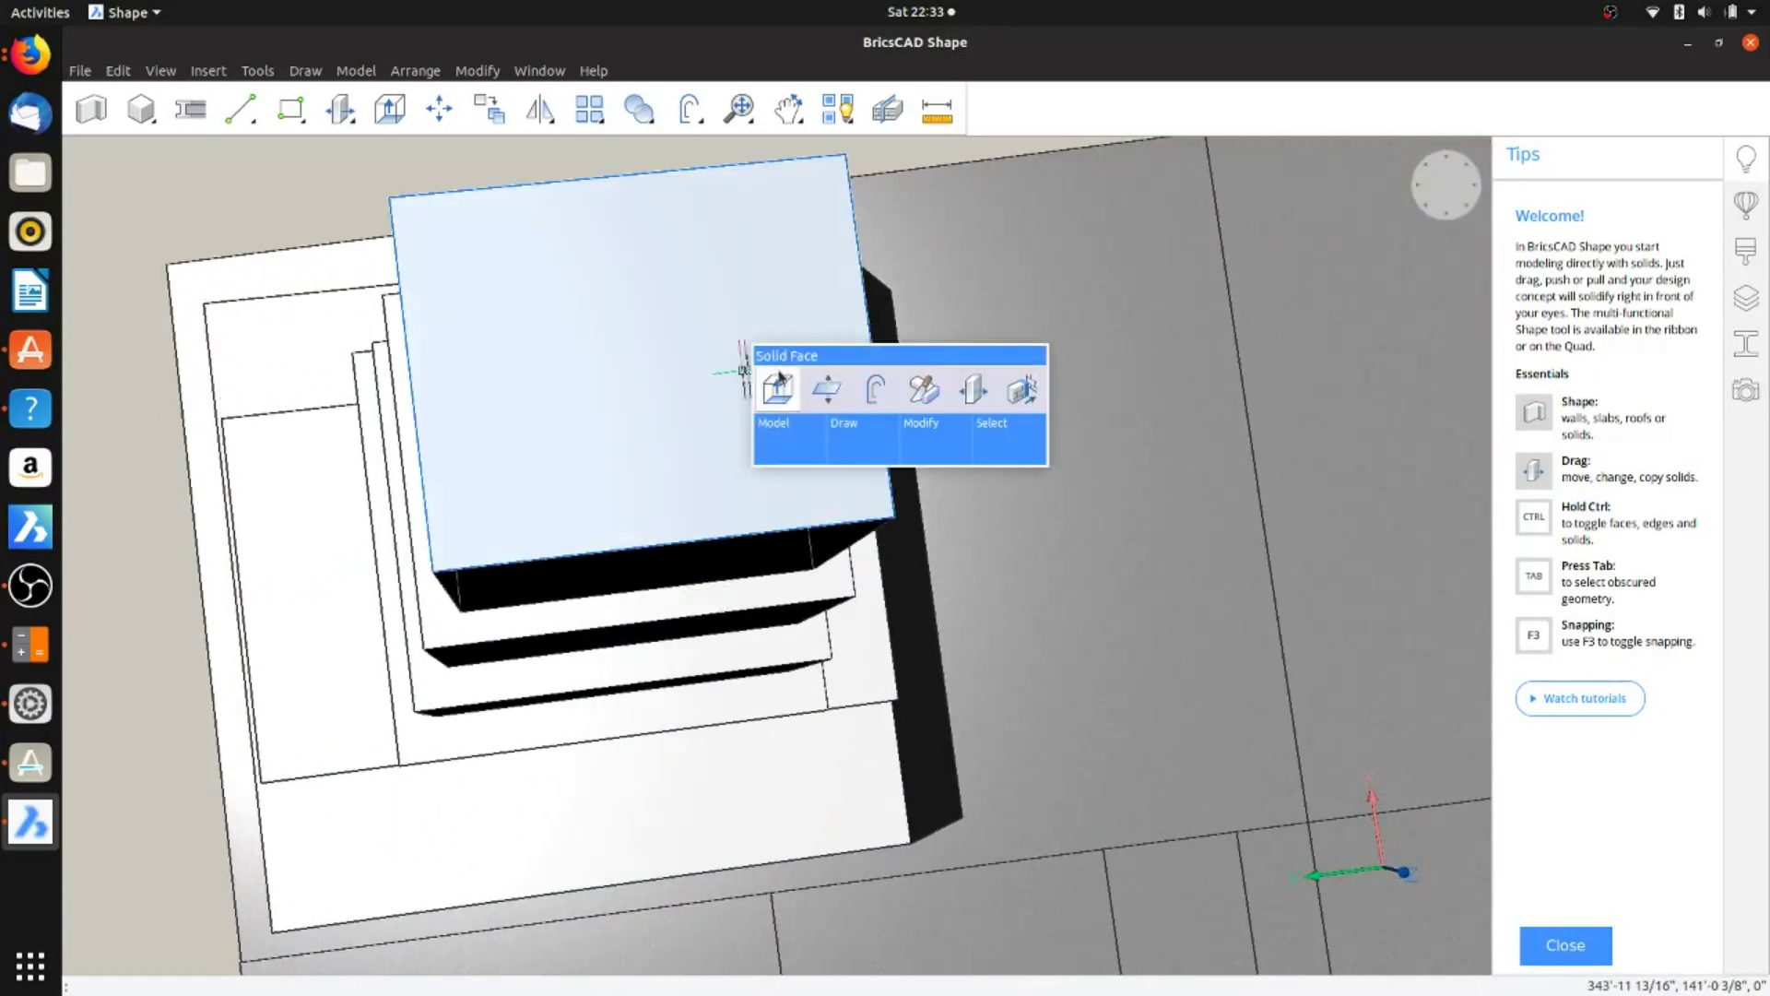
pyautogui.click(877, 388)
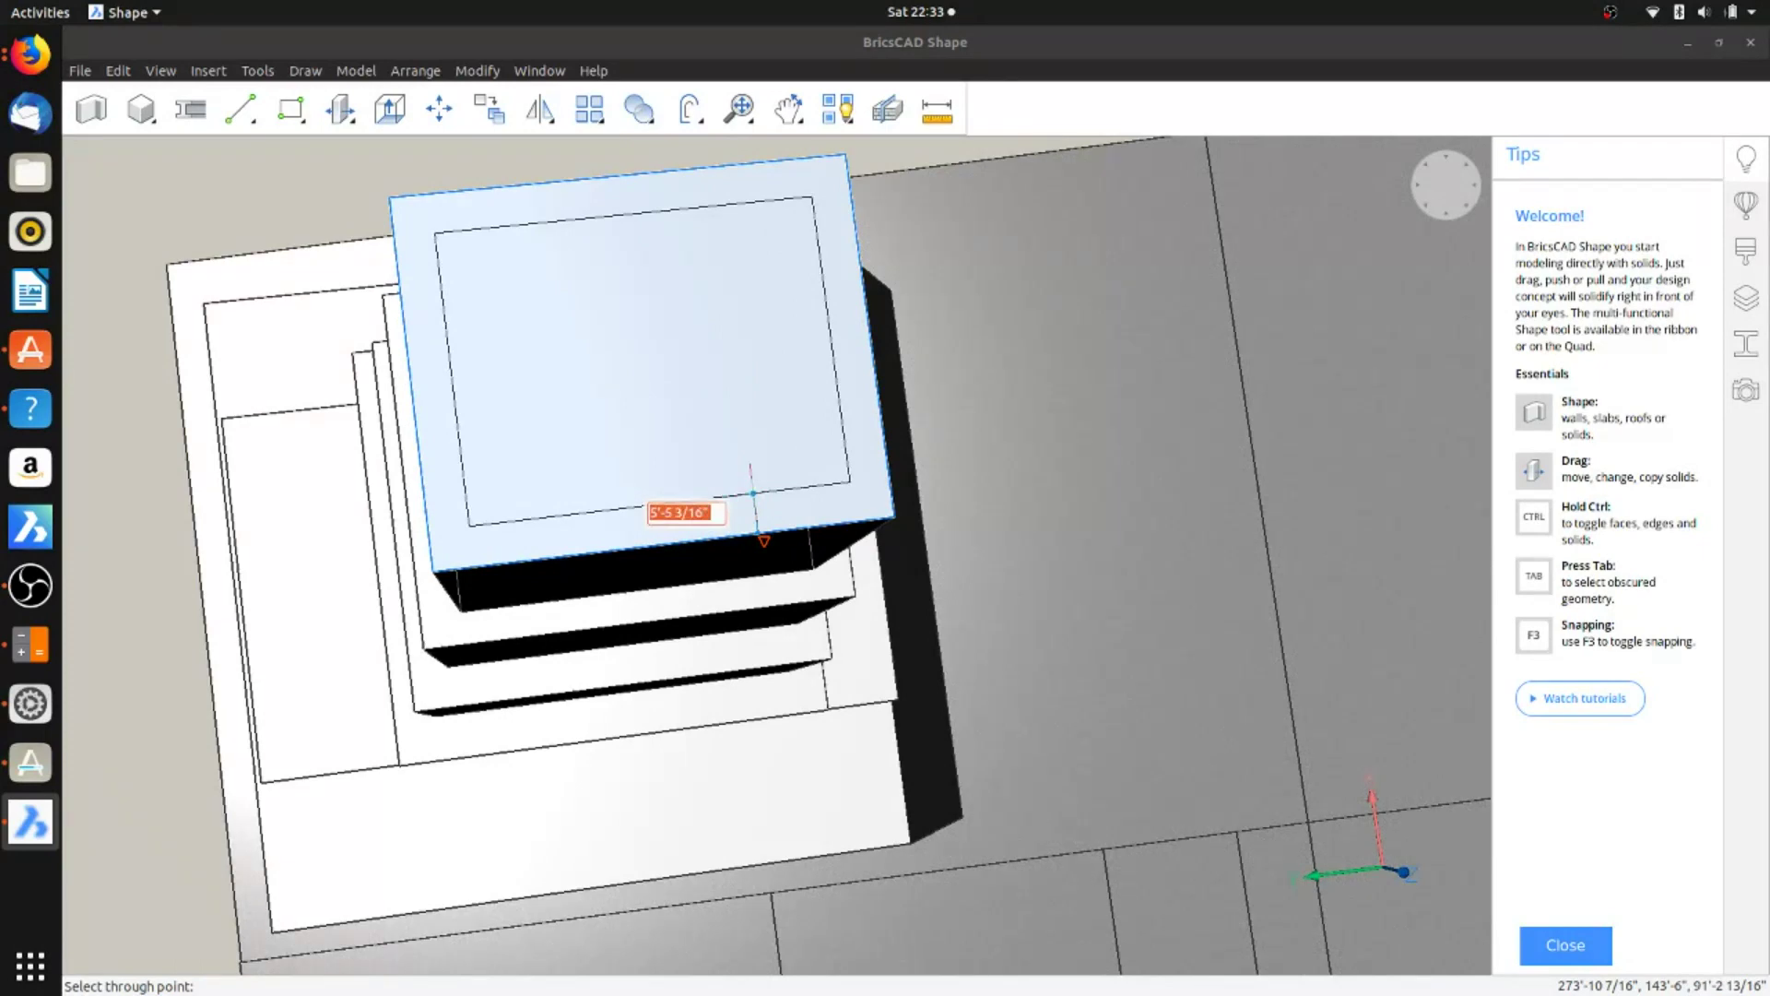
pyautogui.click(752, 493)
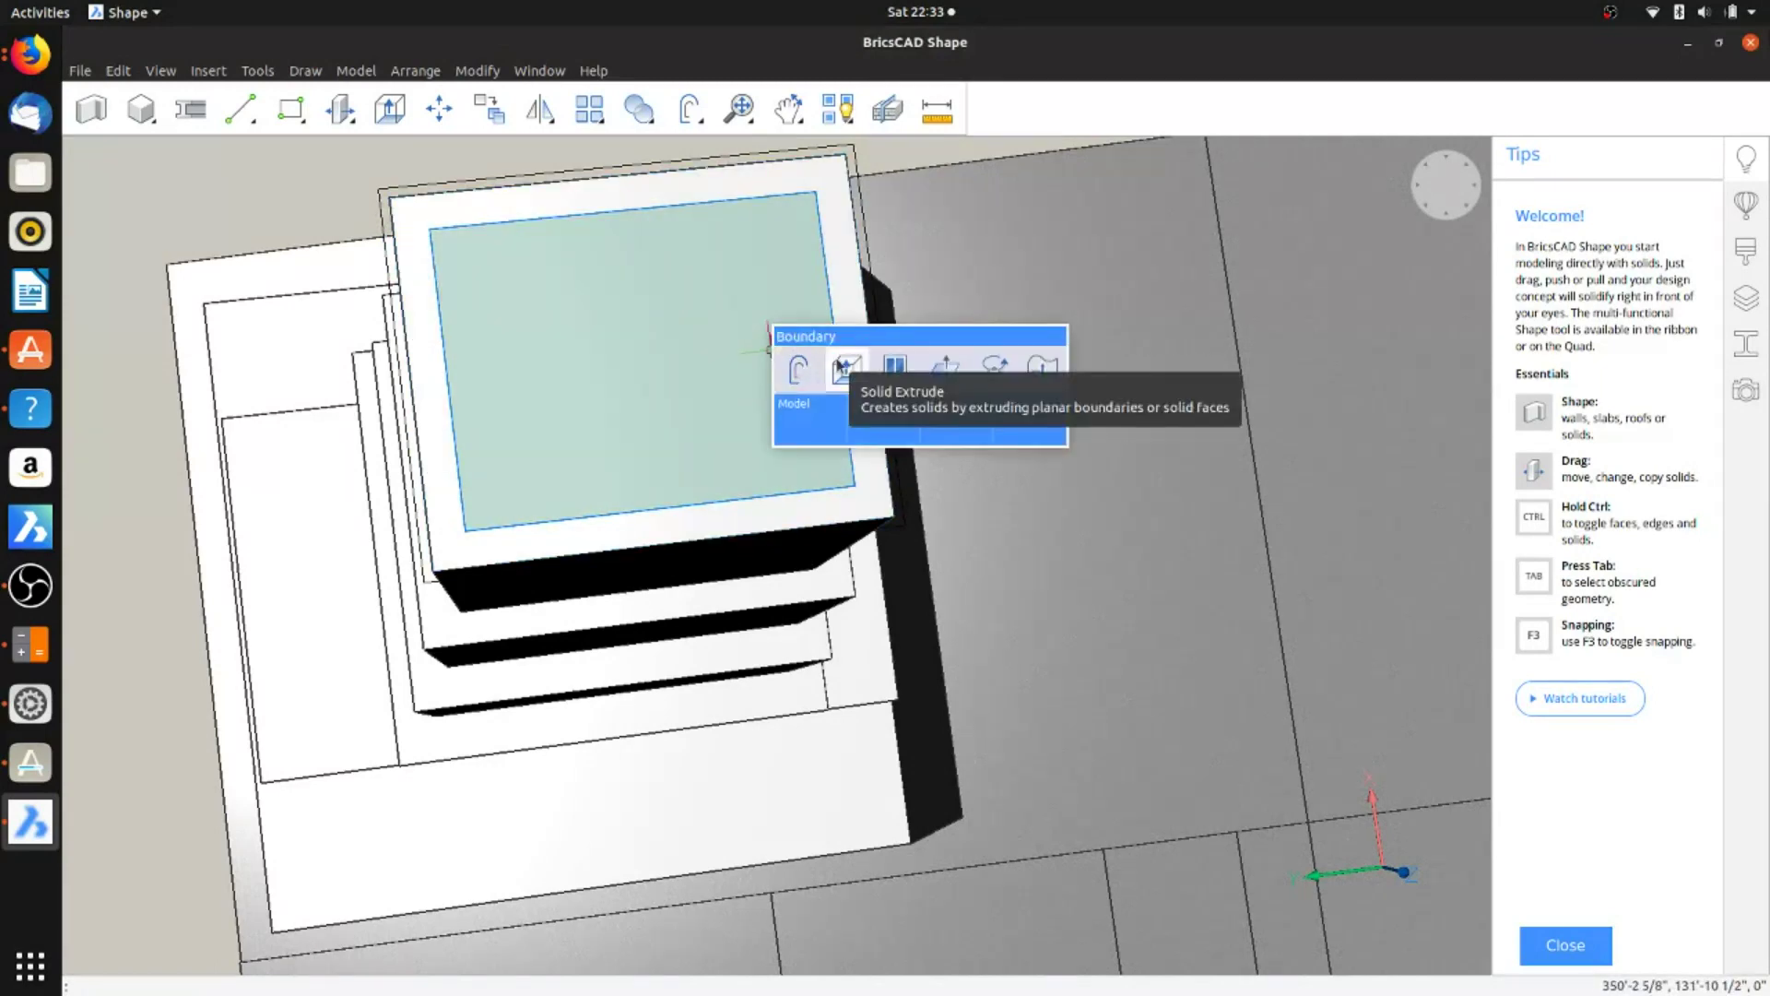
pyautogui.click(844, 366)
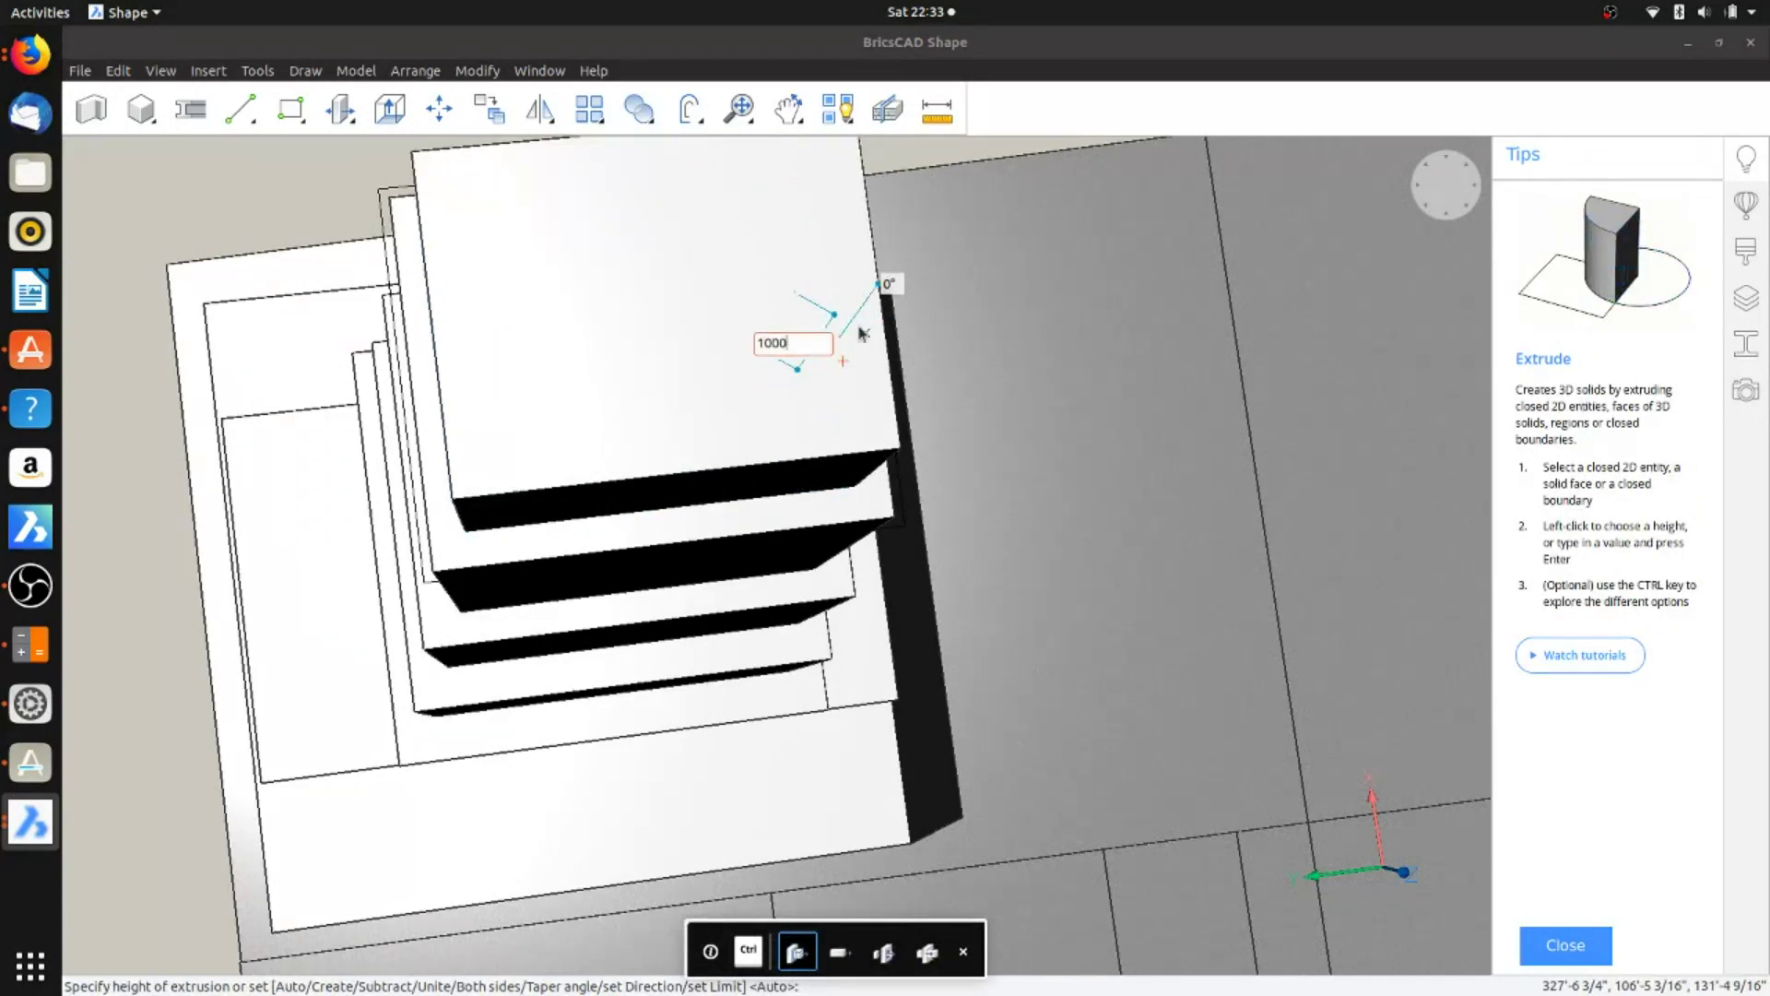
pyautogui.press('Return')
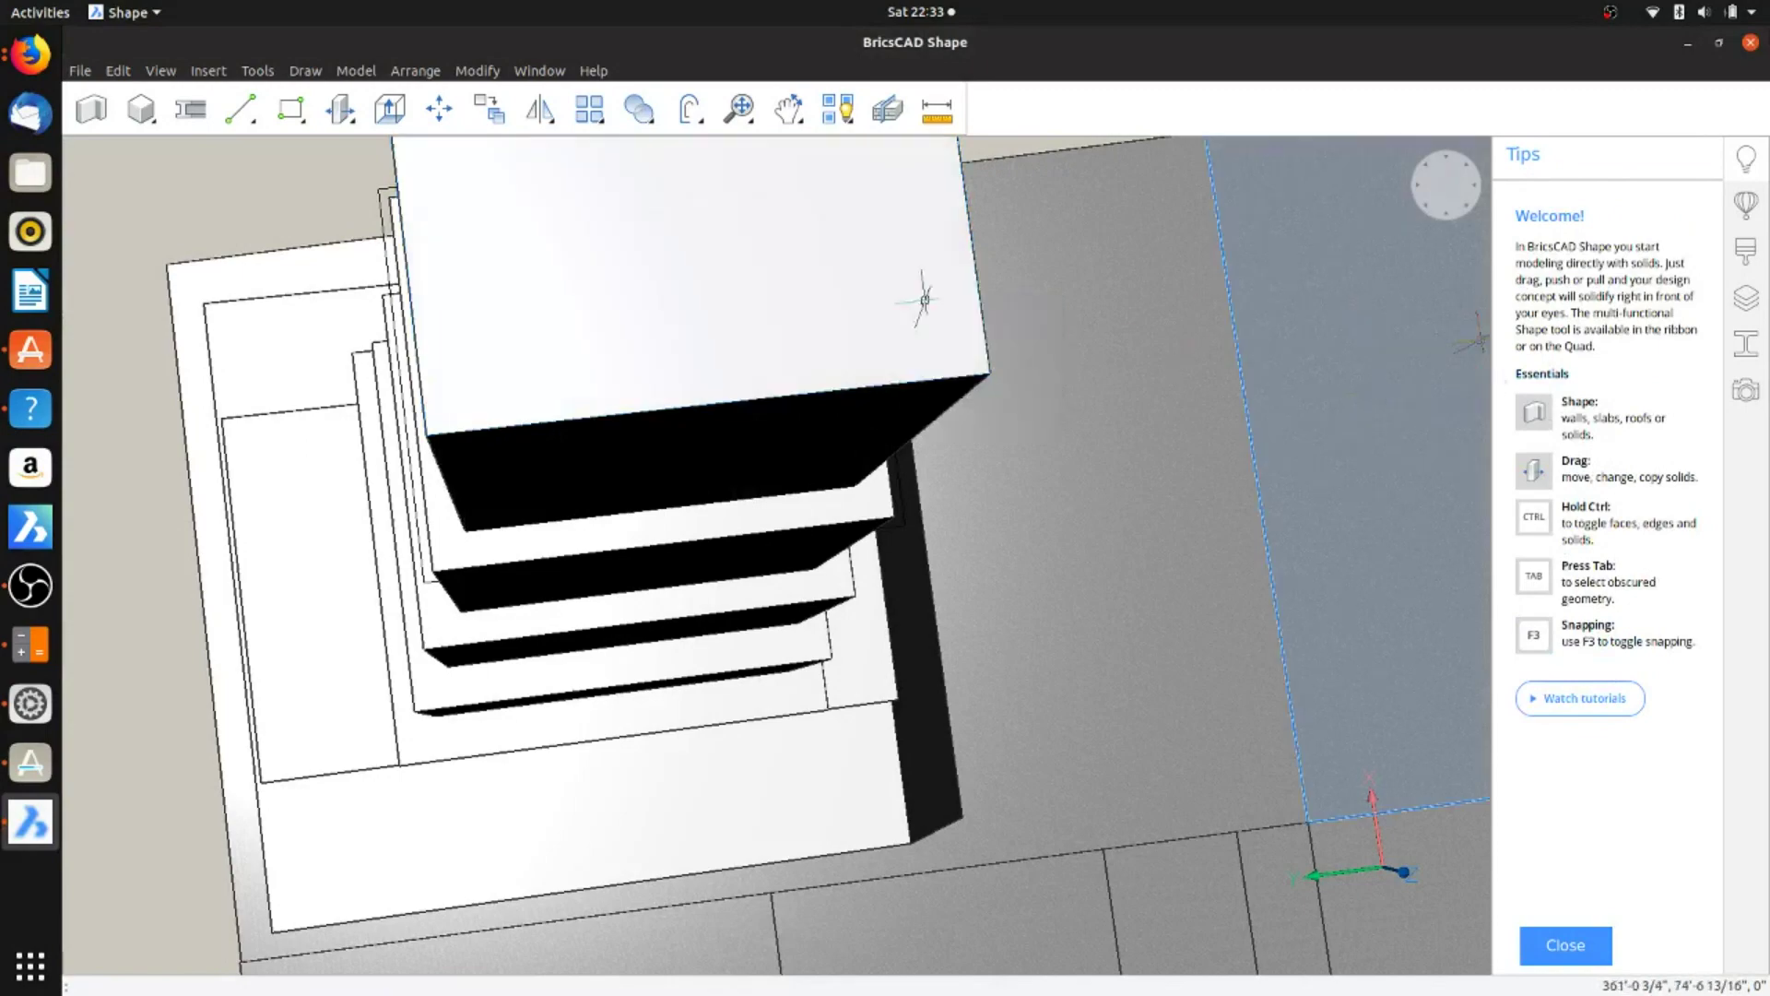
# Step: Offset the outline of the tower's new top face inward to form a rectangle about 146'-9" in perimeter
pyautogui.scroll(-2, 680, 217)
pyautogui.scroll(-2, 729, 235)
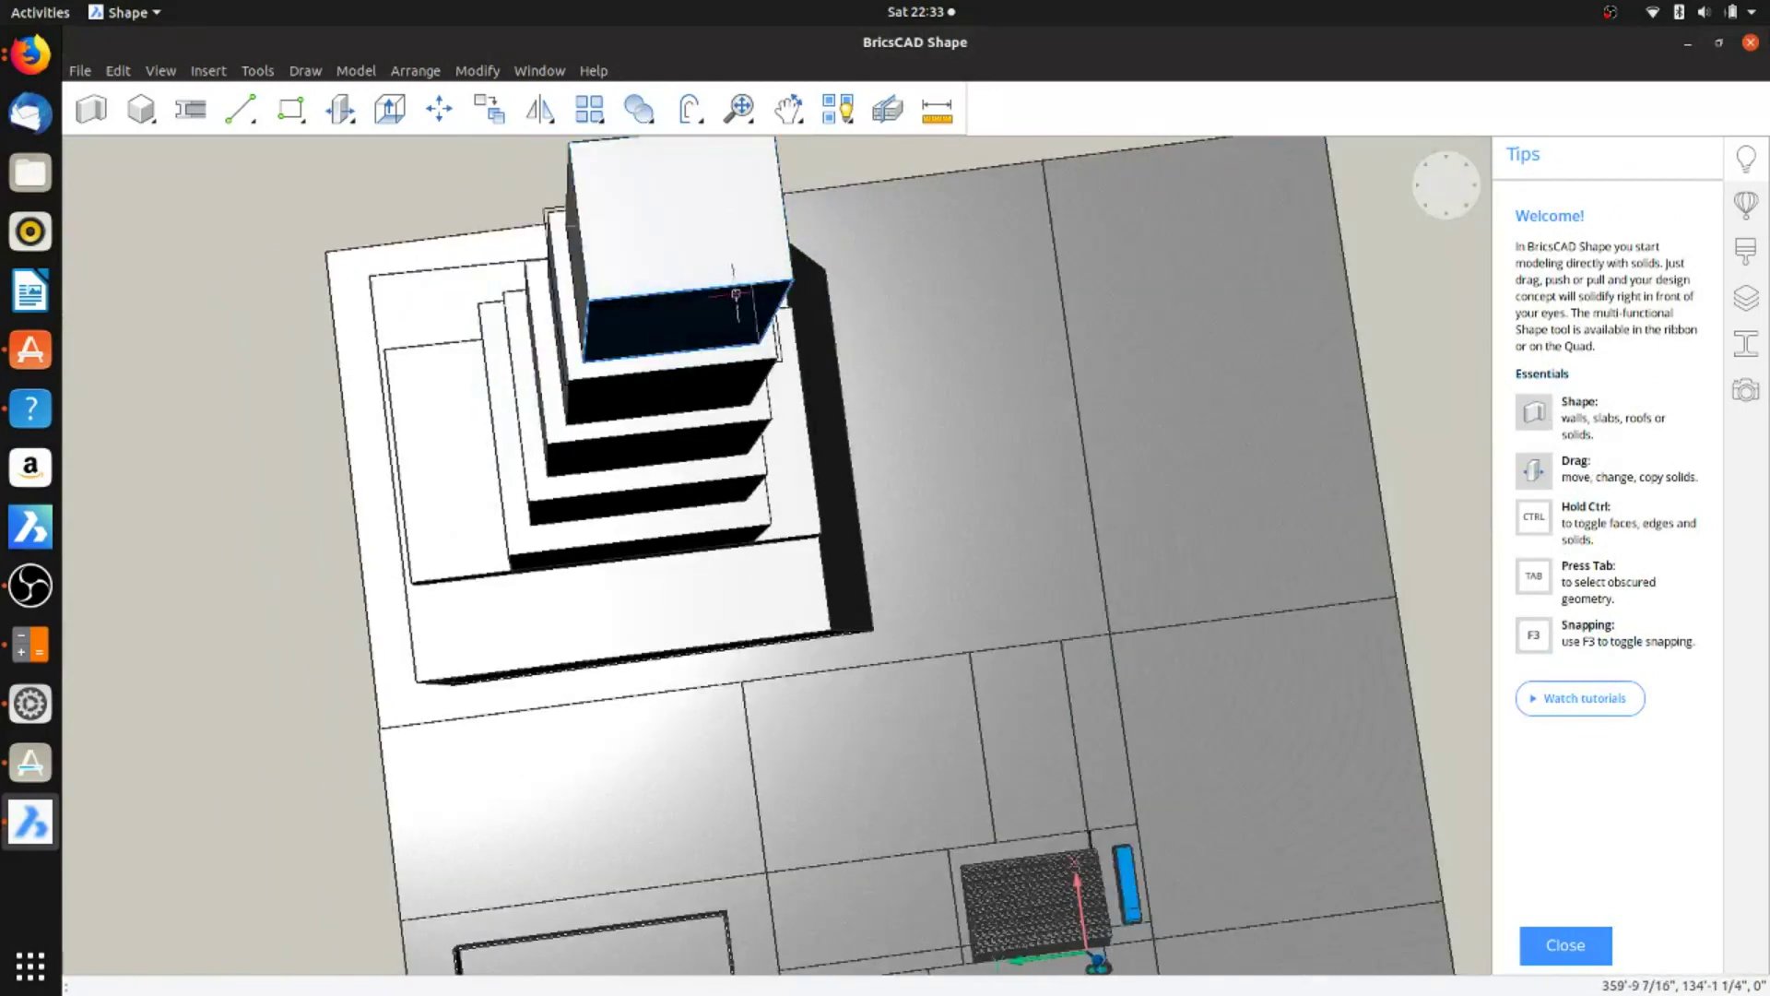
pyautogui.keyDown('shift'); pyautogui.moveTo(632, 284); pyautogui.dragTo(516, 498, button='middle'); pyautogui.keyUp('shift')
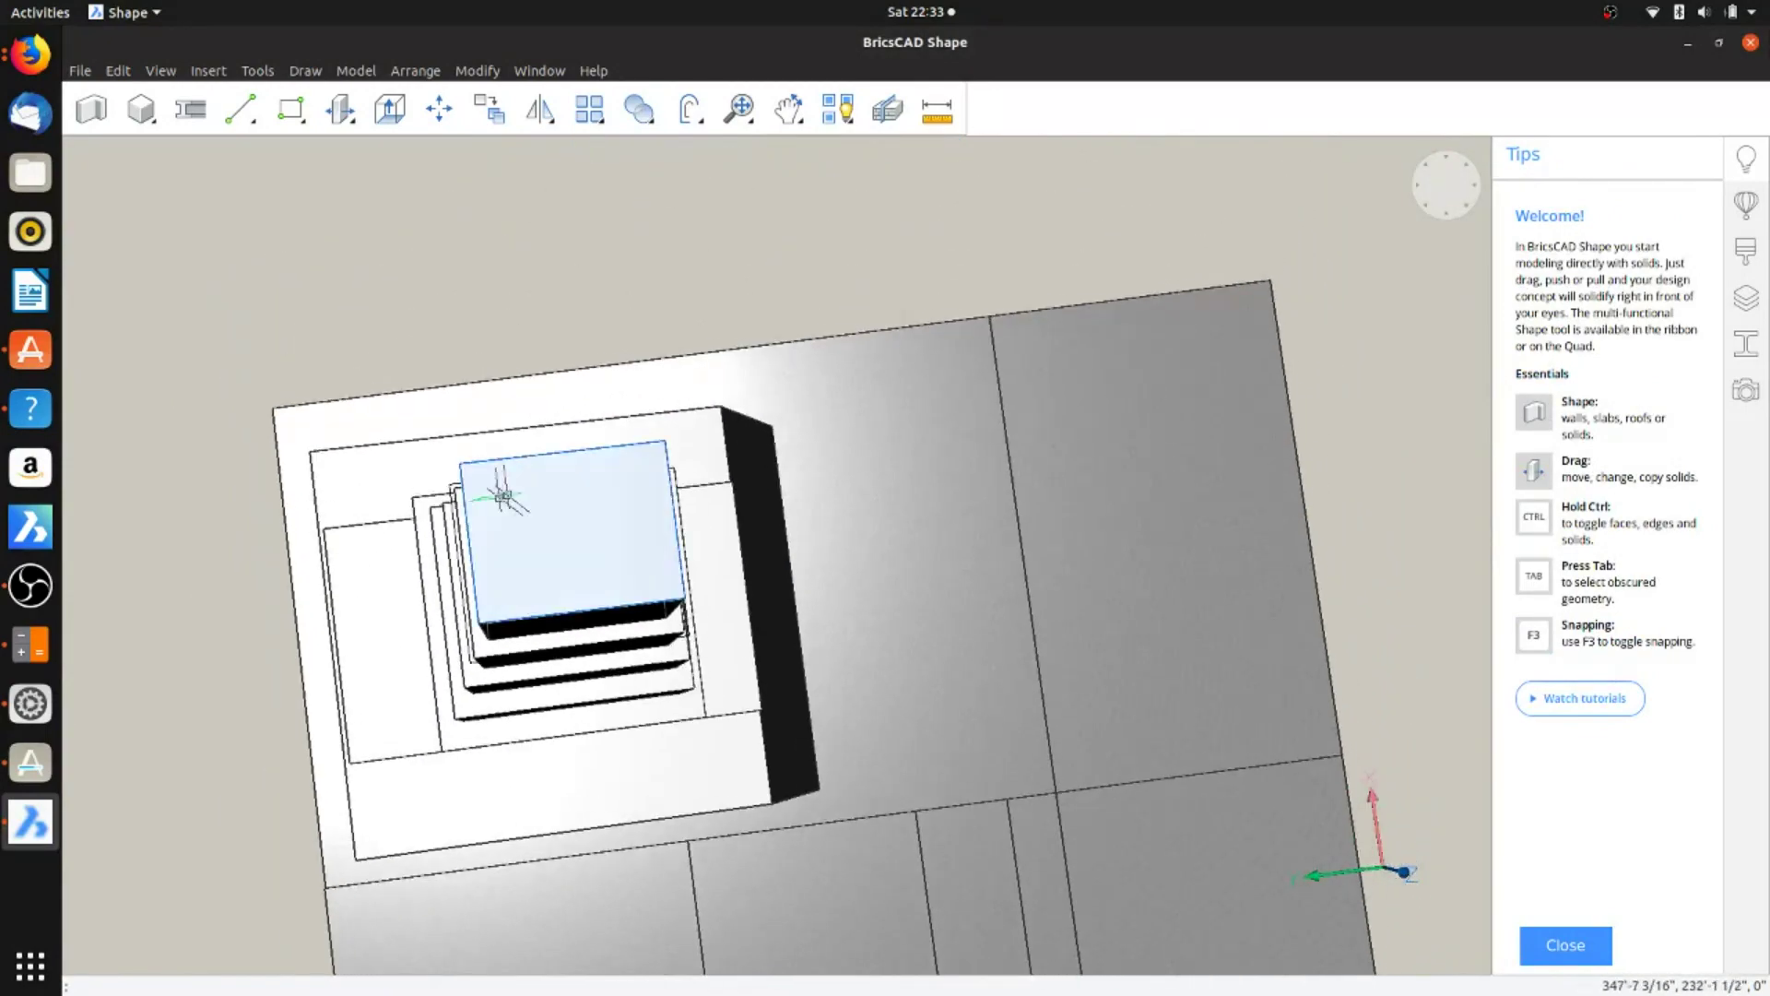
pyautogui.scroll(2, 502, 496)
pyautogui.scroll(2, 519, 498)
pyautogui.keyDown('shift'); pyautogui.moveTo(525, 462); pyautogui.dragTo(694, 415, button='middle'); pyautogui.keyUp('shift')
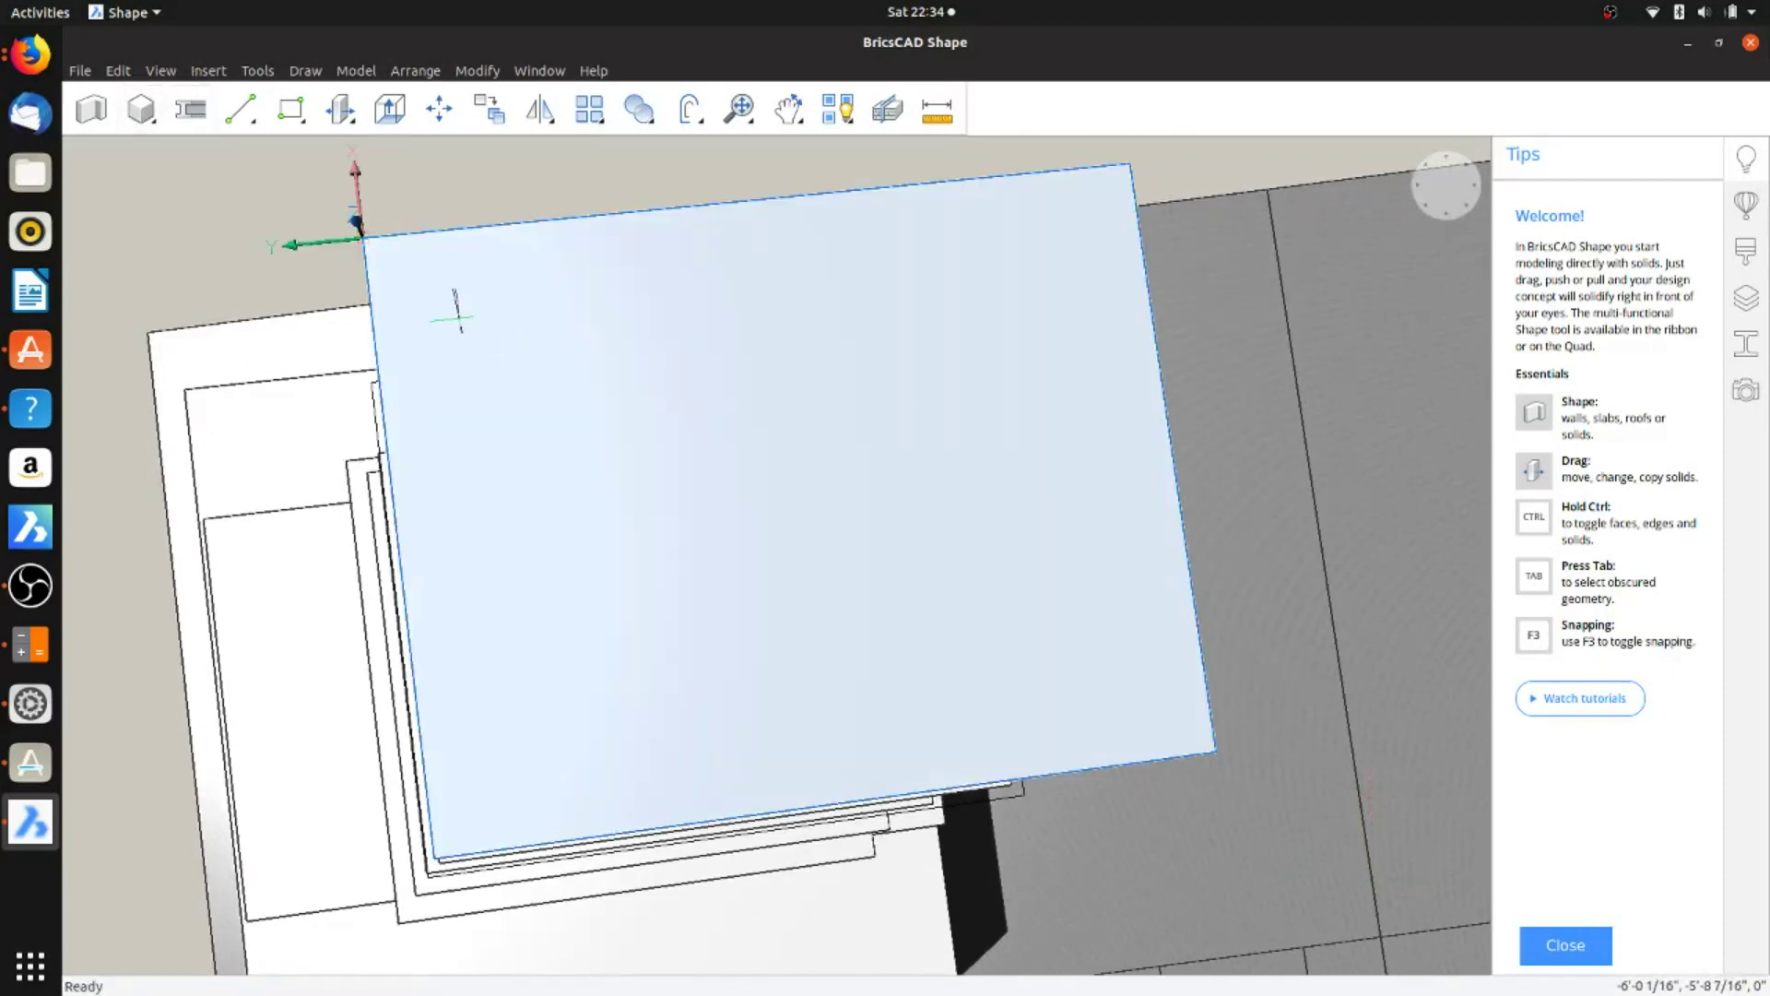
pyautogui.moveTo(476, 323)
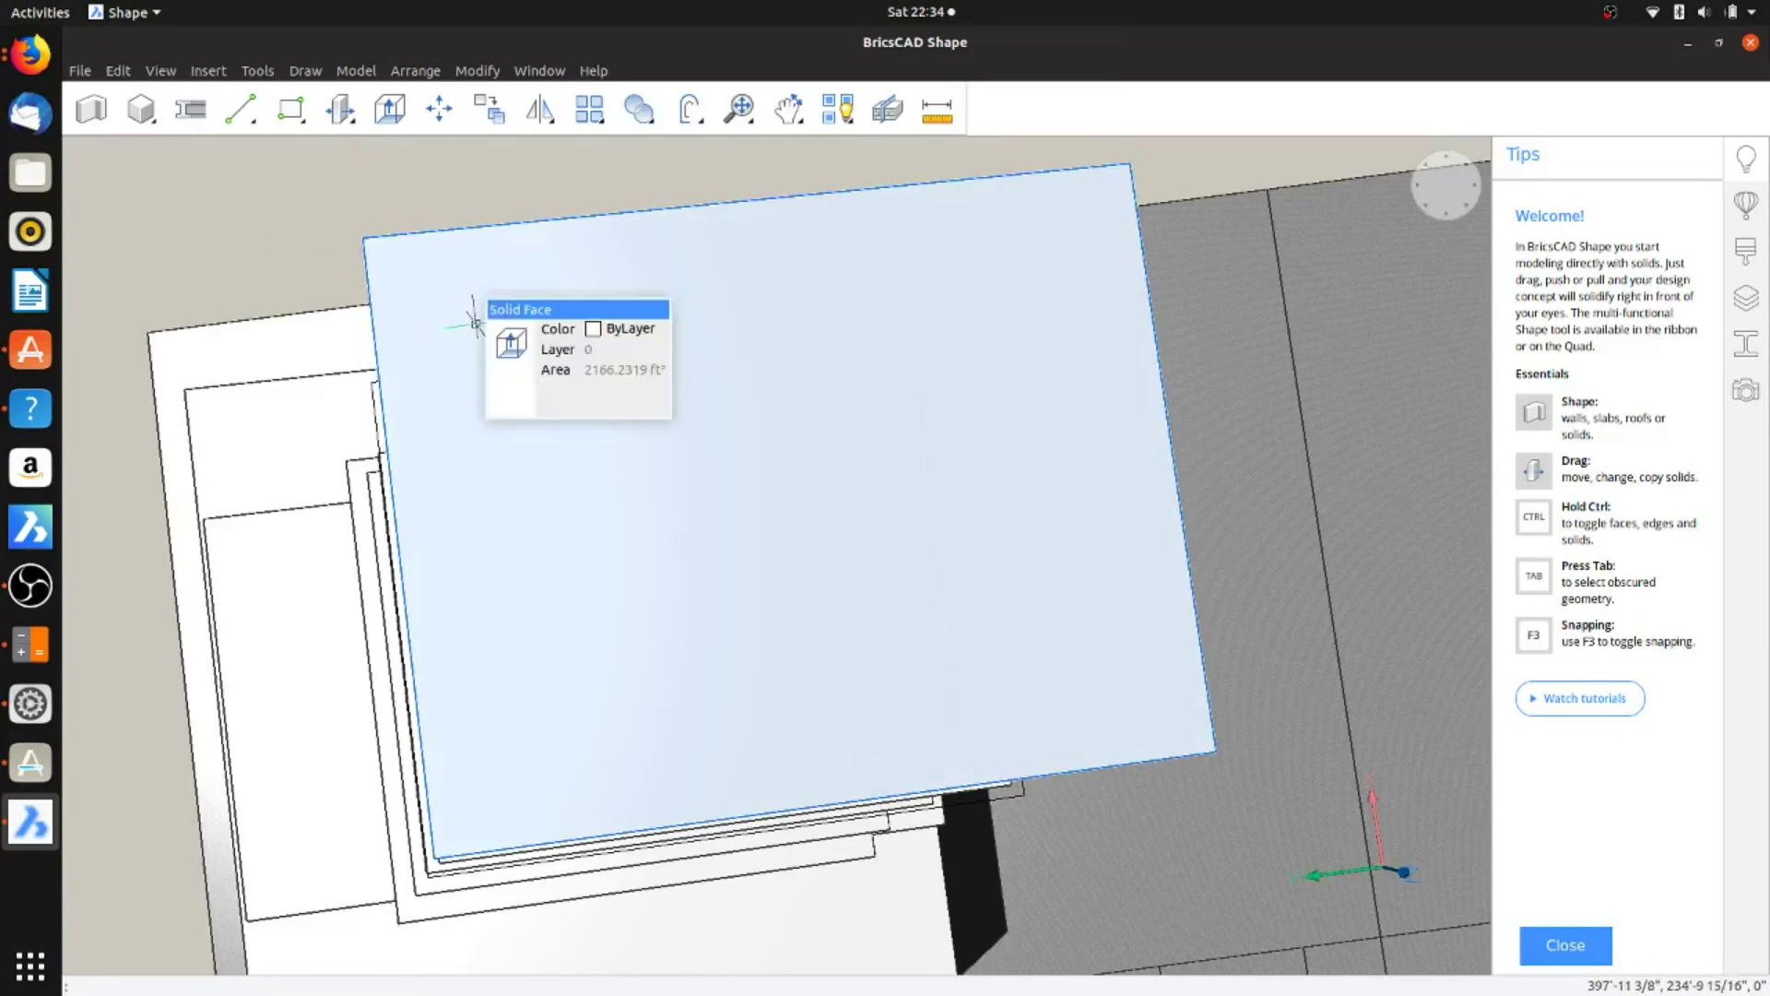
pyautogui.moveTo(583, 341)
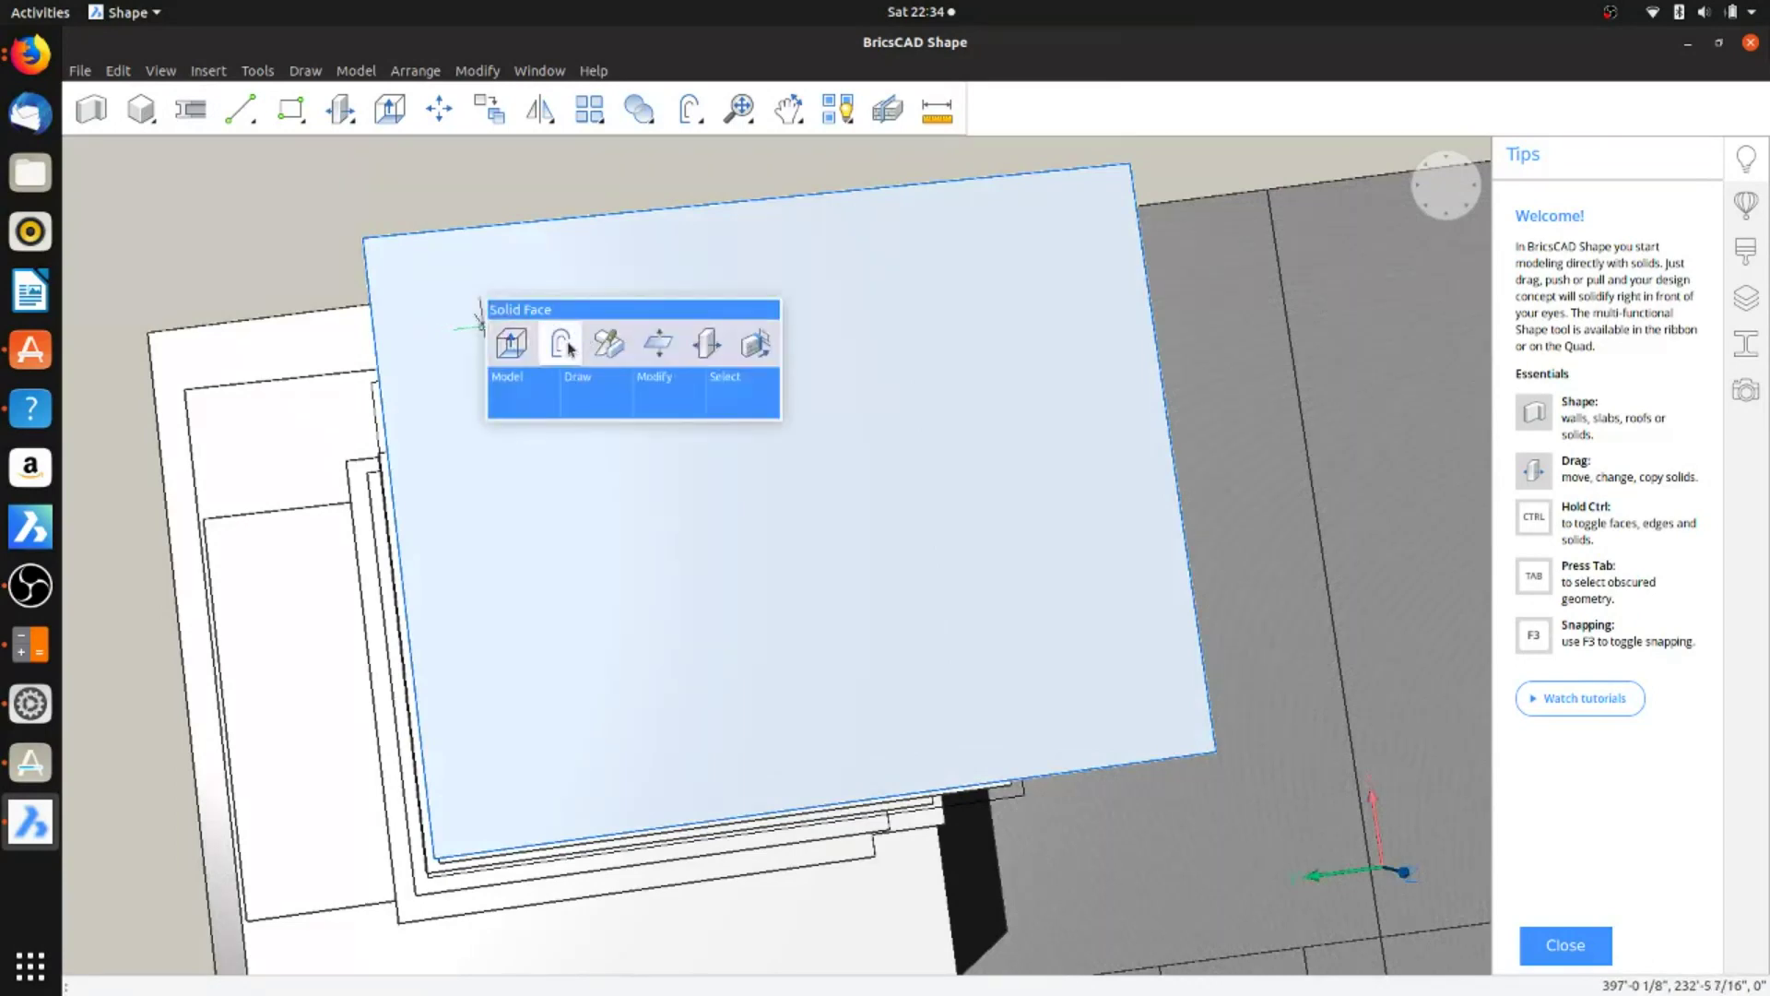
pyautogui.click(565, 345)
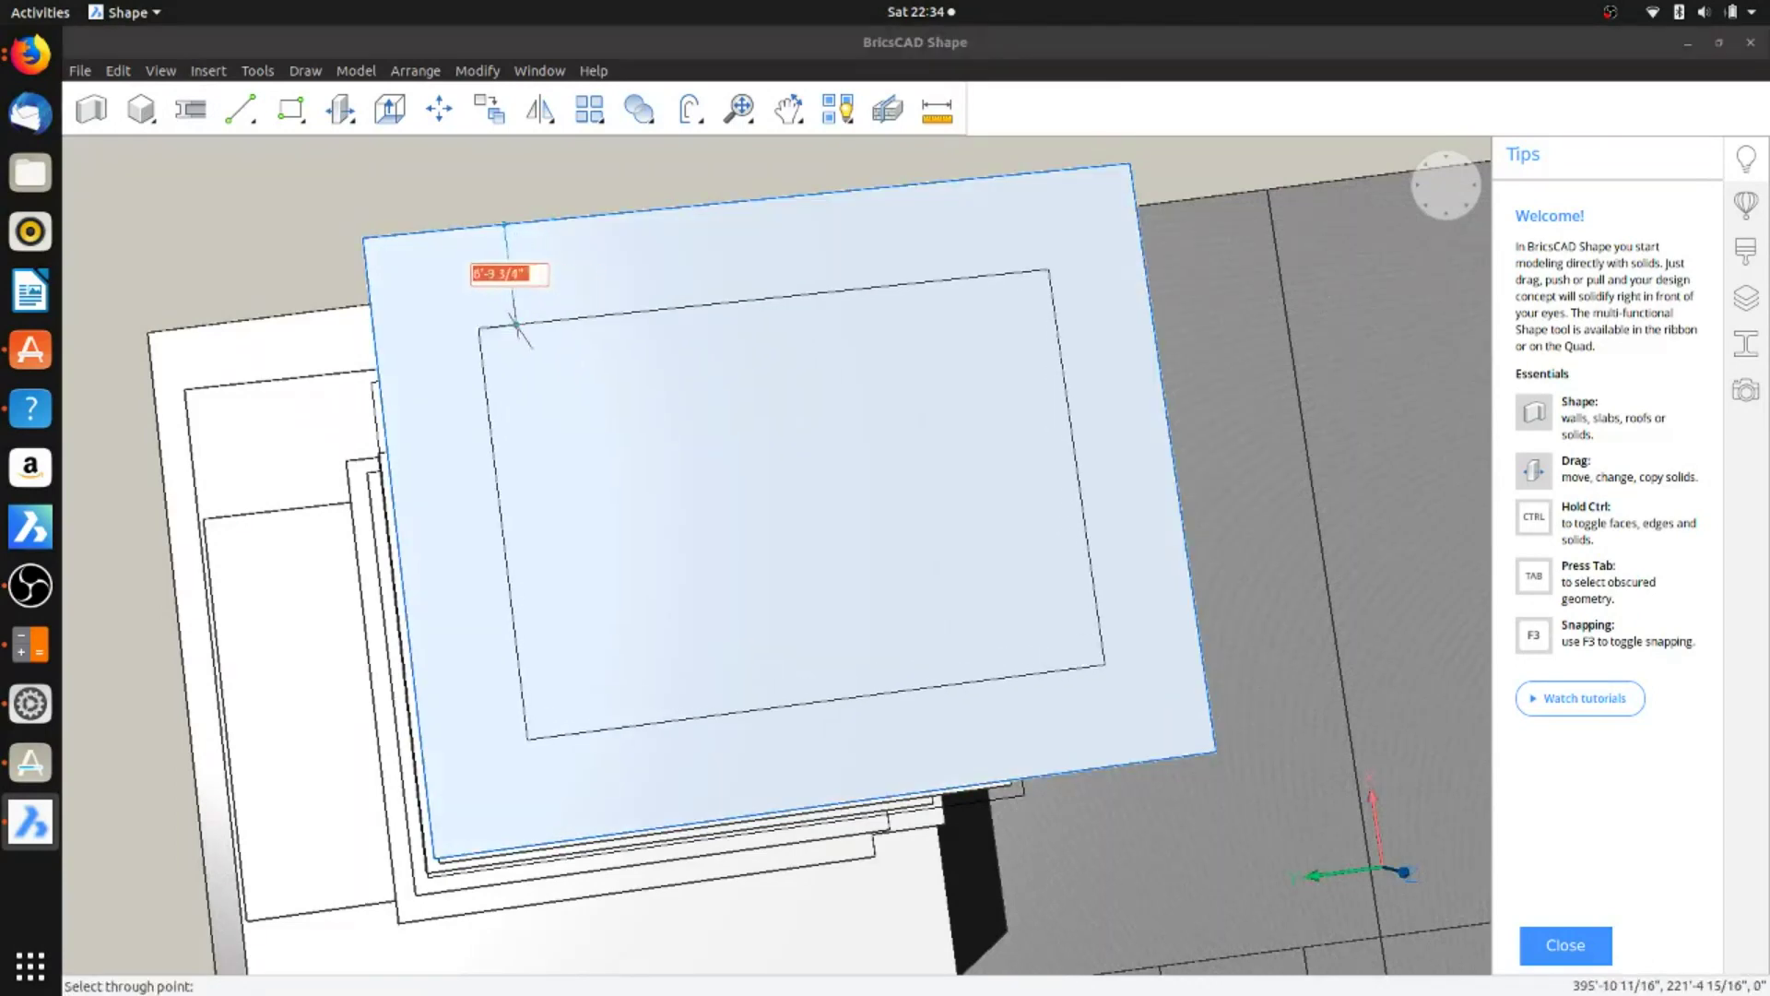
pyautogui.click(499, 300)
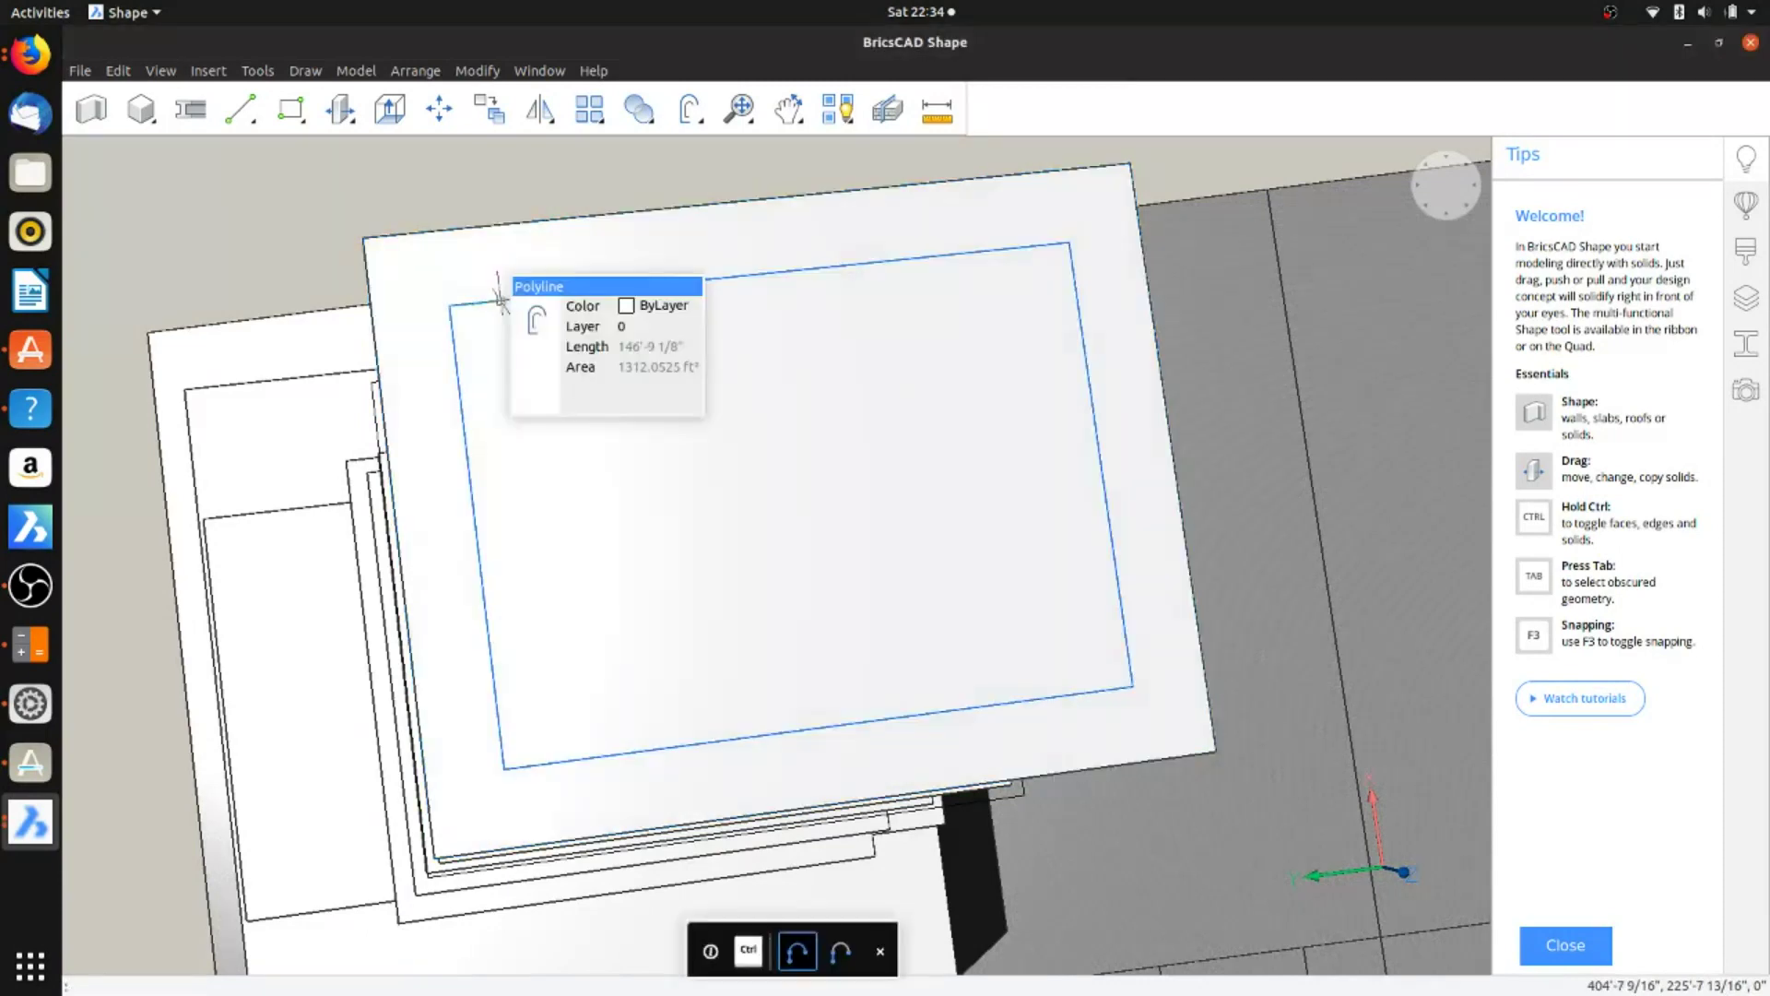
# Step: Extrude the inner rectangular boundary on the tower's top face upward by 1000
pyautogui.moveTo(584, 468)
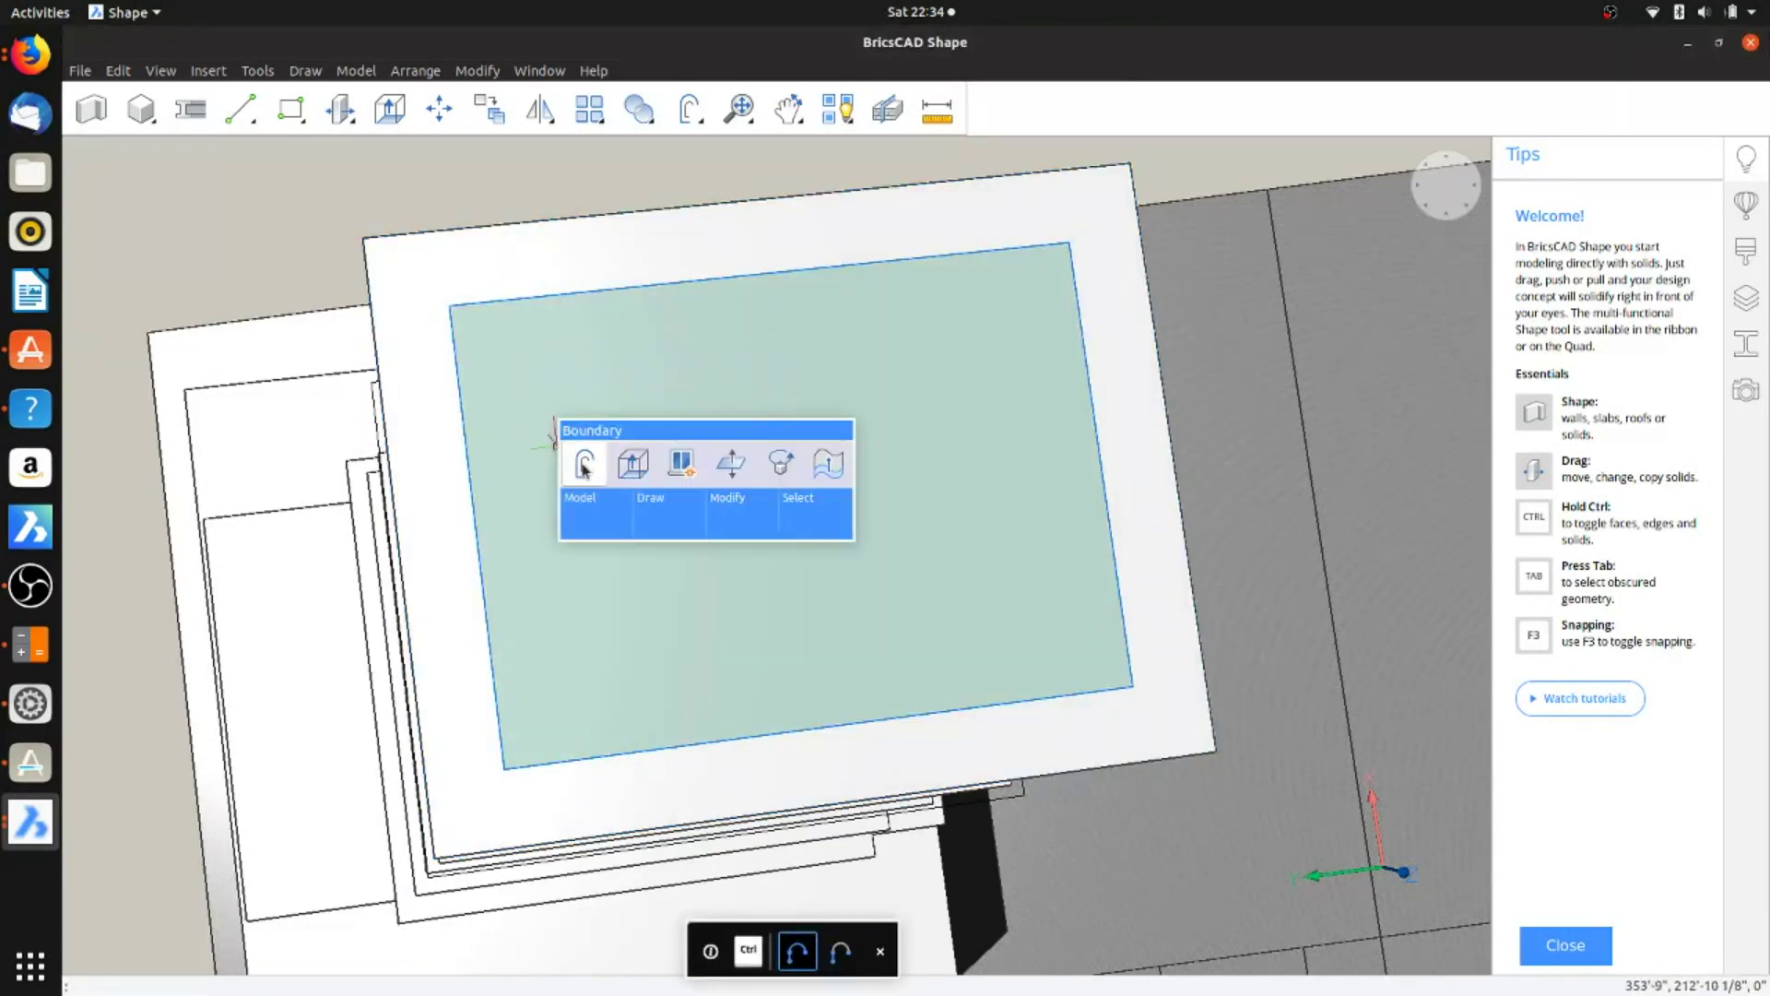
pyautogui.click(630, 463)
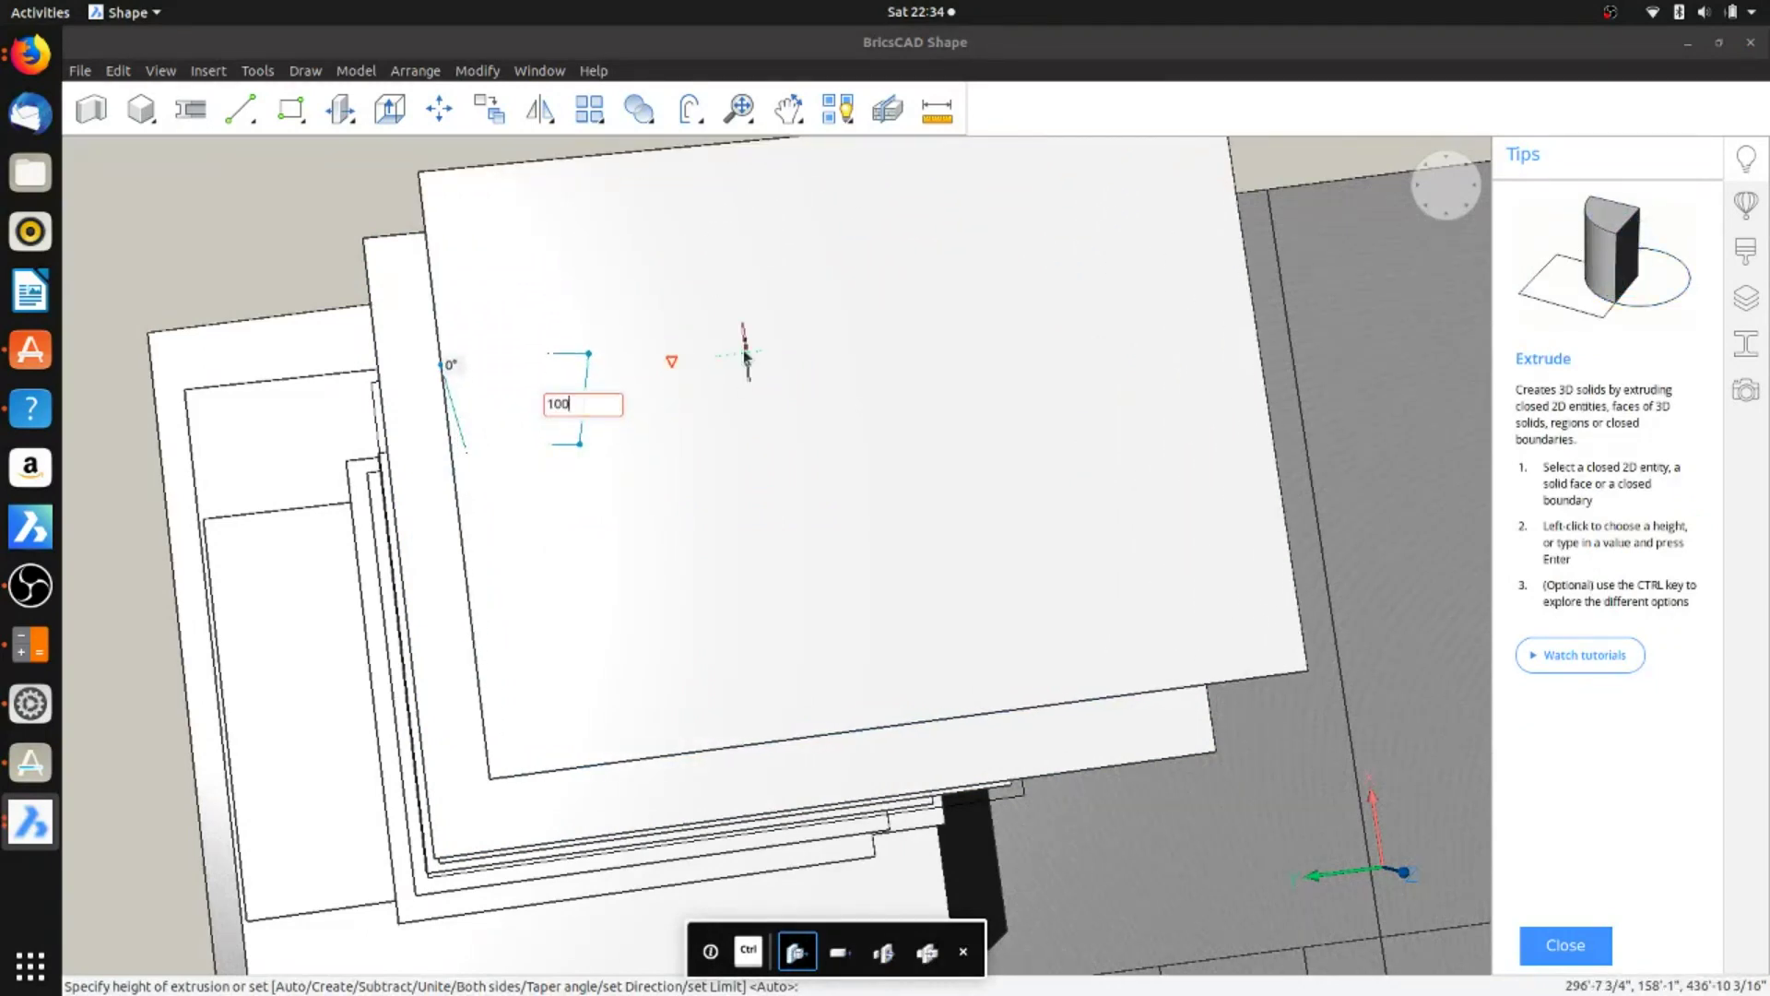
pyautogui.press('Return')
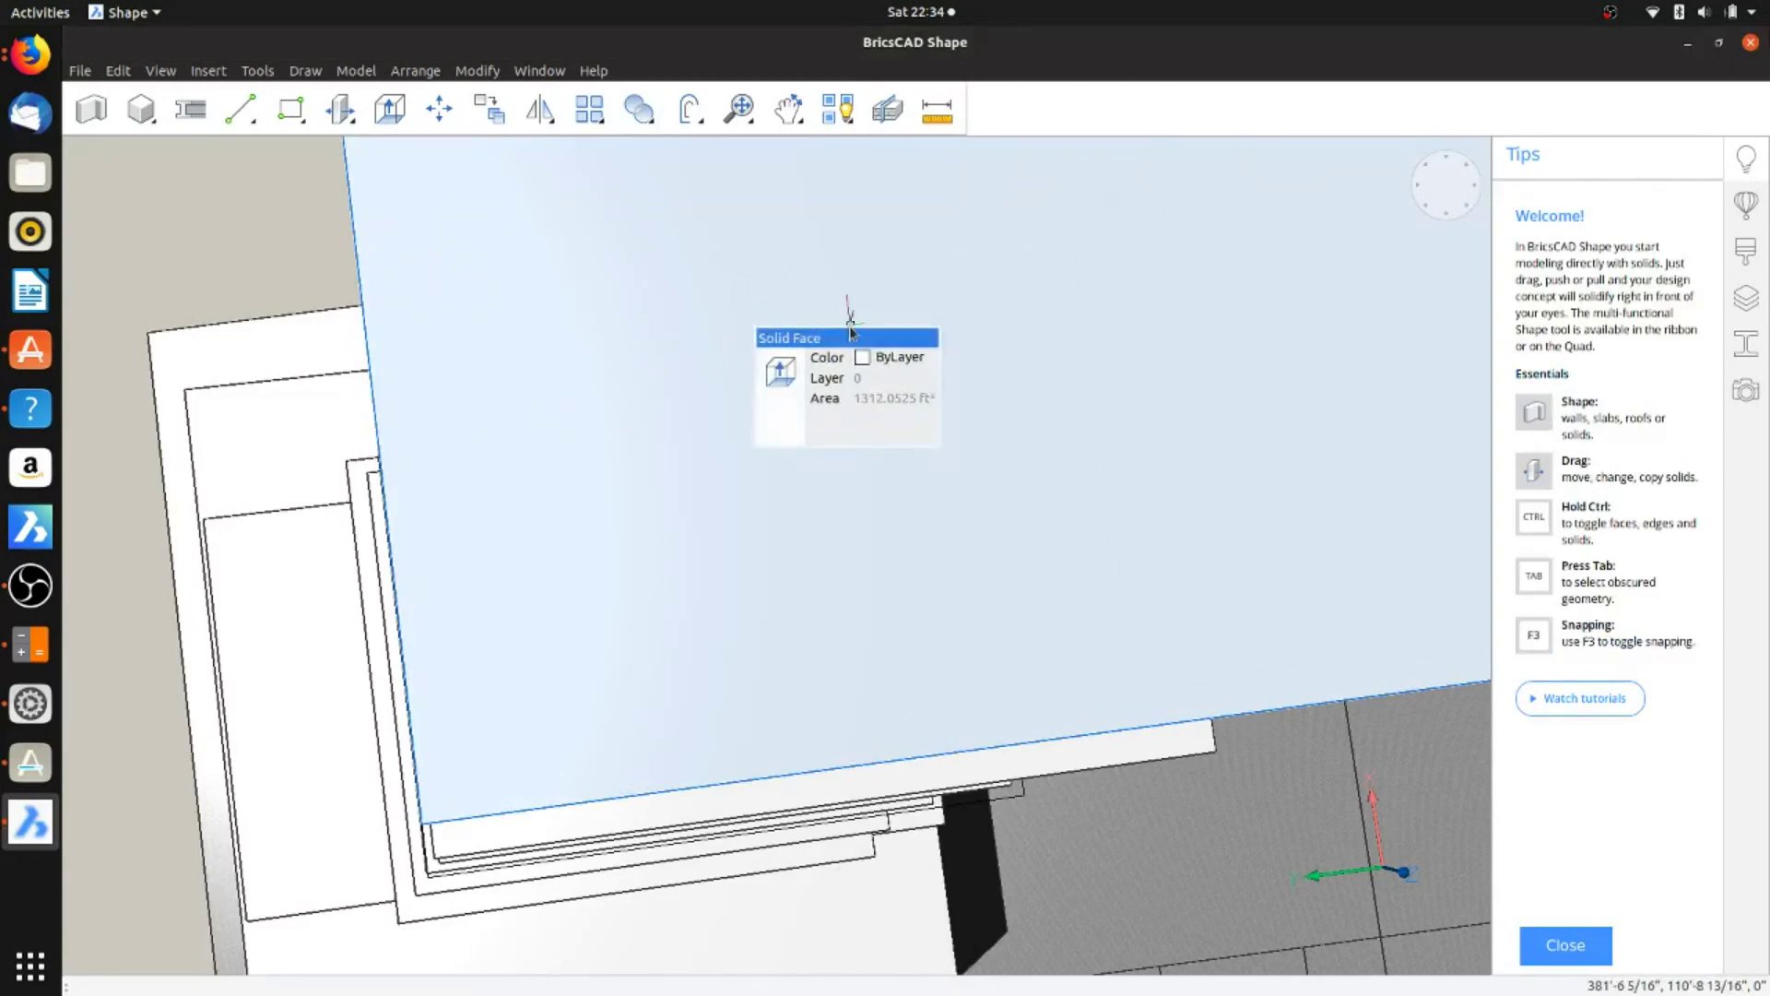
# Step: Offset the outline of the tower's top face inward to form a rectangle about 125'-8 3/8" in perimeter
pyautogui.scroll(-2, 850, 325)
pyautogui.scroll(-2, 786, 483)
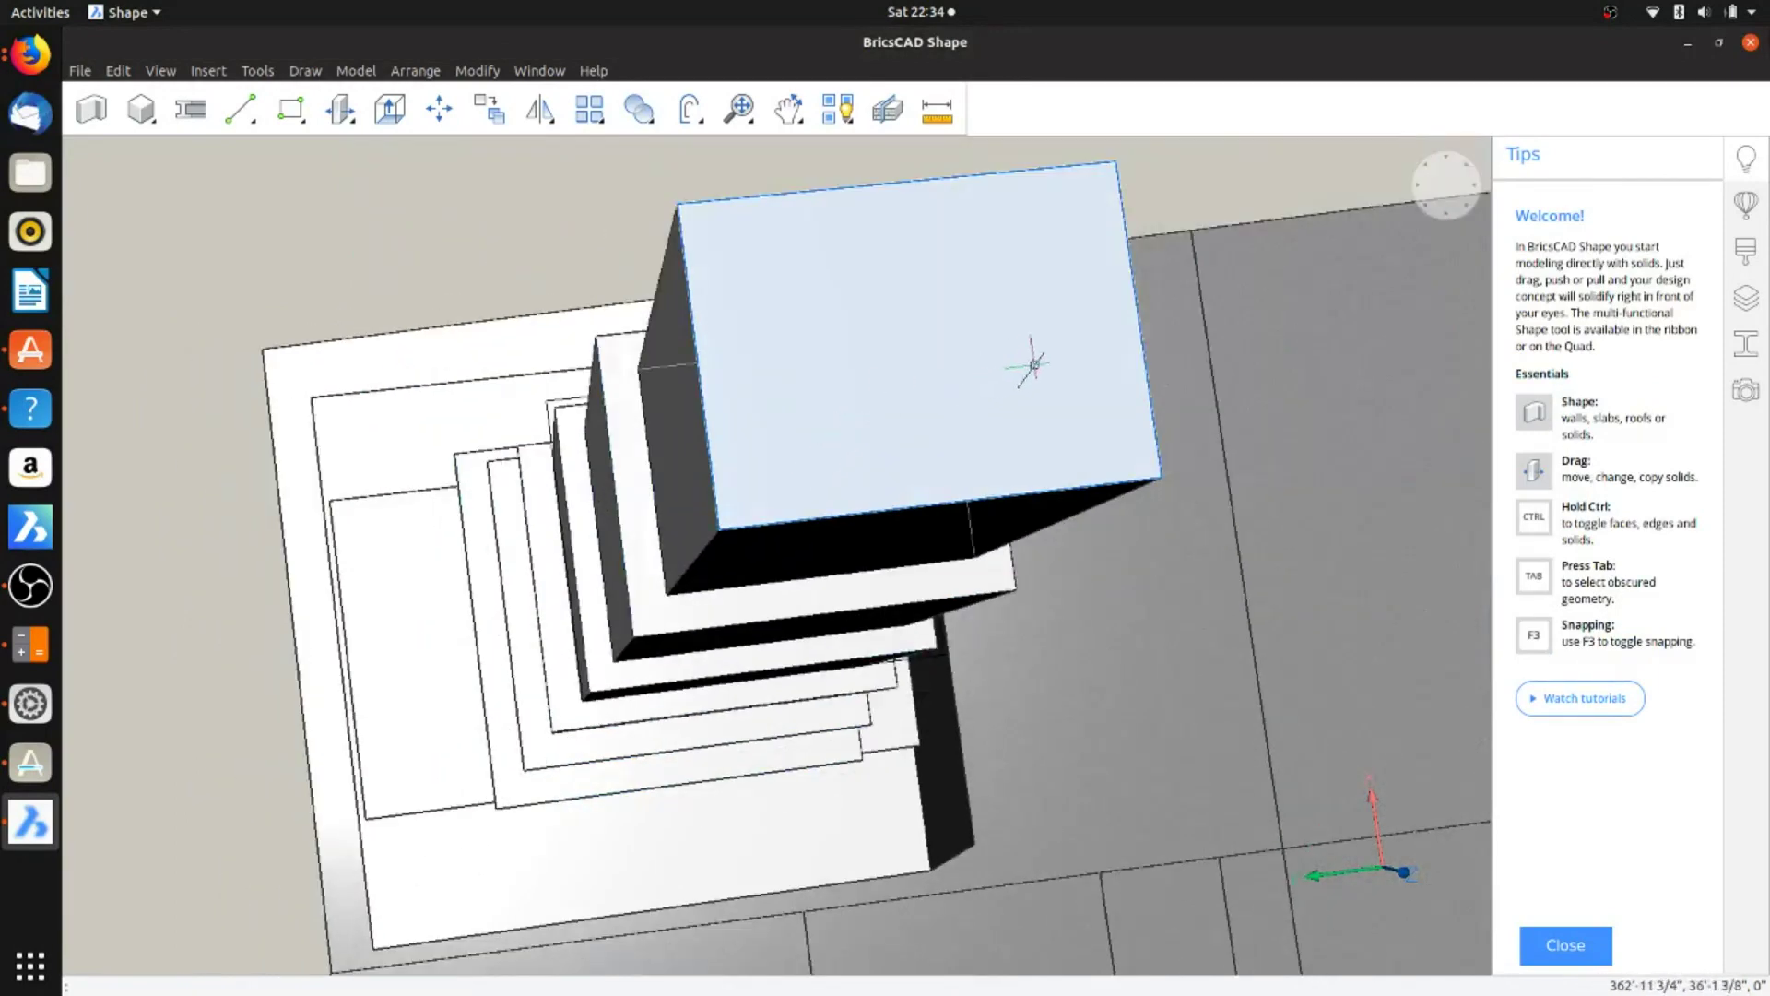
pyautogui.keyDown('shift'); pyautogui.moveTo(1048, 354); pyautogui.dragTo(735, 522, button='middle'); pyautogui.keyUp('shift')
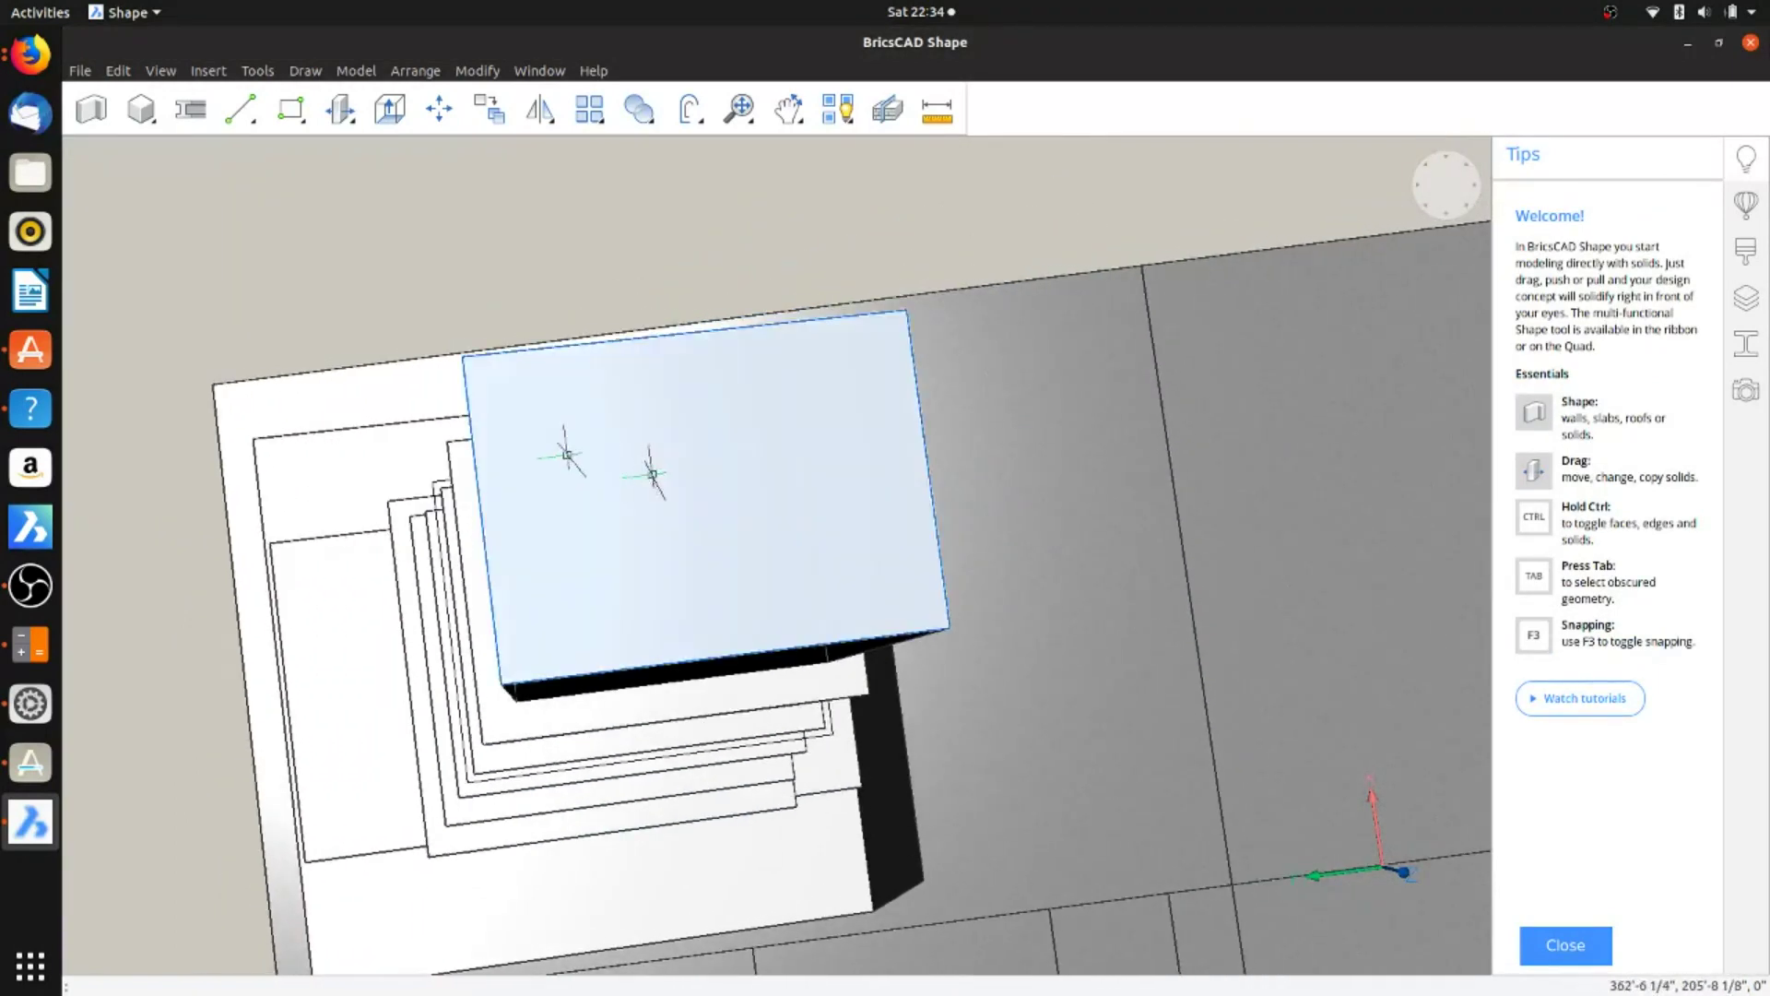
pyautogui.moveTo(540, 410)
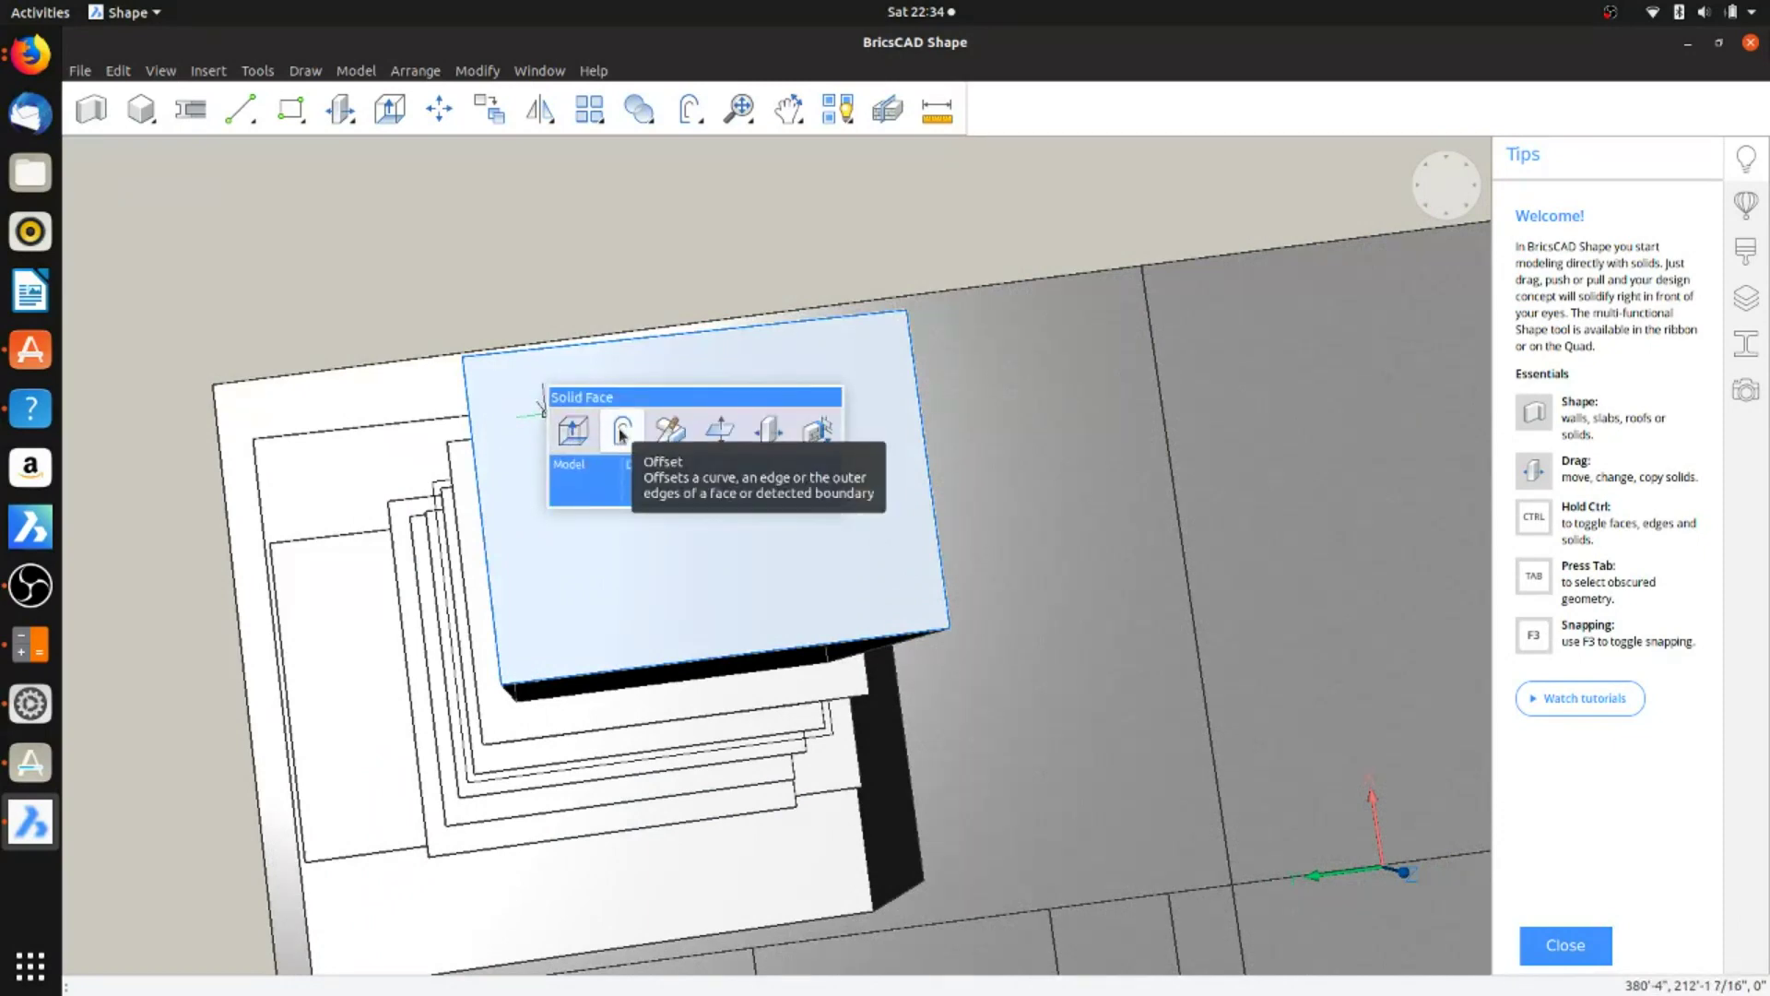
pyautogui.click(622, 434)
pyautogui.click(612, 372)
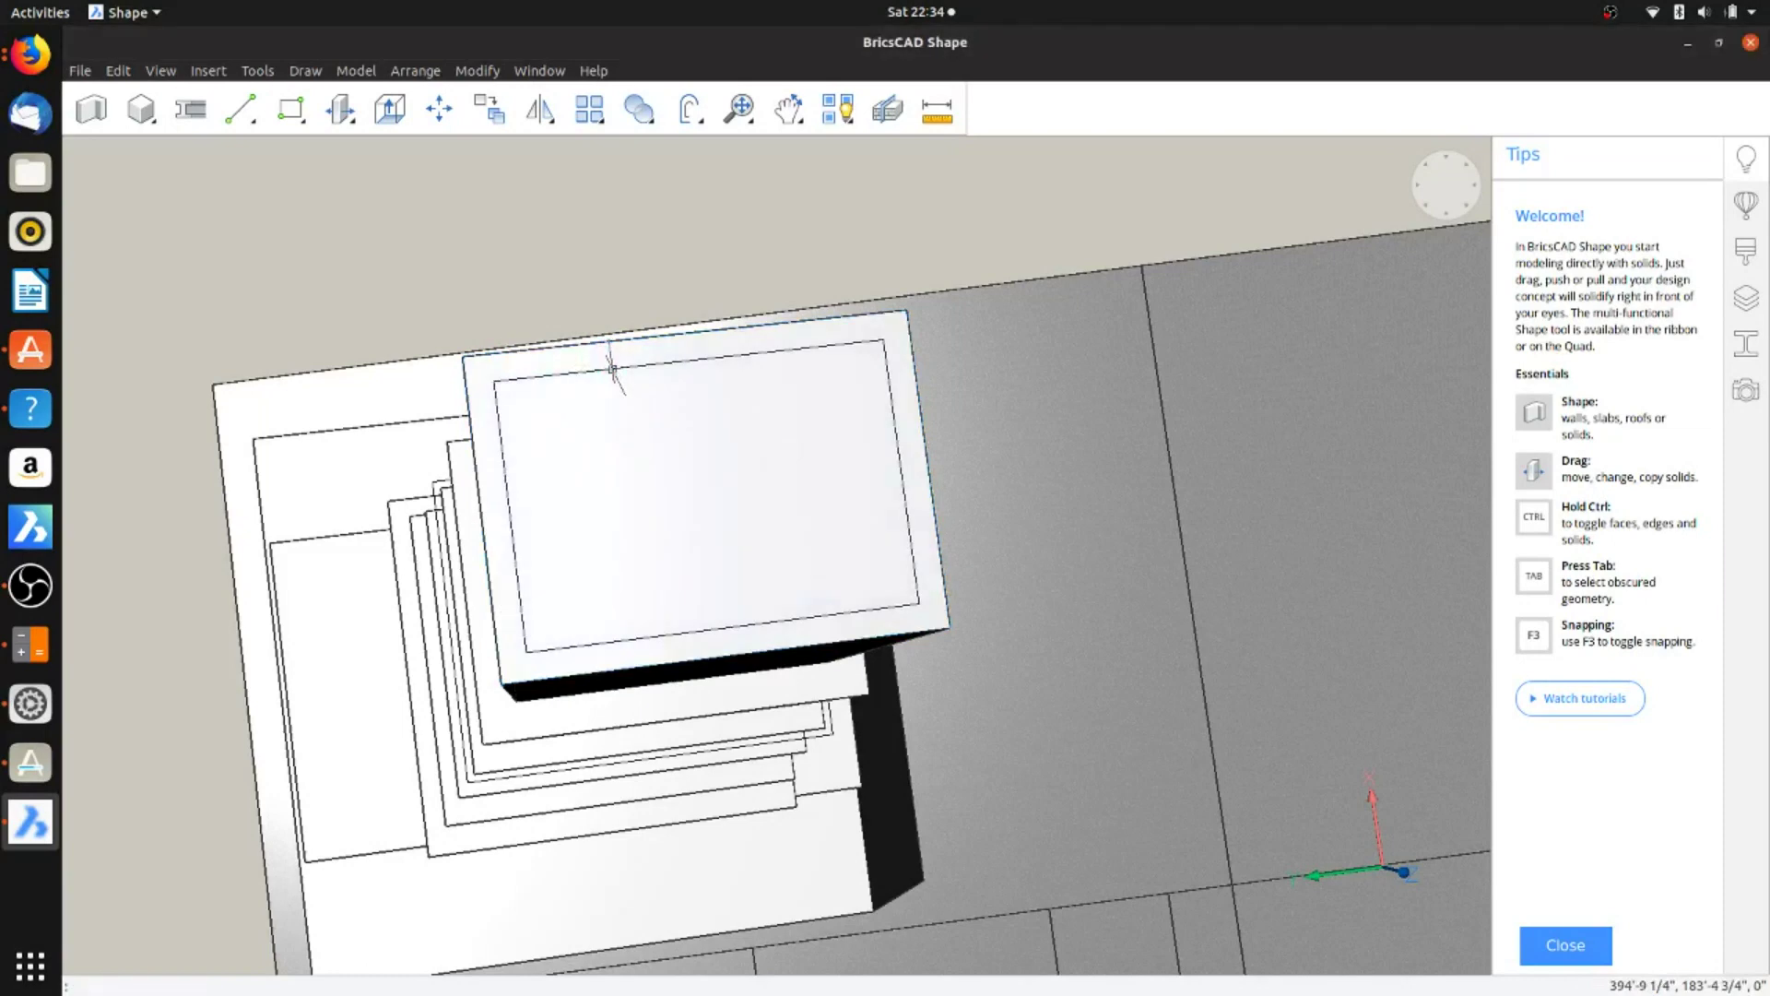
# Step: Extrude the inner rectangular boundary on the tower's top face upward as a new tier
pyautogui.moveTo(611, 371)
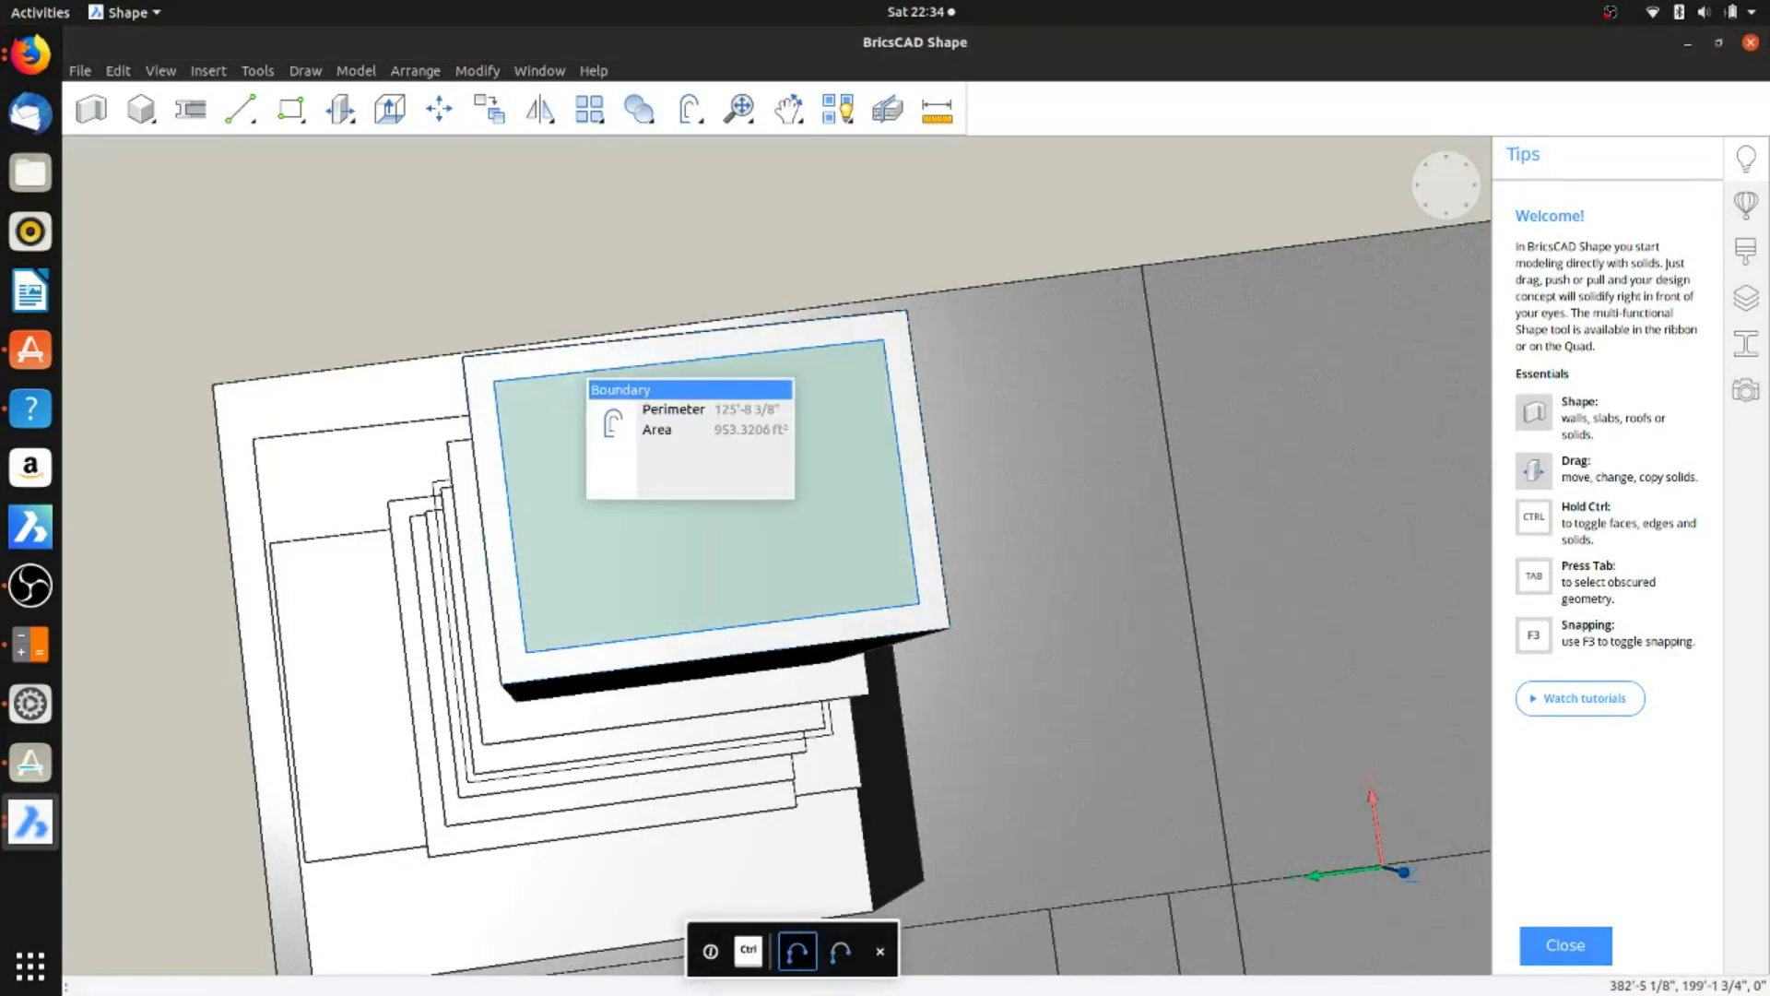
pyautogui.moveTo(610, 421)
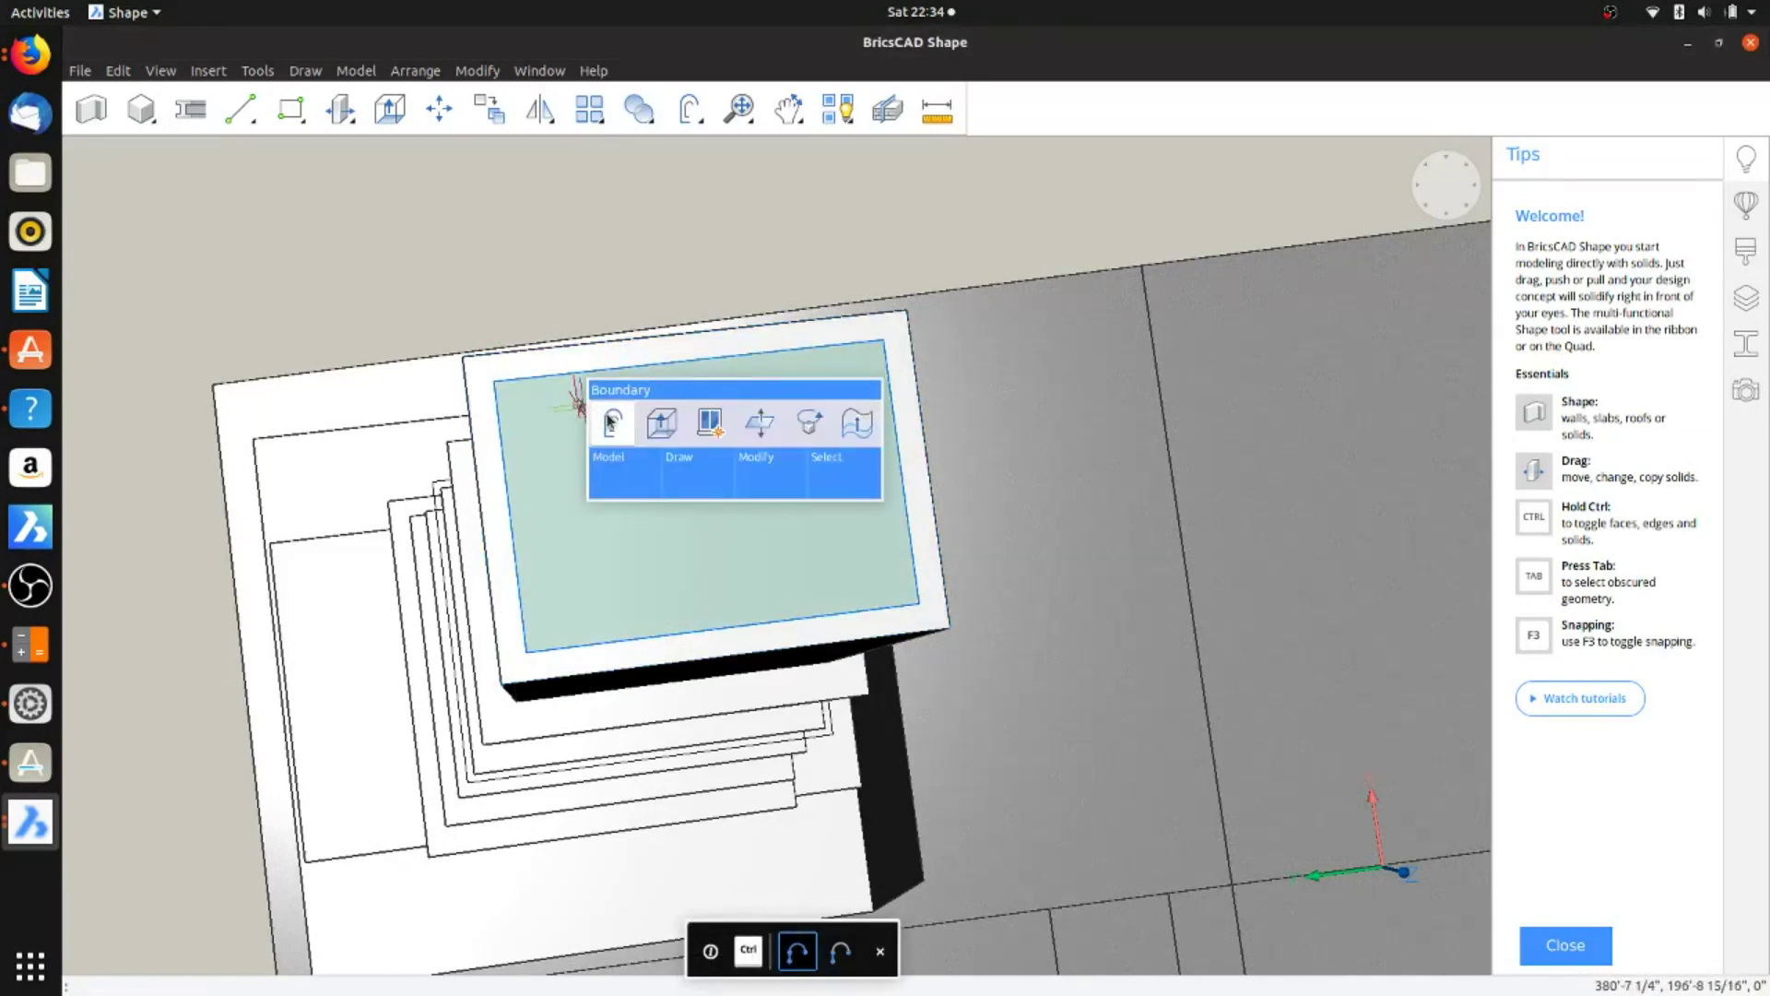
pyautogui.click(661, 423)
pyautogui.click(736, 363)
pyautogui.scroll(-3, 737, 363)
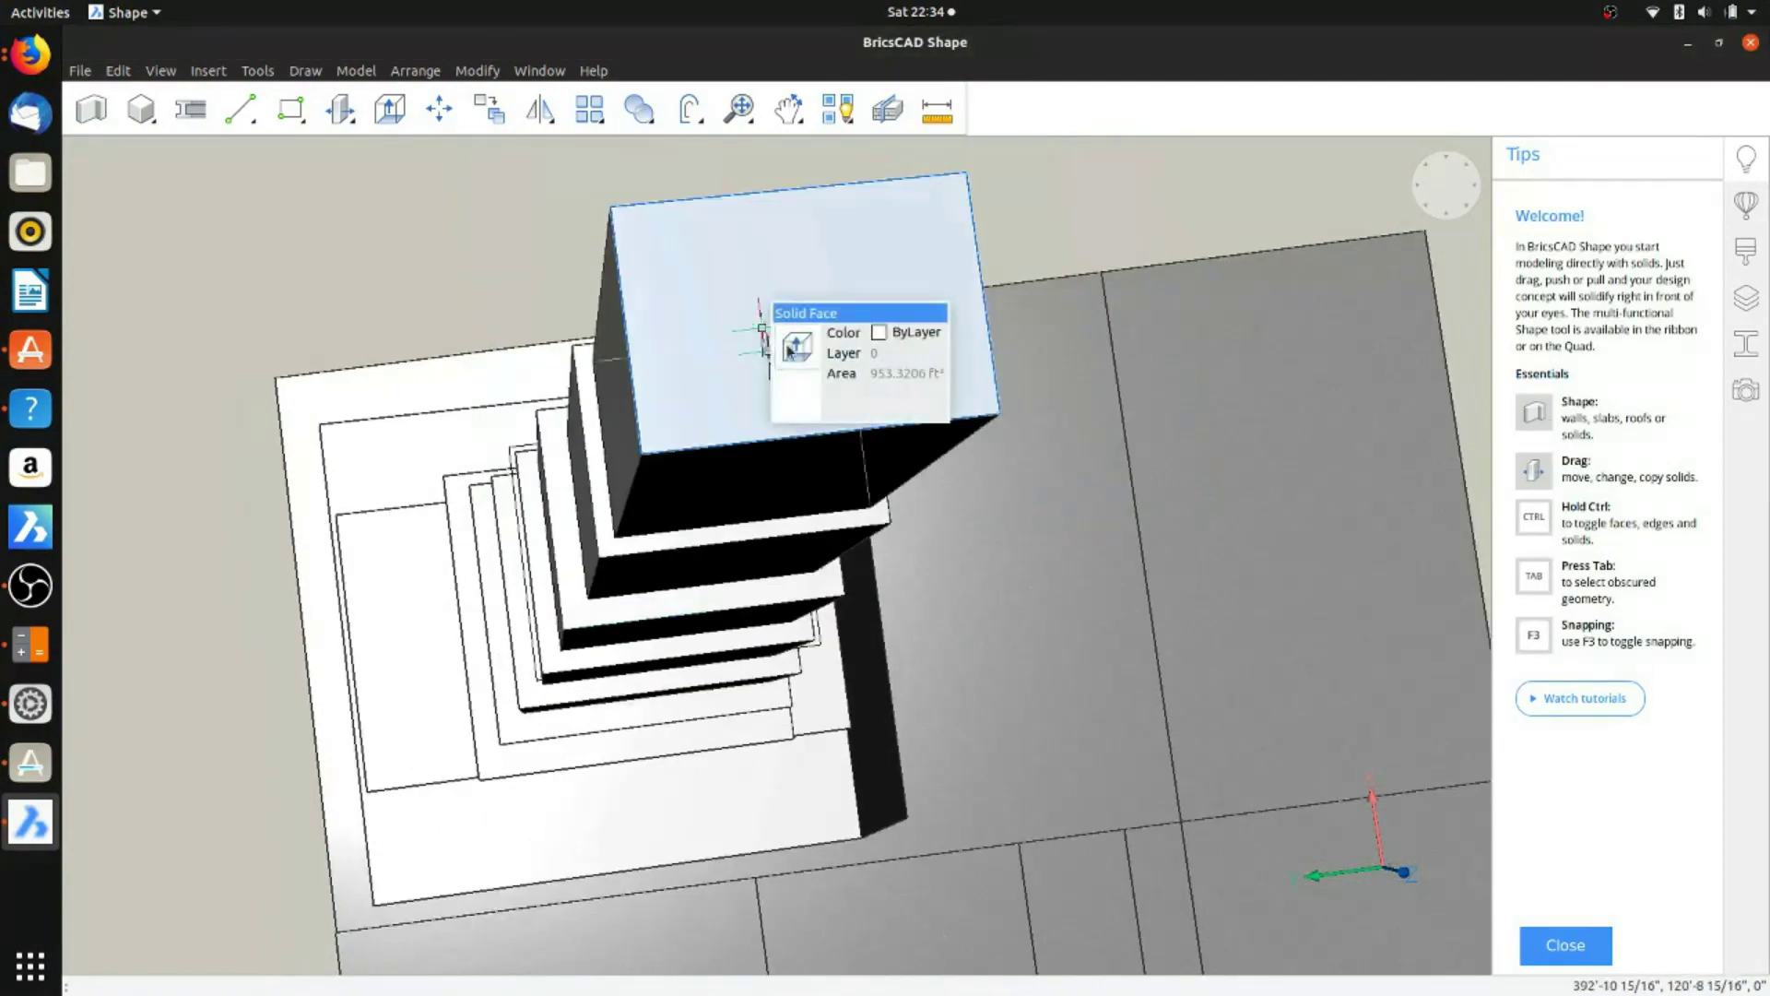
# Step: Offset the tower's new top face inward to about 704 ft² and extrude the inner boundary upward
pyautogui.click(931, 211)
pyautogui.click(901, 263)
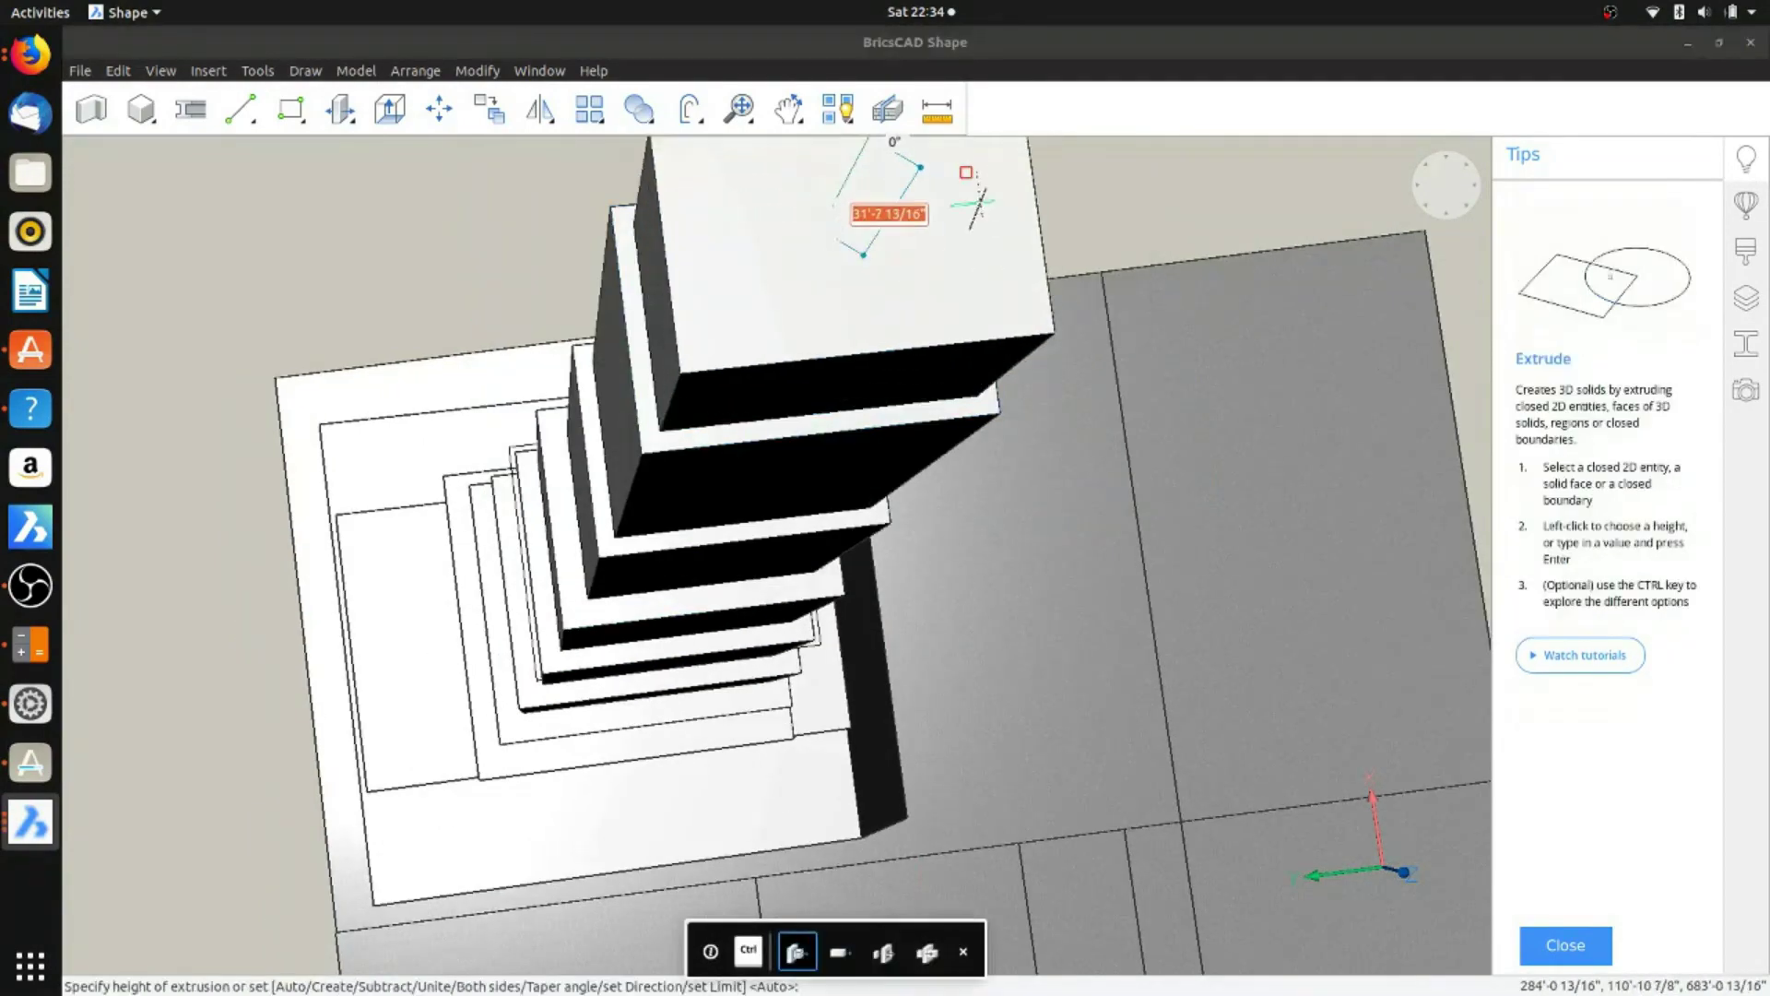
pyautogui.click(959, 175)
pyautogui.scroll(-2, 728, 355)
pyautogui.scroll(2, 728, 355)
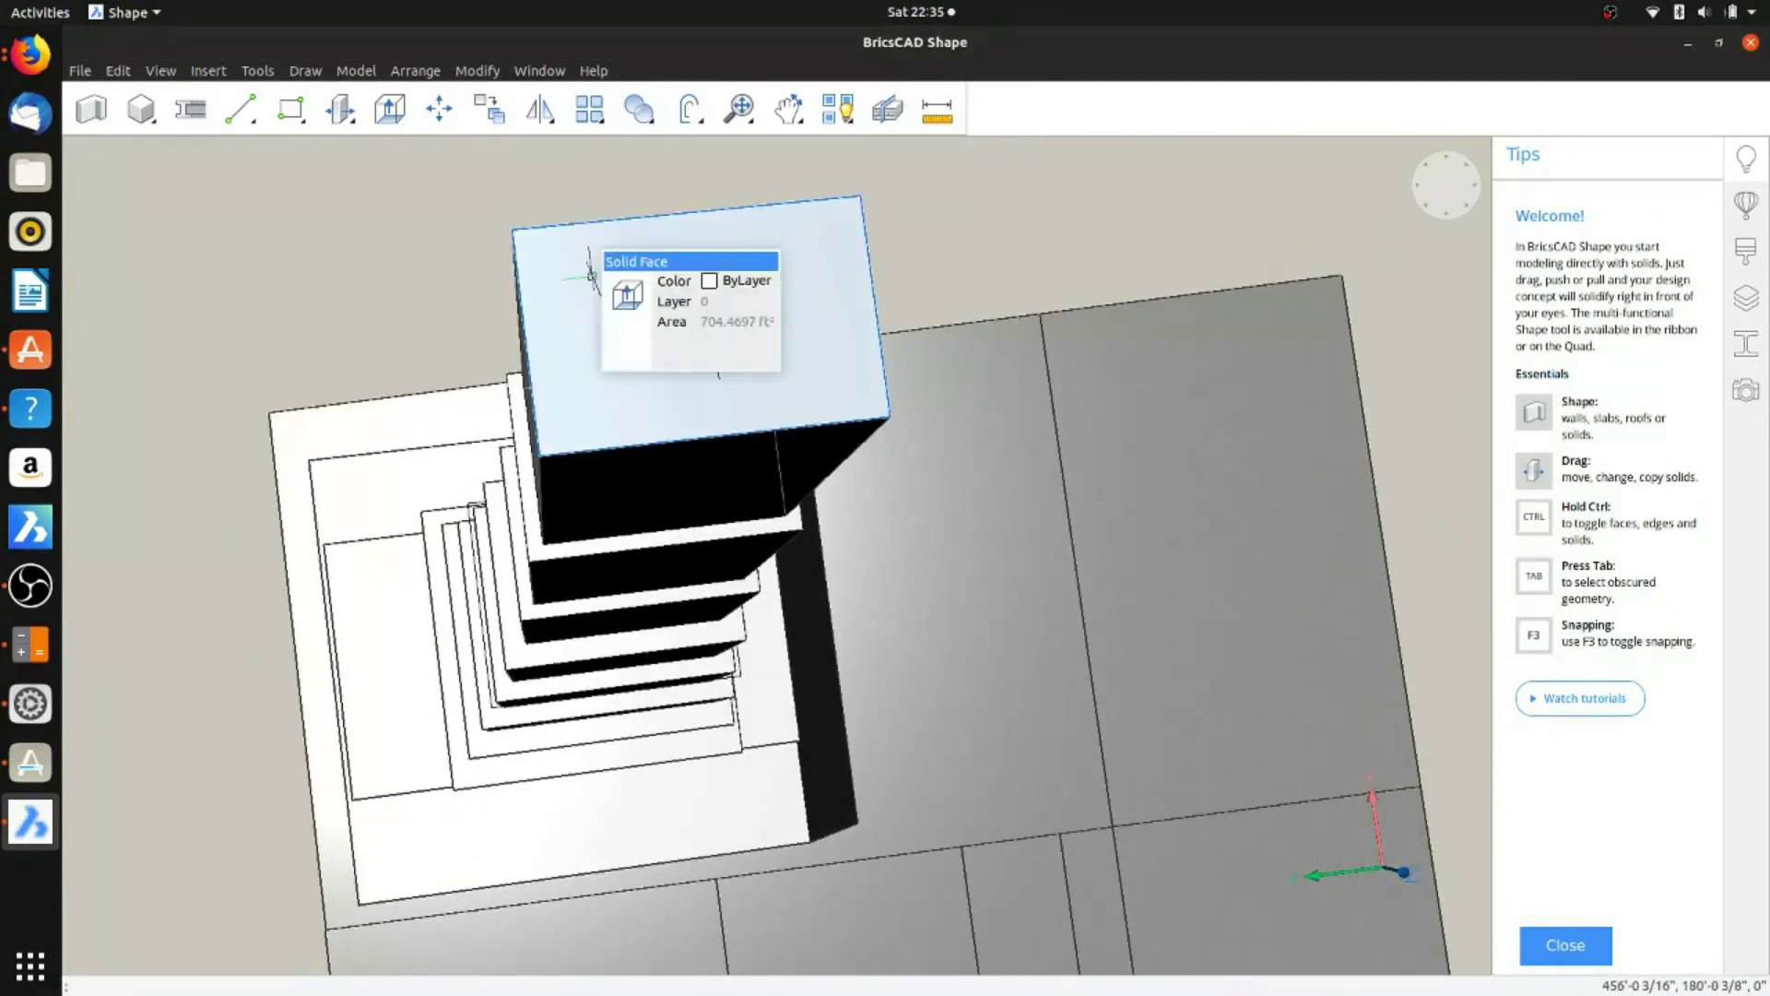
# Step: Offset the outline of the newest tier's top face inward and extrude the enclosed boundary upward
pyautogui.click(693, 267)
pyautogui.moveTo(696, 269)
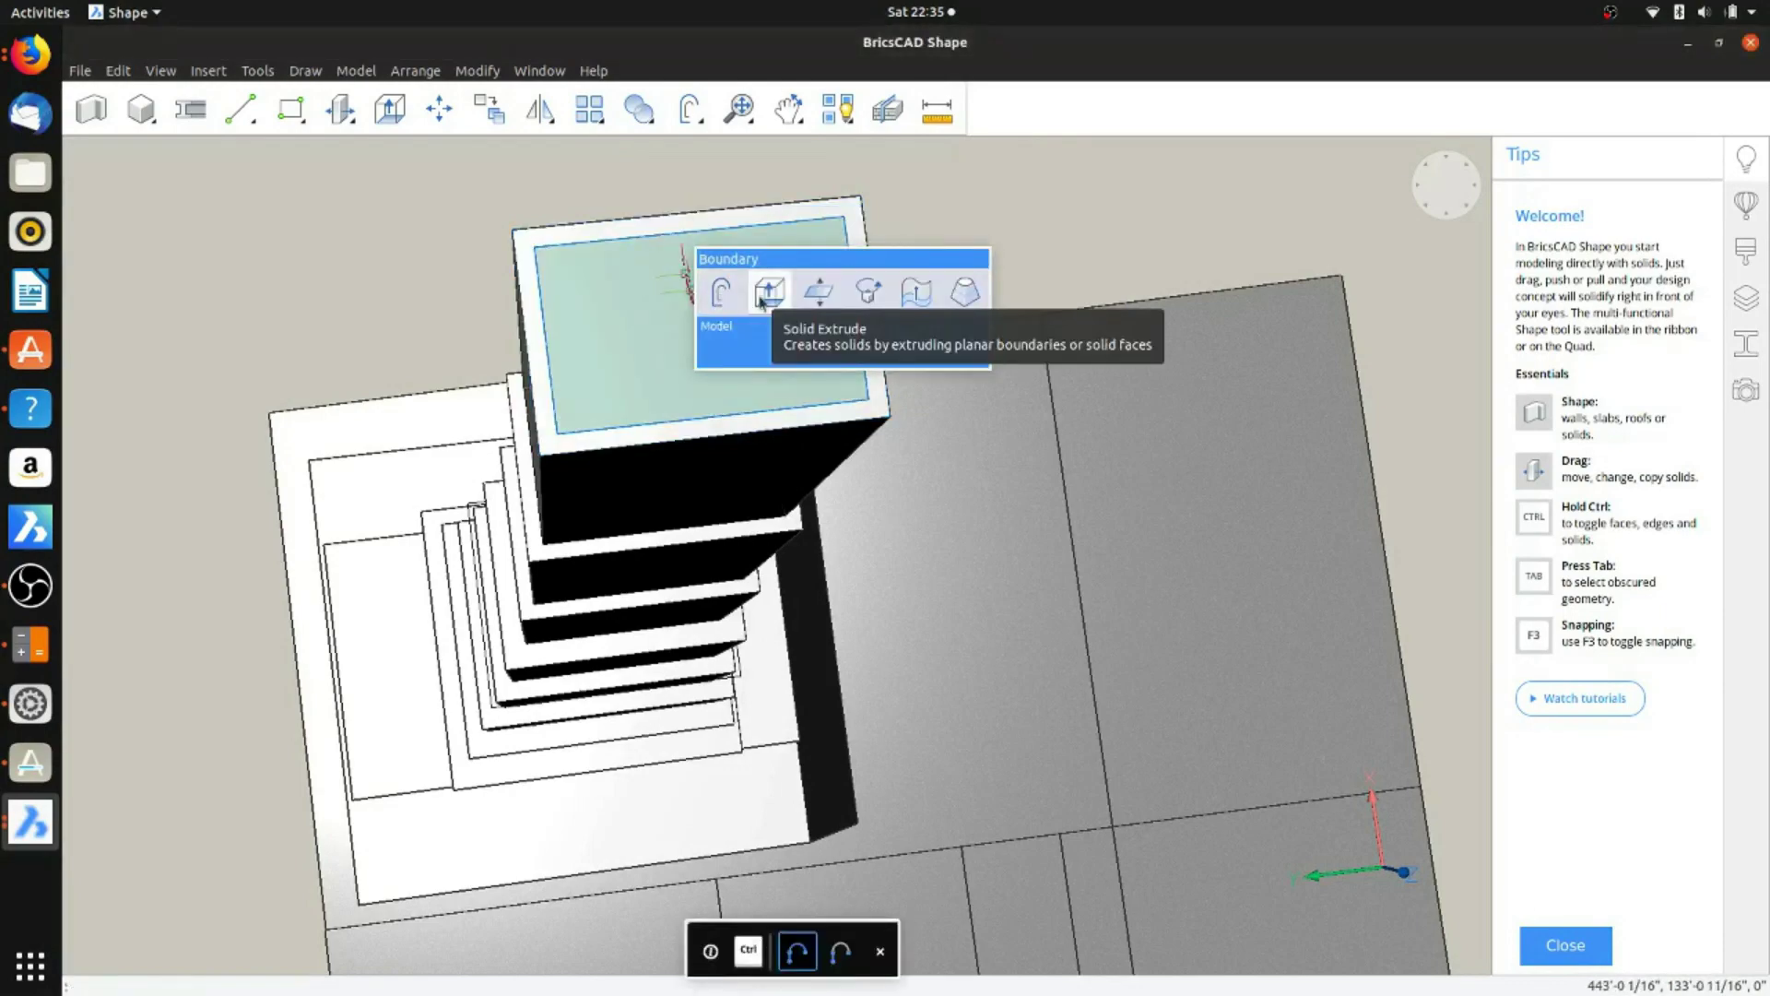
pyautogui.click(762, 293)
pyautogui.click(749, 284)
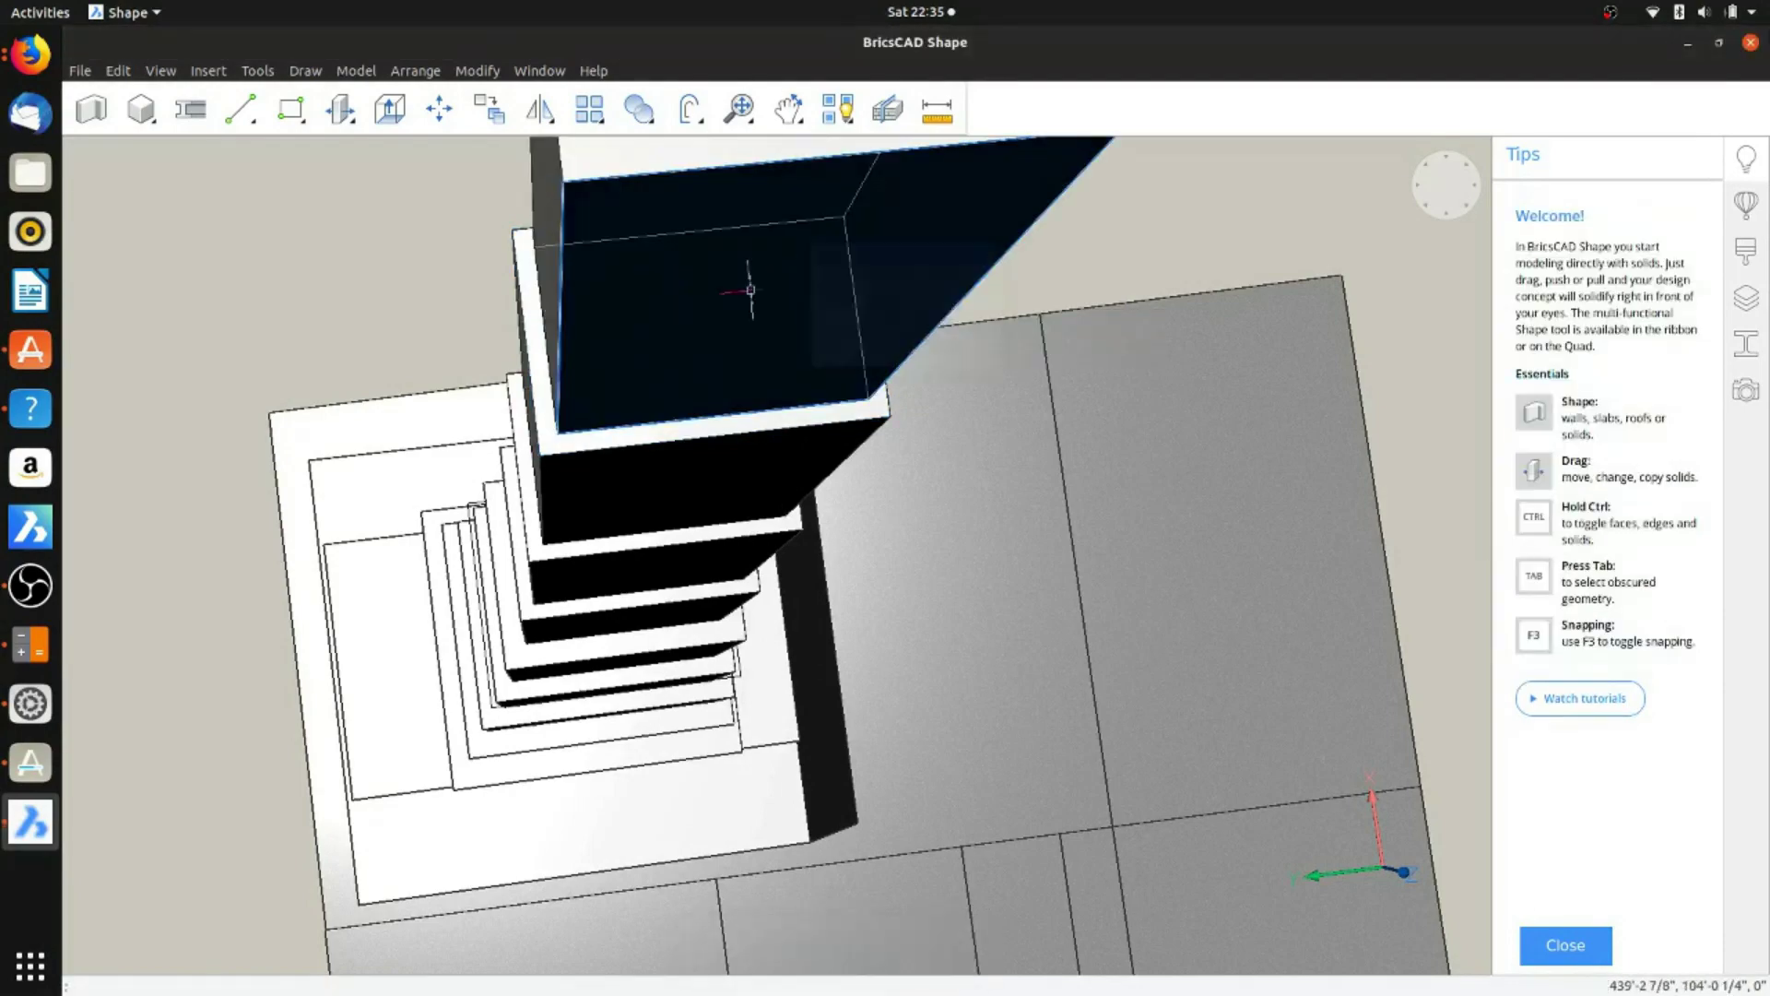
pyautogui.scroll(-2, 763, 314)
pyautogui.scroll(2, 738, 332)
# Step: Offset the tower's top outline inward to a rectangle about 79'-7 13/16" in perimeter and extrude it upward
pyautogui.moveTo(613, 332)
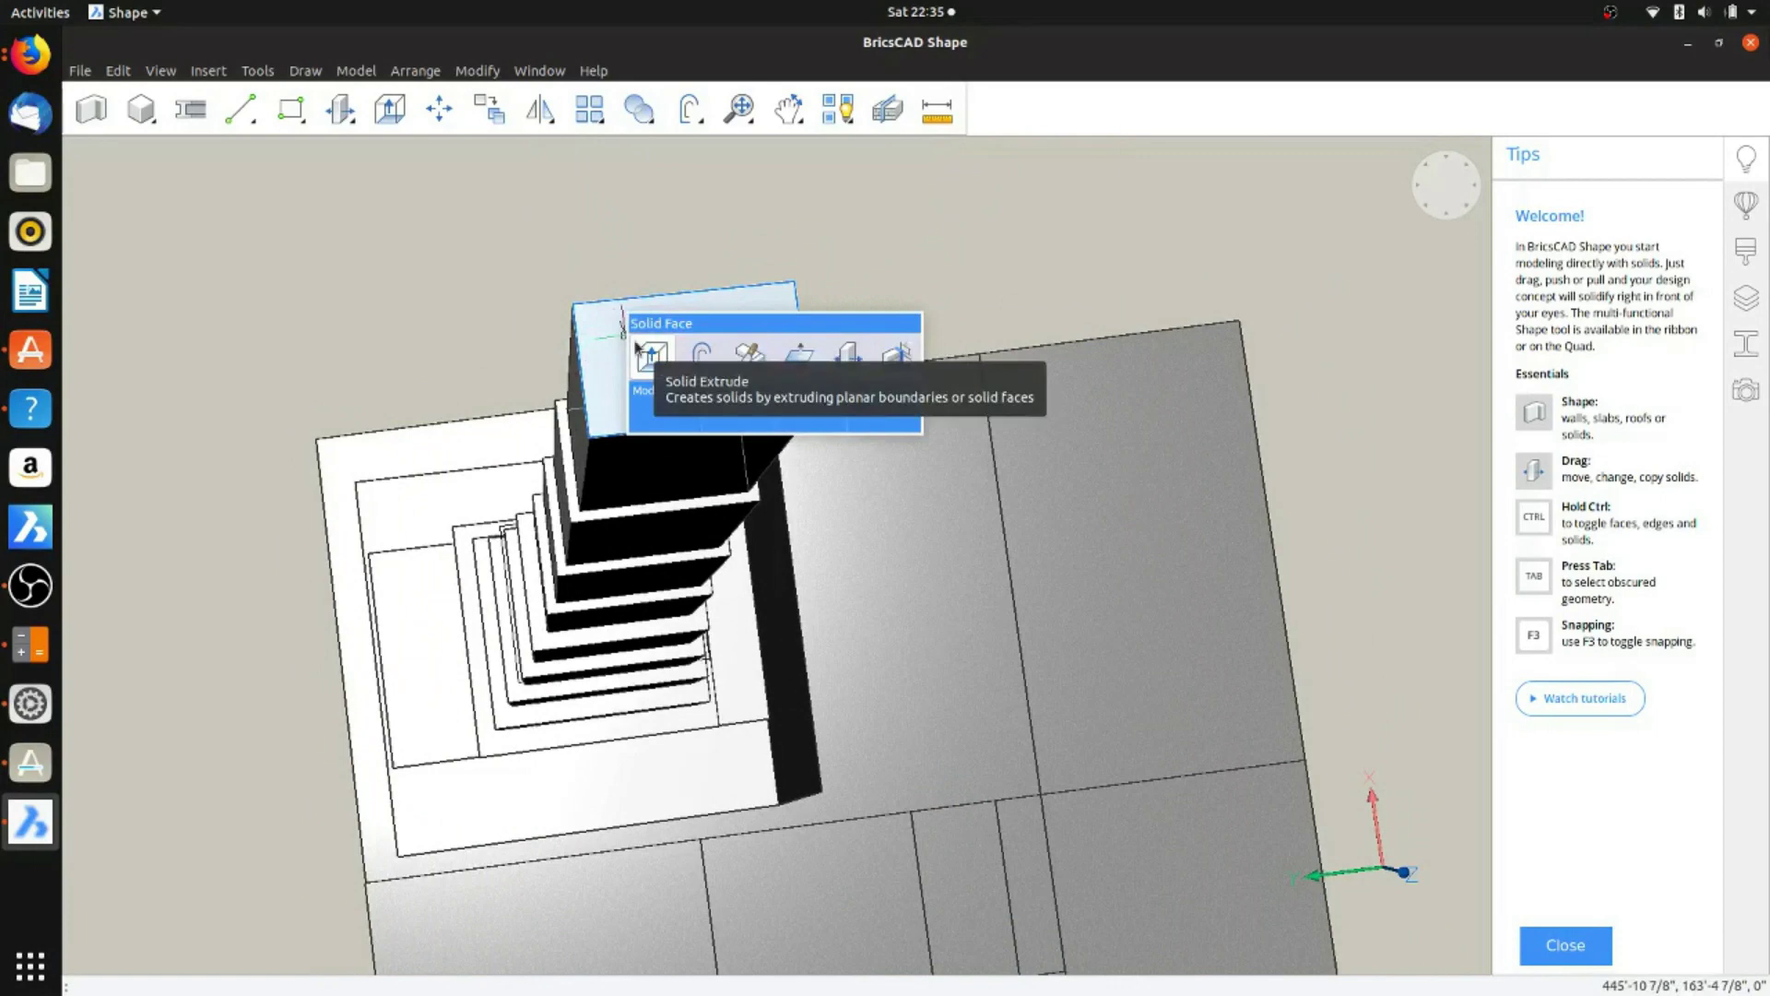
pyautogui.click(700, 353)
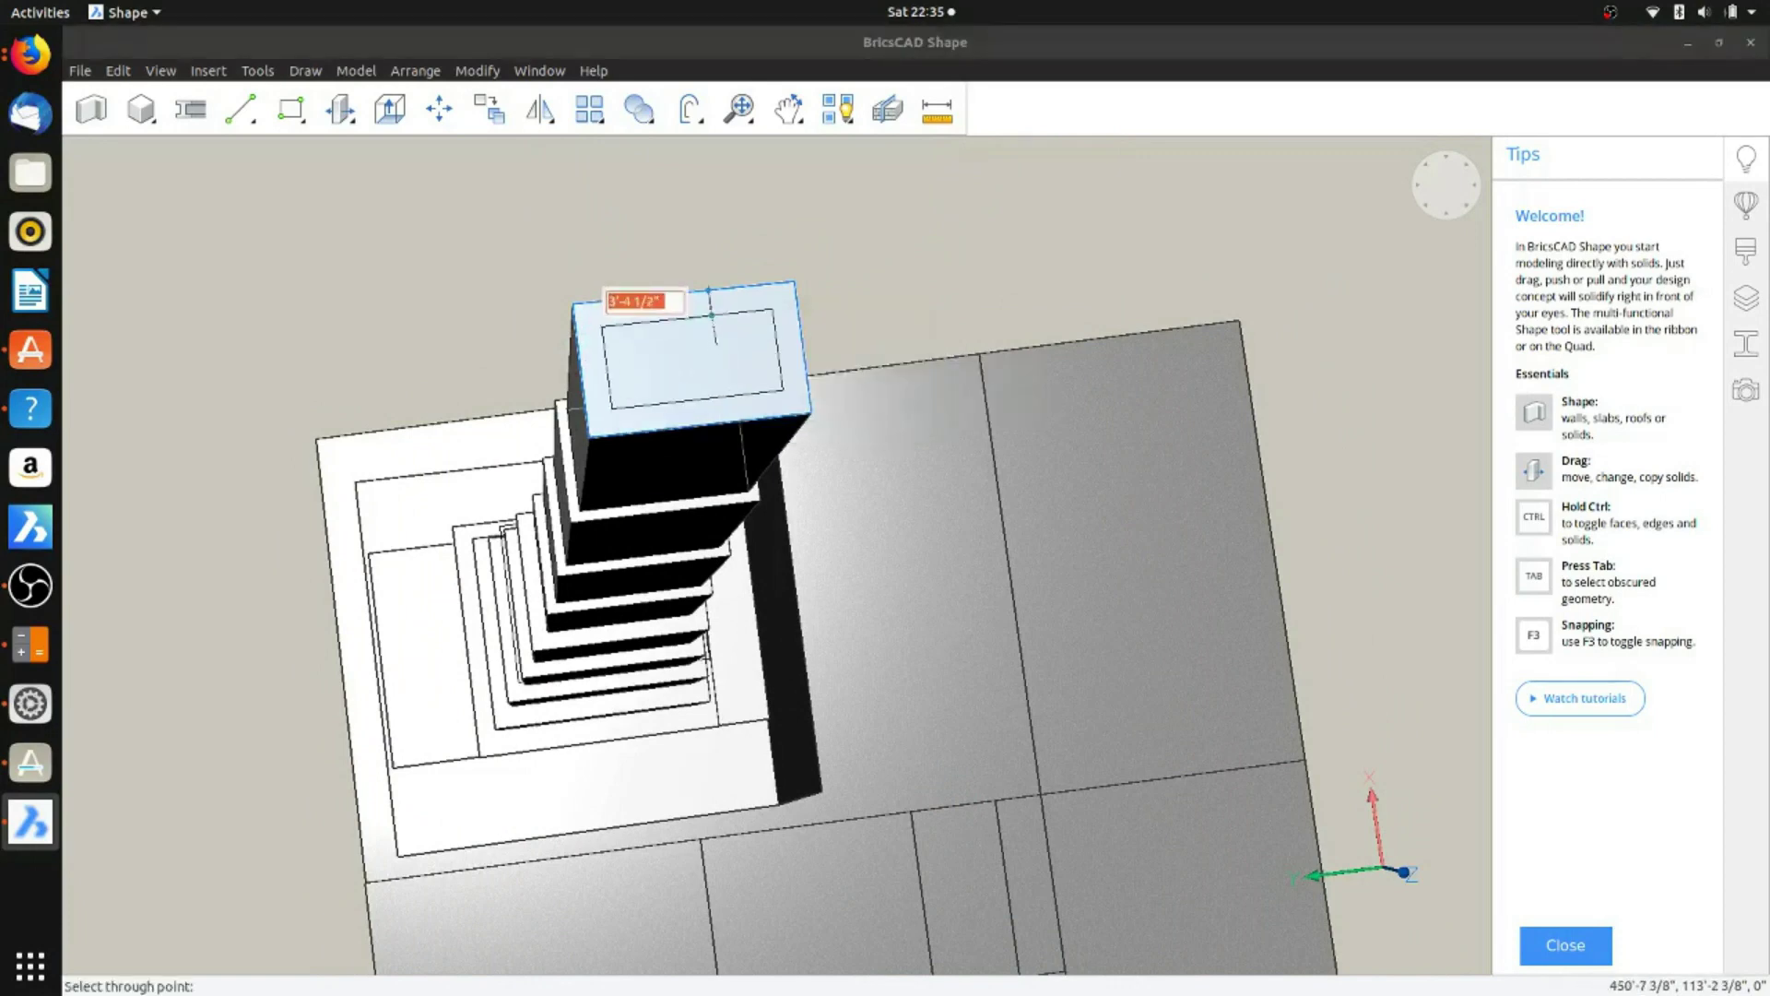
pyautogui.click(704, 295)
pyautogui.click(618, 314)
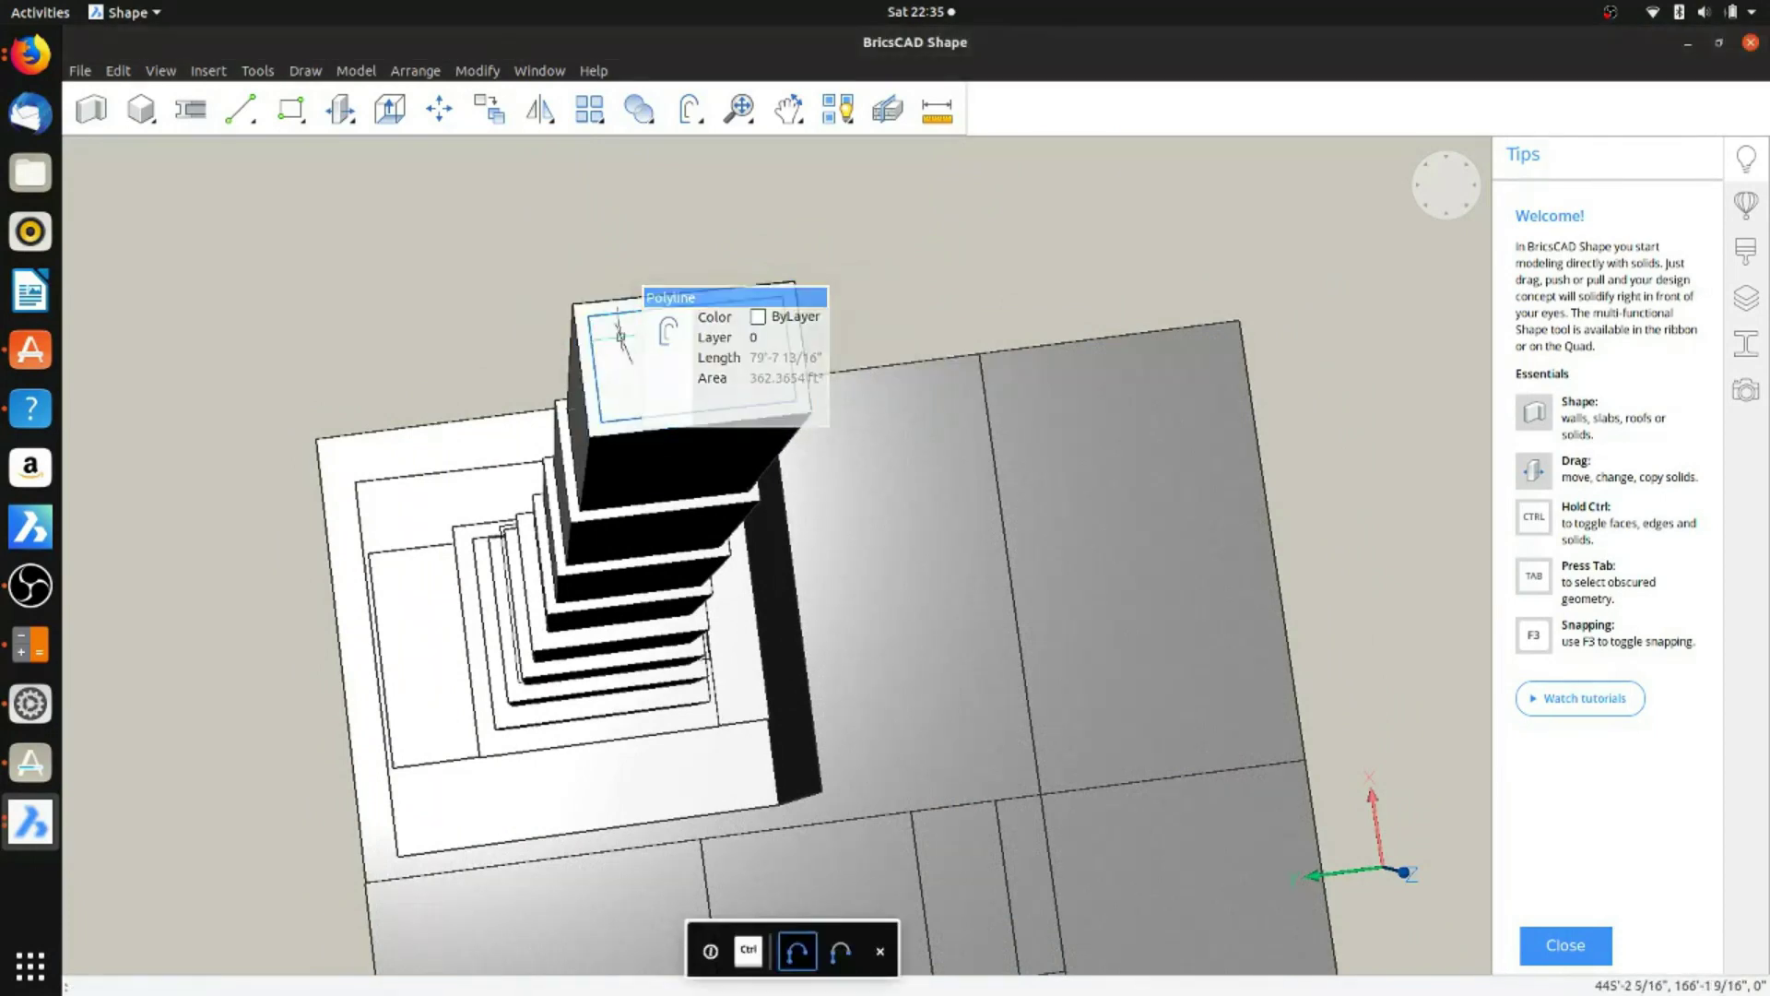
pyautogui.click(645, 276)
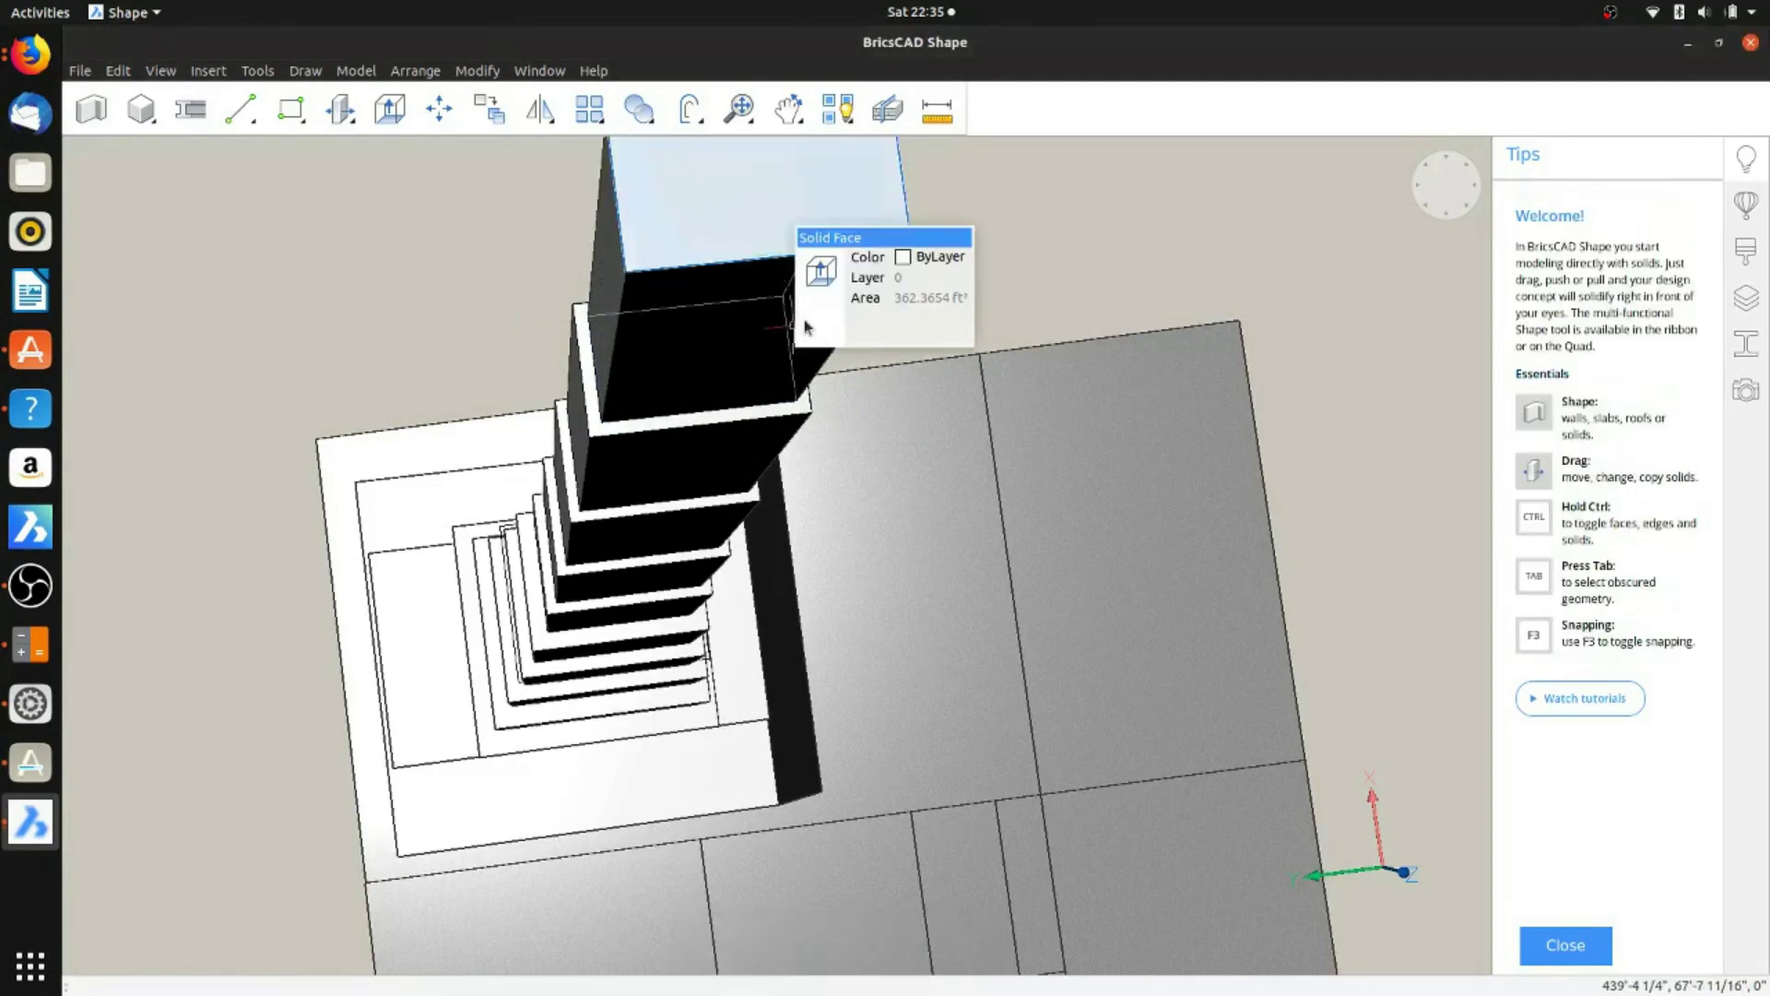
pyautogui.scroll(-1, 653, 325)
pyautogui.scroll(3, 653, 325)
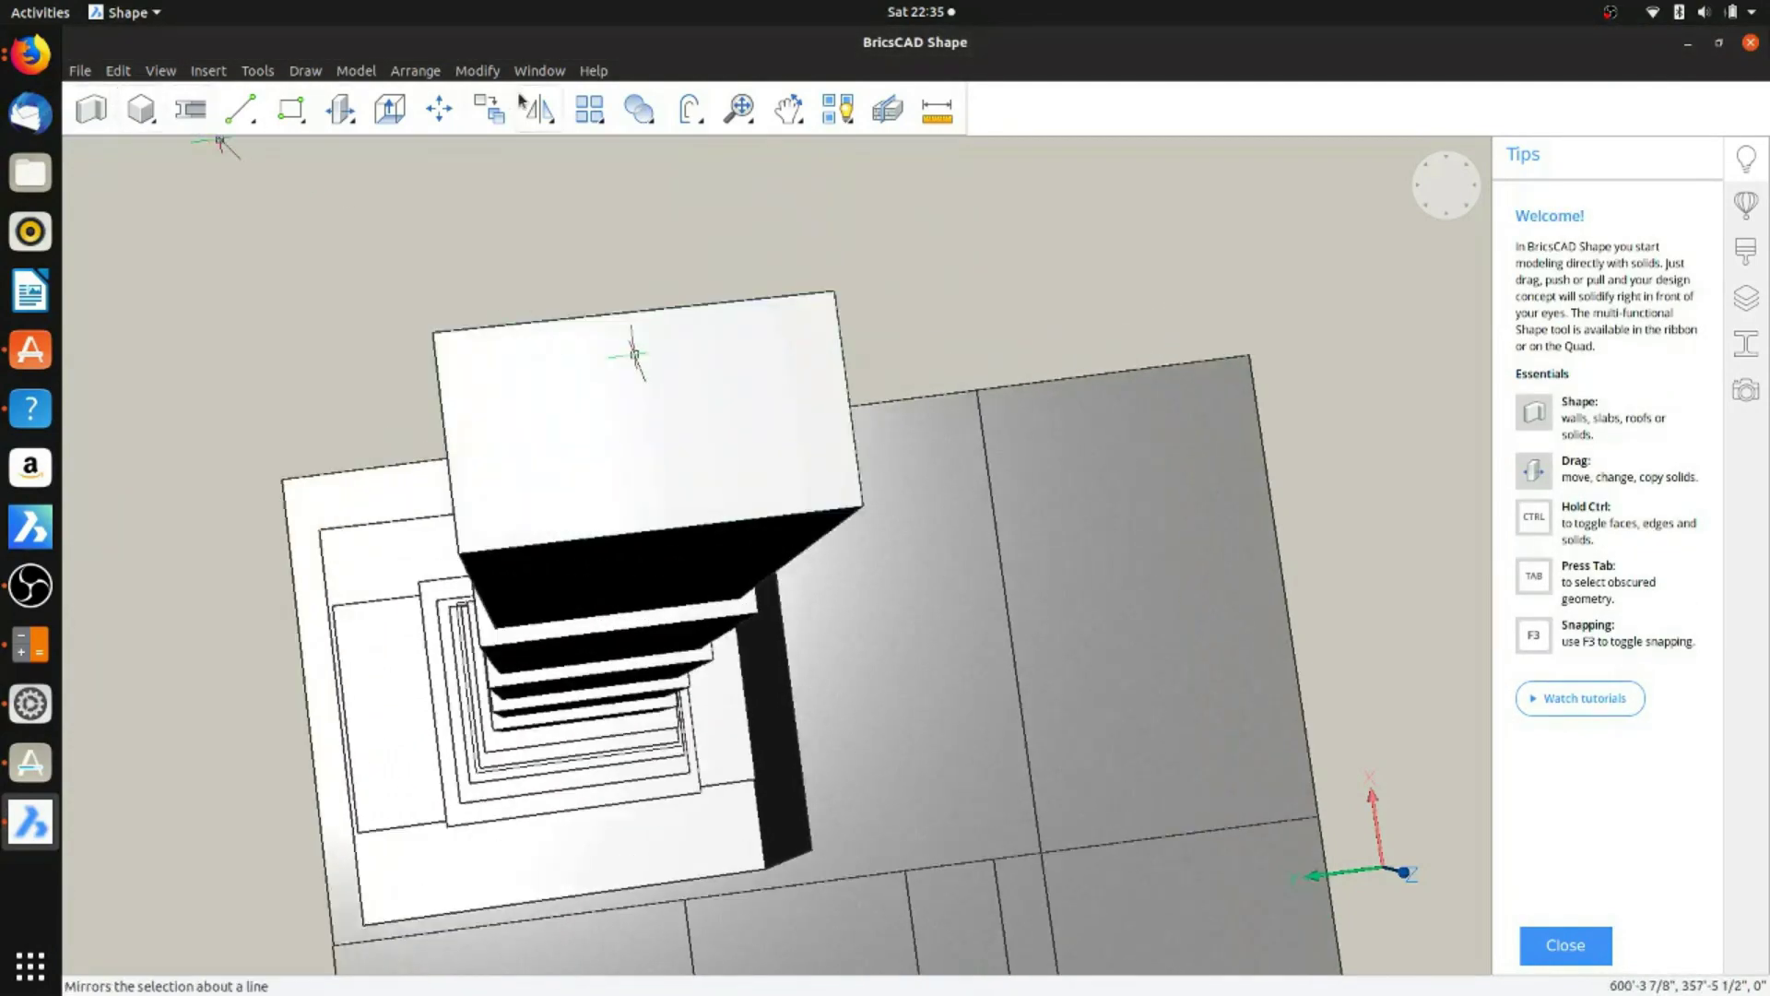
# Step: Offset the uppermost face inward to a boundary about 71'-2 11/16" in perimeter and extrude it upward
pyautogui.moveTo(588, 332)
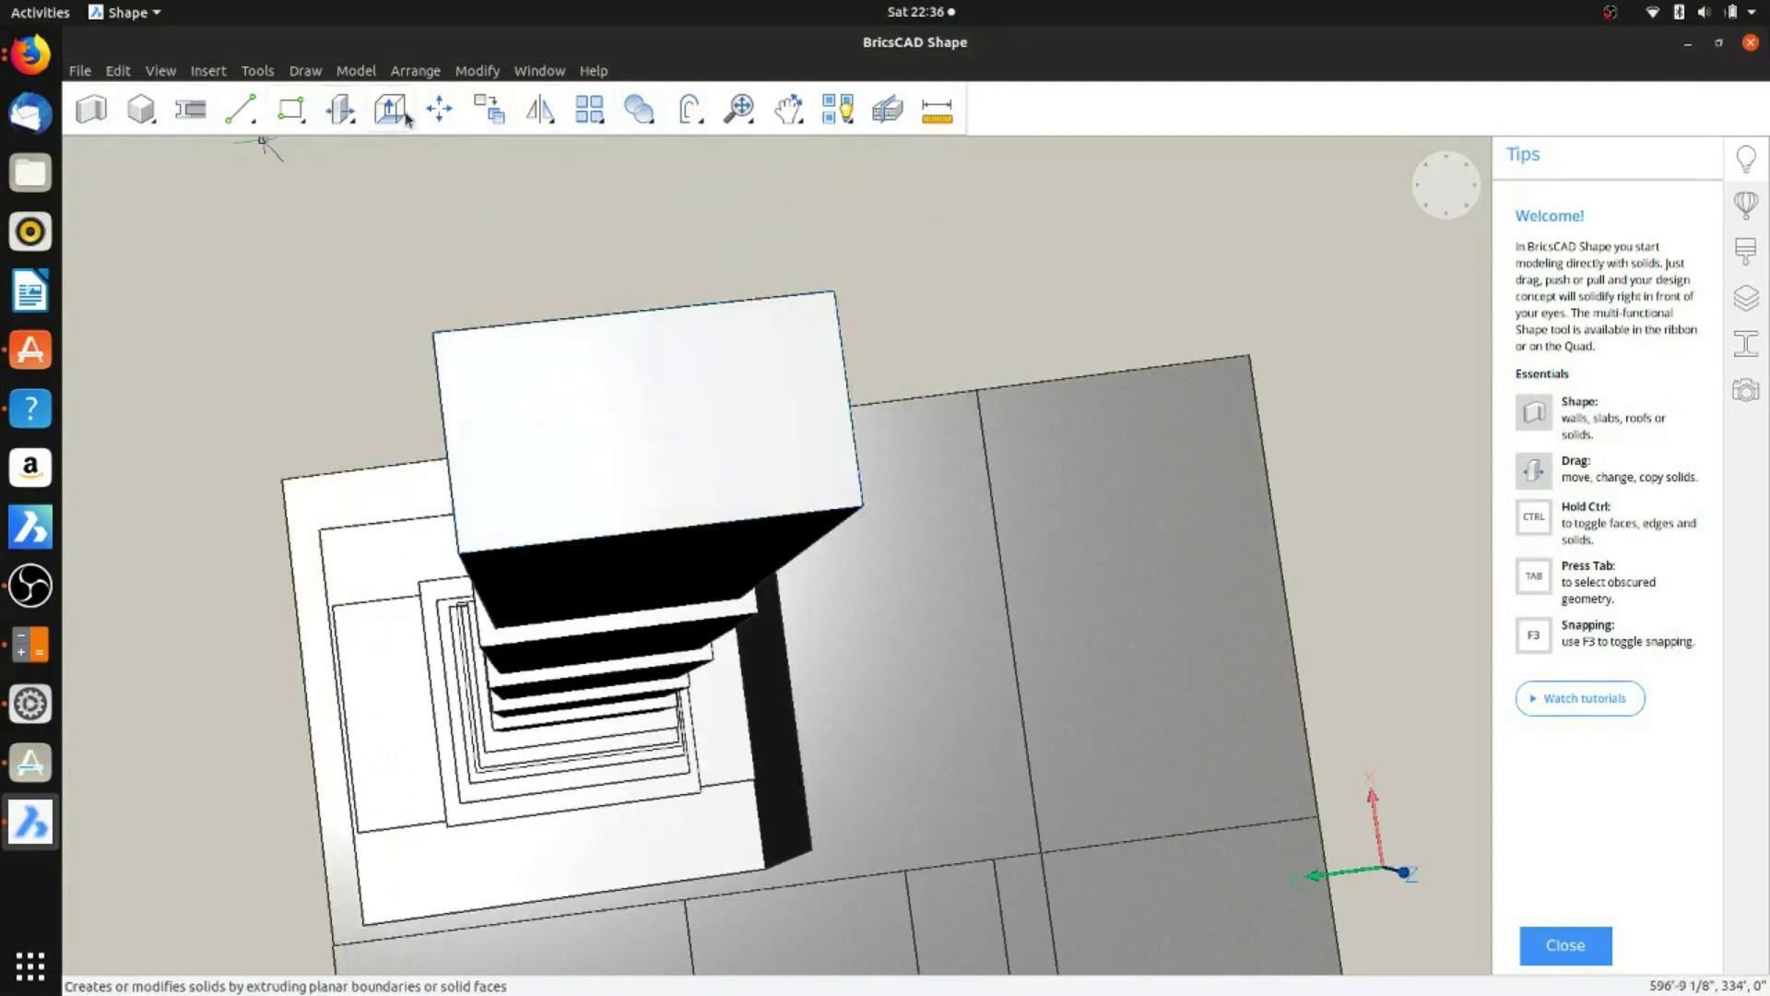
pyautogui.moveTo(583, 391)
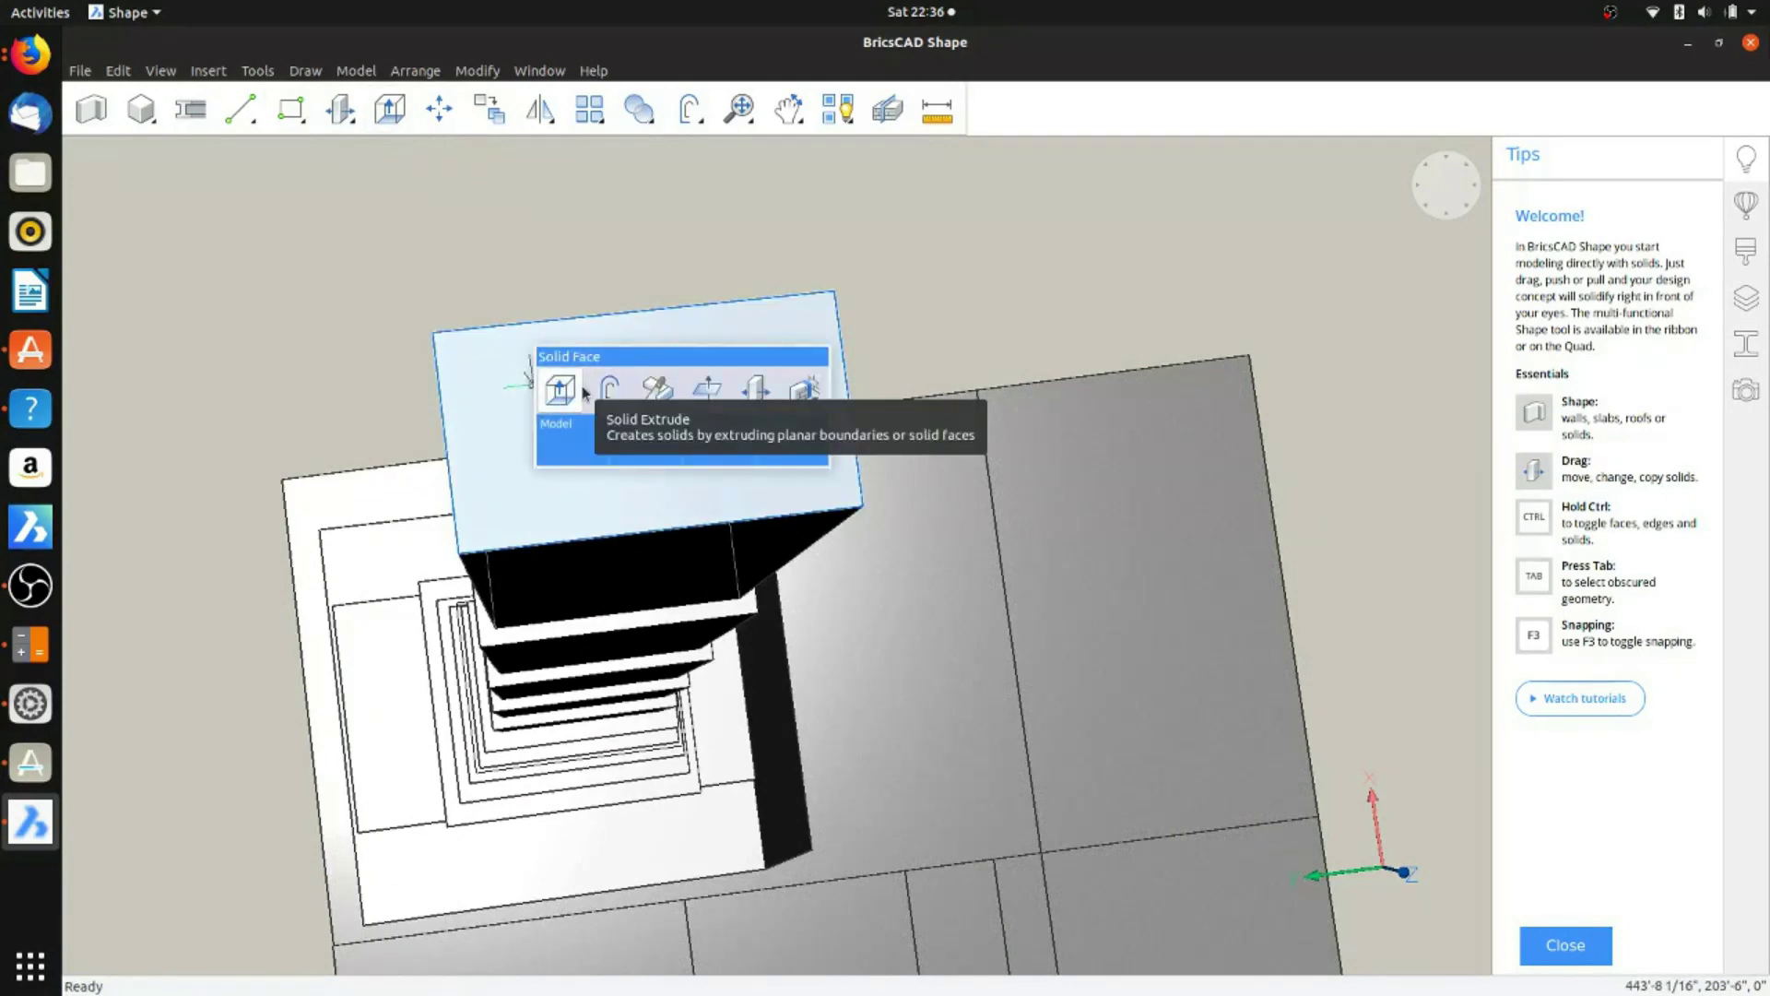
pyautogui.click(582, 392)
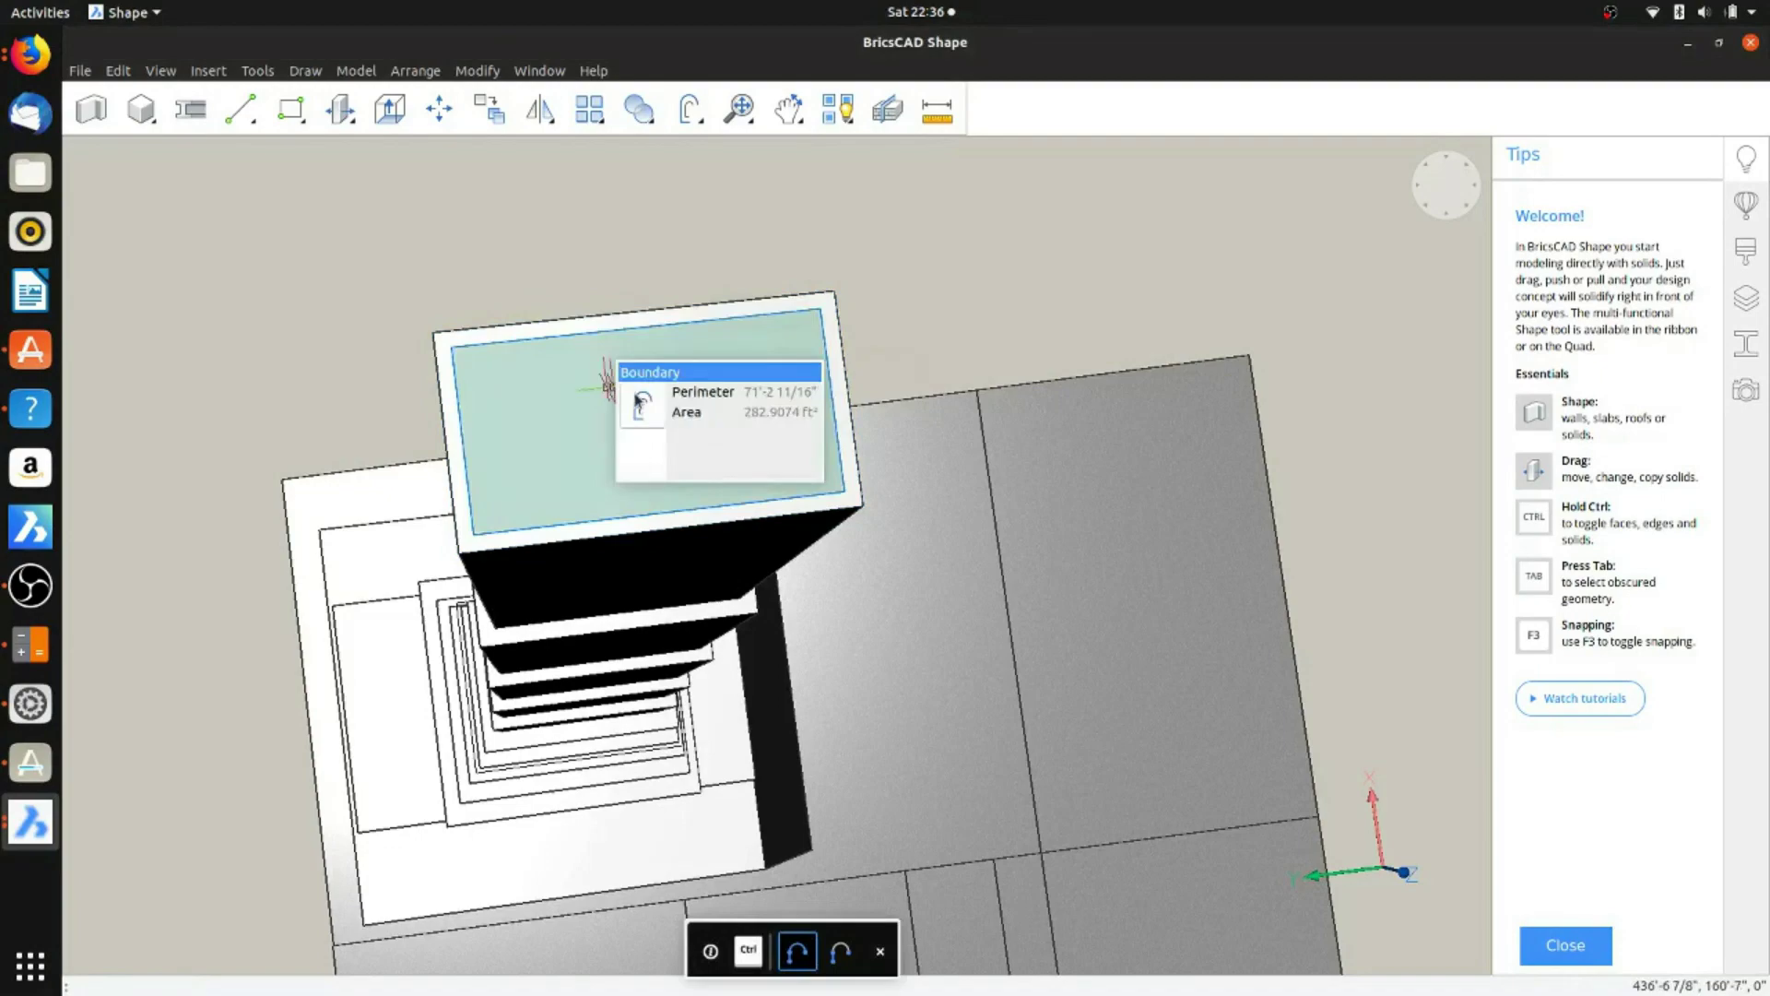
pyautogui.click(600, 330)
pyautogui.click(704, 330)
pyautogui.scroll(-3, 687, 396)
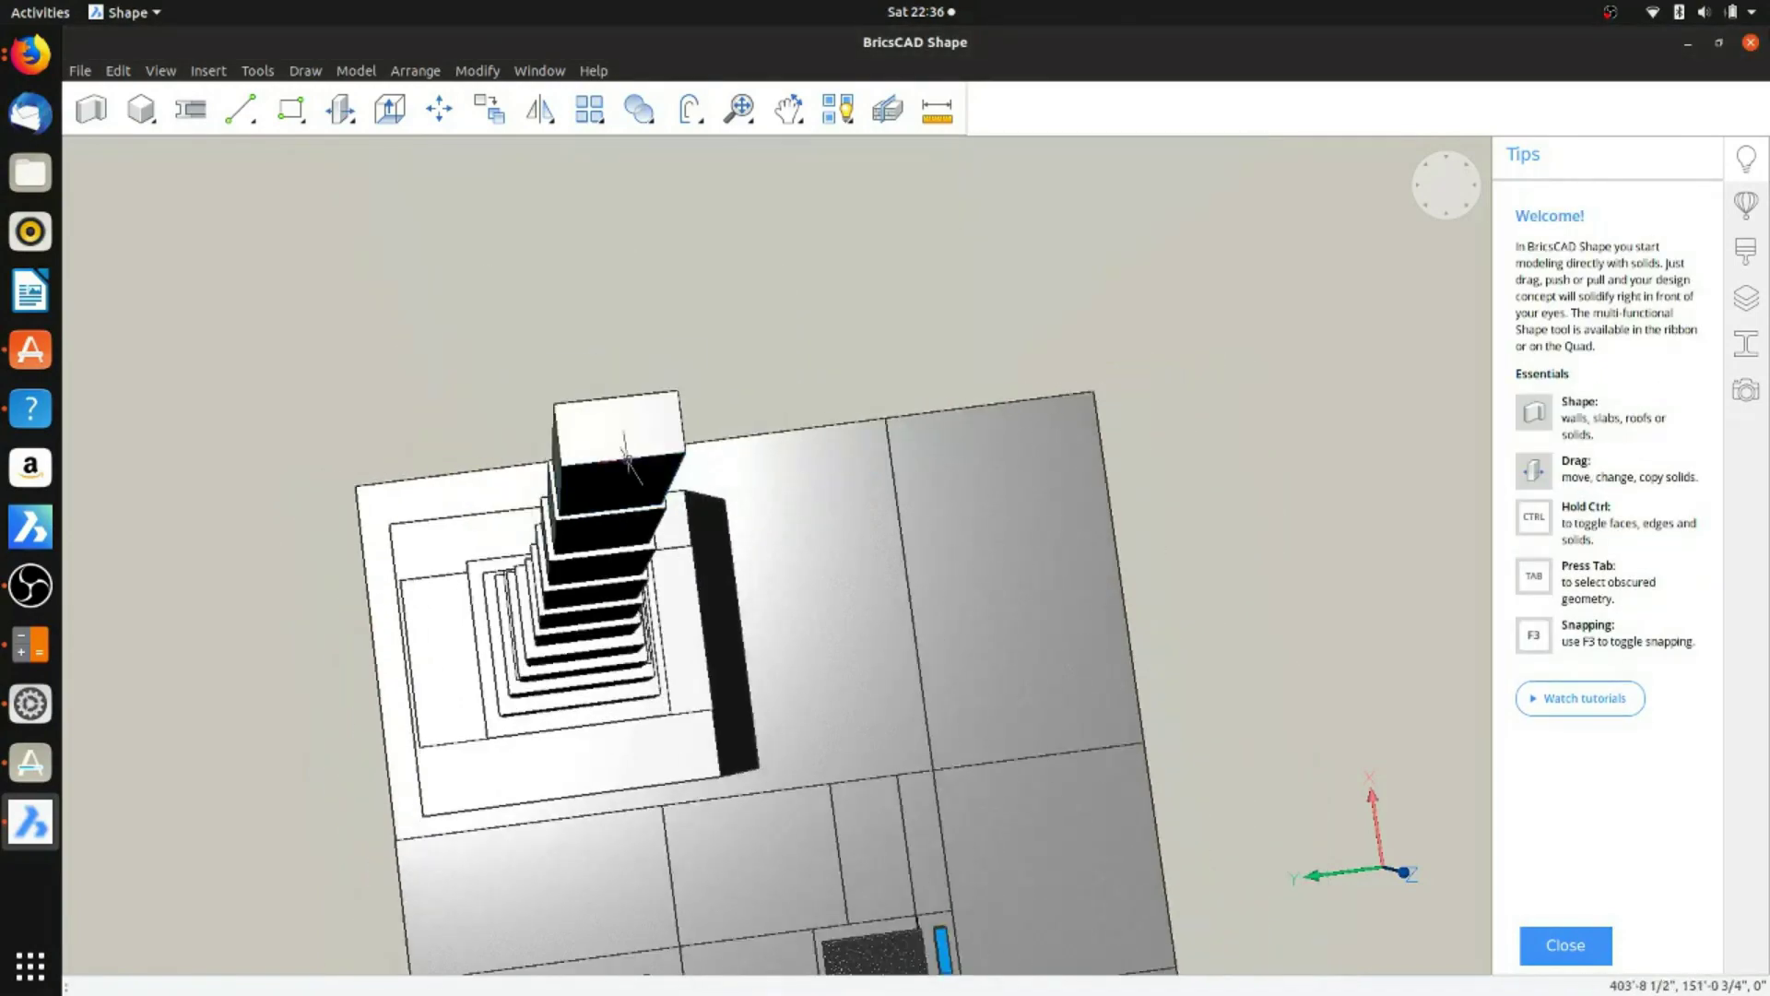
# Step: Inset the outline of the tower's topmost face slightly and extrude the inner boundary into another tier
pyautogui.moveTo(678, 454)
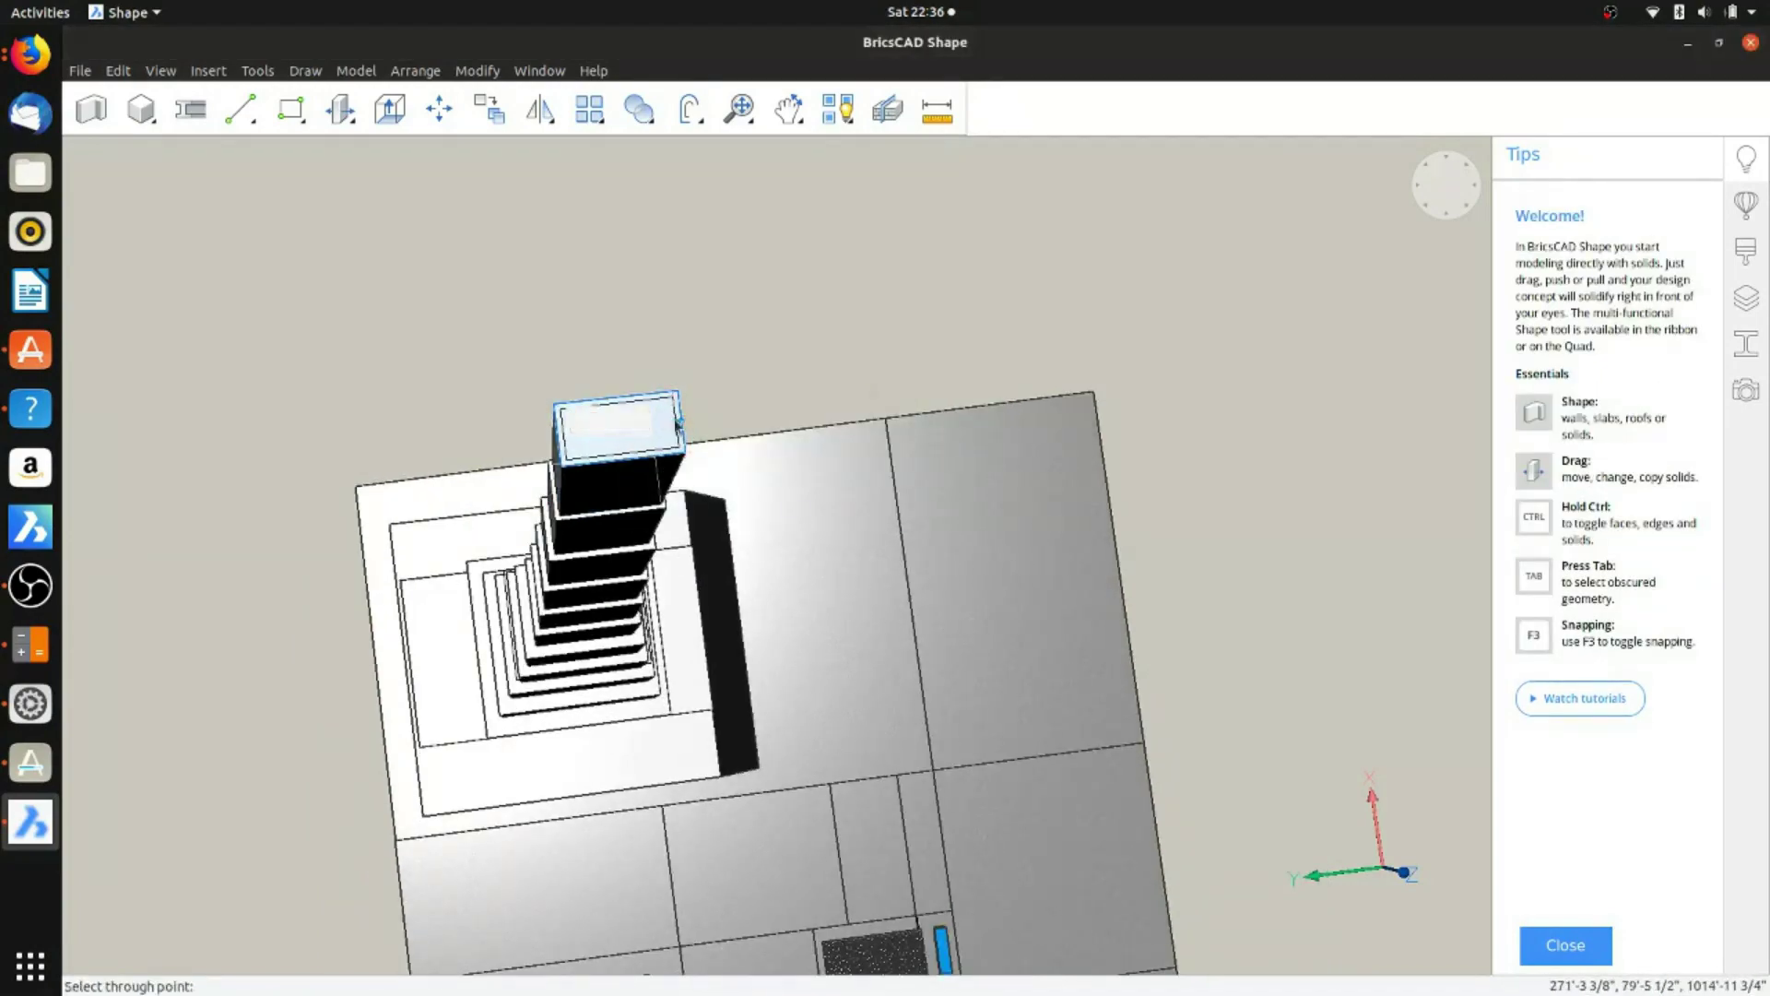
pyautogui.scroll(5, 604, 426)
pyautogui.keyDown('shift'); pyautogui.moveTo(604, 426); pyautogui.dragTo(560, 517, button='middle'); pyautogui.keyUp('shift')
pyautogui.moveTo(560, 521)
pyautogui.click(591, 546)
pyautogui.click(619, 470)
pyautogui.click(656, 484)
pyautogui.write('5')
pyautogui.press('Return')
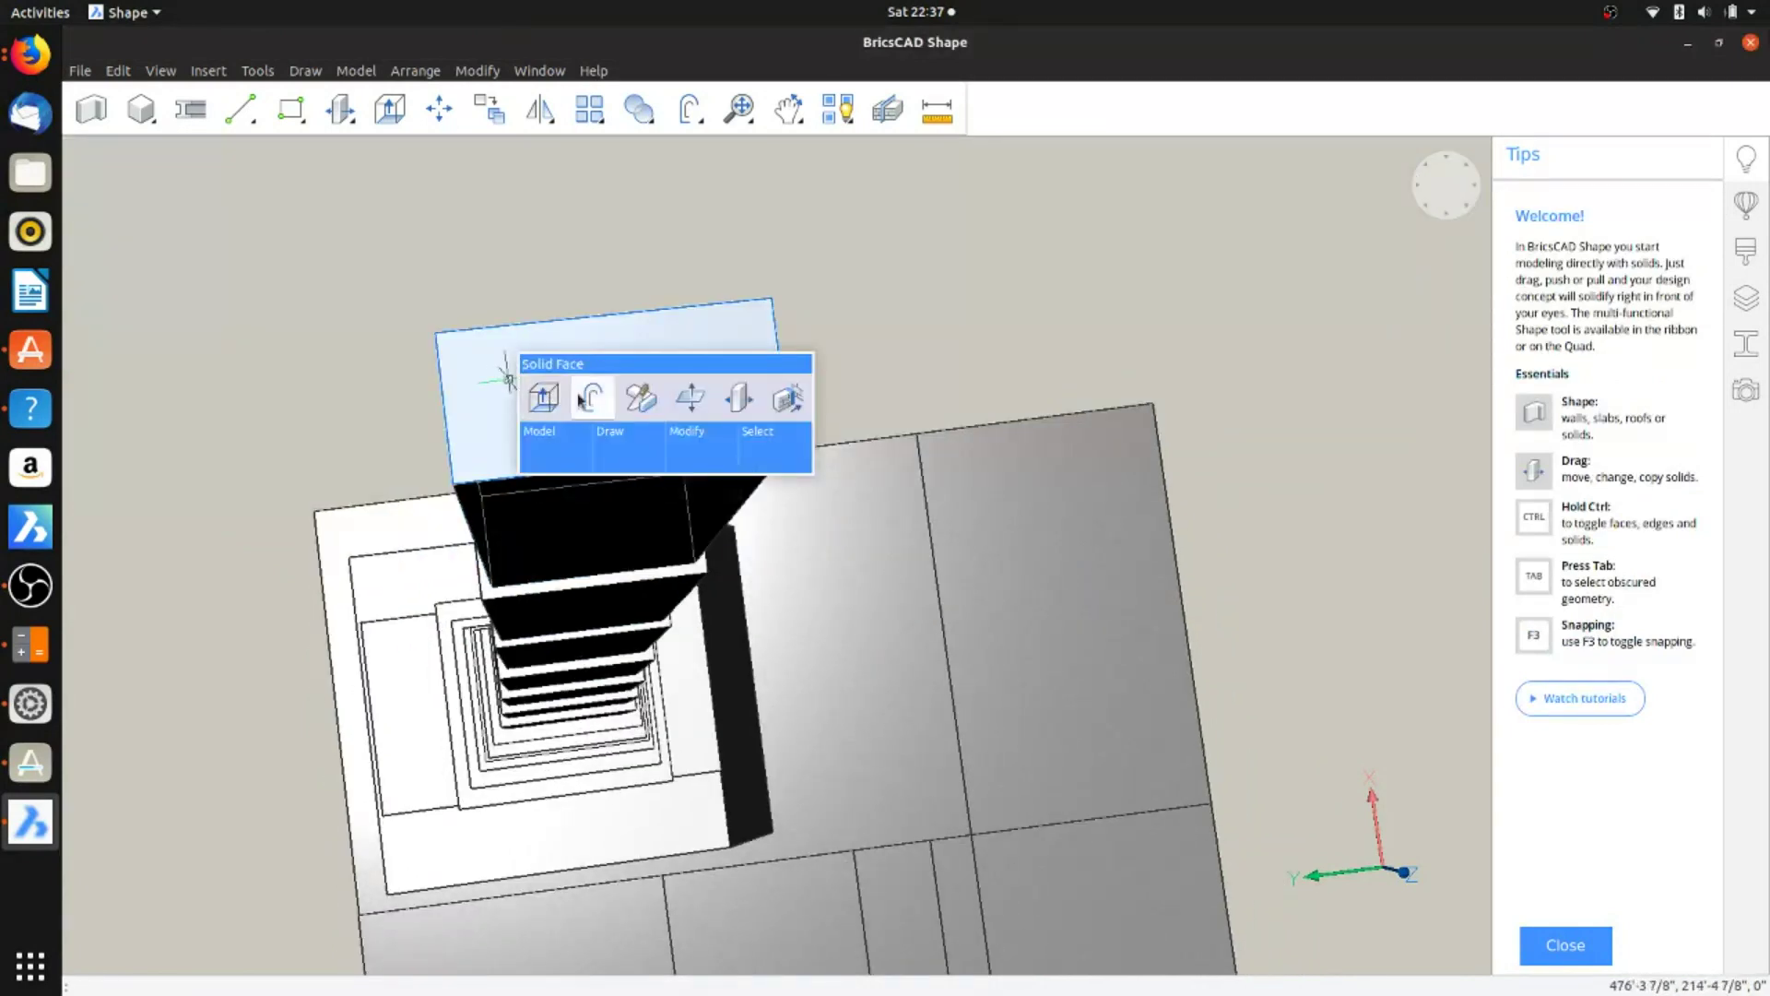
# Step: Add a further narrower tier by offsetting the tower's top face inward and extruding the inner boundary upward
pyautogui.click(591, 397)
pyautogui.click(613, 380)
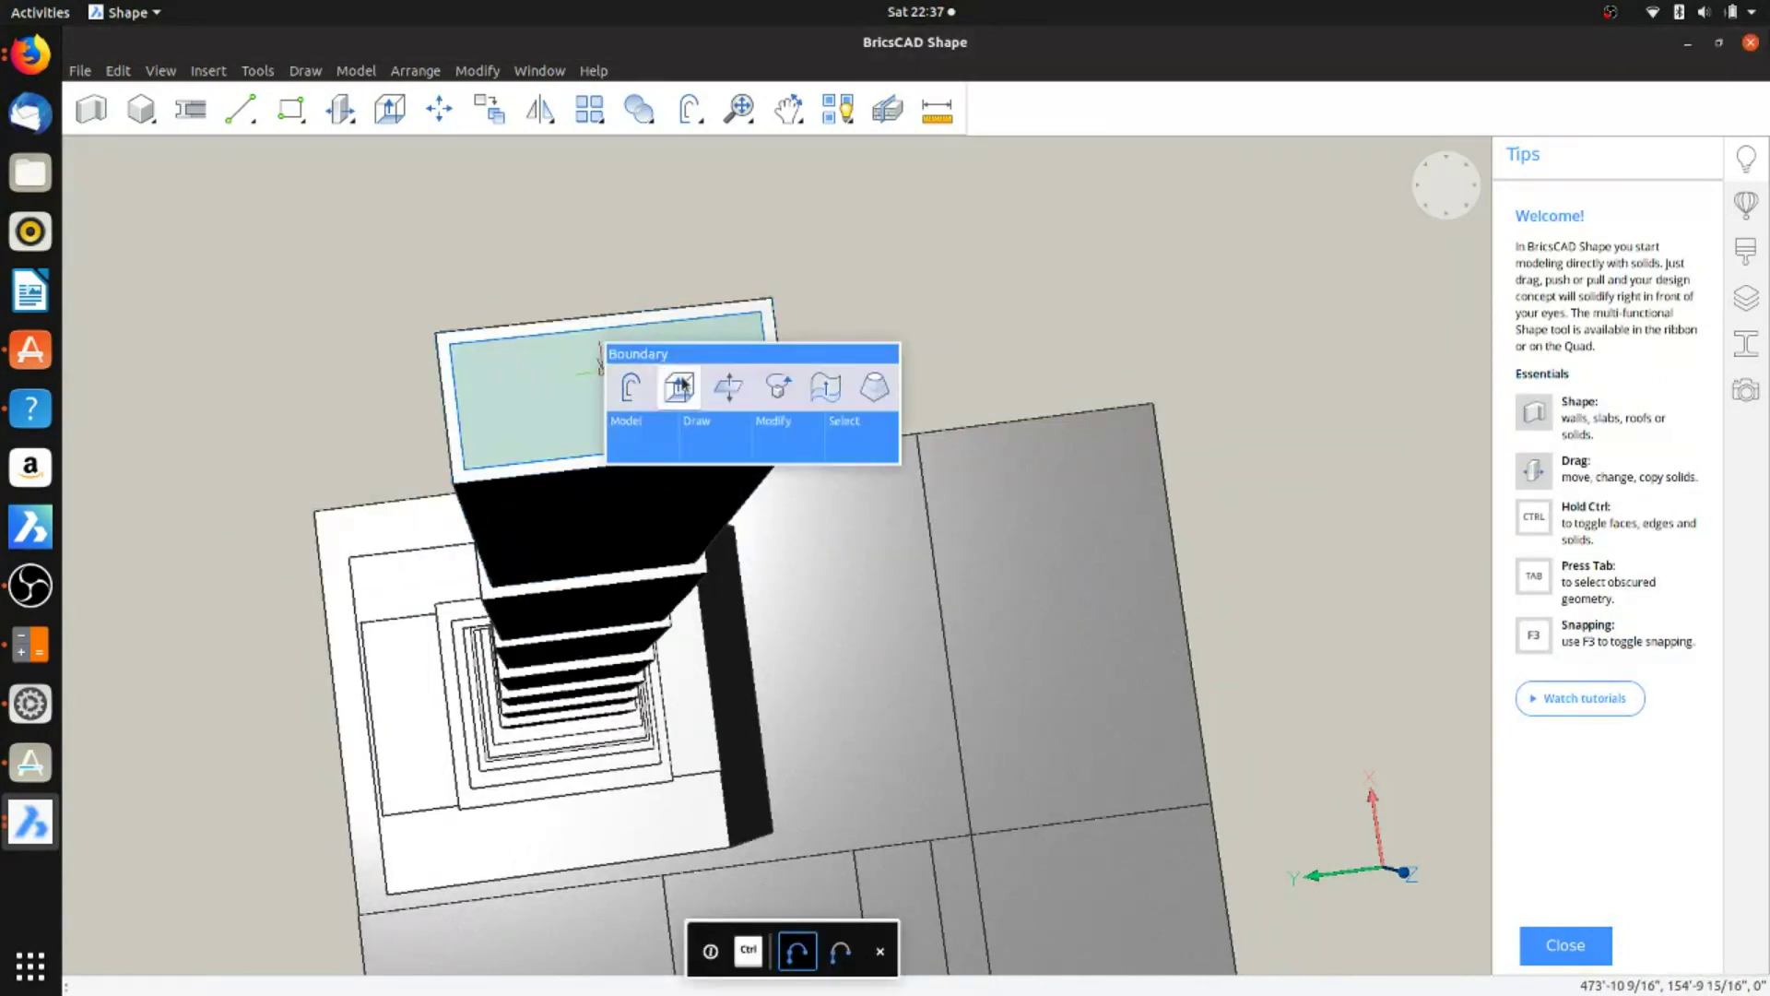
pyautogui.click(682, 385)
pyautogui.write('50')
pyautogui.press('Return')
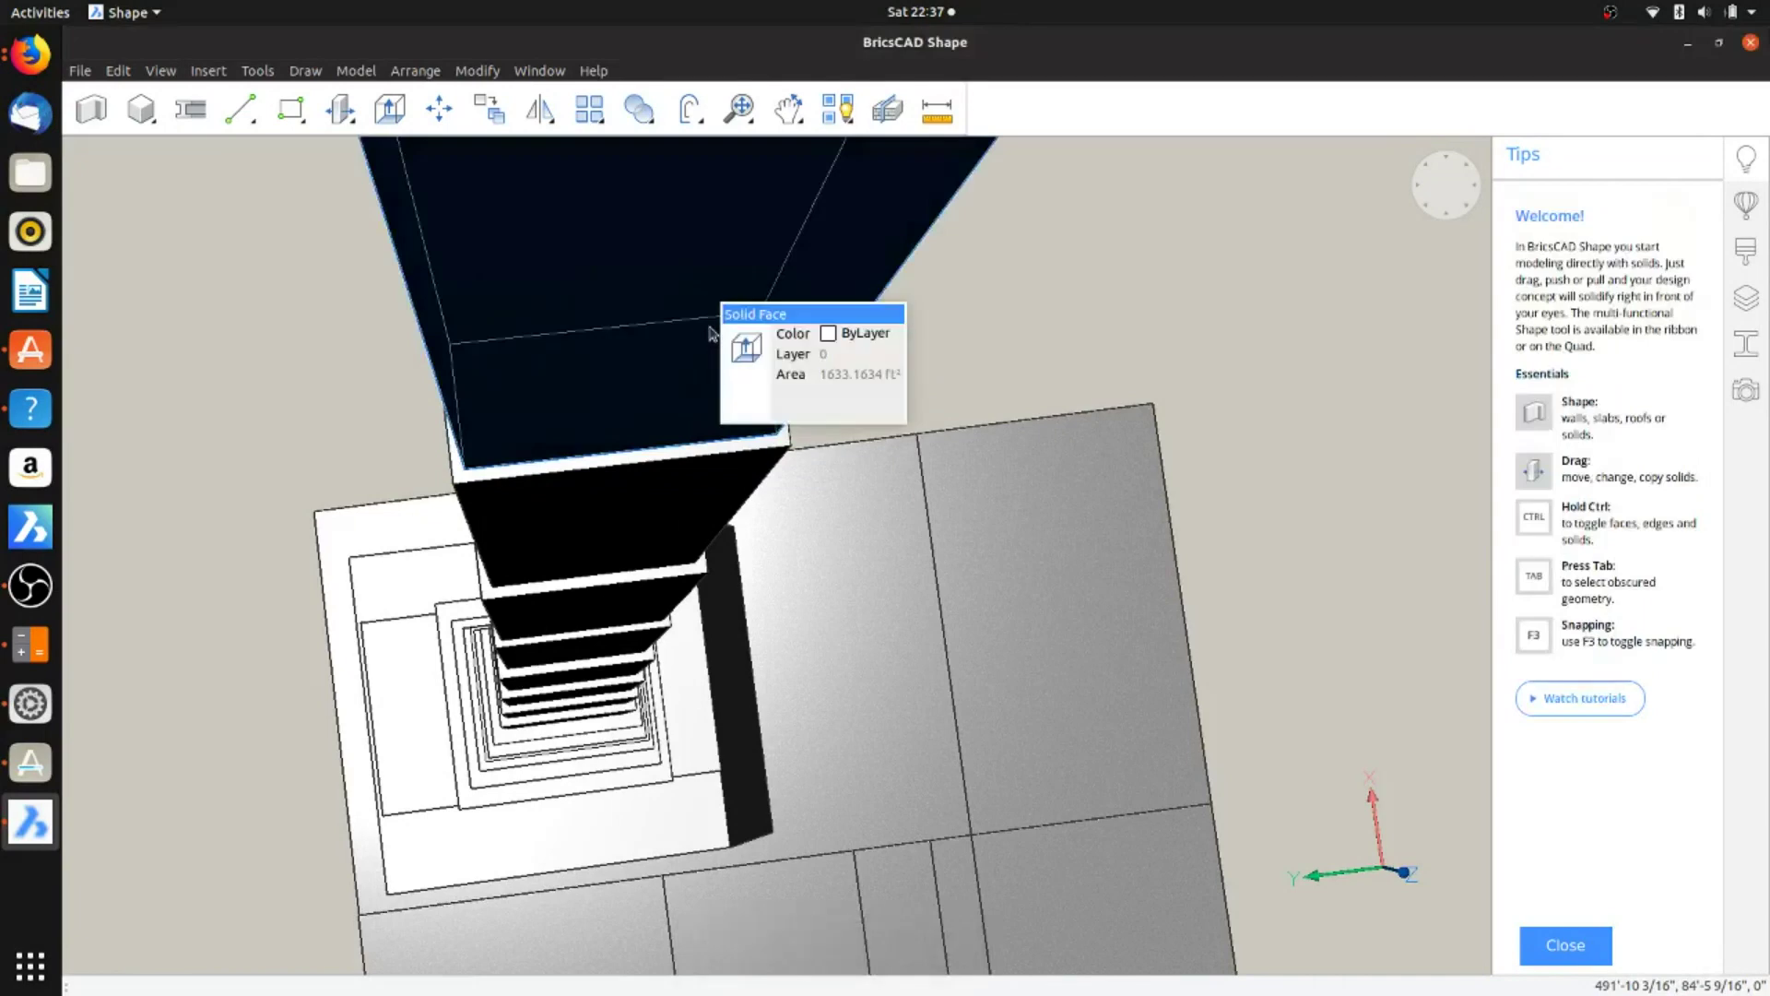
pyautogui.scroll(-5, 709, 332)
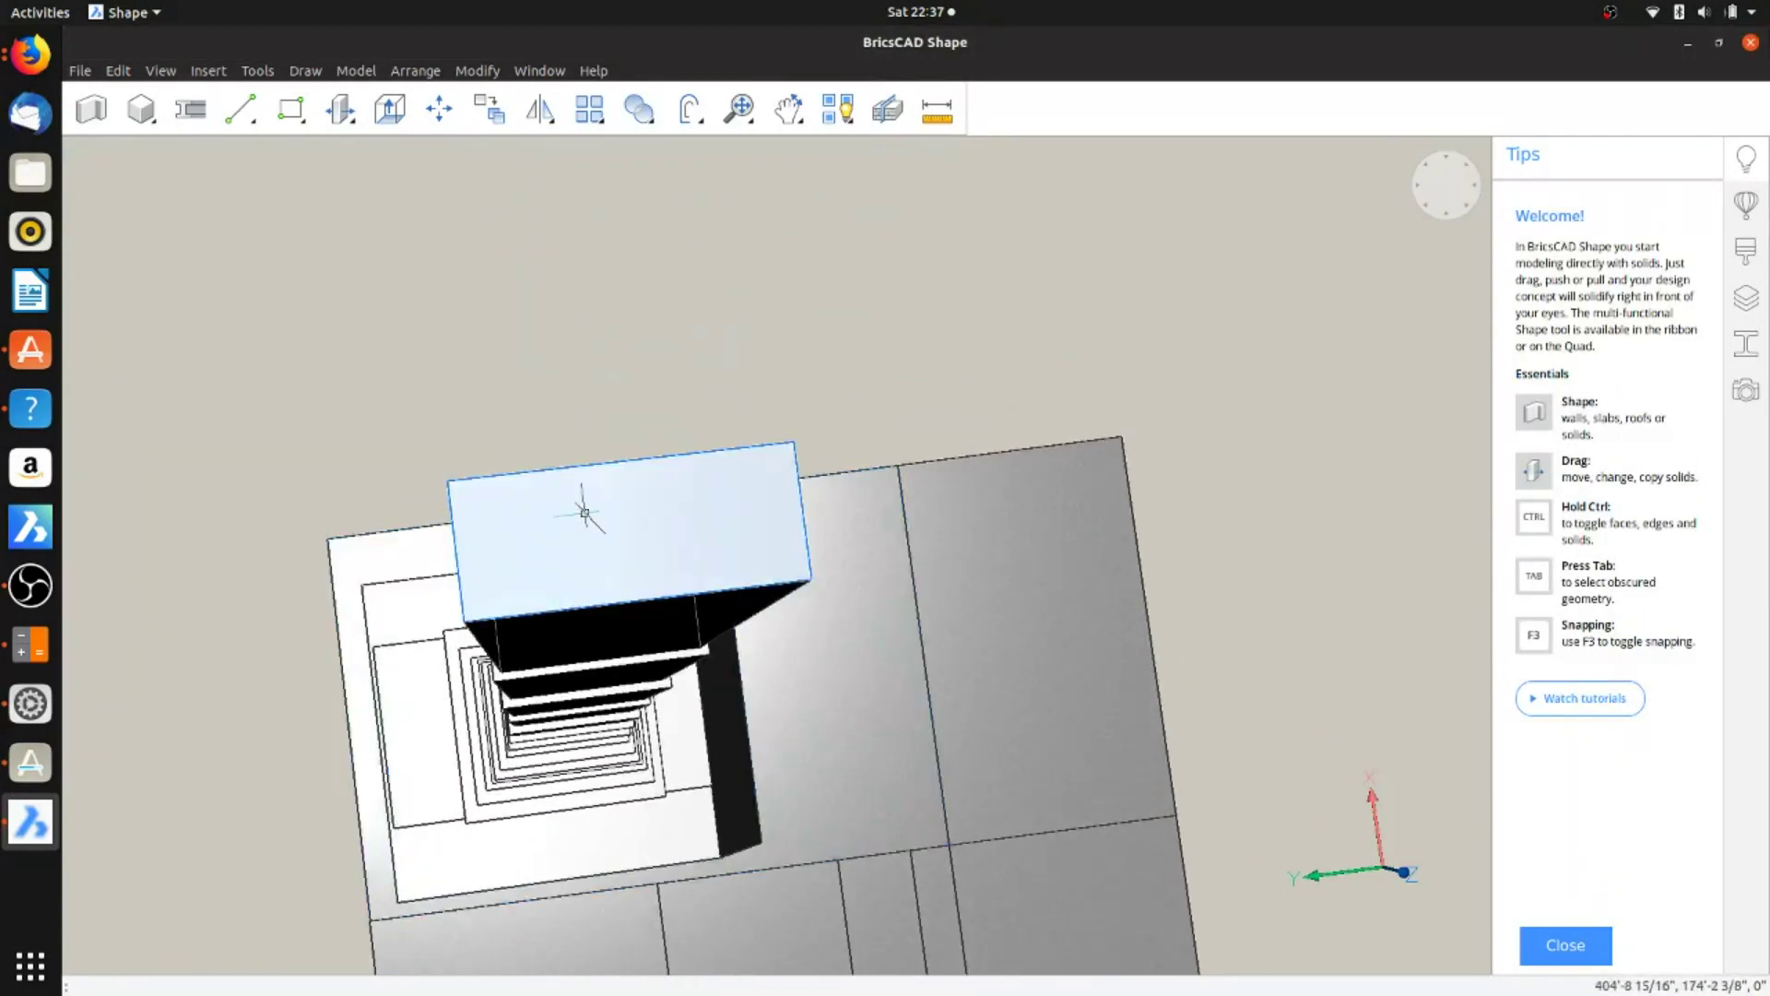
# Step: Offset the latest tier's top outline inward by a small margin and extrude the inner rectangle upward
pyautogui.moveTo(553, 528)
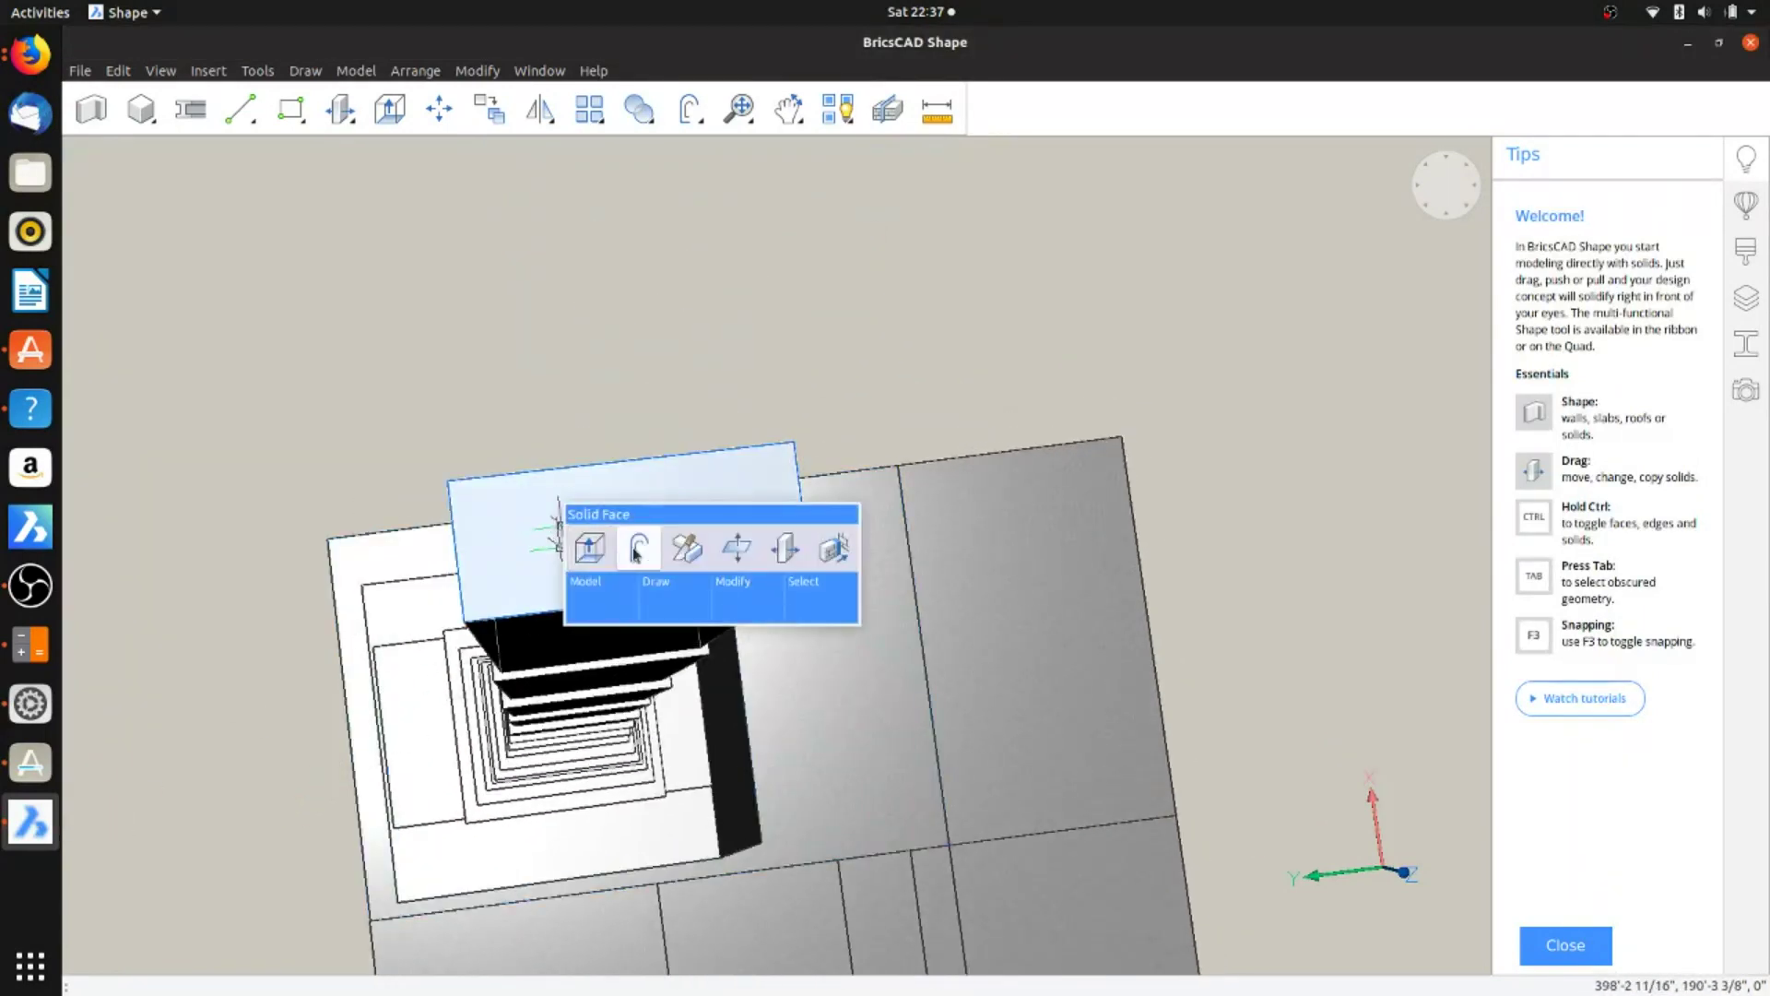
pyautogui.click(631, 554)
pyautogui.click(679, 514)
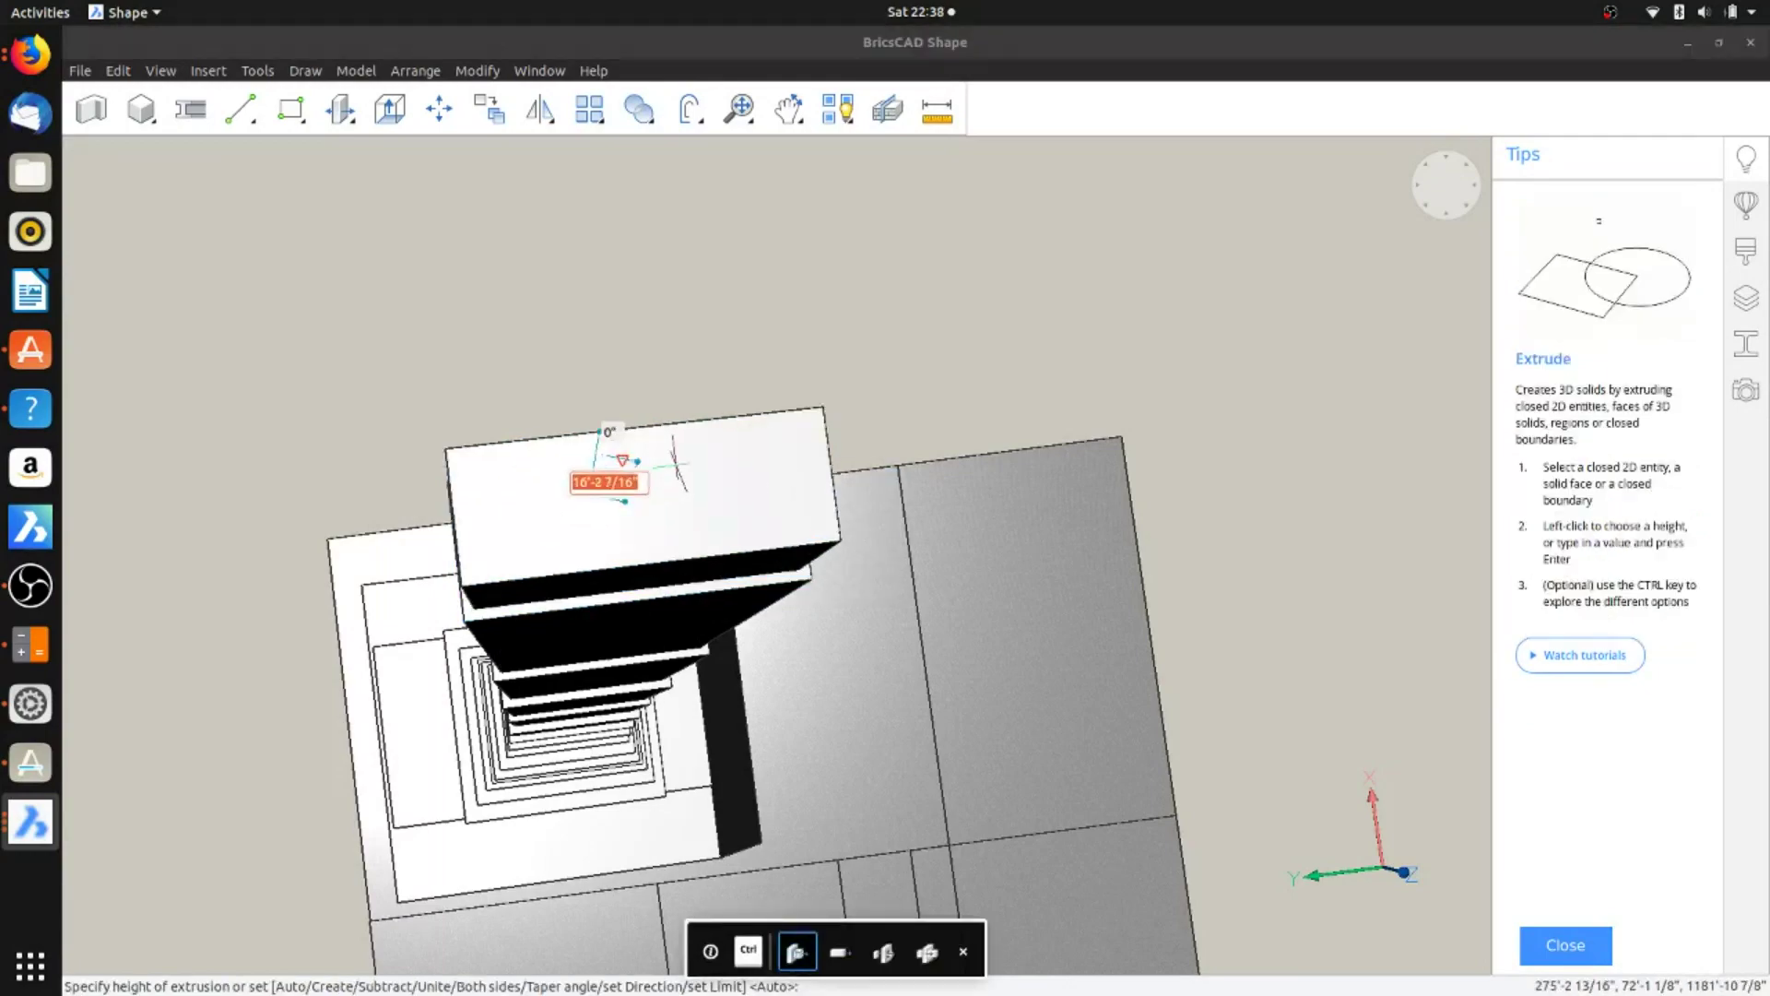
pyautogui.write('100')
pyautogui.press('Return')
pyautogui.keyDown('shift'); pyautogui.moveTo(734, 259); pyautogui.dragTo(688, 277, button='middle'); pyautogui.keyUp('shift')
pyautogui.scroll(-3, 688, 295)
pyautogui.scroll(2, 688, 369)
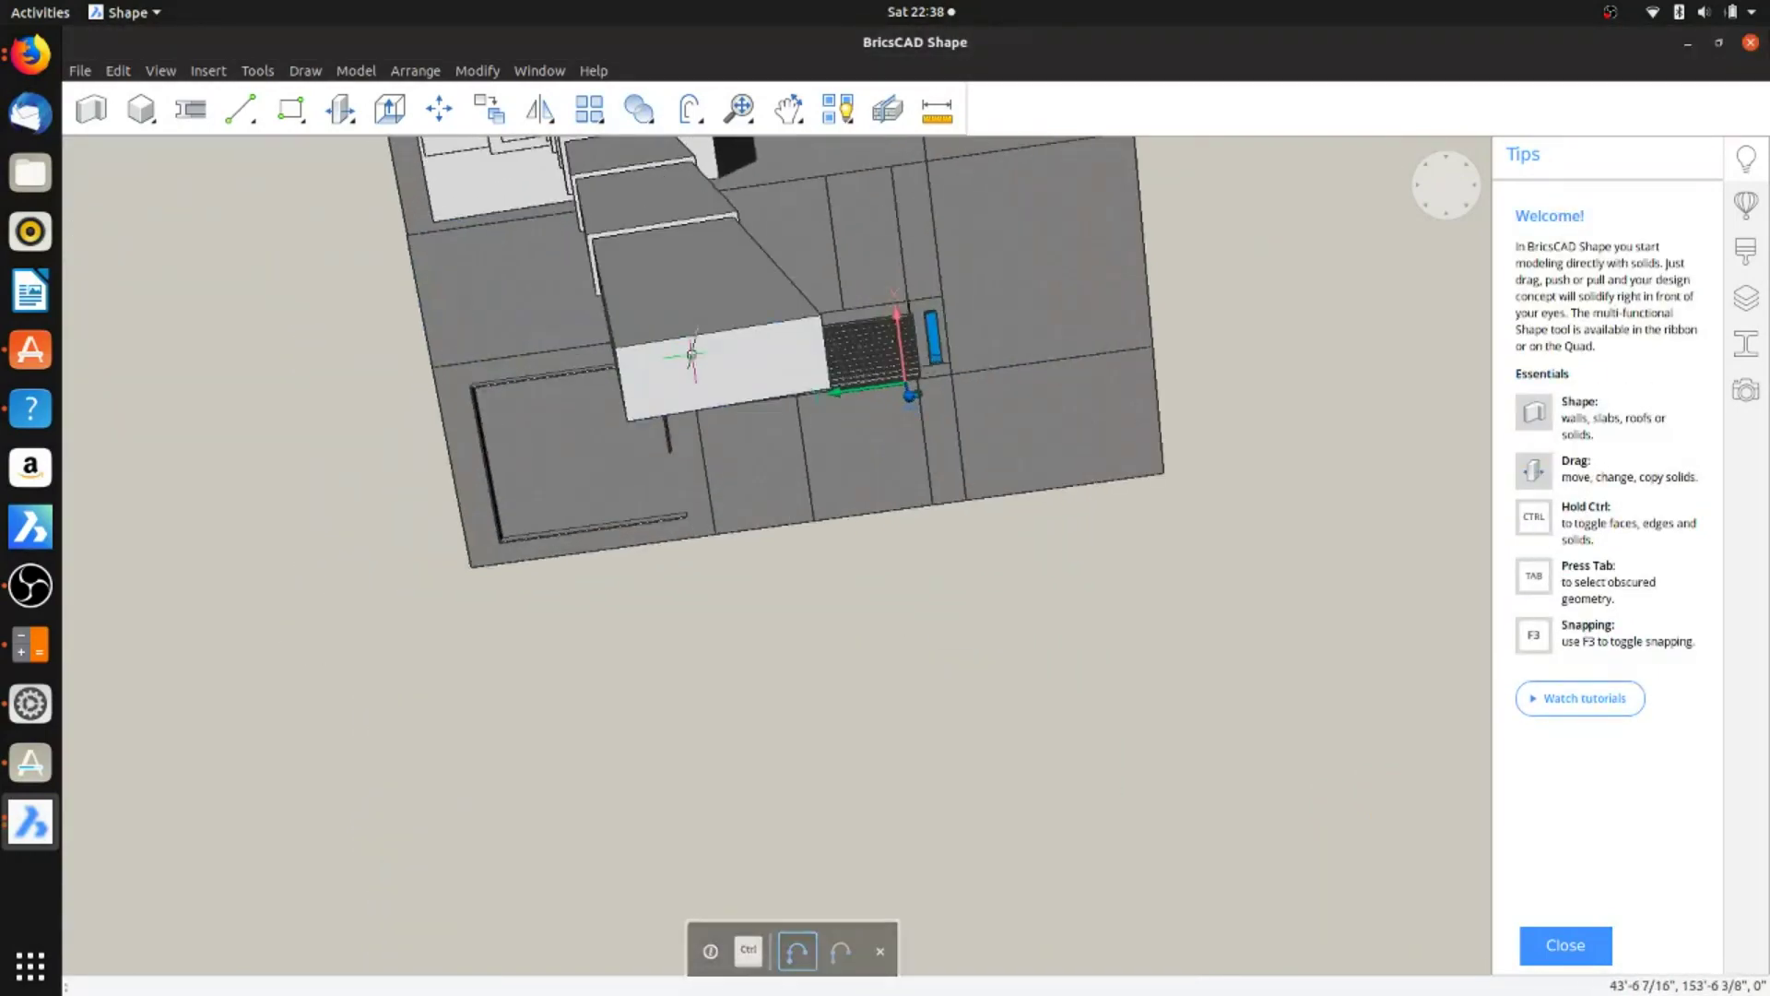
# Step: Create the next setback by offsetting the tower's narrow top face inward and extruding the inner boundary upward
pyautogui.keyDown('shift'); pyautogui.moveTo(687, 369); pyautogui.dragTo(645, 304, button='middle'); pyautogui.keyUp('shift')
pyautogui.scroll(2, 590, 334)
pyautogui.click(658, 362)
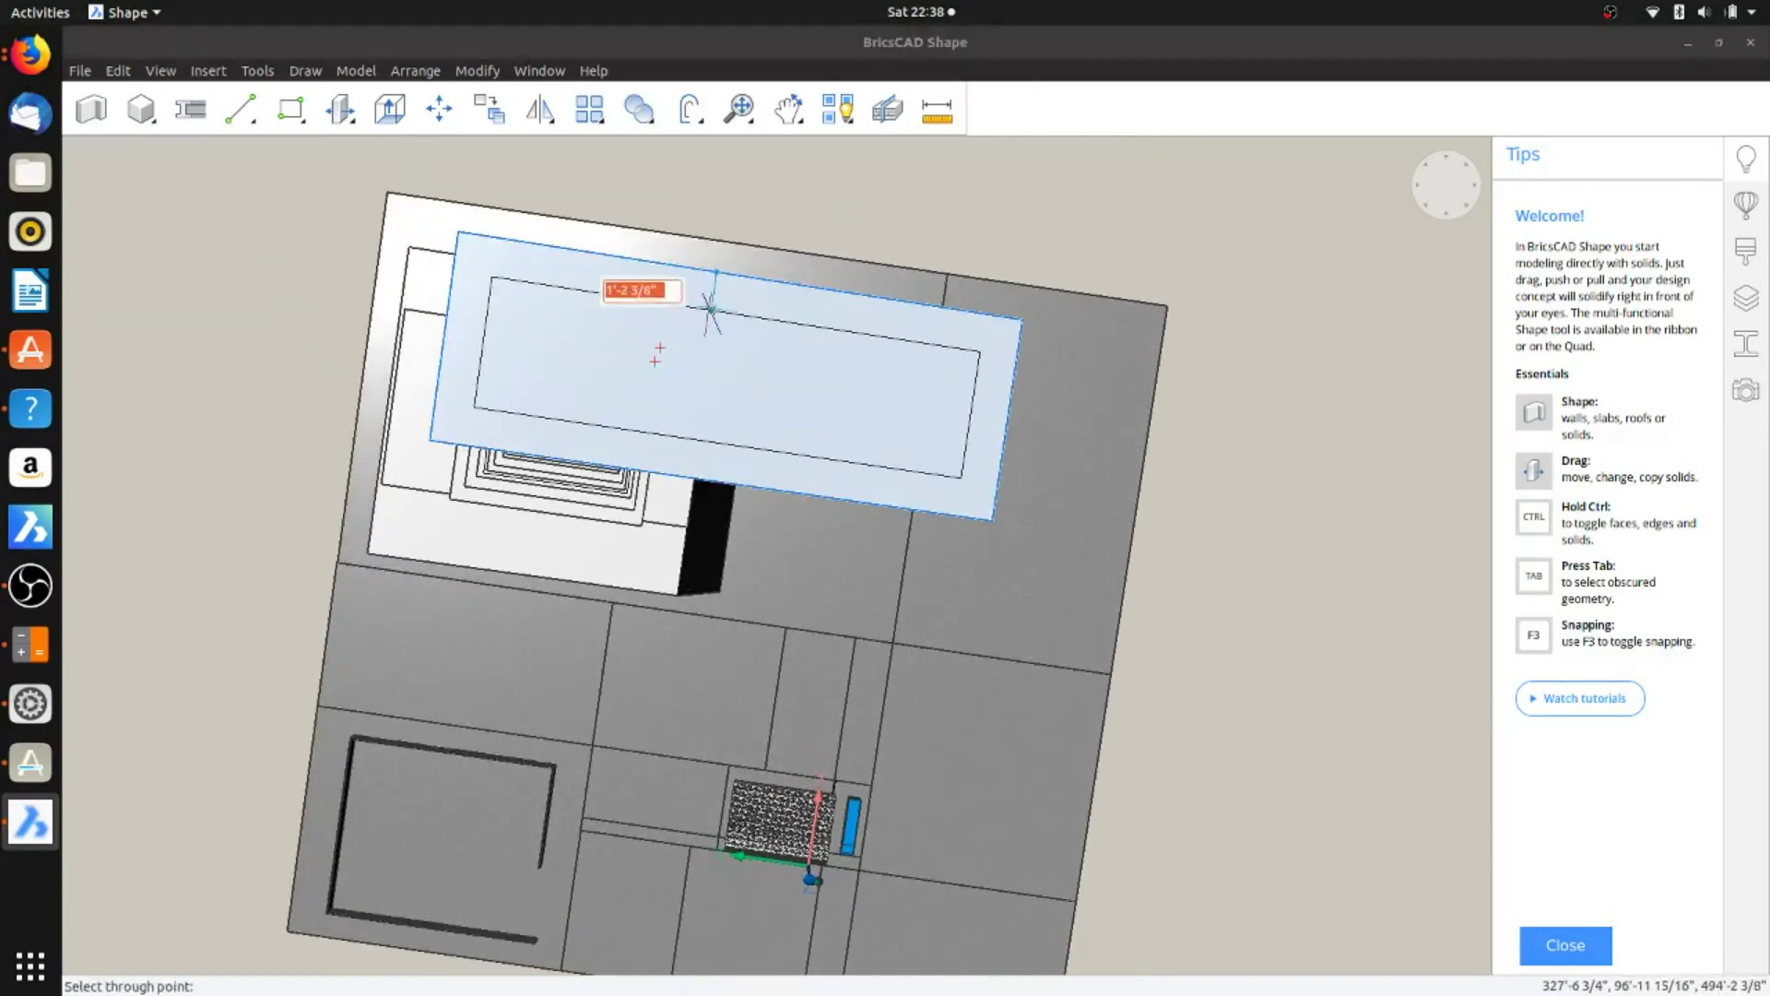
pyautogui.click(715, 293)
pyautogui.moveTo(661, 360)
pyautogui.click(695, 384)
pyautogui.write('100')
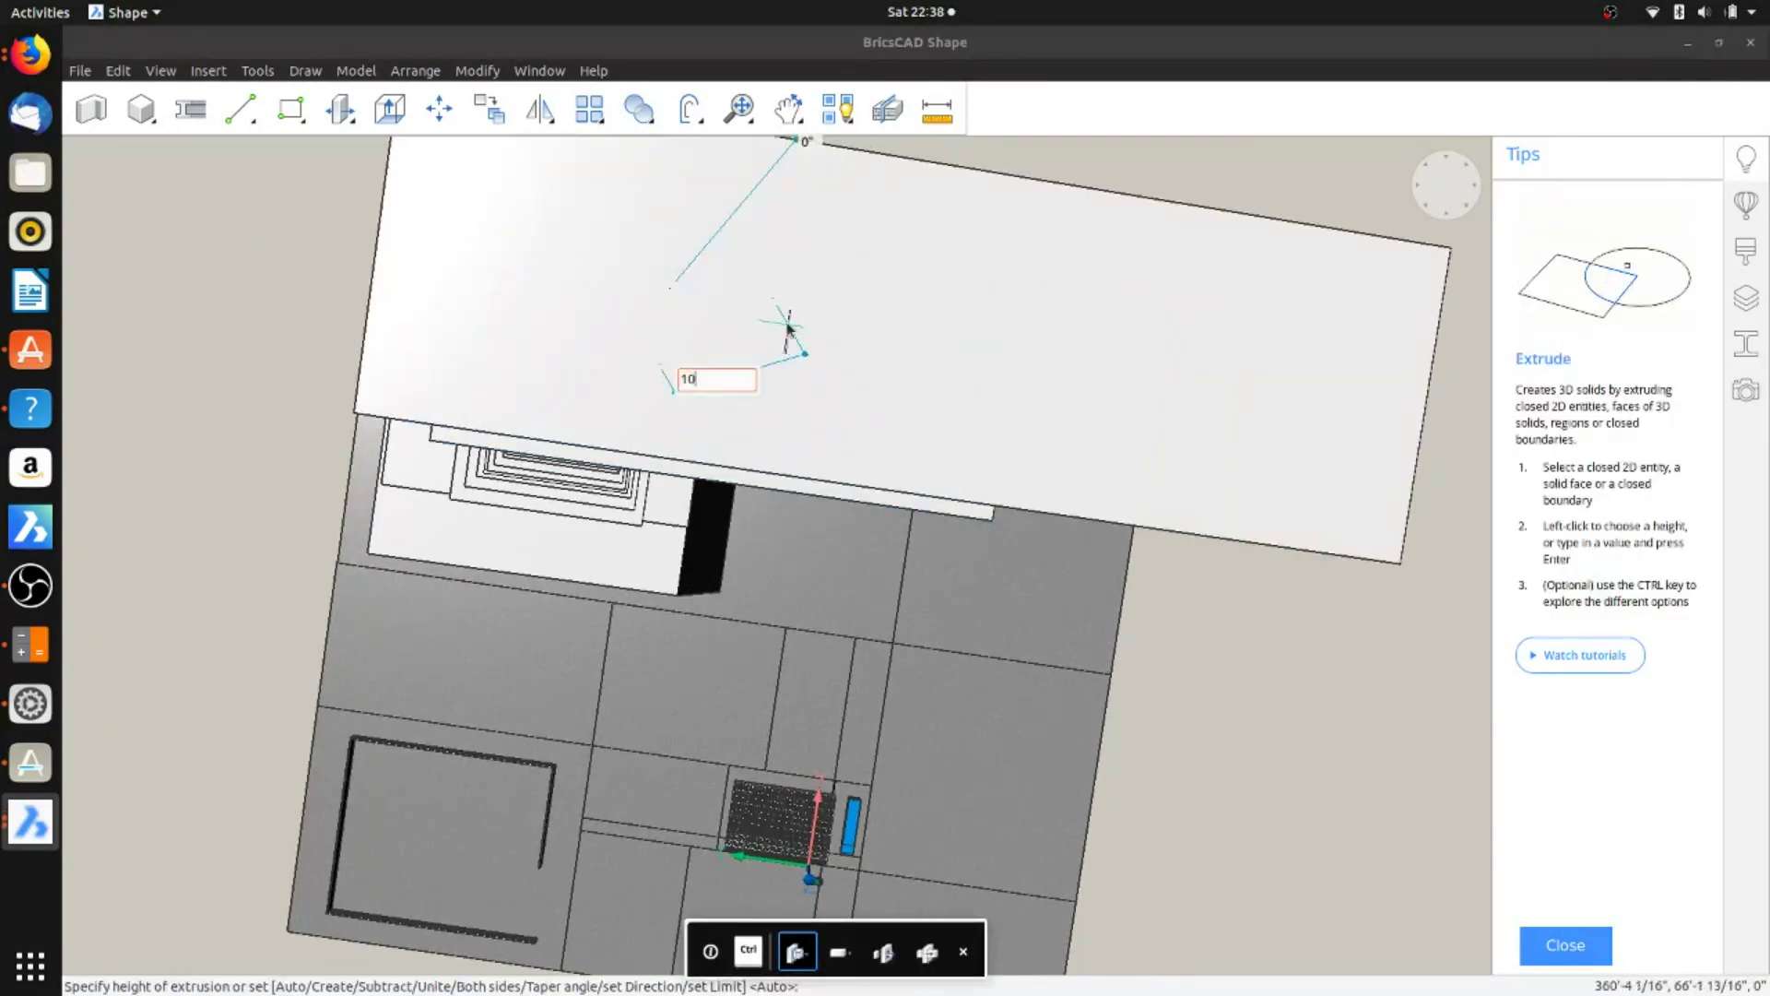
pyautogui.press('Return')
pyautogui.keyDown('shift'); pyautogui.moveTo(784, 331); pyautogui.dragTo(718, 318, button='middle'); pyautogui.keyUp('shift')
pyautogui.scroll(-3, 729, 323)
pyautogui.scroll(1, 793, 286)
# Step: Inset the tower's top face again and extrude the inner rectangle, not the surrounding ring, upward
pyautogui.click(671, 358)
pyautogui.click(698, 315)
pyautogui.moveTo(722, 325)
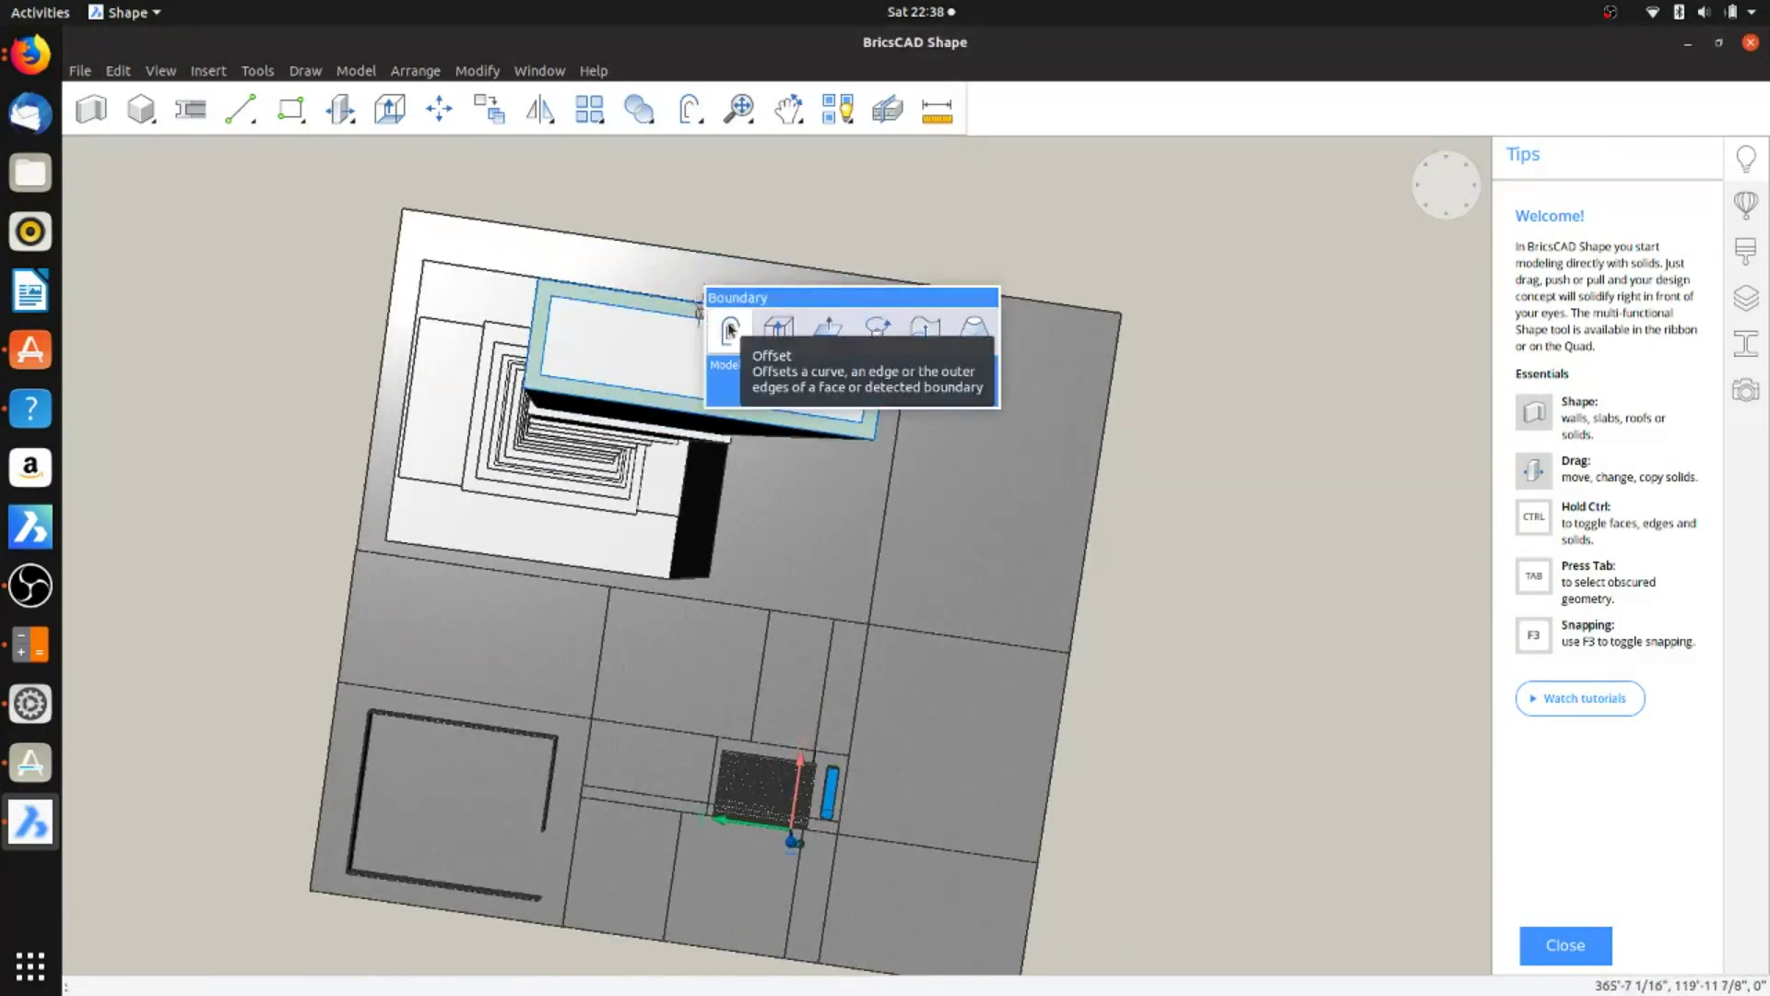
pyautogui.click(780, 332)
pyautogui.press('Escape')
pyautogui.click(805, 378)
pyautogui.click(901, 302)
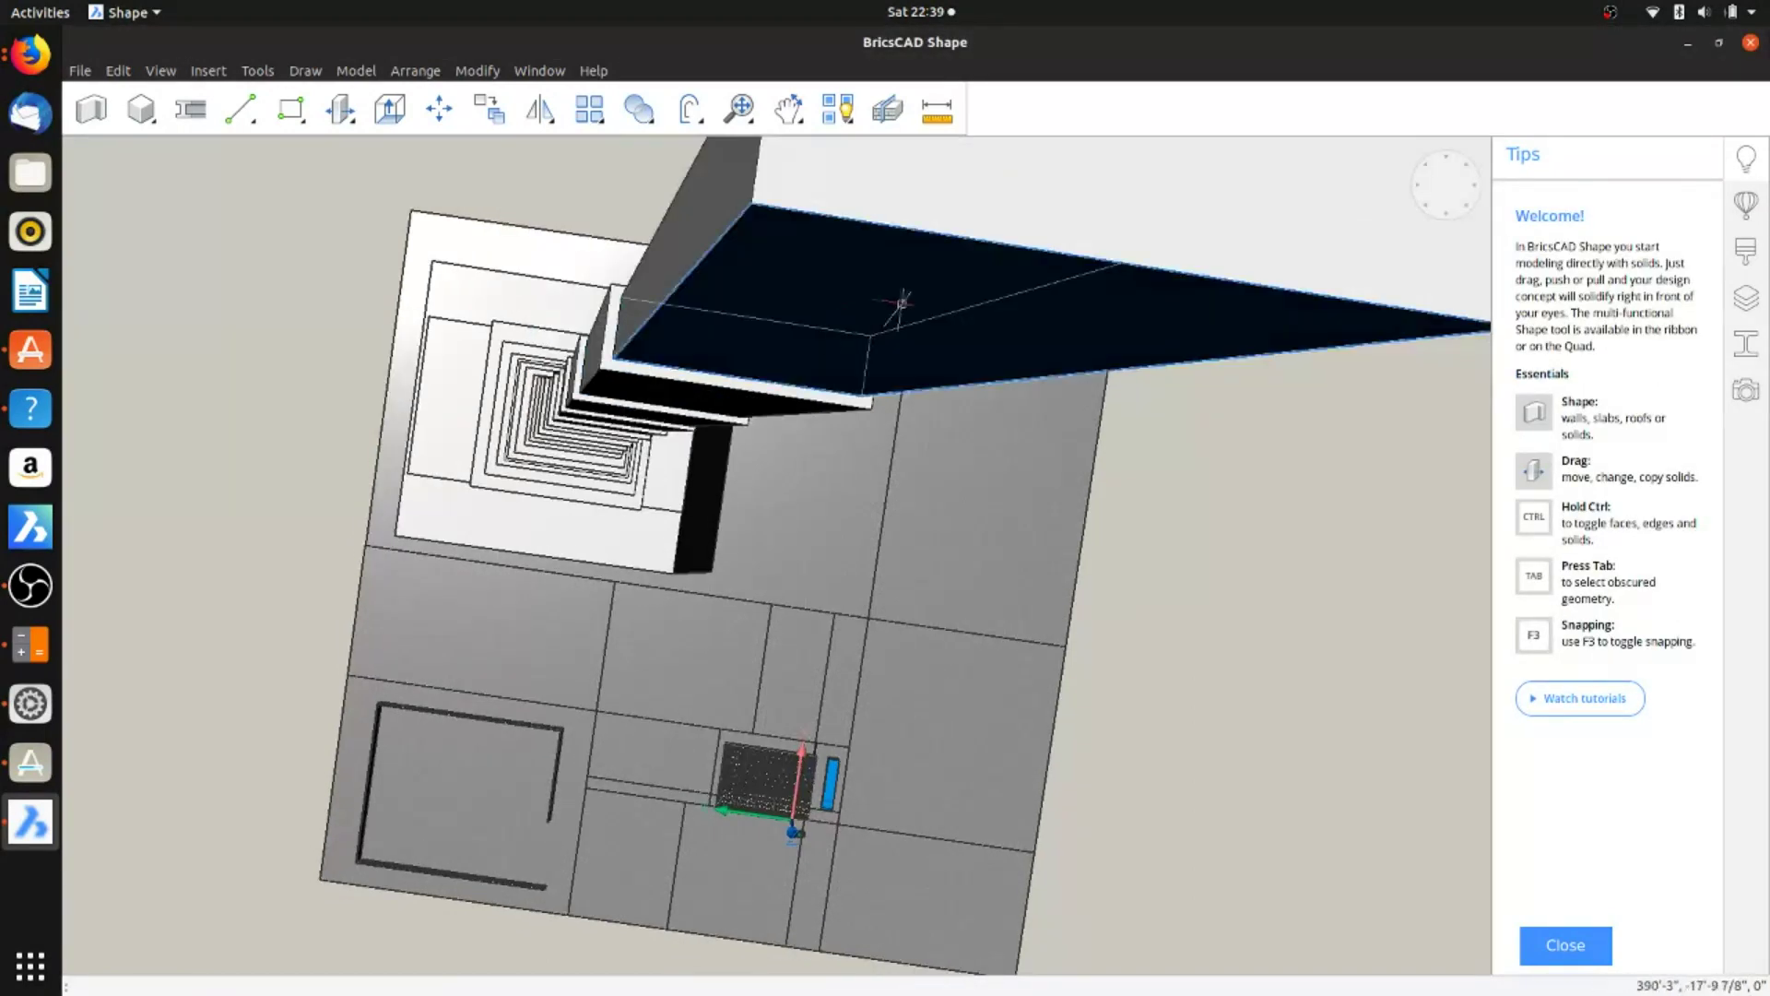
# Step: Offset the top face inward to a rectangle about 33'-0 1/16" in perimeter and extrude it upward
pyautogui.keyDown('shift'); pyautogui.moveTo(1097, 275); pyautogui.dragTo(387, 703, button='middle'); pyautogui.keyUp('shift')
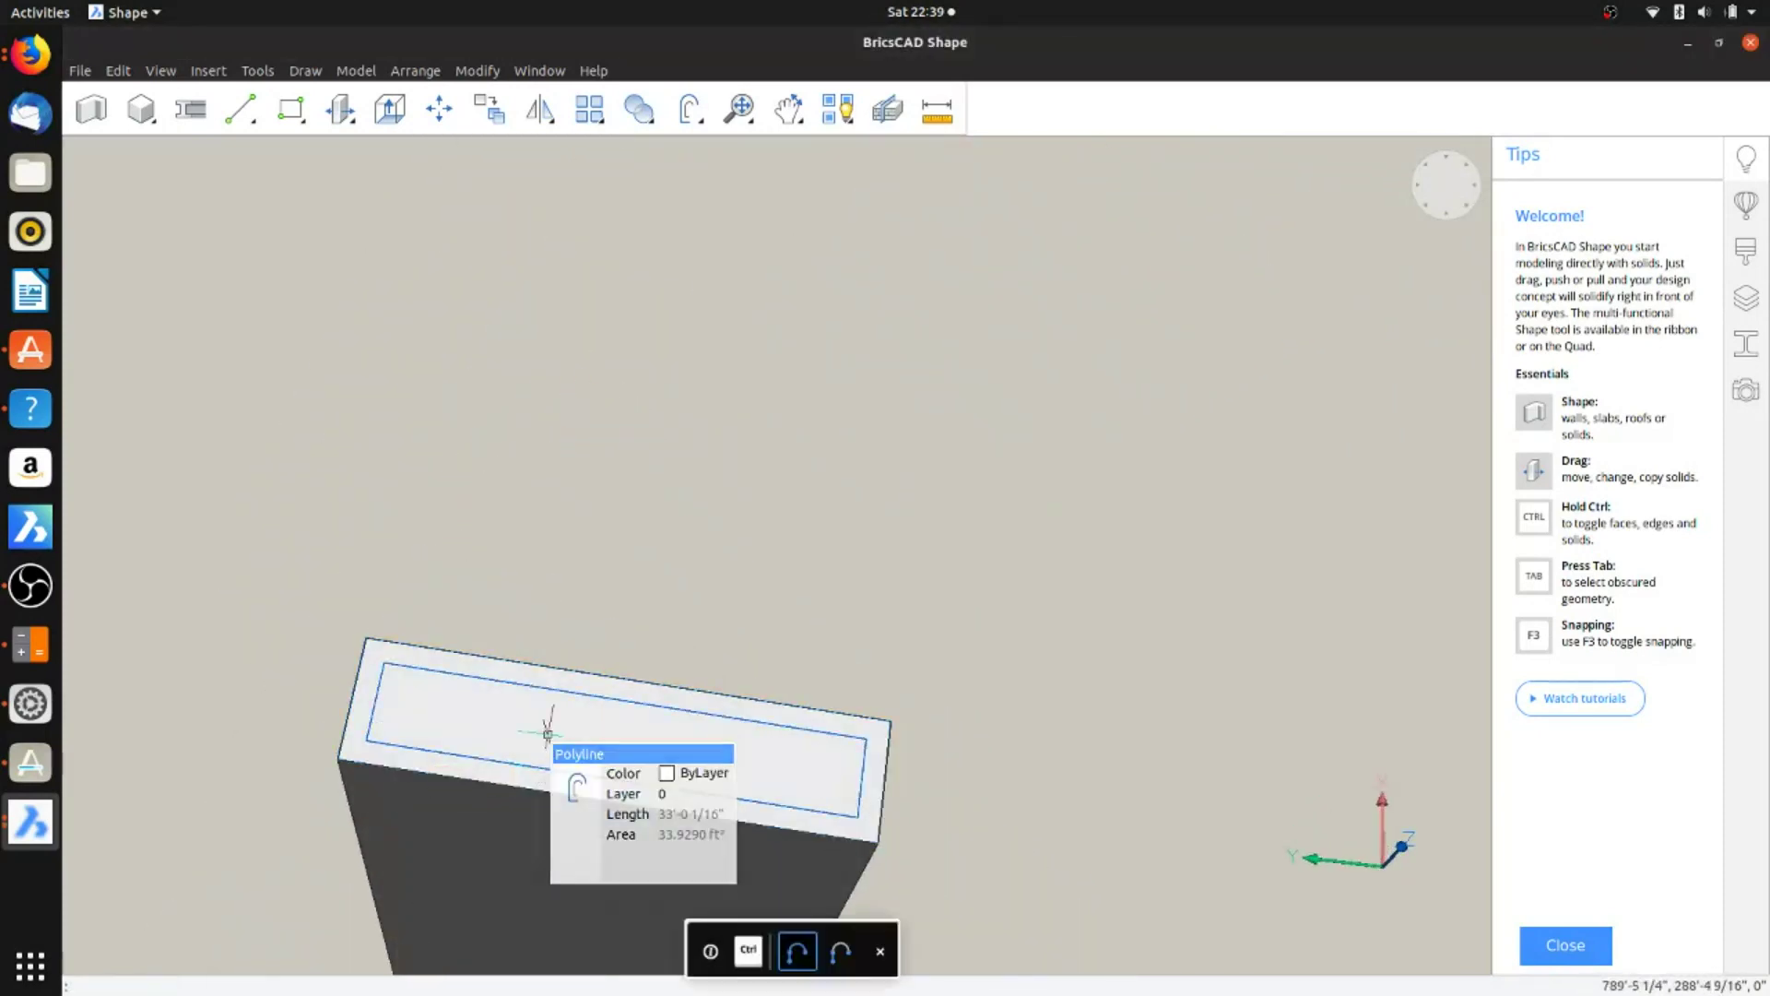
pyautogui.click(628, 747)
pyautogui.scroll(-5, 733, 470)
pyautogui.click(769, 411)
pyautogui.moveTo(773, 300); pyautogui.dragTo(651, 933, button='middle')
pyautogui.keyDown('shift'); pyautogui.moveTo(640, 707); pyautogui.dragTo(680, 682, button='middle'); pyautogui.keyUp('shift')
pyautogui.scroll(2, 679, 664)
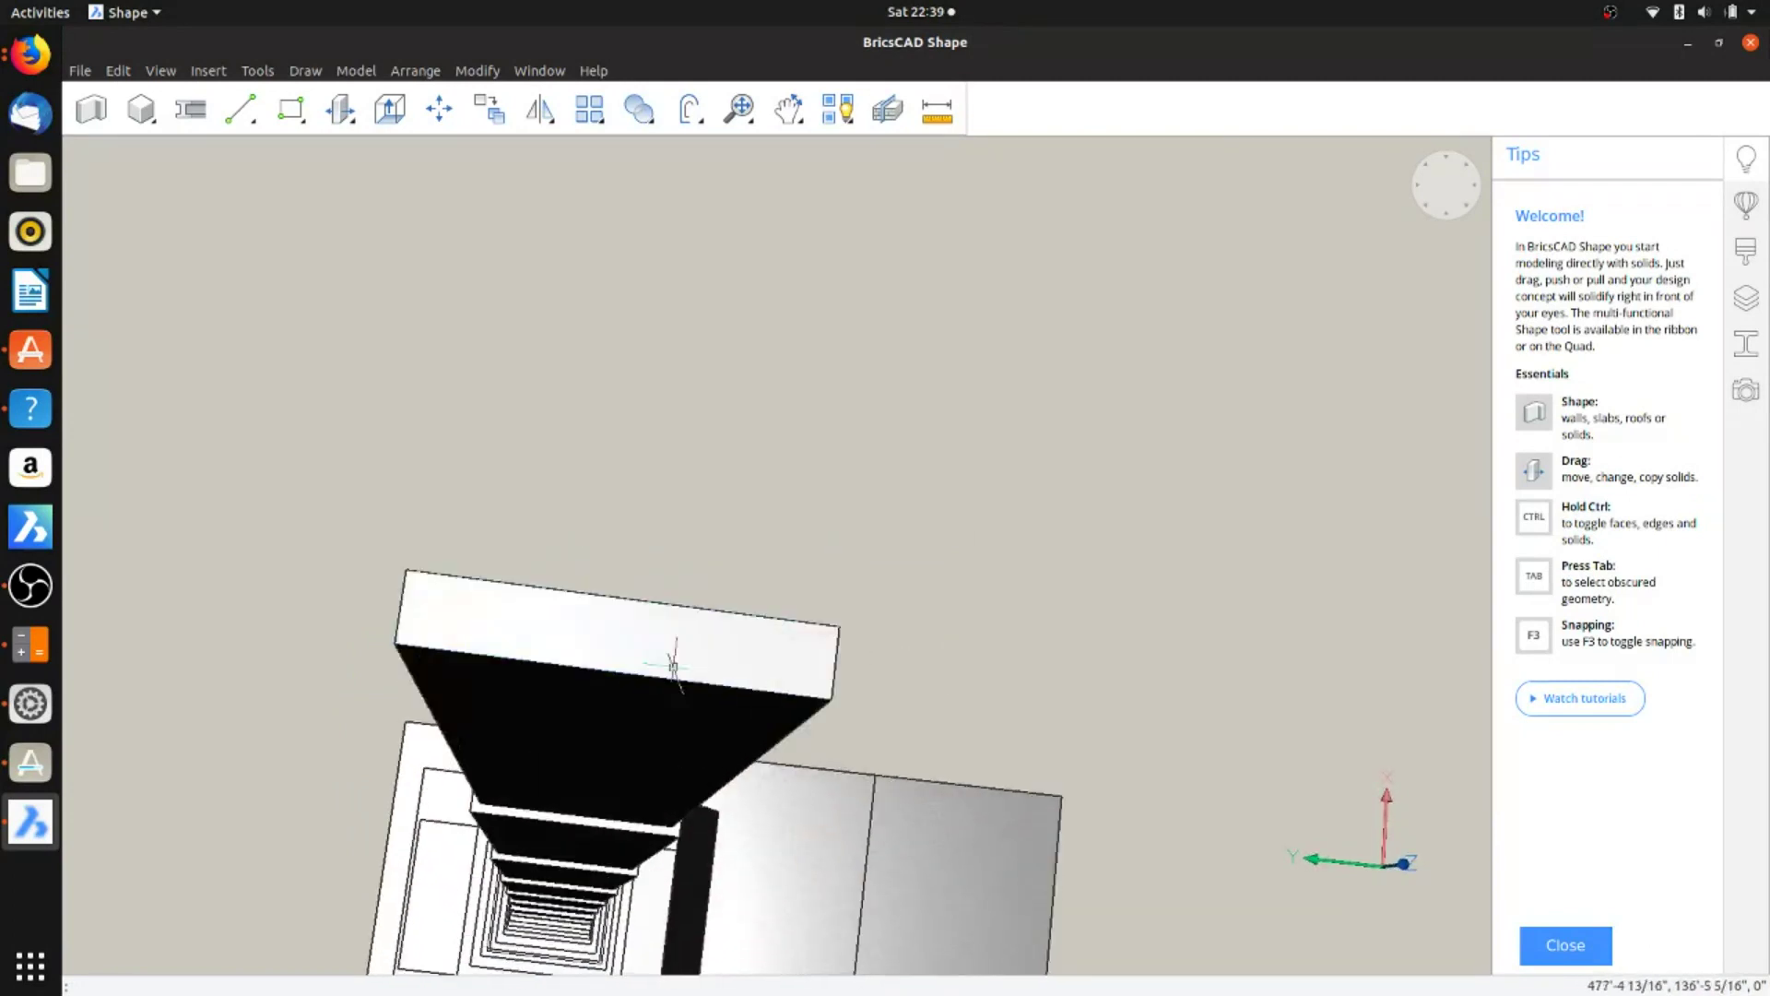
pyautogui.scroll(2, 680, 639)
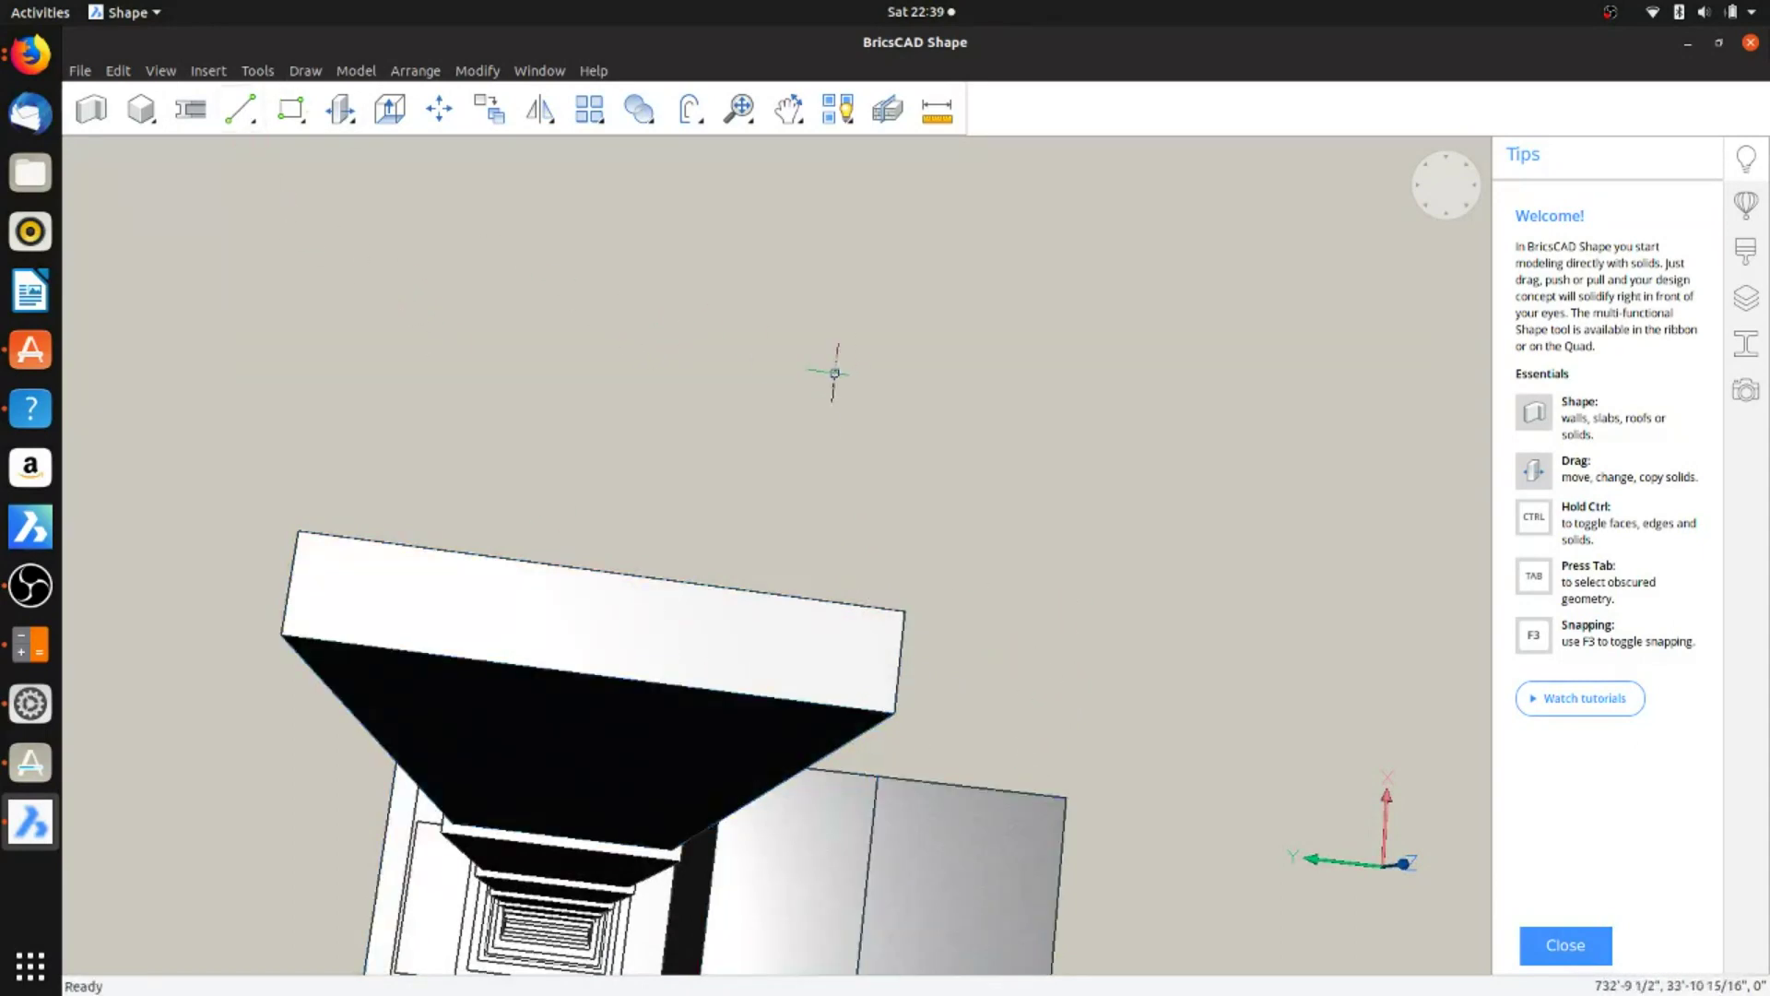
# Step: Model a tall, slender square pyramid as a spire at one end of the tower's top face, nearly spanning the face's width
pyautogui.click(162, 123)
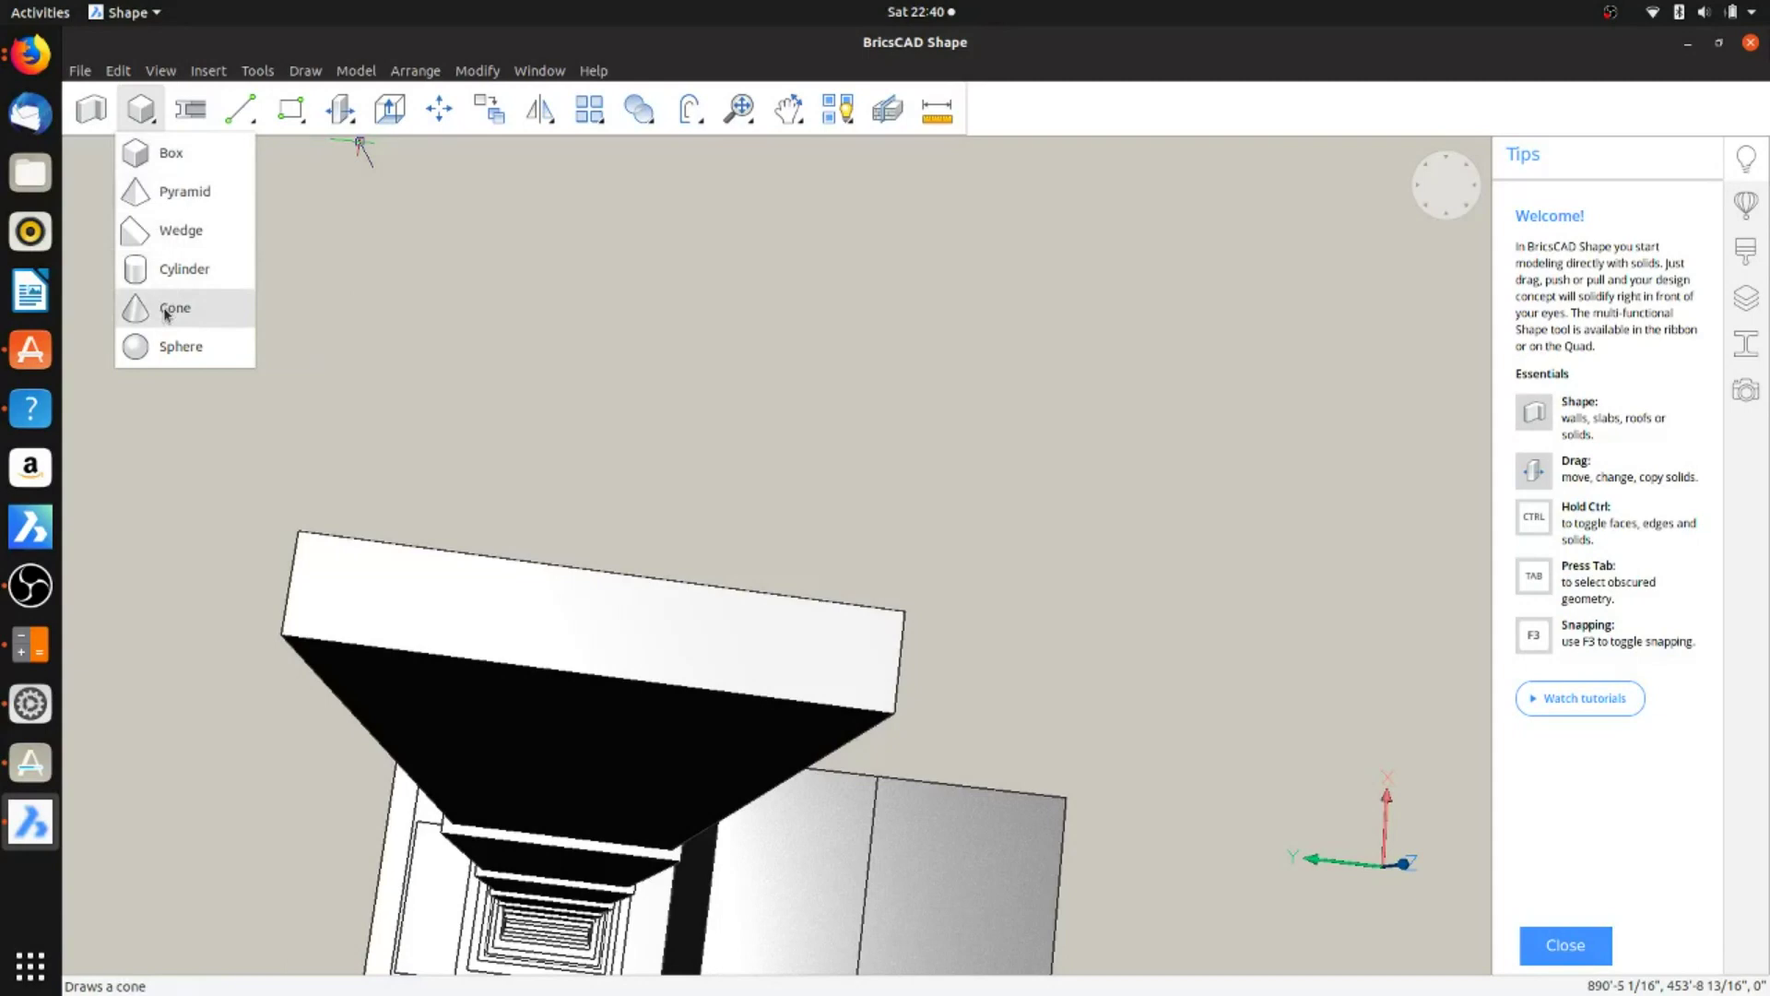
pyautogui.click(138, 195)
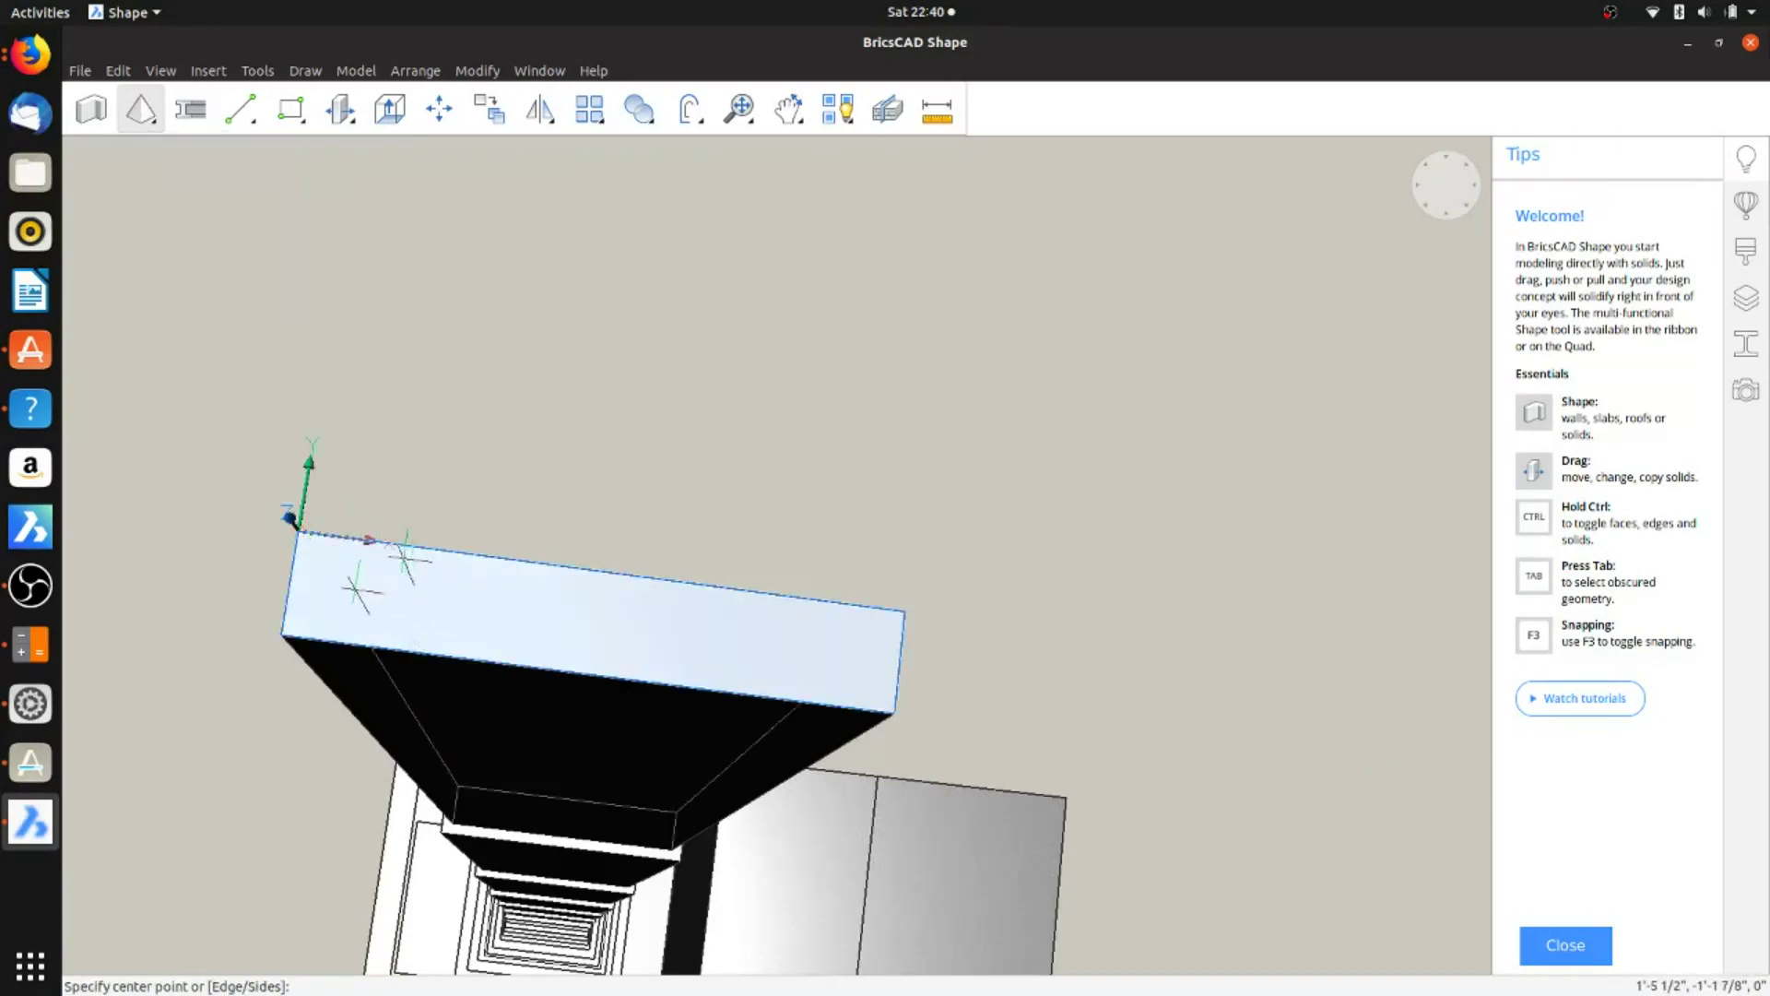
pyautogui.click(356, 590)
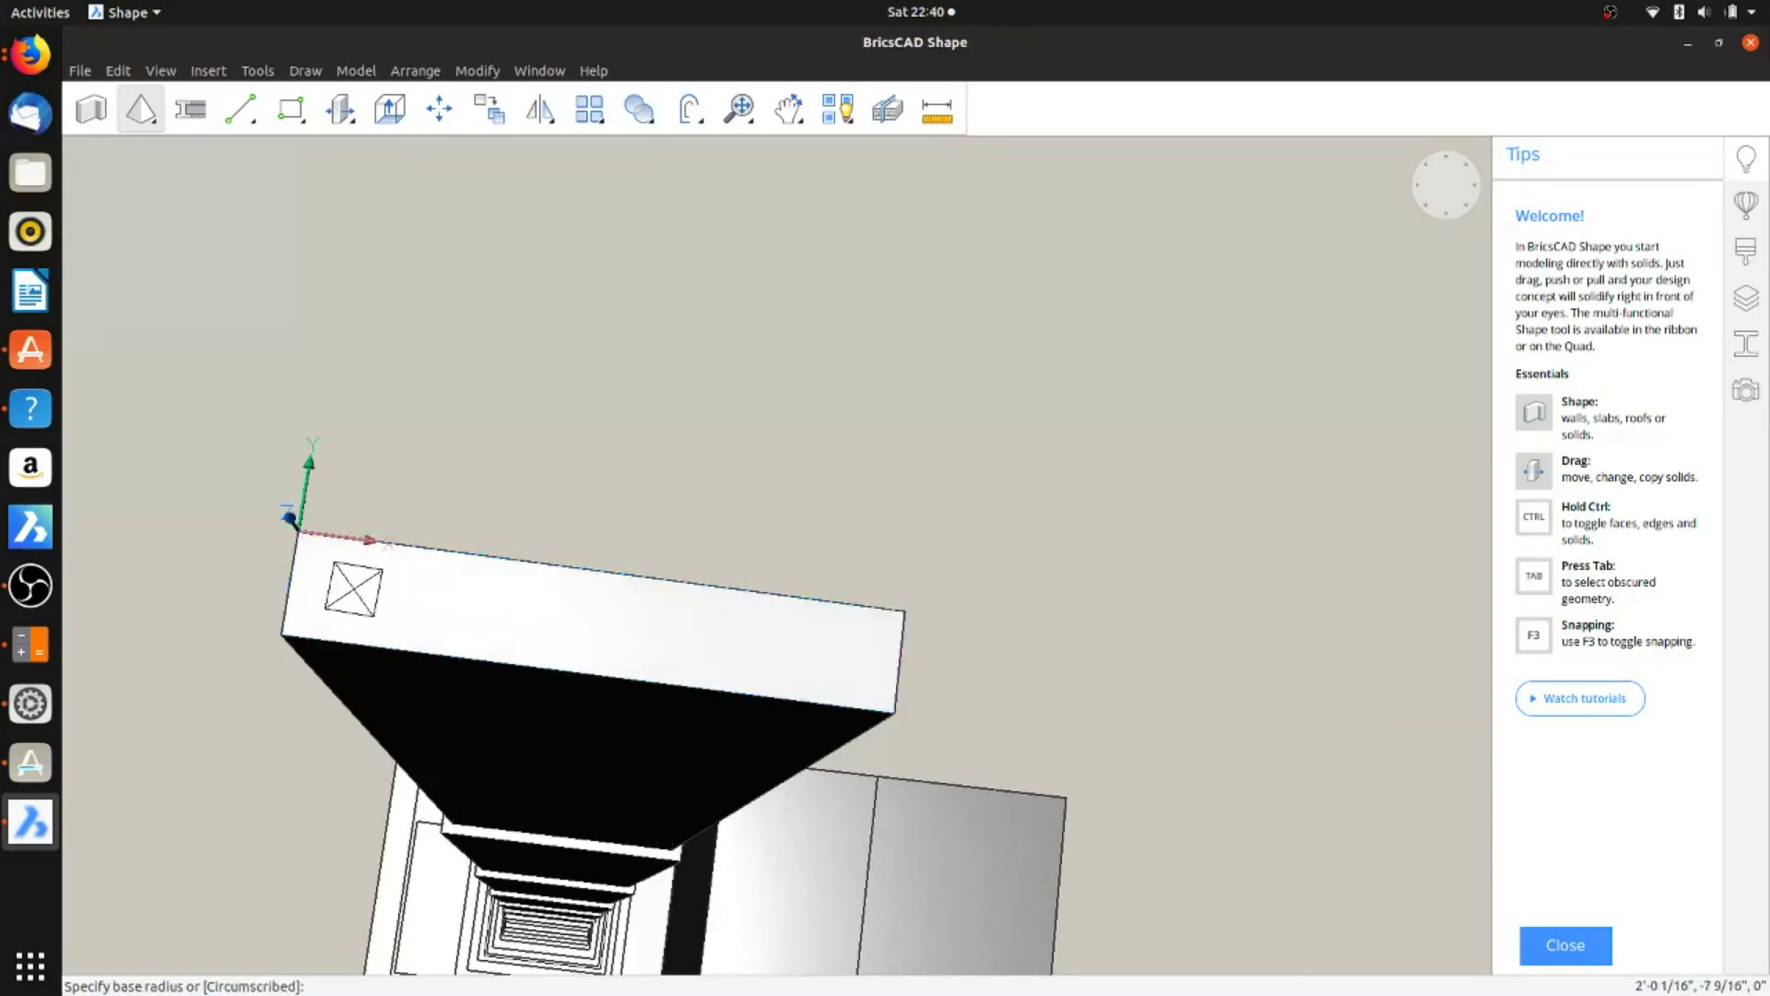
pyautogui.click(362, 538)
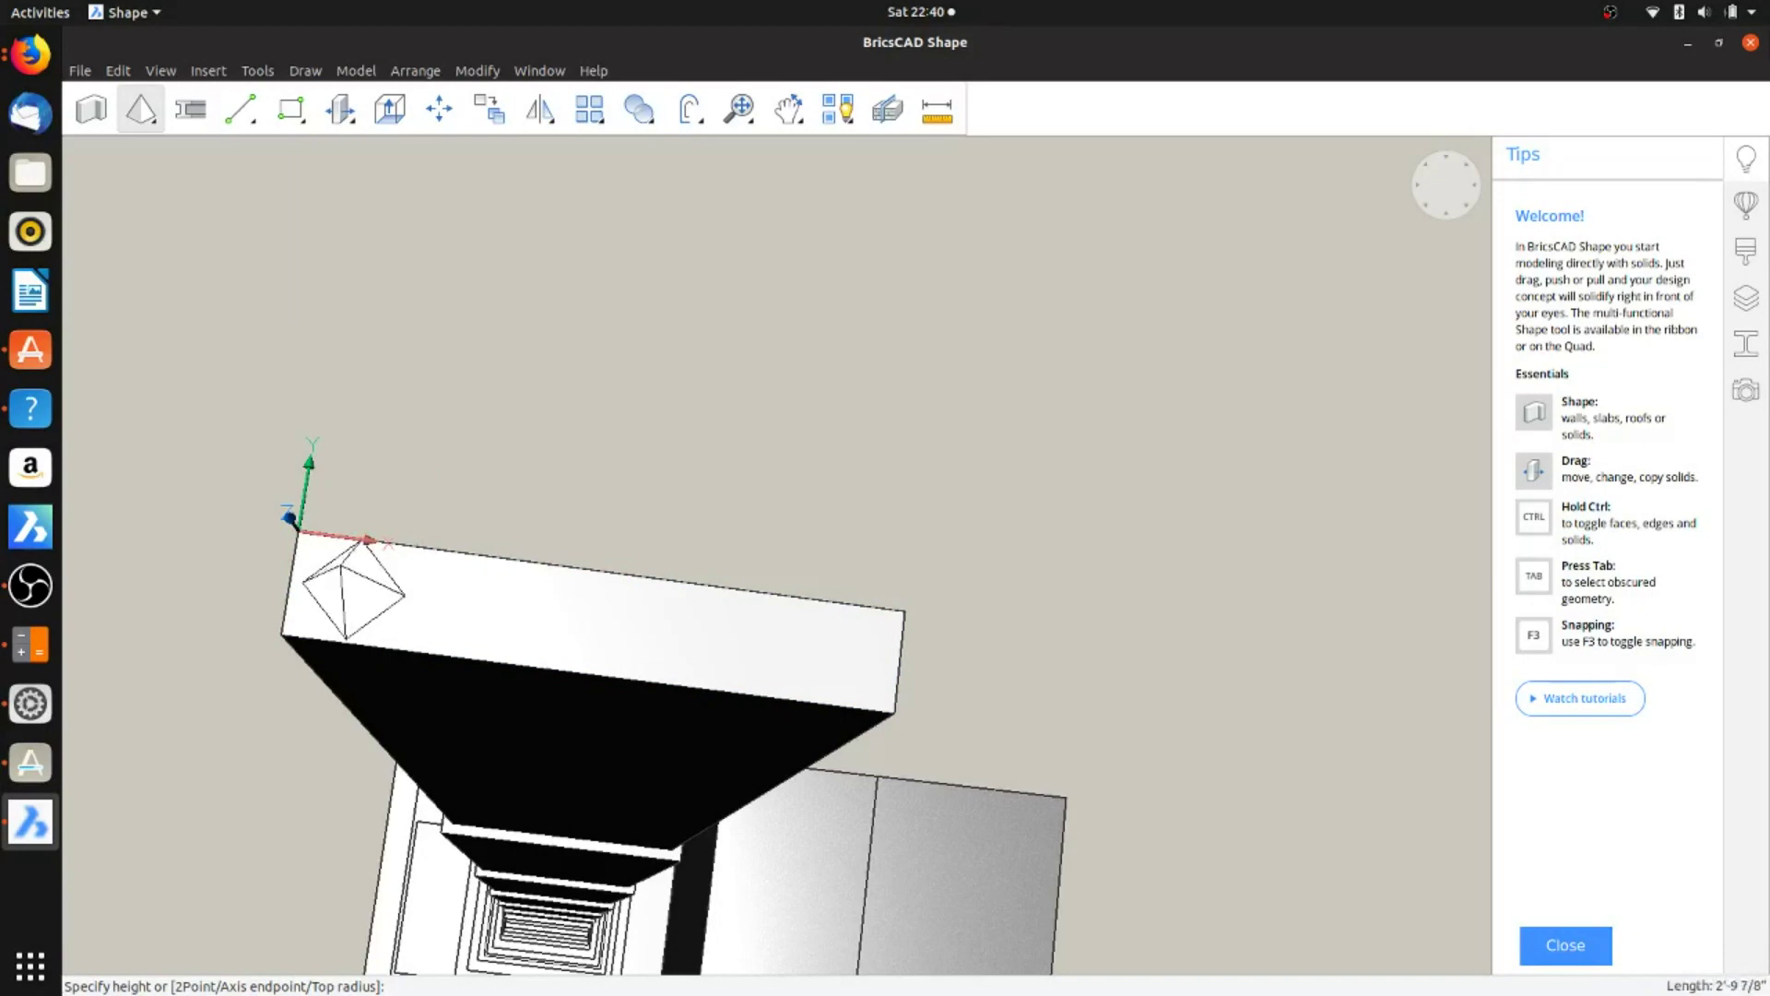
pyautogui.click(293, 178)
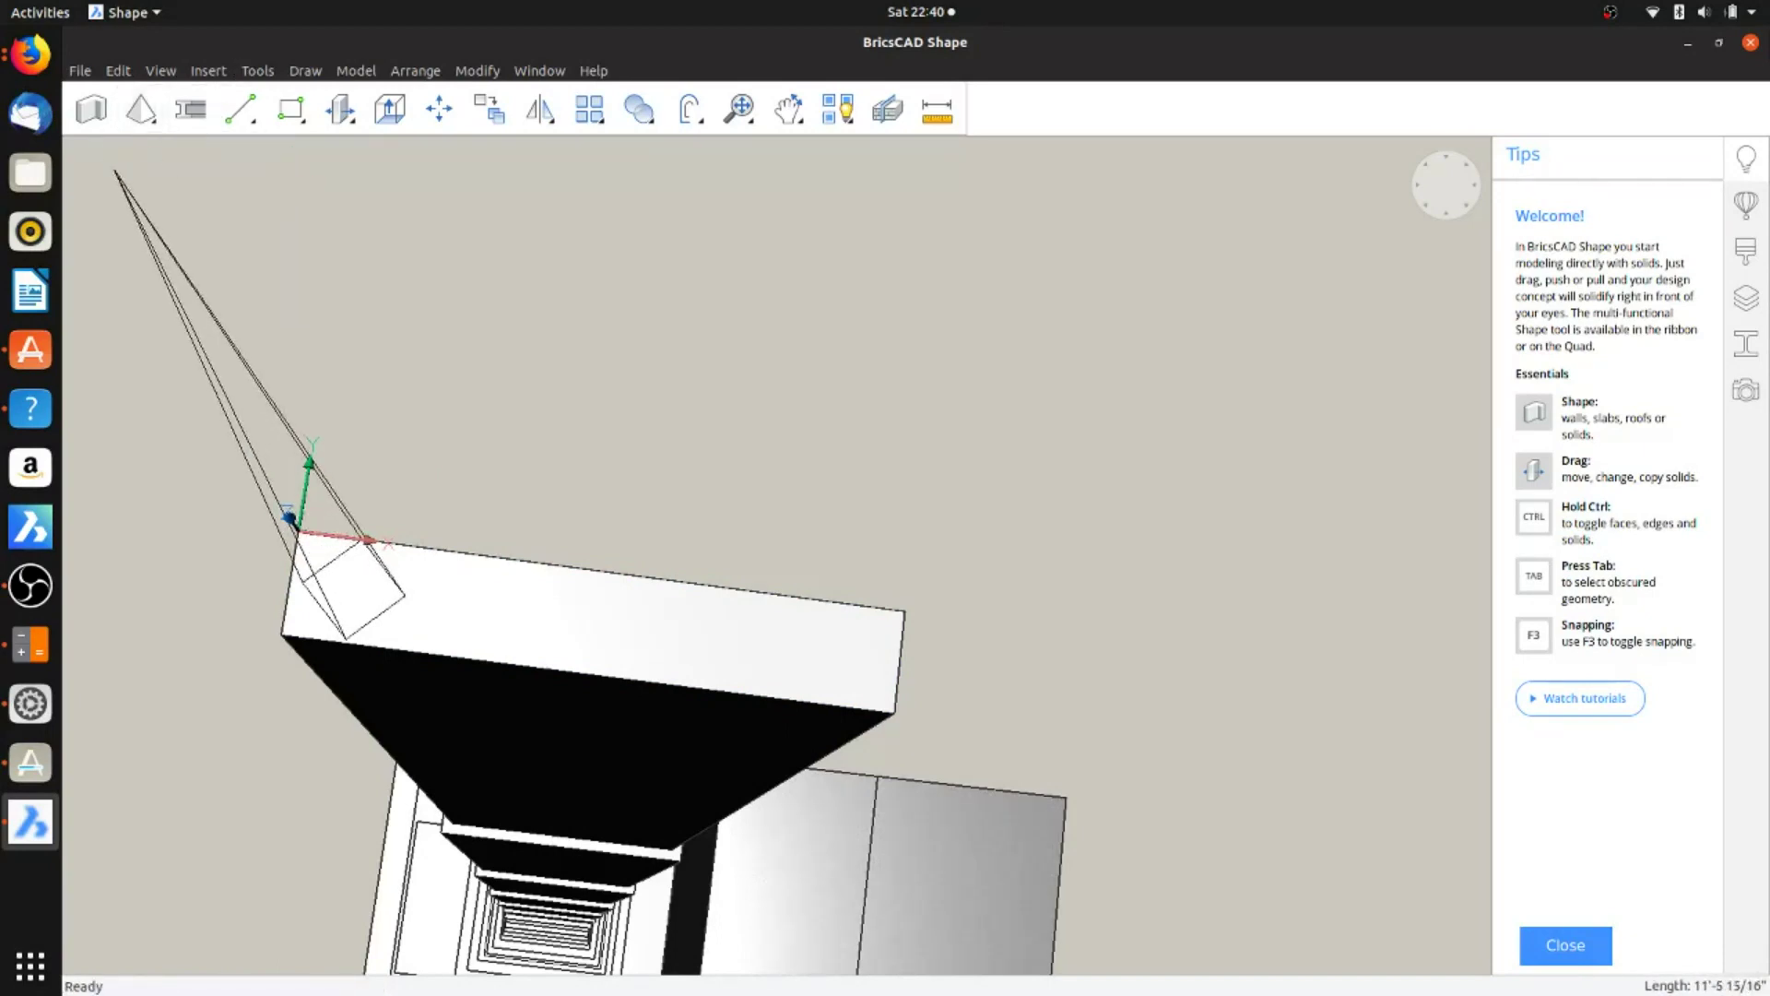
pyautogui.click(132, 154)
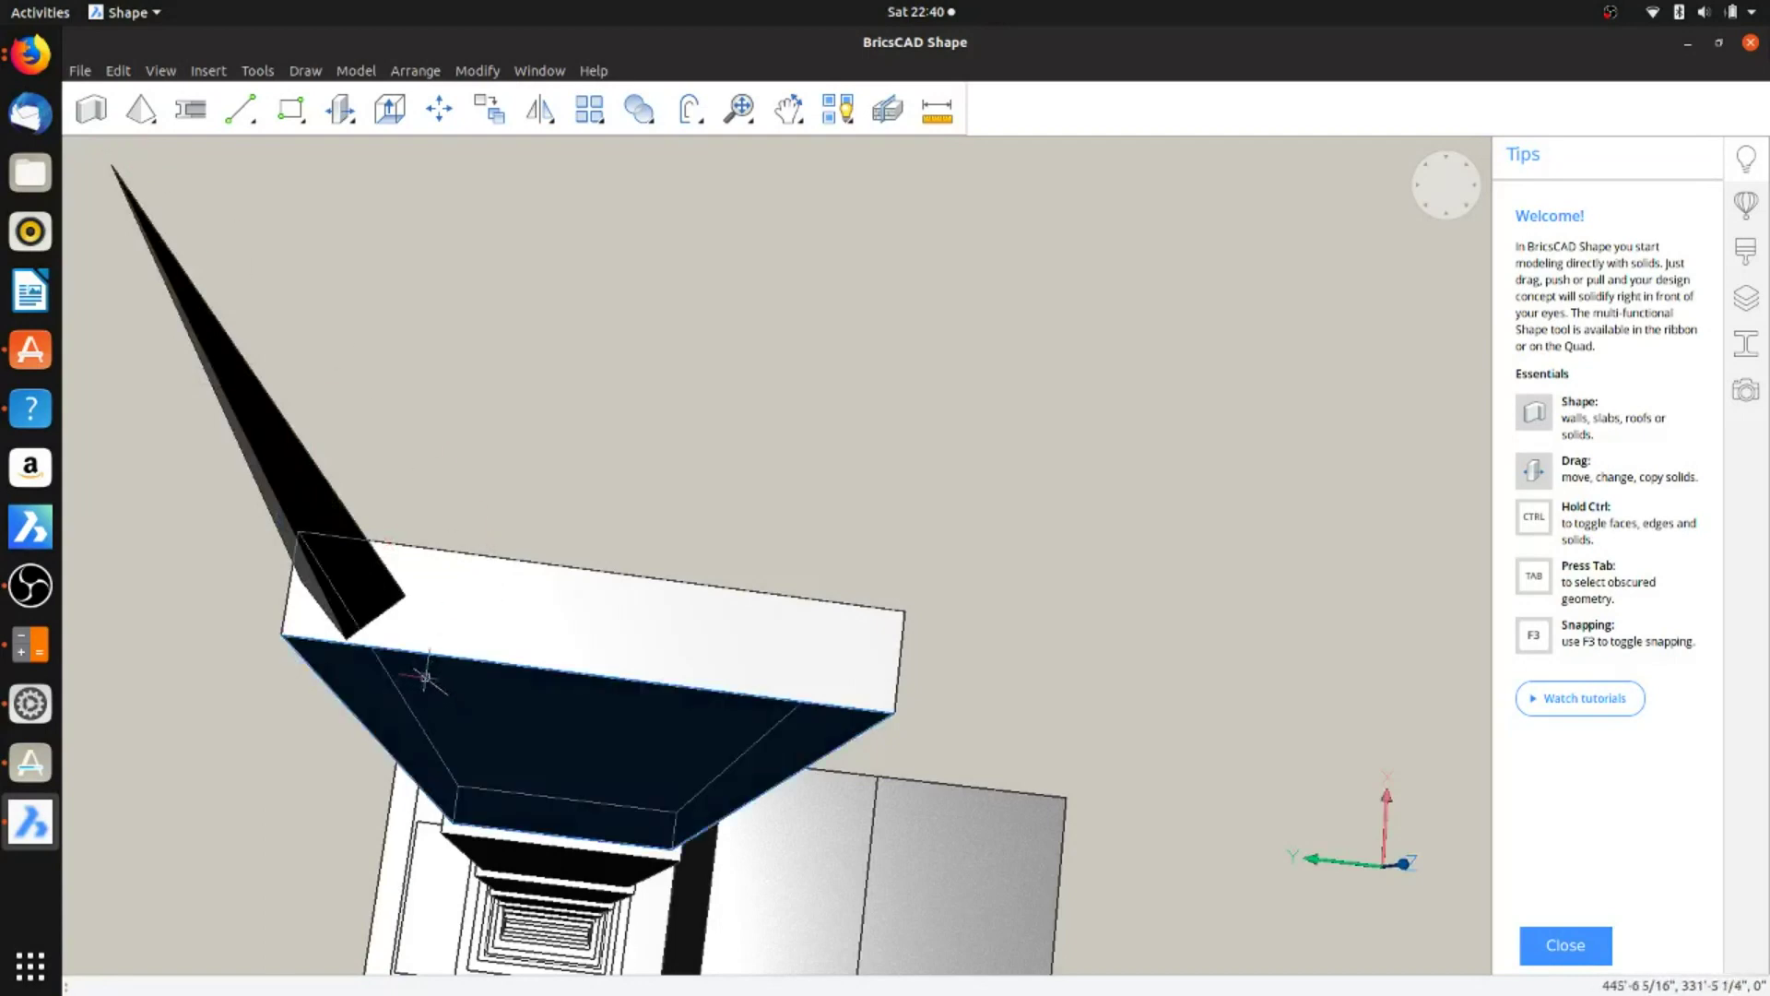
pyautogui.keyDown('shift'); pyautogui.moveTo(423, 608); pyautogui.dragTo(473, 569, button='middle'); pyautogui.keyUp('shift')
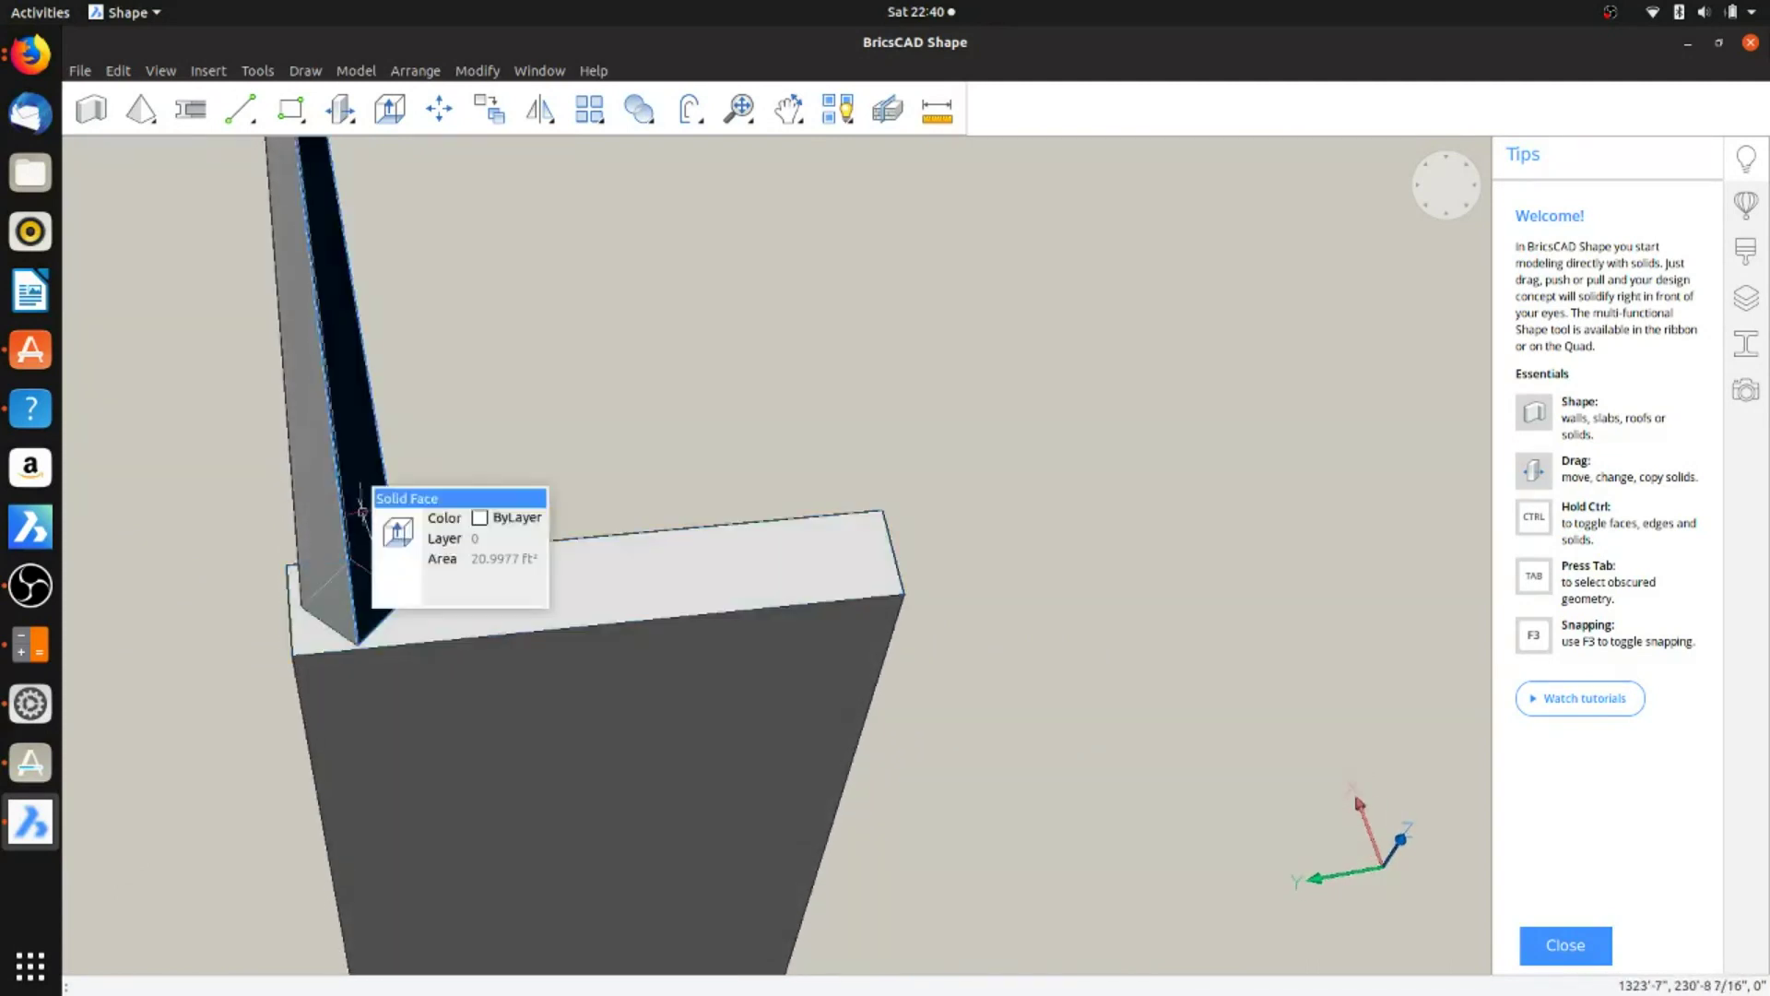
# Step: Copy the tapered spike to the opposite end of the tower's narrow top face
pyautogui.moveTo(386, 537)
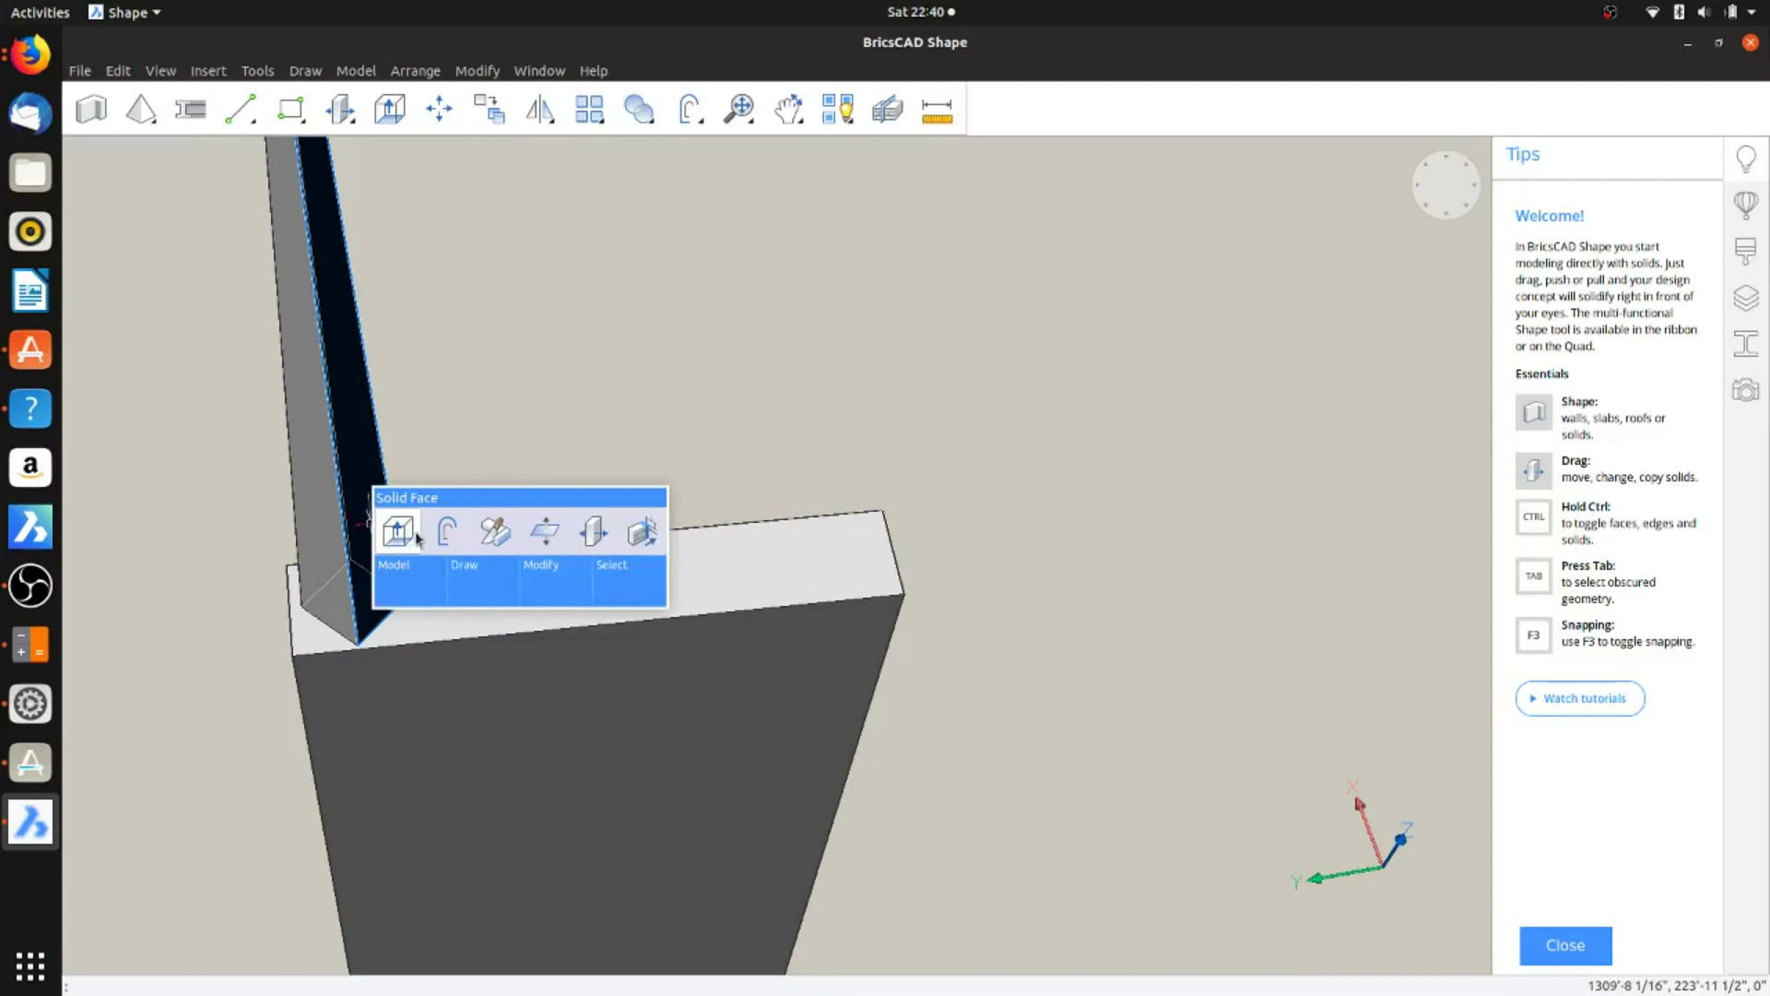
pyautogui.keyDown('shift'); pyautogui.moveTo(538, 542); pyautogui.dragTo(767, 347, button='middle'); pyautogui.keyUp('shift')
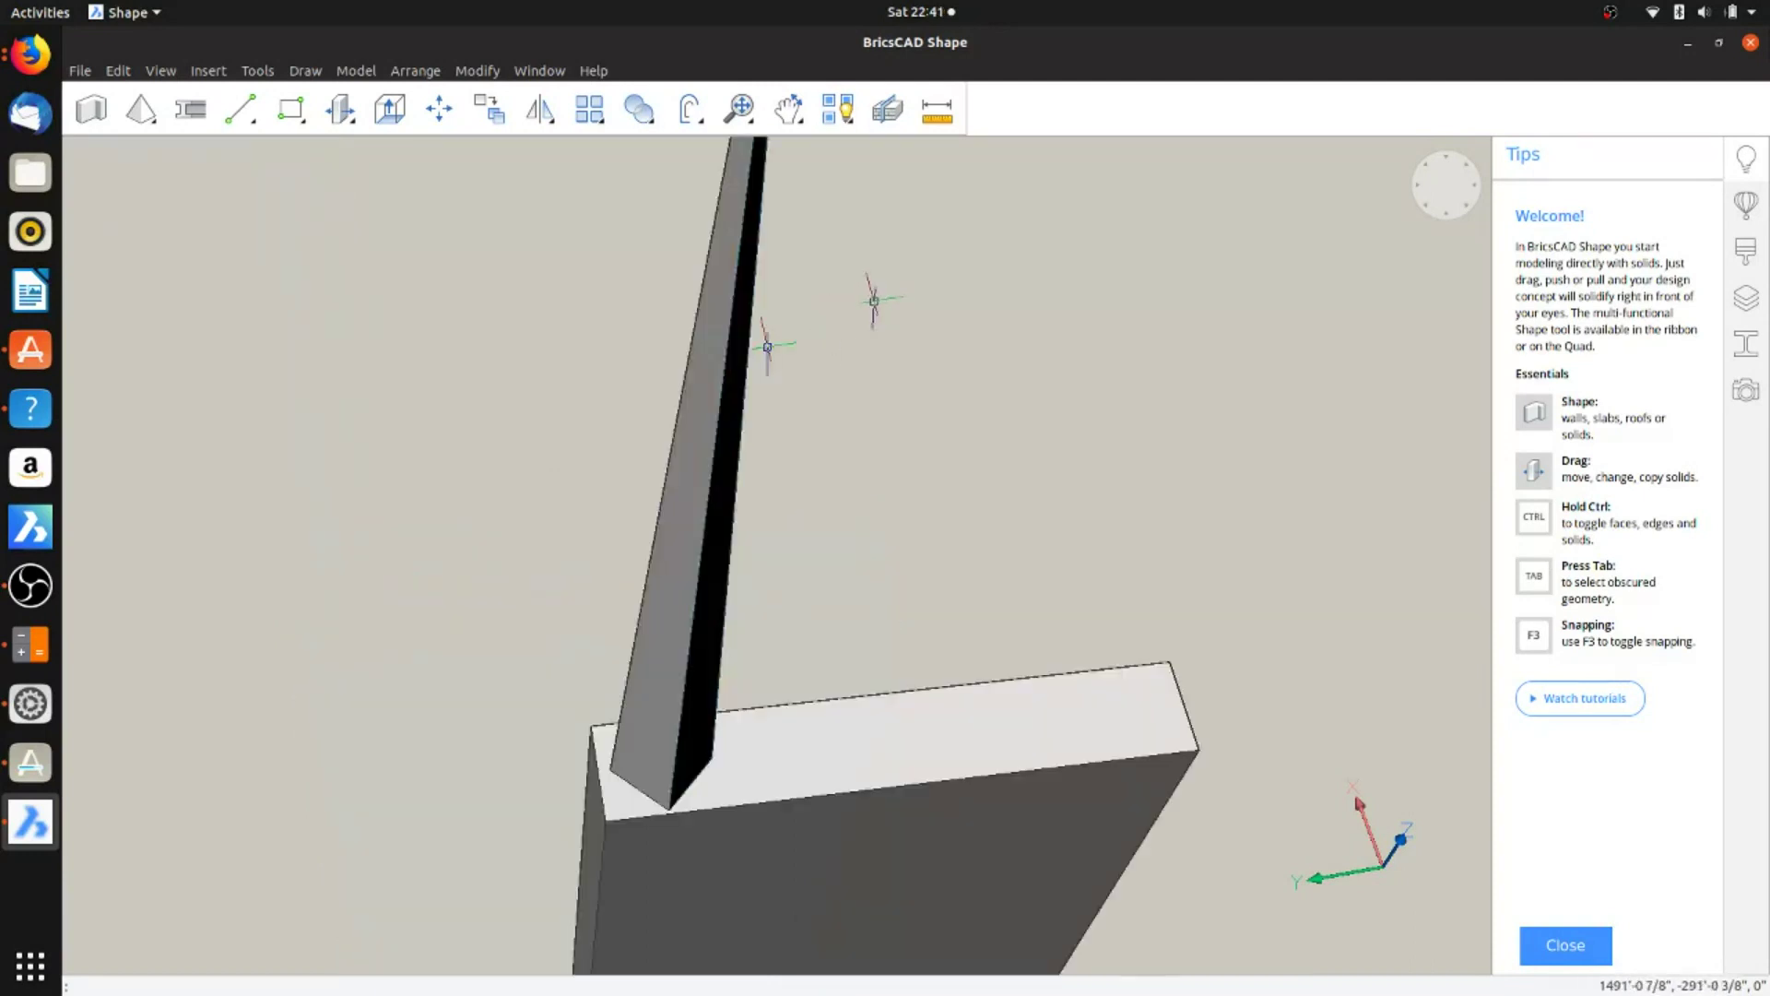
pyautogui.moveTo(875, 296); pyautogui.dragTo(489, 503)
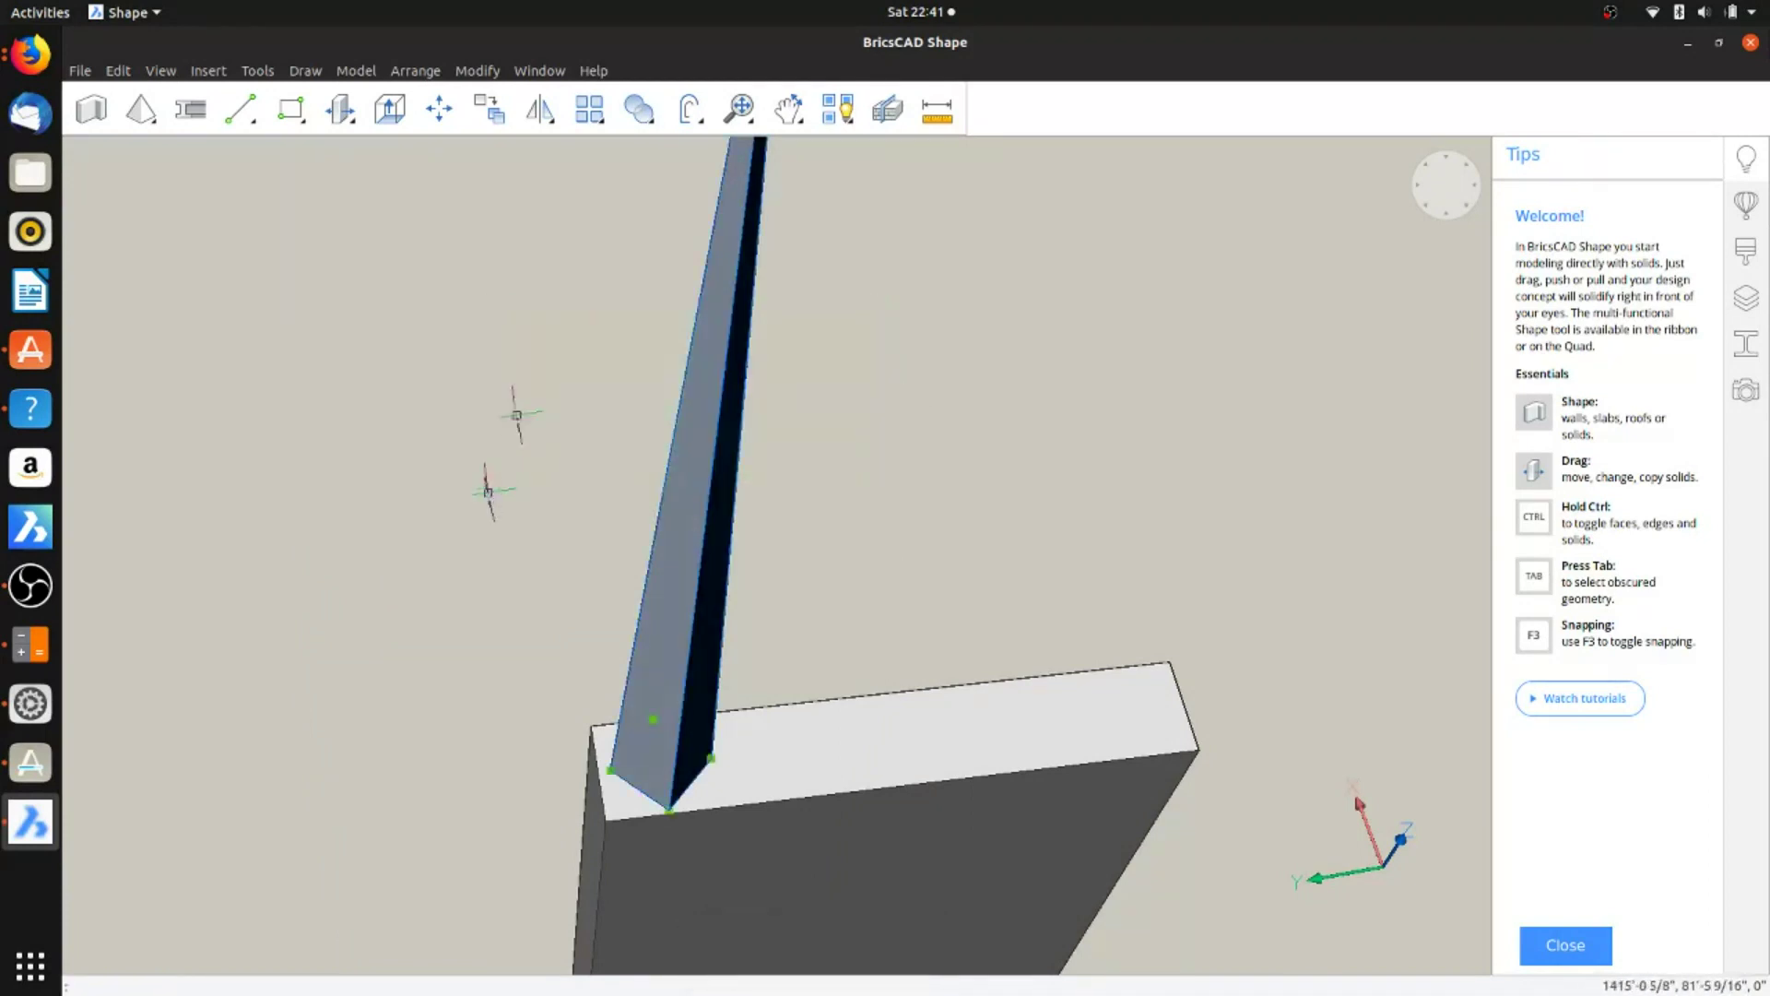
pyautogui.moveTo(507, 206); pyautogui.dragTo(872, 556)
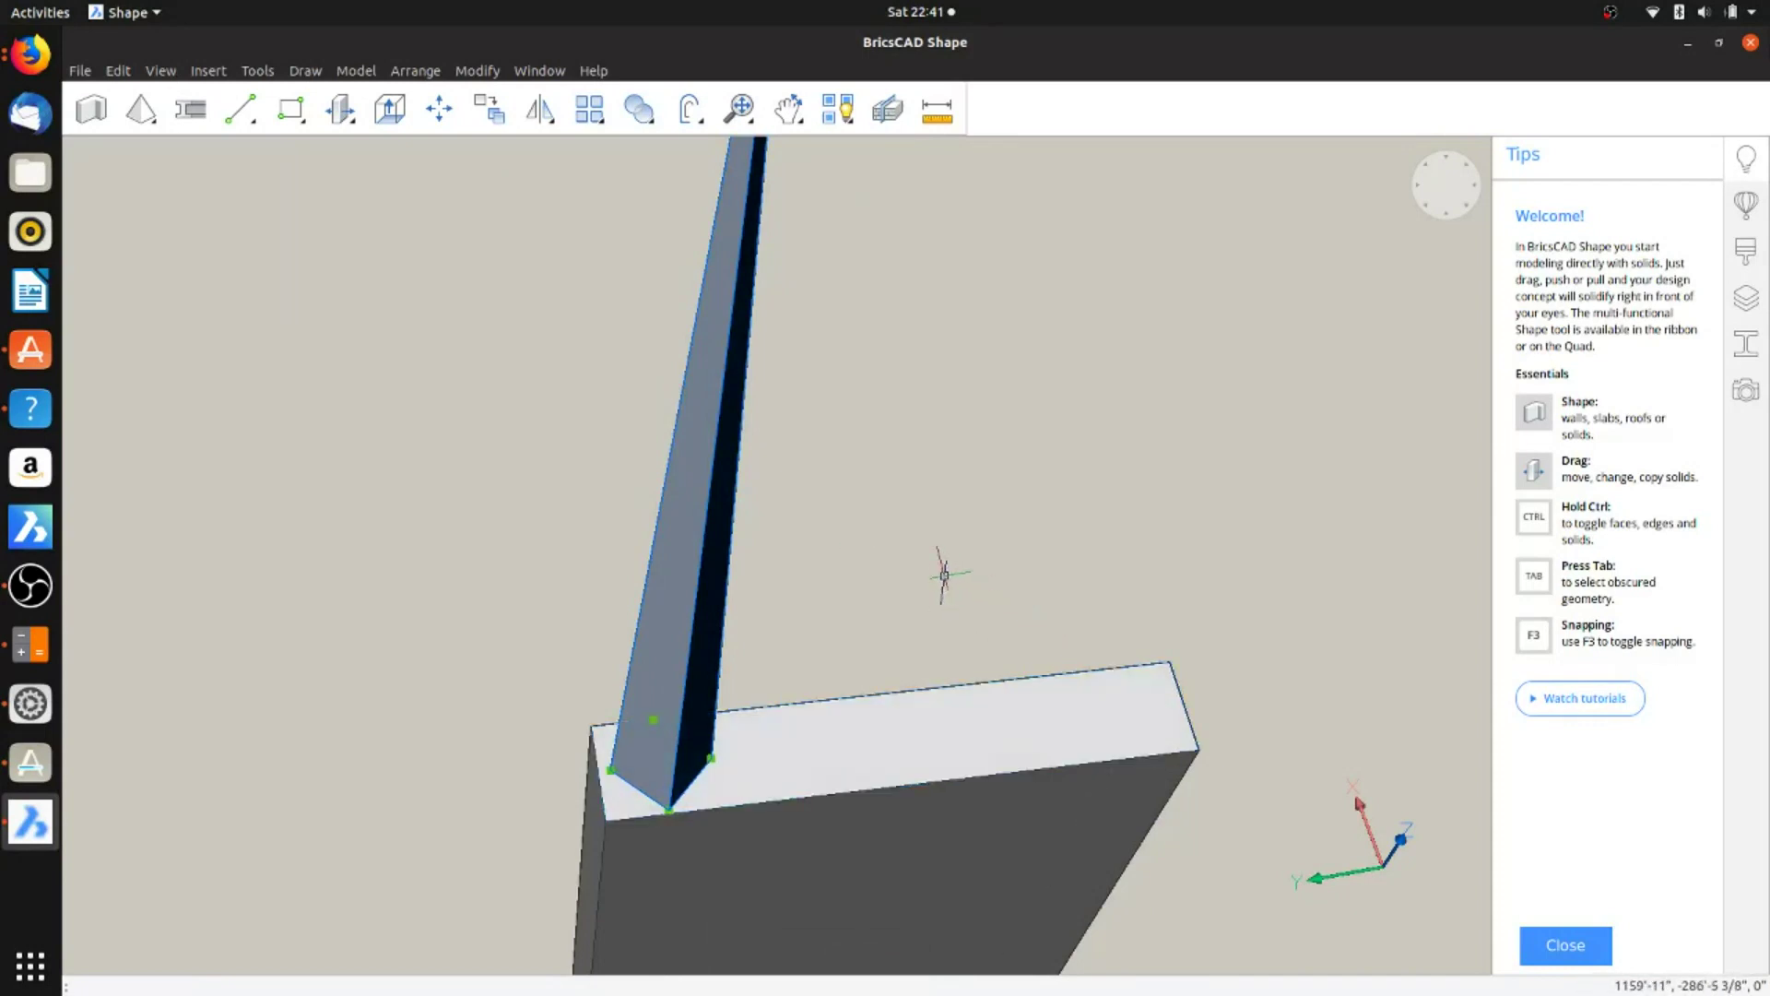
pyautogui.moveTo(664, 521)
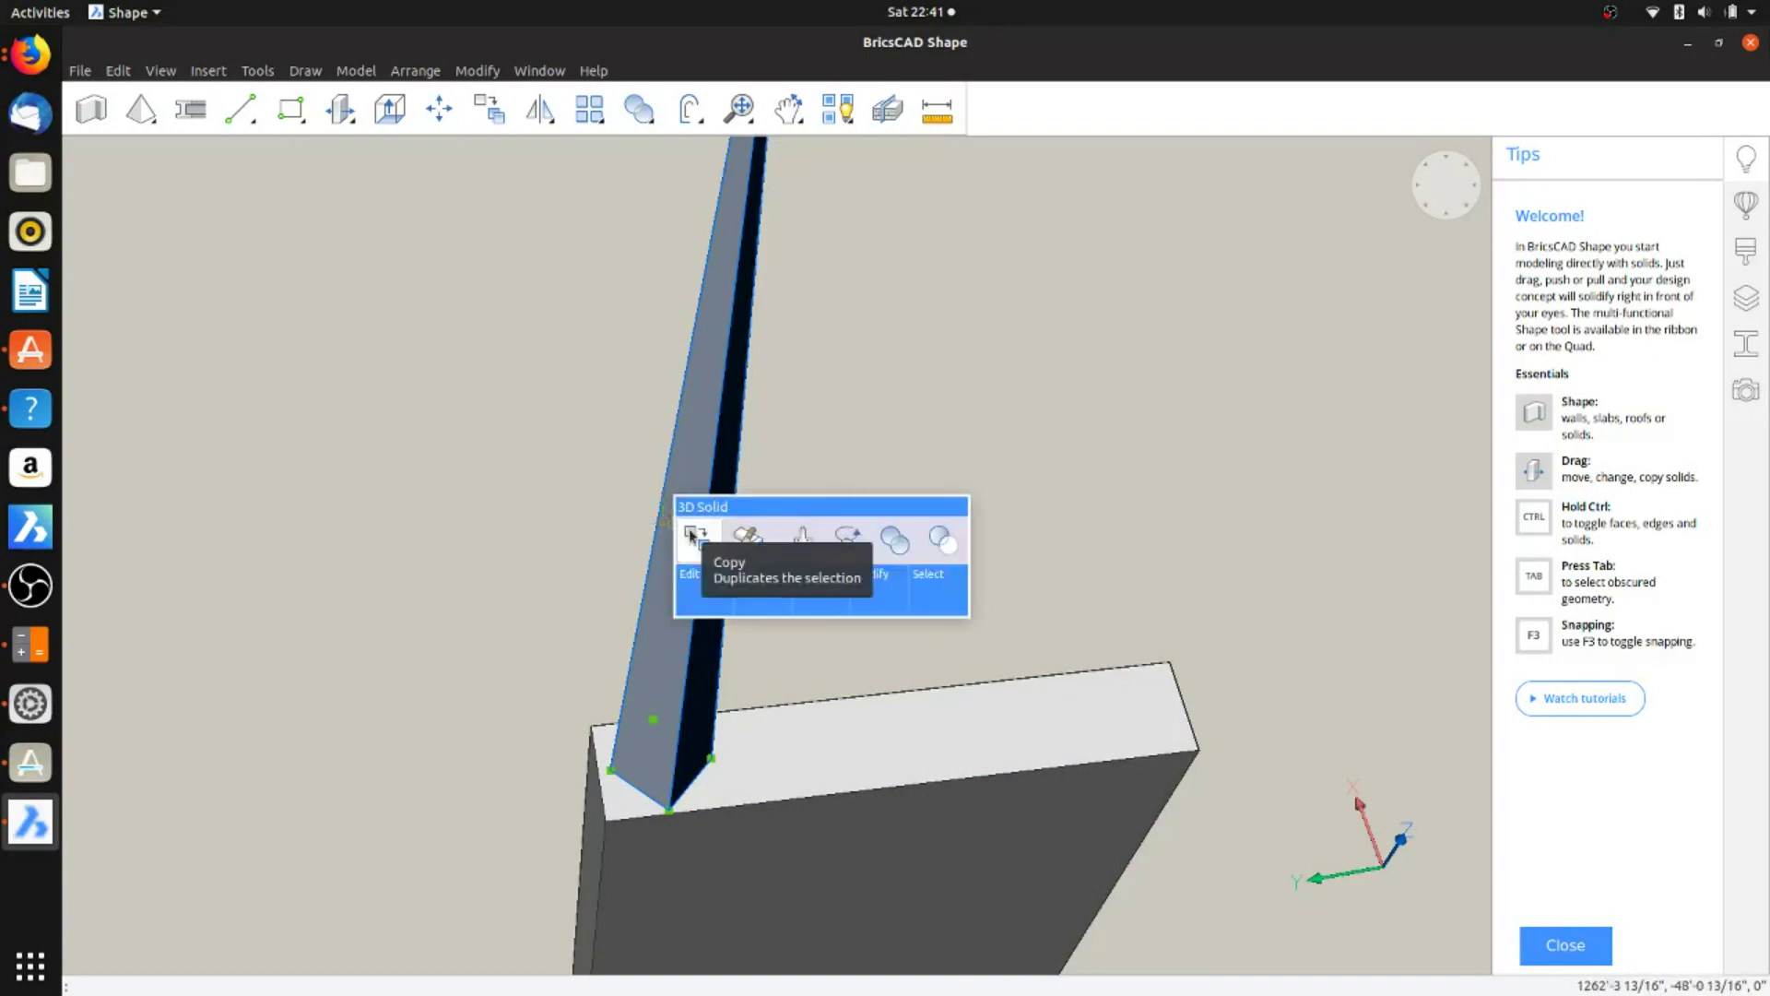
pyautogui.click(692, 536)
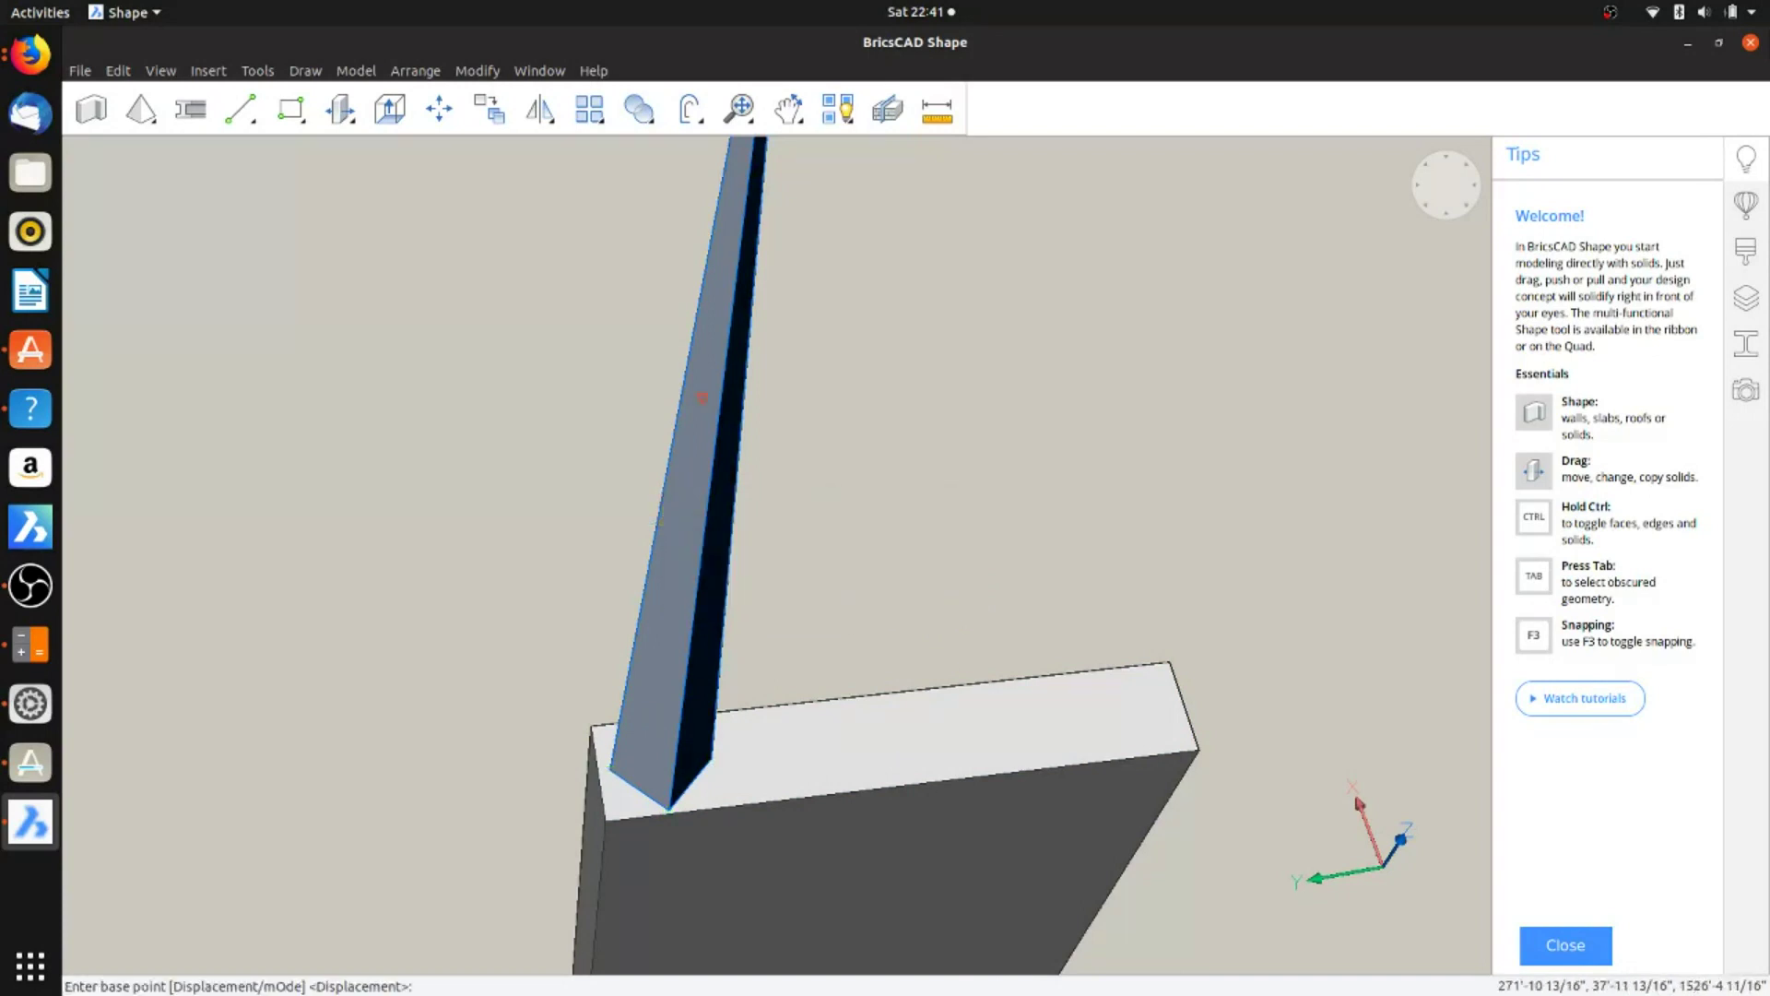
pyautogui.click(794, 728)
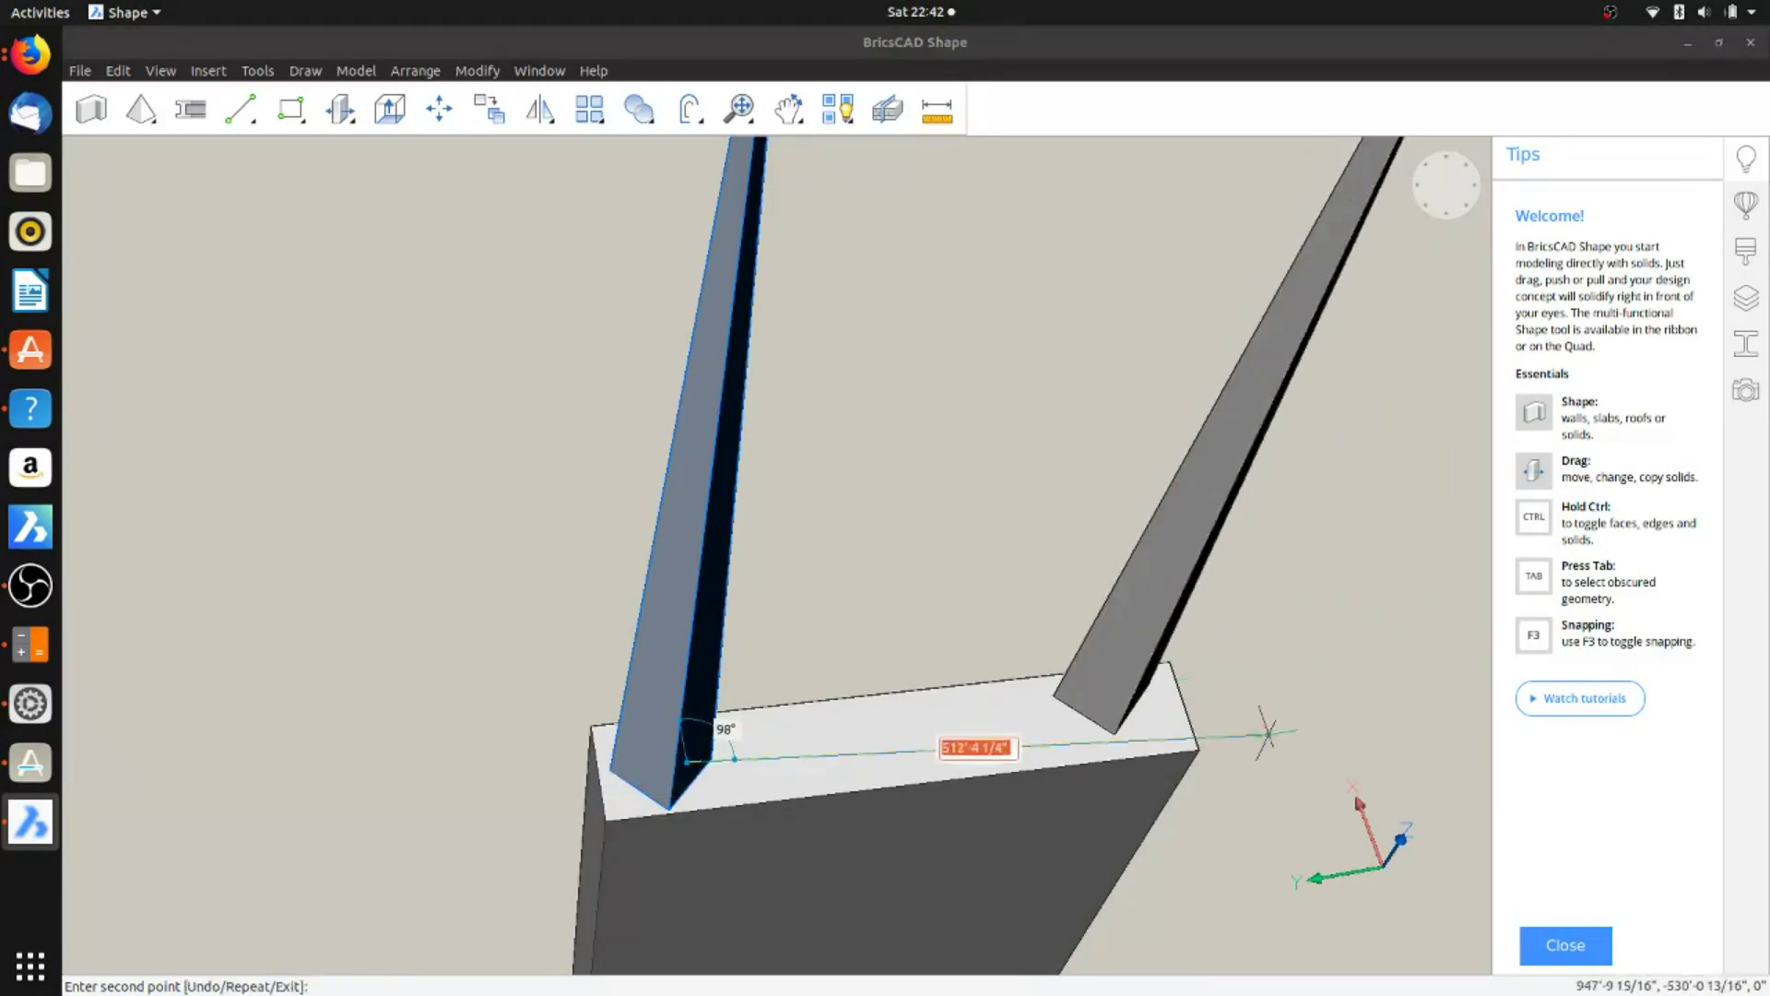
pyautogui.press('Escape')
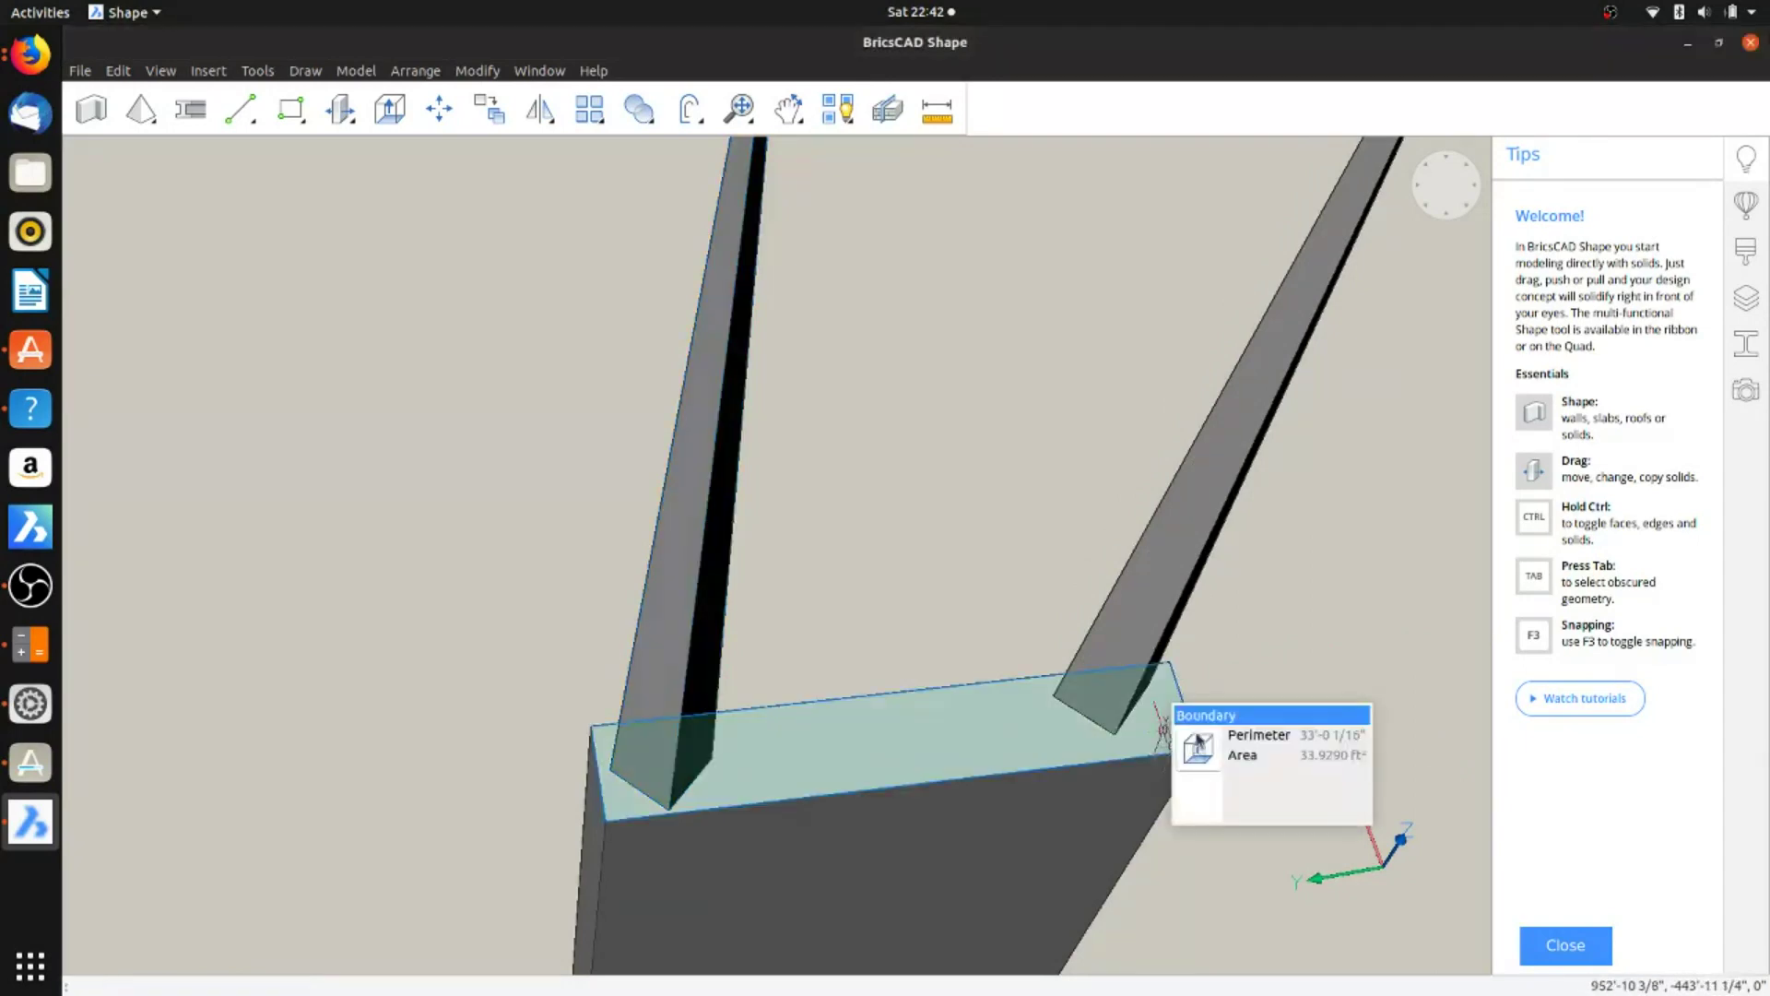
# Step: Move the copied spike by its front base corner closer to the outer end edge of the tower's top face
pyautogui.keyDown('shift'); pyautogui.moveTo(1224, 610); pyautogui.dragTo(850, 535, button='middle'); pyautogui.keyUp('shift')
pyautogui.keyDown('shift'); pyautogui.moveTo(1178, 671); pyautogui.dragTo(1042, 710, button='middle'); pyautogui.keyUp('shift')
pyautogui.keyDown('shift'); pyautogui.moveTo(1070, 793); pyautogui.dragTo(1071, 733, button='middle'); pyautogui.keyUp('shift')
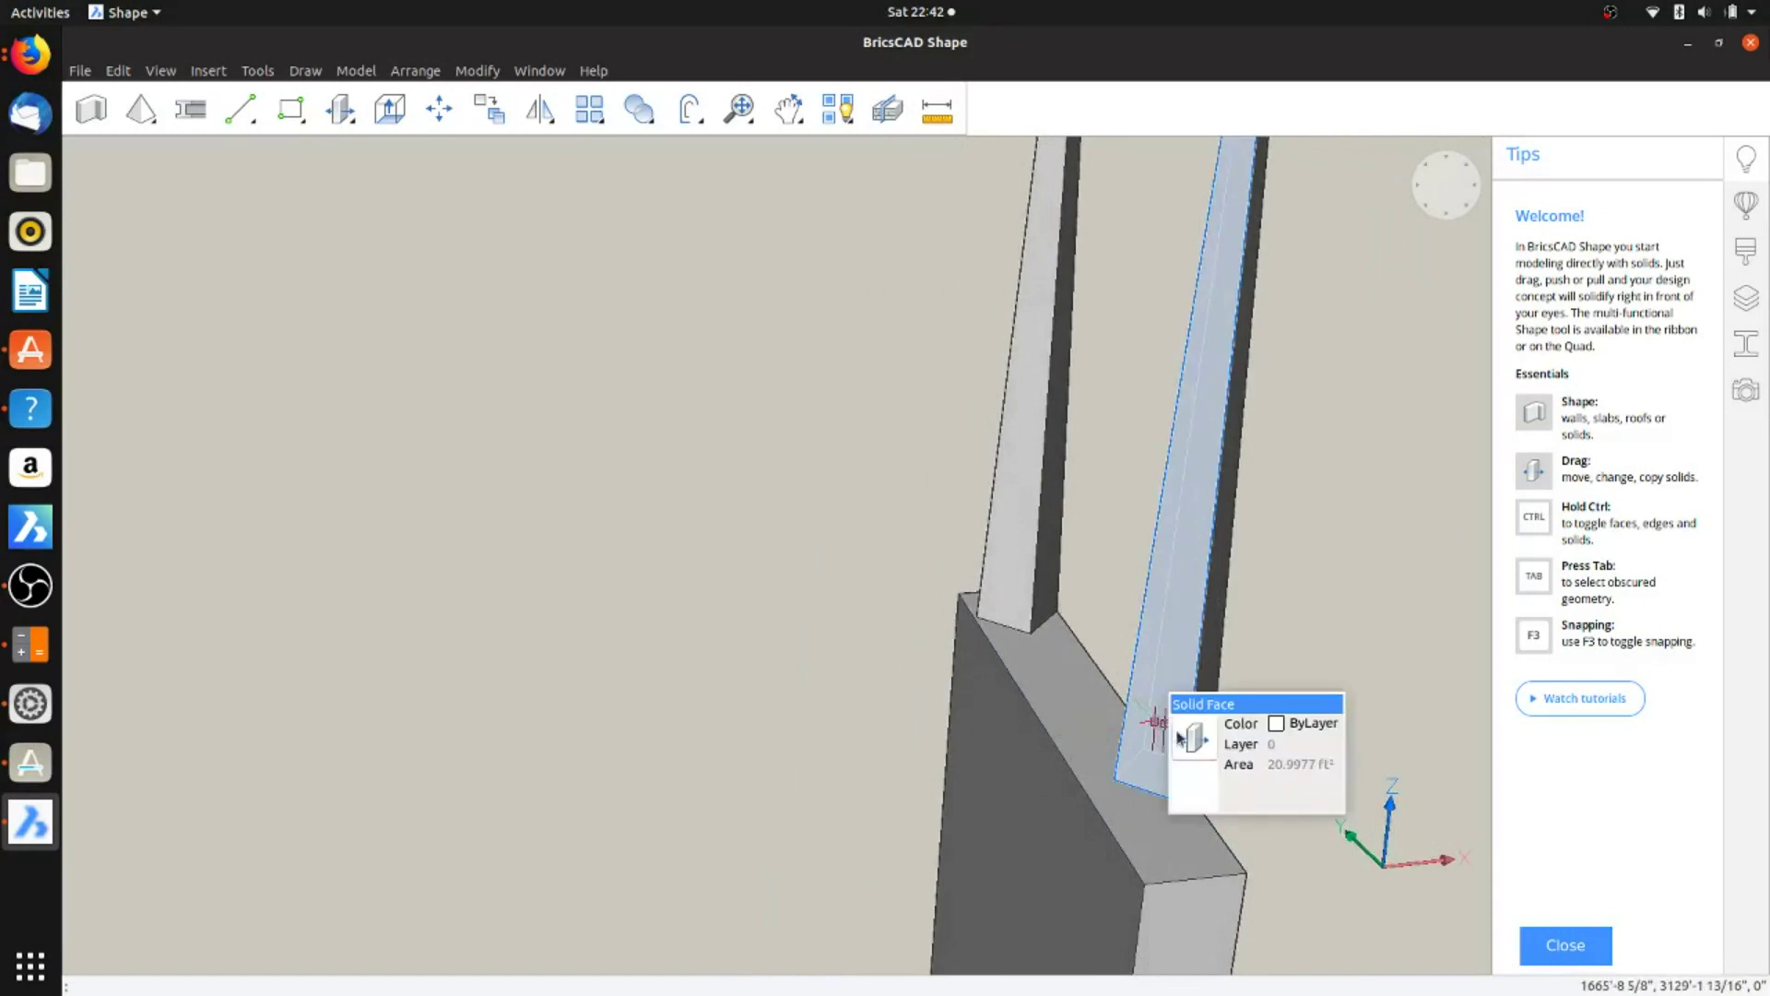
pyautogui.moveTo(1186, 737)
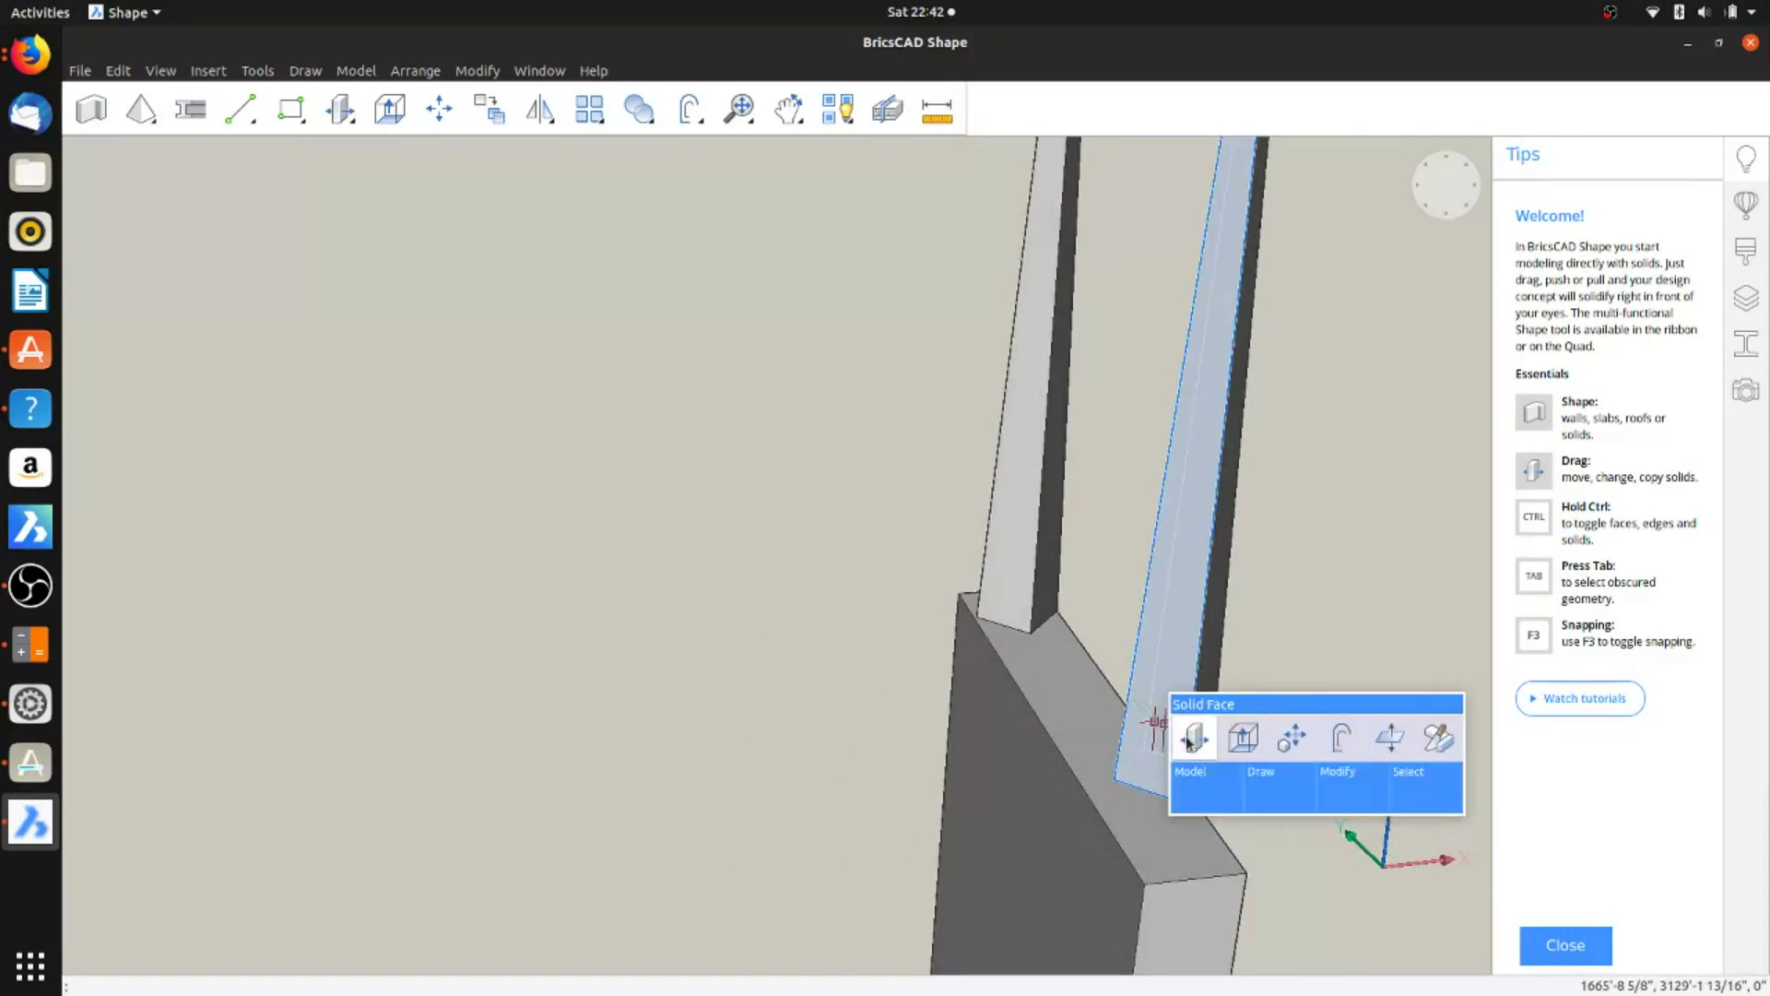
pyautogui.click(1328, 498)
pyautogui.click(1145, 596)
pyautogui.moveTo(1265, 584); pyautogui.dragTo(990, 449, button='middle')
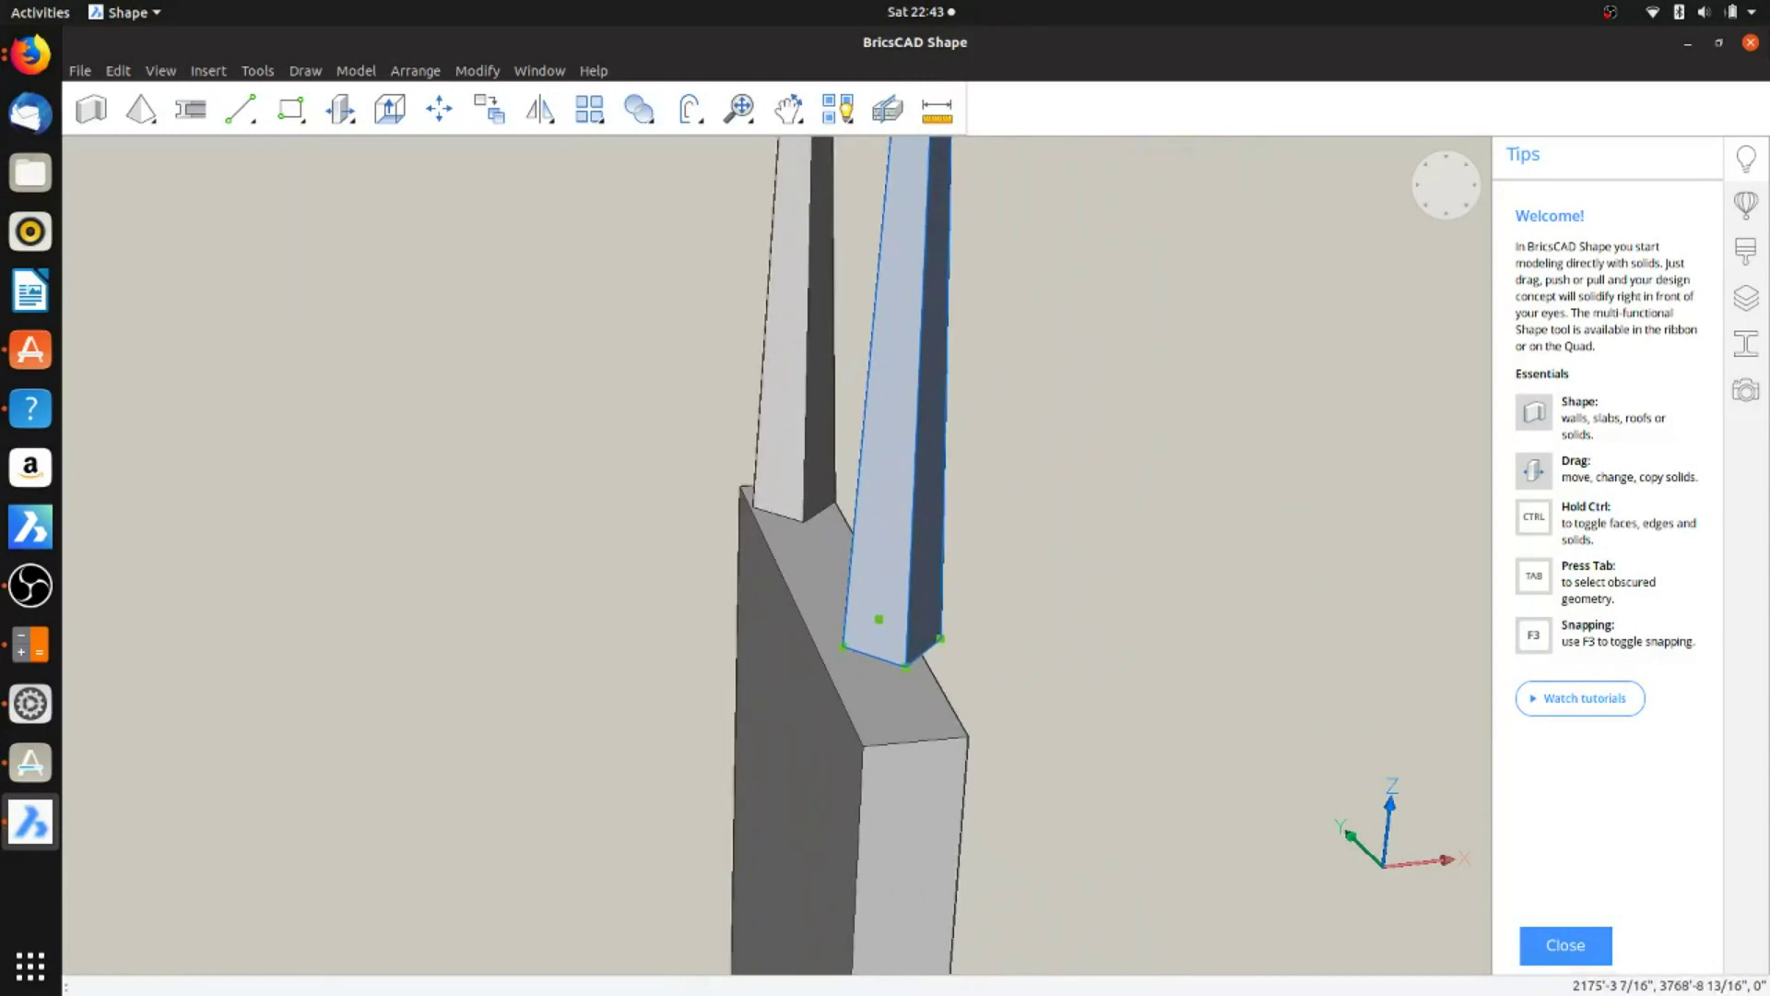
pyautogui.click(906, 666)
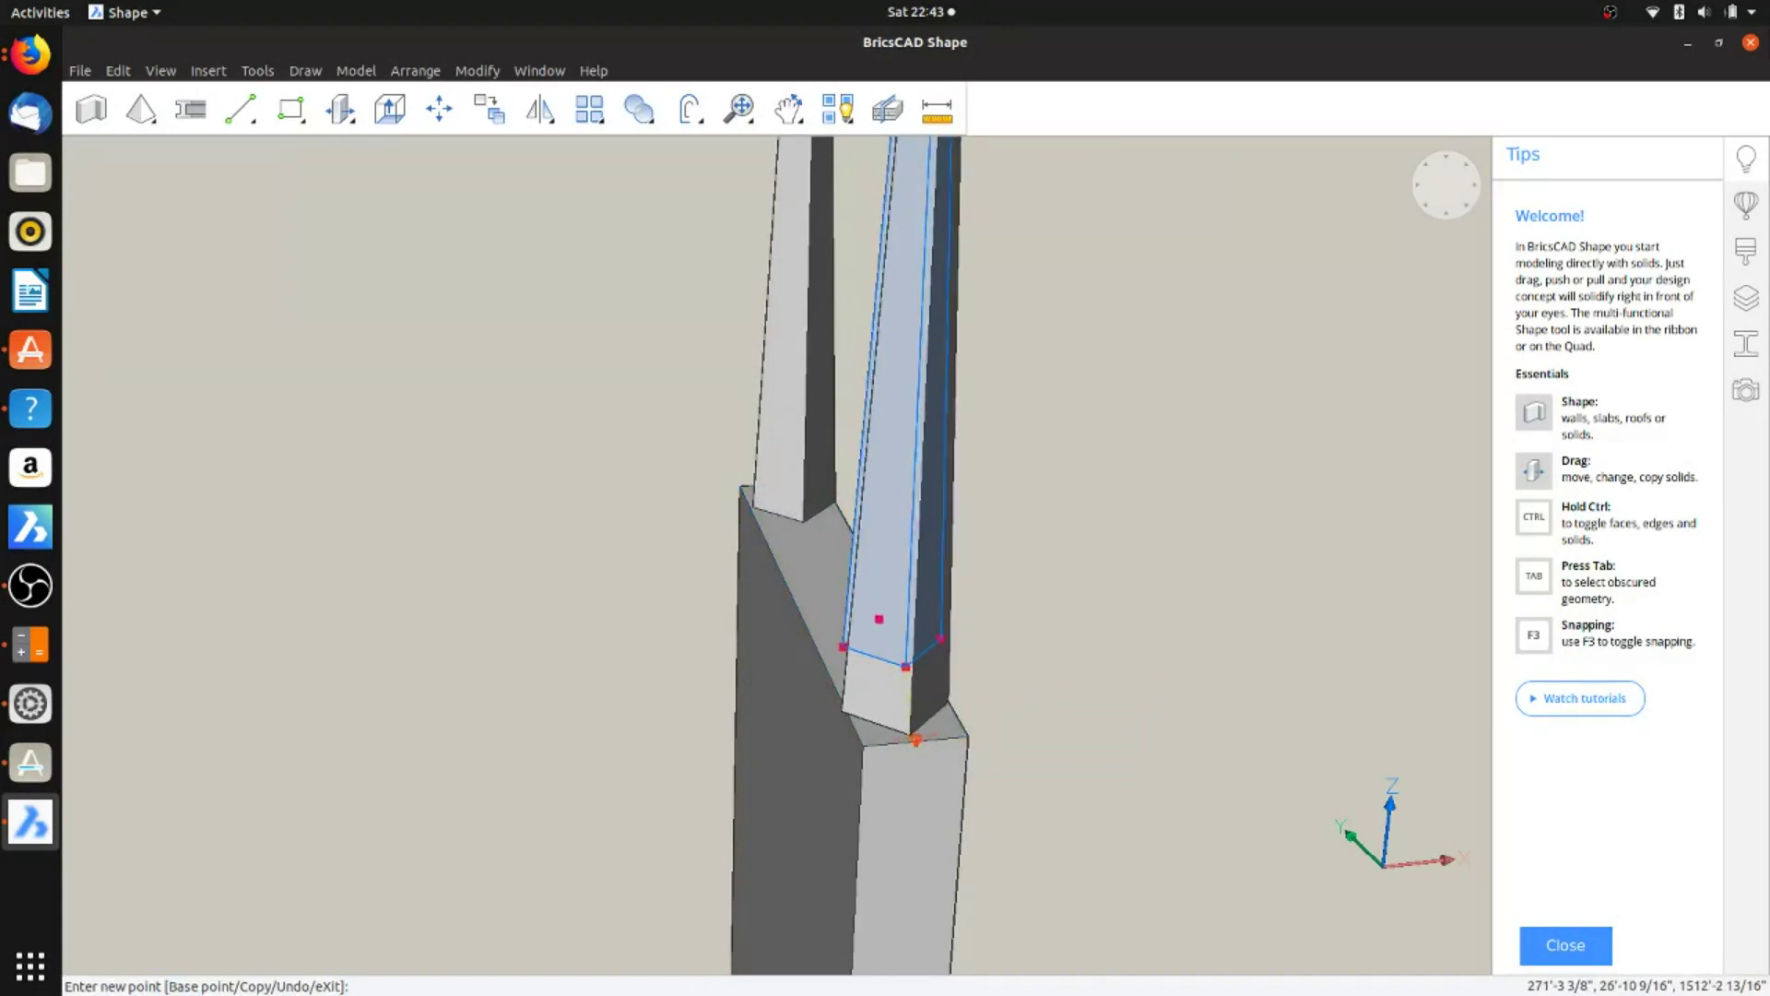
pyautogui.click(915, 738)
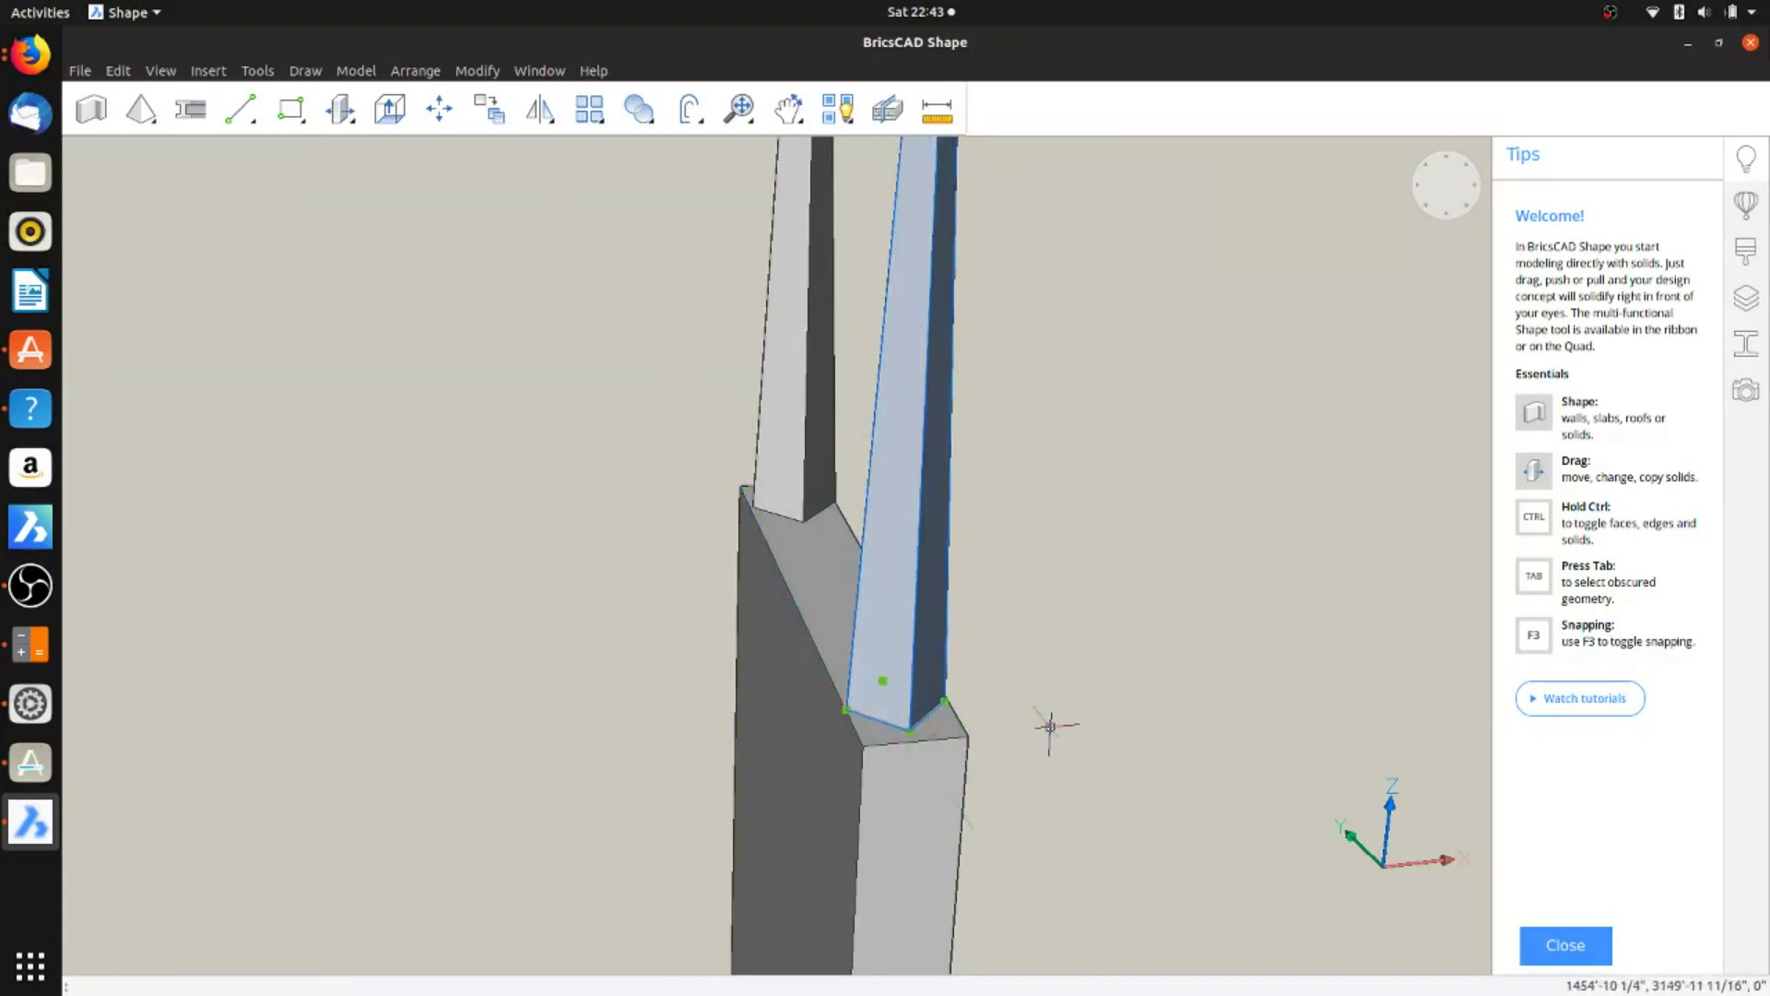
# Step: Select both spikes and inspect their placement on the tower from several angles and distances
pyautogui.click(1123, 236)
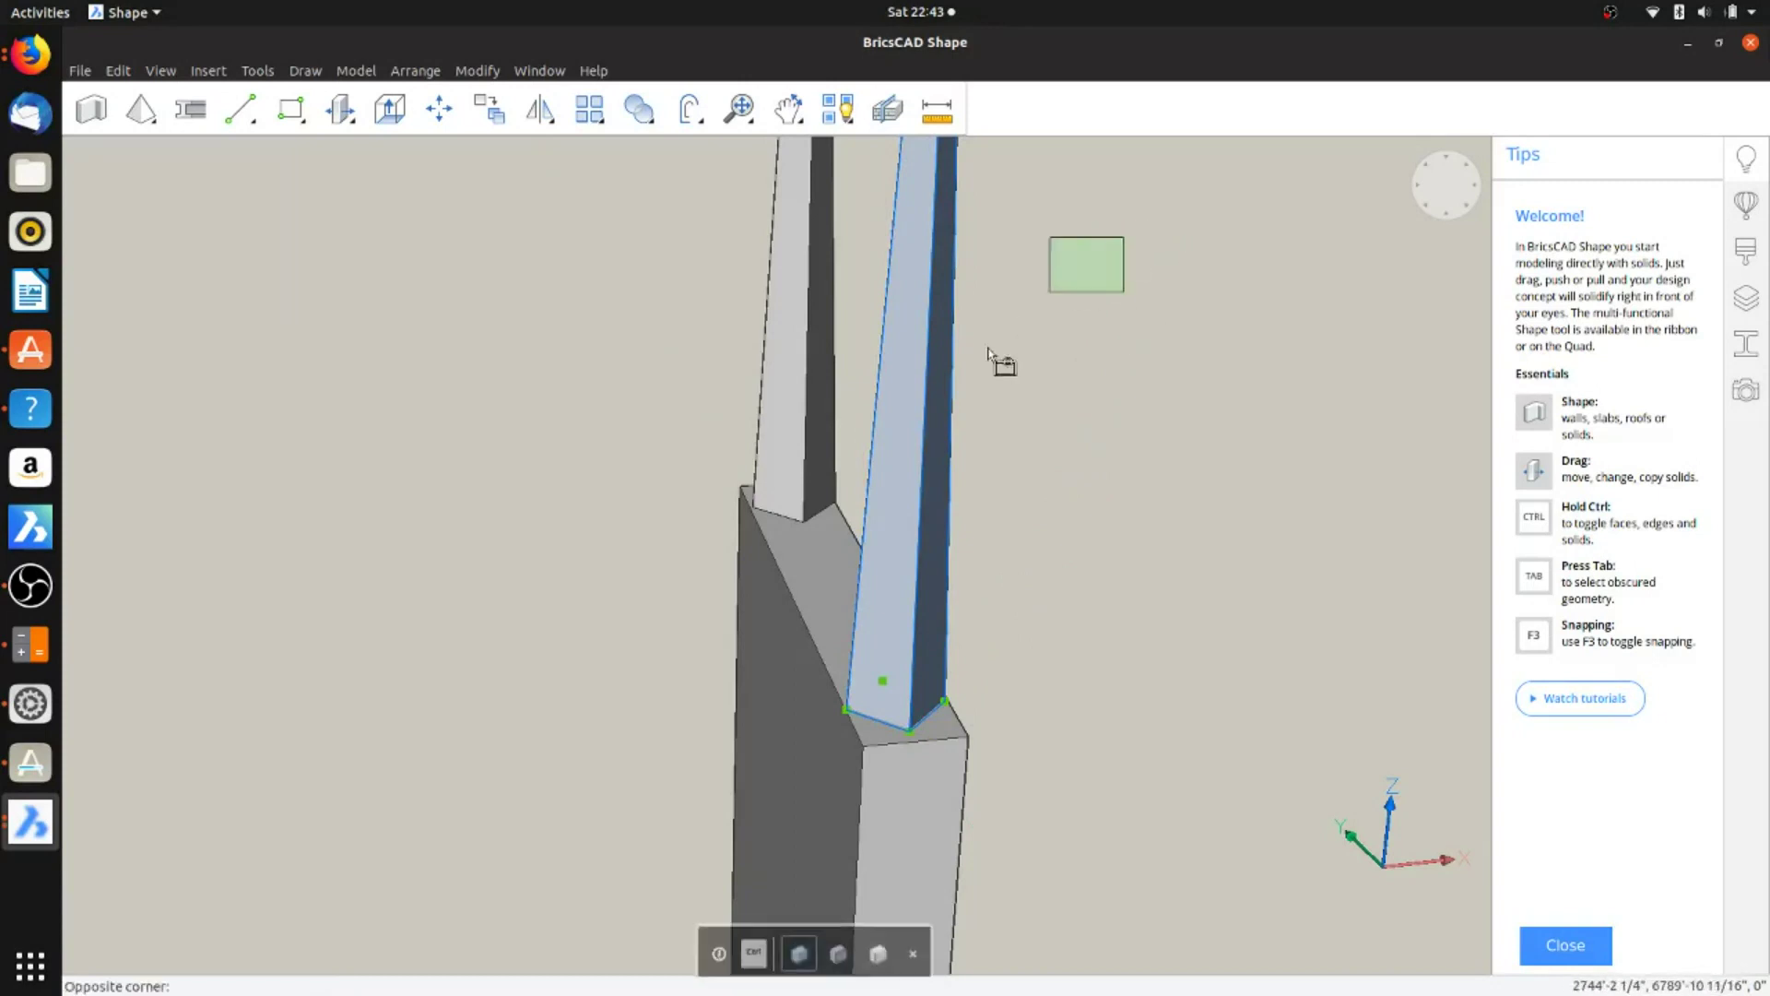
pyautogui.click(803, 493)
pyautogui.keyDown('shift'); pyautogui.moveTo(1112, 651); pyautogui.dragTo(1288, 696, button='middle'); pyautogui.keyUp('shift')
pyautogui.scroll(-5, 1288, 696)
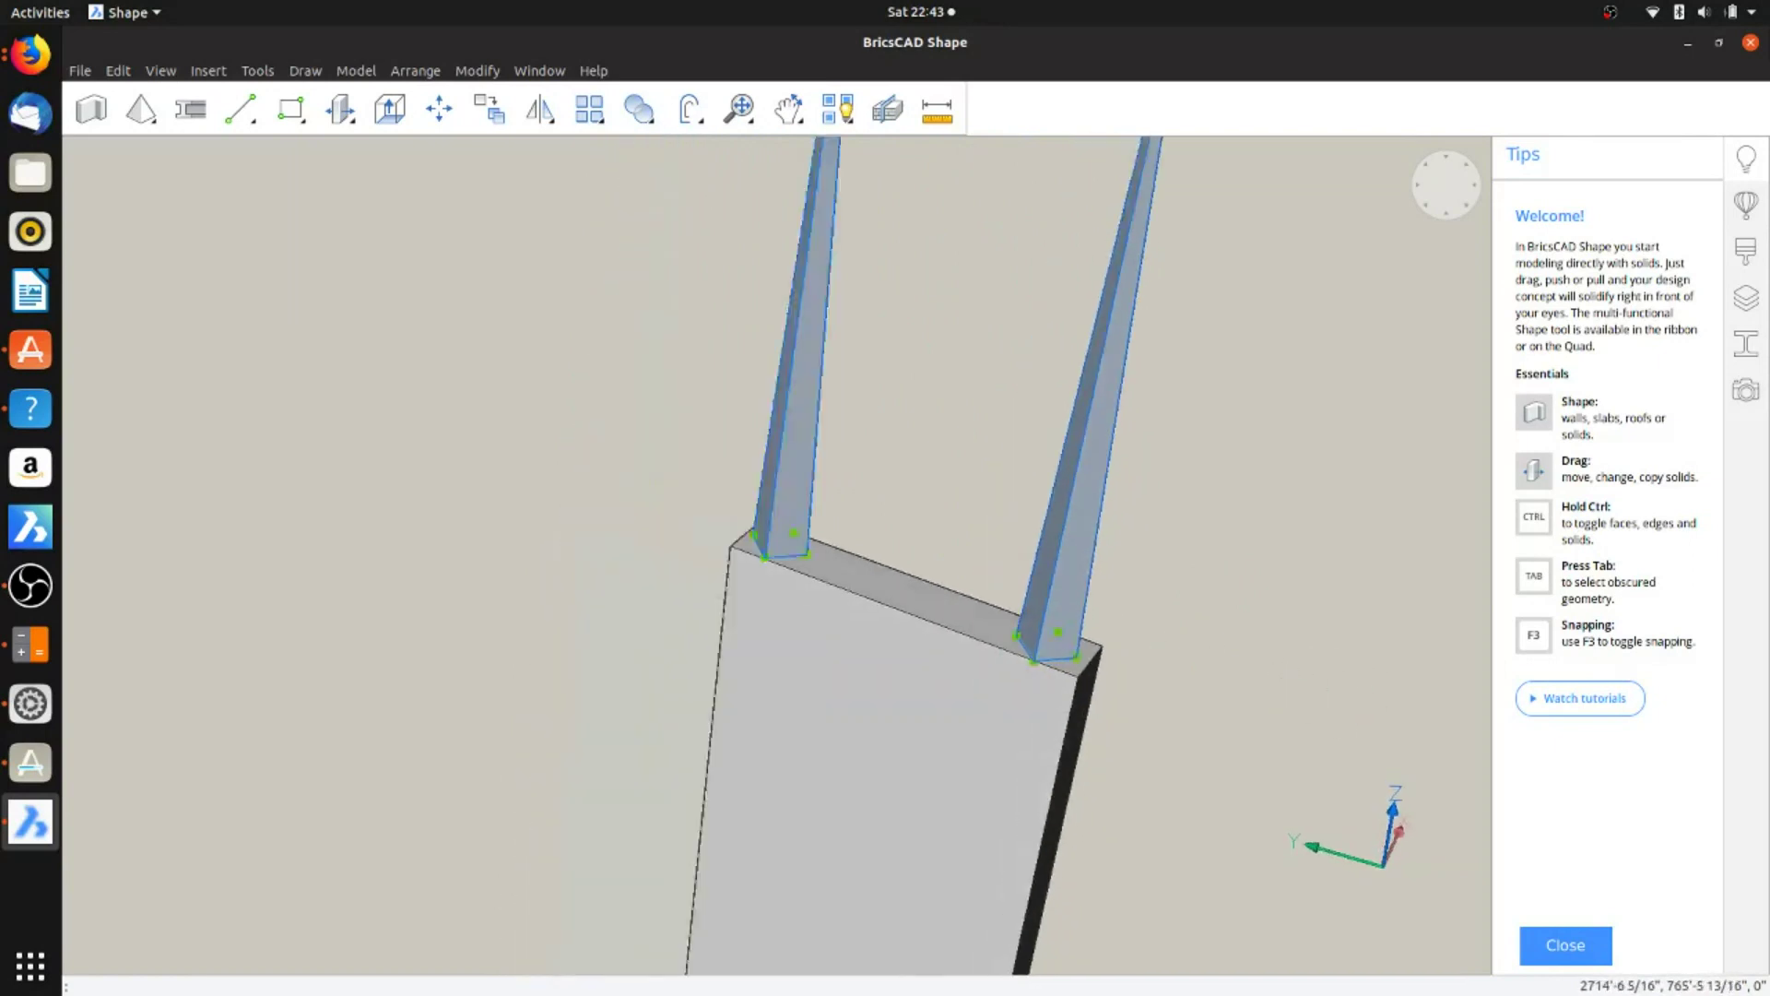
pyautogui.scroll(3, 1129, 656)
pyautogui.scroll(-8, 1127, 652)
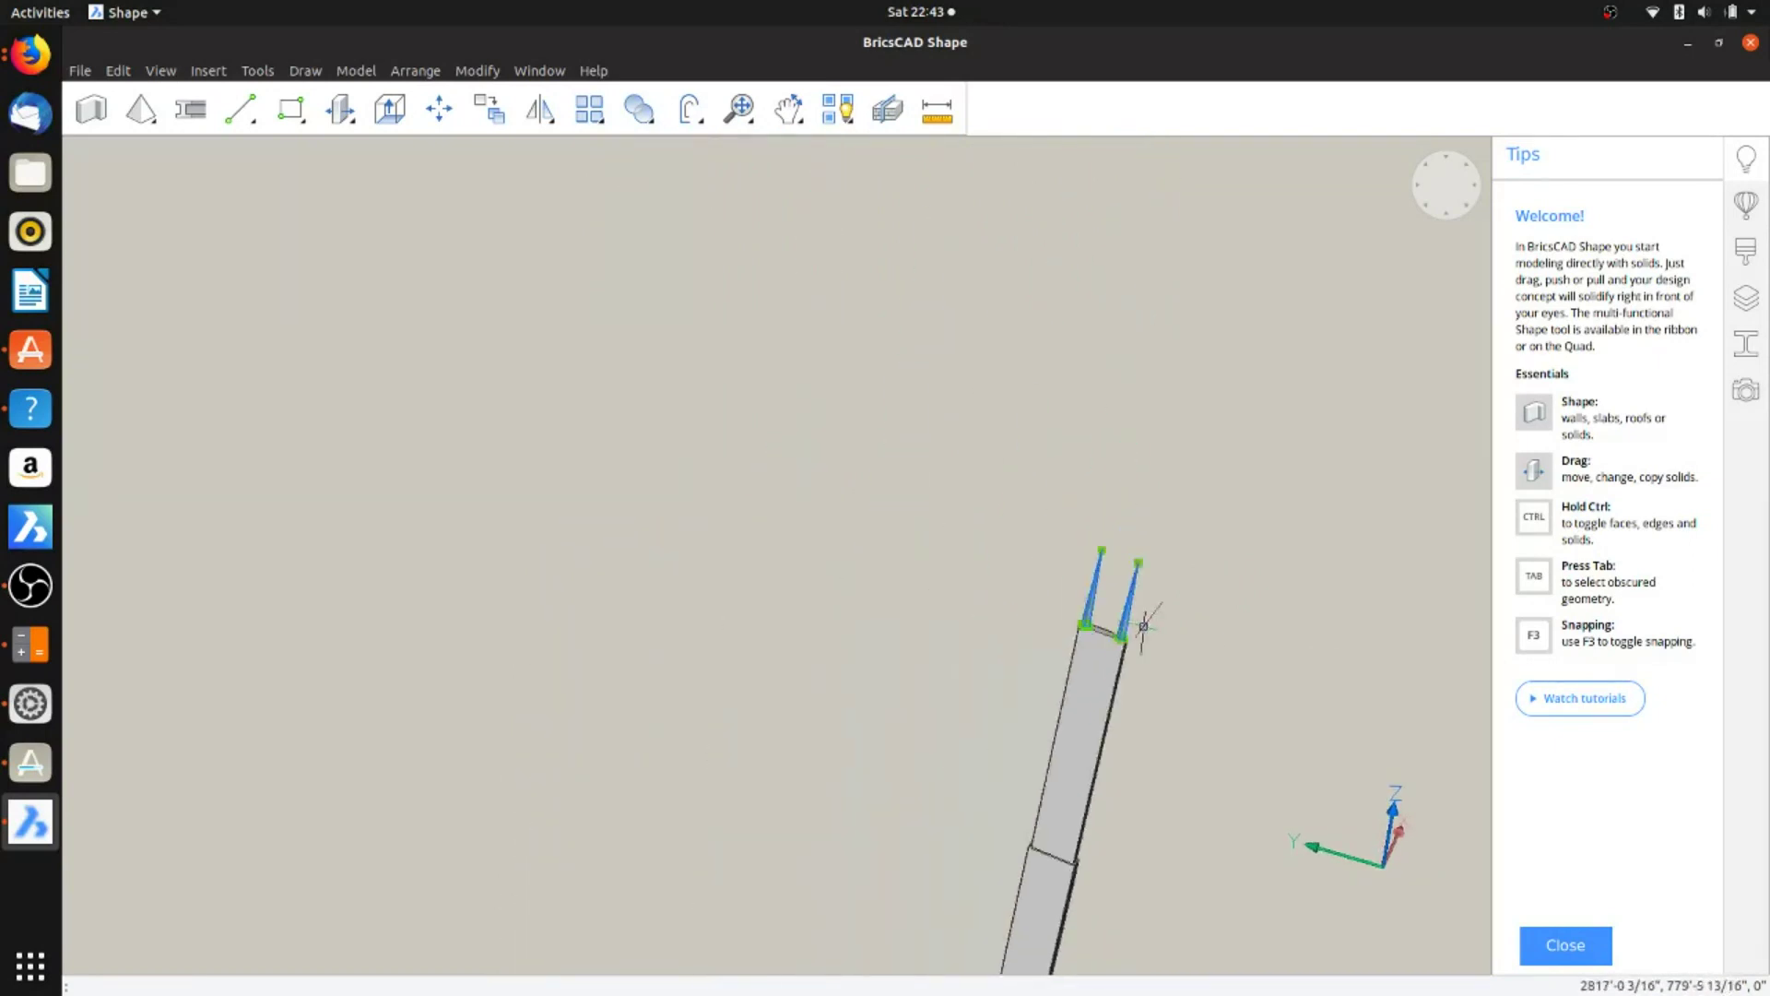
pyautogui.scroll(6, 1143, 626)
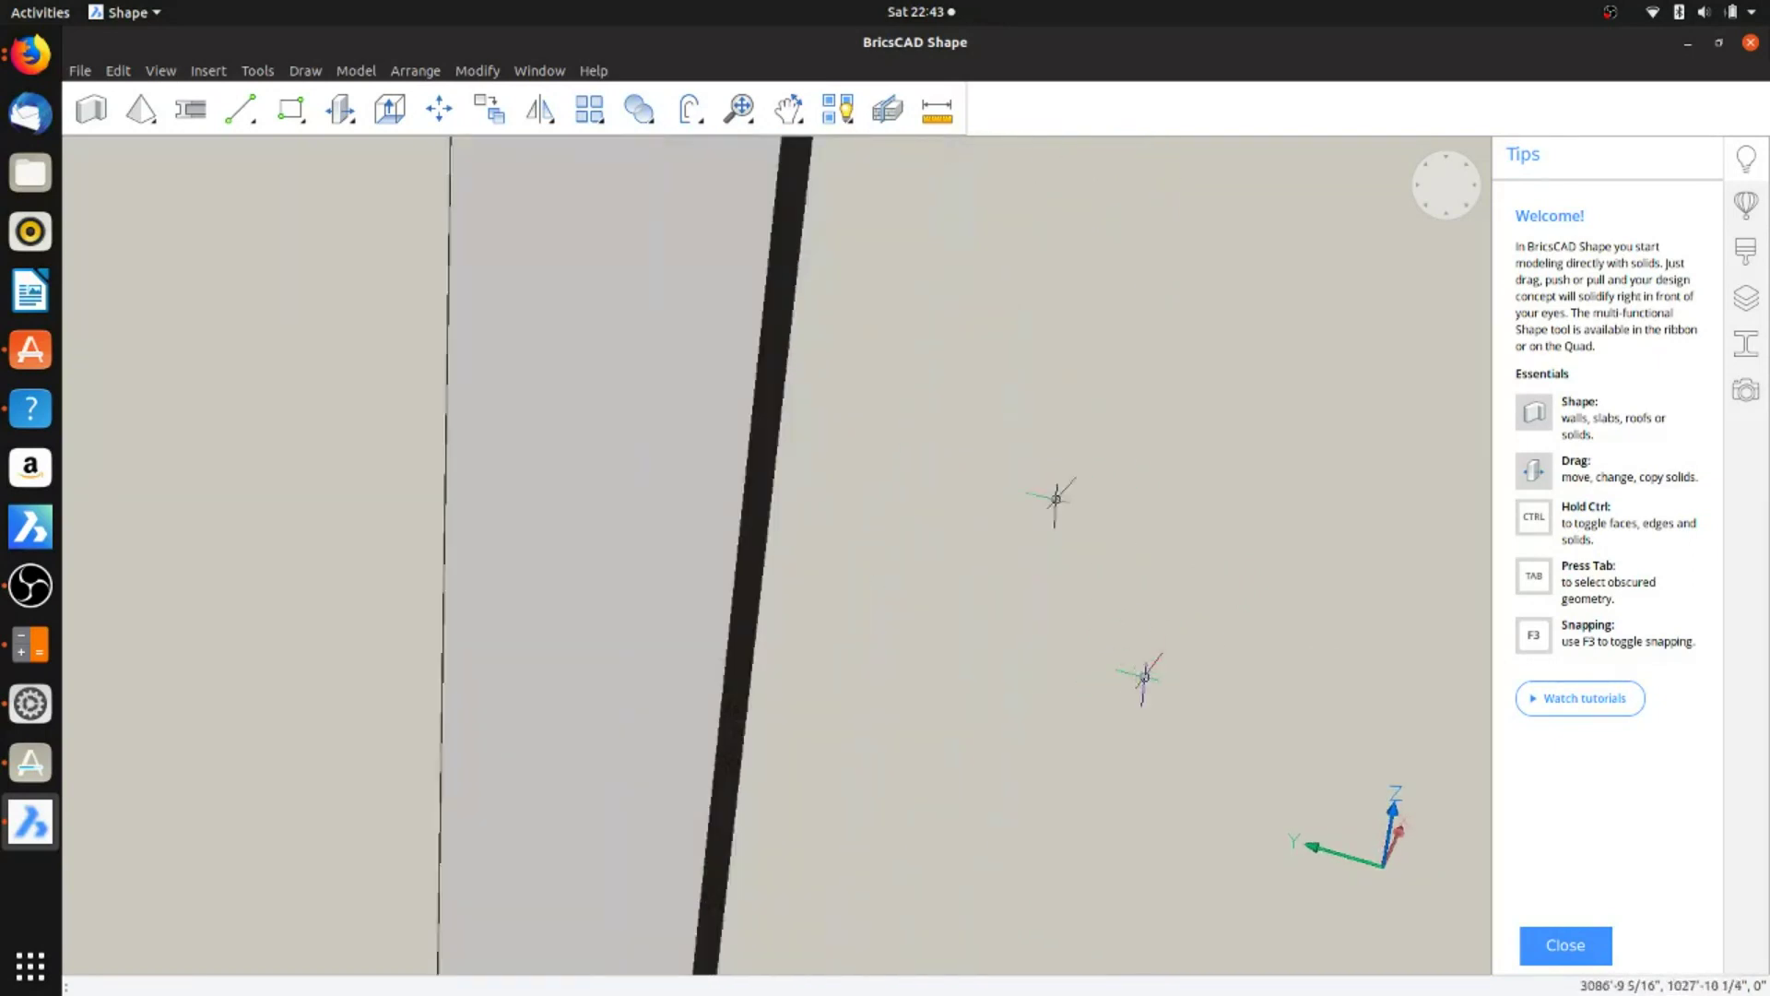
pyautogui.moveTo(823, 380)
pyautogui.mouseDown(button='middle')
pyautogui.moveTo(907, 955)
pyautogui.moveTo(735, 663)
pyautogui.moveTo(686, 887)
pyautogui.mouseUp(button='middle')
pyautogui.moveTo(880, 285); pyautogui.dragTo(1015, 107, button='middle')
# Step: Create a cylinder with a radius of about 6'-8" on the tower's top face, centred between the two spikes
pyautogui.click(141, 109)
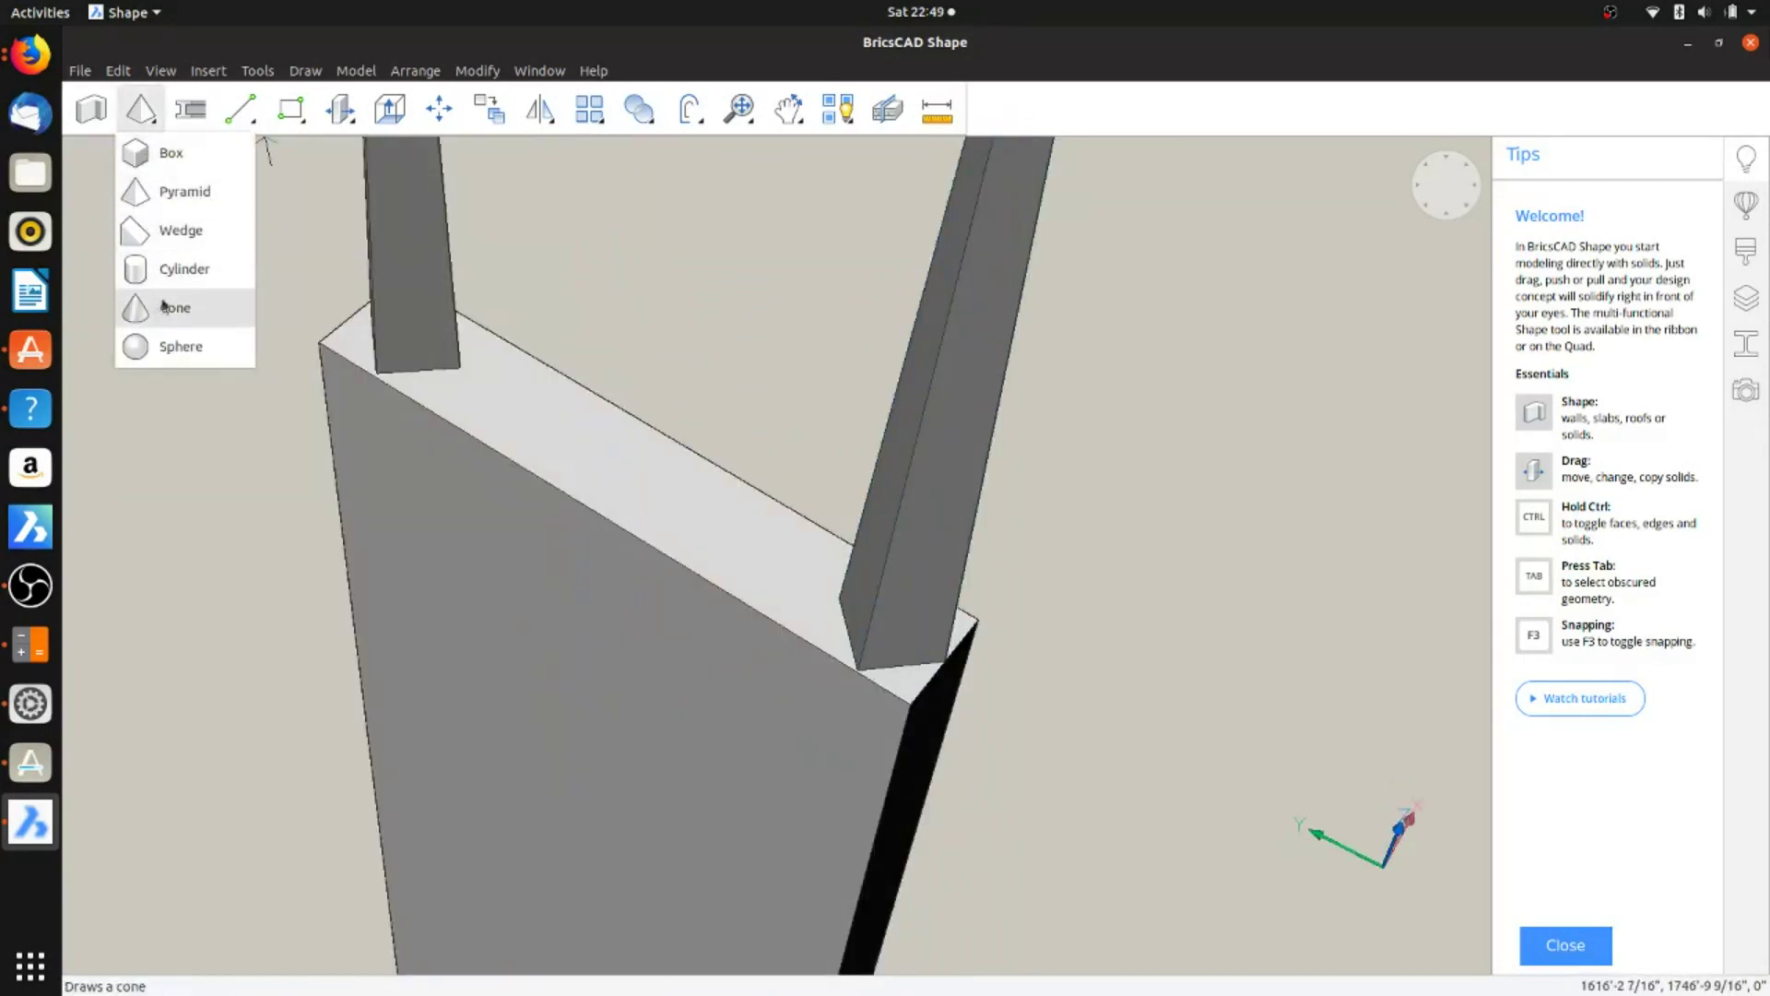
pyautogui.click(162, 270)
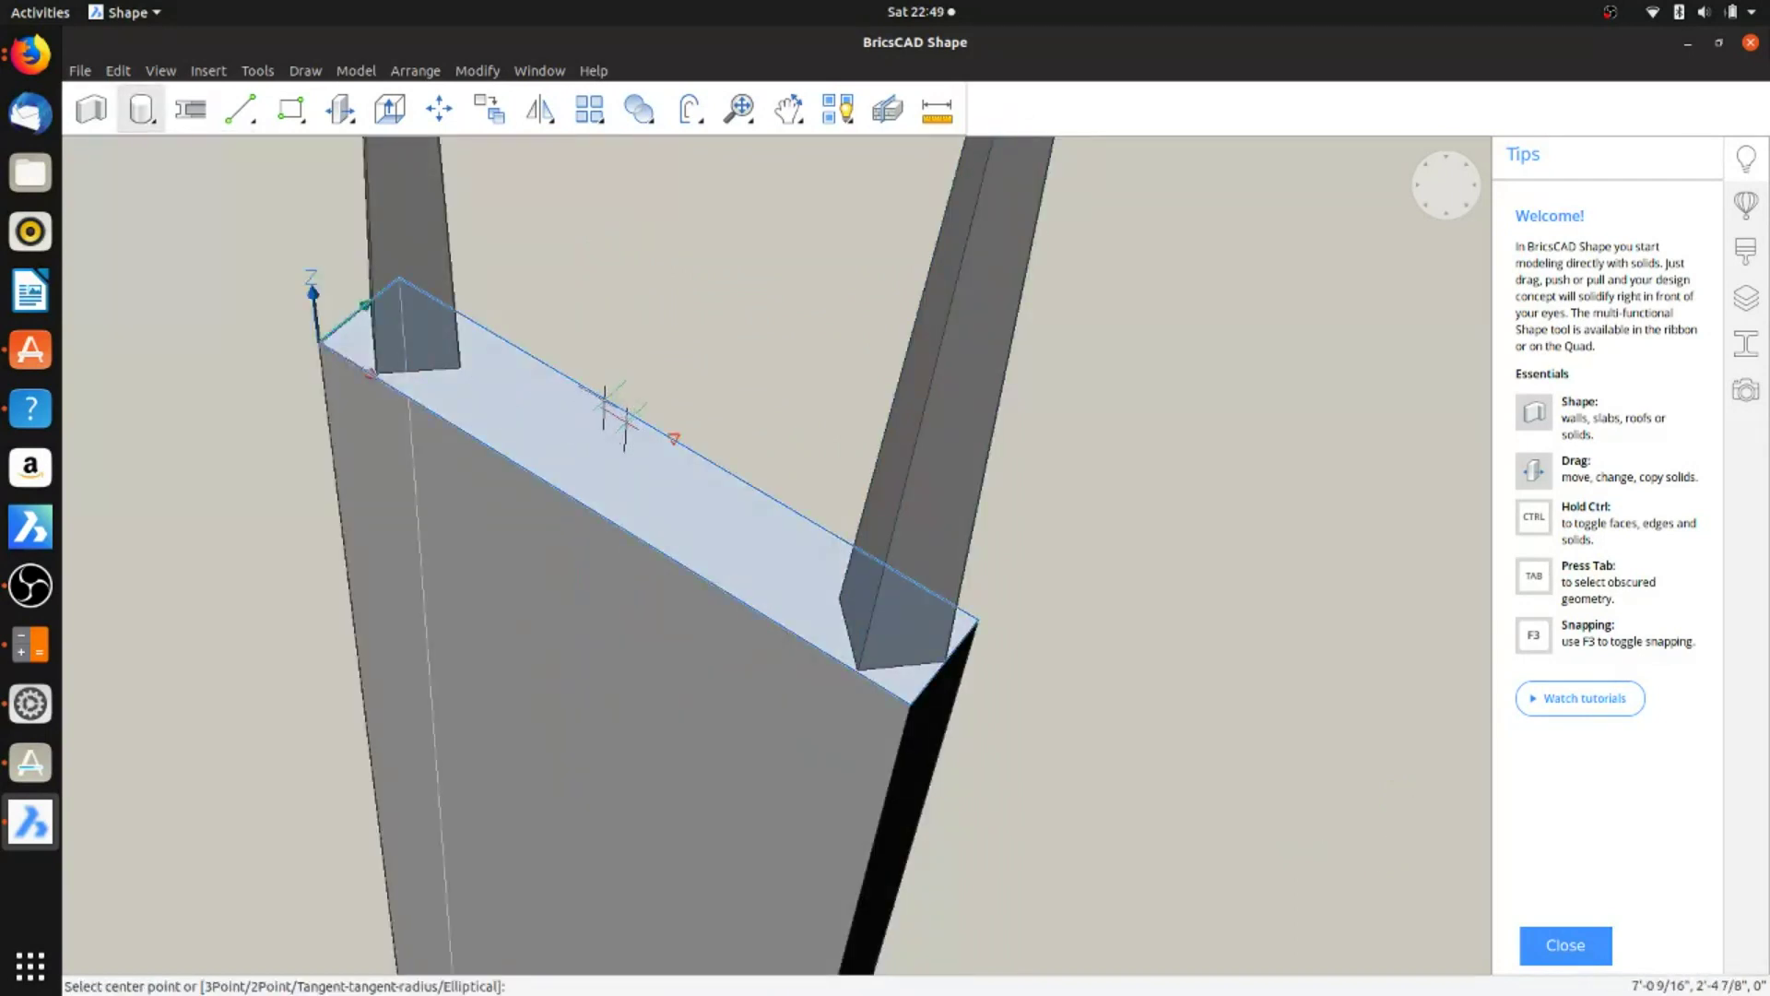
pyautogui.click(639, 482)
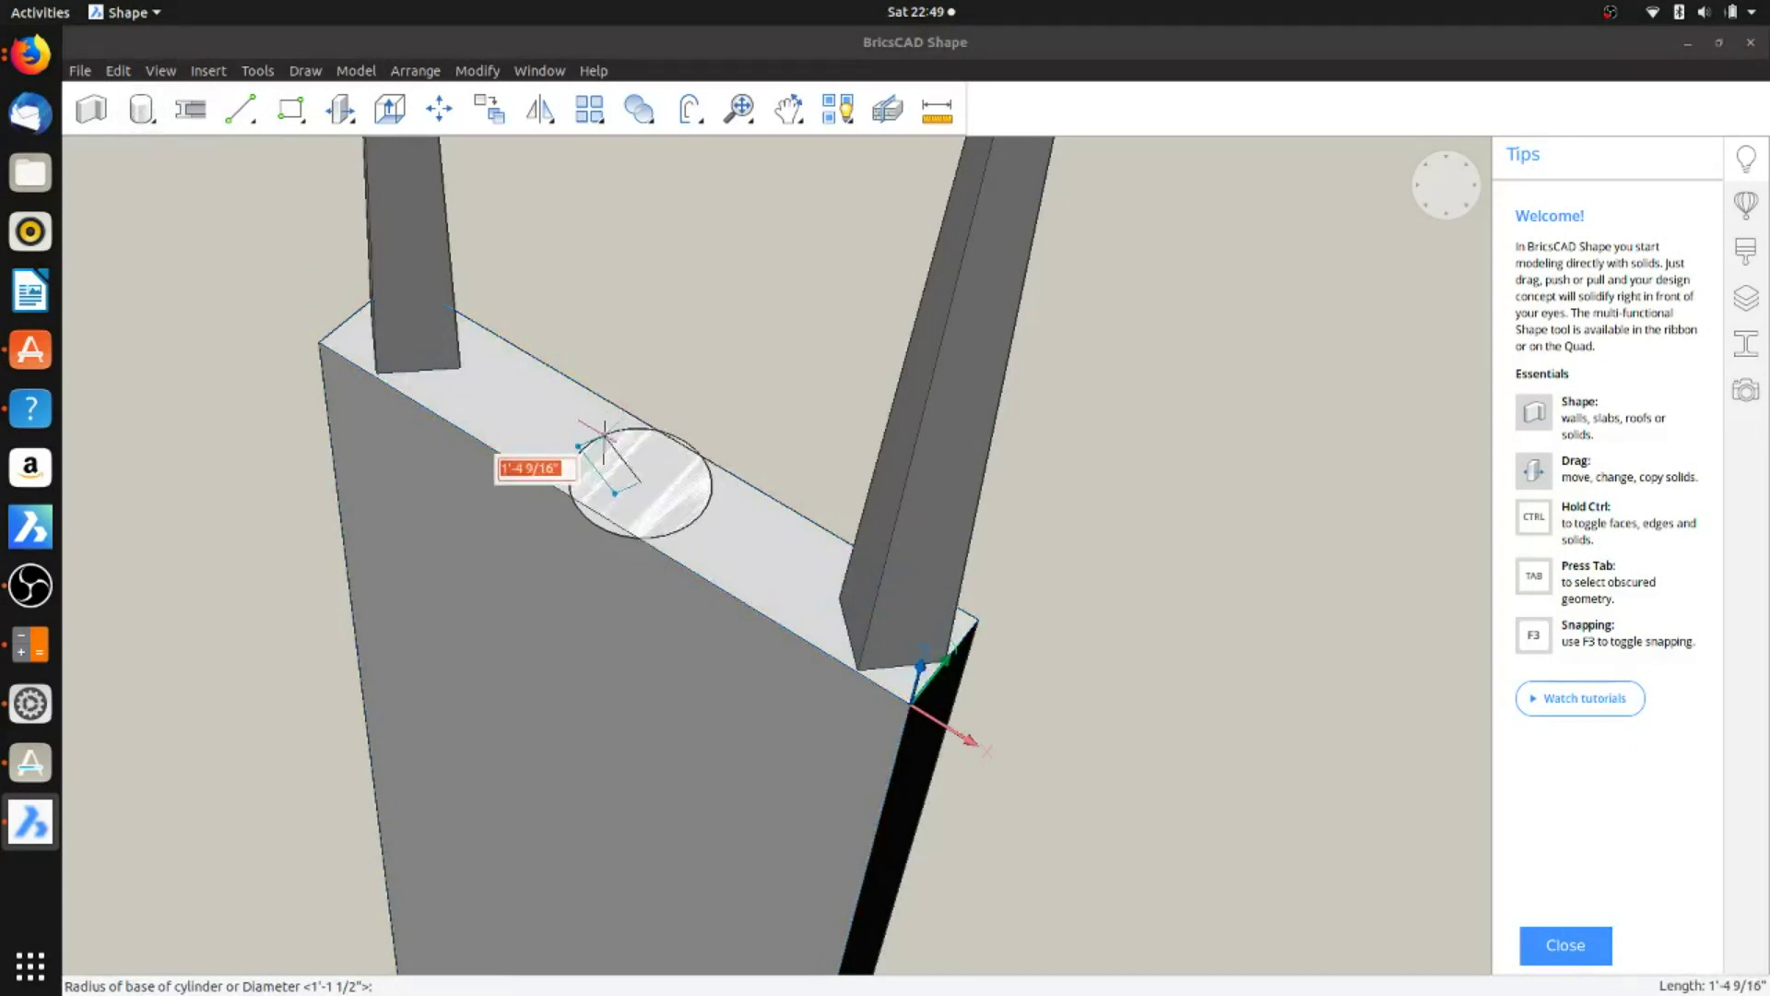
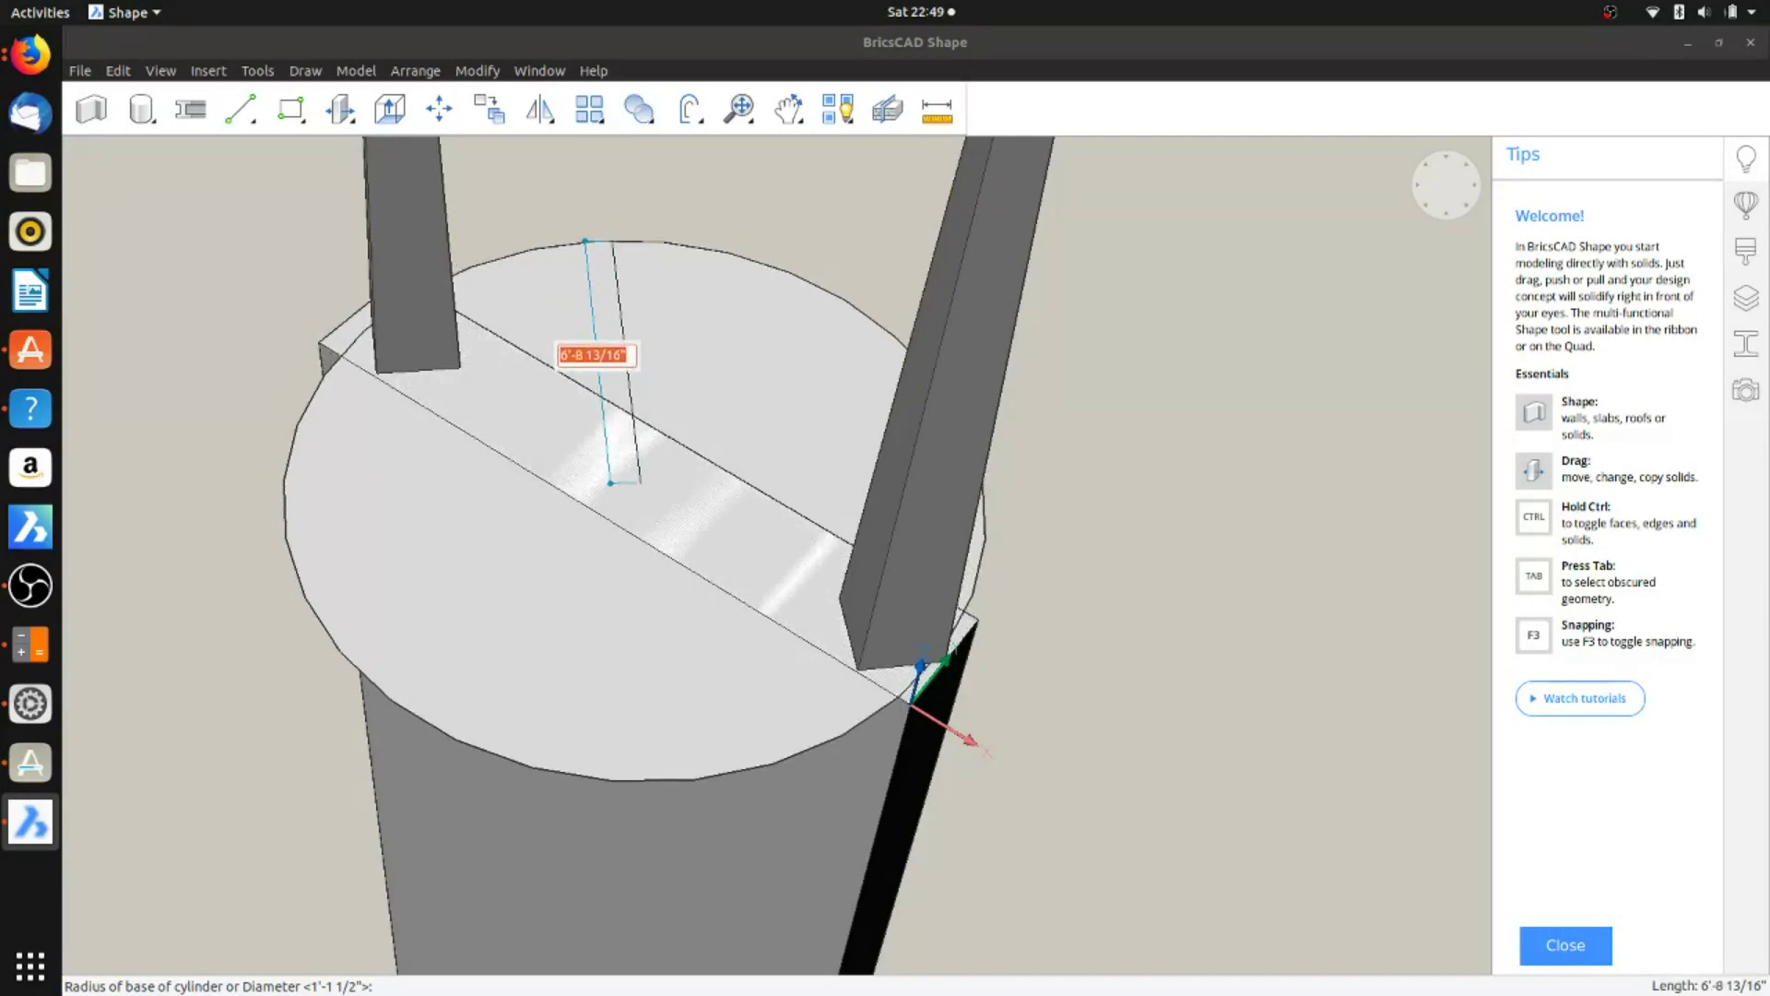
pyautogui.click(611, 483)
pyautogui.scroll(-5, 610, 483)
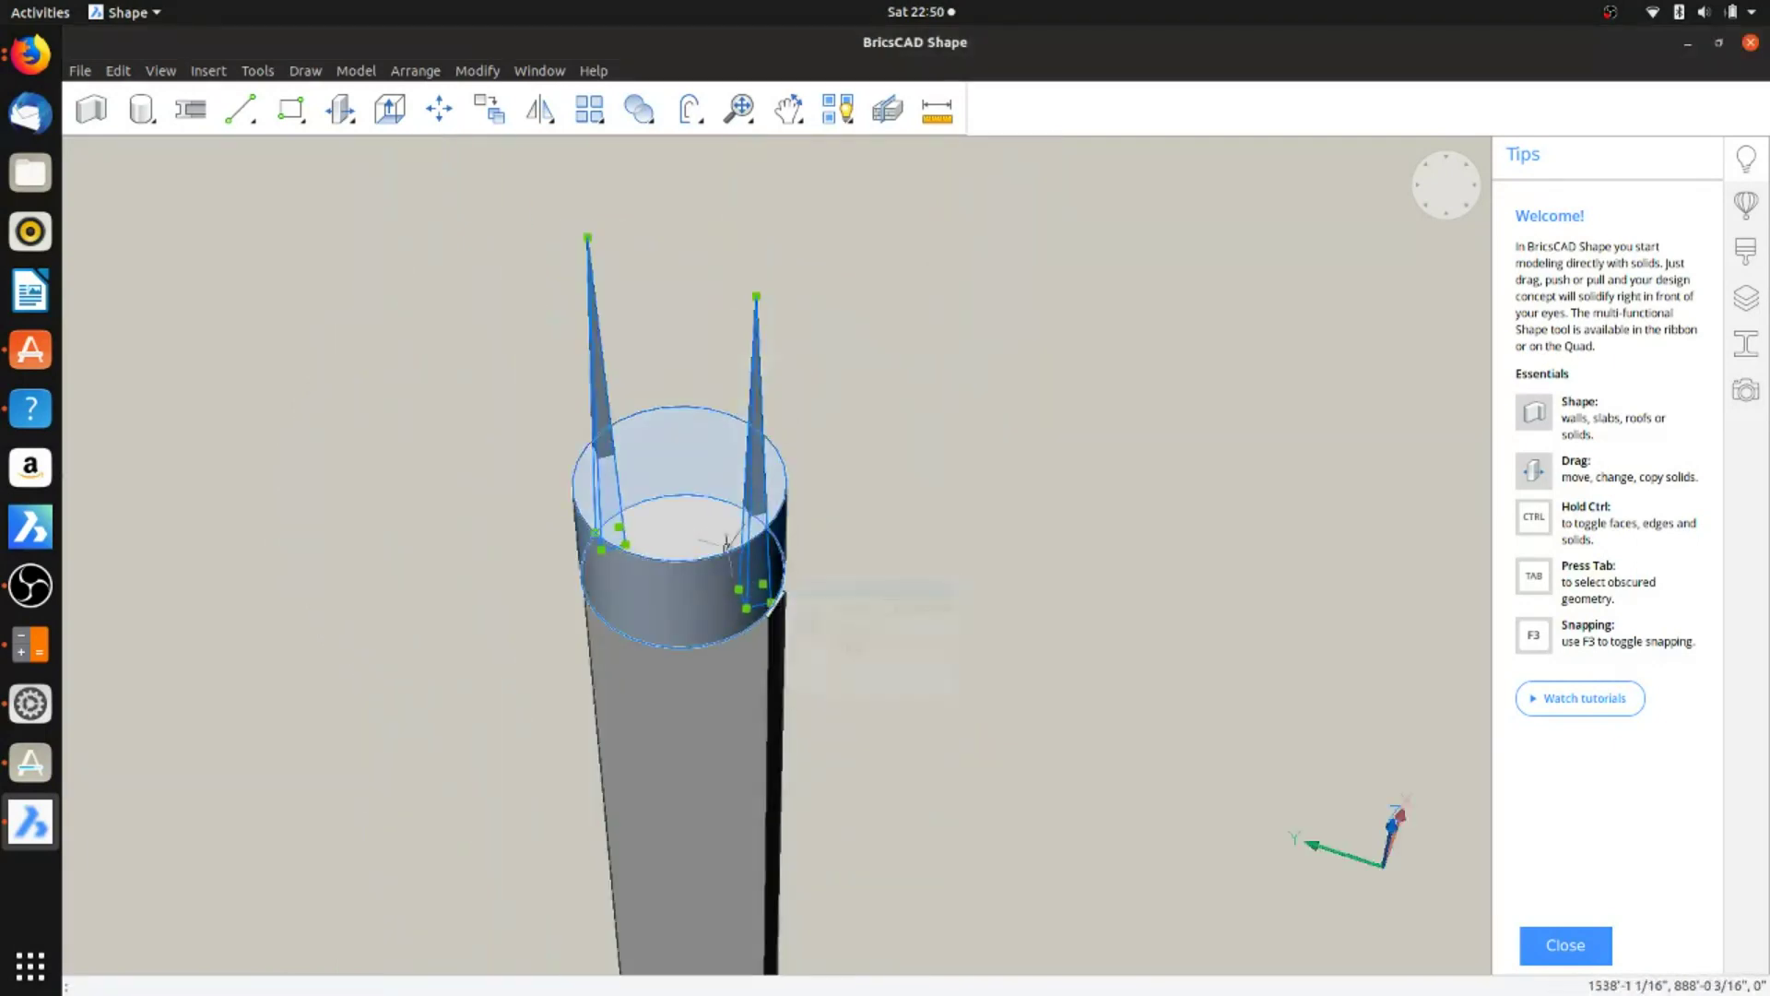
pyautogui.scroll(-2, 733, 466)
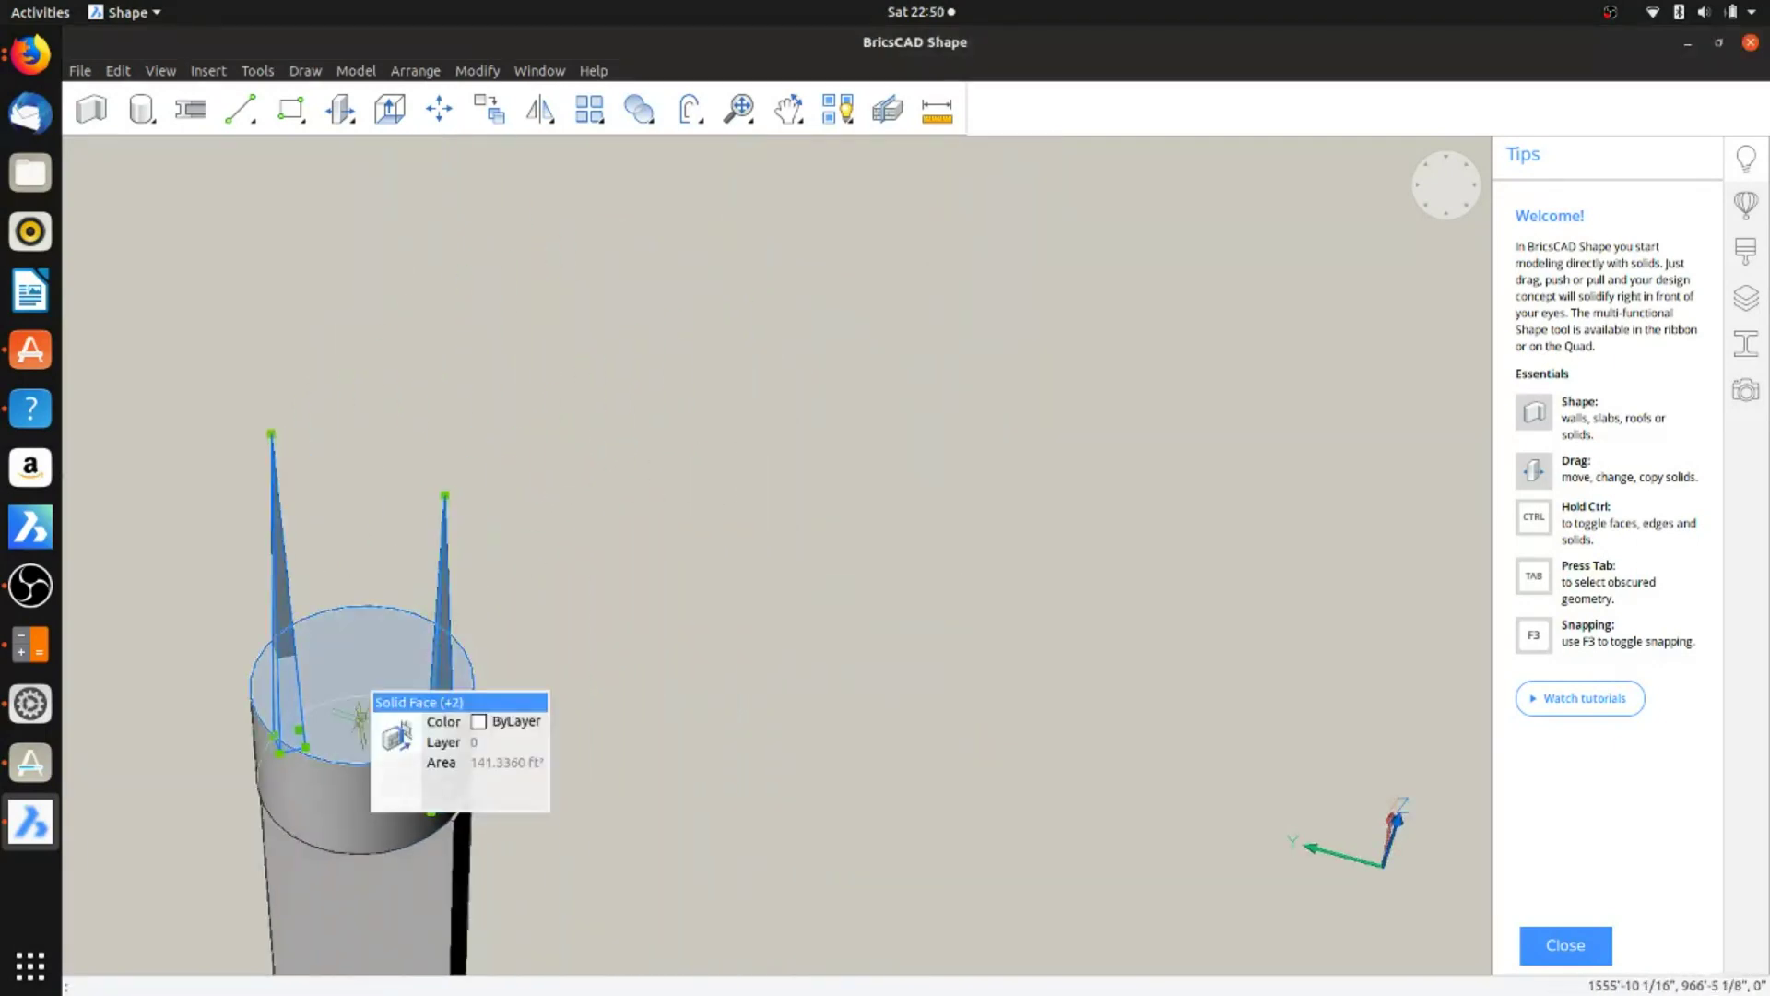
# Step: Offset the circular edge of the cylinder's top face inward by about 1'-10" to form a concentric circle
pyautogui.keyDown('shift'); pyautogui.moveTo(387, 703); pyautogui.dragTo(425, 611, button='middle'); pyautogui.keyUp('shift')
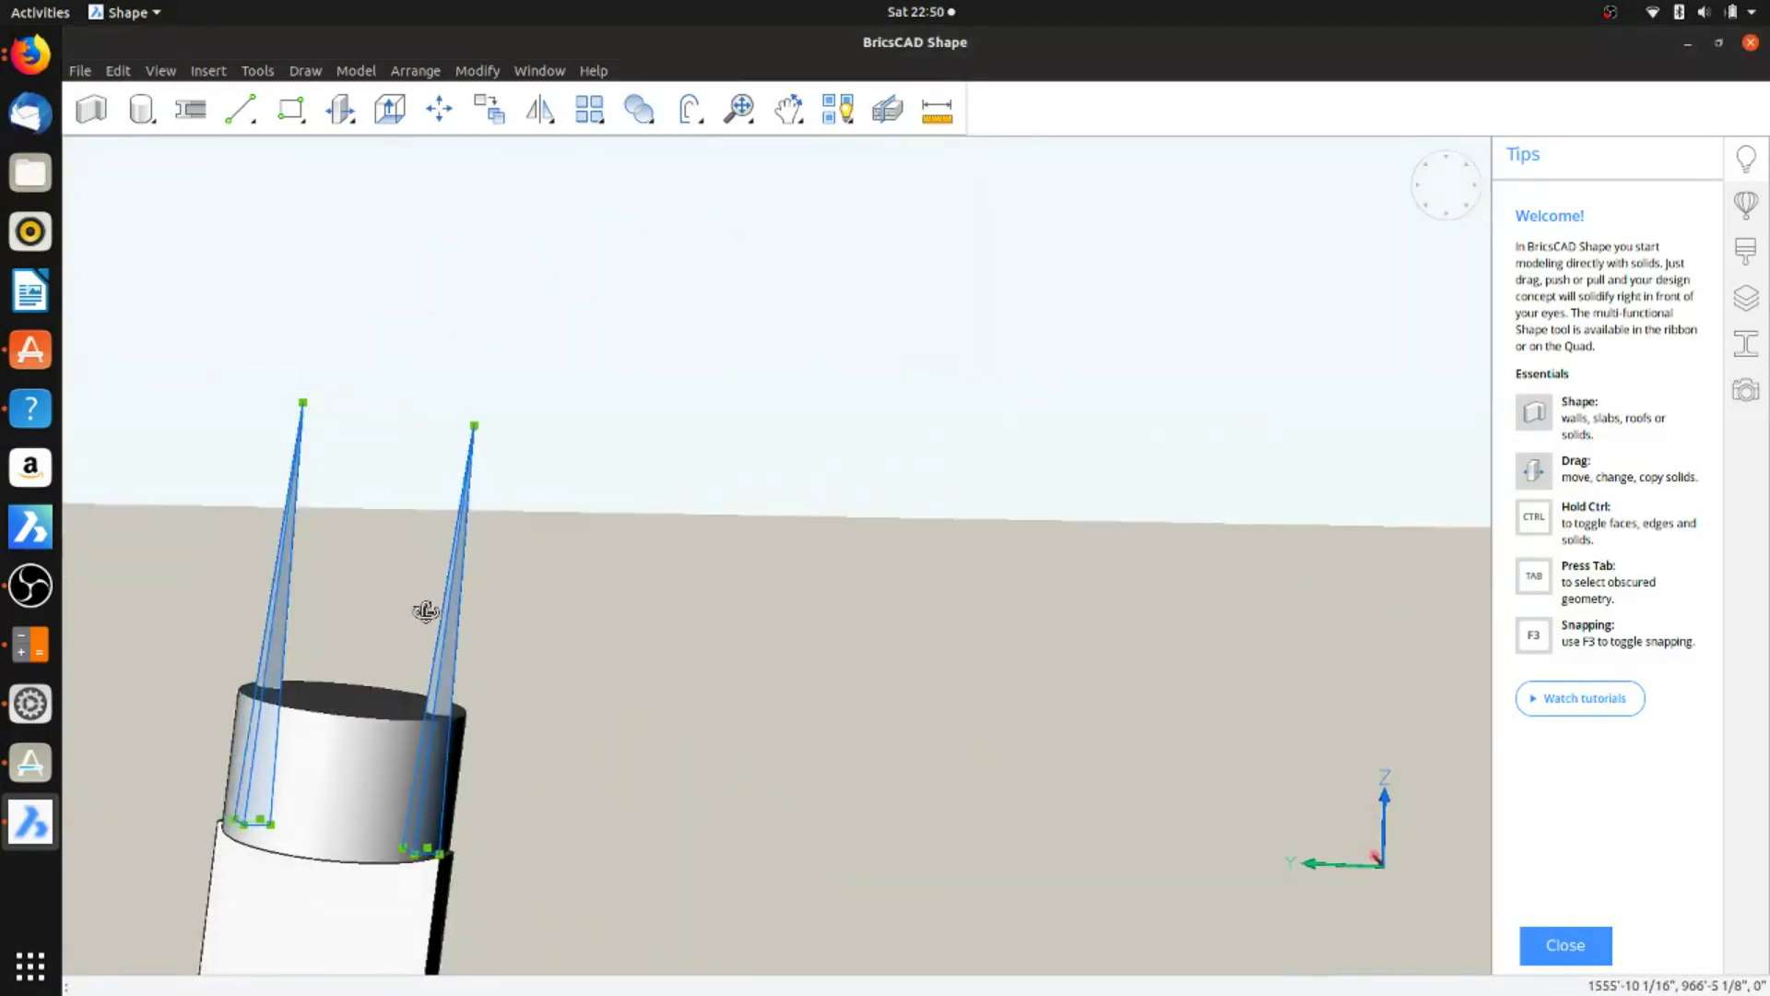
pyautogui.moveTo(378, 716); pyautogui.dragTo(542, 410, button='middle')
pyautogui.scroll(3, 471, 765)
pyautogui.scroll(-3, 488, 860)
pyautogui.scroll(4, 542, 410)
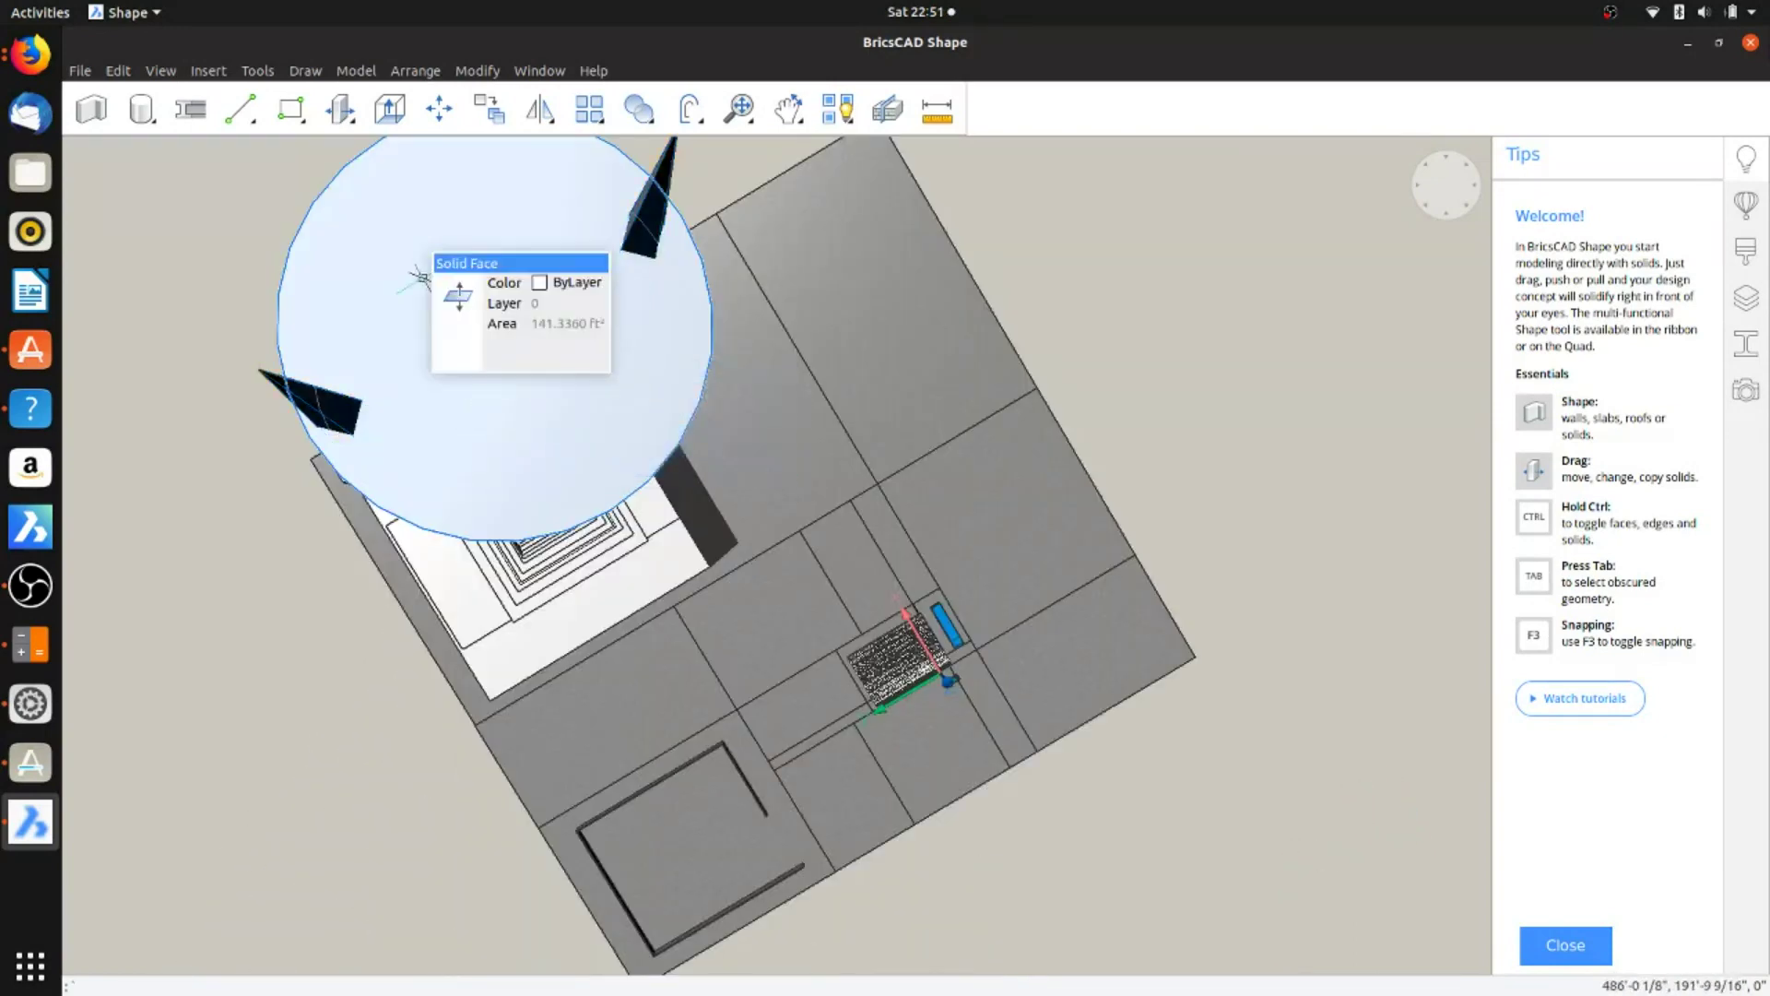
pyautogui.moveTo(457, 299)
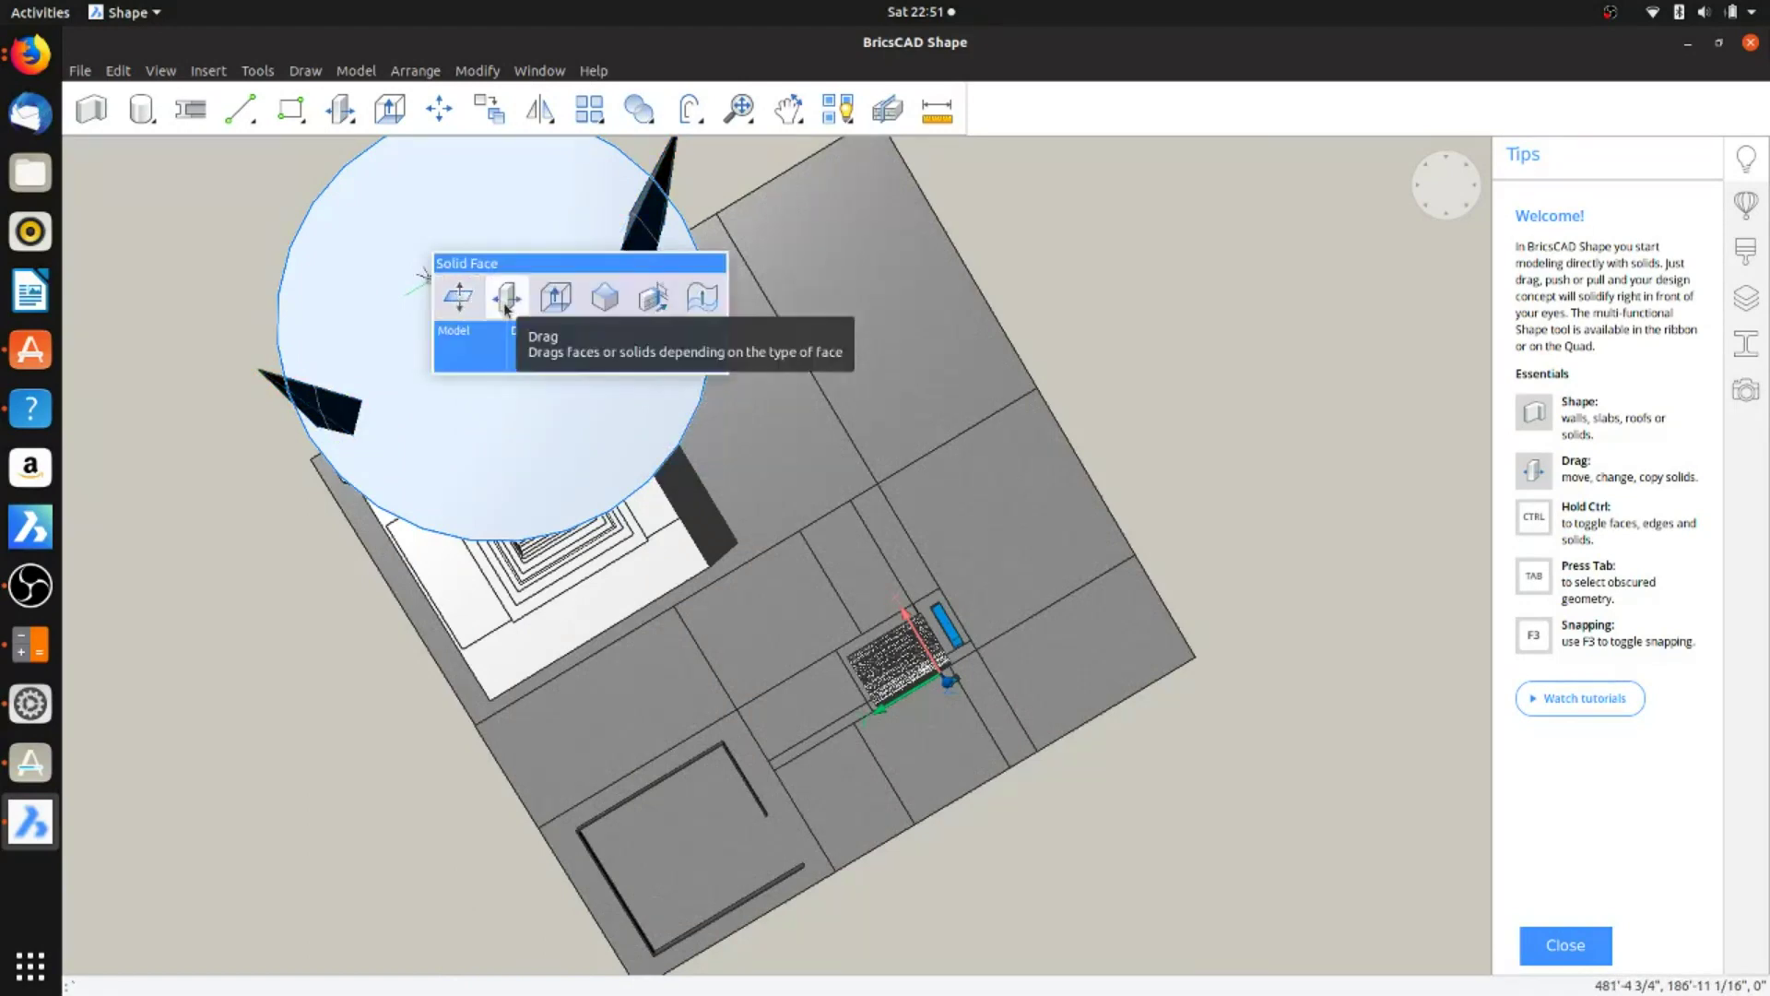
pyautogui.moveTo(491, 350)
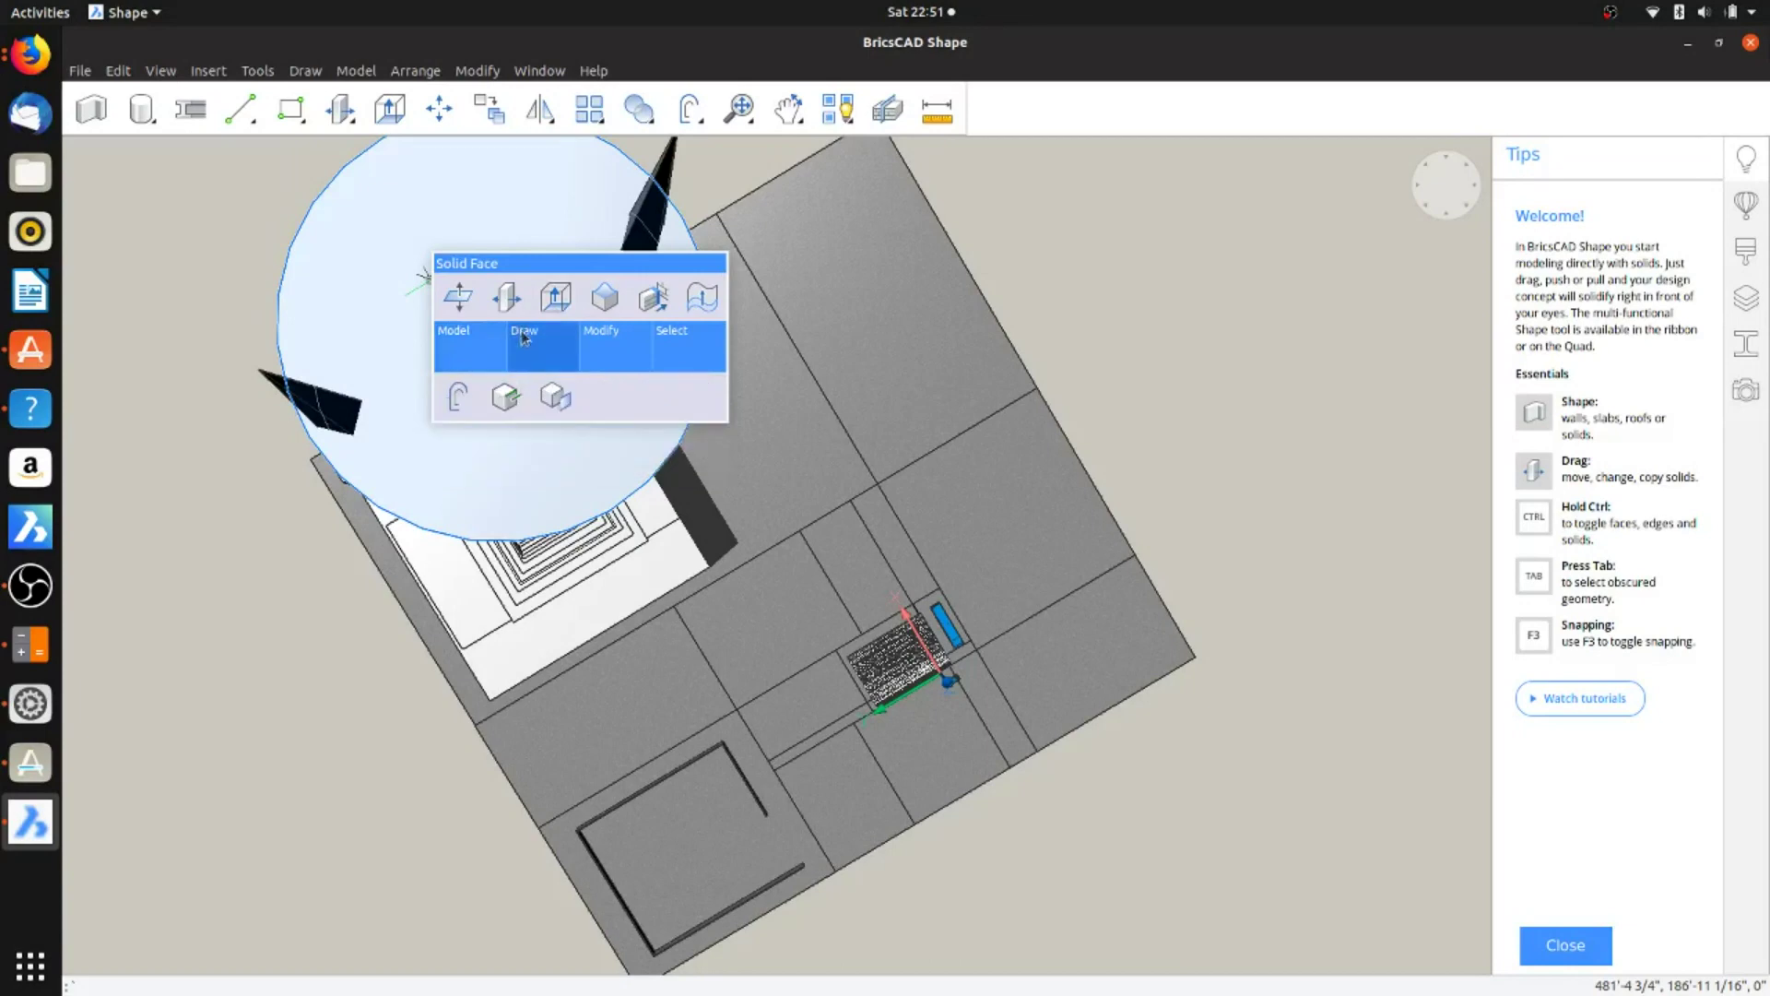
pyautogui.click(459, 400)
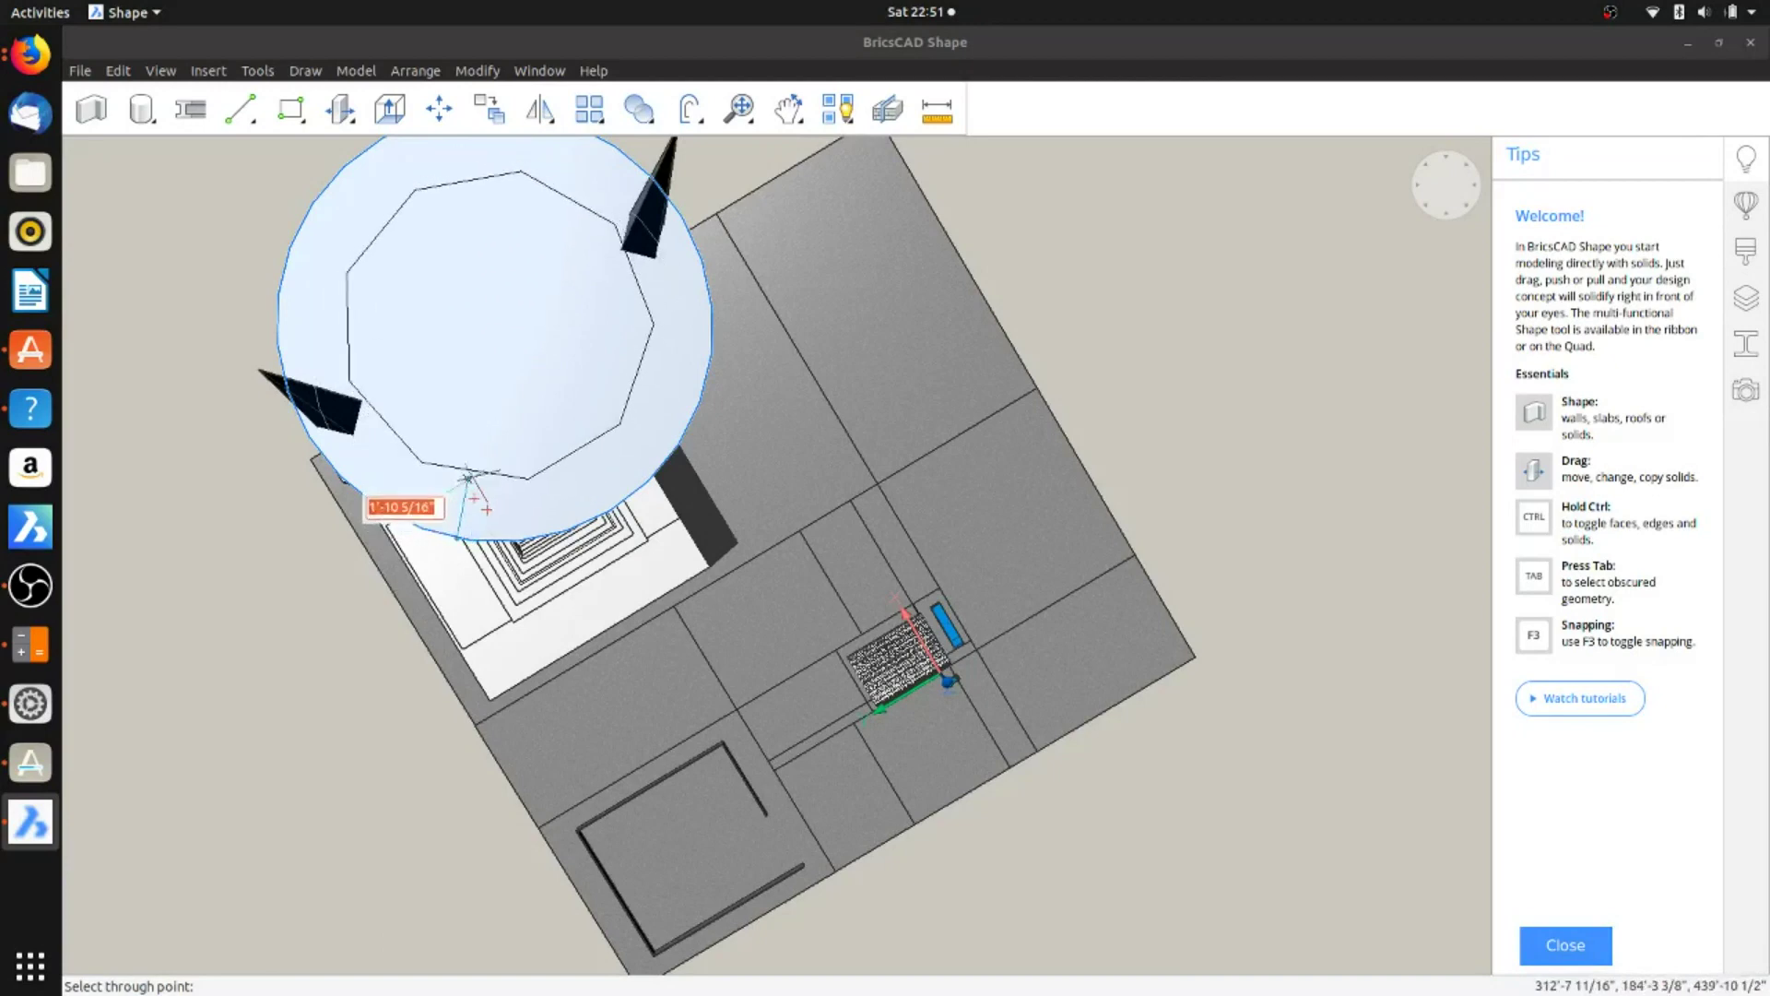
pyautogui.click(469, 476)
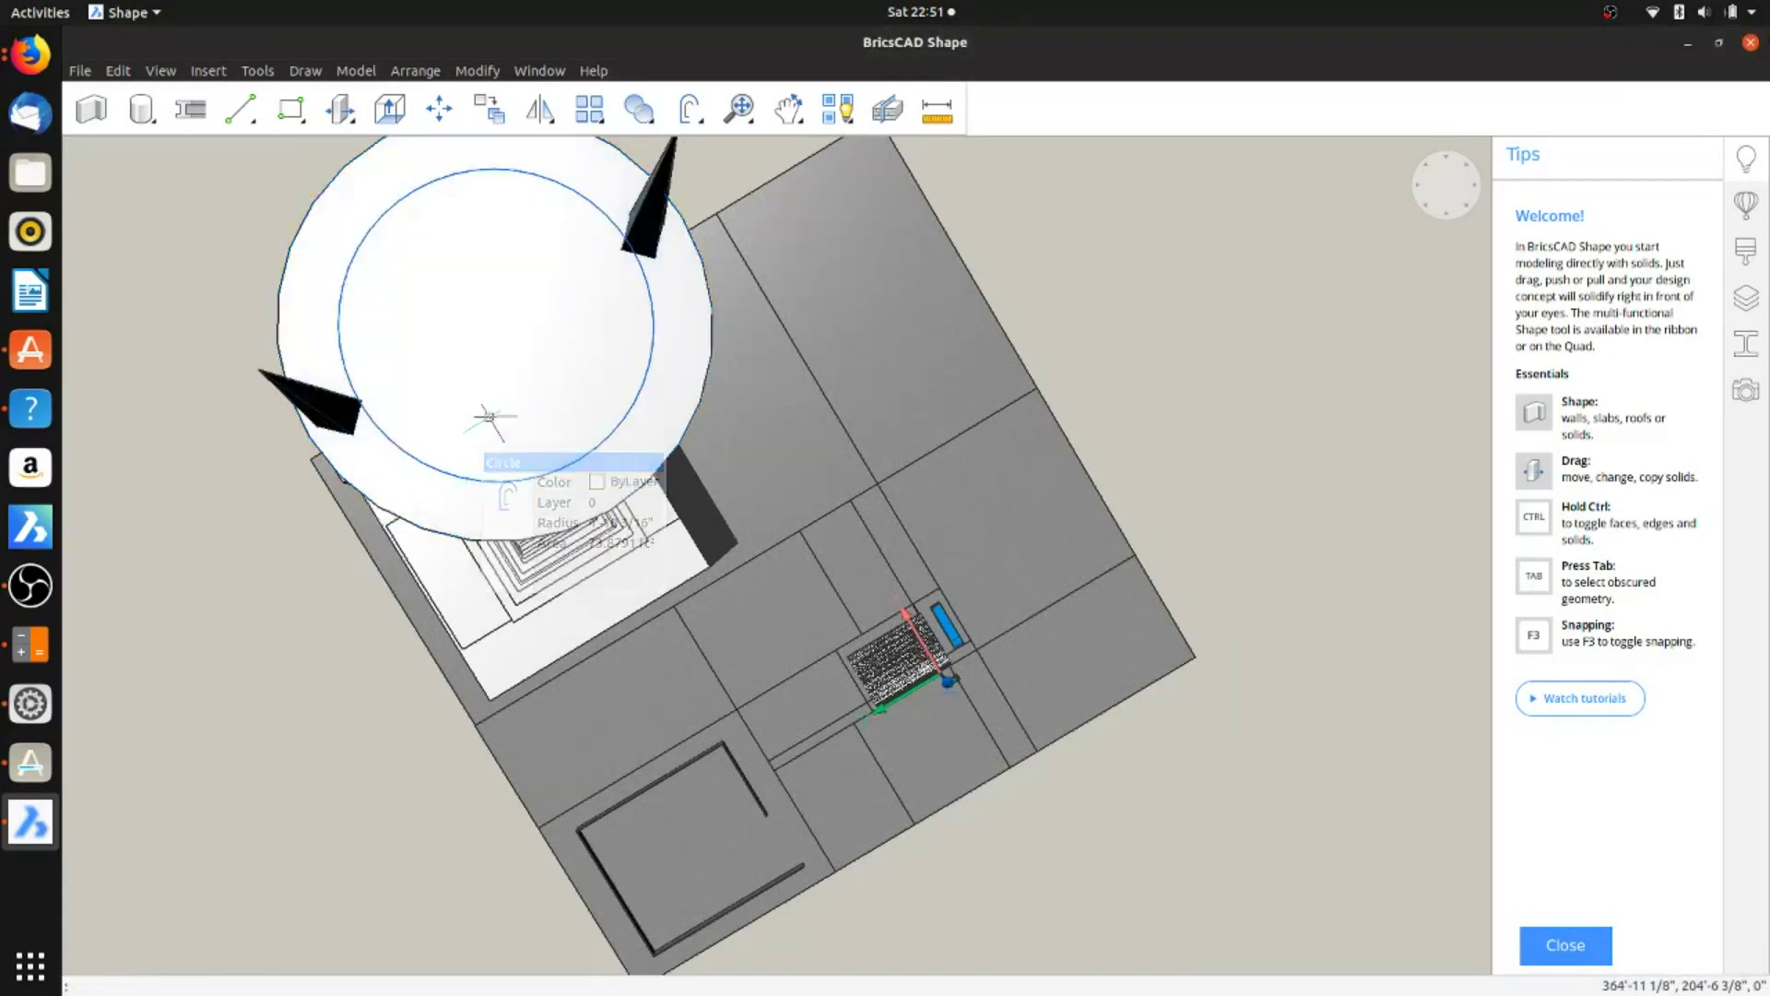
# Step: Extrude the inner circle on the cylinder's top face upward by 1000
pyautogui.moveTo(493, 417)
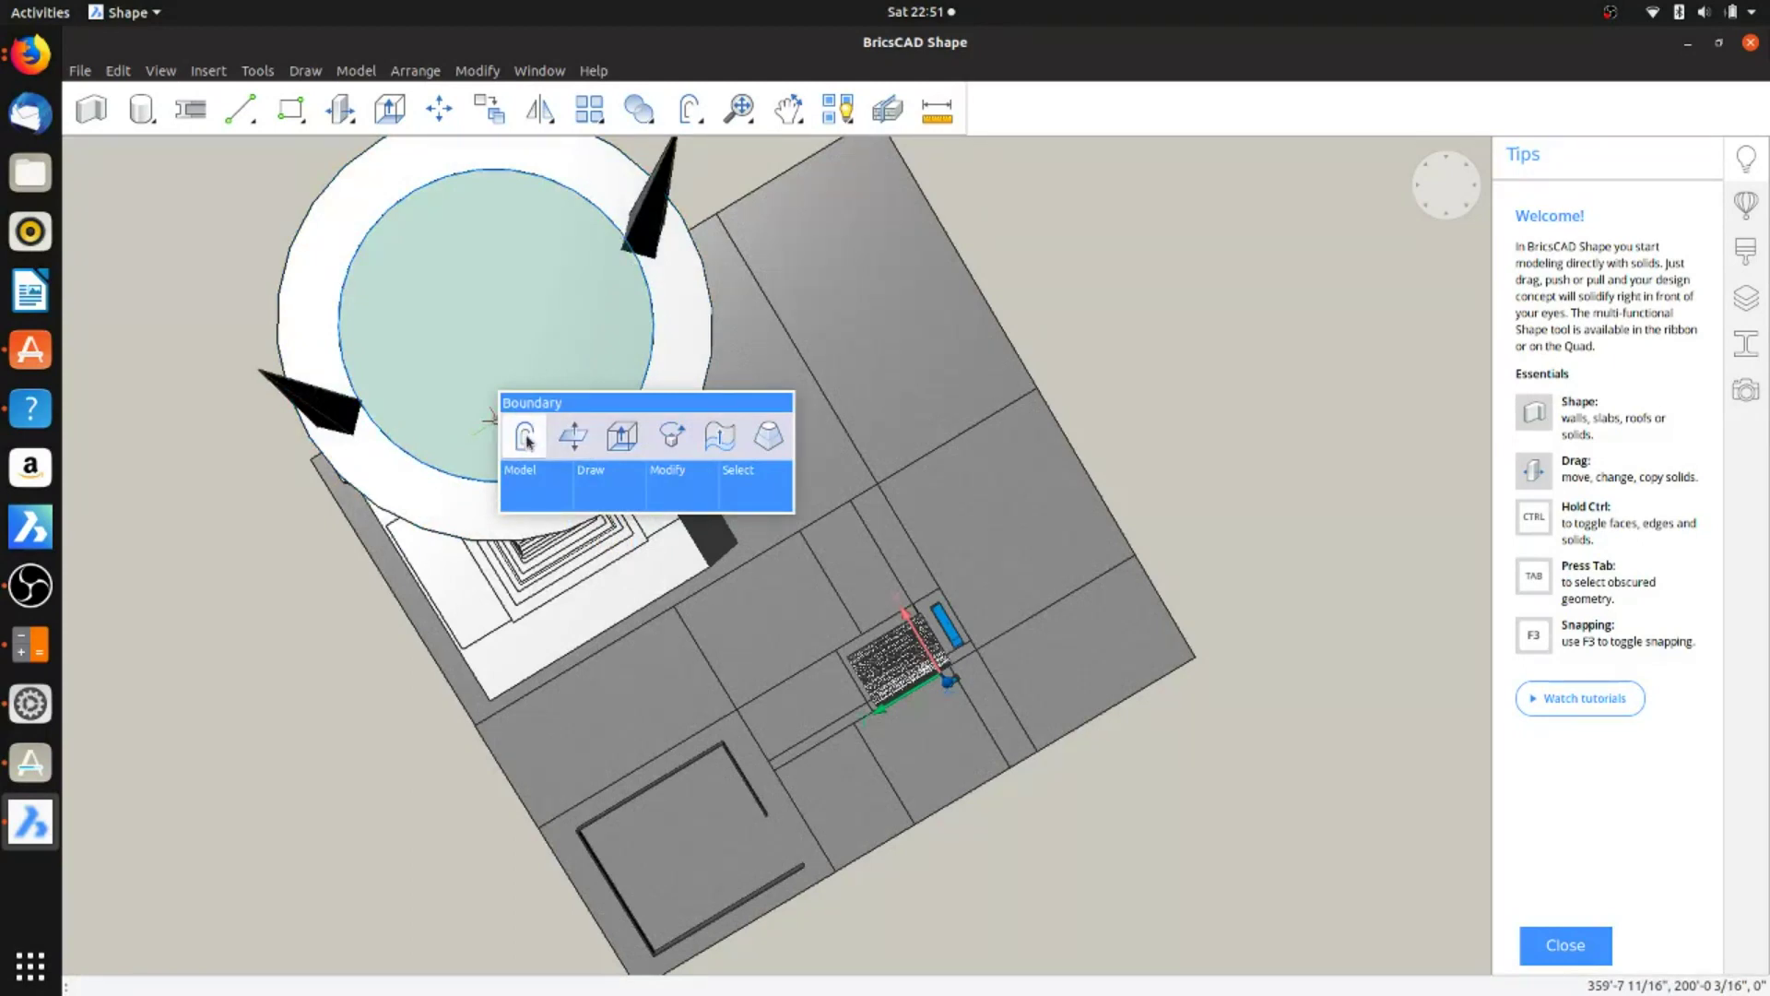
pyautogui.click(635, 444)
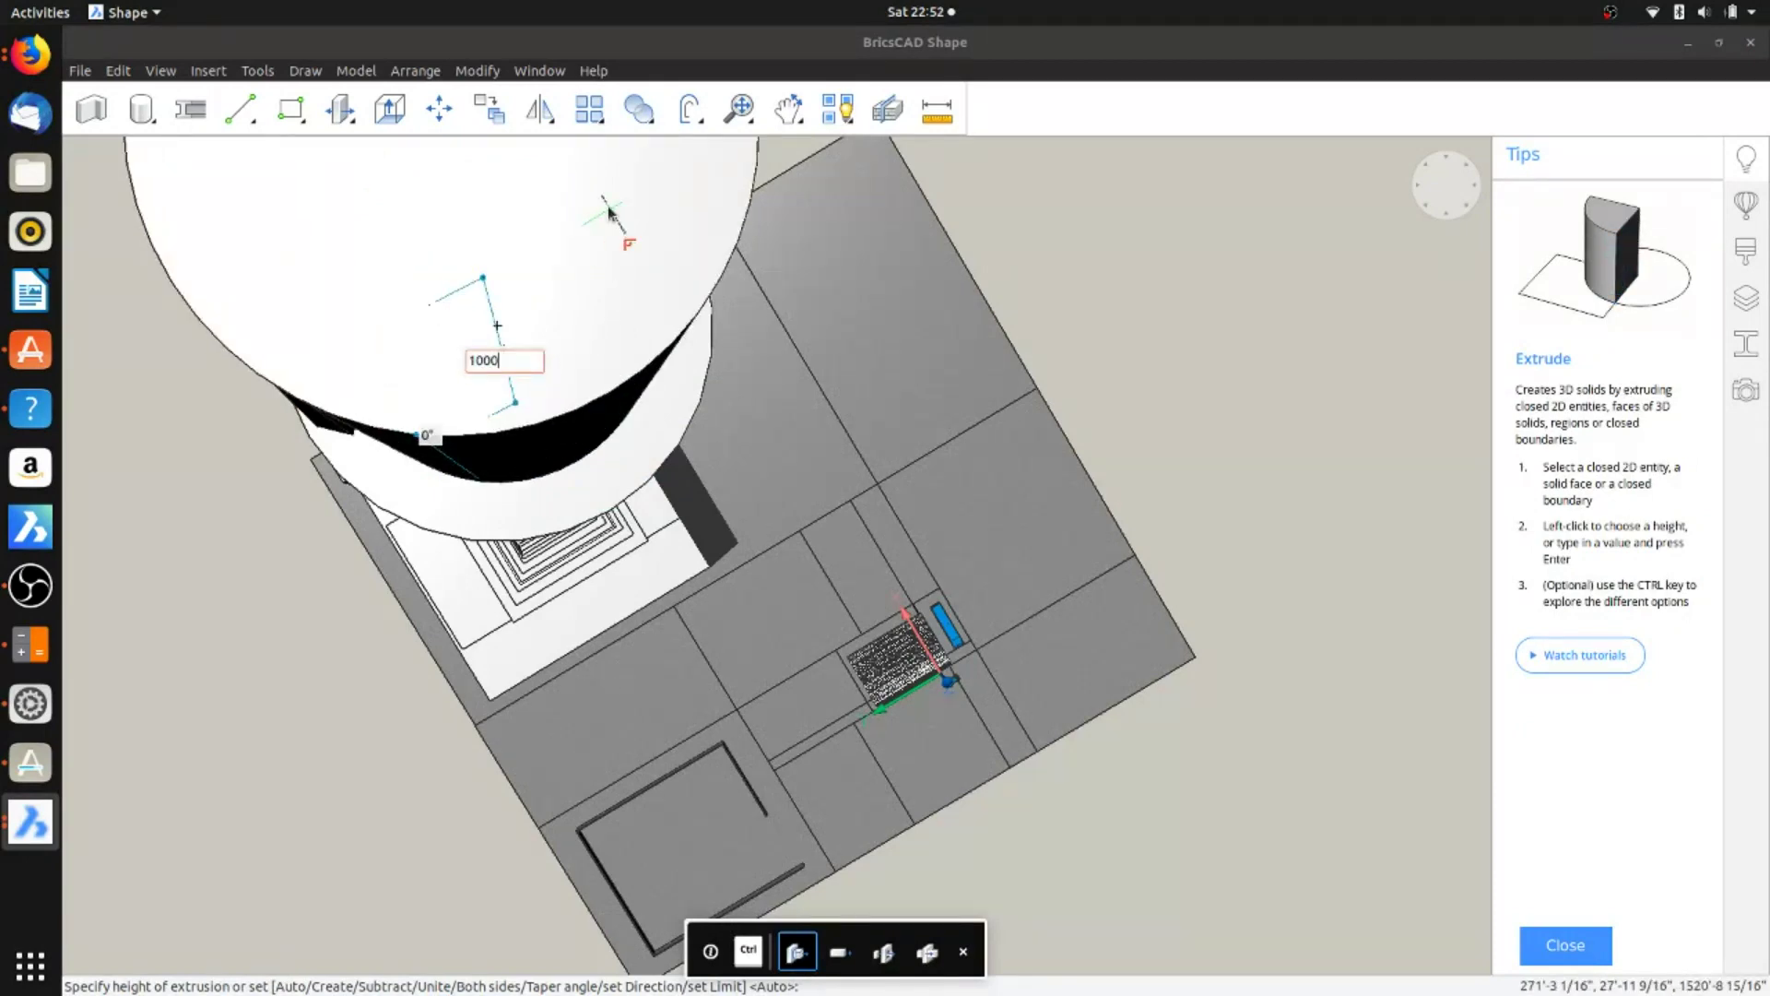
pyautogui.press('Return')
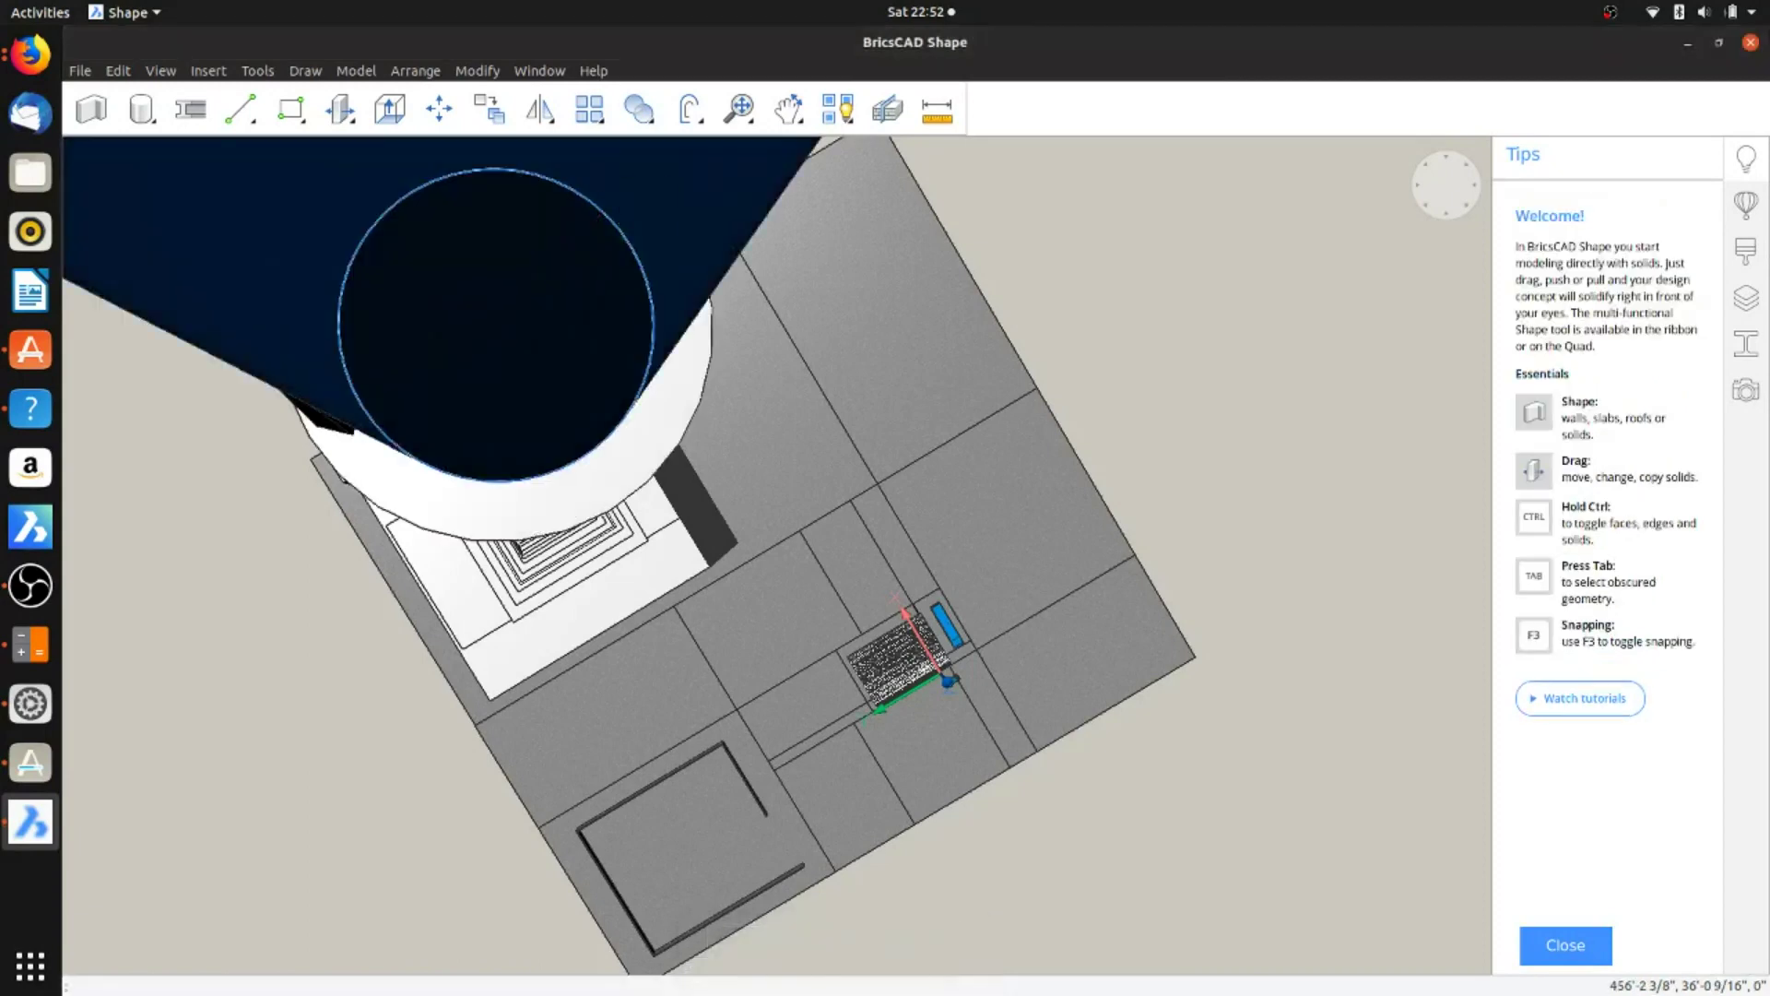
# Step: Extrude the top face of the new inner cylinder upward by a further 1000
pyautogui.scroll(-5, 544, 480)
pyautogui.moveTo(516, 475)
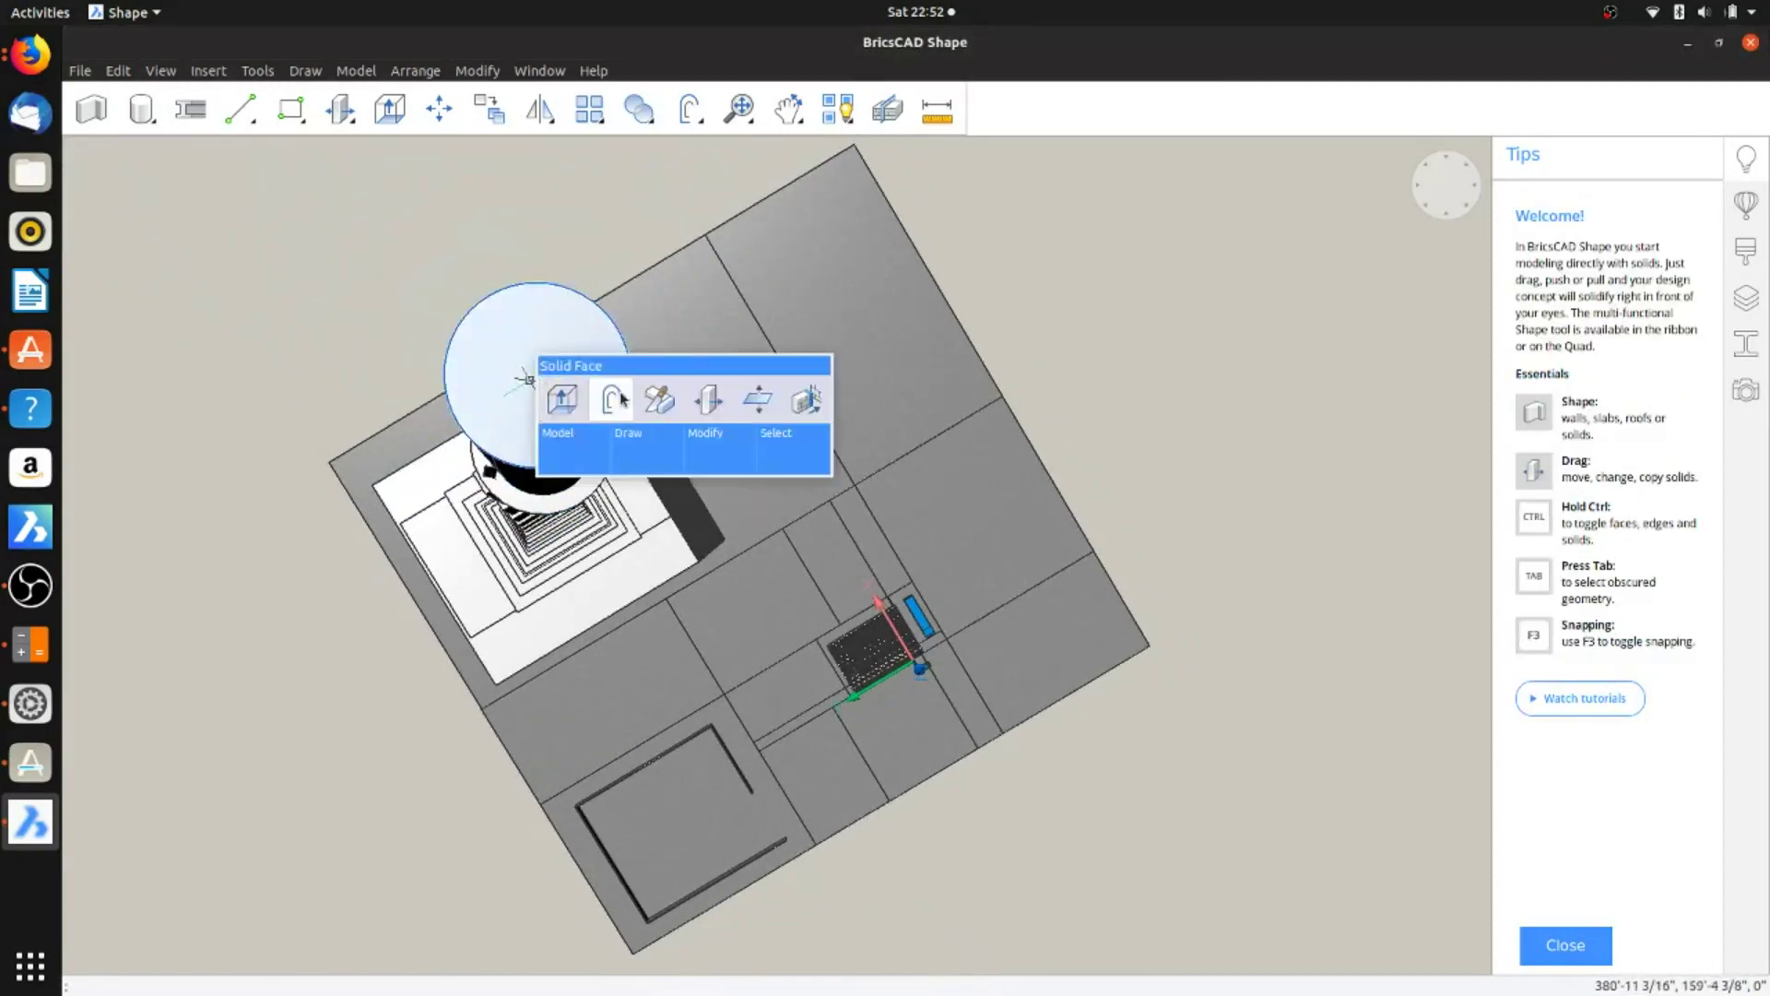
pyautogui.click(562, 397)
pyautogui.click(604, 348)
pyautogui.moveTo(569, 341)
pyautogui.click(648, 363)
pyautogui.write('1000')
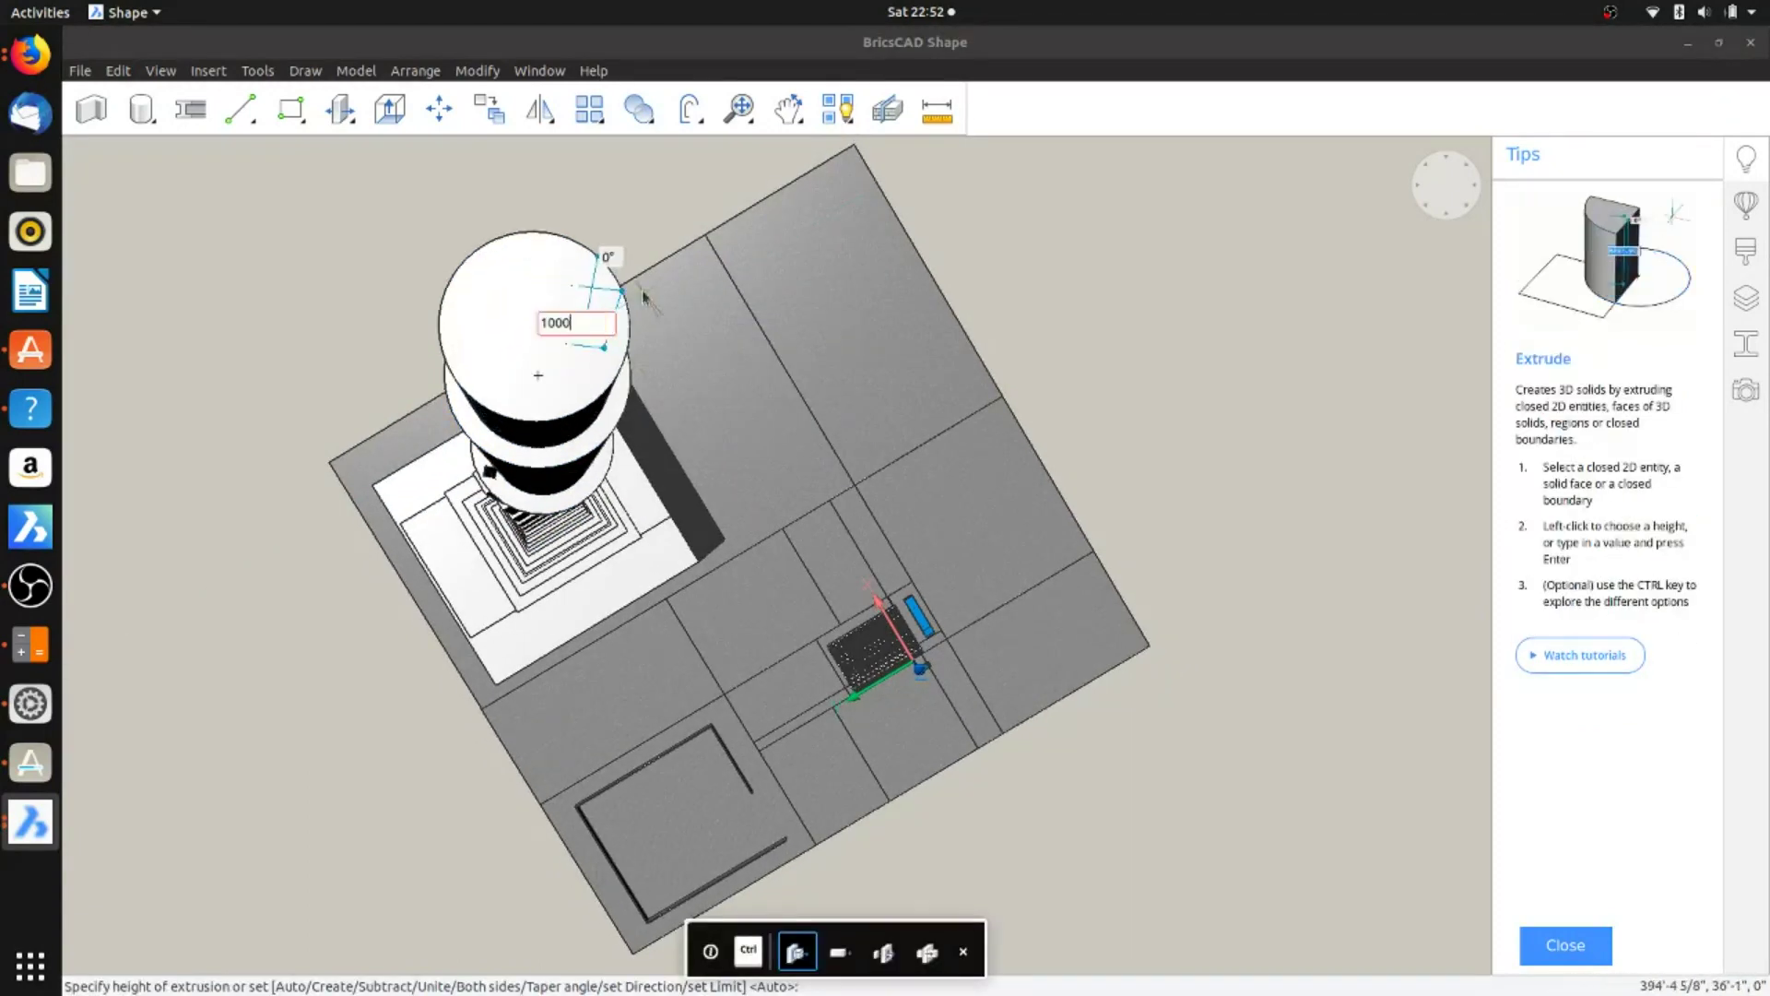
pyautogui.press('Return')
pyautogui.scroll(-3, 591, 227)
pyautogui.click(570, 324)
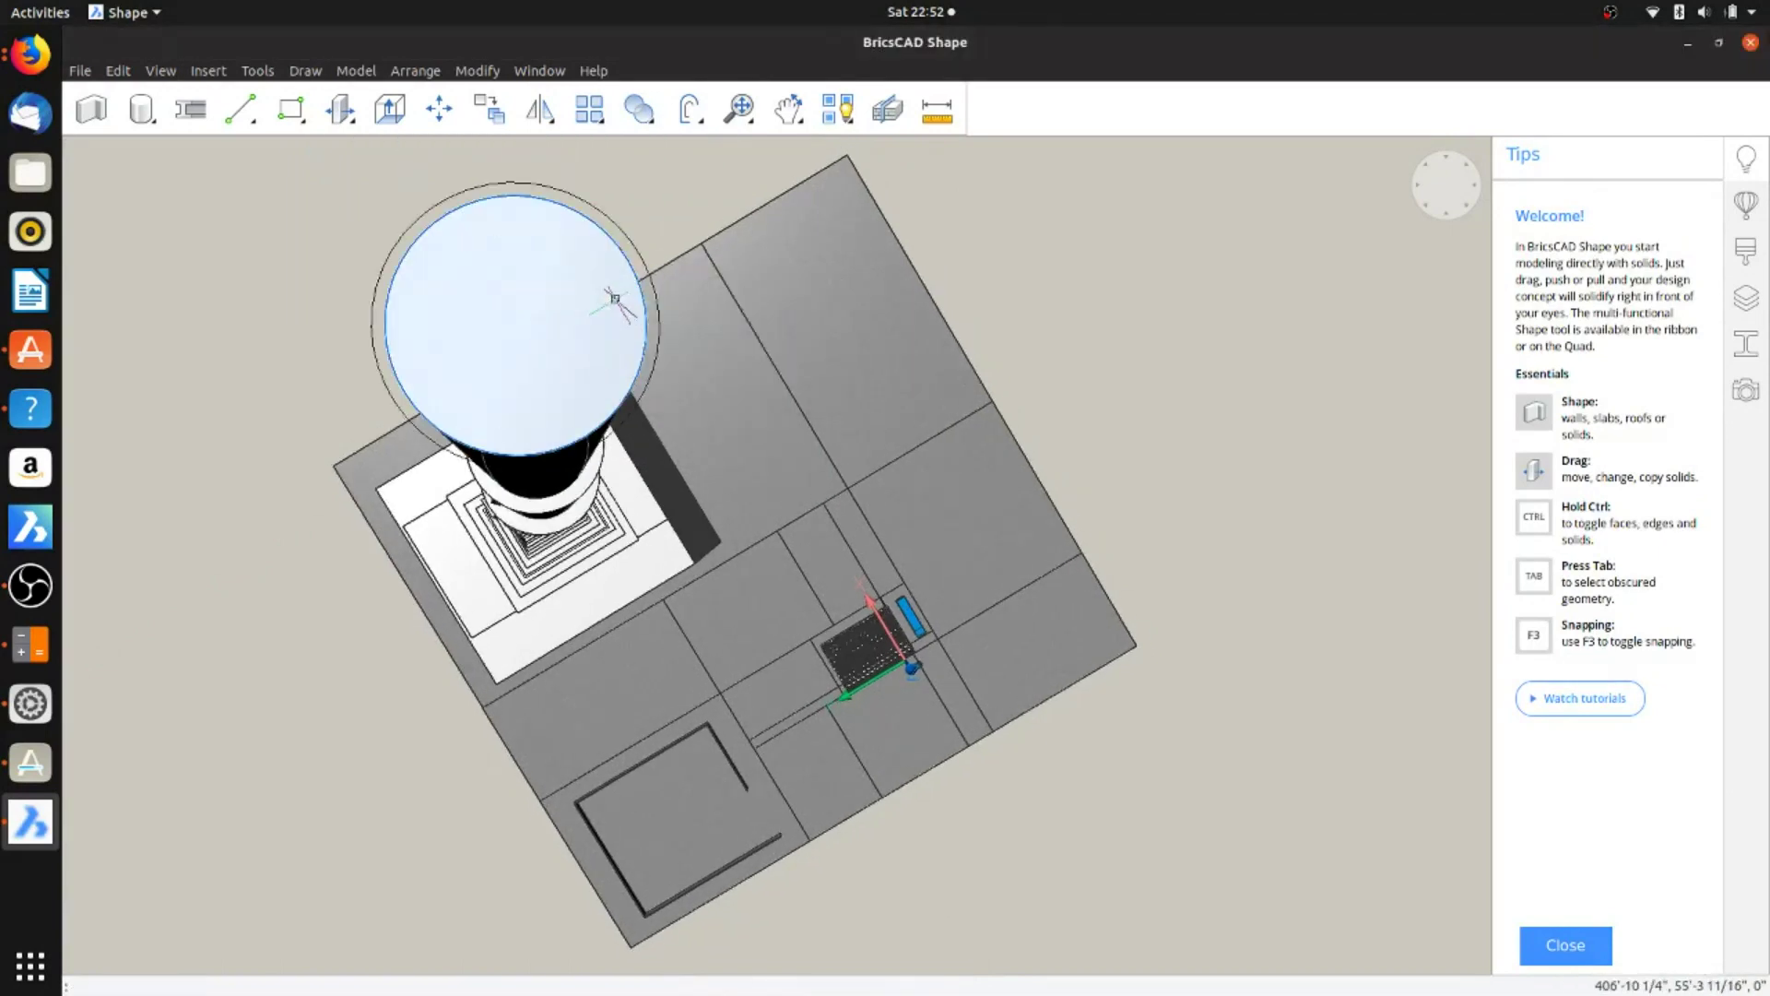
# Step: Extrude the concentric circle on the uppermost cylinder's top face upward by 1000
pyautogui.click(529, 212)
pyautogui.moveTo(523, 301)
pyautogui.click(604, 326)
pyautogui.write('1000')
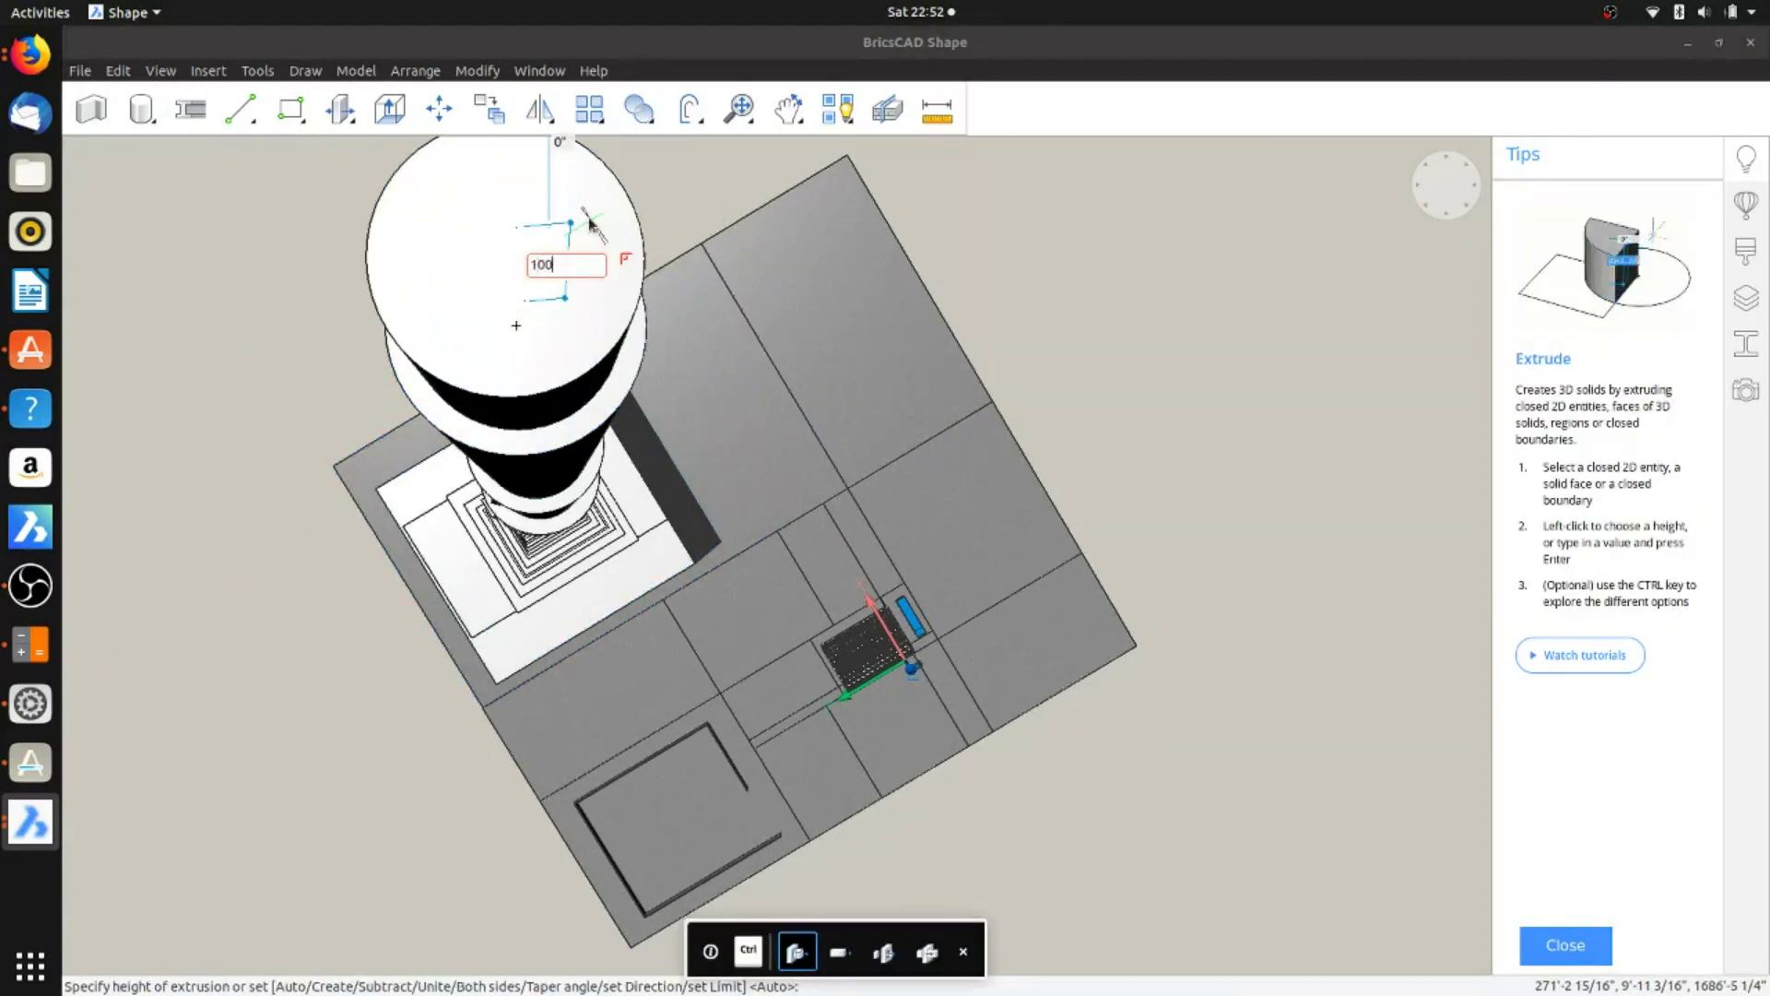
pyautogui.press('Return')
# Step: Offset the edge of the topmost circular face inward and extrude the resulting inner circle upward
pyautogui.scroll(-3, 553, 267)
pyautogui.click(571, 300)
pyautogui.click(584, 249)
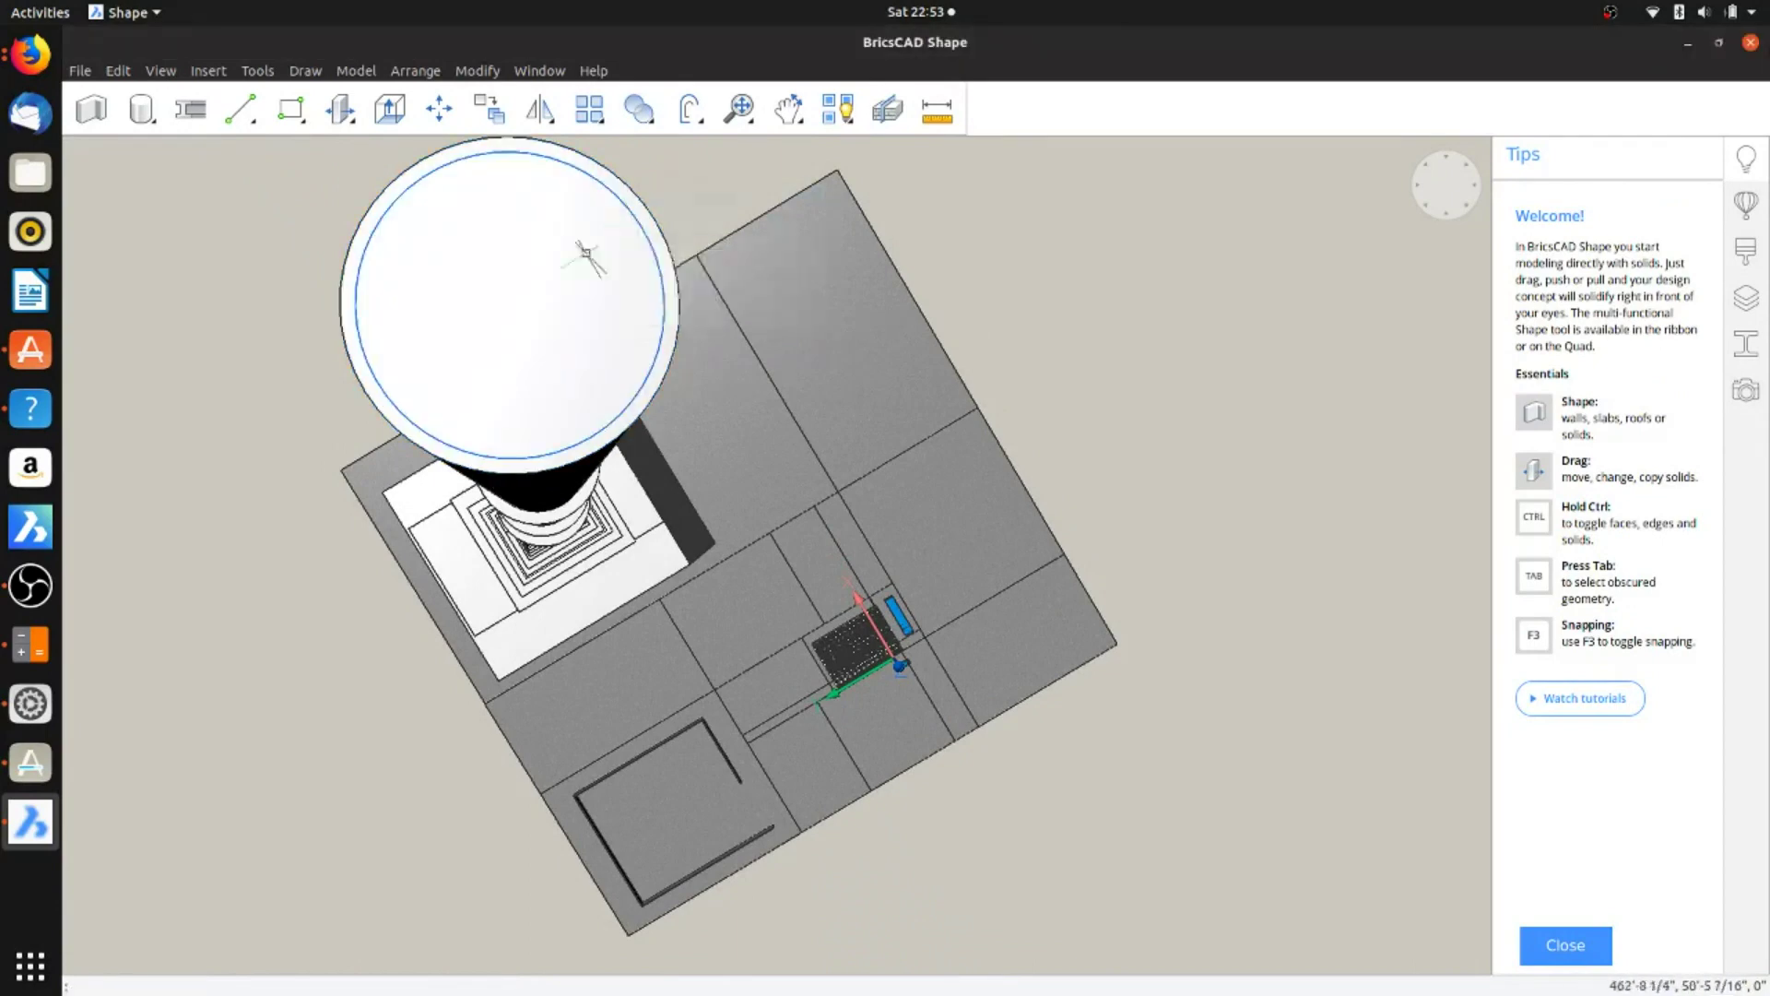
pyautogui.hotkey('ctrl', 'z')
pyautogui.moveTo(680, 221)
pyautogui.click(704, 249)
pyautogui.click(680, 172)
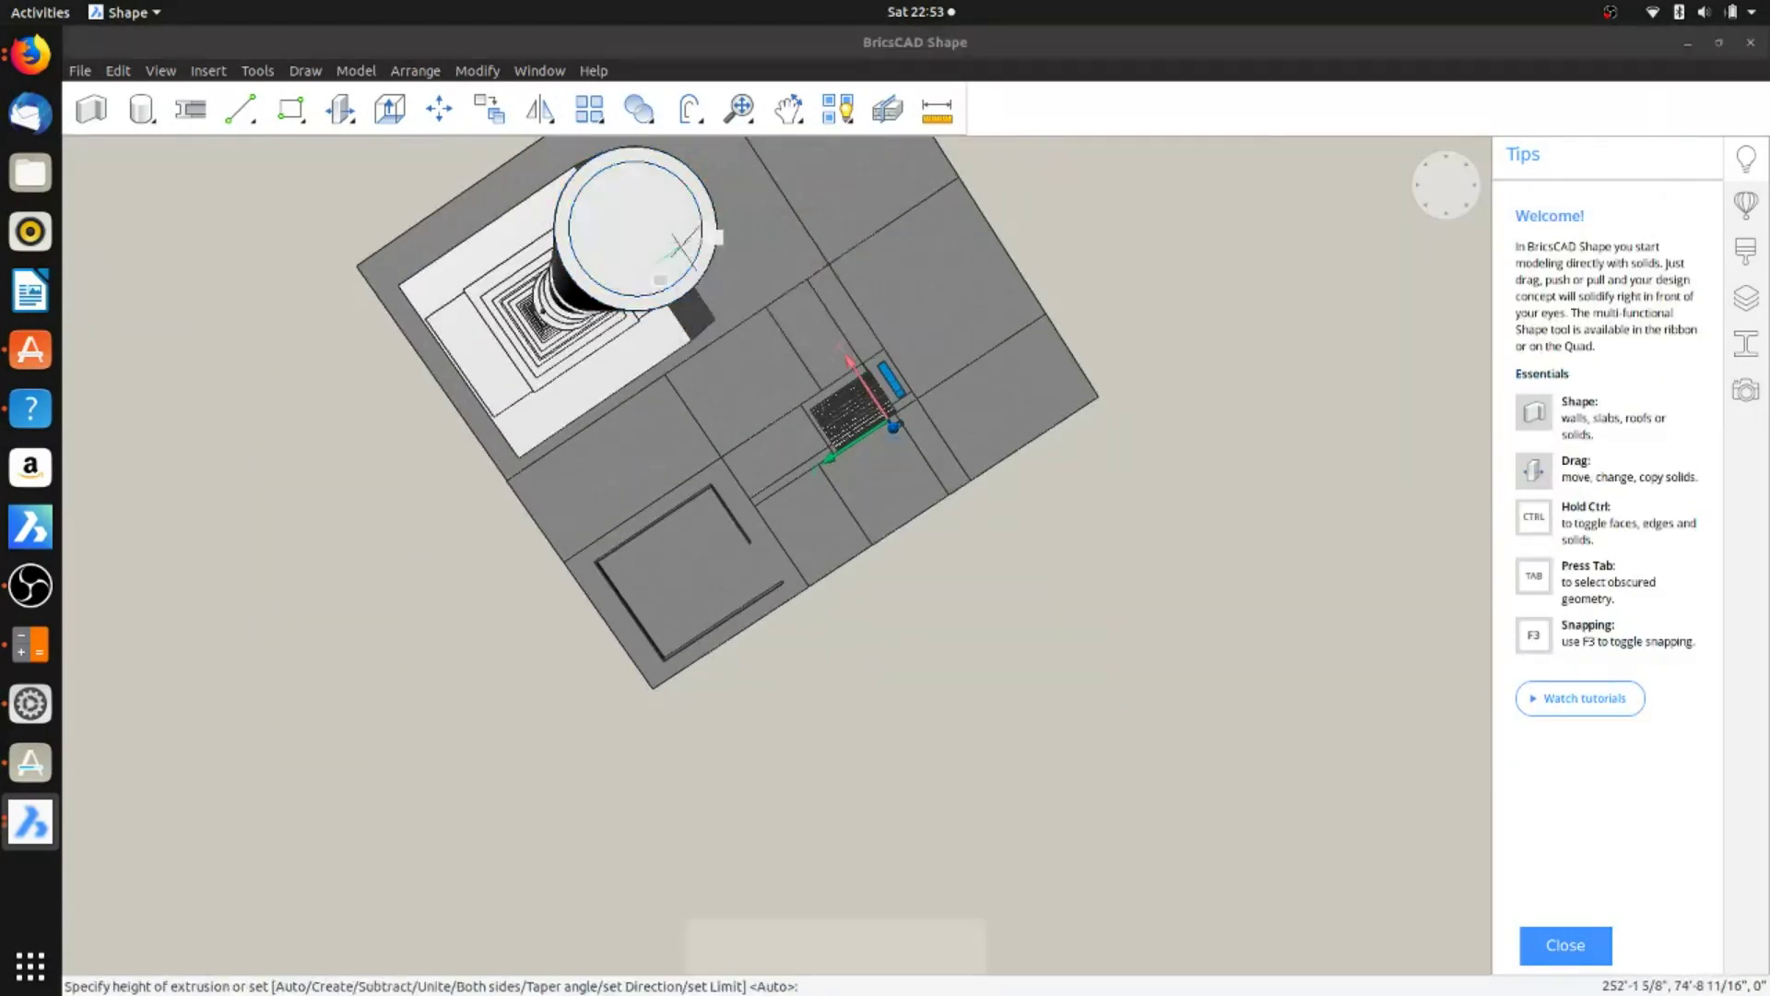
# Step: Create a cone about 12'-11" high on the uppermost cylinder's top face, centred on it with its base matching the circular edge
pyautogui.keyDown('shift'); pyautogui.moveTo(778, 182); pyautogui.dragTo(680, 376, button='middle'); pyautogui.keyUp('shift')
pyautogui.keyDown('shift'); pyautogui.moveTo(945, 300); pyautogui.dragTo(705, 284, button='middle'); pyautogui.keyUp('shift')
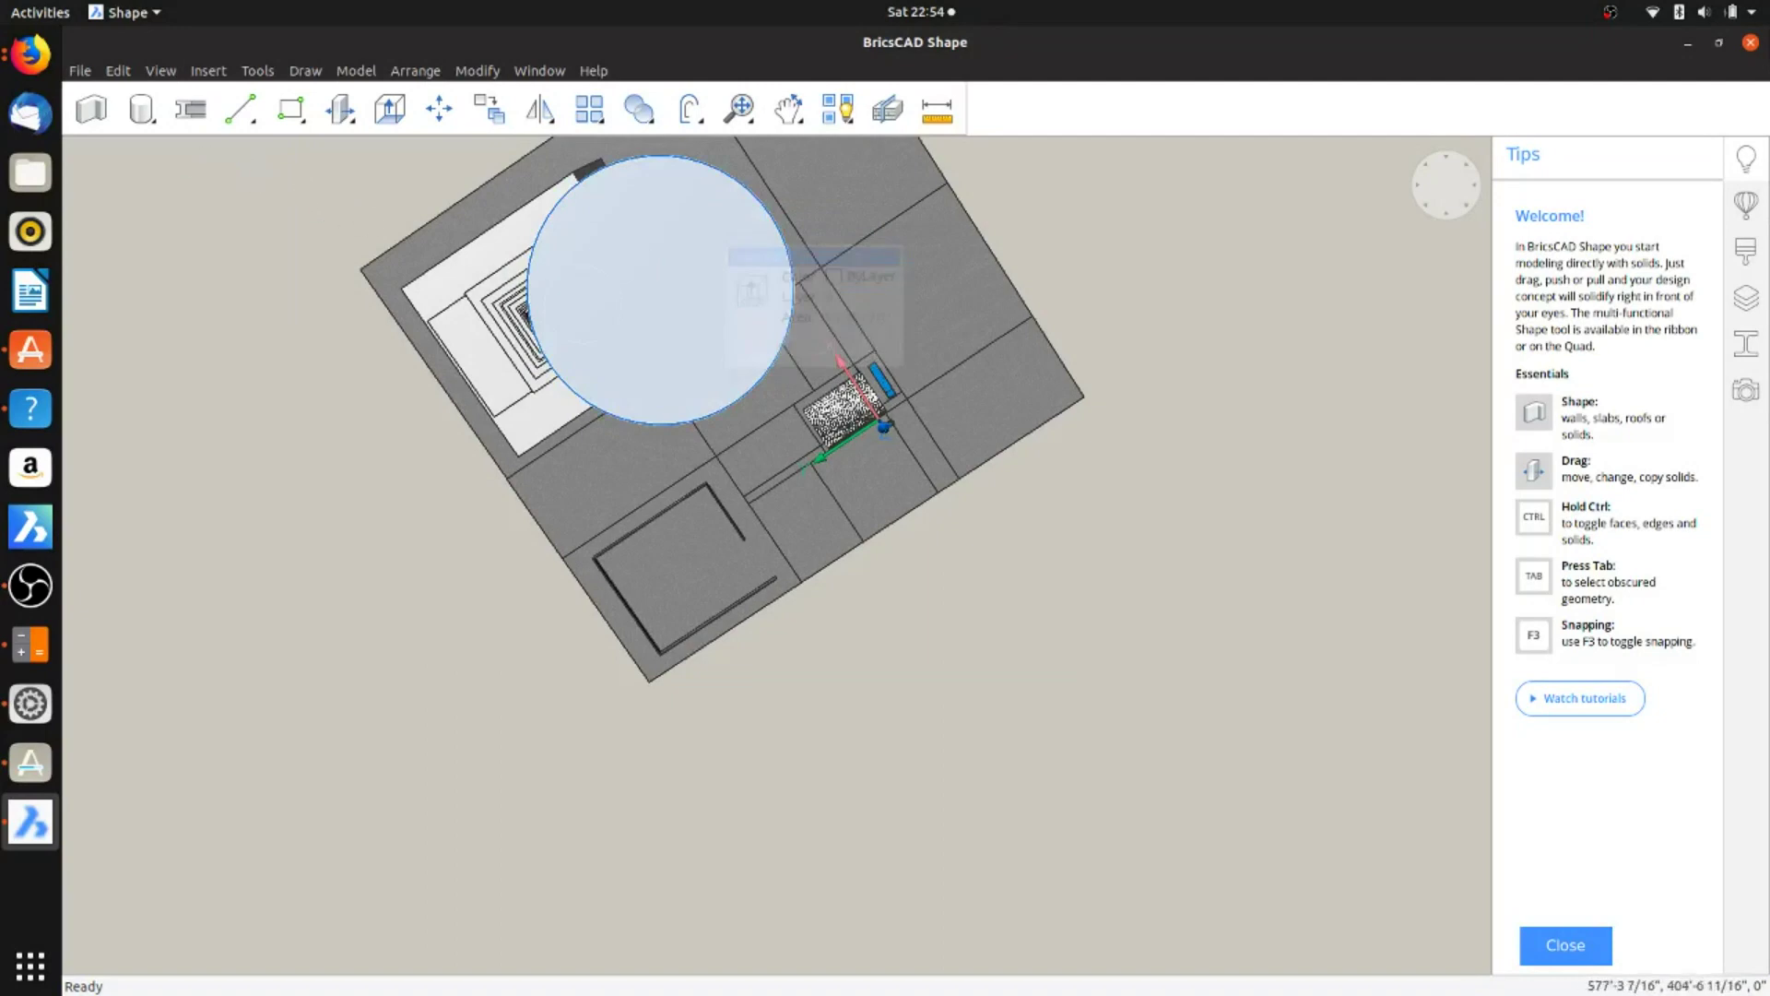
pyautogui.click(141, 110)
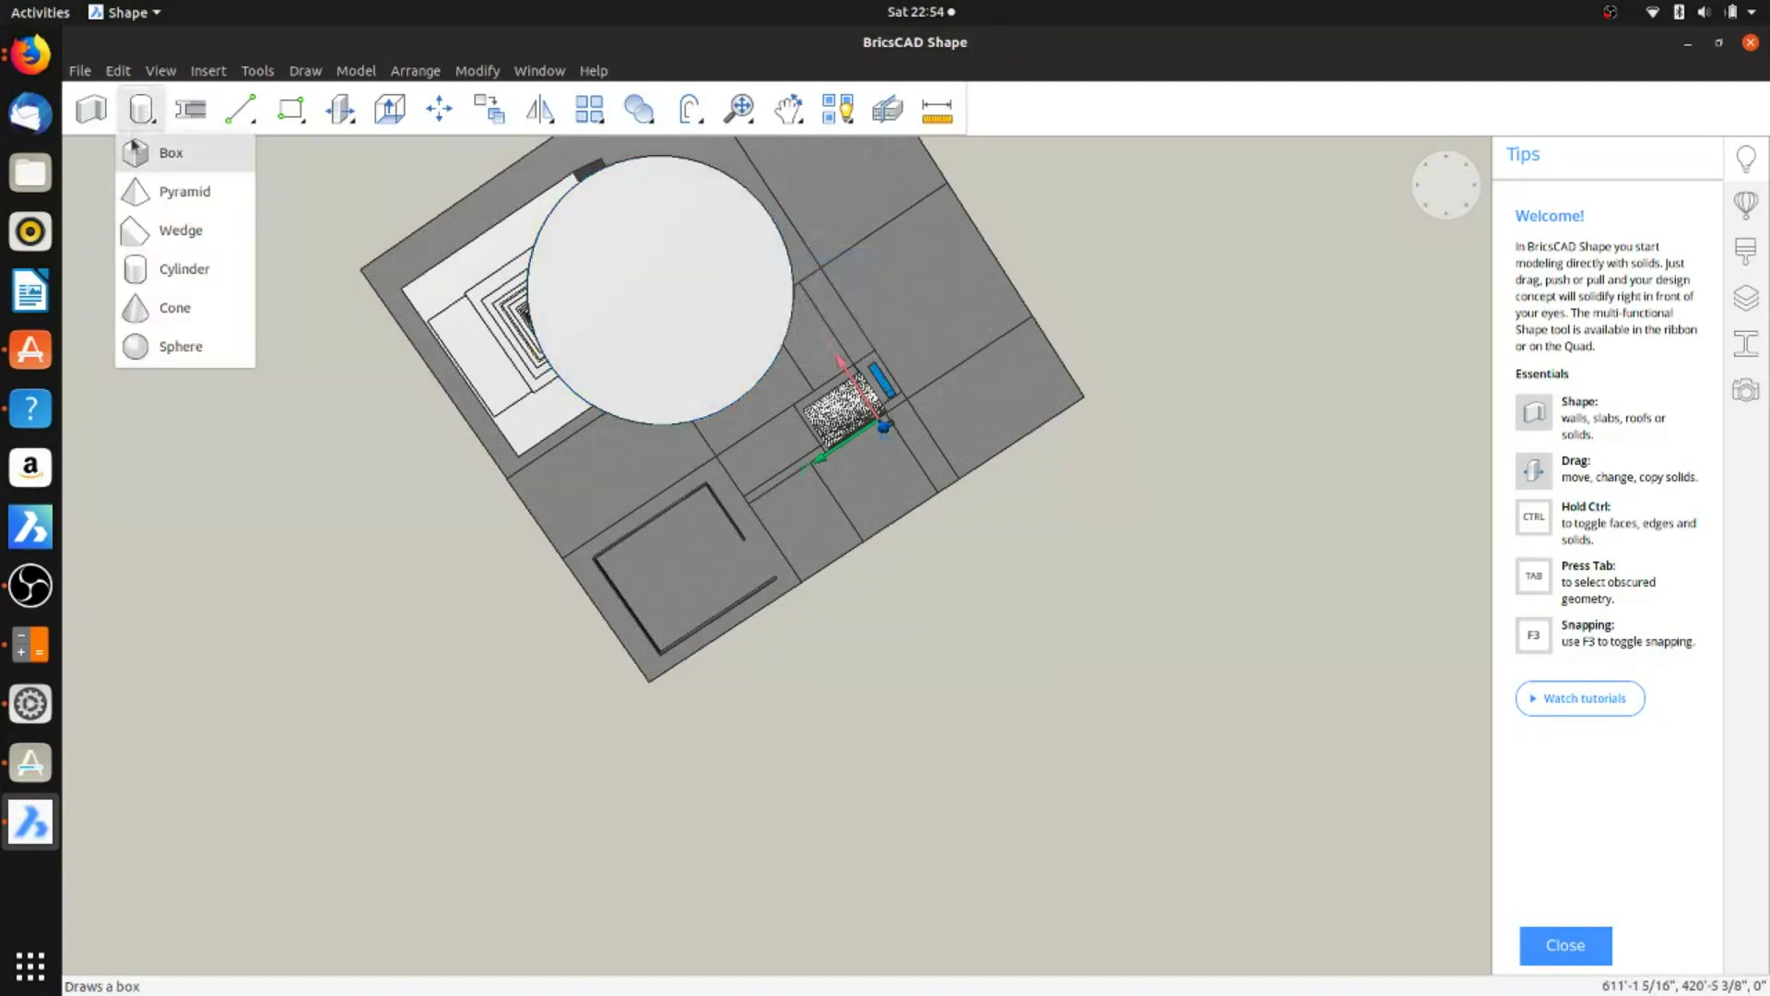
pyautogui.click(143, 304)
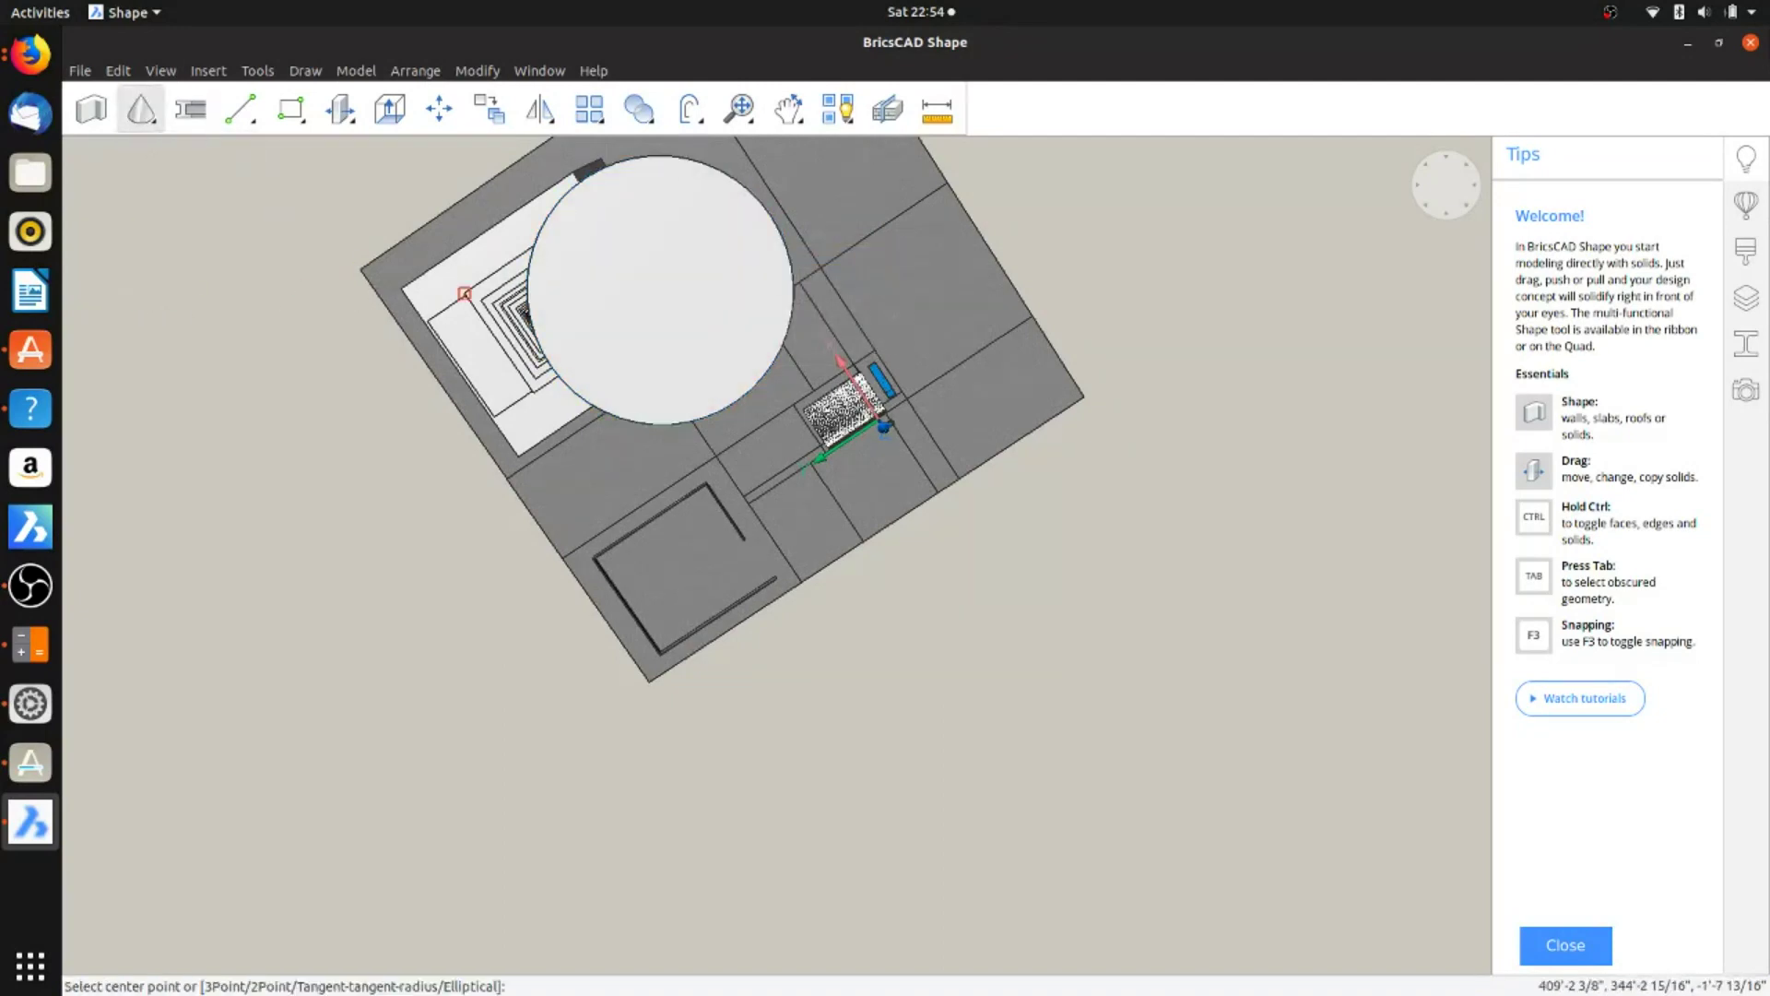
pyautogui.click(669, 295)
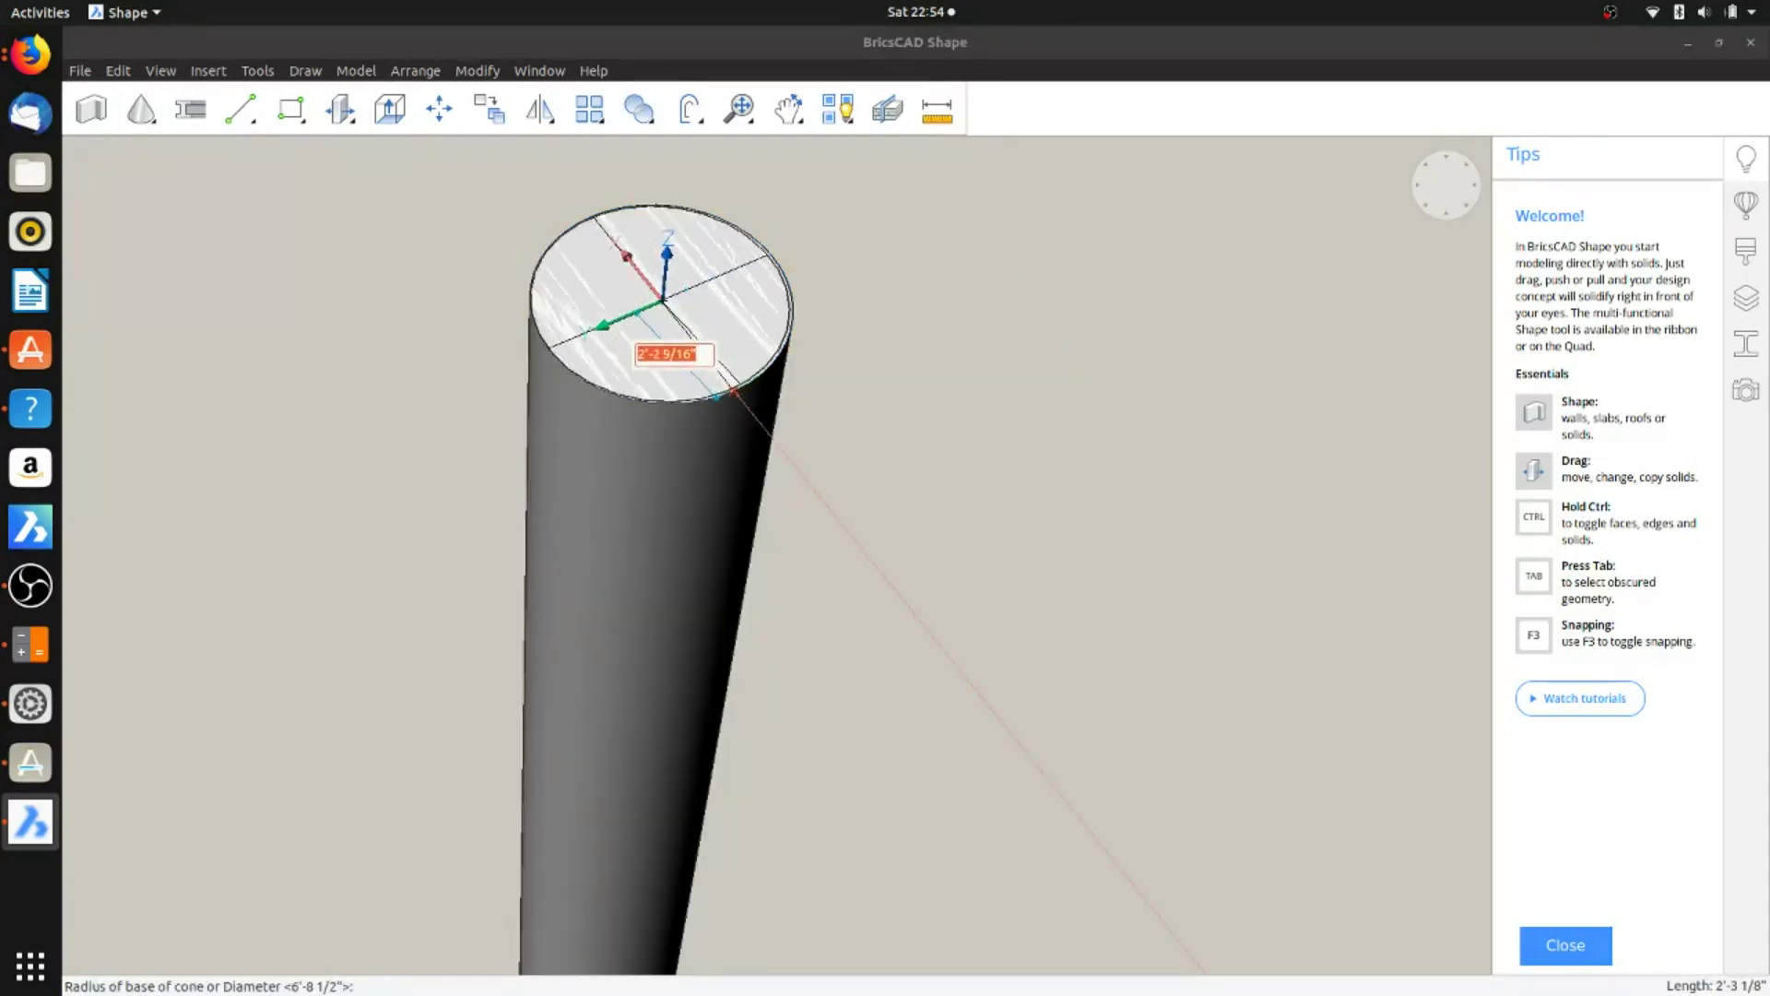
pyautogui.click(728, 392)
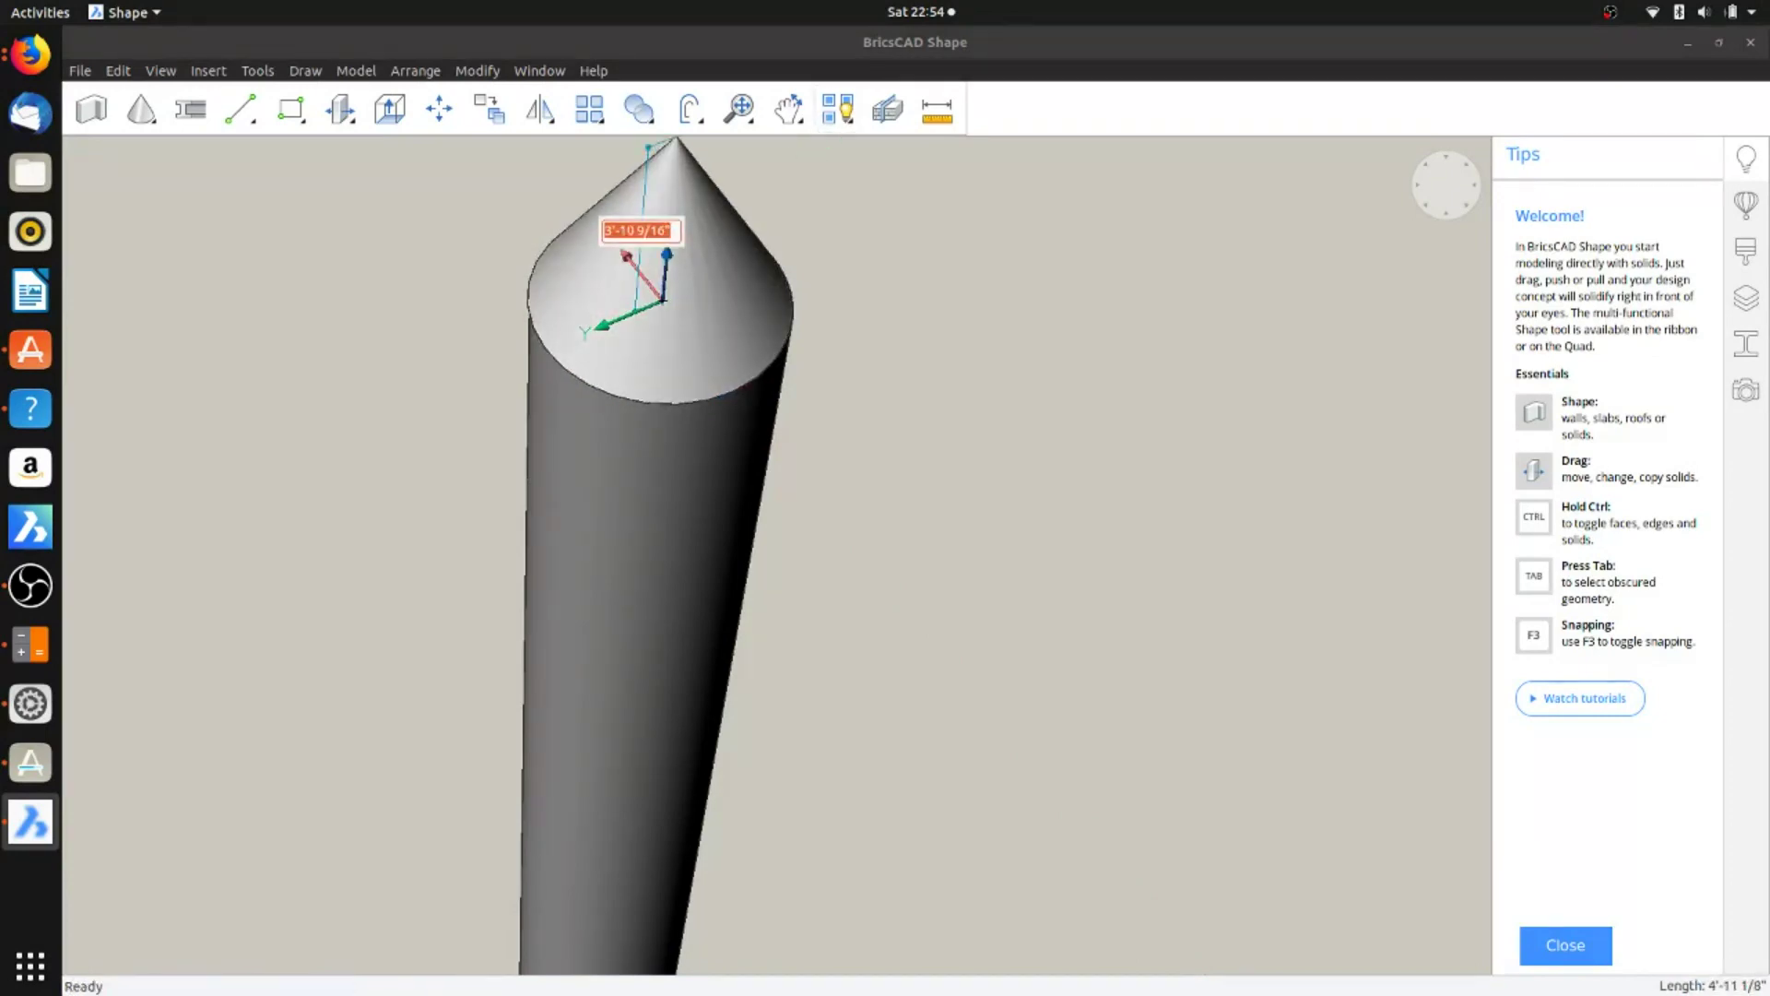
pyautogui.keyDown('shift'); pyautogui.moveTo(801, 156); pyautogui.dragTo(776, 194, button='middle'); pyautogui.keyUp('shift')
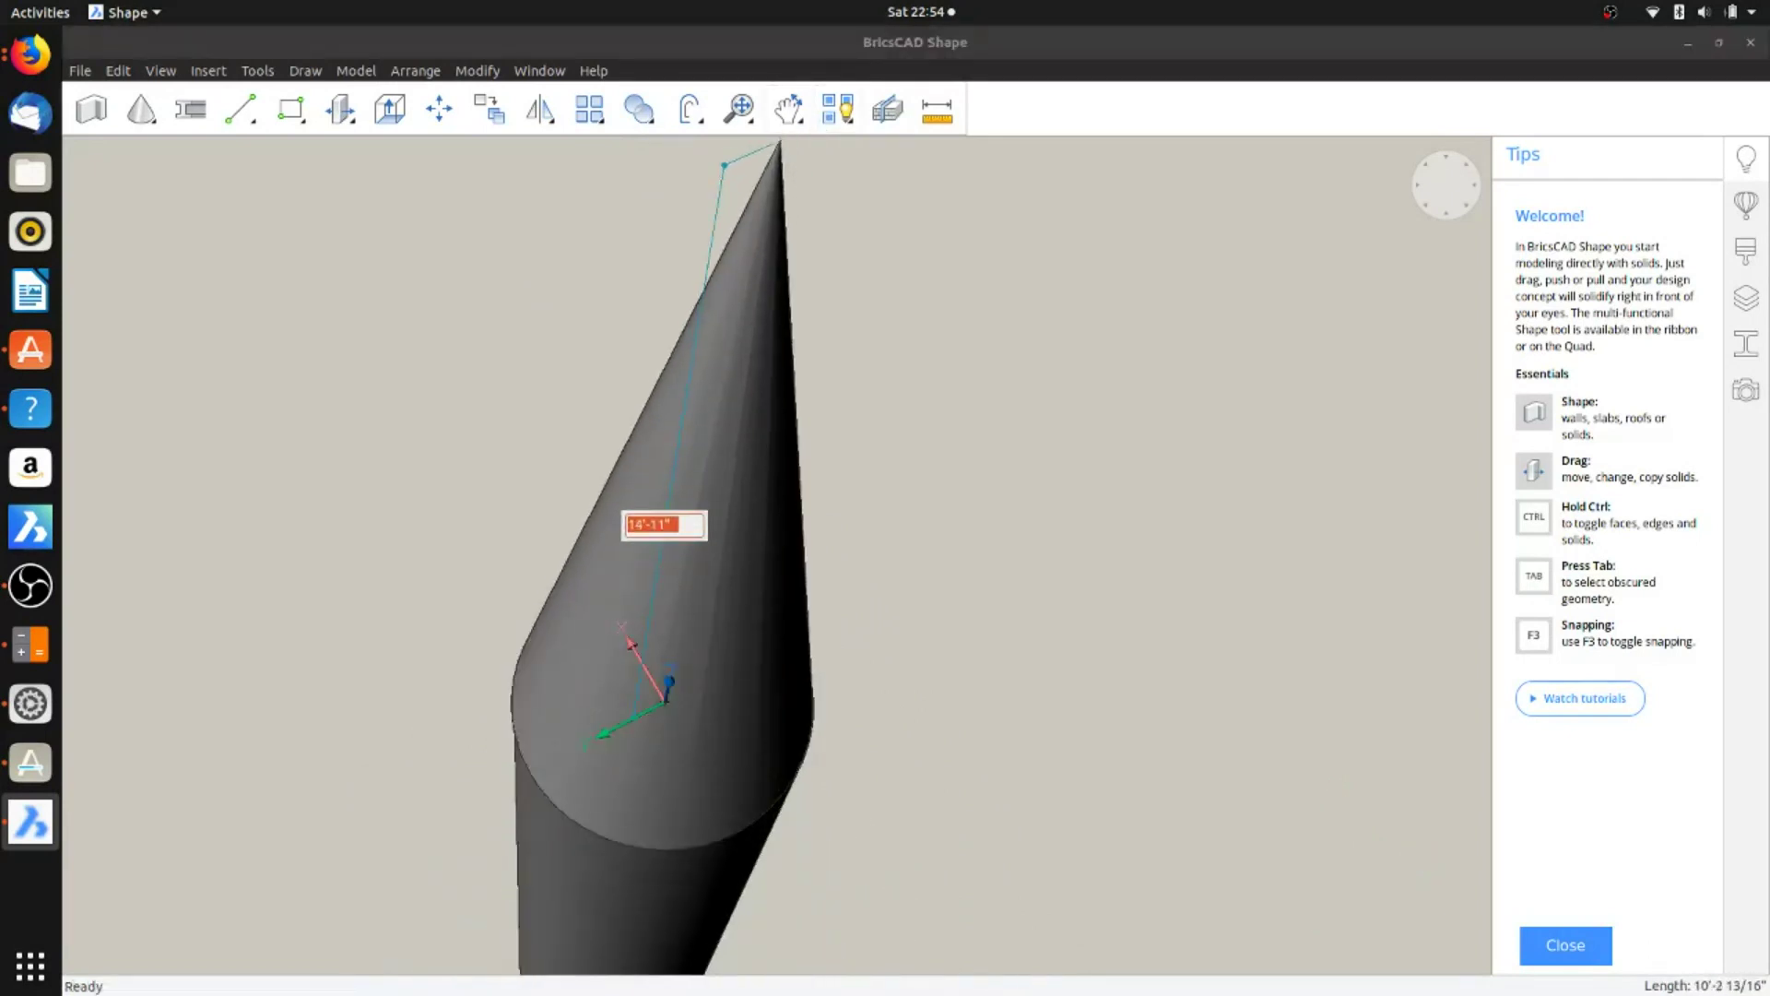
pyautogui.keyDown('shift'); pyautogui.moveTo(806, 142); pyautogui.dragTo(802, 142, button='middle'); pyautogui.keyUp('shift')
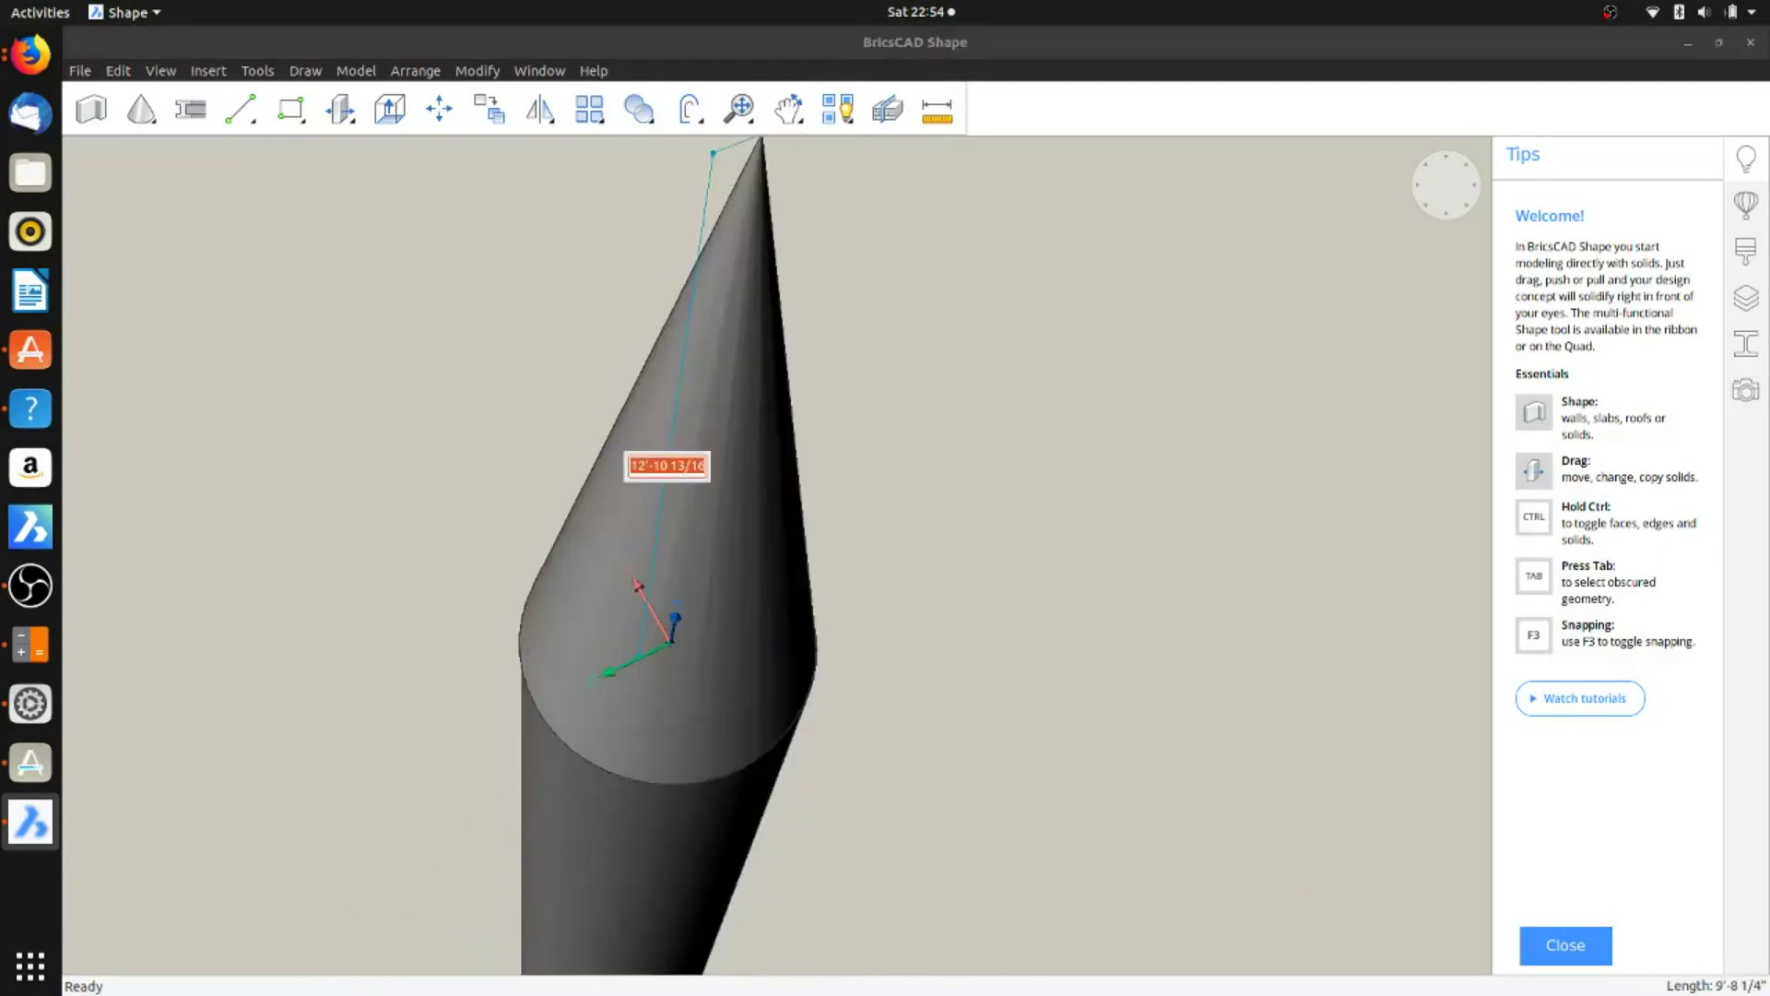
pyautogui.click(789, 153)
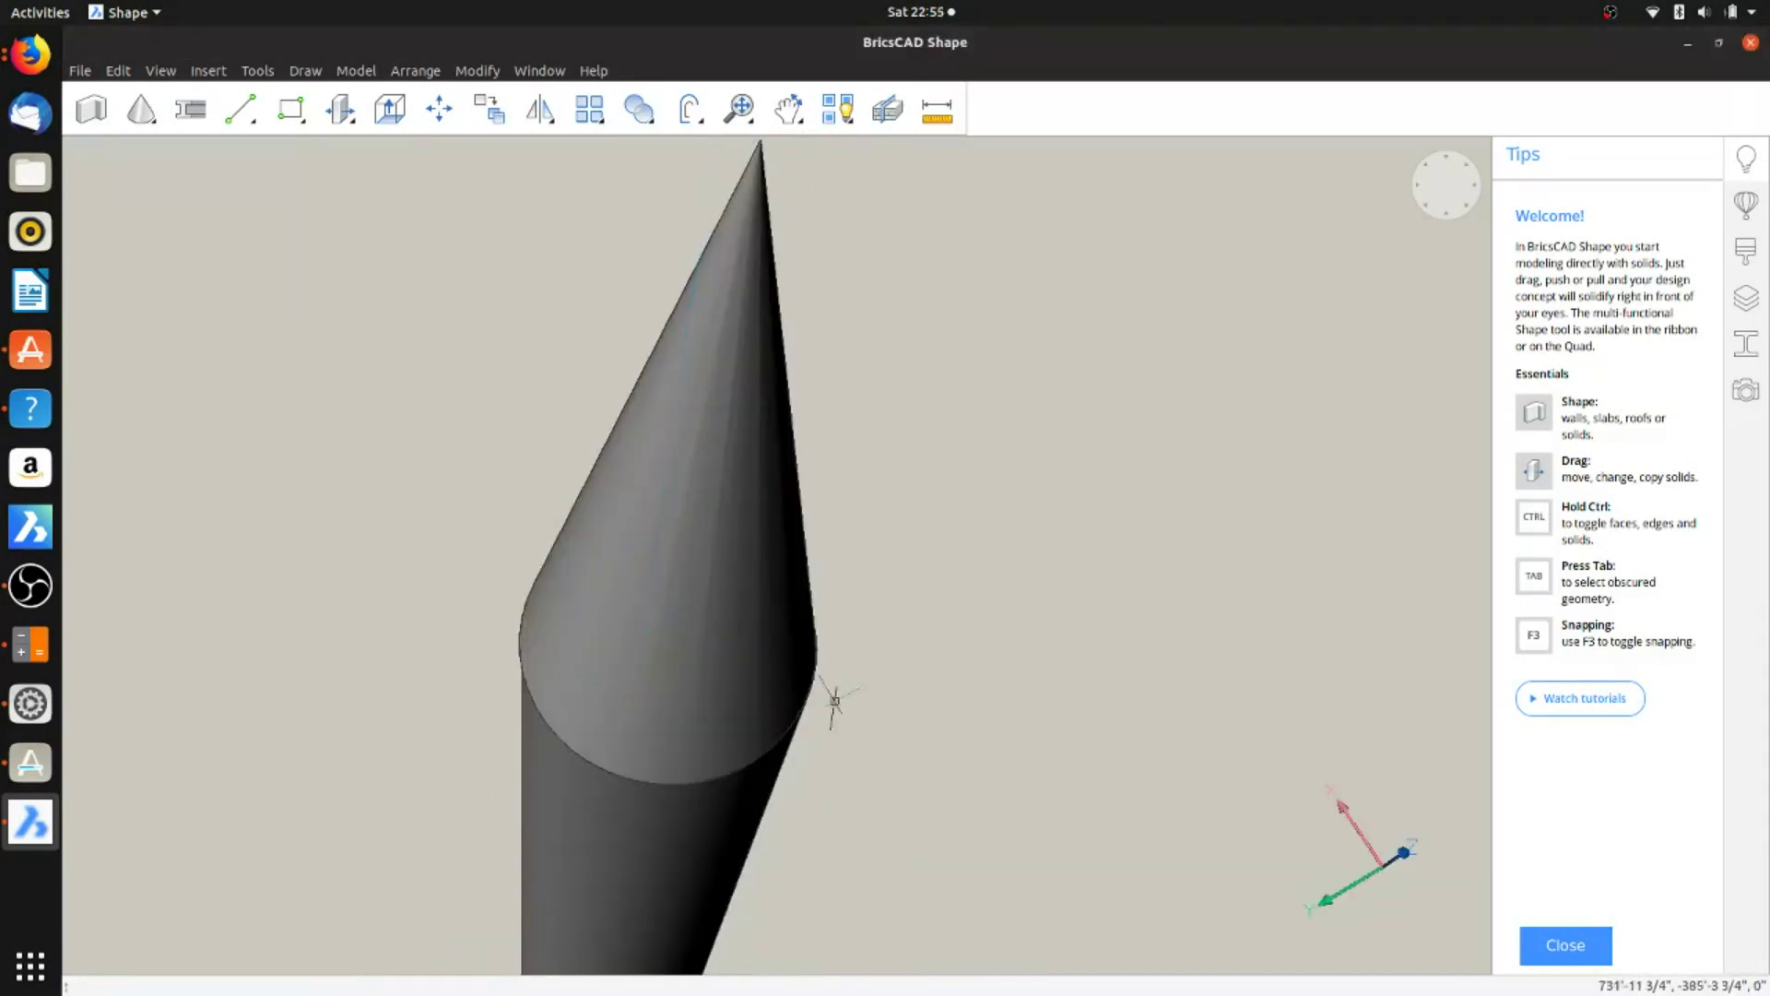
# Step: Add a small sphere with a radius of about 5/16" centred on the cone's apex
pyautogui.moveTo(699, 744)
pyautogui.keyDown('shift'); pyautogui.mouseDown(button='middle')
pyautogui.moveTo(660, 506)
pyautogui.moveTo(718, 454)
pyautogui.moveTo(671, 751)
pyautogui.mouseUp(button='middle'); pyautogui.keyUp('shift')
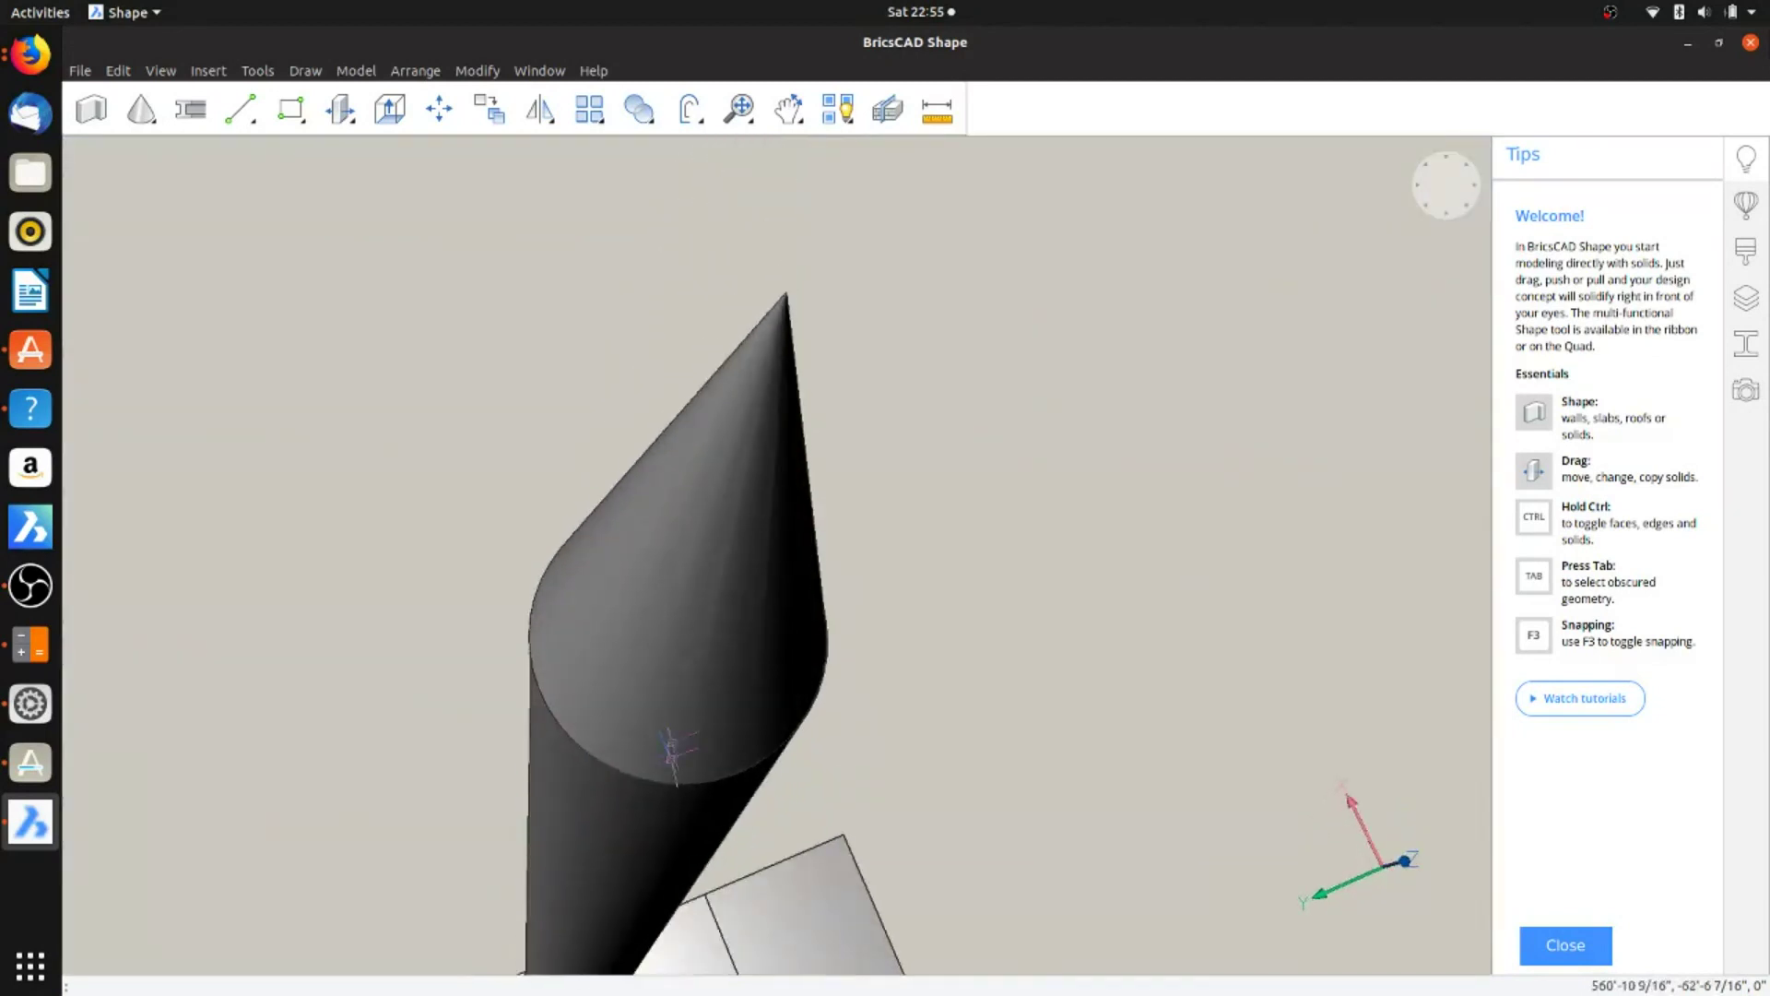
pyautogui.scroll(-1, 769, 415)
pyautogui.keyDown('shift'); pyautogui.moveTo(770, 415); pyautogui.dragTo(552, 816, button='middle'); pyautogui.keyUp('shift')
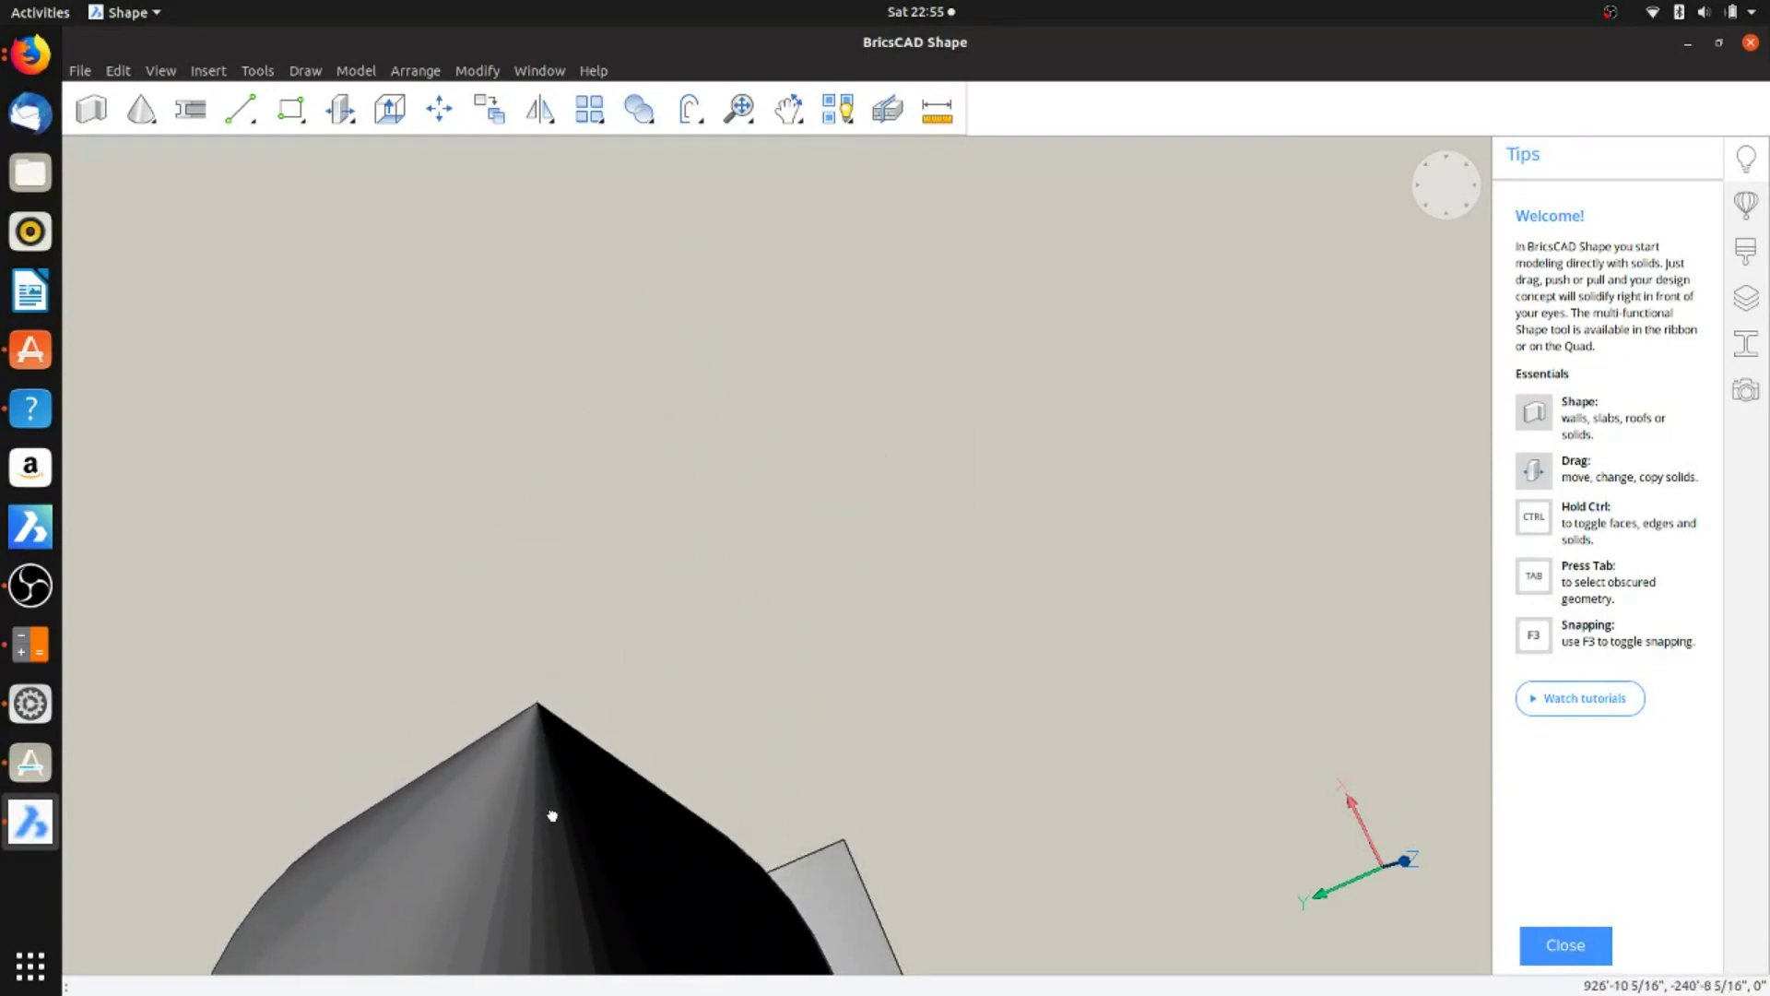
pyautogui.click(143, 112)
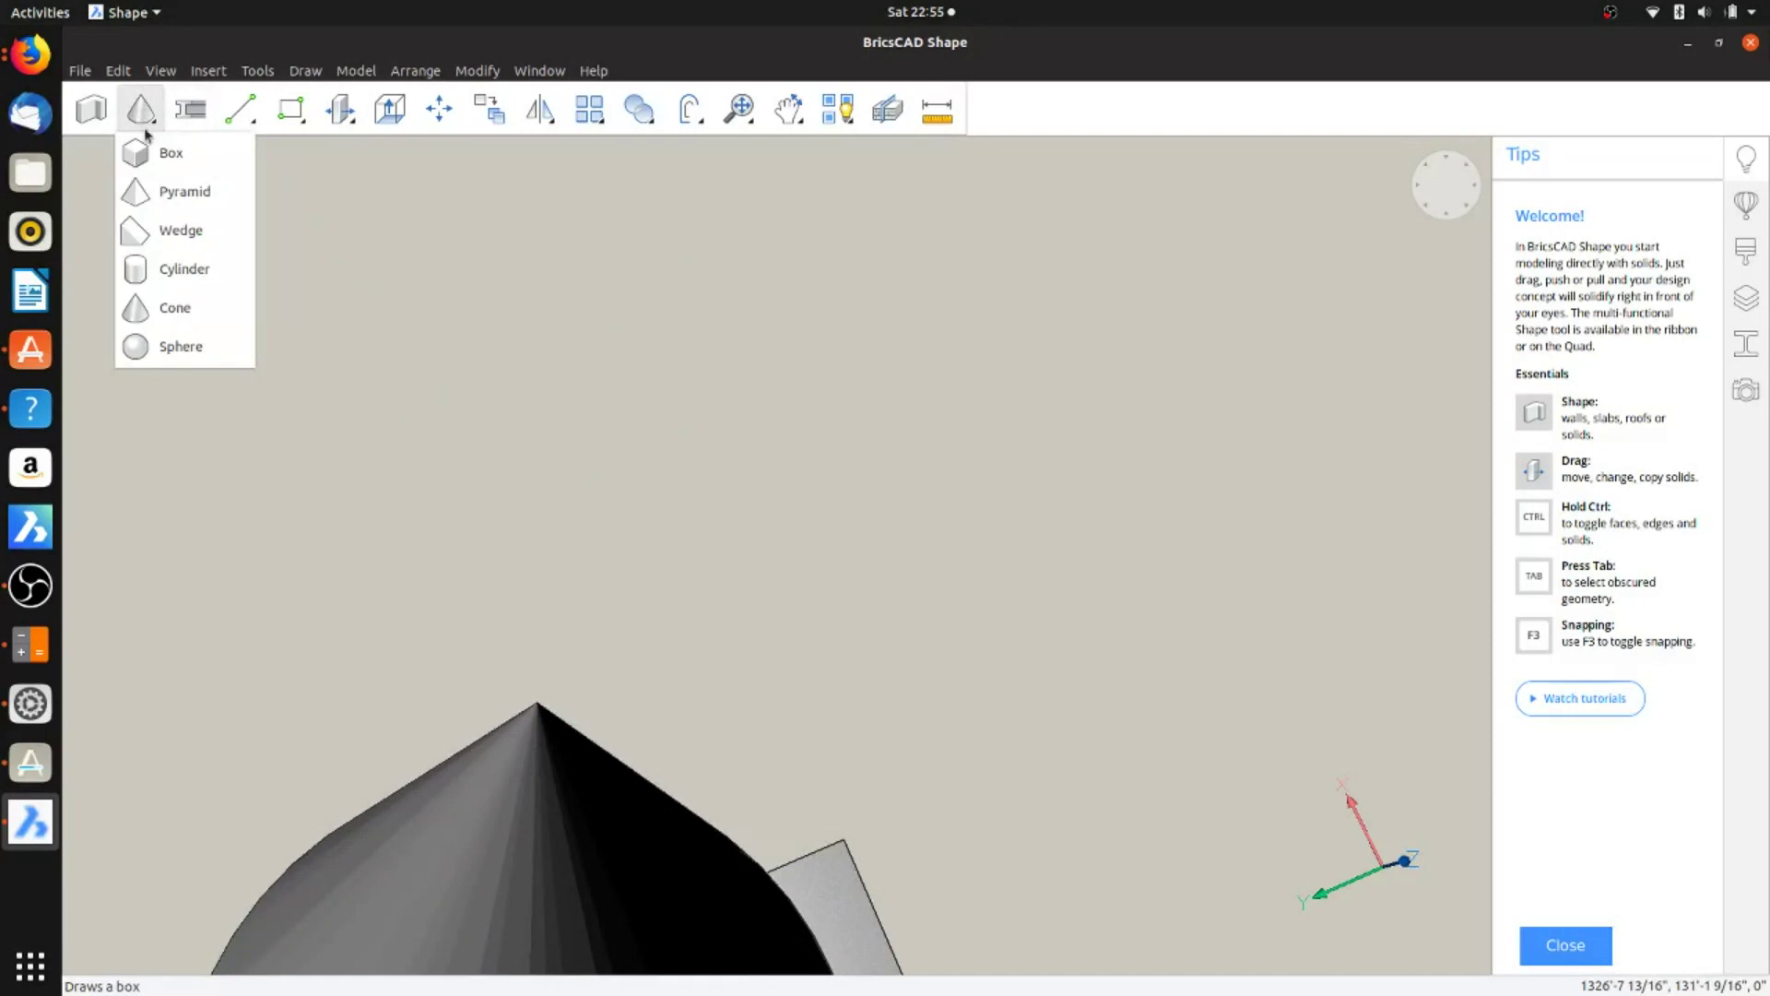
pyautogui.click(147, 362)
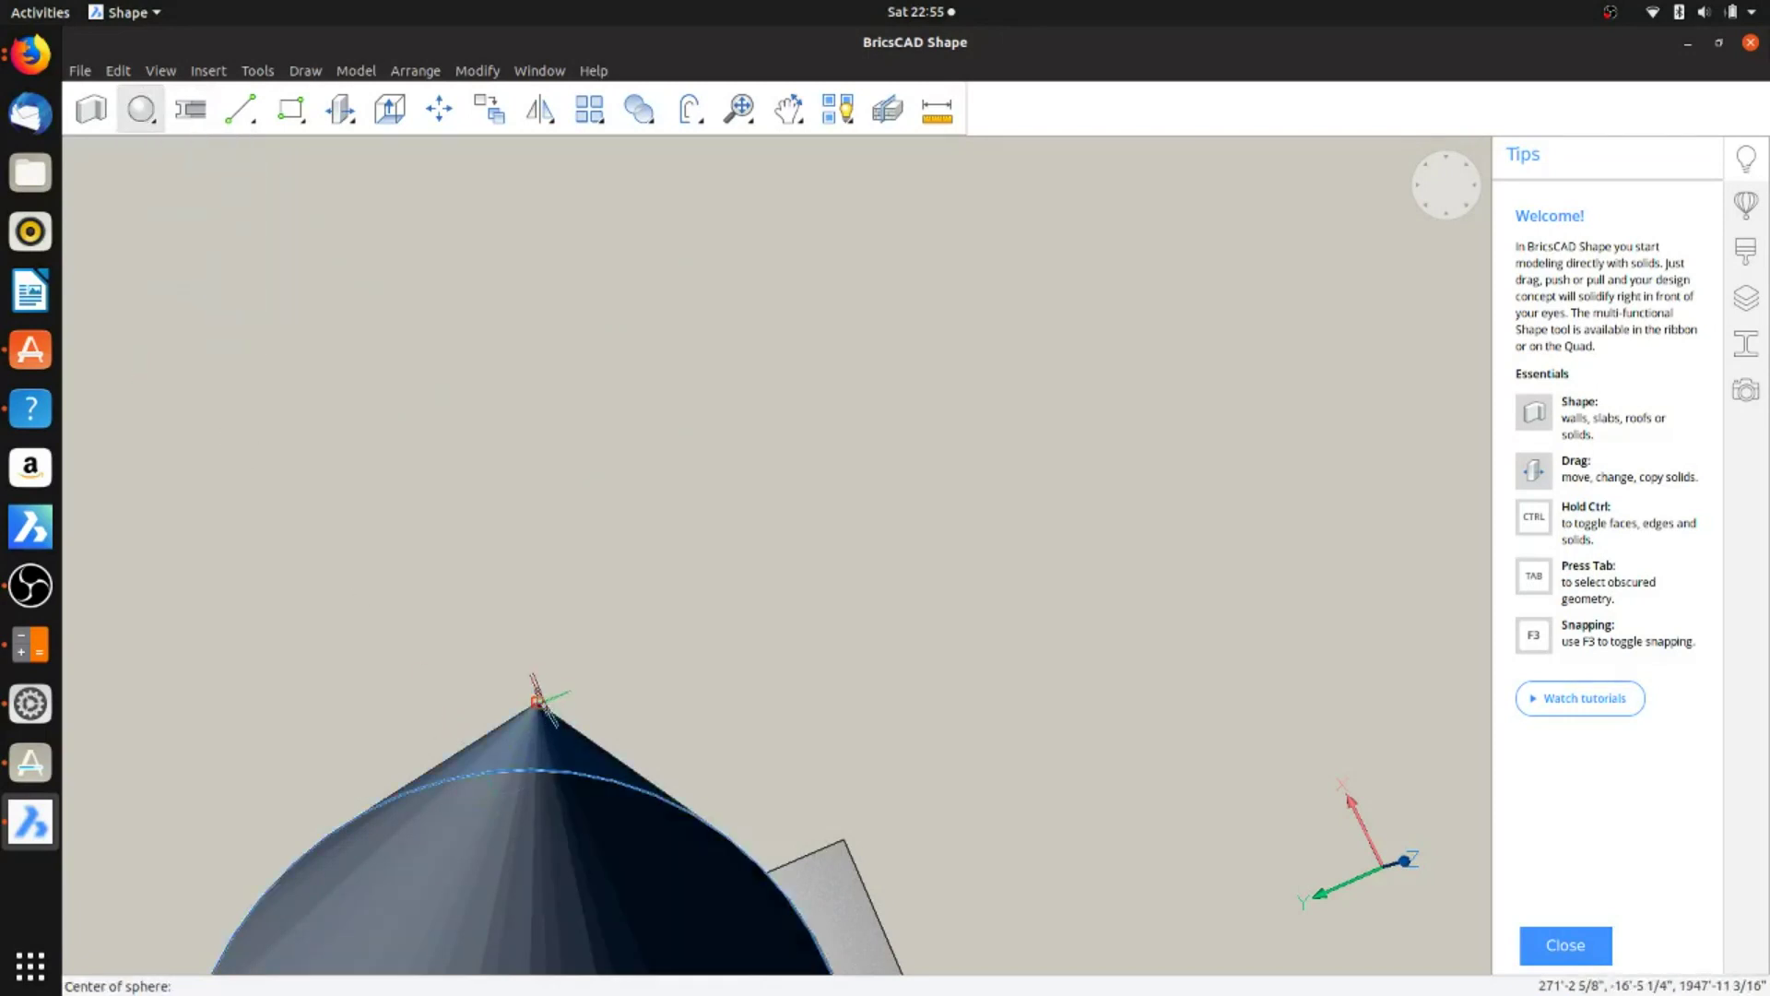
pyautogui.click(538, 703)
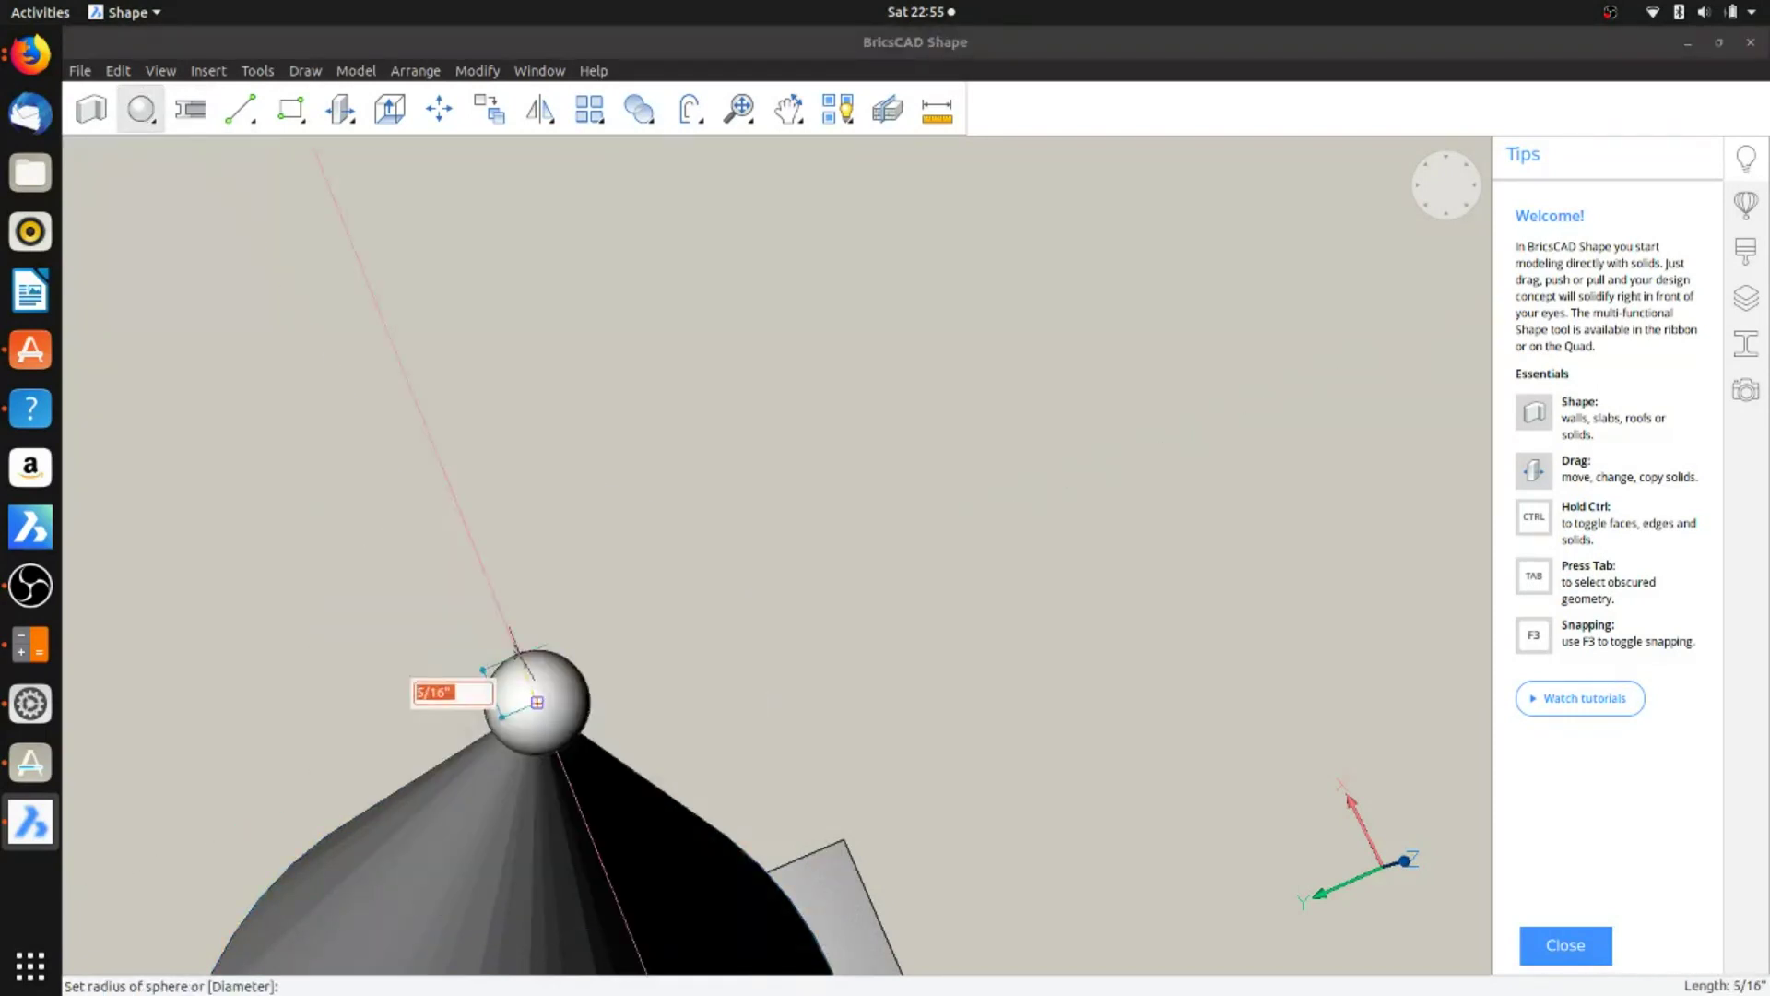
pyautogui.click(538, 703)
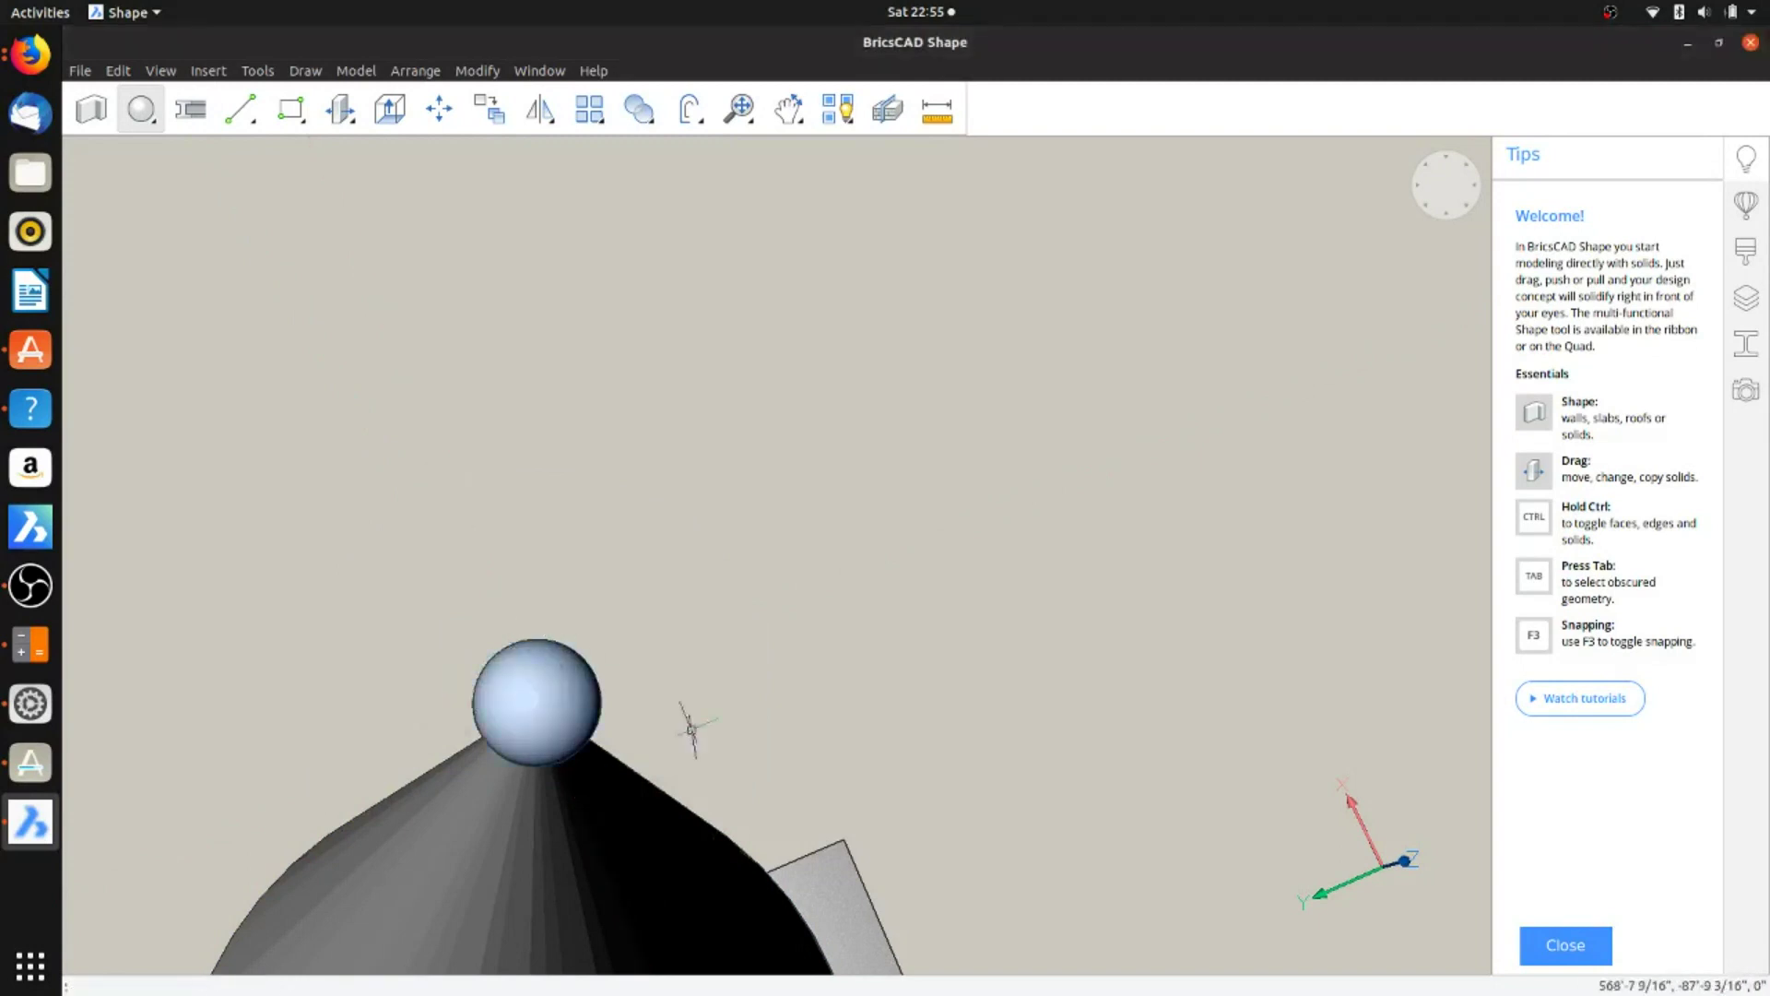
# Step: Examine the whole tower from the spire tip down to its base, the surrounding site and the underside of the ground slab
pyautogui.moveTo(585, 827); pyautogui.dragTo(694, 306)
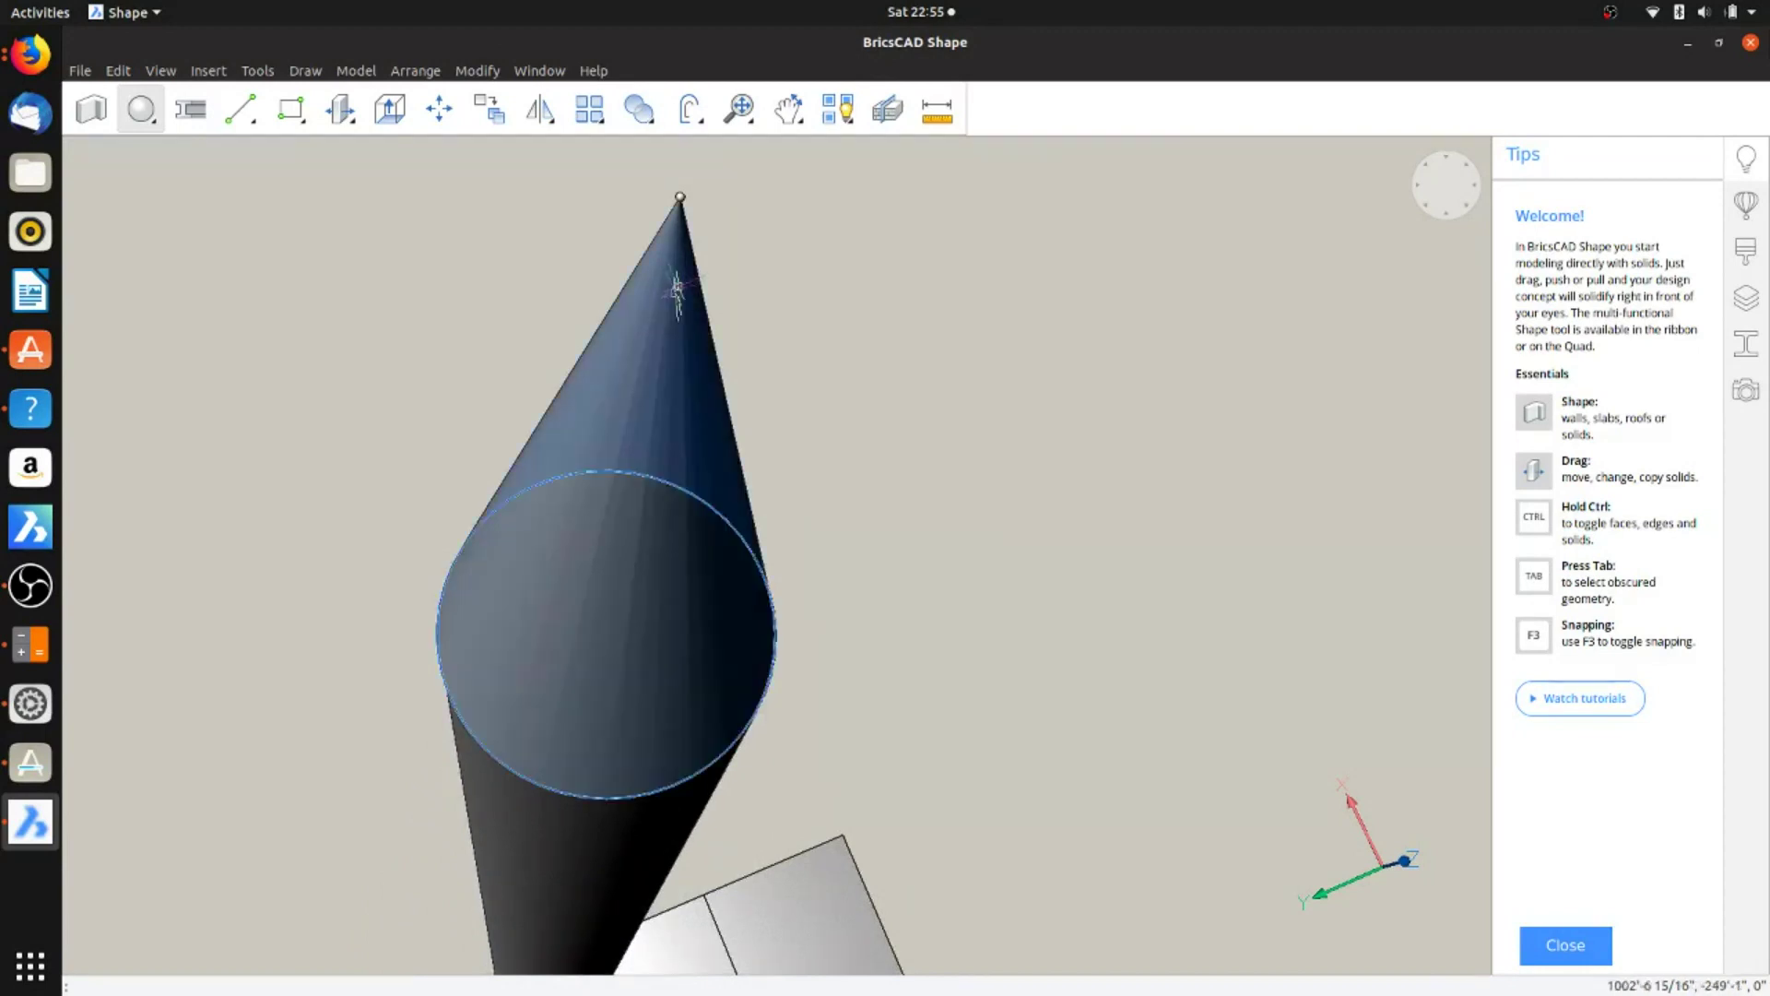
pyautogui.scroll(-6, 692, 363)
pyautogui.scroll(10, 599, 904)
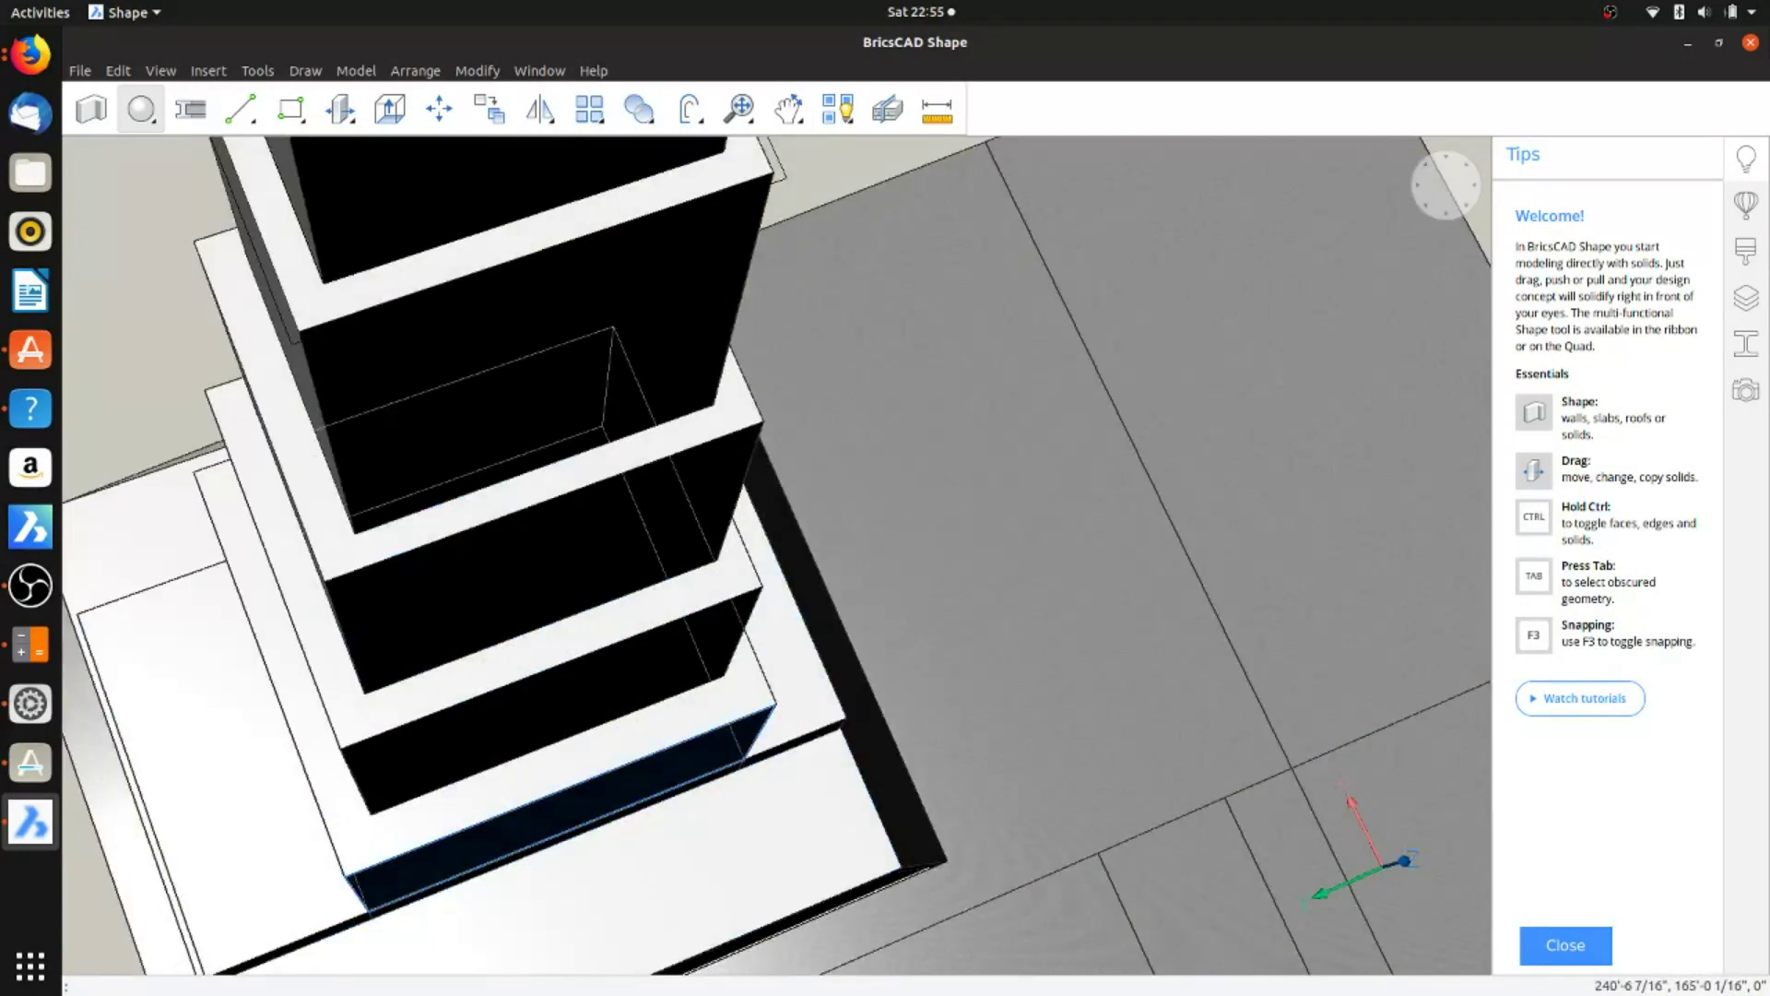
pyautogui.keyDown('shift'); pyautogui.moveTo(637, 811); pyautogui.dragTo(590, 534, button='middle'); pyautogui.keyUp('shift')
pyautogui.scroll(-5, 590, 534)
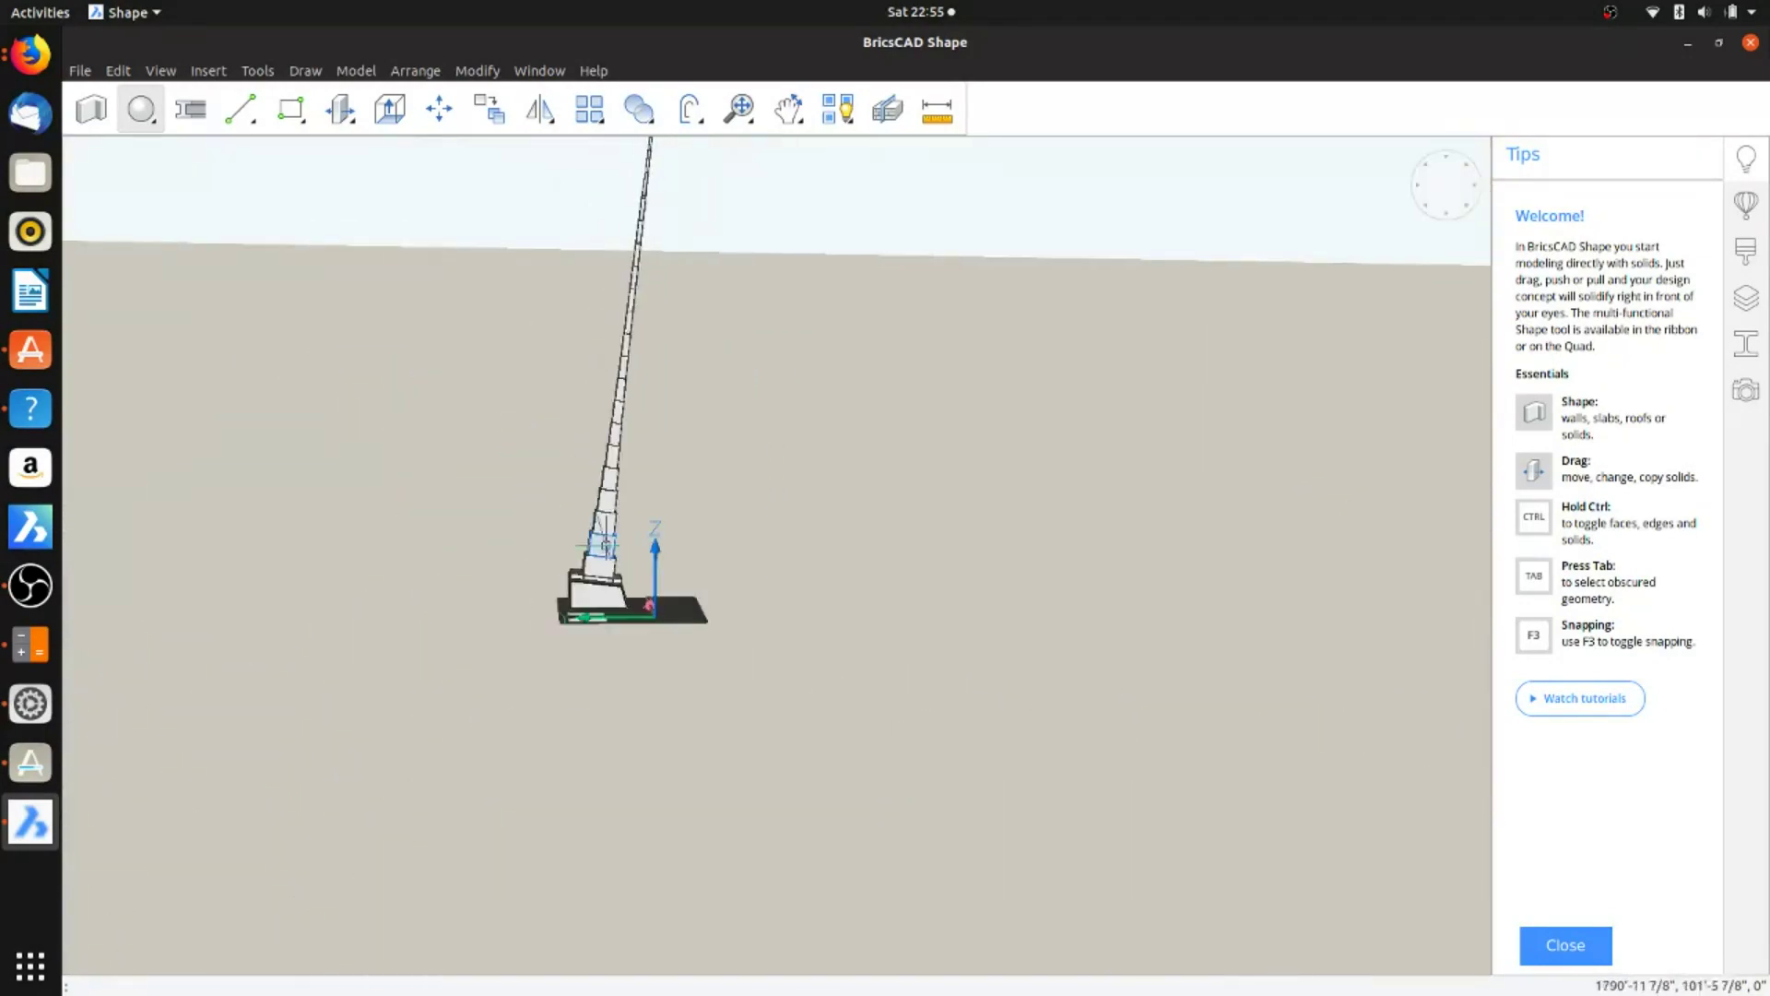
pyautogui.moveTo(599, 544)
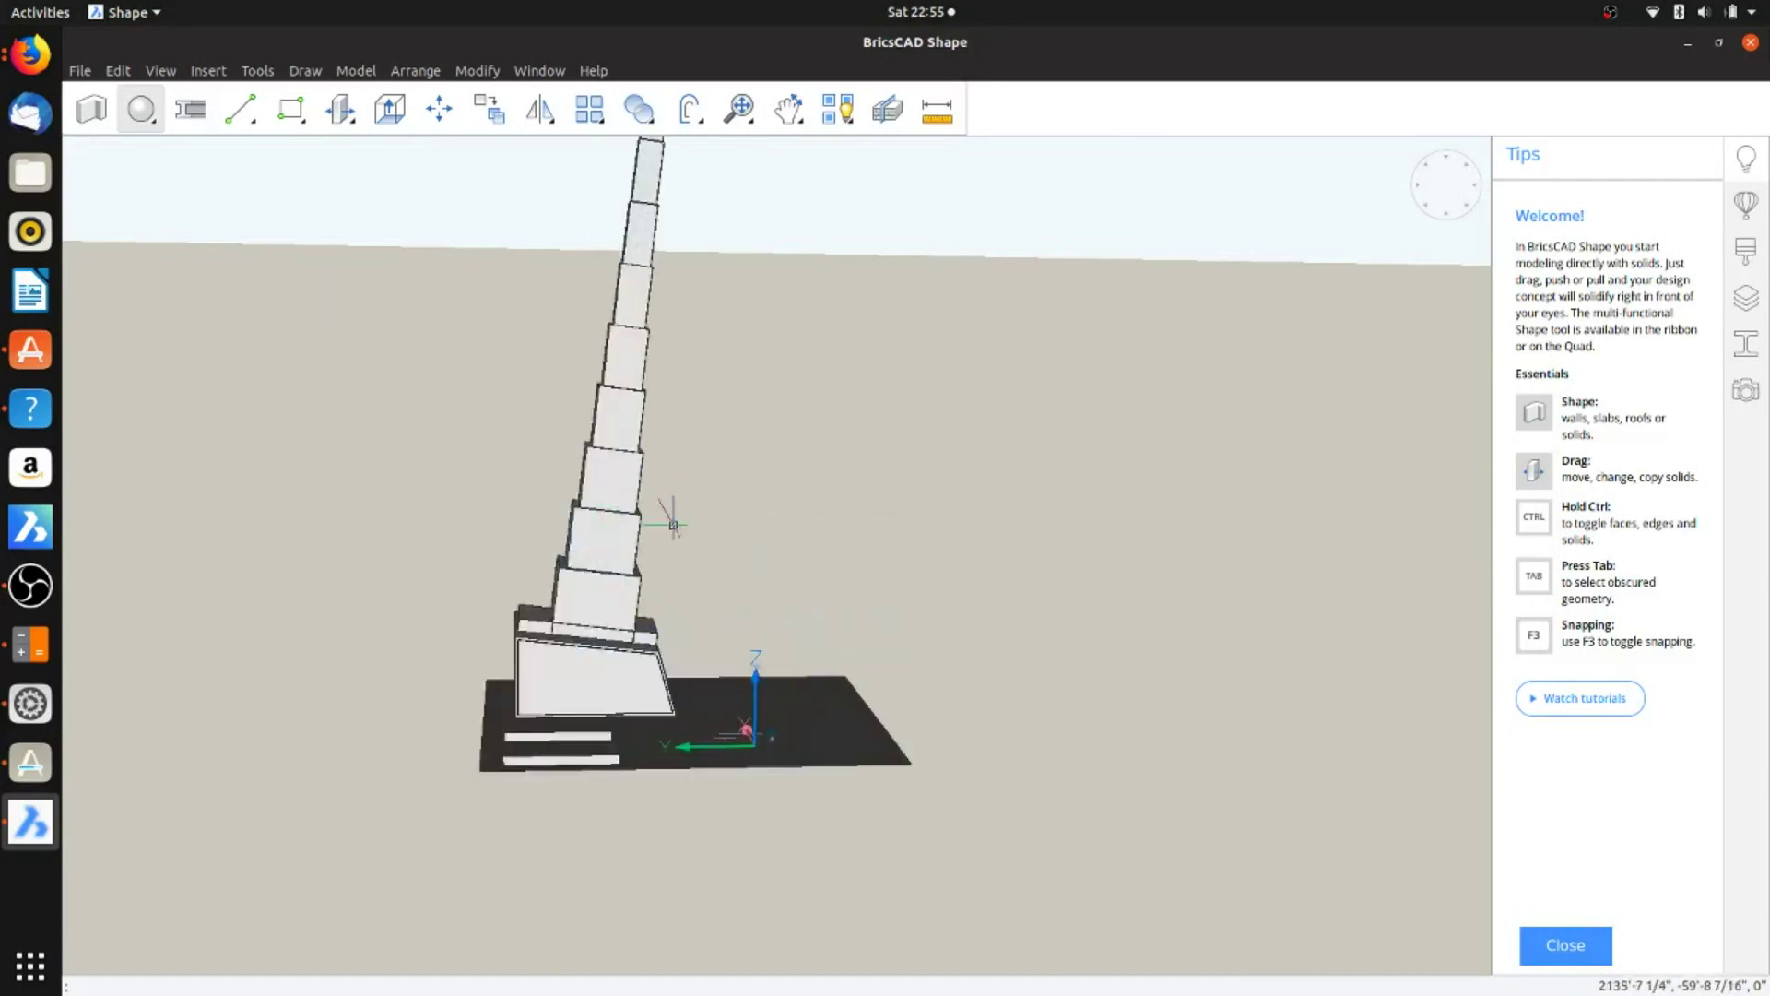
pyautogui.moveTo(815, 588); pyautogui.dragTo(812, 564, button='middle')
pyautogui.keyDown('shift'); pyautogui.moveTo(734, 648); pyautogui.dragTo(705, 662, button='middle'); pyautogui.keyUp('shift')
pyautogui.scroll(8, 708, 700)
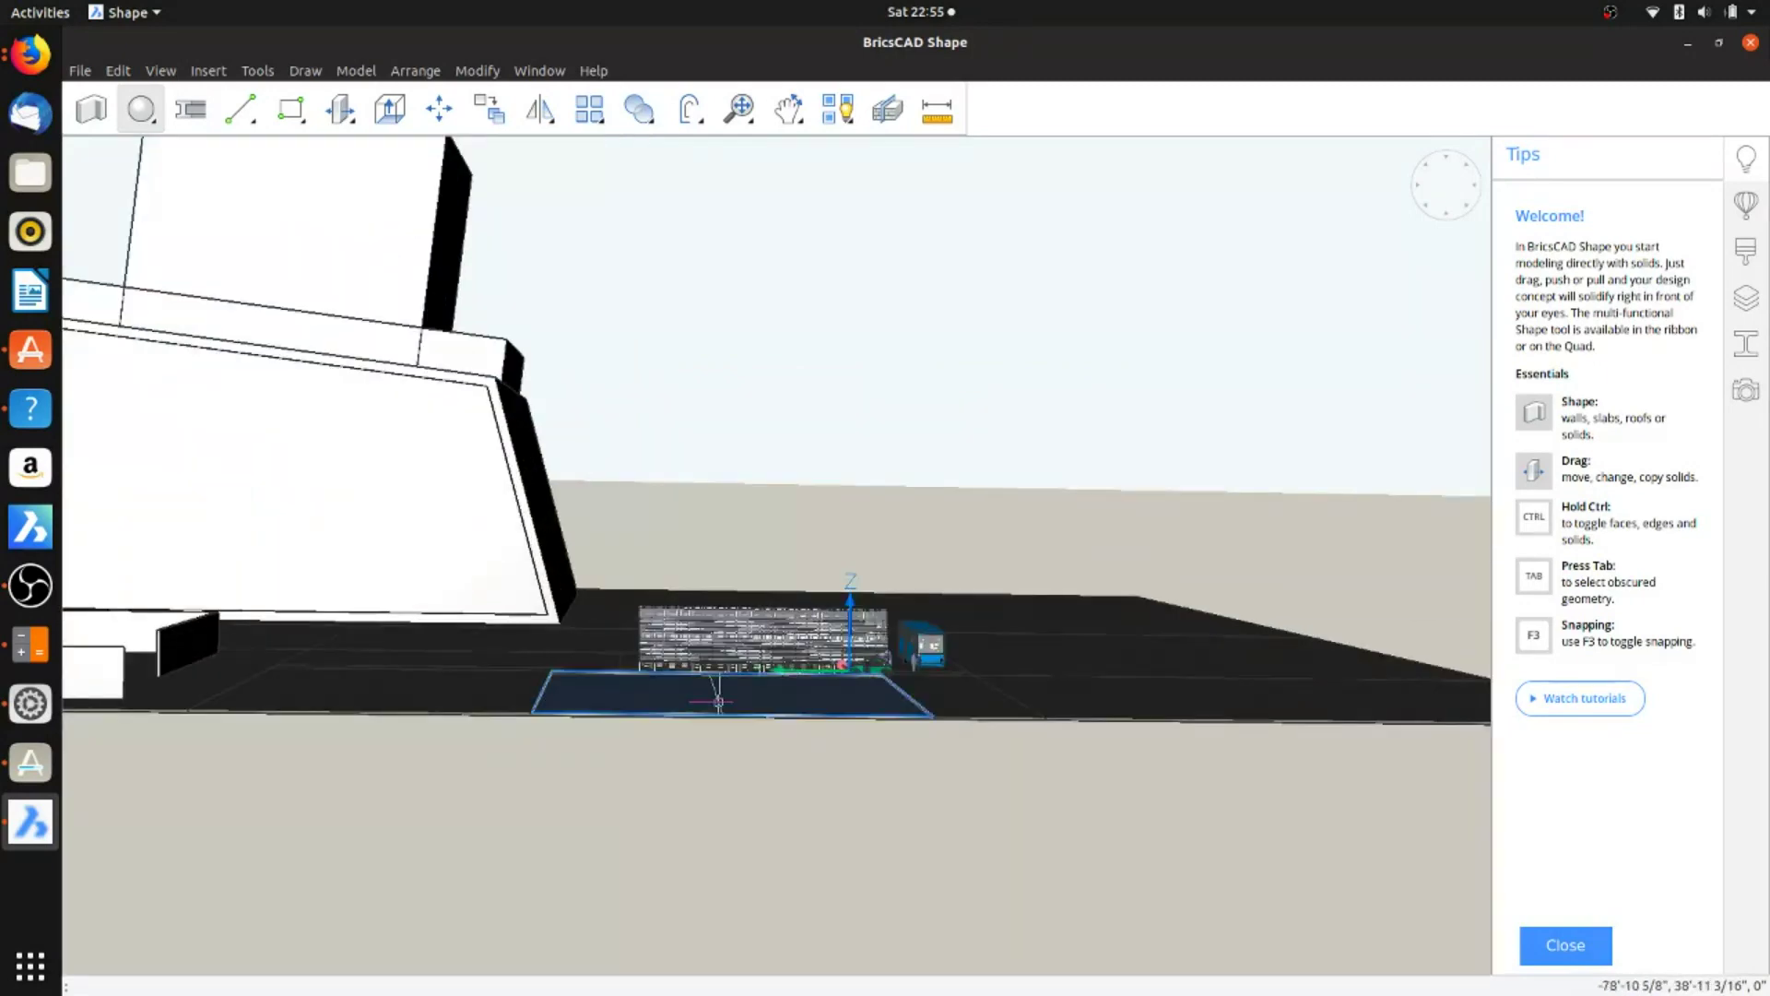
pyautogui.keyDown('shift'); pyautogui.moveTo(610, 611); pyautogui.dragTo(563, 586, button='middle'); pyautogui.keyUp('shift')
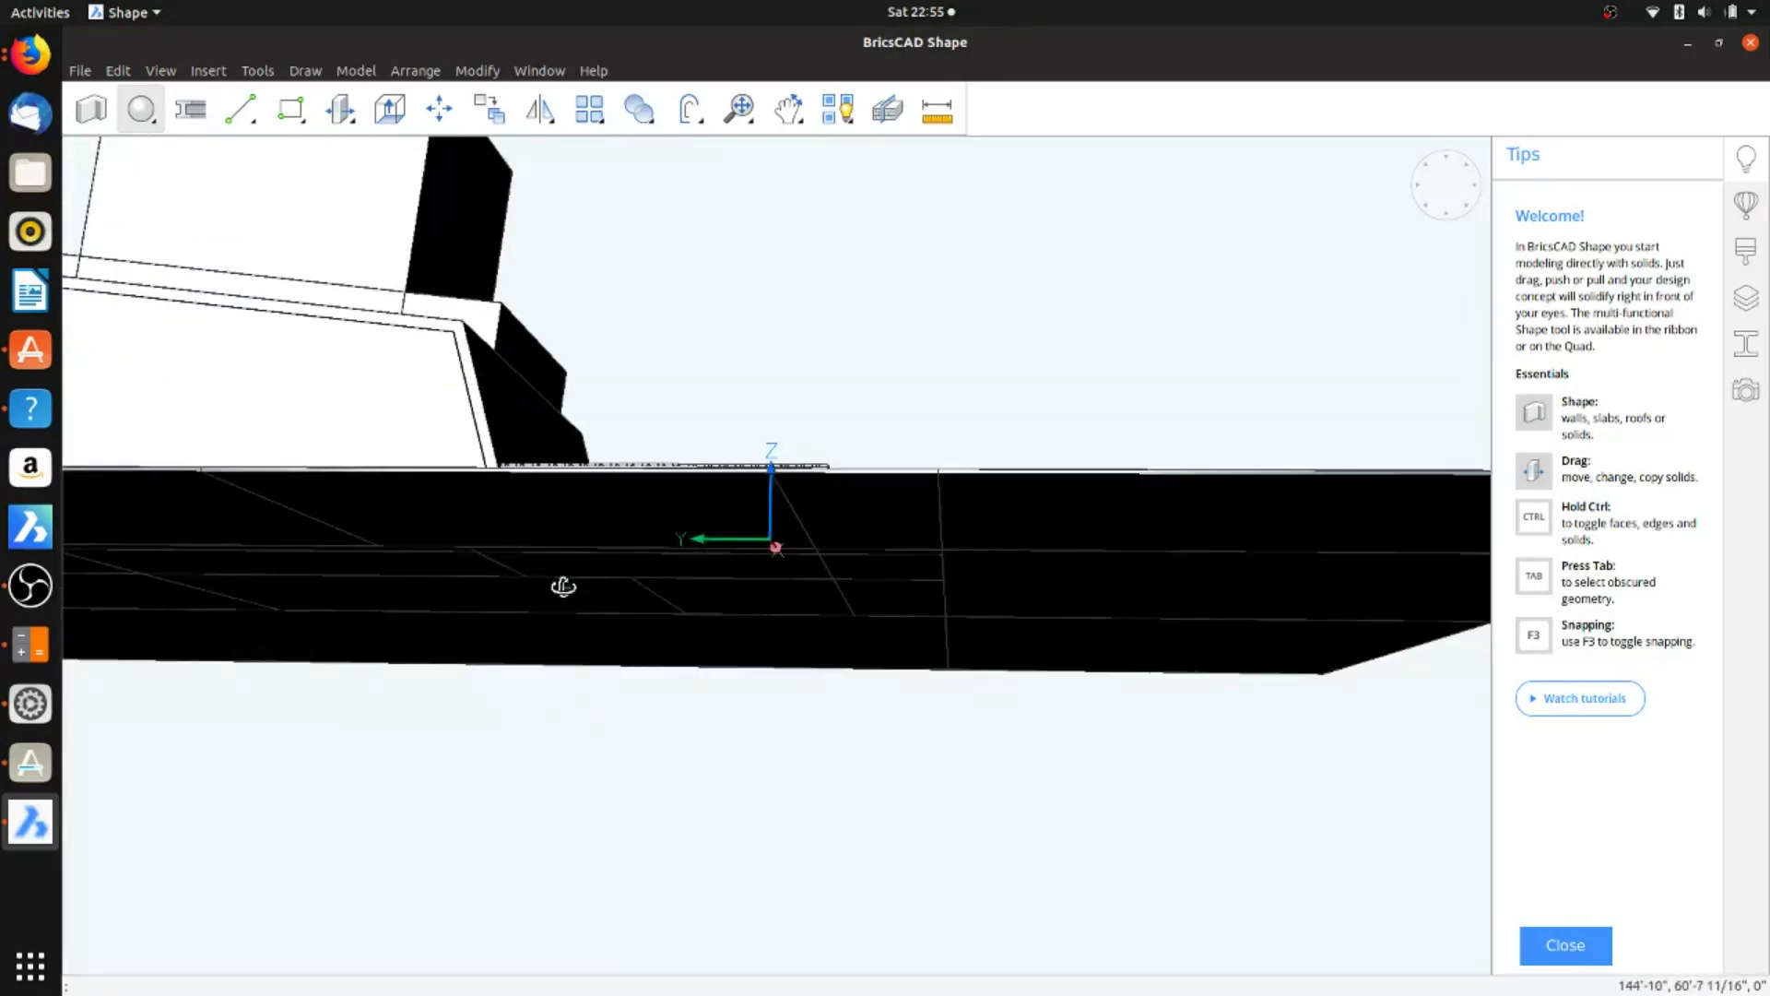
pyautogui.keyDown('shift'); pyautogui.moveTo(776, 548); pyautogui.dragTo(616, 281, button='middle'); pyautogui.keyUp('shift')
pyautogui.scroll(5, 593, 605)
pyautogui.scroll(-5, 562, 488)
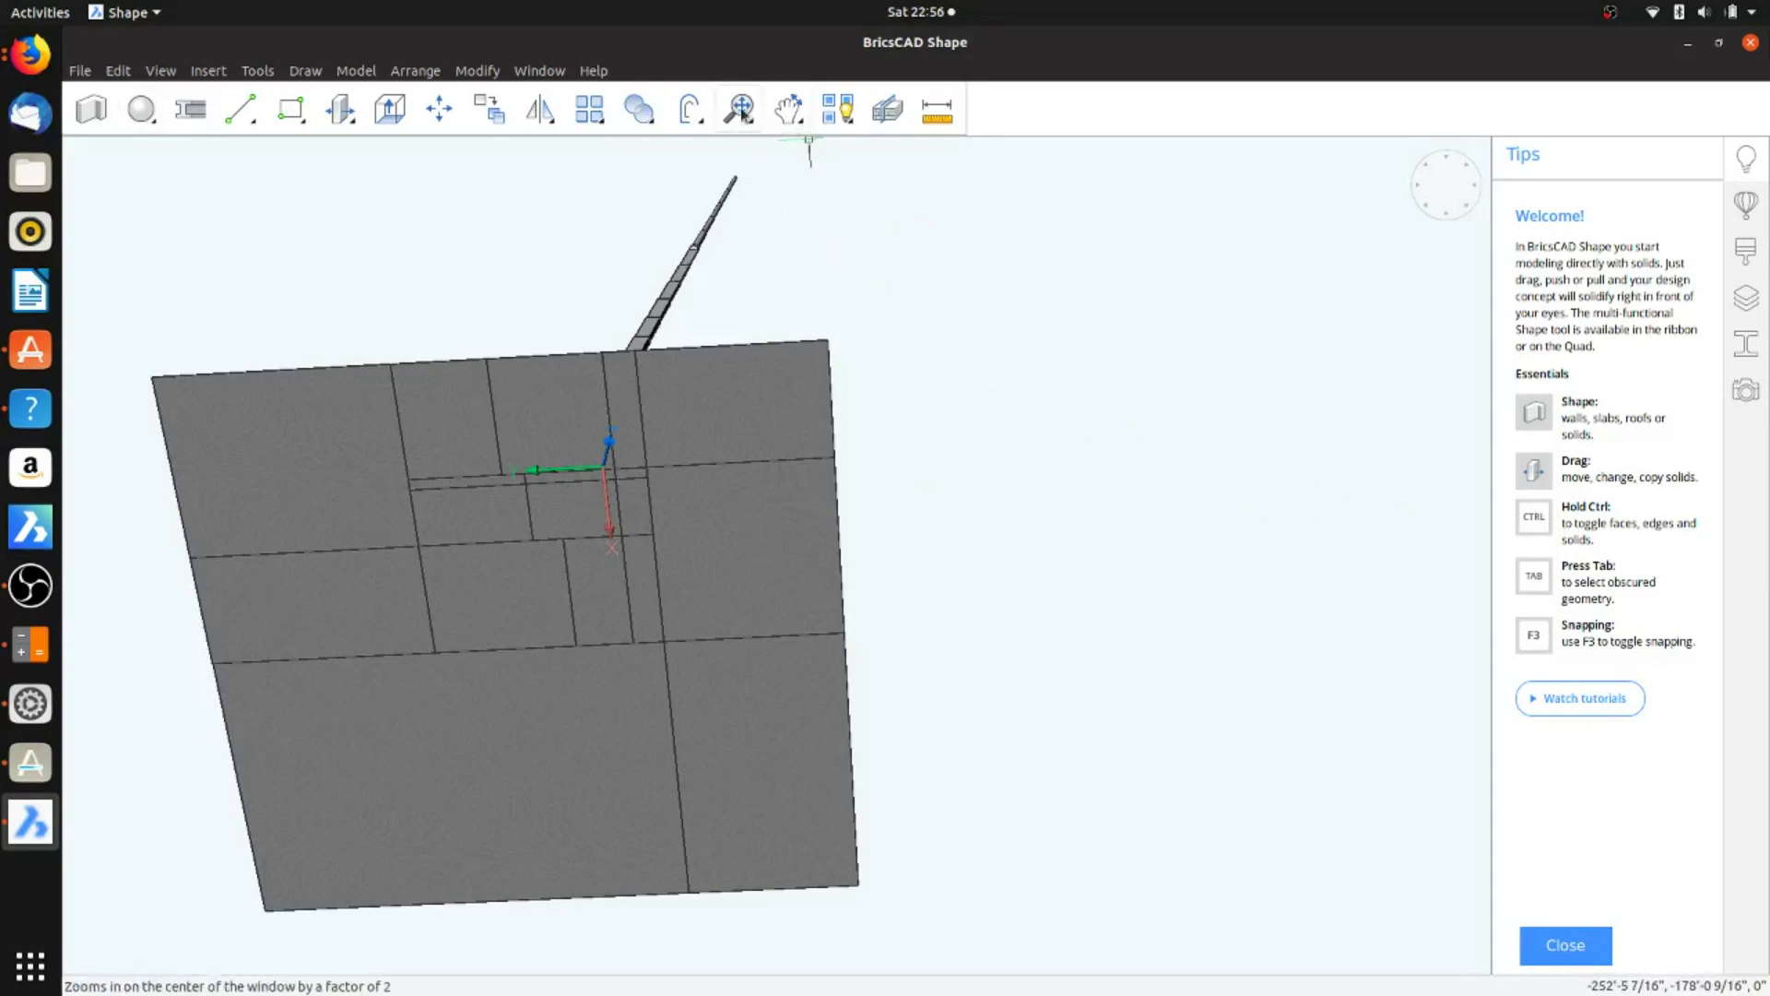
pyautogui.click(740, 110)
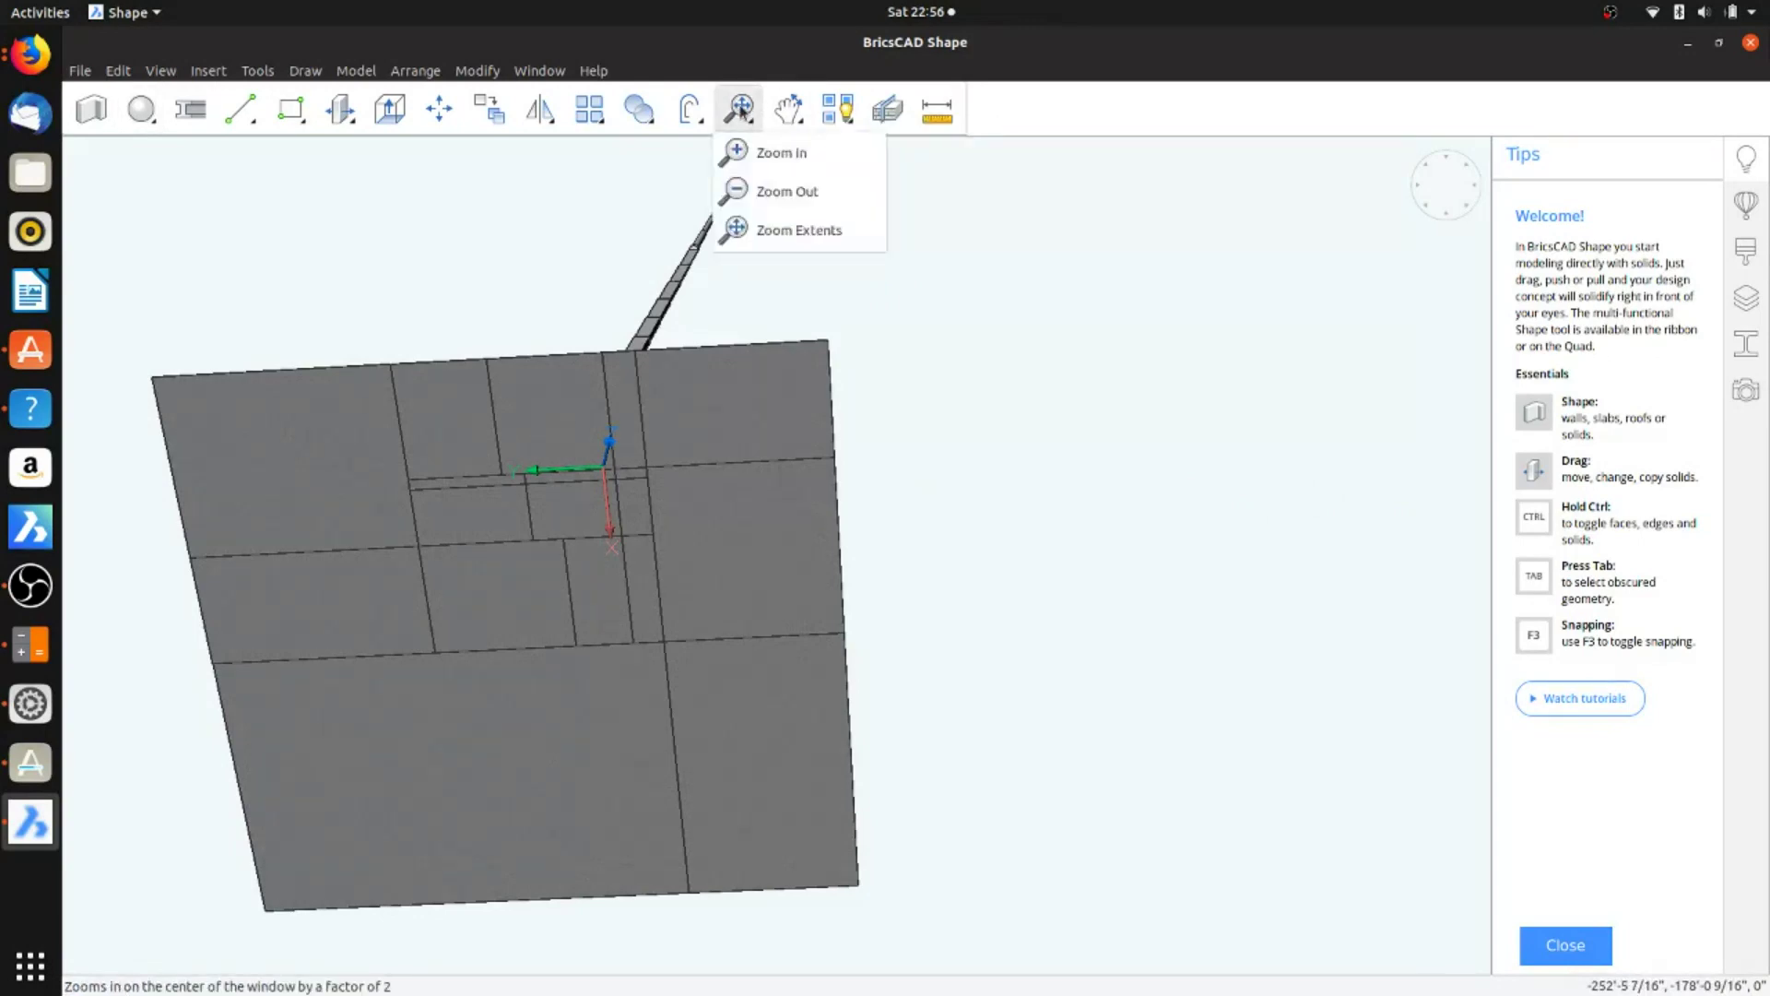
pyautogui.click(740, 110)
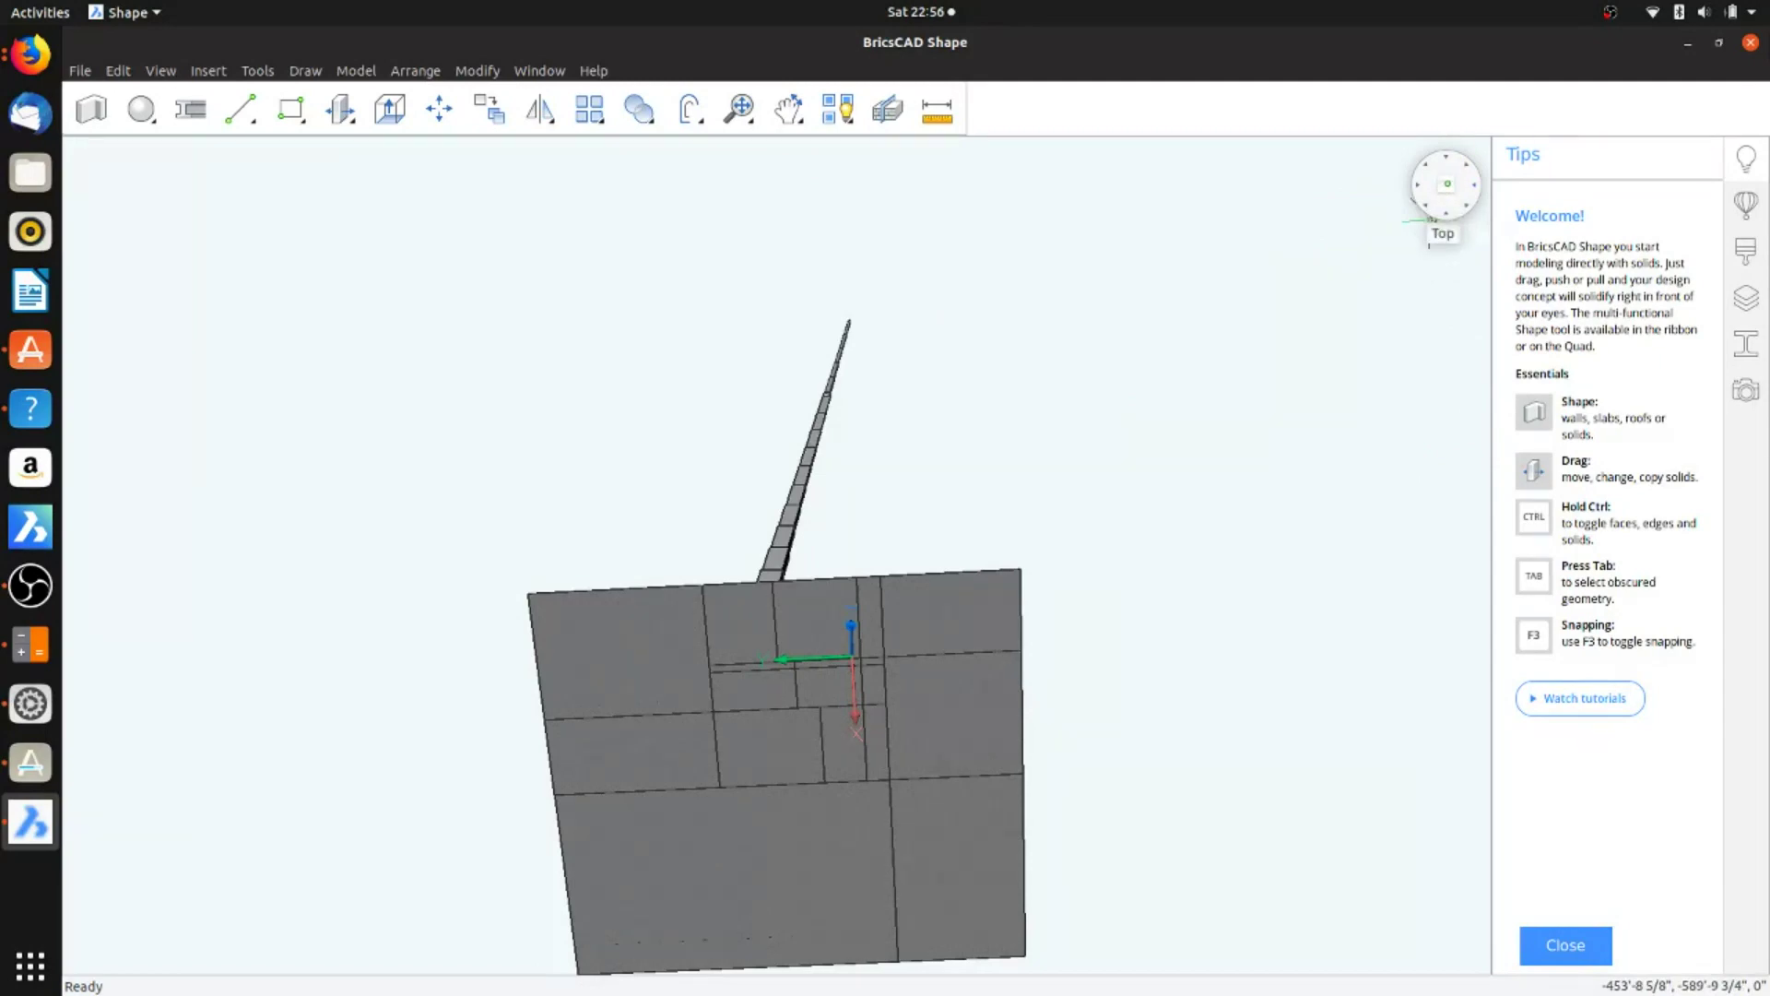
# Step: Extrude the exposed underside of the crown cylinder downward along the tower's side by 3000
pyautogui.click(1431, 220)
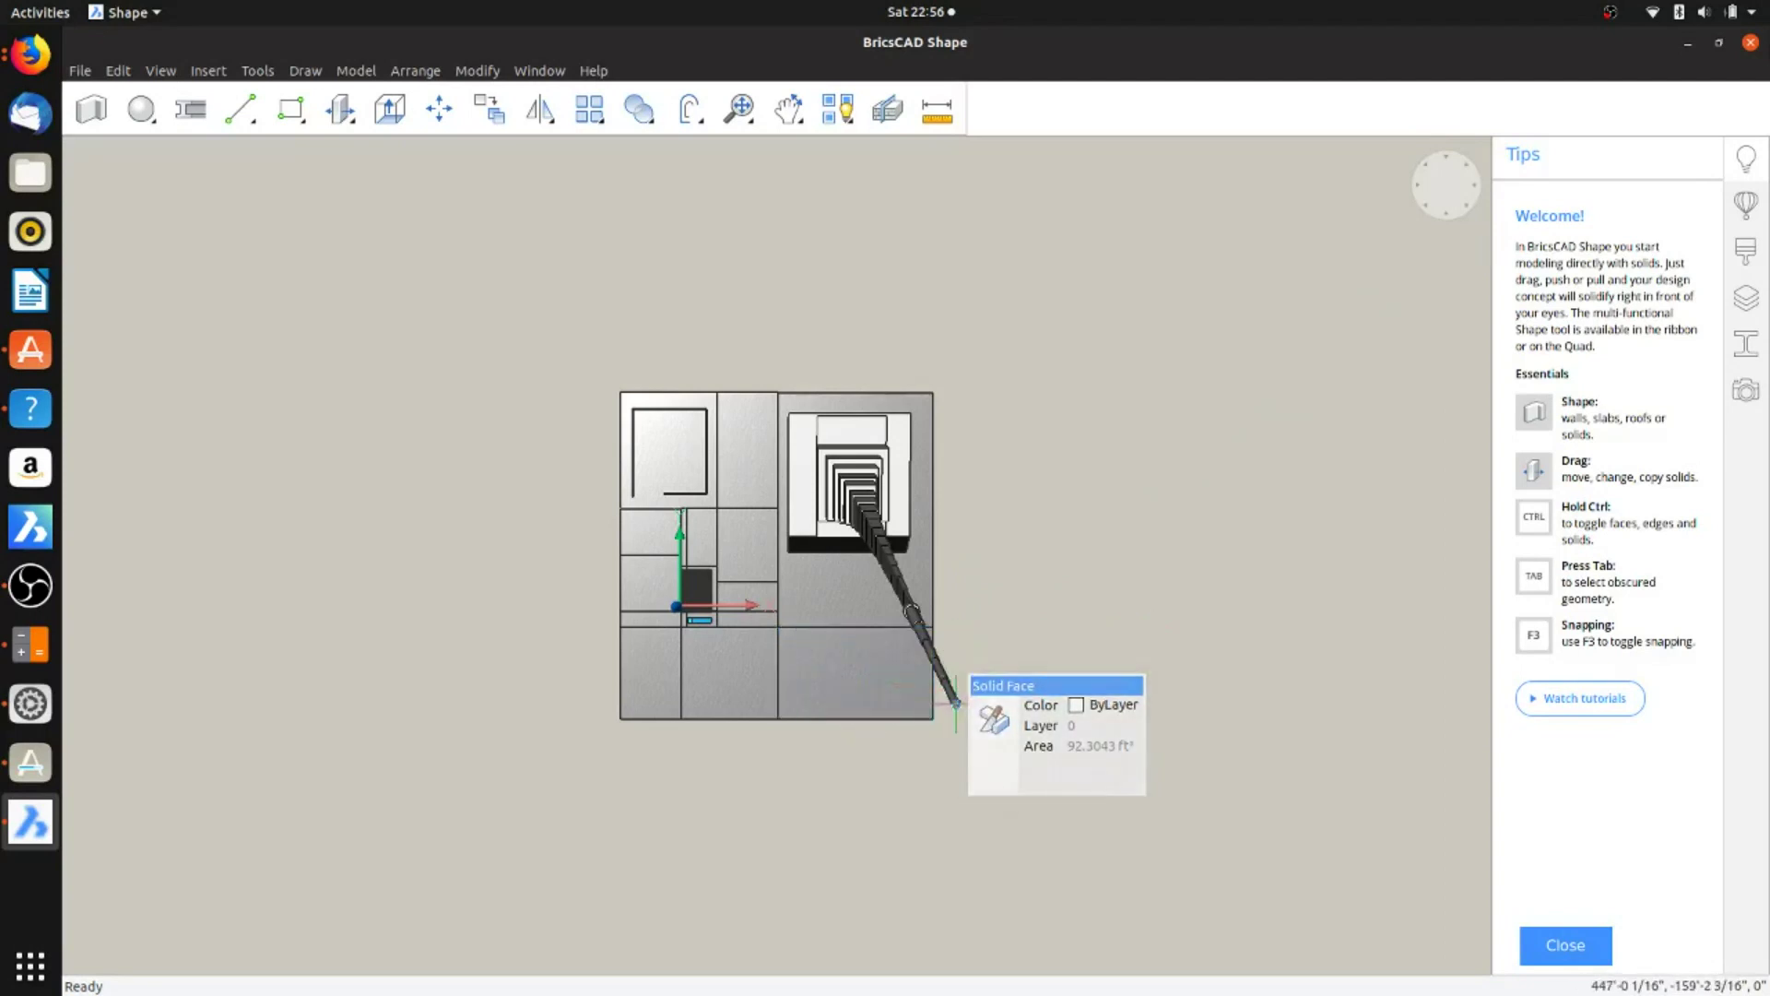
pyautogui.keyDown('shift'); pyautogui.moveTo(950, 699); pyautogui.dragTo(893, 664, button='middle'); pyautogui.keyUp('shift')
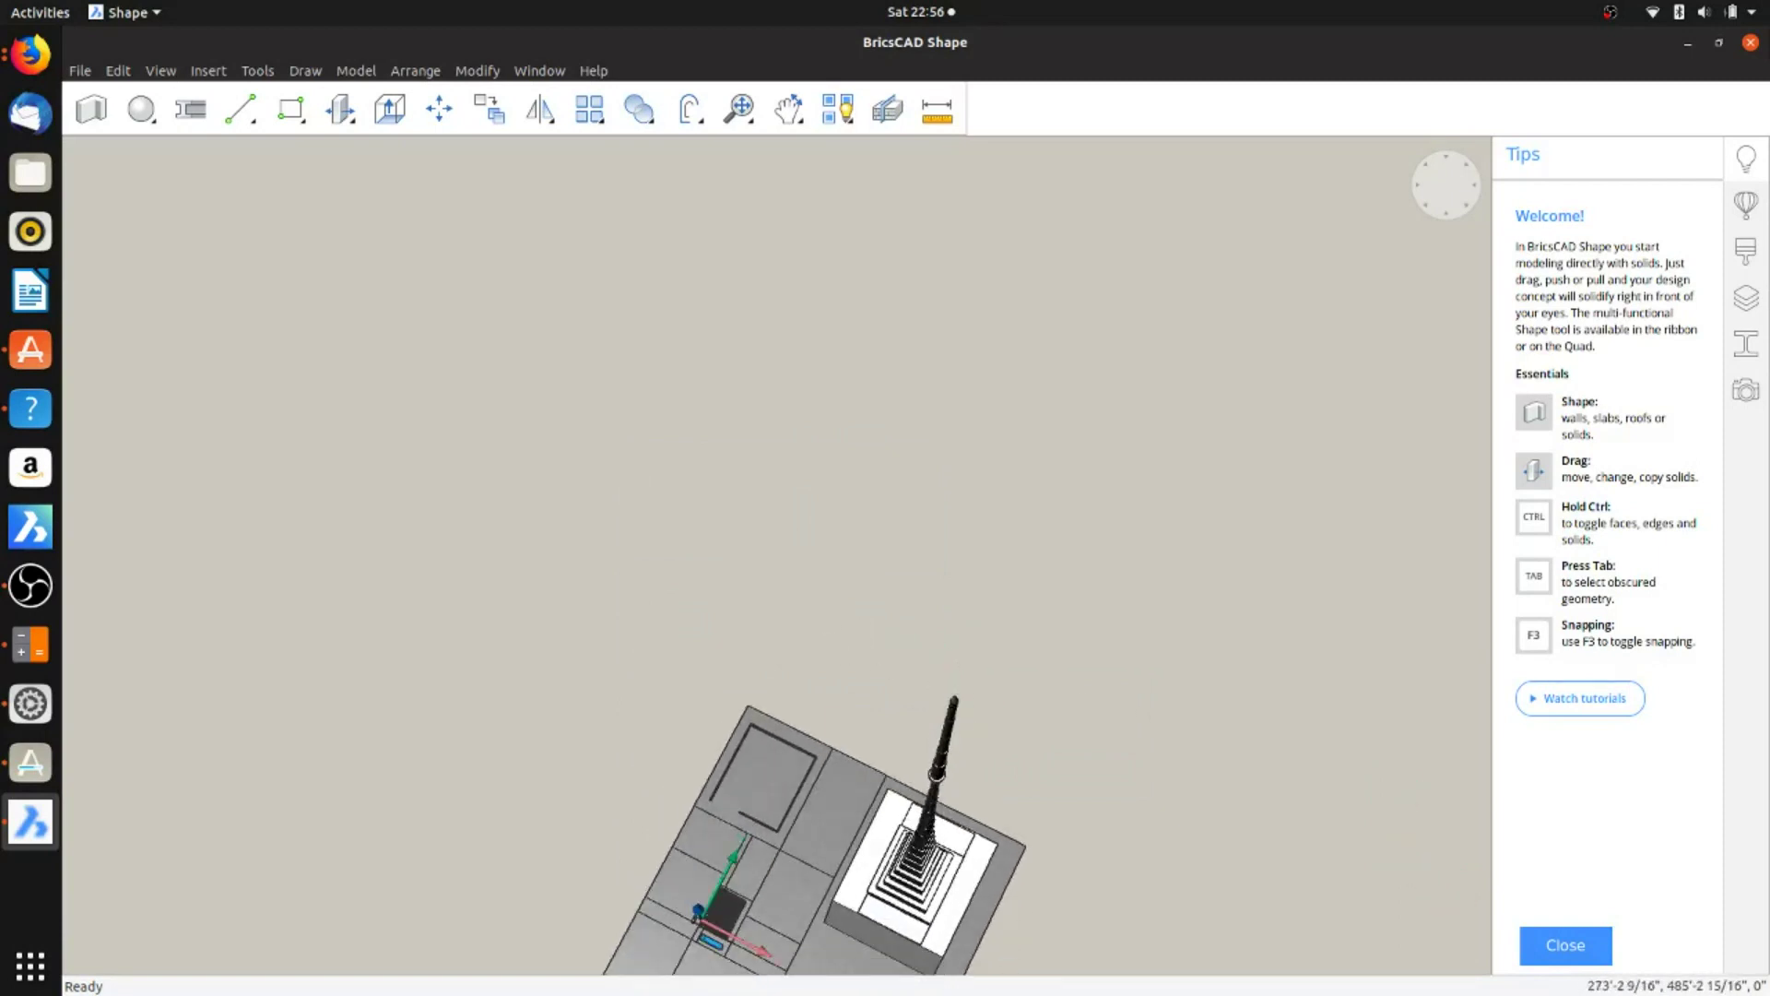
pyautogui.scroll(6, 863, 820)
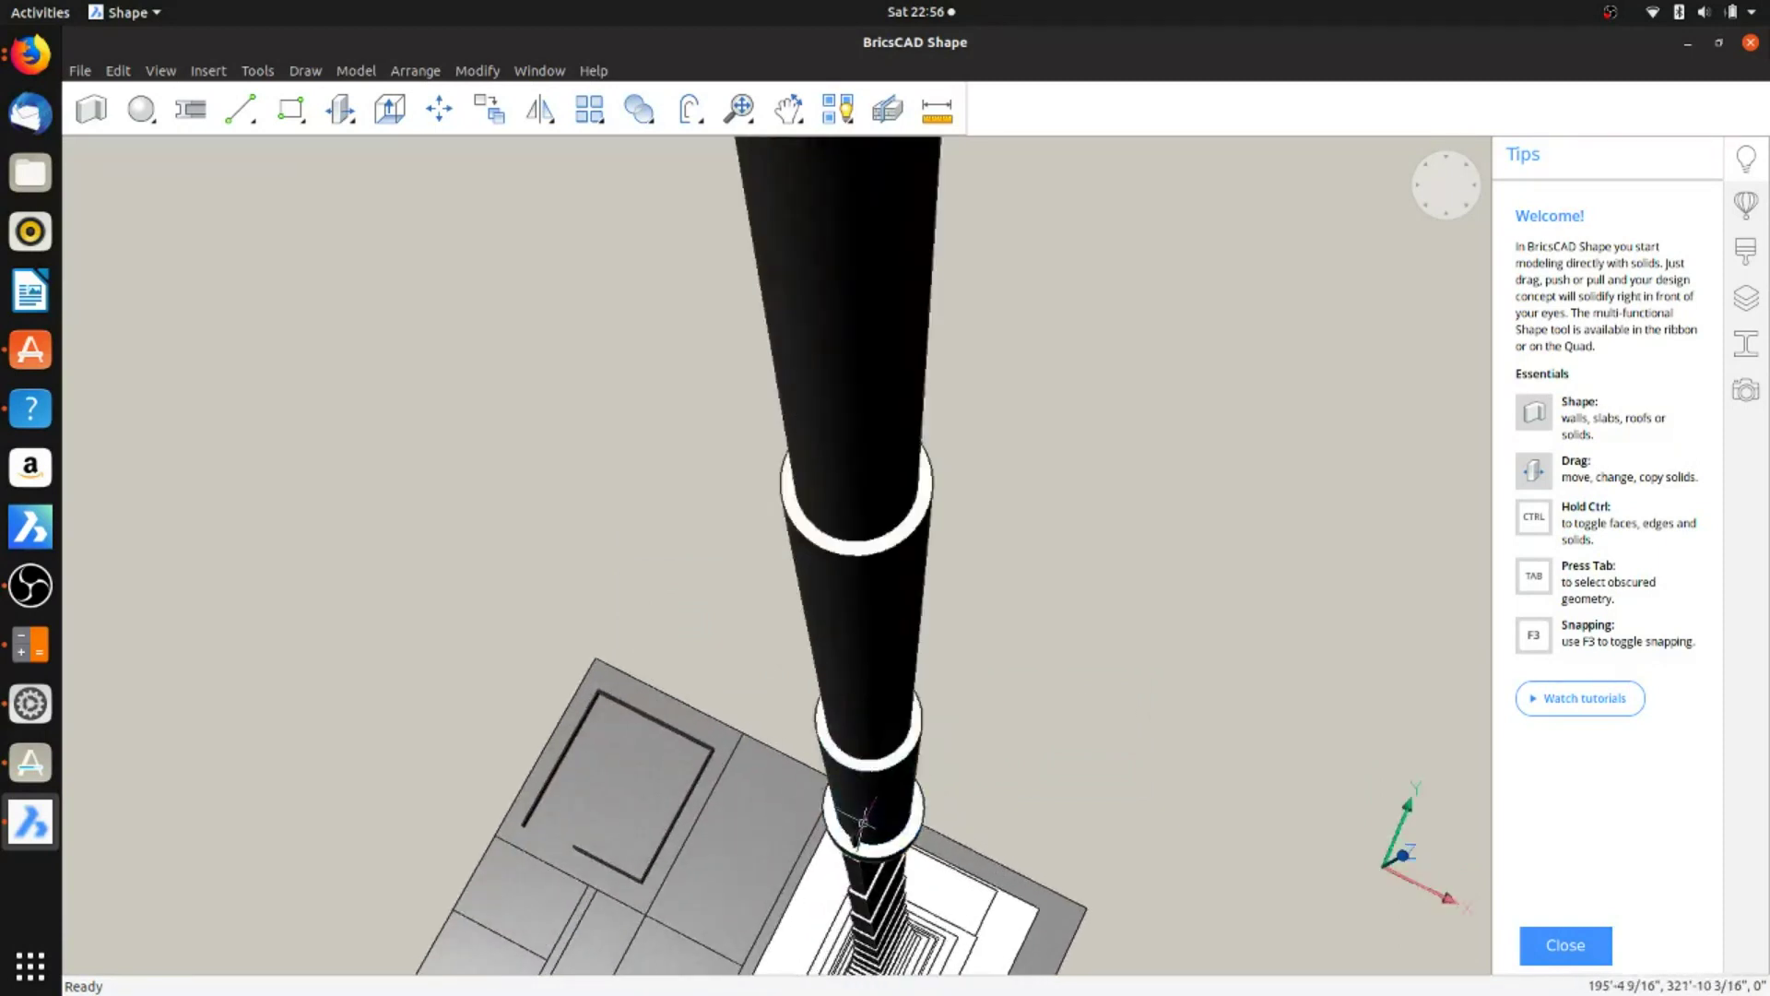
pyautogui.keyDown('shift'); pyautogui.moveTo(864, 820); pyautogui.dragTo(1083, 711, button='middle'); pyautogui.keyUp('shift')
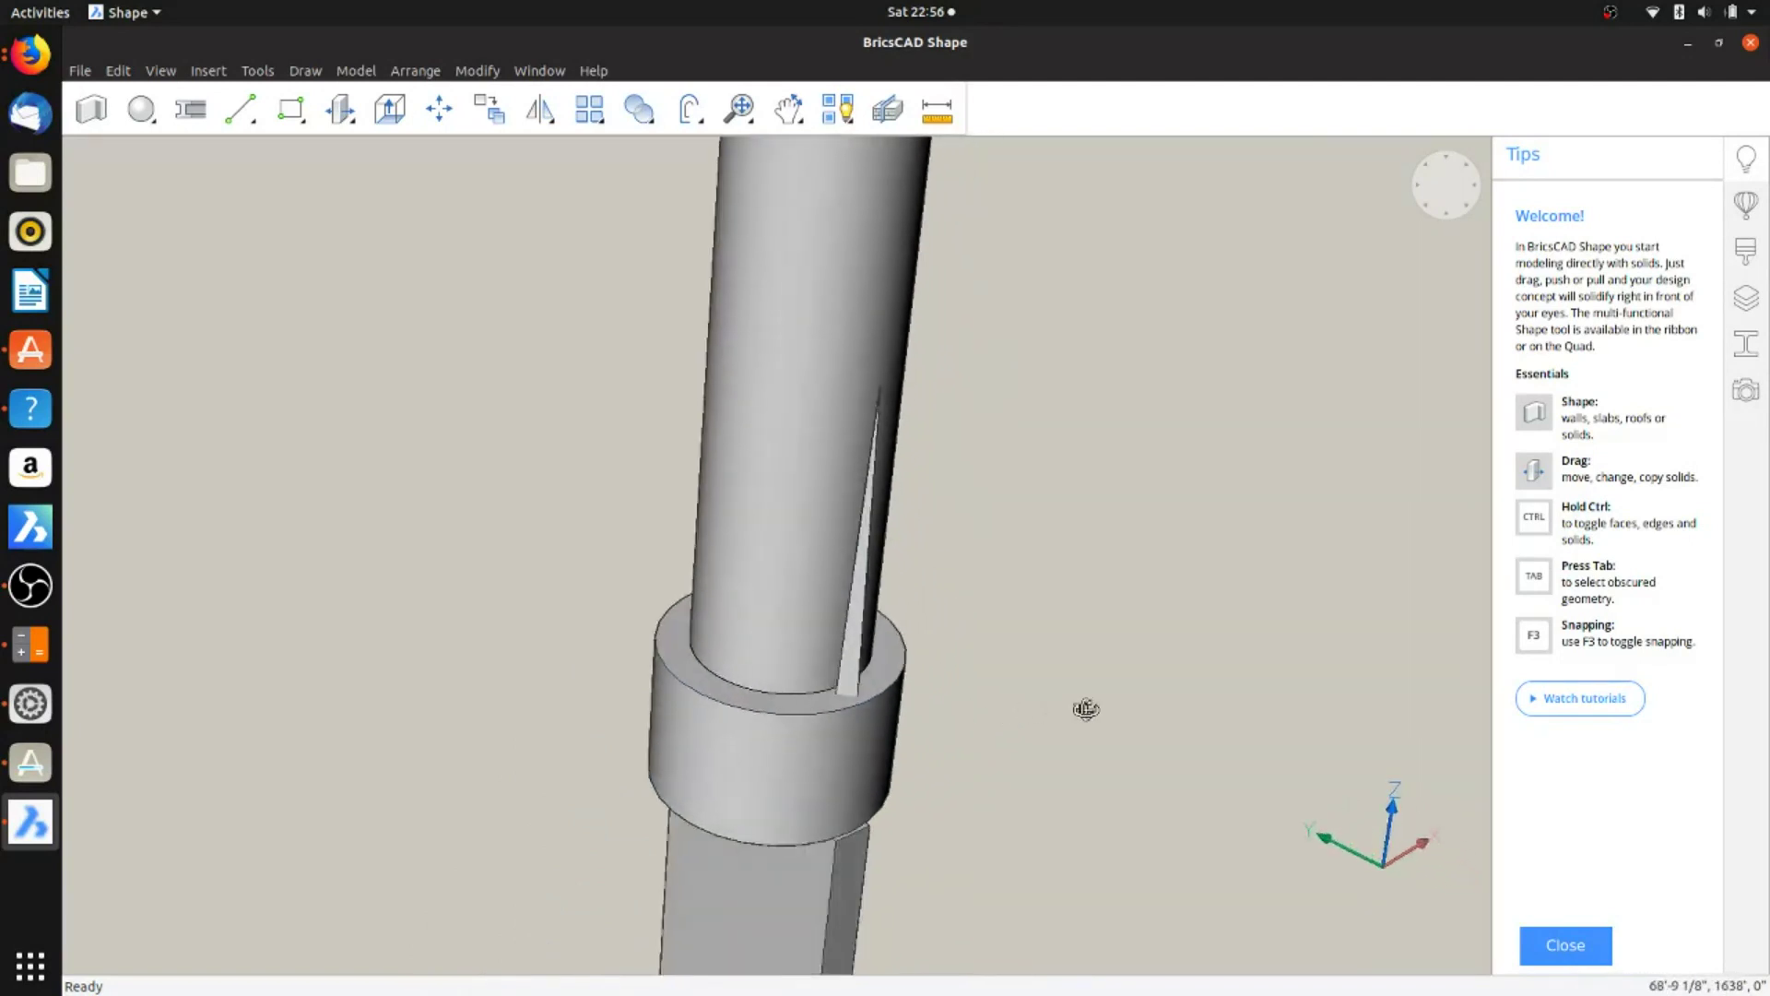
pyautogui.keyDown('shift'); pyautogui.moveTo(669, 709); pyautogui.dragTo(725, 537, button='middle'); pyautogui.keyUp('shift')
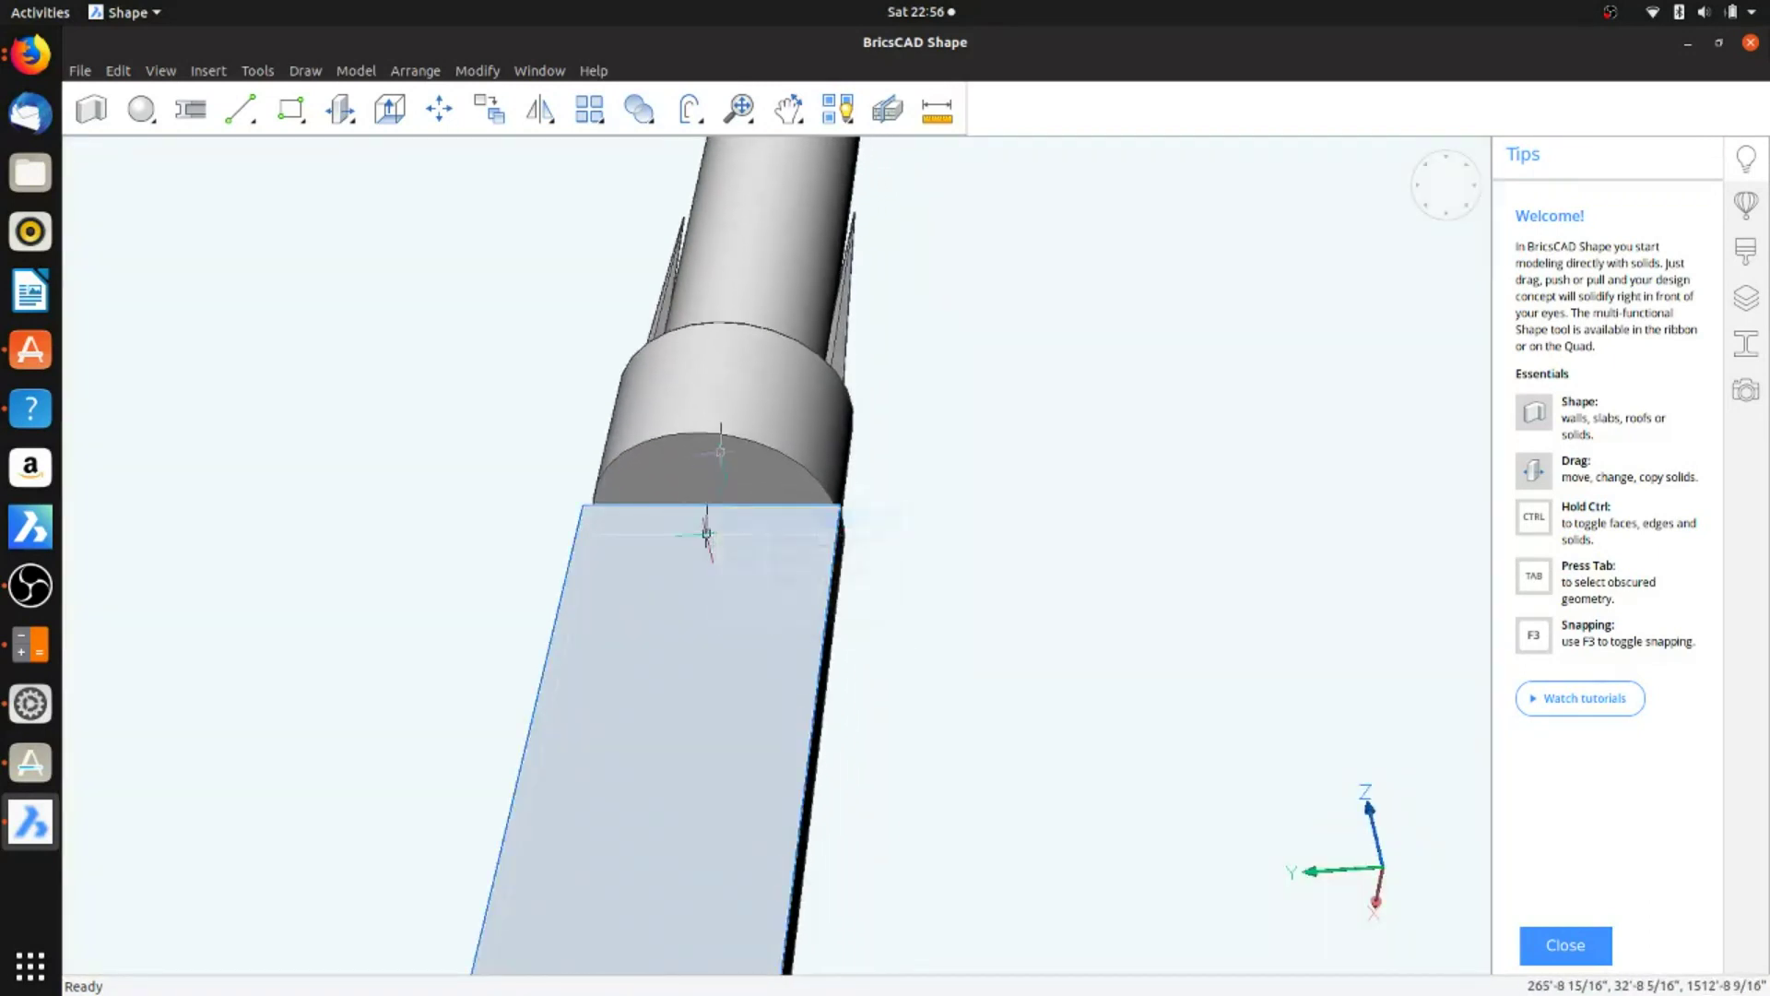
pyautogui.click(755, 471)
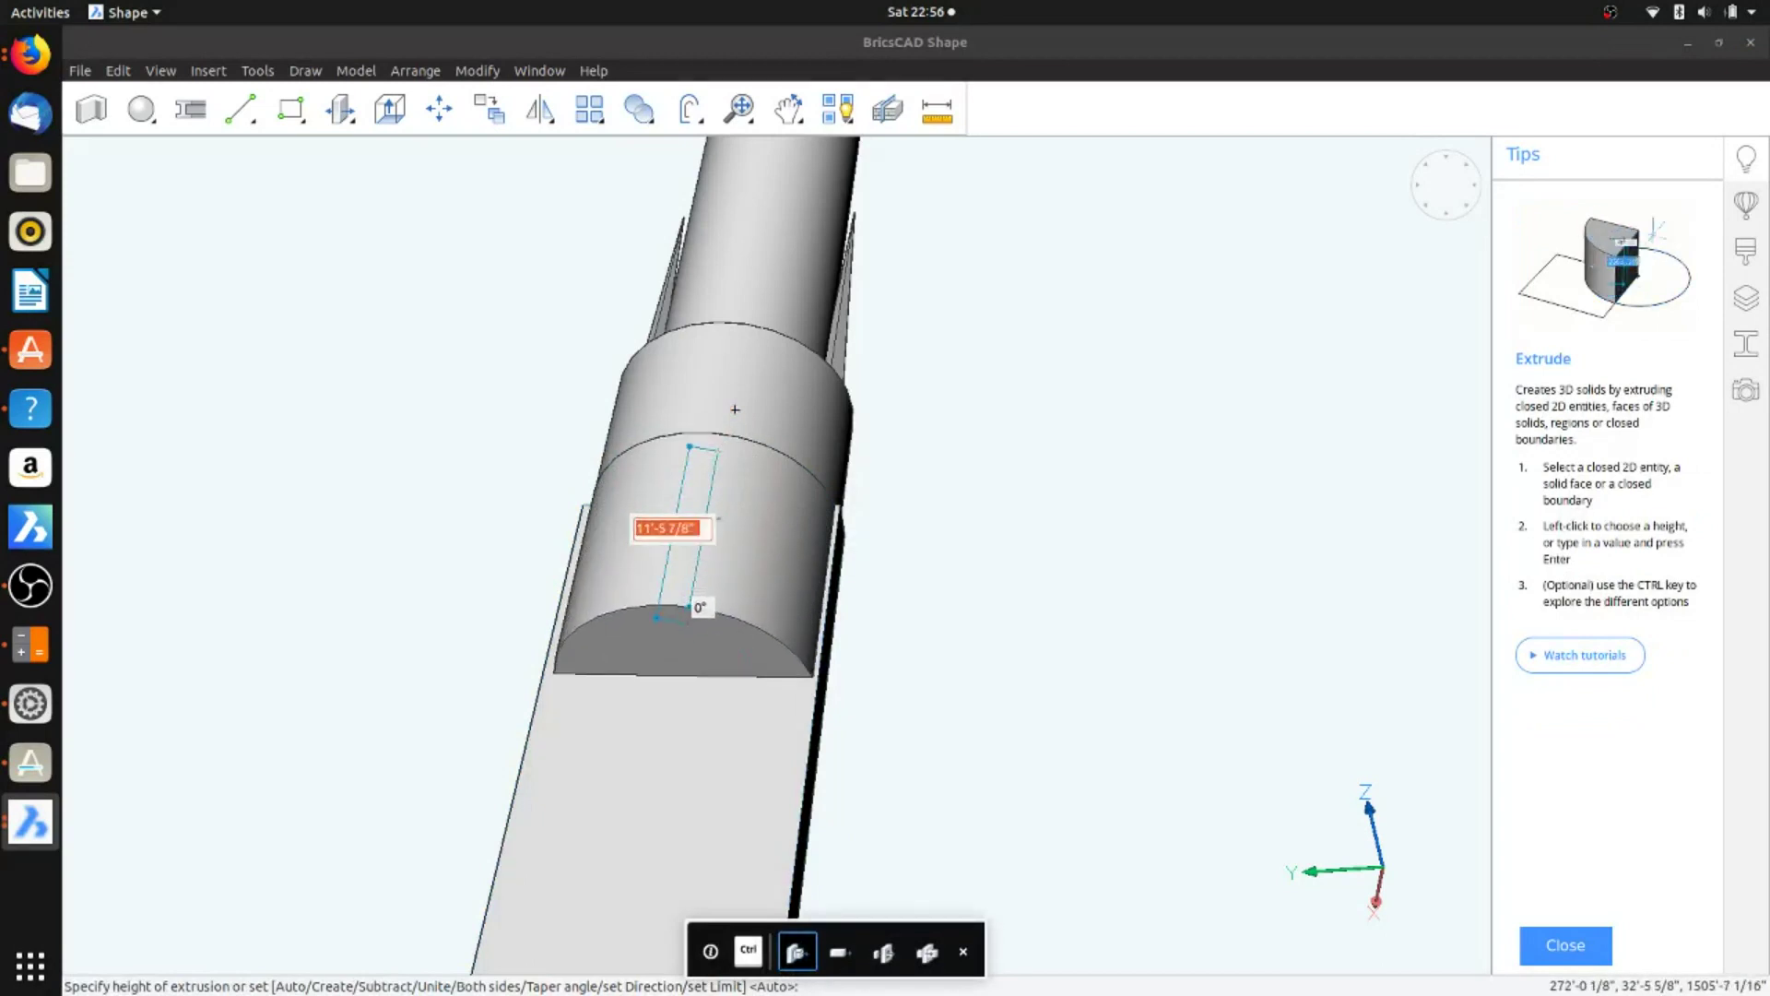
pyautogui.scroll(-5, 735, 410)
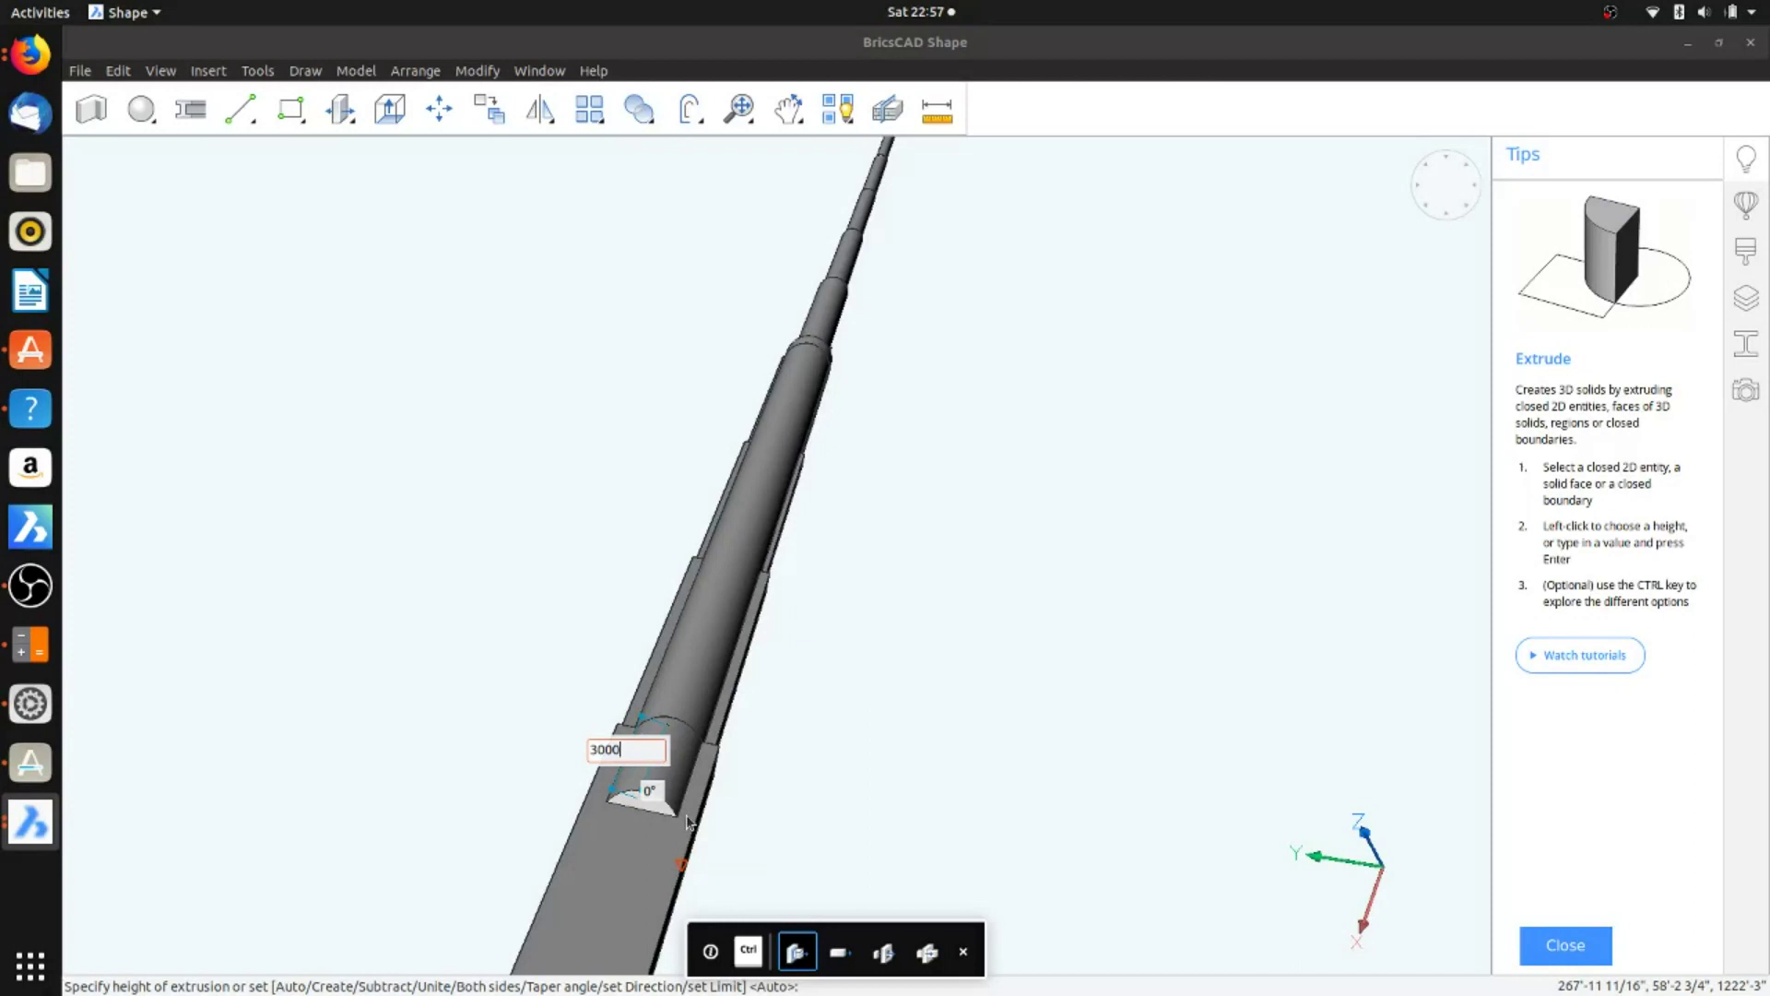
pyautogui.write('30000')
pyautogui.press('Return')
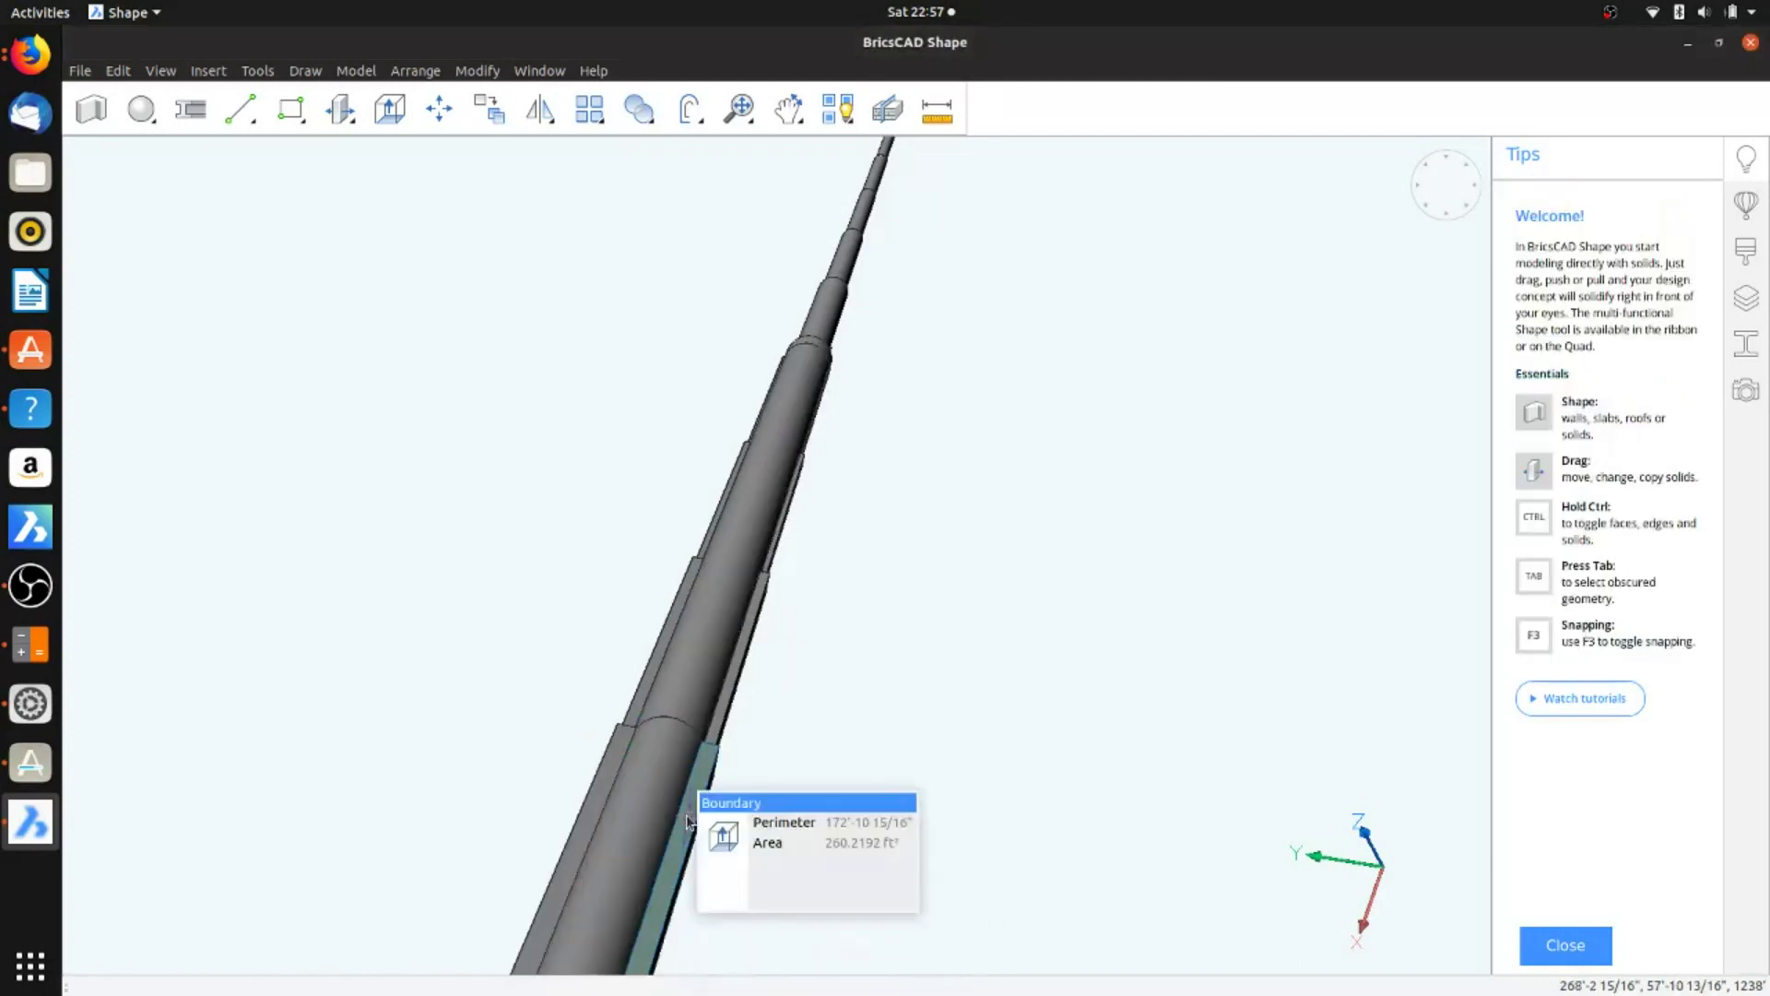
pyautogui.scroll(-4, 689, 816)
pyautogui.keyDown('shift'); pyautogui.moveTo(688, 821); pyautogui.dragTo(785, 825, button='middle'); pyautogui.keyUp('shift')
pyautogui.scroll(3, 811, 590)
pyautogui.keyDown('shift'); pyautogui.moveTo(823, 666); pyautogui.dragTo(836, 716, button='middle'); pyautogui.keyUp('shift')
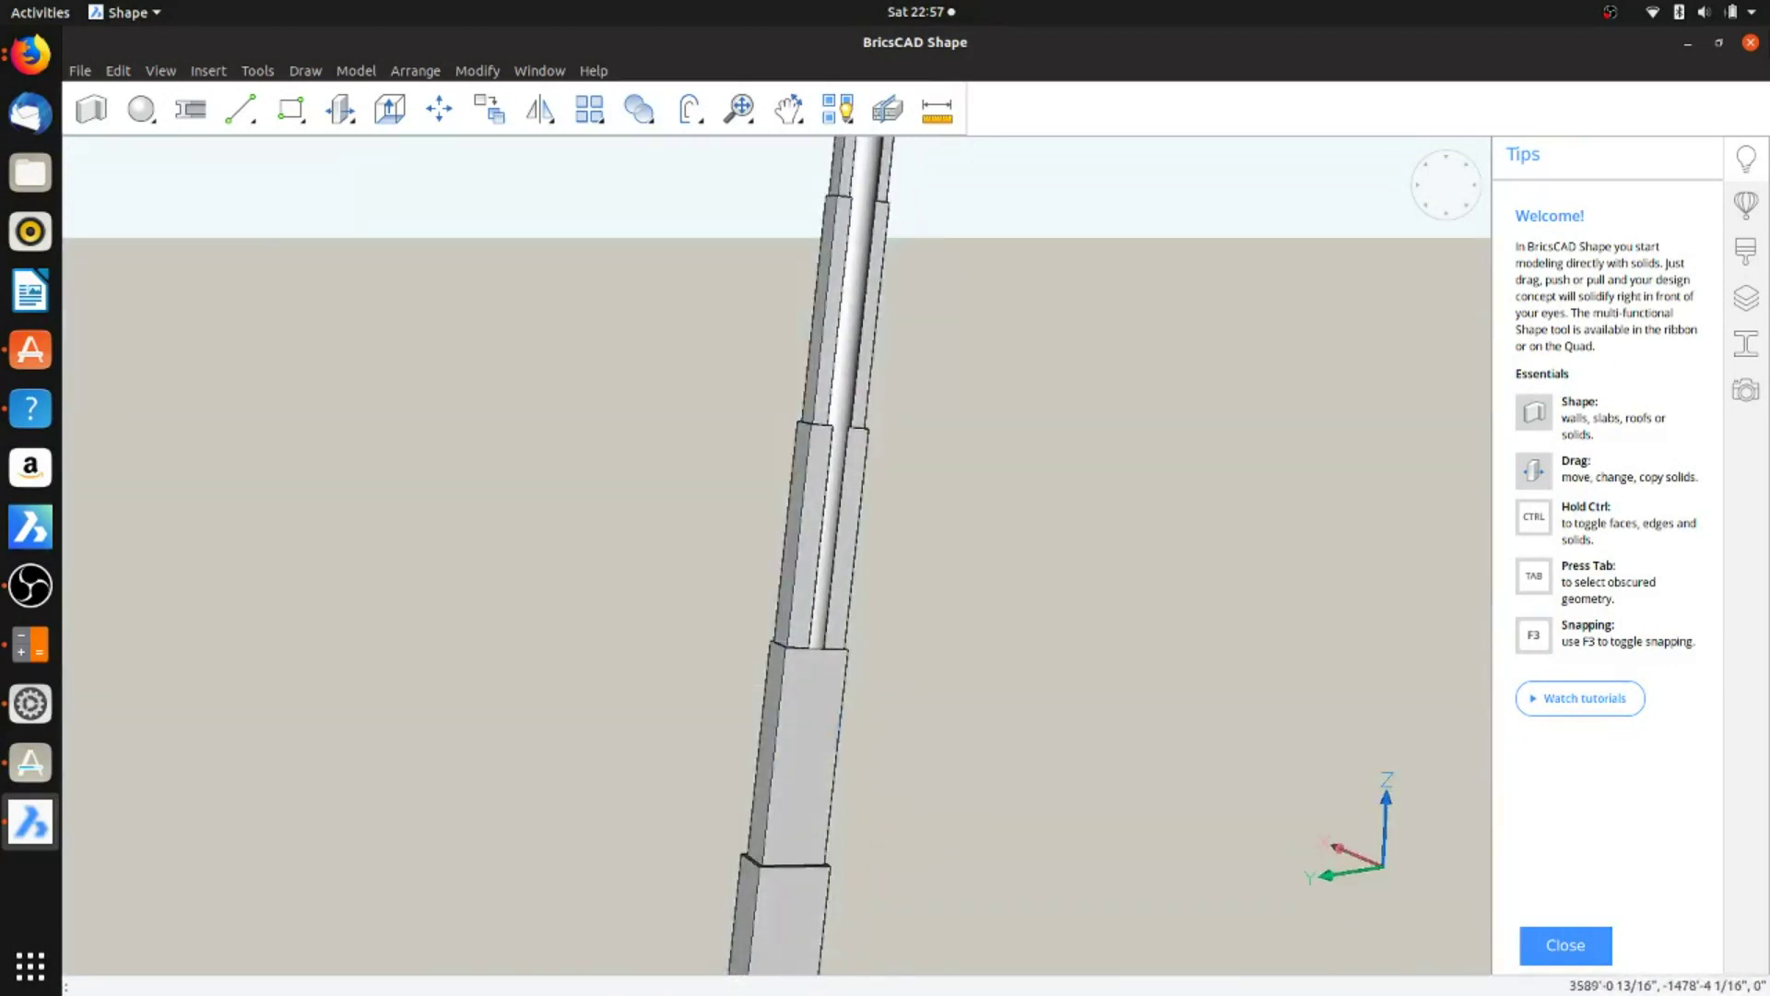
# Step: Extrude the other exposed underside of the crown cylinder downward along the tower's side by 30000
pyautogui.scroll(5, 836, 717)
pyautogui.keyDown('shift'); pyautogui.moveTo(781, 738); pyautogui.dragTo(765, 835, button='middle'); pyautogui.keyUp('shift')
pyautogui.scroll(-6, 765, 834)
pyautogui.keyDown('shift'); pyautogui.moveTo(816, 645); pyautogui.dragTo(870, 178, button='middle'); pyautogui.keyUp('shift')
pyautogui.moveTo(837, 458)
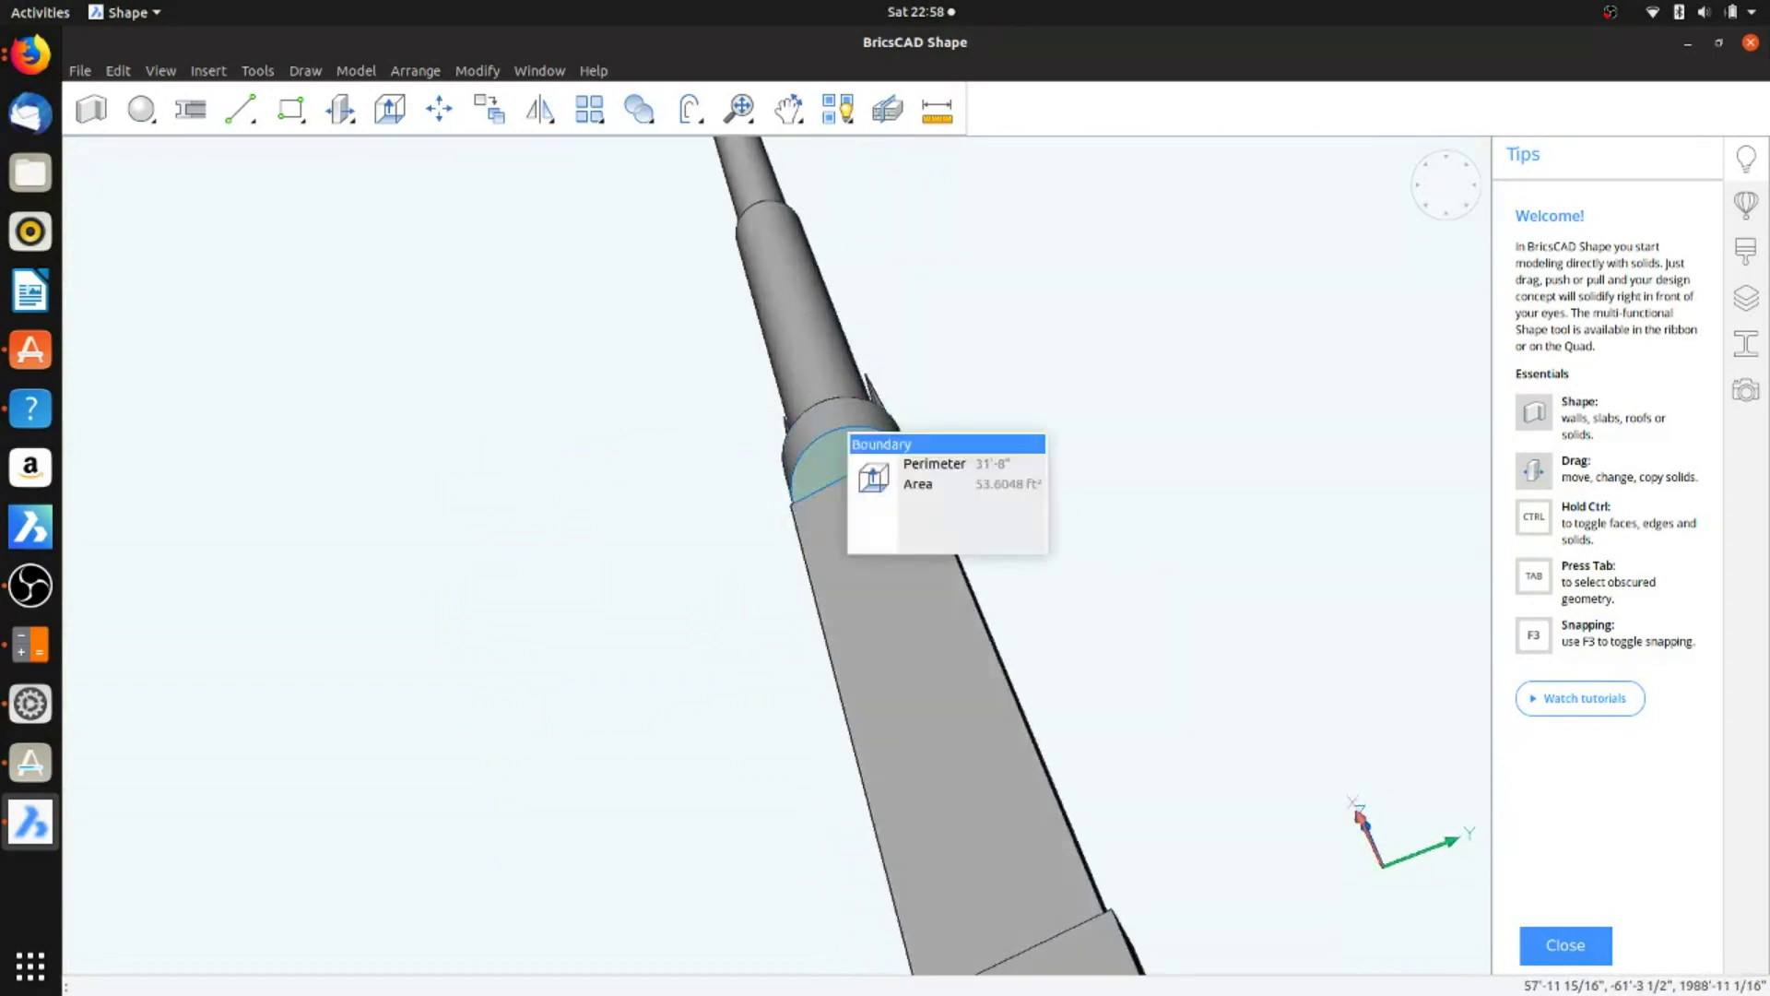
pyautogui.click(868, 480)
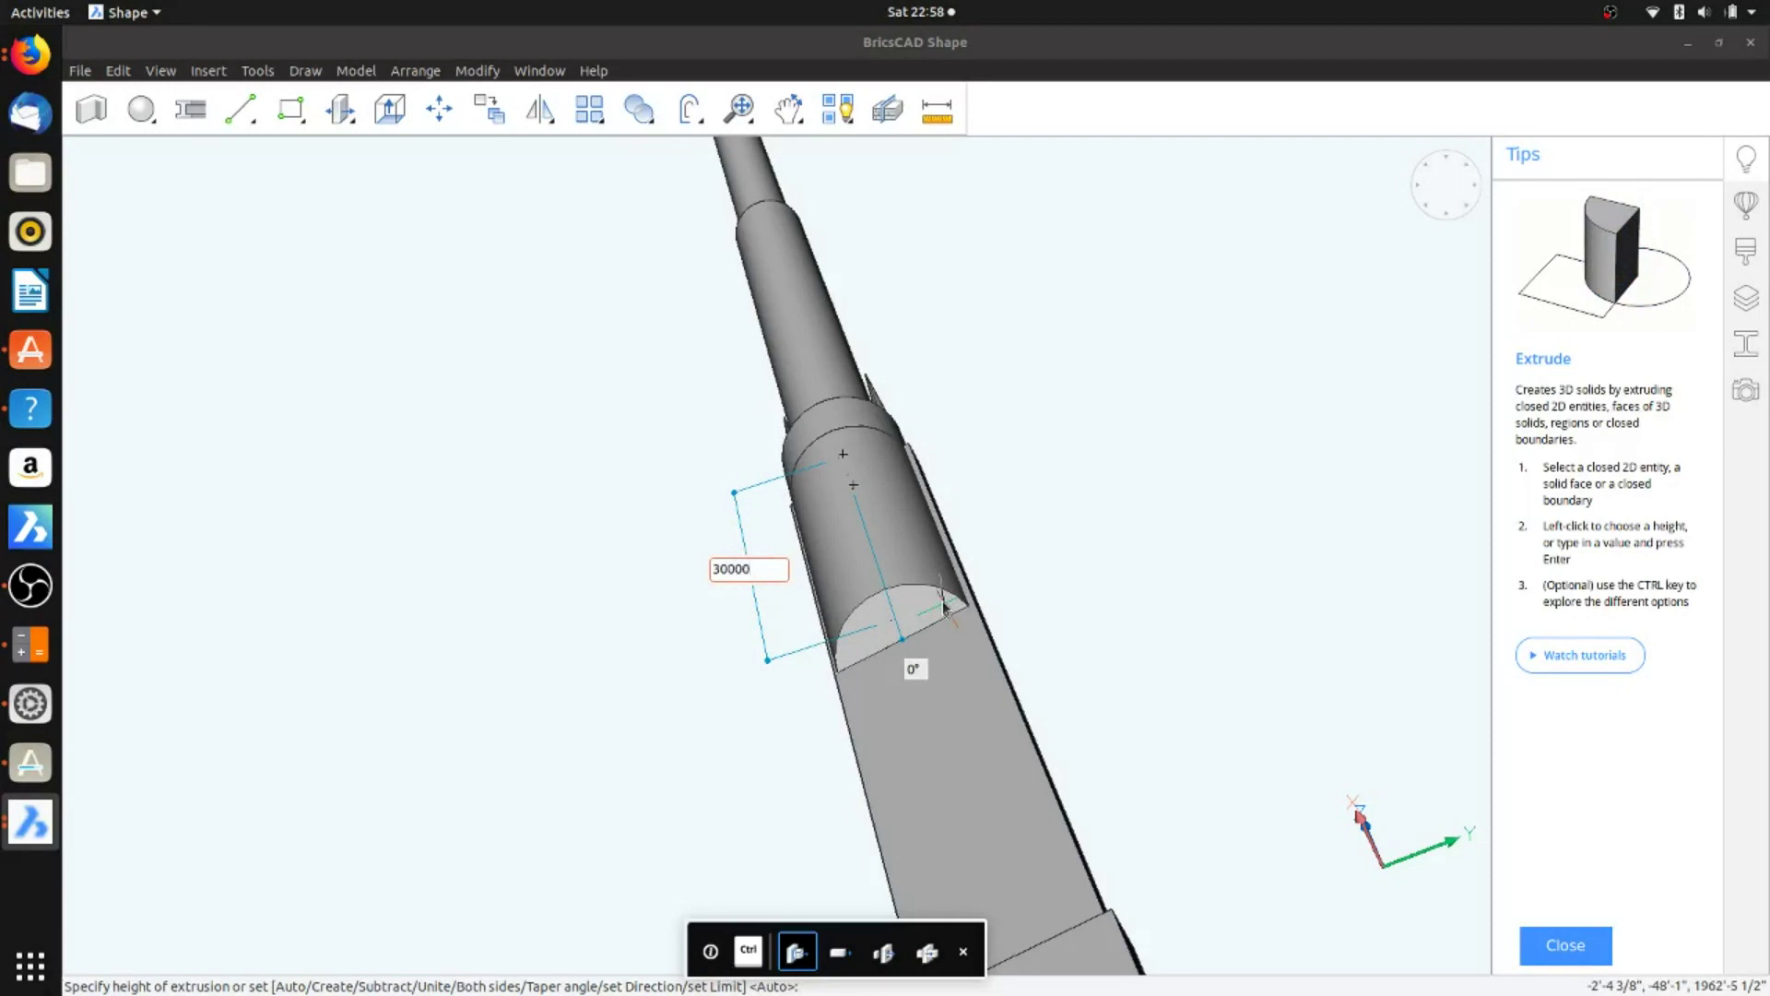
pyautogui.press('Return')
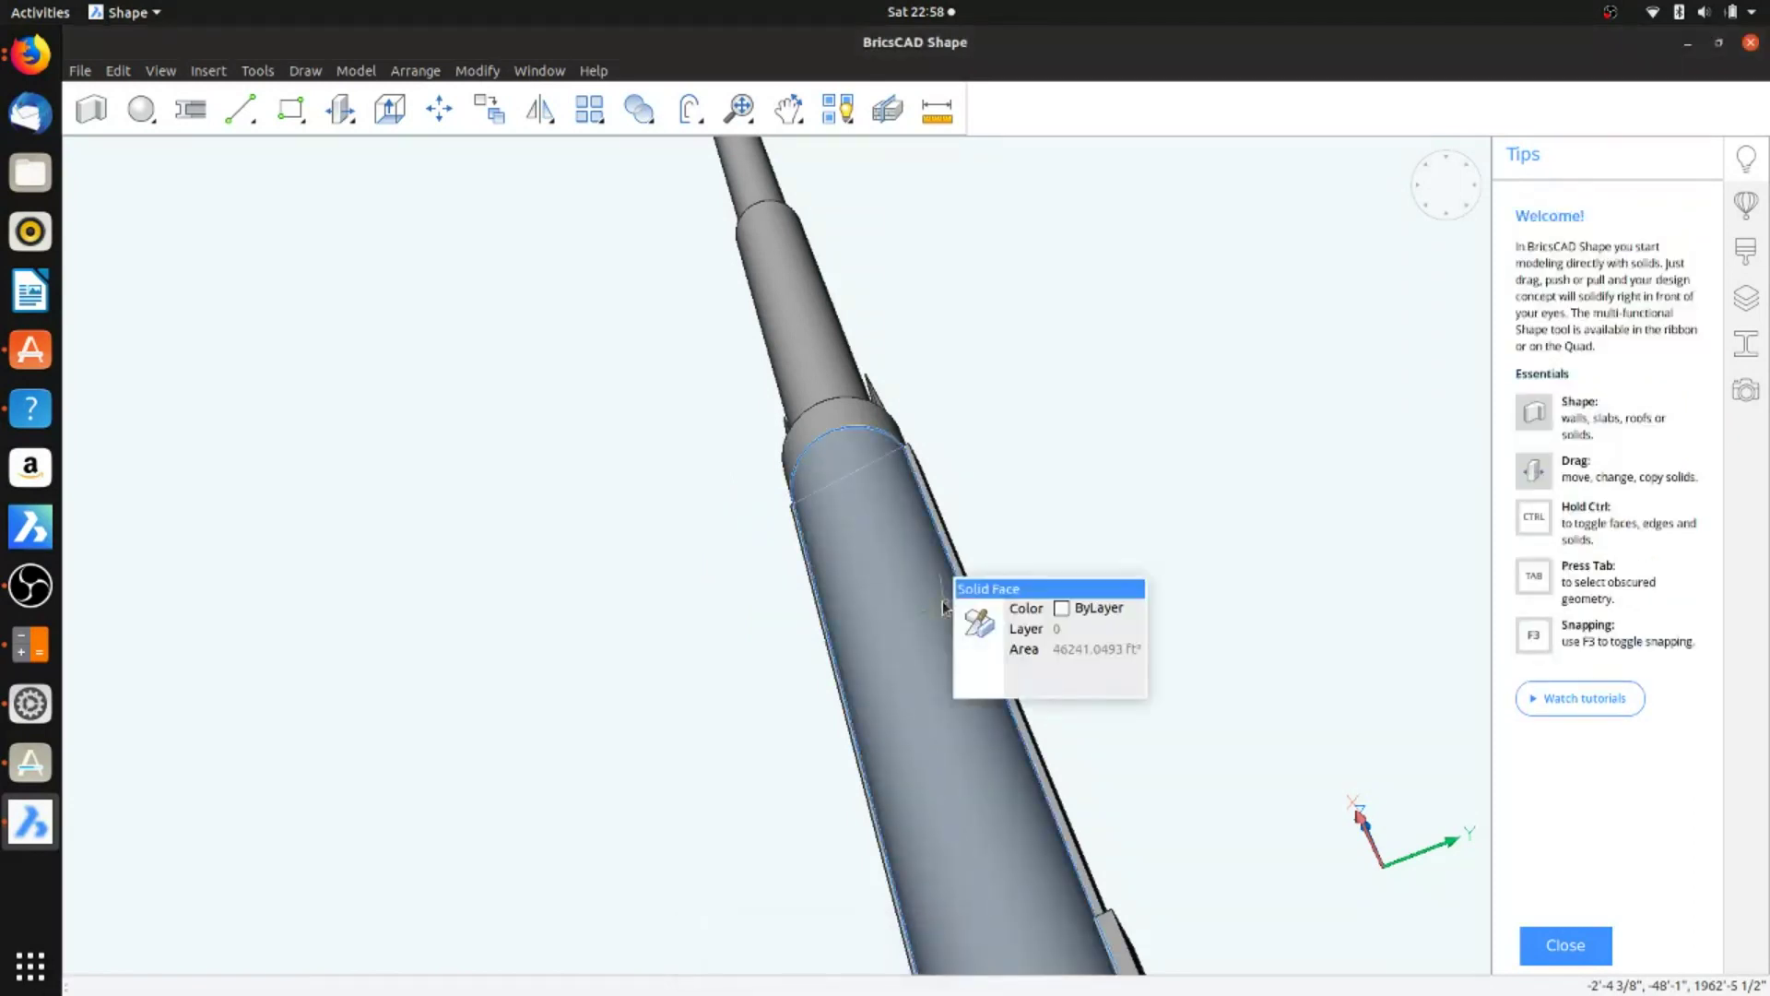
# Step: Create a box on the tower's flat side face just above the setback, about 9'-7" by 10'-7", projecting outward by 300
pyautogui.keyDown('shift'); pyautogui.moveTo(968, 830); pyautogui.dragTo(1097, 988, button='middle'); pyautogui.keyUp('shift')
pyautogui.scroll(-5, 1005, 885)
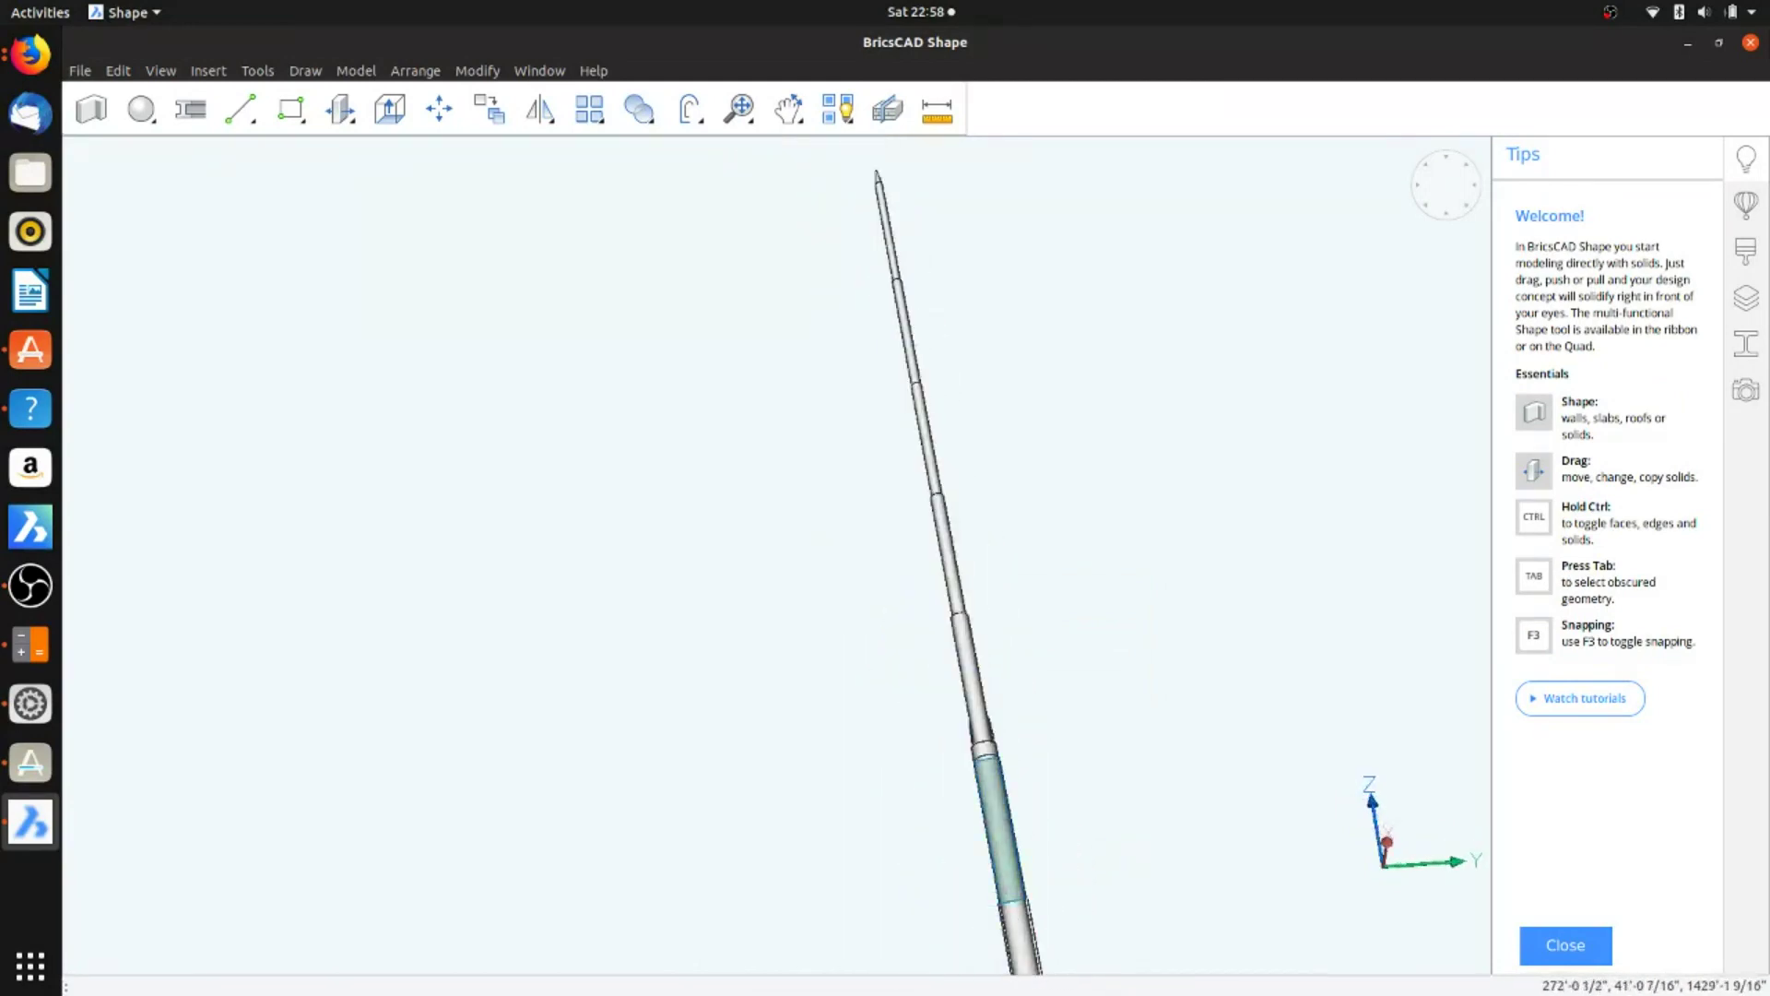
pyautogui.keyDown('shift'); pyautogui.moveTo(1011, 872); pyautogui.dragTo(968, 647, button='middle'); pyautogui.keyUp('shift')
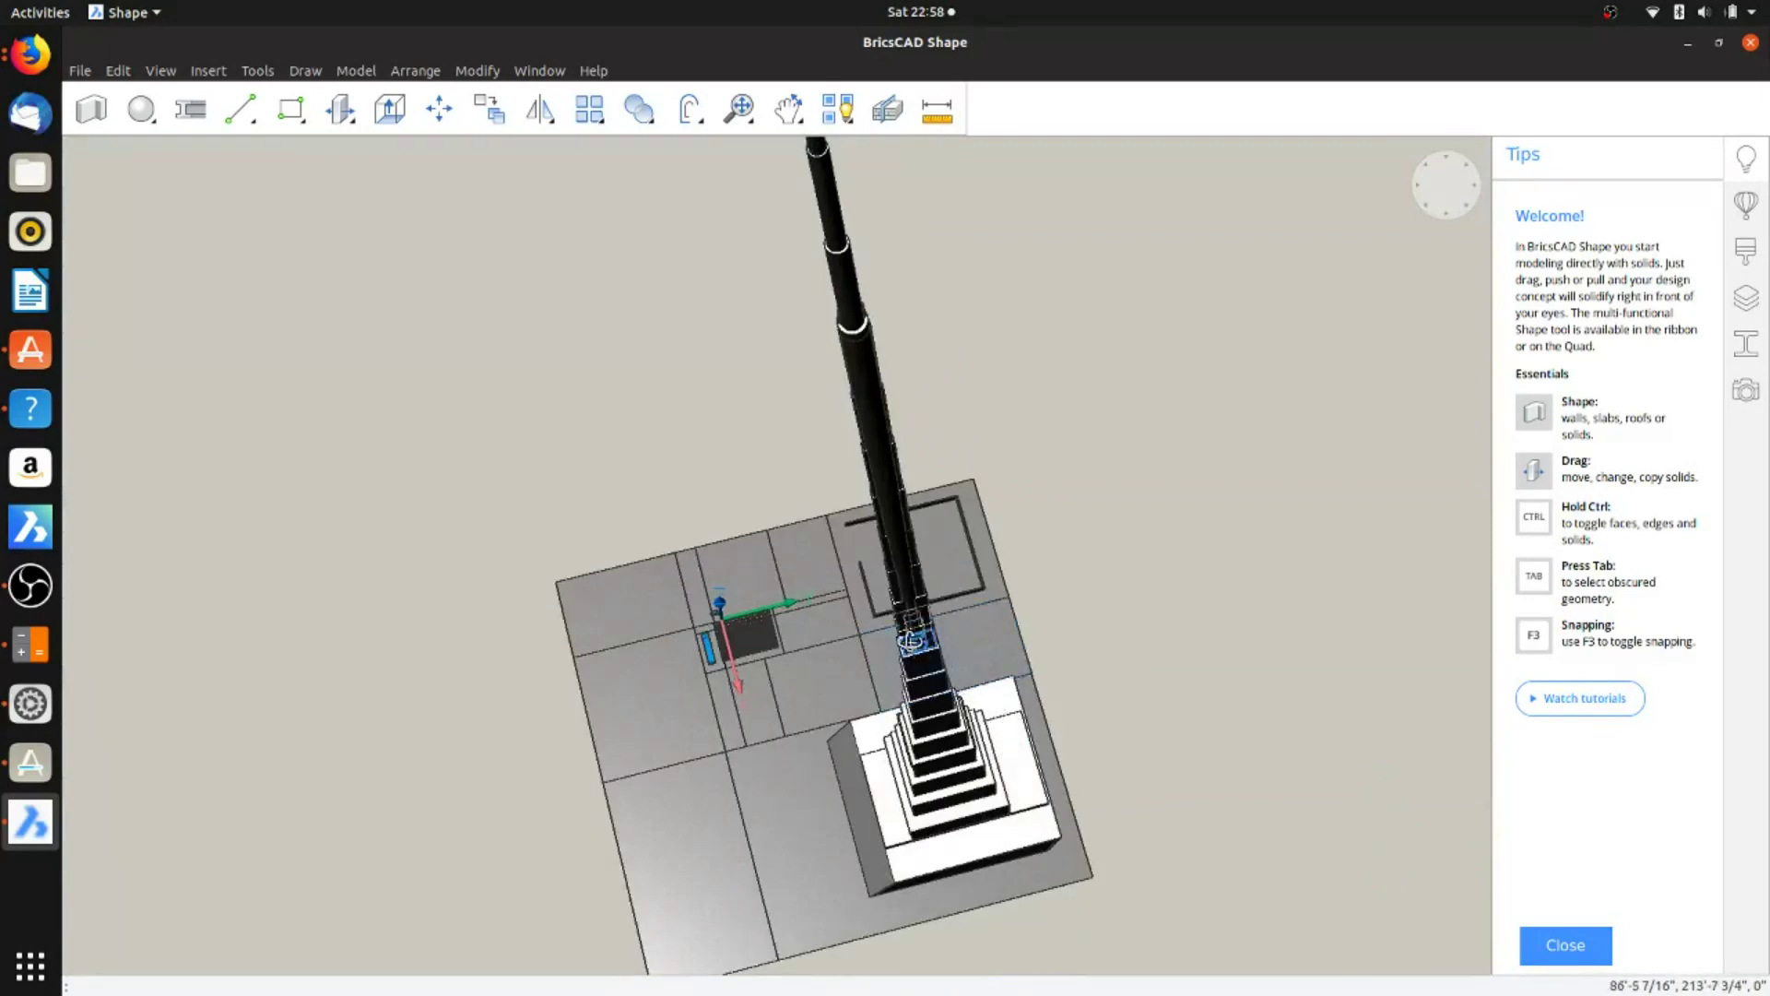
pyautogui.scroll(10, 911, 641)
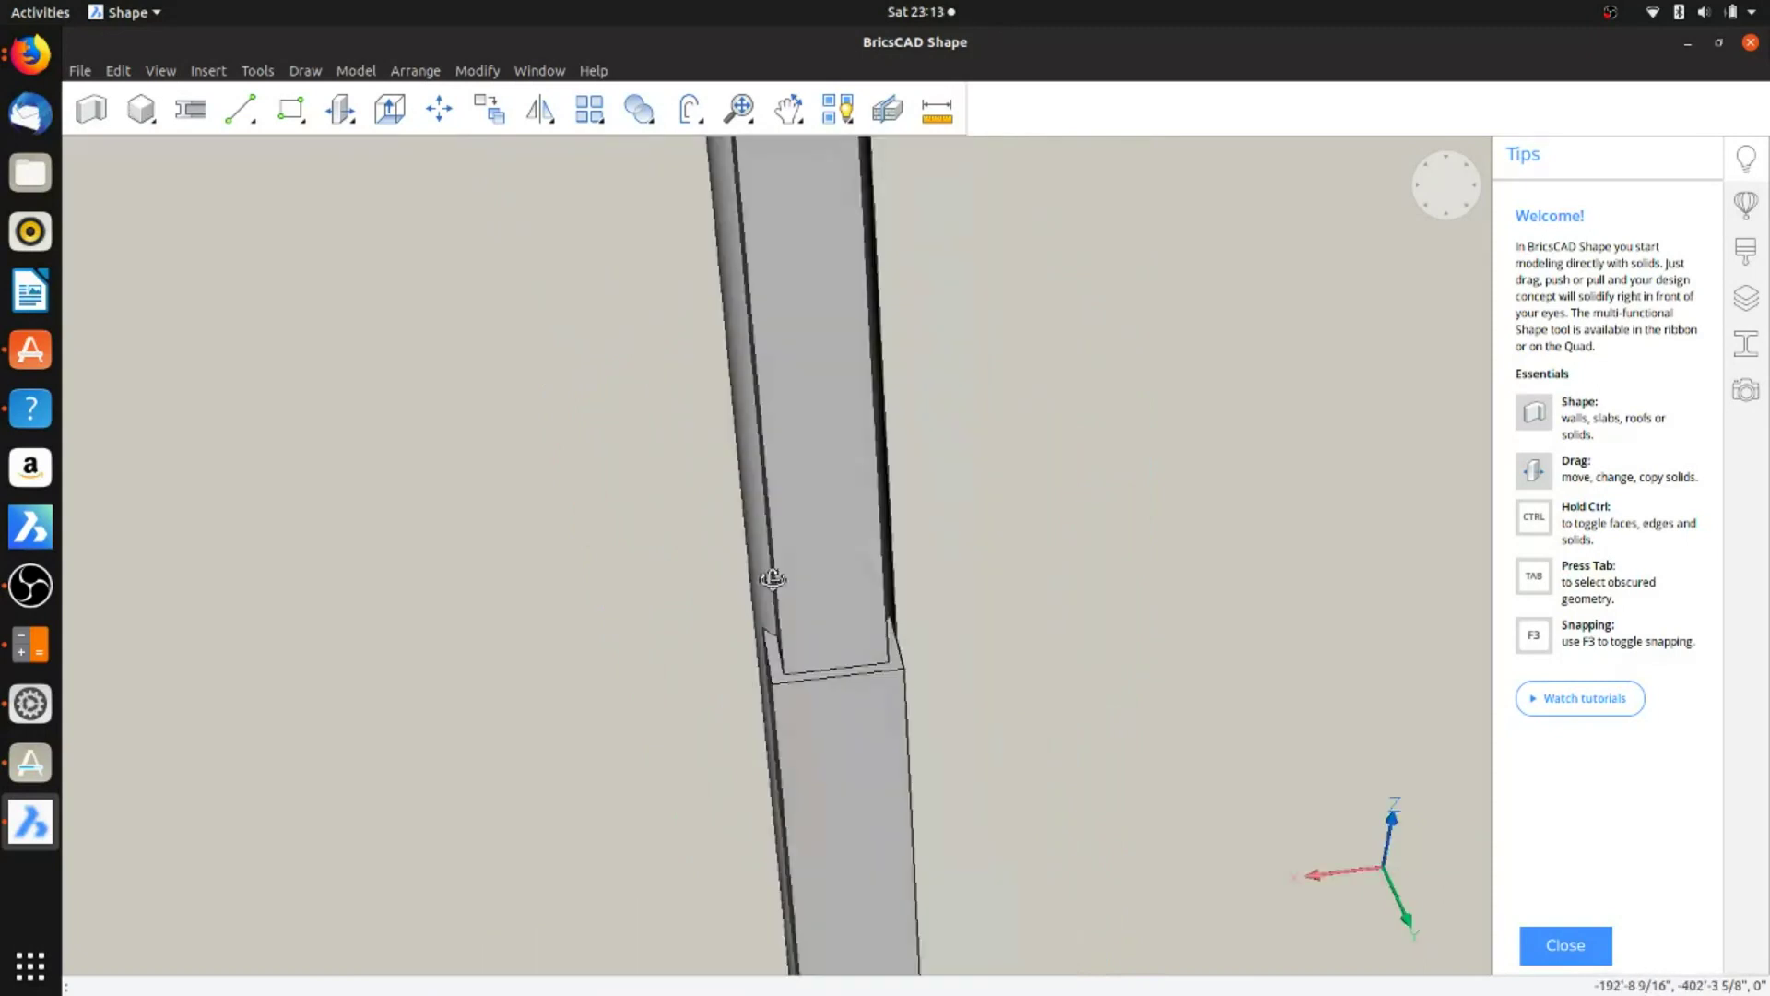
pyautogui.keyDown('shift'); pyautogui.moveTo(773, 578); pyautogui.dragTo(826, 645, button='middle'); pyautogui.keyUp('shift')
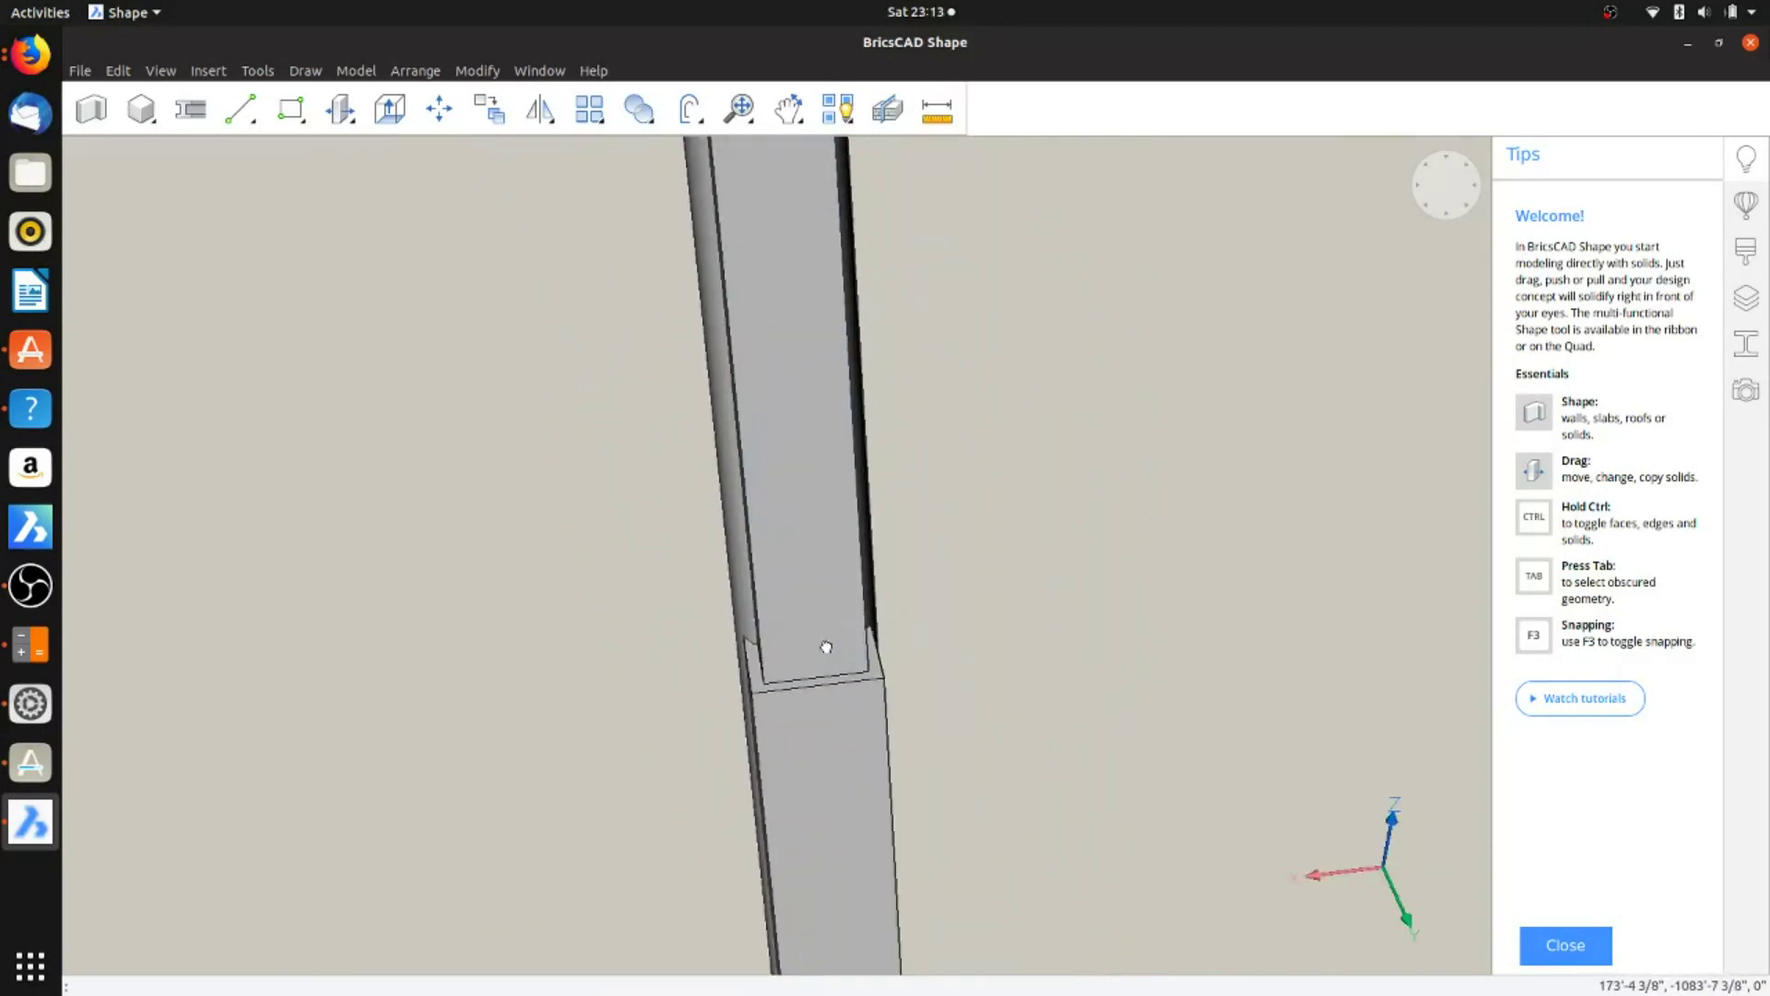
pyautogui.scroll(2, 818, 612)
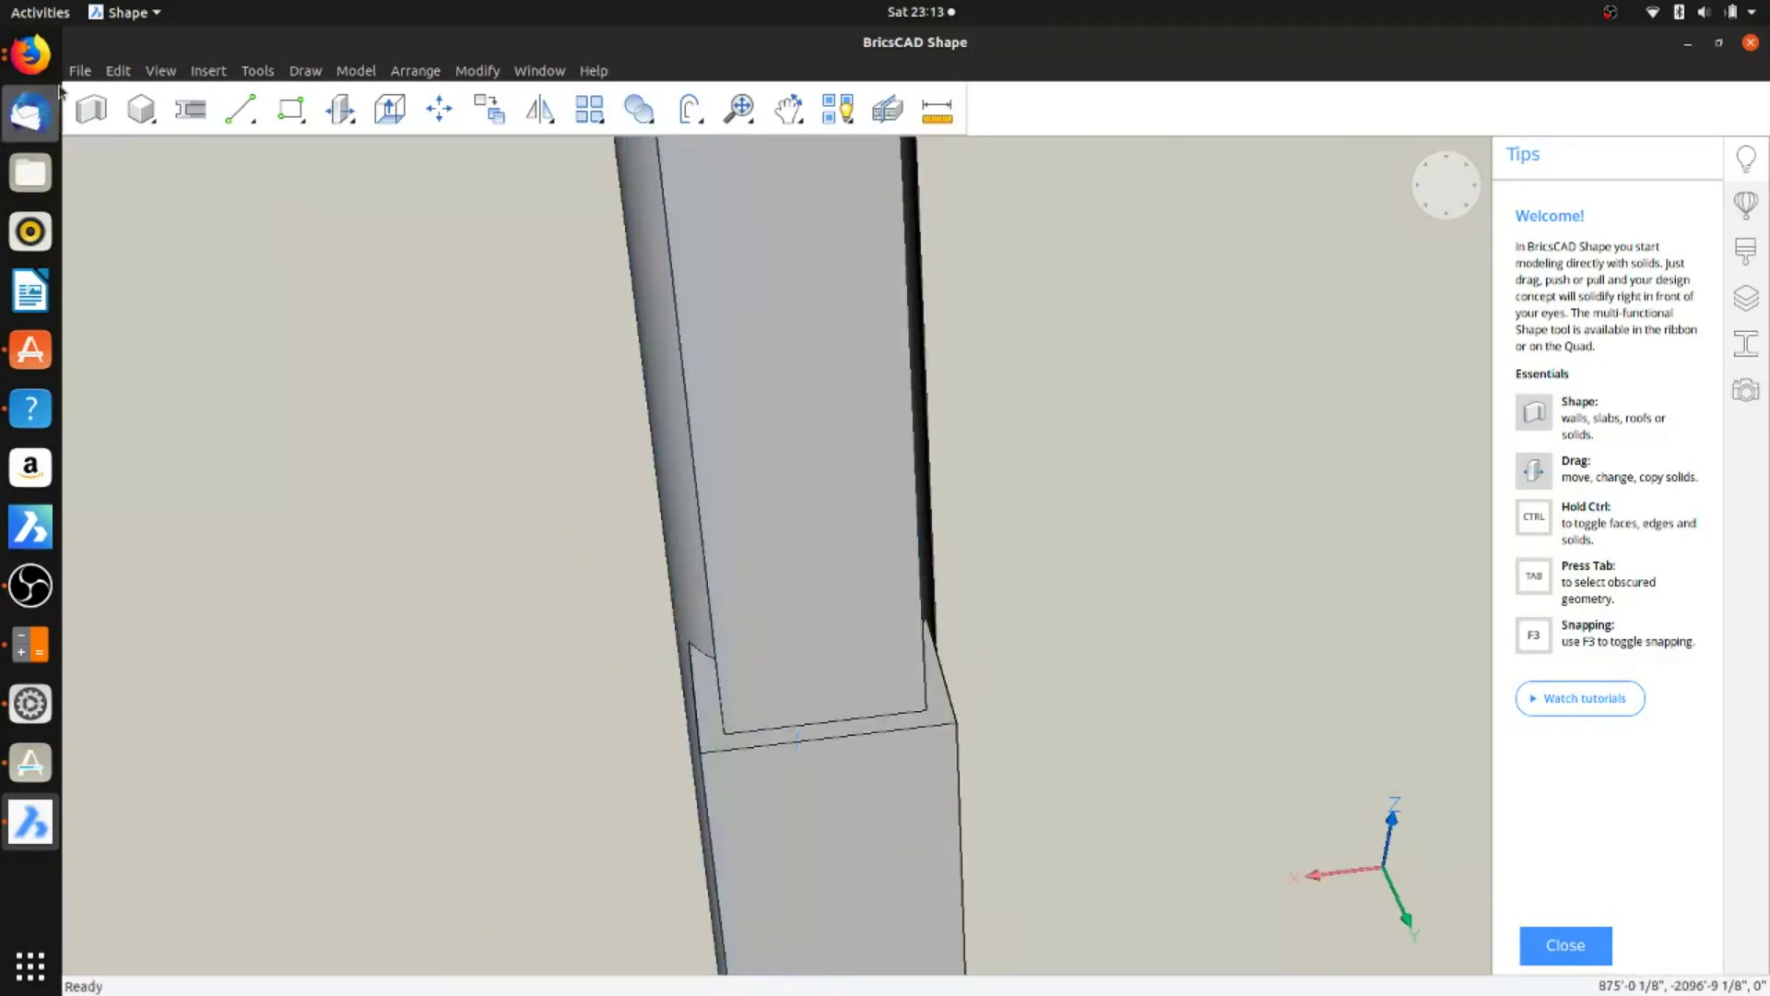
pyautogui.click(152, 115)
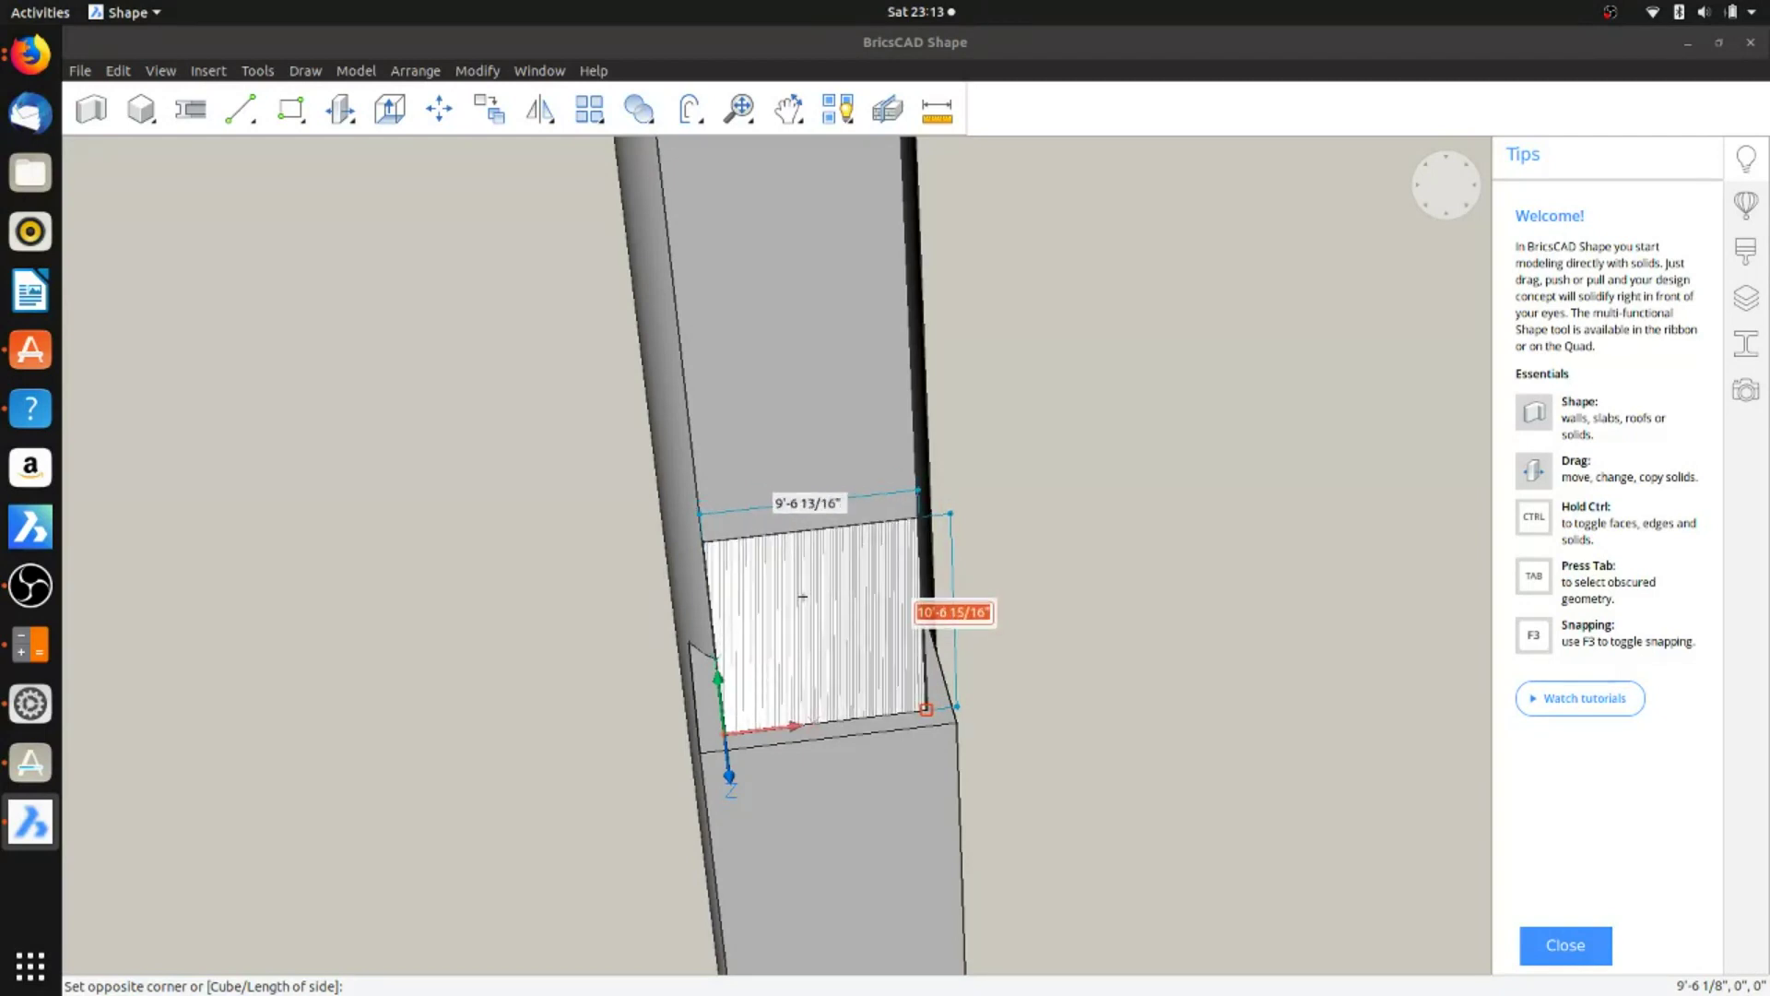
pyautogui.click(926, 710)
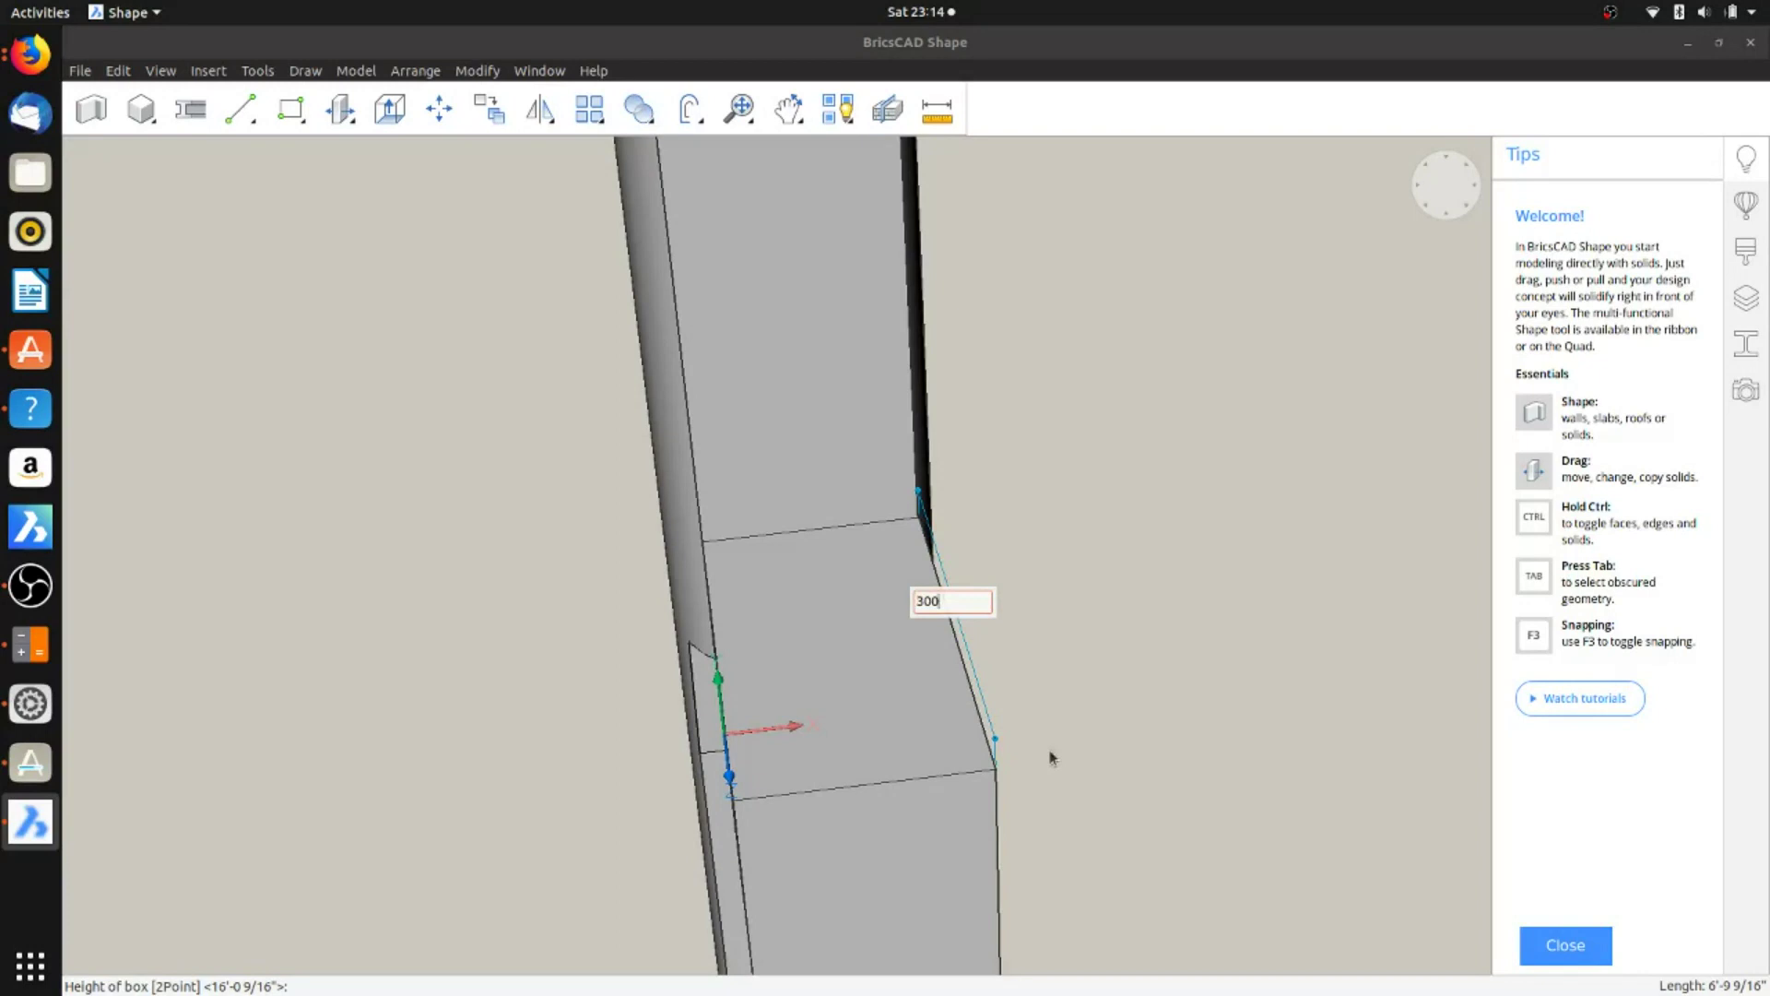
pyautogui.press('Return')
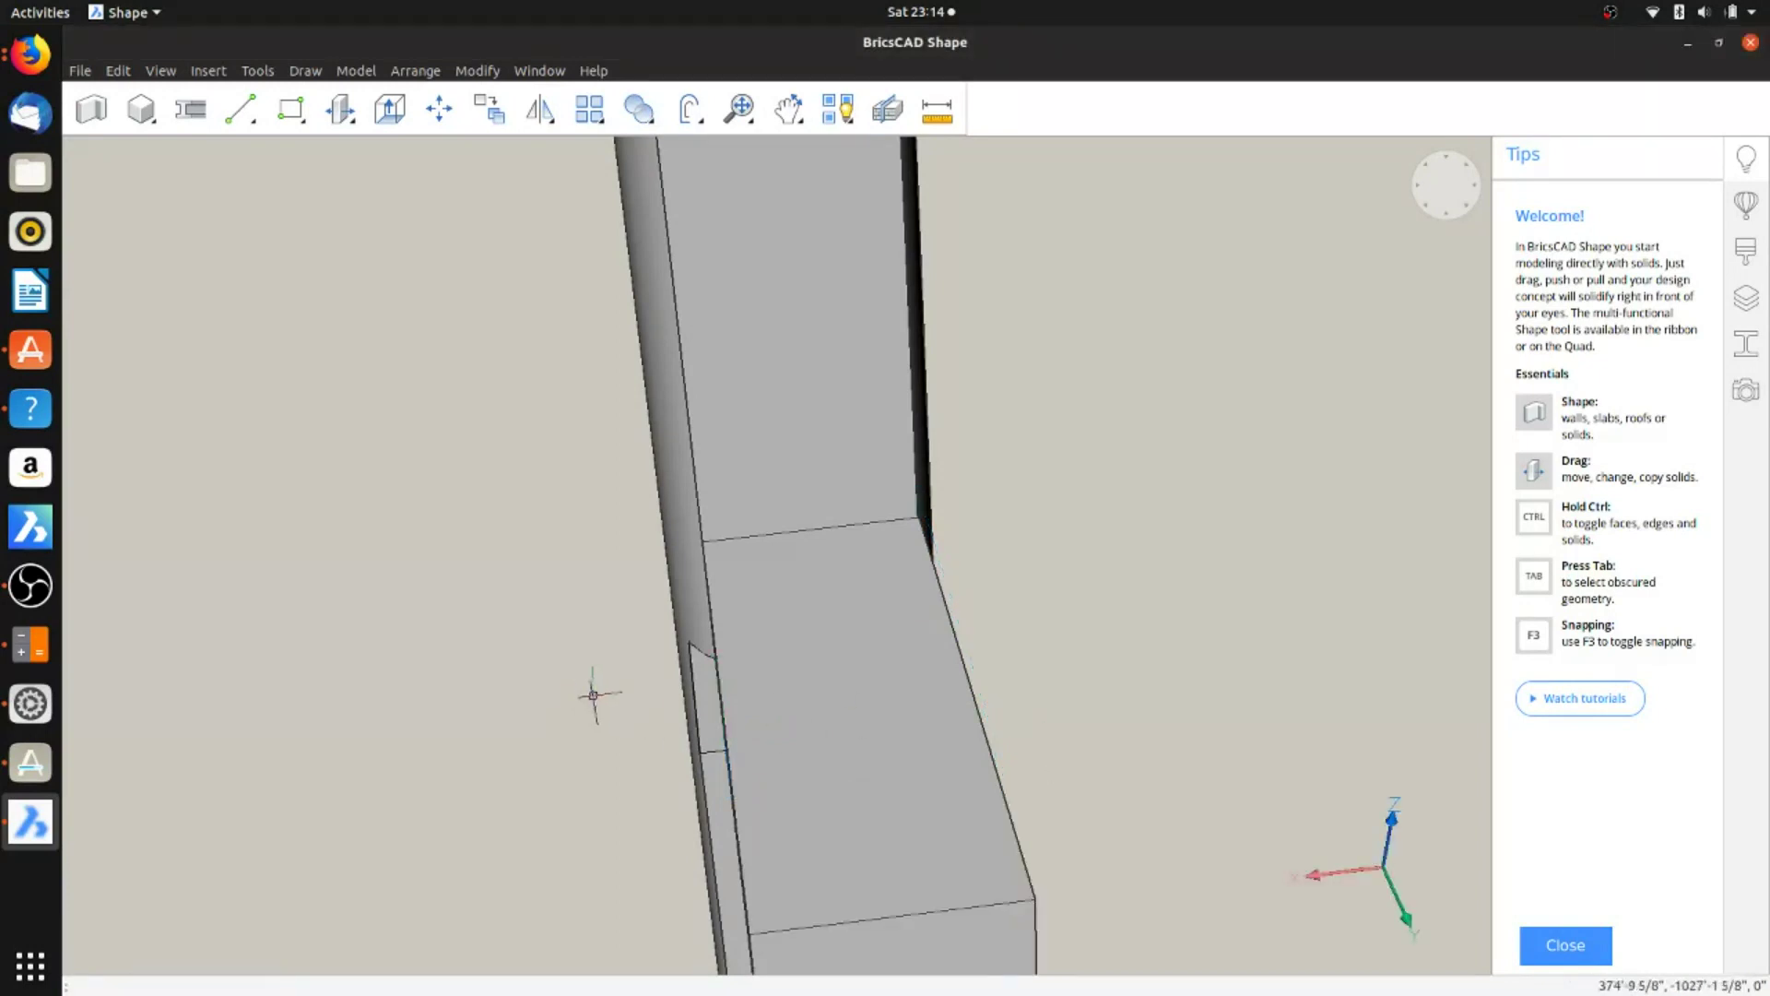
# Step: Create a second box on the tower's opposite side face above the setback, about 10'-5" by 10'-3", projecting outward by 300
pyautogui.moveTo(788, 717); pyautogui.dragTo(1198, 384, button='middle')
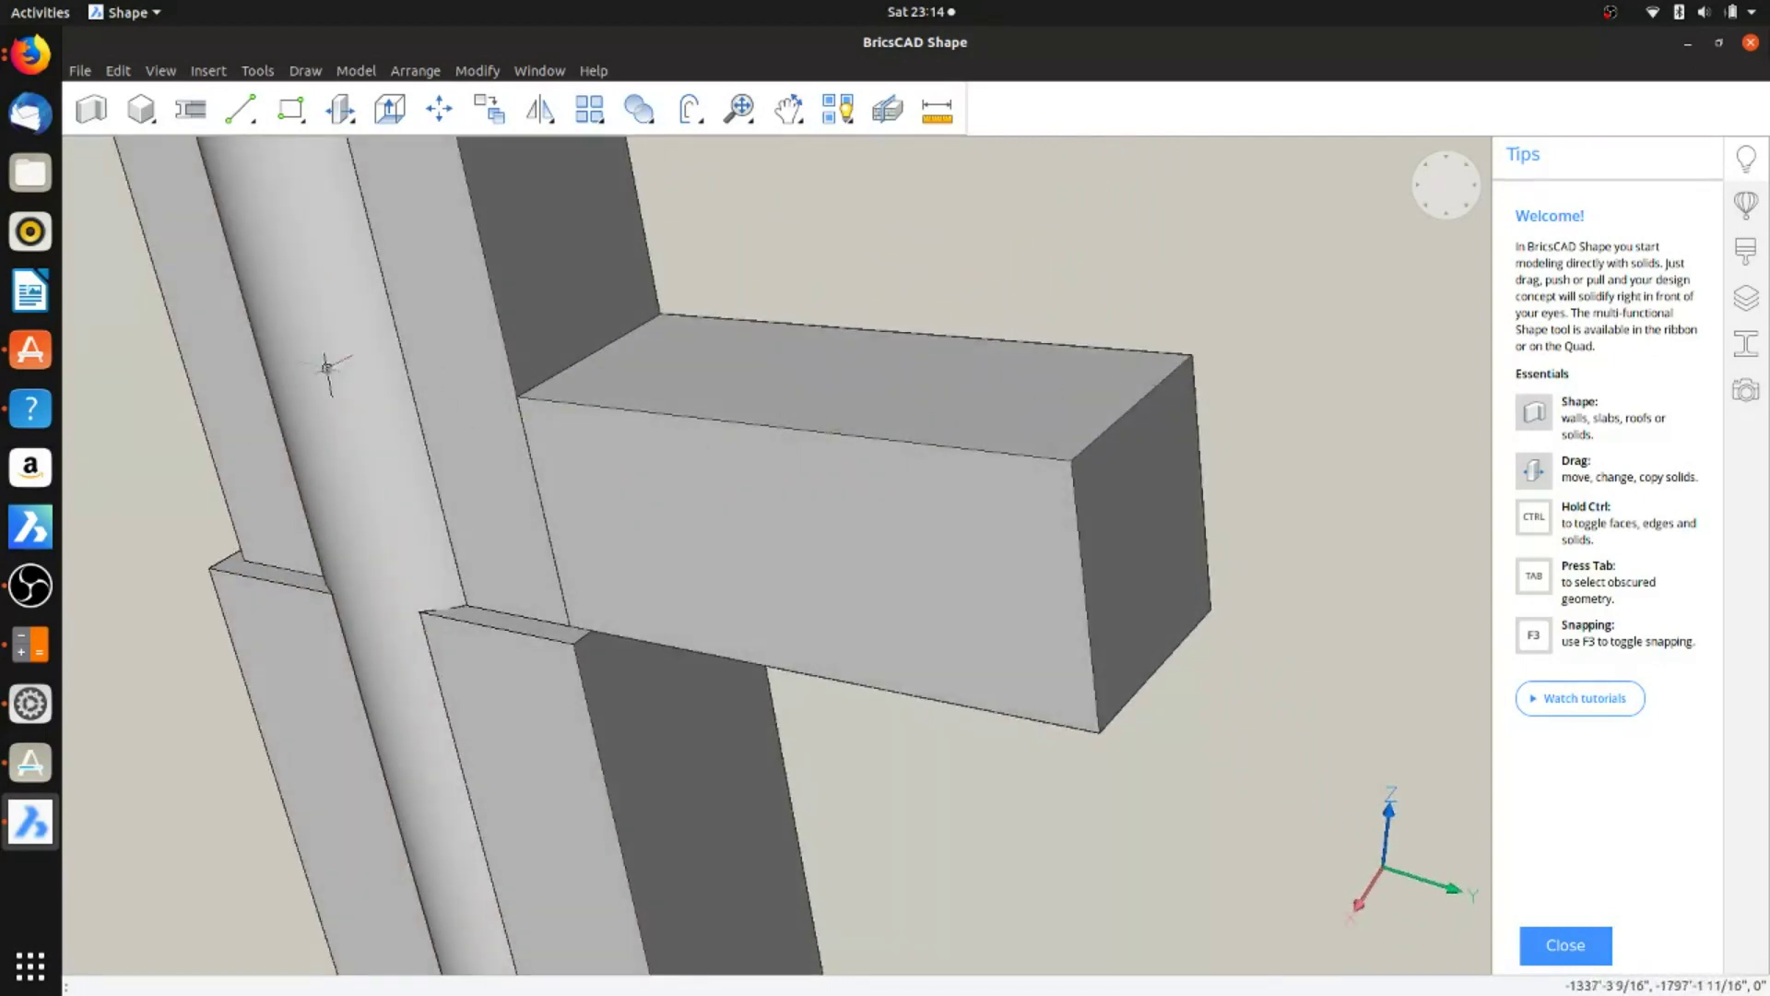
pyautogui.keyDown('shift'); pyautogui.moveTo(236, 434); pyautogui.dragTo(780, 632, button='middle'); pyautogui.keyUp('shift')
pyautogui.click(779, 623)
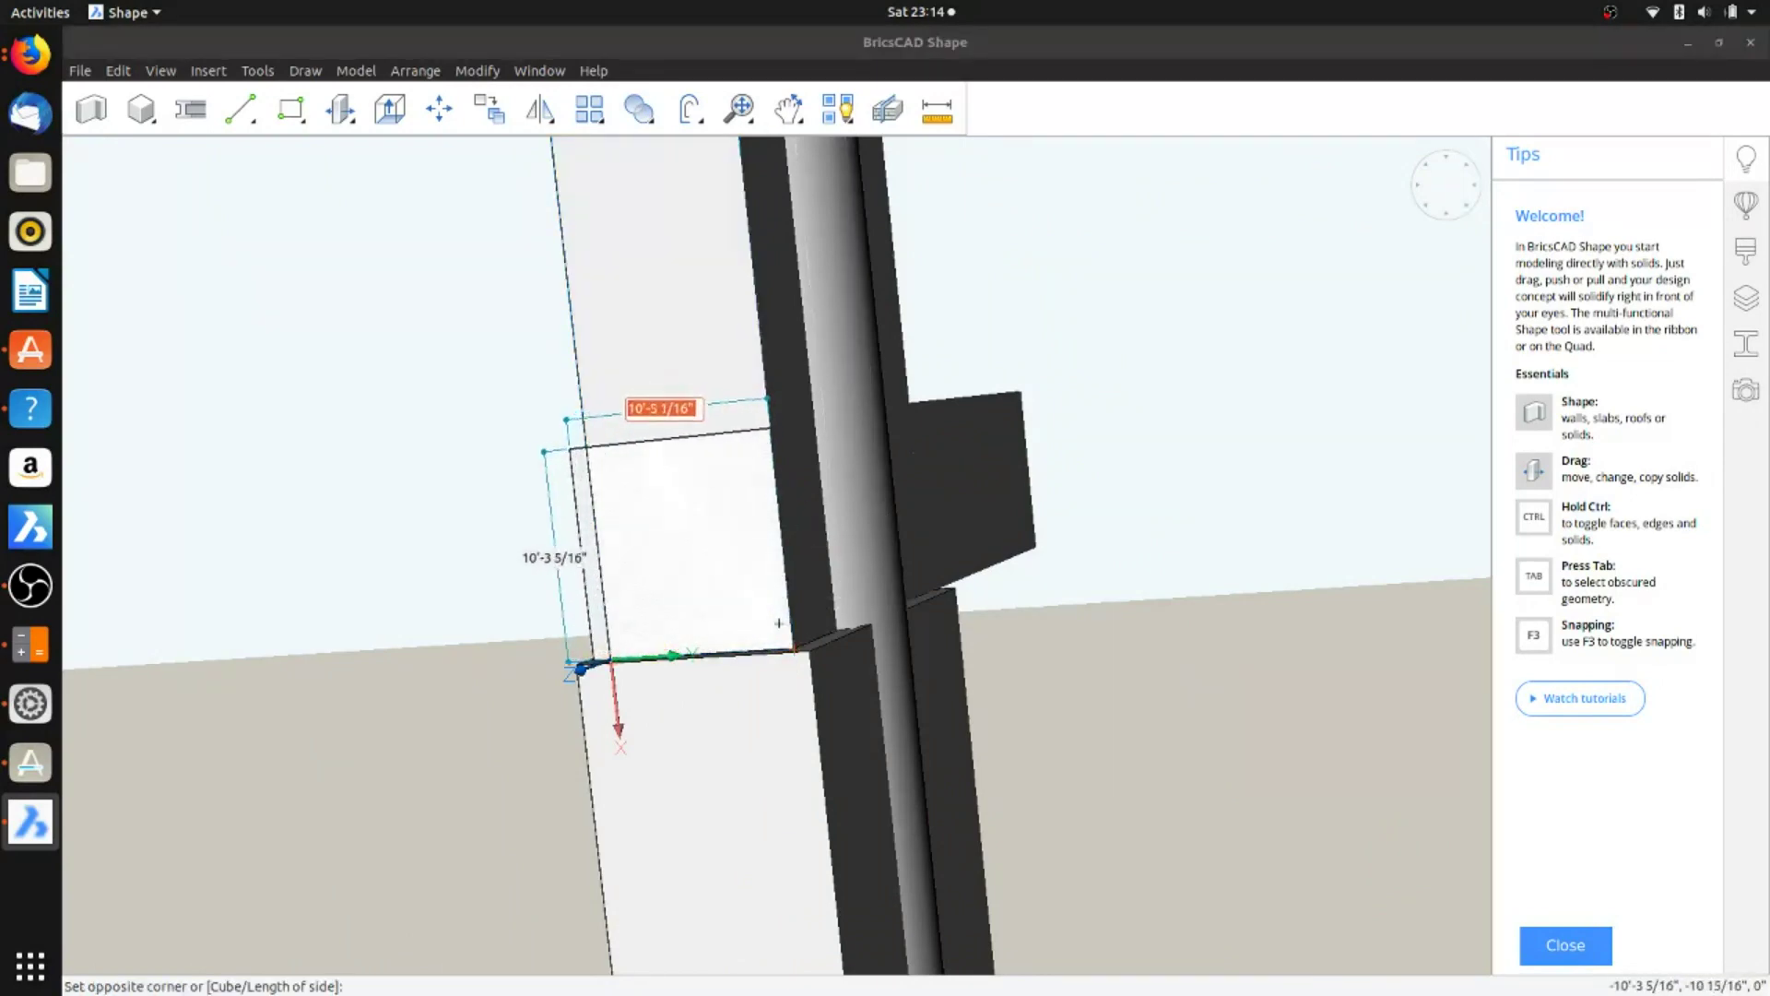
pyautogui.click(779, 623)
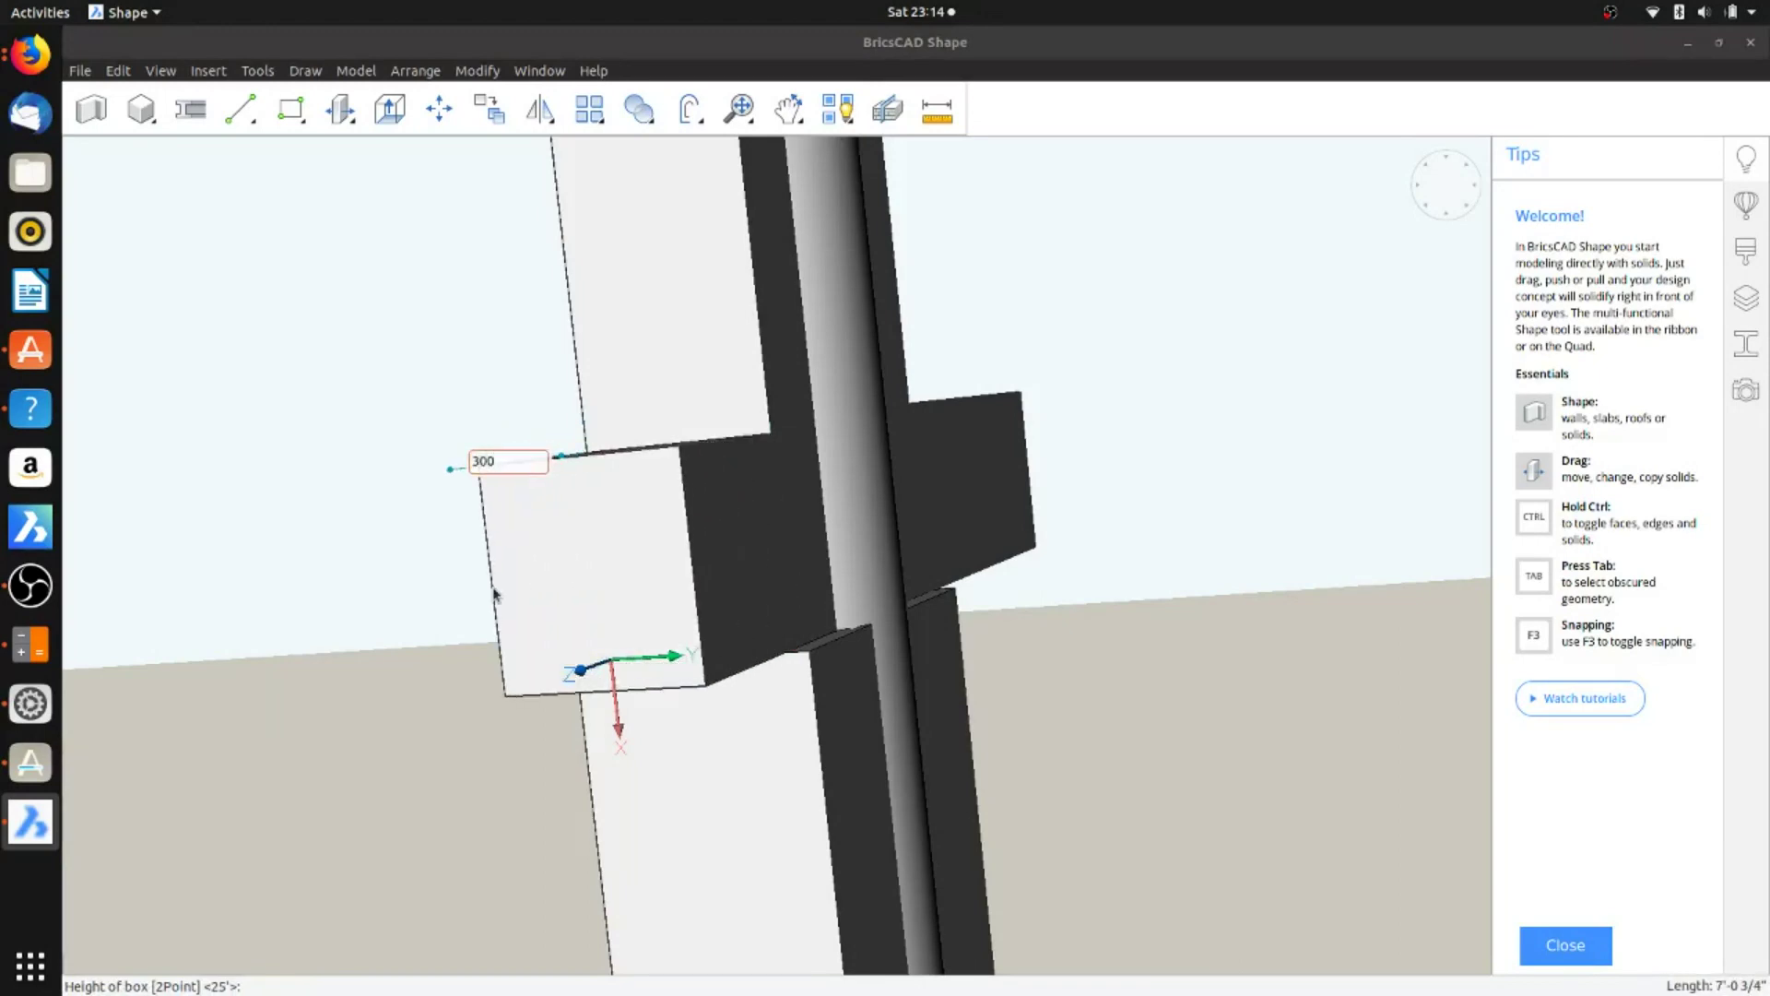
pyautogui.press('Return')
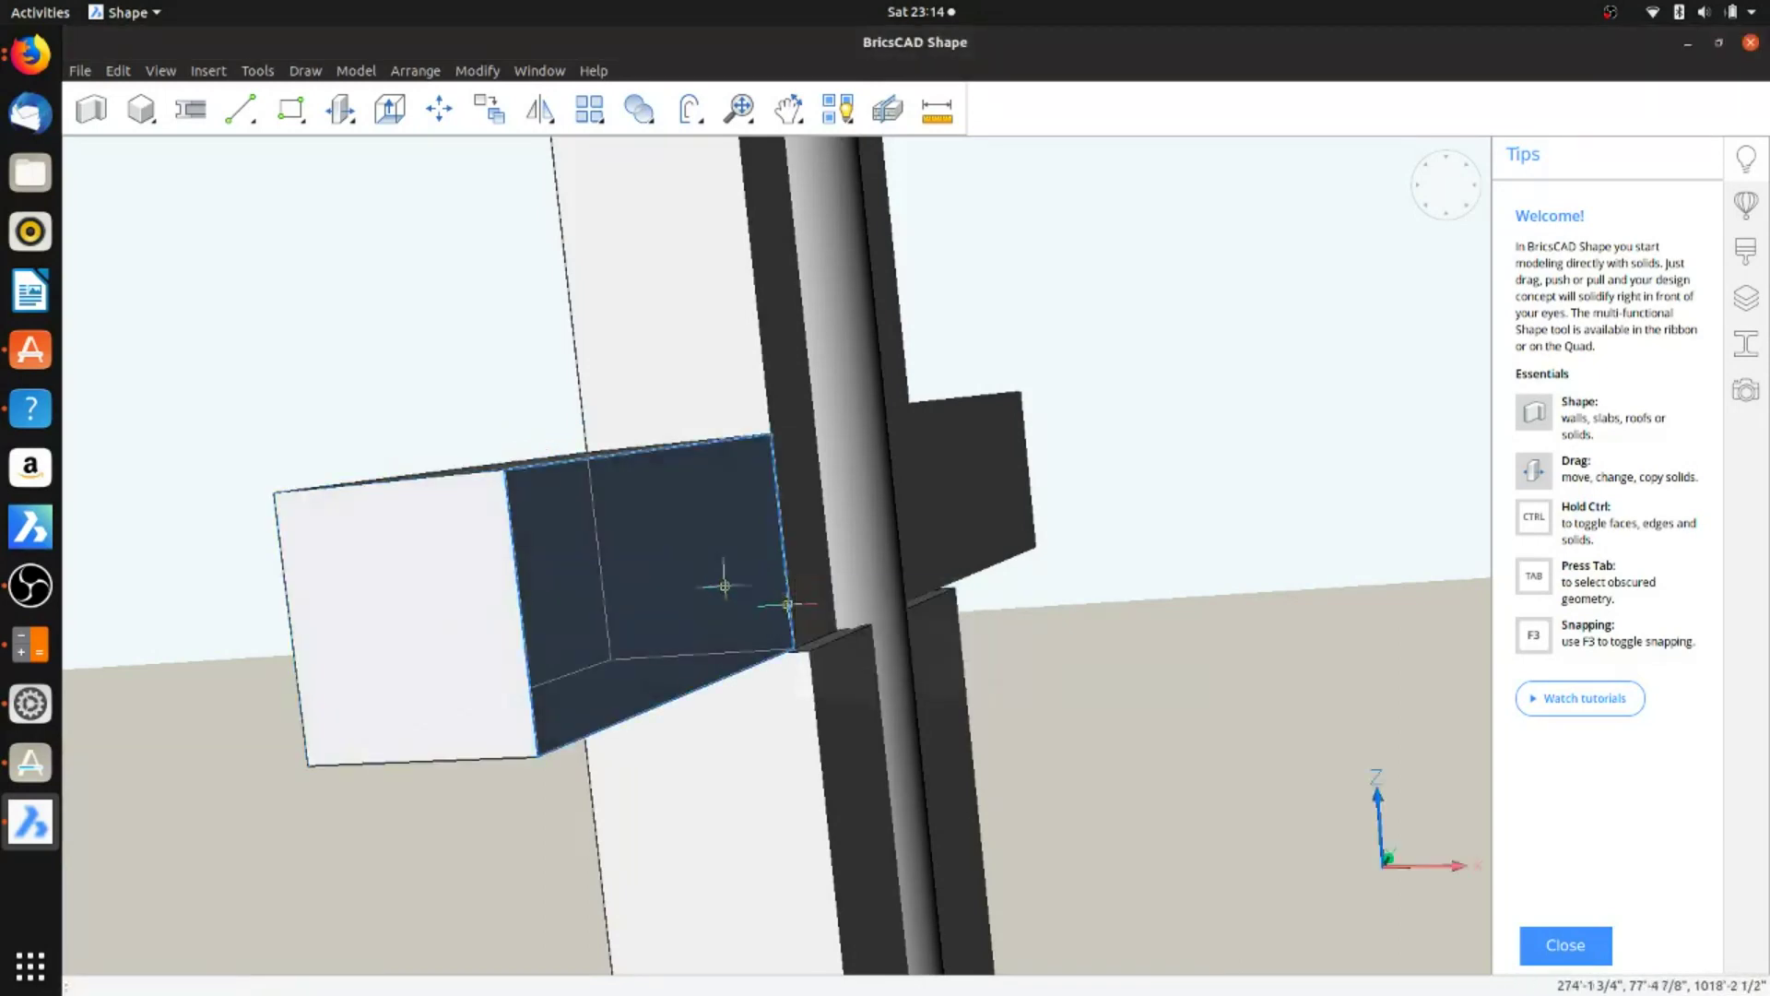
# Step: Rotate the second box's outer end face about its vertical edge nearest the cylinder, turning the box into a triangular wedge
pyautogui.keyDown('shift'); pyautogui.moveTo(607, 610); pyautogui.dragTo(679, 632, button='middle'); pyautogui.keyUp('shift')
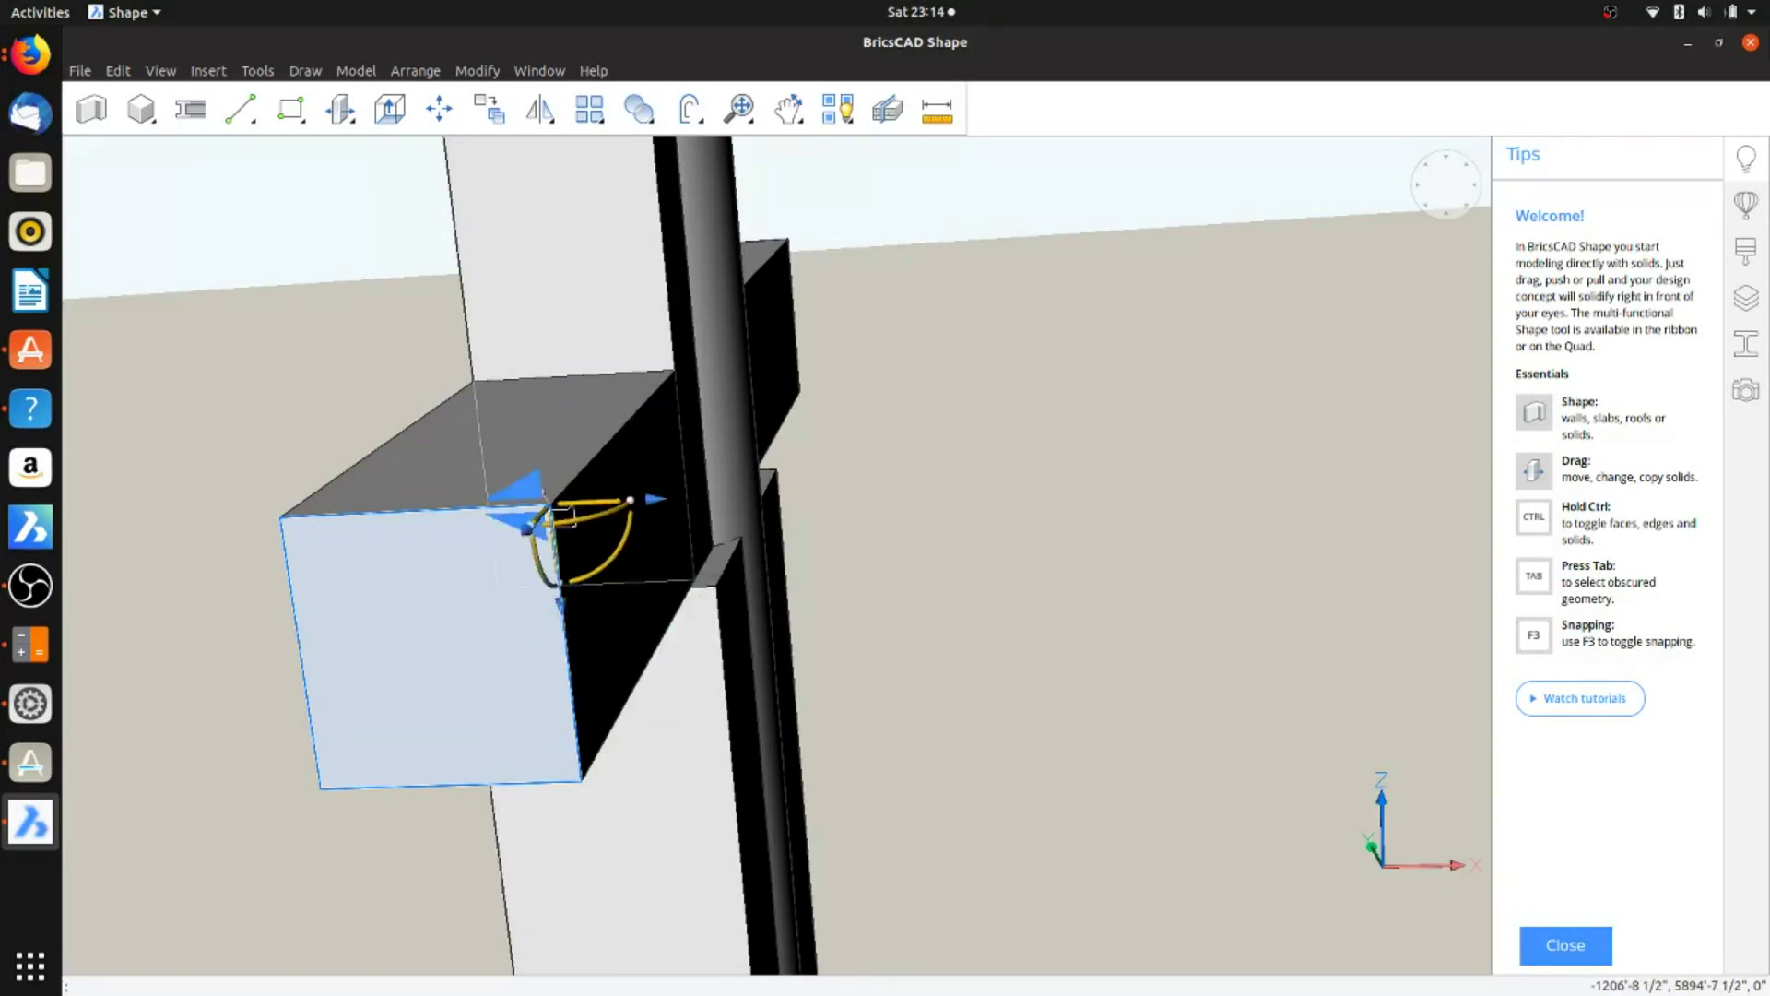
pyautogui.click(590, 505)
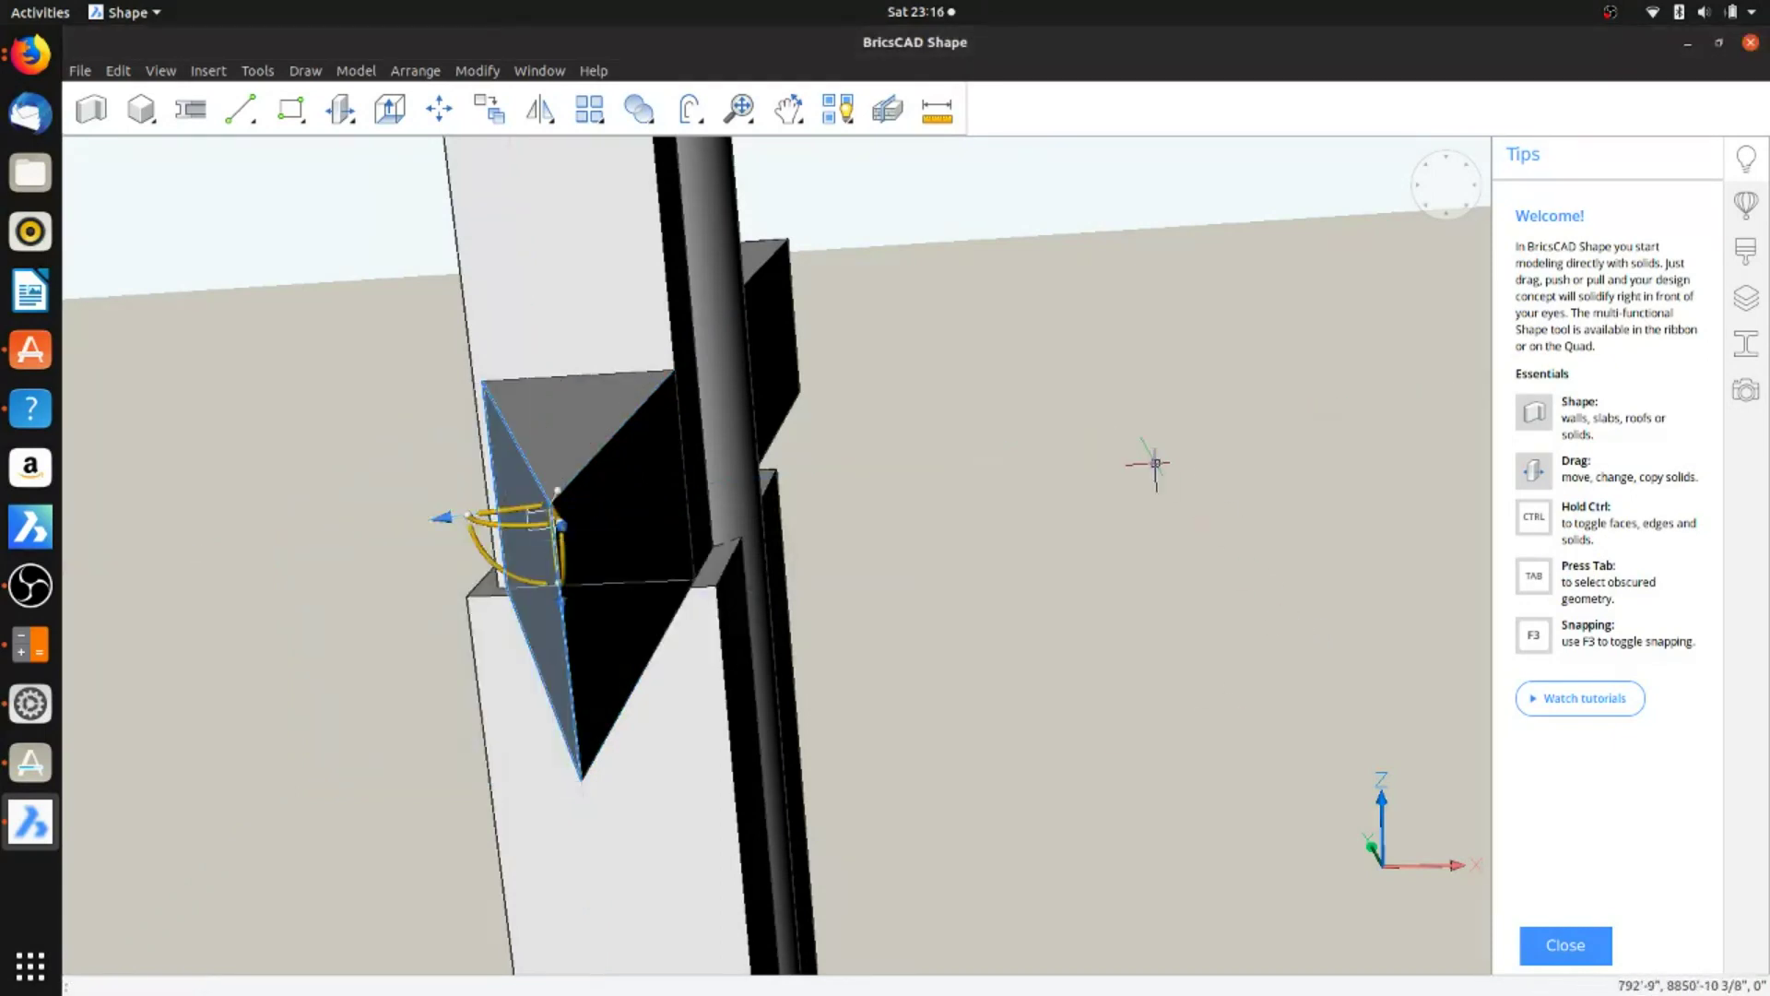
pyautogui.keyDown('shift'); pyautogui.moveTo(752, 308); pyautogui.dragTo(623, 329, button='middle'); pyautogui.keyUp('shift')
pyautogui.press('Escape')
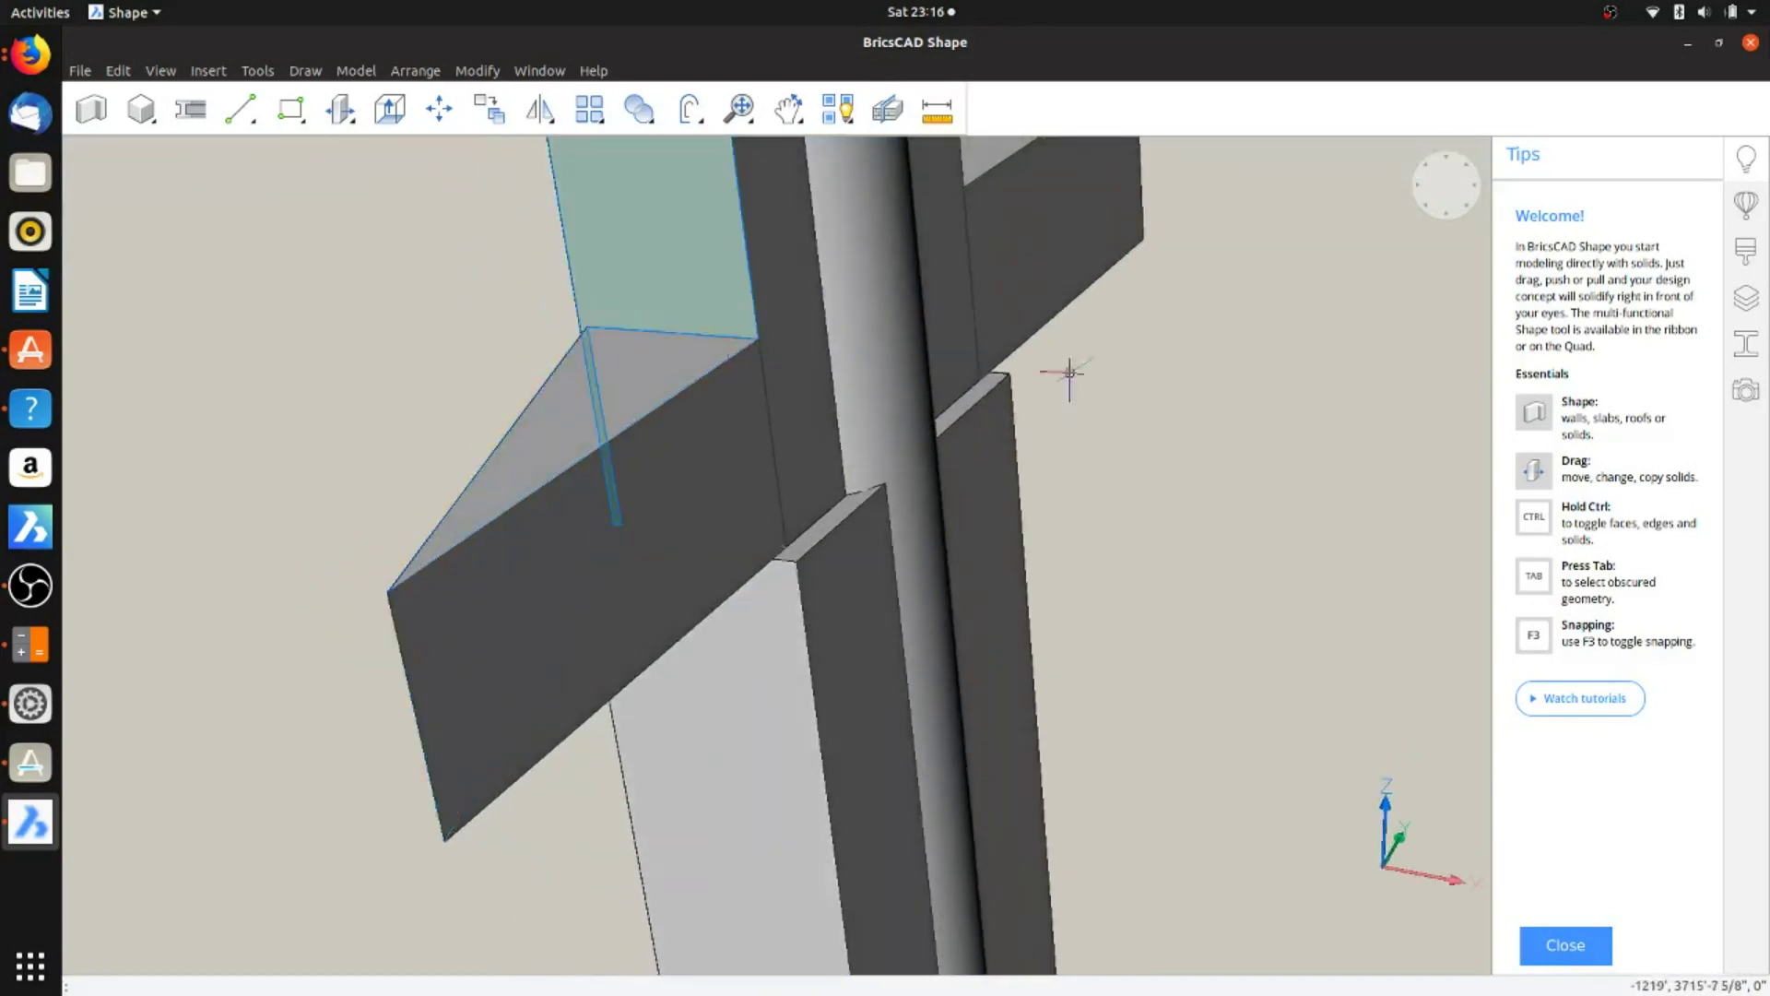
# Step: Rotate the outer end face of the remaining box by 70 degrees about its vertical edge nearest the cylinder, forming a matching triangular wedge
pyautogui.keyDown('shift'); pyautogui.moveTo(1132, 215); pyautogui.dragTo(934, 232, button='middle'); pyautogui.keyUp('shift')
pyautogui.keyDown('shift'); pyautogui.moveTo(1138, 220); pyautogui.dragTo(844, 273, button='middle'); pyautogui.keyUp('shift')
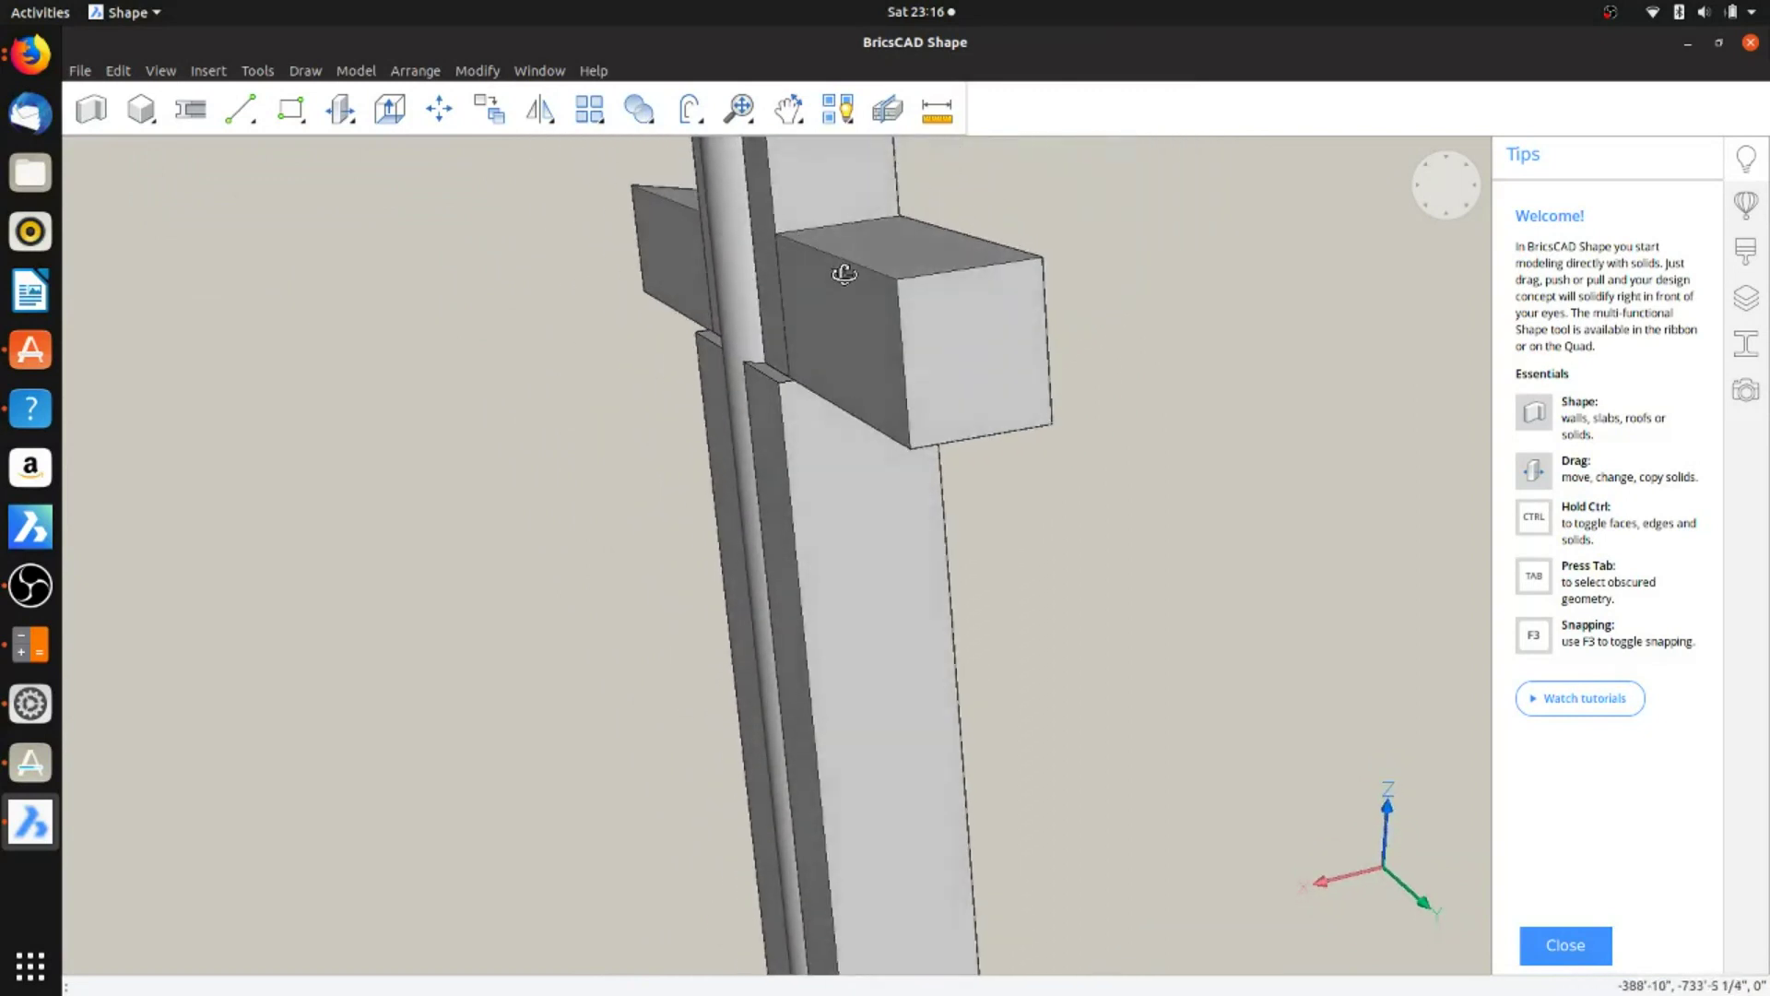
pyautogui.moveTo(901, 320)
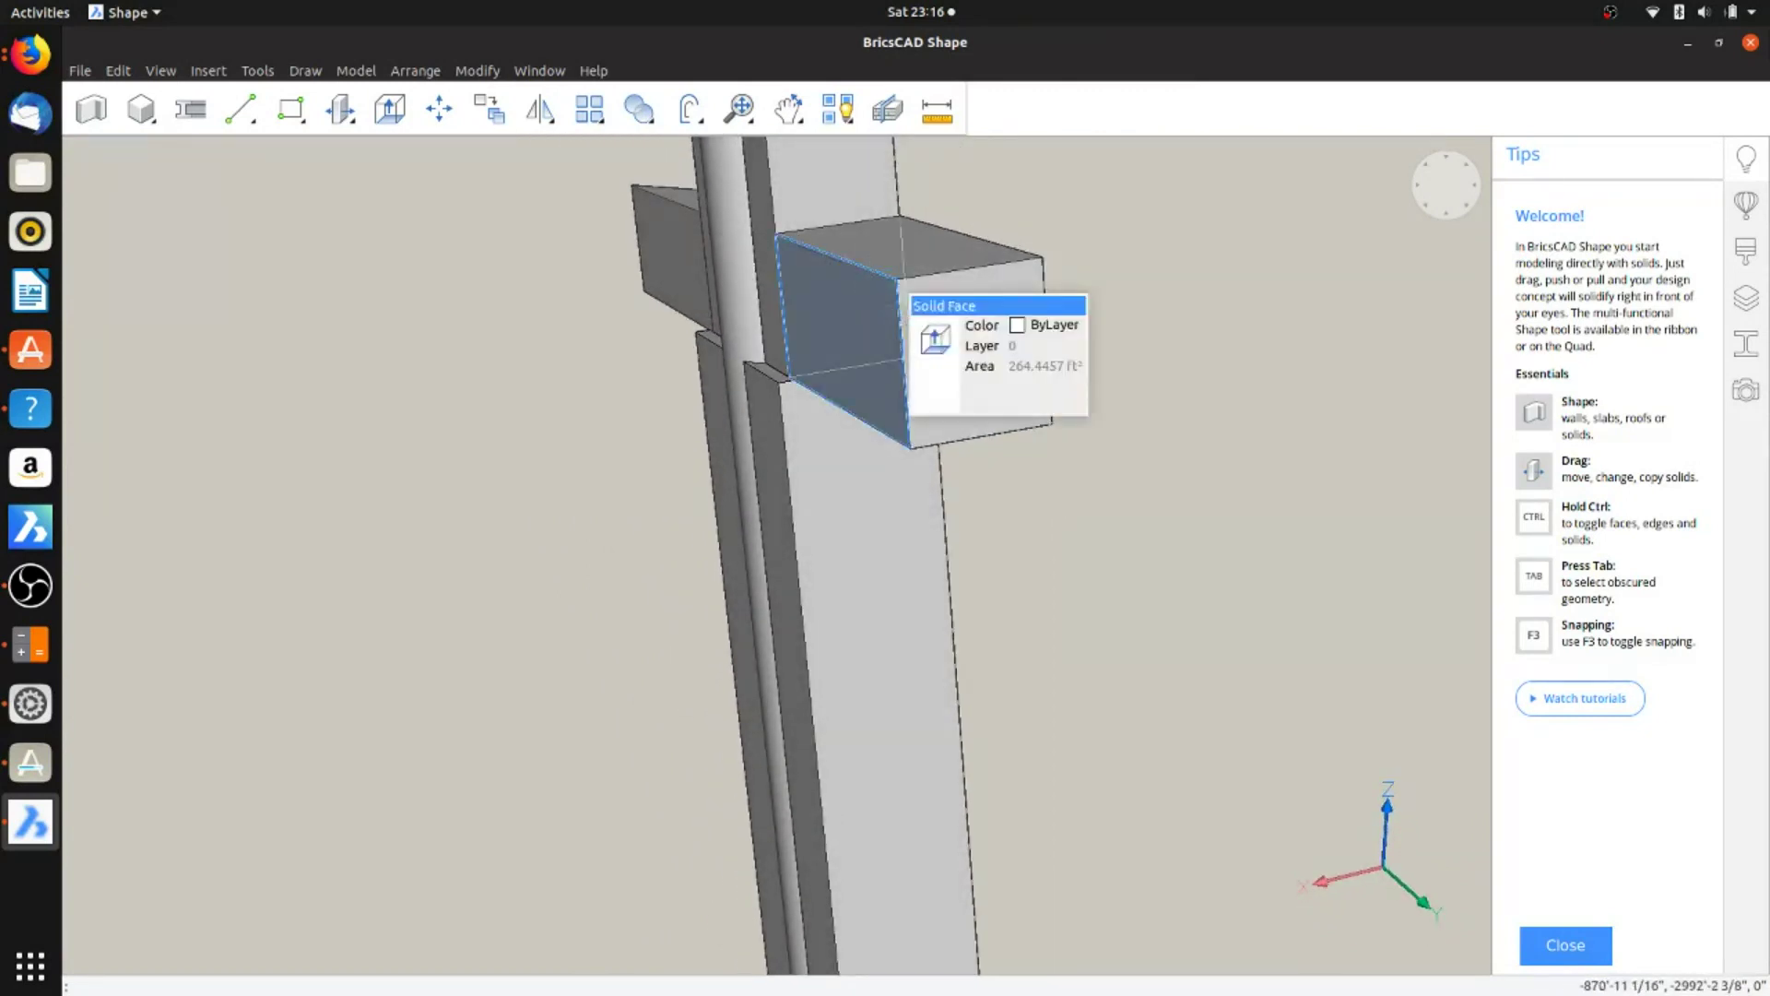
pyautogui.click(844, 341)
pyautogui.click(866, 387)
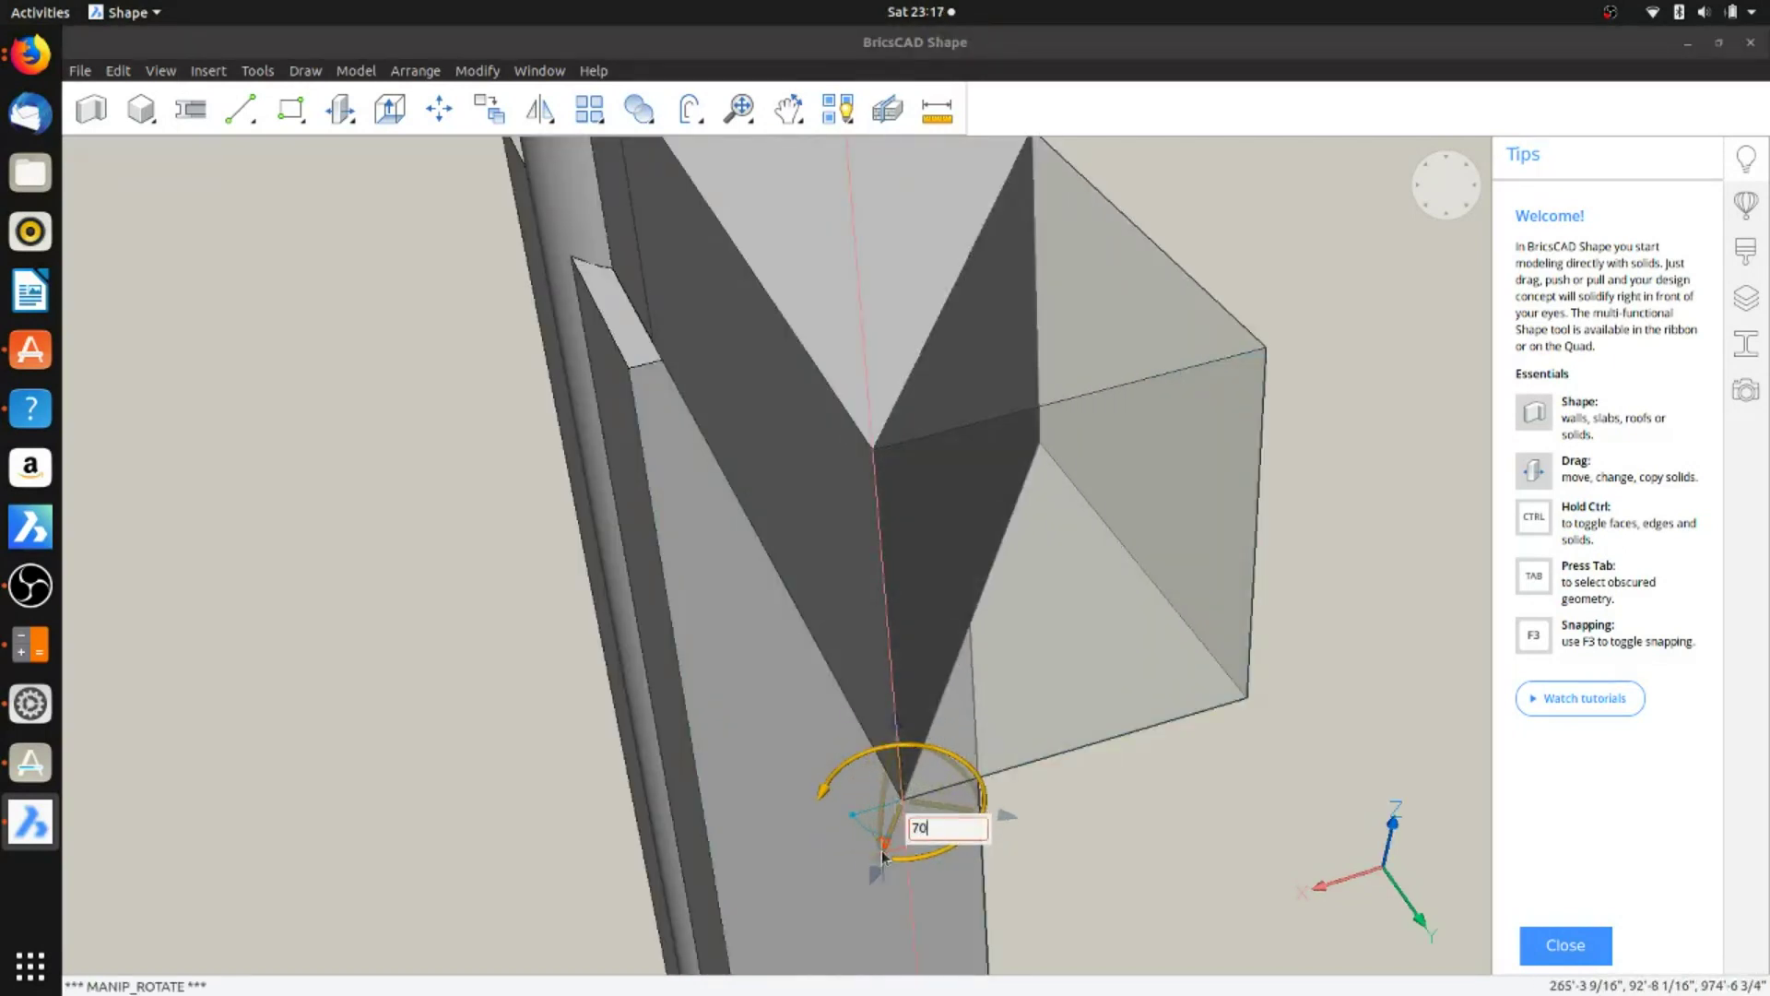
pyautogui.write('70')
pyautogui.press('Return')
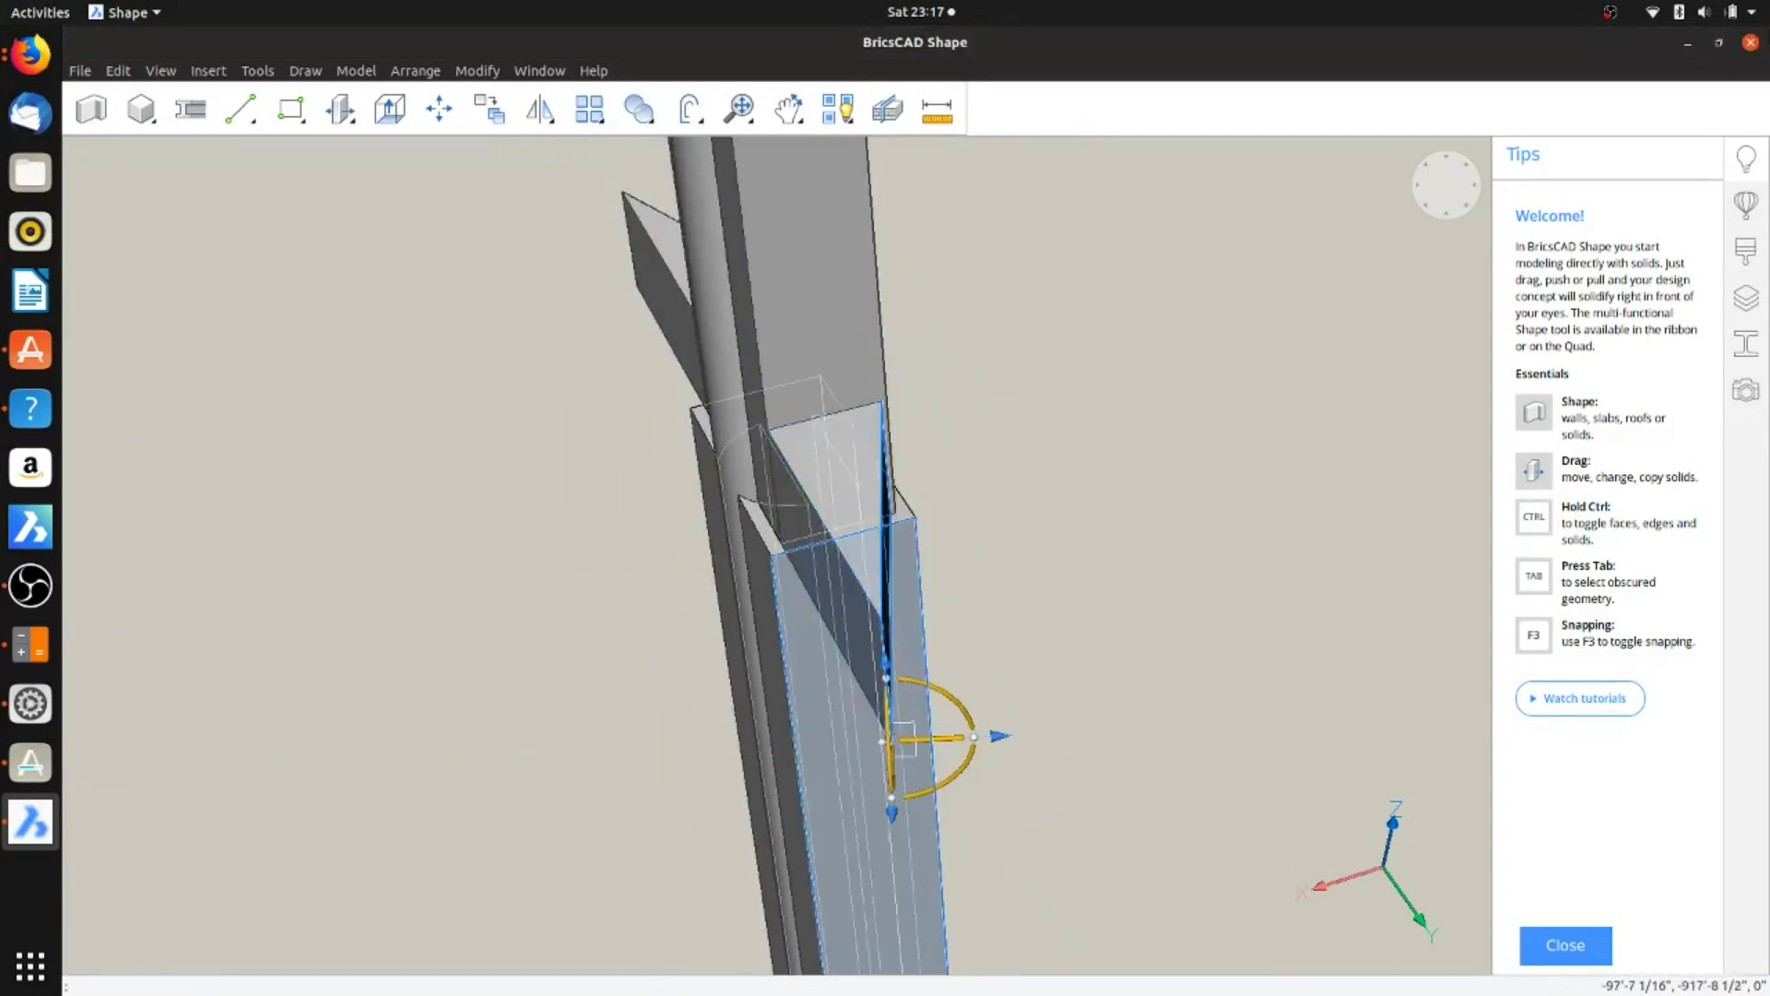
pyautogui.press('Escape')
# Step: Extrude the triangular underside of one wedge downward along the tower by 30000
pyautogui.keyDown('shift'); pyautogui.moveTo(927, 719); pyautogui.dragTo(705, 439, button='middle'); pyautogui.keyUp('shift')
pyautogui.moveTo(813, 498)
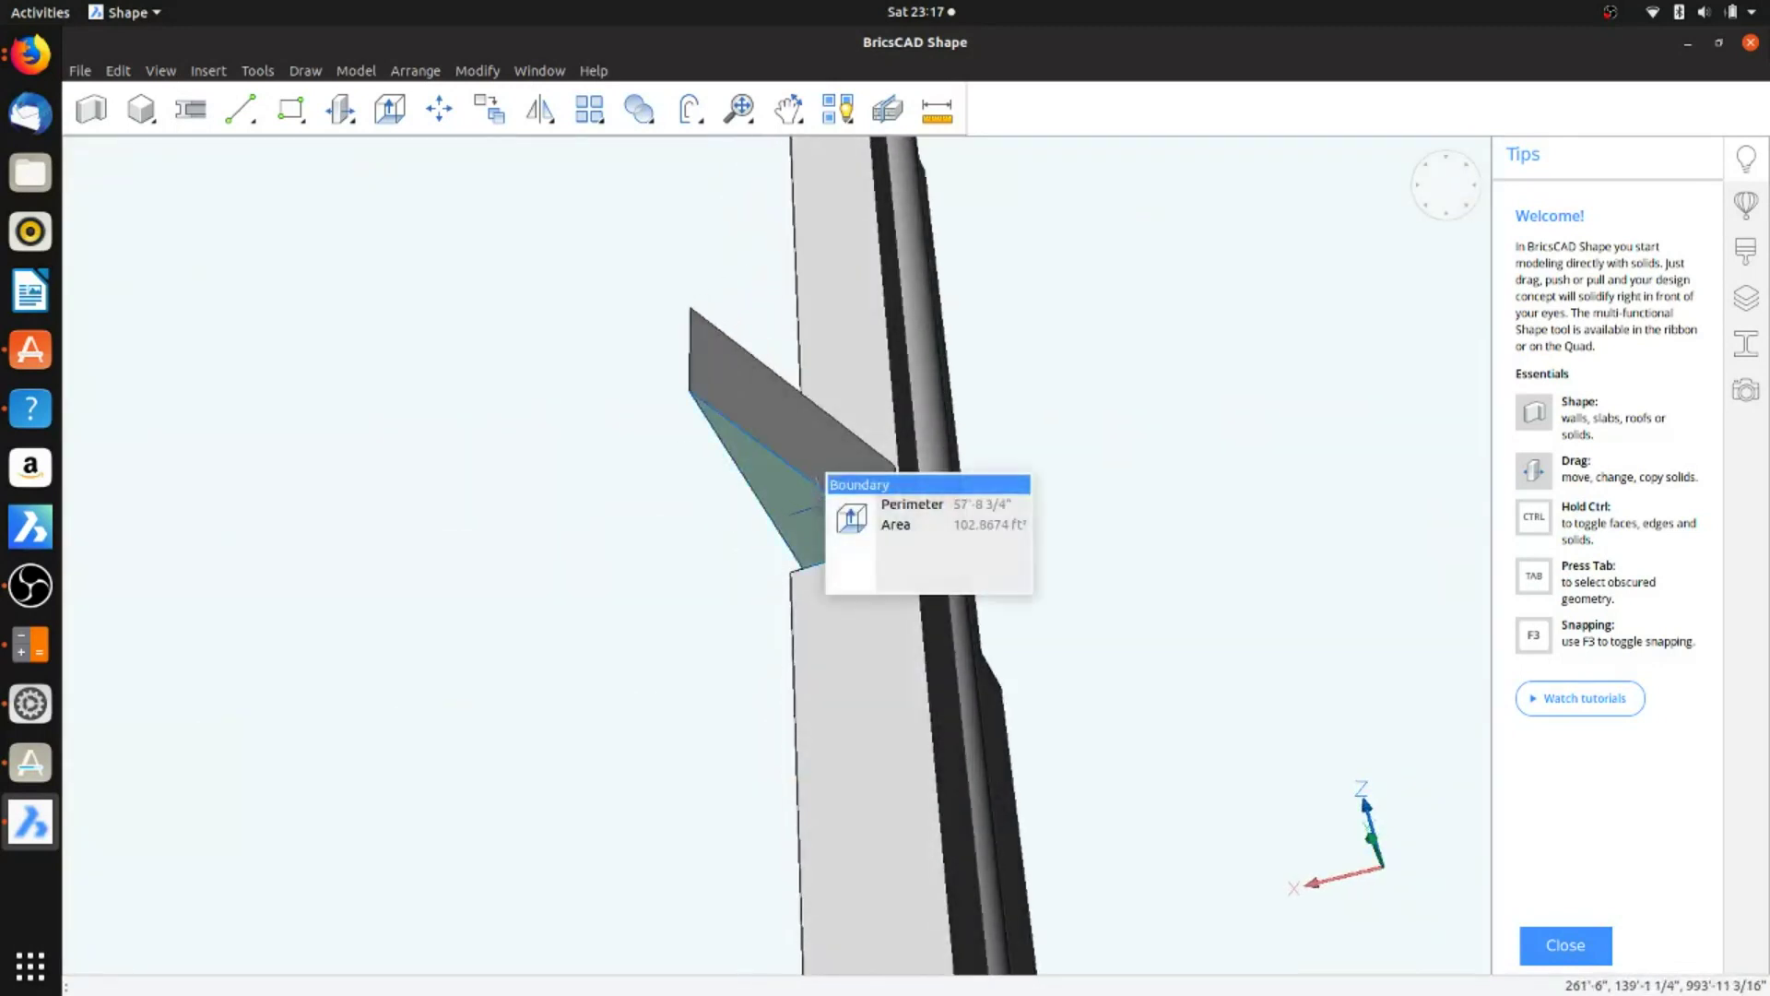
pyautogui.moveTo(849, 521)
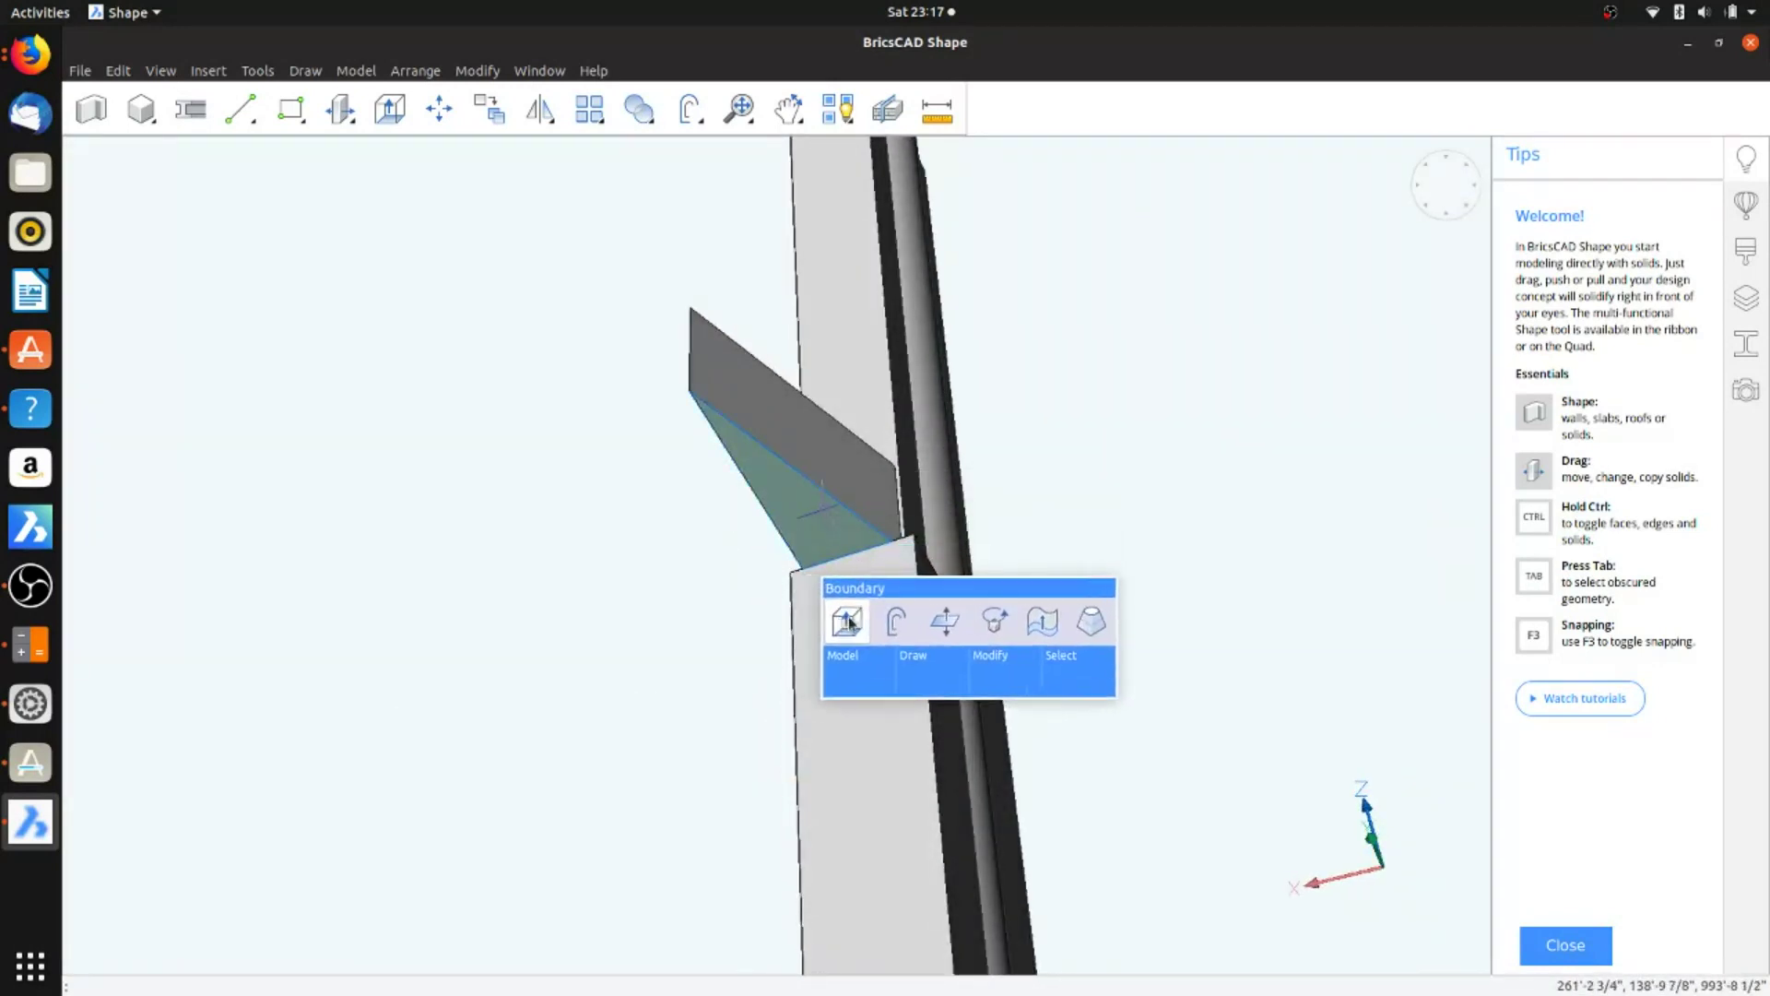
pyautogui.click(1019, 620)
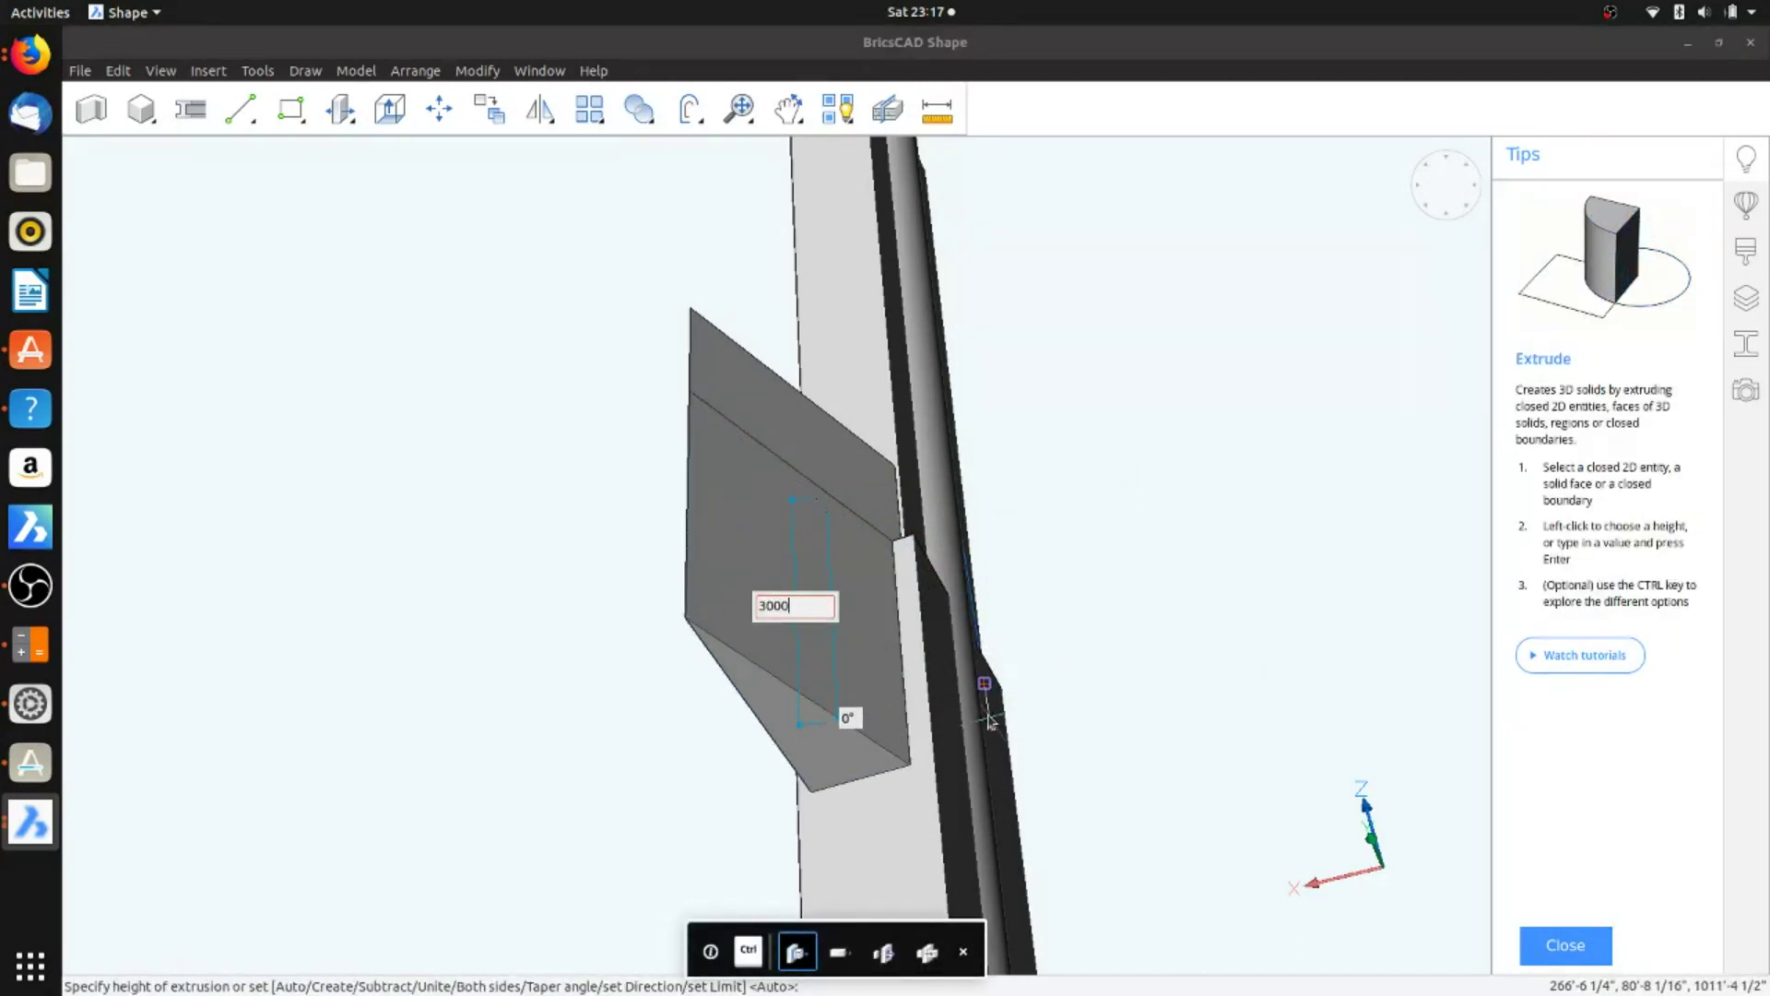
pyautogui.write('30000')
pyautogui.press('Return')
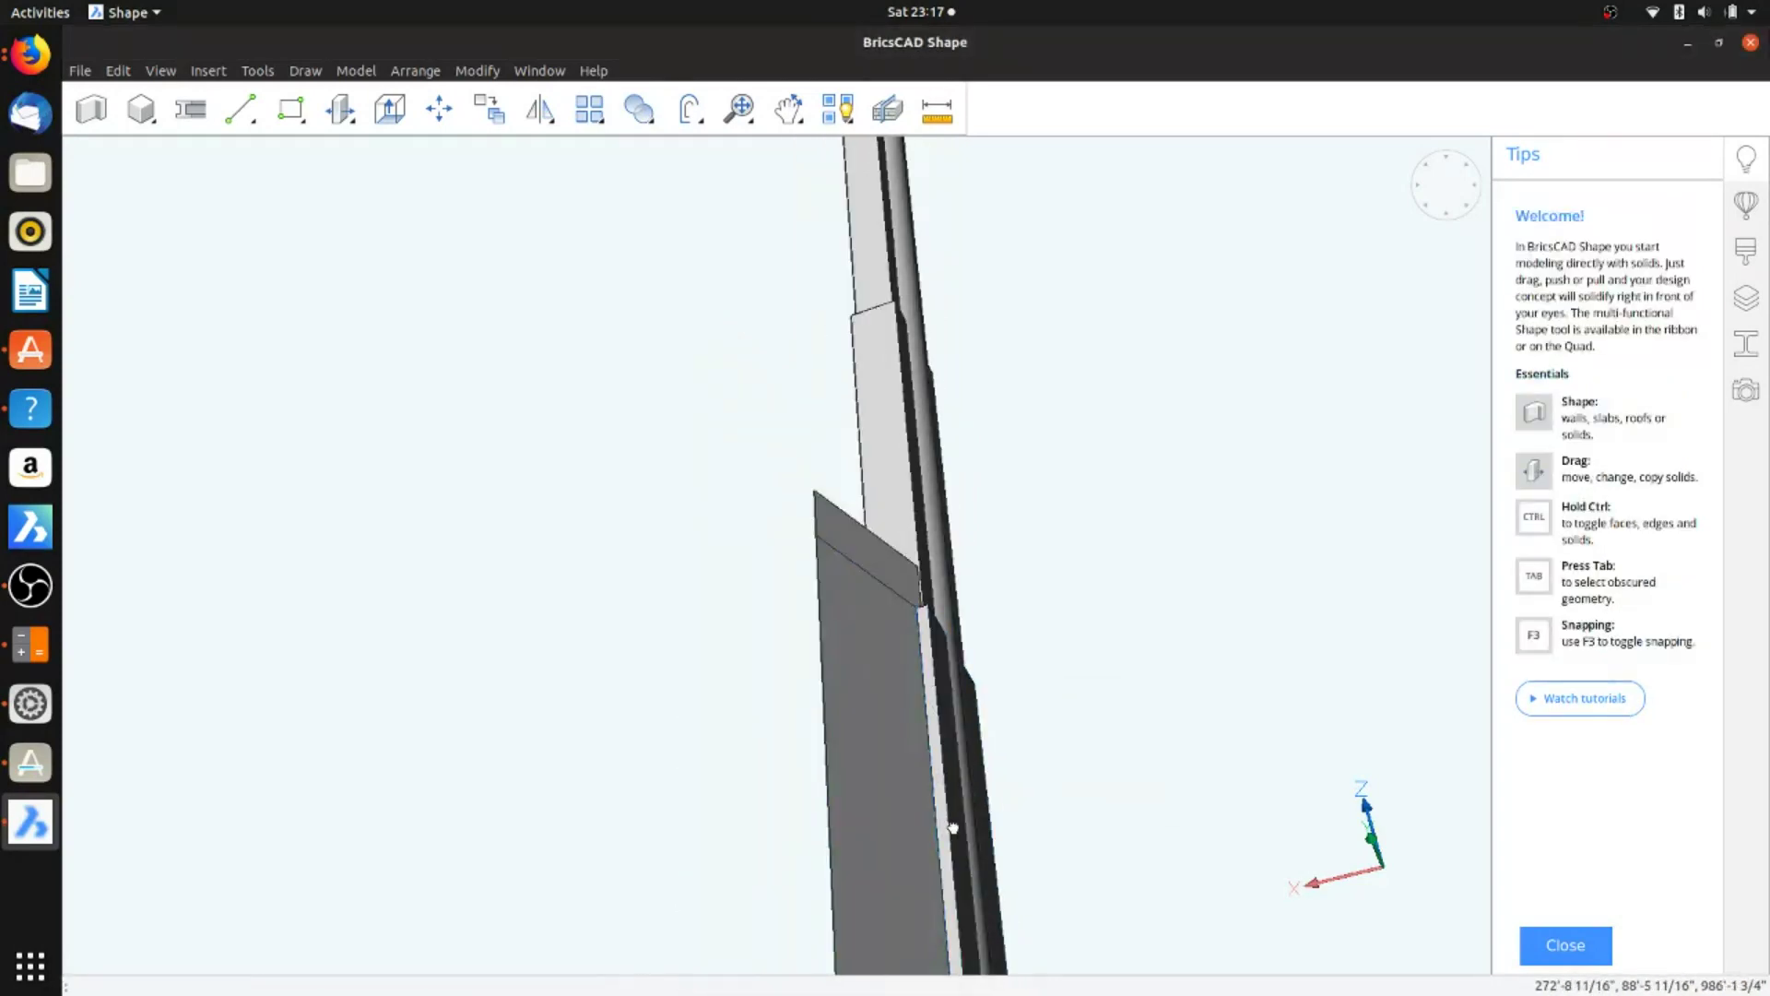
# Step: Extrude the triangular underside of the wedge on the opposite side downward along the tower by 30000
pyautogui.scroll(-4, 952, 827)
pyautogui.scroll(-2, 861, 584)
pyautogui.scroll(-5, 906, 588)
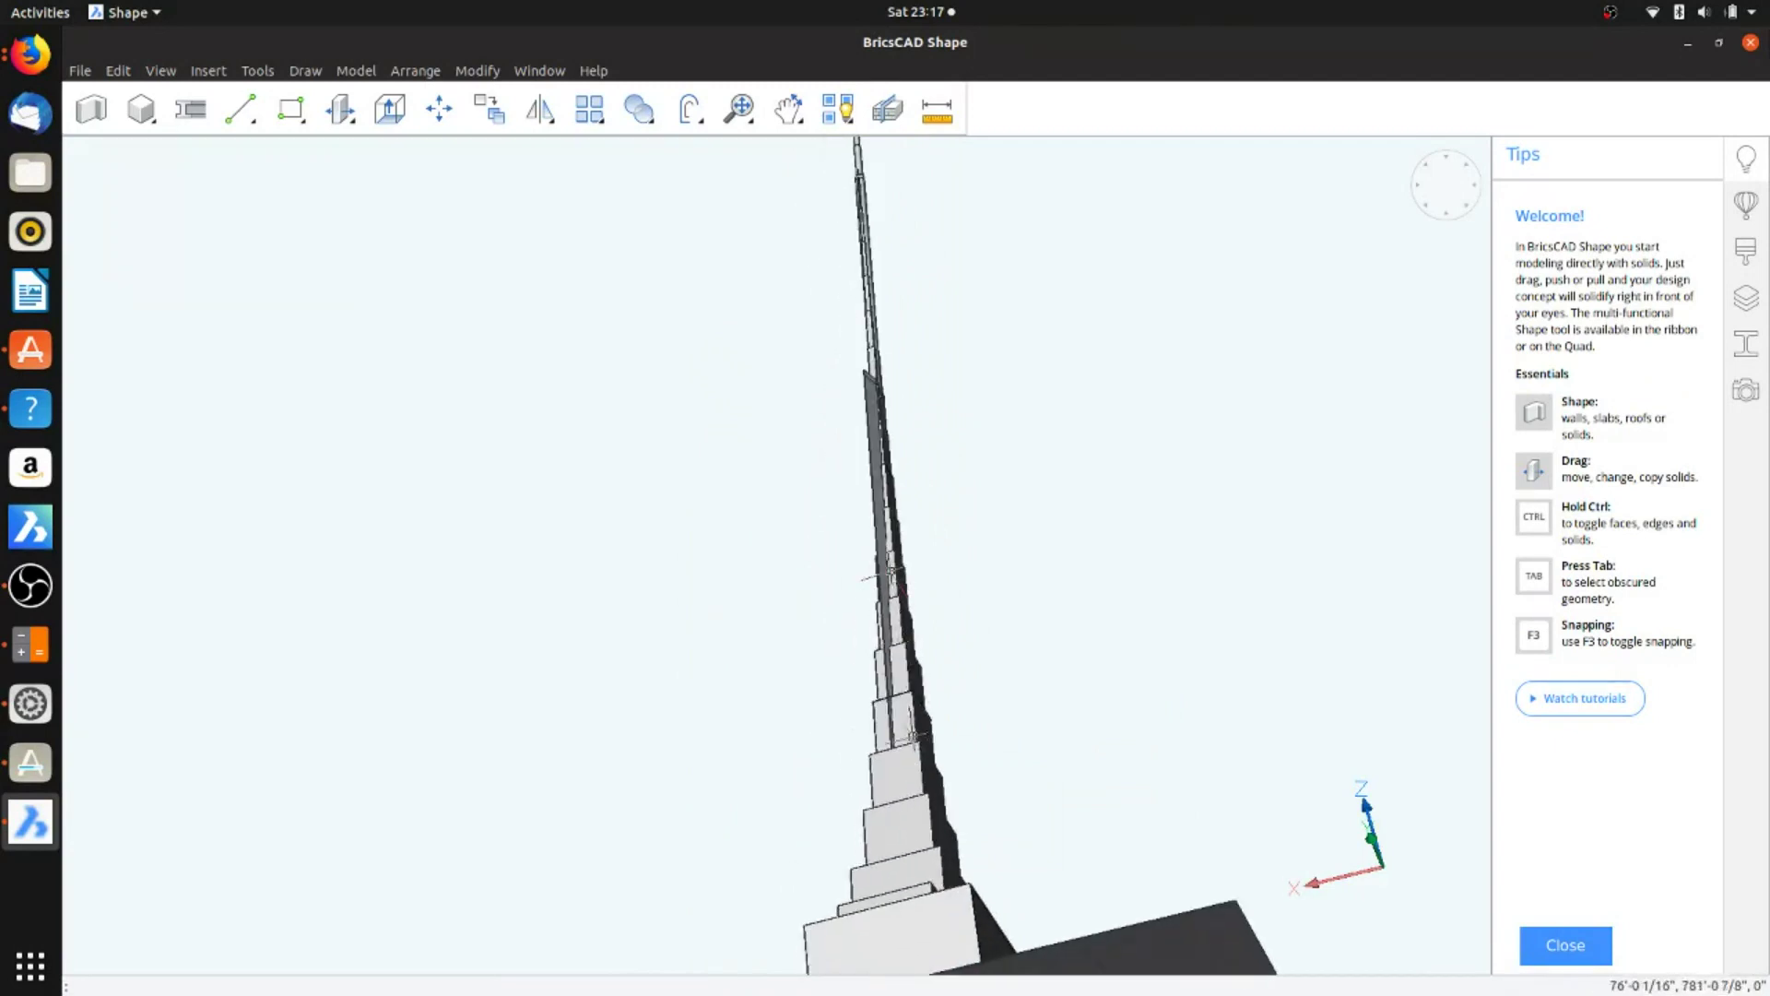
pyautogui.scroll(6, 913, 738)
pyautogui.keyDown('shift'); pyautogui.moveTo(901, 770); pyautogui.dragTo(791, 818, button='middle'); pyautogui.keyUp('shift')
pyautogui.keyDown('shift'); pyautogui.moveTo(797, 300); pyautogui.dragTo(679, 130, button='middle'); pyautogui.keyUp('shift')
pyautogui.keyDown('shift'); pyautogui.moveTo(763, 272); pyautogui.dragTo(738, 109, button='middle'); pyautogui.keyUp('shift')
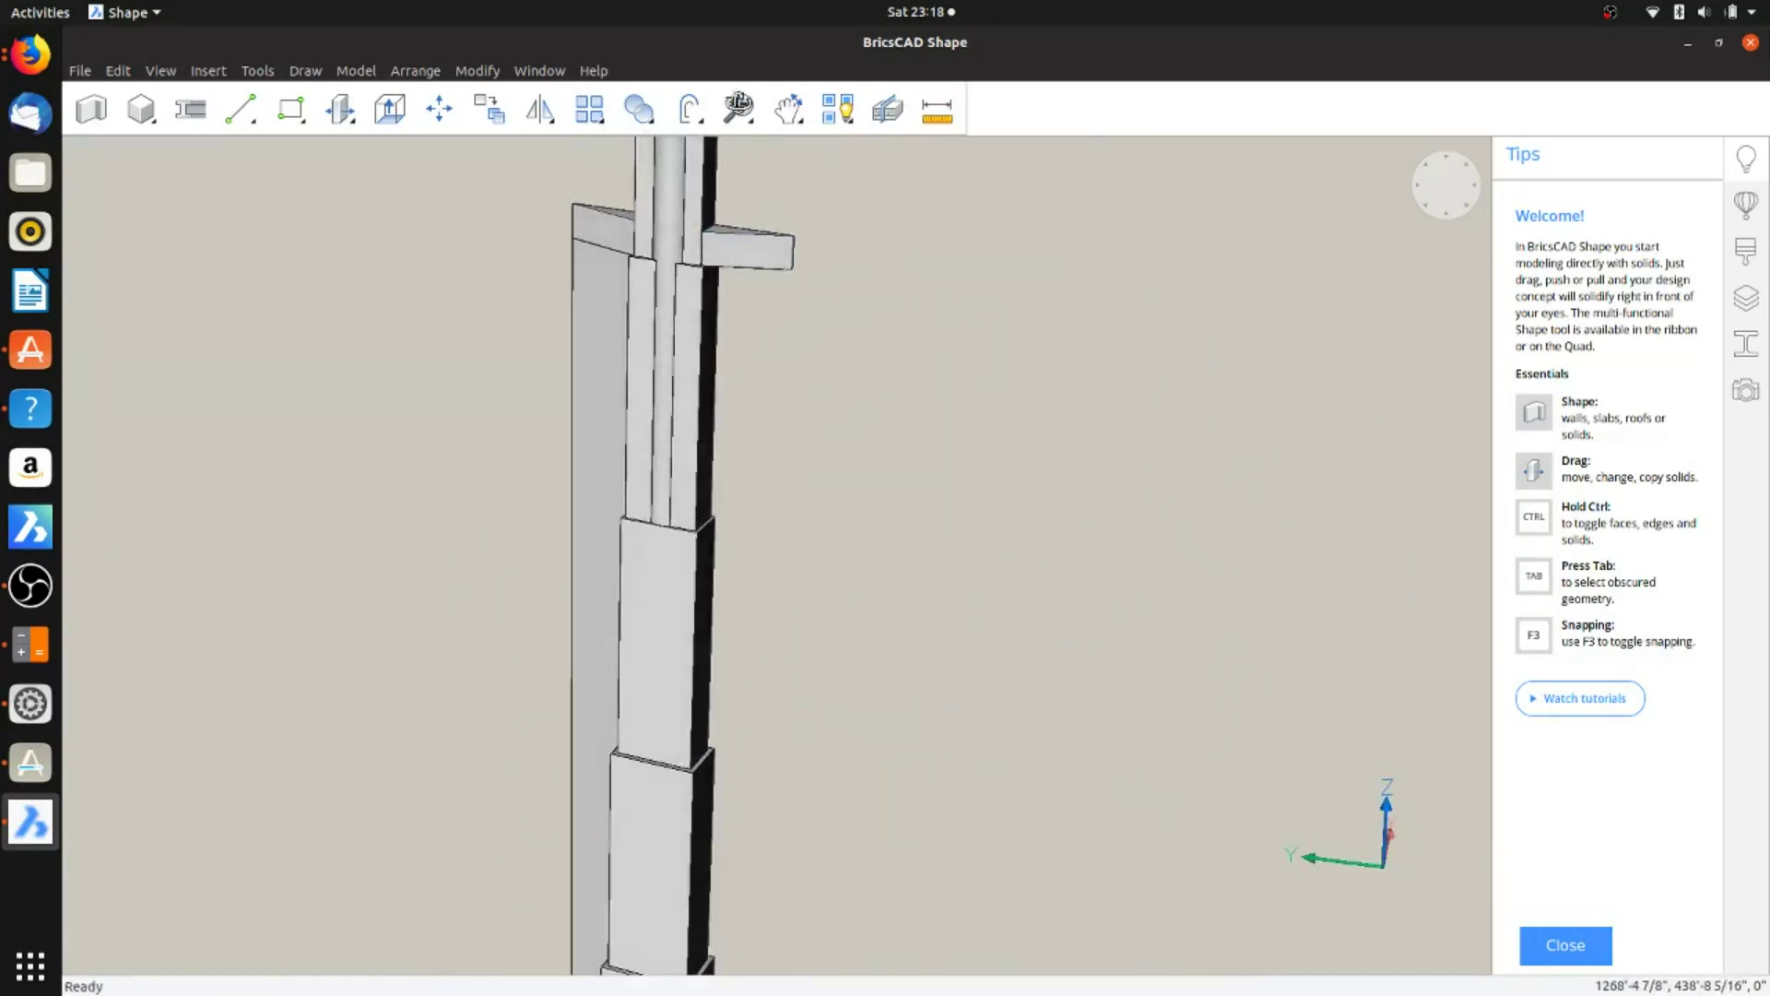
pyautogui.moveTo(752, 276)
pyautogui.keyDown('shift'); pyautogui.mouseDown(button='middle')
pyautogui.moveTo(727, 356)
pyautogui.moveTo(696, 382)
pyautogui.mouseUp(button='middle'); pyautogui.keyUp('shift')
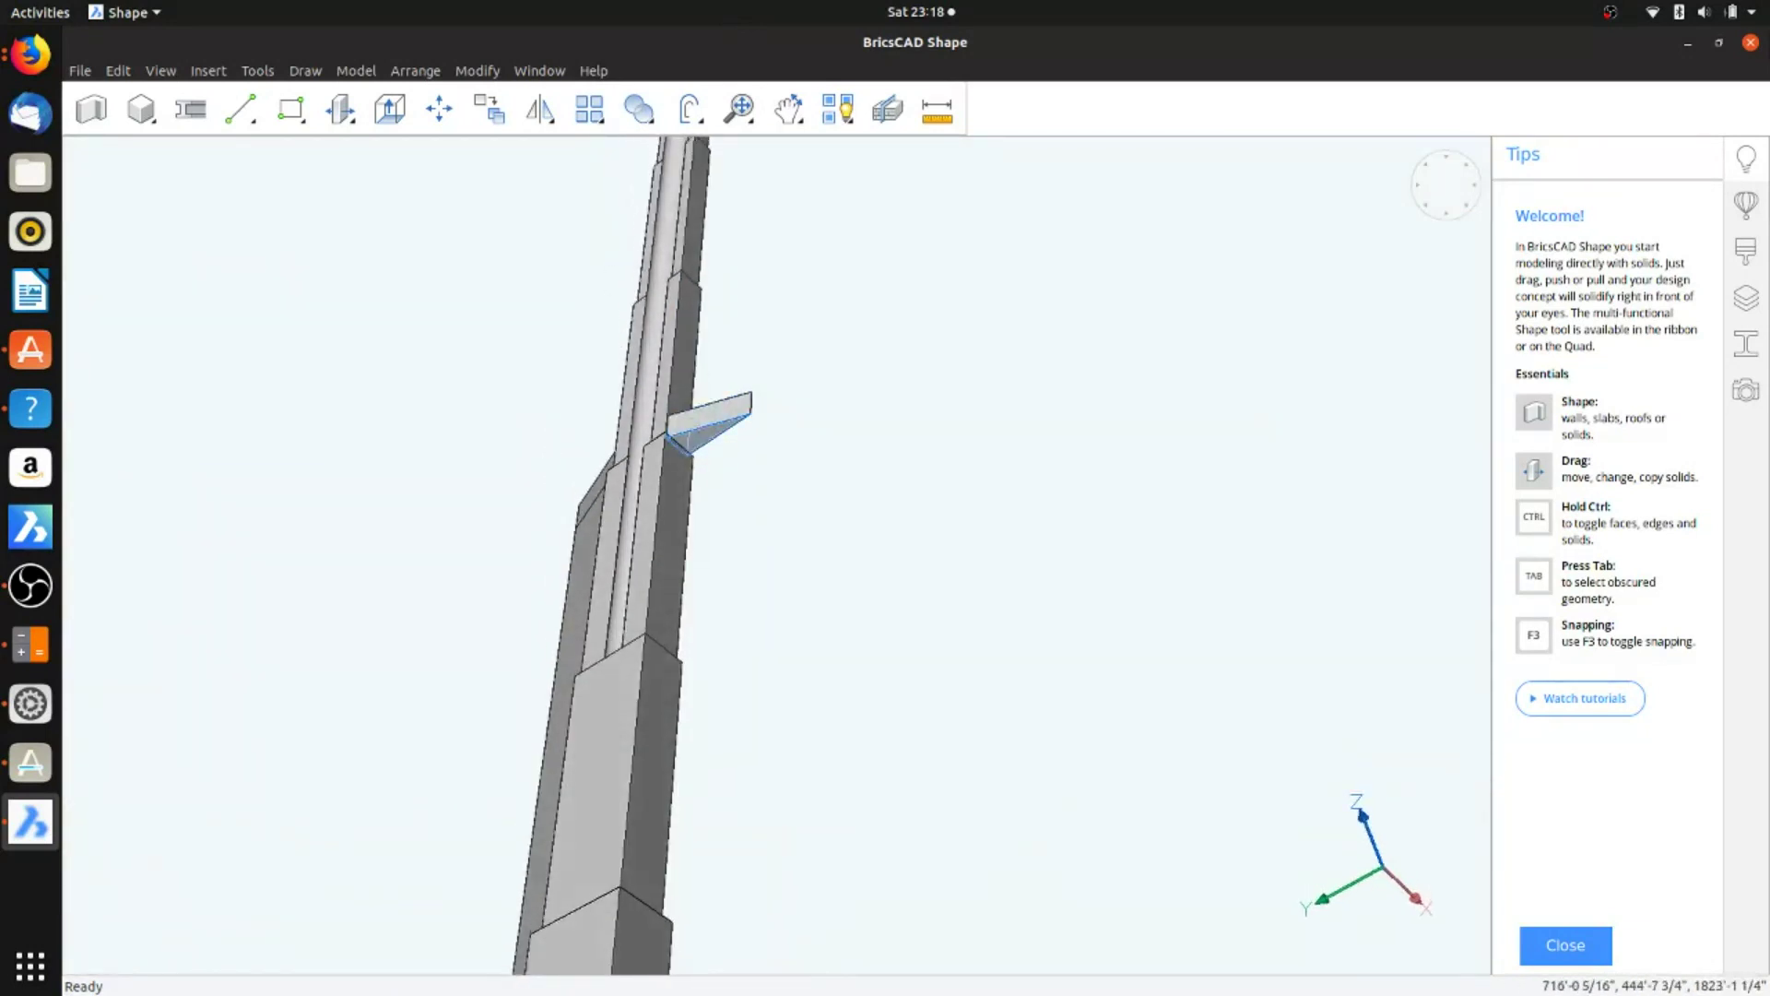
pyautogui.moveTo(693, 431)
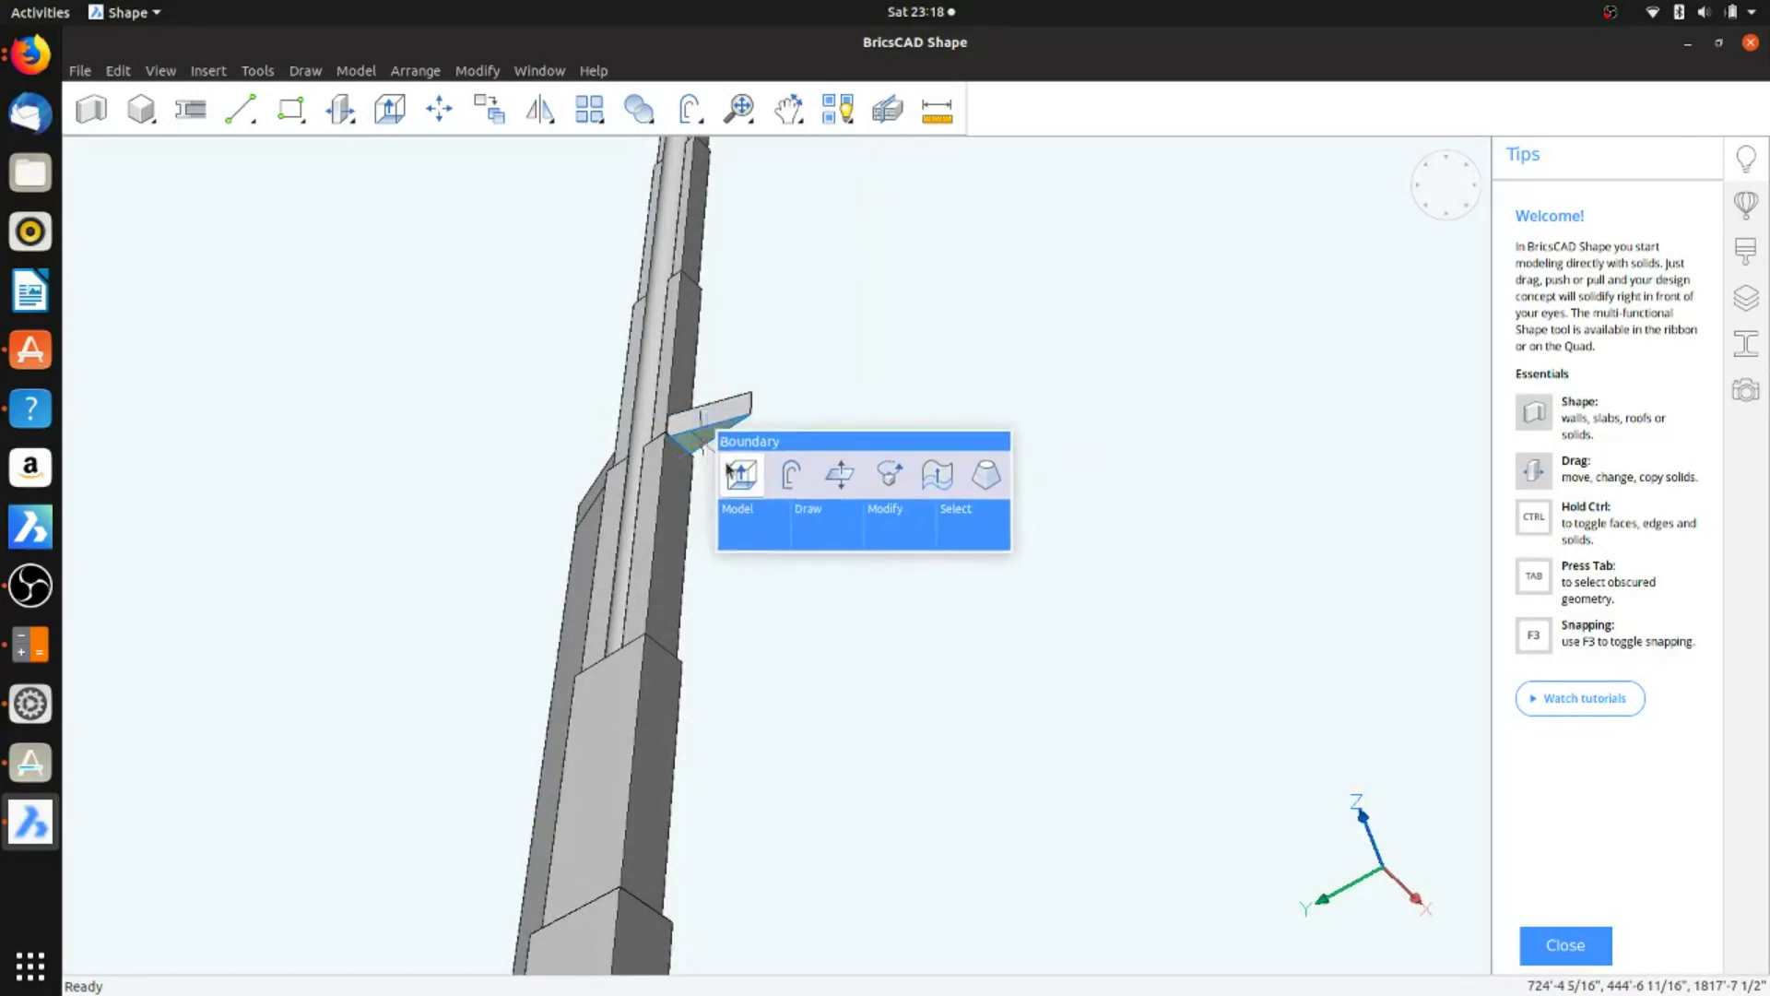
pyautogui.click(741, 483)
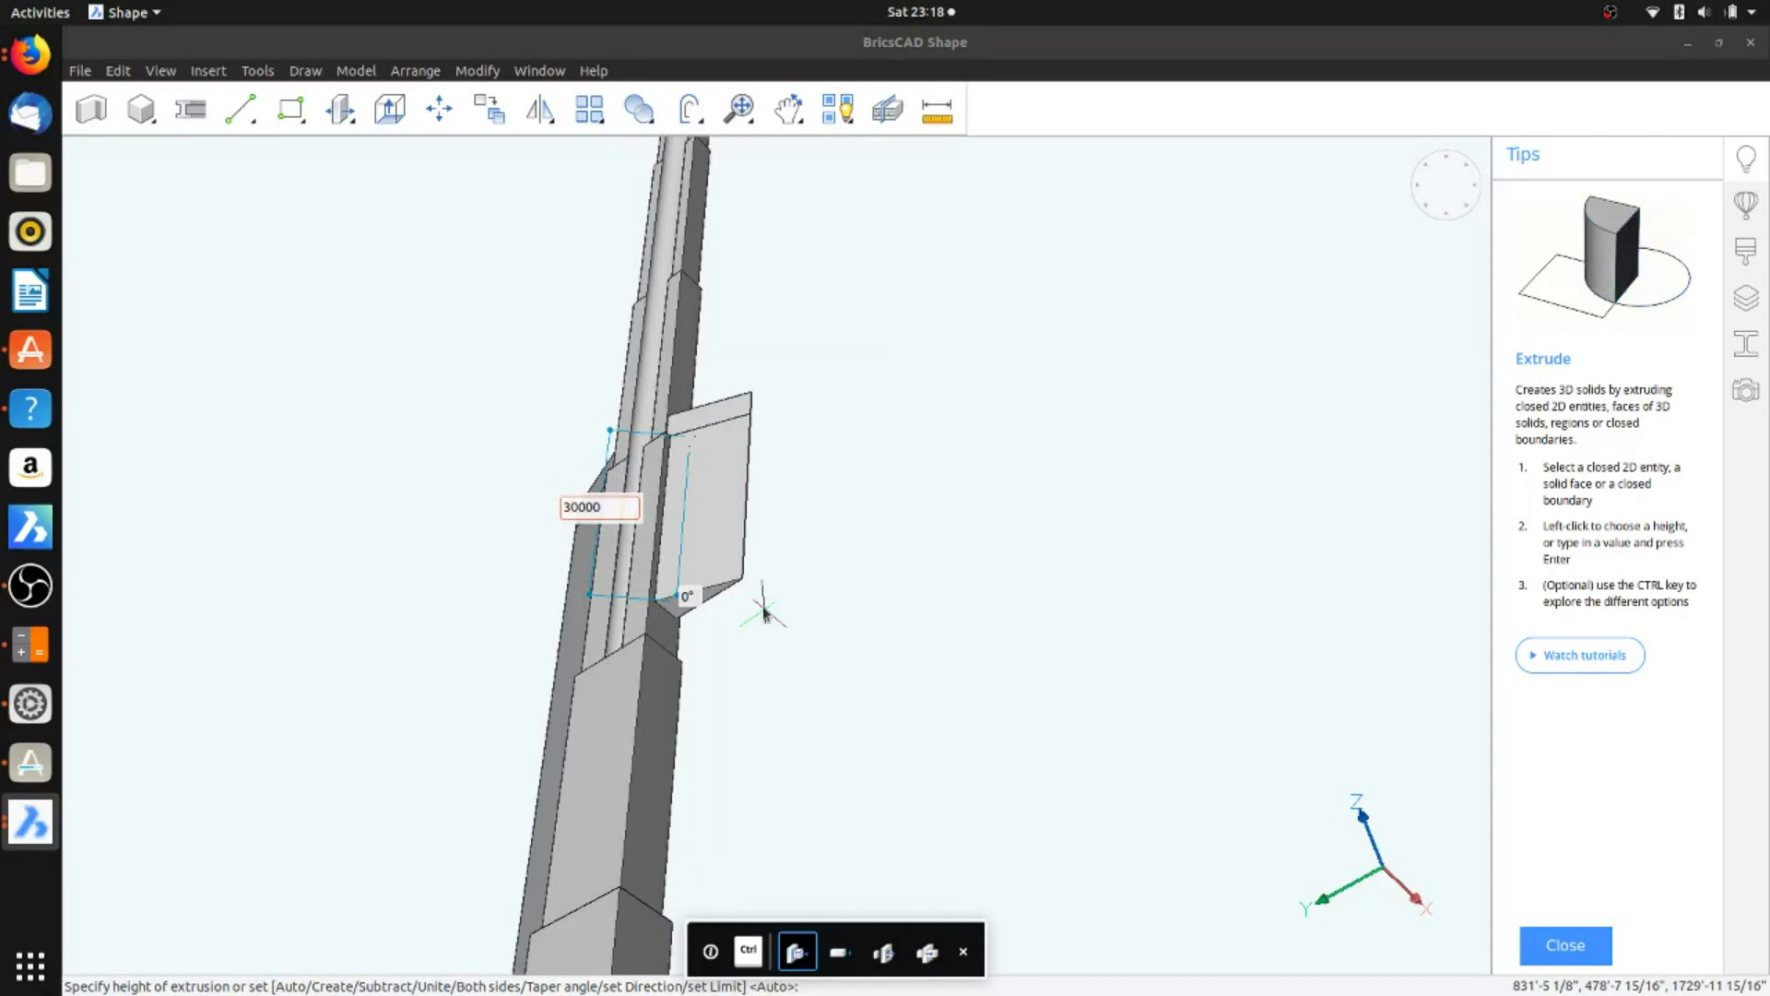
pyautogui.write('30000')
pyautogui.press('Return')
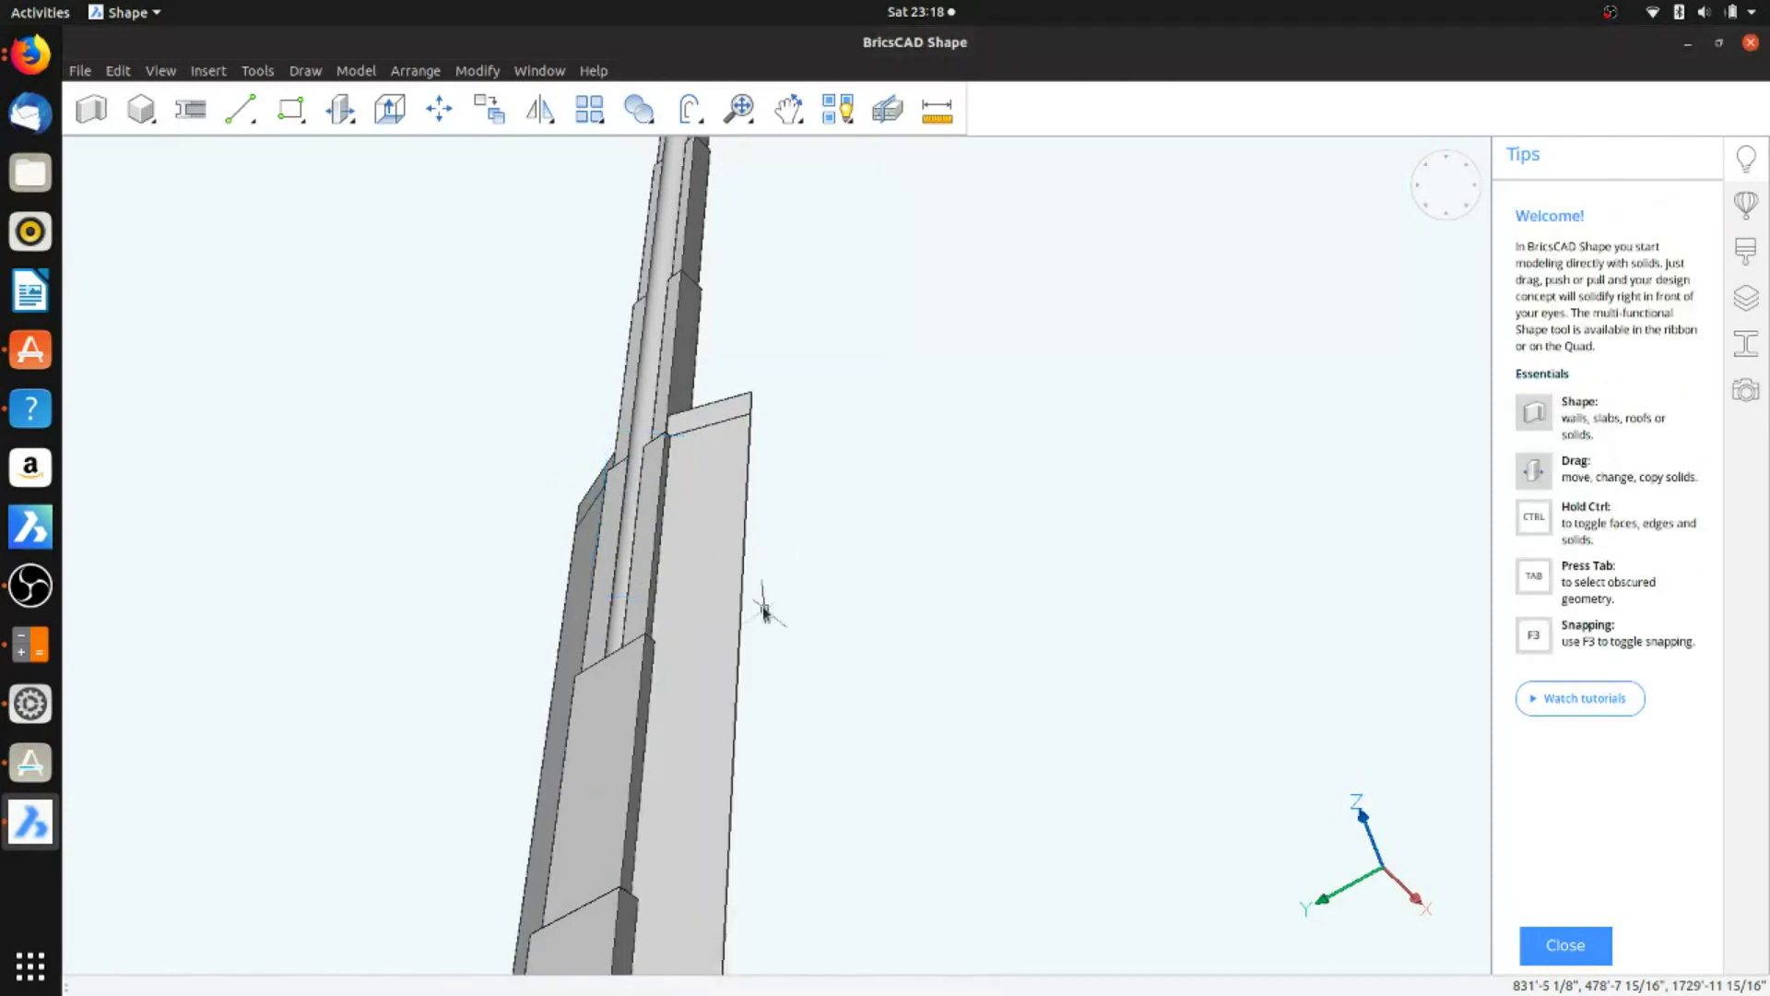
pyautogui.scroll(-3, 834, 733)
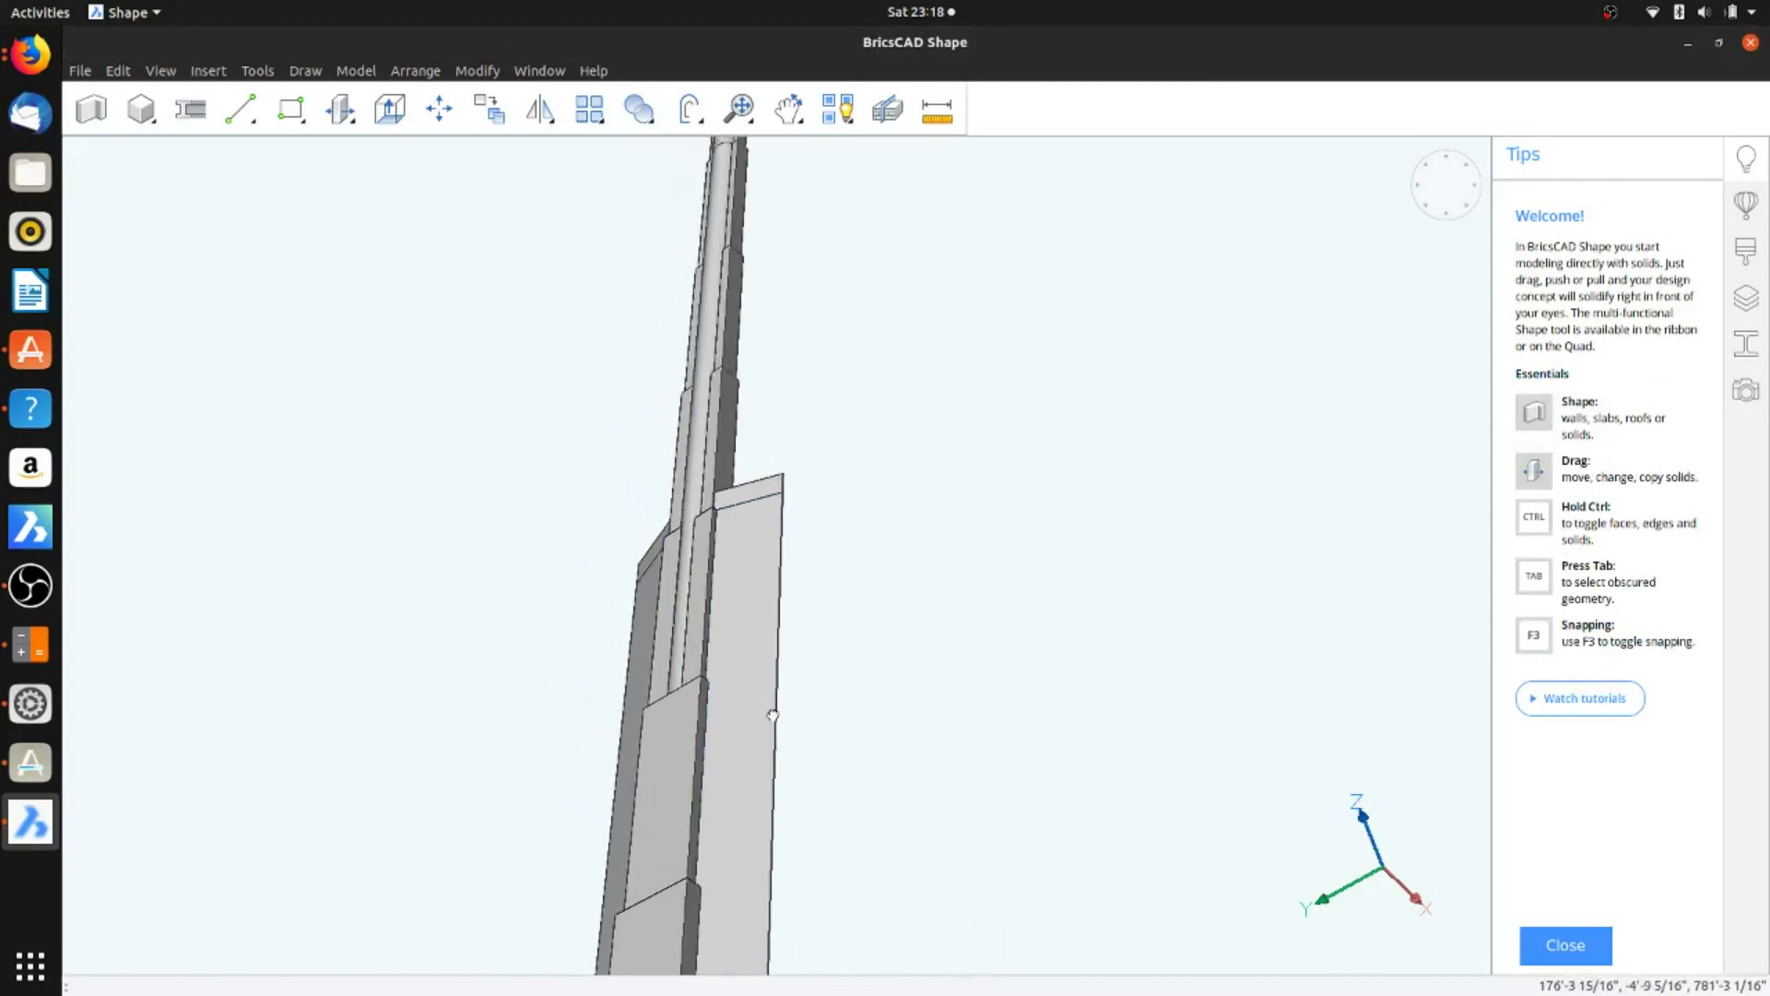
pyautogui.scroll(-5, 834, 733)
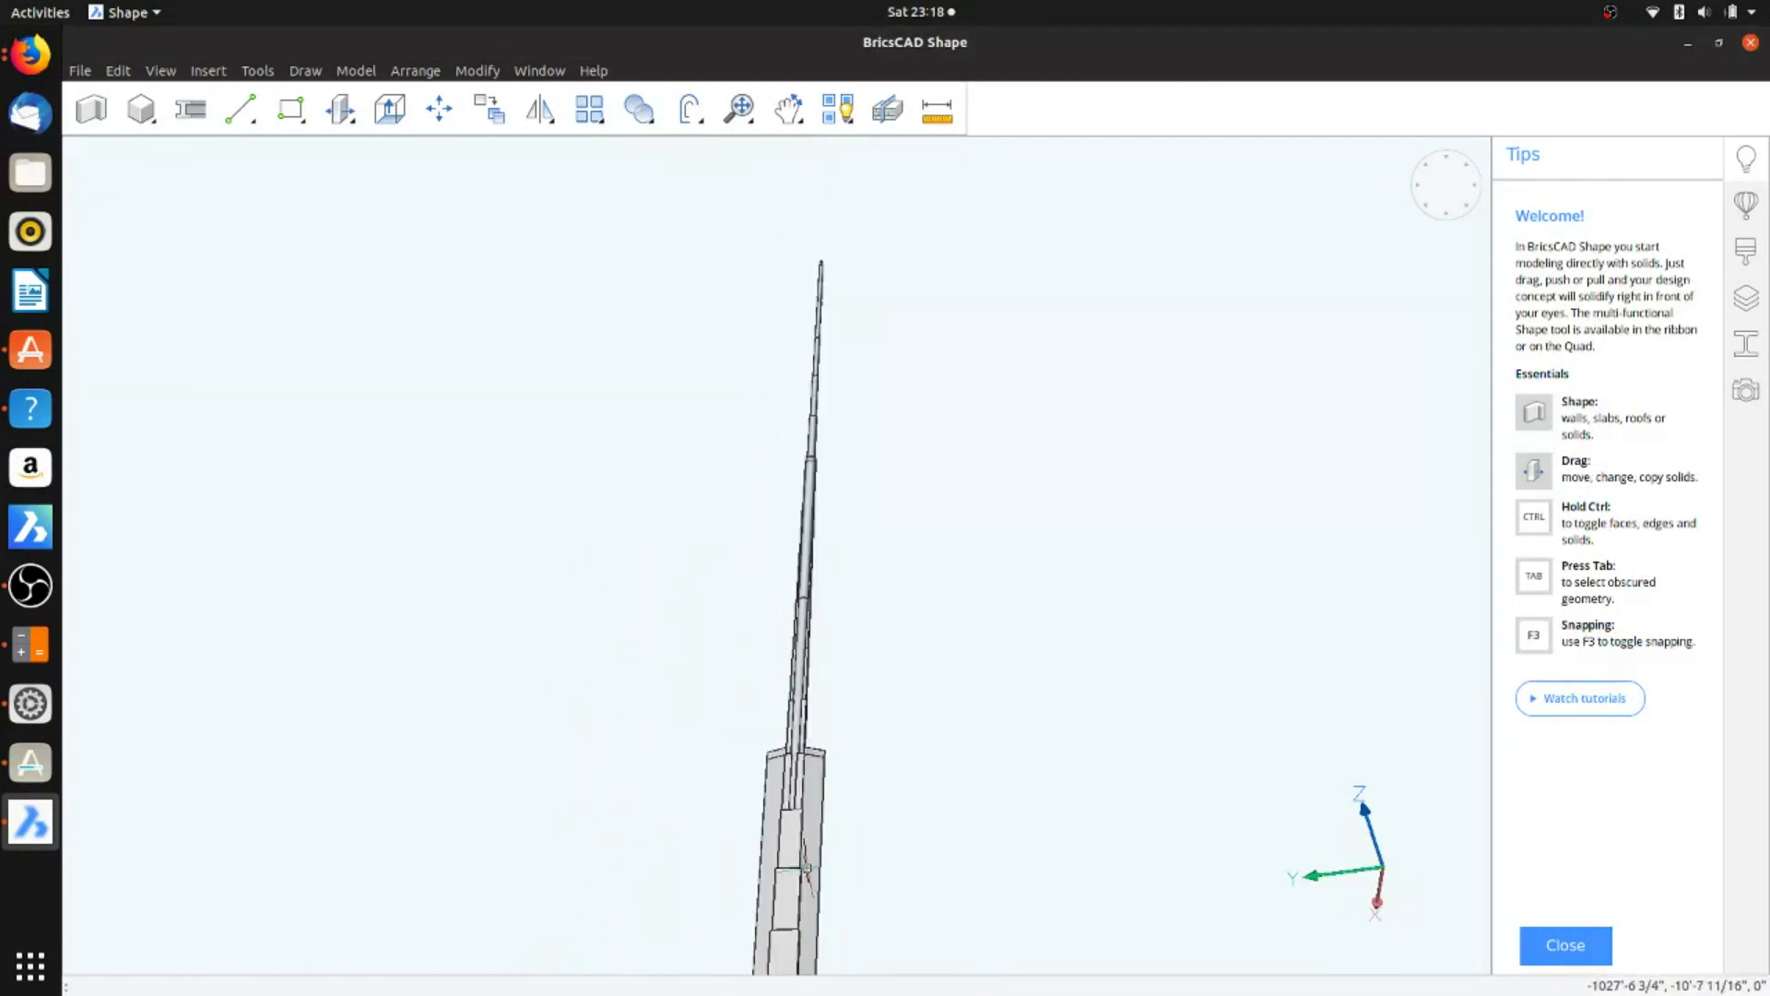
pyautogui.keyDown('shift'); pyautogui.moveTo(824, 881); pyautogui.dragTo(1014, 580, button='middle'); pyautogui.keyUp('shift')
pyautogui.keyDown('shift'); pyautogui.moveTo(989, 356); pyautogui.dragTo(841, 696, button='middle'); pyautogui.keyUp('shift')
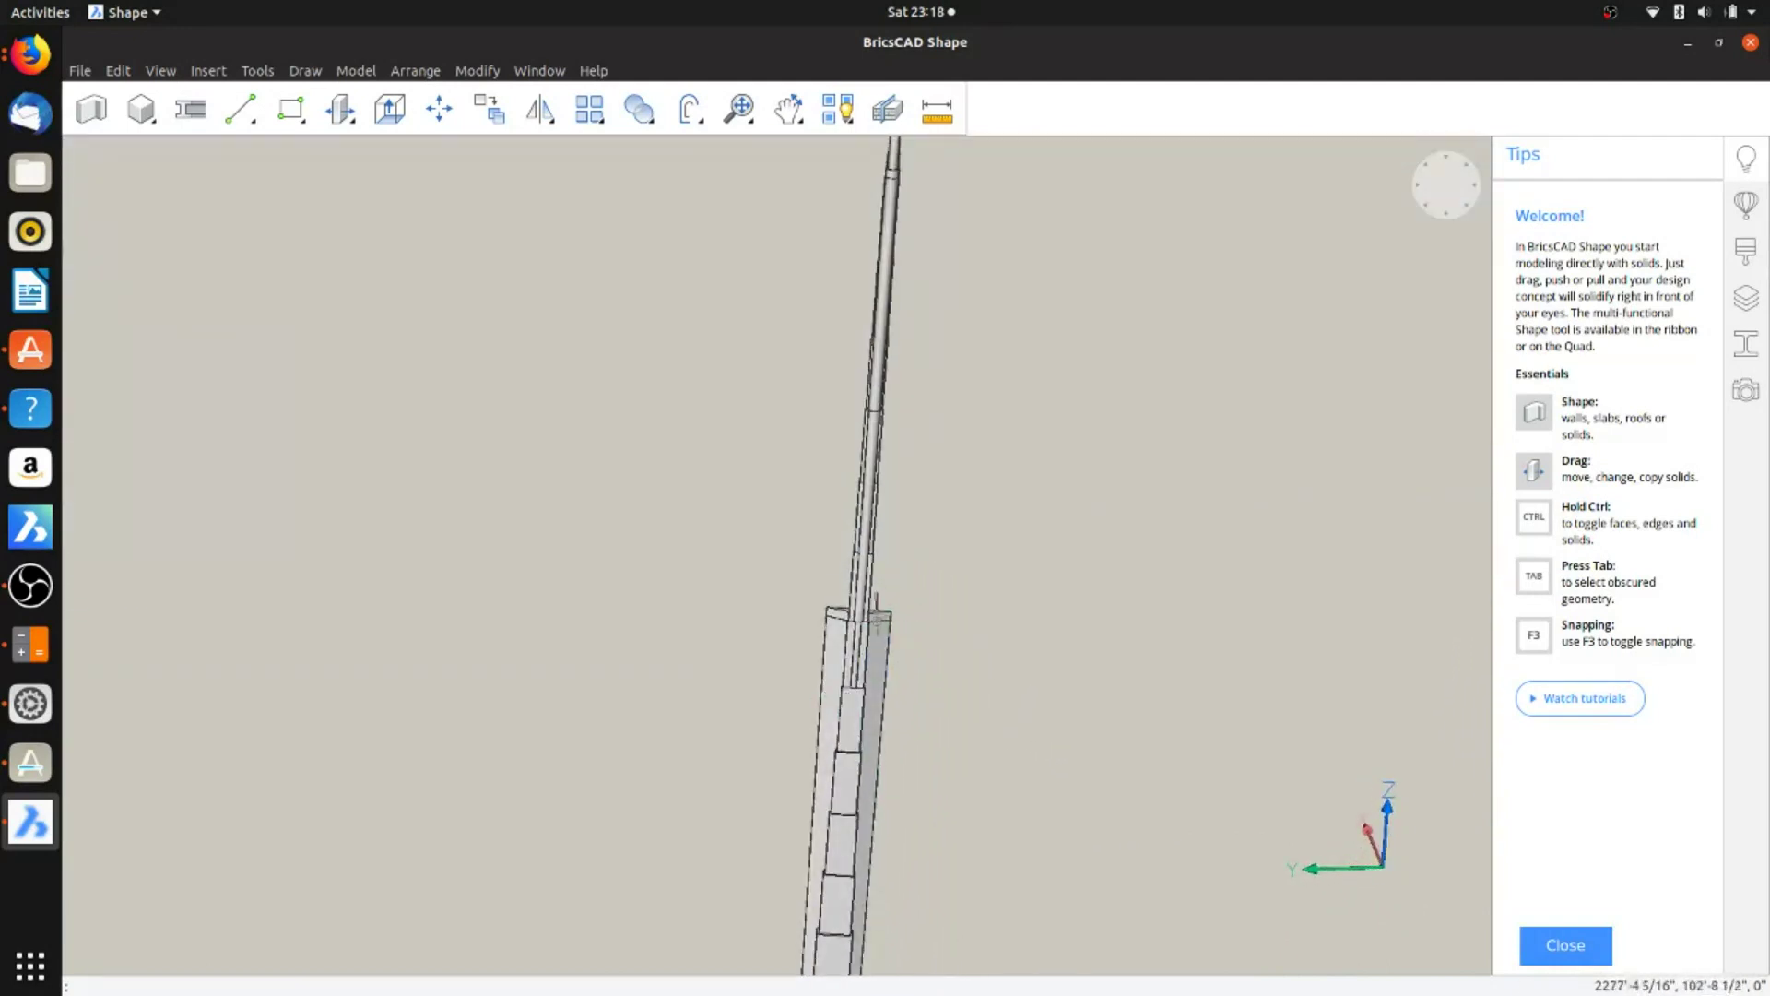
# Step: Rotate one wedge's triangular top face by 25 degrees about its edge nearest the spire so it slopes upward away from the tower
pyautogui.scroll(10, 877, 620)
pyautogui.moveTo(765, 543); pyautogui.dragTo(668, 629, button='middle')
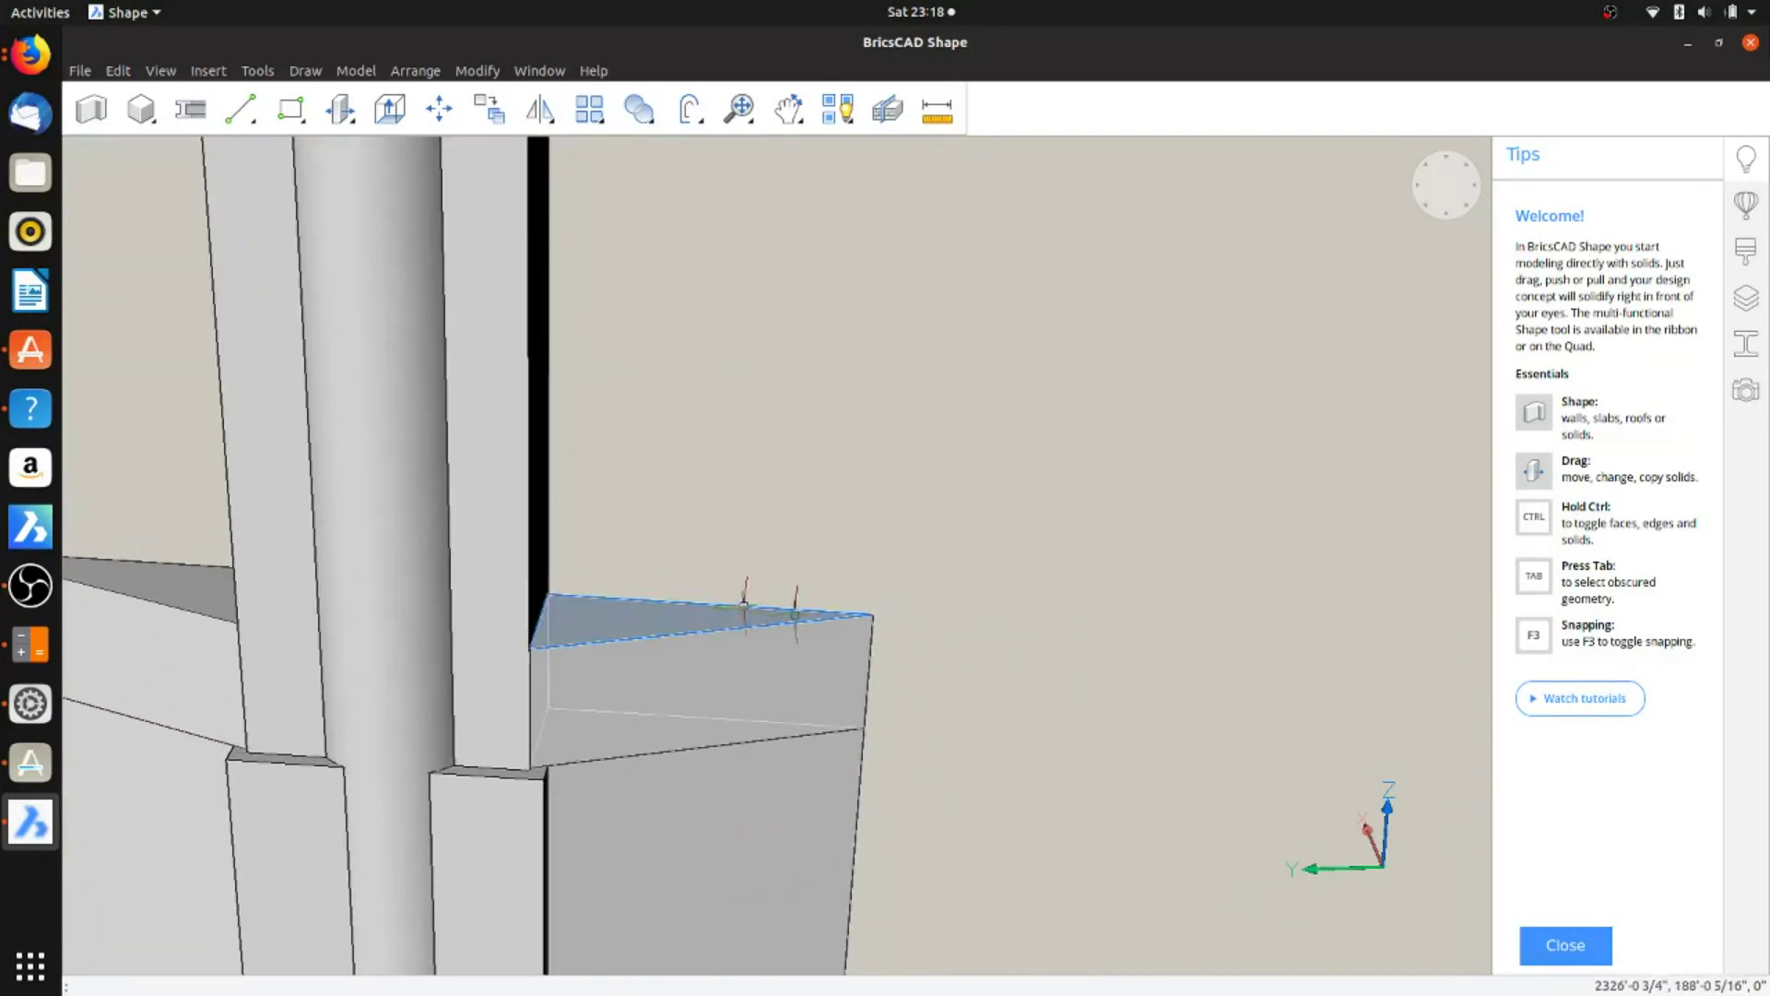
pyautogui.moveTo(727, 623); pyautogui.dragTo(557, 565, button='middle')
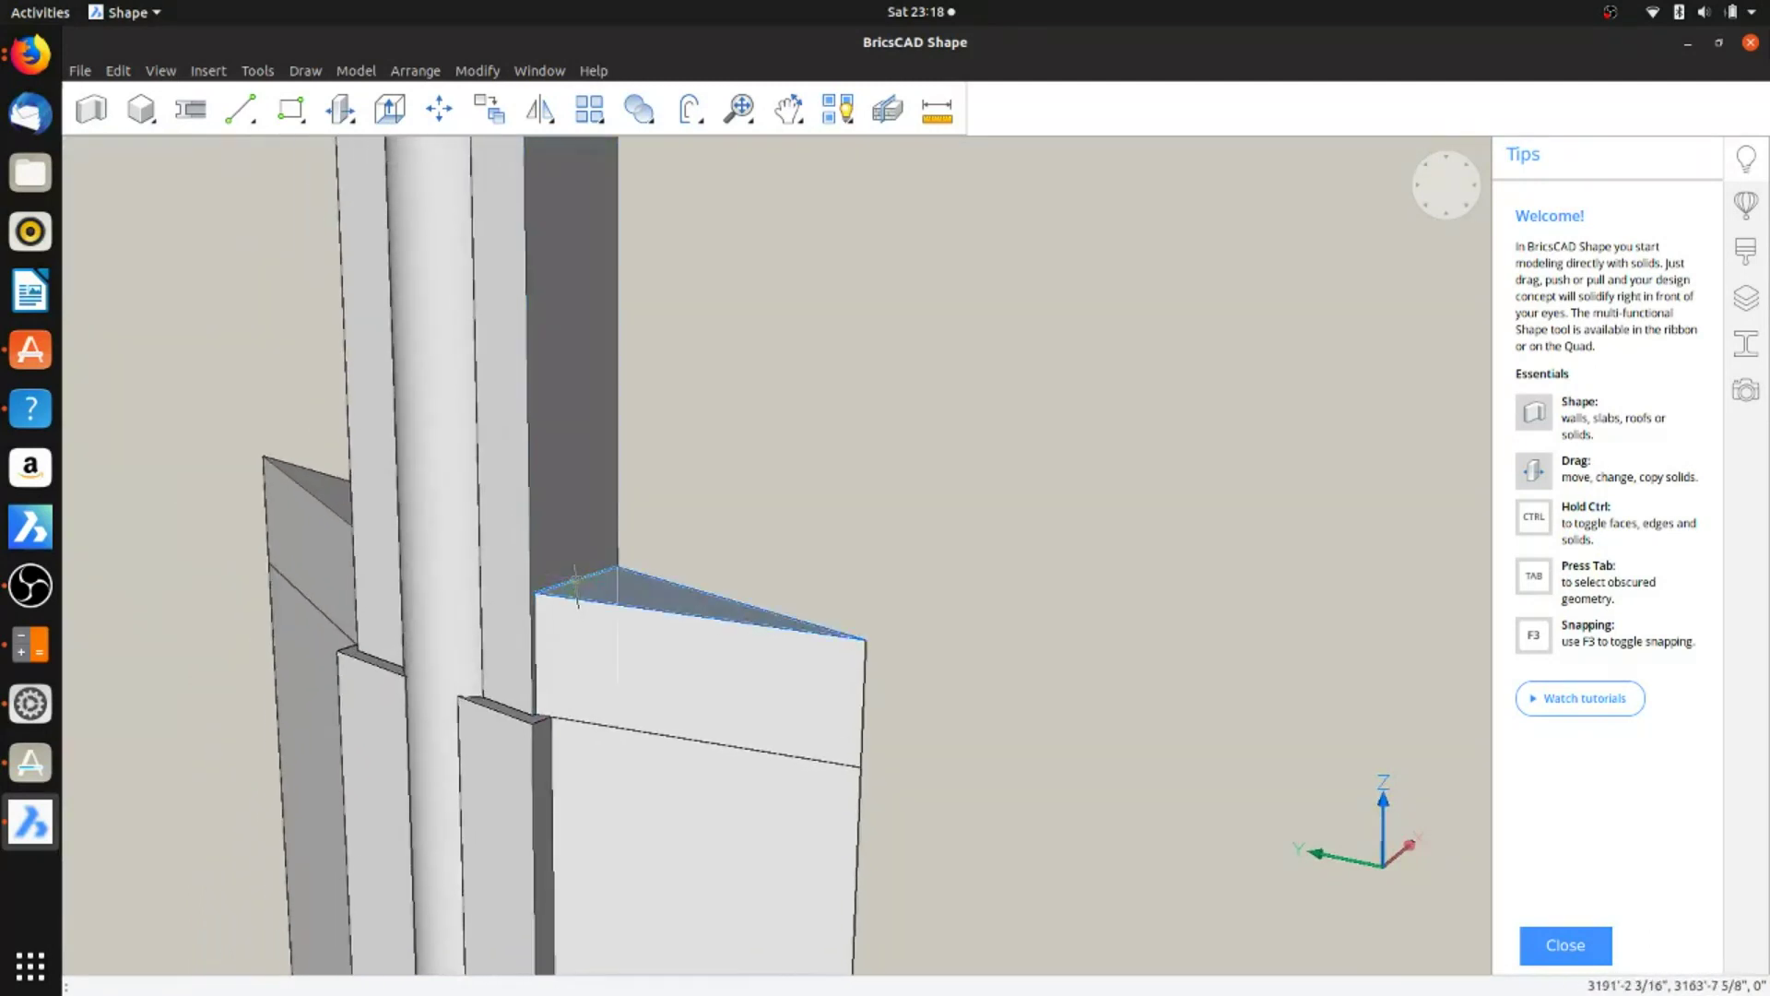
pyautogui.moveTo(576, 587)
pyautogui.click(576, 590)
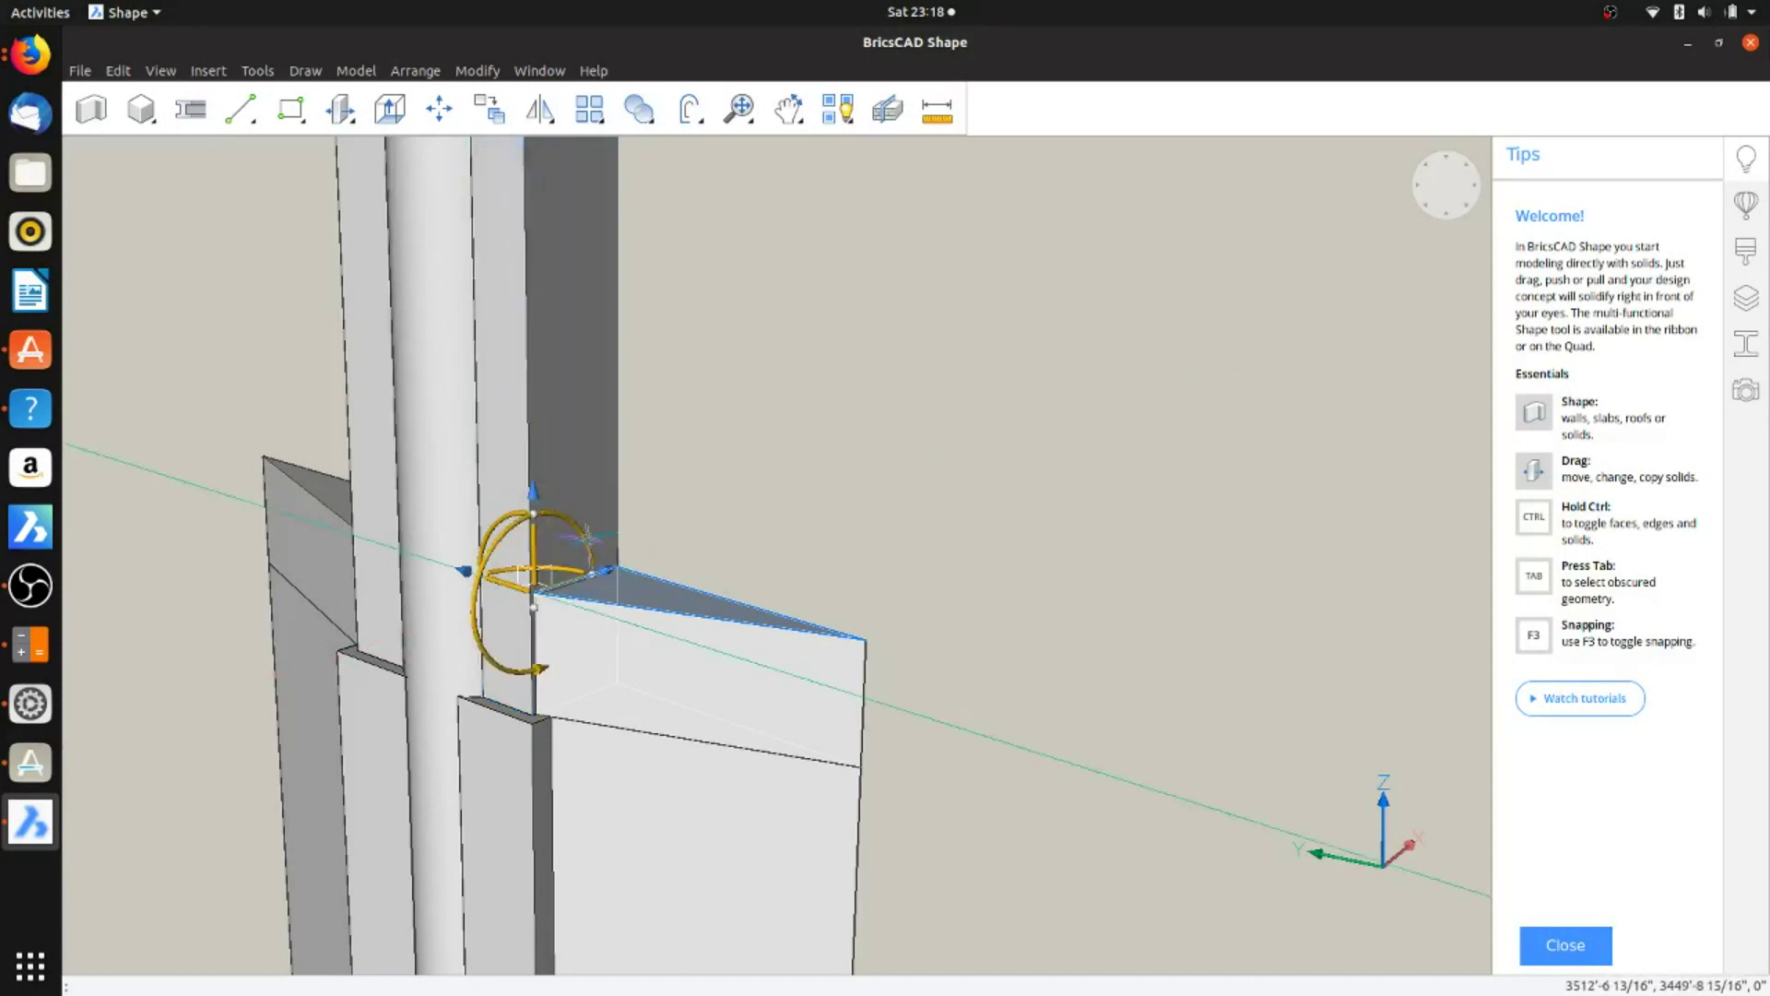
pyautogui.moveTo(638, 564); pyautogui.dragTo(689, 683, button='middle')
pyautogui.scroll(5, 689, 682)
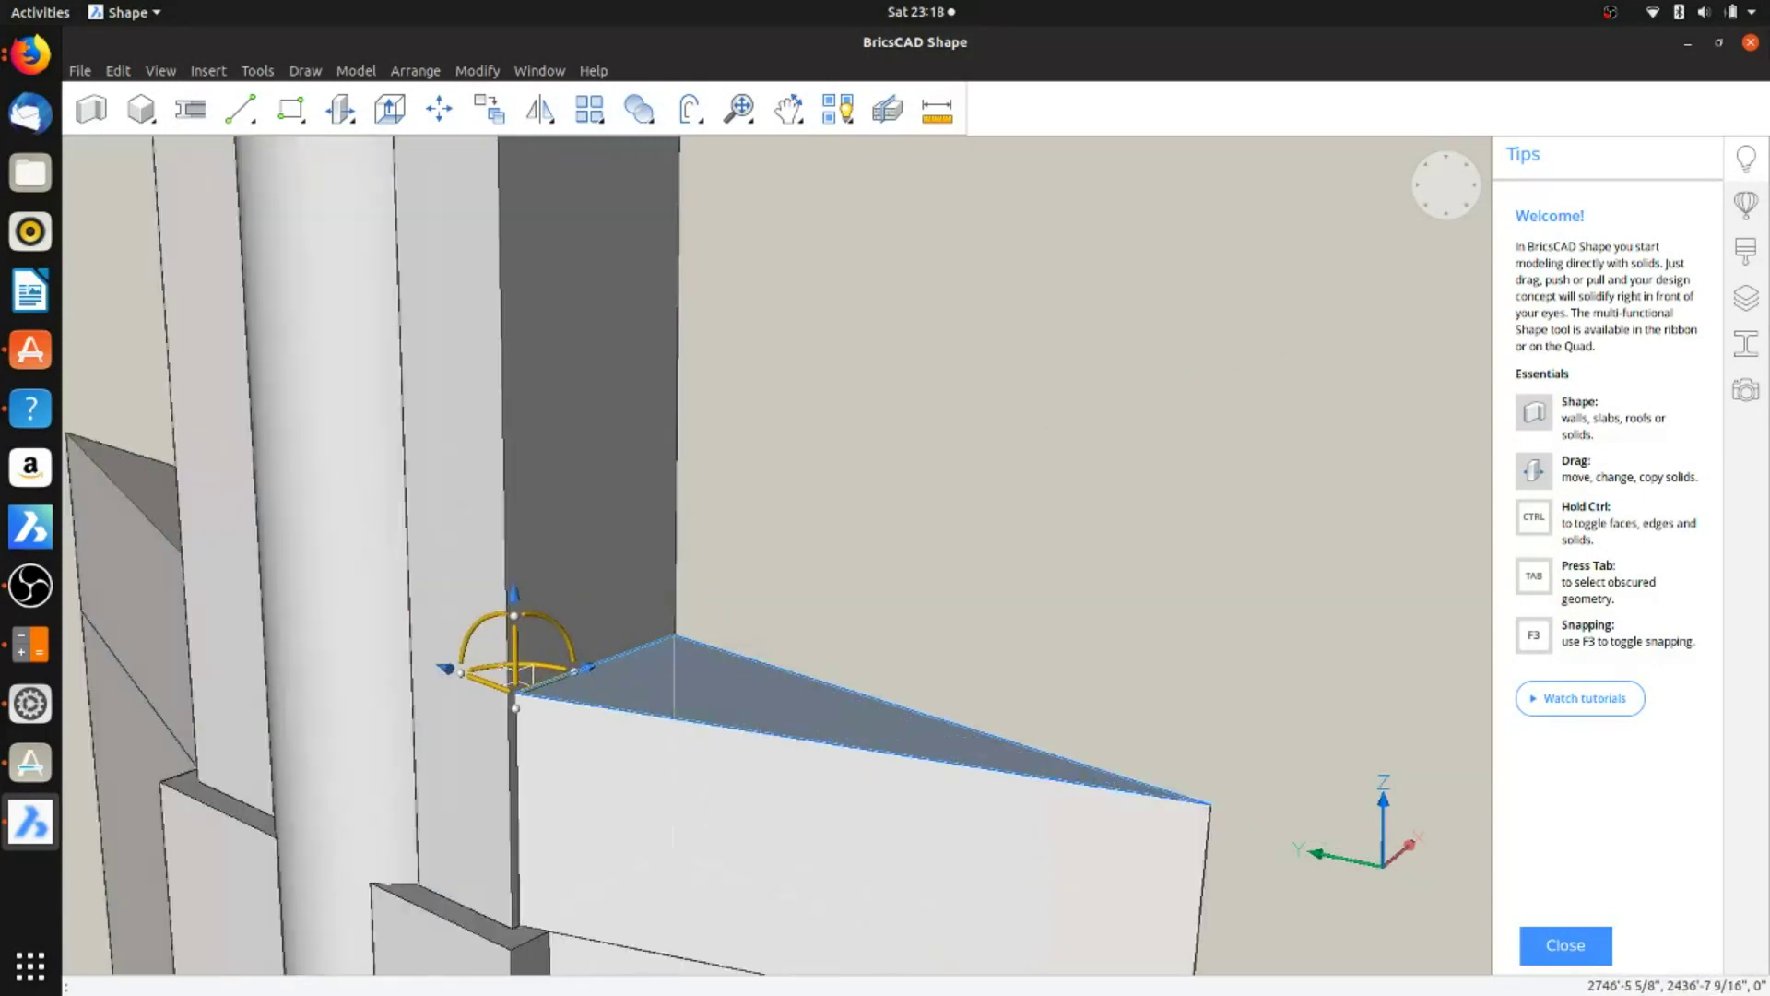
pyautogui.click(493, 662)
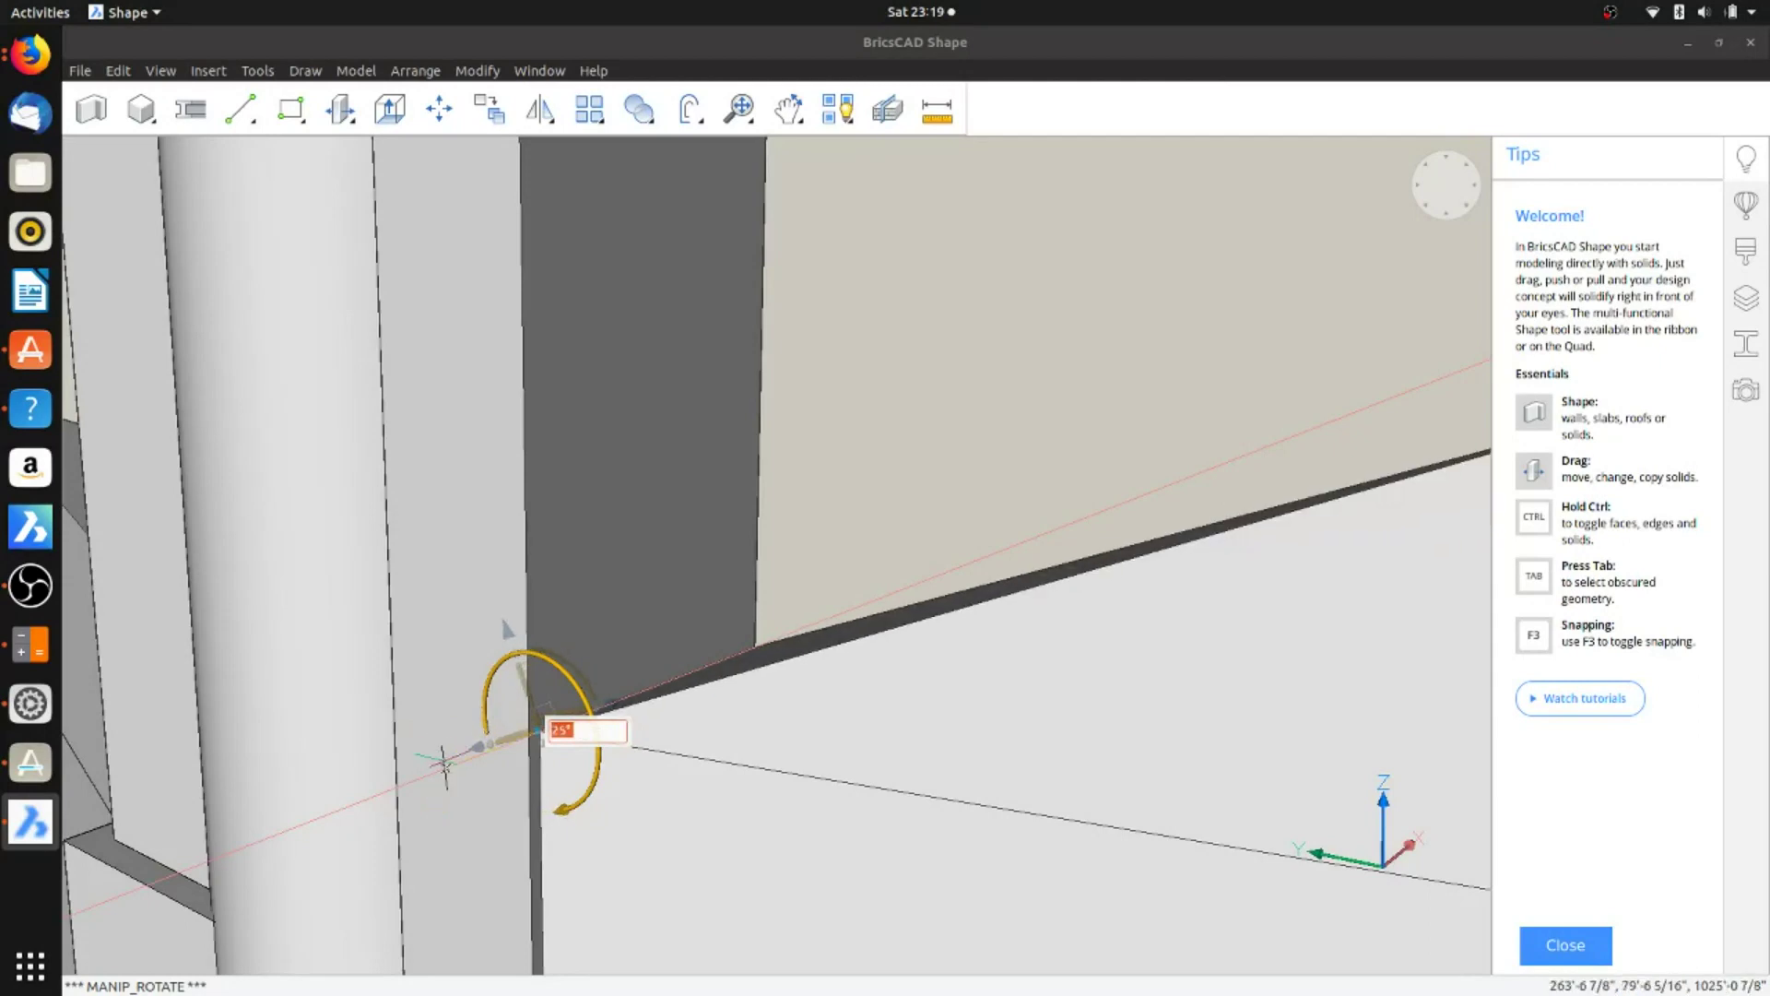
pyautogui.click(445, 763)
# Step: Rotate the opposite wedge's top face by 25 degrees about its inner edge, giving it a matching outward-rising slope
pyautogui.scroll(-3, 760, 729)
pyautogui.keyDown('shift'); pyautogui.moveTo(922, 738); pyautogui.dragTo(1106, 729, button='middle'); pyautogui.keyUp('shift')
pyautogui.keyDown('shift'); pyautogui.moveTo(763, 728); pyautogui.dragTo(1142, 756, button='middle'); pyautogui.keyUp('shift')
pyautogui.keyDown('shift'); pyautogui.moveTo(936, 758); pyautogui.dragTo(1074, 809, button='middle'); pyautogui.keyUp('shift')
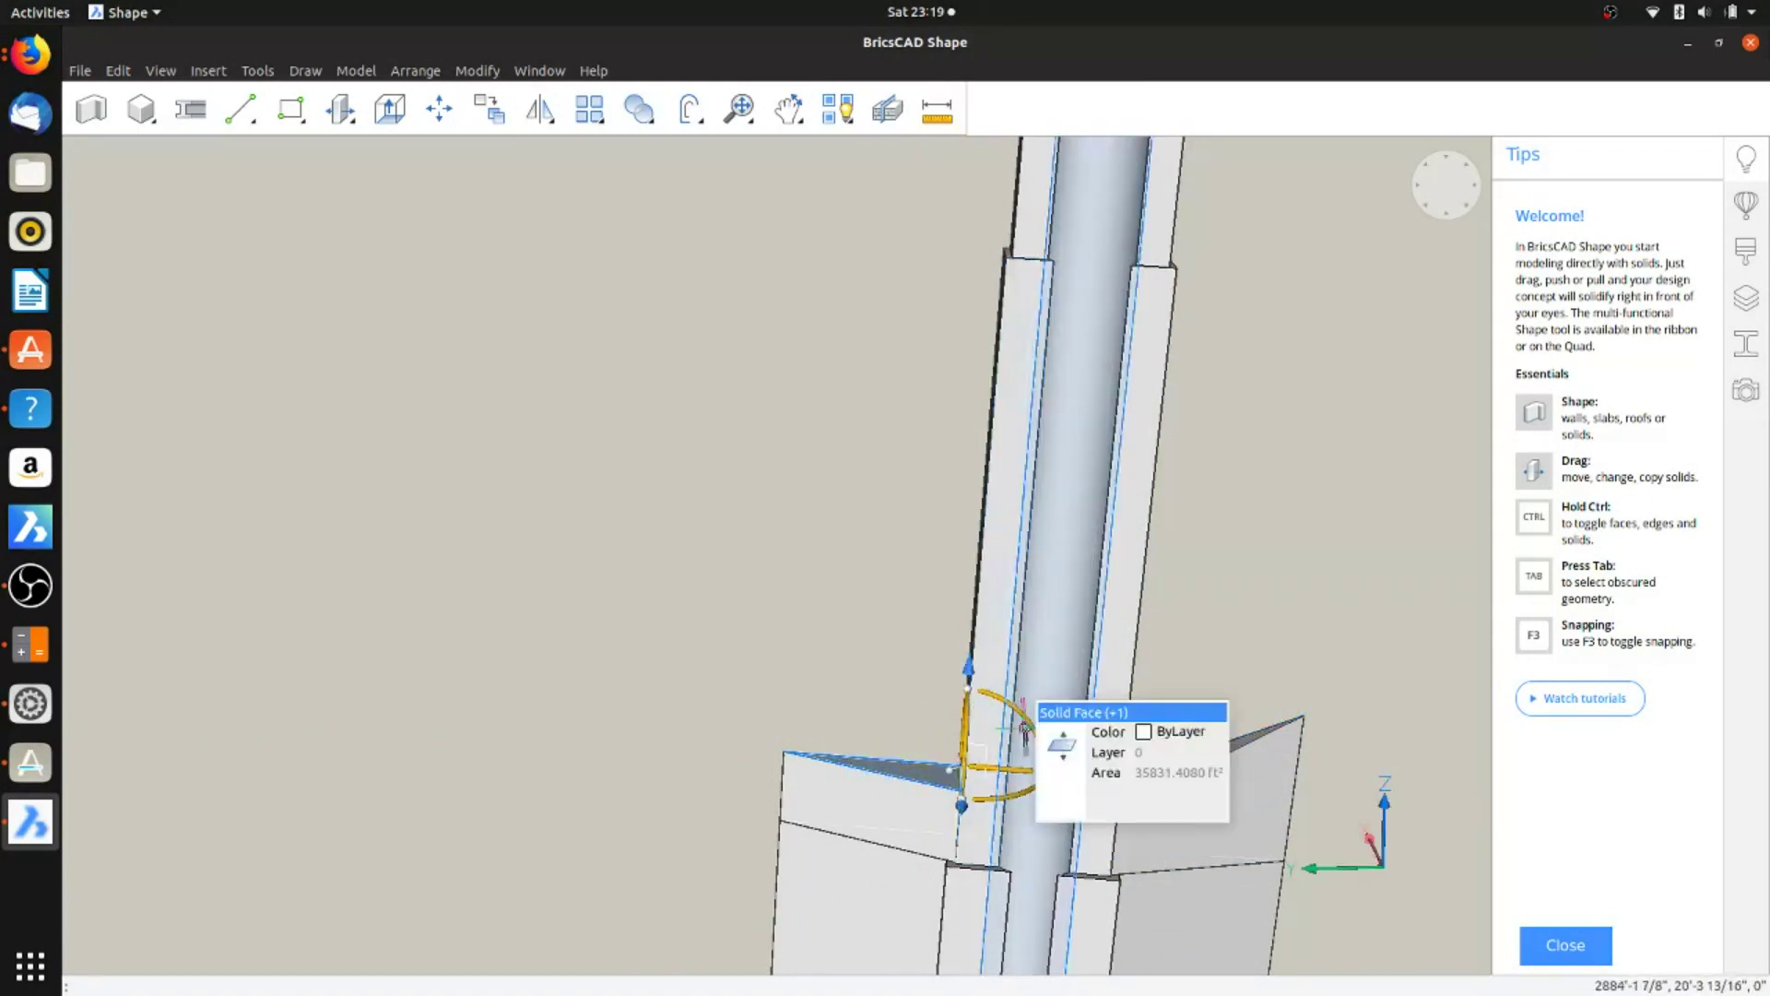
pyautogui.click(1030, 714)
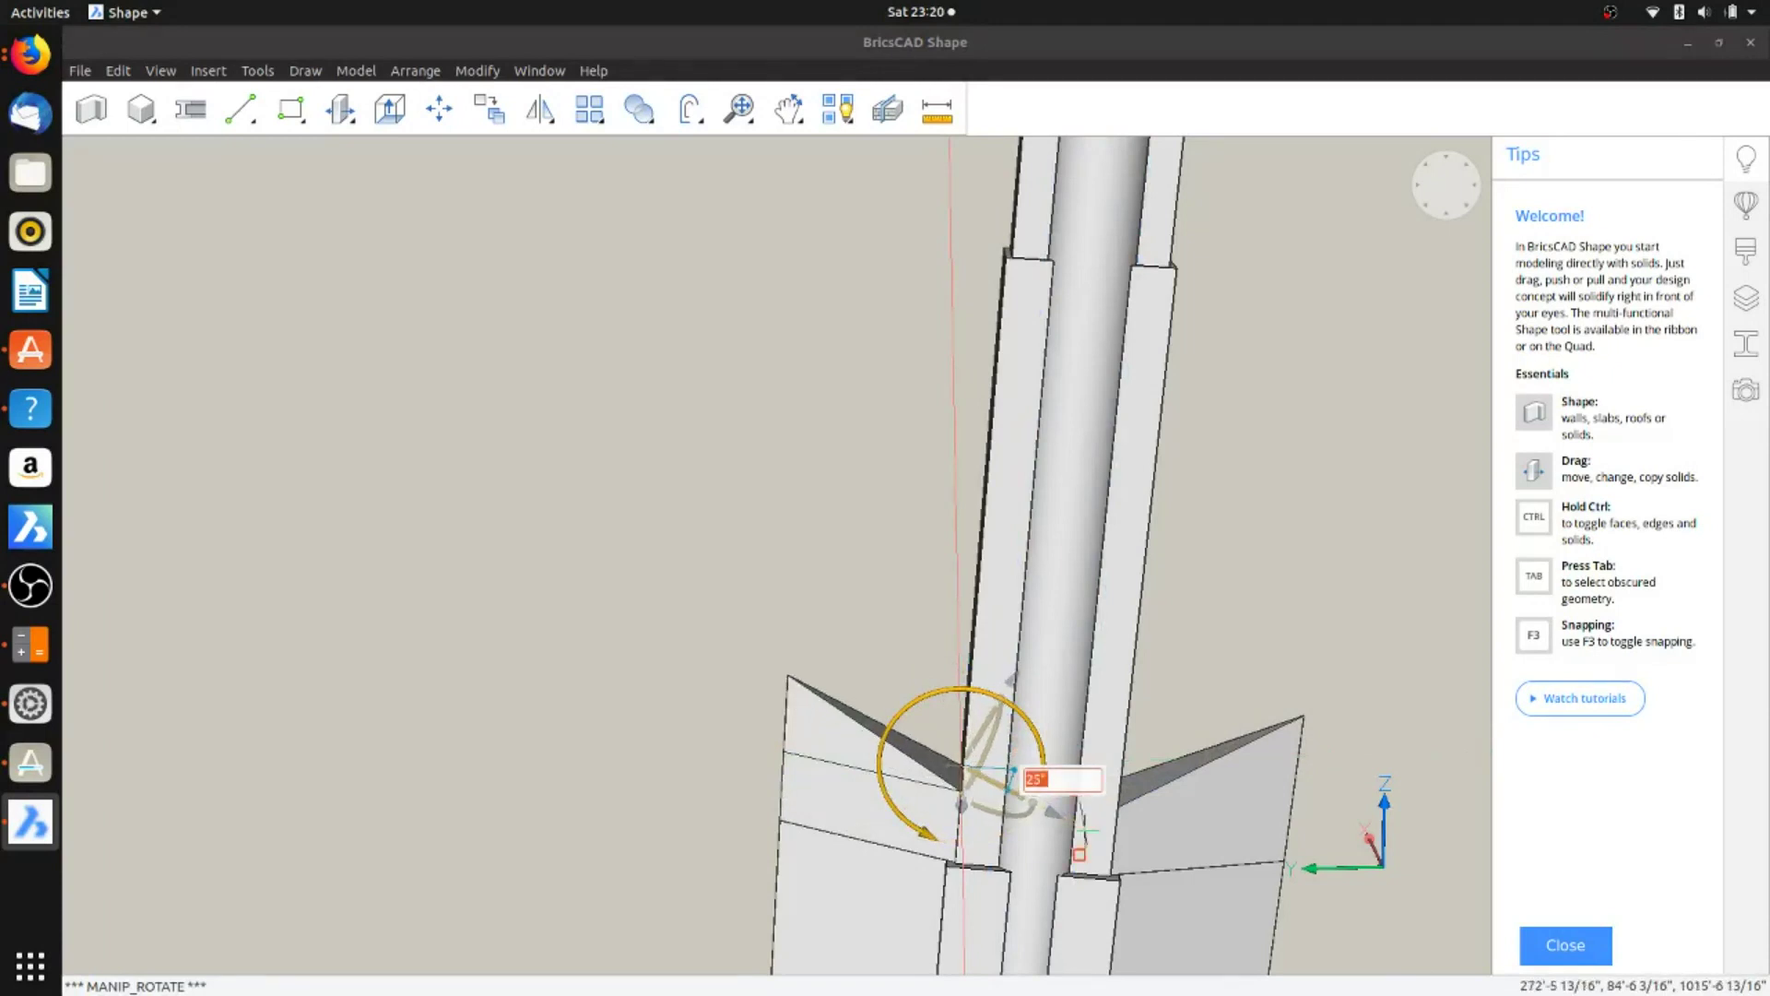
pyautogui.write('25')
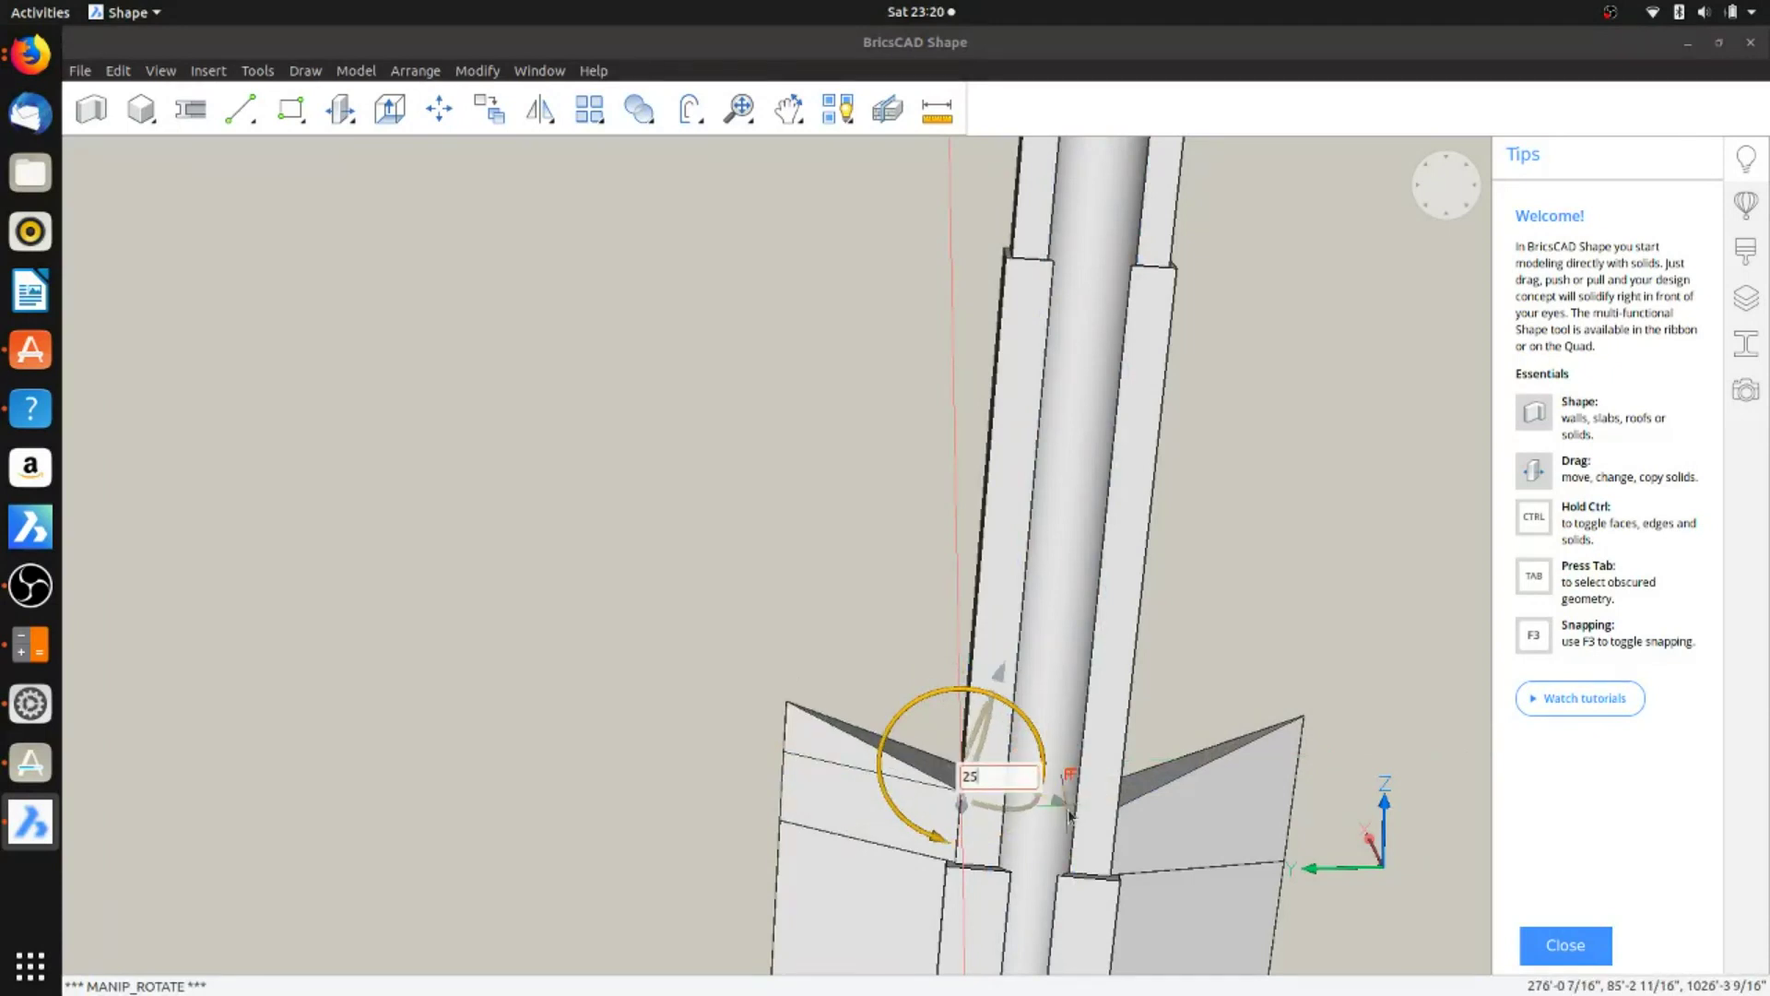
pyautogui.press('Return')
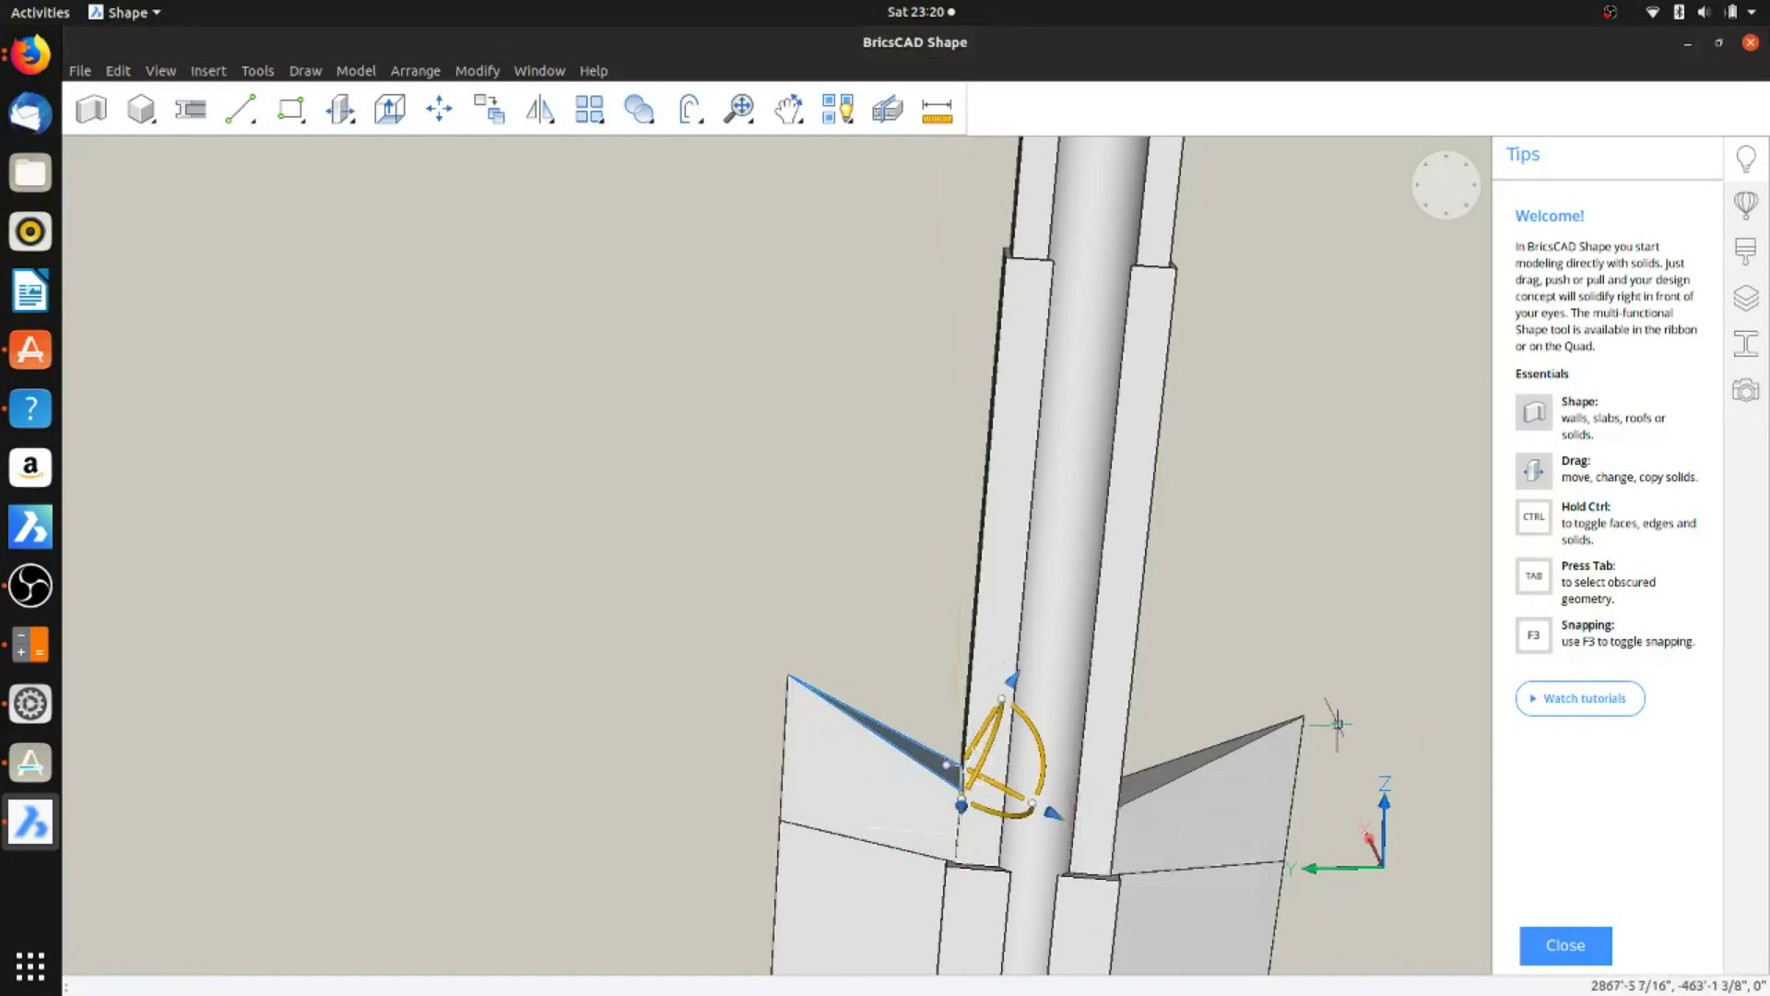
pyautogui.keyDown('shift'); pyautogui.moveTo(1218, 799); pyautogui.dragTo(1153, 839, button='middle'); pyautogui.keyUp('shift')
pyautogui.press('Escape')
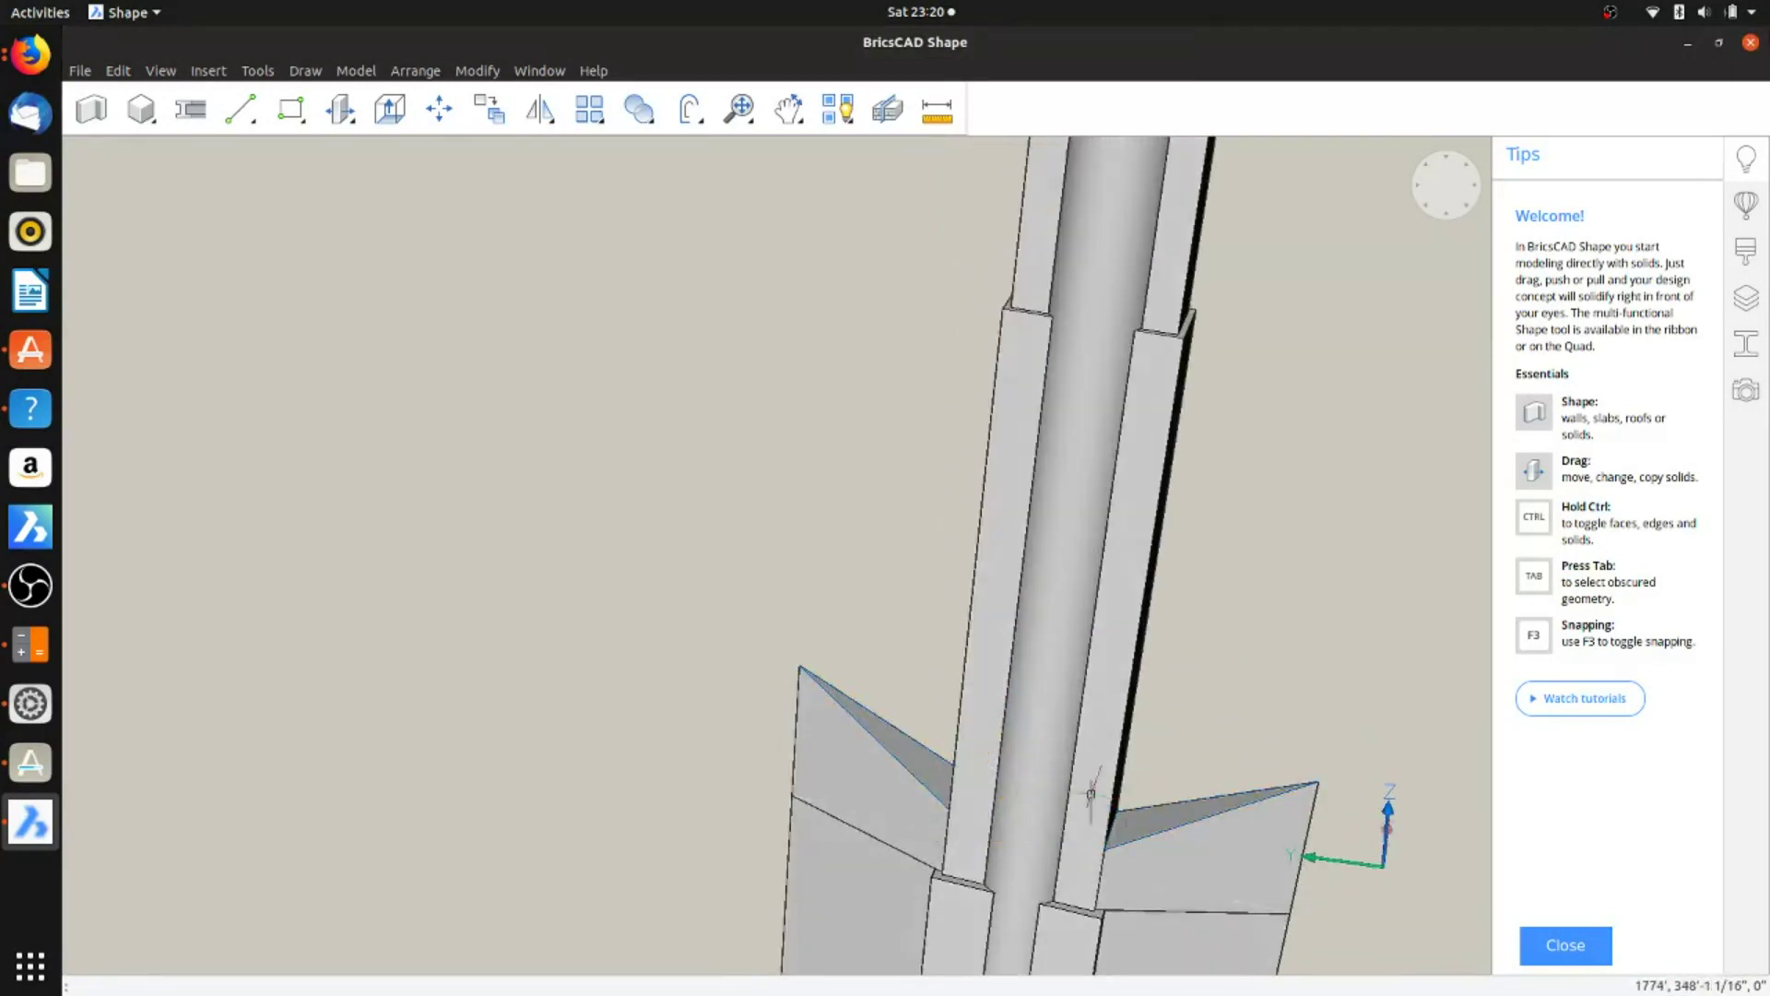
# Step: Extrude the sloped top faces of both wedges upward and inward toward the spire
pyautogui.moveTo(918, 767)
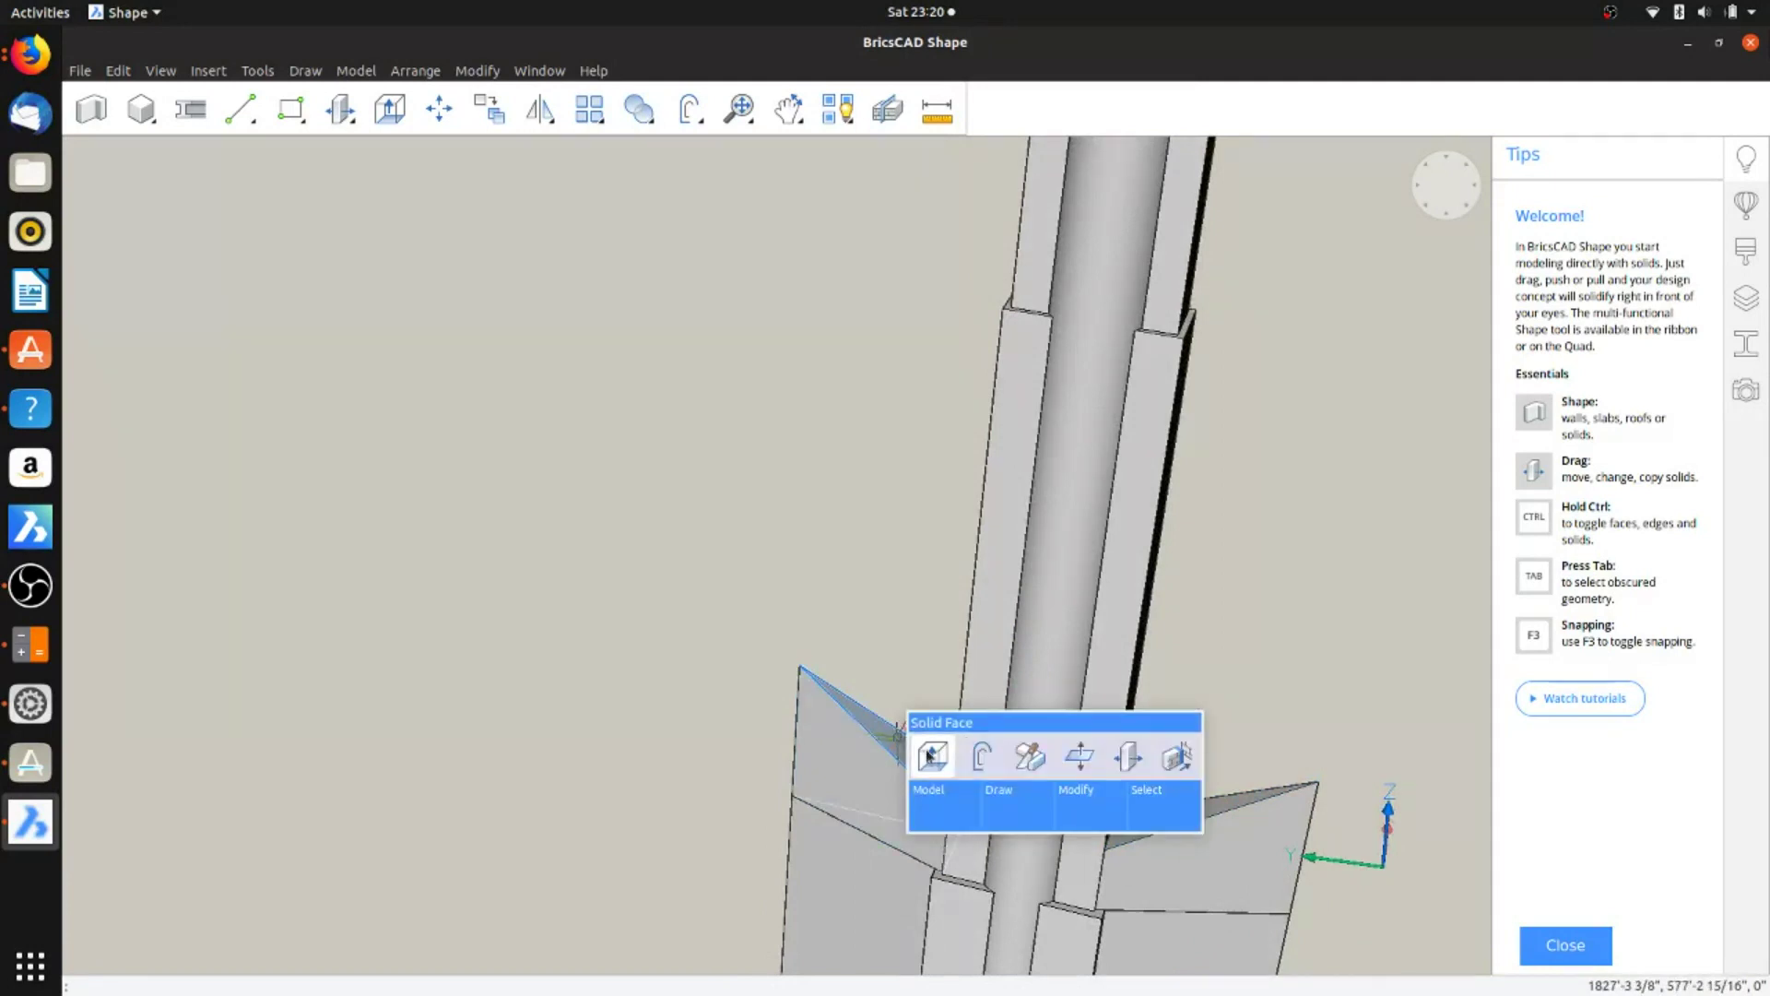
pyautogui.click(933, 756)
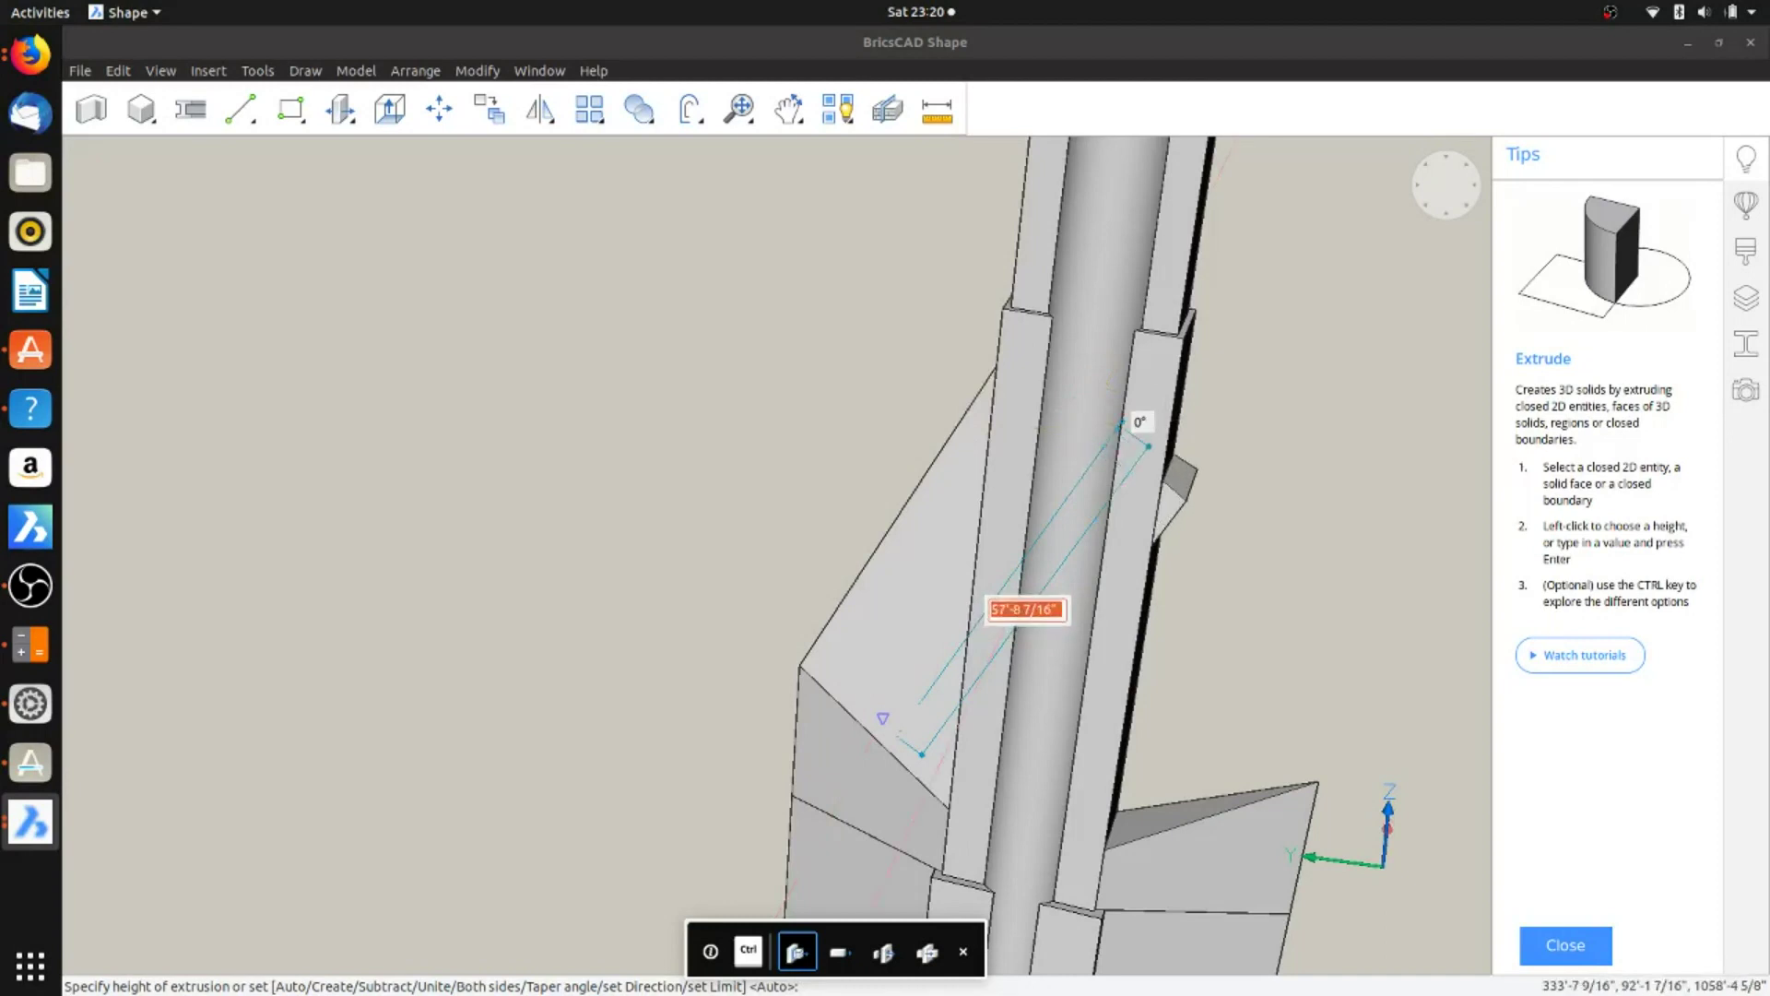
pyautogui.press('Escape')
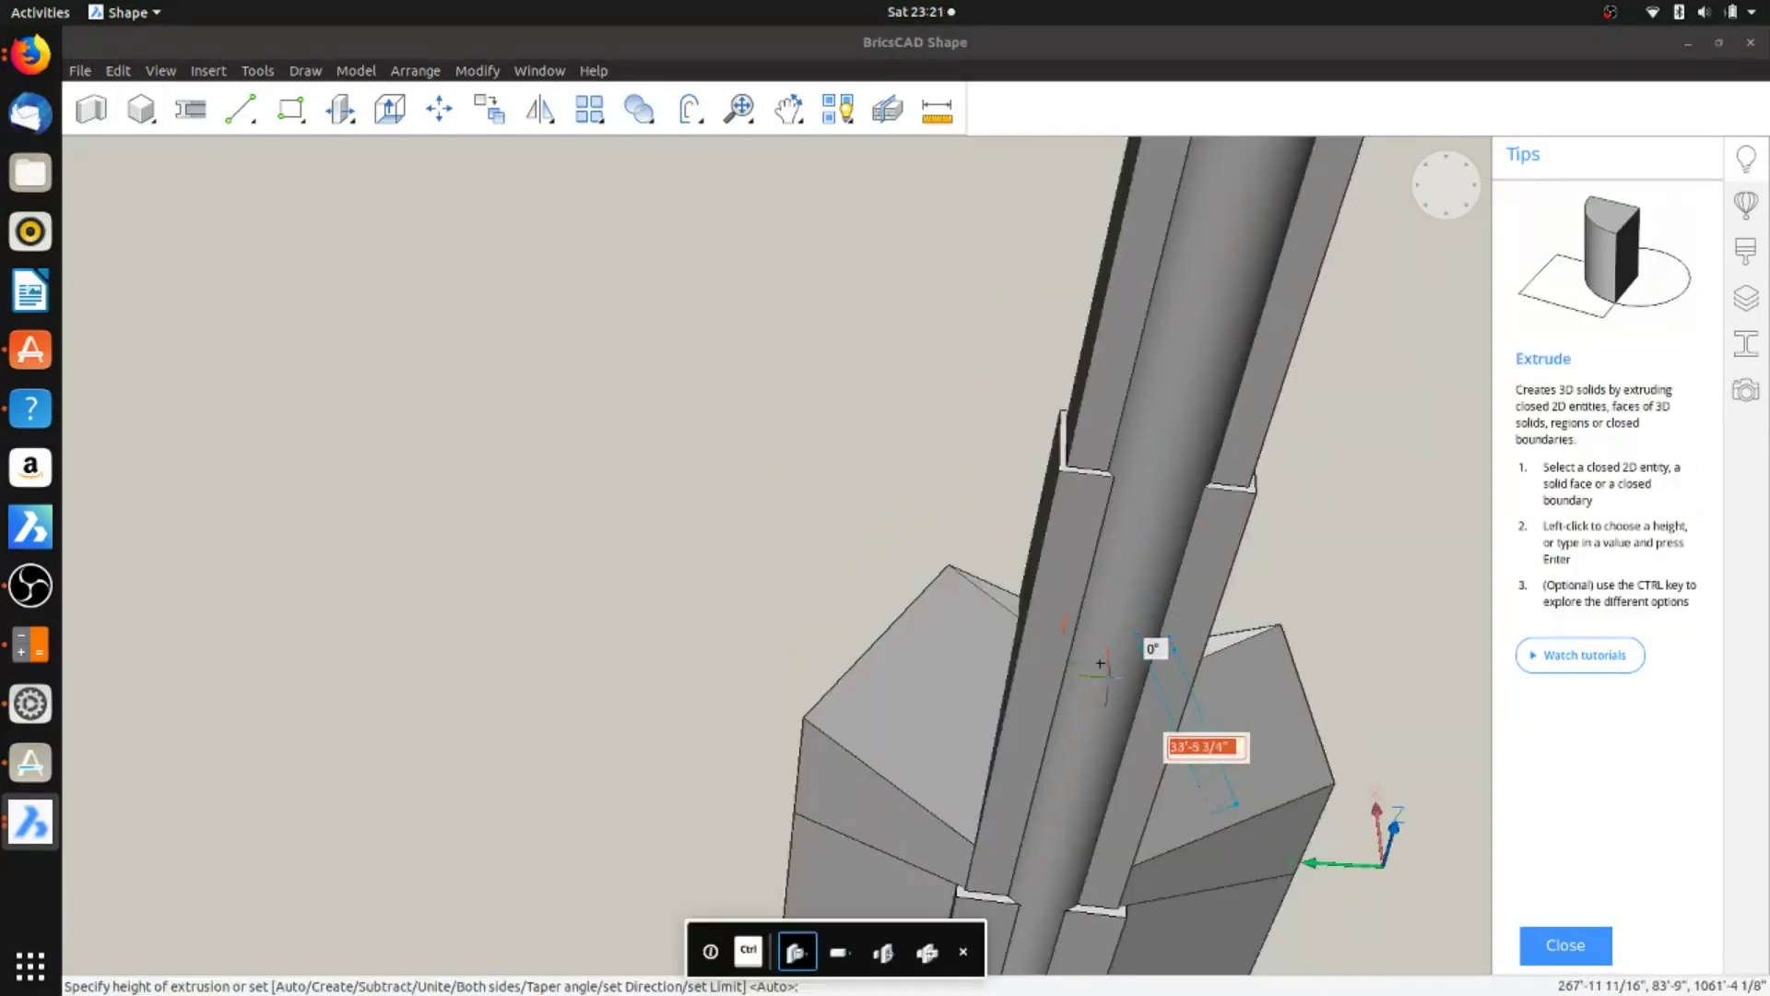
pyautogui.press('Escape')
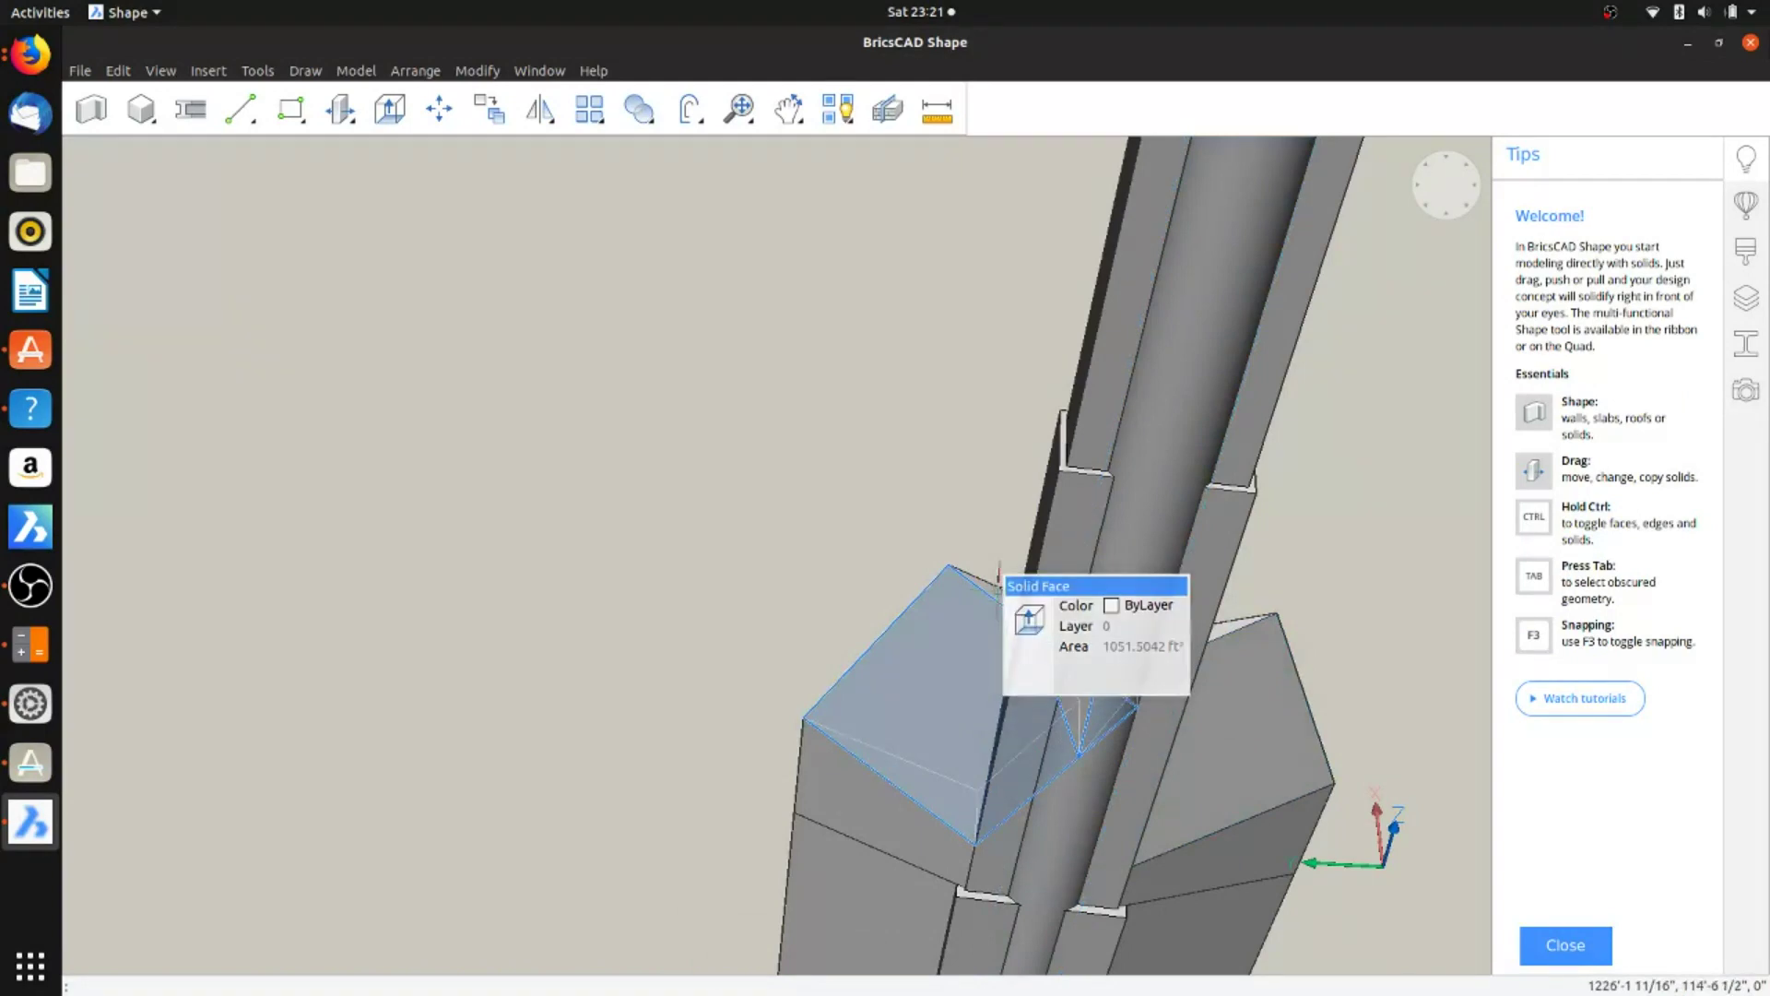
# Step: Extrude the upper end face of one wedge's sloped extension further up toward the spire
pyautogui.click(1043, 620)
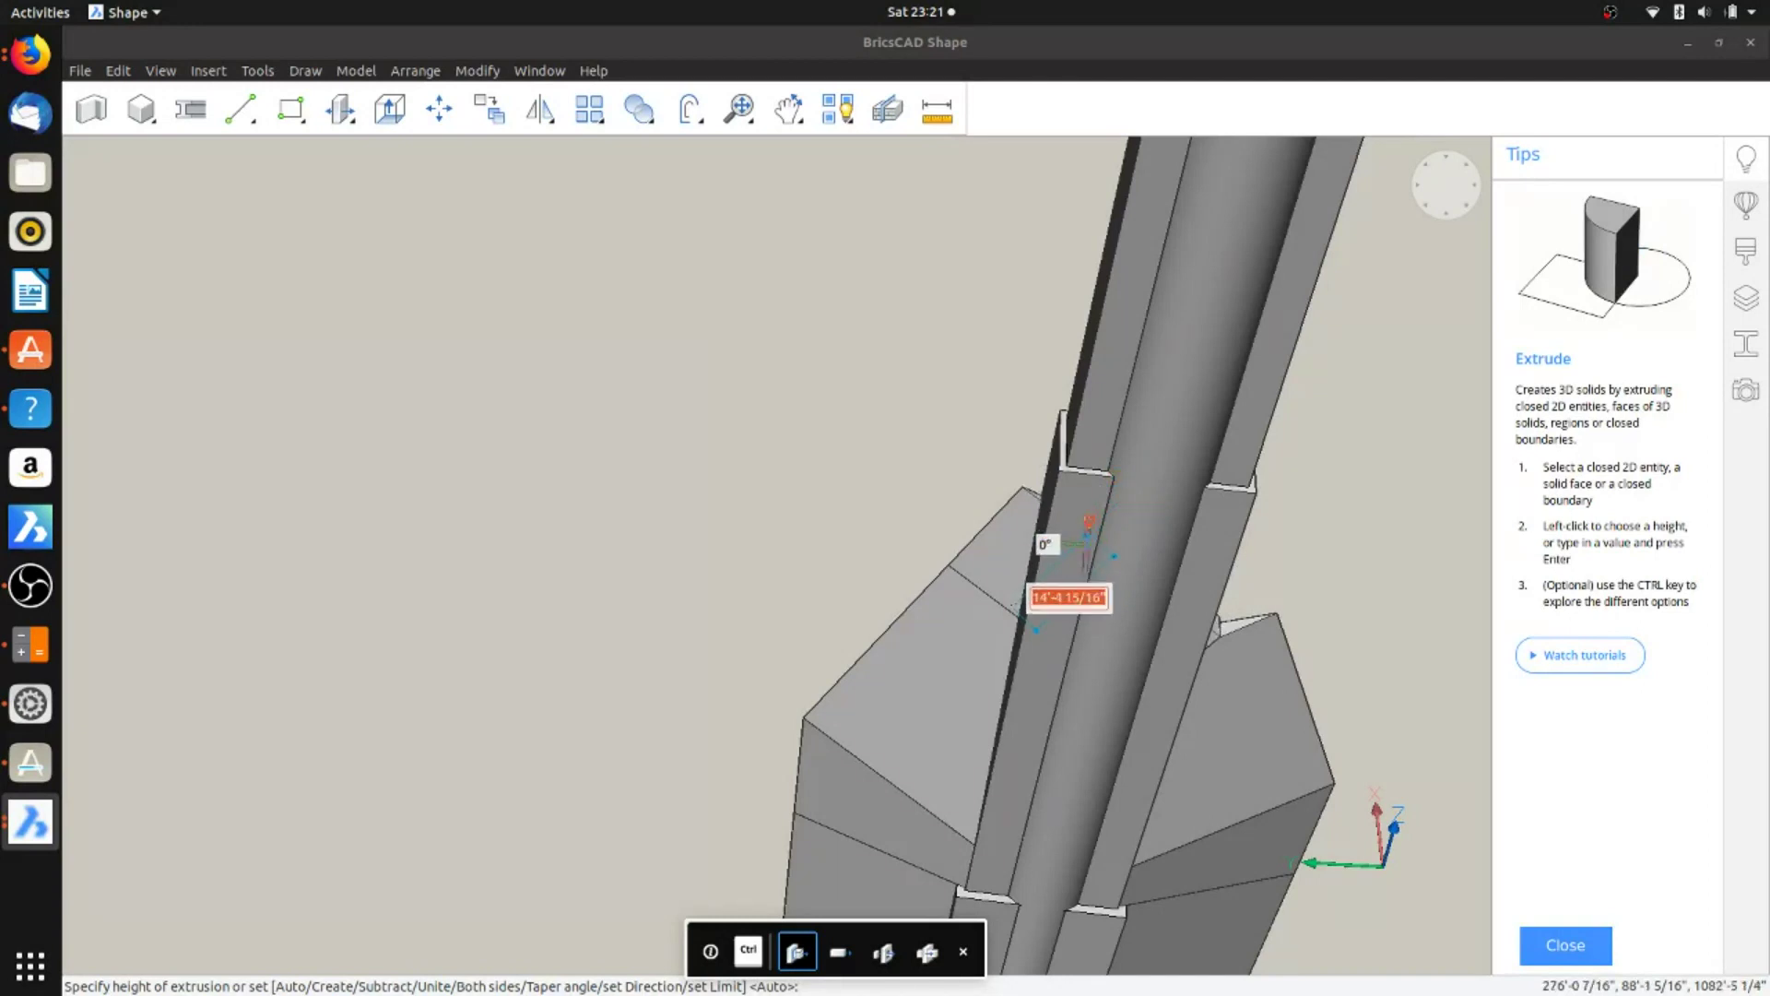
pyautogui.press('Escape')
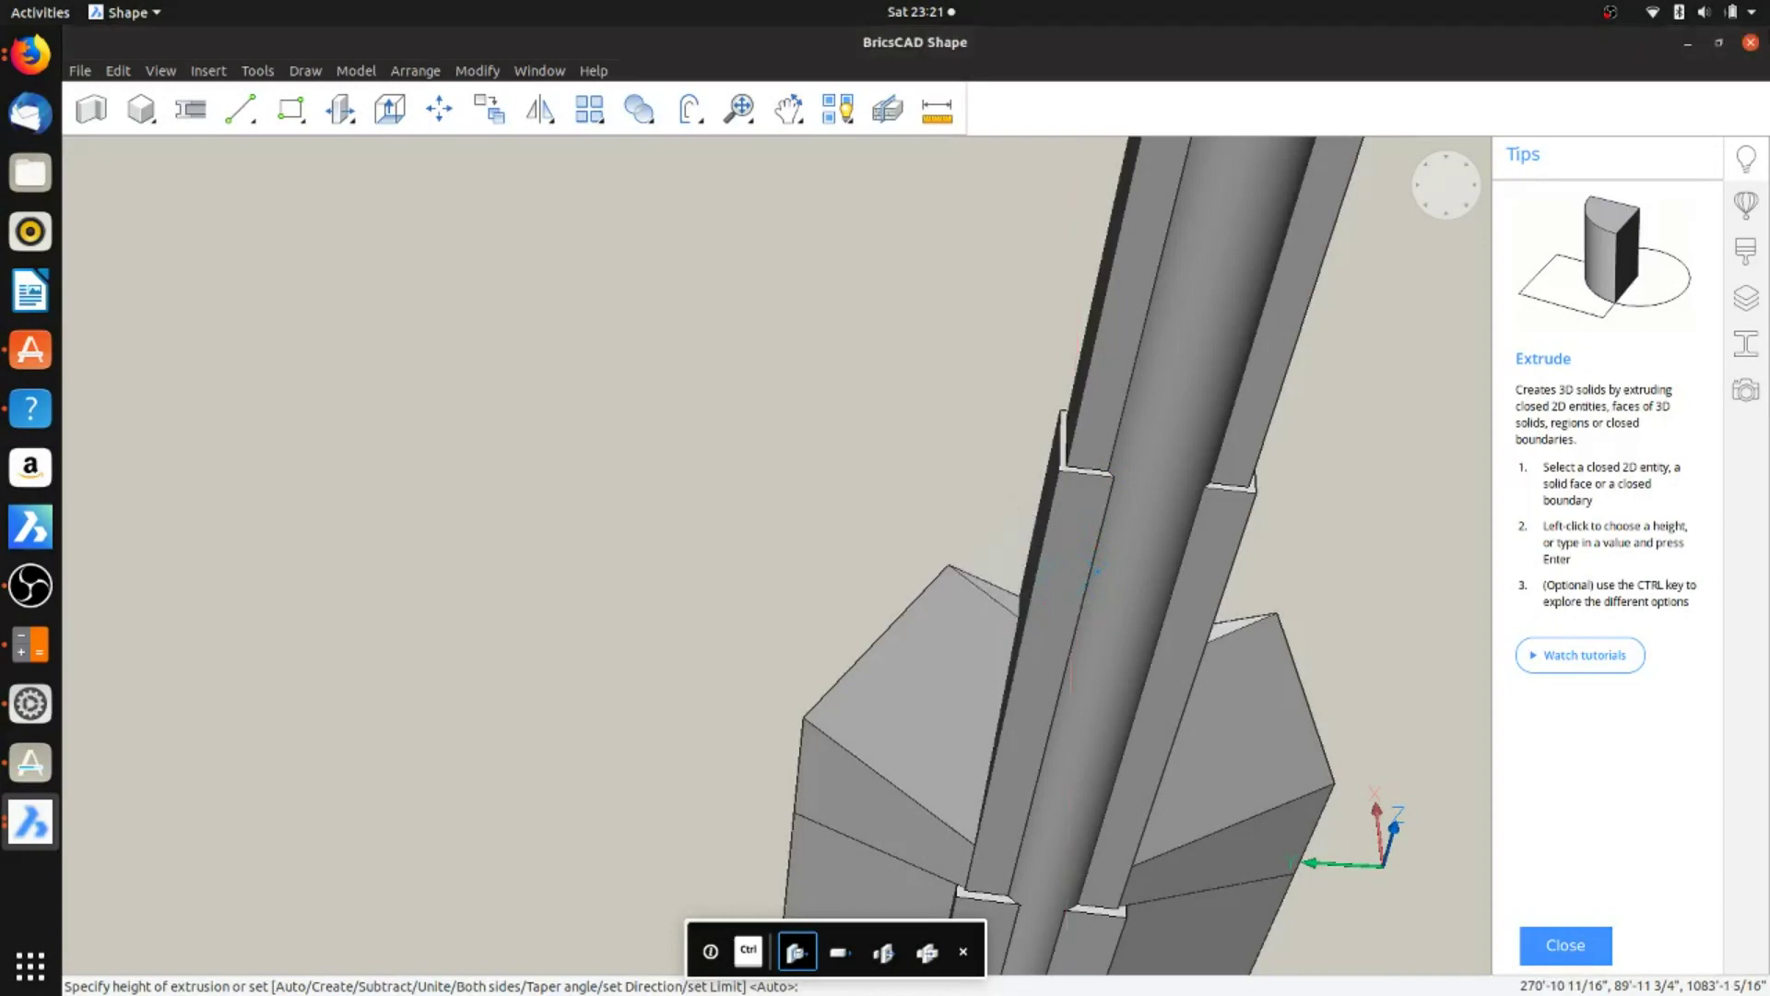
pyautogui.scroll(3, 1265, 599)
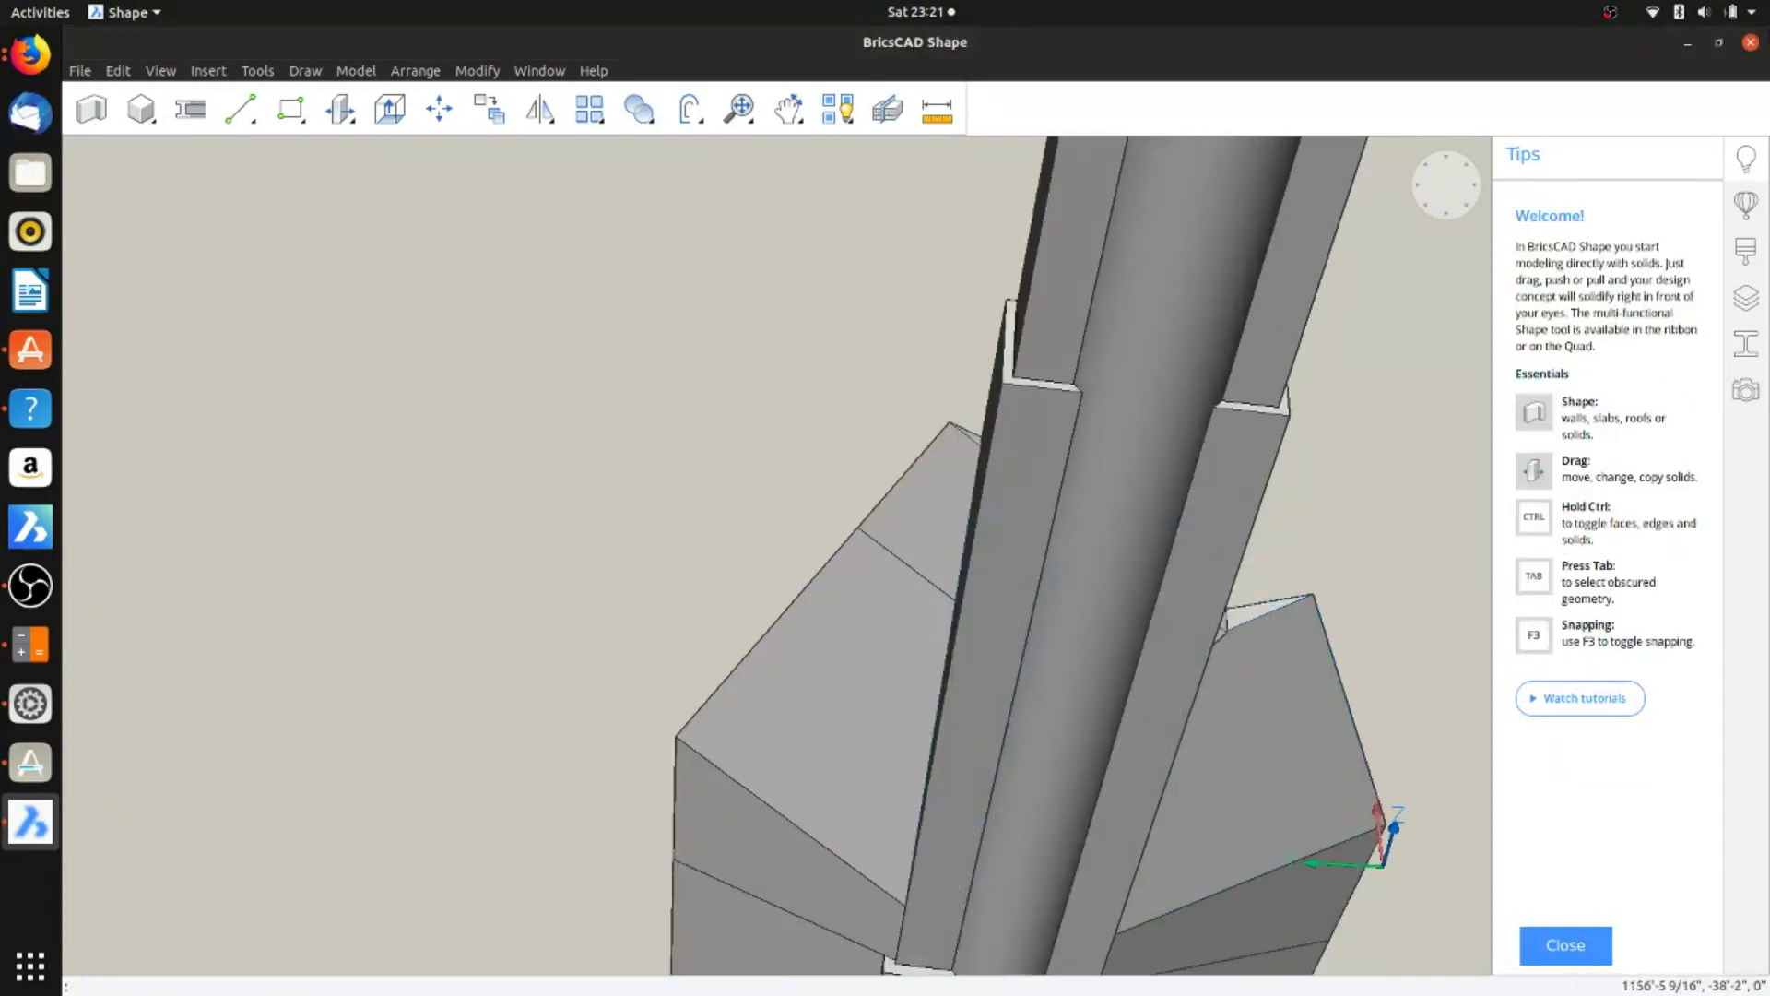
pyautogui.moveTo(1266, 598)
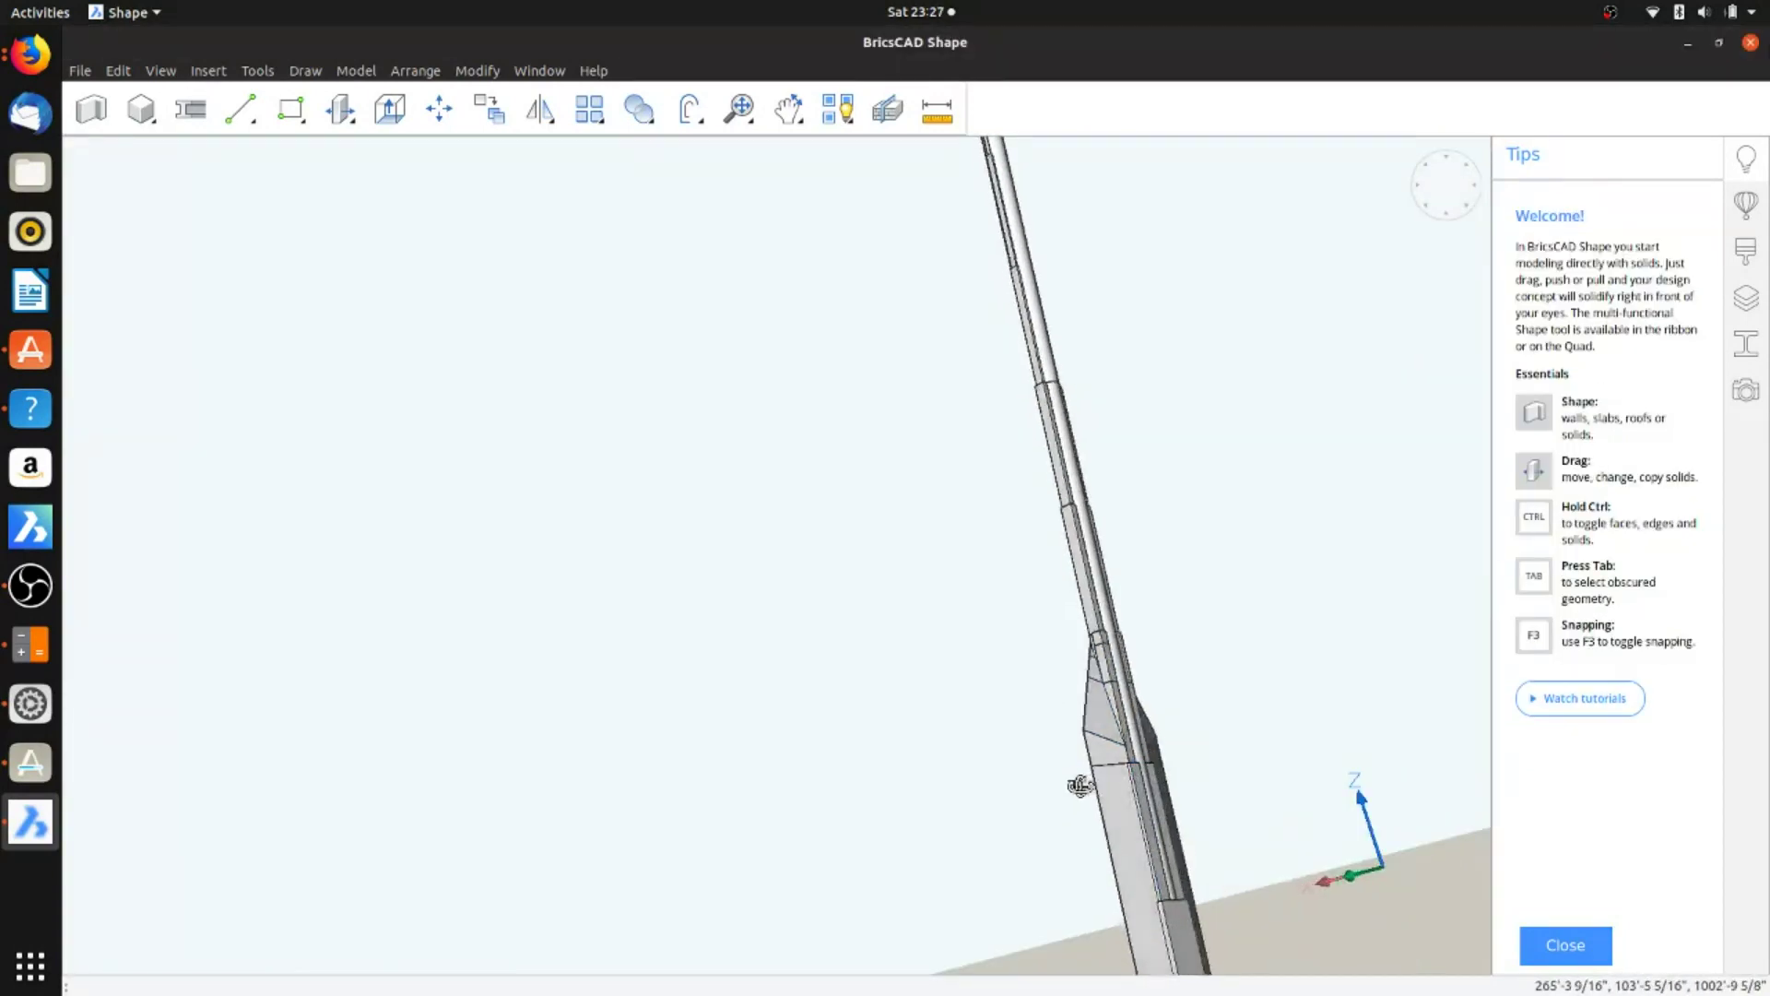
# Step: Create a cylinder of radius 350 centred on the outer corner of a lower tier's ledge, running 5000 down to the base
pyautogui.keyDown('shift'); pyautogui.moveTo(1081, 785); pyautogui.dragTo(1037, 804, button='middle'); pyautogui.keyUp('shift')
pyautogui.keyDown('shift'); pyautogui.moveTo(1167, 858); pyautogui.dragTo(1106, 698, button='middle'); pyautogui.keyUp('shift')
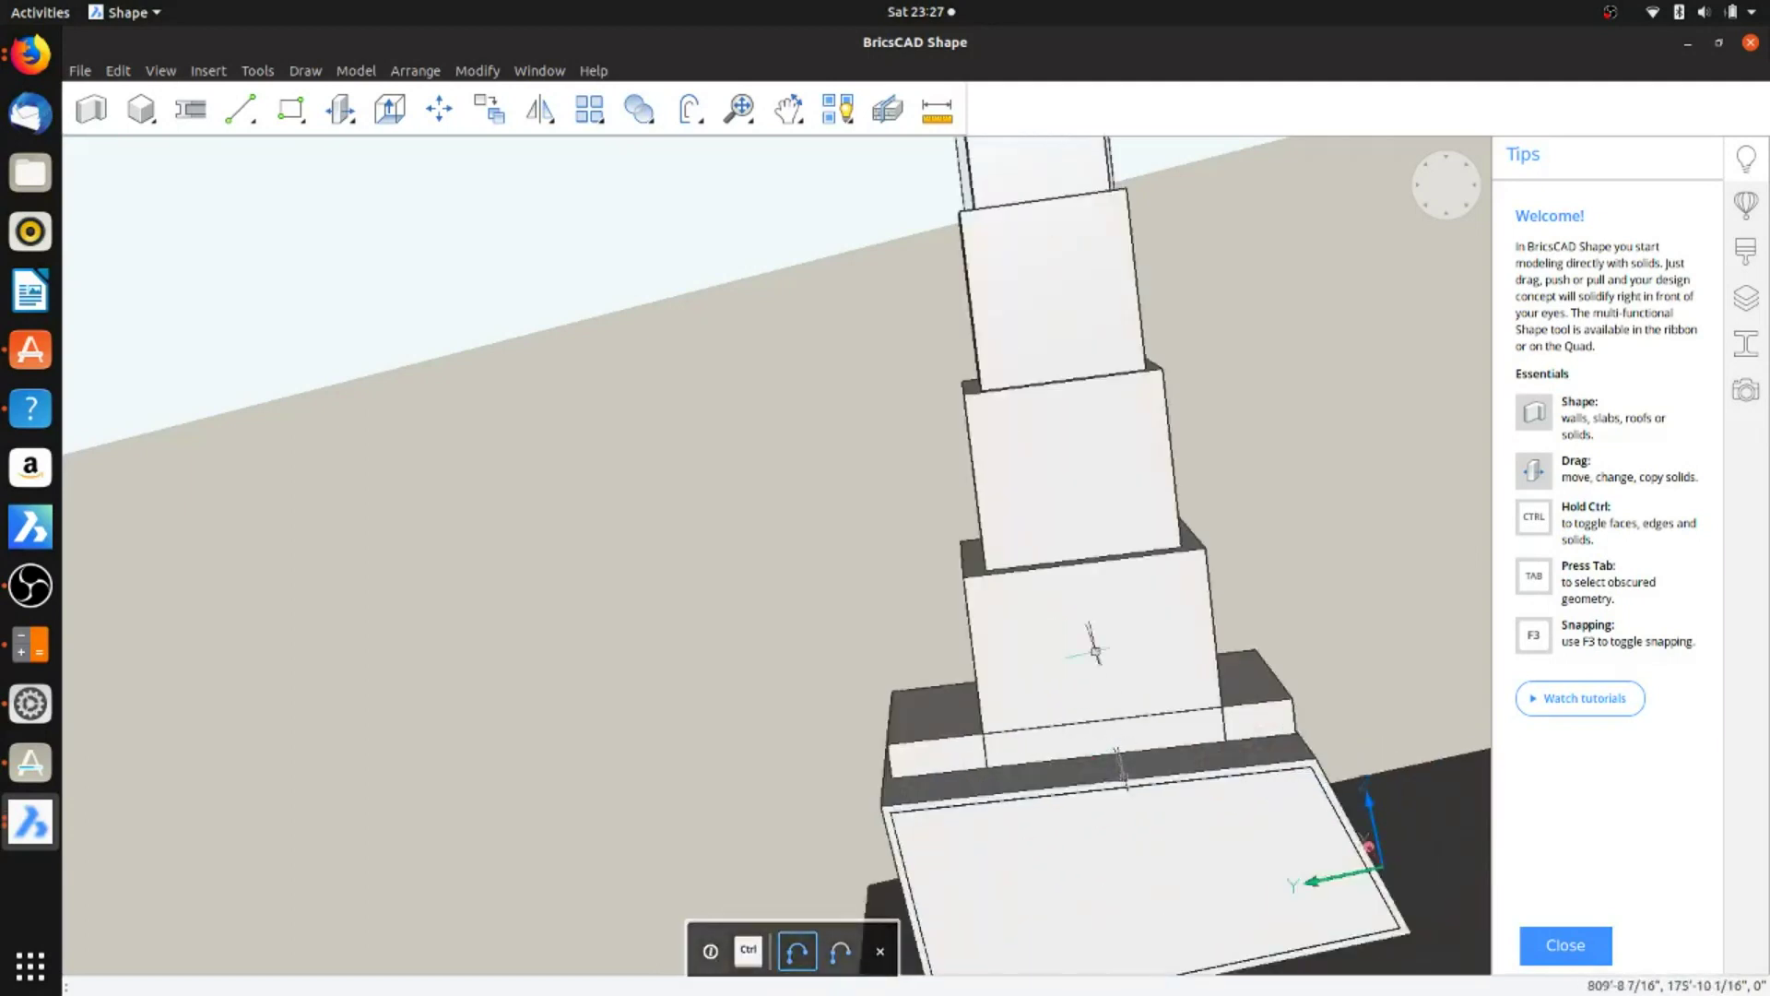
pyautogui.scroll(-5, 1125, 719)
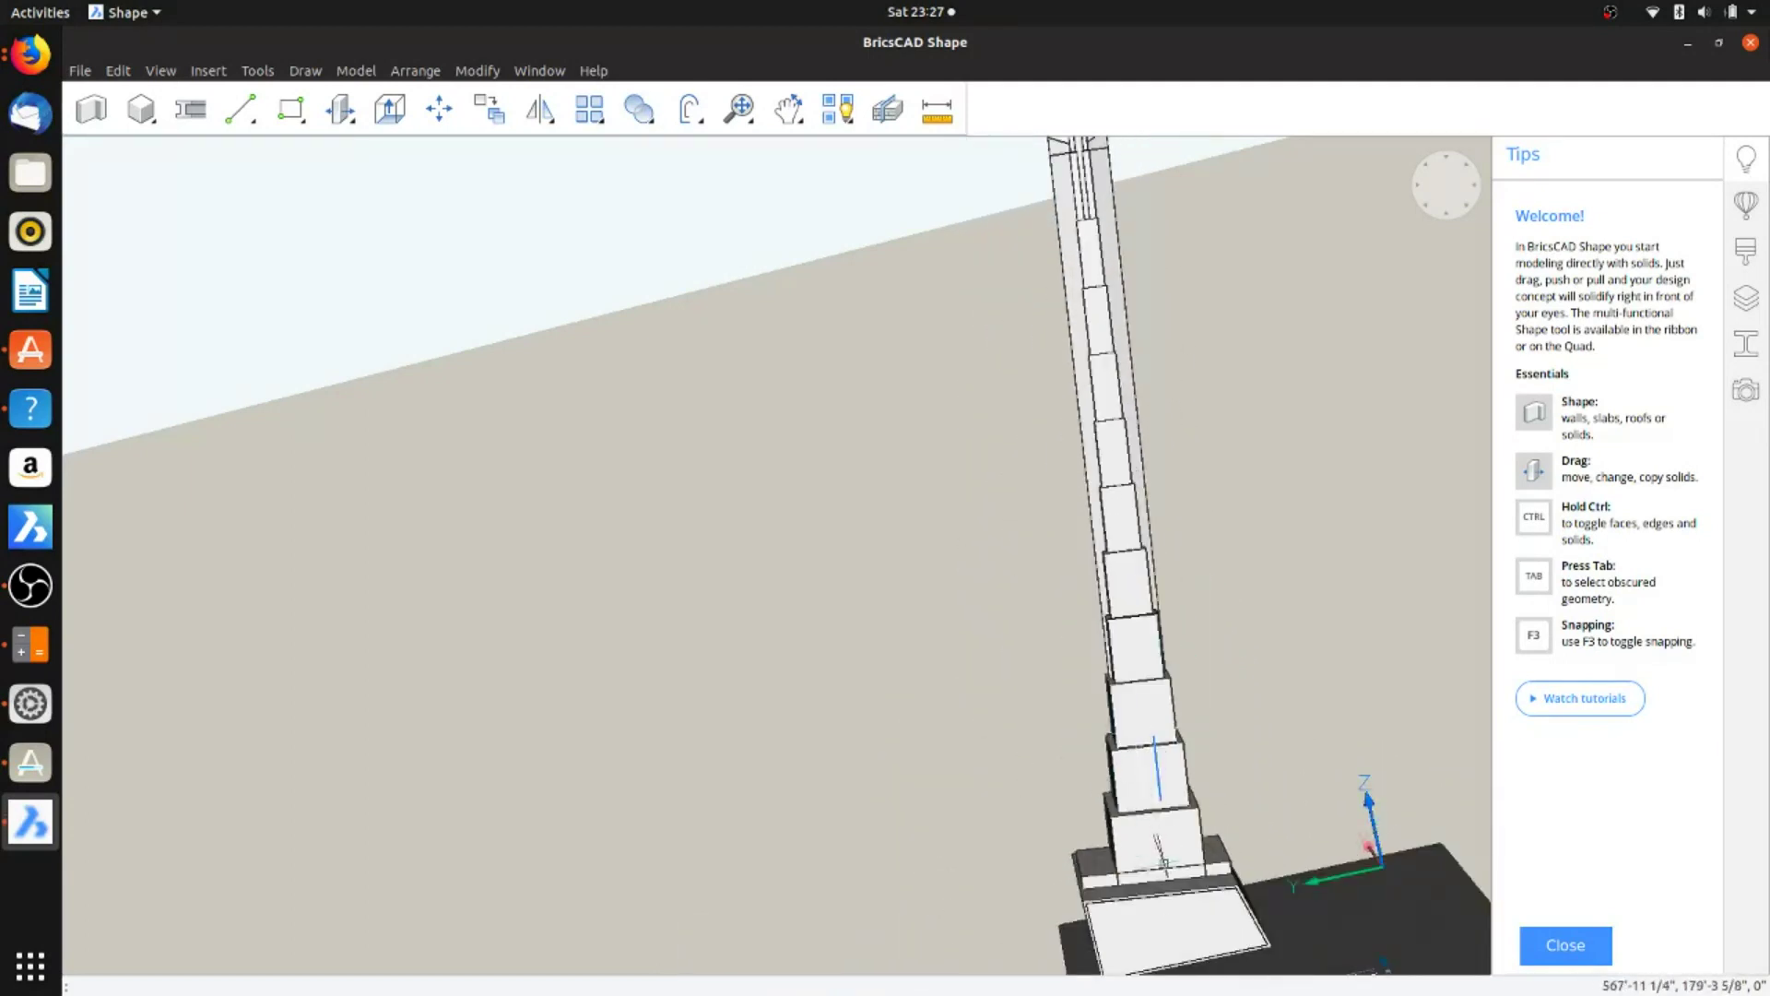
pyautogui.scroll(8, 1163, 862)
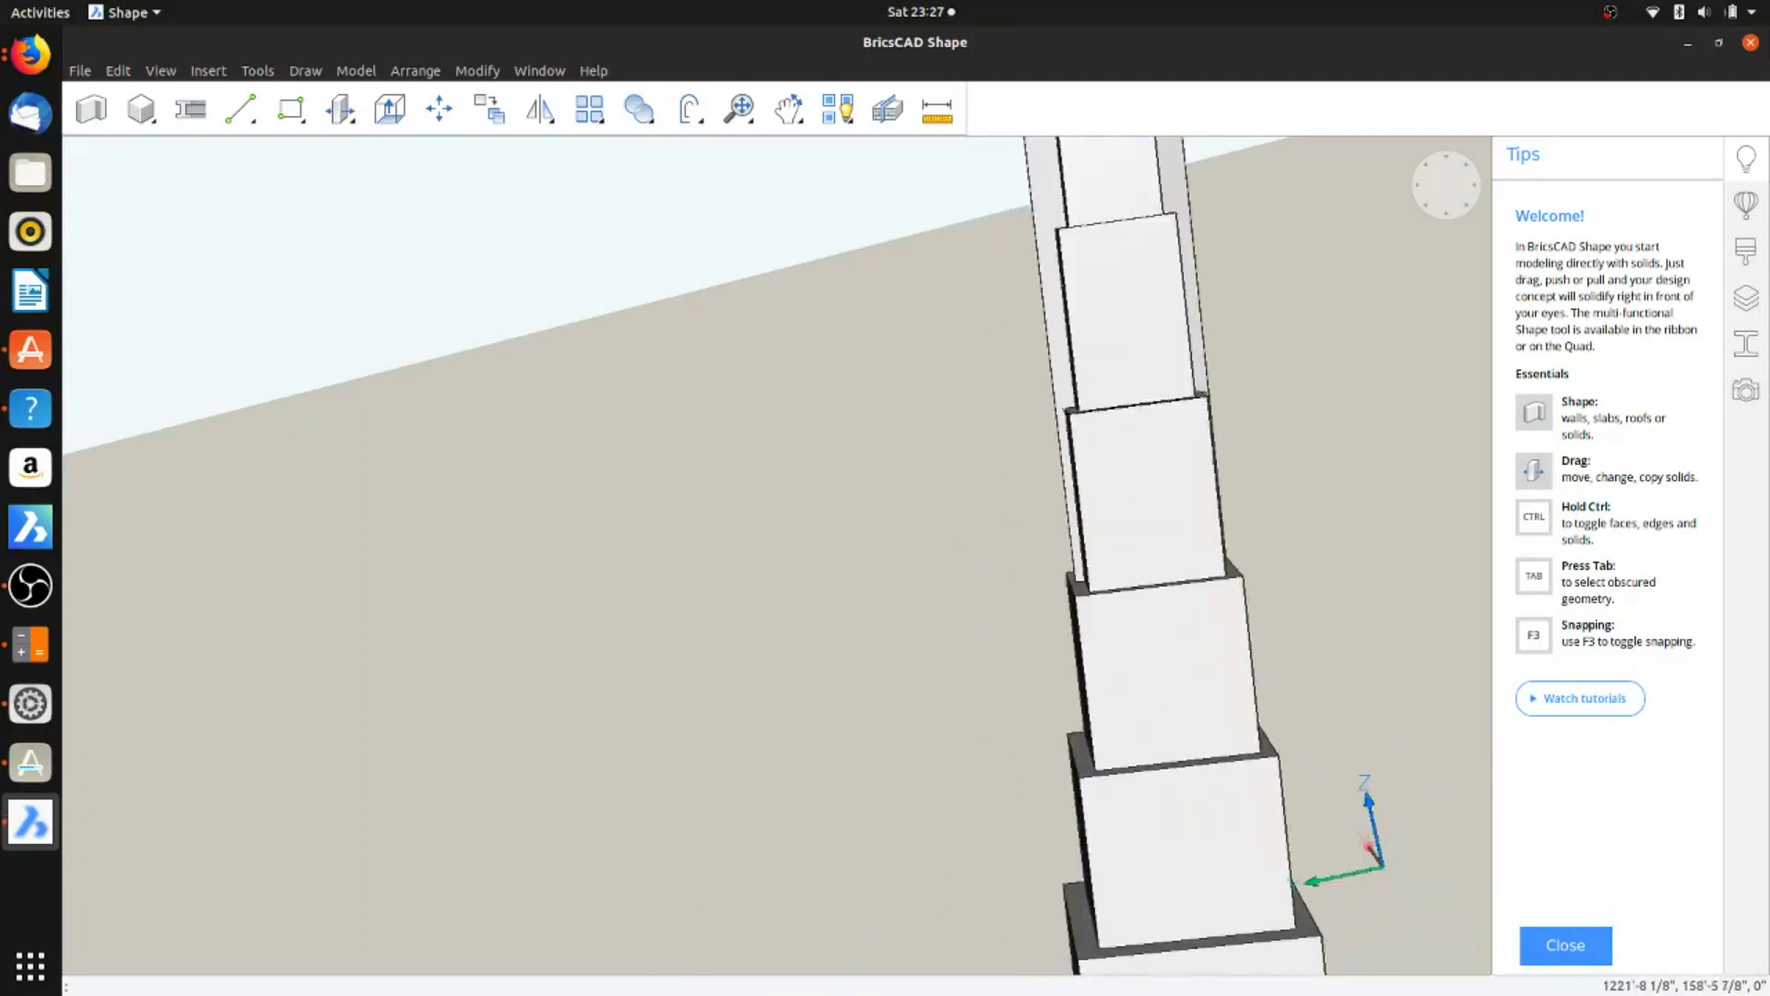
pyautogui.scroll(4, 1134, 738)
pyautogui.scroll(5, 1114, 632)
pyautogui.moveTo(1170, 705); pyautogui.dragTo(830, 482, button='middle')
pyautogui.scroll(-5, 1159, 700)
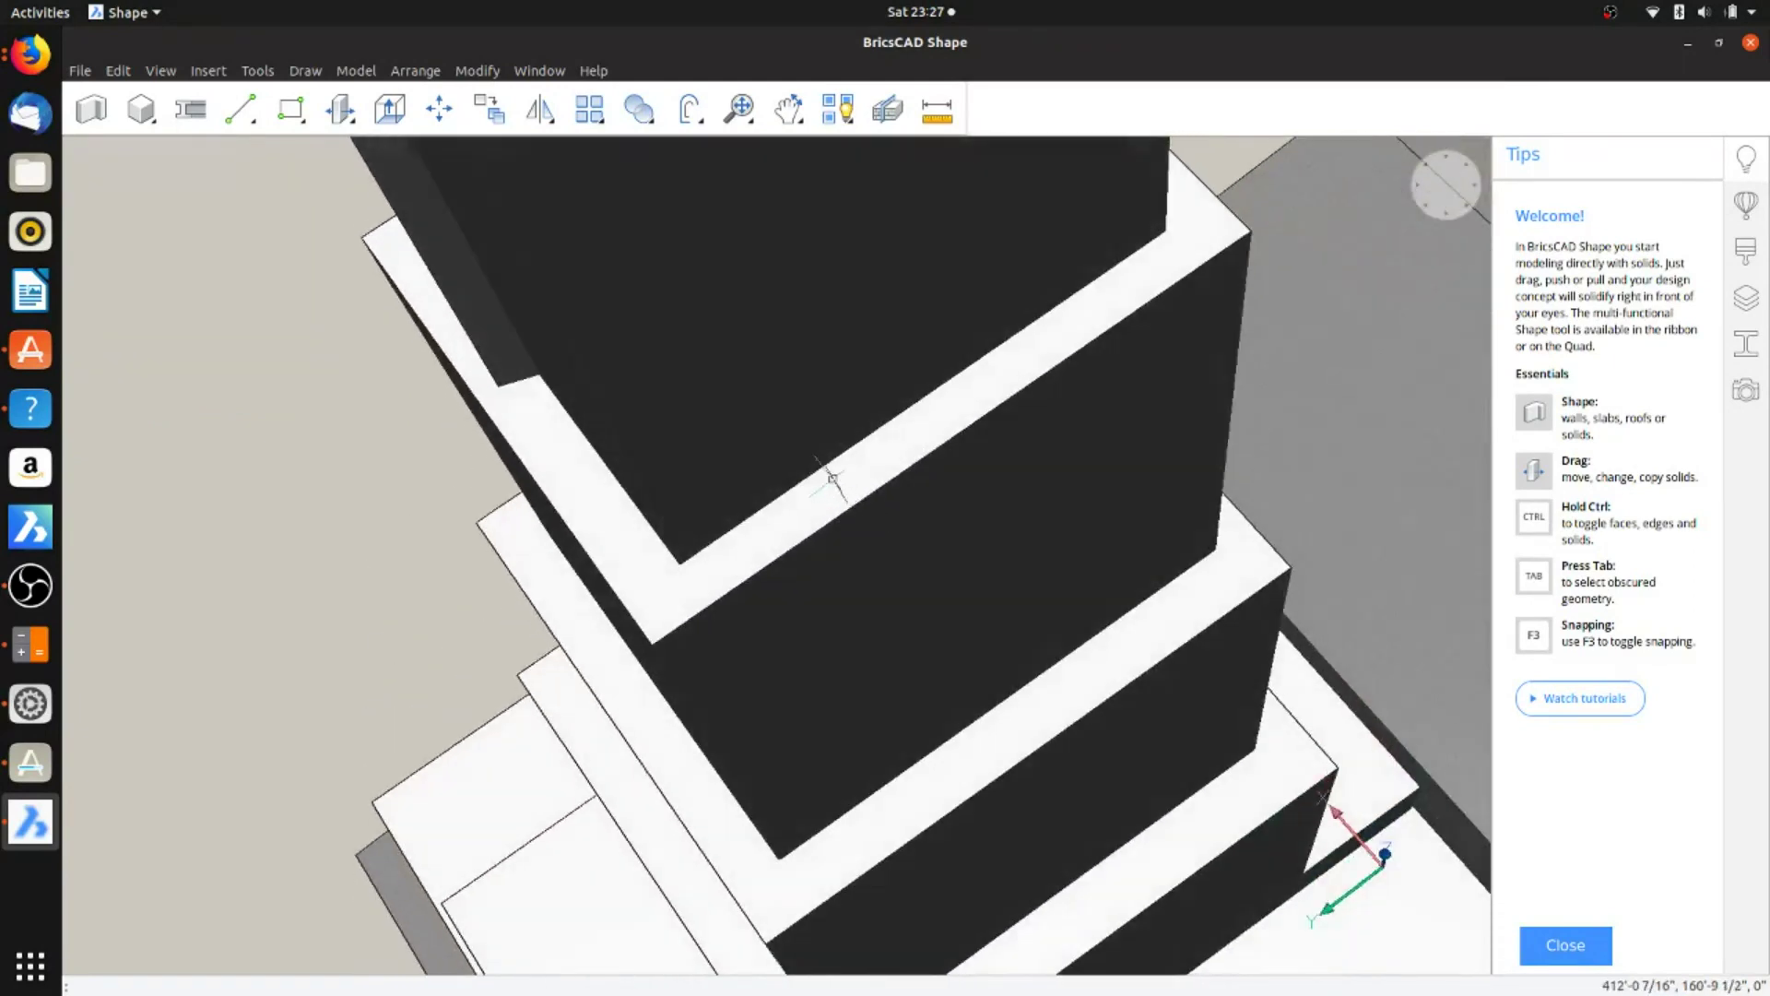
pyautogui.keyDown('shift'); pyautogui.moveTo(849, 552); pyautogui.dragTo(863, 698, button='middle'); pyautogui.keyUp('shift')
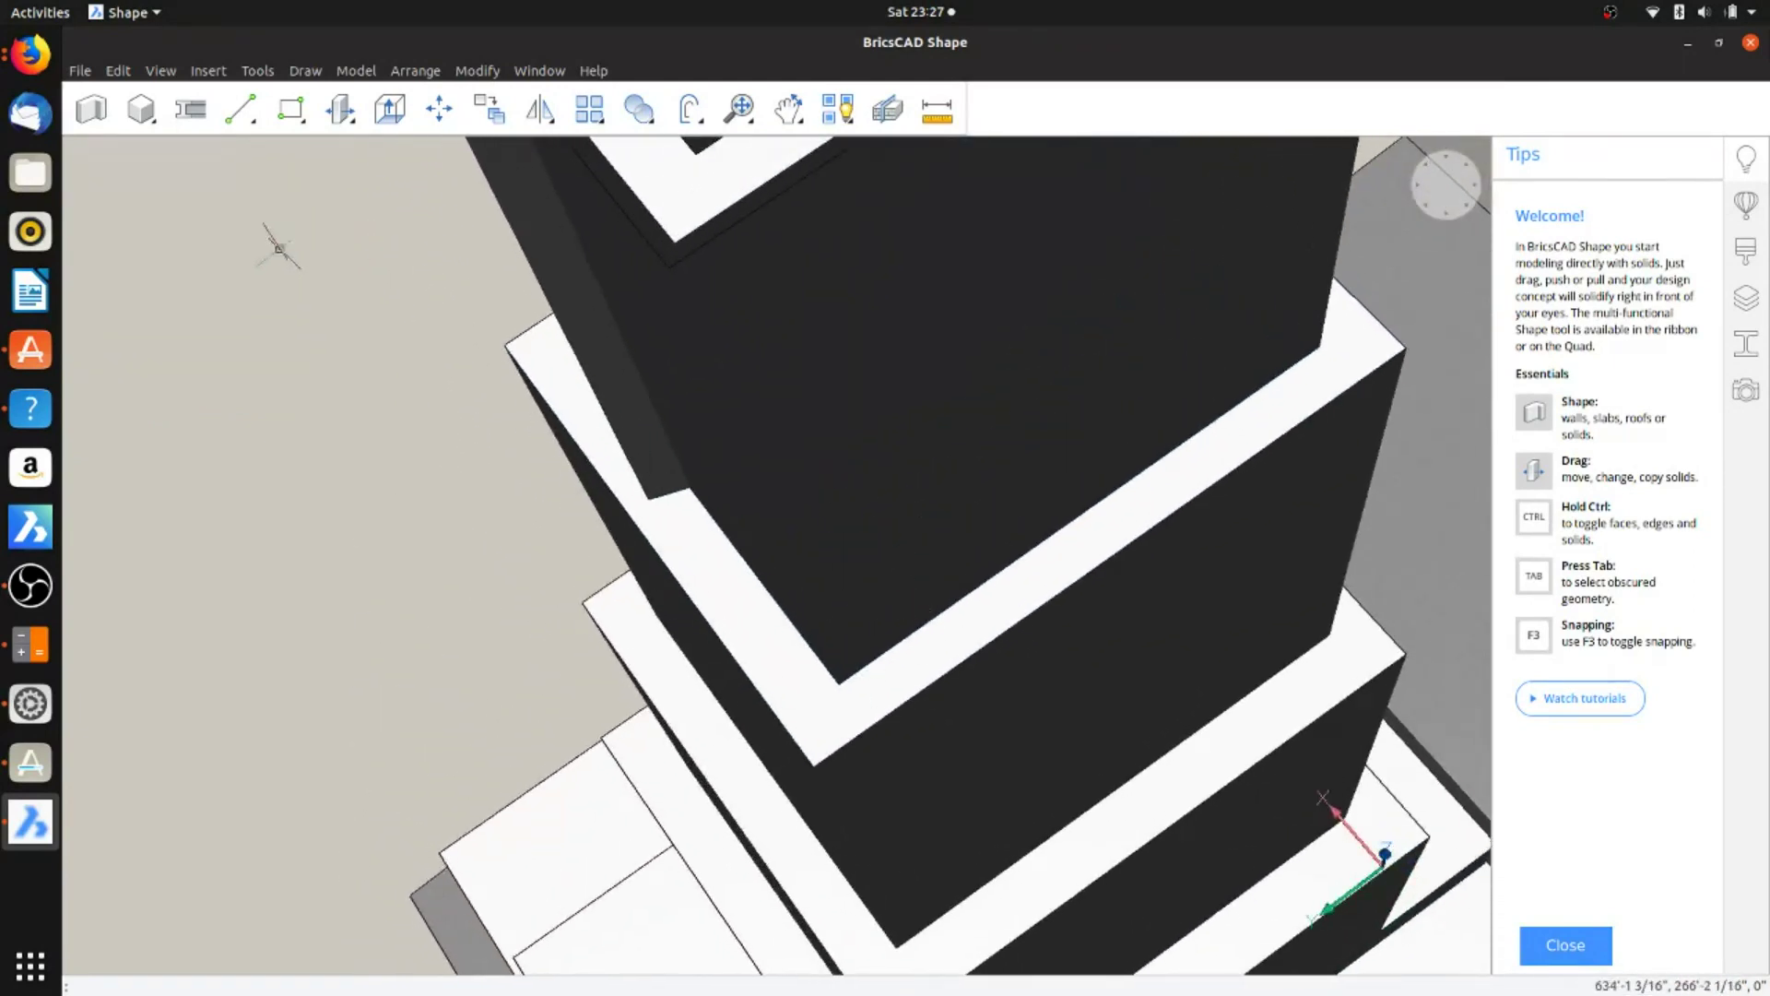
pyautogui.click(142, 108)
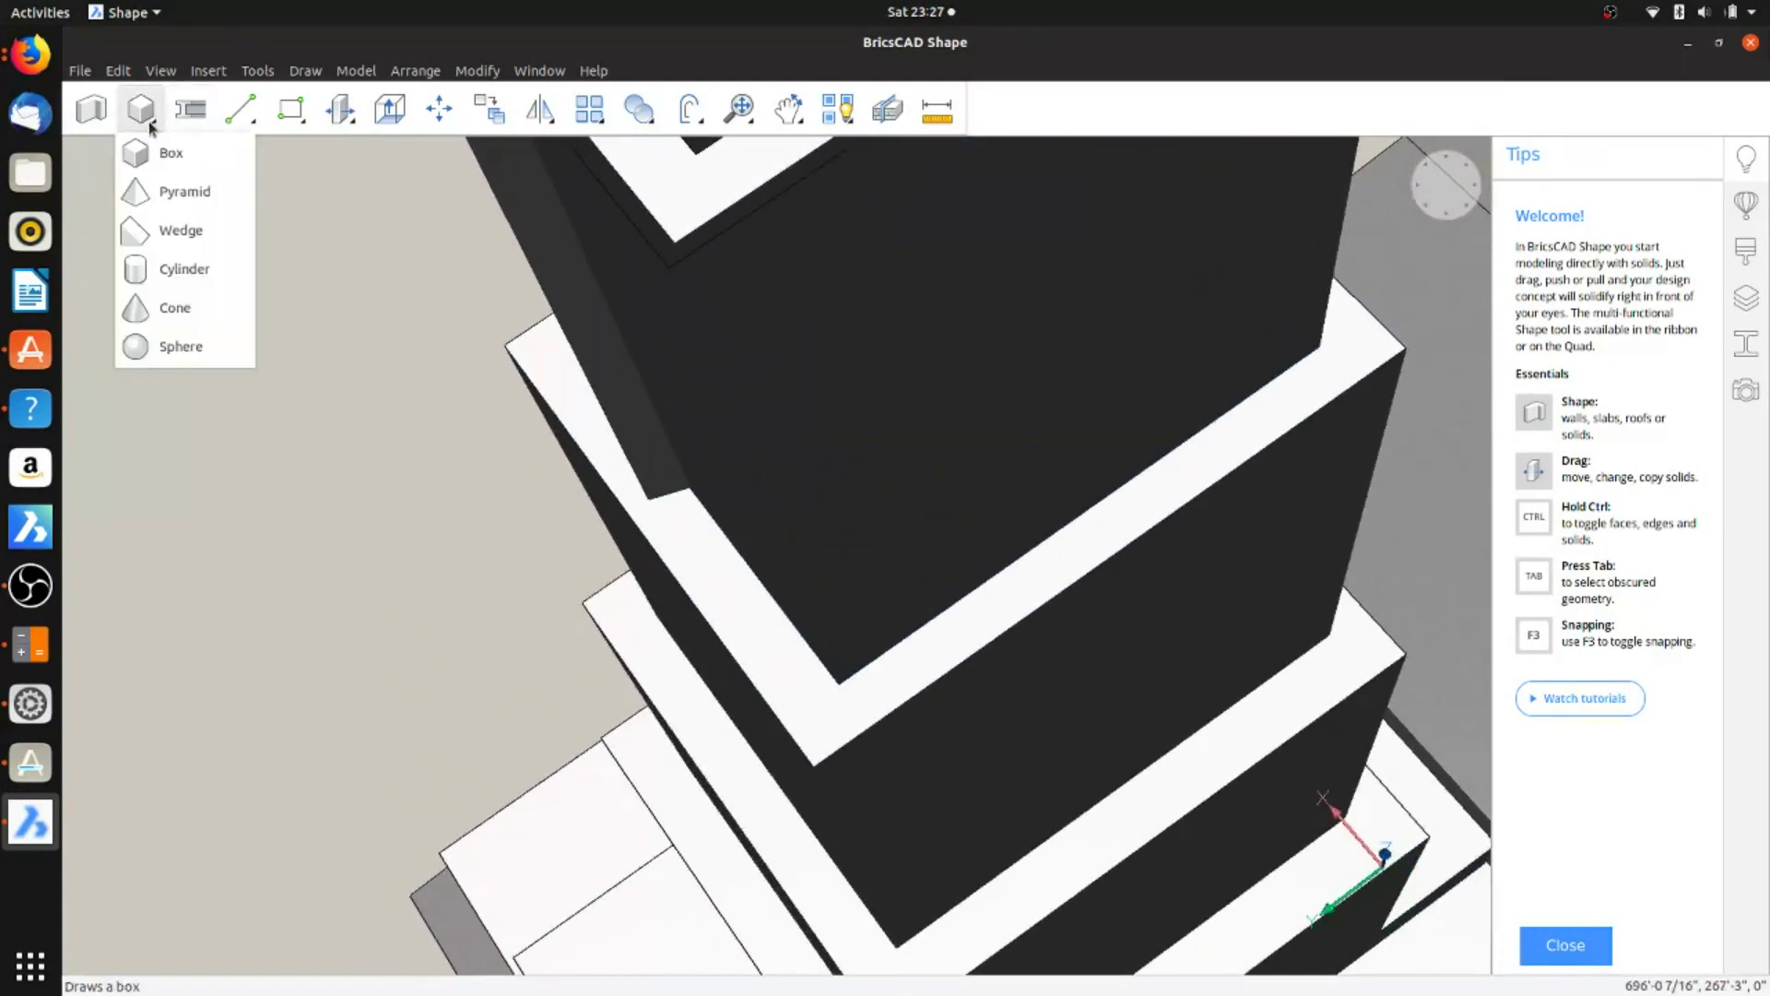
pyautogui.click(175, 270)
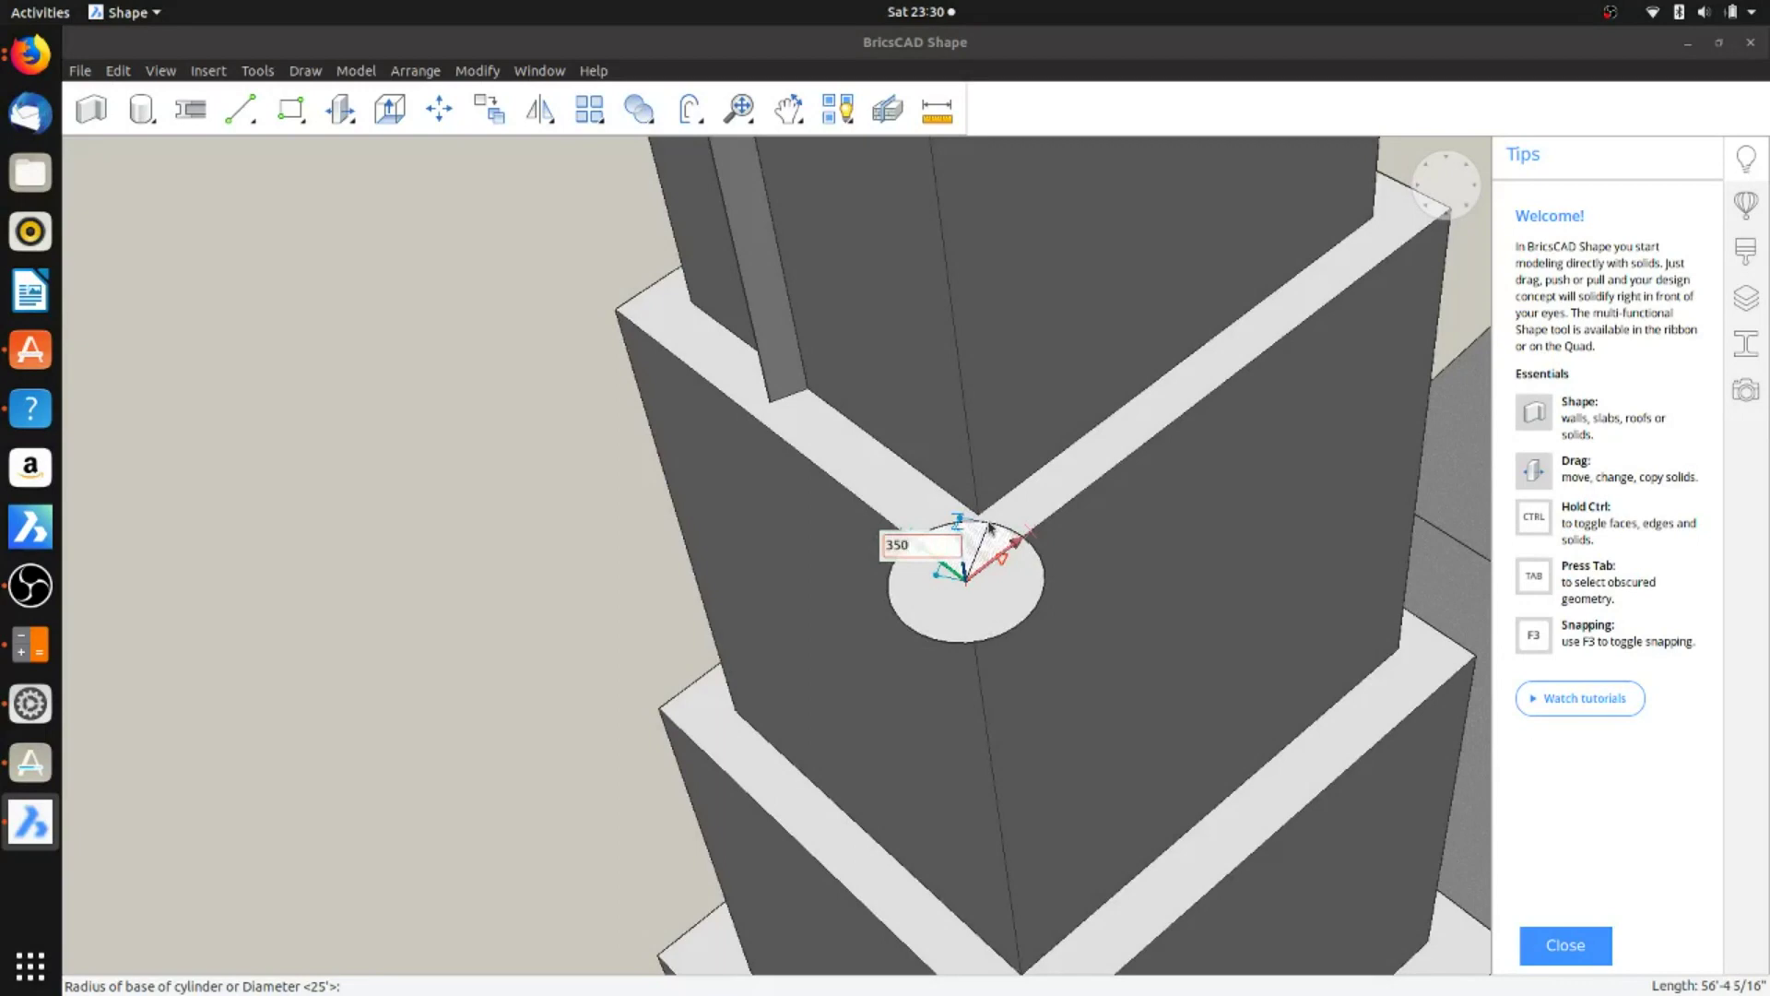
pyautogui.press('Return')
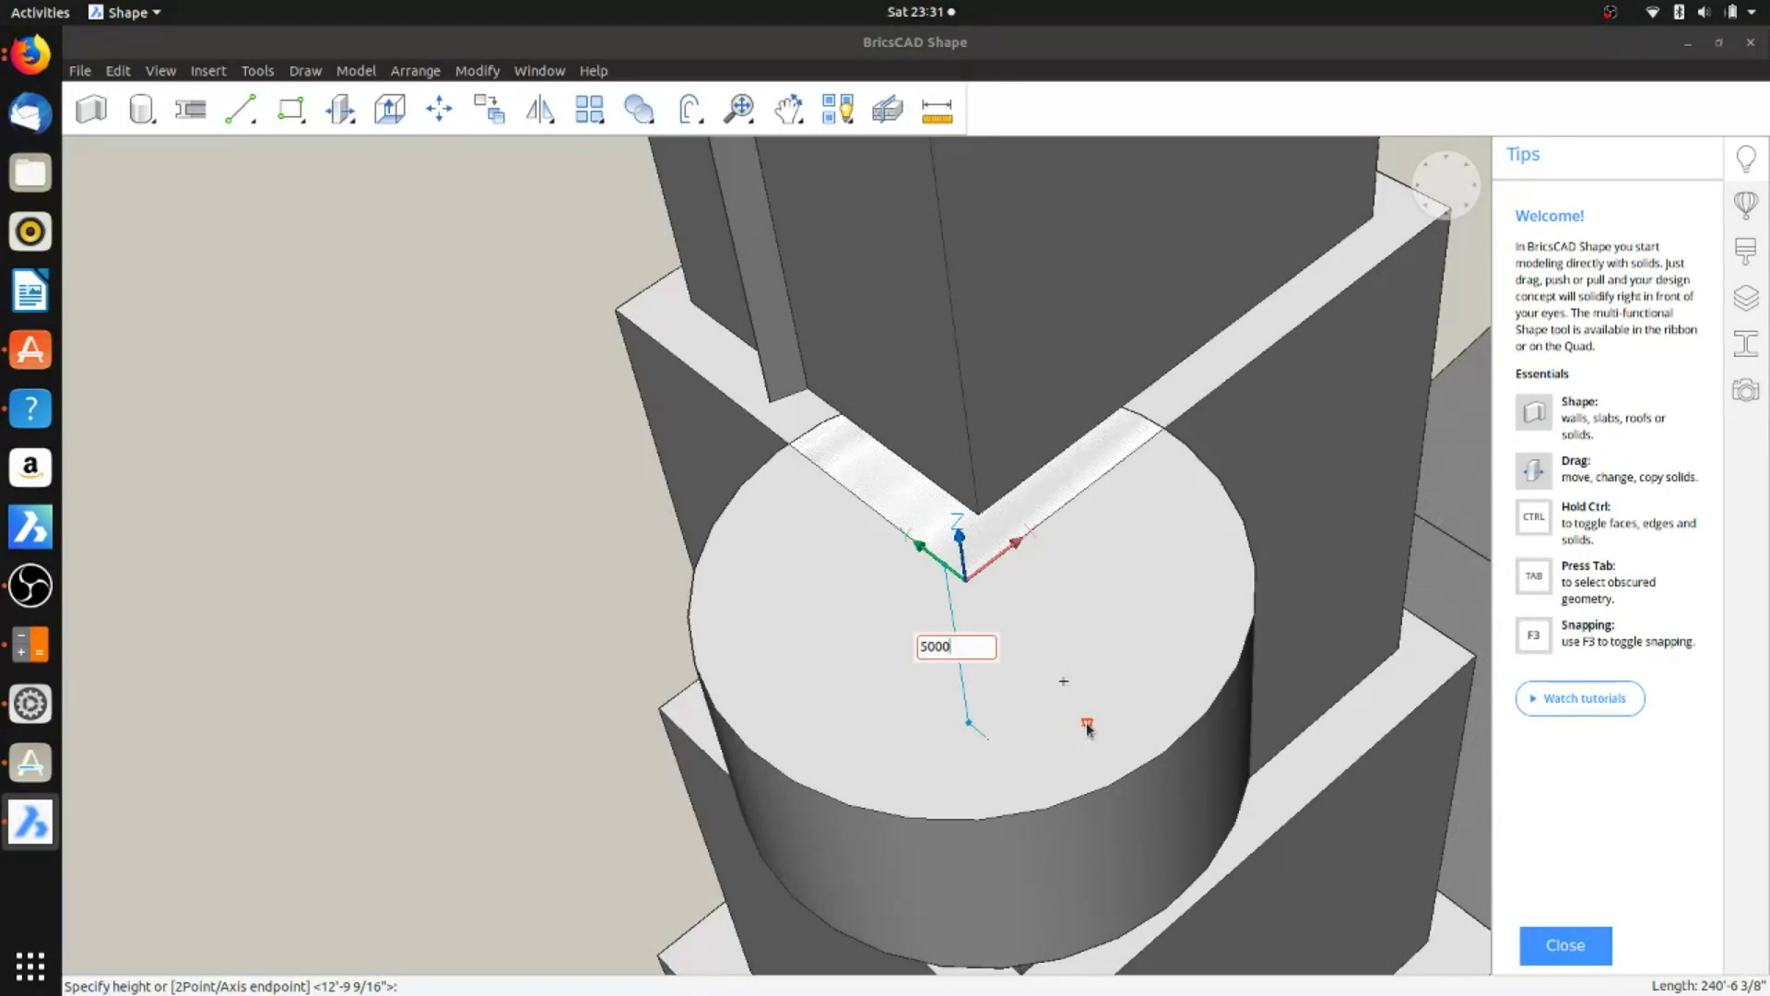
pyautogui.press('Return')
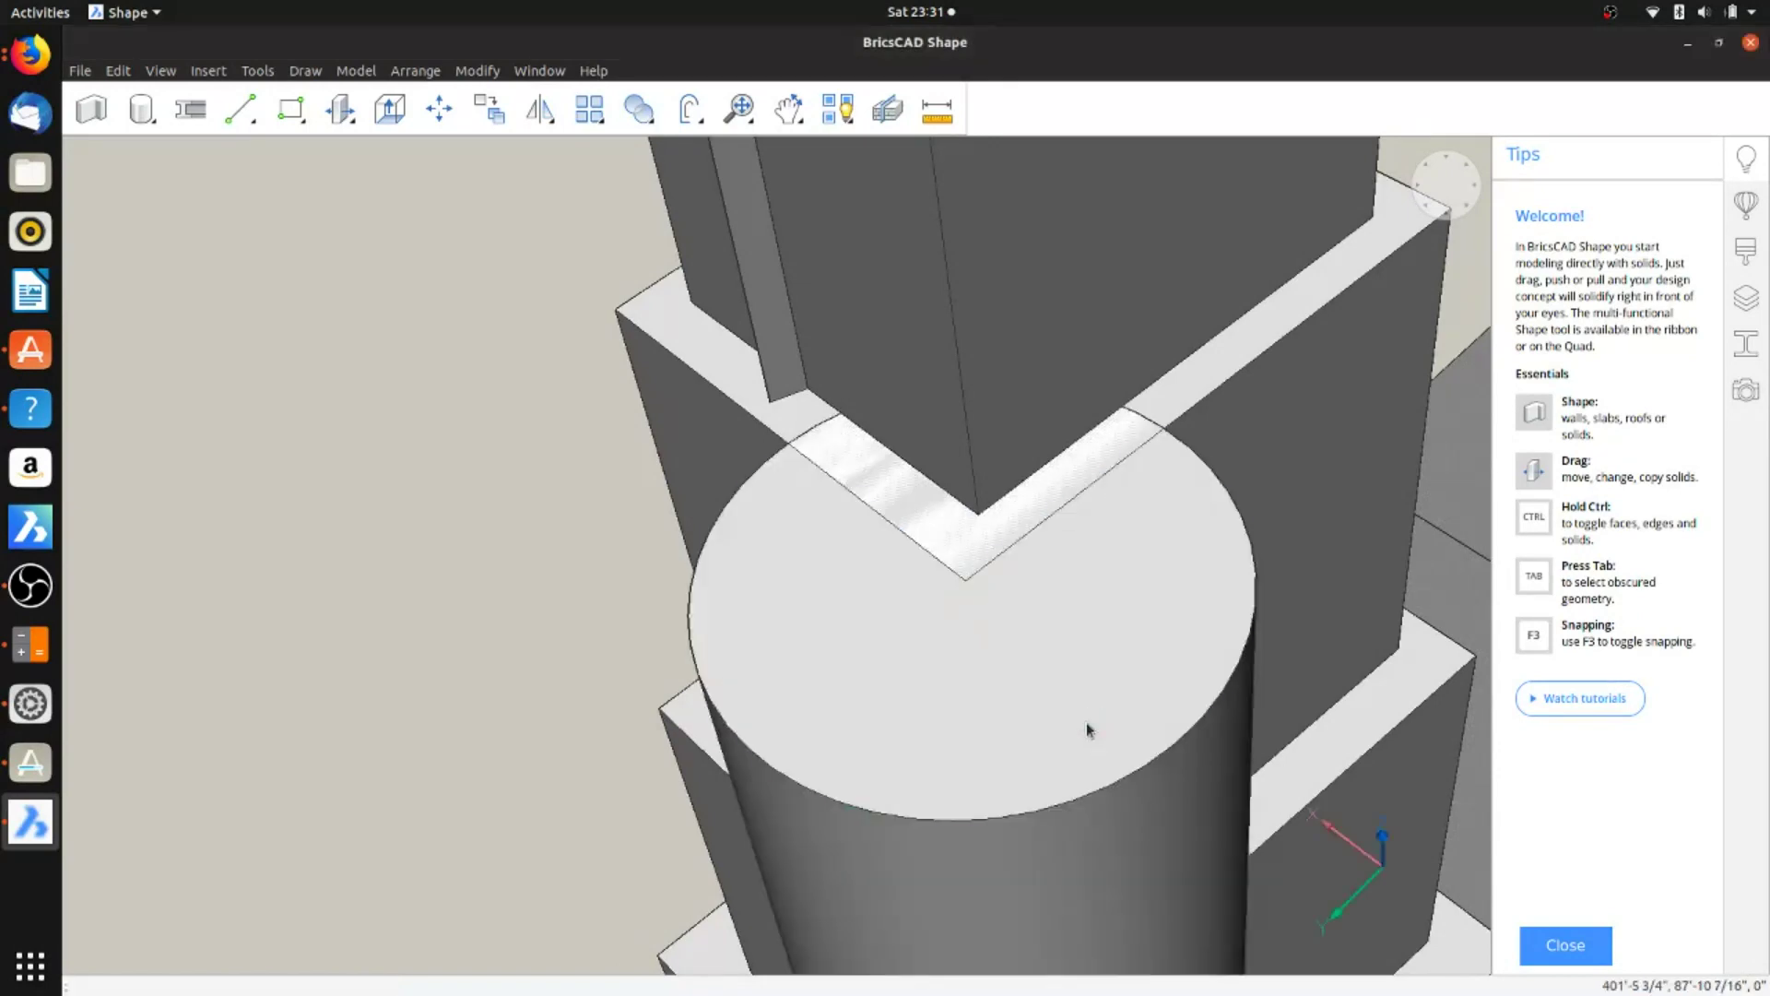
# Step: Create a second cylinder of radius 350 and height 5000 running downward from the adjacent corner of the same tier's ledge
pyautogui.scroll(-2, 1069, 719)
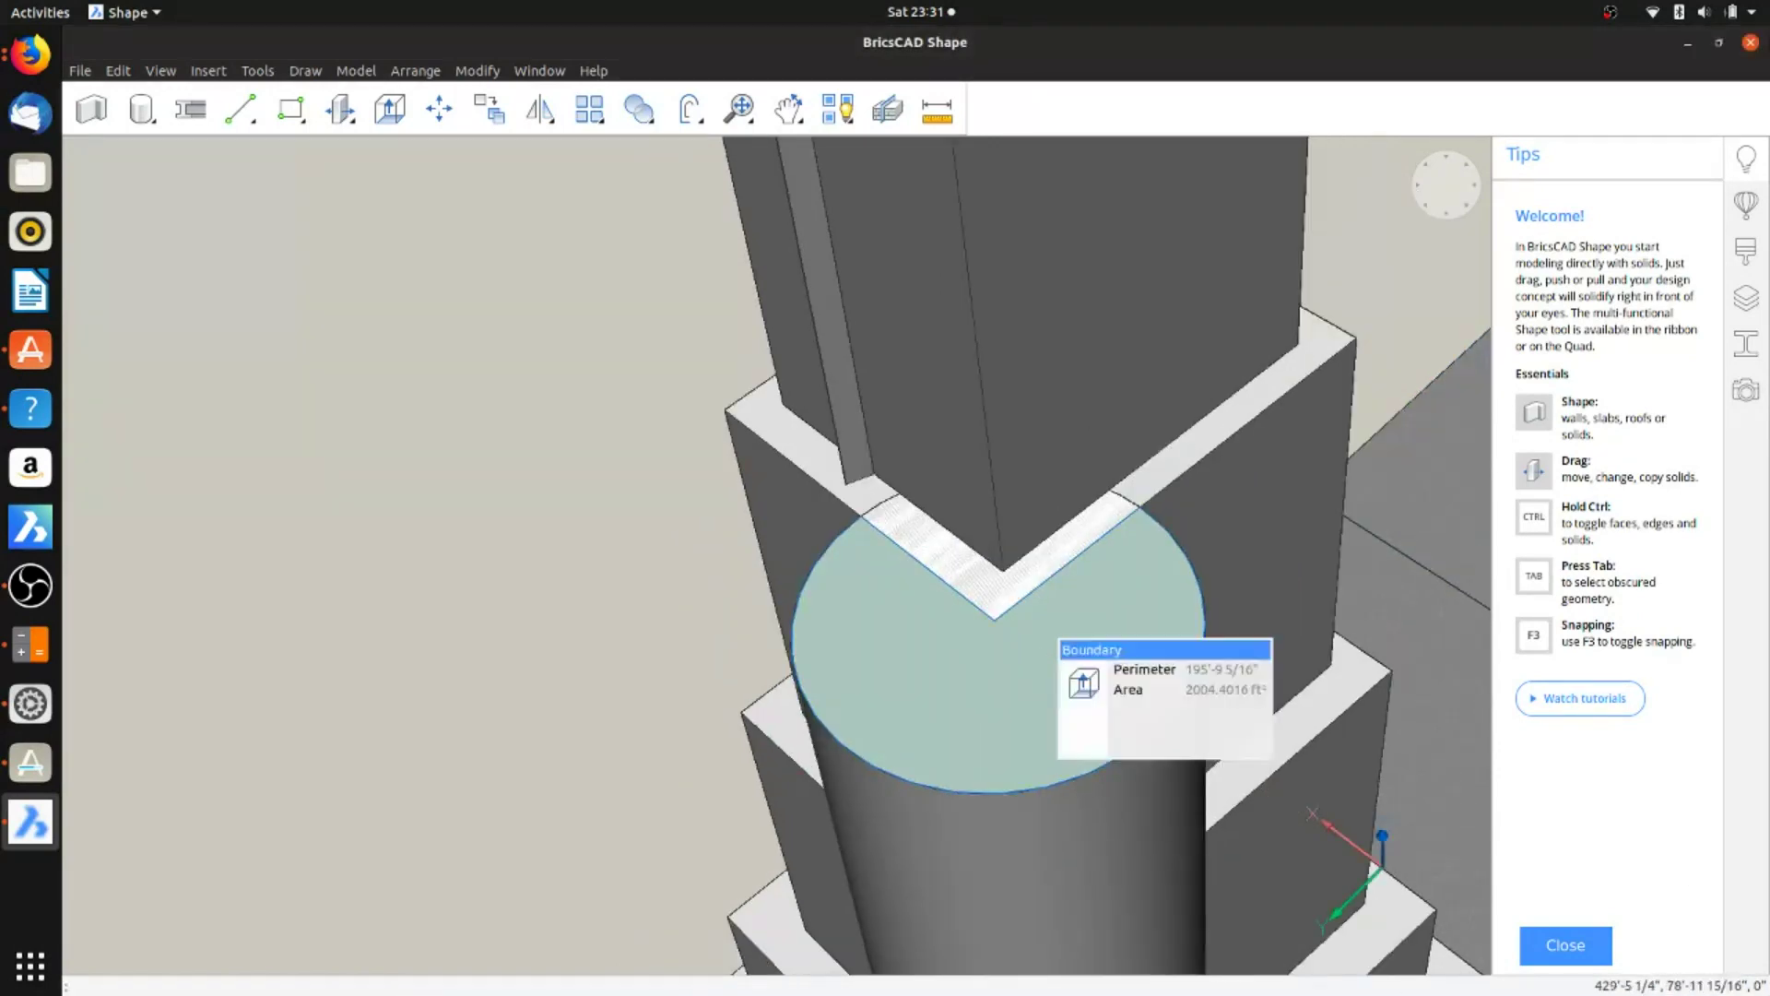
pyautogui.scroll(-2, 1067, 661)
pyautogui.keyDown('shift'); pyautogui.moveTo(1048, 688); pyautogui.dragTo(646, 387, button='middle'); pyautogui.keyUp('shift')
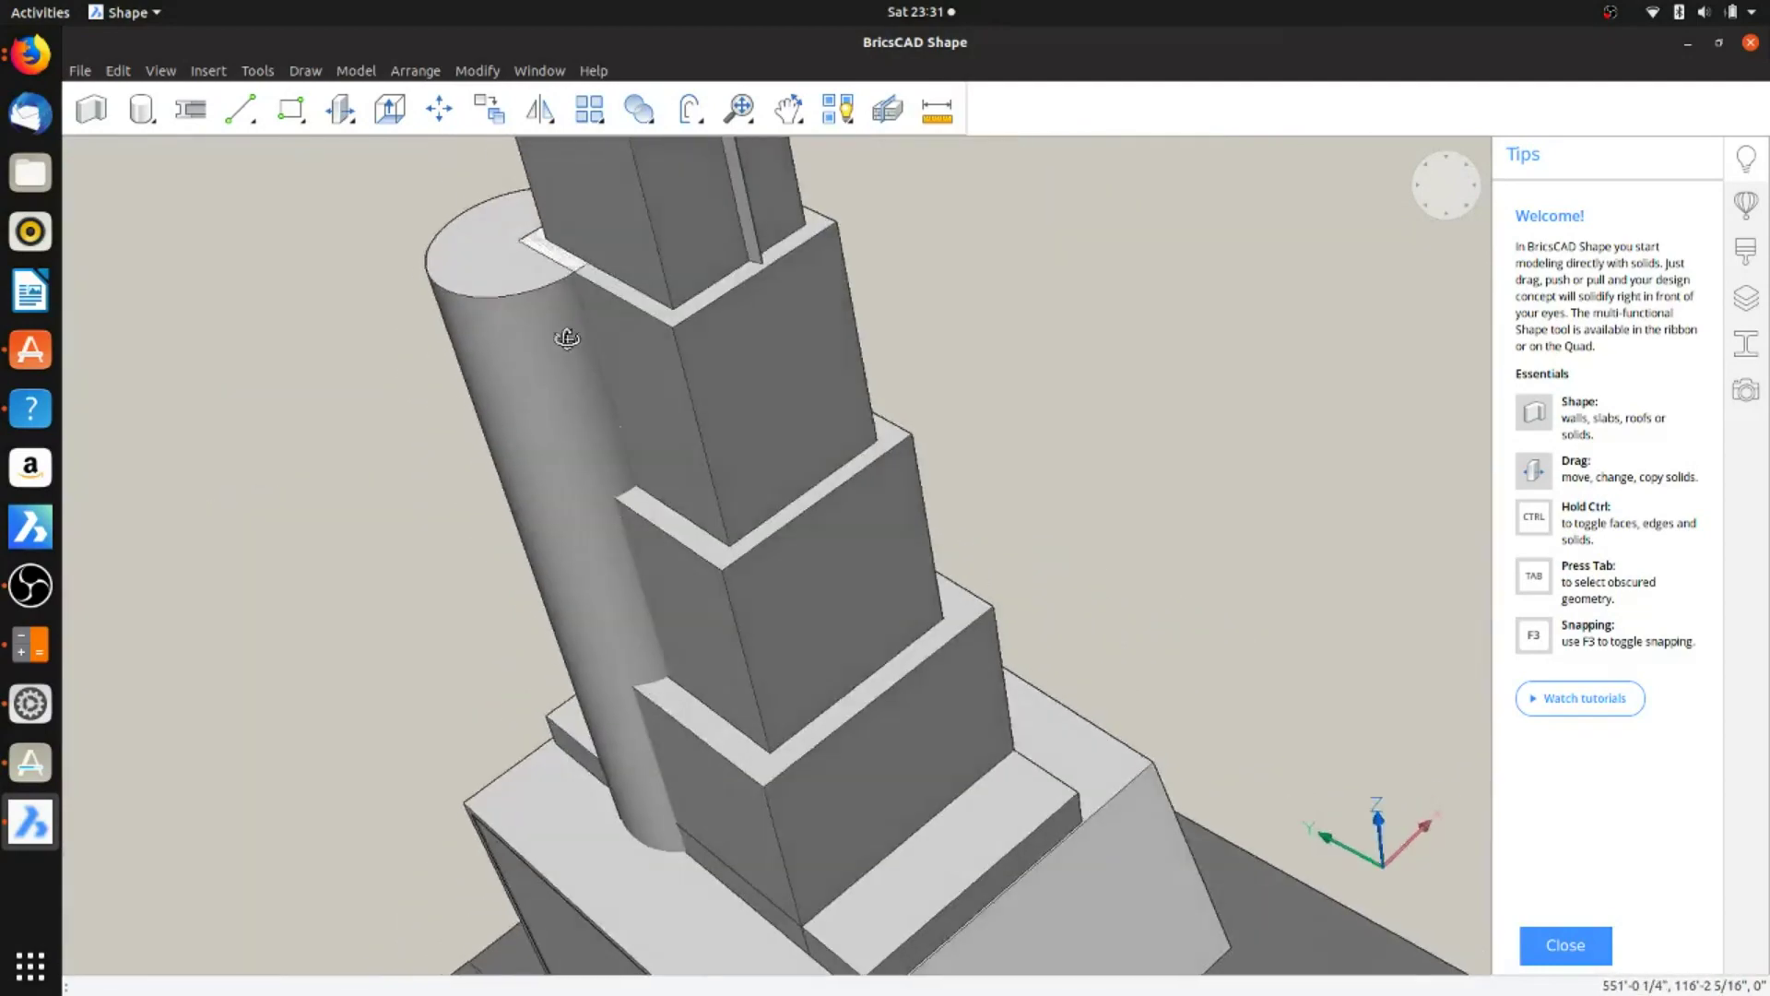
pyautogui.scroll(3, 646, 387)
pyautogui.scroll(5, 931, 595)
pyautogui.click(931, 595)
pyautogui.write('350')
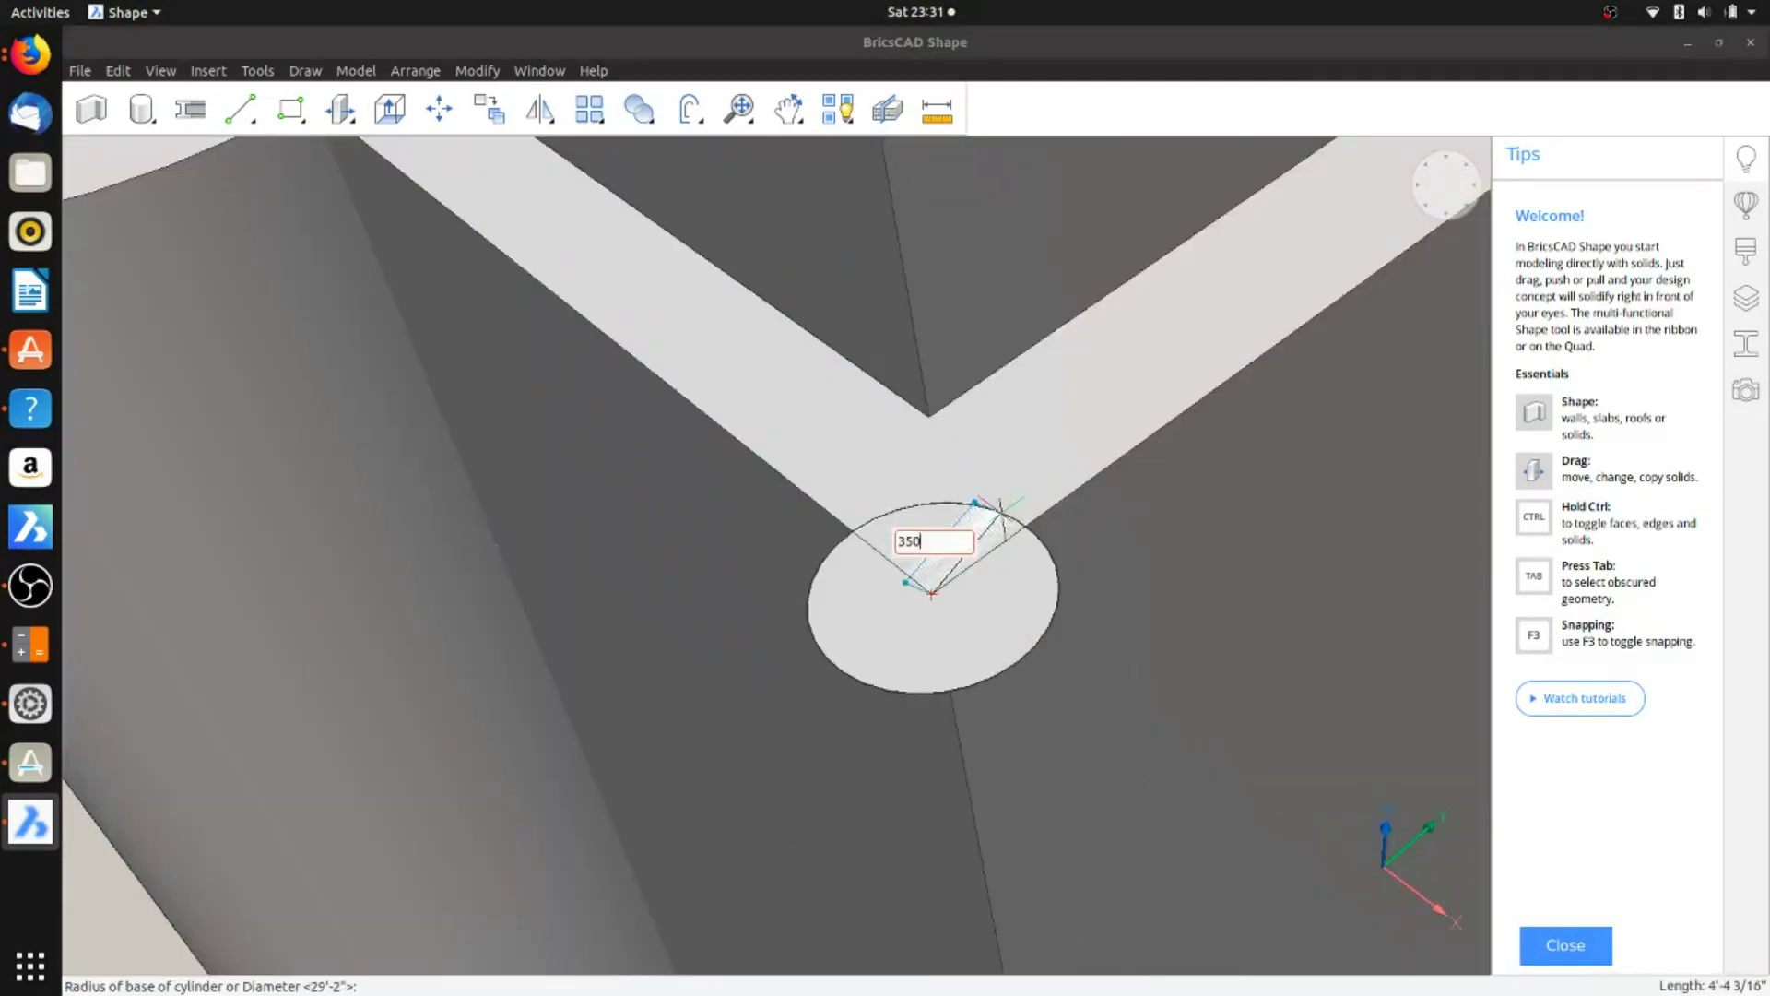
pyautogui.press('Return')
pyautogui.scroll(-3, 996, 513)
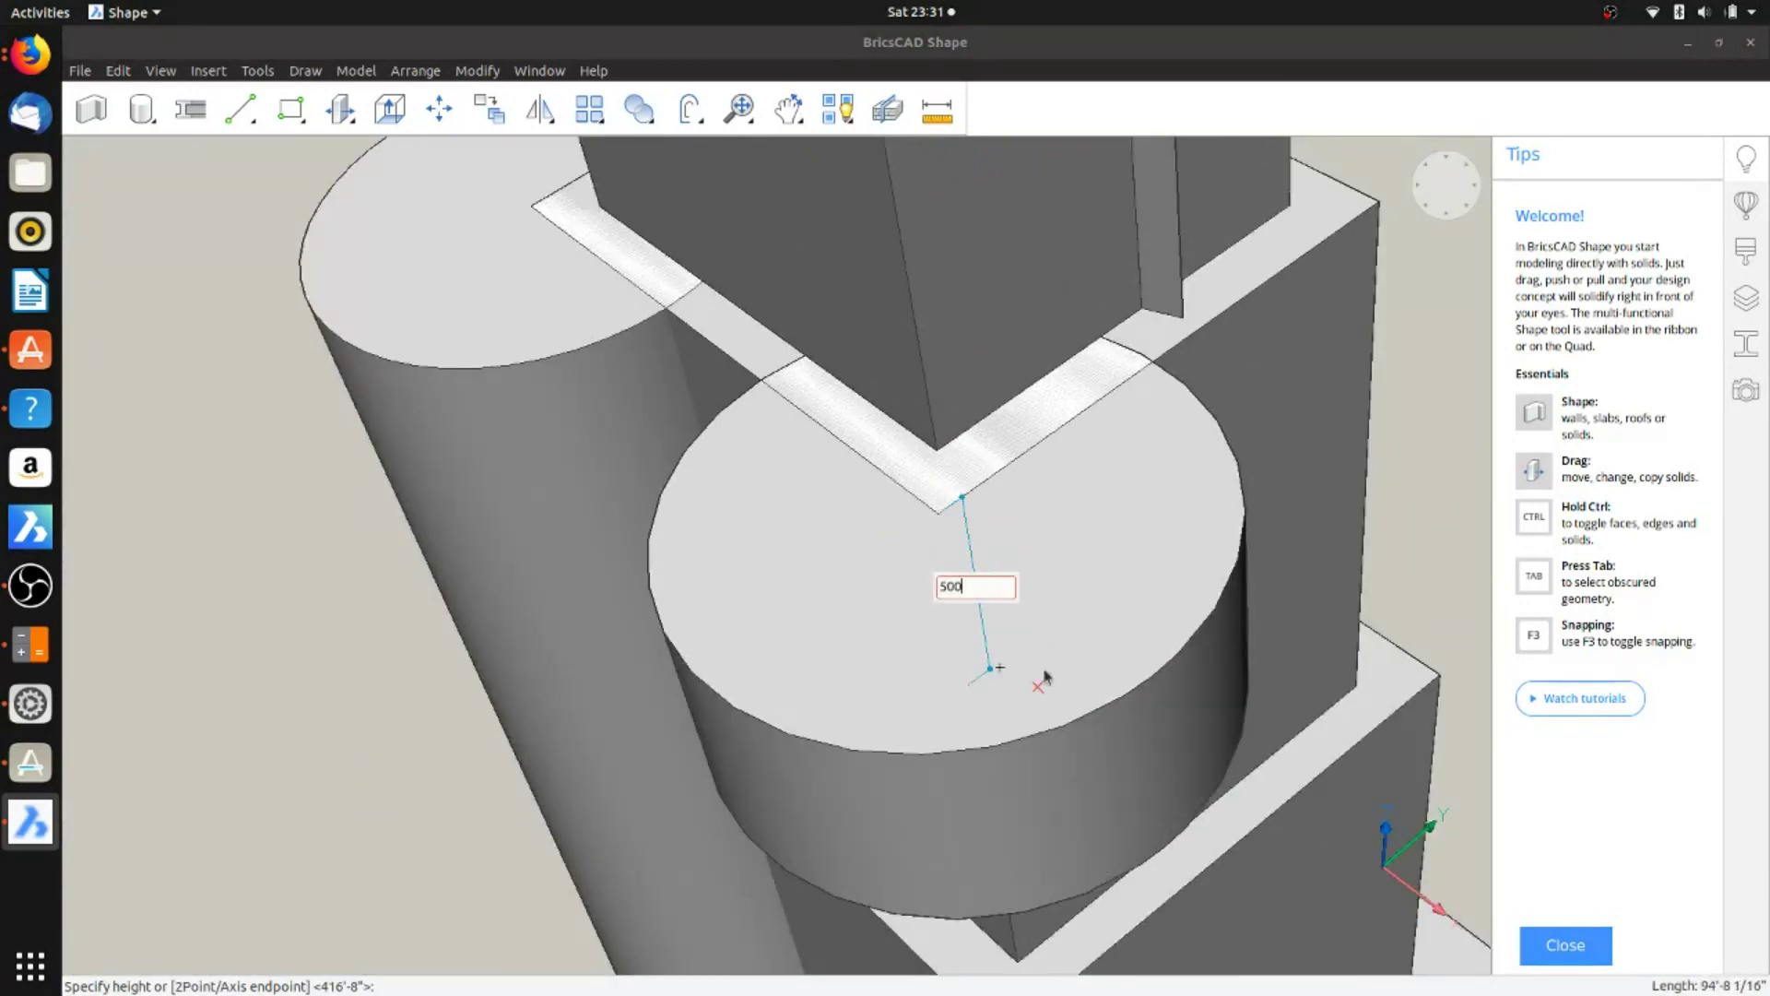
pyautogui.press('Return')
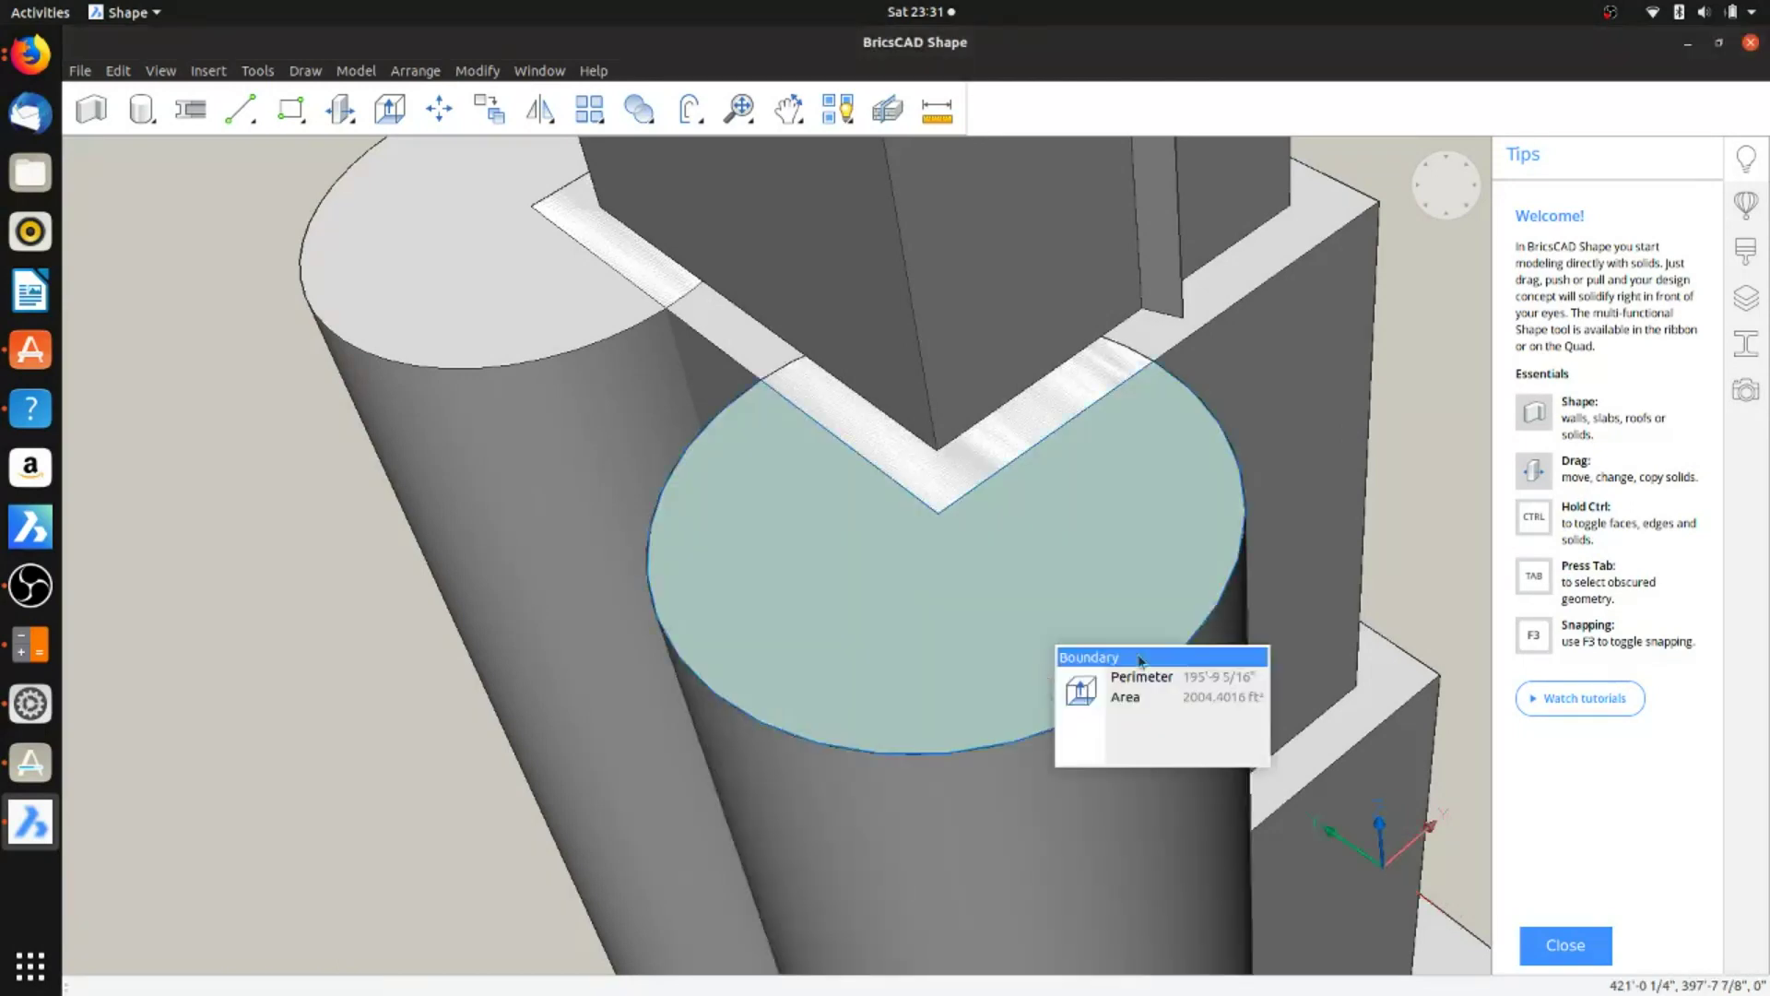
# Step: Create a third cylinder of radius 350 centred on the next outer corner of the lower tier's ledge, running down to the base
pyautogui.scroll(5, 904, 482)
pyautogui.keyDown('shift'); pyautogui.moveTo(905, 483); pyautogui.dragTo(572, 417, button='middle'); pyautogui.keyUp('shift')
pyautogui.moveTo(961, 453); pyautogui.dragTo(804, 435, button='middle')
pyautogui.click(141, 109)
pyautogui.click(1052, 421)
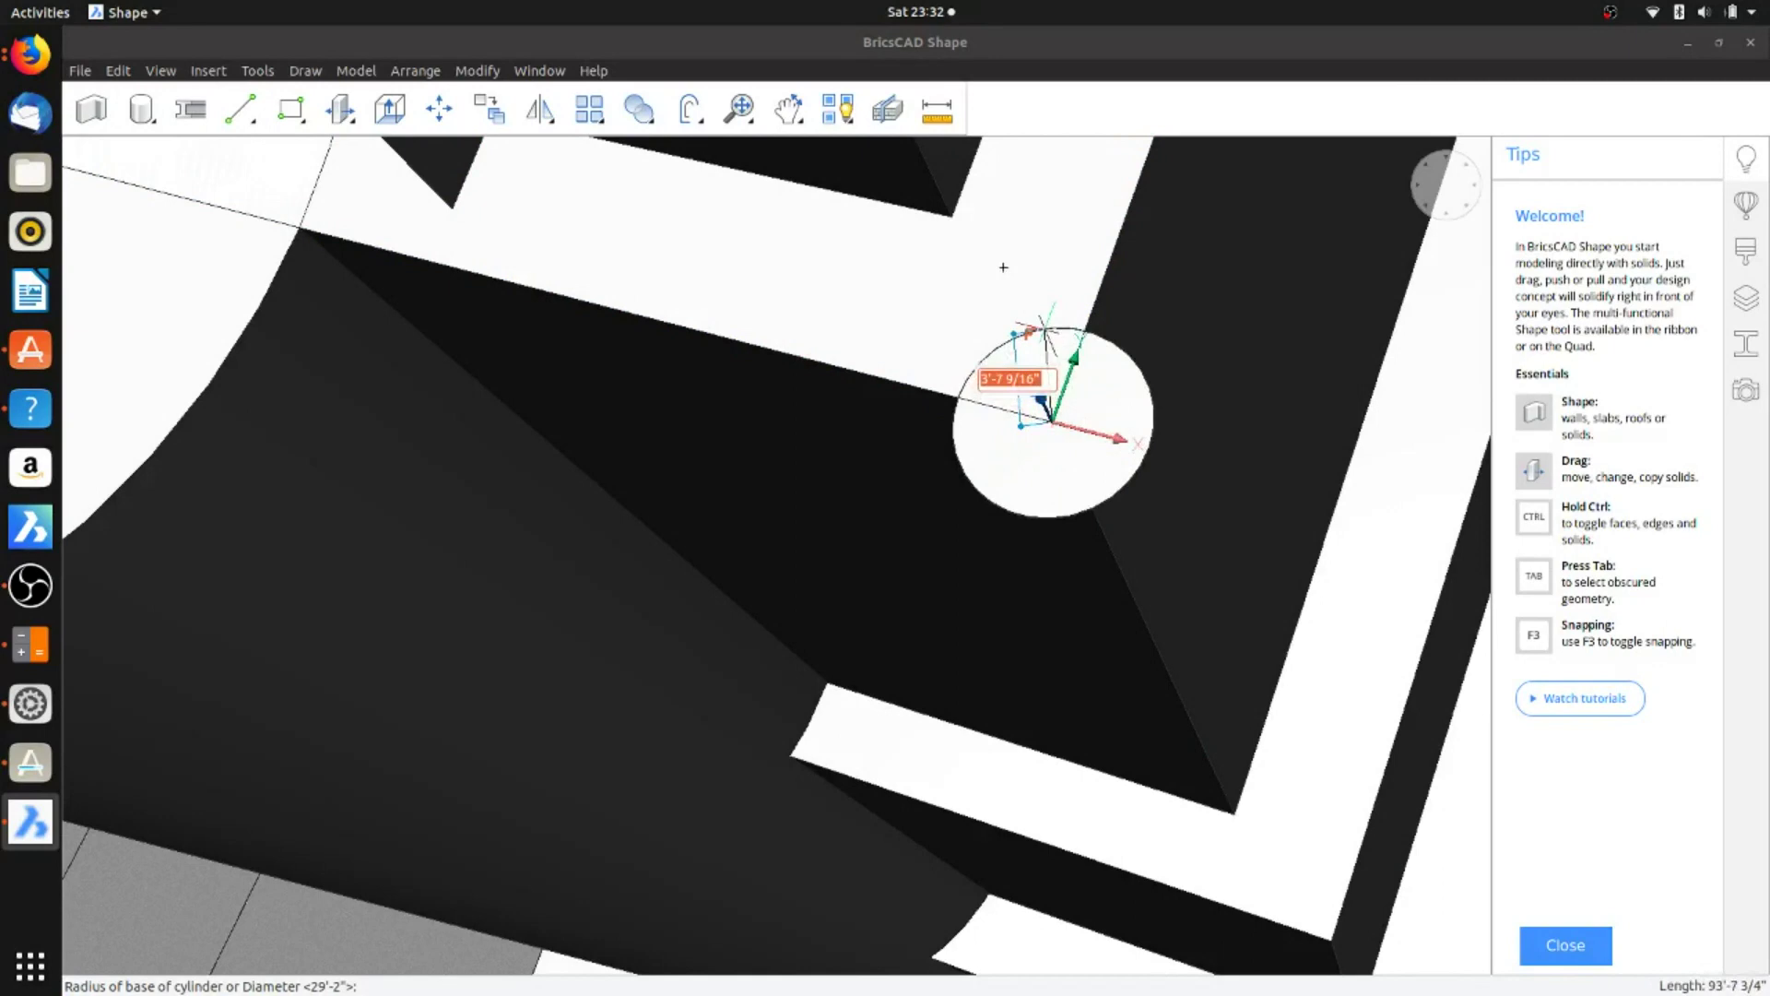
pyautogui.write('350')
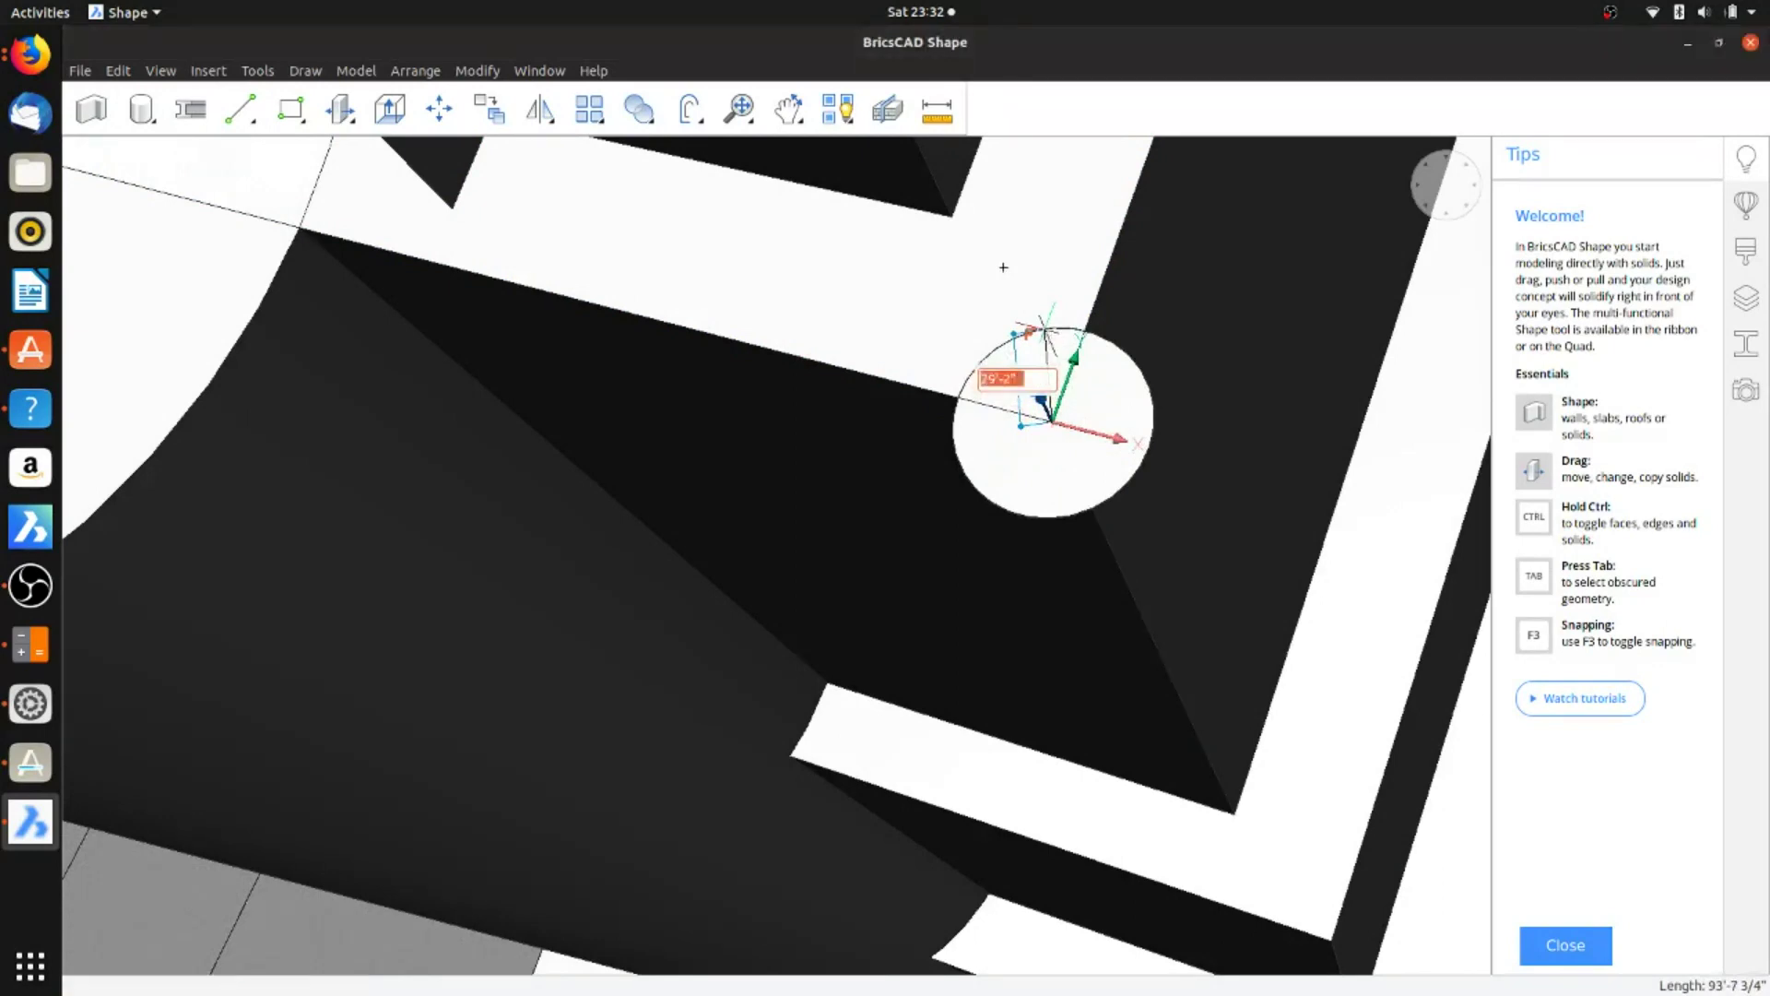
pyautogui.press('Return')
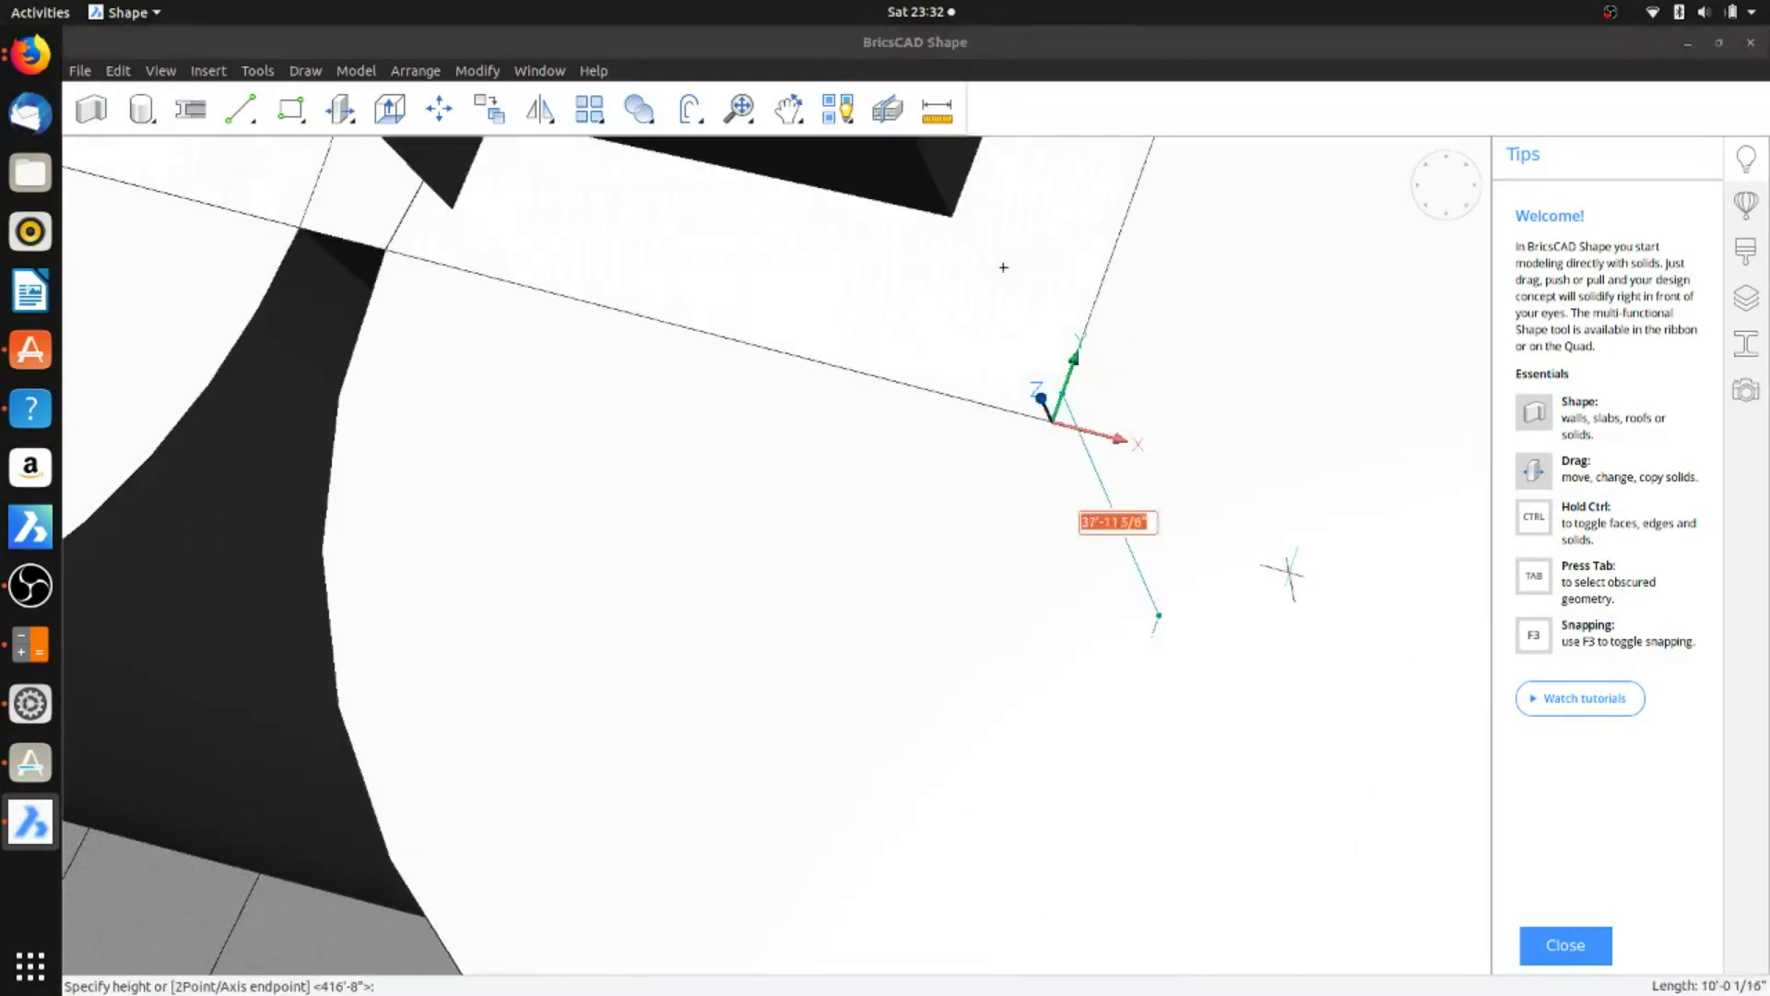
pyautogui.scroll(-3, 1326, 652)
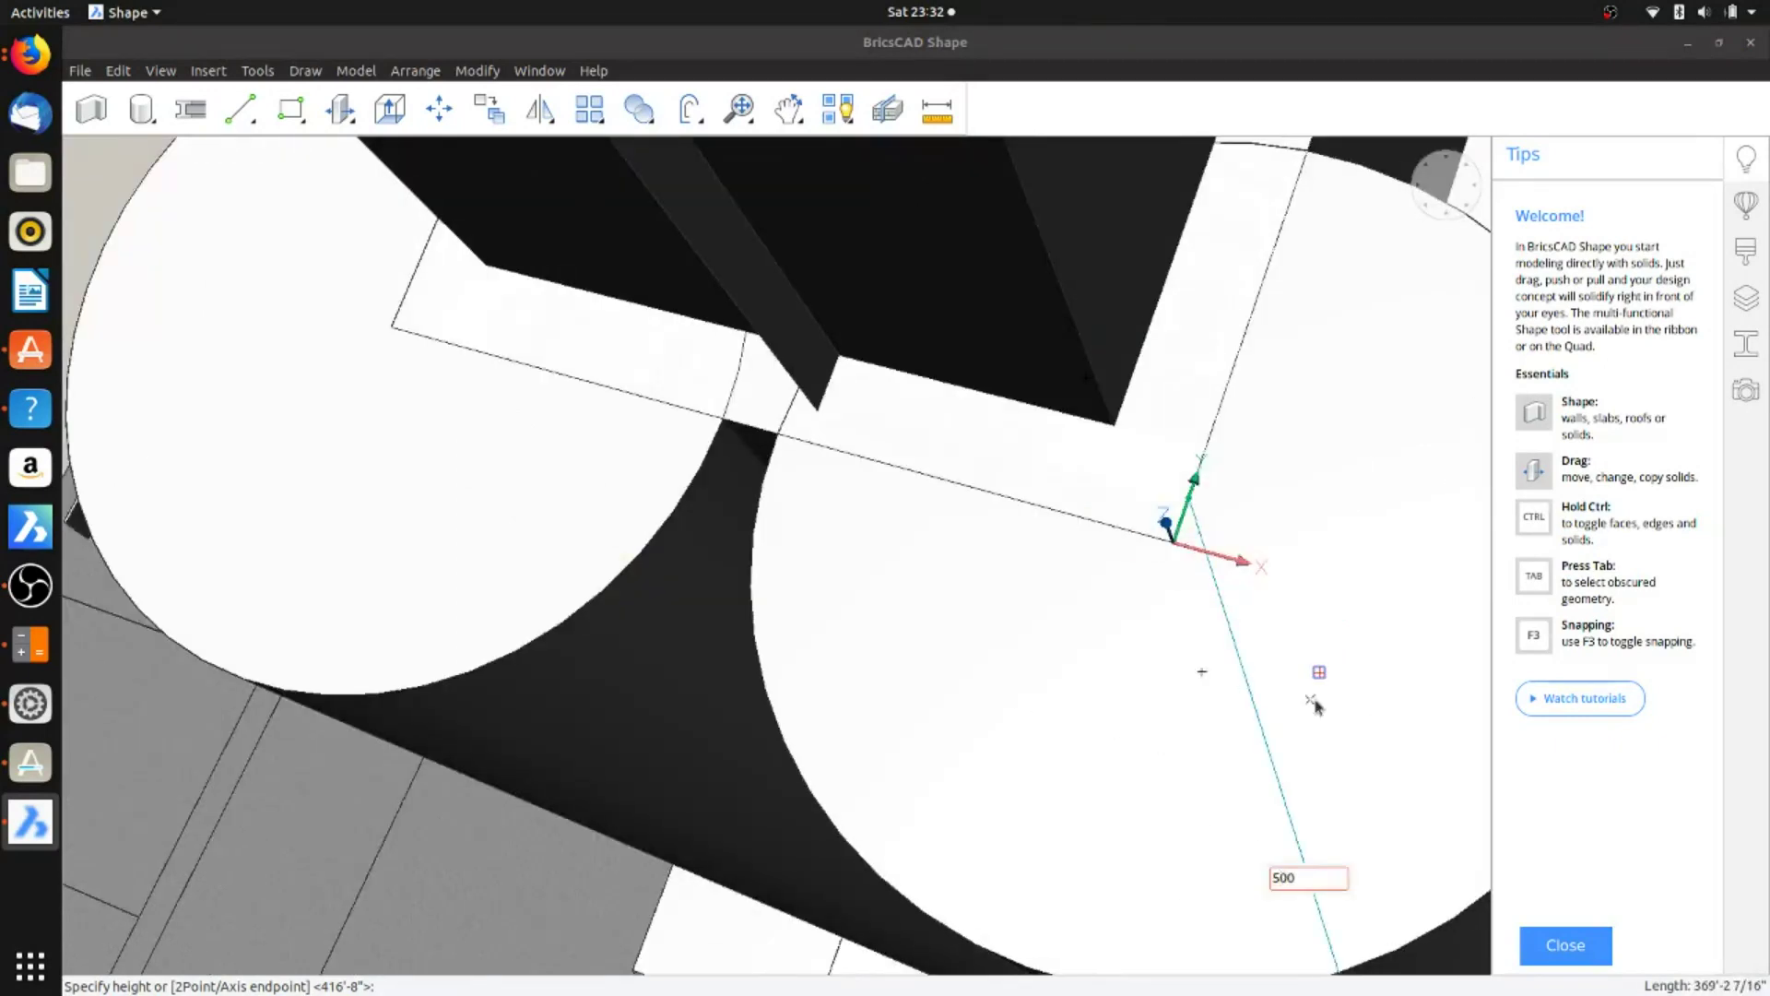
pyautogui.press('Return')
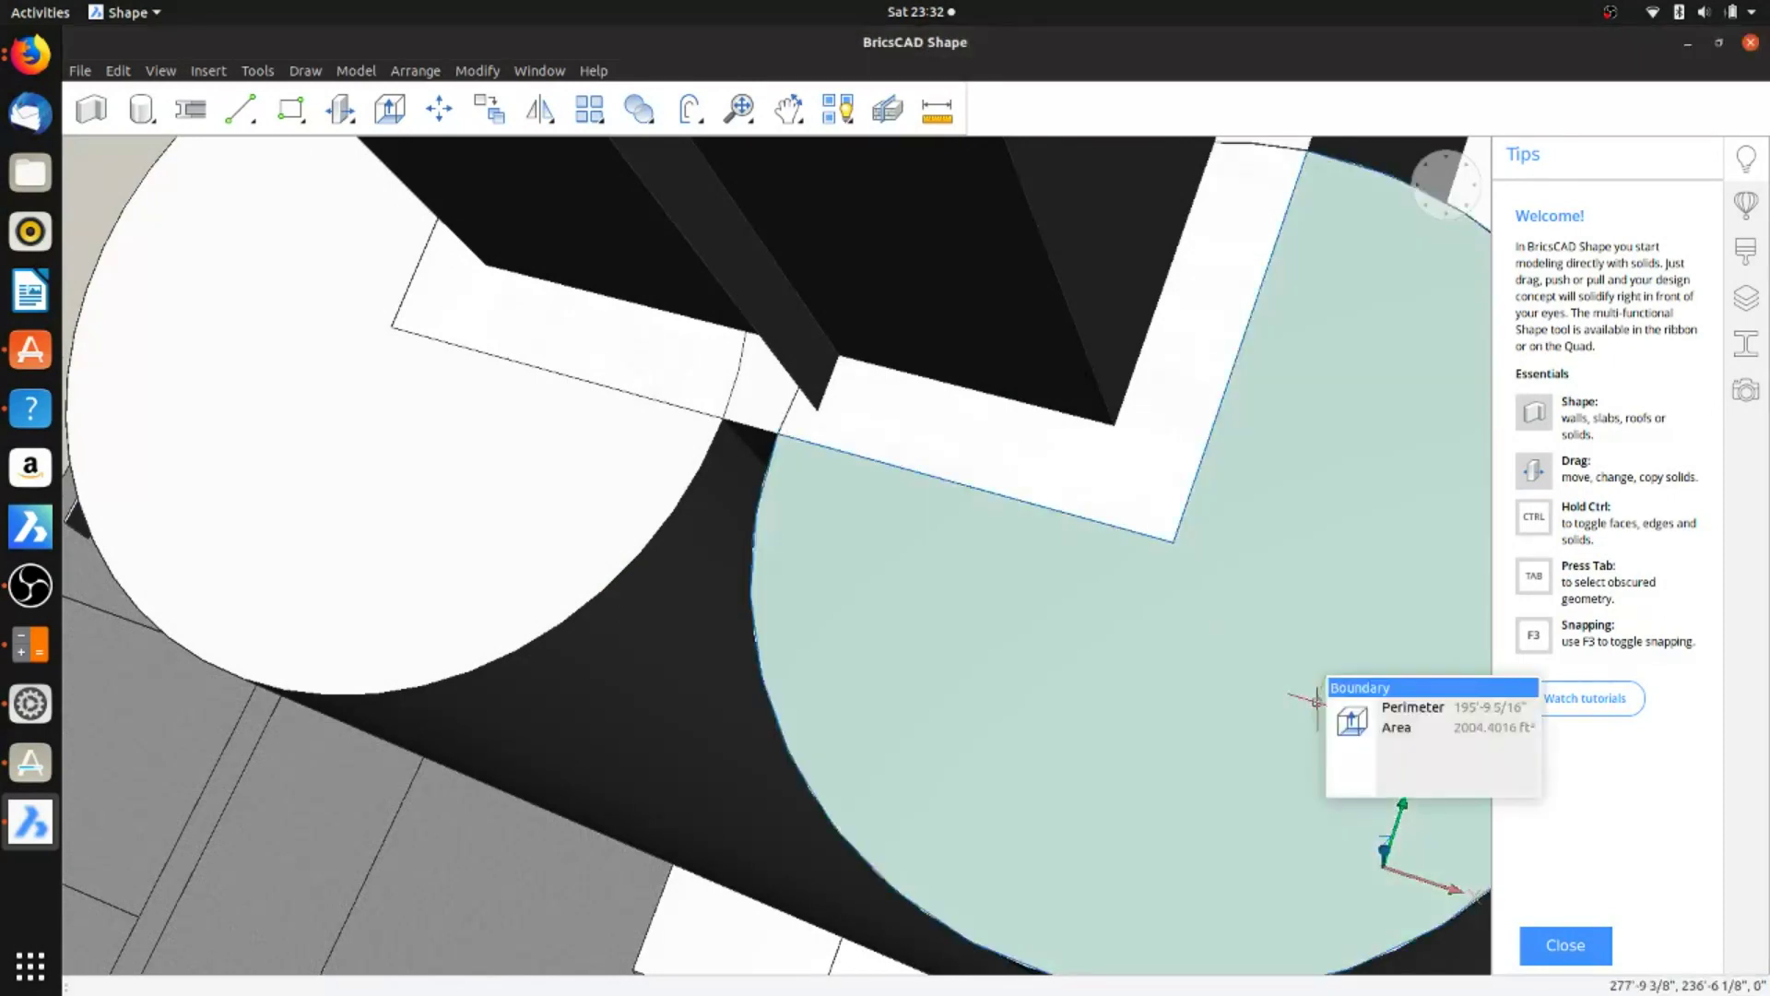
# Step: Create a cylinder of radius 350 and height 5000 running downward from the remaining corner of the same ledge
pyautogui.keyDown('shift'); pyautogui.moveTo(1266, 474); pyautogui.dragTo(553, 276, button='middle'); pyautogui.keyUp('shift')
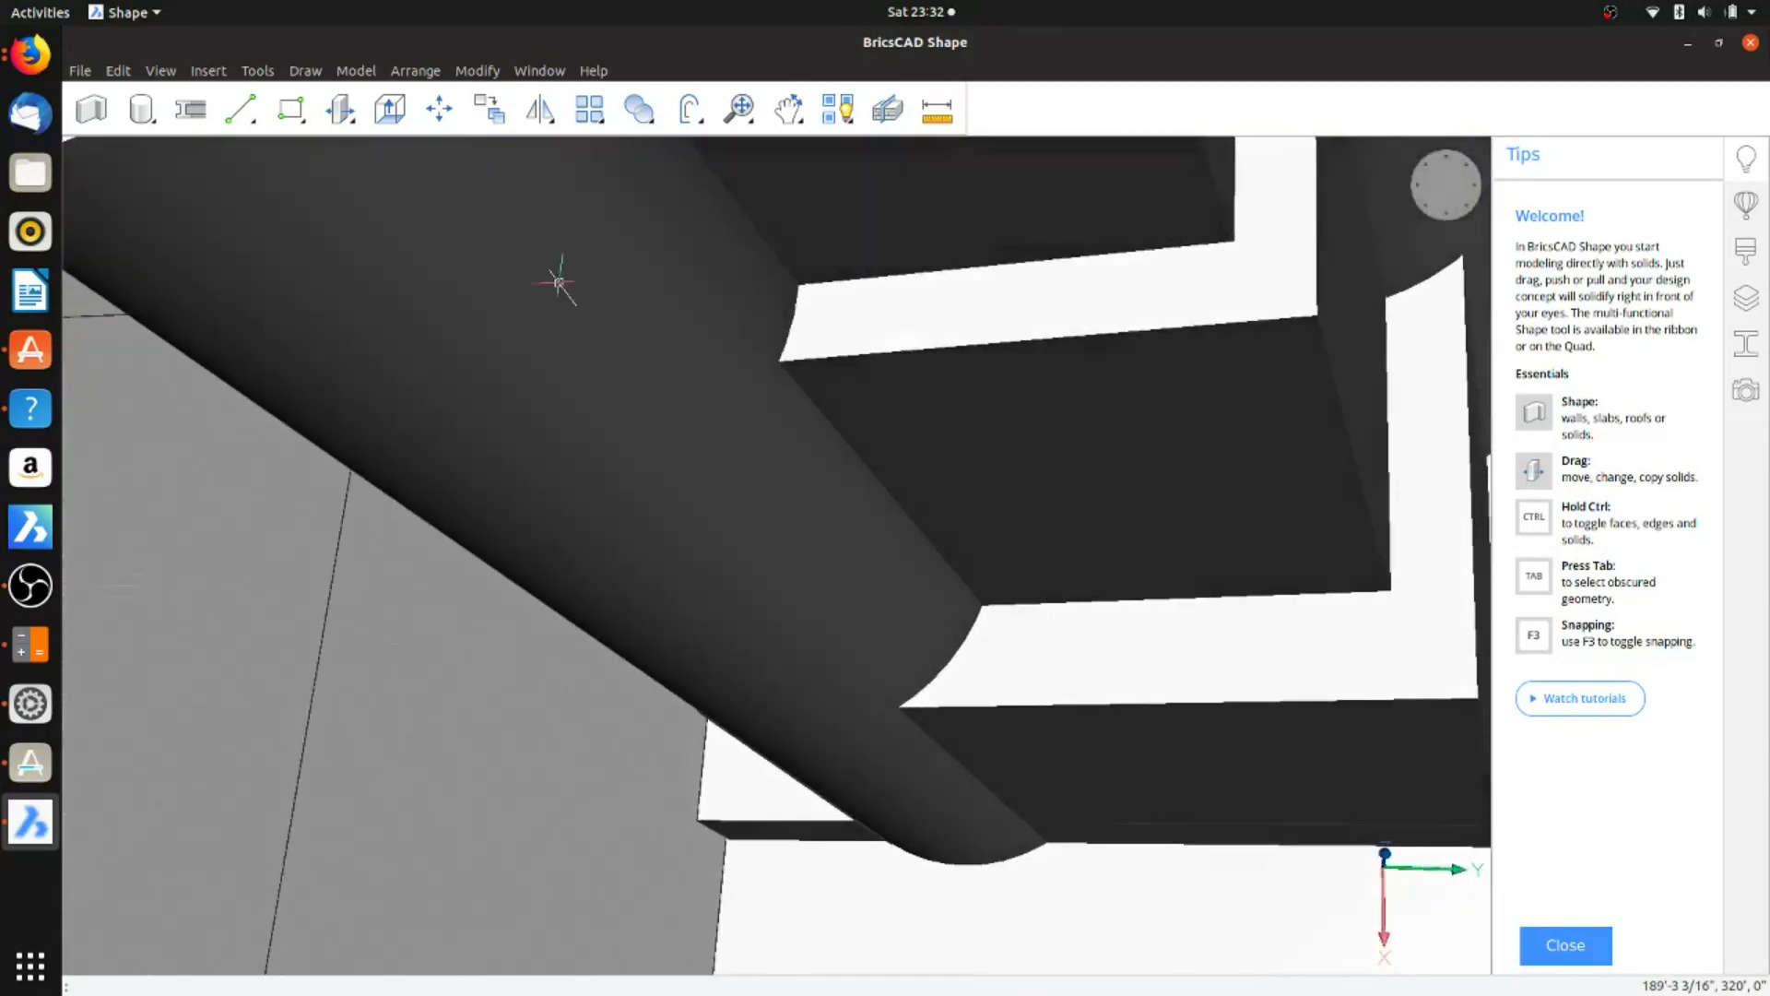
pyautogui.scroll(3, 1208, 462)
pyautogui.keyDown('shift'); pyautogui.moveTo(1068, 492); pyautogui.dragTo(869, 431, button='middle'); pyautogui.keyUp('shift')
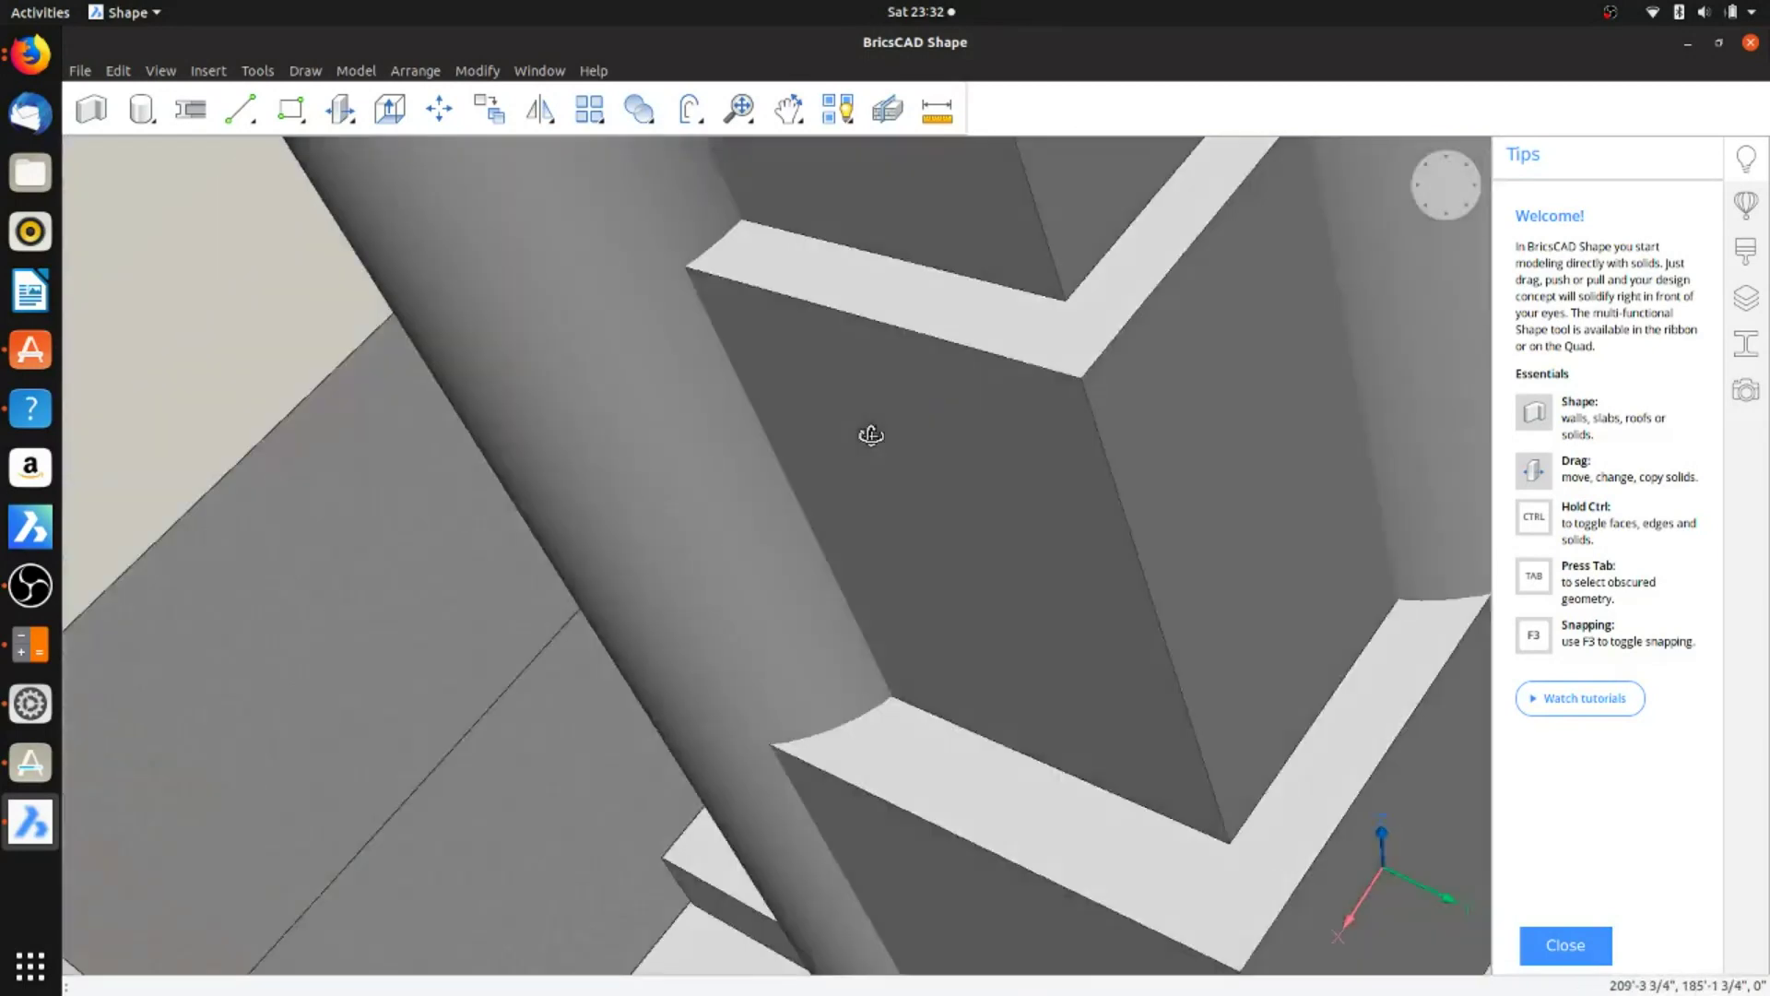
pyautogui.keyDown('shift'); pyautogui.moveTo(1066, 427); pyautogui.dragTo(1114, 627, button='middle'); pyautogui.keyUp('shift')
pyautogui.keyDown('shift'); pyautogui.moveTo(1018, 501); pyautogui.dragTo(1015, 506, button='middle'); pyautogui.keyUp('shift')
pyautogui.scroll(3, 1015, 506)
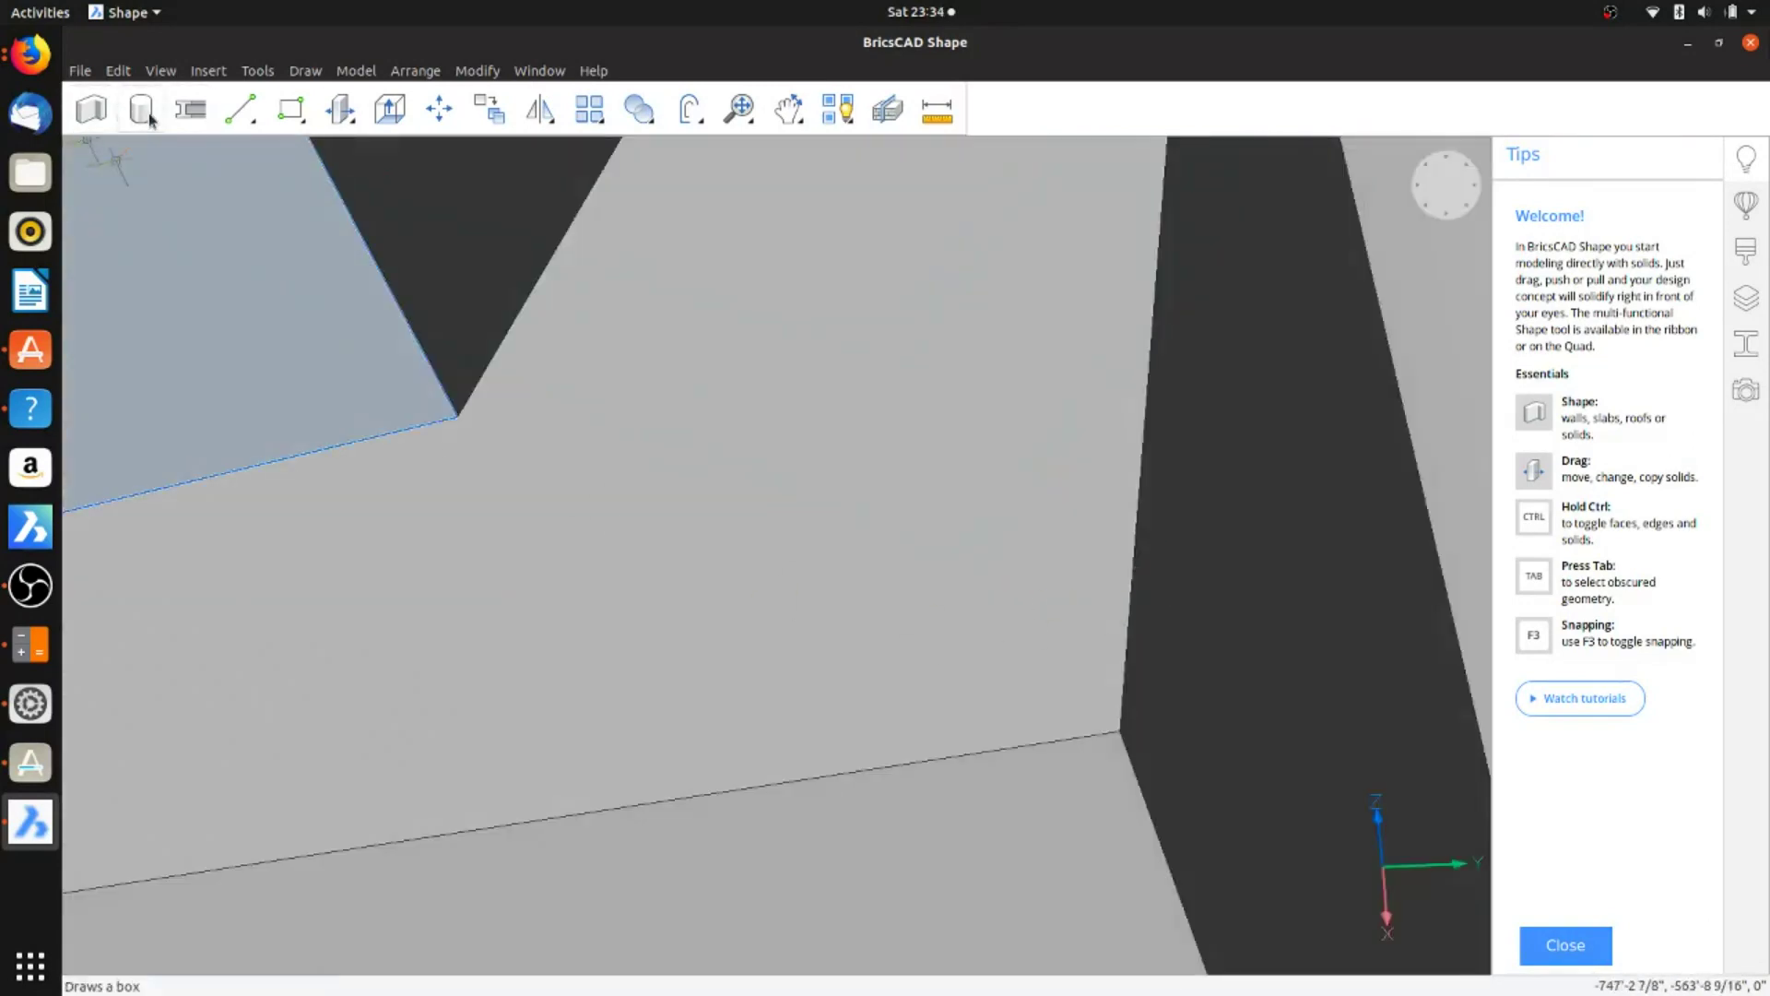
pyautogui.click(150, 120)
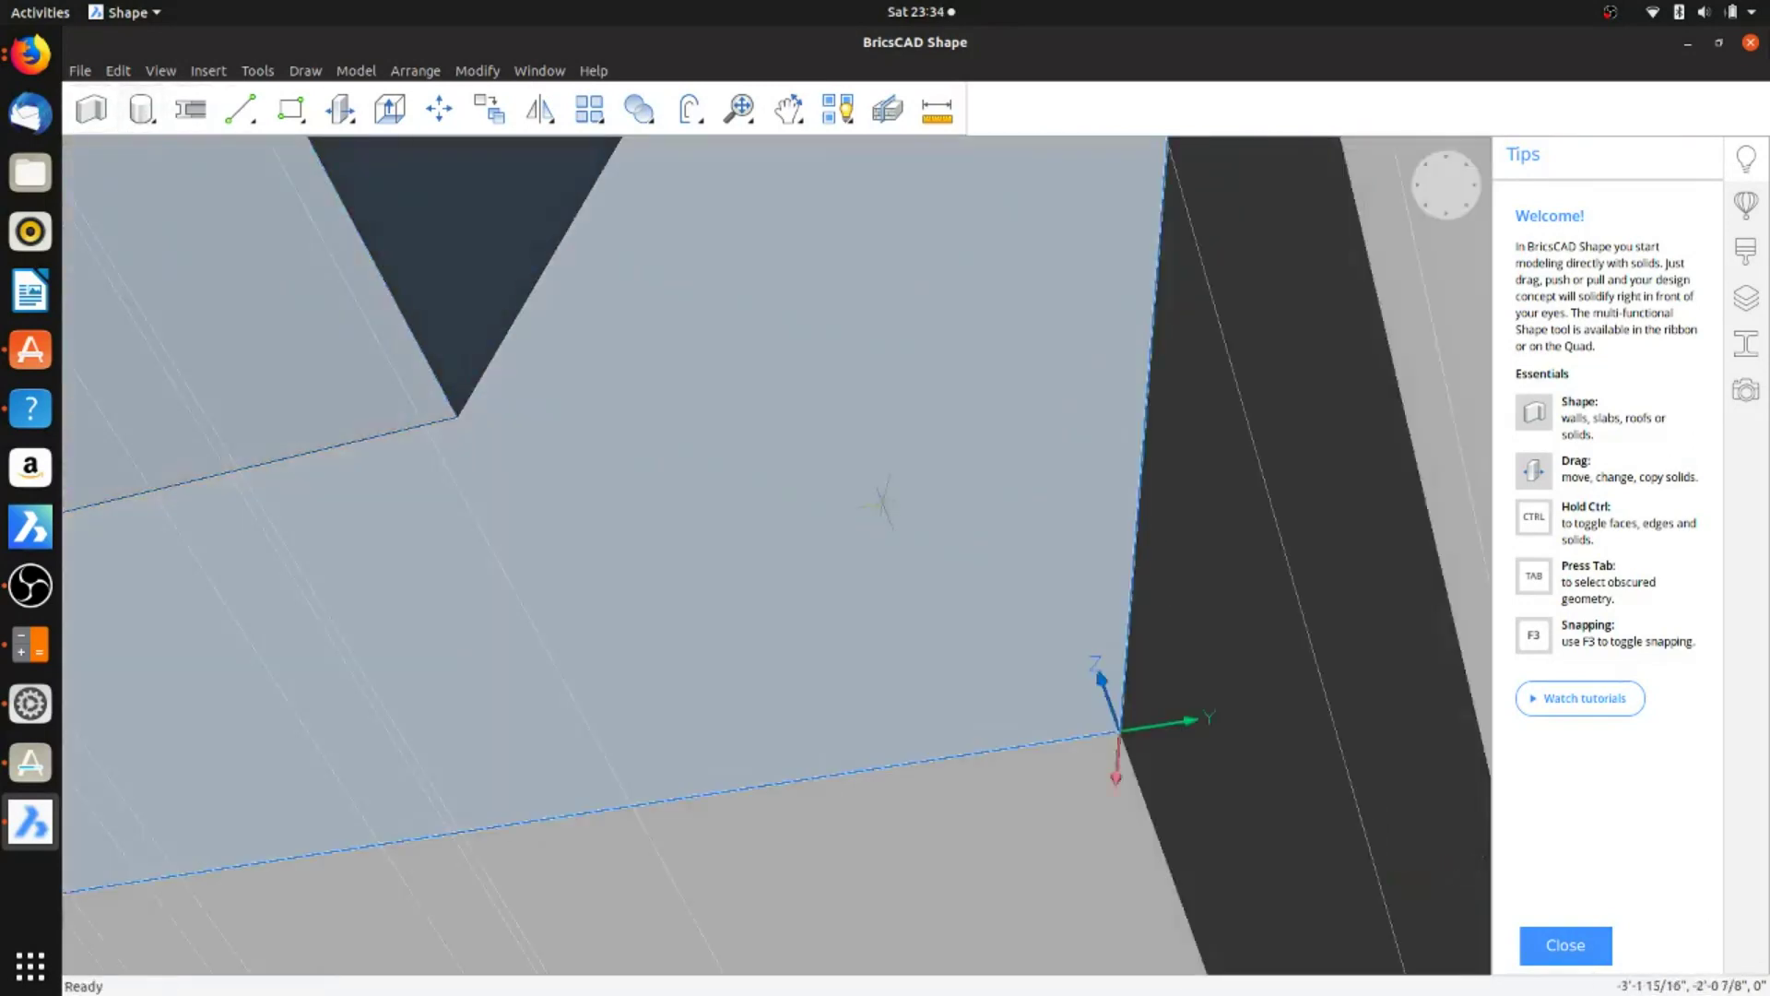
pyautogui.click(1118, 731)
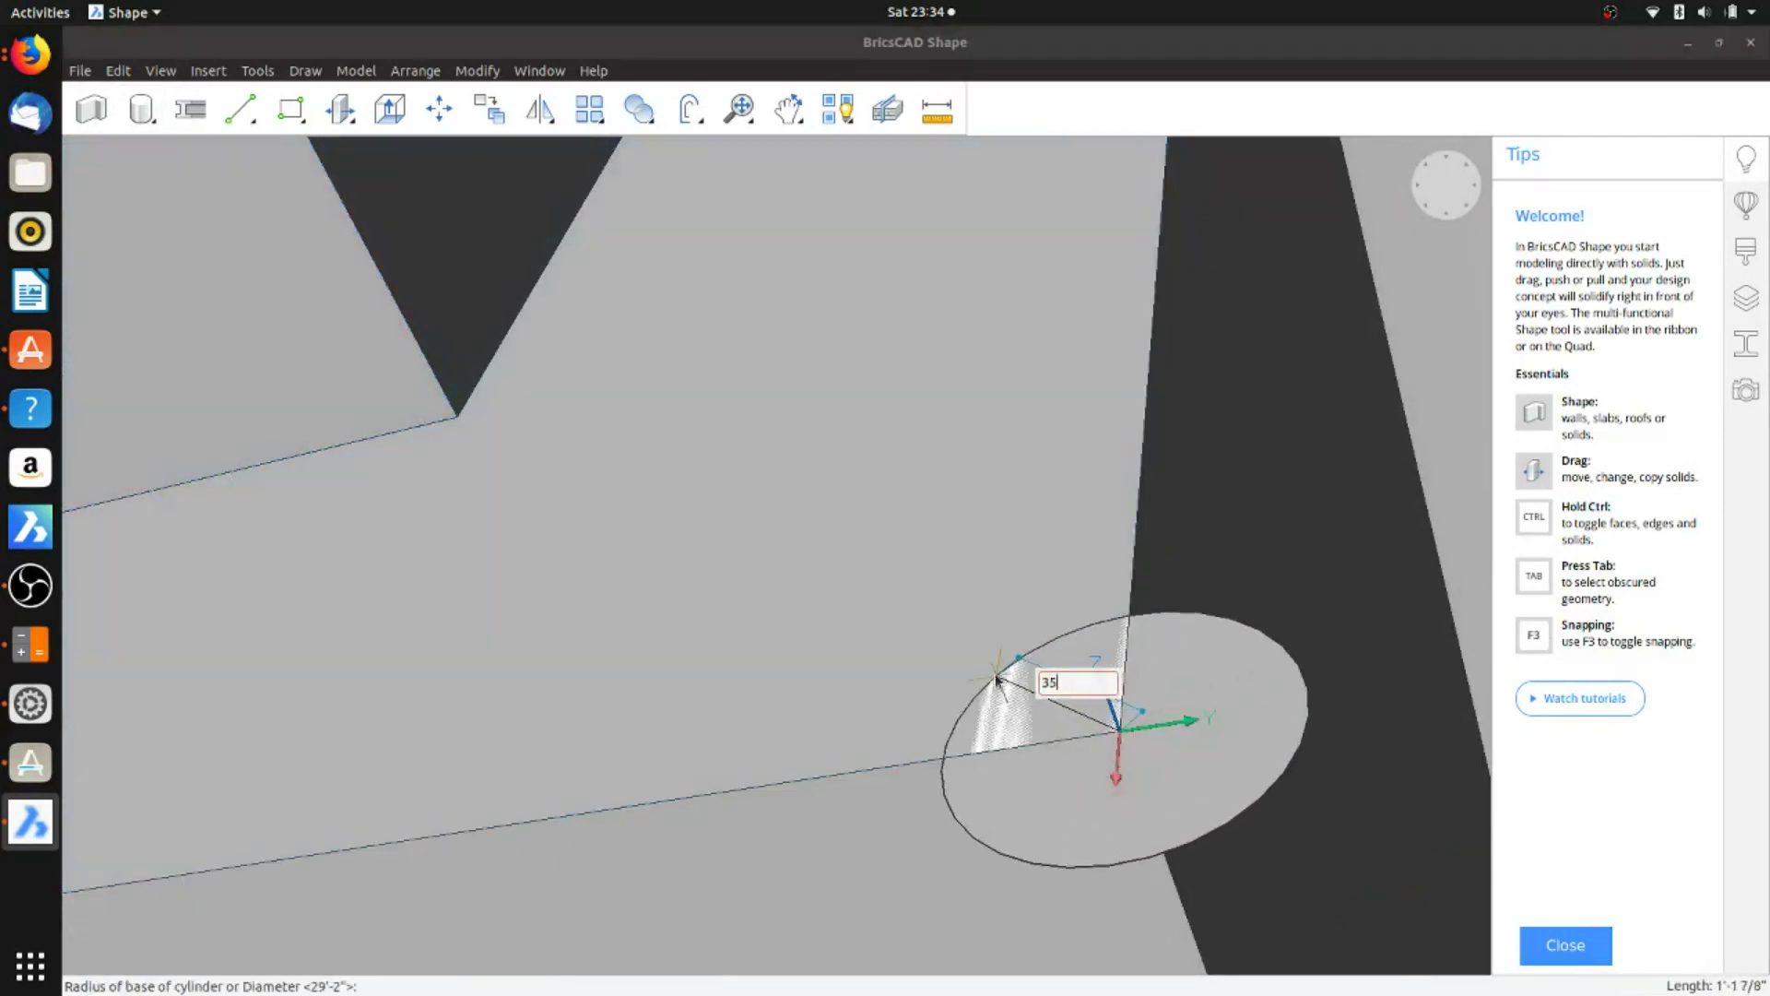
pyautogui.press('Return')
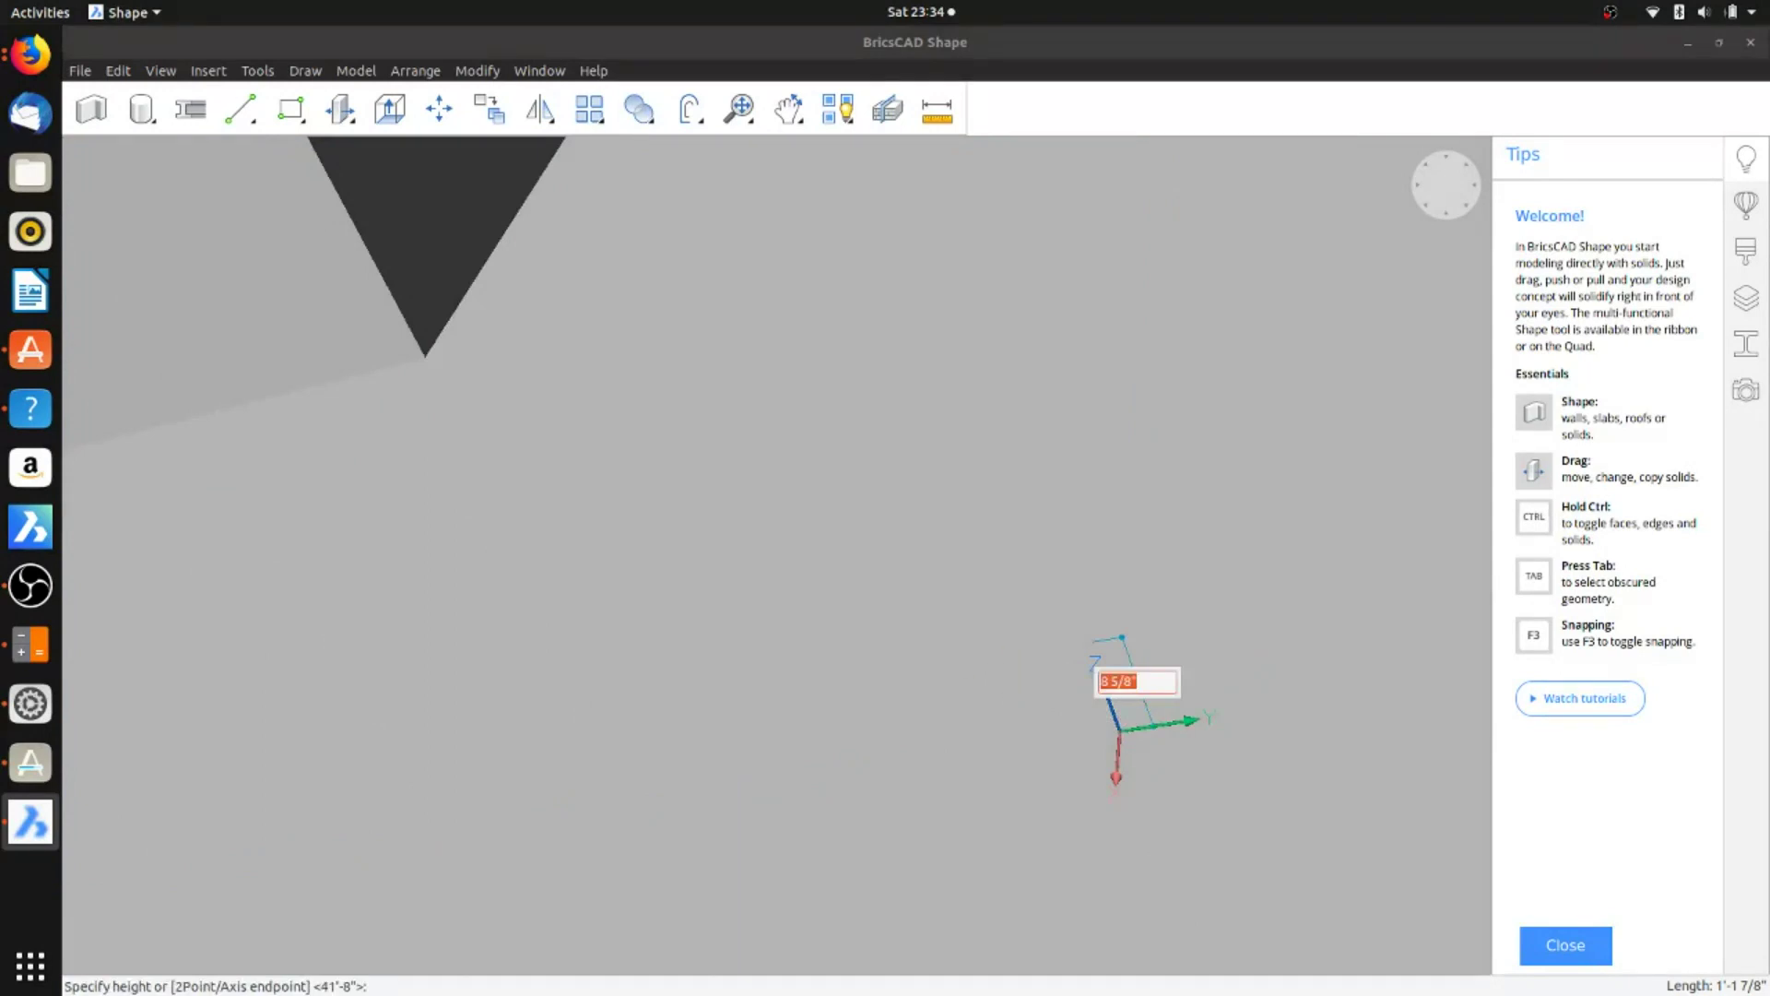
pyautogui.scroll(-10, 1070, 595)
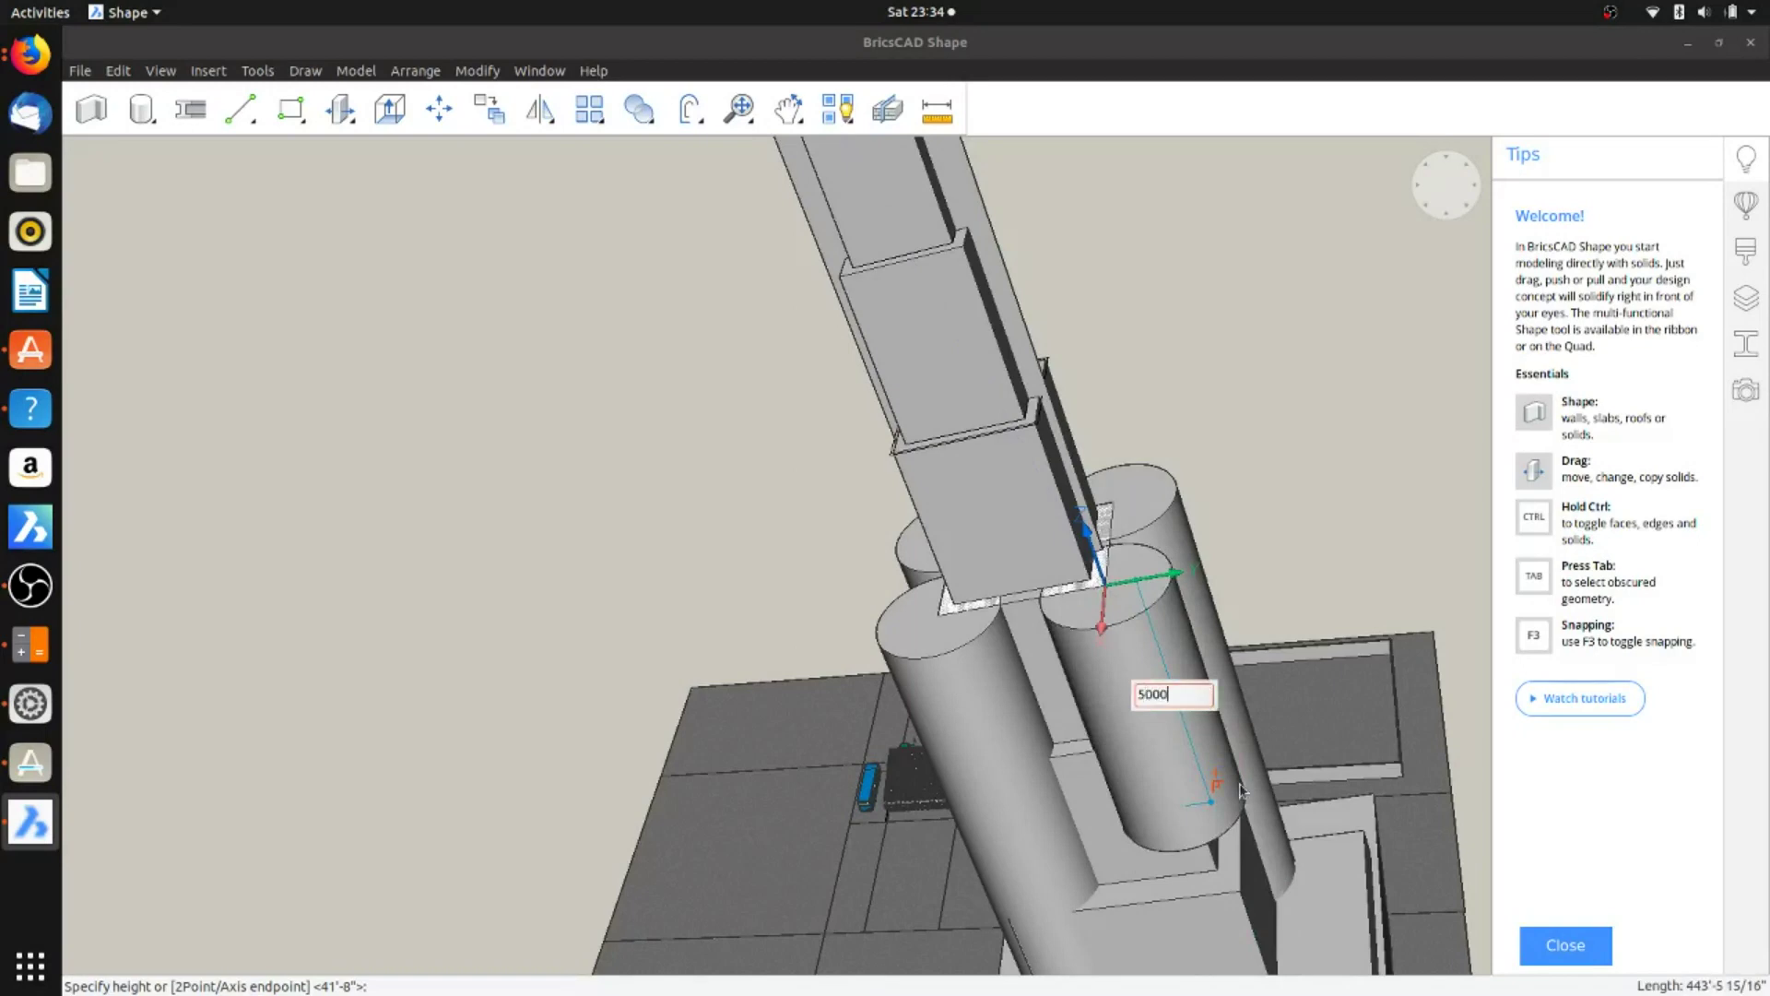
pyautogui.write('5000')
pyautogui.press('Return')
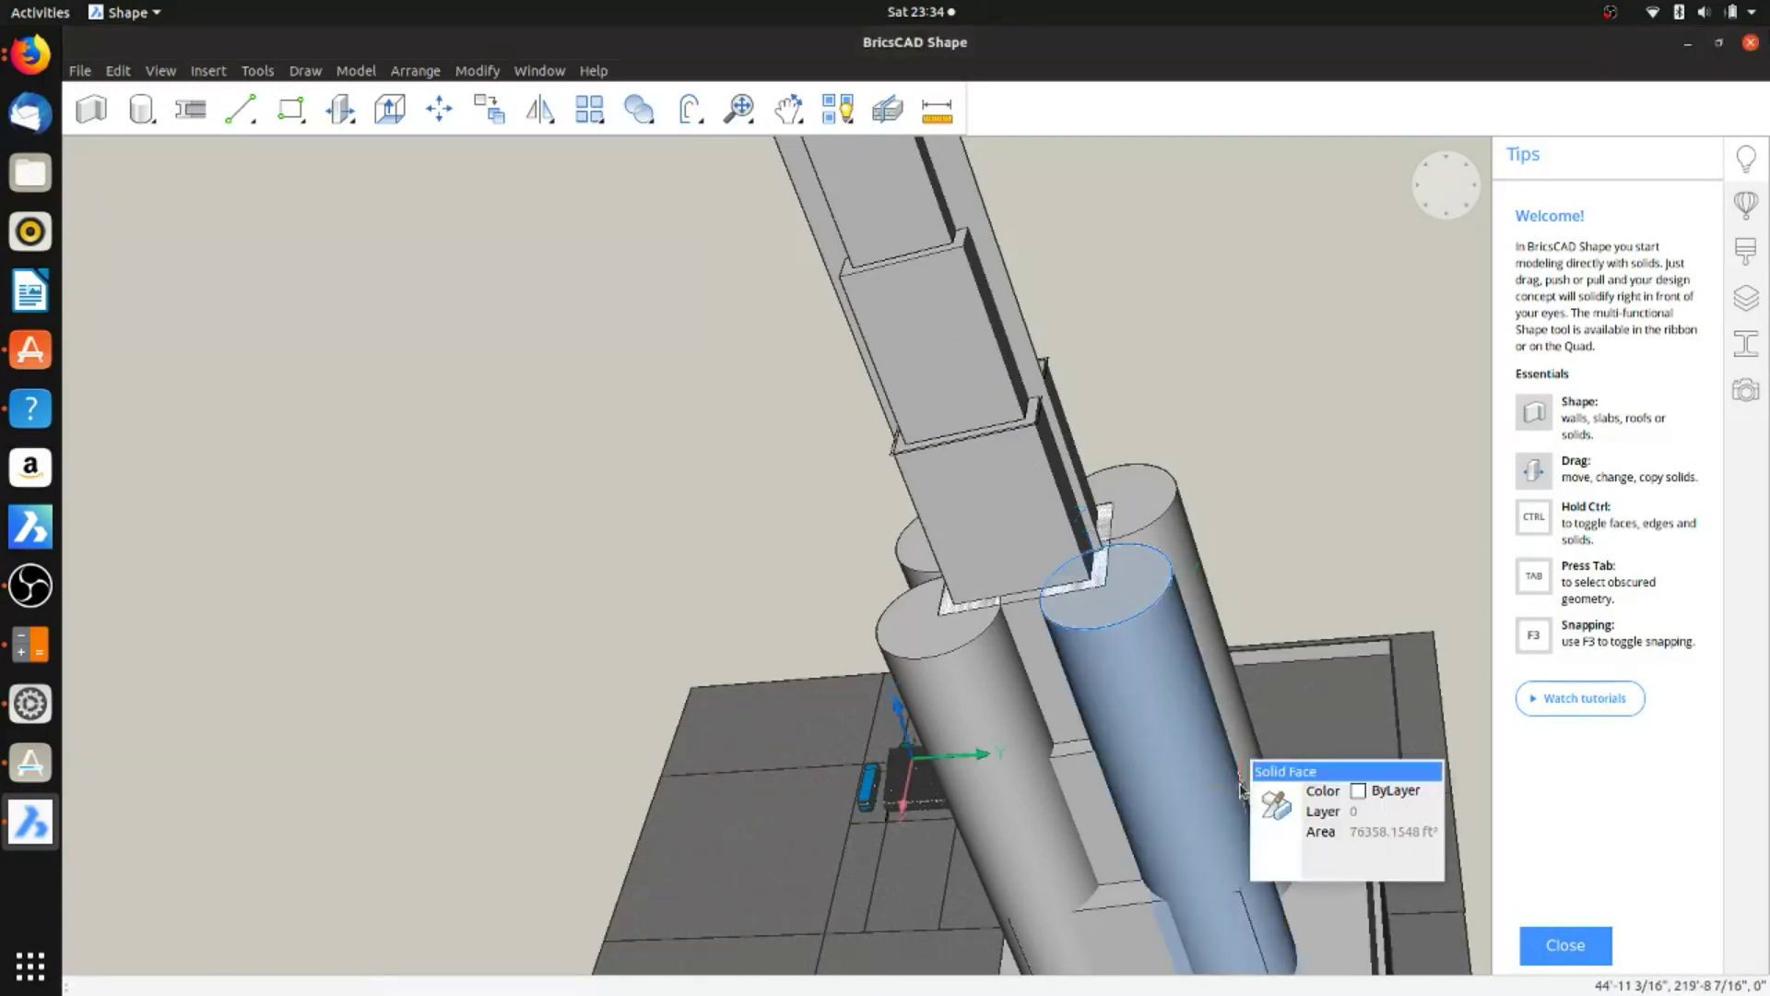
pyautogui.press('Return')
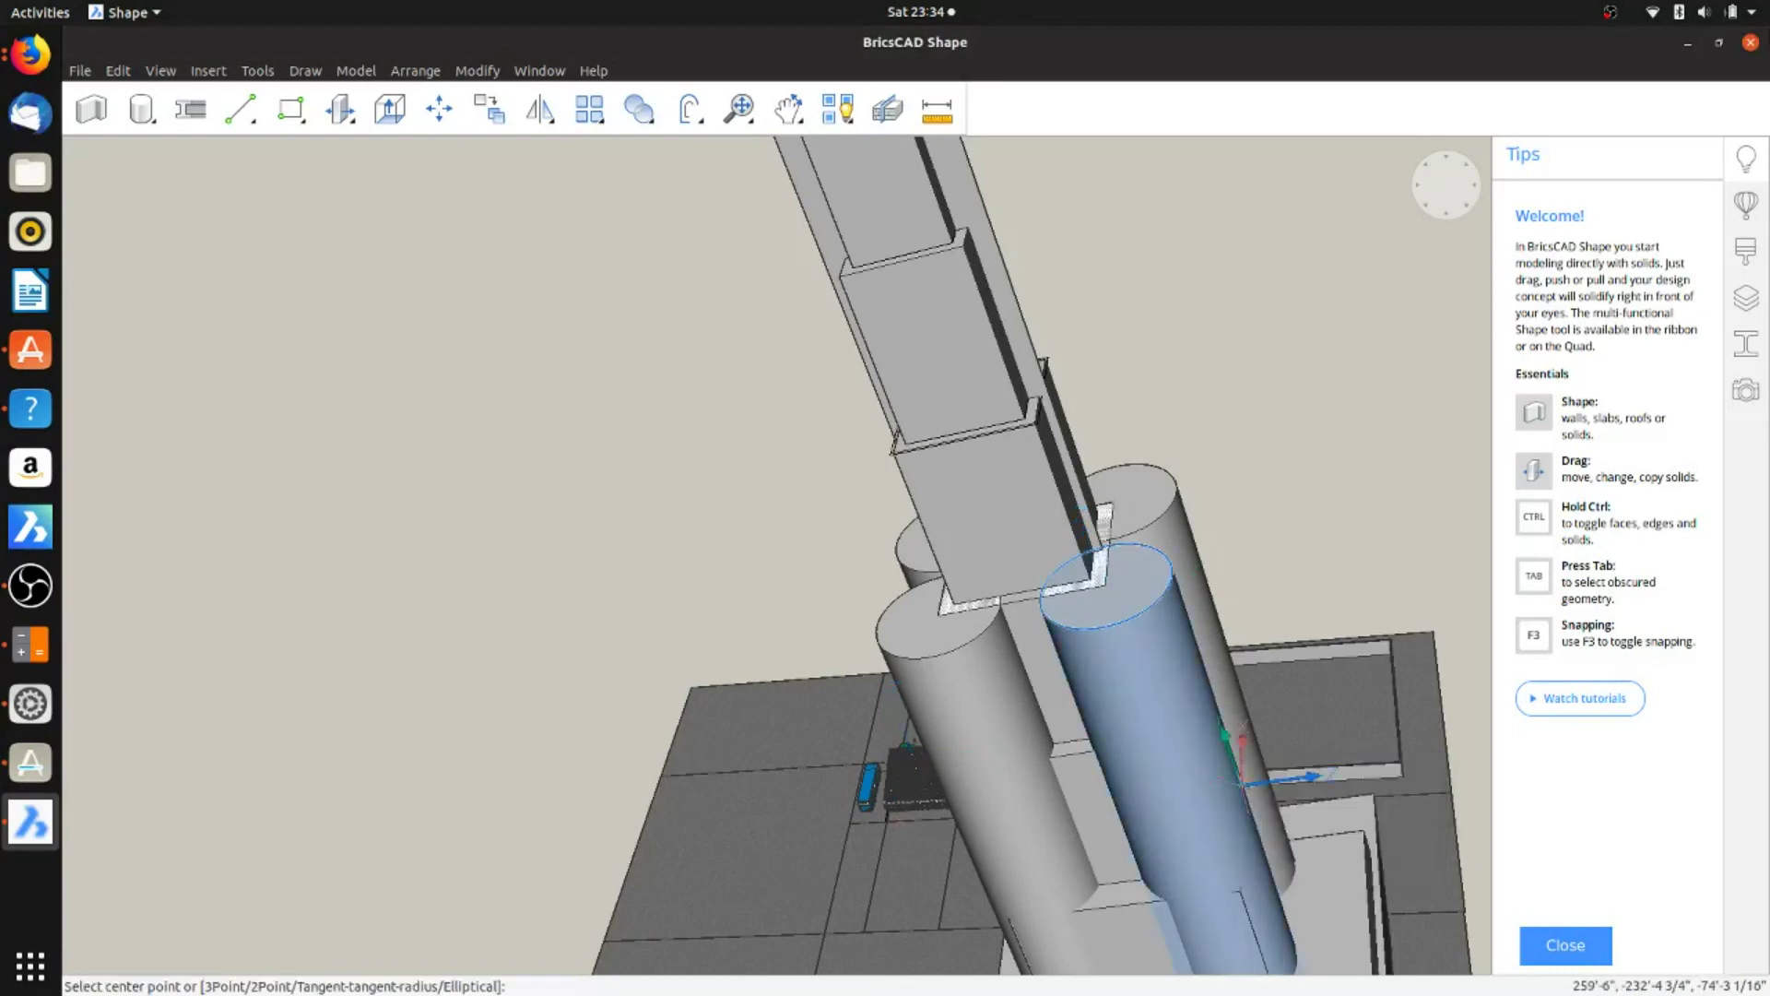
pyautogui.keyDown('shift'); pyautogui.moveTo(1102, 563); pyautogui.dragTo(1346, 835, button='middle'); pyautogui.keyUp('shift')
pyautogui.keyDown('shift'); pyautogui.moveTo(1237, 509); pyautogui.dragTo(1616, 814, button='middle'); pyautogui.keyUp('shift')
pyautogui.keyDown('shift'); pyautogui.moveTo(1226, 839); pyautogui.dragTo(1506, 790, button='middle'); pyautogui.keyUp('shift')
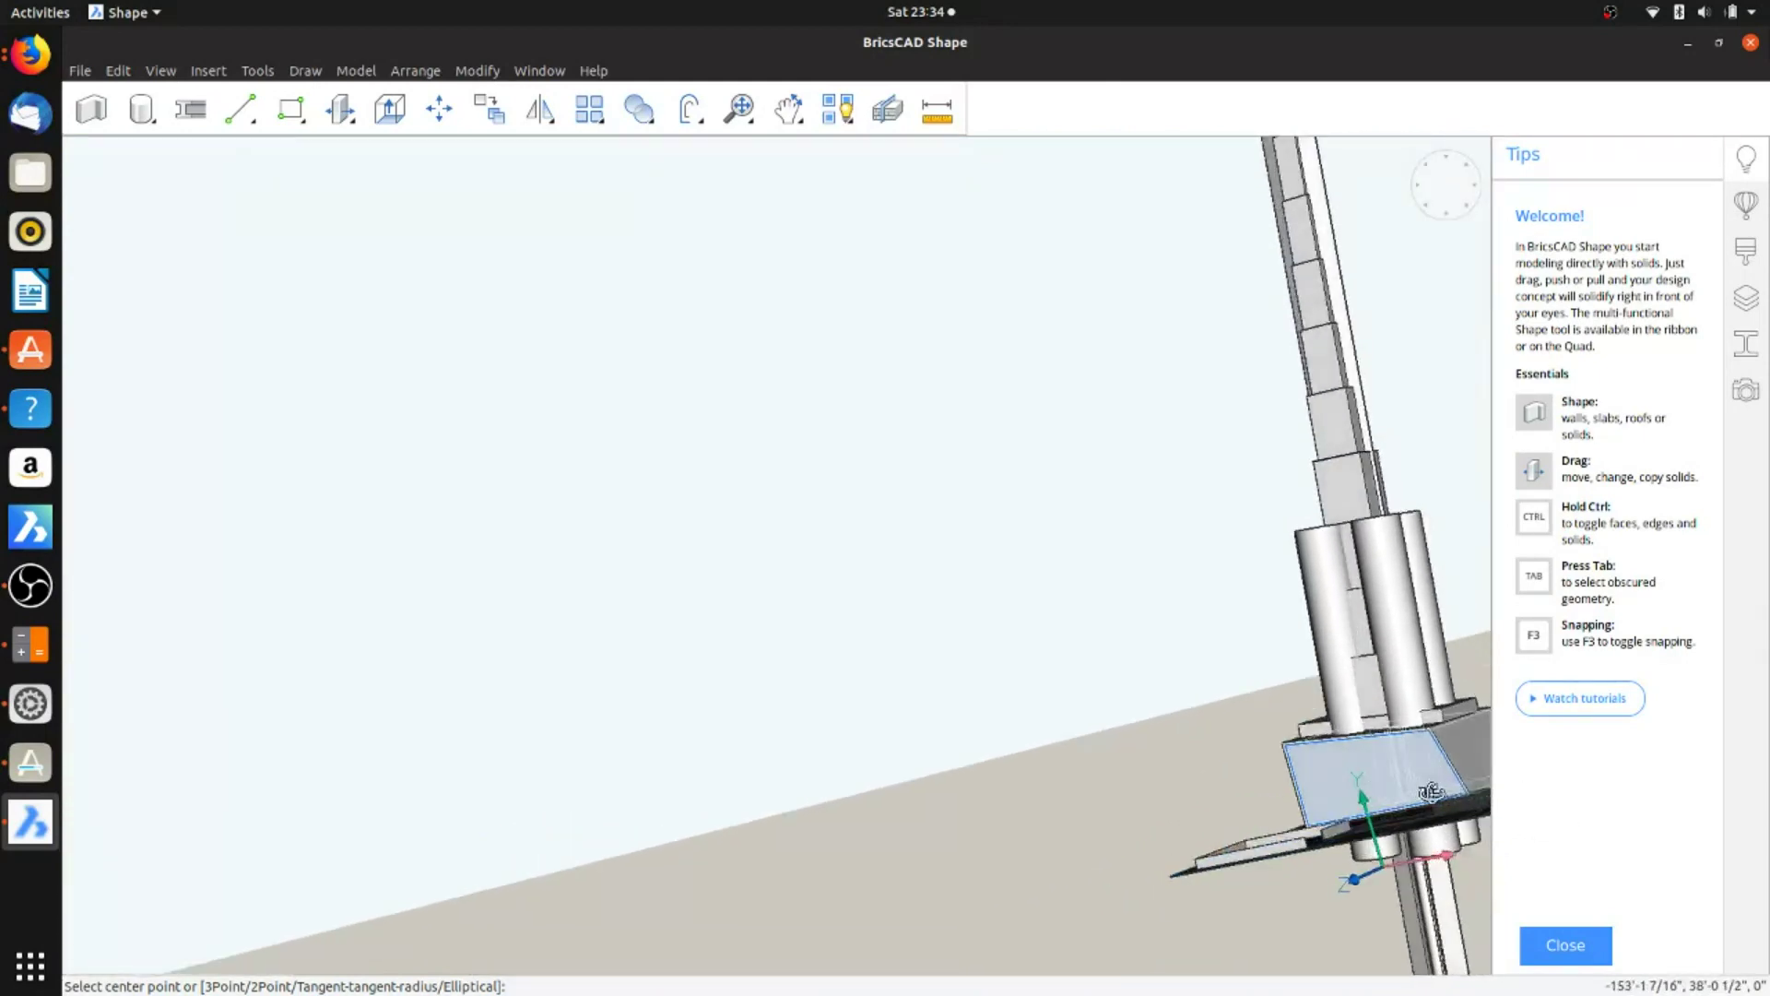
pyautogui.scroll(4, 1399, 807)
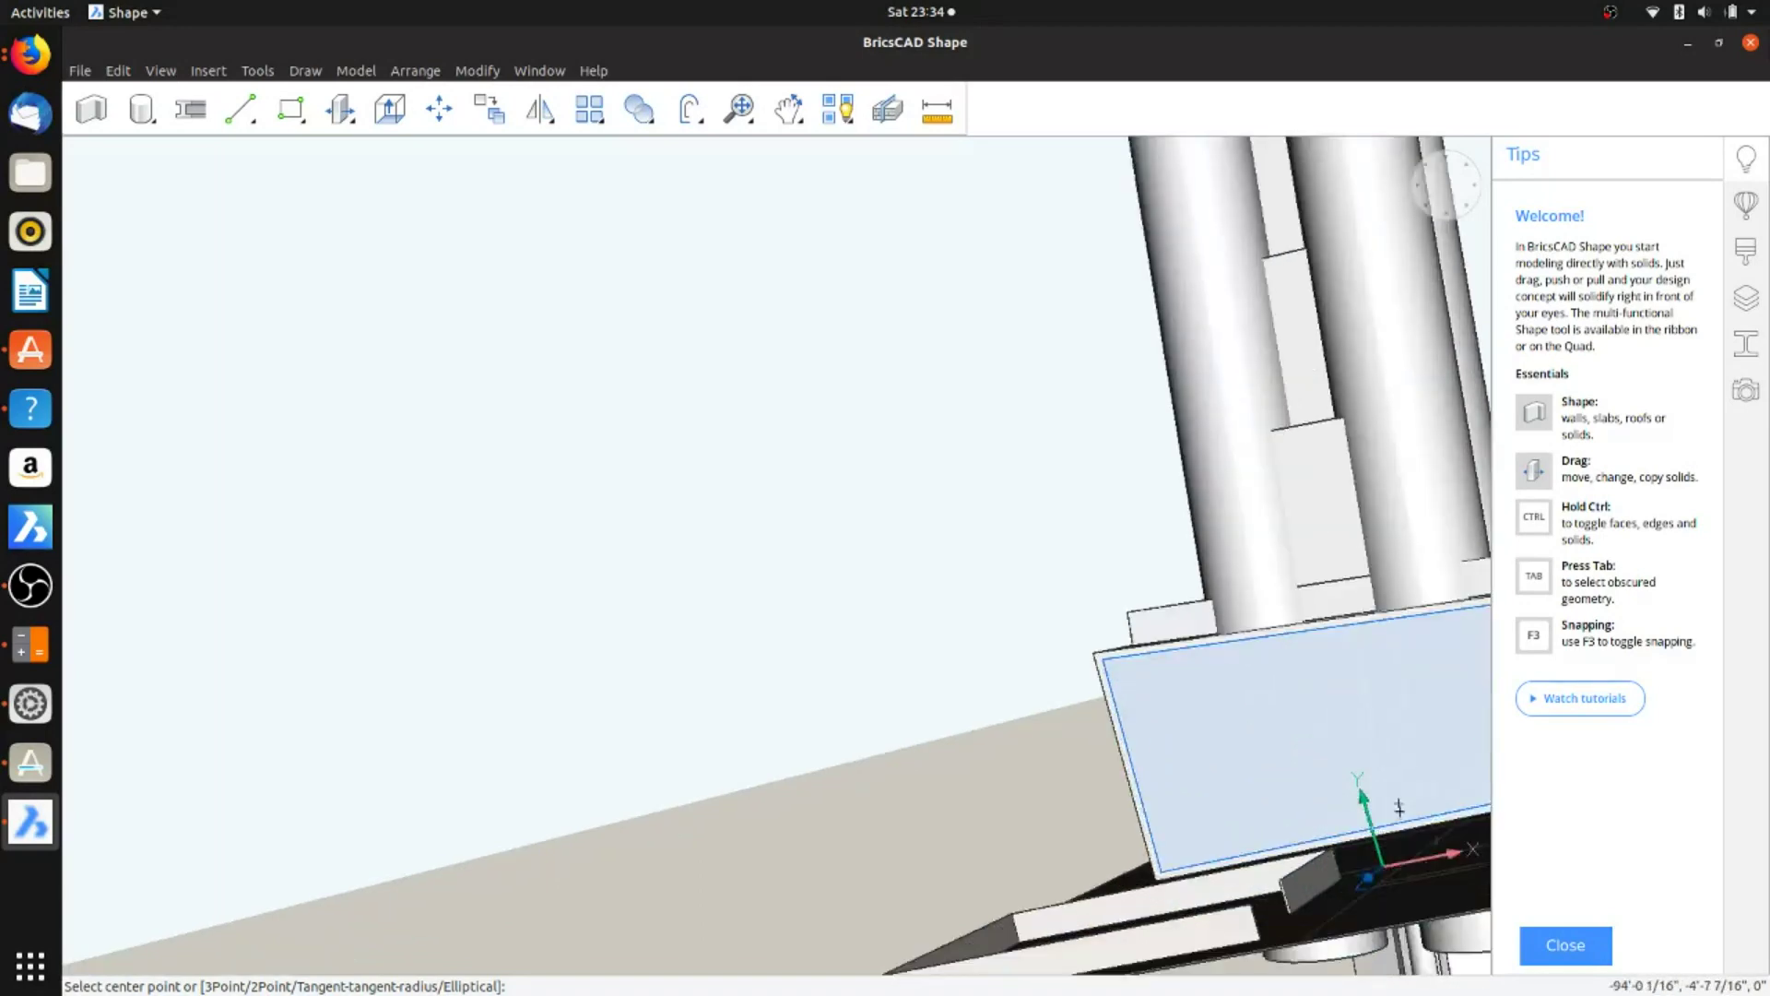
pyautogui.scroll(2, 1400, 807)
pyautogui.press('Escape')
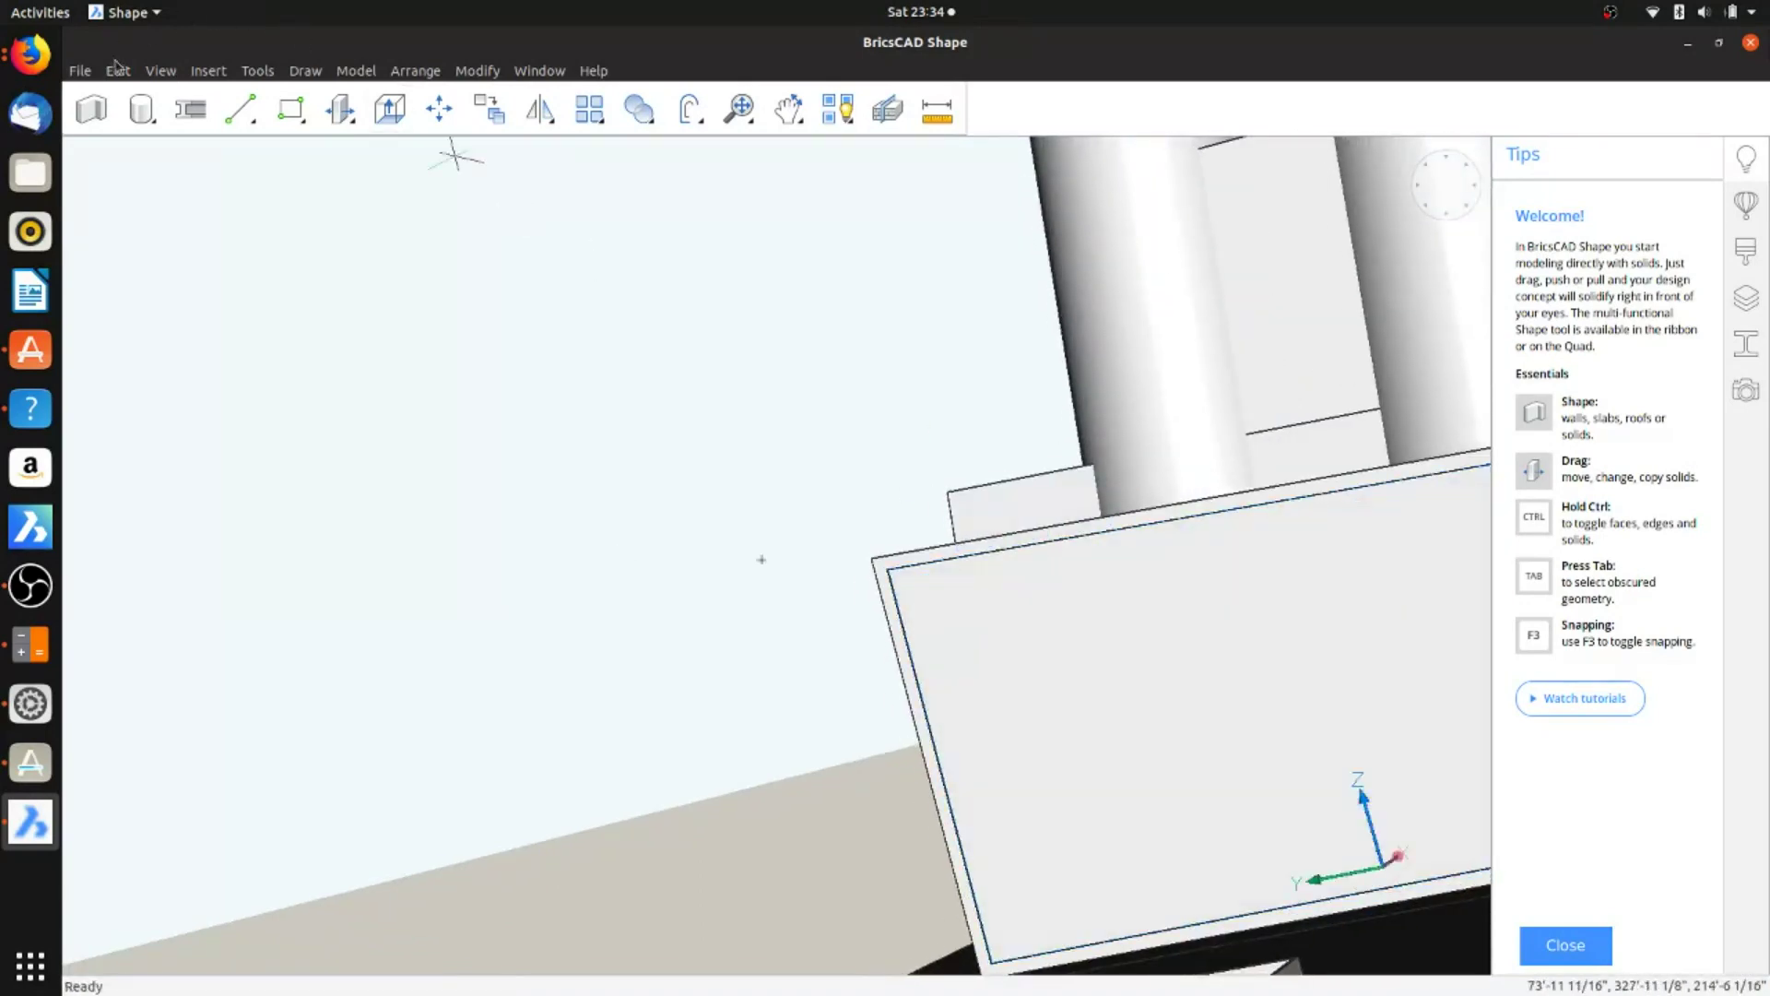
# Step: Save the drawing
pyautogui.click(81, 73)
pyautogui.click(104, 230)
pyautogui.keyDown('shift'); pyautogui.moveTo(1205, 699); pyautogui.dragTo(843, 511, button='middle'); pyautogui.keyUp('shift')
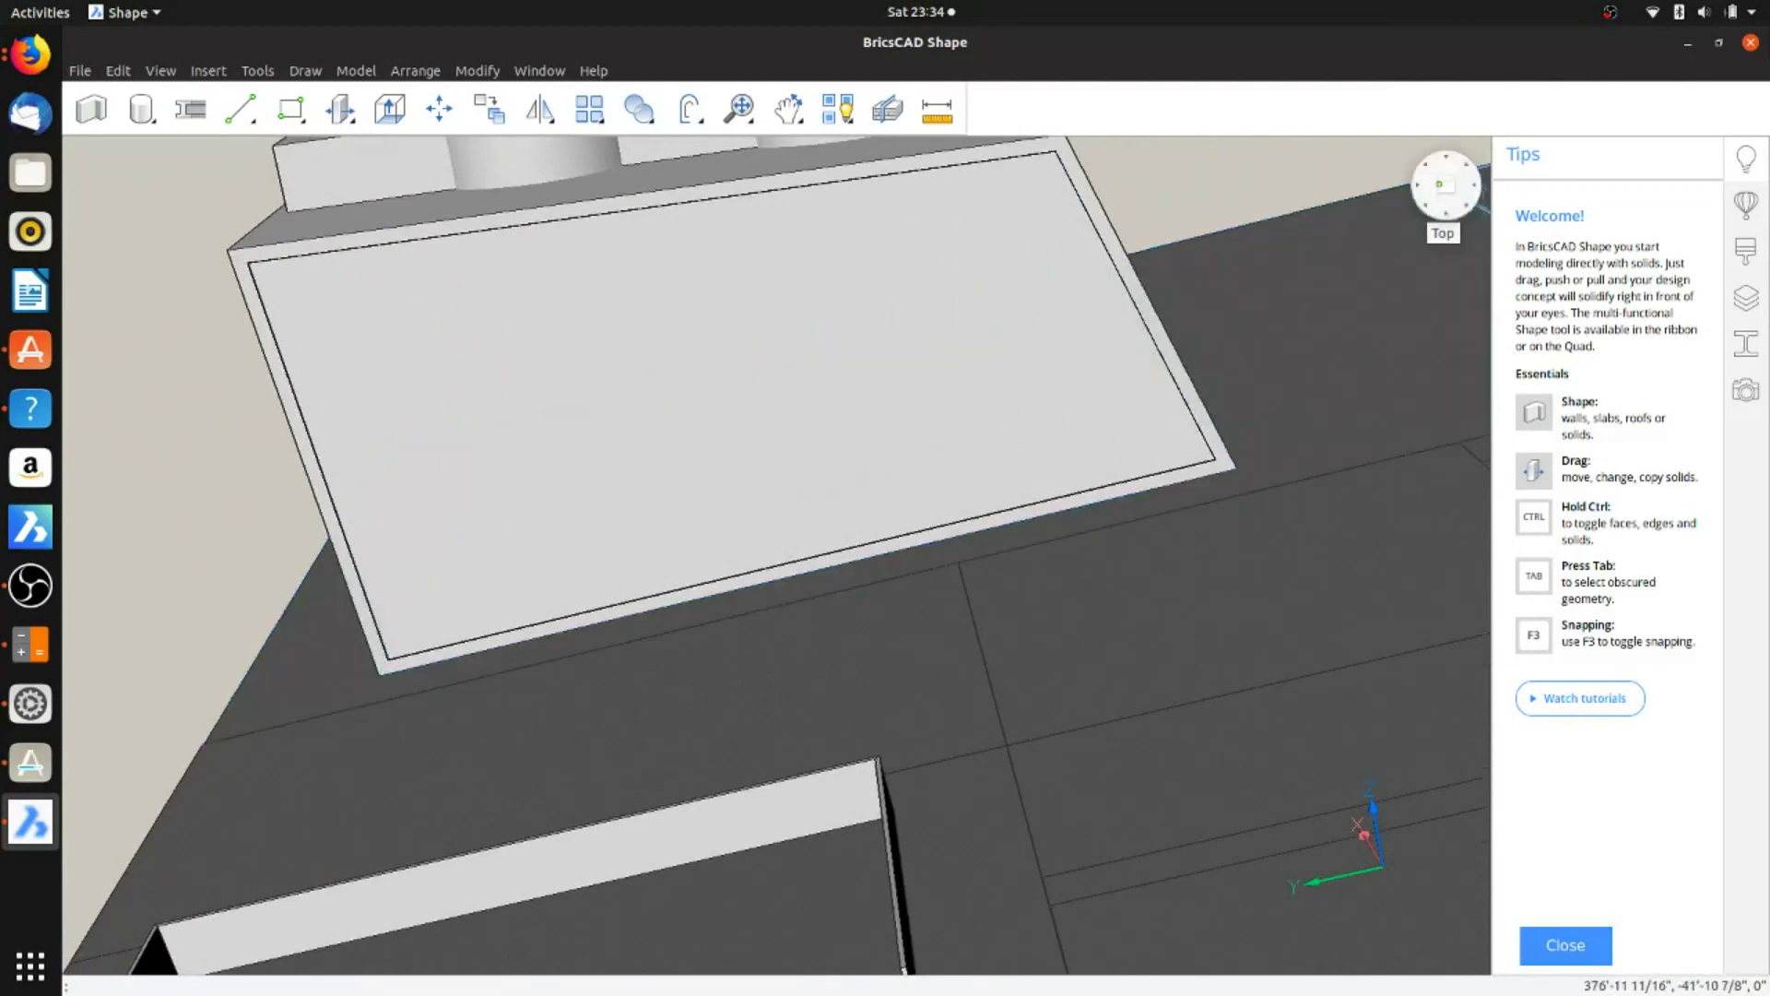
# Step: Examine the whole tower from above and from the side, from the spire tip to the parts below the base plate
pyautogui.click(1445, 185)
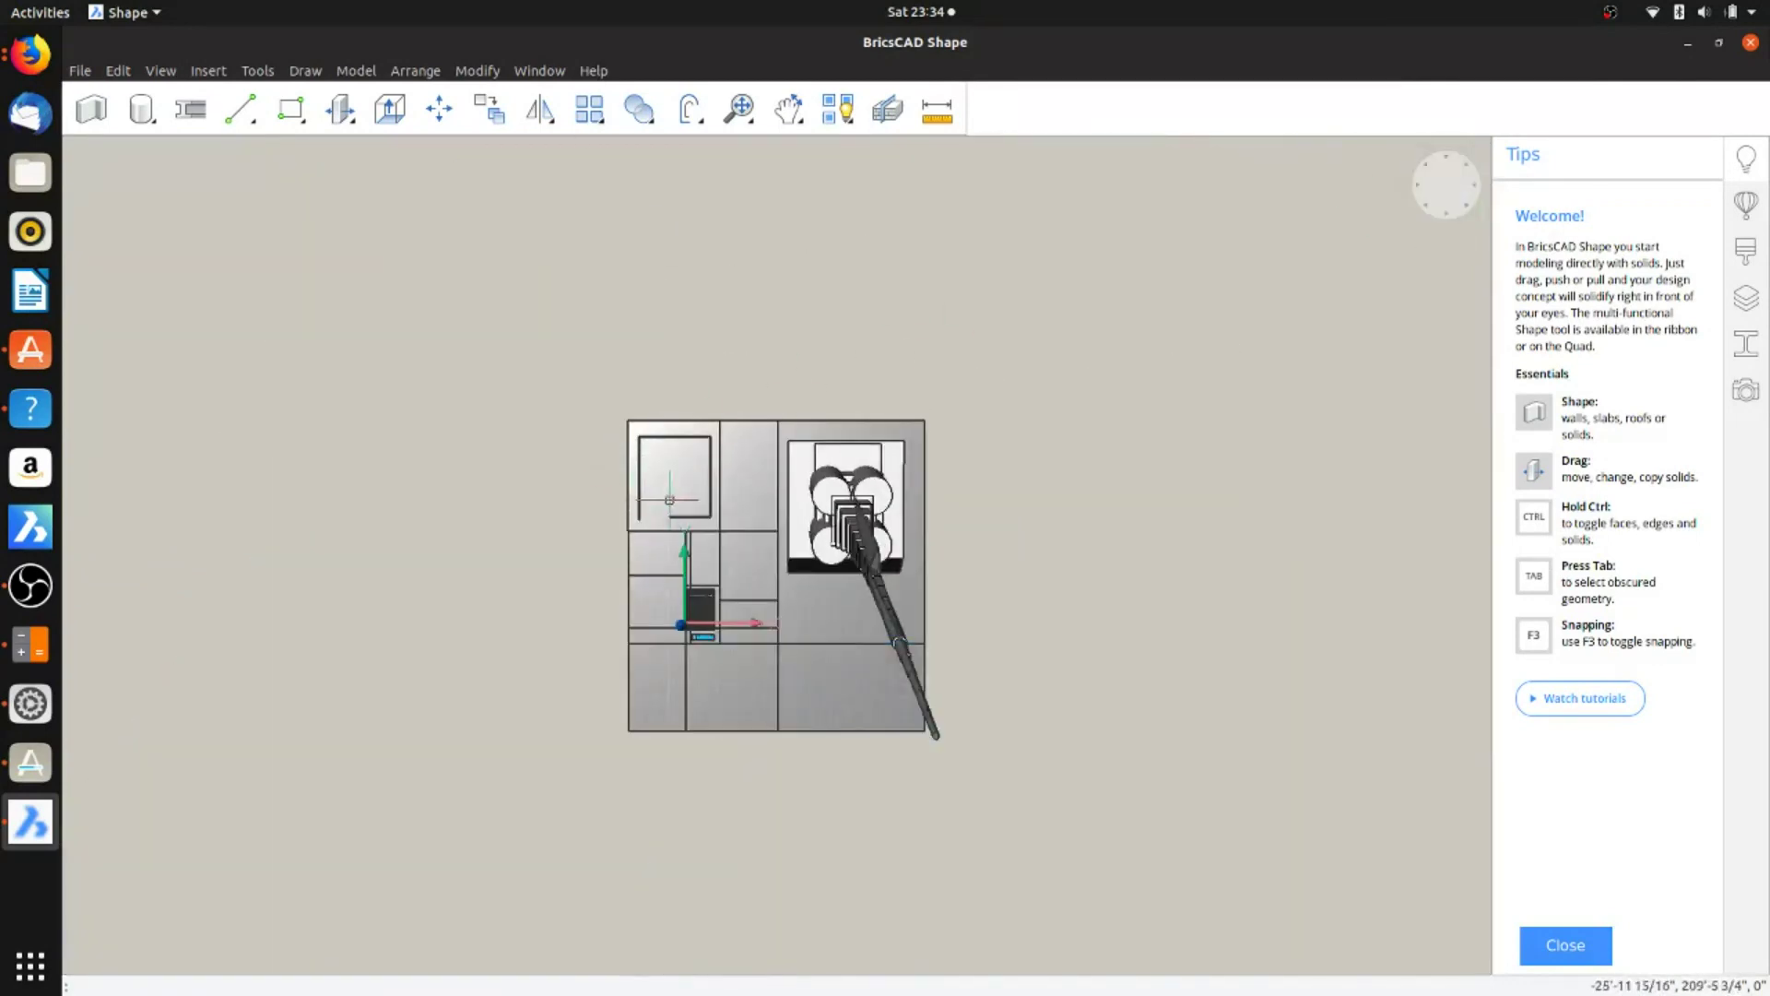
pyautogui.keyDown('shift'); pyautogui.moveTo(665, 500); pyautogui.dragTo(1042, 295, button='middle'); pyautogui.keyUp('shift')
pyautogui.scroll(2, 819, 429)
pyautogui.moveTo(754, 498); pyautogui.dragTo(764, 544, button='middle')
pyautogui.scroll(2, 765, 545)
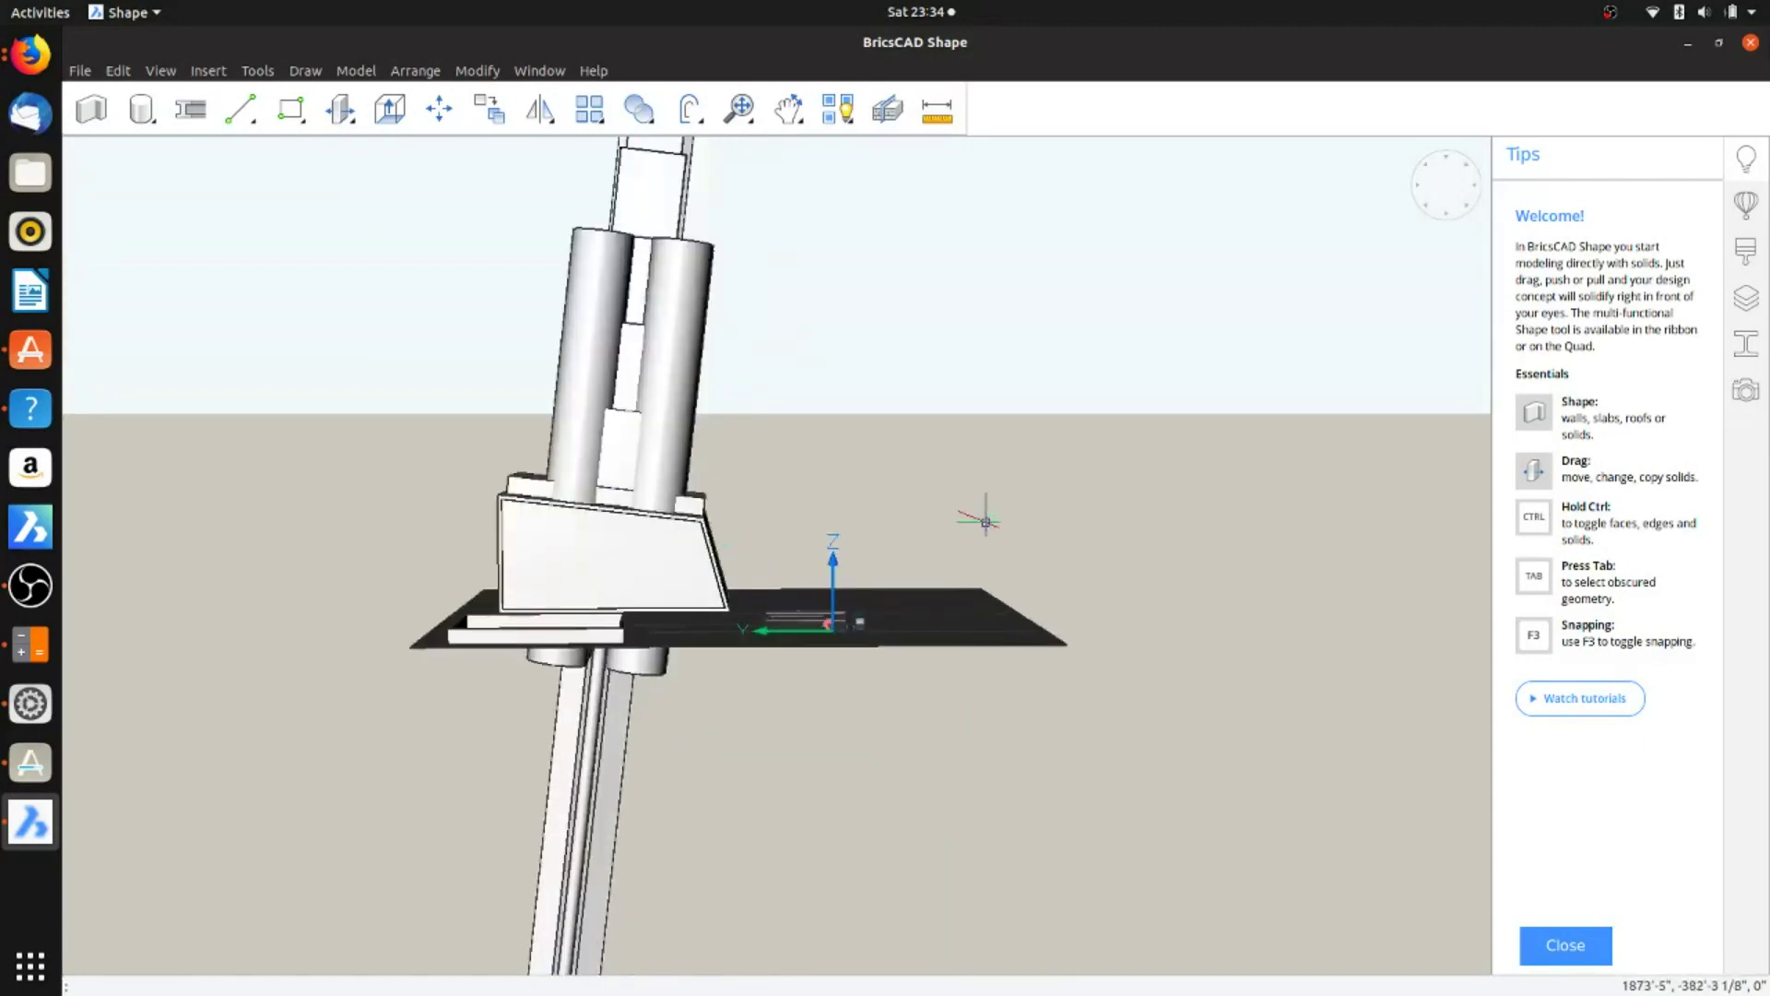
pyautogui.scroll(-5, 756, 595)
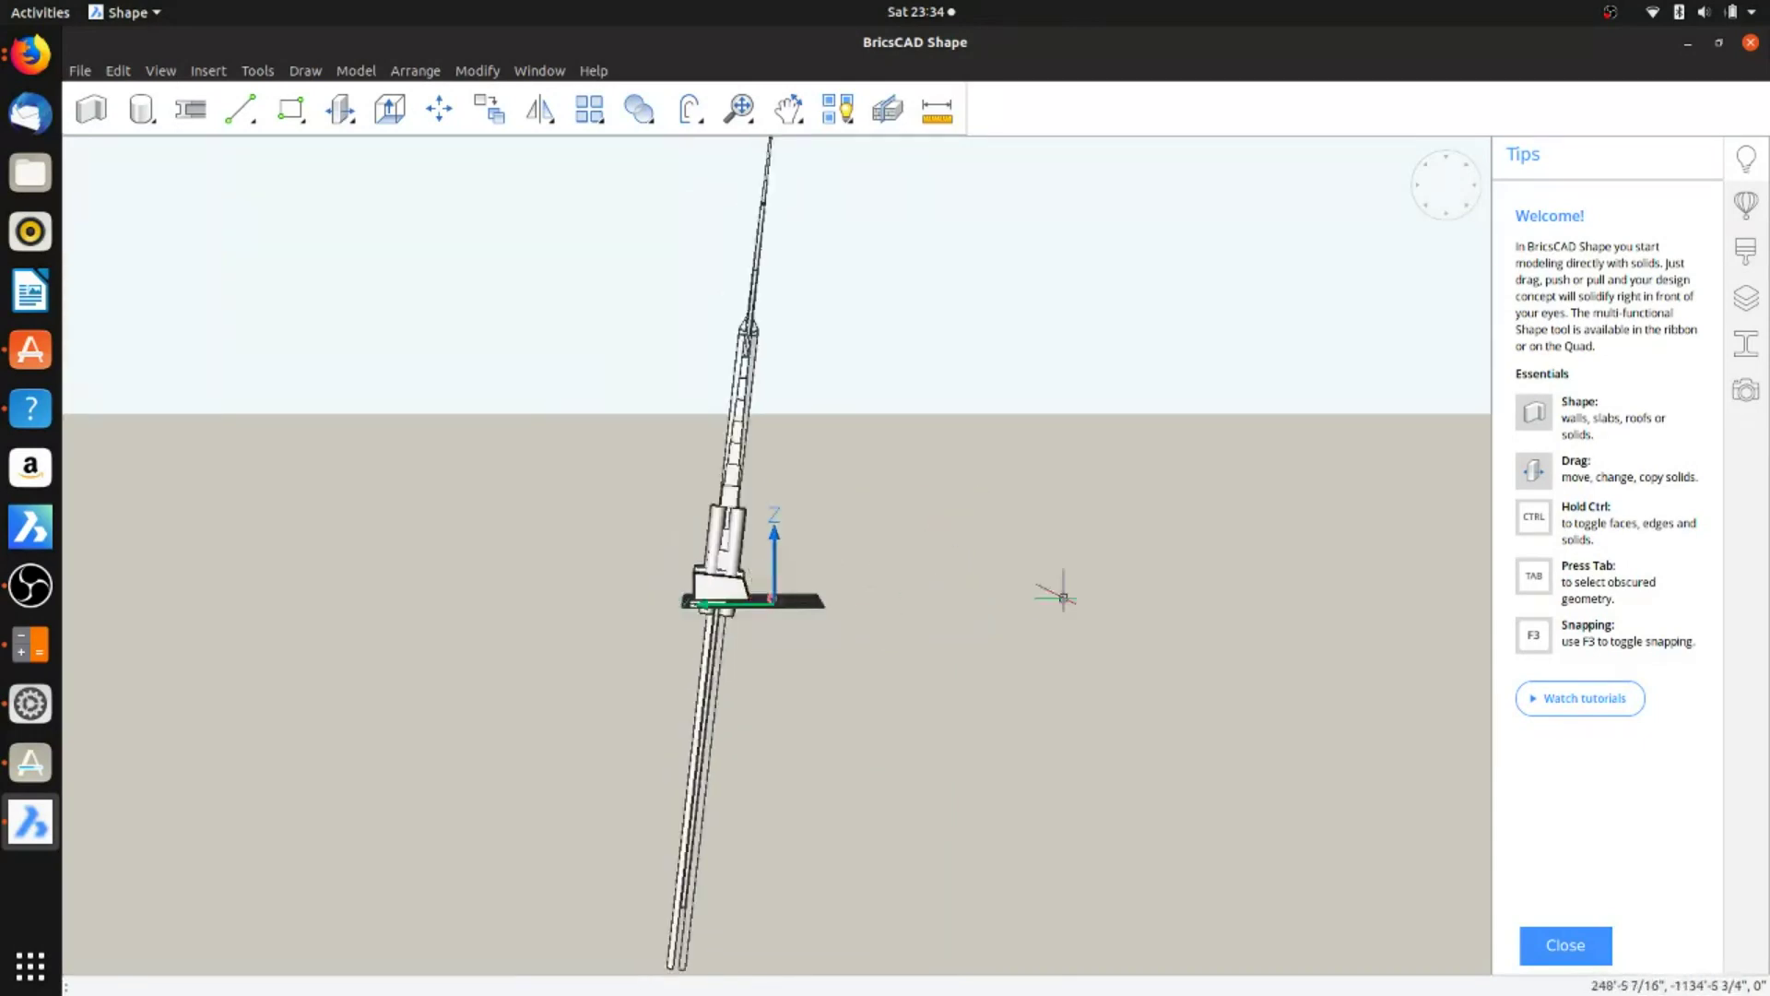
pyautogui.scroll(-2, 1084, 668)
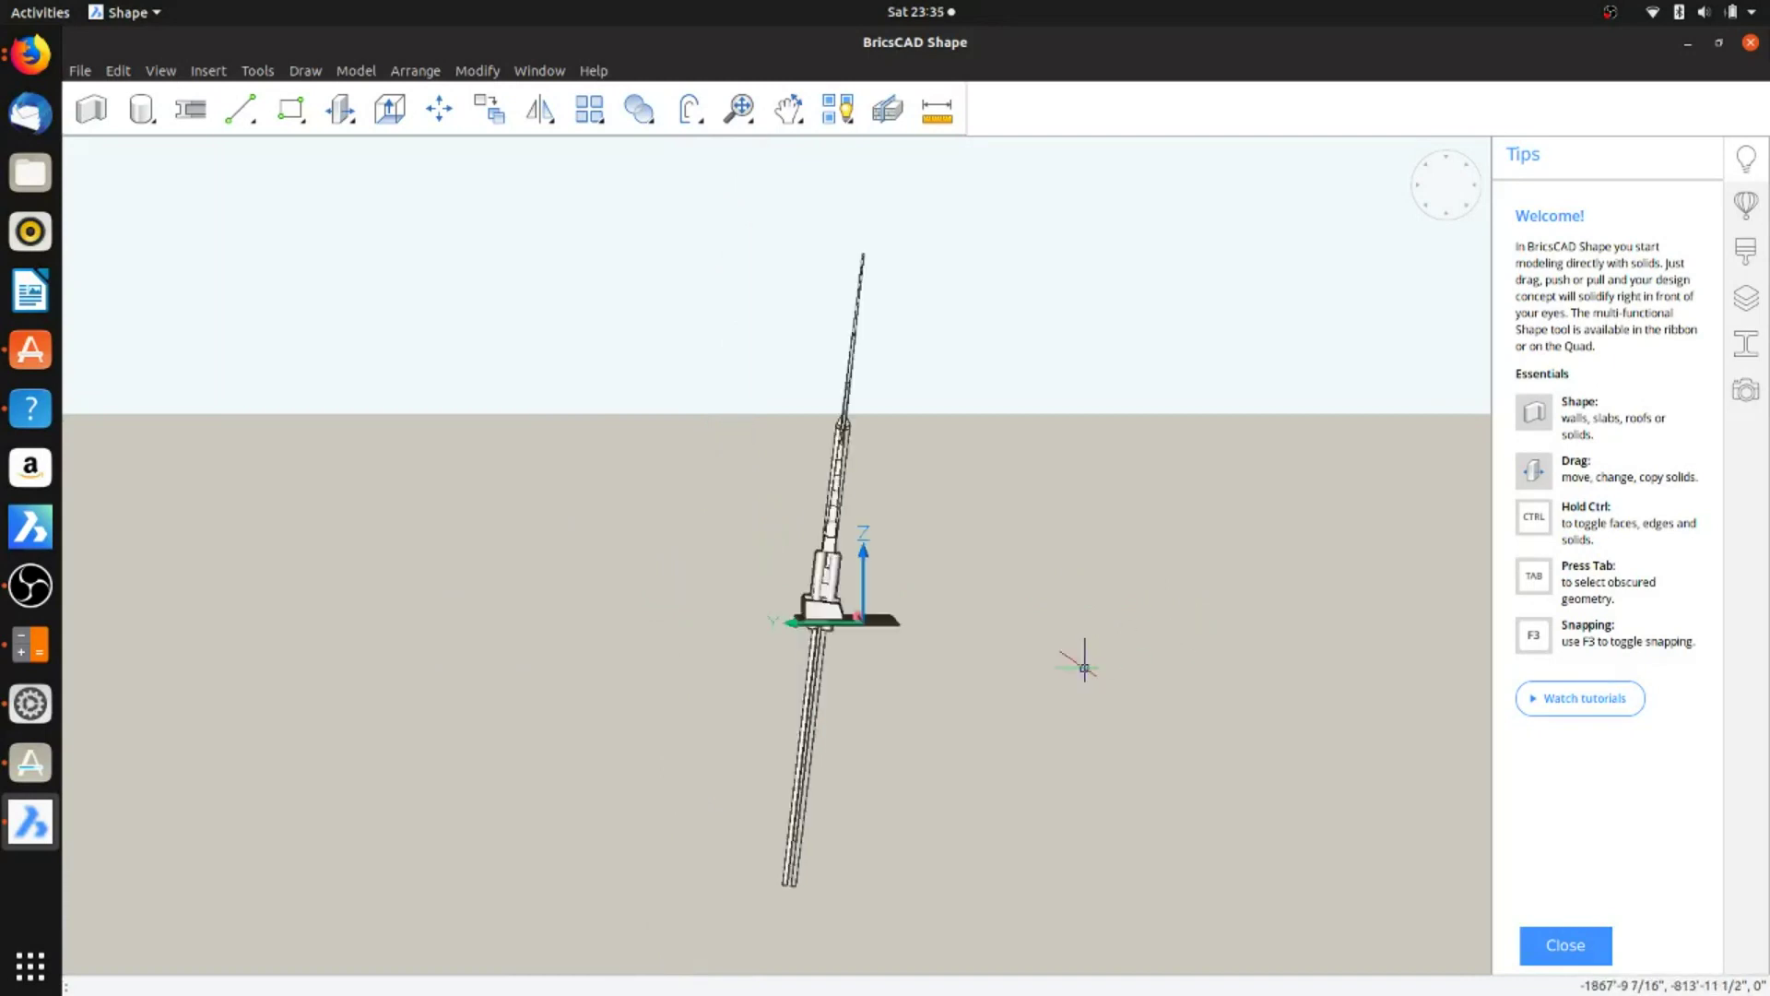
pyautogui.scroll(2, 848, 625)
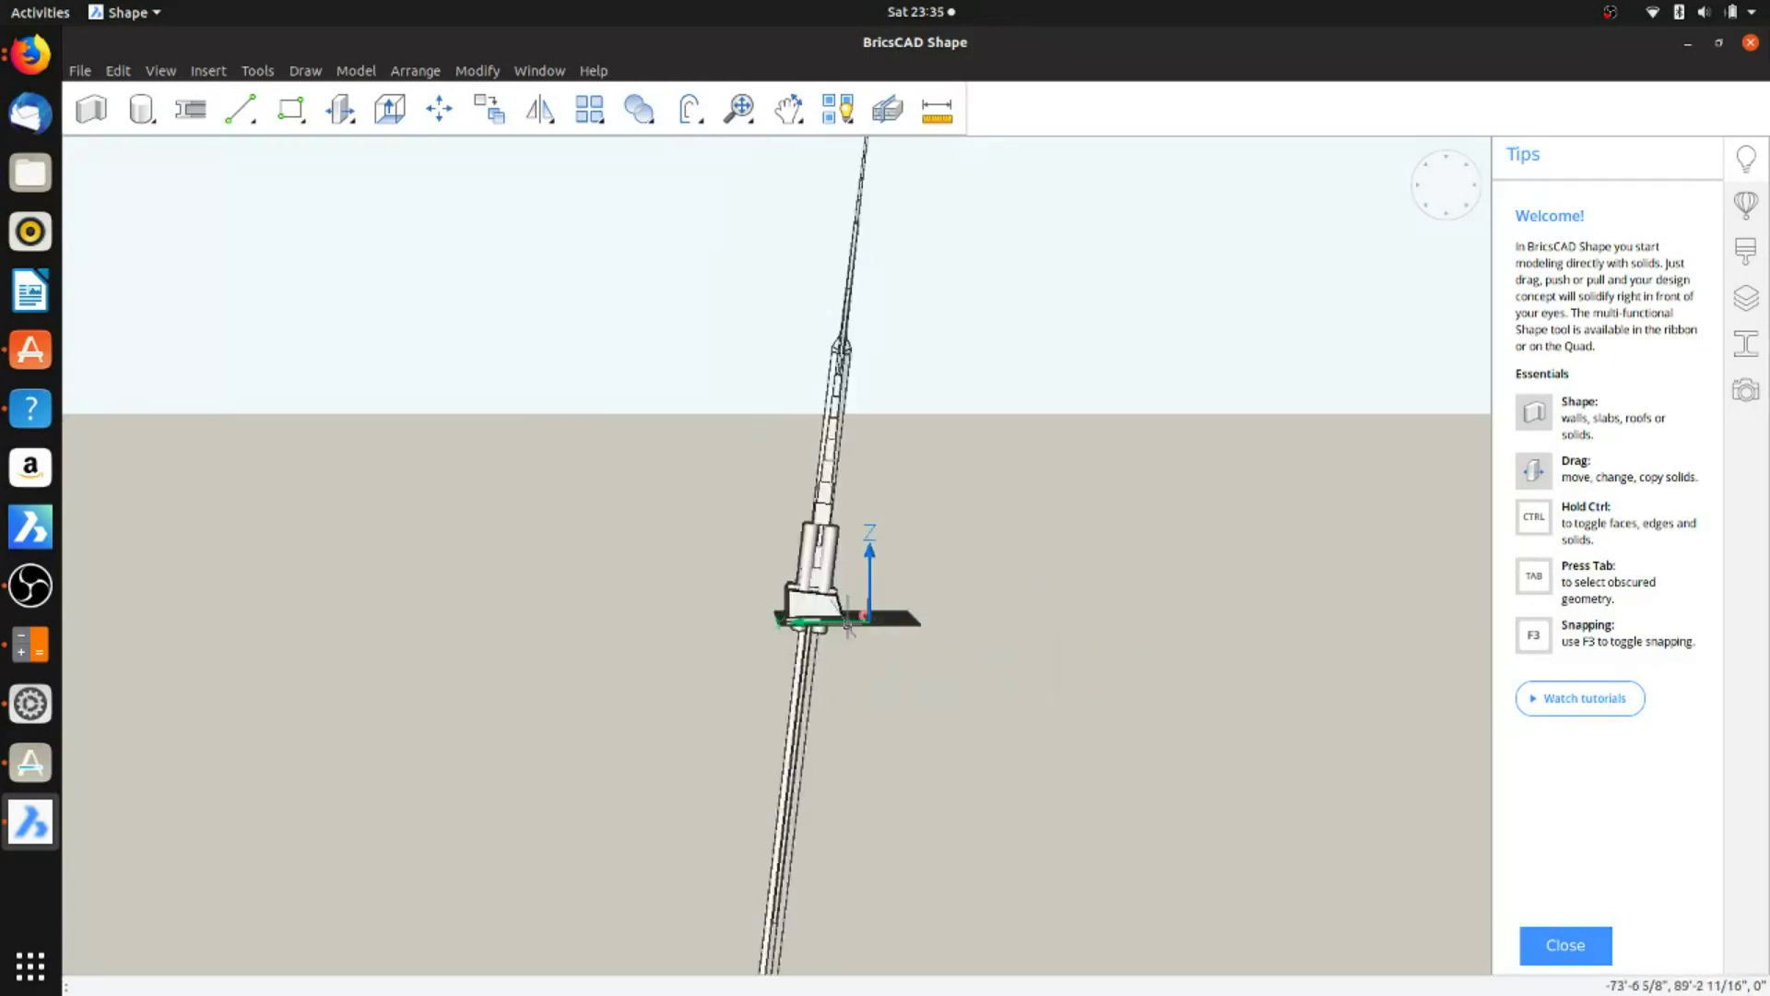
pyautogui.moveTo(863, 640); pyautogui.dragTo(696, 896, button='middle')
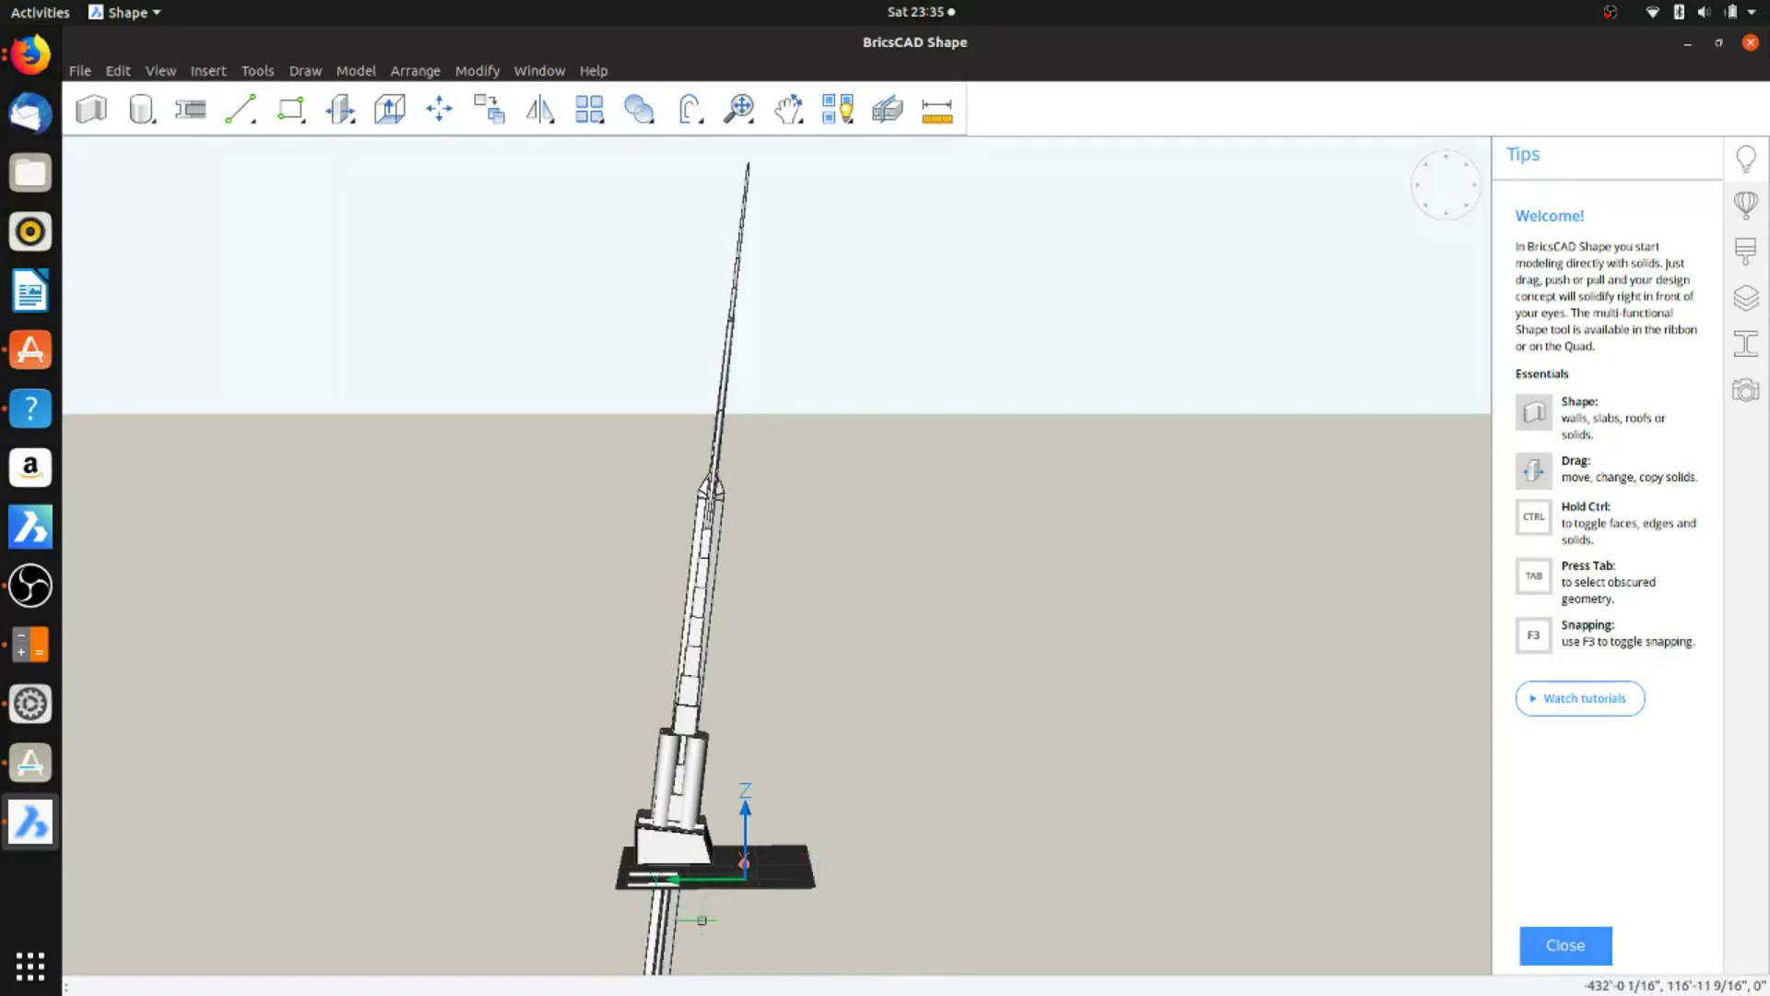
pyautogui.scroll(5, 630, 821)
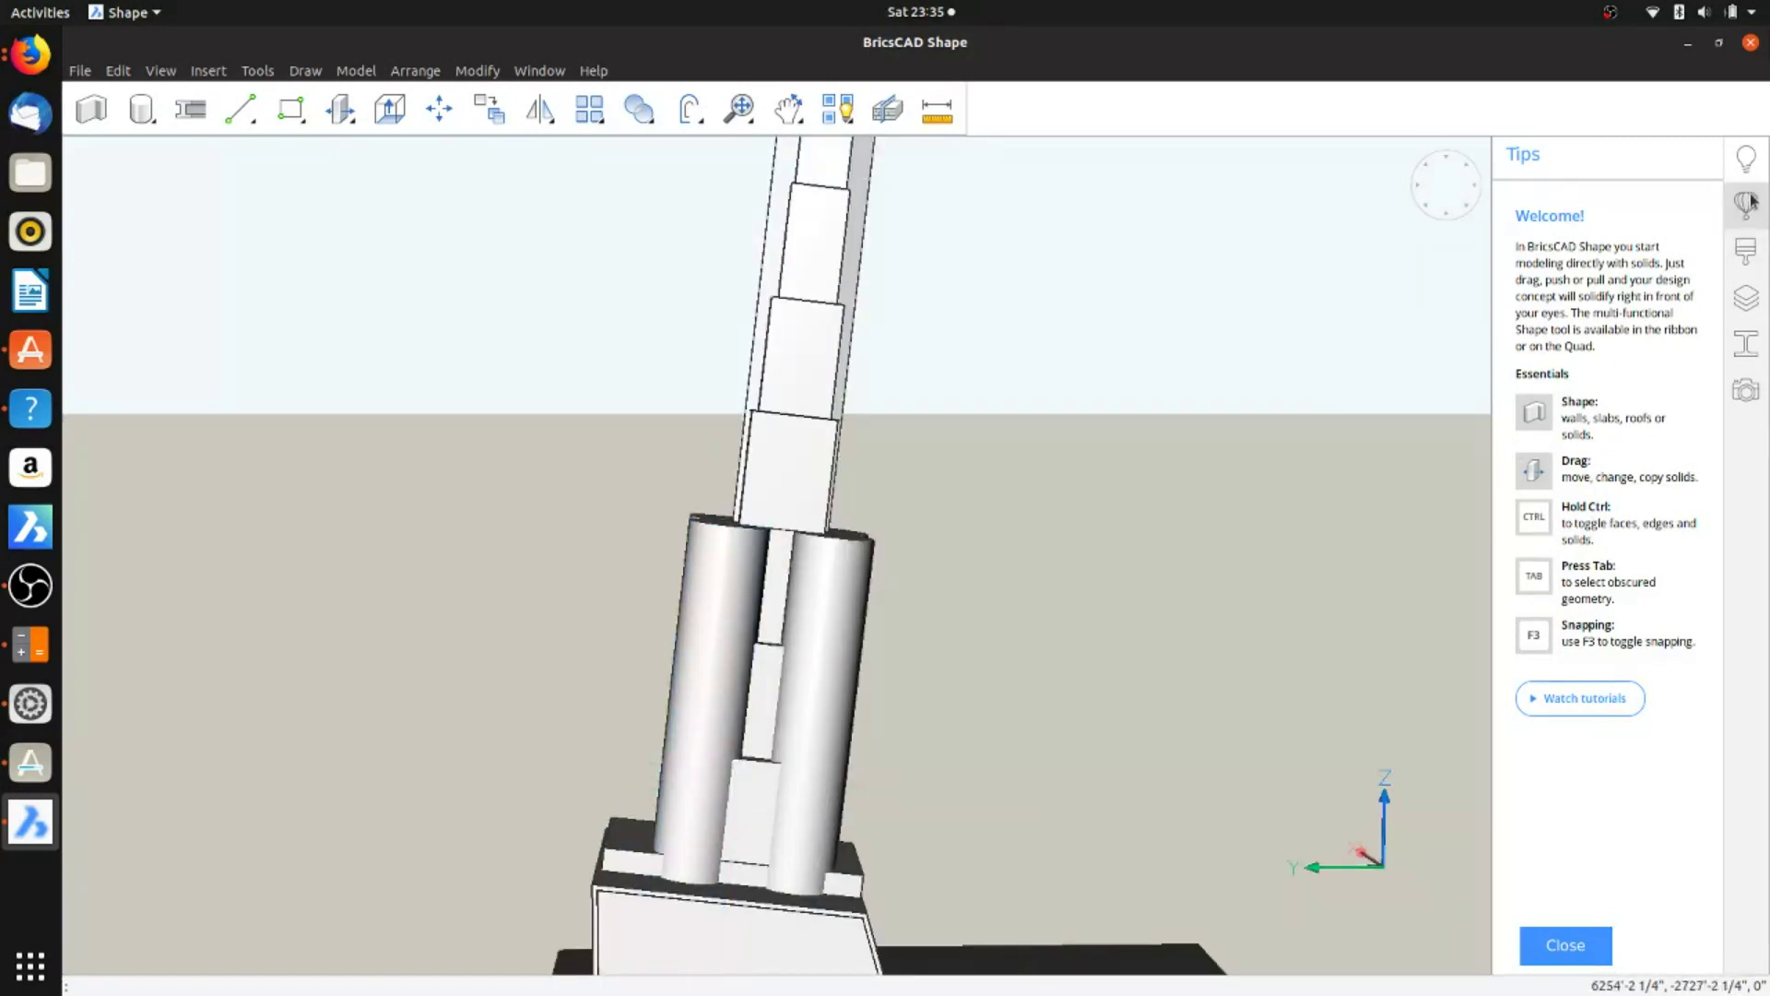
# Step: Show the Glass materials and apply the darker green glass to two of the corner columns
pyautogui.click(1750, 163)
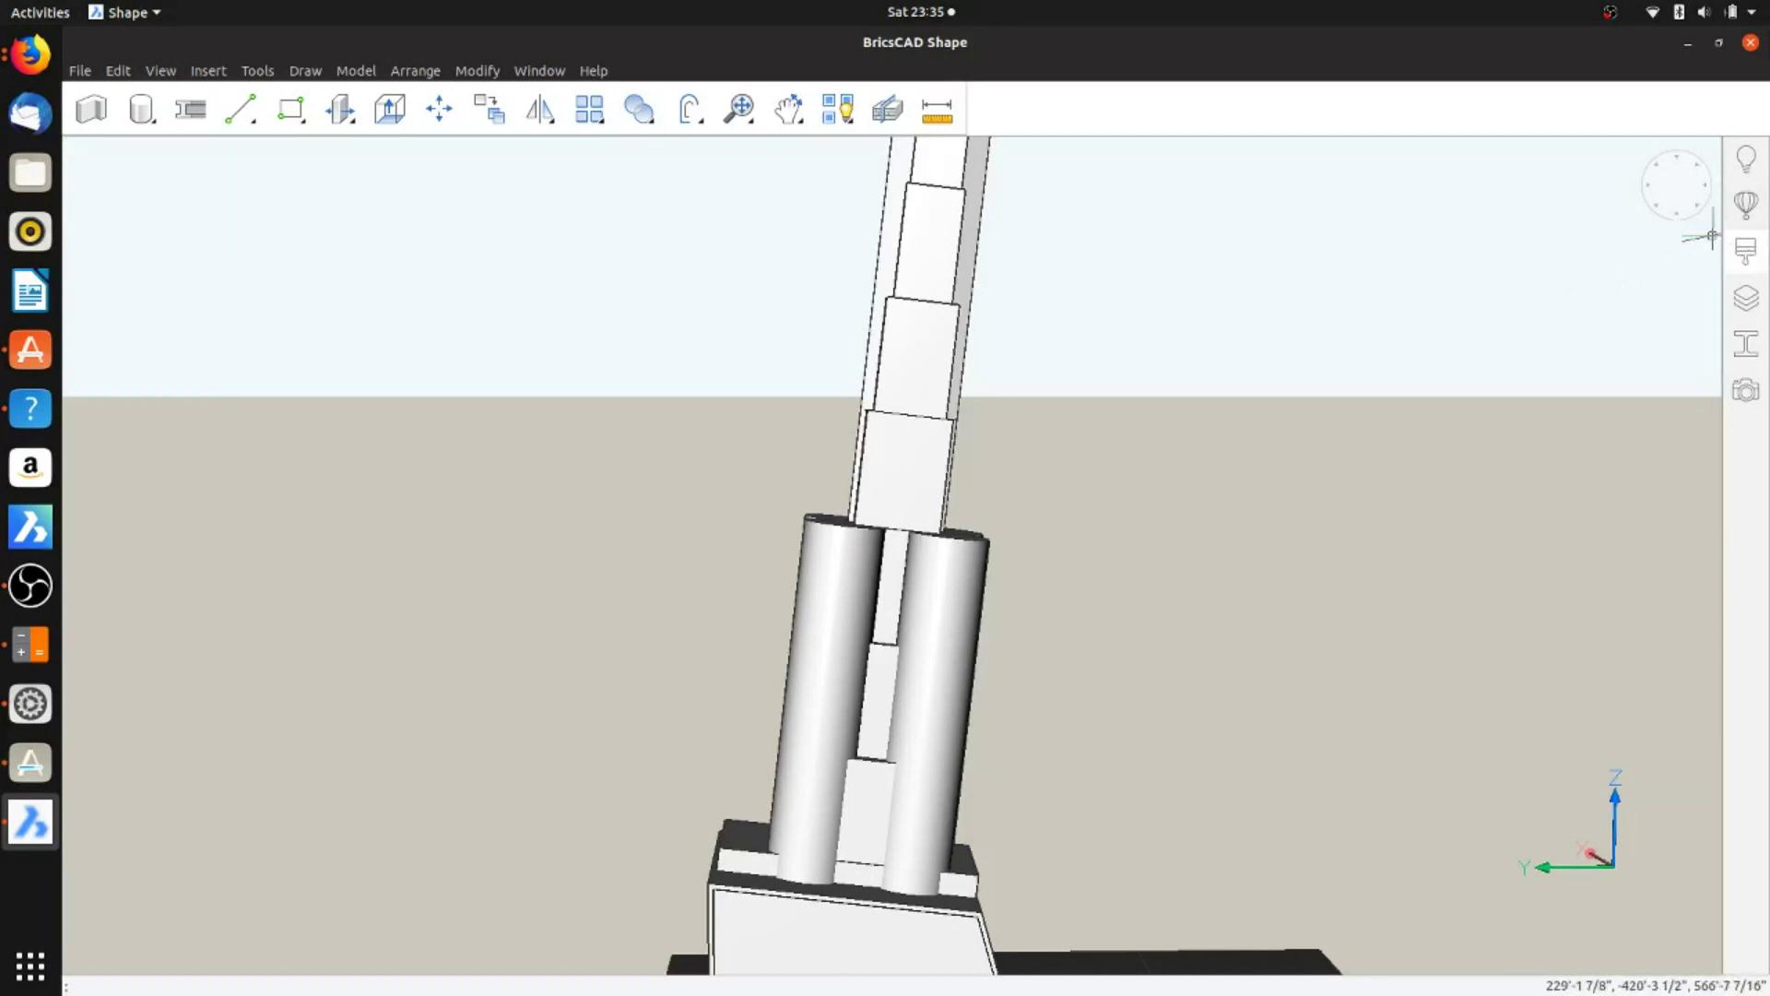
pyautogui.click(1740, 263)
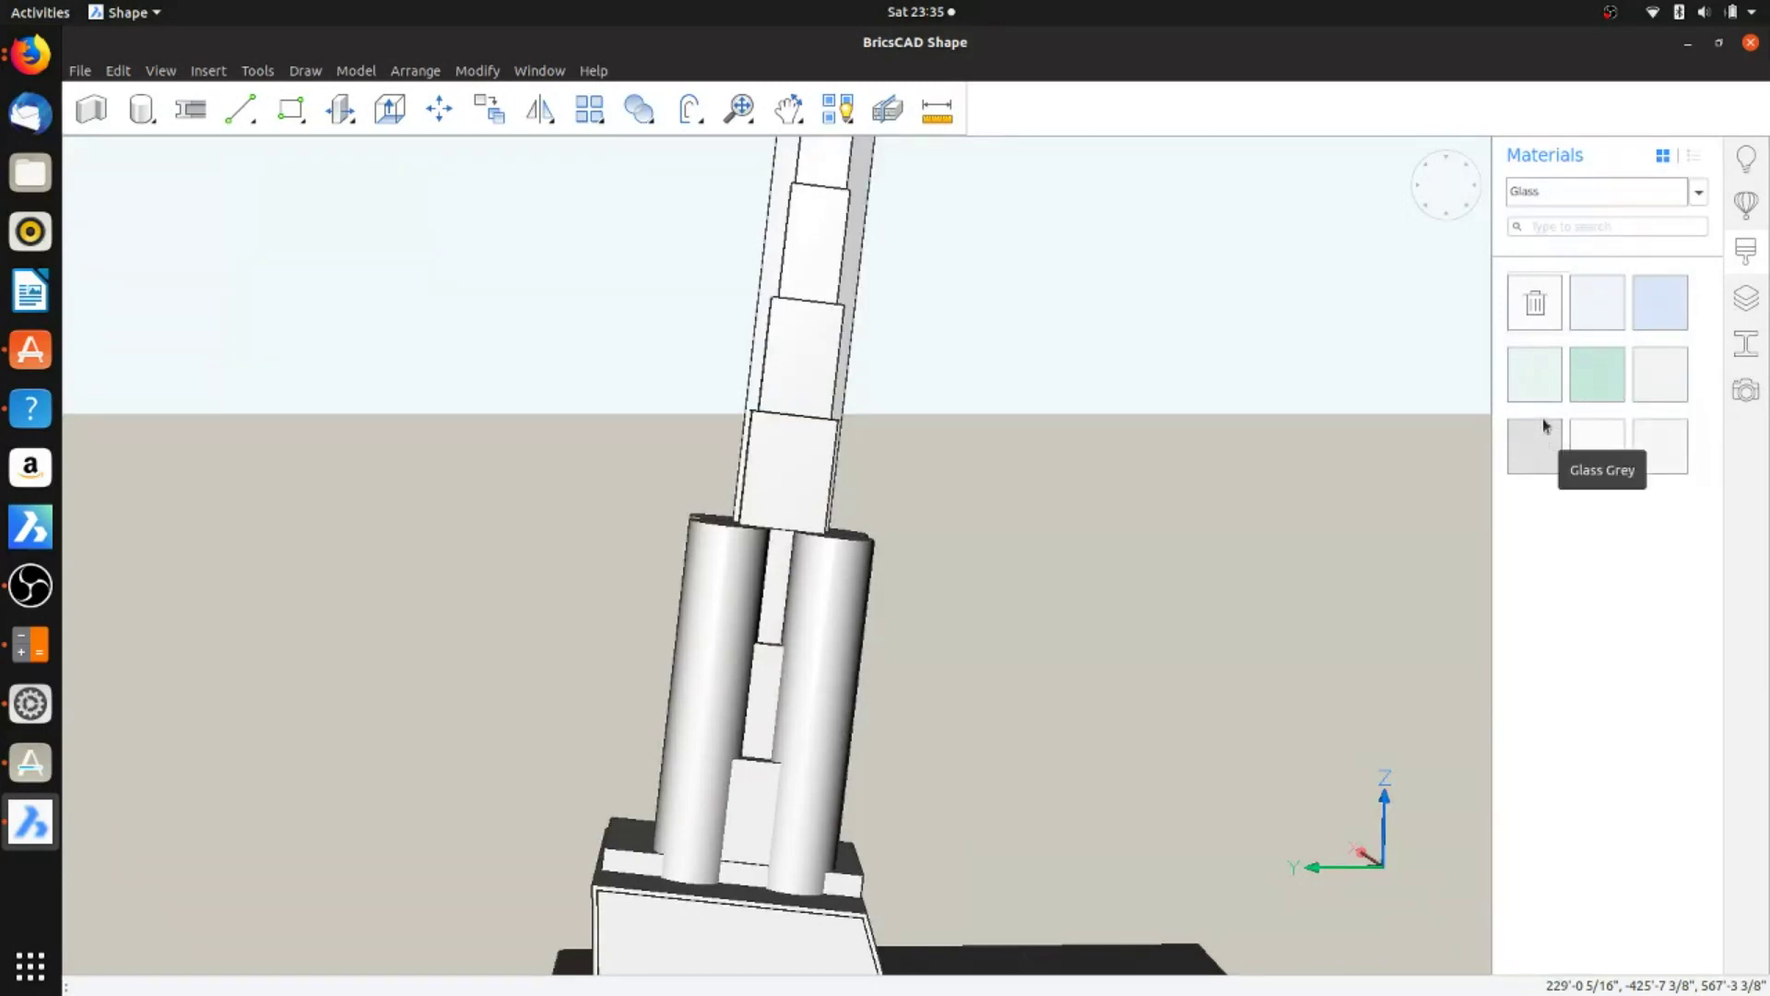
pyautogui.click(1603, 369)
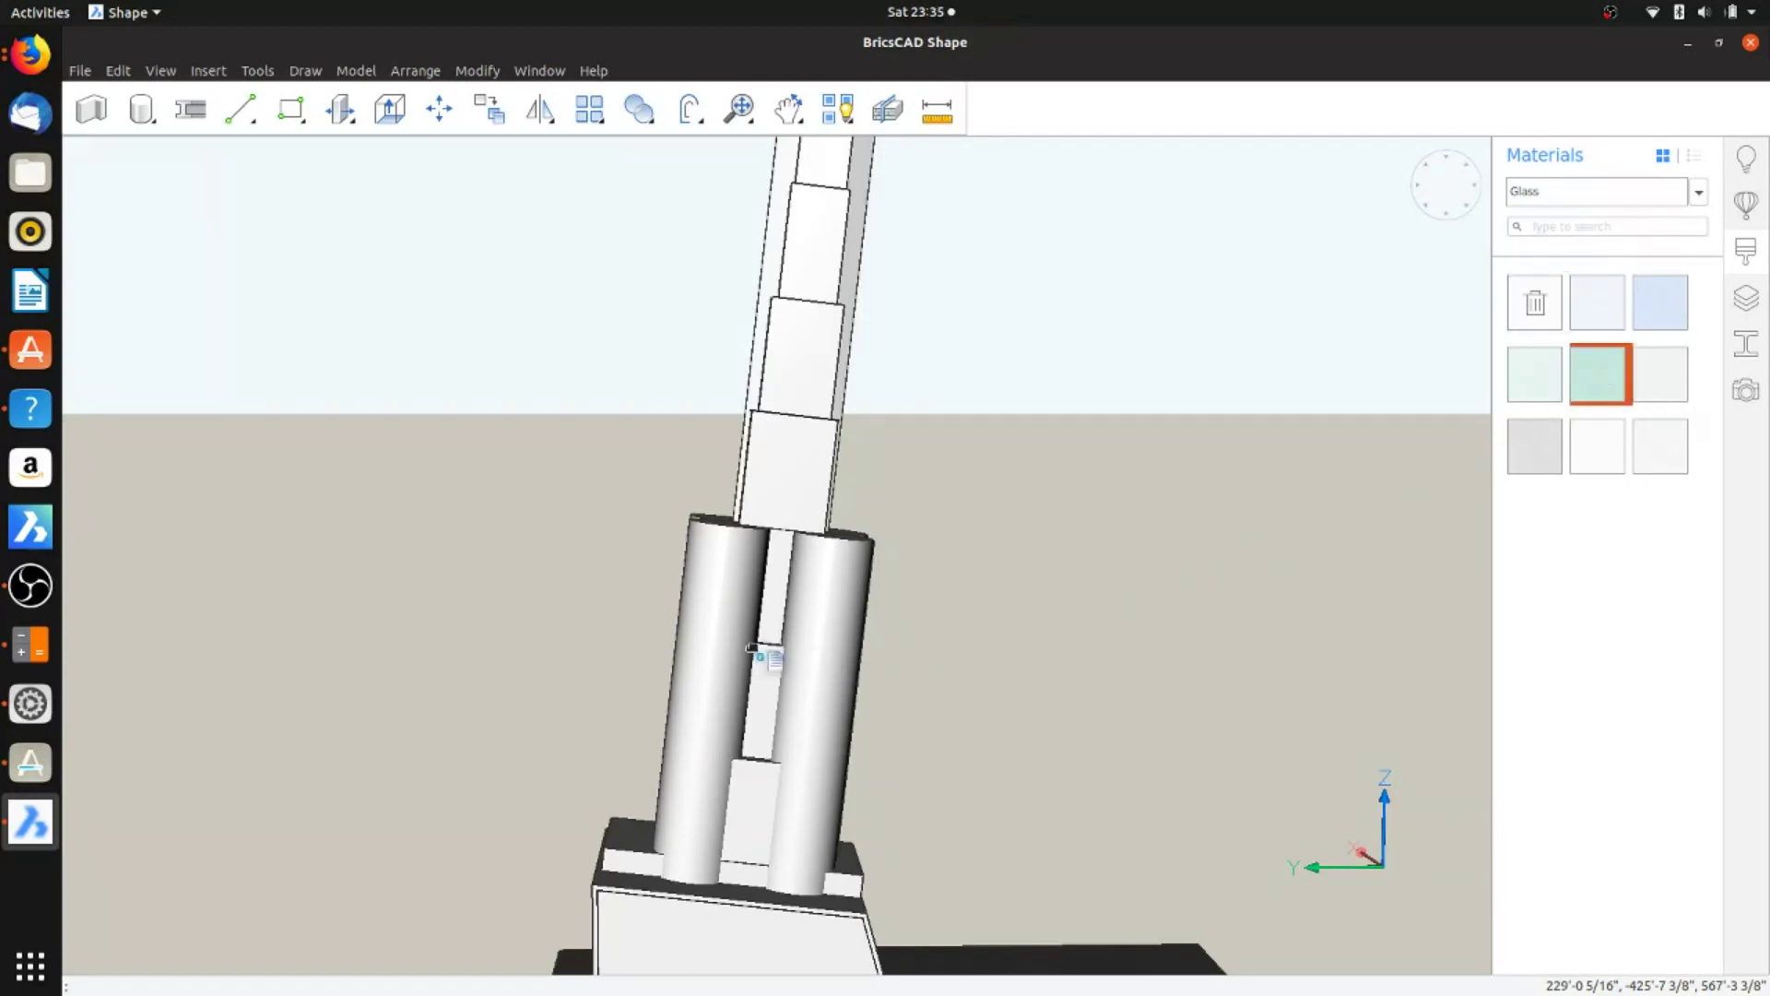
pyautogui.click(700, 650)
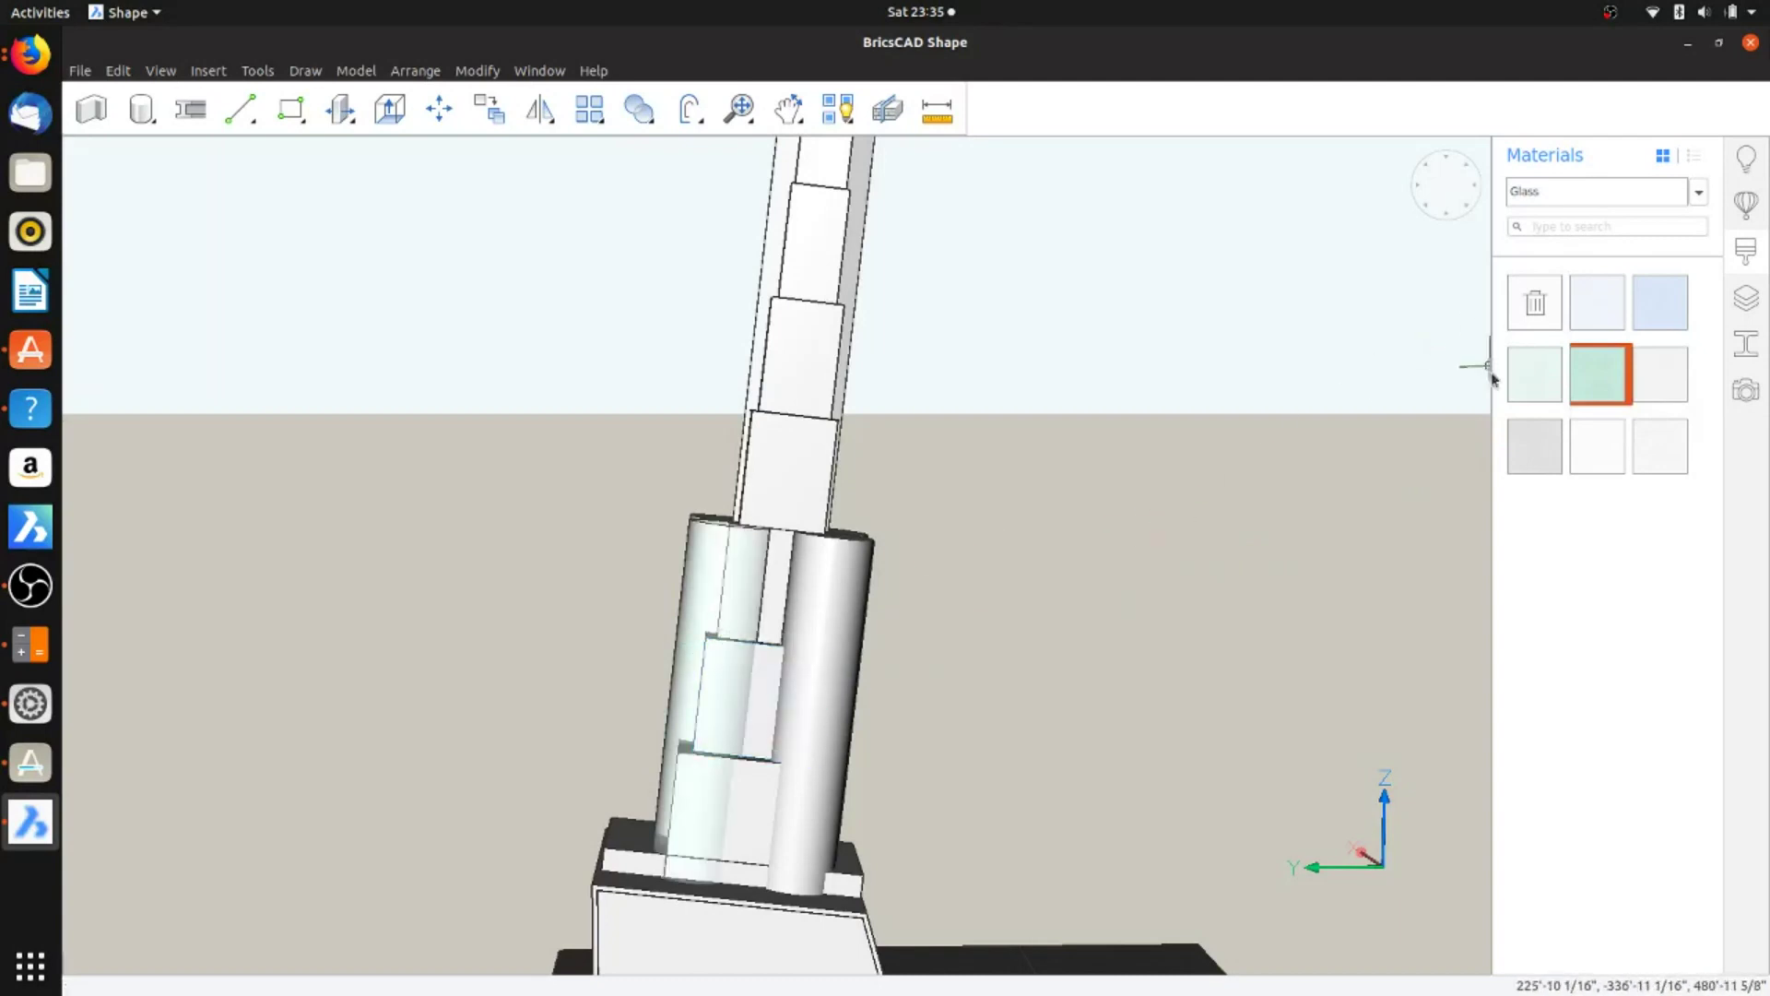
pyautogui.click(806, 687)
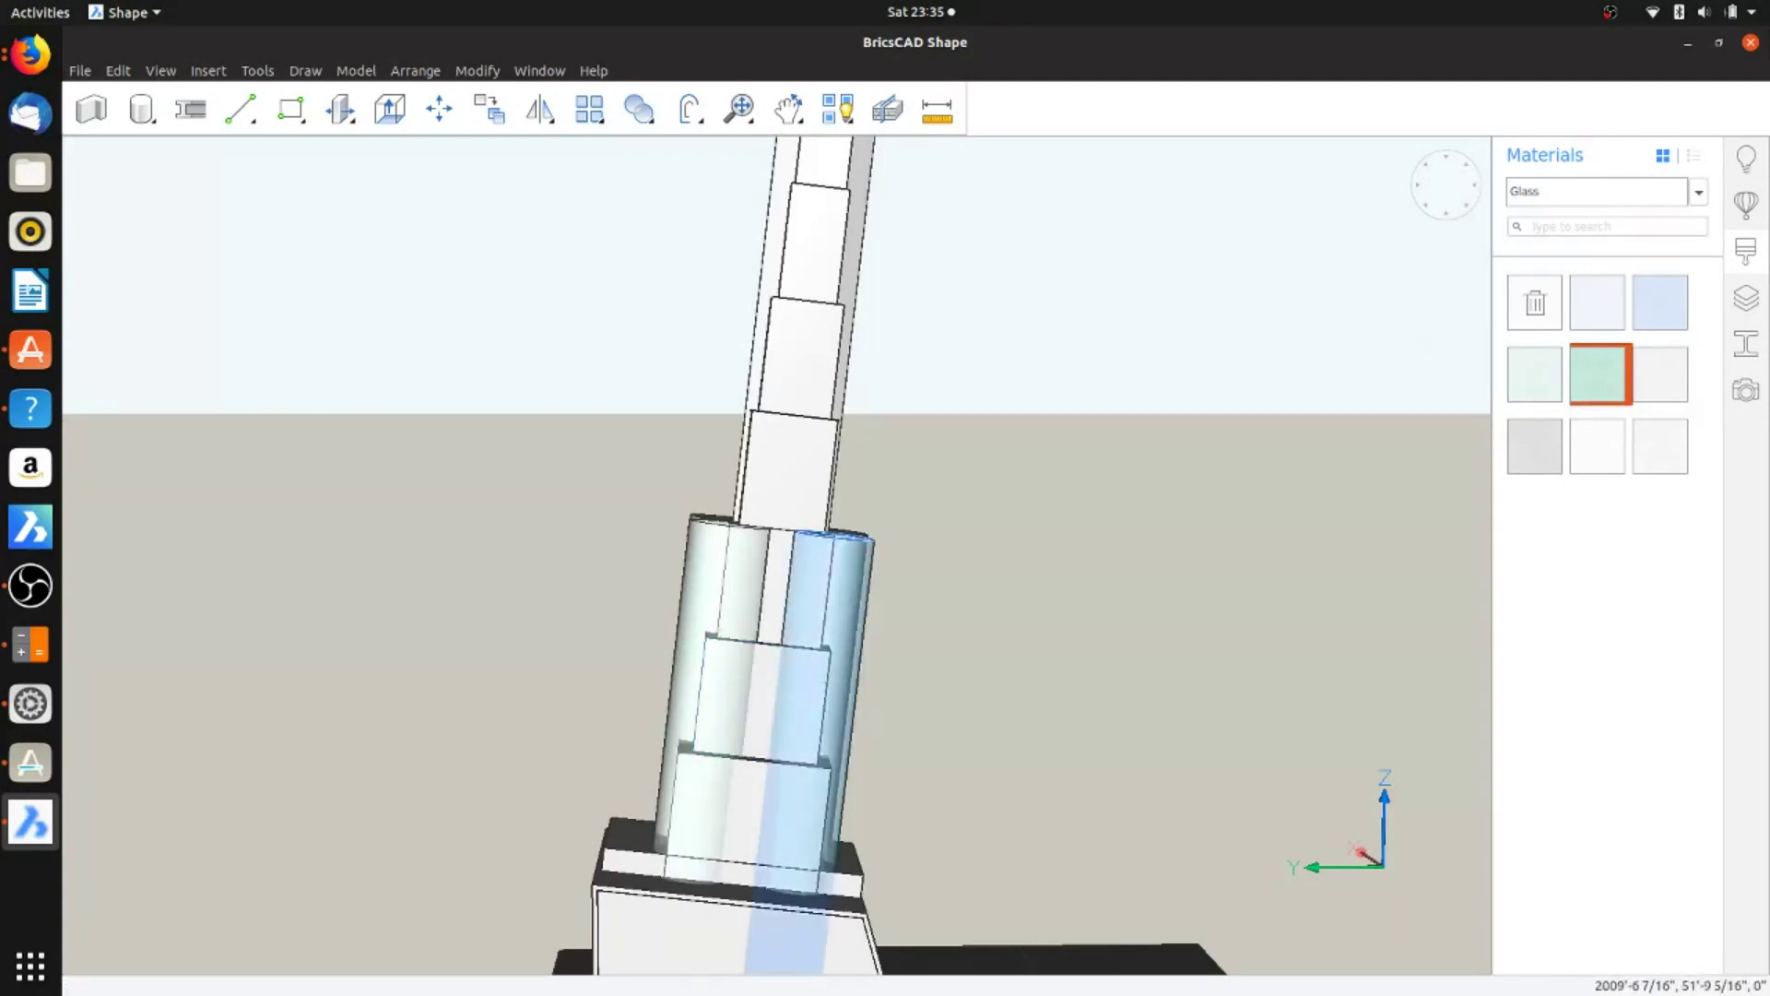
pyautogui.keyDown('shift'); pyautogui.moveTo(830, 682); pyautogui.dragTo(803, 589, button='middle'); pyautogui.keyUp('shift')
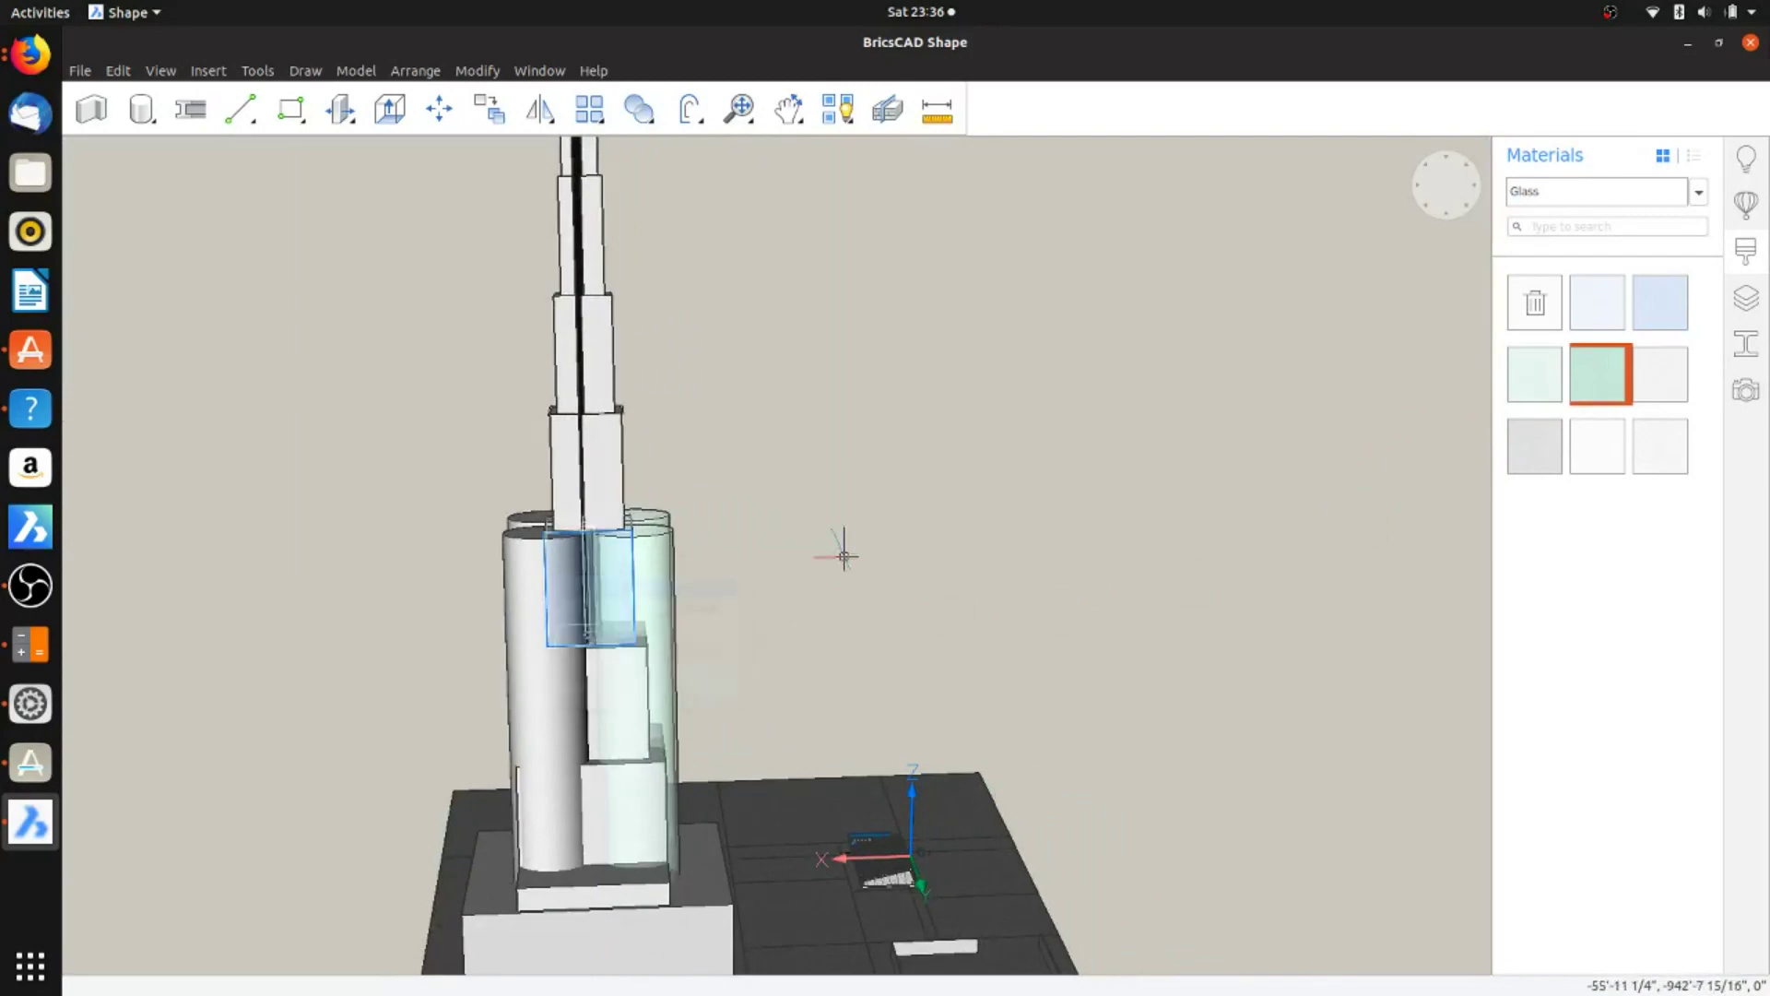
# Step: Apply the blue glass material to the lowest tier enclosed by the corner columns
pyautogui.keyDown('shift'); pyautogui.moveTo(576, 645); pyautogui.dragTo(697, 620, button='middle'); pyautogui.keyUp('shift')
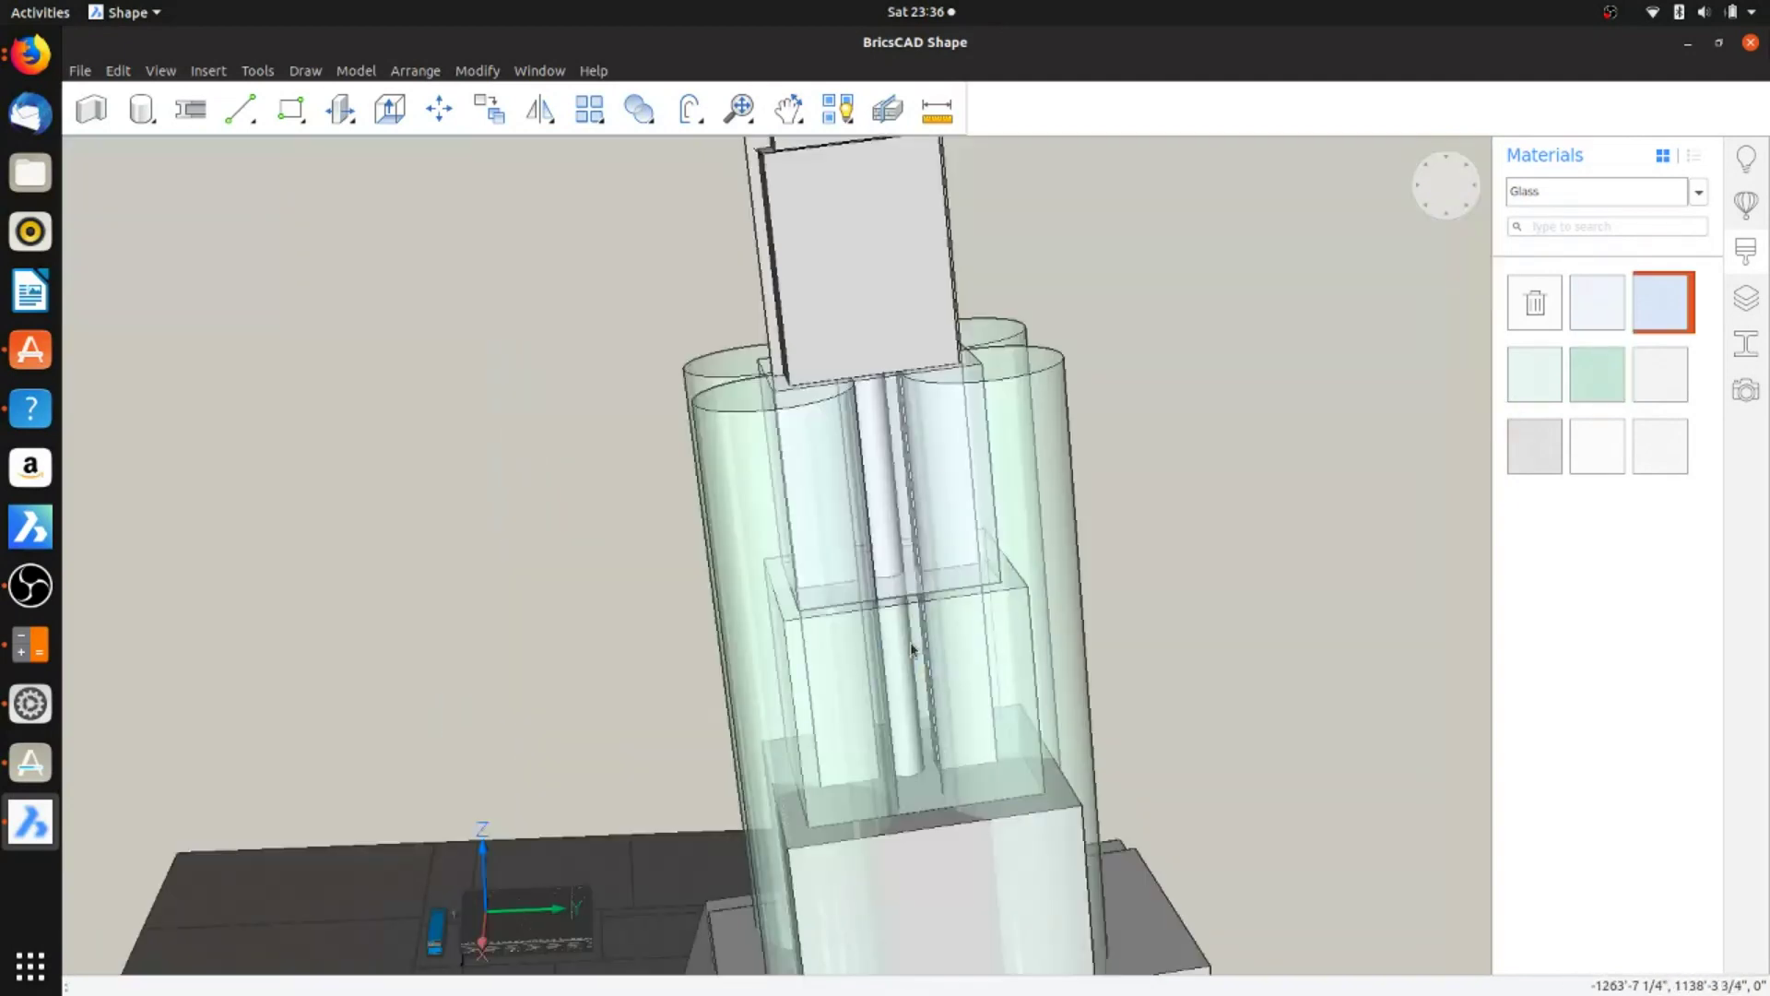
pyautogui.moveTo(913, 652); pyautogui.dragTo(1005, 530, button='middle')
pyautogui.moveTo(1661, 302); pyautogui.dragTo(1051, 783)
pyautogui.moveTo(1051, 784); pyautogui.dragTo(912, 498, button='middle')
pyautogui.moveTo(922, 710); pyautogui.dragTo(954, 809, button='middle')
# Step: Apply the Glass Grey material to the base blocks beneath the columns
pyautogui.moveTo(1537, 450); pyautogui.dragTo(760, 706)
pyautogui.keyDown('shift'); pyautogui.moveTo(760, 706); pyautogui.dragTo(996, 737, button='middle'); pyautogui.keyUp('shift')
pyautogui.moveTo(1535, 450); pyautogui.dragTo(411, 769)
pyautogui.keyDown('shift'); pyautogui.moveTo(411, 774); pyautogui.dragTo(474, 732, button='middle'); pyautogui.keyUp('shift')
# Step: Apply blue glass to two tower tiers above the columns and the darker green glass to the adjacent fin
pyautogui.scroll(-3, 553, 461)
pyautogui.moveTo(591, 277); pyautogui.dragTo(648, 683, button='middle')
pyautogui.moveTo(1660, 302); pyautogui.dragTo(687, 415)
pyautogui.moveTo(1660, 302); pyautogui.dragTo(686, 277)
pyautogui.moveTo(1597, 375); pyautogui.dragTo(685, 424)
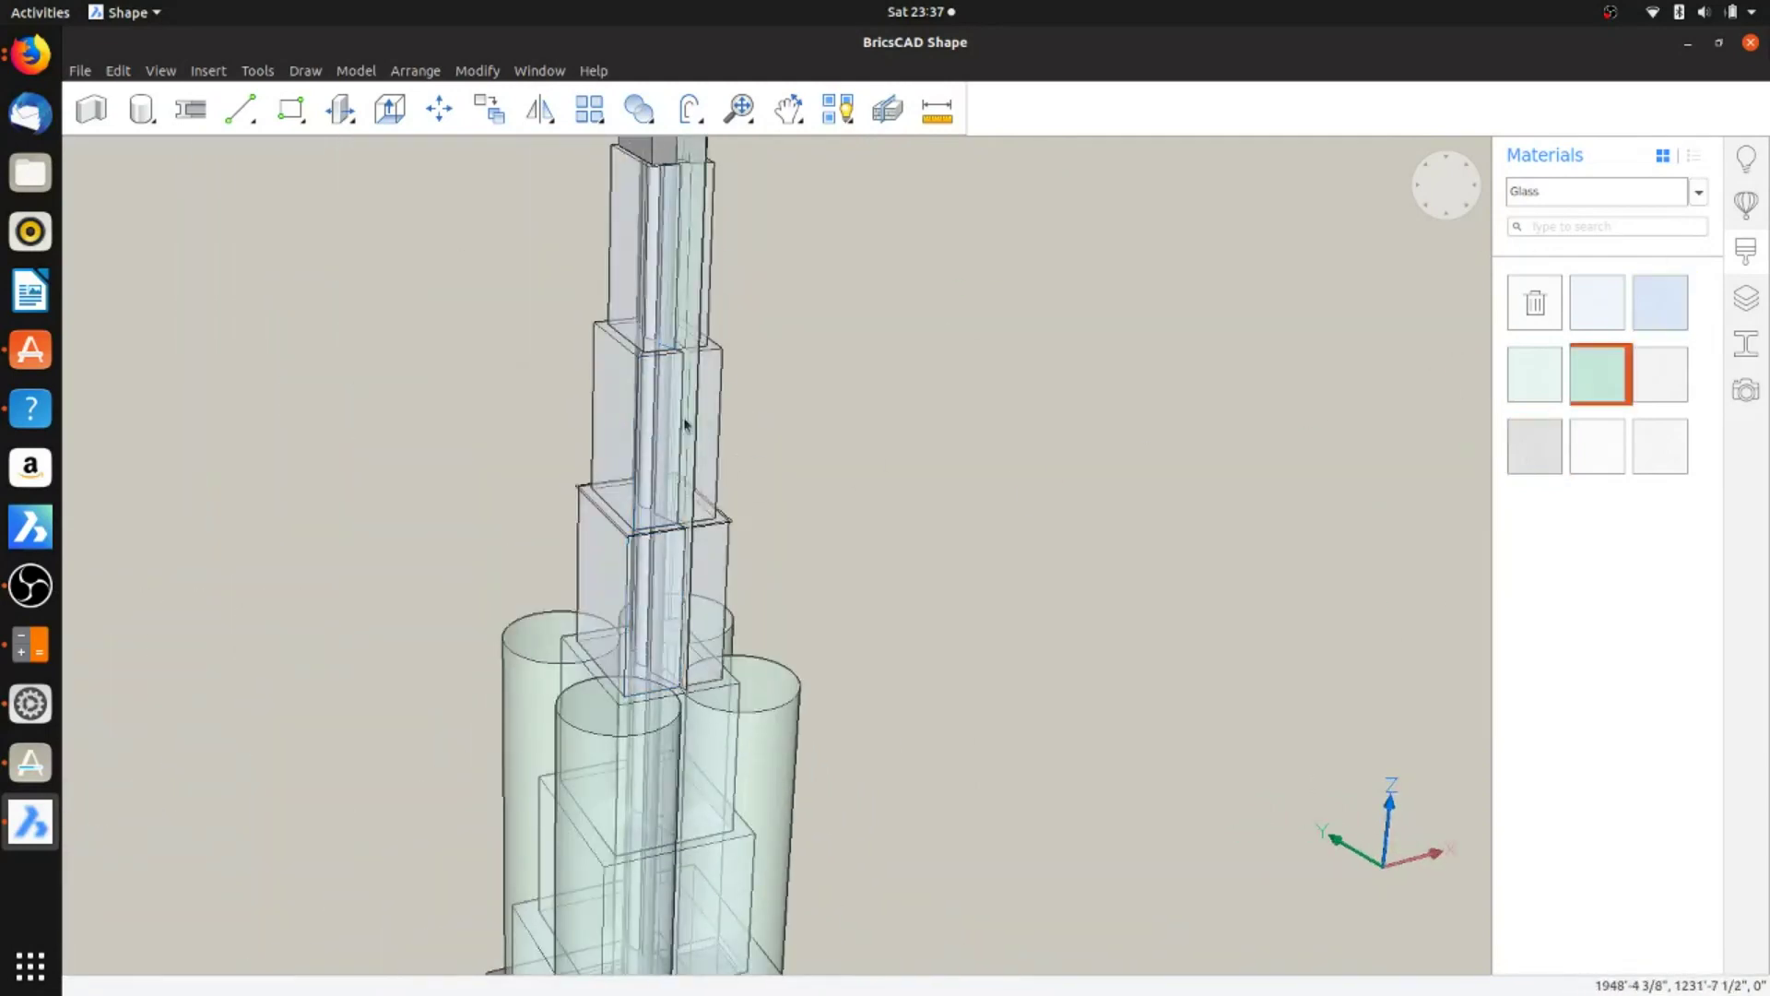
# Step: Apply the blue glass material to a tier further up the tower
pyautogui.moveTo(685, 424); pyautogui.dragTo(737, 516, button='middle')
pyautogui.click(1660, 303)
pyautogui.moveTo(1661, 303); pyautogui.dragTo(768, 342)
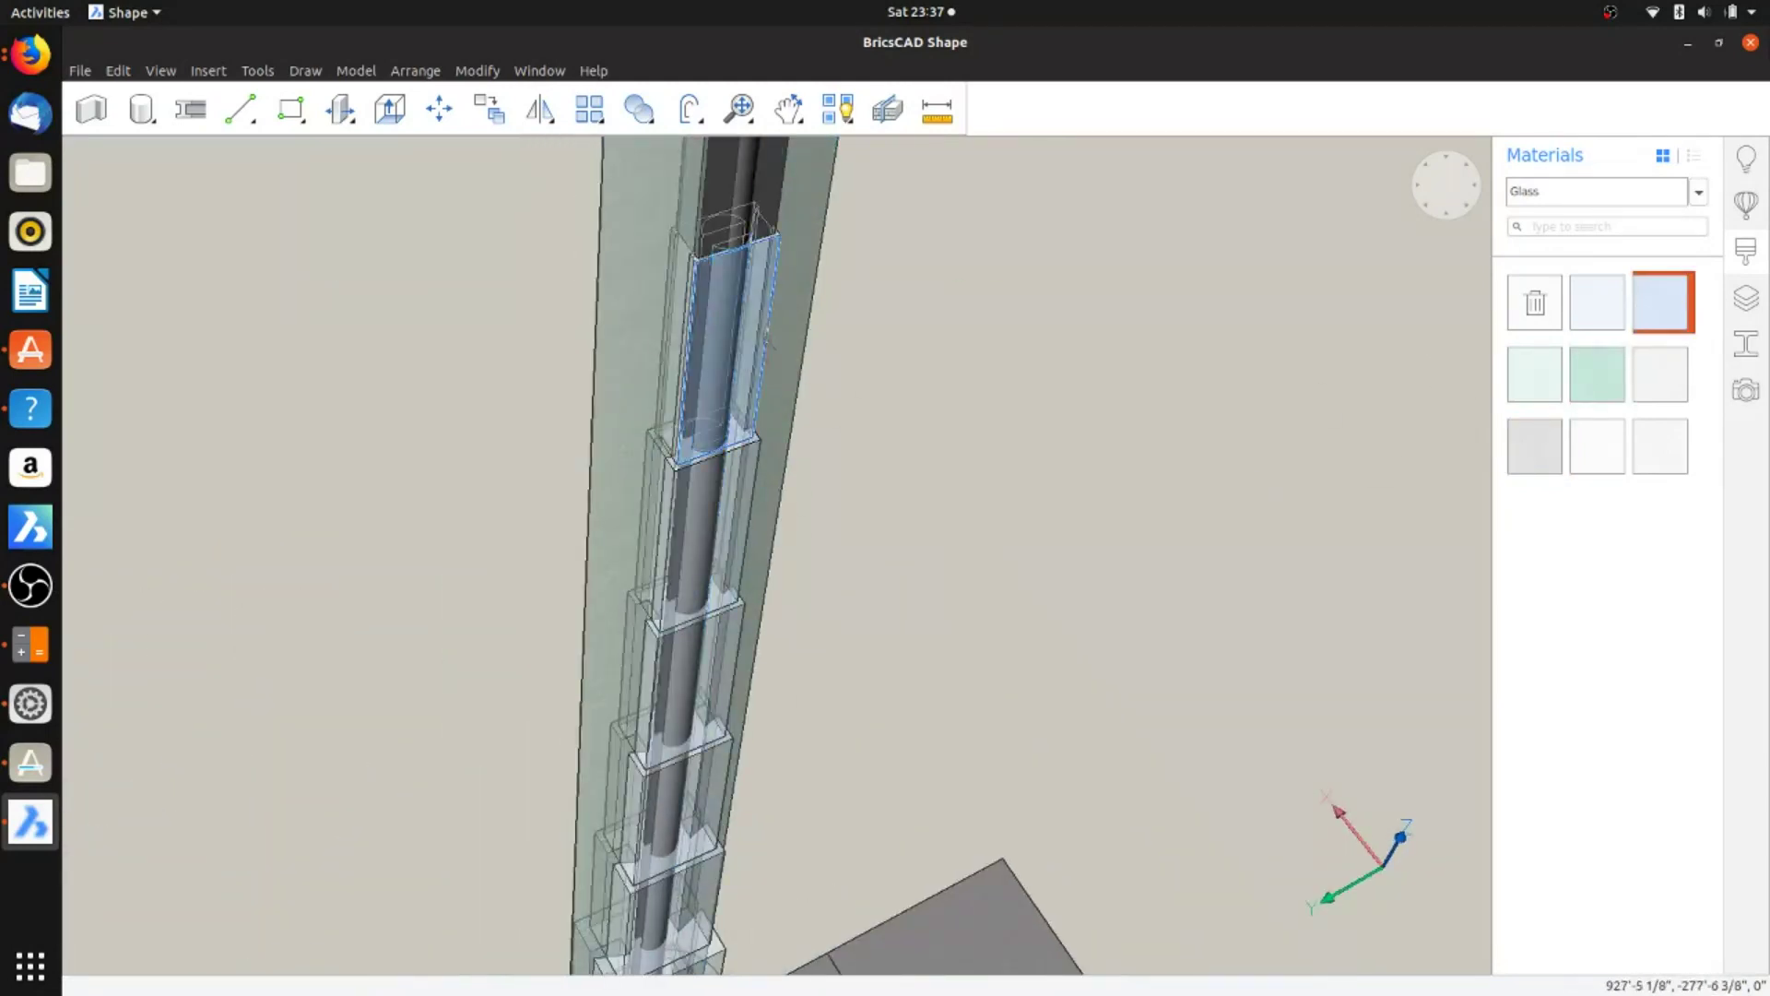
# Step: Apply the darker green glass material to the sloped fin sections near the spire
pyautogui.scroll(2, 737, 355)
pyautogui.scroll(3, 645, 350)
pyautogui.moveTo(1598, 374); pyautogui.dragTo(1353, 295)
pyautogui.keyDown('shift'); pyautogui.moveTo(1354, 295); pyautogui.dragTo(719, 344, button='middle'); pyautogui.keyUp('shift')
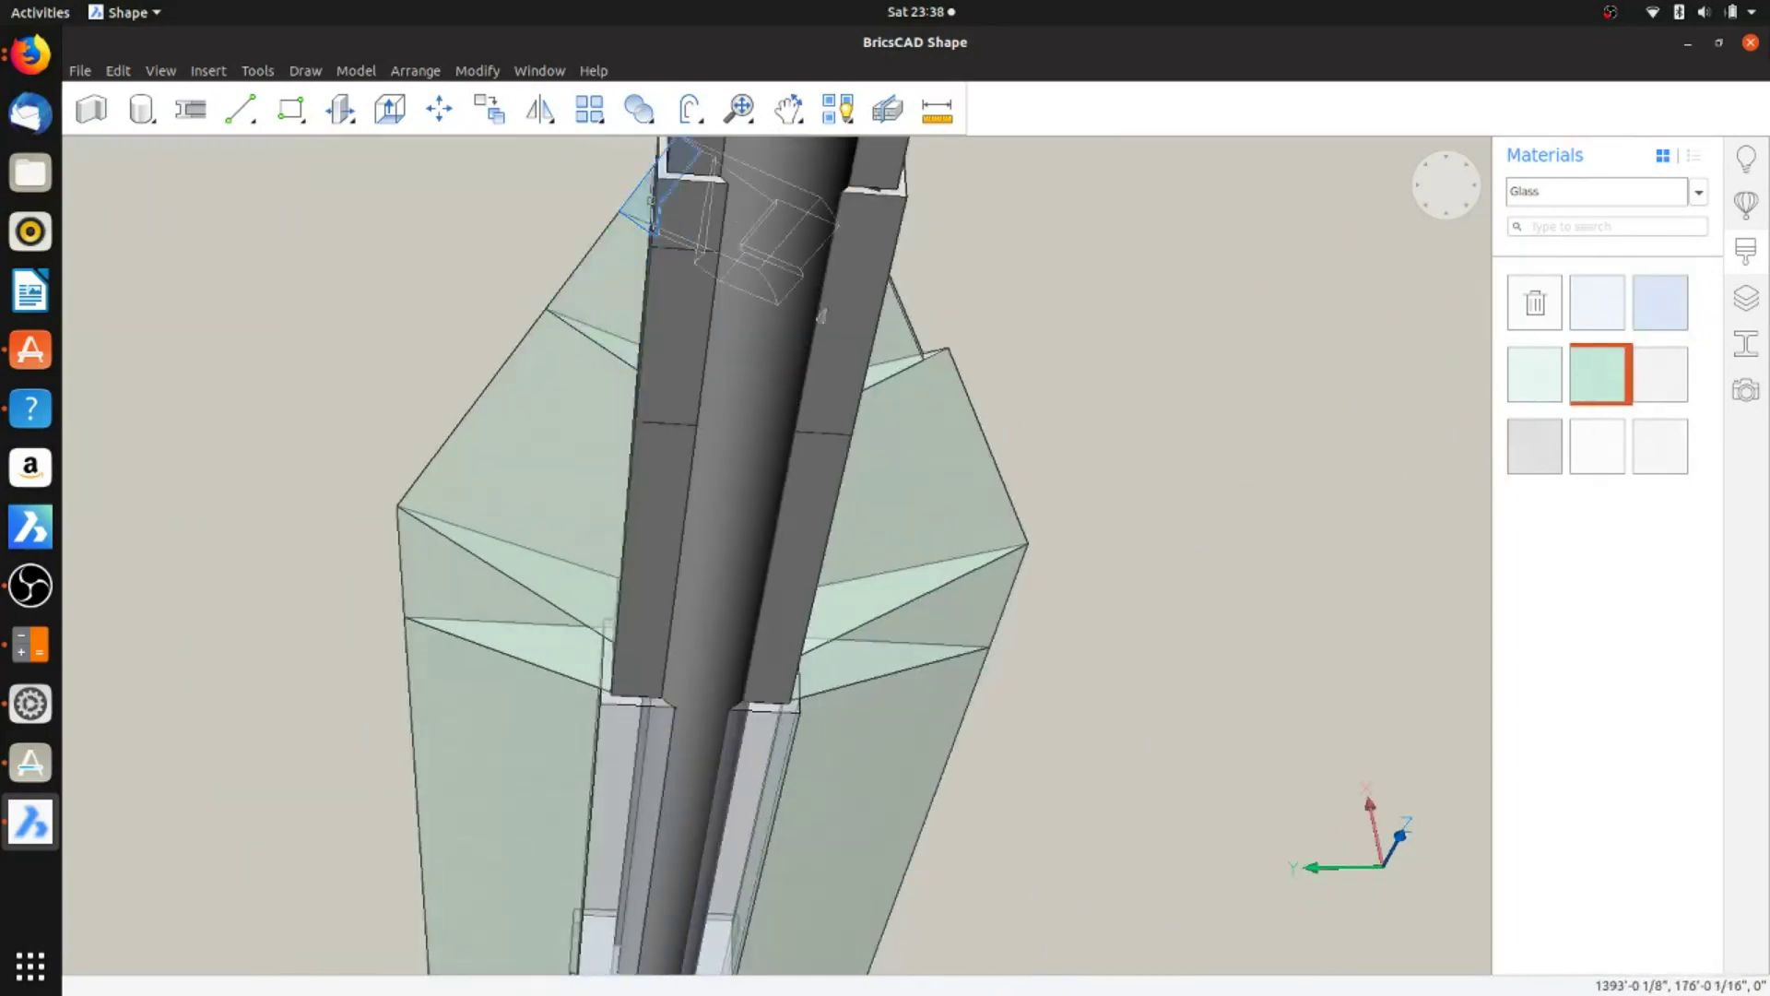
# Step: Apply the blue glass material to an upper tier near the spire and the darker green glass to a neighbouring section
pyautogui.moveTo(1661, 302); pyautogui.dragTo(743, 237)
pyautogui.moveTo(743, 237); pyautogui.dragTo(701, 608, button='middle')
pyautogui.moveTo(1584, 368); pyautogui.dragTo(717, 761)
pyautogui.click(1661, 302)
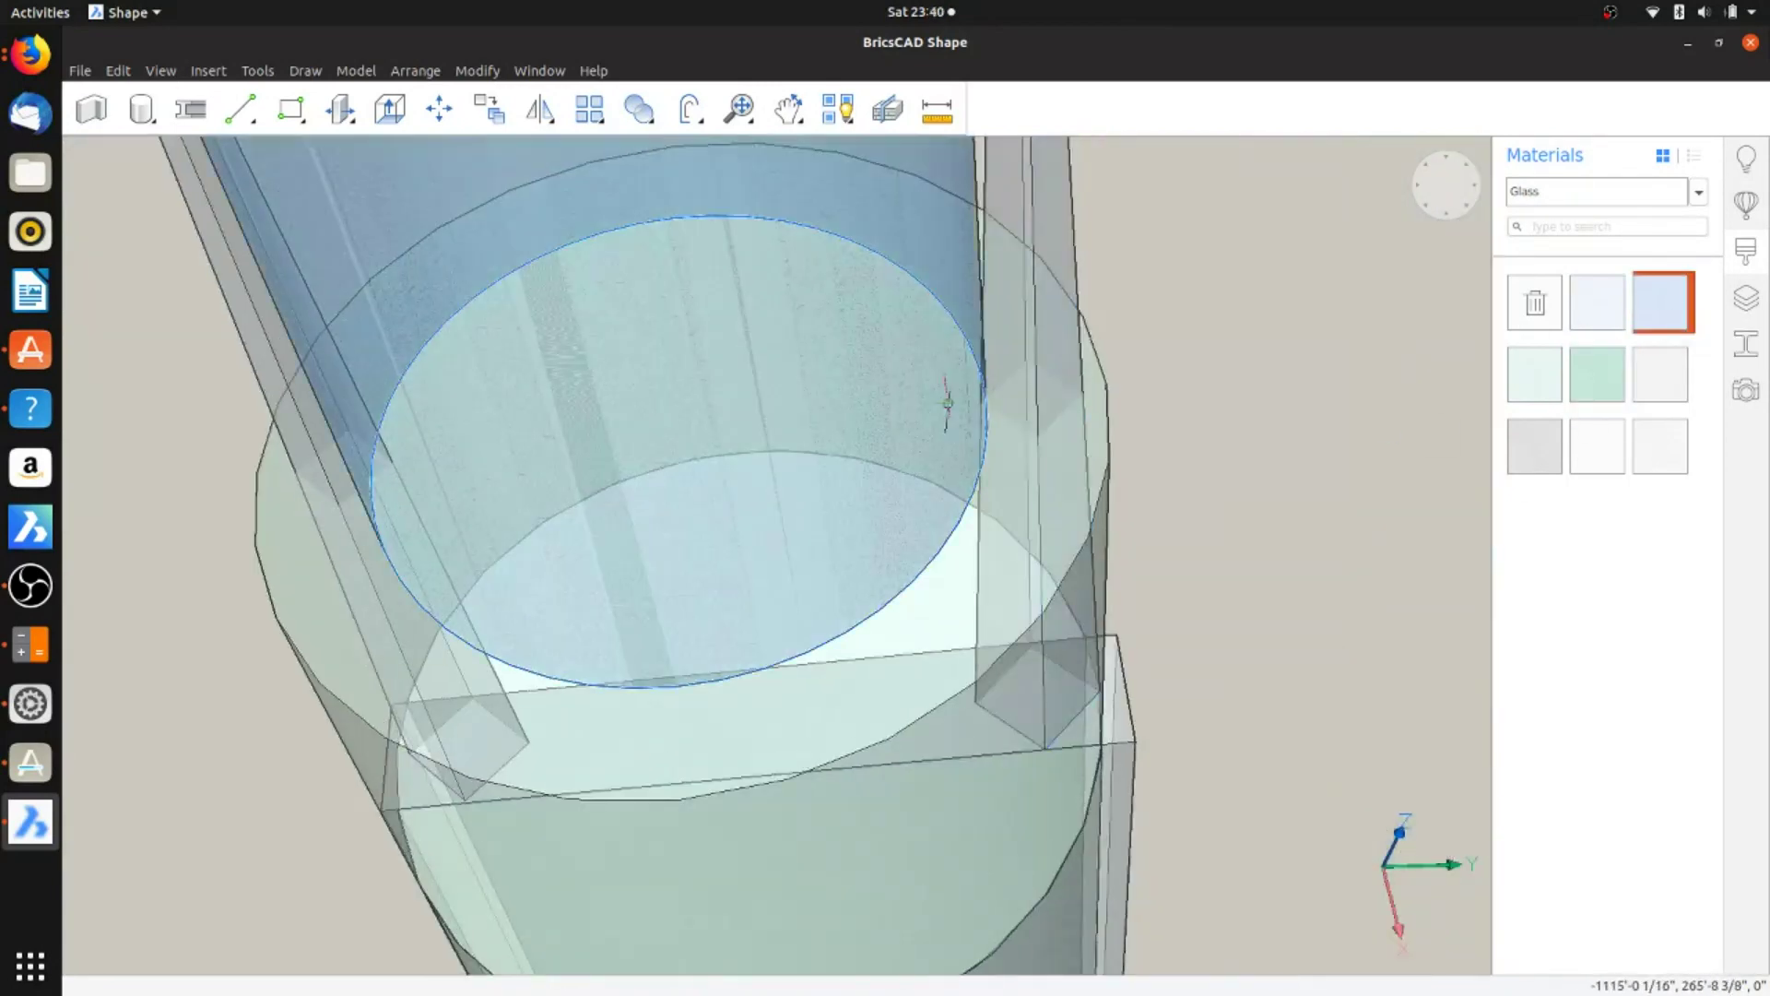
# Step: Apply the dark brushed material from the Metal category to the top of the spire
pyautogui.scroll(-5, 908, 535)
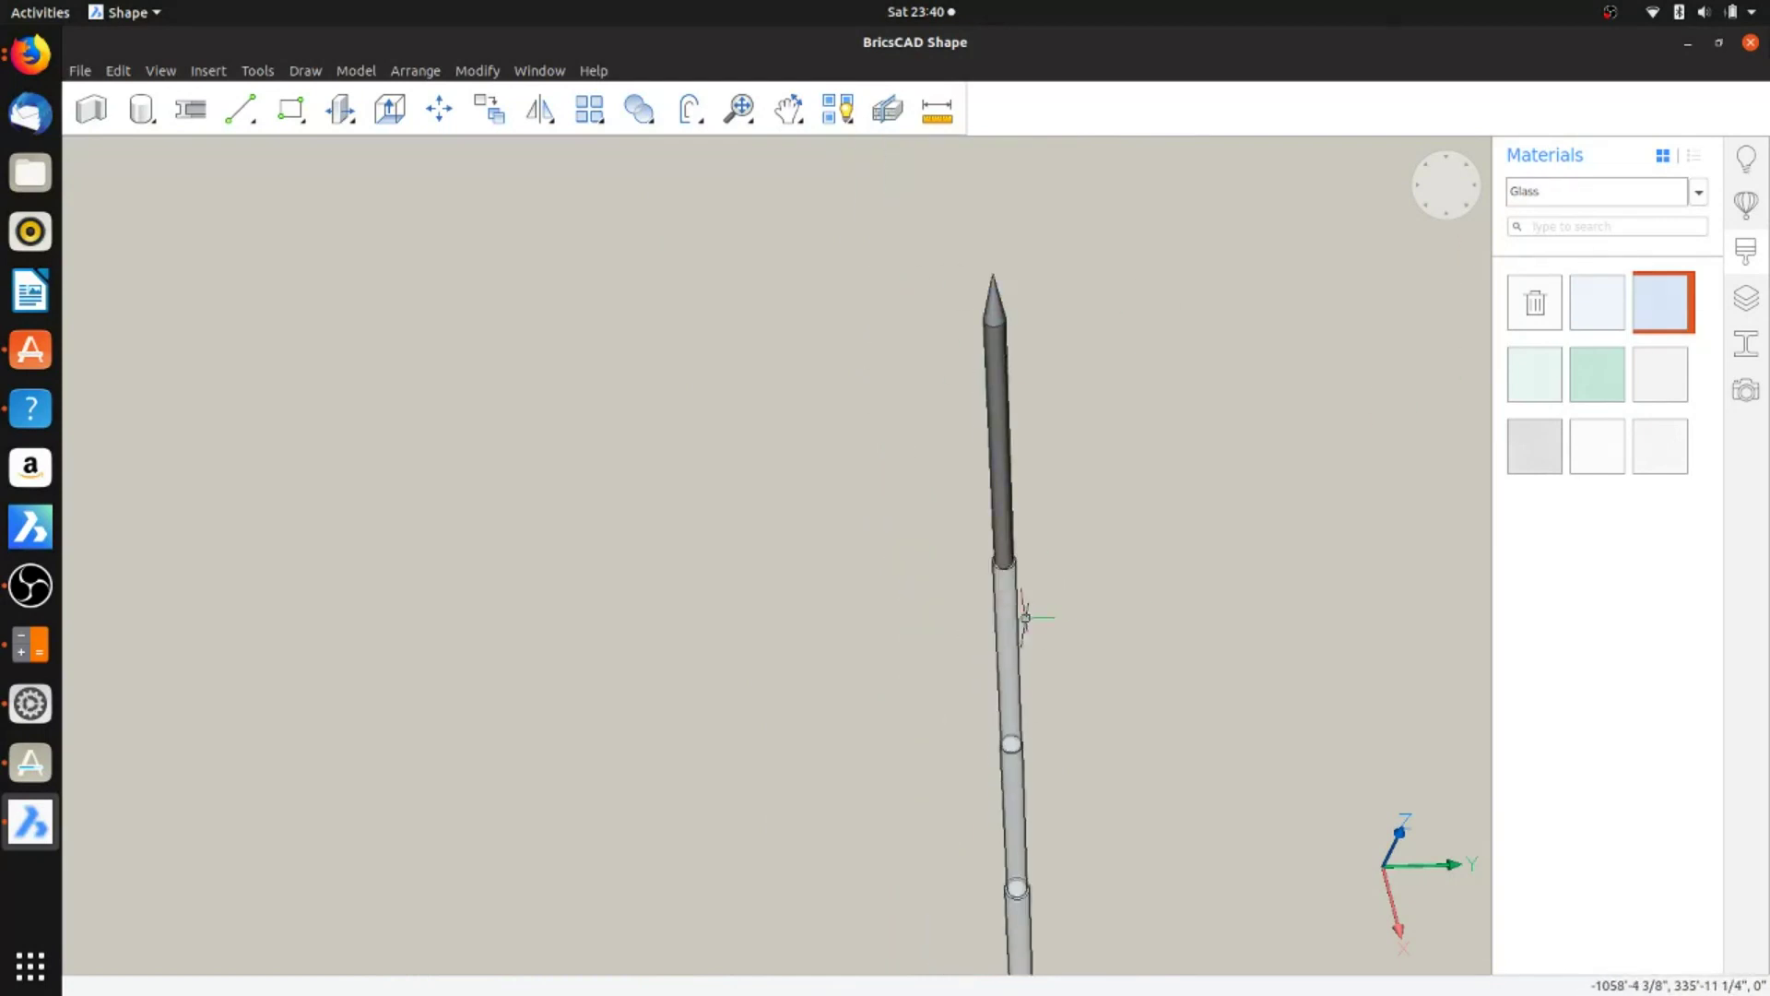
pyautogui.scroll(5, 917, 514)
pyautogui.click(1604, 191)
pyautogui.click(1549, 255)
pyautogui.moveTo(1601, 445); pyautogui.dragTo(902, 423)
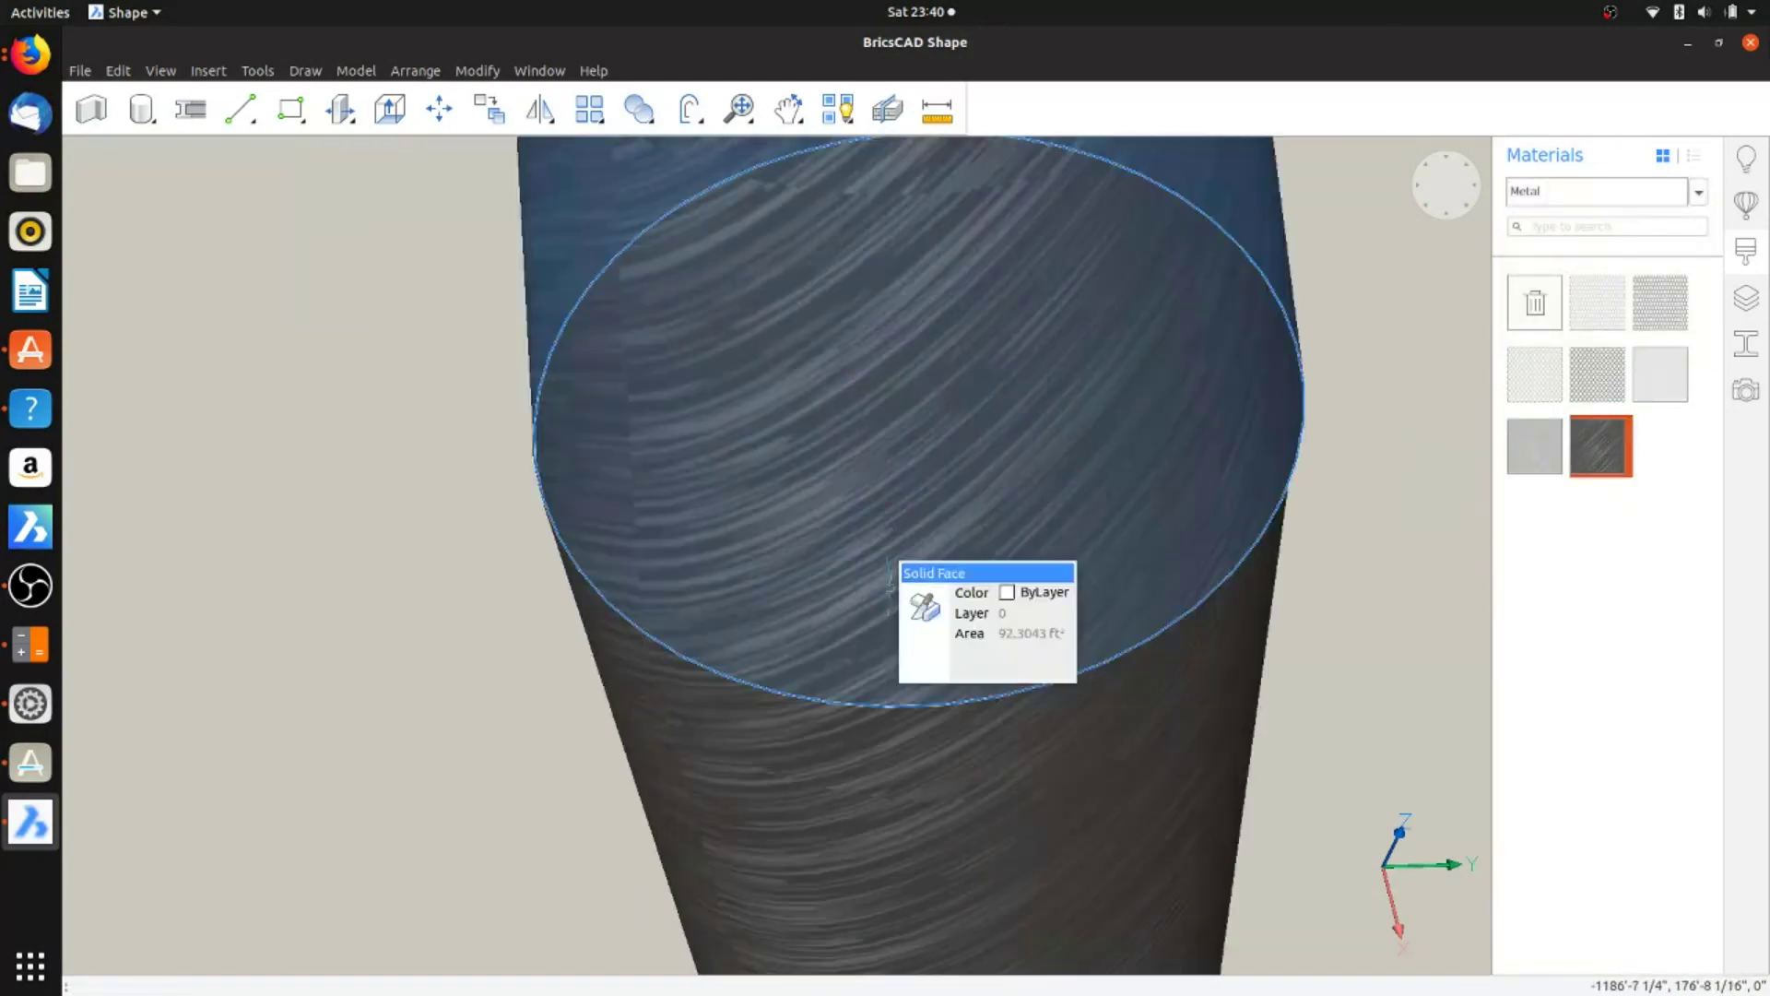
pyautogui.click(80, 70)
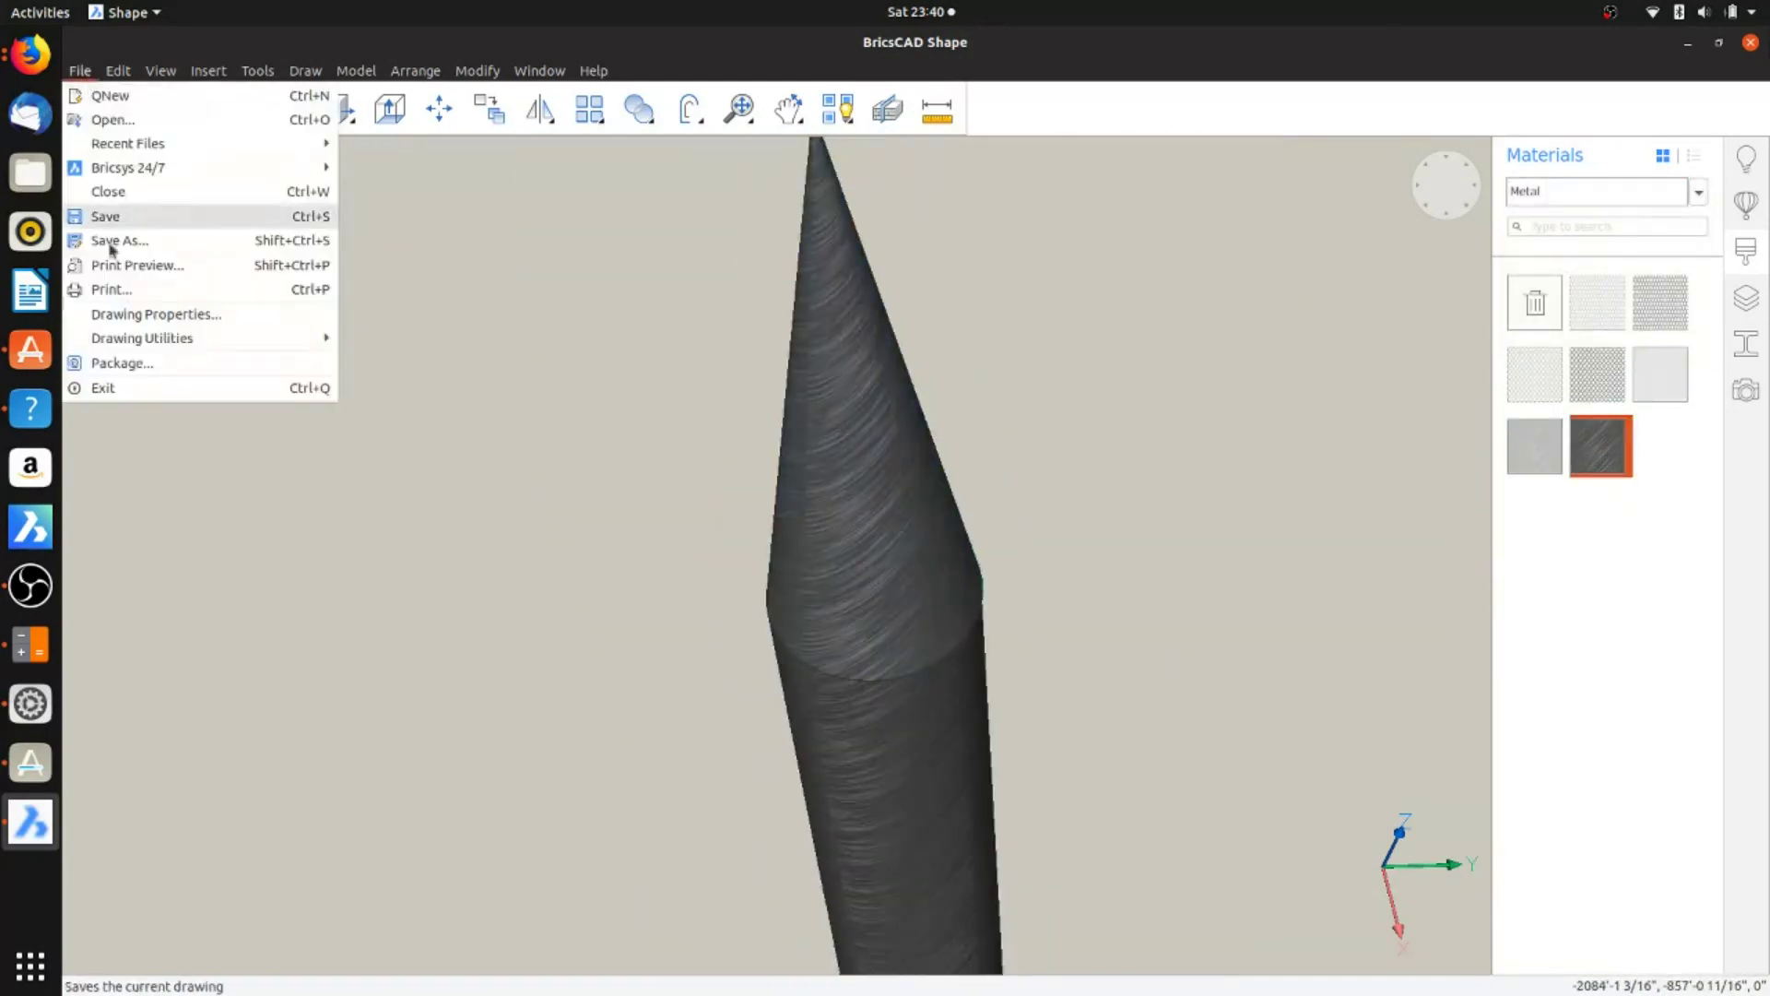
pyautogui.press('Escape')
# Step: Offset a boundary inward from the edges of the tower base's sloped front face
pyautogui.scroll(-5, 885, 553)
pyautogui.moveTo(885, 553); pyautogui.dragTo(645, 663, button='middle')
pyautogui.scroll(10, 644, 723)
pyautogui.moveTo(636, 723)
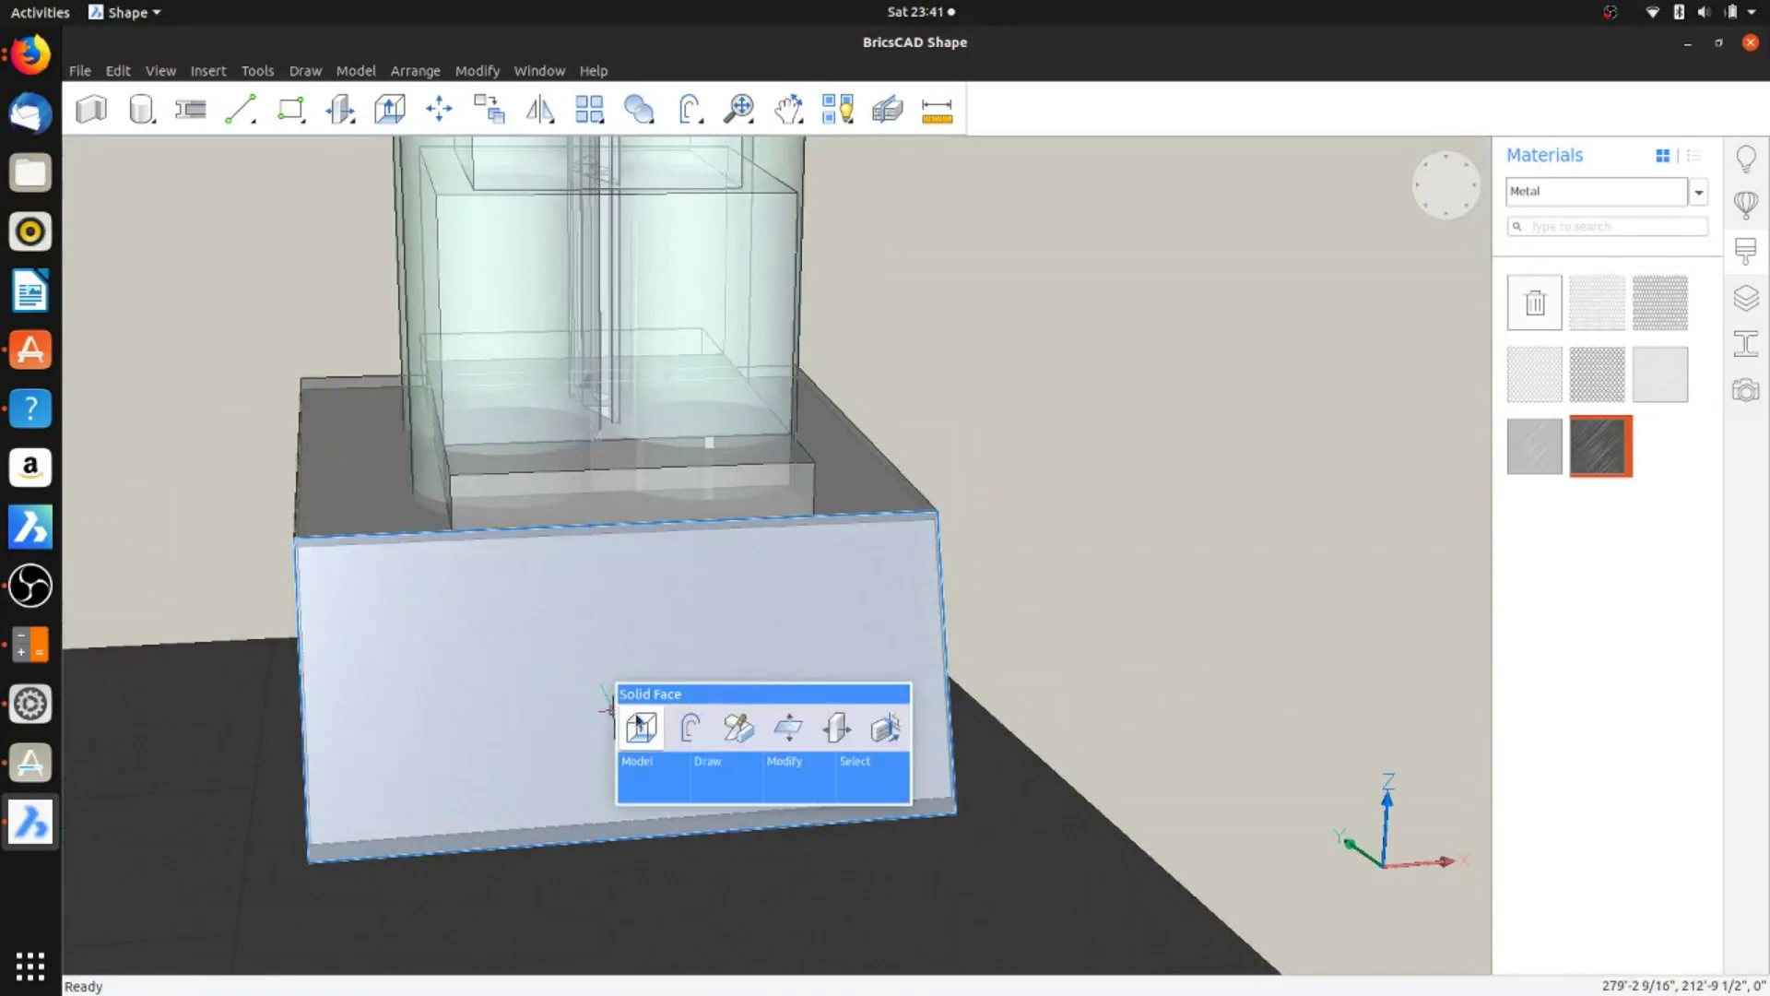
pyautogui.click(691, 728)
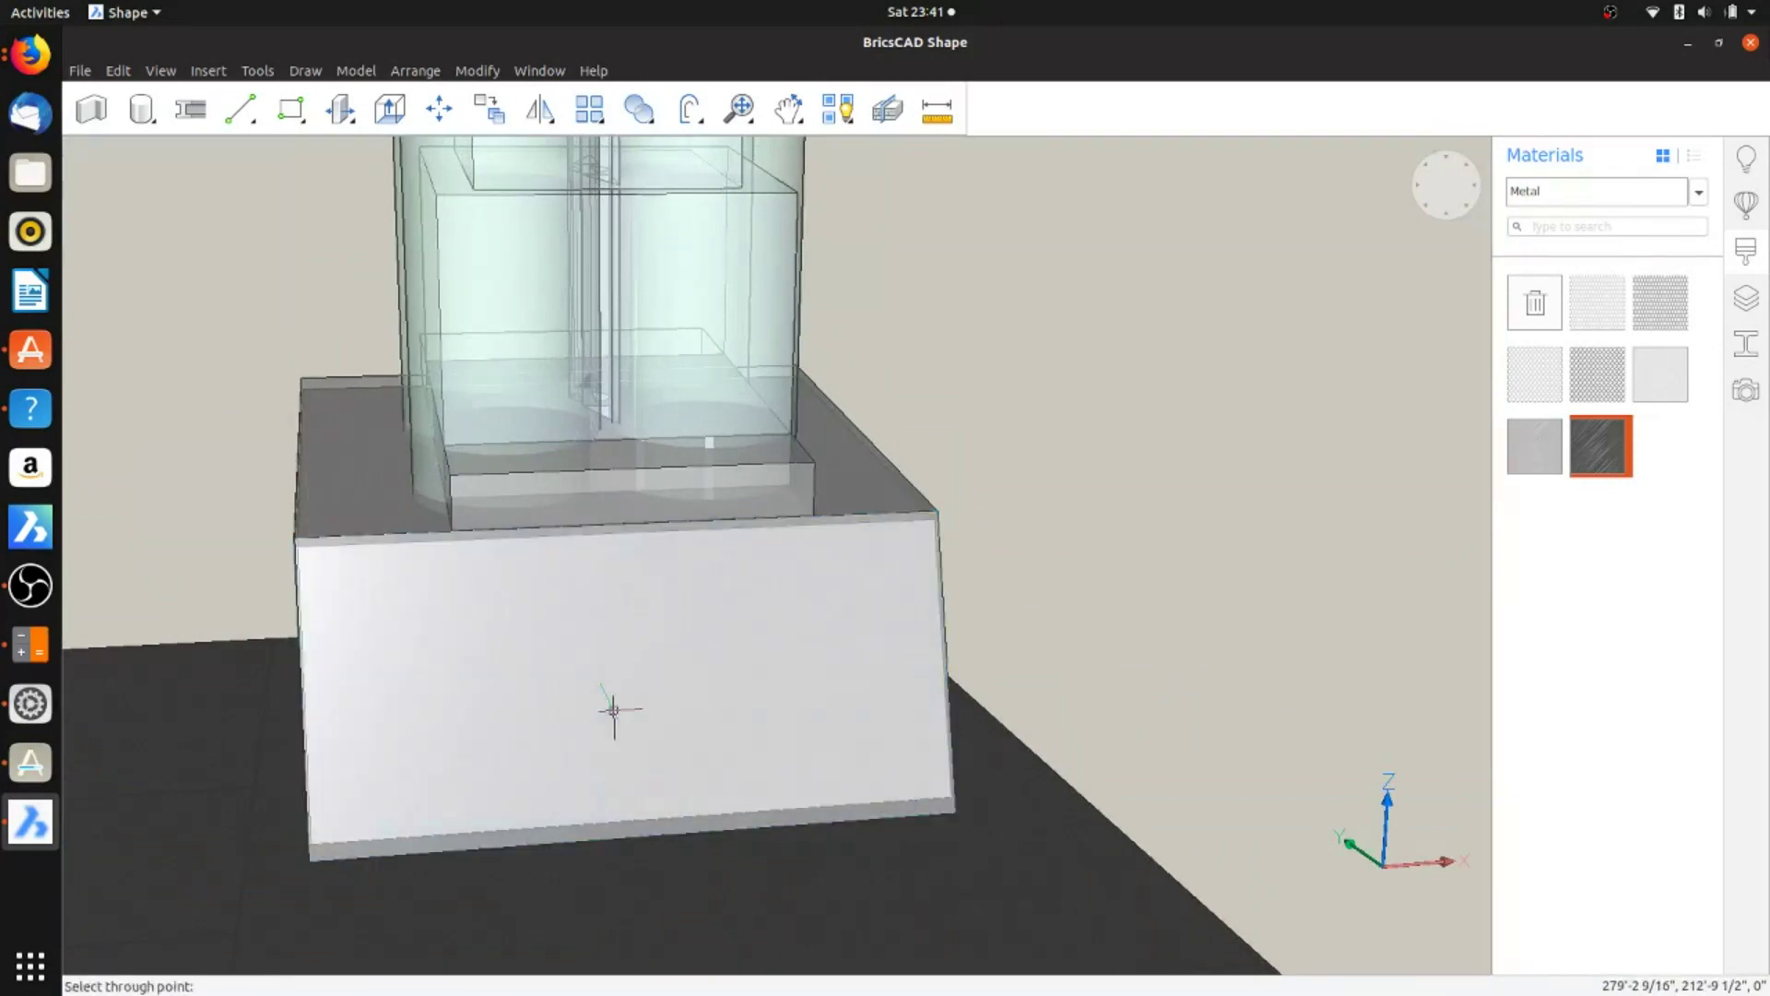
pyautogui.click(678, 816)
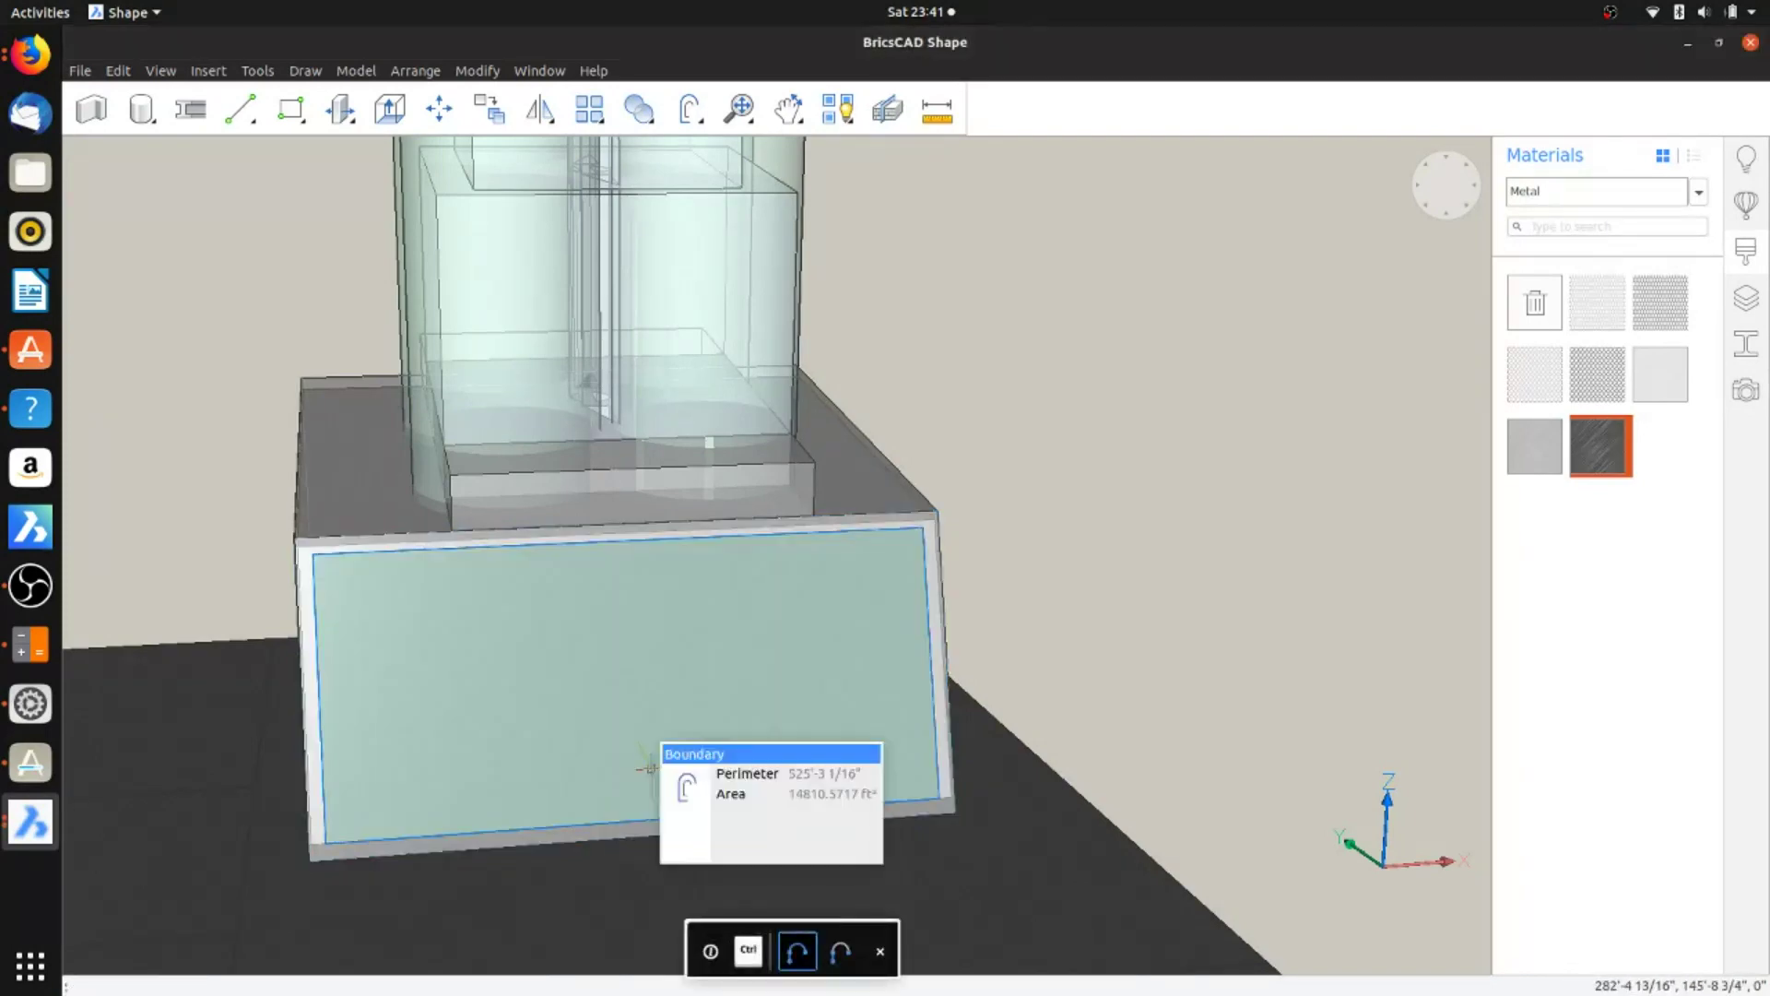
# Step: Create a window with three vertical panels from the offset boundary on the front face of the base
pyautogui.moveTo(698, 772)
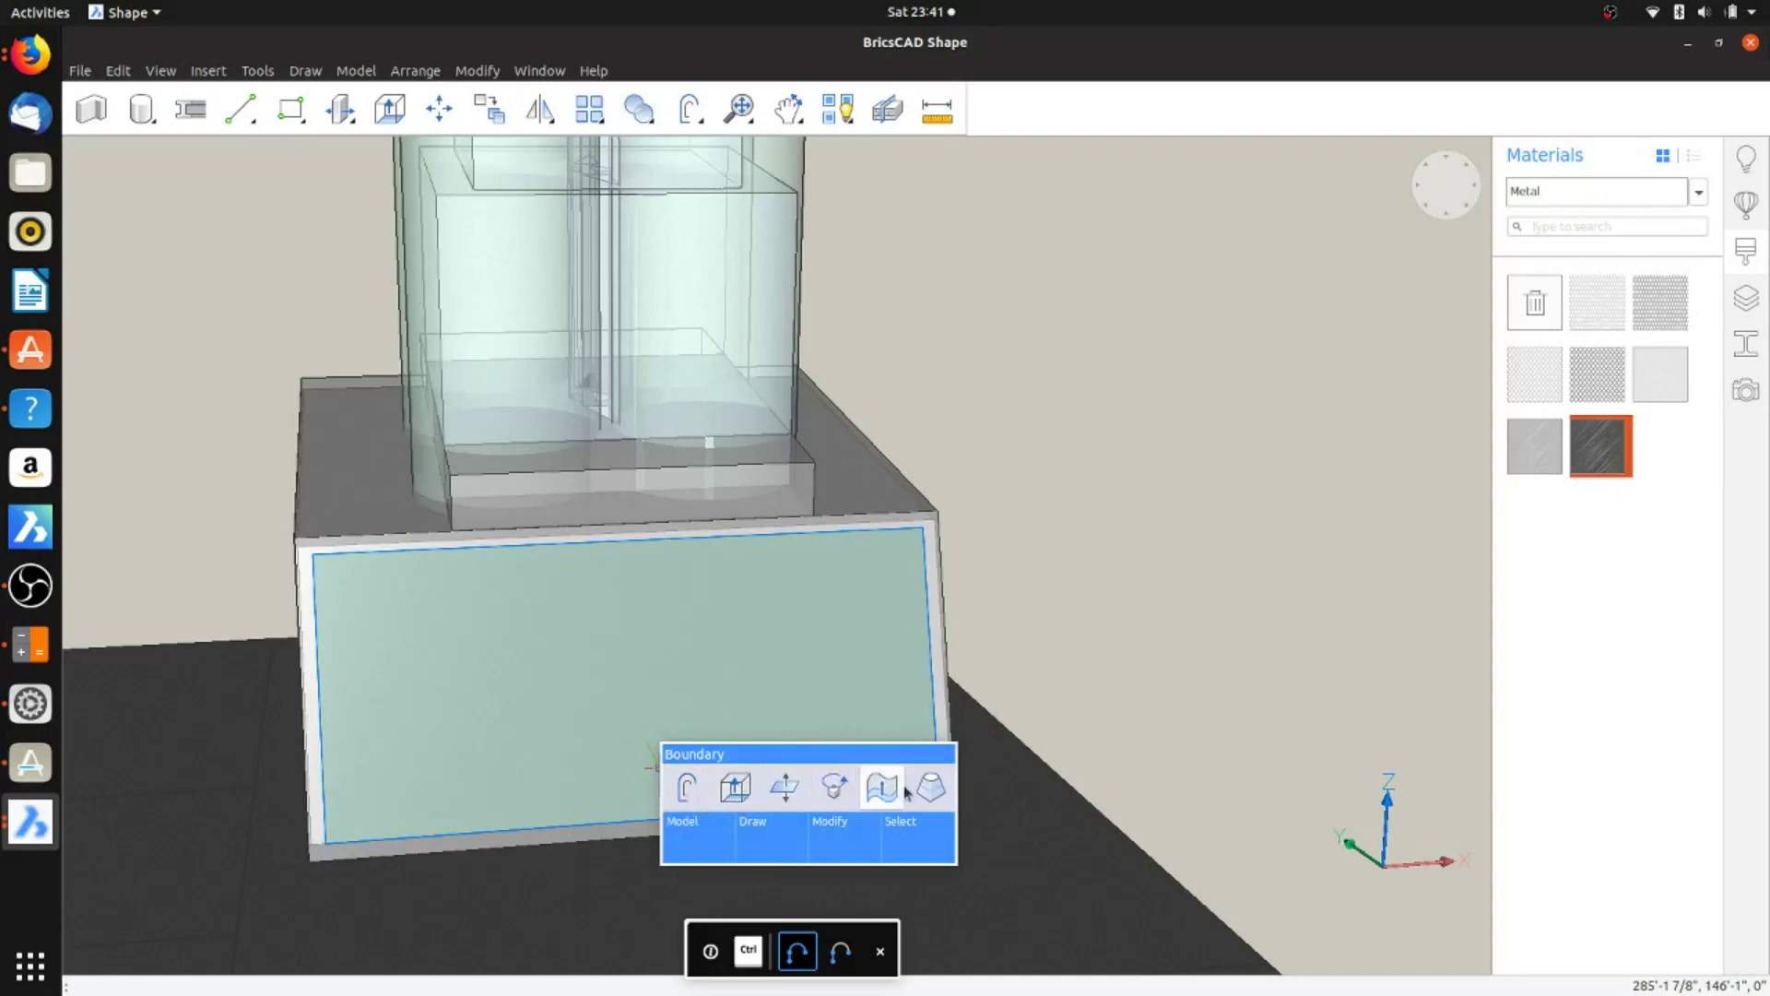
pyautogui.moveTo(846, 858)
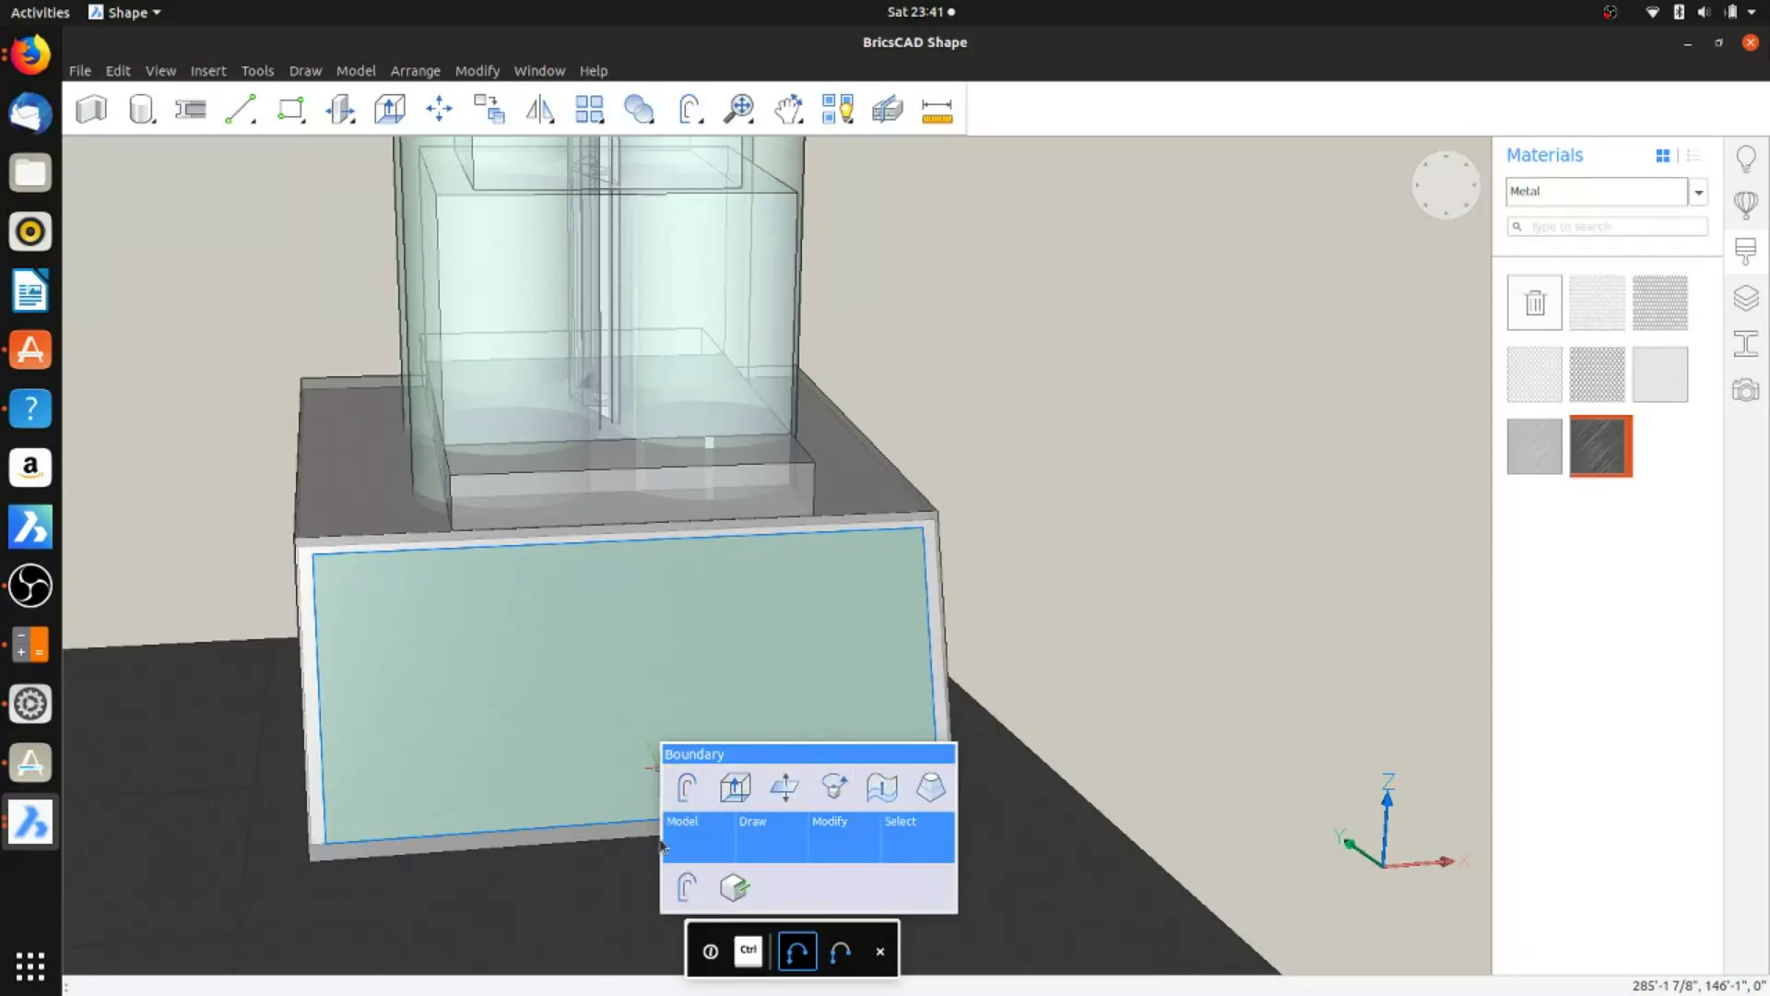
pyautogui.moveTo(679, 837)
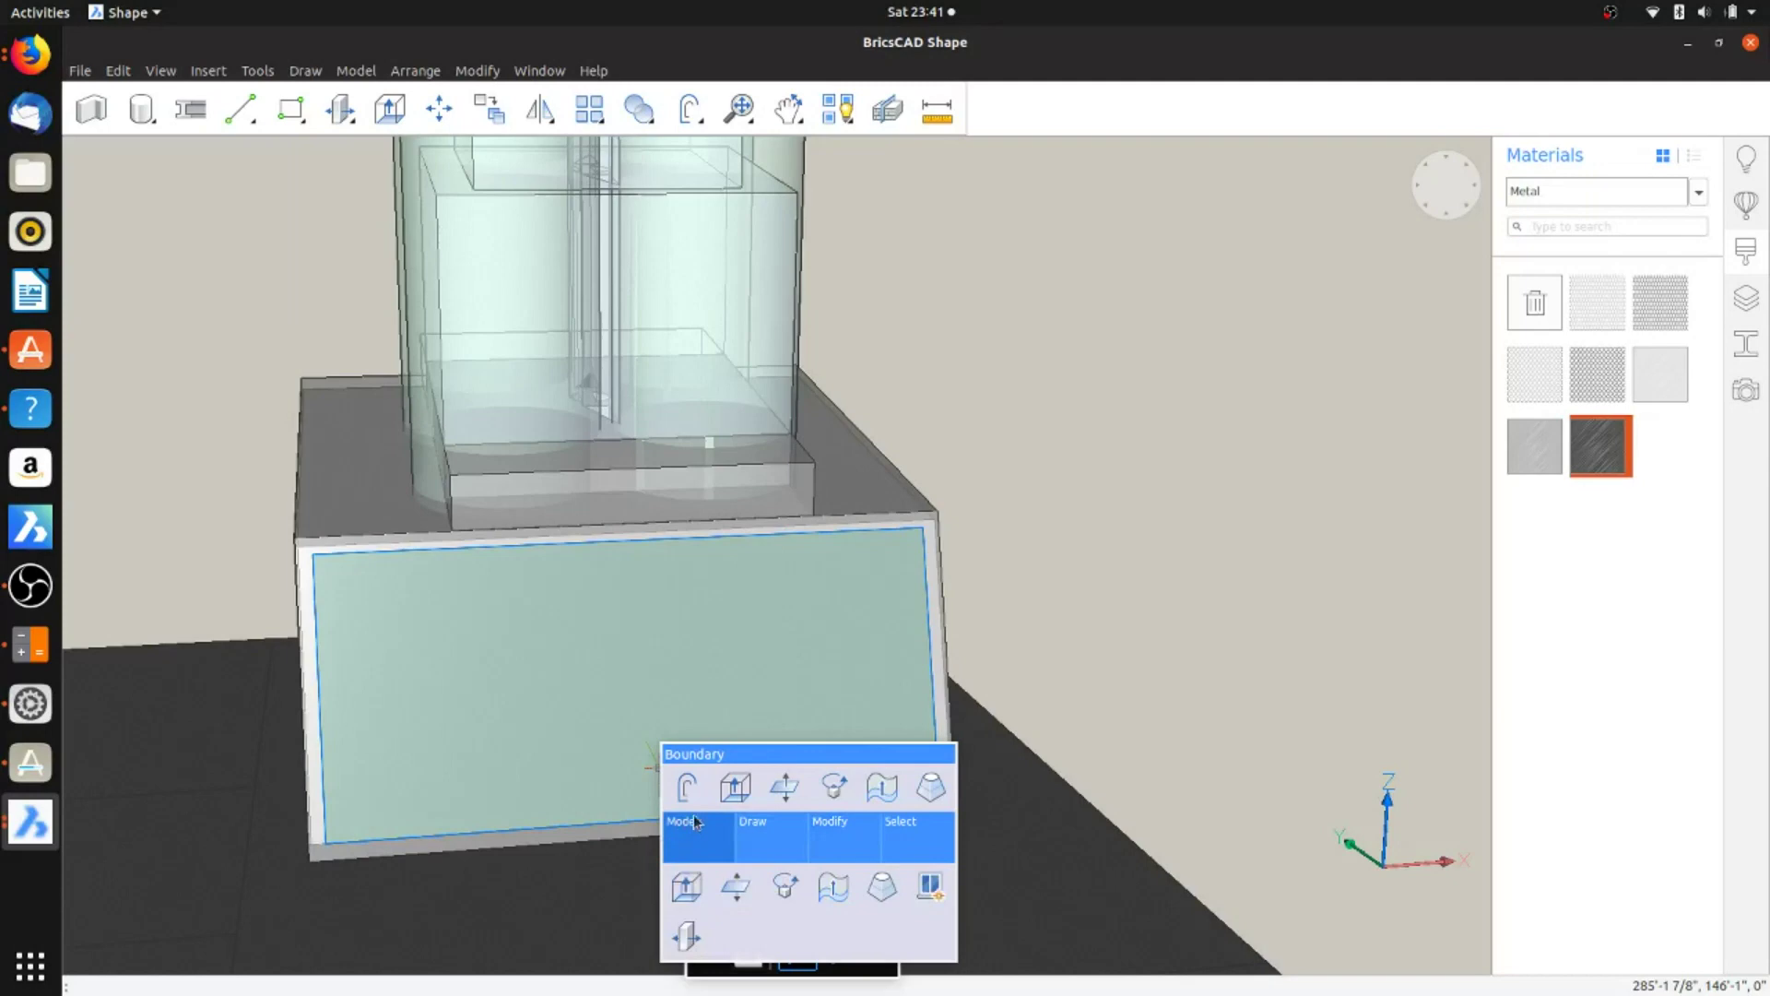
pyautogui.moveTo(784, 850)
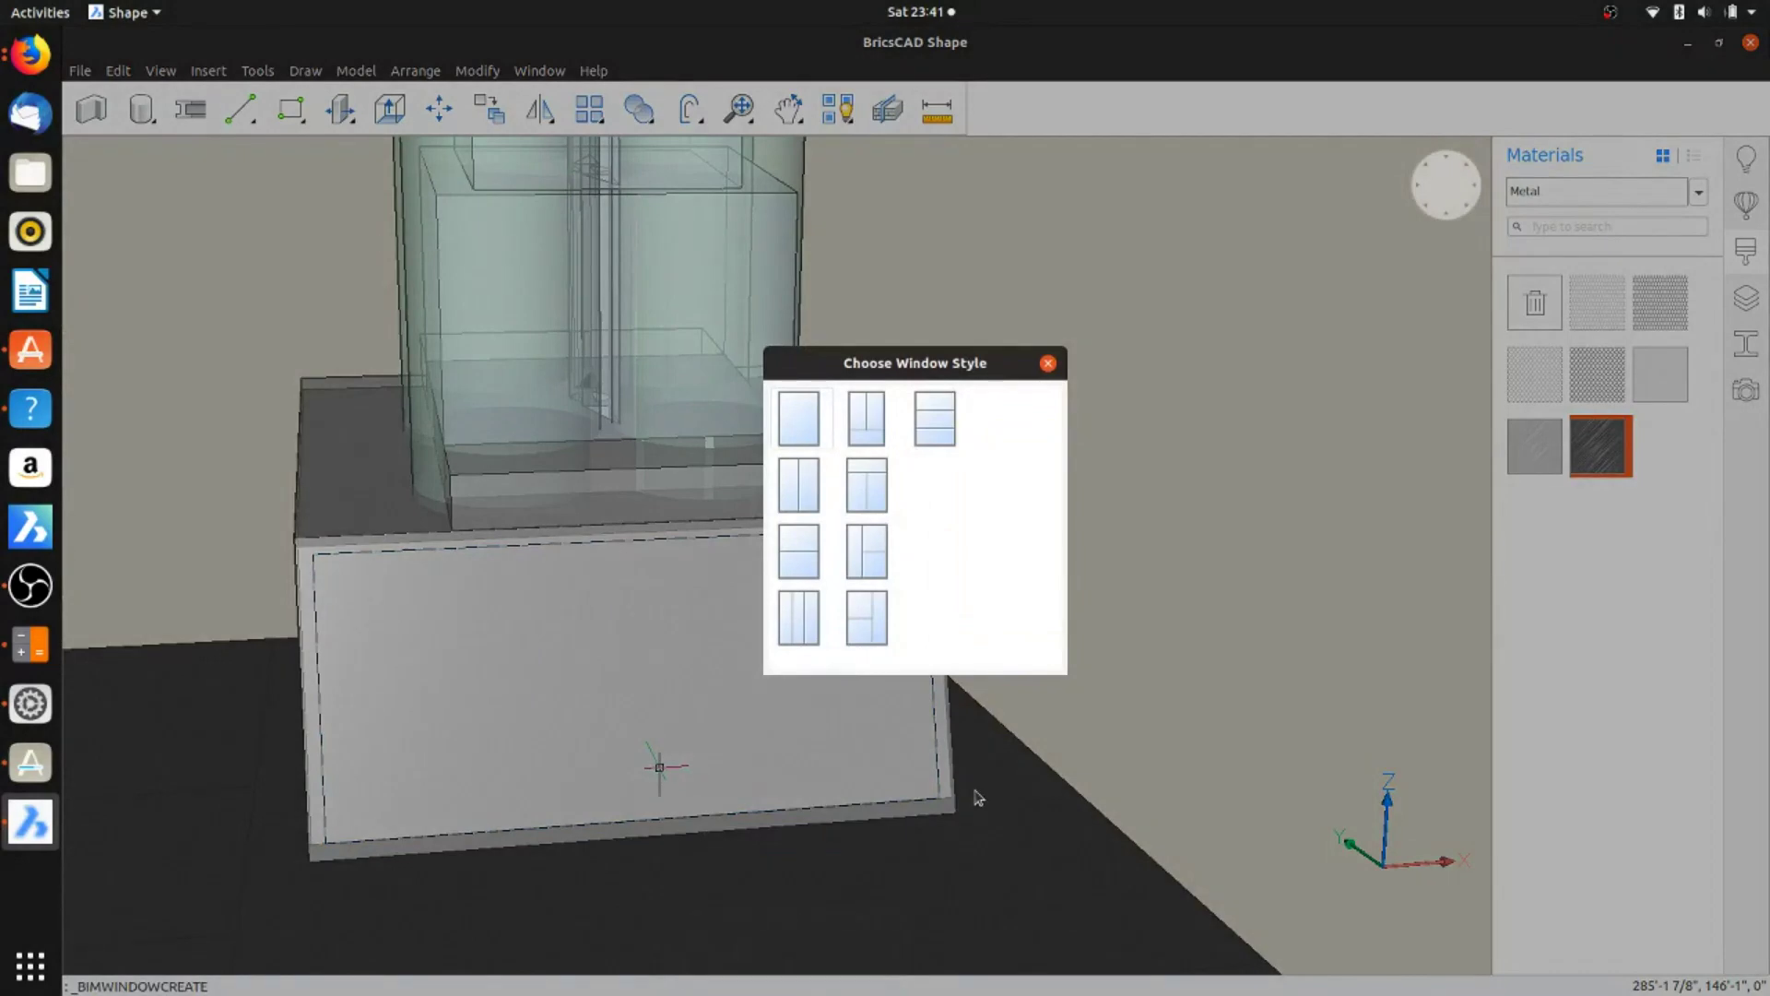
pyautogui.click(815, 632)
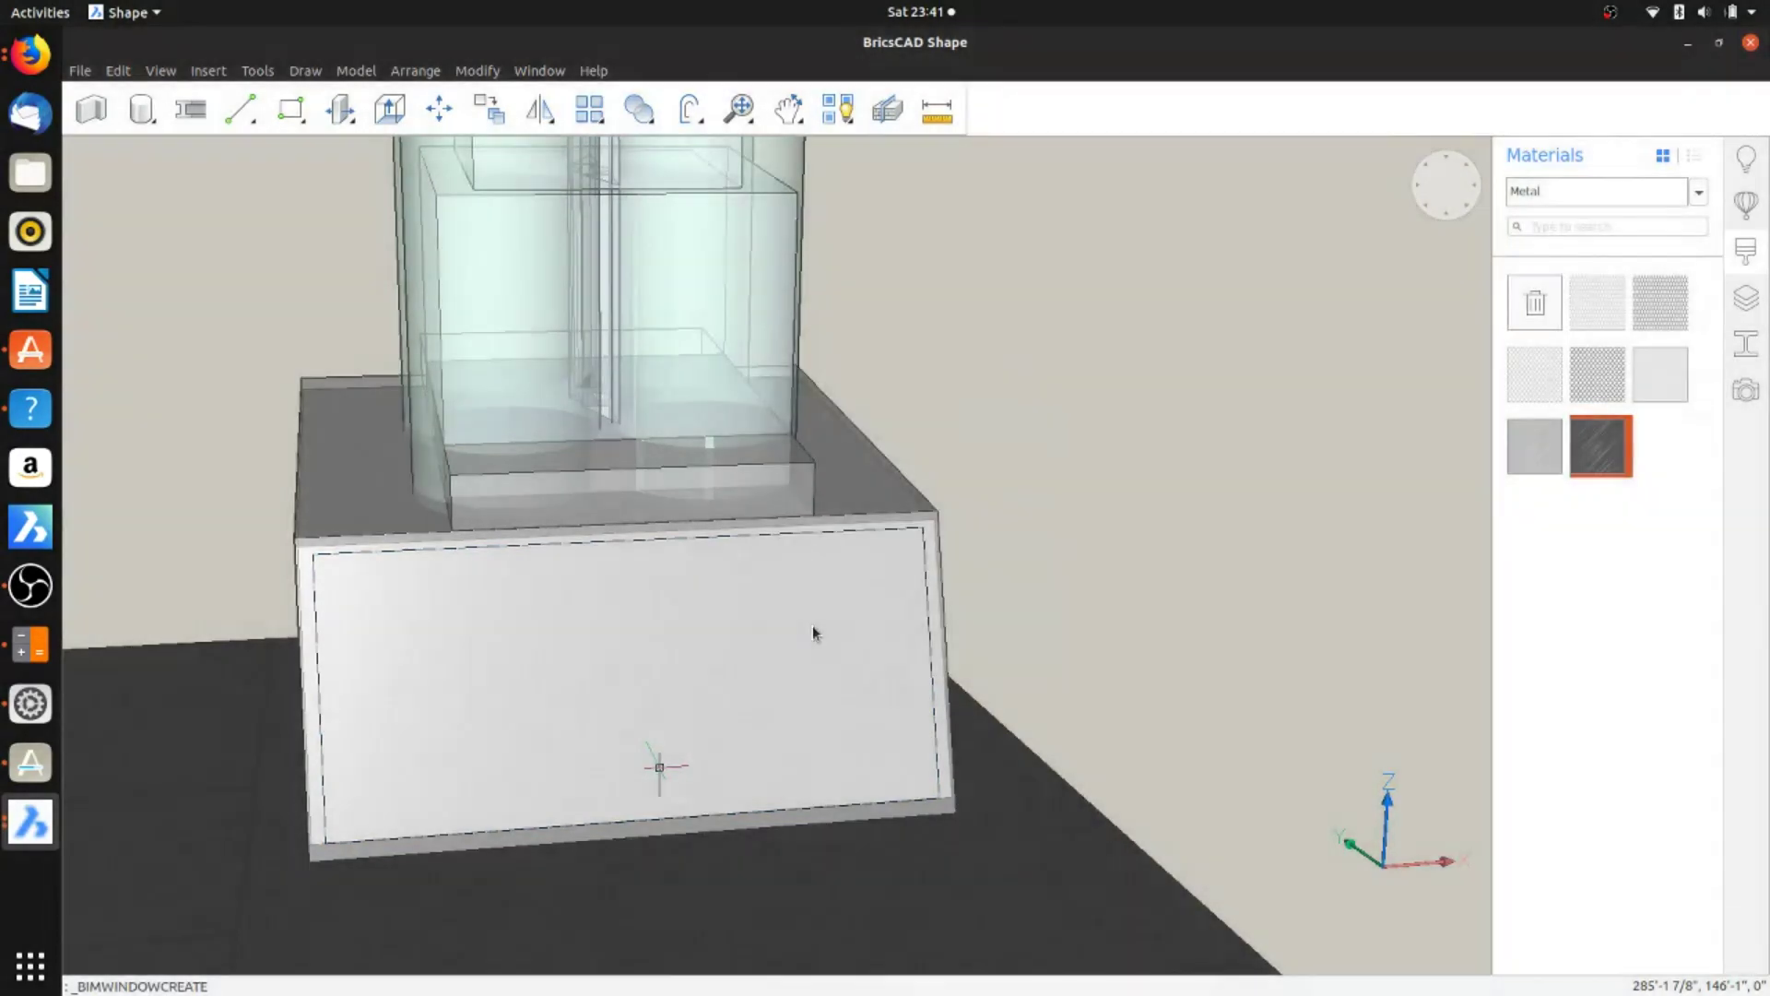
# Step: Offset a boundary inside another side face of the base and turn it into a window with three vertical panels
pyautogui.keyDown('shift'); pyautogui.moveTo(779, 664); pyautogui.dragTo(257, 584, button='middle'); pyautogui.keyUp('shift')
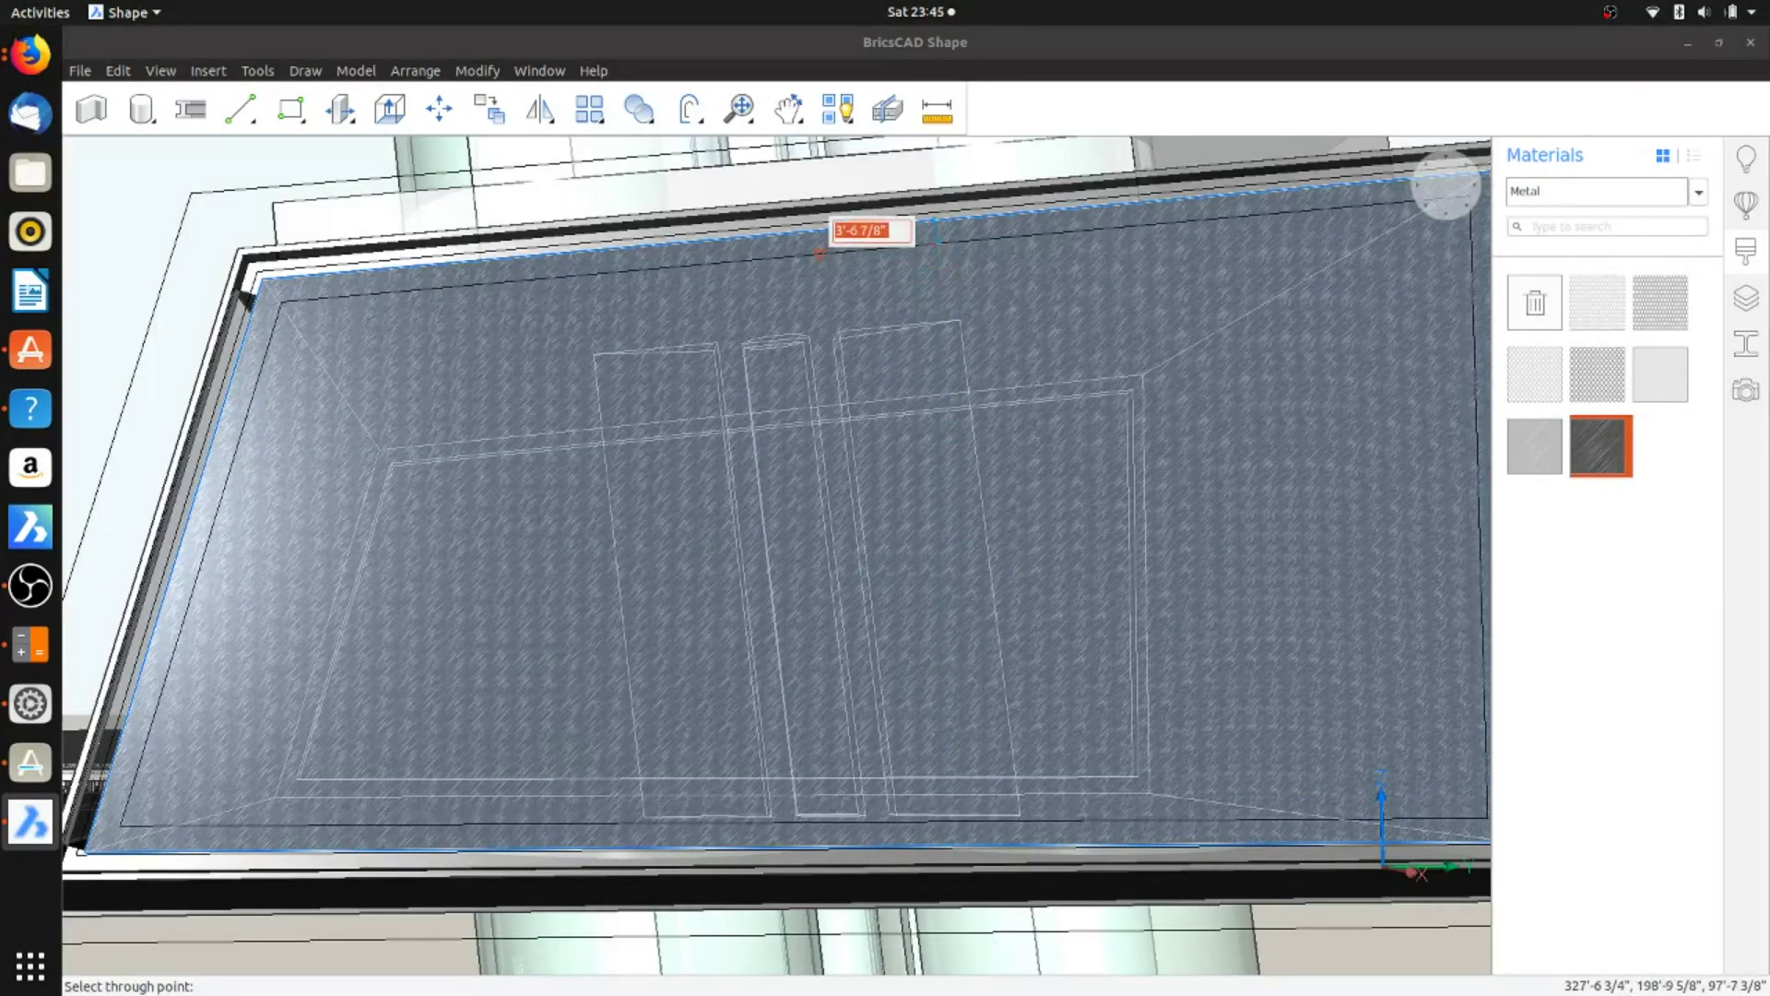
pyautogui.click(934, 233)
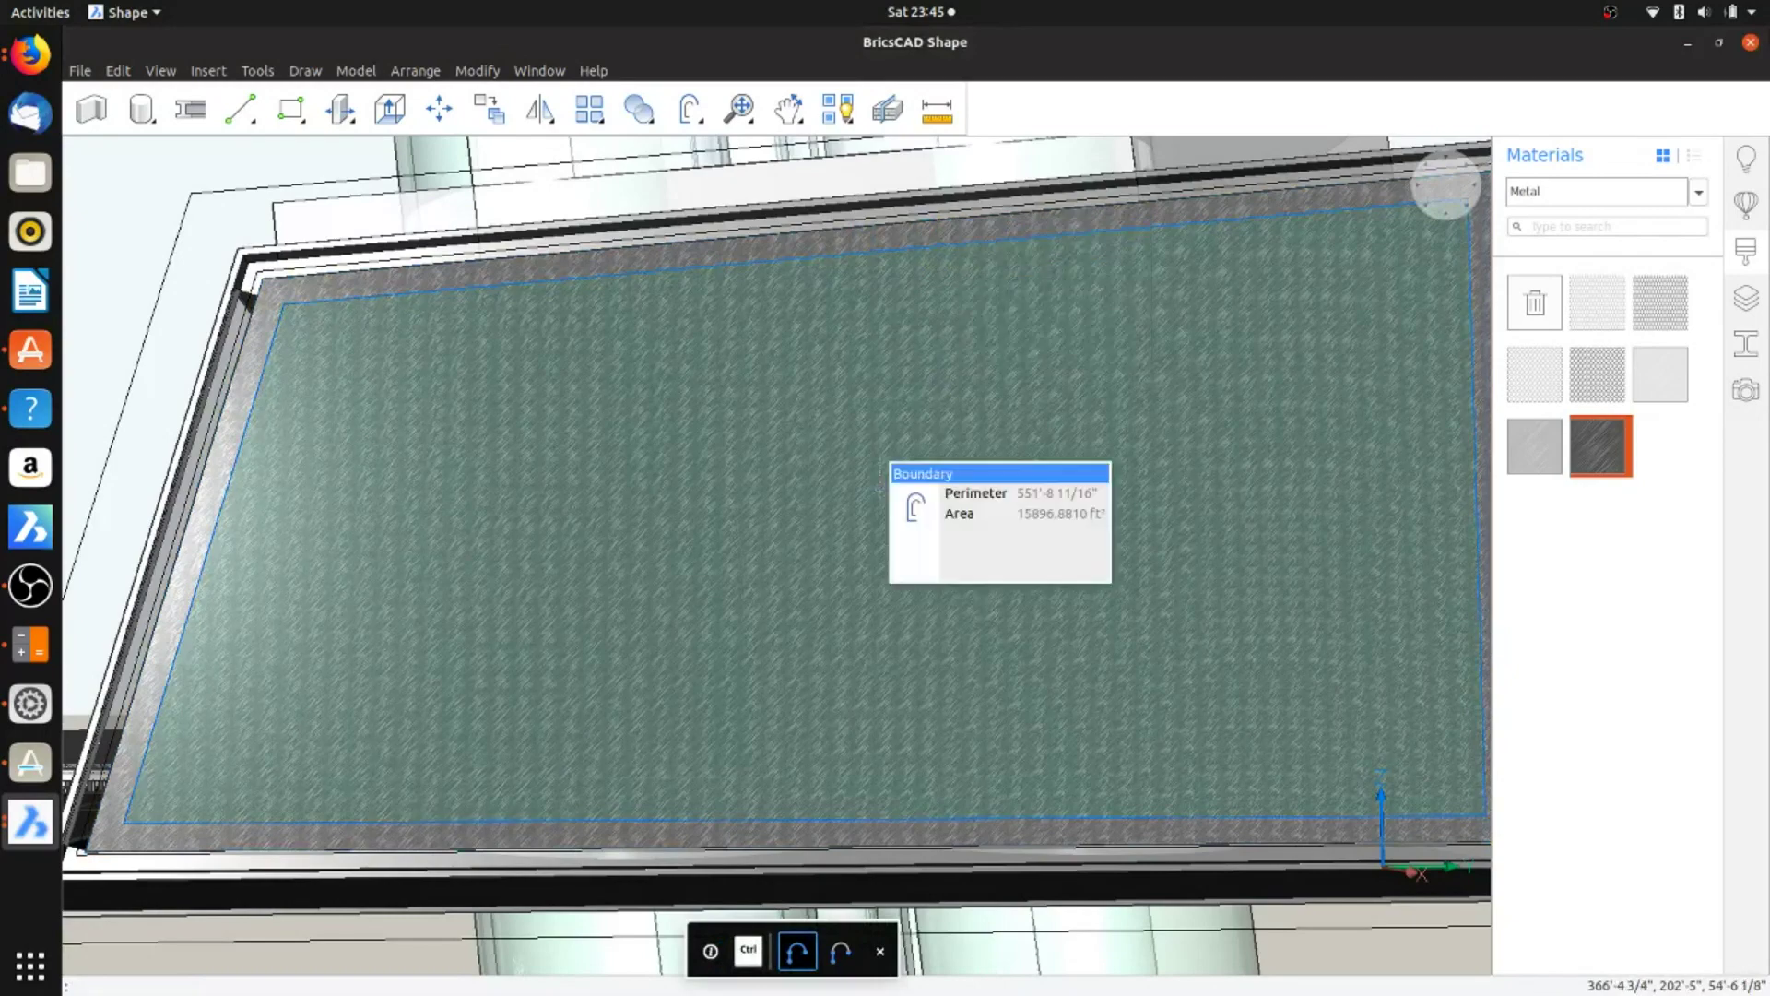
pyautogui.moveTo(905, 514)
pyautogui.click(996, 513)
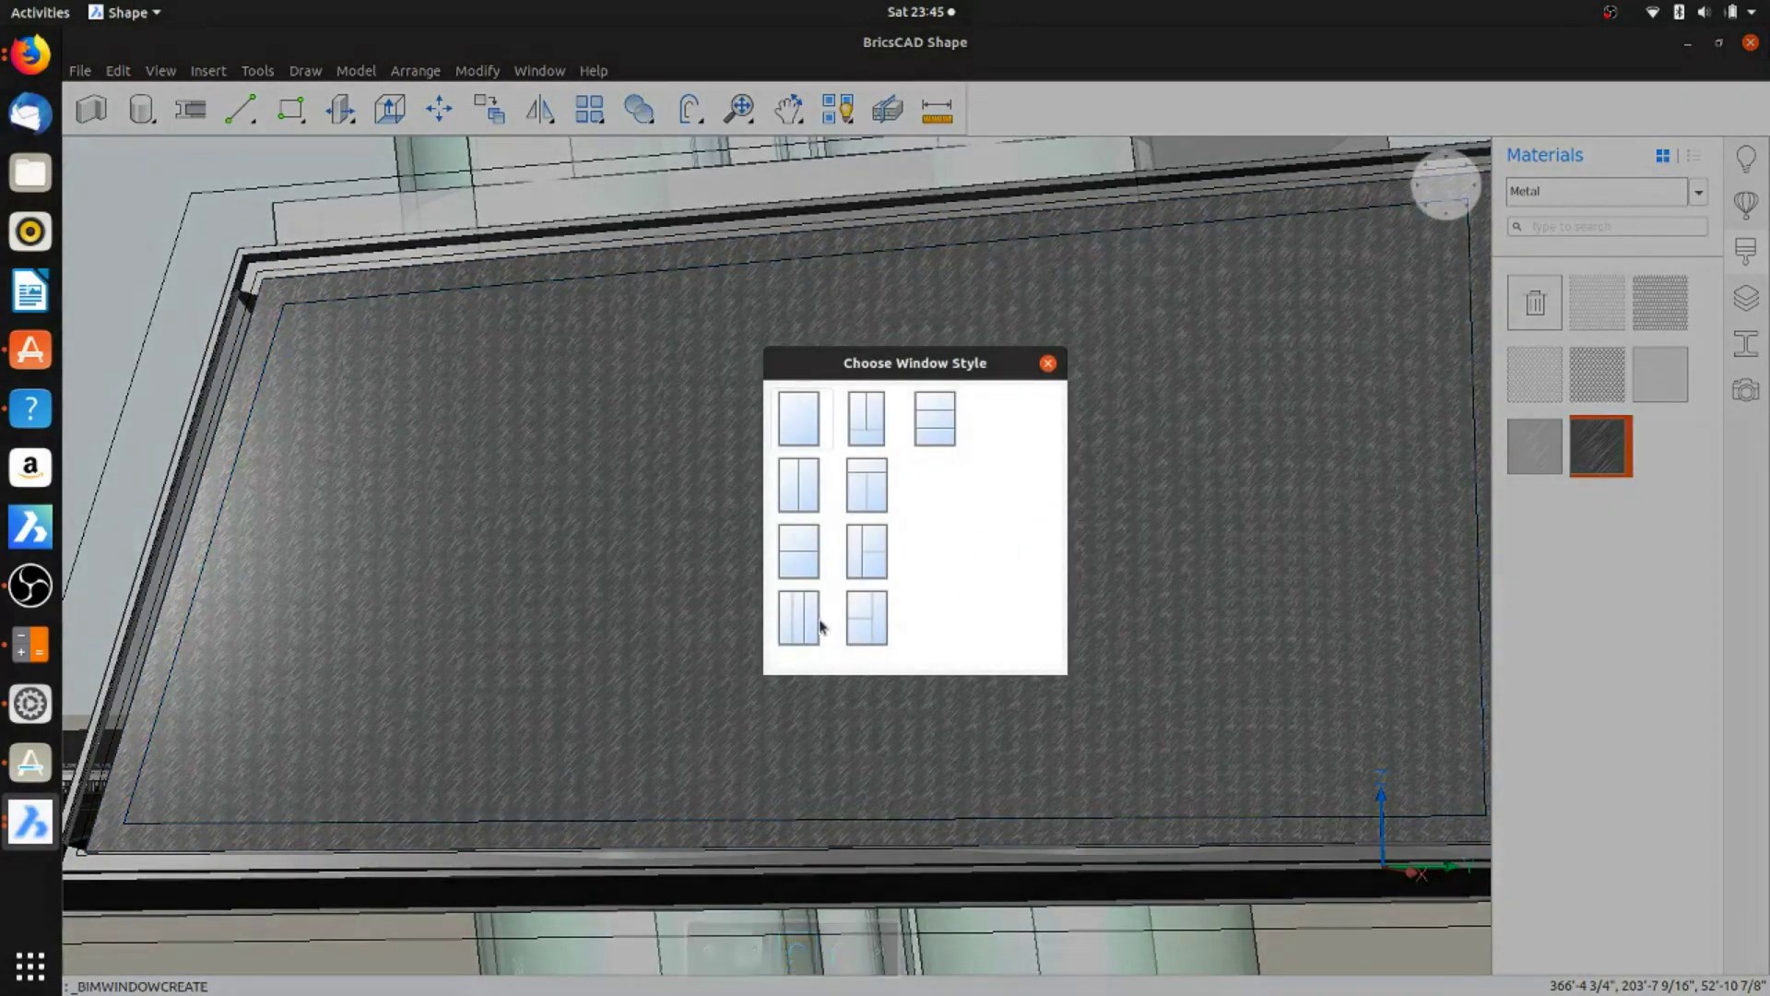
pyautogui.click(814, 615)
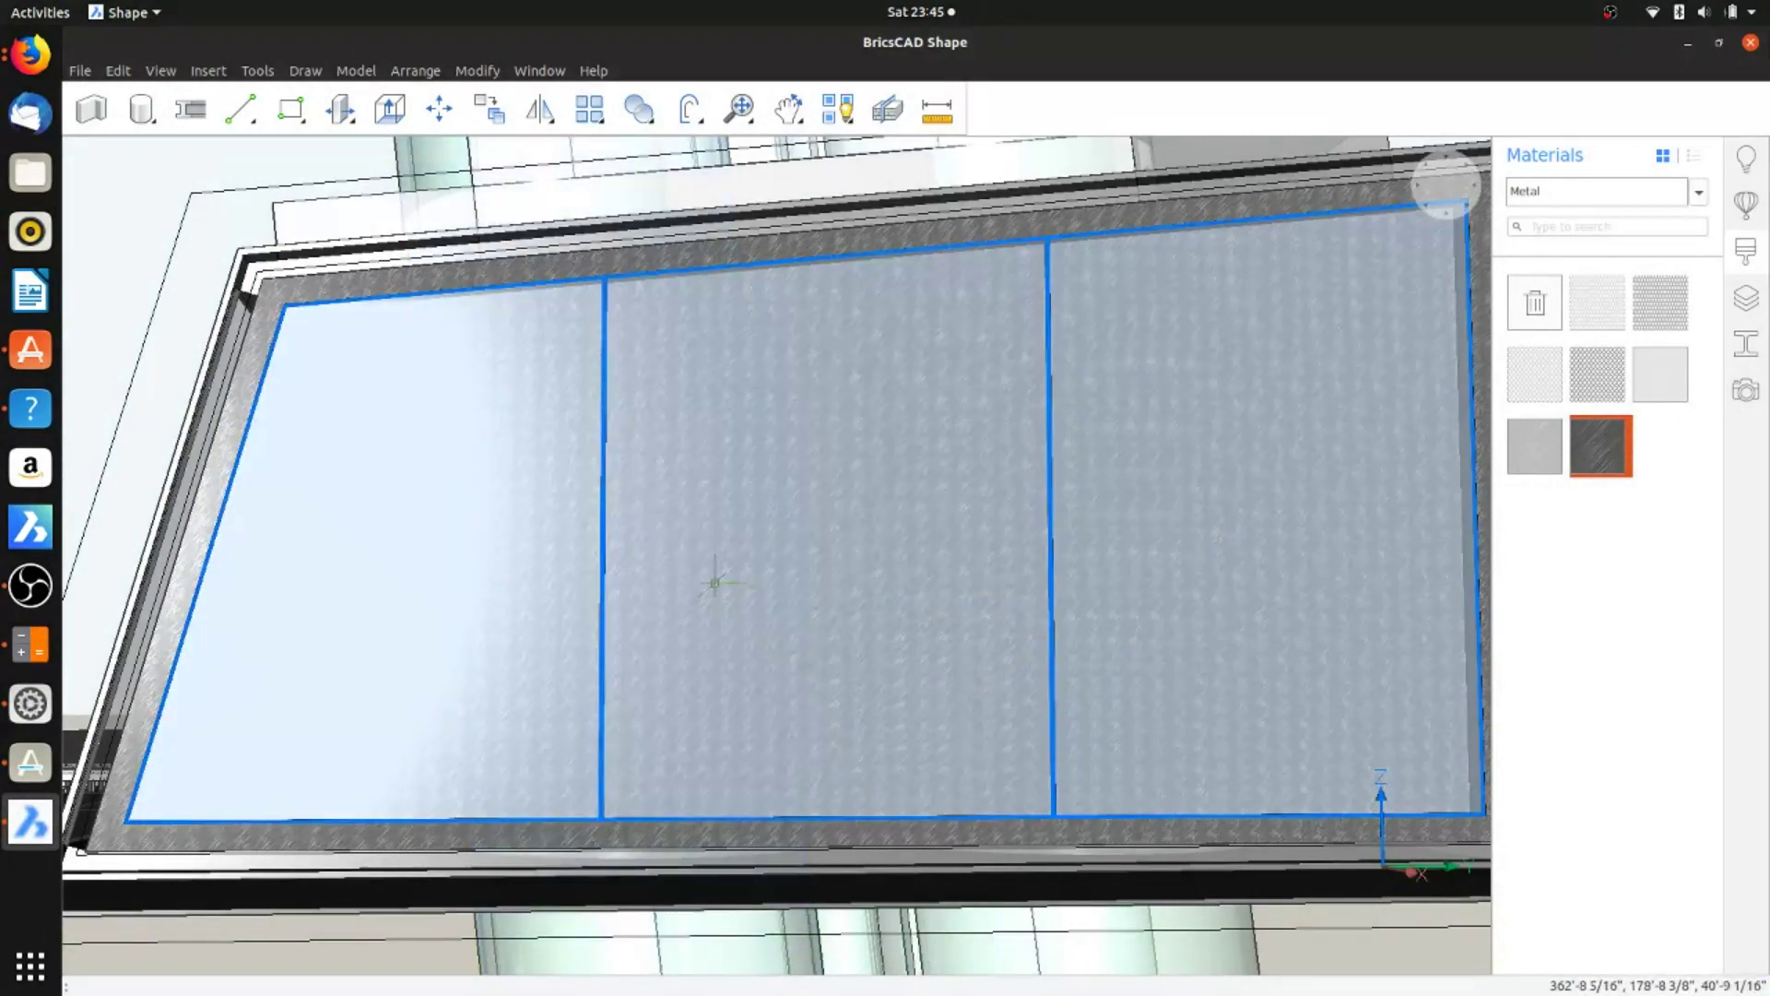
# Step: Inspect the window panels around the tower base, the figure beside the entrance step and the surrounding site
pyautogui.scroll(-10, 715, 582)
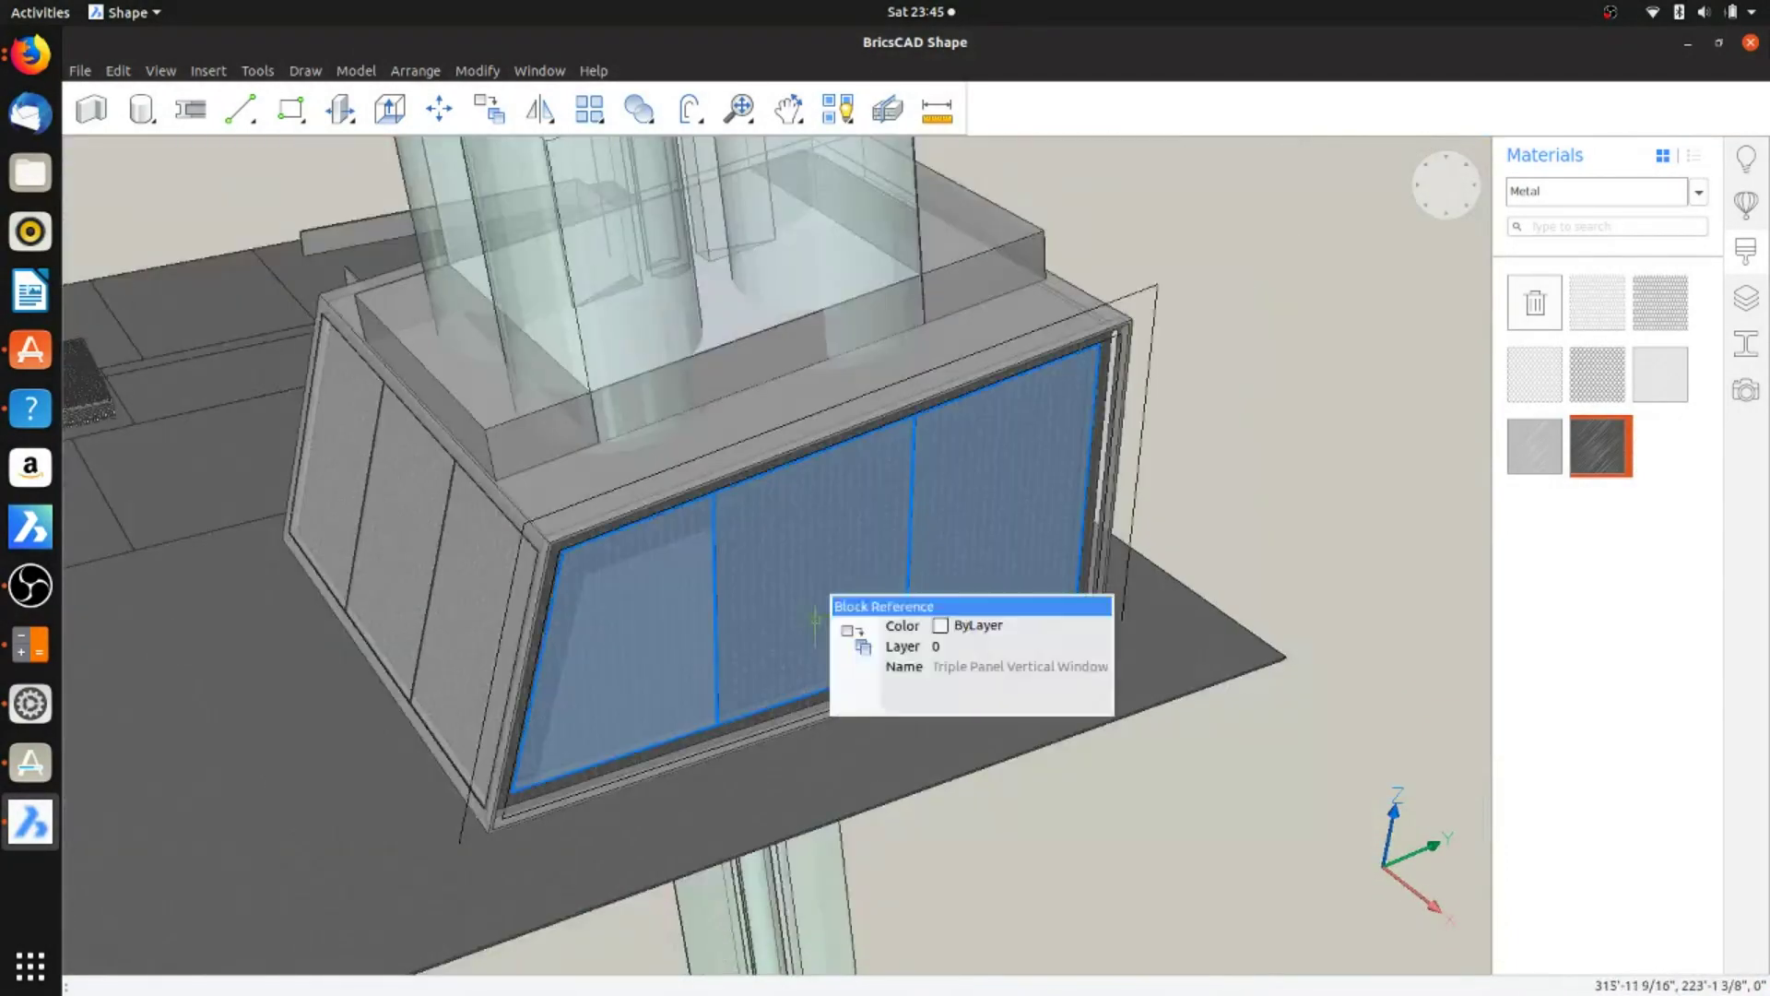
pyautogui.keyDown('shift'); pyautogui.moveTo(656, 630); pyautogui.dragTo(644, 518, button='middle'); pyautogui.keyUp('shift')
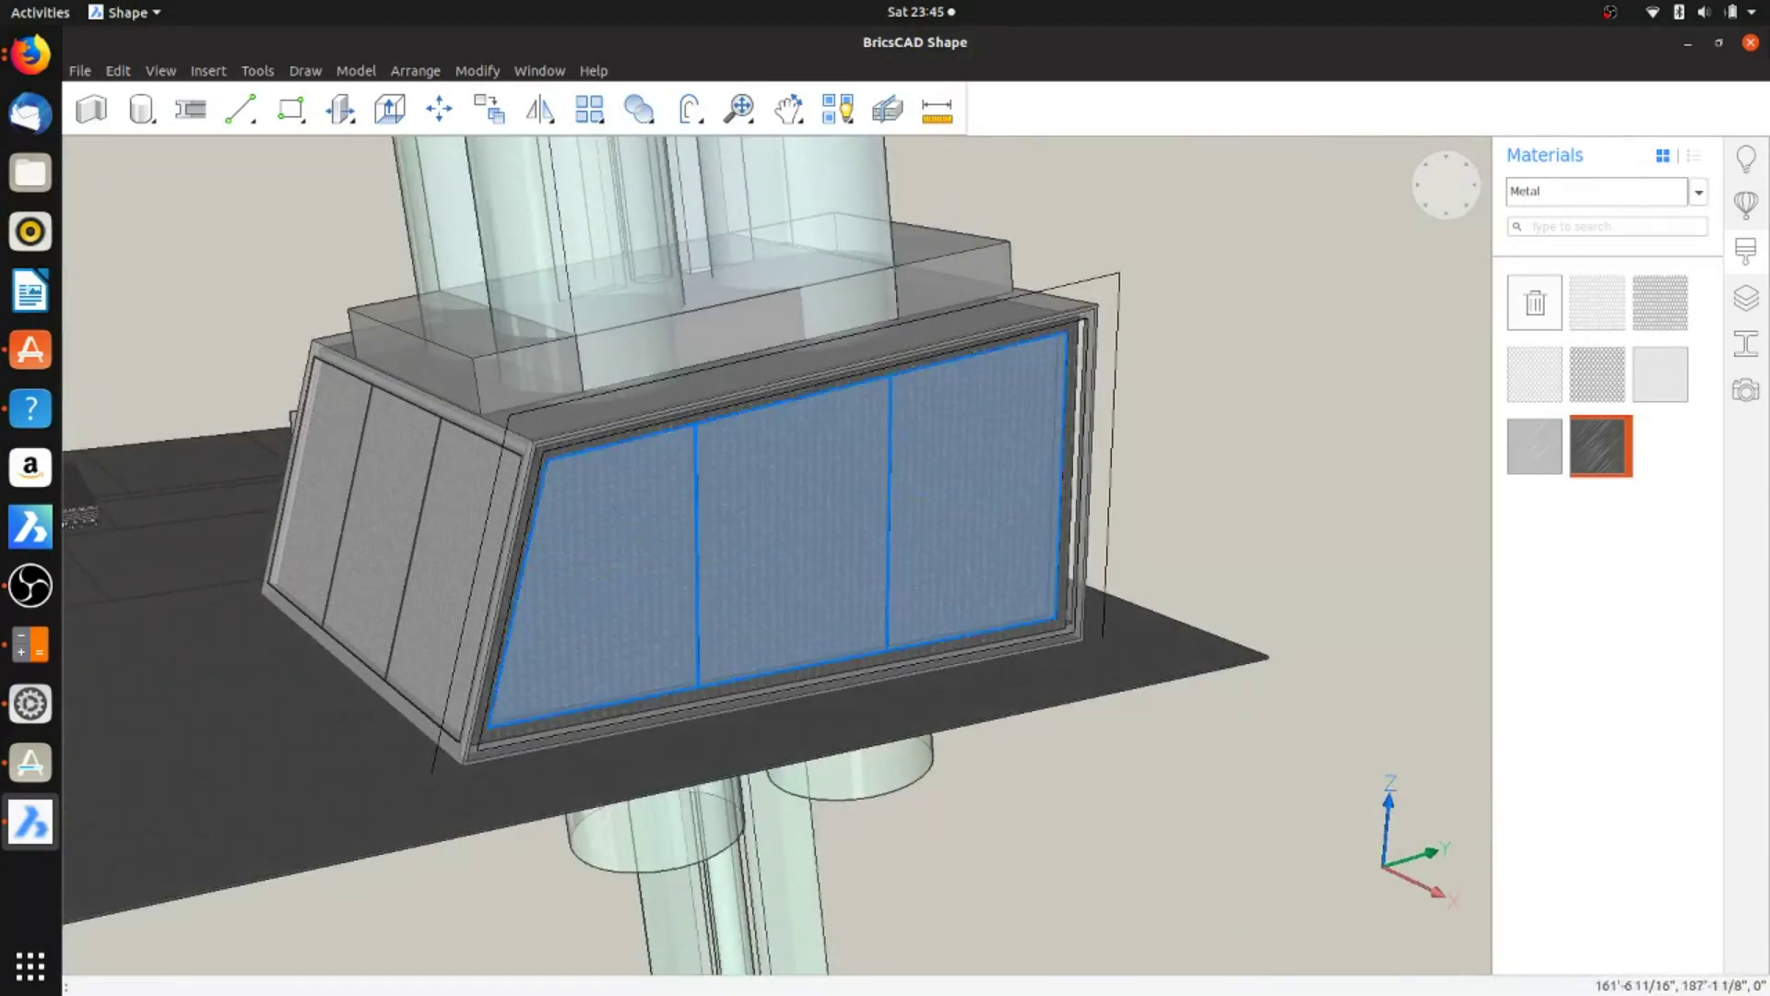
pyautogui.keyDown('shift'); pyautogui.moveTo(397, 562); pyautogui.dragTo(594, 558, button='middle'); pyautogui.keyUp('shift')
pyautogui.keyDown('shift'); pyautogui.moveTo(373, 554); pyautogui.dragTo(539, 554, button='middle'); pyautogui.keyUp('shift')
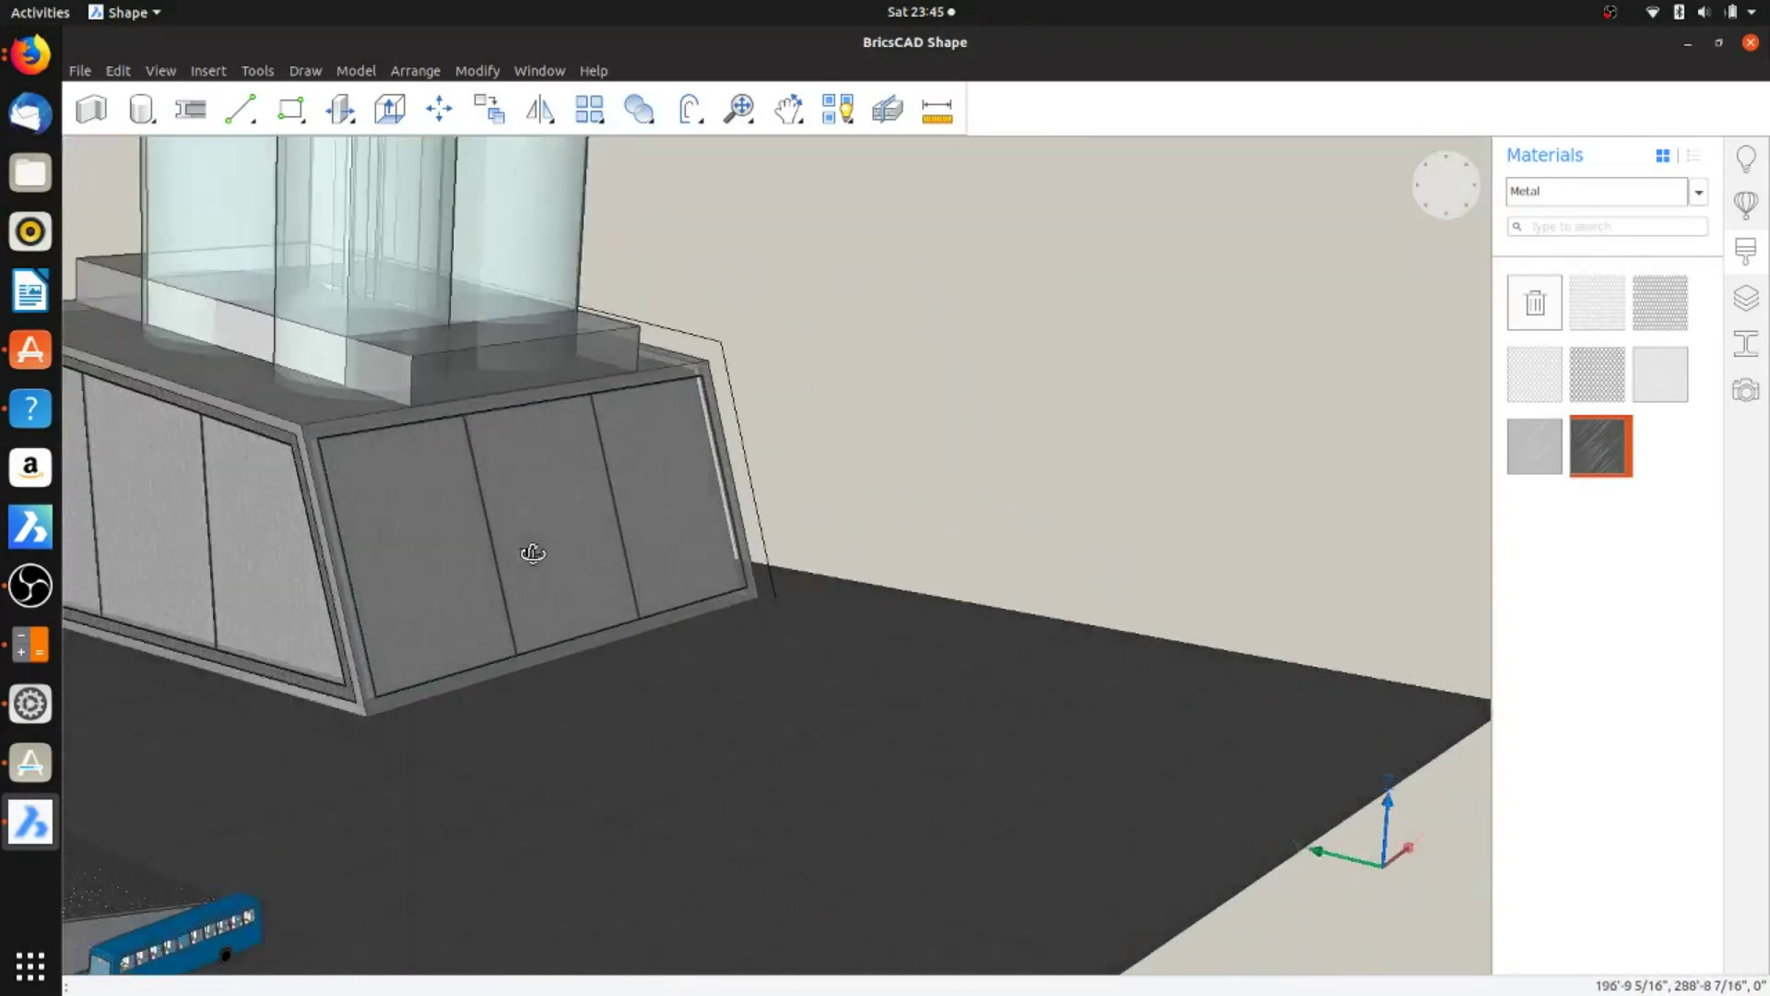
pyautogui.scroll(-4, 538, 553)
pyautogui.scroll(-4, 533, 525)
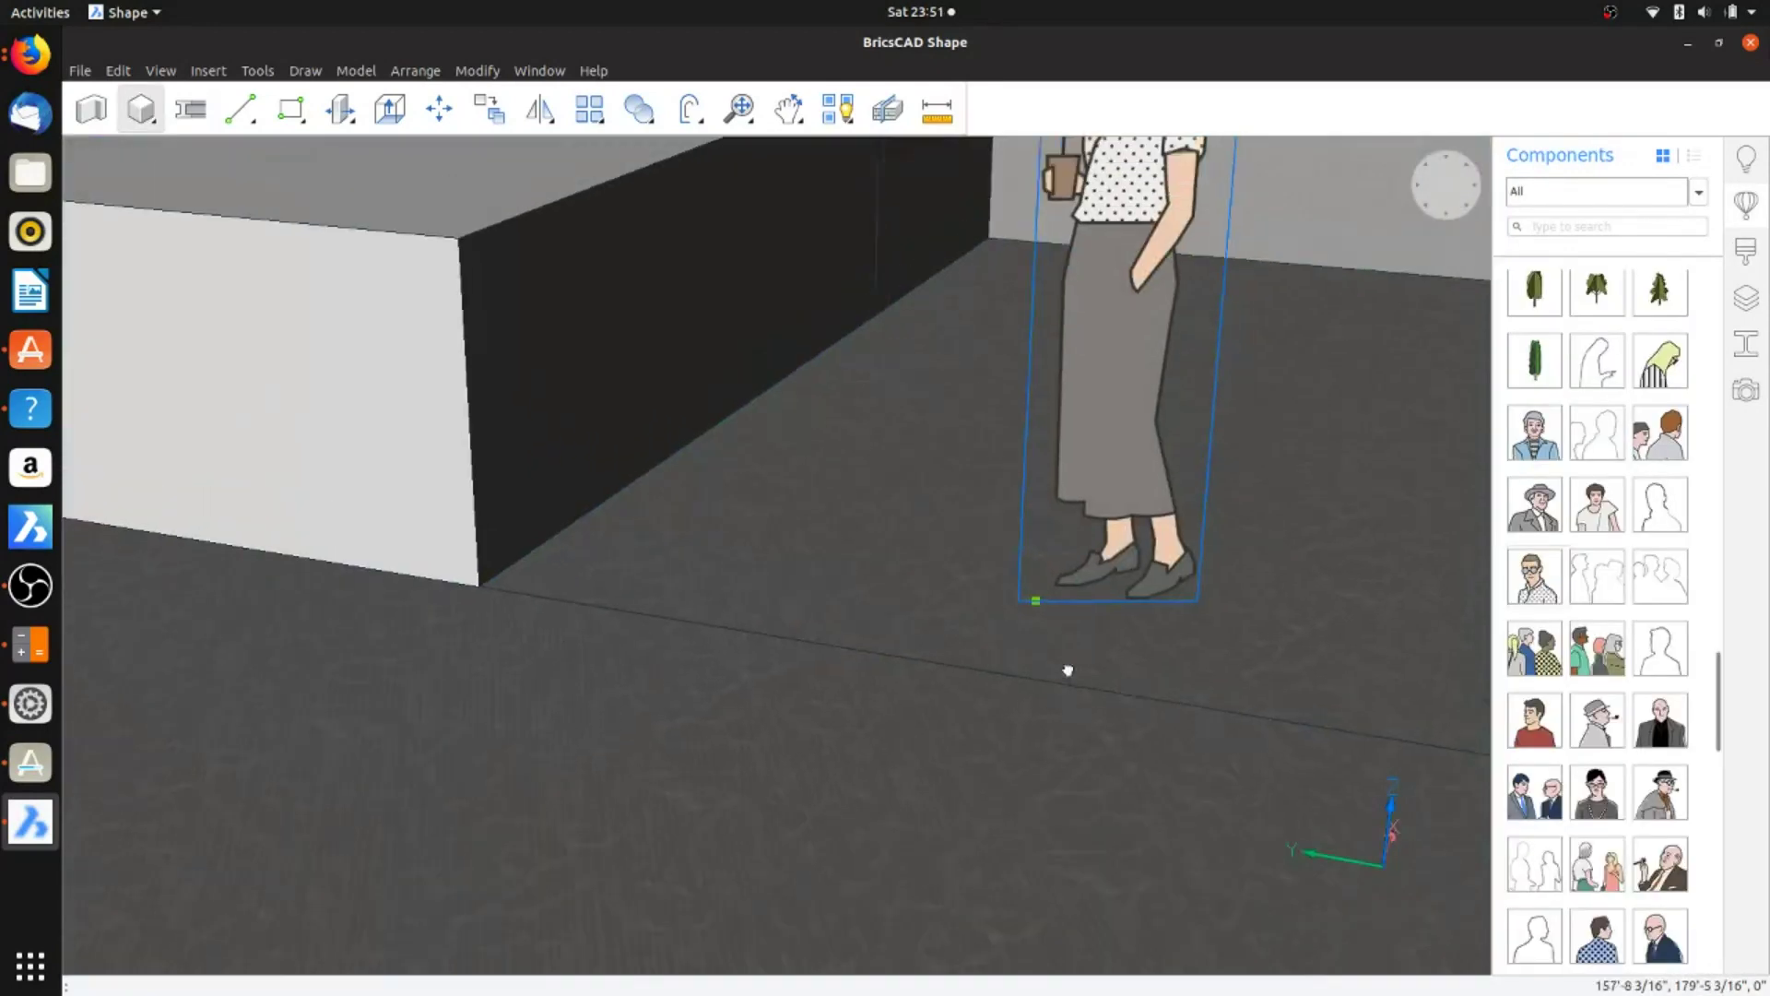
pyautogui.keyDown('shift'); pyautogui.moveTo(1090, 604); pyautogui.dragTo(1036, 587, button='middle'); pyautogui.keyUp('shift')
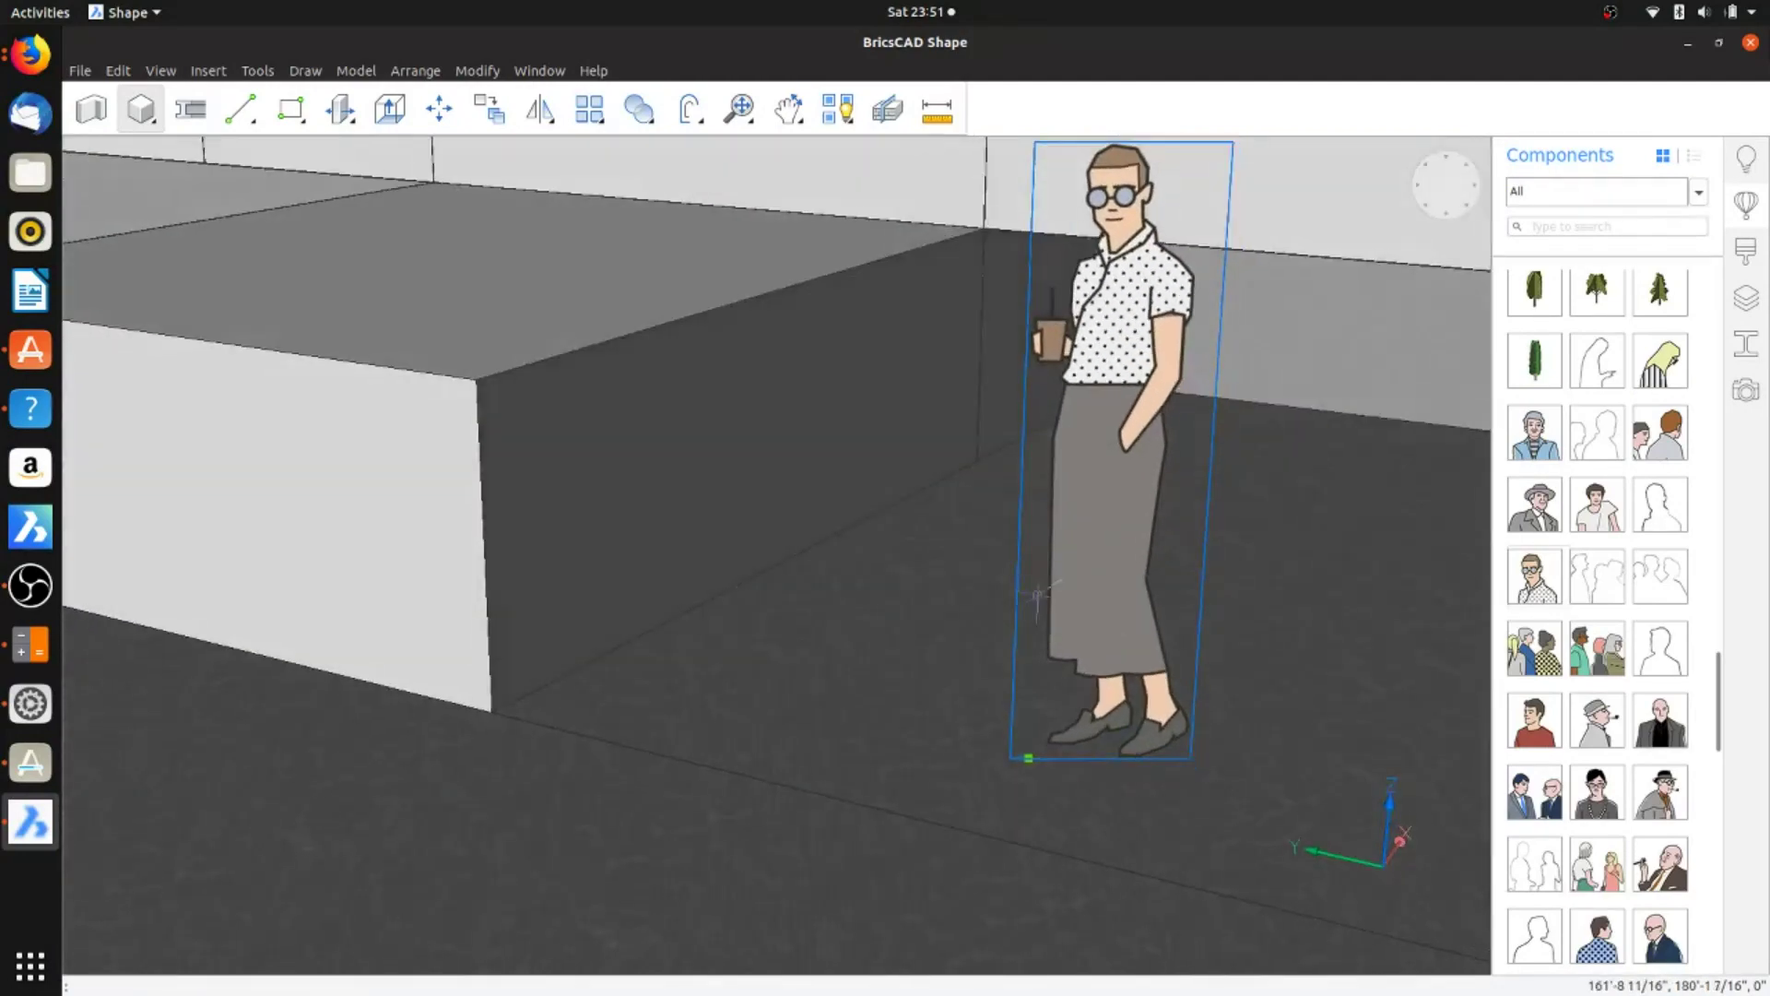
pyautogui.scroll(-5, 1036, 587)
pyautogui.scroll(-5, 917, 581)
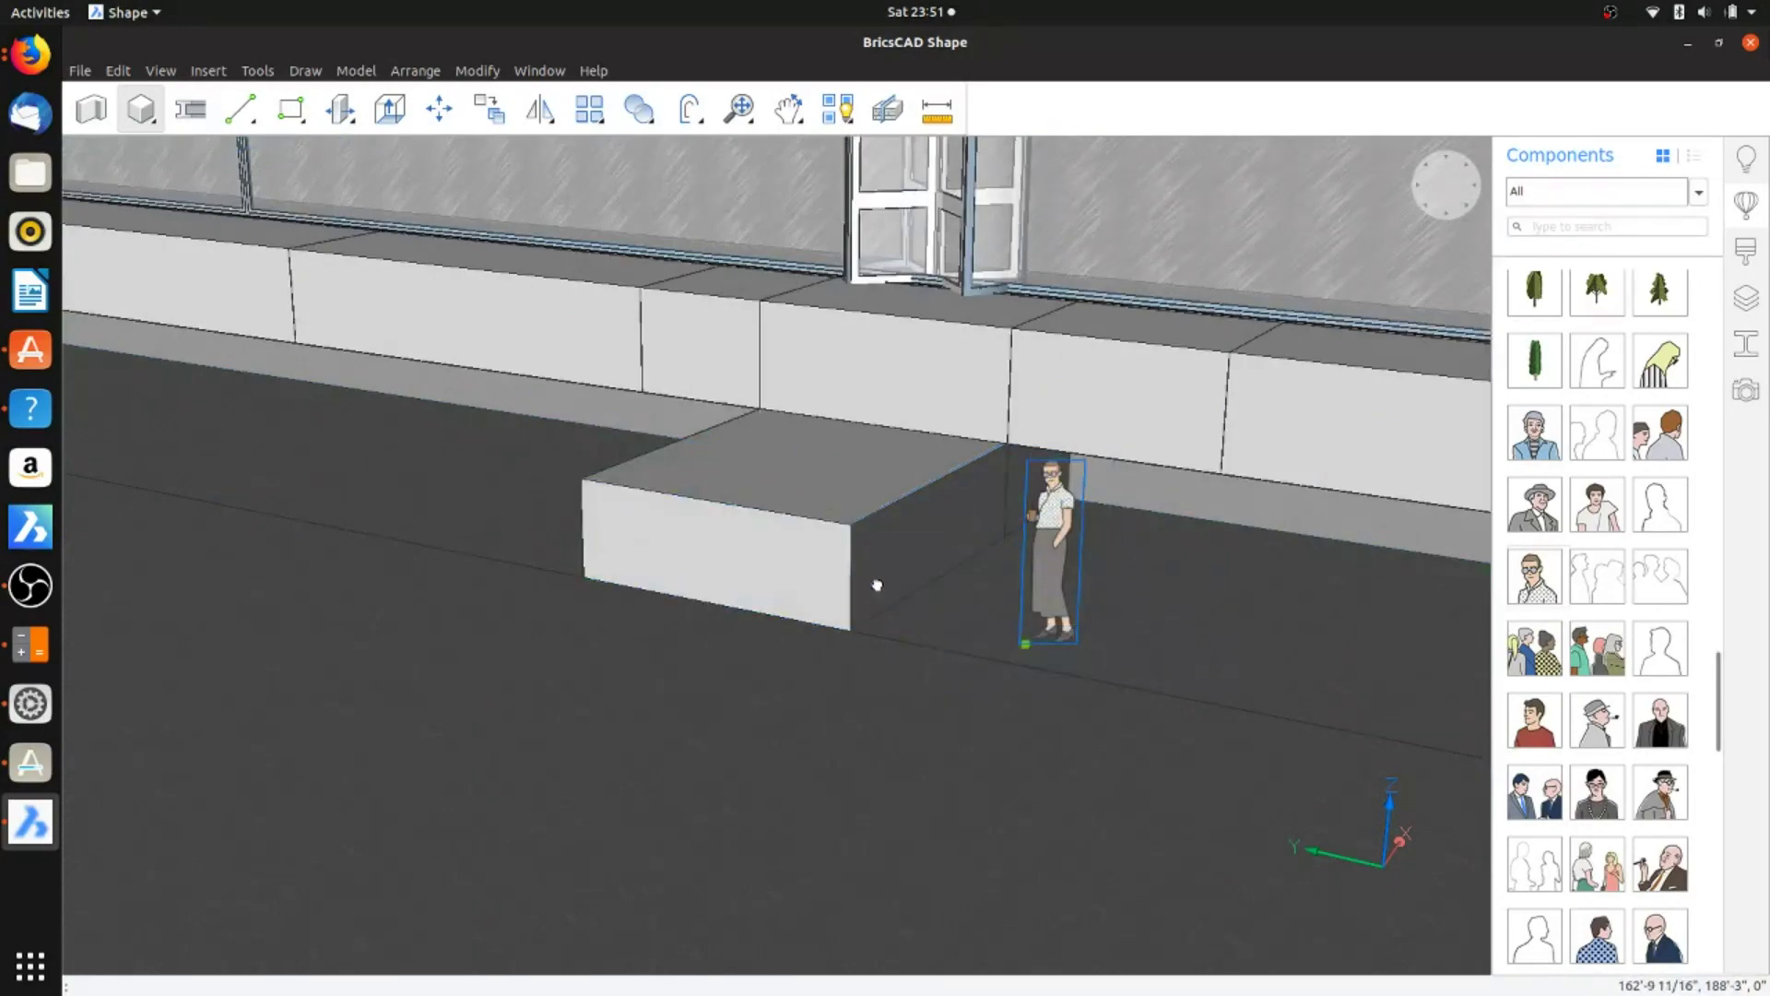
pyautogui.scroll(-15, 877, 585)
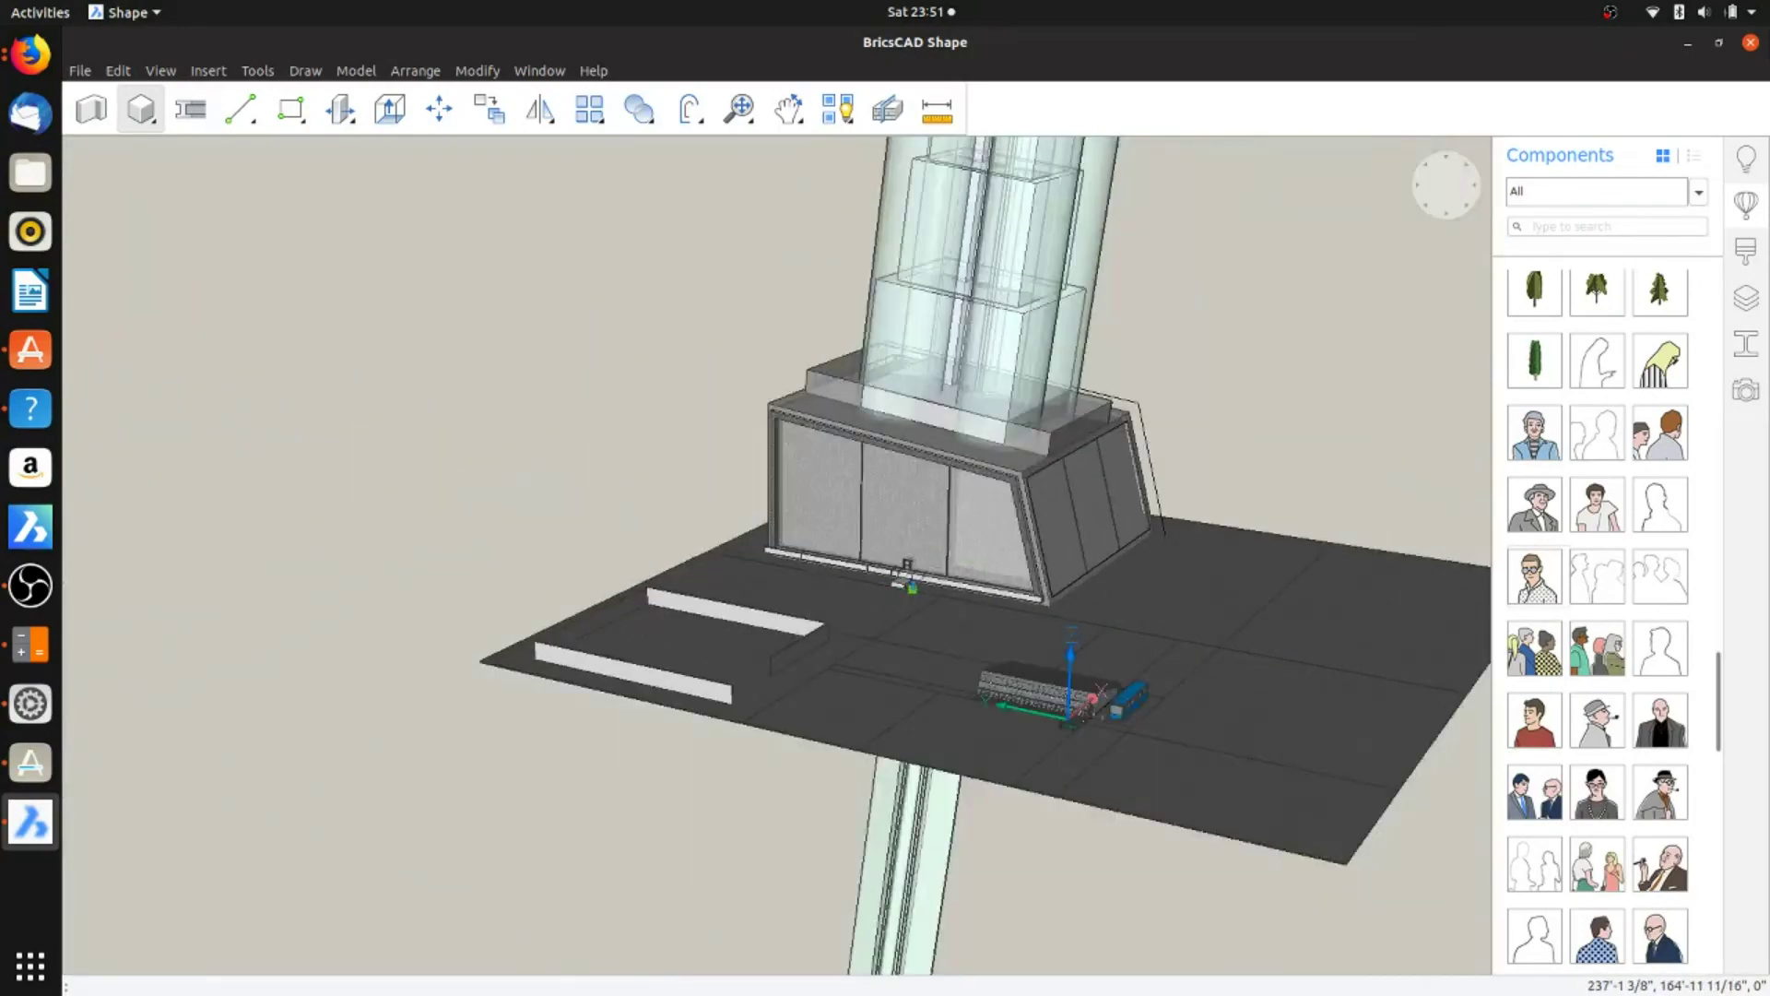
pyautogui.scroll(3, 982, 551)
pyautogui.keyDown('shift'); pyautogui.moveTo(999, 547); pyautogui.dragTo(756, 528, button='middle'); pyautogui.keyUp('shift')
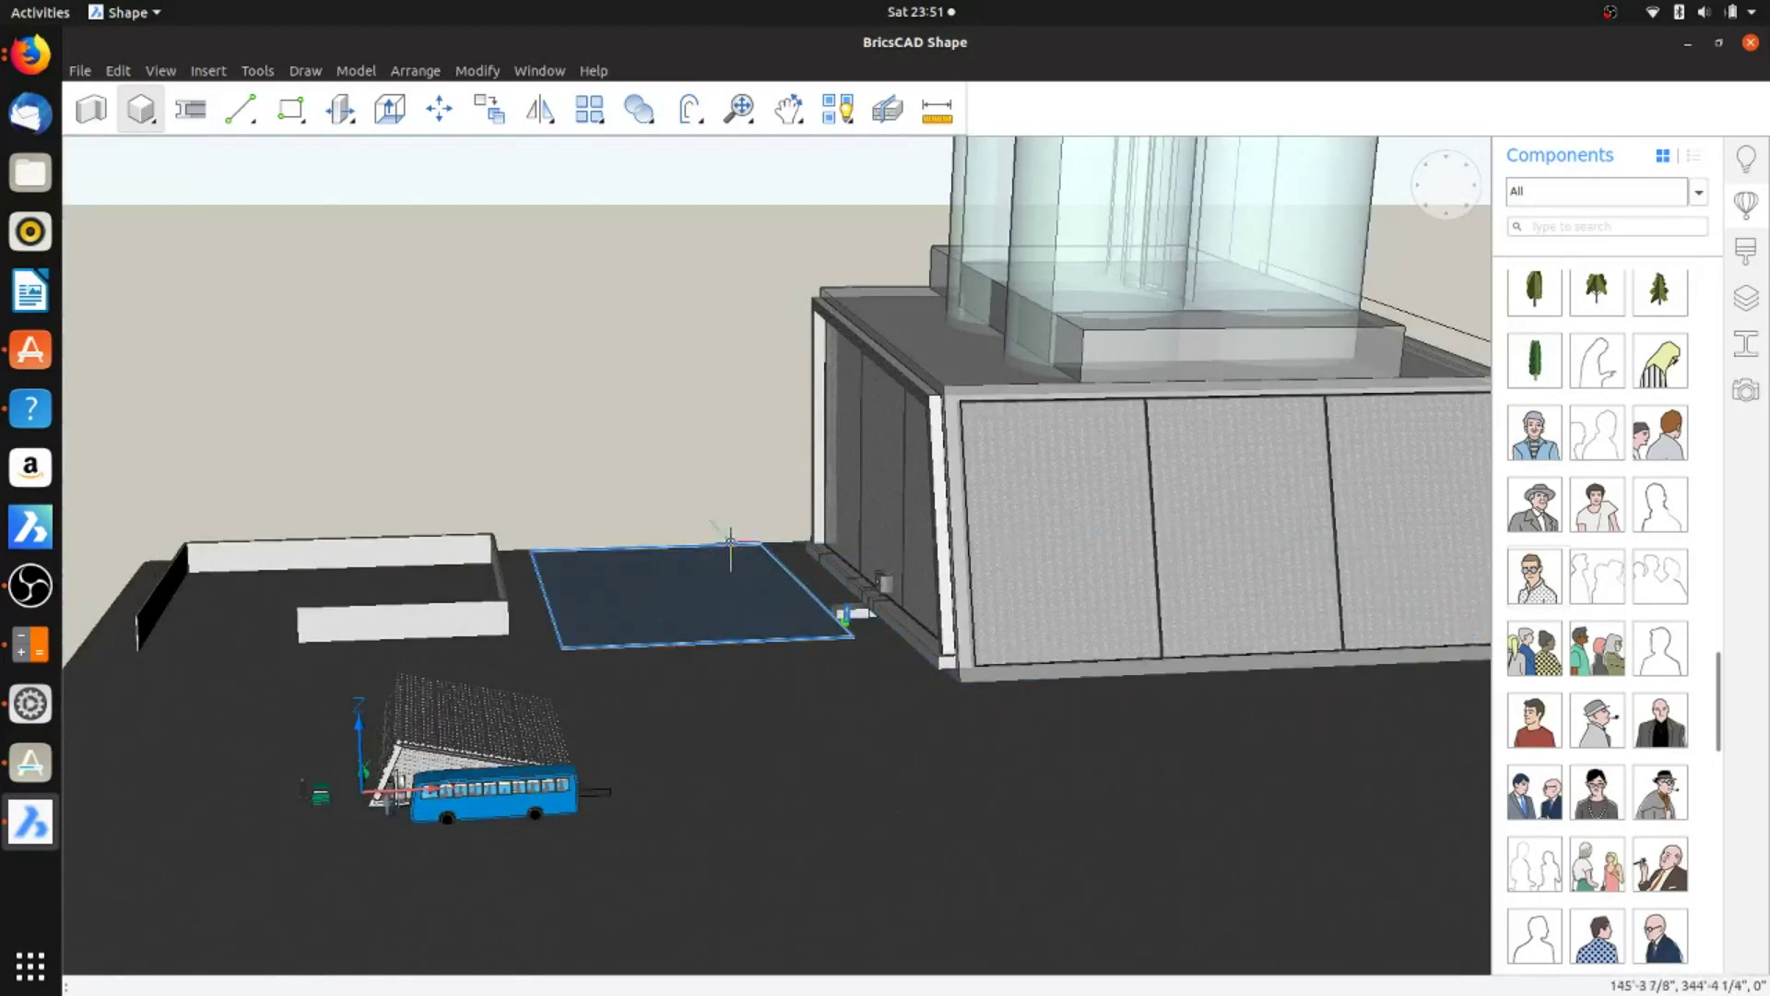
# Step: Save the drawing
pyautogui.click(80, 70)
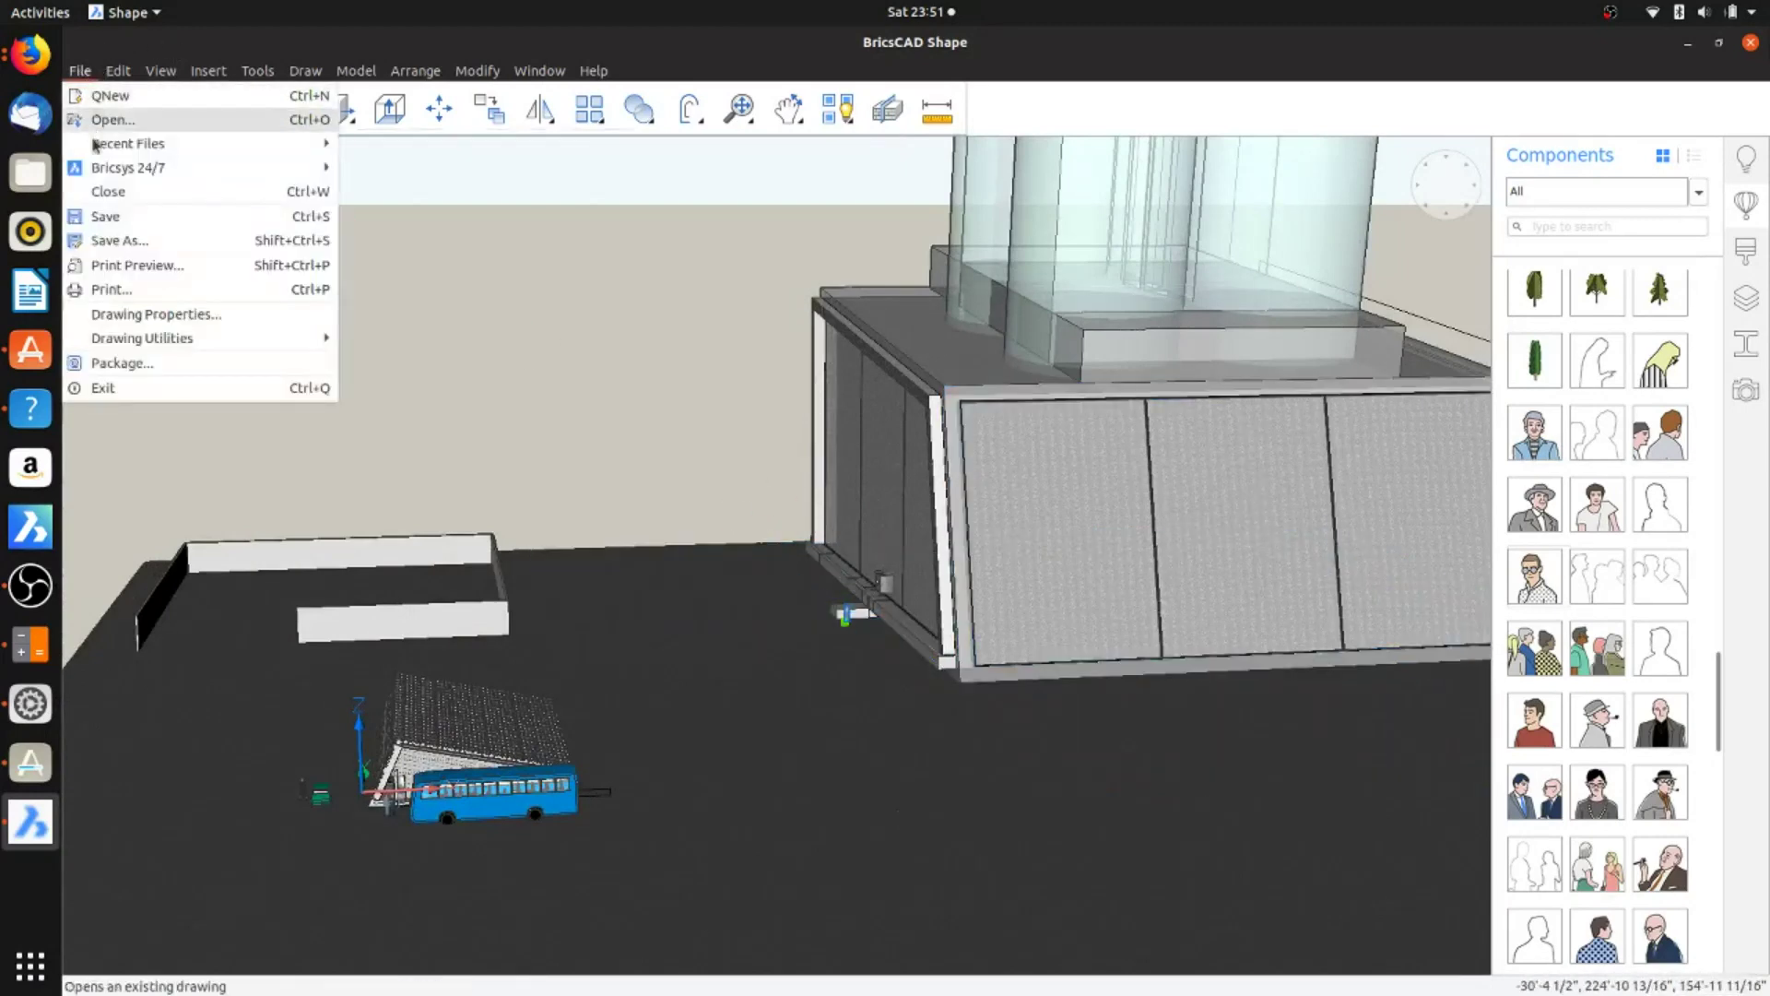
pyautogui.click(103, 215)
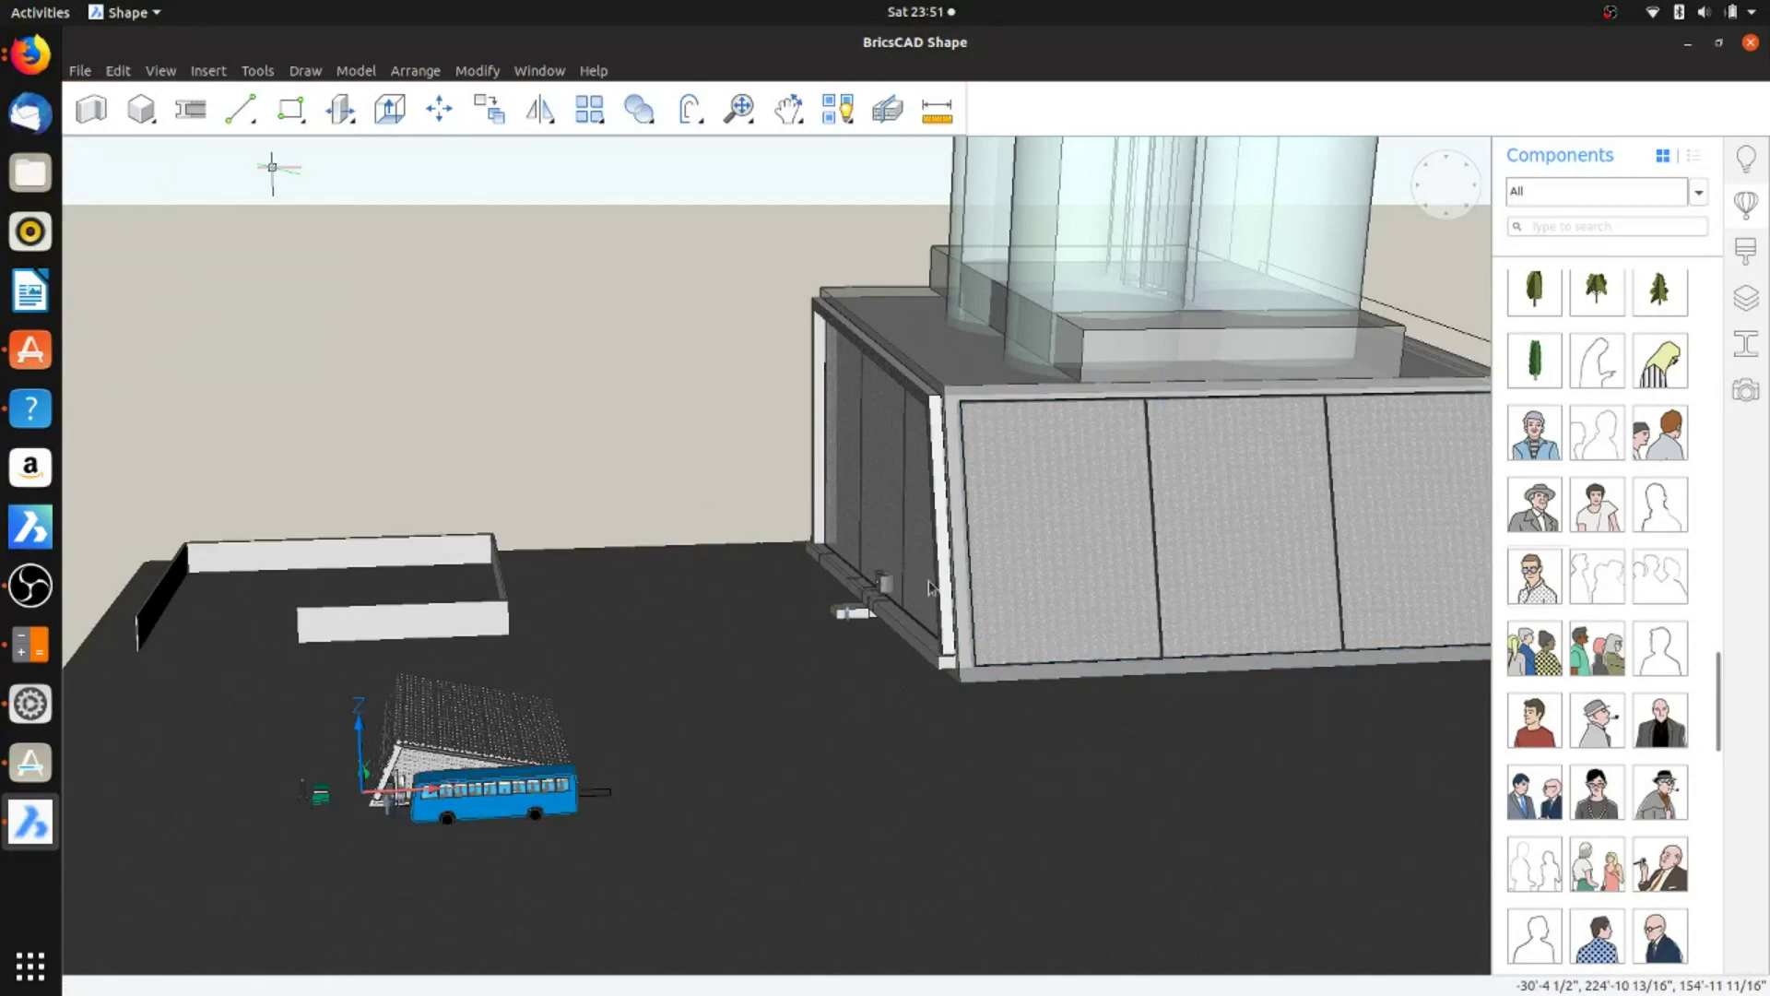
# Step: Examine the finished skyscraper as a whole, including its base, its spire, the ground slab and the parts extending below it
pyautogui.scroll(-10, 885, 724)
pyautogui.scroll(4, 948, 652)
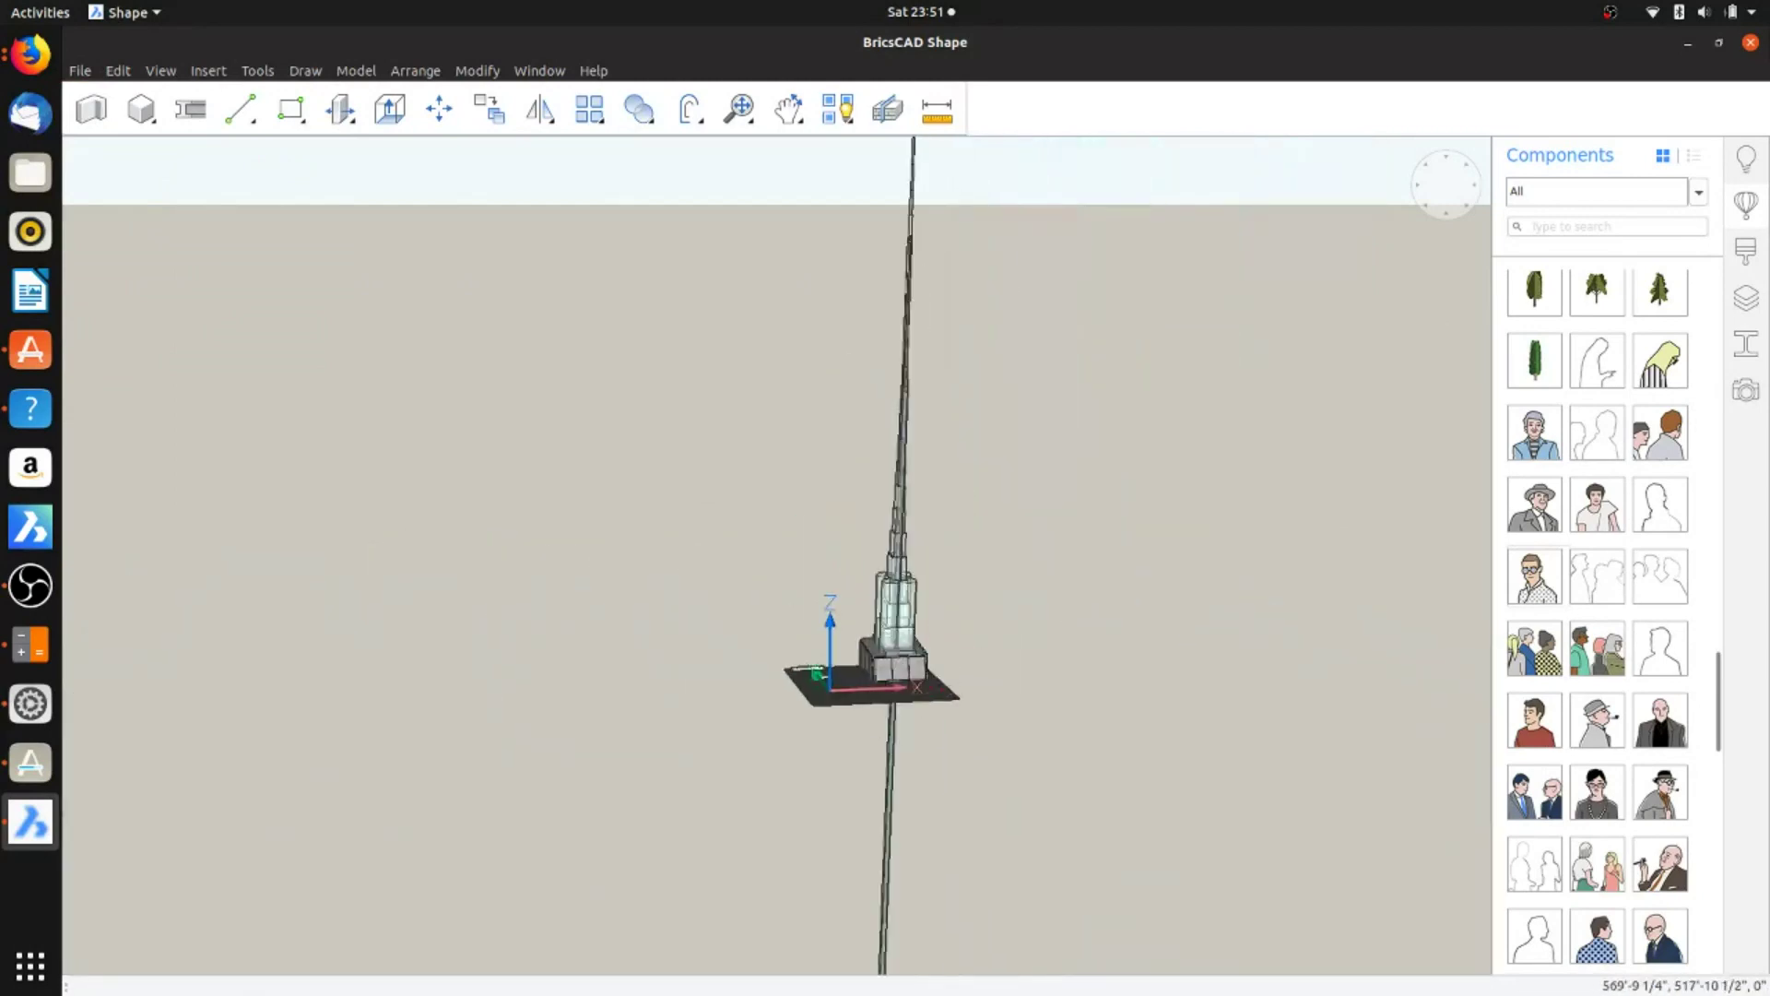
pyautogui.scroll(3, 948, 652)
pyautogui.moveTo(661, 743); pyautogui.dragTo(706, 123, button='middle')
pyautogui.scroll(-2, 742, 730)
pyautogui.keyDown('shift'); pyautogui.moveTo(684, 225); pyautogui.dragTo(636, 627, button='middle'); pyautogui.keyUp('shift')
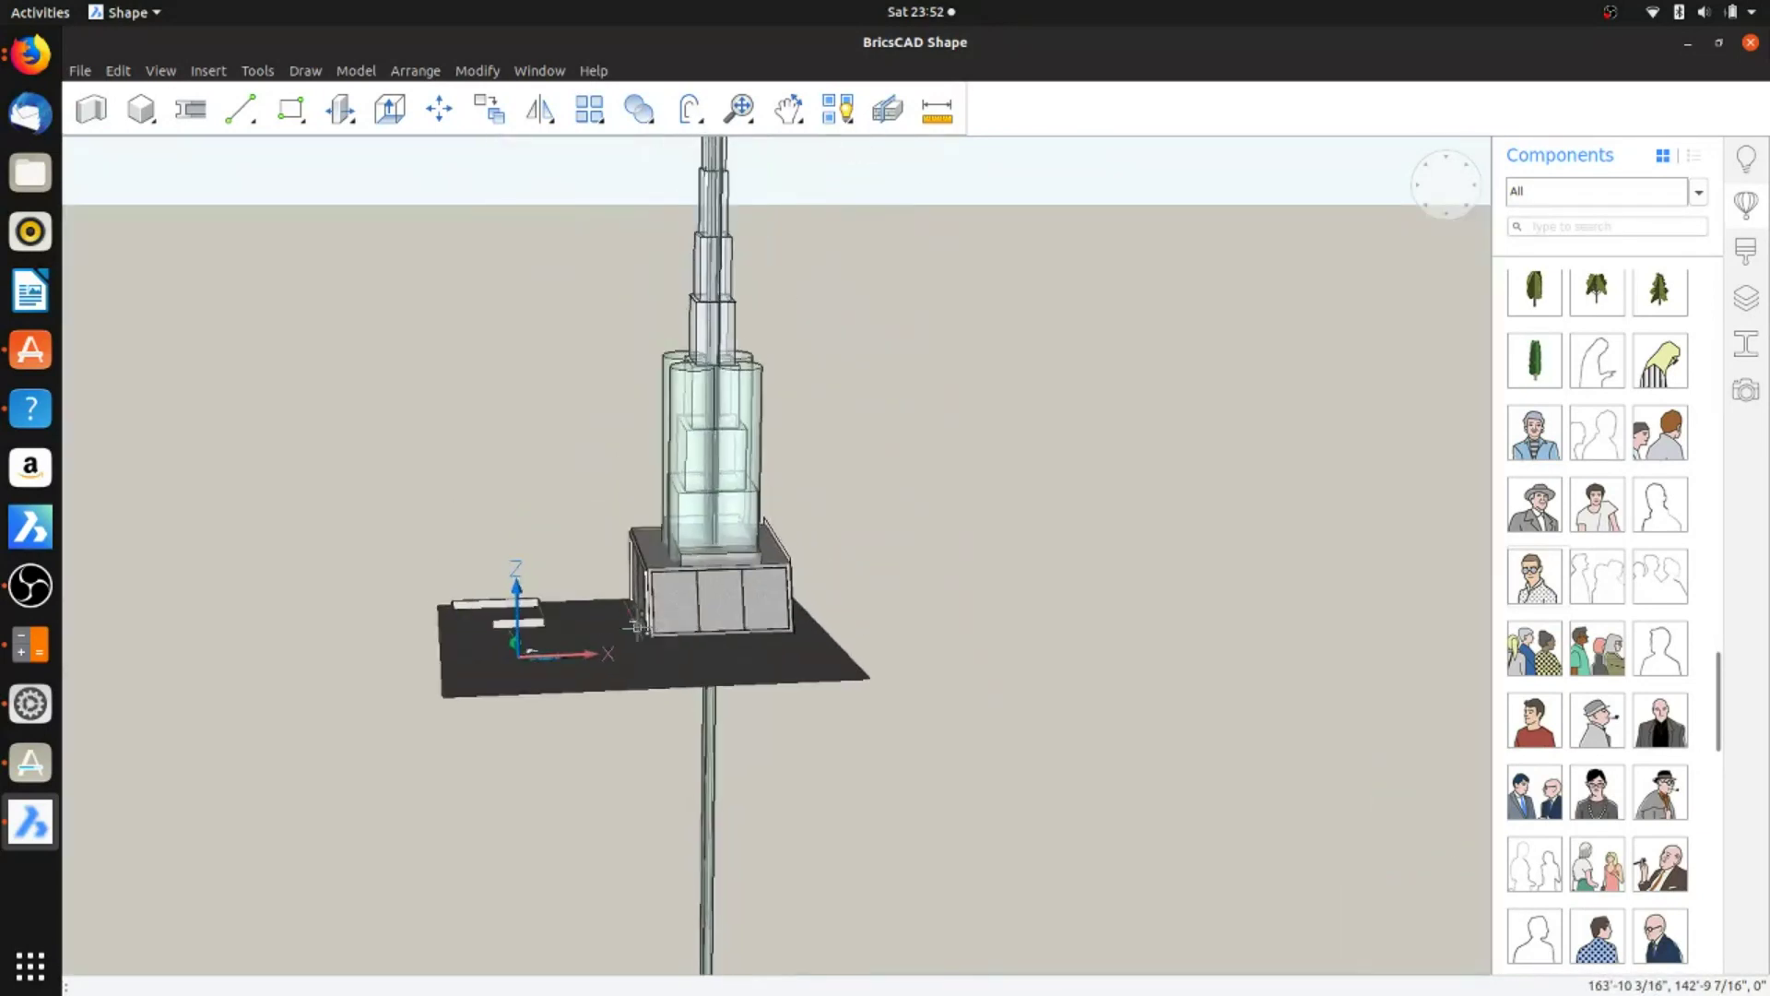
pyautogui.scroll(6, 710, 613)
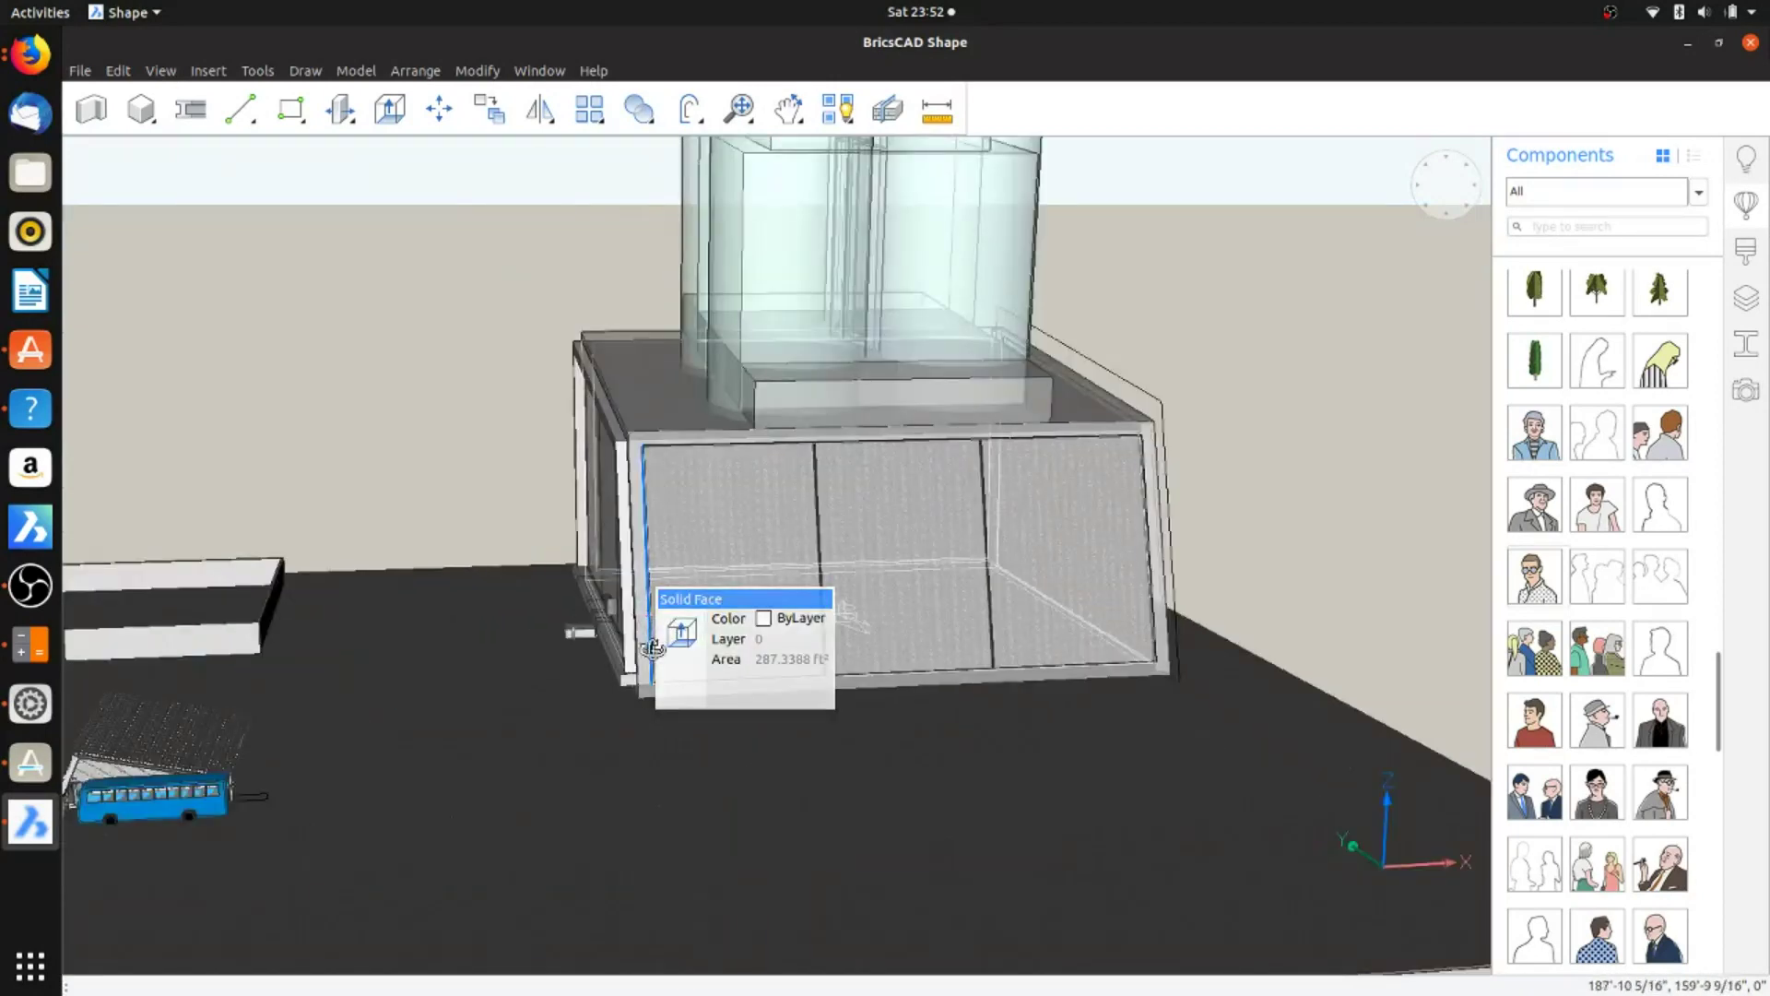
pyautogui.keyDown('shift'); pyautogui.moveTo(653, 648); pyautogui.dragTo(1036, 600, button='middle'); pyautogui.keyUp('shift')
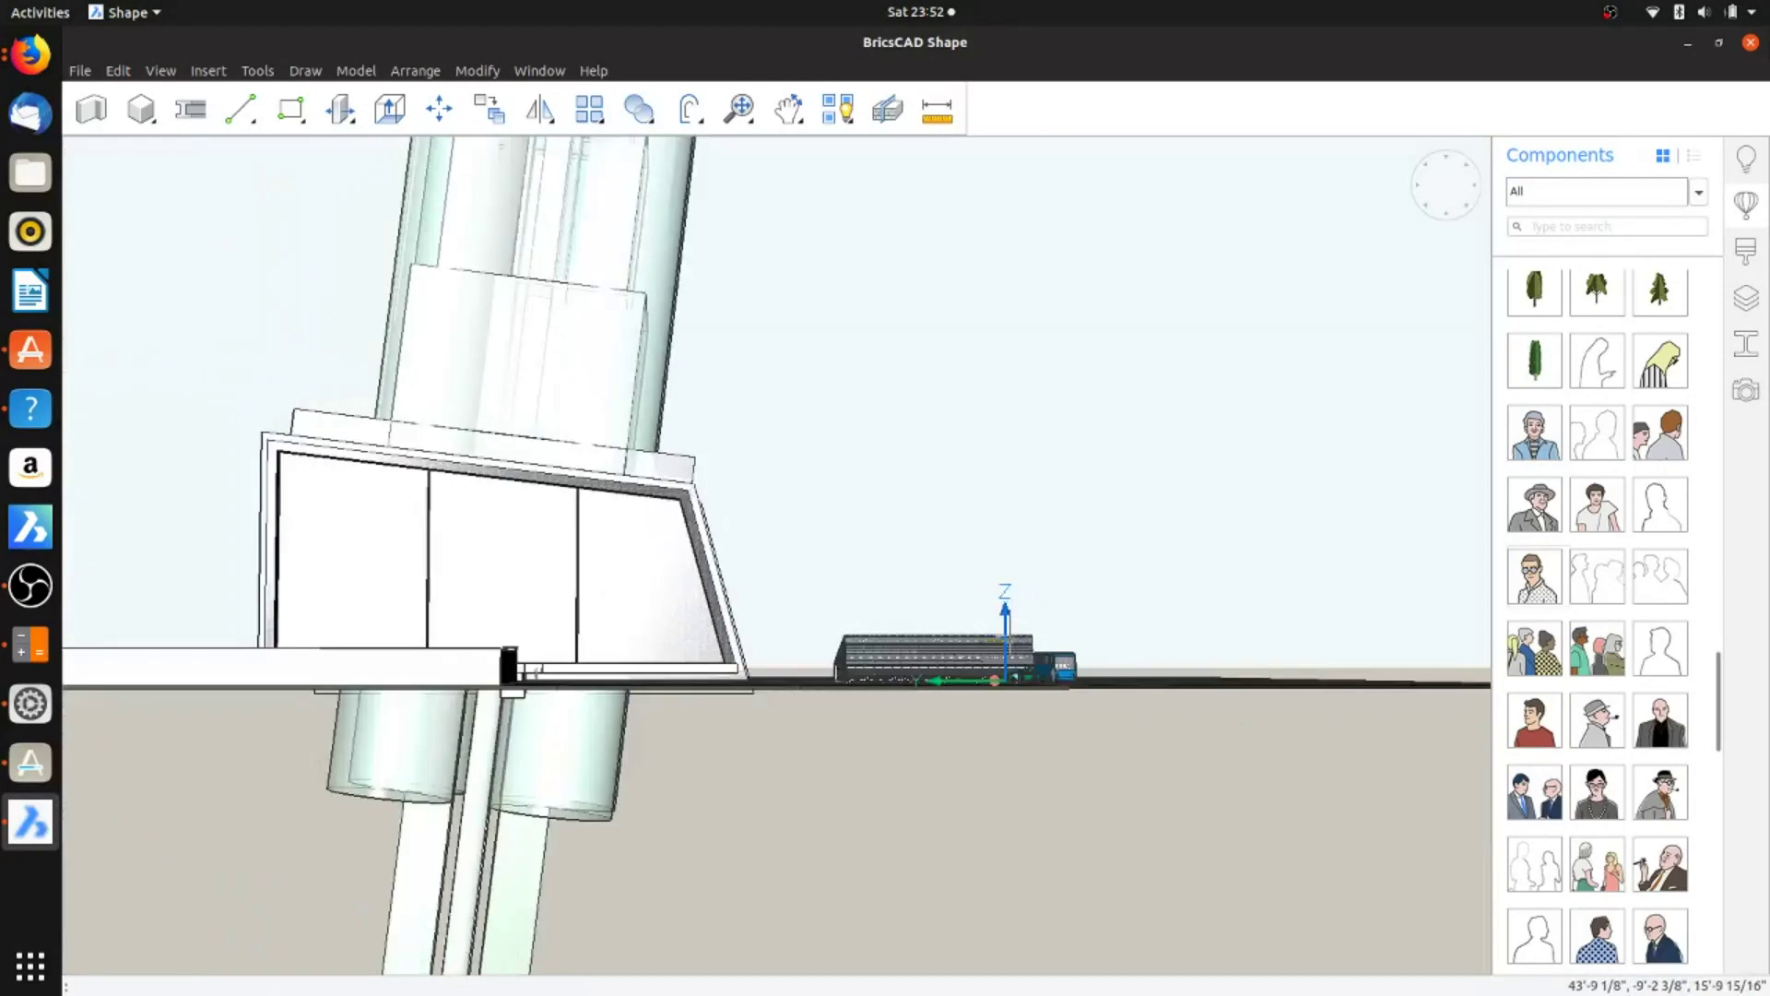
pyautogui.scroll(-6, 1005, 650)
pyautogui.scroll(-3, 1005, 649)
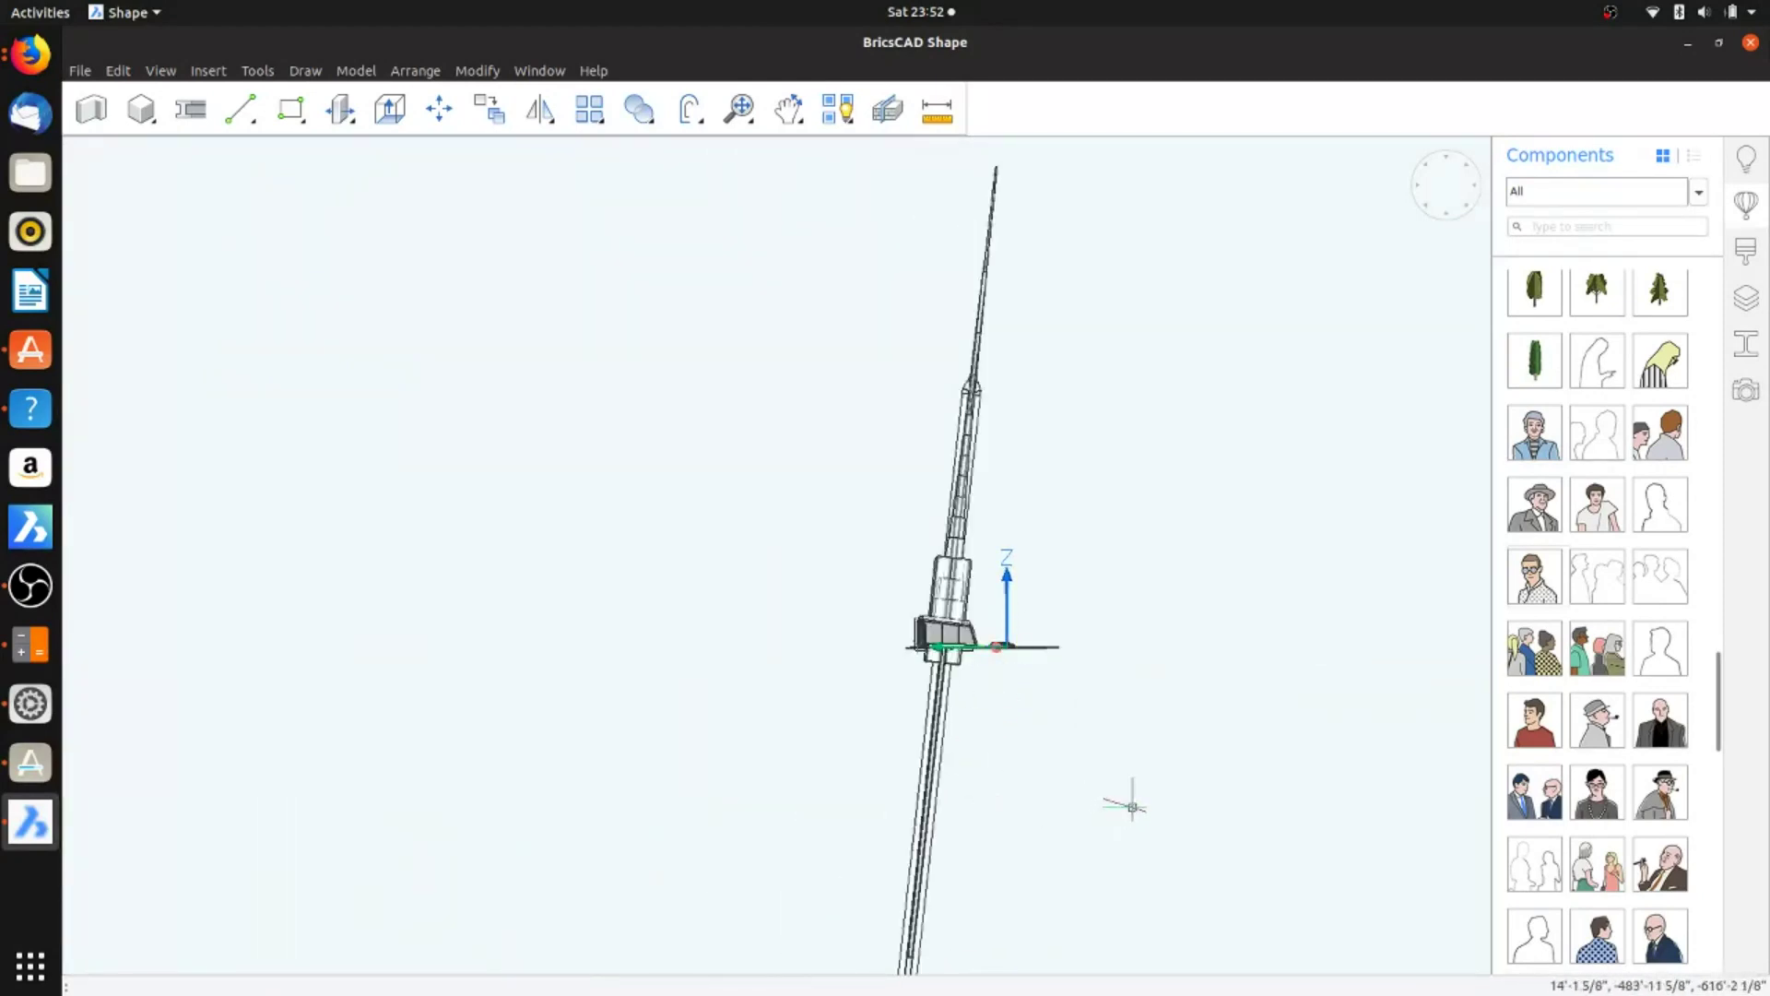
pyautogui.moveTo(986, 643); pyautogui.dragTo(929, 576, button='middle')
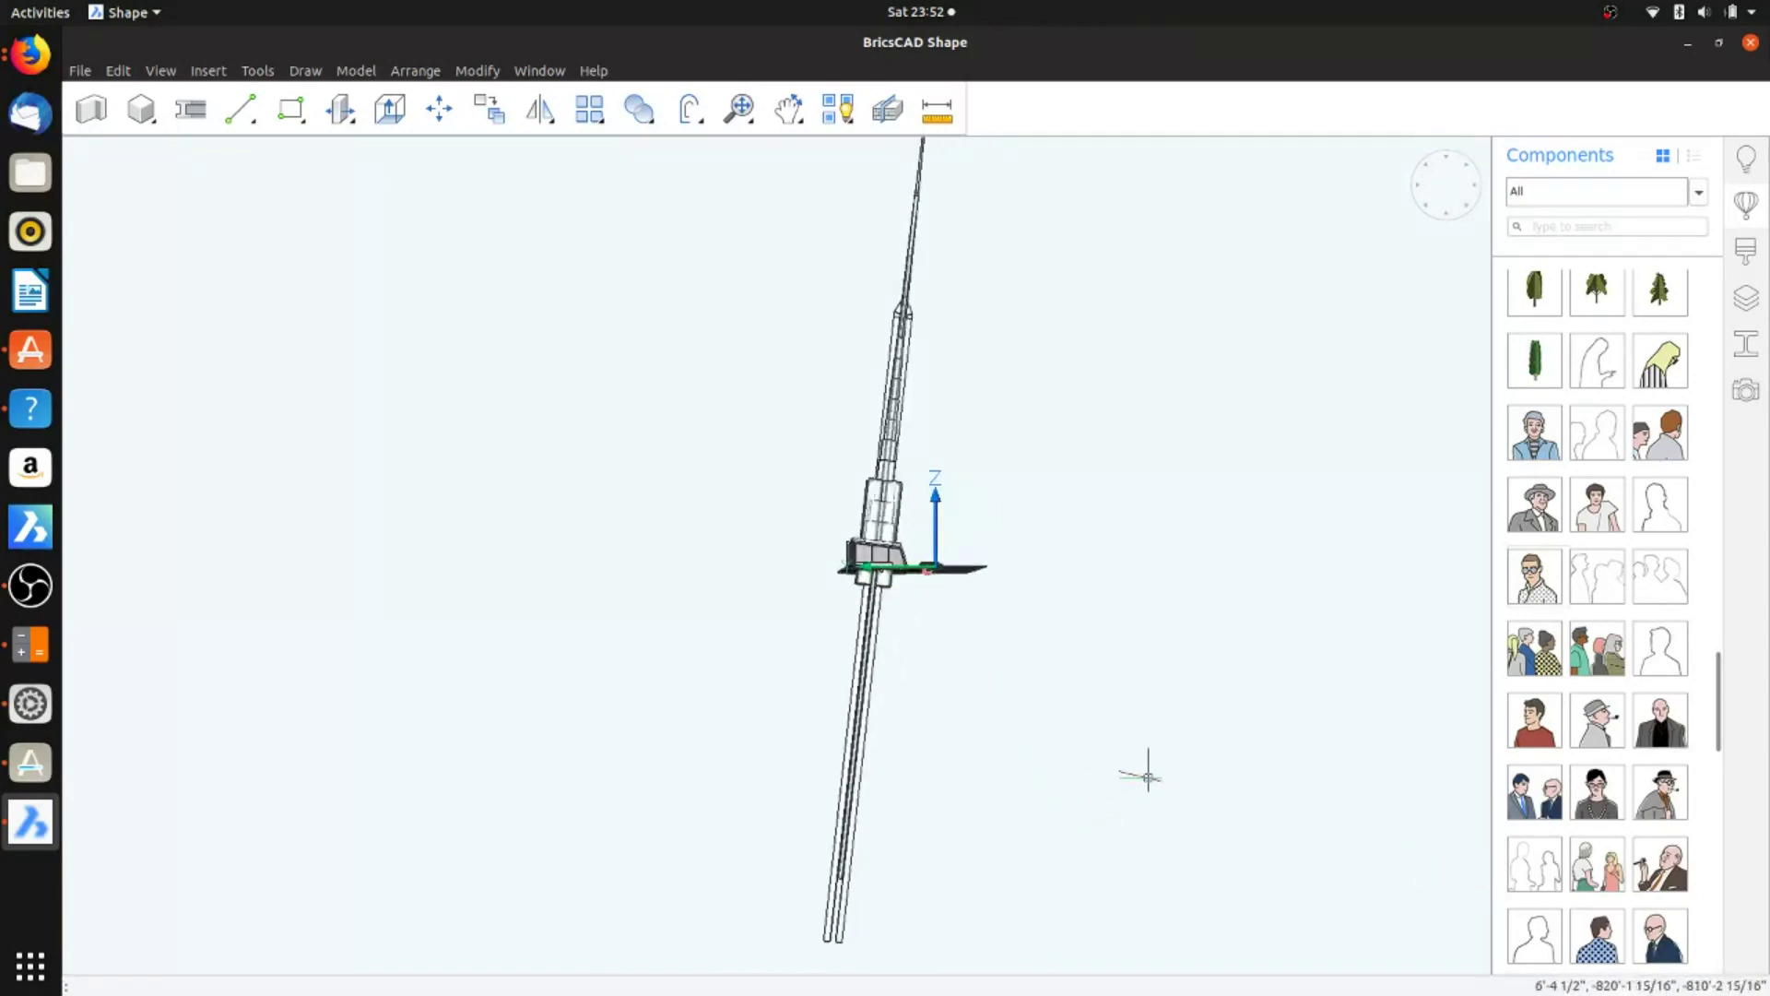
pyautogui.scroll(5, 912, 576)
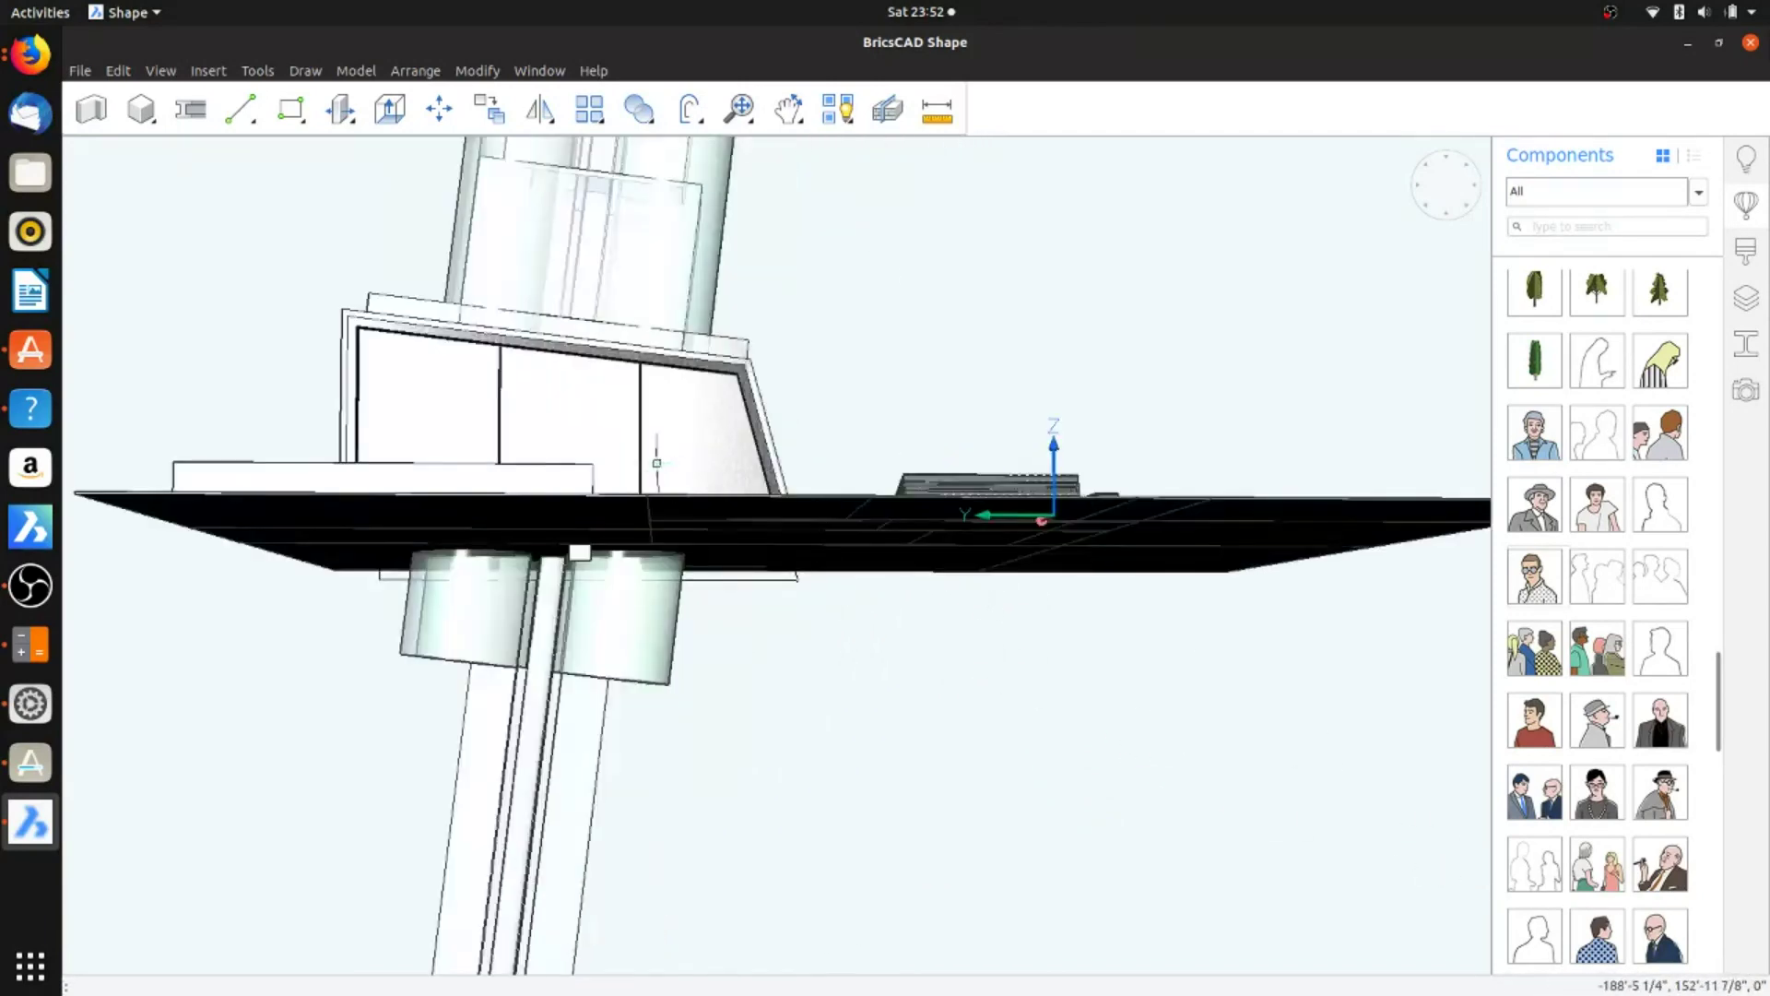
pyautogui.keyDown('shift'); pyautogui.moveTo(651, 475); pyautogui.dragTo(619, 719, button='middle'); pyautogui.keyUp('shift')
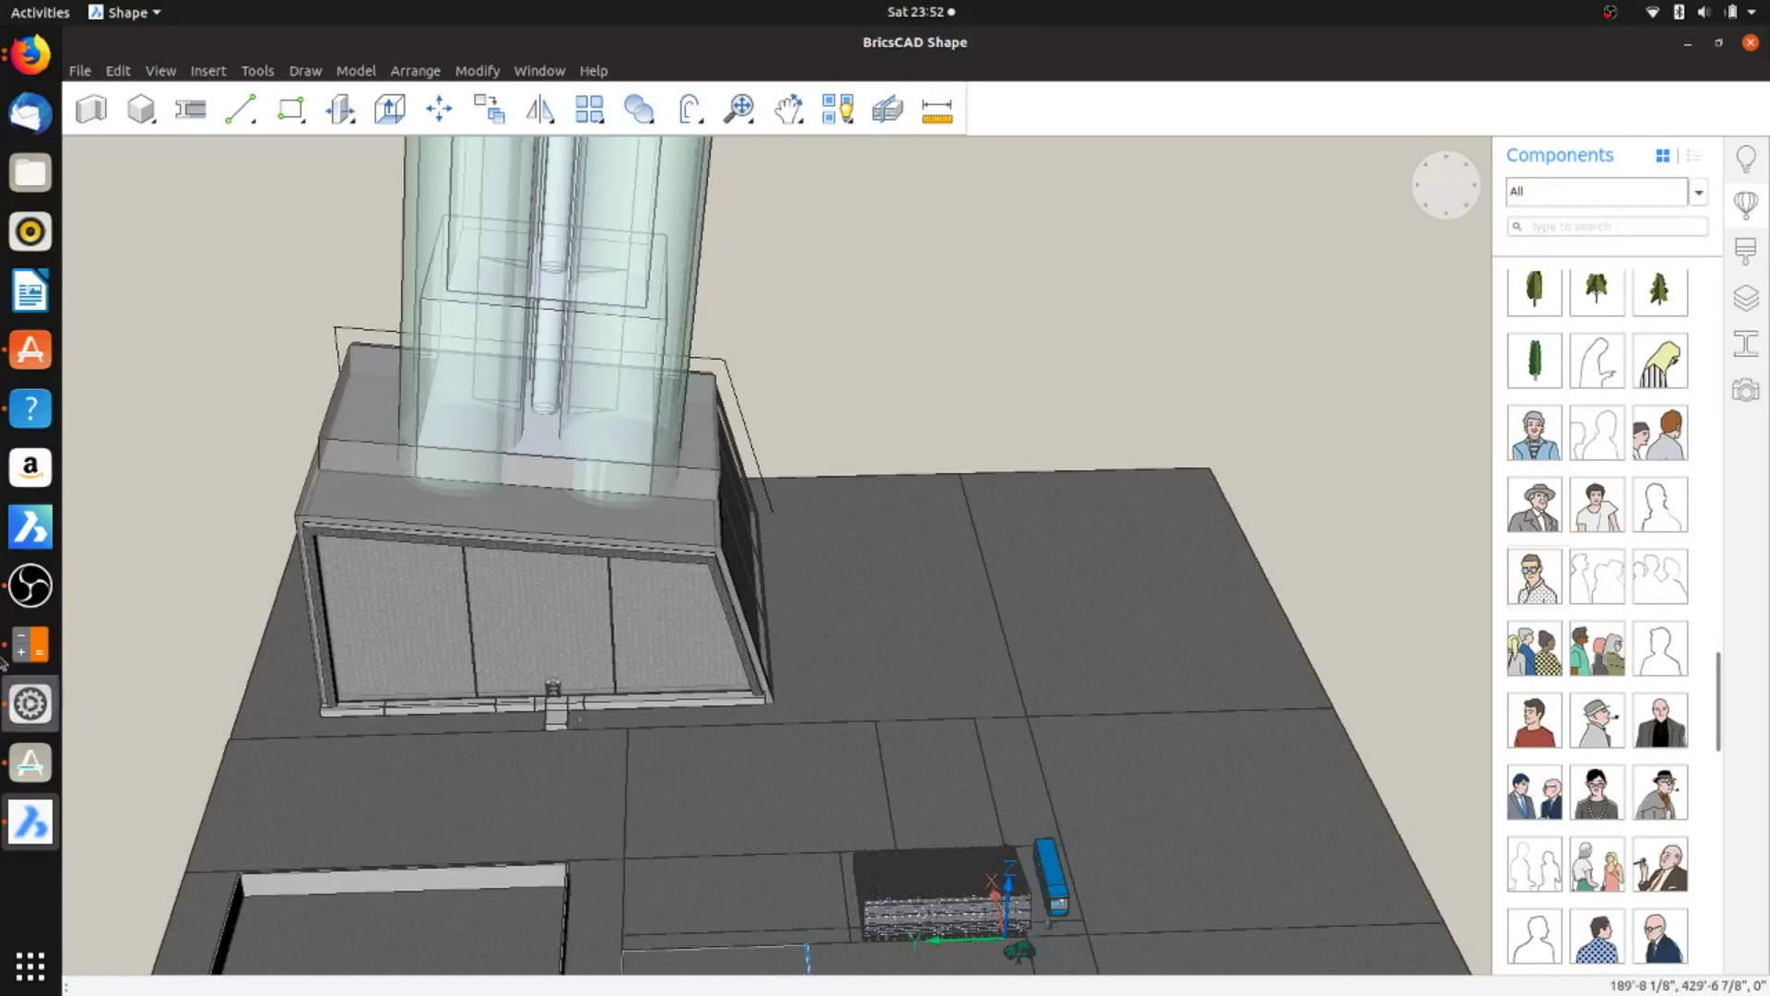
# Step: Switch to the Learn BricsCAD Shape page in Firefox and view the list of Bricsys products
pyautogui.click(19, 54)
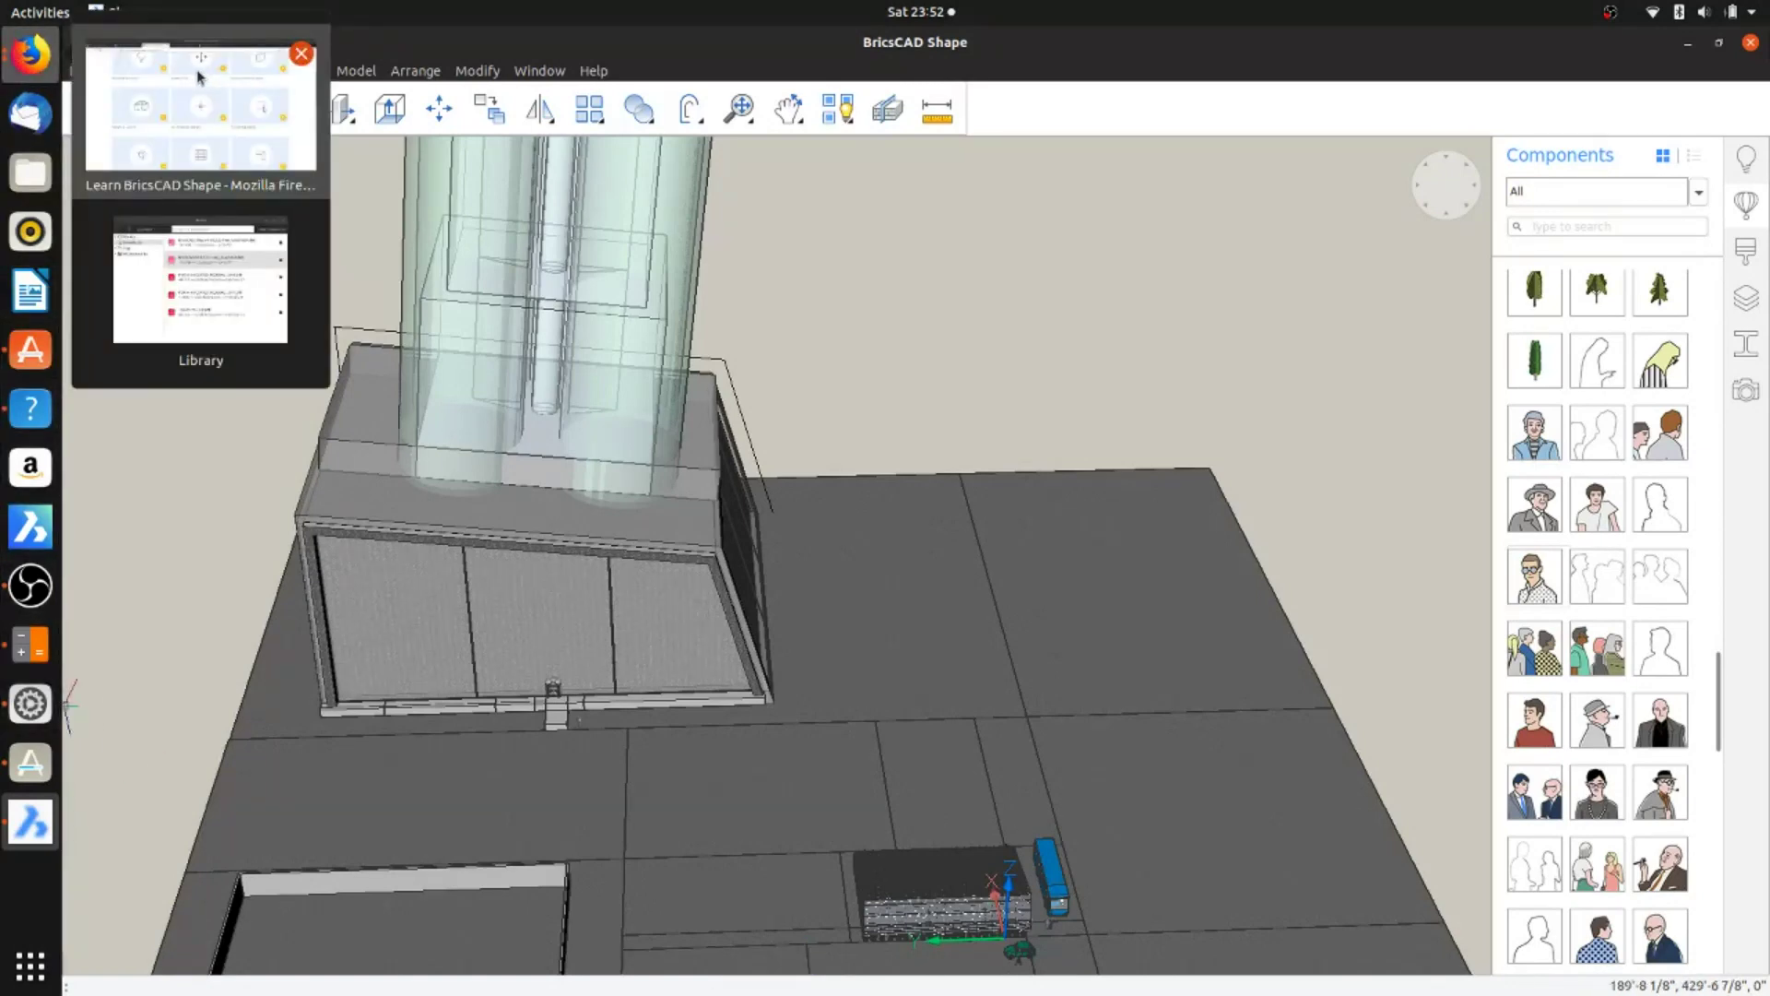
pyautogui.click(143, 85)
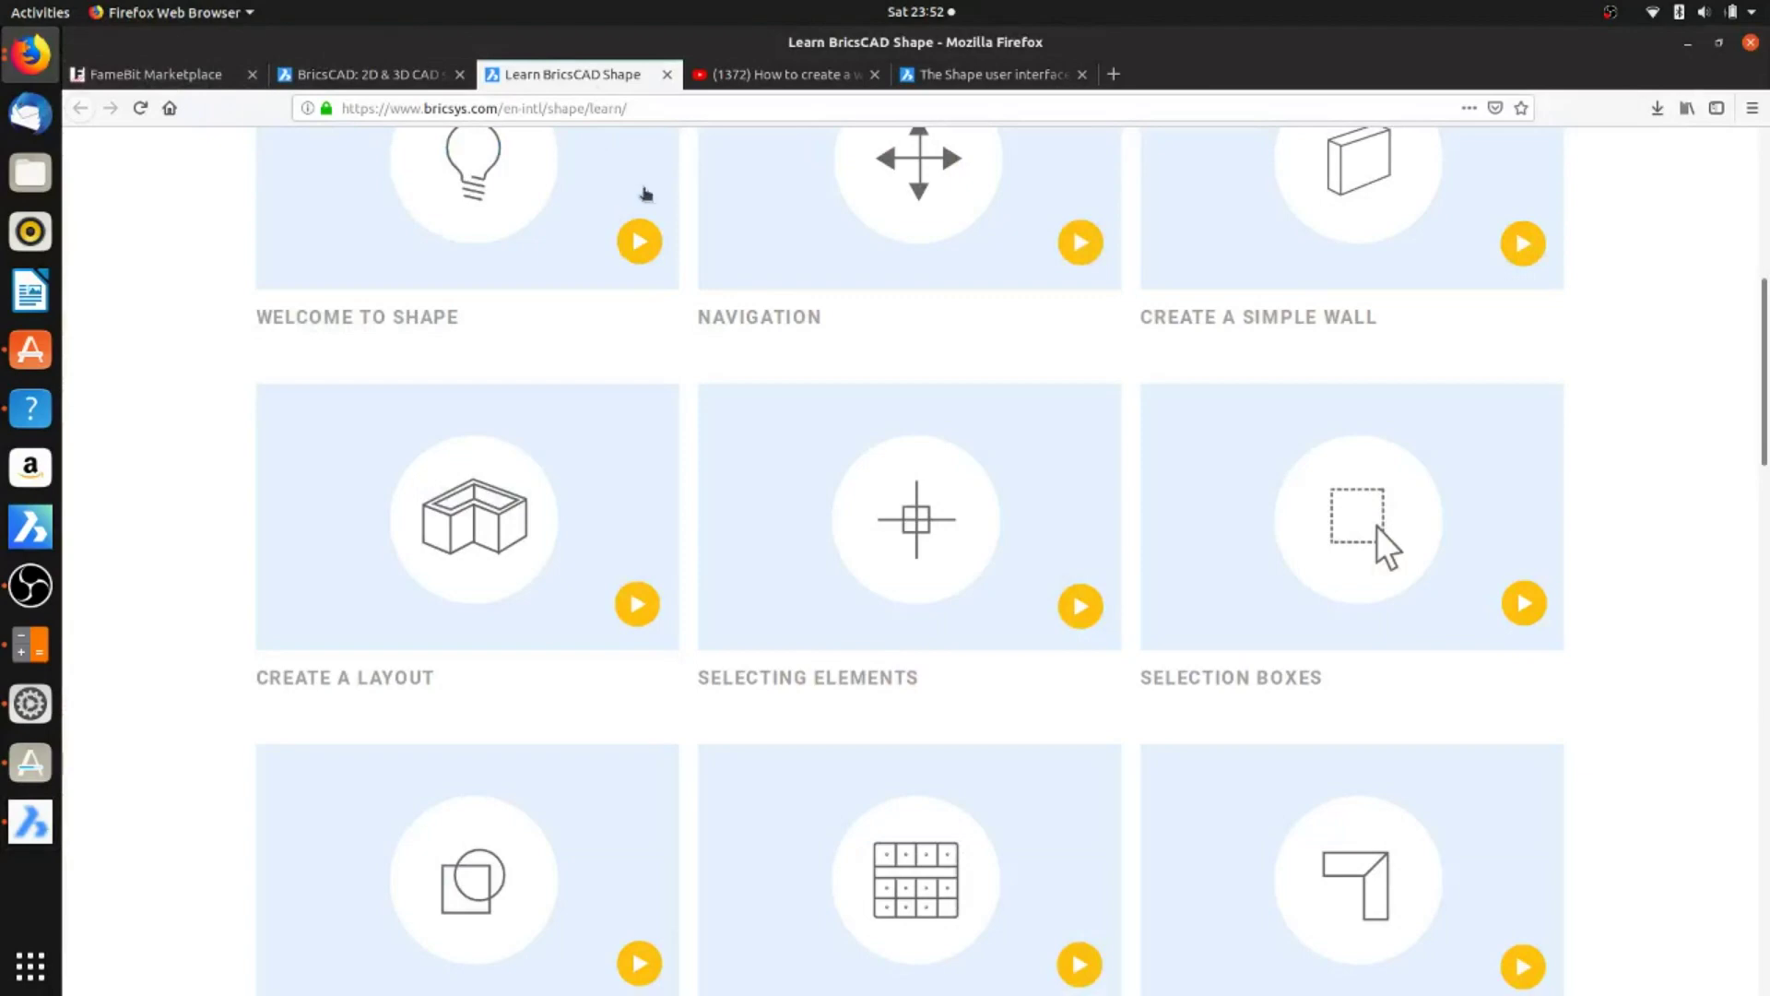
pyautogui.scroll(7, 461, 544)
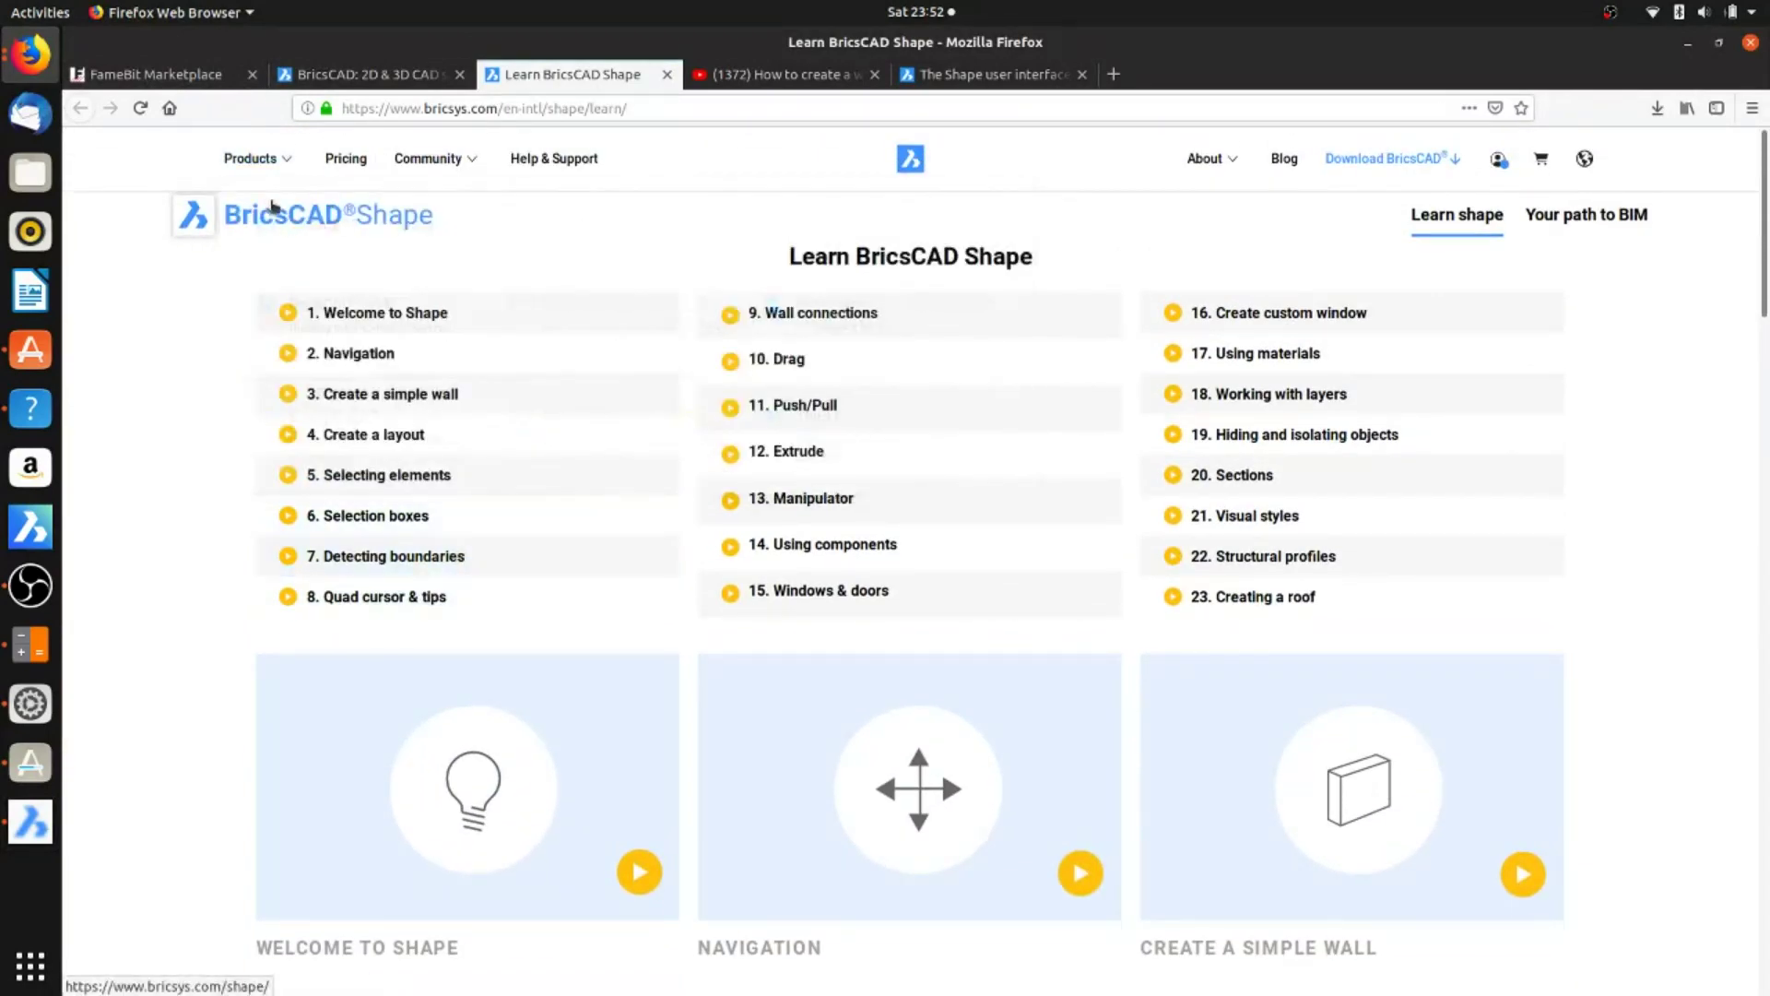
pyautogui.moveTo(272, 170)
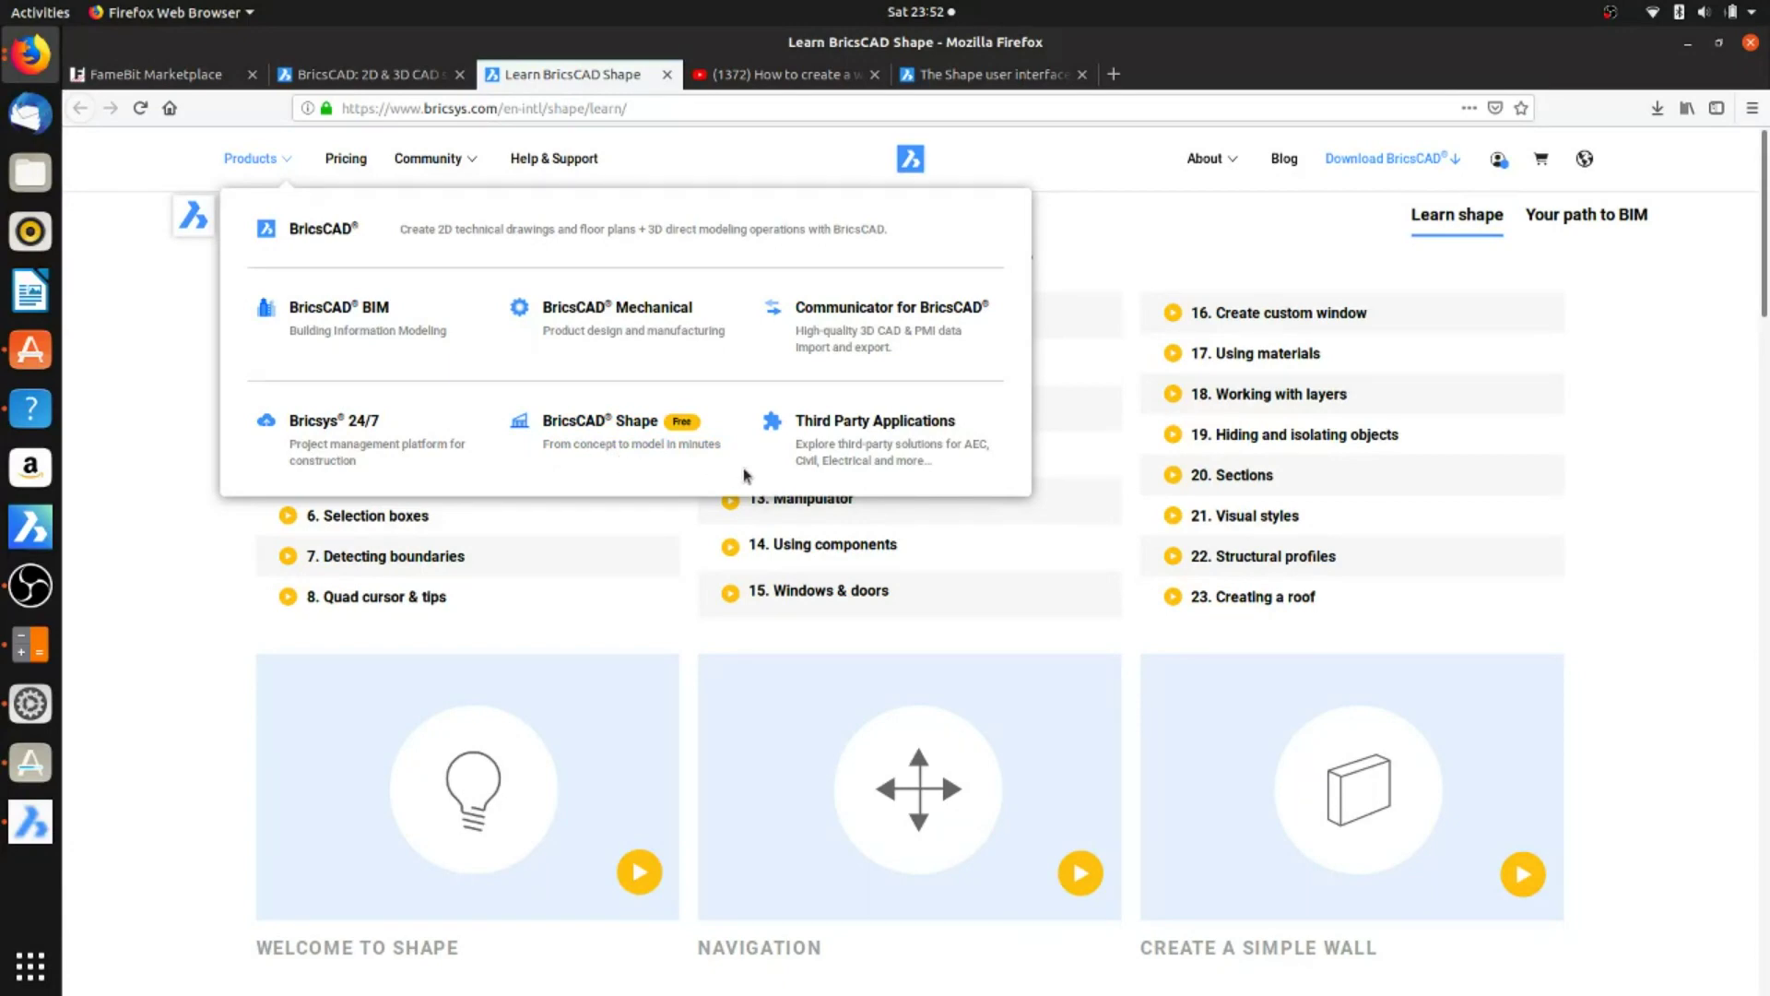
# Step: Look through the BricsCAD Shape tutorial lessons, from the welcome and navigation videos to windows and doors
pyautogui.scroll(-2, 1269, 729)
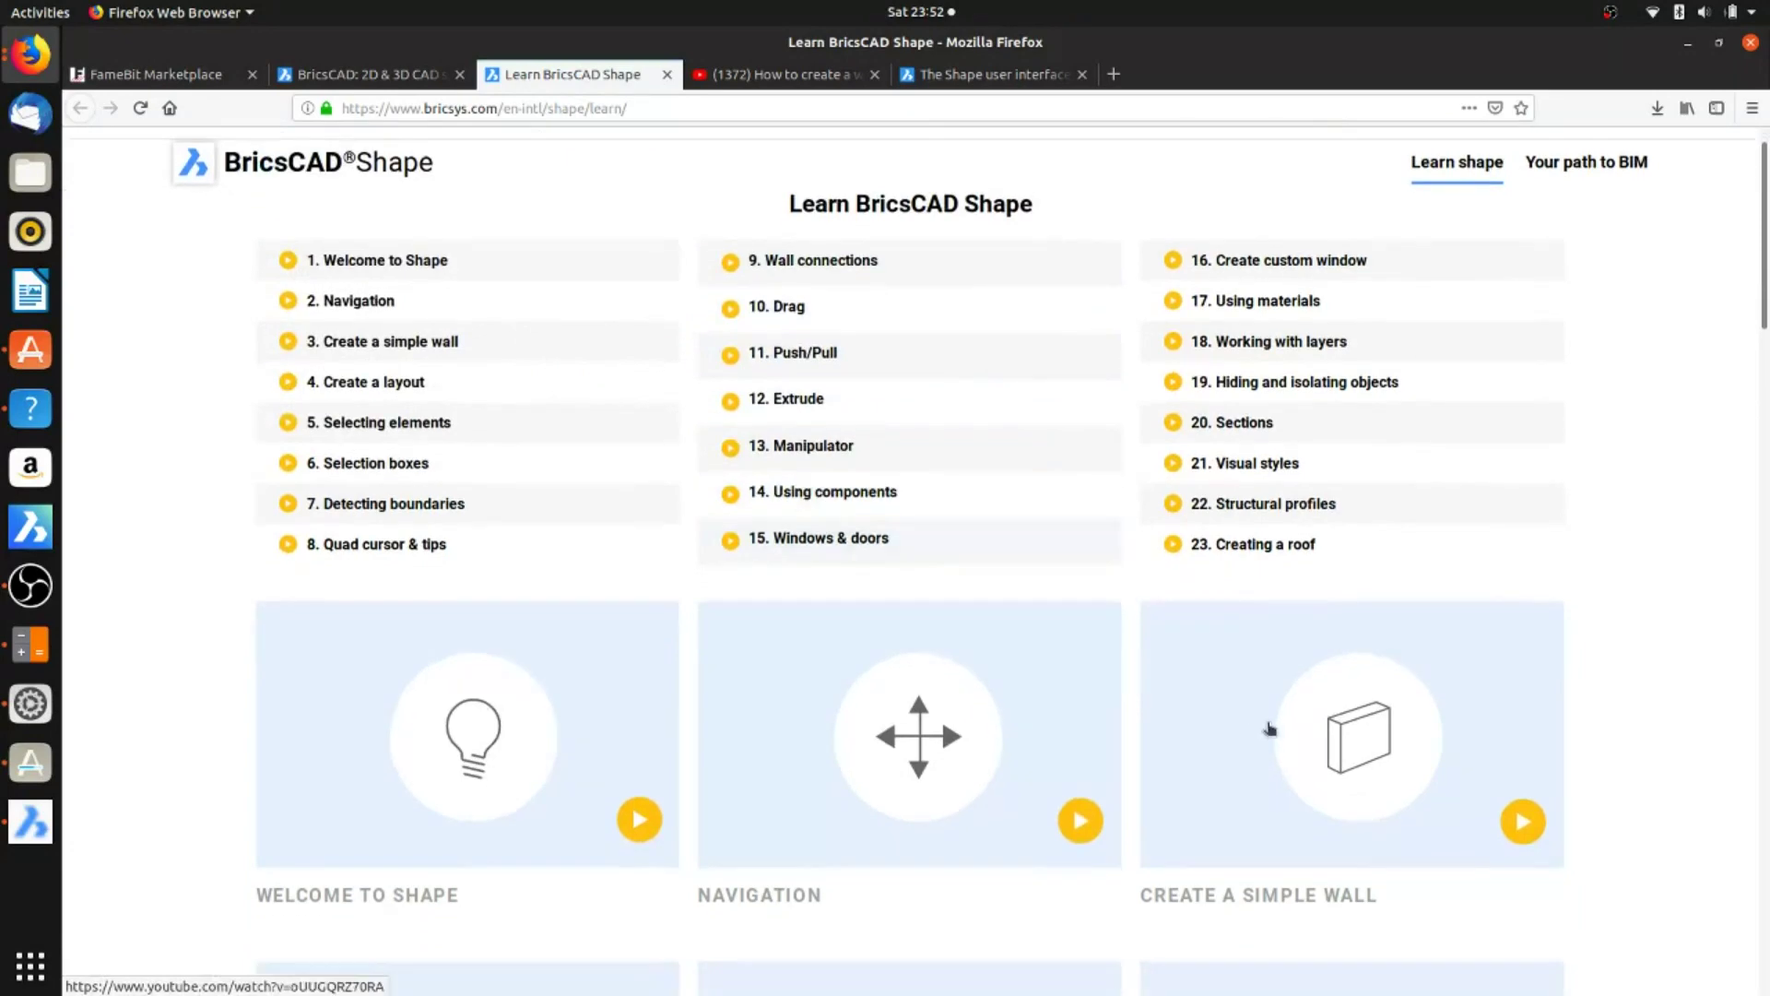
pyautogui.scroll(-10, 1269, 728)
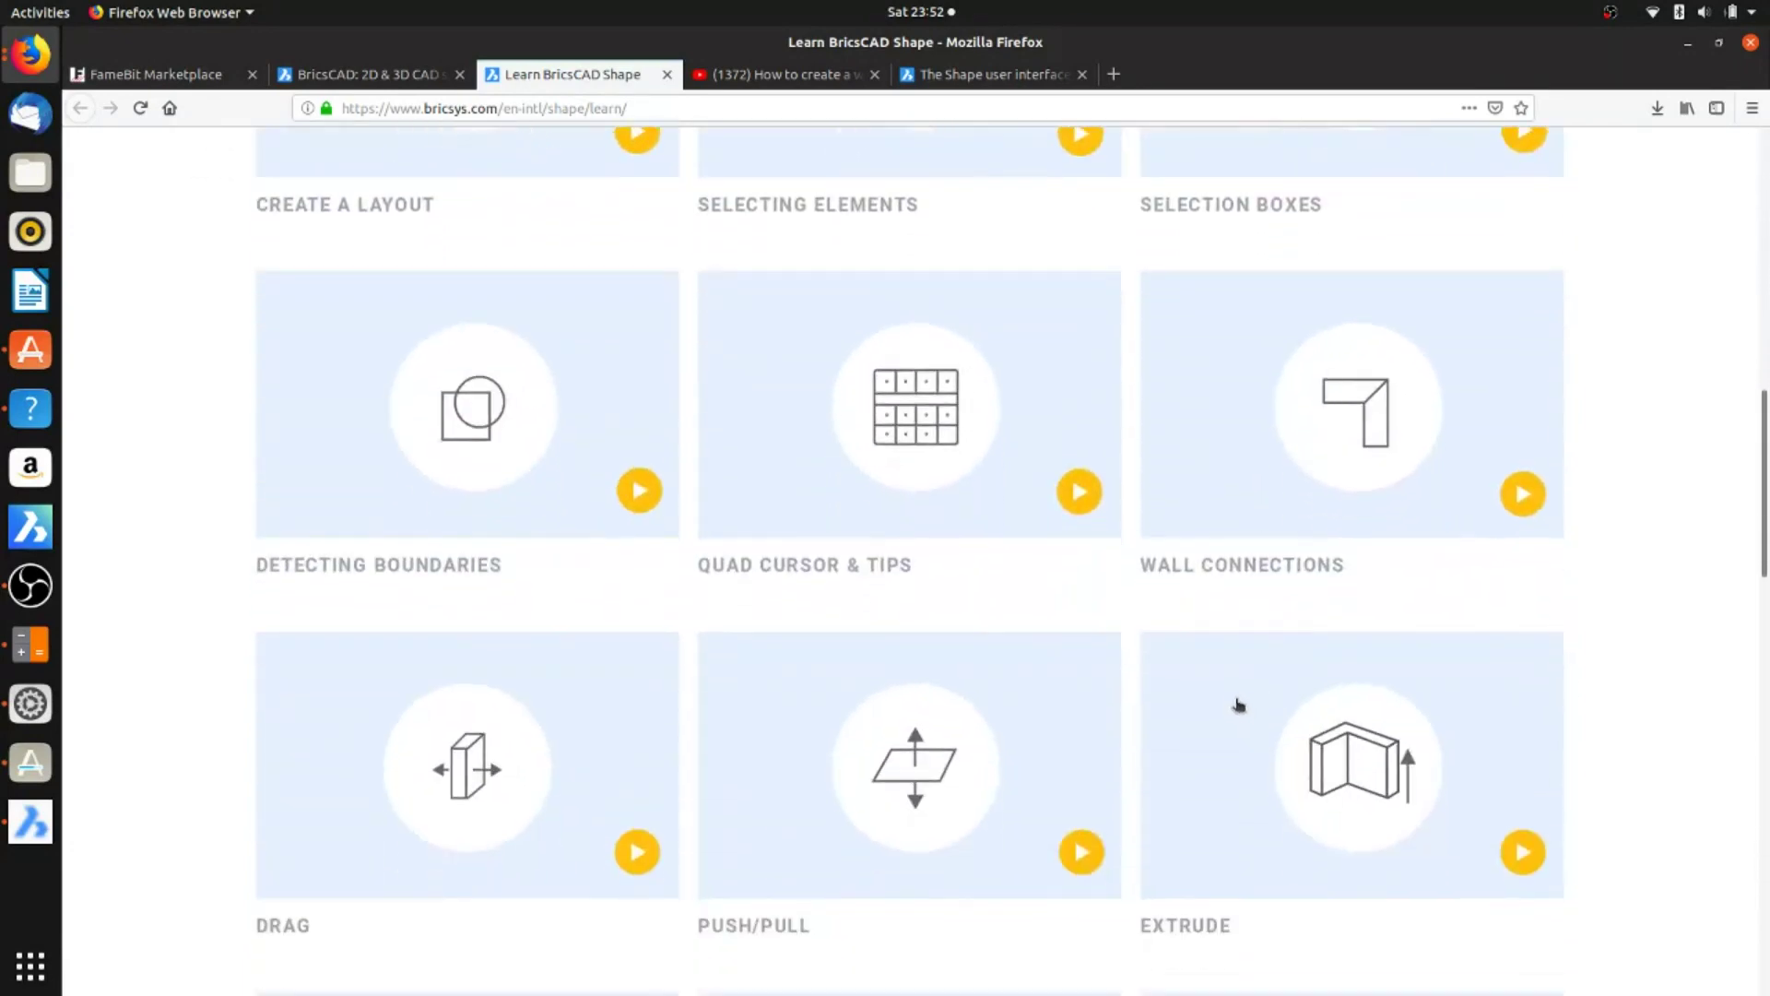
pyautogui.scroll(-4, 1238, 704)
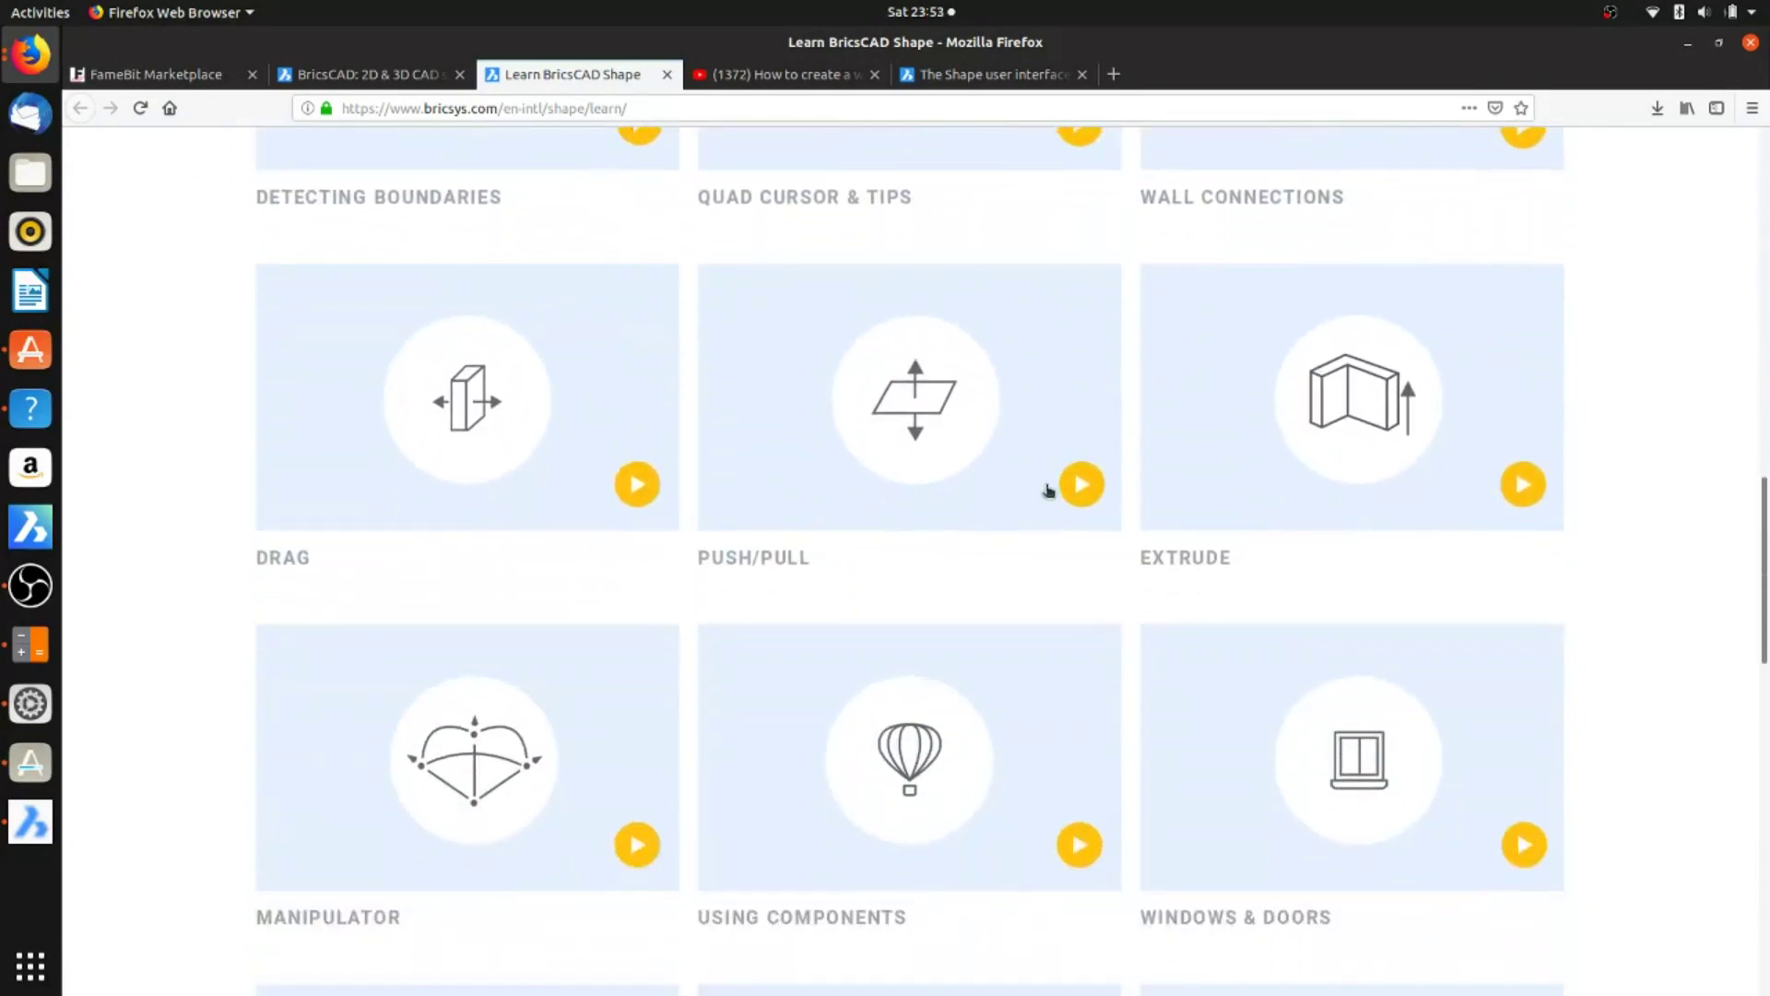
pyautogui.scroll(8, 1048, 490)
pyautogui.scroll(5, 1048, 490)
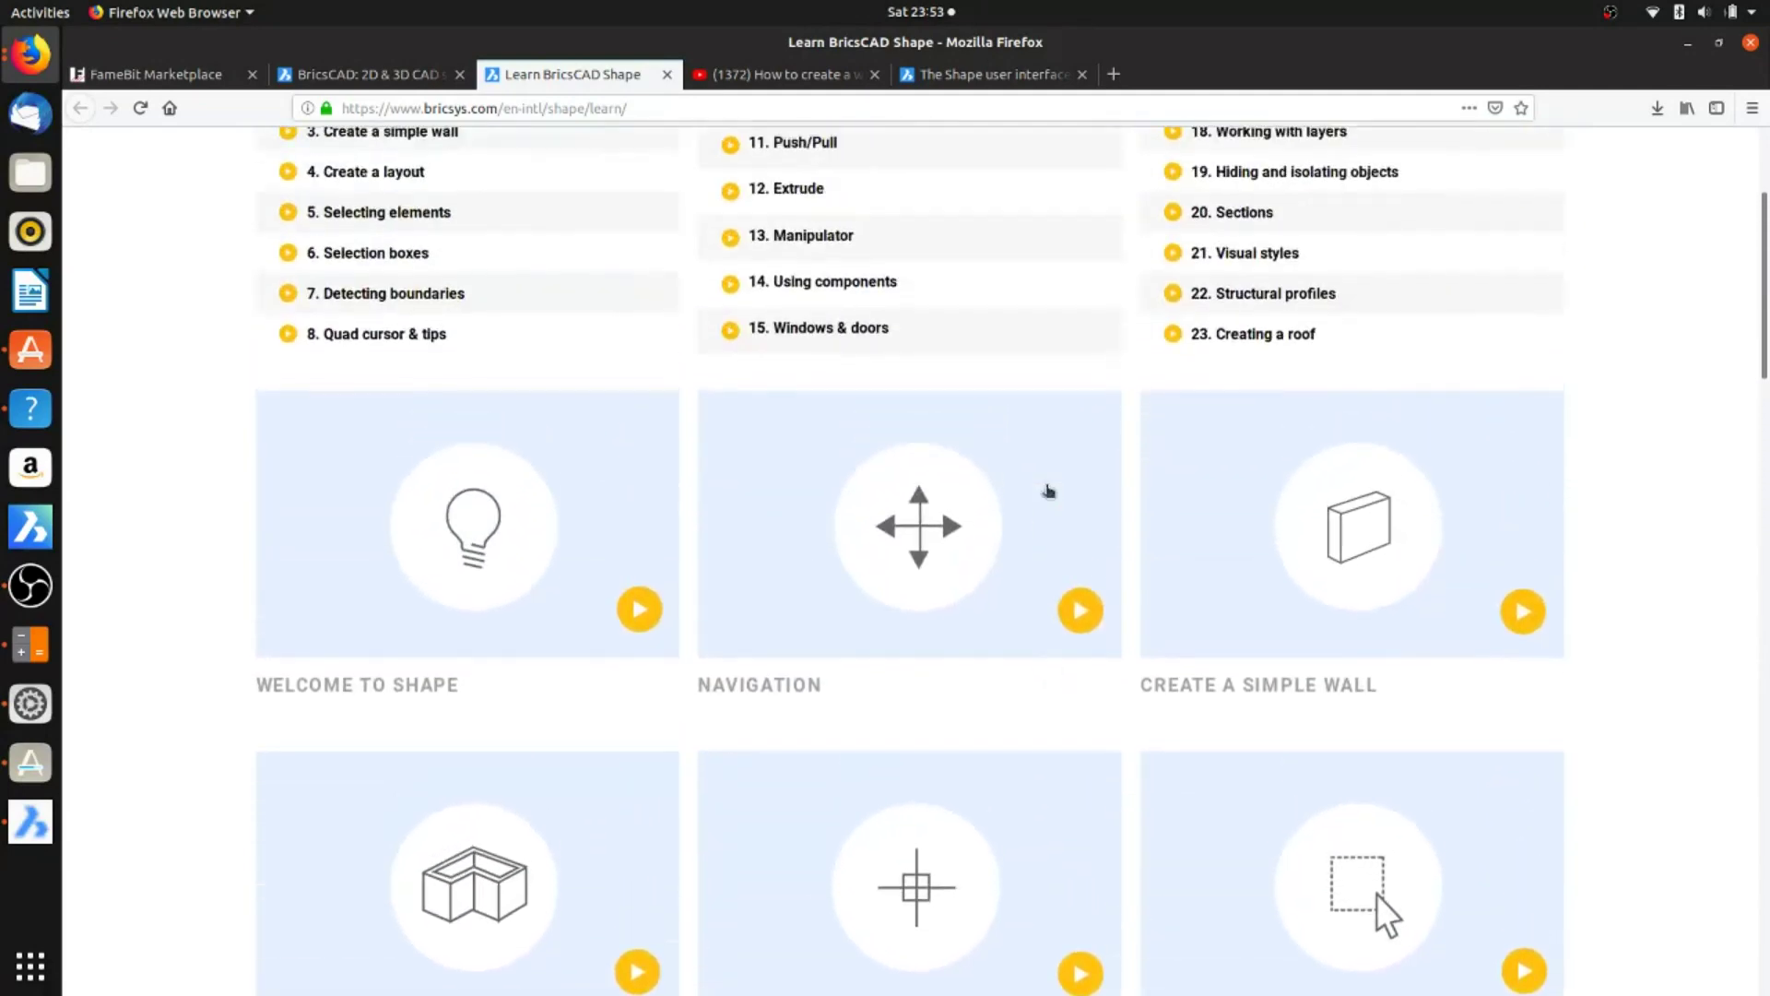
# Step: Open the Bricsys store page and compare the prices and features of BricsCAD Classic, Platinum and Pro
pyautogui.click(166, 75)
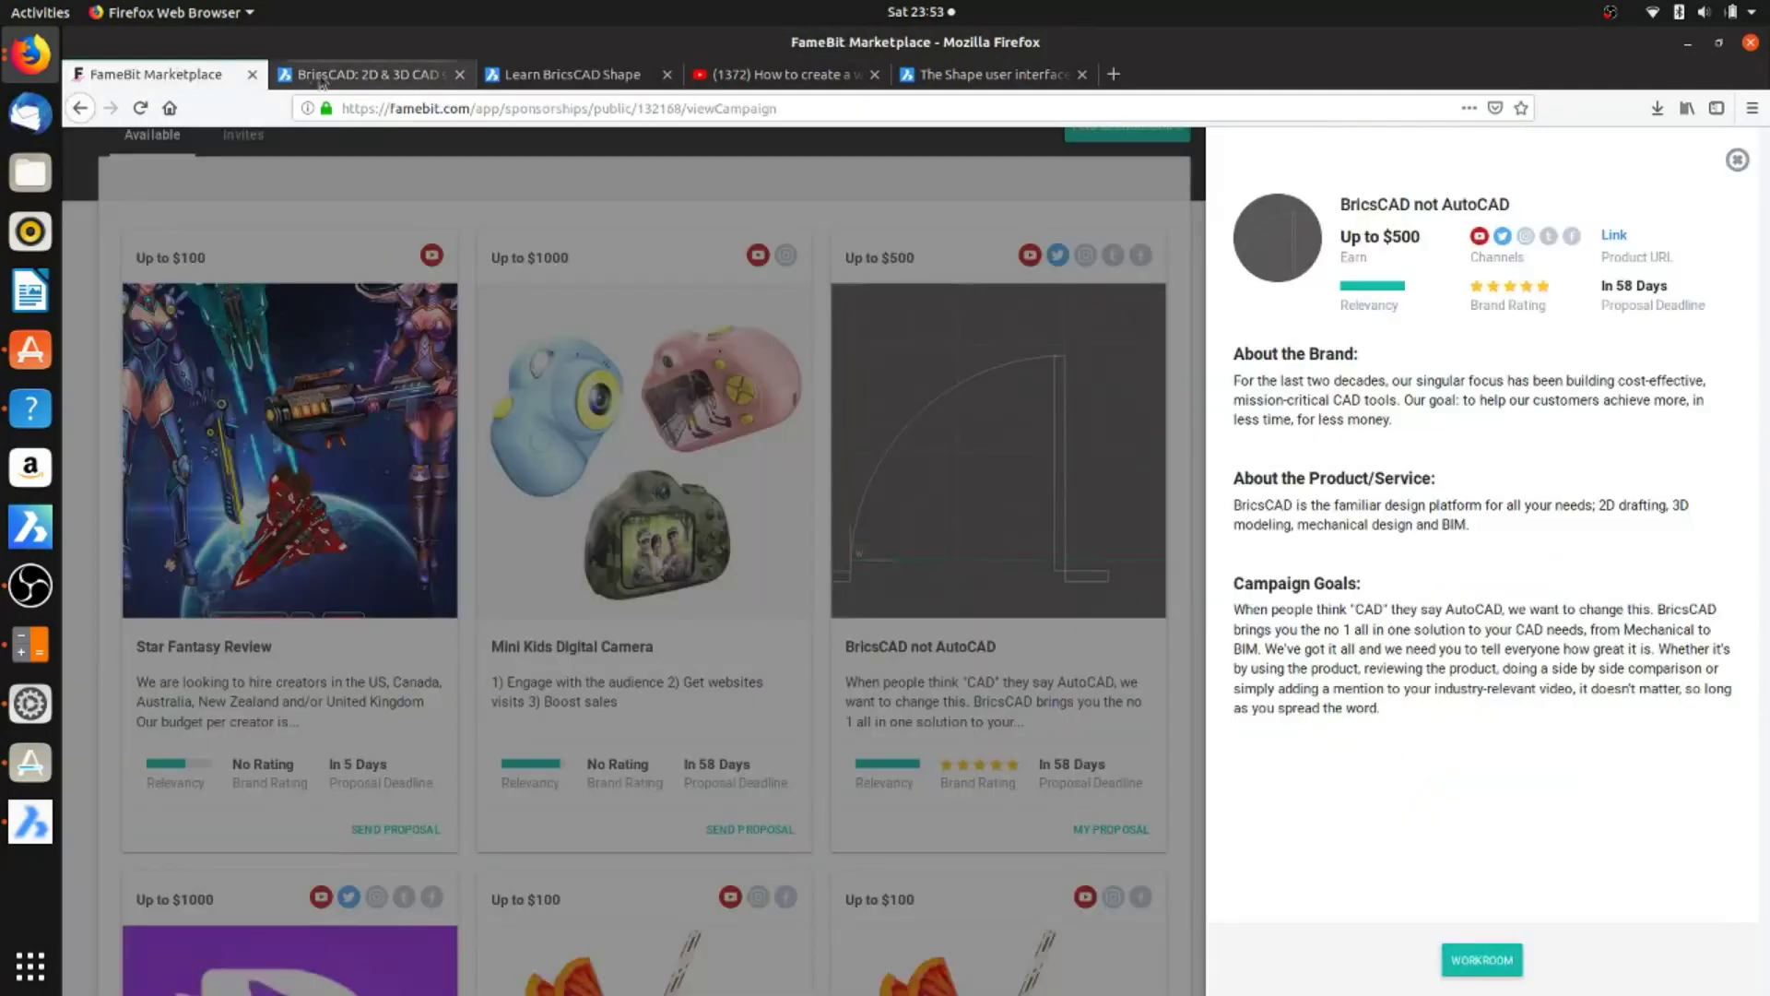
pyautogui.click(392, 75)
pyautogui.scroll(1, 655, 214)
pyautogui.scroll(15, 655, 214)
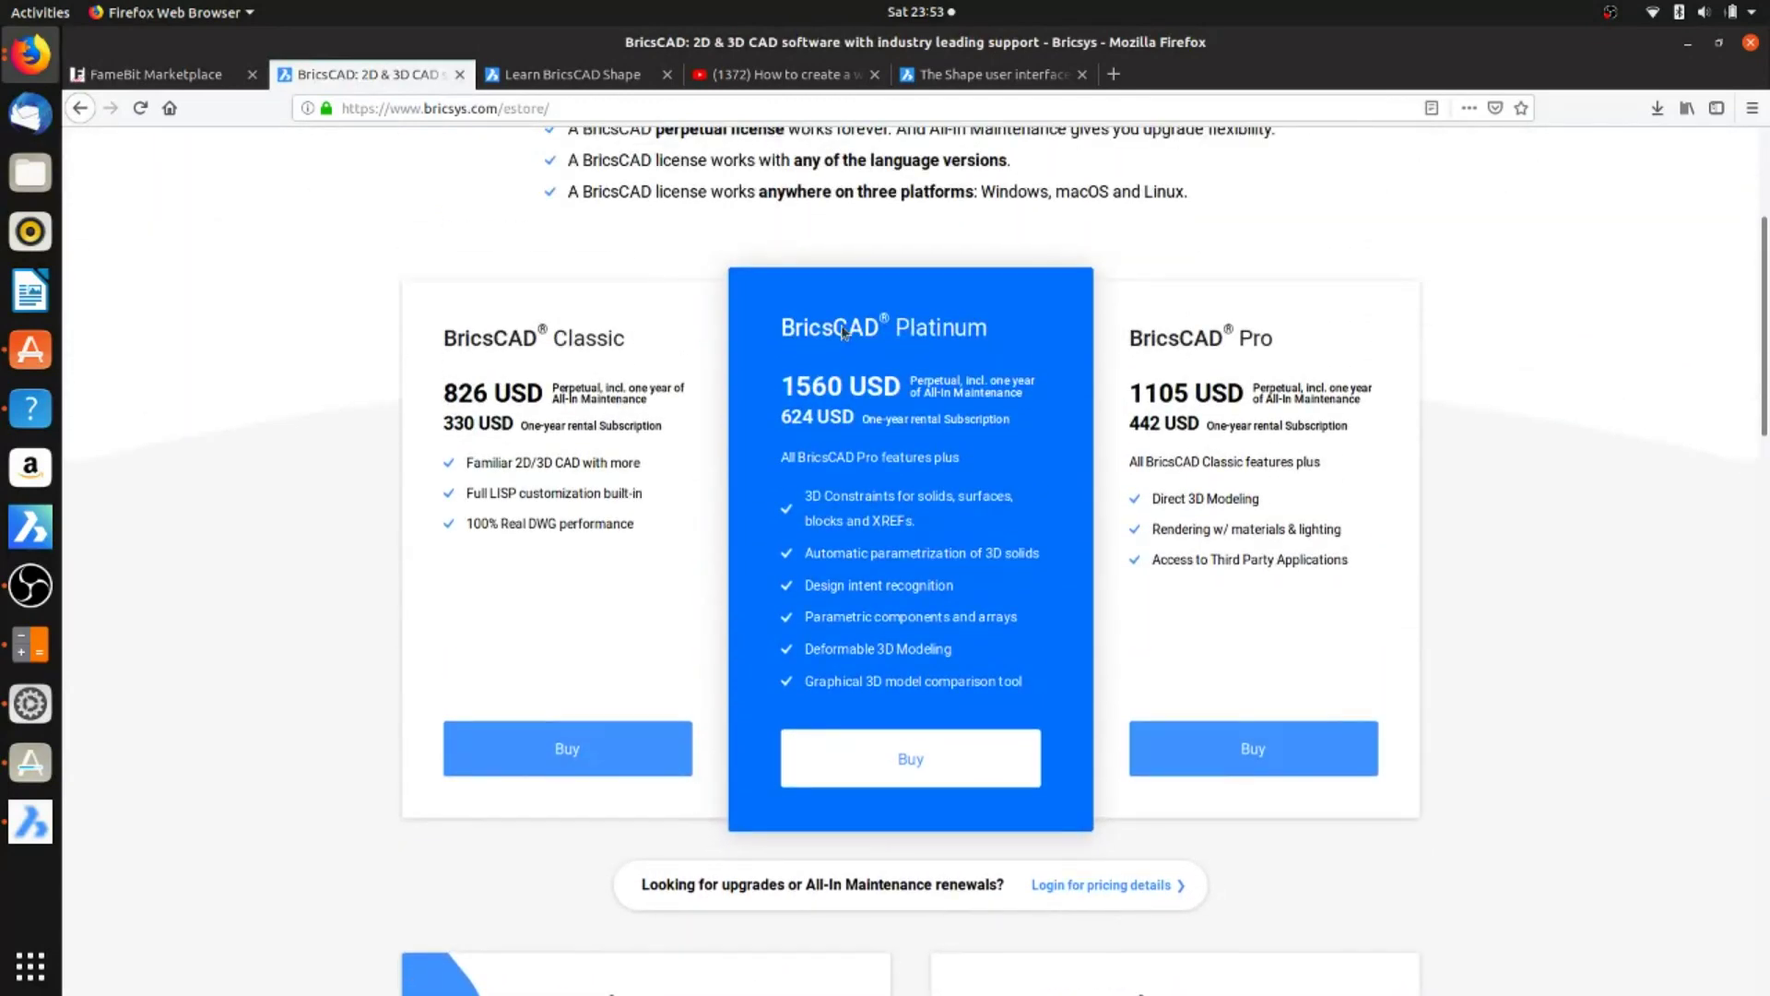
pyautogui.scroll(3, 841, 334)
pyautogui.scroll(-2, 839, 333)
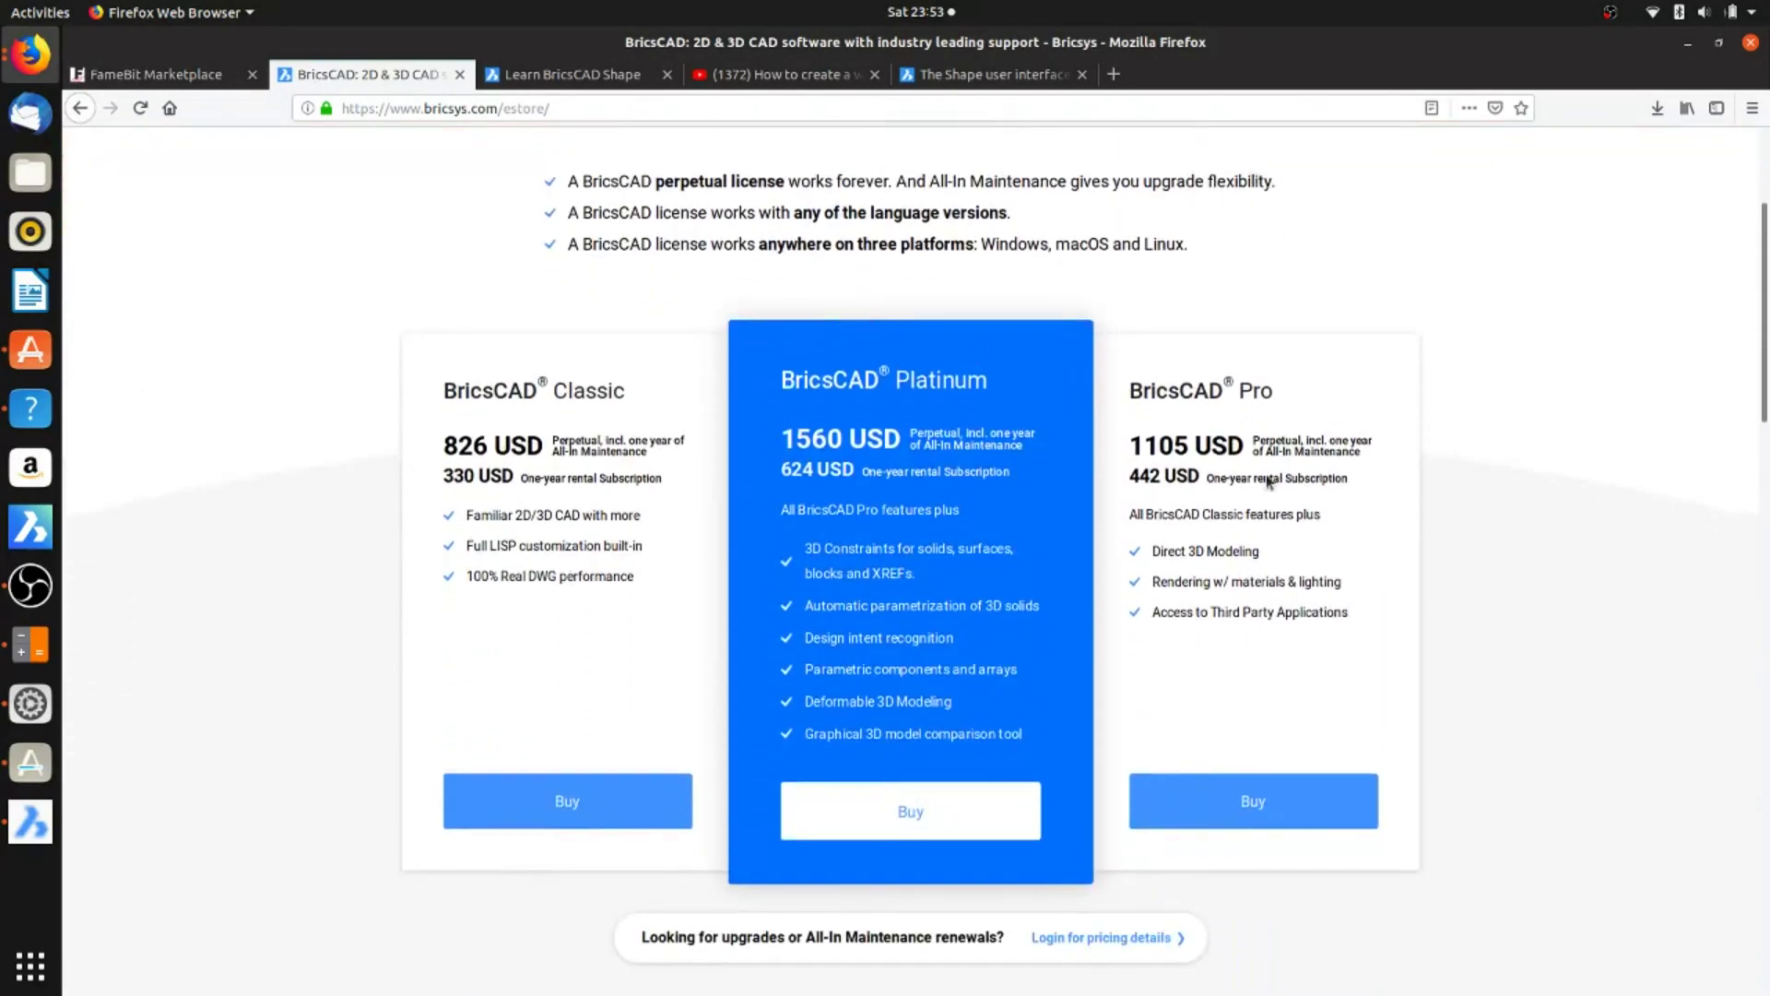